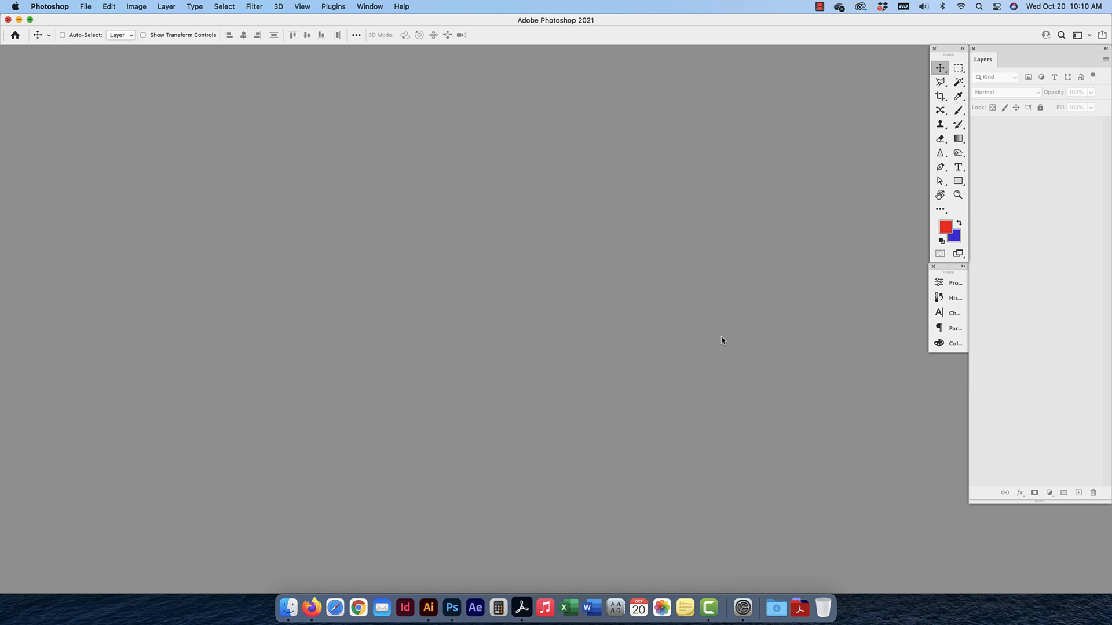
Open a4_photo_untouched.jpg from the desktop in Photoshop
{"action": "key", "text": "F11"}
{"action": "left_click_drag", "start_coordinate": [1073, 400], "coordinate": [454, 611]}
{"action": "key", "text": "Return"}
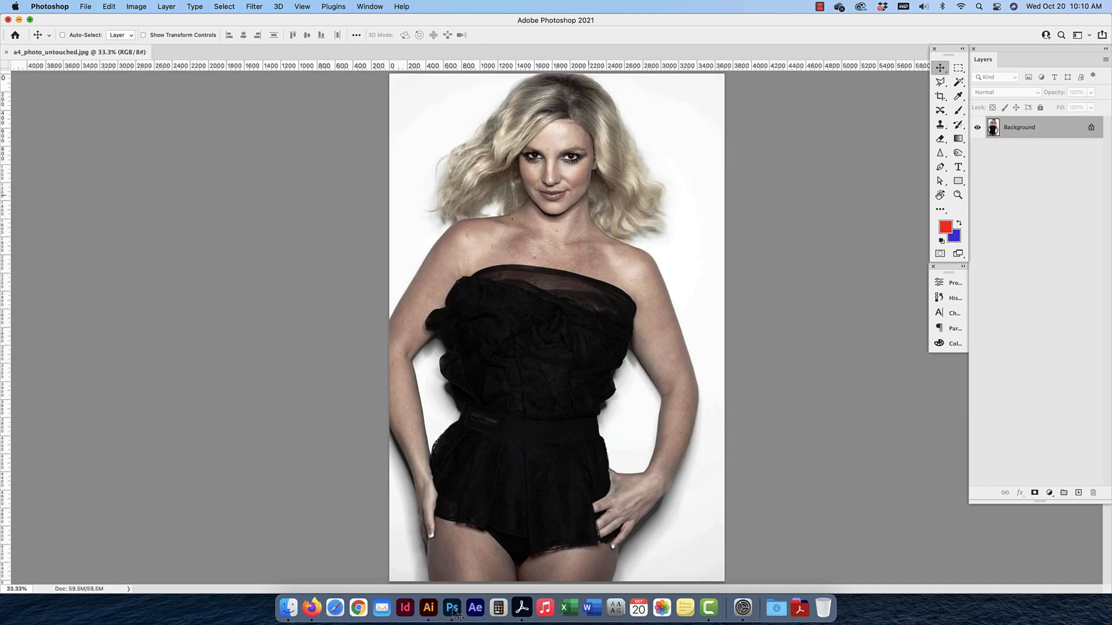
{"action": "left_click", "coordinate": [83, 7]}
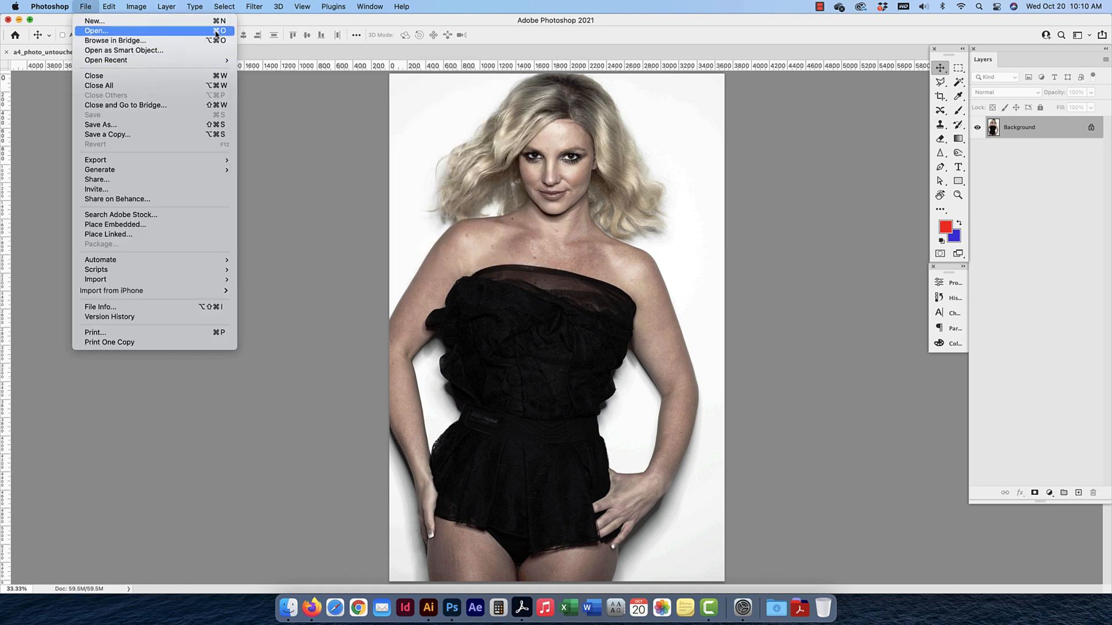
{"action": "left_click", "coordinate": [543, 238]}
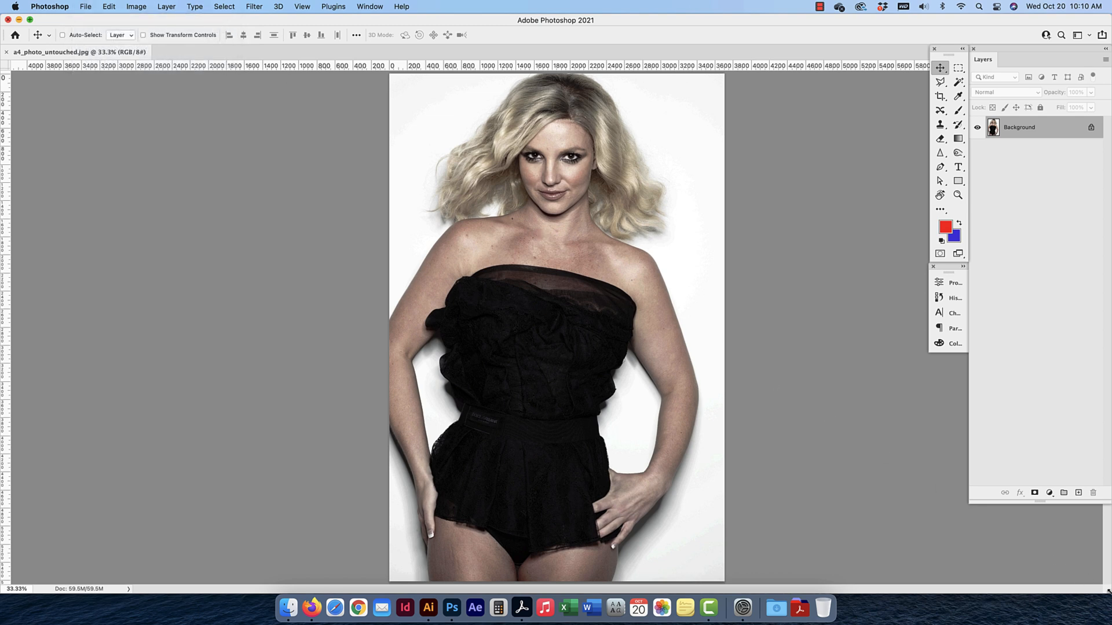
Place a4_photo_untouched.jpg from the desktop as an extra layer over the open photo, and delete that layer
{"action": "left_click_drag", "start_coordinate": [1107, 590], "coordinate": [962, 581]}
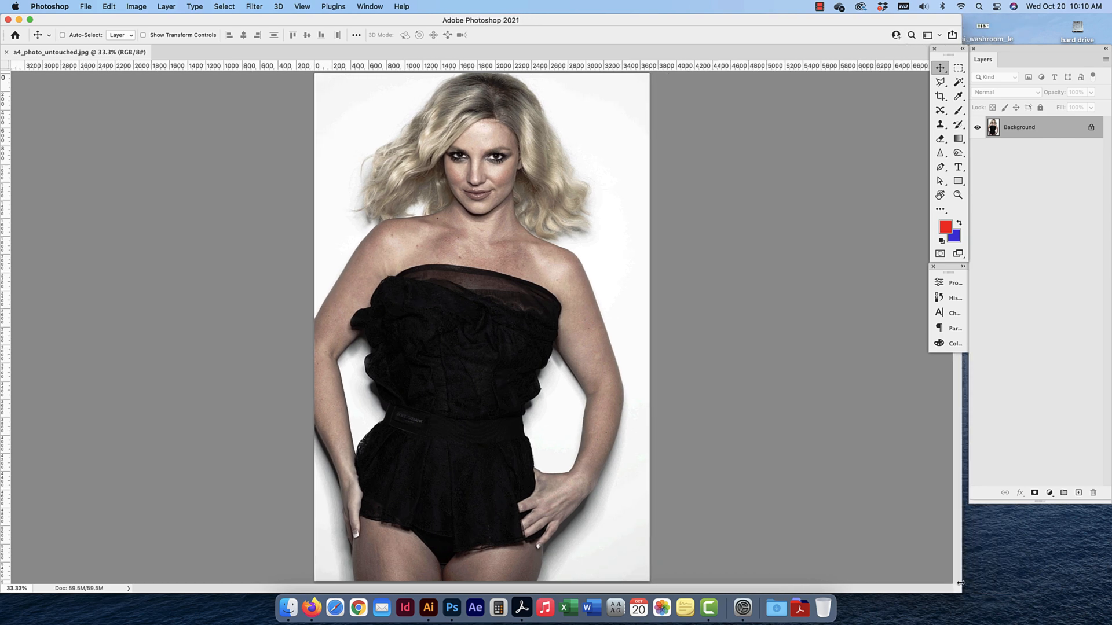
{"action": "key", "text": "F11"}
{"action": "left_click_drag", "start_coordinate": [1073, 399], "coordinate": [497, 308]}
{"action": "key", "text": "F11"}
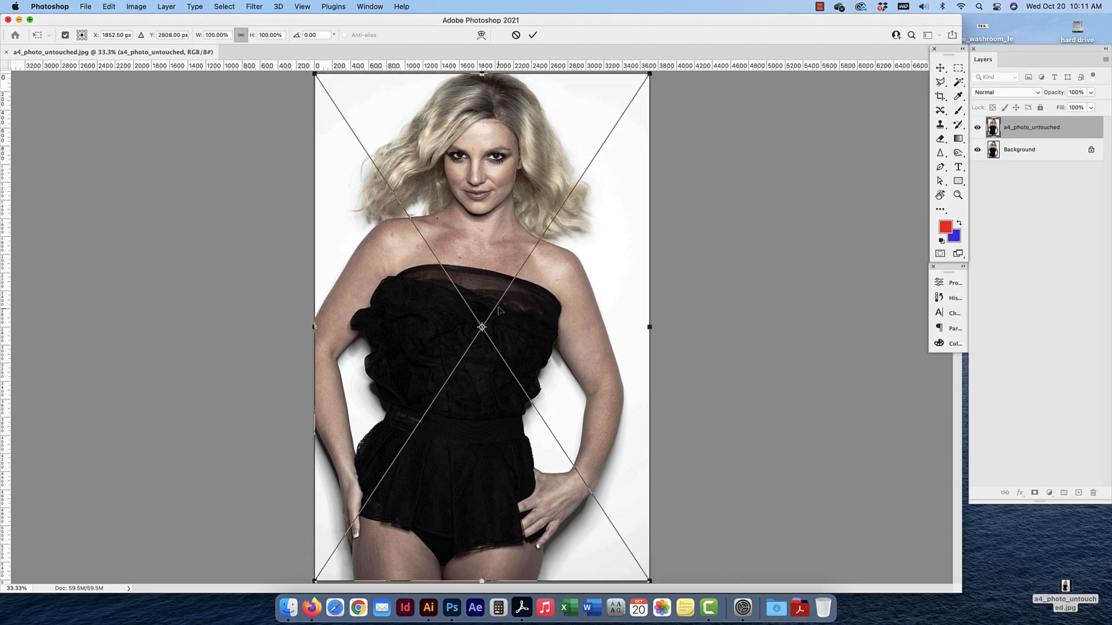
{"action": "key", "text": "Return"}
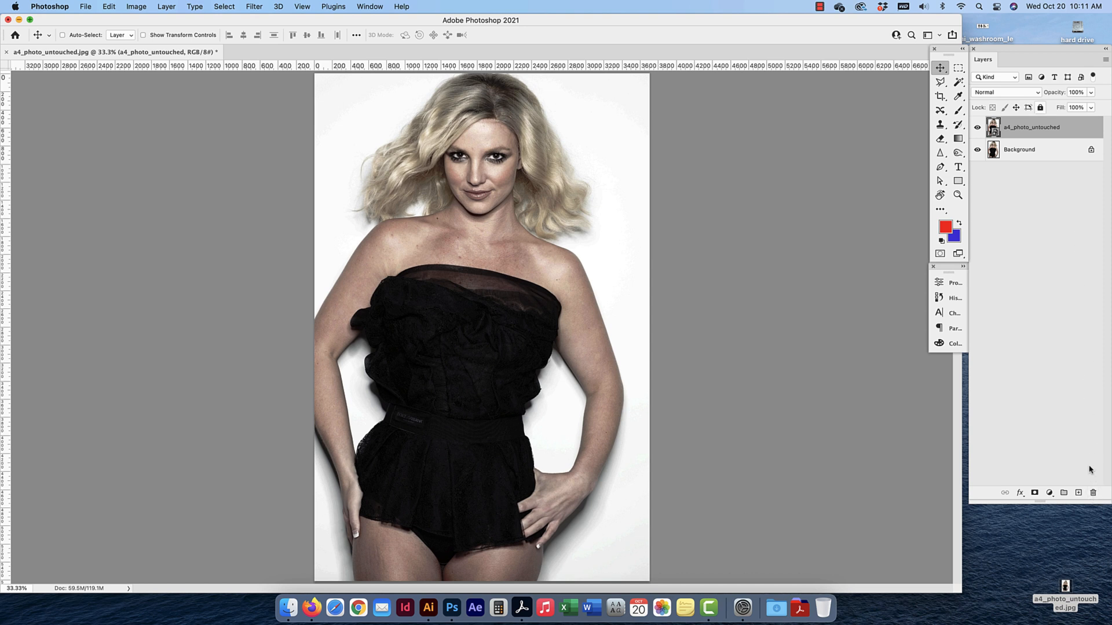
{"action": "left_click_drag", "start_coordinate": [1034, 128], "coordinate": [1093, 494]}
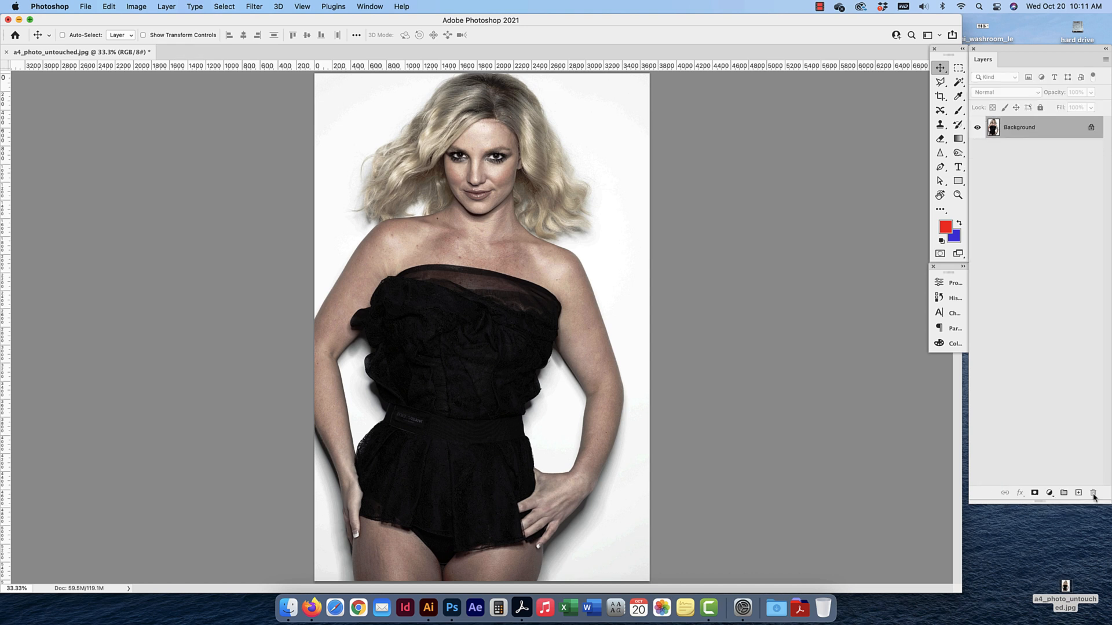
{"action": "left_click", "coordinate": [29, 20]}
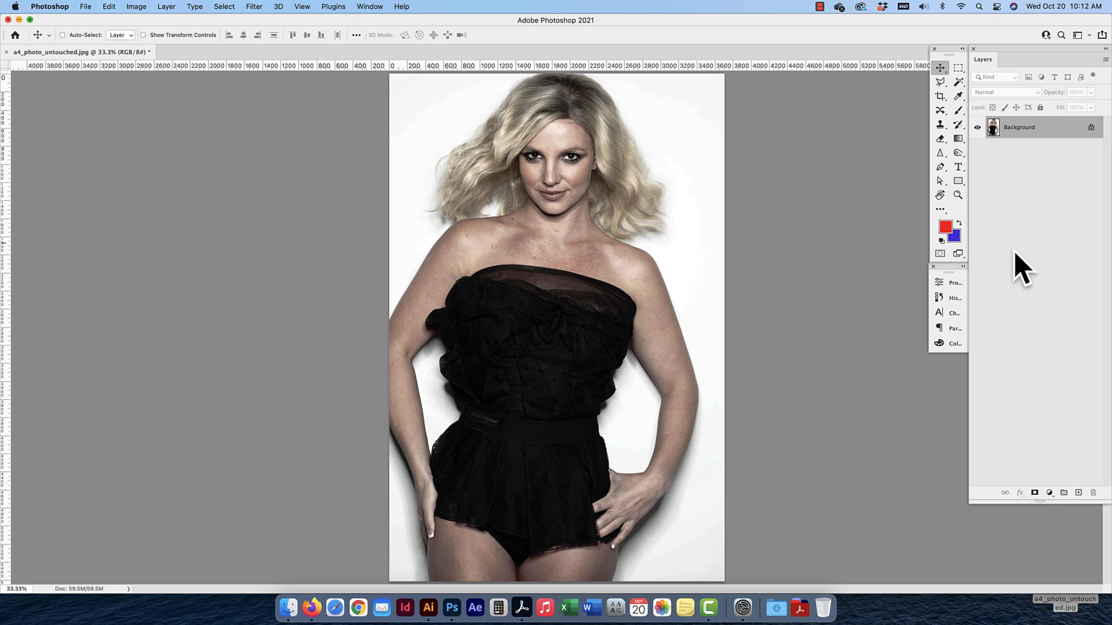
Unlock the Background layer of the photo
{"action": "left_click", "coordinate": [1091, 129]}
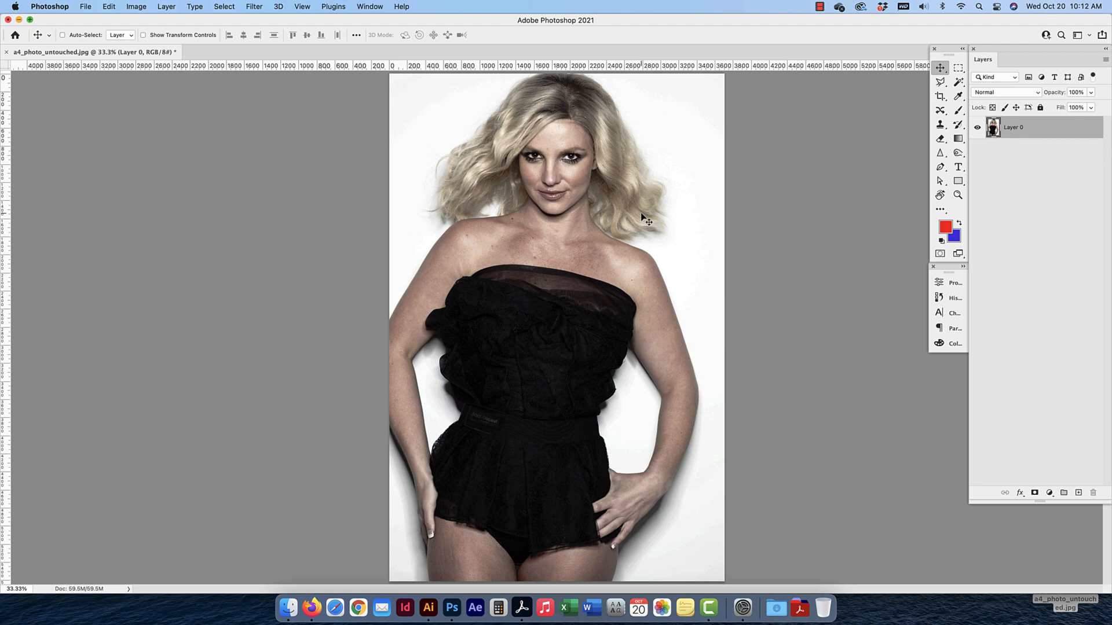
Examine the individual pixels of the skin beside the corner of the mouth at 12800% magnification
{"action": "key", "text": "super+plus"}
{"action": "key", "text": "super+plus"}
{"action": "key", "text": "super+plus"}
{"action": "key", "text": "super+plus"}
{"action": "key", "text": "super+plus"}
{"action": "key", "text": "super+plus"}
{"action": "key", "text": "super+plus"}
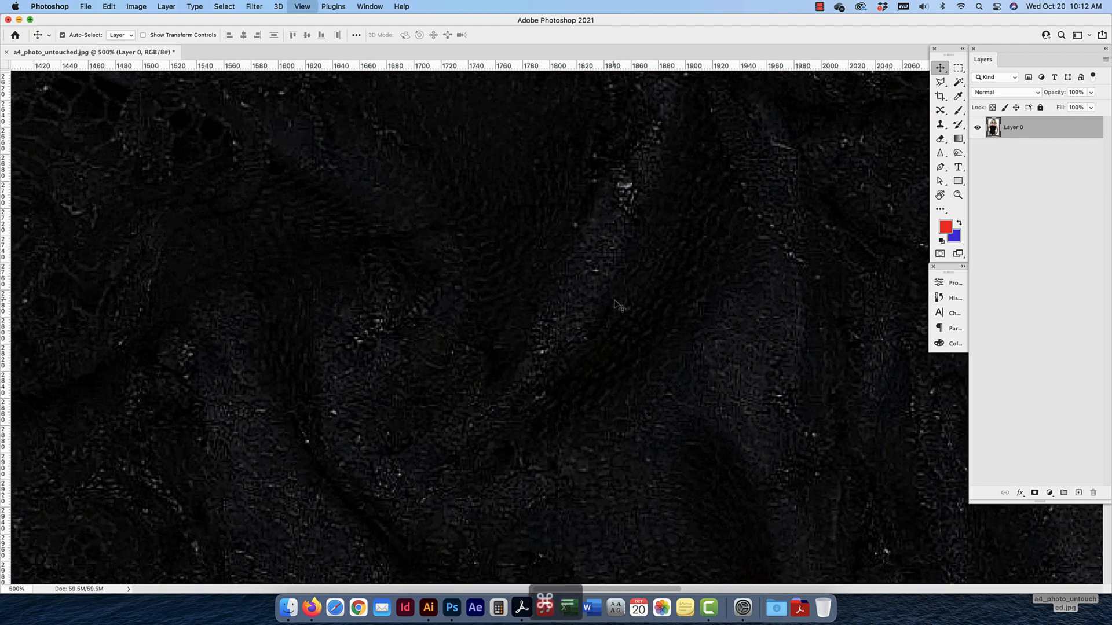
{"action": "key", "text": "super+equal"}
{"action": "key", "text": "super+equal"}
{"action": "key", "text": "super+equal"}
{"action": "left_click_drag", "start_coordinate": [578, 151], "coordinate": [566, 471]}
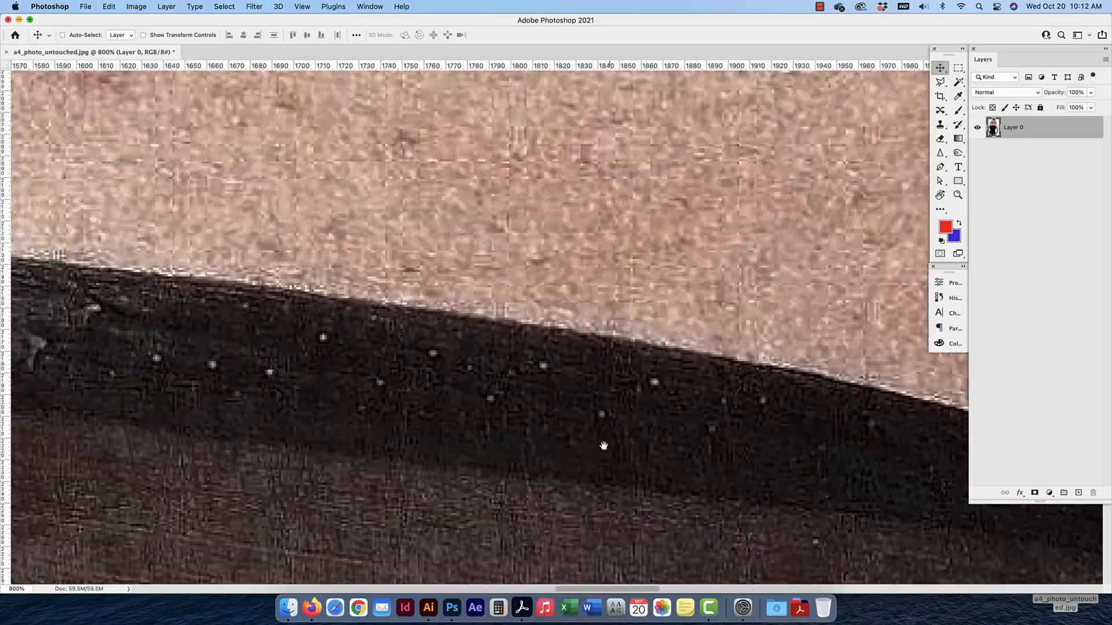
{"action": "left_click_drag", "start_coordinate": [590, 151], "coordinate": [570, 457]}
{"action": "left_click_drag", "start_coordinate": [628, 168], "coordinate": [600, 380]}
{"action": "left_click_drag", "start_coordinate": [571, 125], "coordinate": [397, 449]}
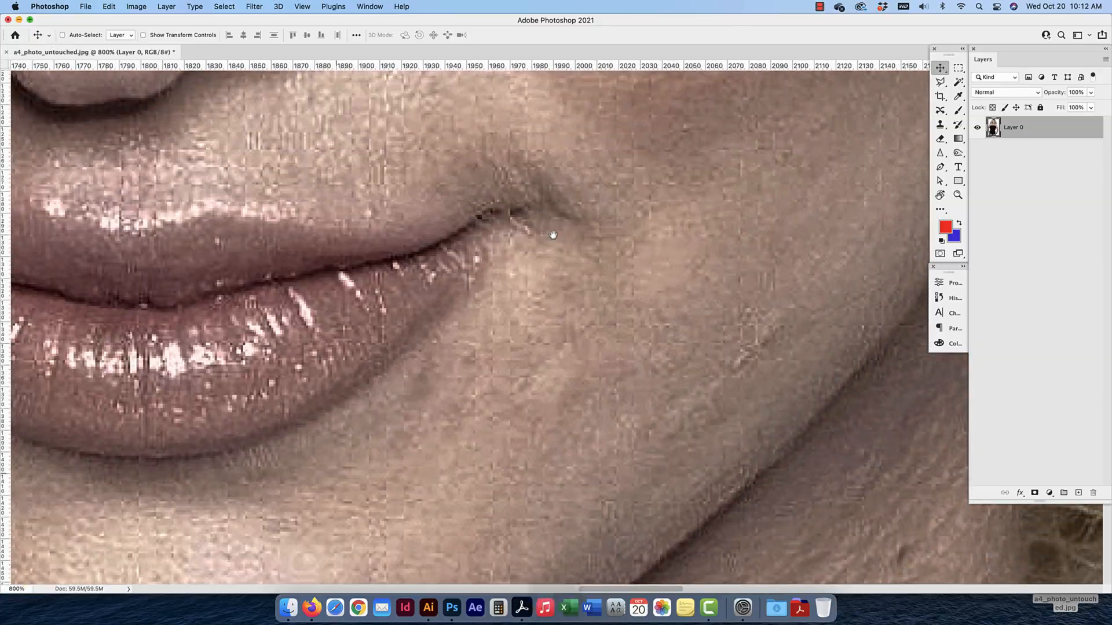
{"action": "key", "text": "super+equal"}
{"action": "key", "text": "super+equal"}
{"action": "key", "text": "super+equal"}
{"action": "key", "text": "super+equal"}
{"action": "key", "text": "super+equal"}
{"action": "key", "text": "super+equal"}
{"action": "key", "text": "super+equal"}
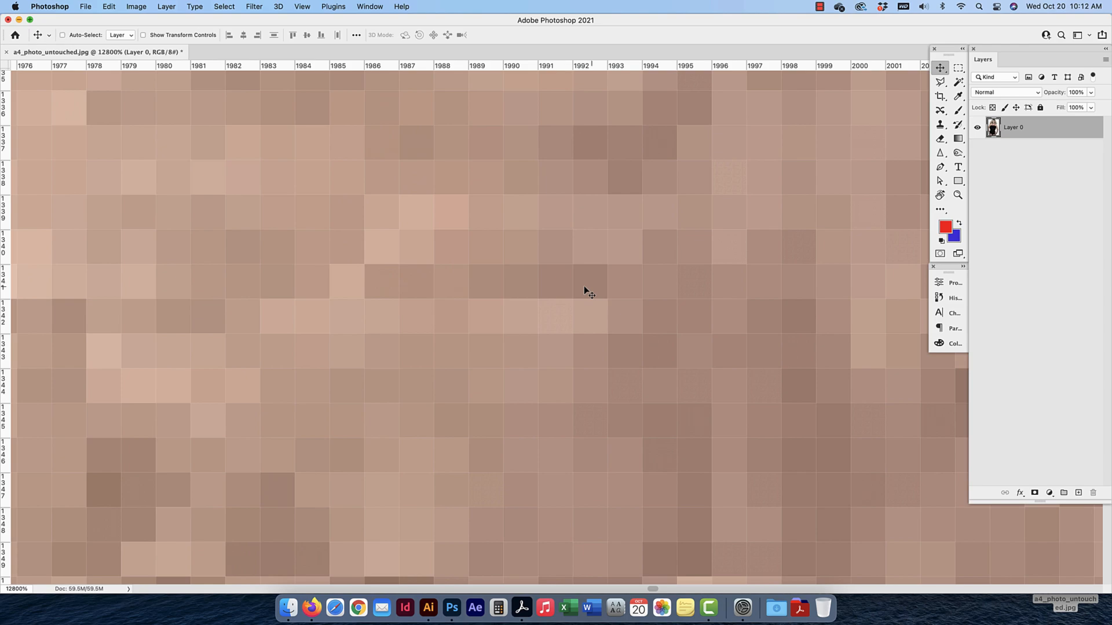
Return to a view of the whole photo at 33.3%
{"action": "key", "text": "super+minus"}
{"action": "key", "text": "super+minus"}
{"action": "key", "text": "super+minus"}
{"action": "key", "text": "super+minus"}
{"action": "key", "text": "super+minus"}
{"action": "key", "text": "super+minus"}
{"action": "key", "text": "super+minus"}
{"action": "key", "text": "super+minus"}
{"action": "key", "text": "super+minus"}
{"action": "key", "text": "super+minus"}
{"action": "key", "text": "super+minus"}
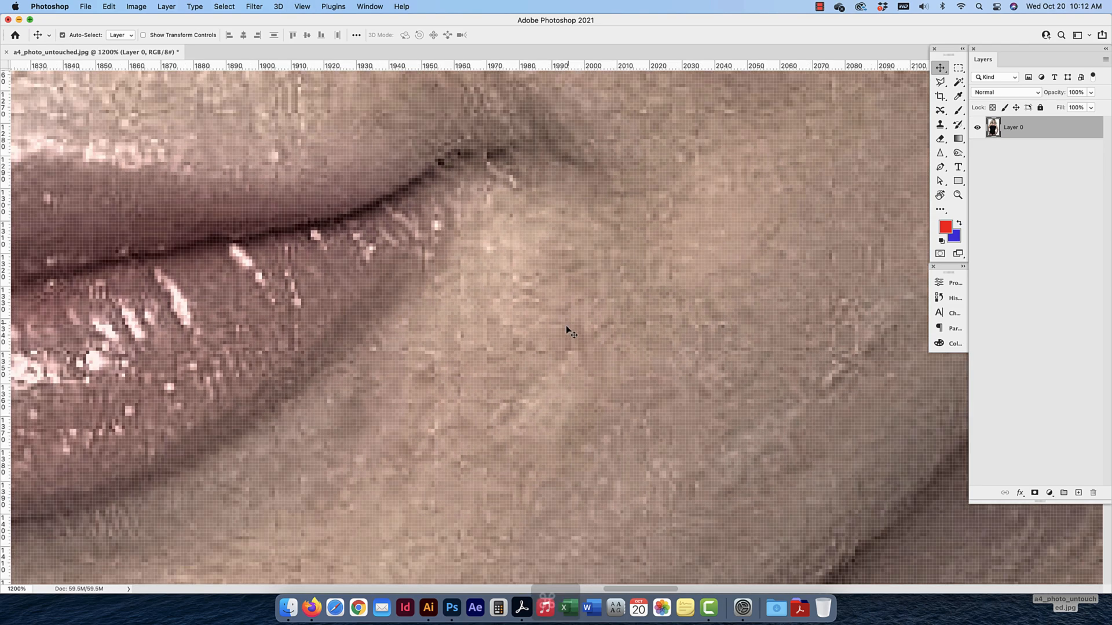
{"action": "key", "text": "super+minus"}
{"action": "key", "text": "super+minus"}
{"action": "key", "text": "super+minus"}
{"action": "key", "text": "super+minus"}
{"action": "key", "text": "super+minus"}
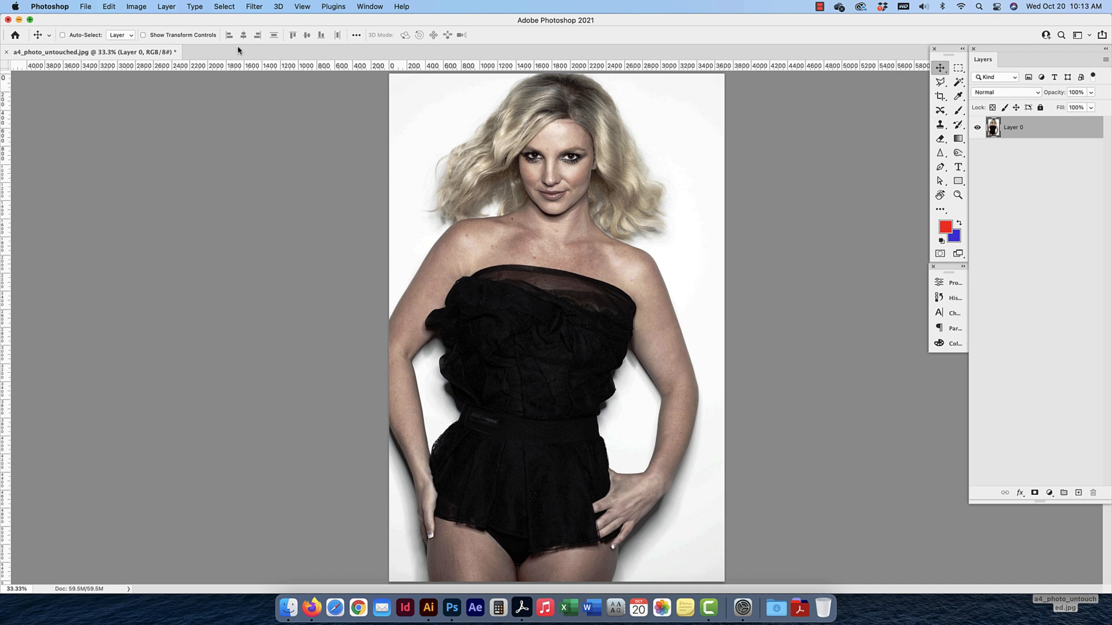
Open the Image Size settings for the photo and show the eyes, nose and lips in the preview
{"action": "left_click", "coordinate": [139, 6]}
{"action": "left_click", "coordinate": [157, 88]}
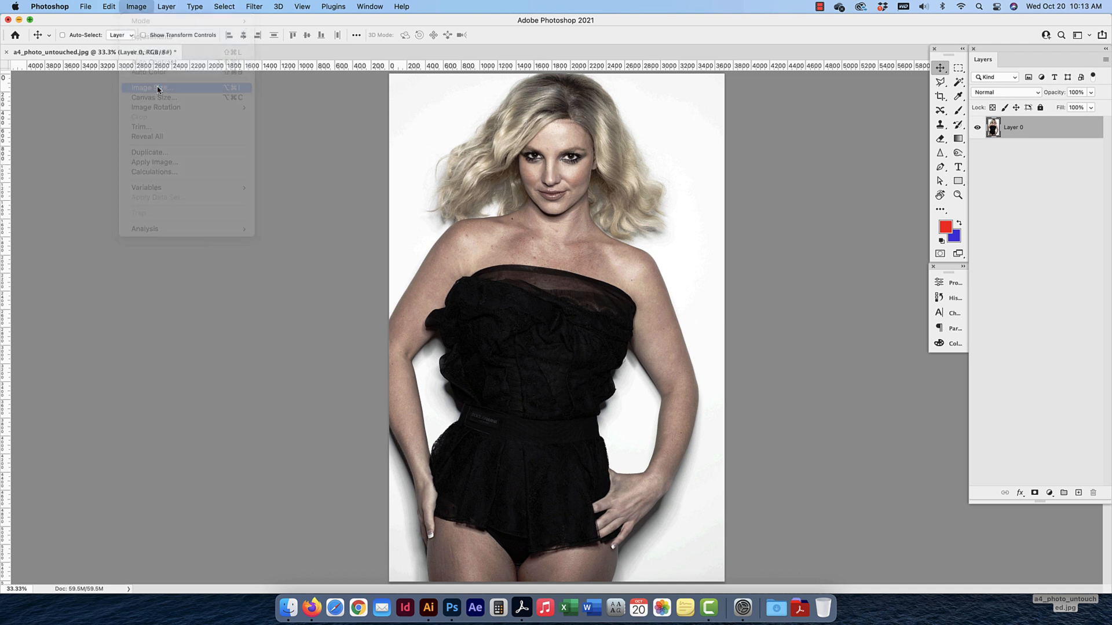
{"action": "left_click_drag", "start_coordinate": [490, 361], "coordinate": [277, 108]}
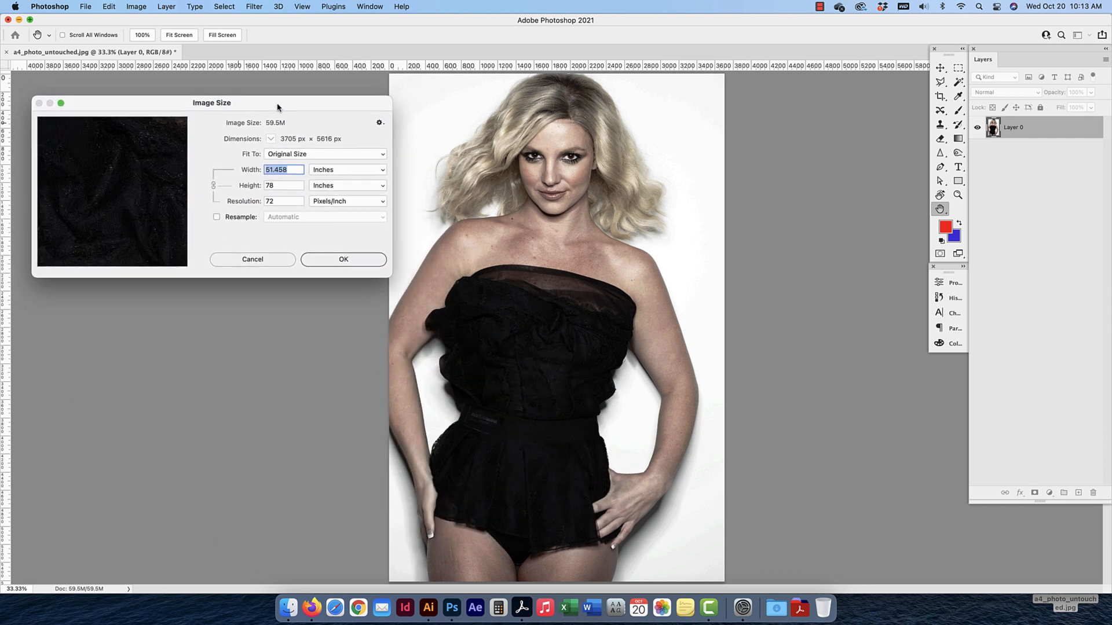
{"action": "left_click_drag", "start_coordinate": [143, 163], "coordinate": [137, 241]}
{"action": "left_click_drag", "start_coordinate": [124, 182], "coordinate": [139, 235]}
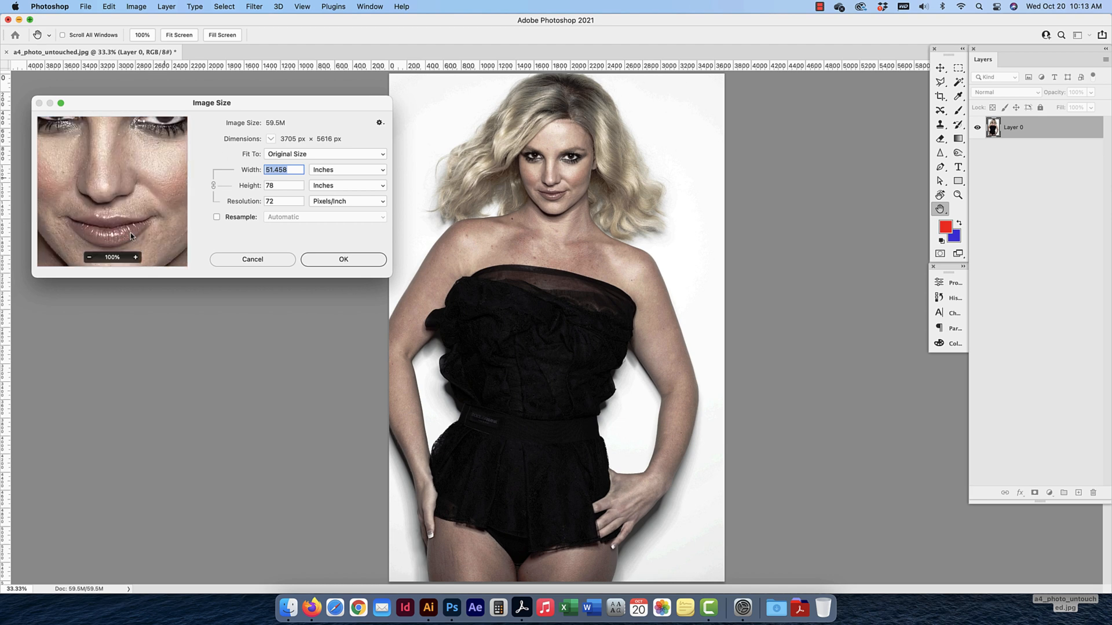
{"action": "left_click_drag", "start_coordinate": [174, 164], "coordinate": [174, 190]}
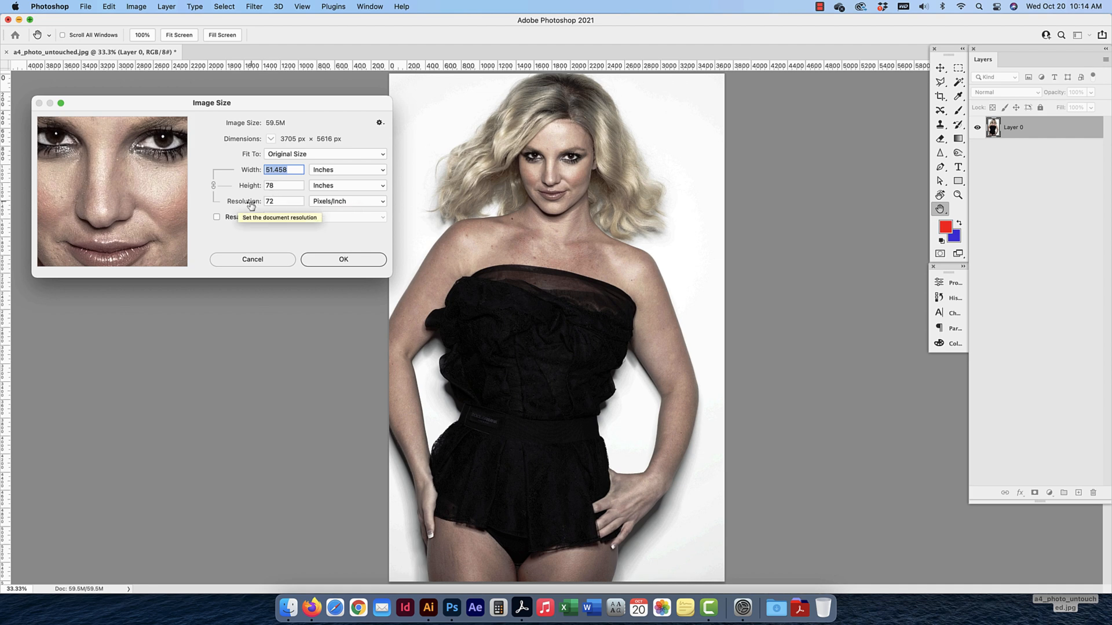
Try an image resolution of 300 Pixels/Inch with Resample disabled
{"action": "double_click", "coordinate": [274, 201]}
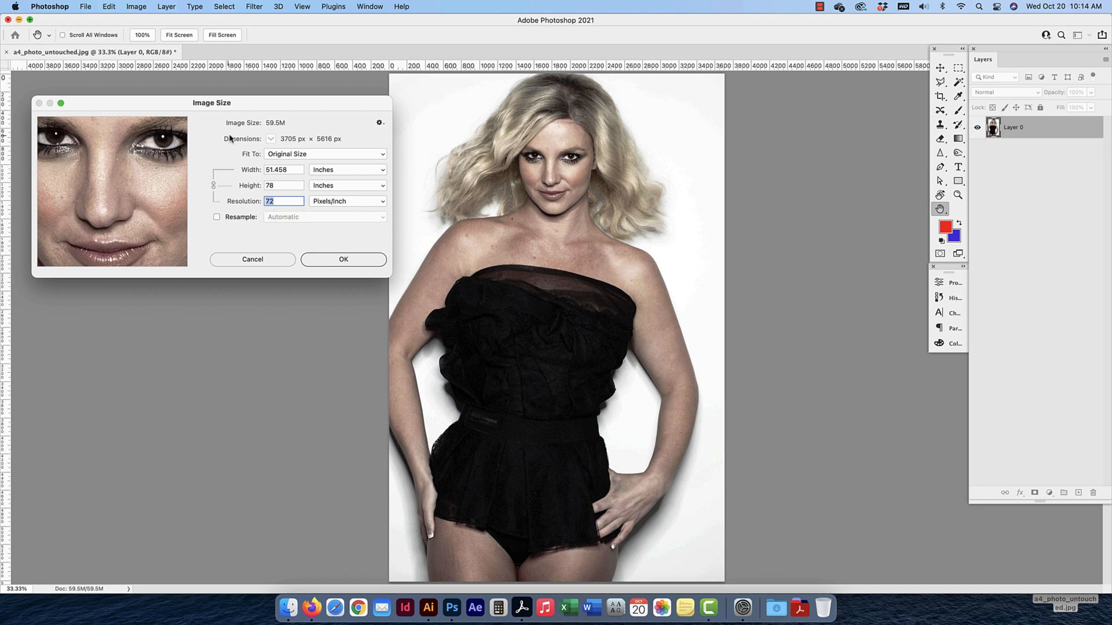
{"action": "left_click", "coordinate": [370, 203]}
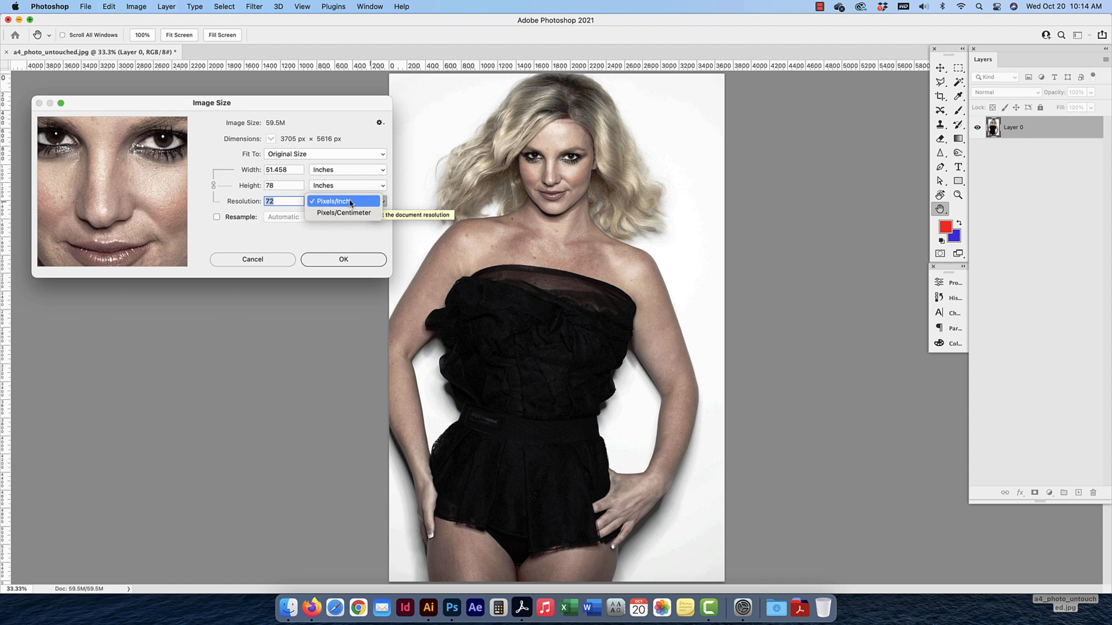
{"action": "left_click", "coordinate": [351, 203]}
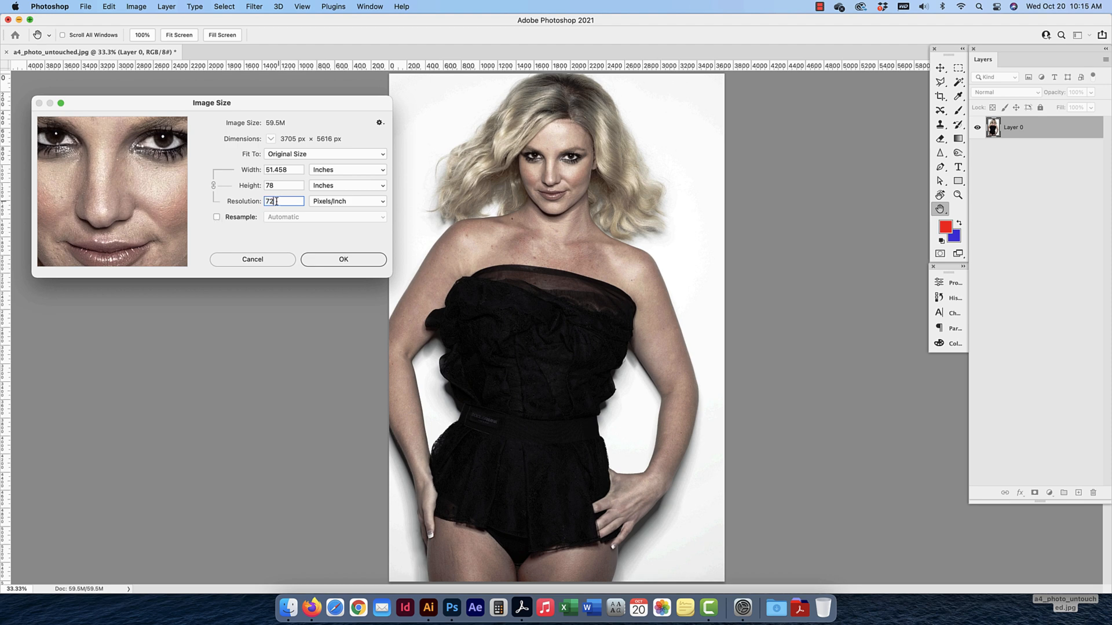
{"action": "type", "text": "300"}
Try a resolution of 72 Pixels/Inch with Resample enabled, and disable Resample again
{"action": "left_click_drag", "start_coordinate": [280, 201], "coordinate": [252, 202]}
{"action": "left_click", "coordinate": [238, 218]}
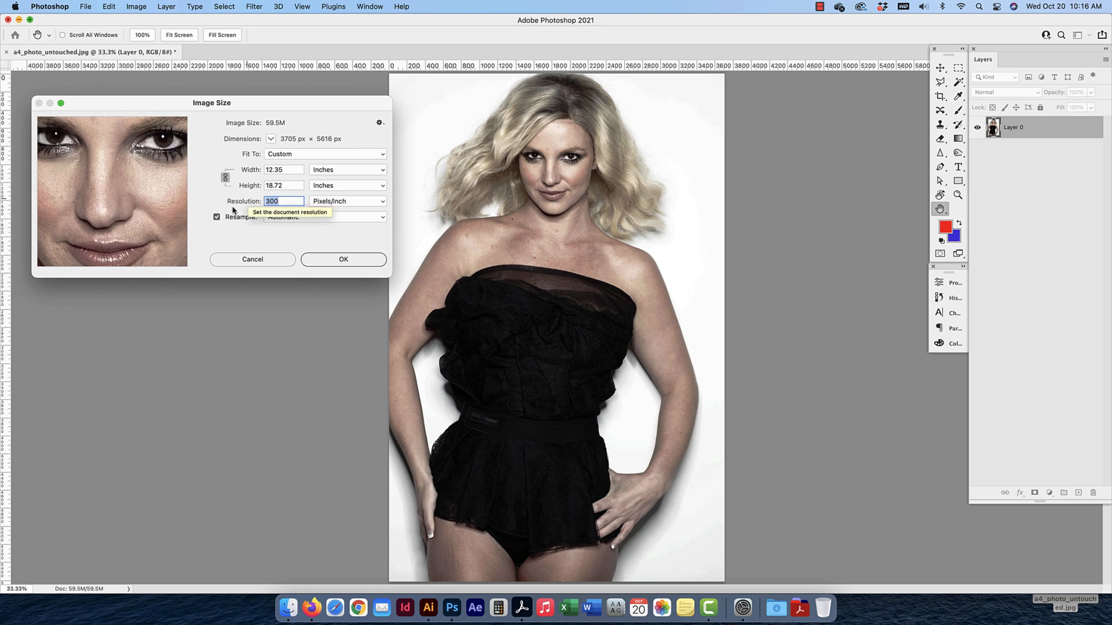
{"action": "type", "text": "72"}
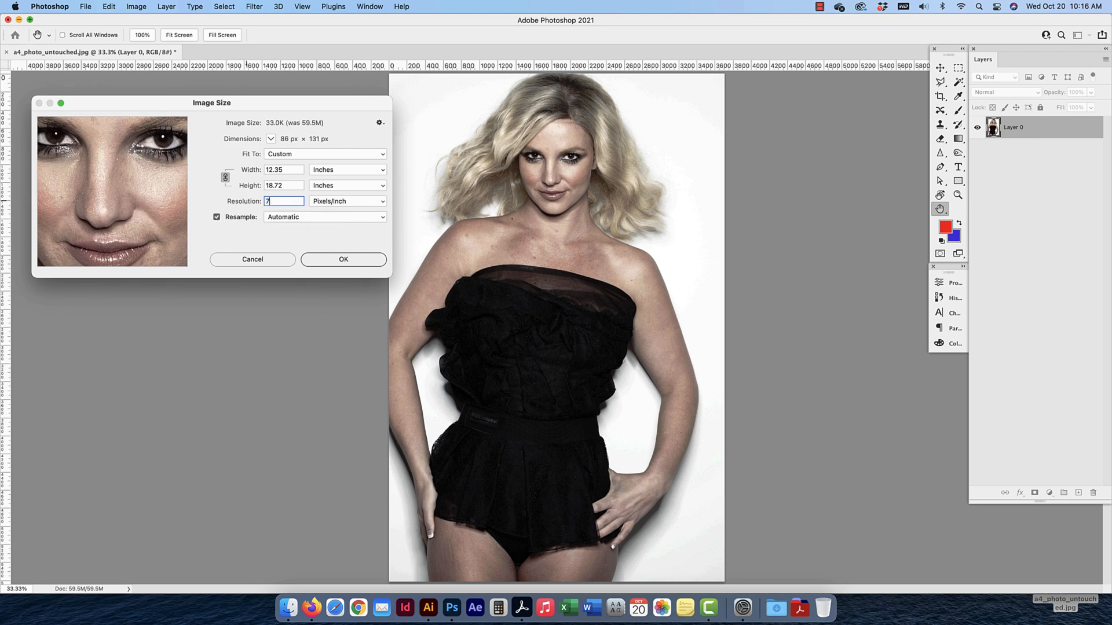
{"action": "left_click", "coordinate": [216, 217]}
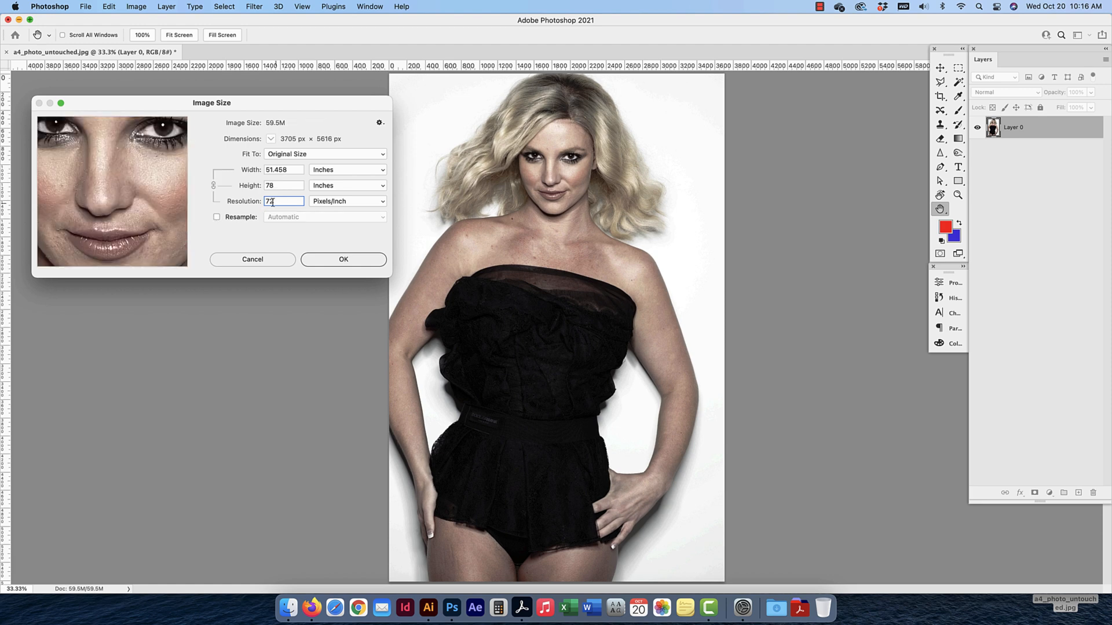
Try a resolution of 300 Pixels/Inch with Resample enabled and inspect the enlarged eye in the preview
{"action": "left_click", "coordinate": [216, 217]}
{"action": "type", "text": "300"}
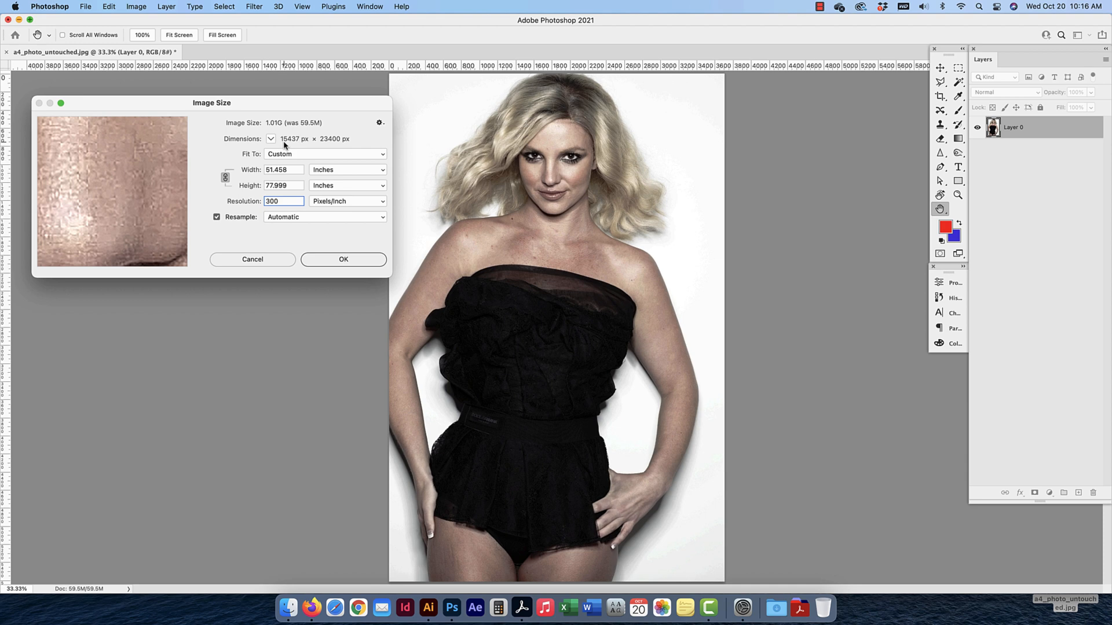
{"action": "left_click_drag", "start_coordinate": [91, 168], "coordinate": [91, 226]}
{"action": "left_click_drag", "start_coordinate": [144, 174], "coordinate": [113, 194]}
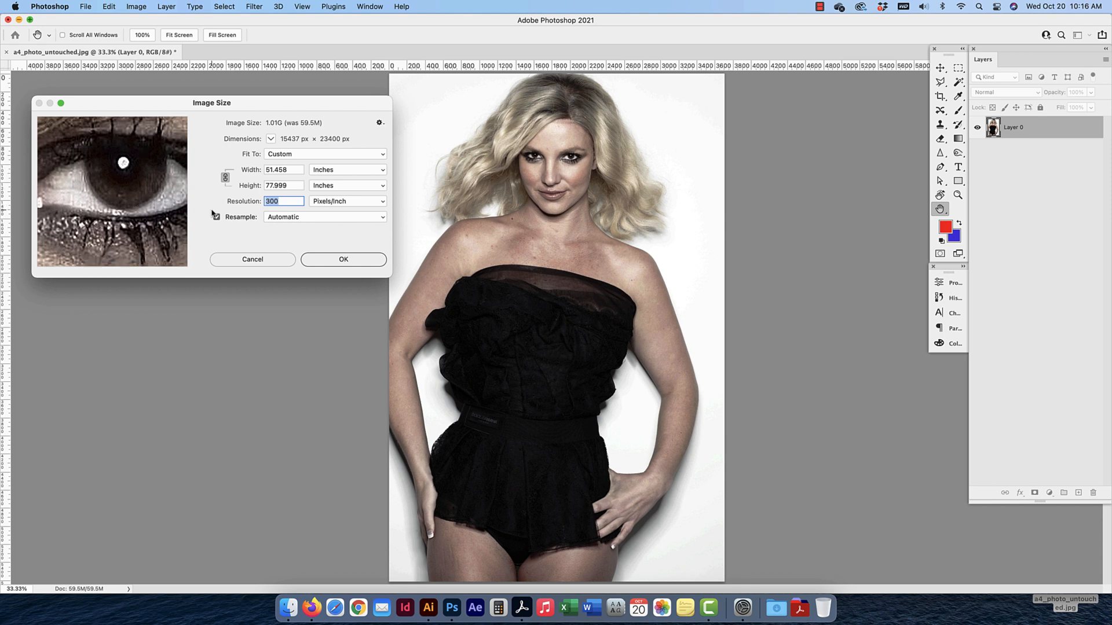
Restore the resolution to 72 Pixels/Inch and disable Resample
{"action": "type", "text": "7"}
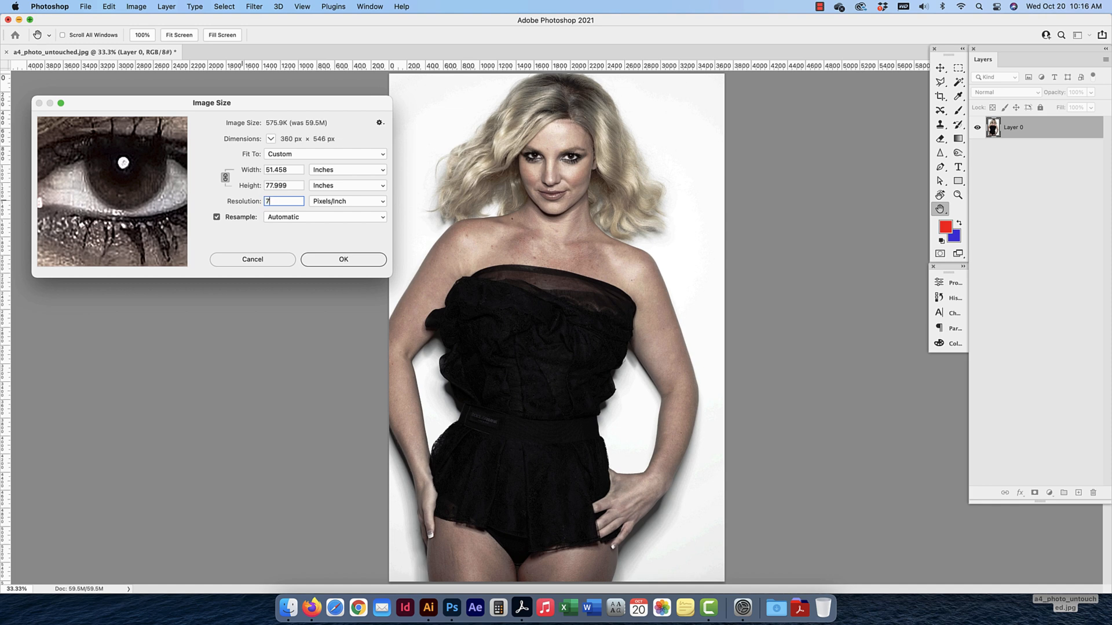
{"action": "type", "text": "2"}
{"action": "left_click", "coordinate": [217, 216]}
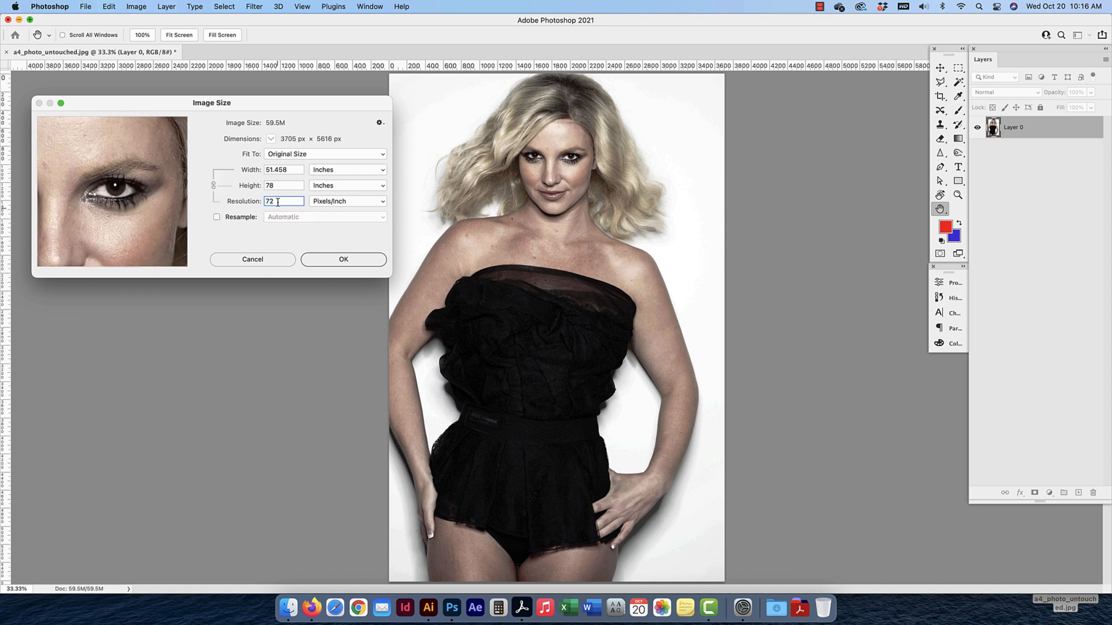
Enter a resolution of 300 Pixels/Inch without resampling, and close the image size settings without applying them
{"action": "left_click_drag", "start_coordinate": [278, 202], "coordinate": [259, 203]}
{"action": "type", "text": "300"}
{"action": "left_click", "coordinate": [278, 259]}
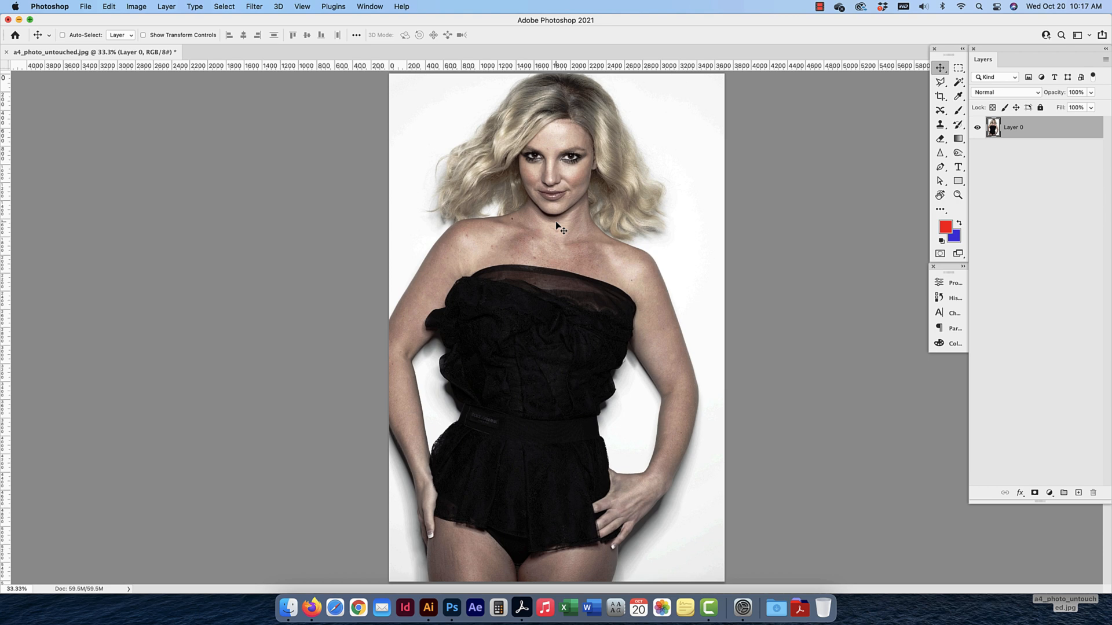
Start a new document and set its size to 8.25 inches wide by 11.125 inches high
{"action": "left_click", "coordinate": [94, 8]}
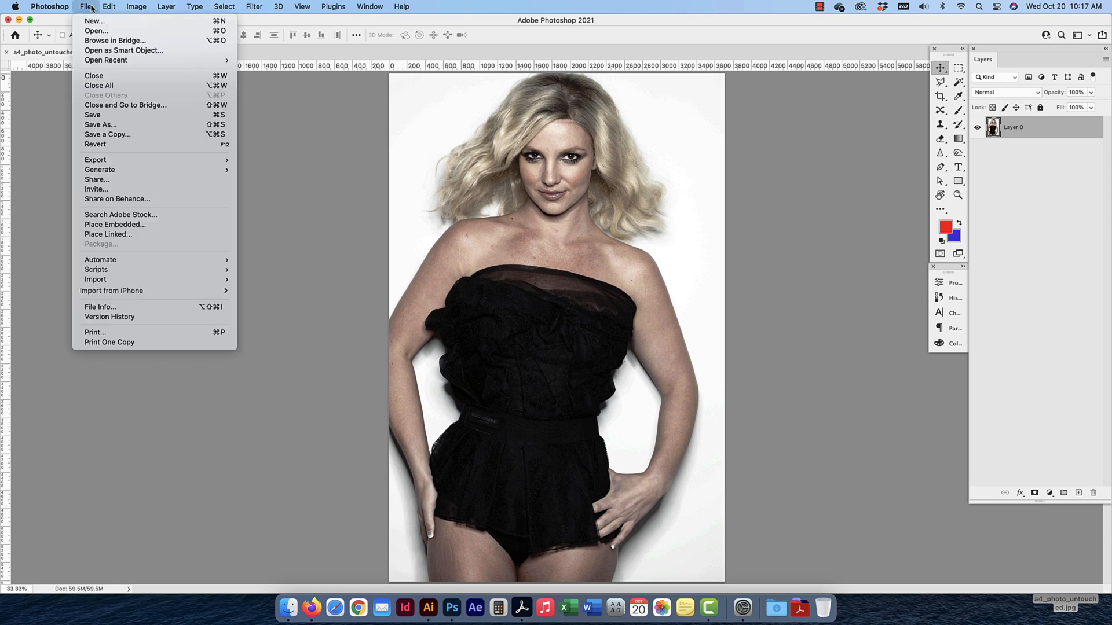
{"action": "left_click", "coordinate": [95, 22]}
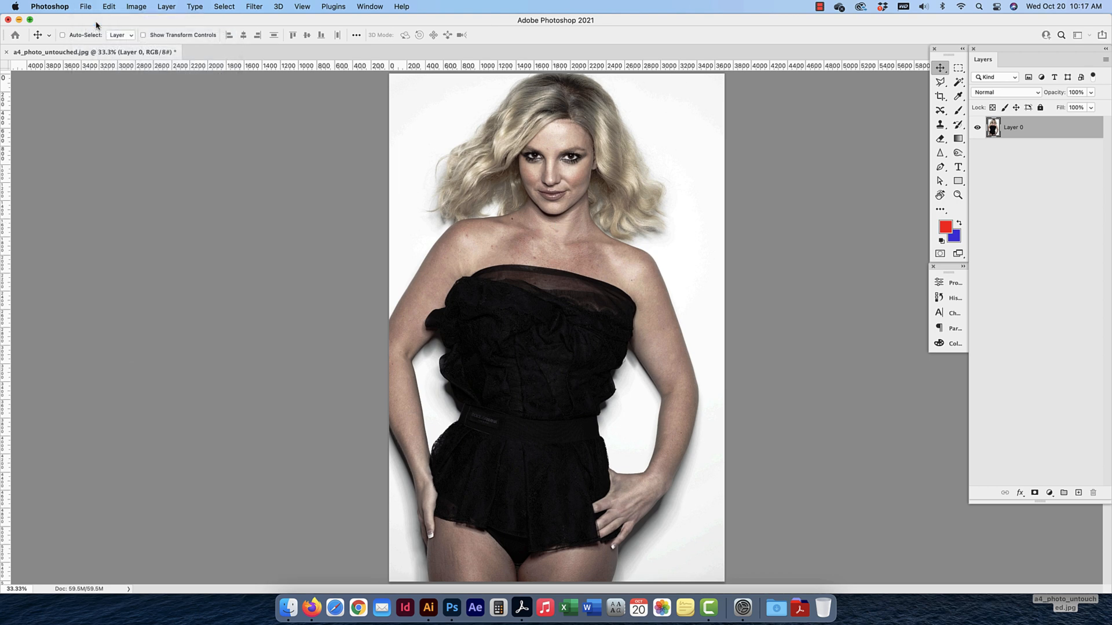
{"action": "left_click_drag", "start_coordinate": [517, 103], "coordinate": [427, 70]}
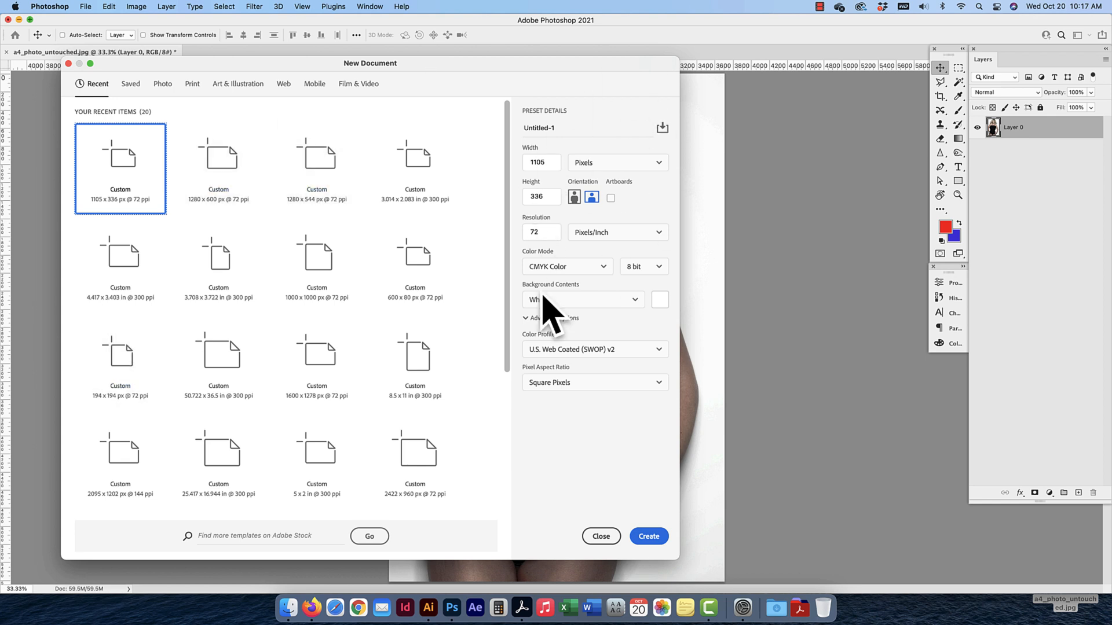
{"action": "left_click", "coordinate": [599, 164]}
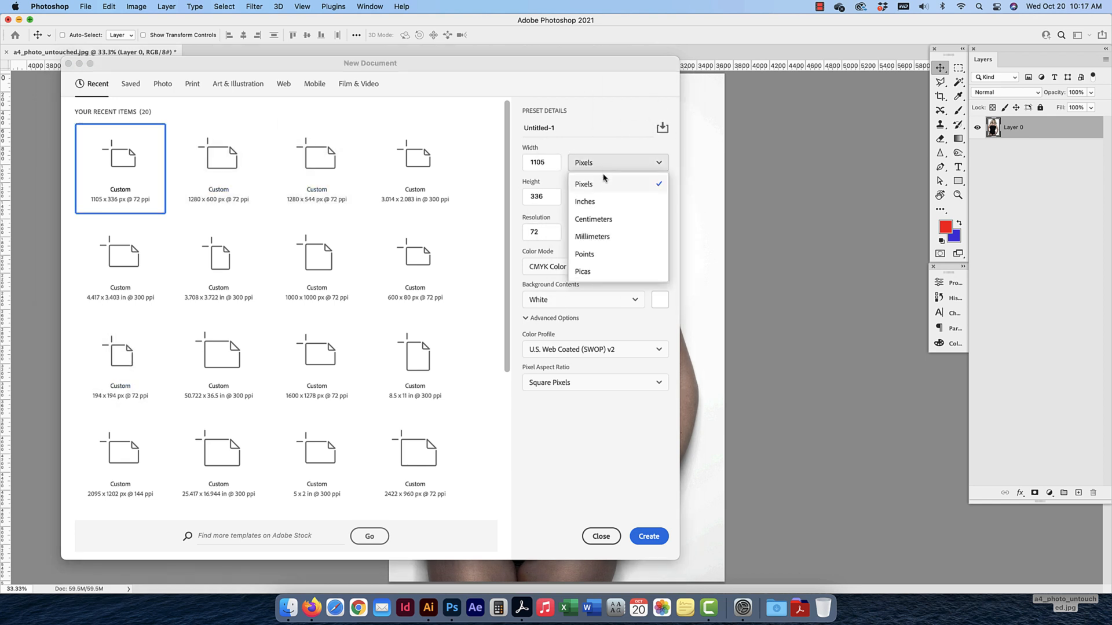
{"action": "left_click", "coordinate": [603, 203]}
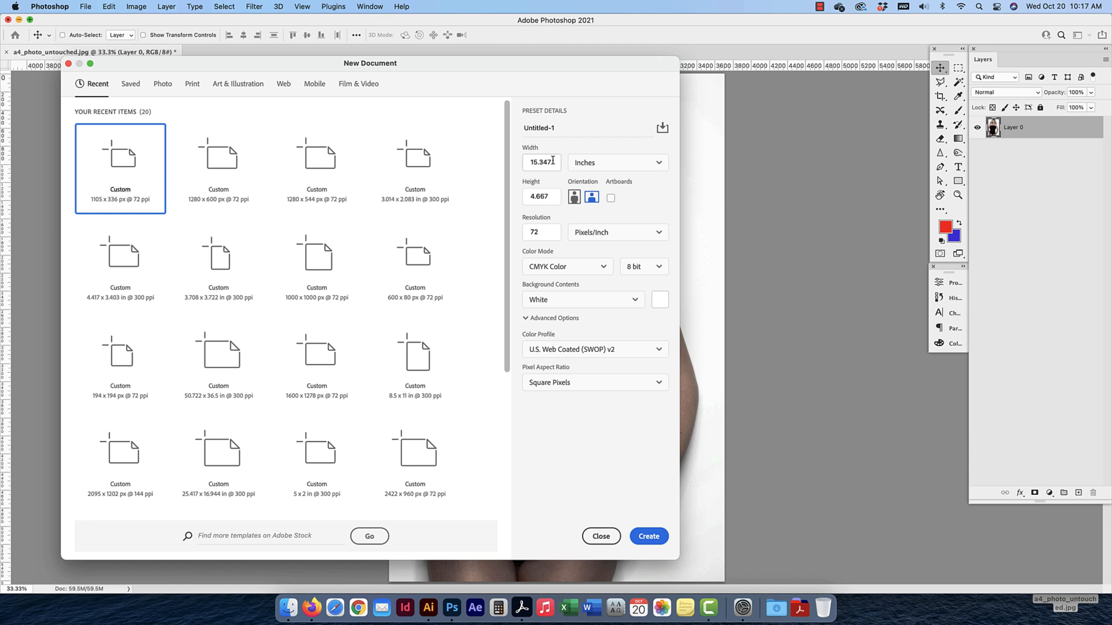
{"action": "left_click_drag", "start_coordinate": [553, 161], "coordinate": [524, 160]}
{"action": "type", "text": "8.25"}
{"action": "key", "text": "Tab"}
{"action": "type", "text": "11."}
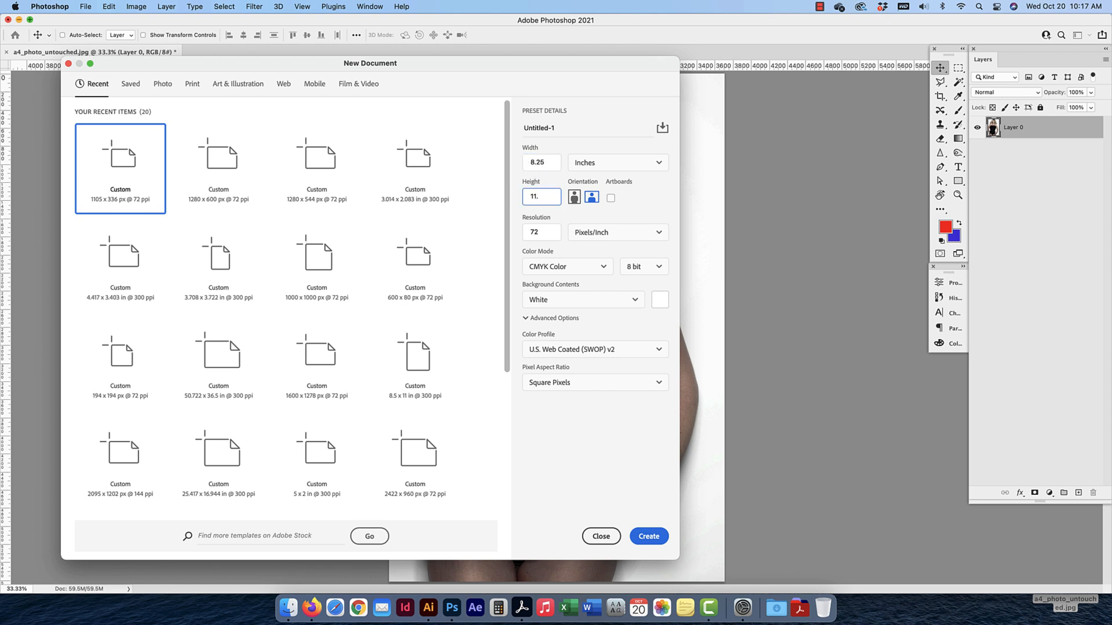
{"action": "type", "text": "125"}
{"action": "key", "text": "Tab"}
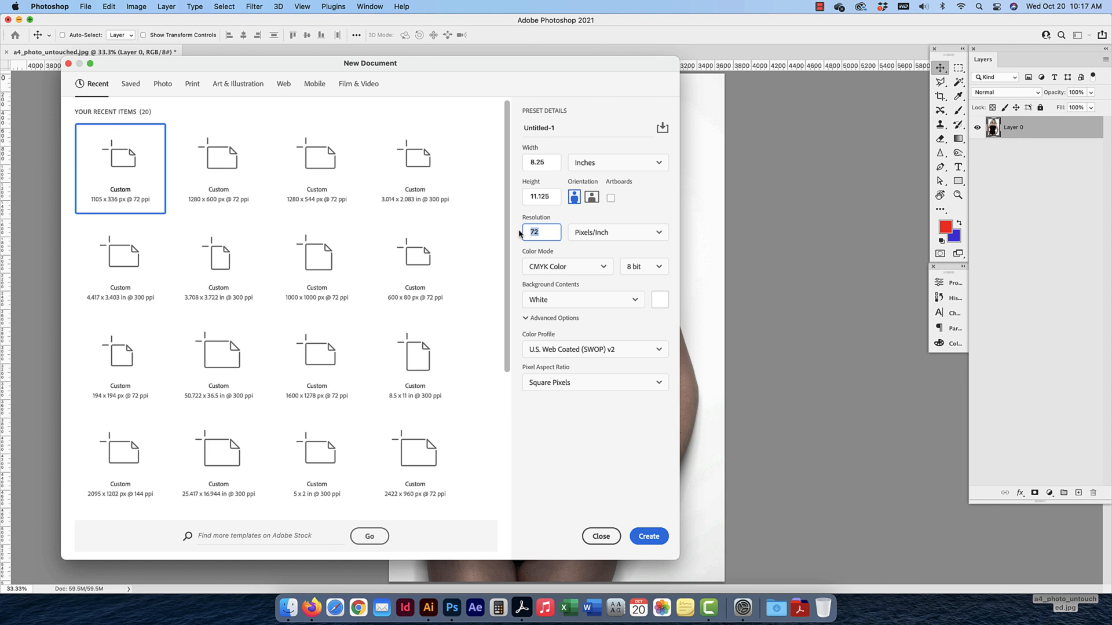
Set the resolution to 300 Pixels/Inch and the color mode to RGB Color, and create the document
{"action": "type", "text": "300"}
{"action": "left_click", "coordinate": [618, 235]}
{"action": "left_click", "coordinate": [602, 262]}
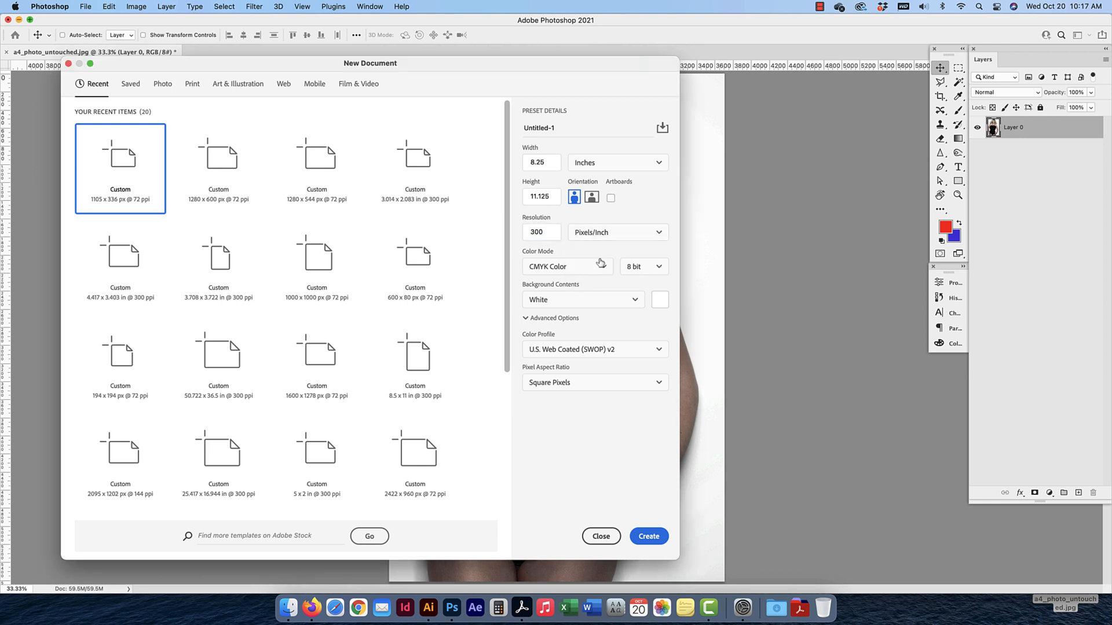
{"action": "left_click", "coordinate": [565, 267]}
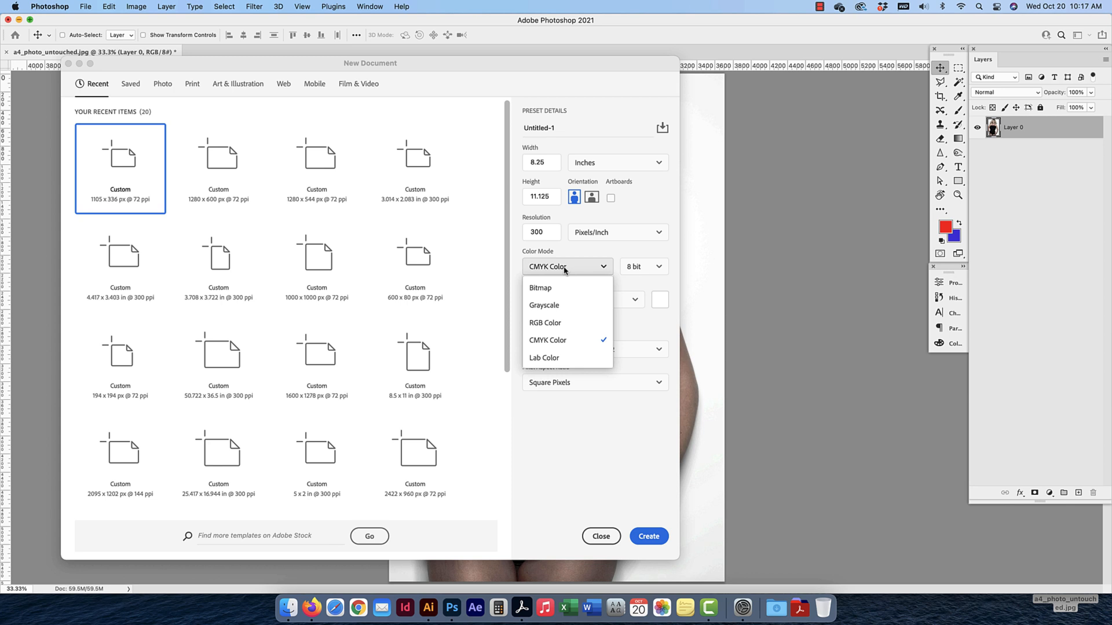
{"action": "left_click", "coordinate": [552, 326]}
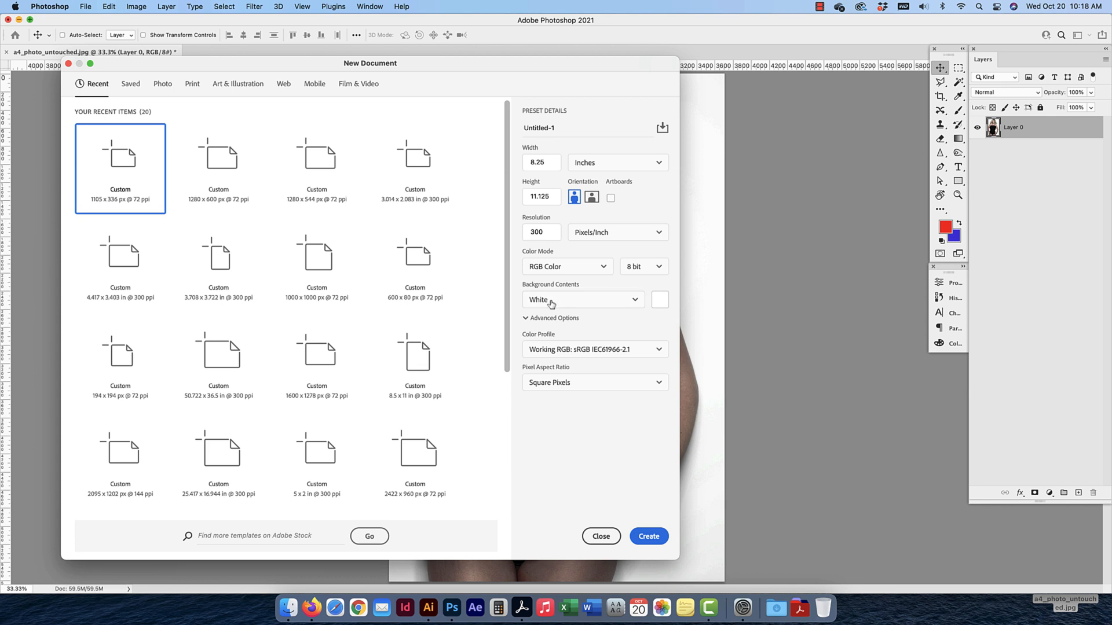
{"action": "left_click", "coordinate": [532, 320]}
{"action": "left_click", "coordinate": [531, 320]}
{"action": "left_click", "coordinate": [648, 536]}
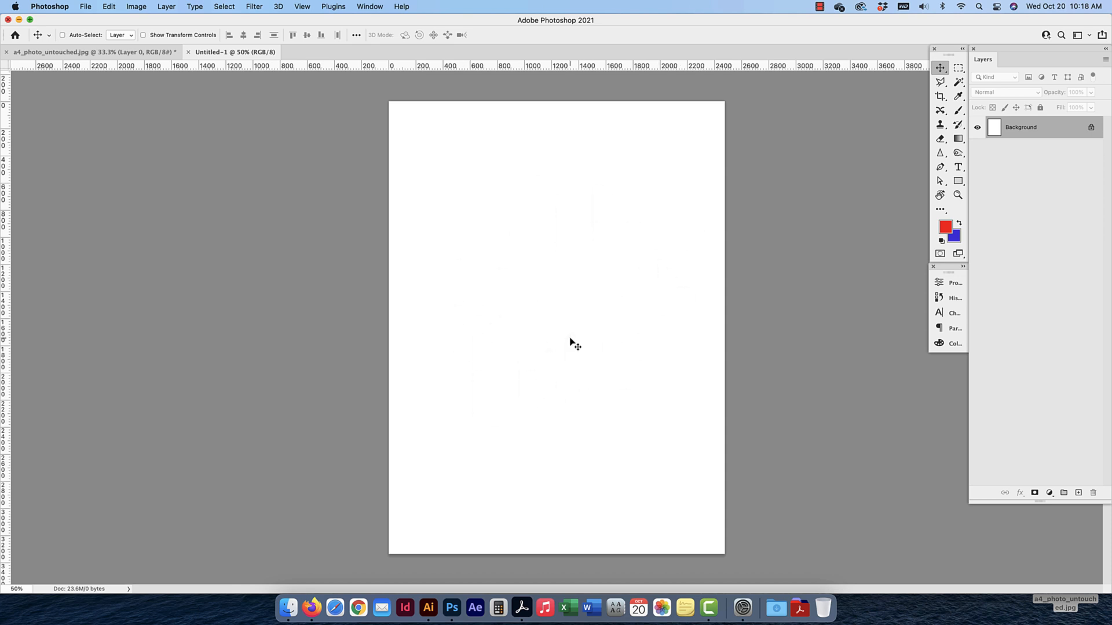
Bring the photo from a4_photo_untouched.jpg into the new blank document as a layer with the Move tool
{"action": "key", "text": "super+minus"}
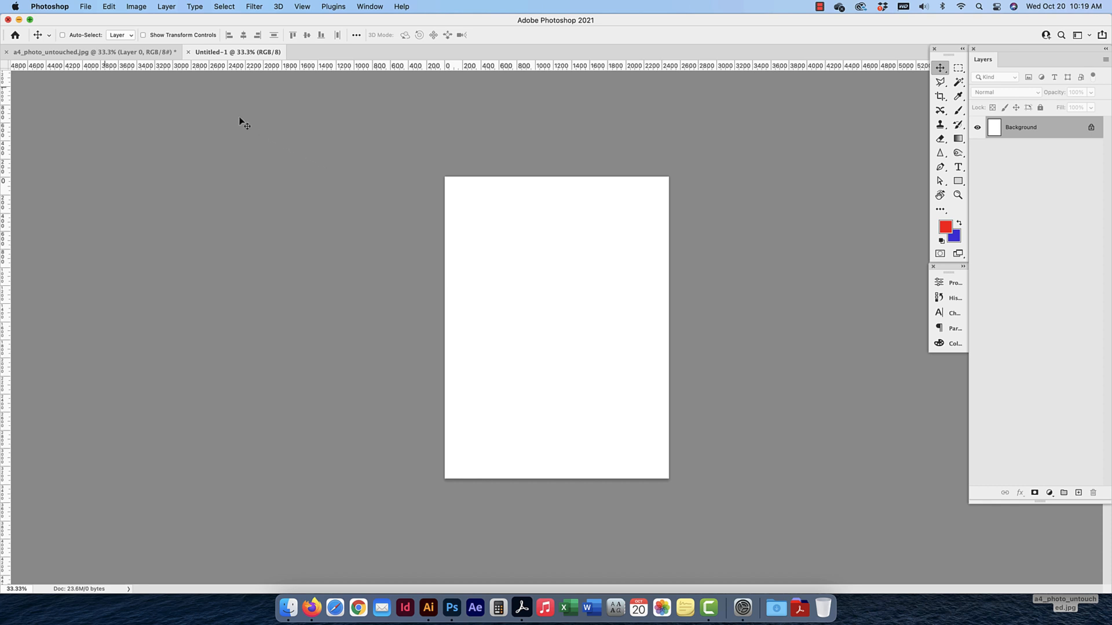
{"action": "left_click", "coordinate": [109, 54]}
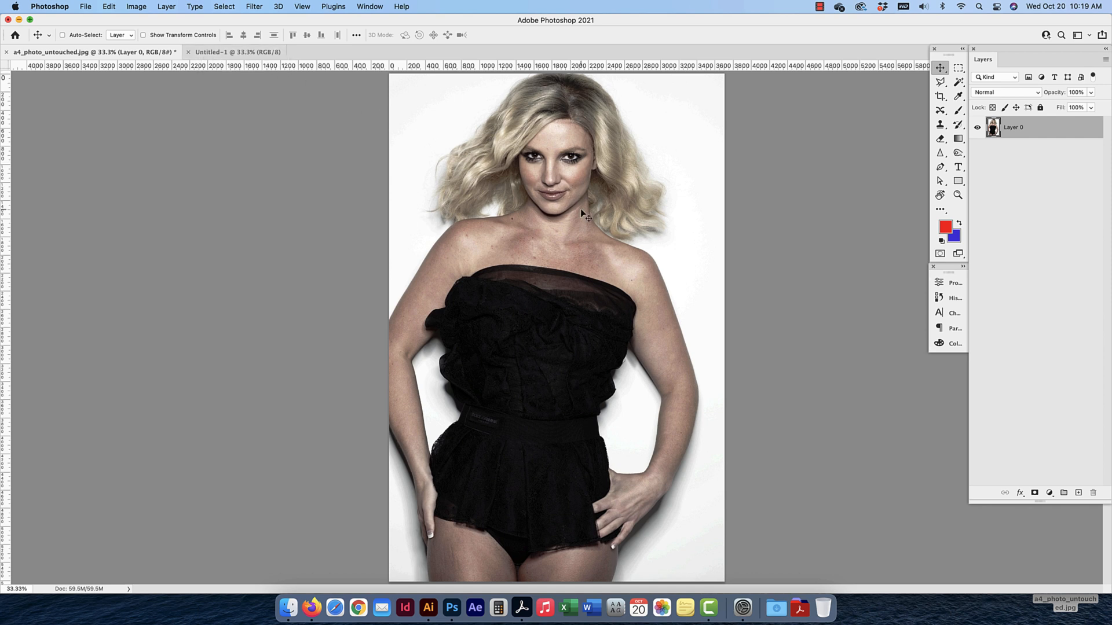
{"action": "left_click_drag", "start_coordinate": [552, 251], "coordinate": [572, 368]}
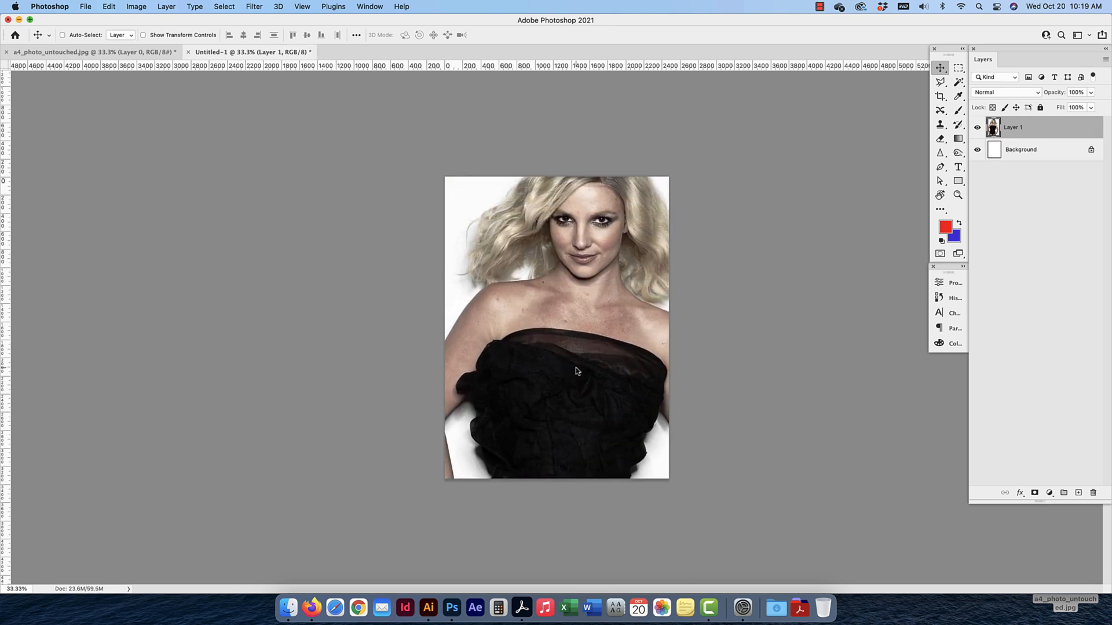
Copy Layer 0 of a4_photo_untouched.jpg and paste it into the Untitled-1 document as another layer
{"action": "left_click", "coordinate": [81, 54]}
{"action": "left_click", "coordinate": [1042, 174]}
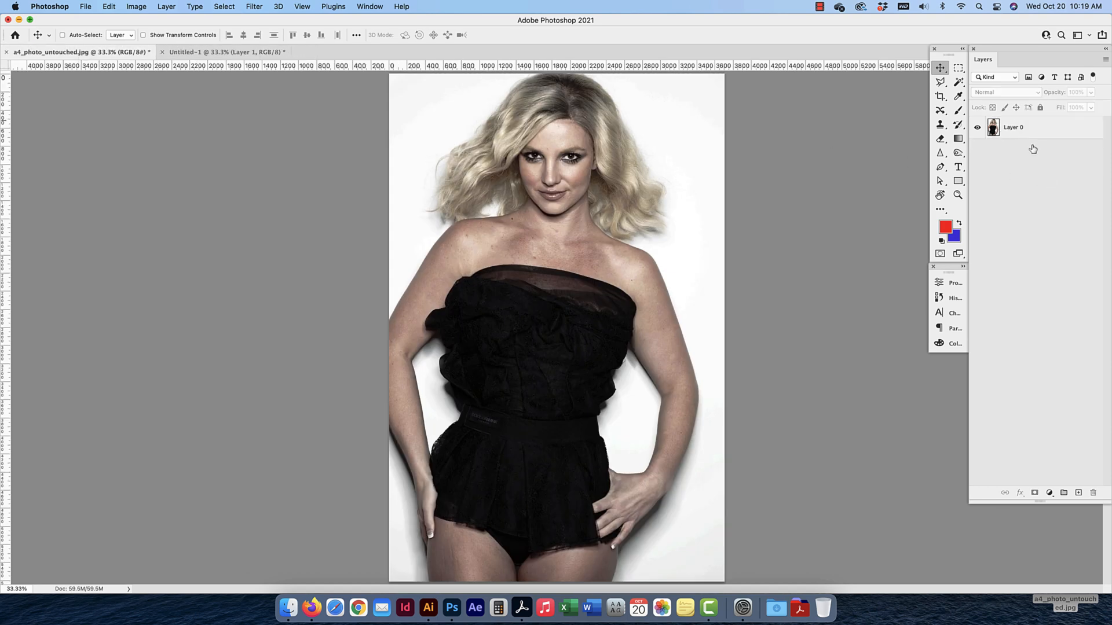
{"action": "left_click", "coordinate": [1022, 125]}
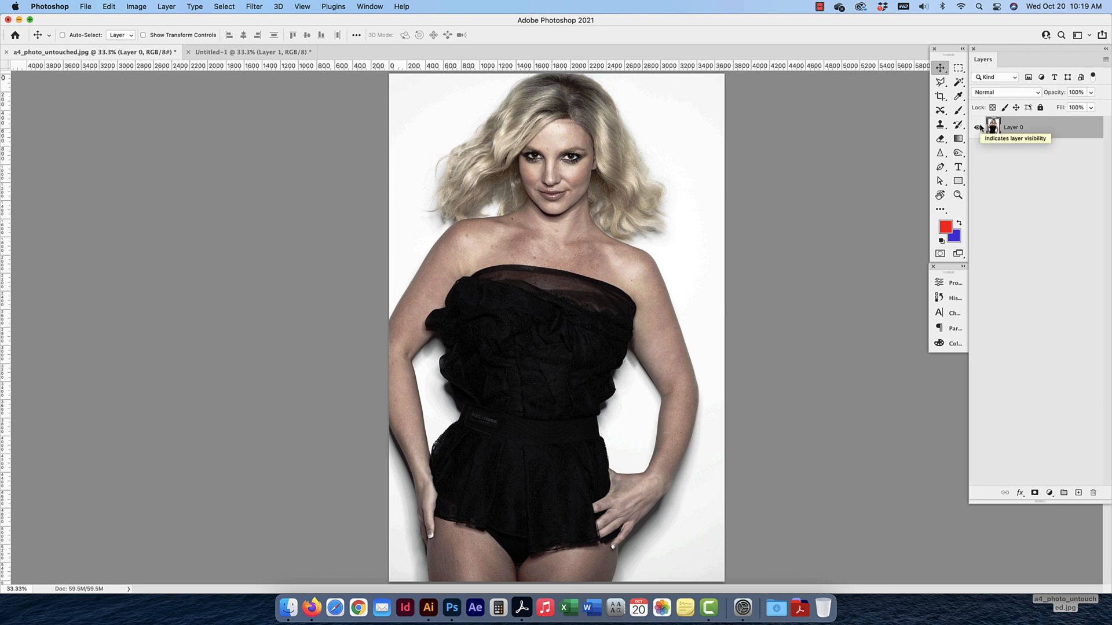
{"action": "left_click", "coordinate": [373, 8]}
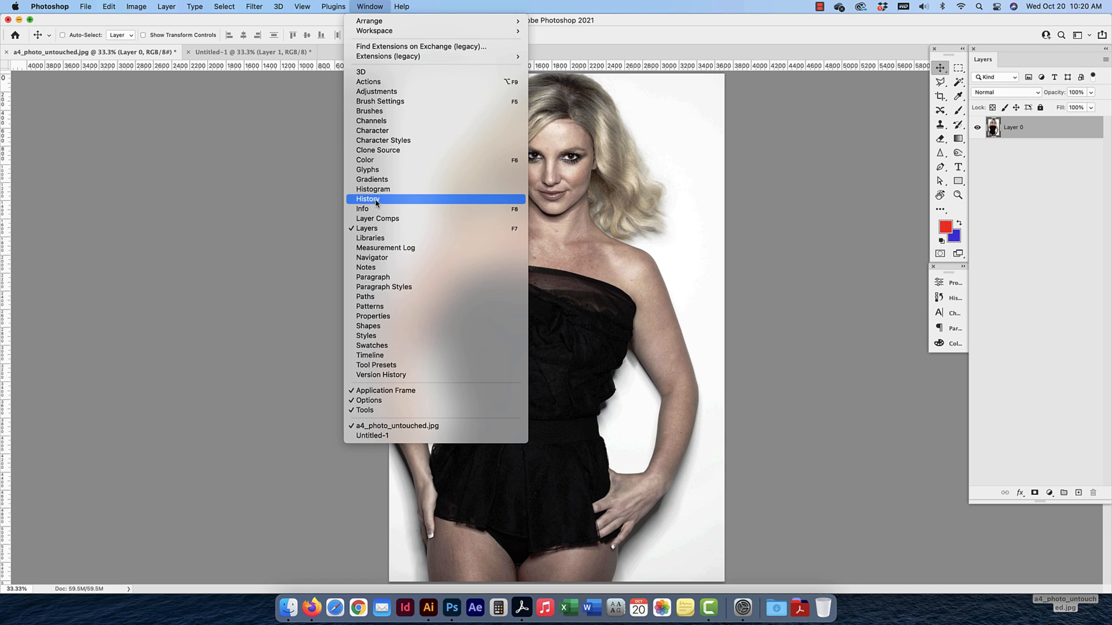
{"action": "left_click", "coordinate": [734, 181]}
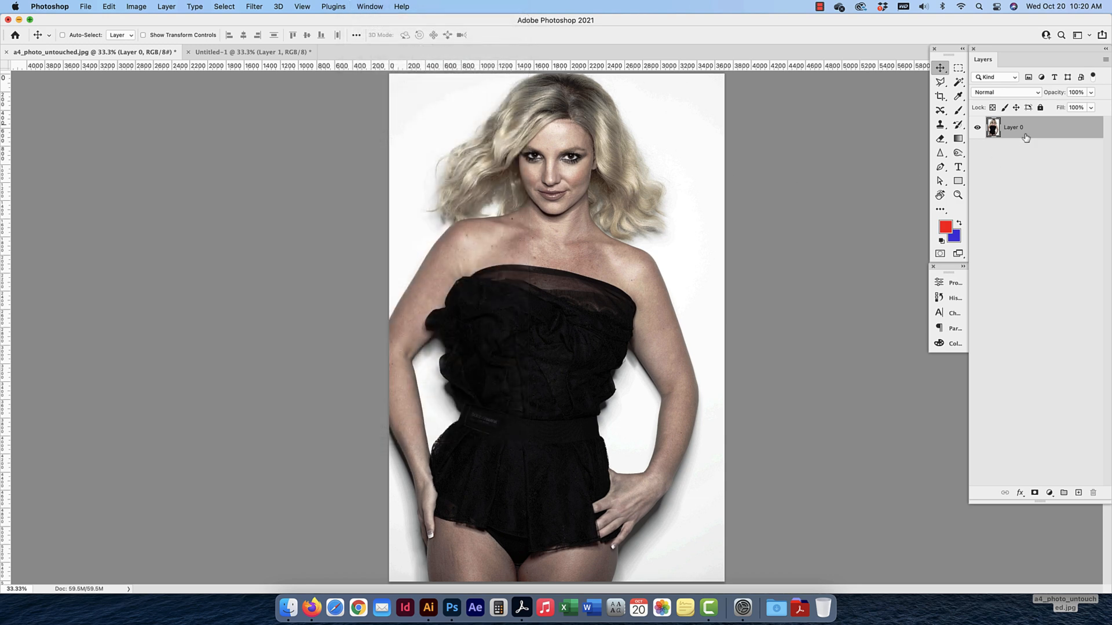
{"action": "key", "text": "super+c"}
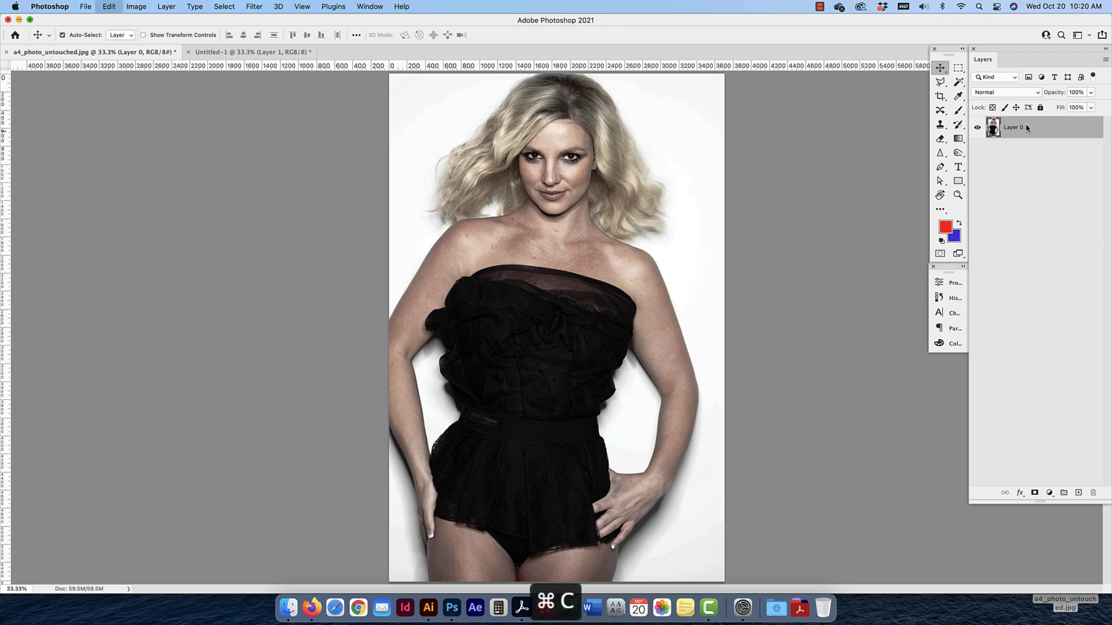
{"action": "left_click", "coordinate": [112, 10]}
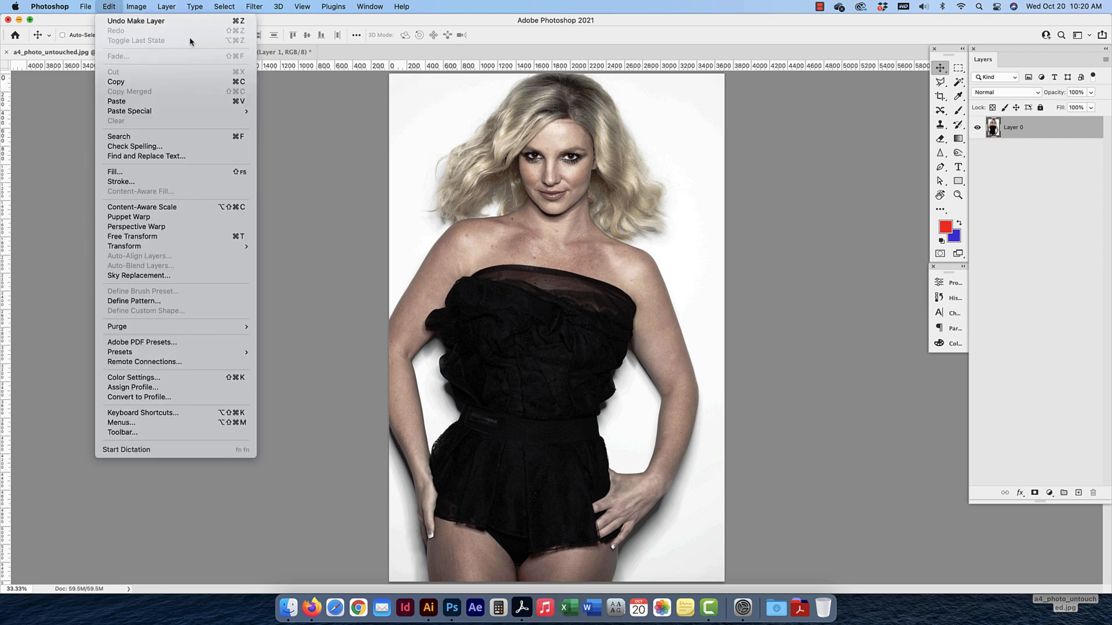
{"action": "left_click", "coordinate": [118, 82]}
{"action": "left_click", "coordinate": [220, 52]}
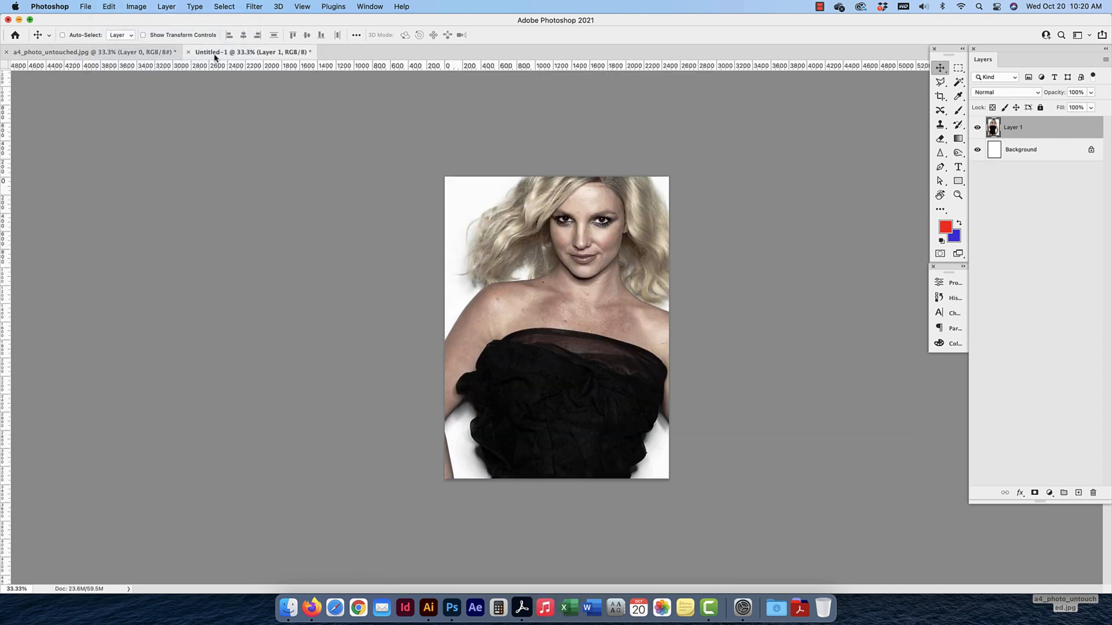
{"action": "key", "text": "super+v"}
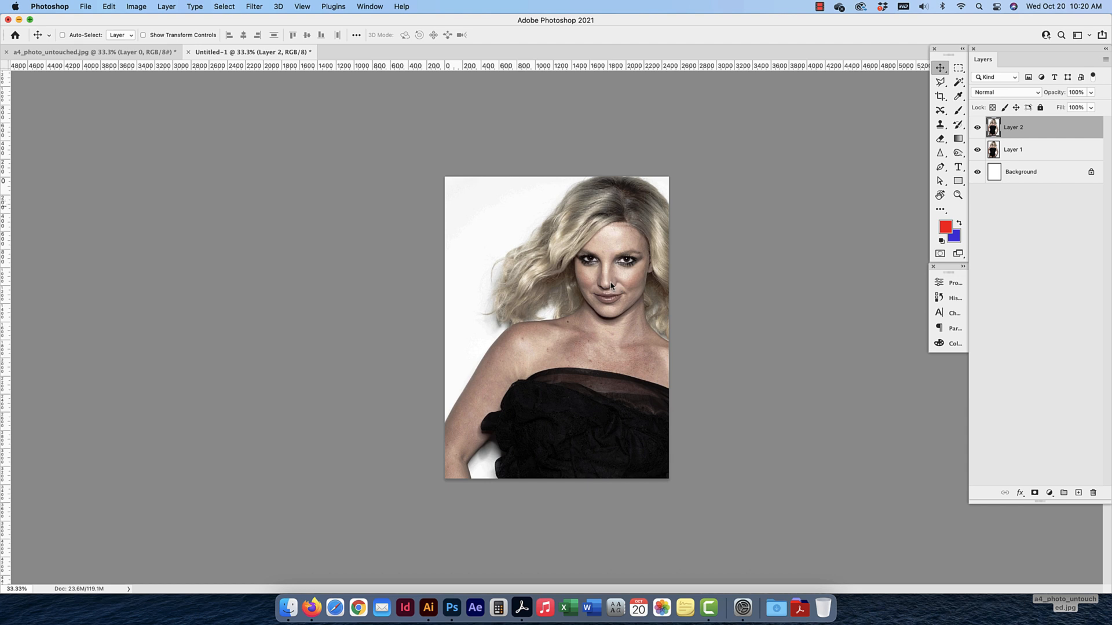
Delete the pasted duplicate photo layer, Layer 2
{"action": "left_click_drag", "start_coordinate": [1033, 128], "coordinate": [1093, 497]}
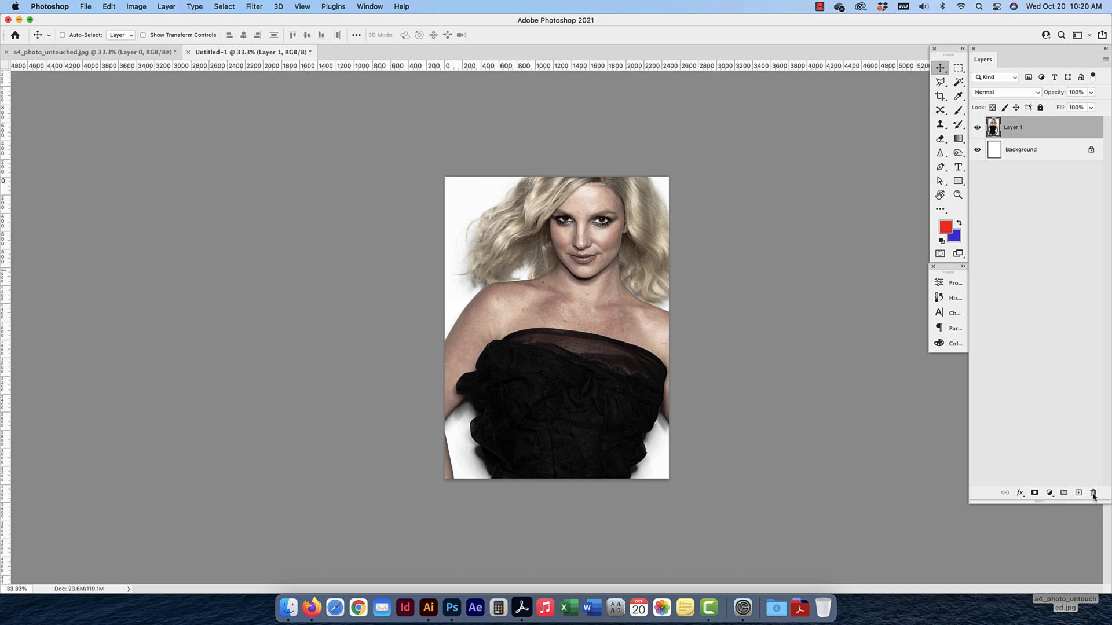
{"action": "left_click", "coordinate": [1106, 62]}
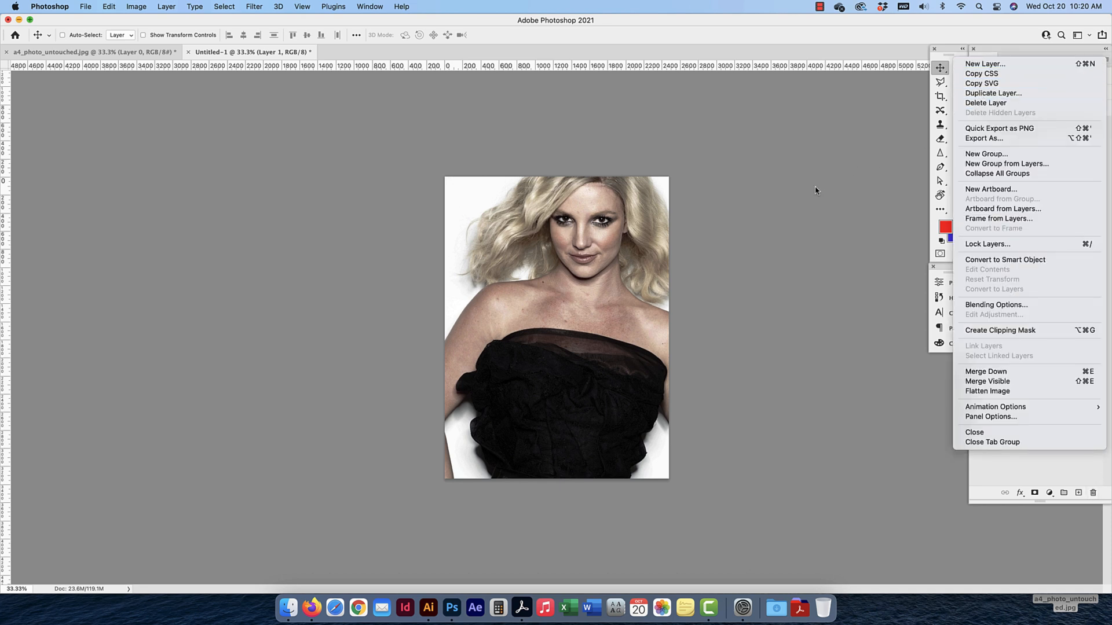
{"action": "left_click", "coordinate": [702, 231]}
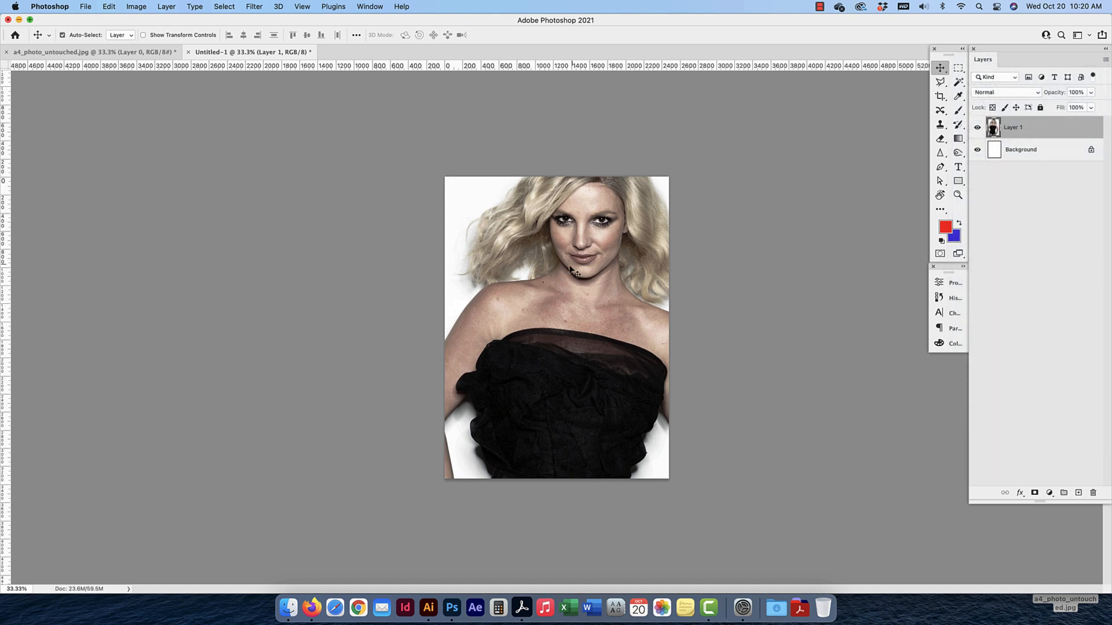
Reposition the photo on the page and scale it proportionally to about 81% with Free Transform, aligning it to the page's top edge
{"action": "left_click_drag", "start_coordinate": [619, 277], "coordinate": [586, 310]}
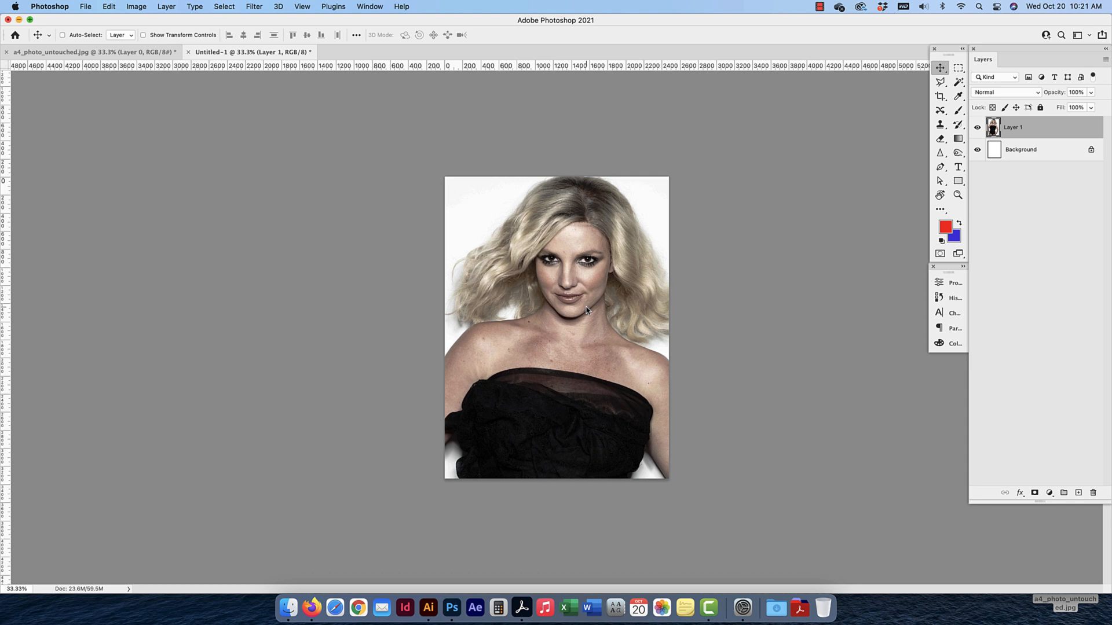
{"action": "left_click", "coordinate": [107, 7]}
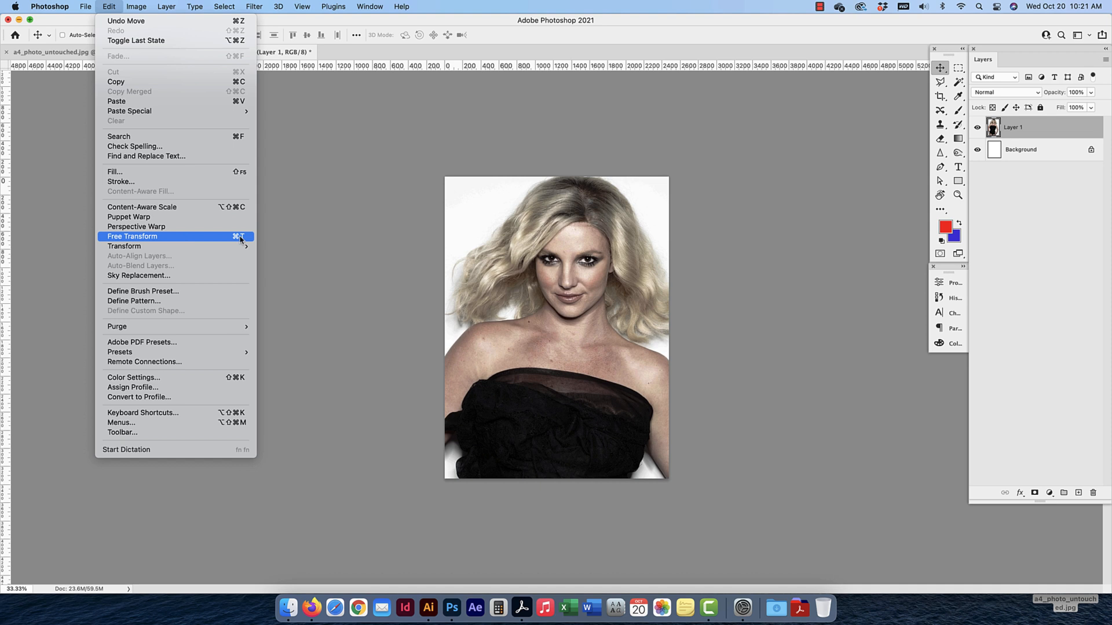
{"action": "left_click", "coordinate": [240, 238]}
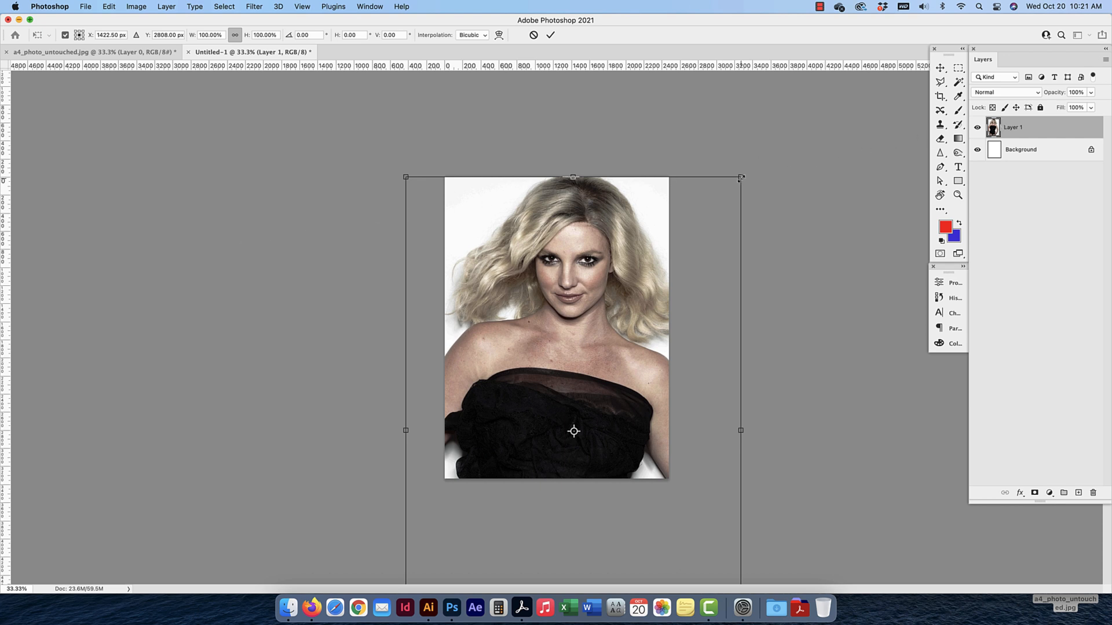
{"action": "left_click_drag", "start_coordinate": [740, 178], "coordinate": [643, 250]}
{"action": "left_click_drag", "start_coordinate": [593, 332], "coordinate": [614, 237]}
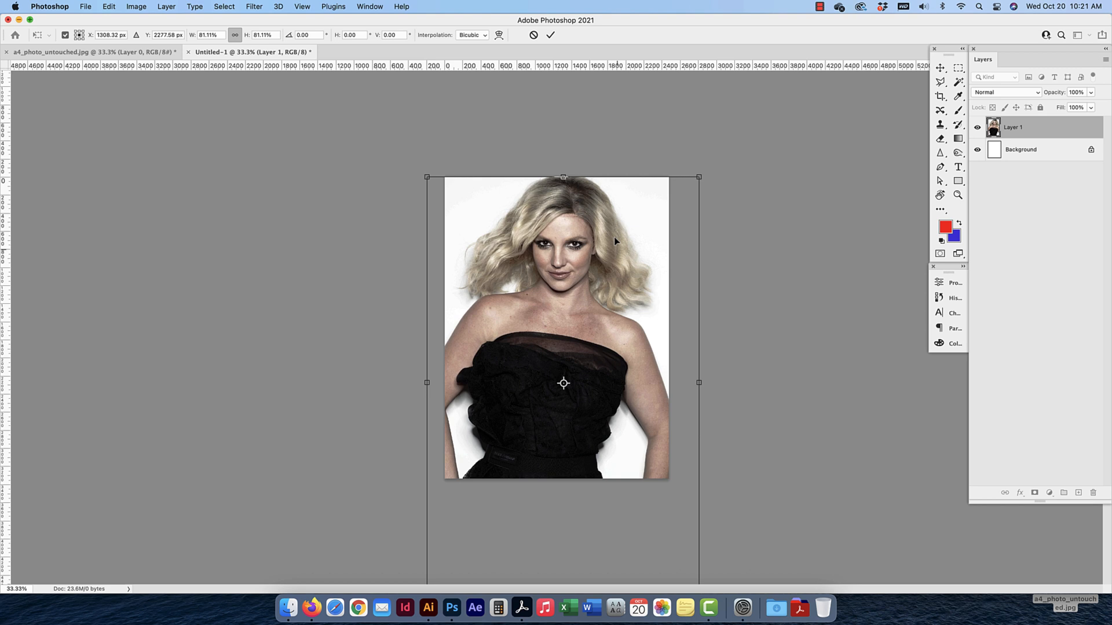
Reduce the photo to about 78% and realign its upper edge with the top of the page
{"action": "mouse_move", "coordinate": [699, 177]}
{"action": "left_mouse_down"}
{"action": "mouse_move", "coordinate": [666, 216]}
{"action": "mouse_move", "coordinate": [687, 192]}
{"action": "left_mouse_up"}
{"action": "left_click_drag", "start_coordinate": [621, 242], "coordinate": [622, 225]}
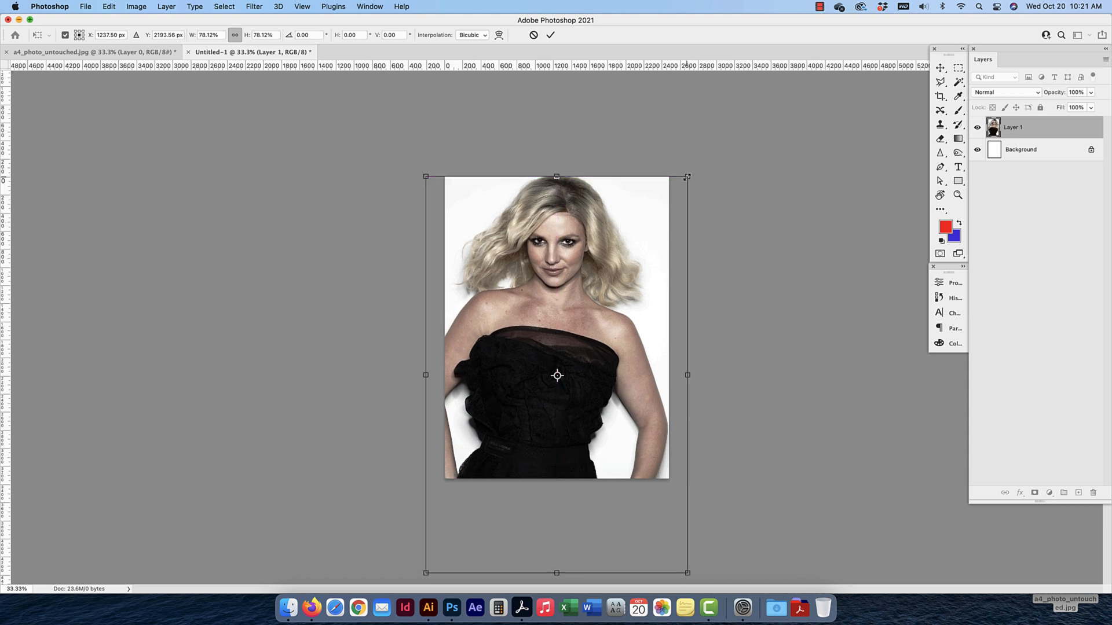
{"action": "left_click_drag", "start_coordinate": [688, 177], "coordinate": [687, 204]}
{"action": "key", "text": "super+z"}
Scale the photo down to about 74% and shift it slightly left while keeping its upper edge at the top of the page
{"action": "mouse_move", "coordinate": [687, 177]}
{"action": "left_mouse_down"}
{"action": "mouse_move", "coordinate": [654, 217]}
{"action": "mouse_move", "coordinate": [620, 231]}
{"action": "mouse_move", "coordinate": [640, 211]}
{"action": "mouse_move", "coordinate": [641, 240]}
{"action": "mouse_move", "coordinate": [616, 270]}
{"action": "mouse_move", "coordinate": [698, 203]}
{"action": "mouse_move", "coordinate": [633, 263]}
{"action": "mouse_move", "coordinate": [680, 191]}
{"action": "left_mouse_up"}
{"action": "left_click_drag", "start_coordinate": [605, 268], "coordinate": [618, 252]}
{"action": "left_click_drag", "start_coordinate": [688, 176], "coordinate": [691, 176]}
{"action": "left_click_drag", "start_coordinate": [621, 466], "coordinate": [625, 467]}
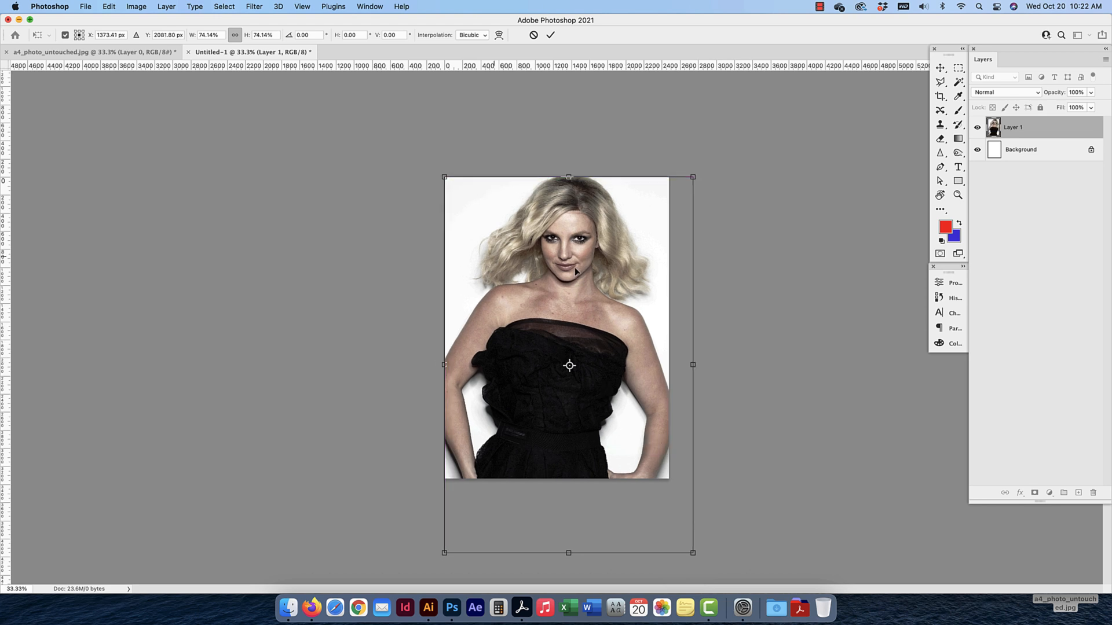
{"action": "left_click_drag", "start_coordinate": [575, 270], "coordinate": [570, 271]}
{"action": "key", "text": "super+z"}
{"action": "left_click_drag", "start_coordinate": [596, 352], "coordinate": [591, 352]}
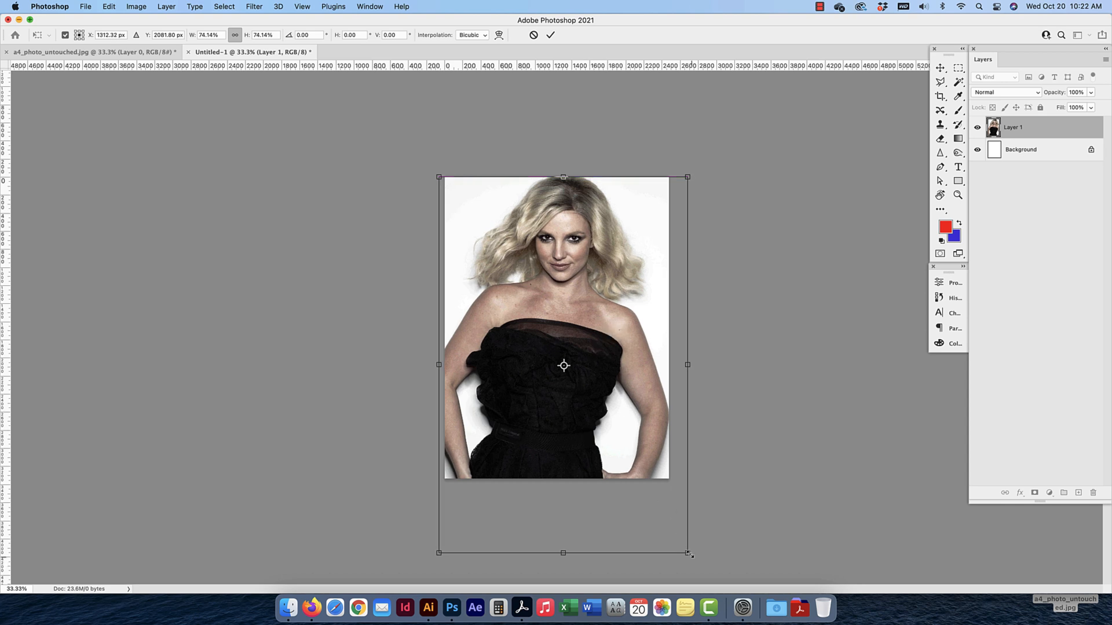
Enlarge the photo to about 76.6%, nudge it slightly left and up to center the figure, and apply the transform
{"action": "left_click_drag", "start_coordinate": [690, 553], "coordinate": [699, 568]}
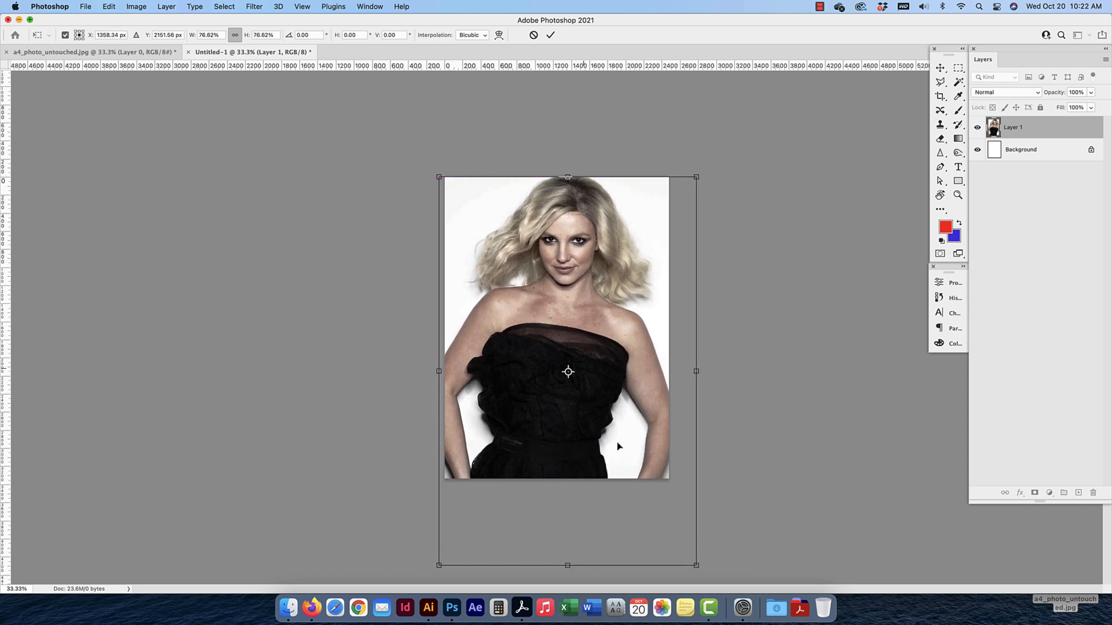
{"action": "left_click_drag", "start_coordinate": [583, 393], "coordinate": [582, 392]}
{"action": "key", "text": "Up"}
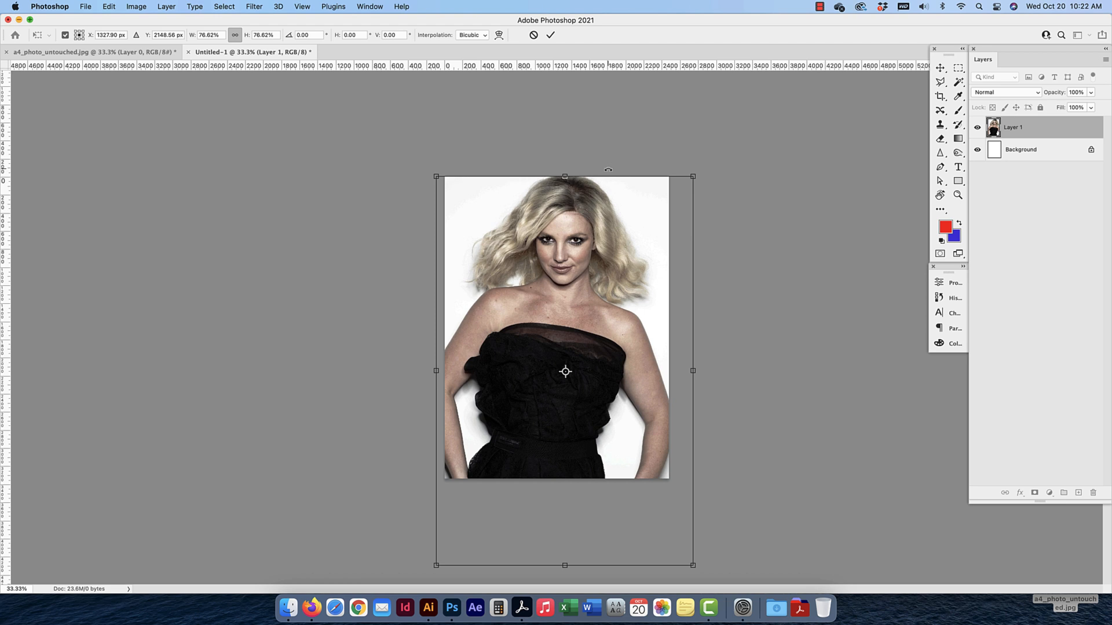
{"action": "key", "text": "Return"}
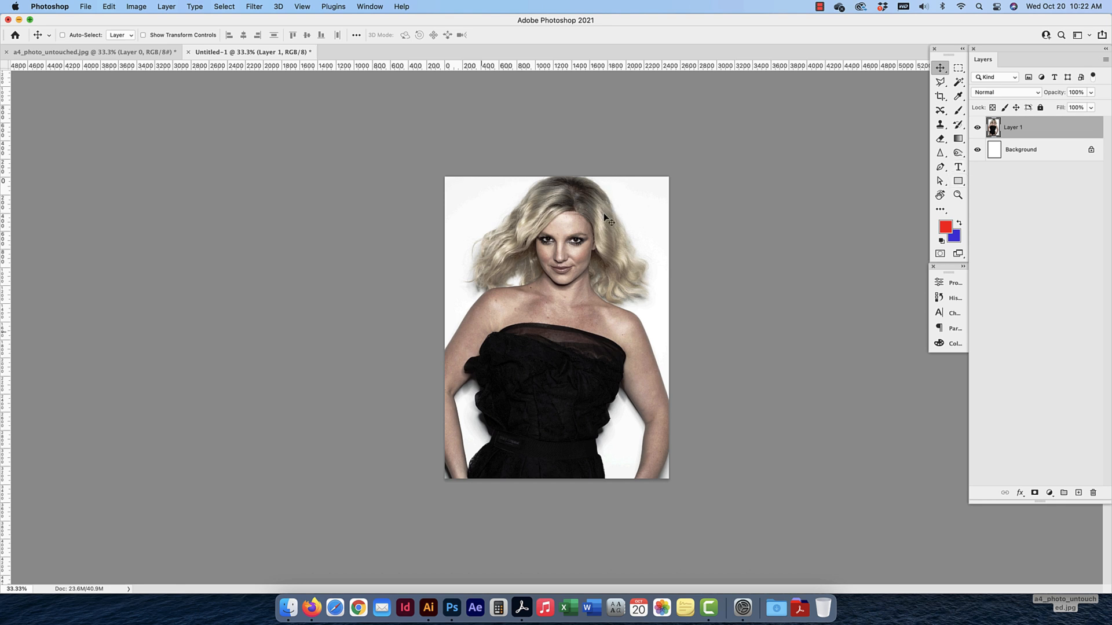
Examine the placed photo on the page at closer and wider magnifications
{"action": "key", "text": "super+equal"}
{"action": "key", "text": "super+equal"}
{"action": "key", "text": "super+equal"}
{"action": "key", "text": "super+equal"}
{"action": "key", "text": "super+equal"}
{"action": "key", "text": "super+equal"}
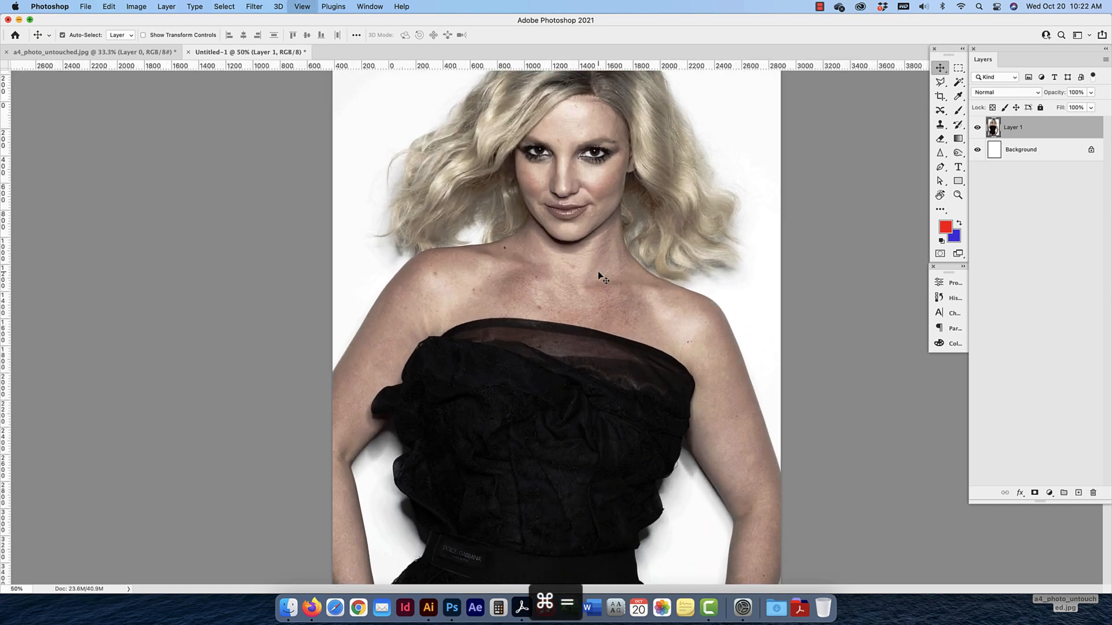
{"action": "key", "text": "super+minus"}
{"action": "key", "text": "super+minus"}
{"action": "key", "text": "super+minus"}
{"action": "key", "text": "super+minus"}
{"action": "key", "text": "super+minus"}
{"action": "key", "text": "super+minus"}
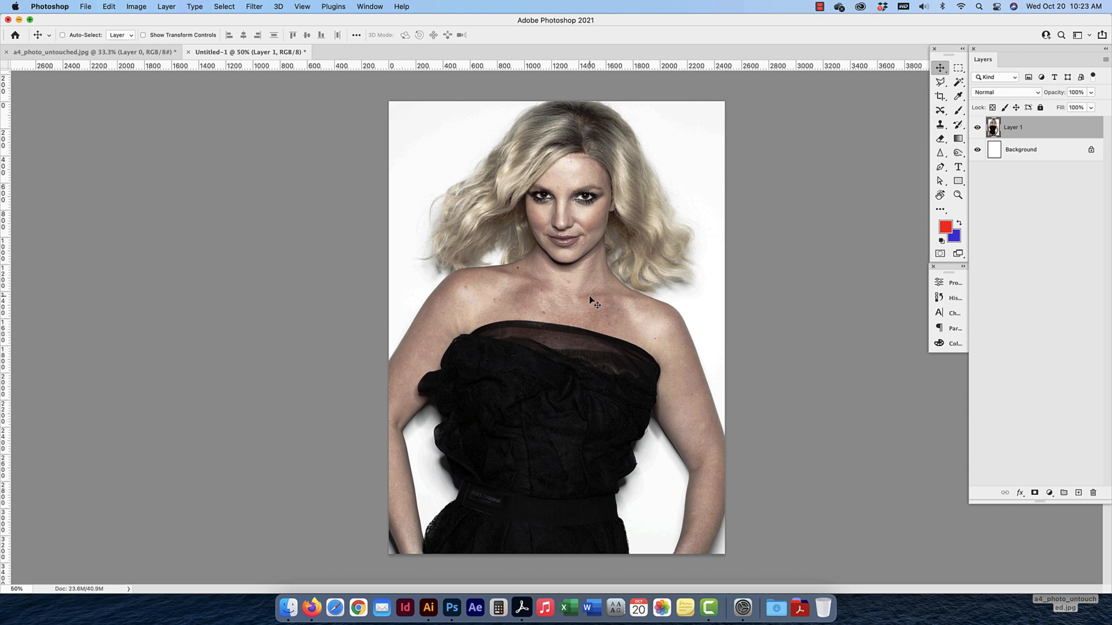
Rename the photo's layer to "original"
{"action": "double_click", "coordinate": [1009, 128]}
{"action": "type", "text": "original"}
{"action": "key", "text": "Return"}
{"action": "double_click", "coordinate": [1012, 127]}
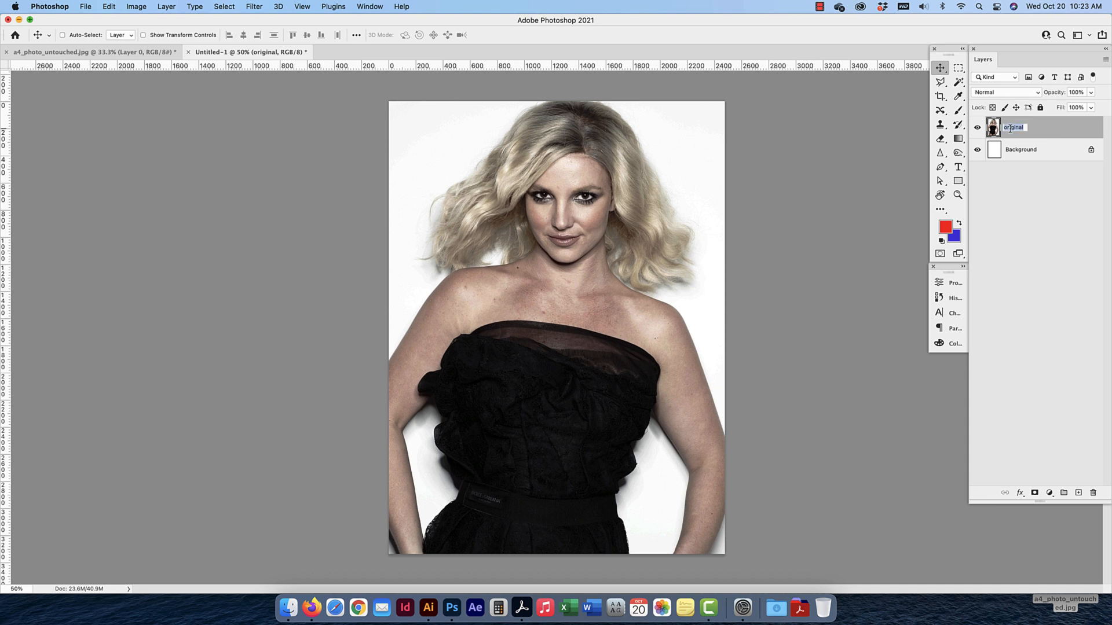
{"action": "left_click", "coordinate": [1042, 132]}
Try three different ways of duplicating the "original" layer, removing the copy after each attempt
{"action": "left_click_drag", "start_coordinate": [1028, 132], "coordinate": [1078, 493]}
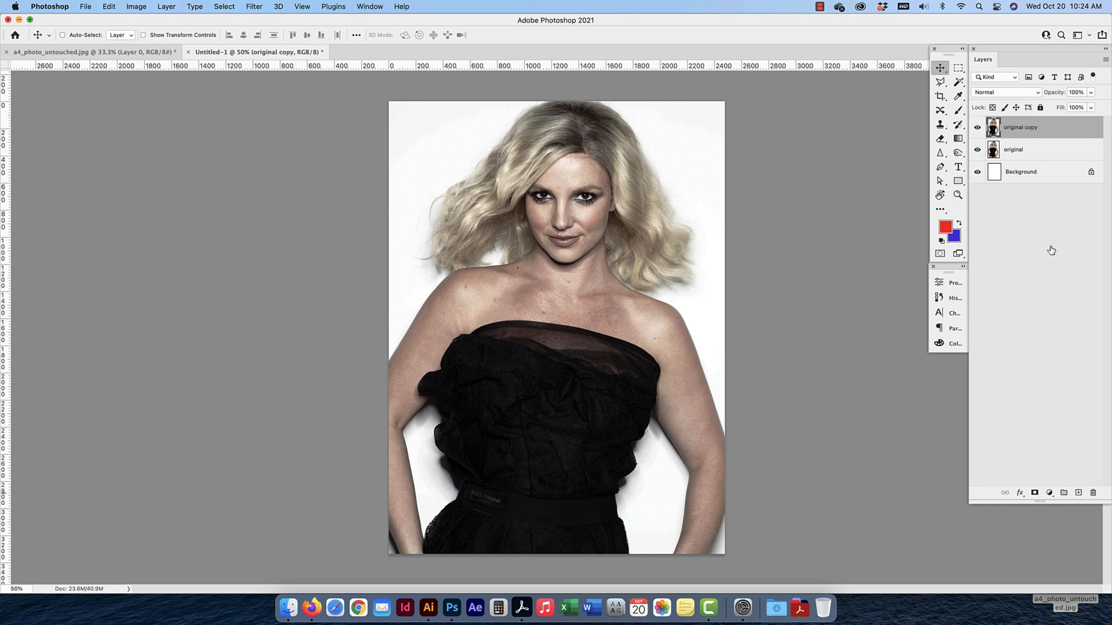
{"action": "key", "text": "super+z"}
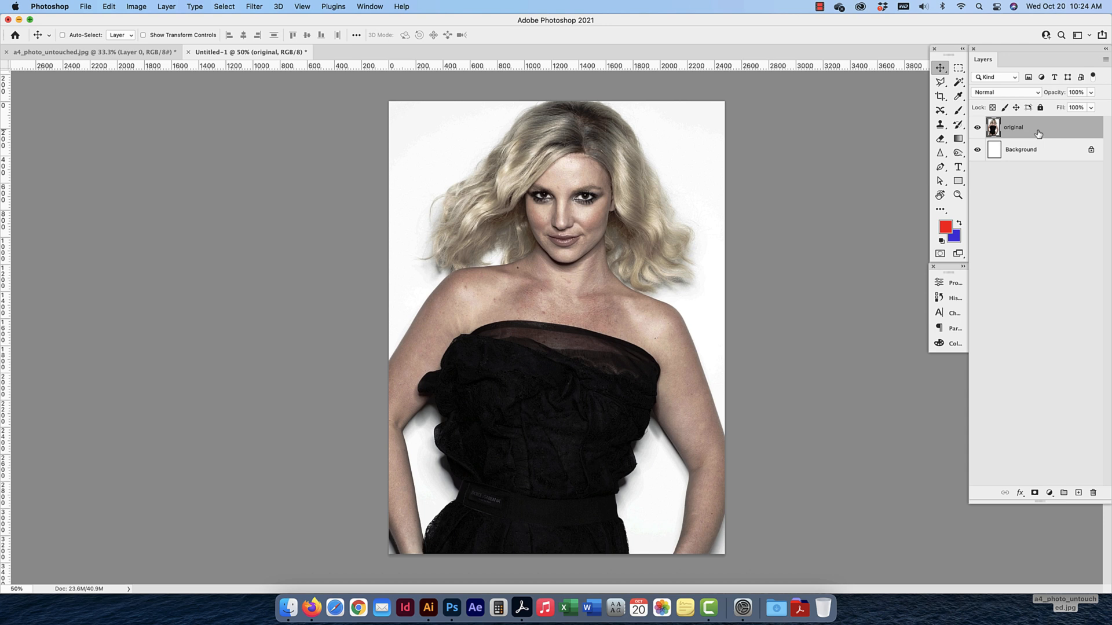
{"action": "left_click", "coordinate": [1106, 60]}
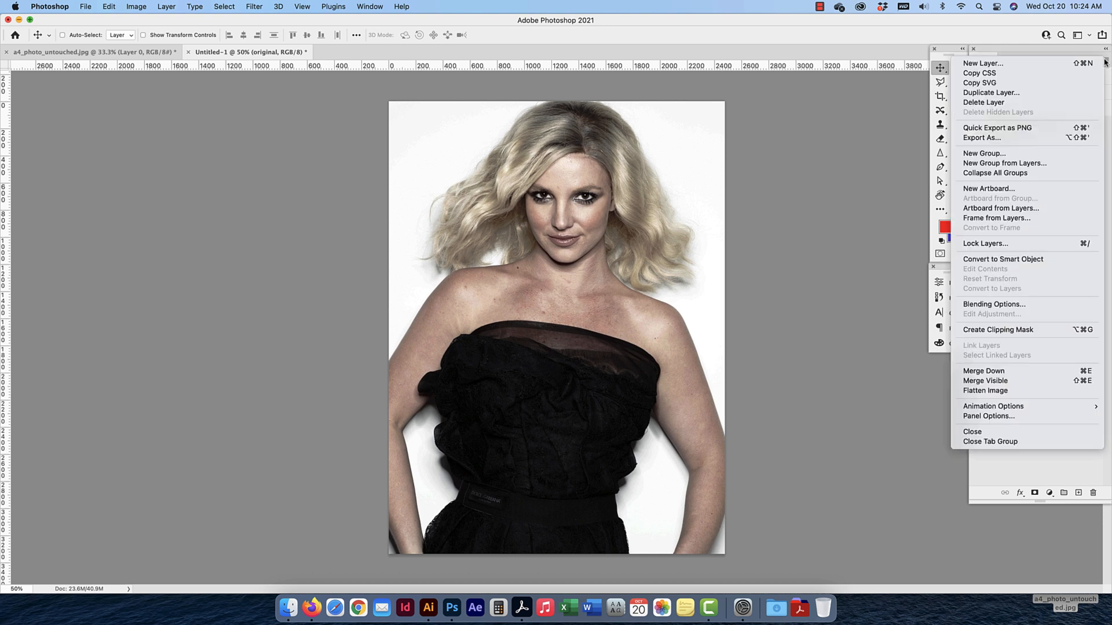
{"action": "left_click", "coordinate": [991, 93]}
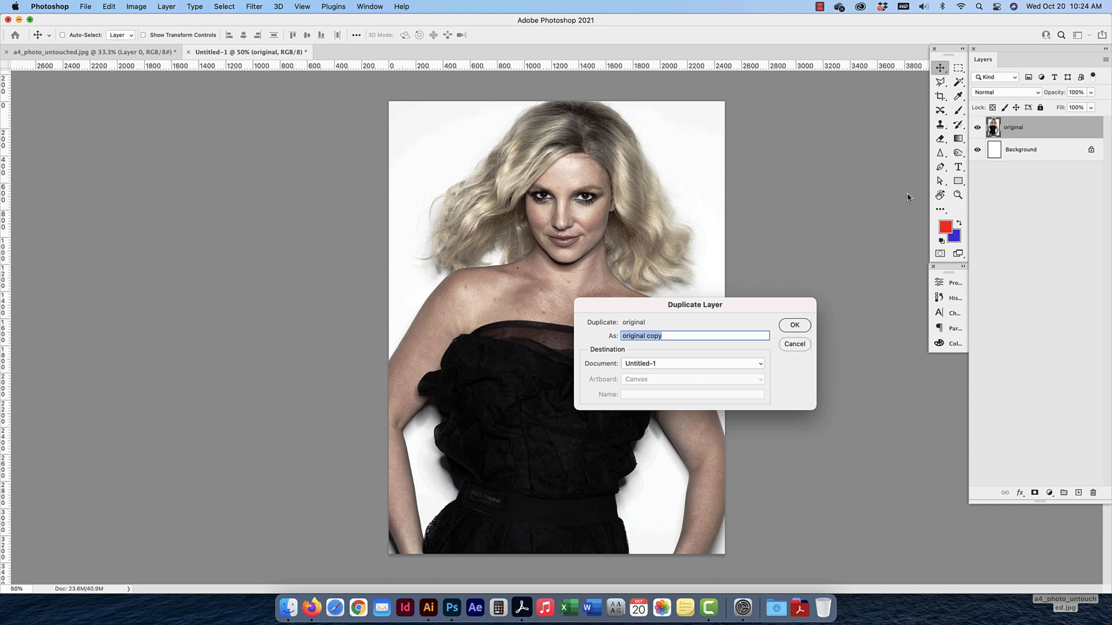
{"action": "left_click", "coordinate": [795, 326]}
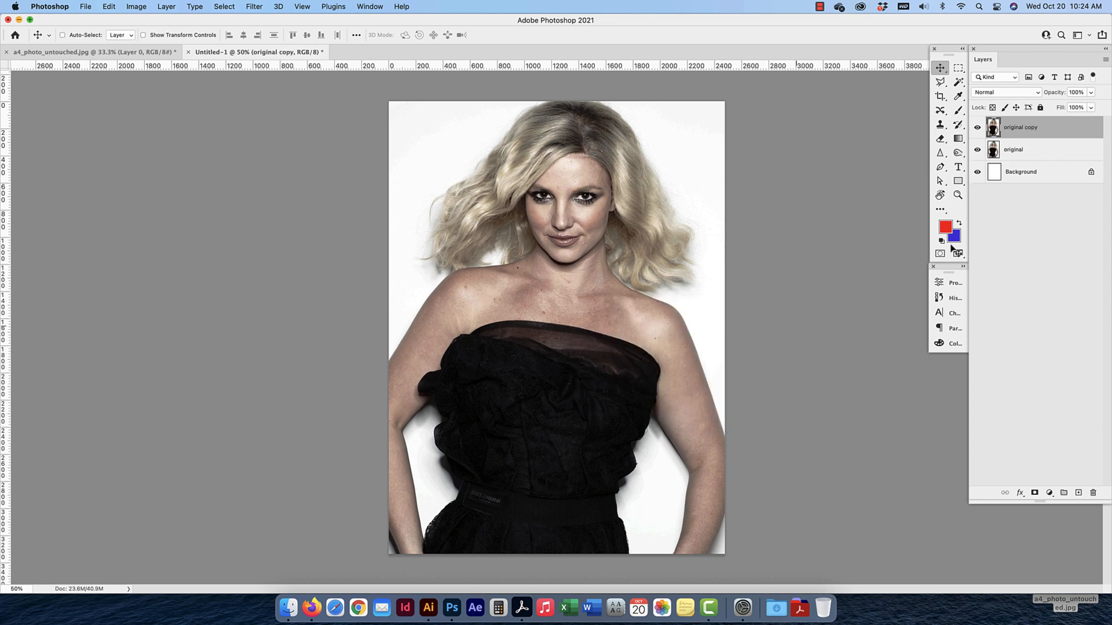
{"action": "key", "text": "super+z"}
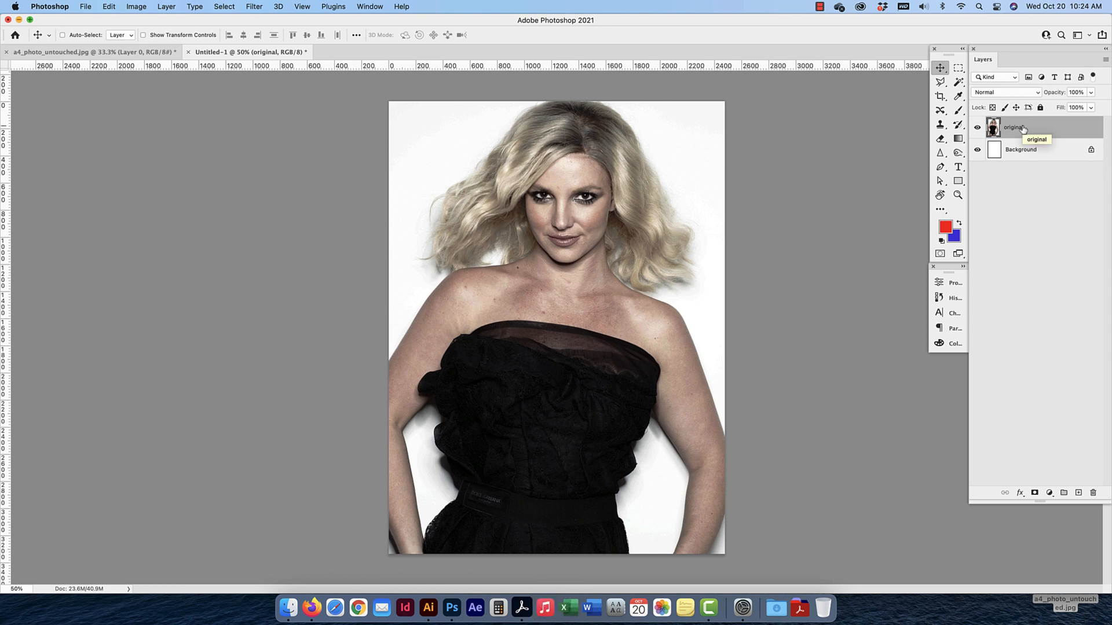
{"action": "key", "text": "super+j"}
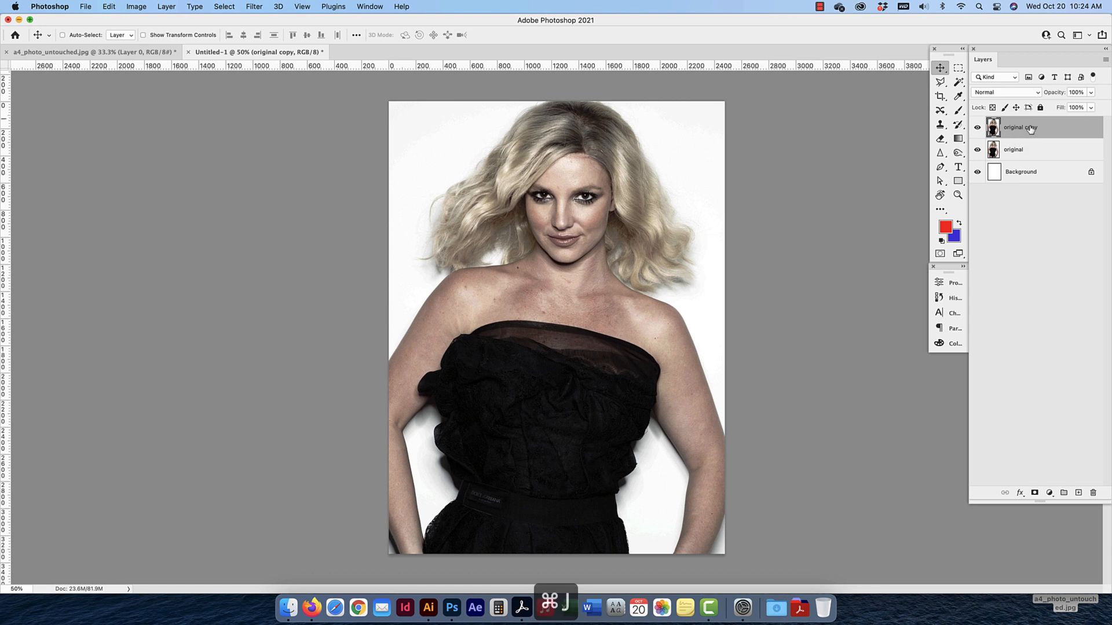
{"action": "left_click_drag", "start_coordinate": [1023, 128], "coordinate": [1093, 493]}
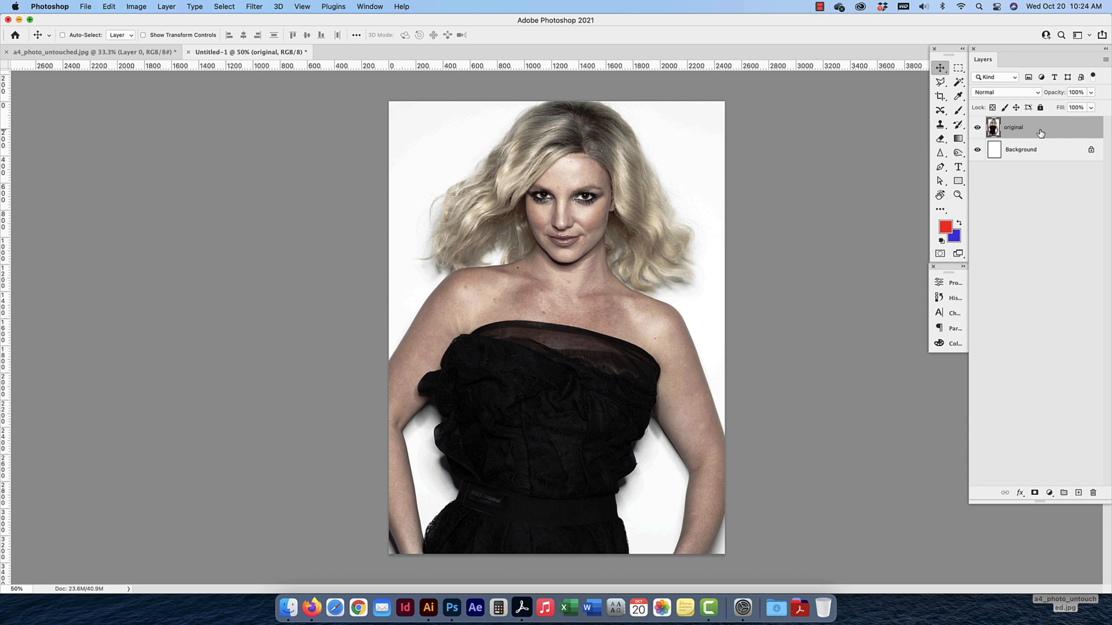
Duplicate the "original" layer above itself and rename the copy "working"
{"action": "left_click_drag", "start_coordinate": [1040, 131], "coordinate": [1043, 120]}
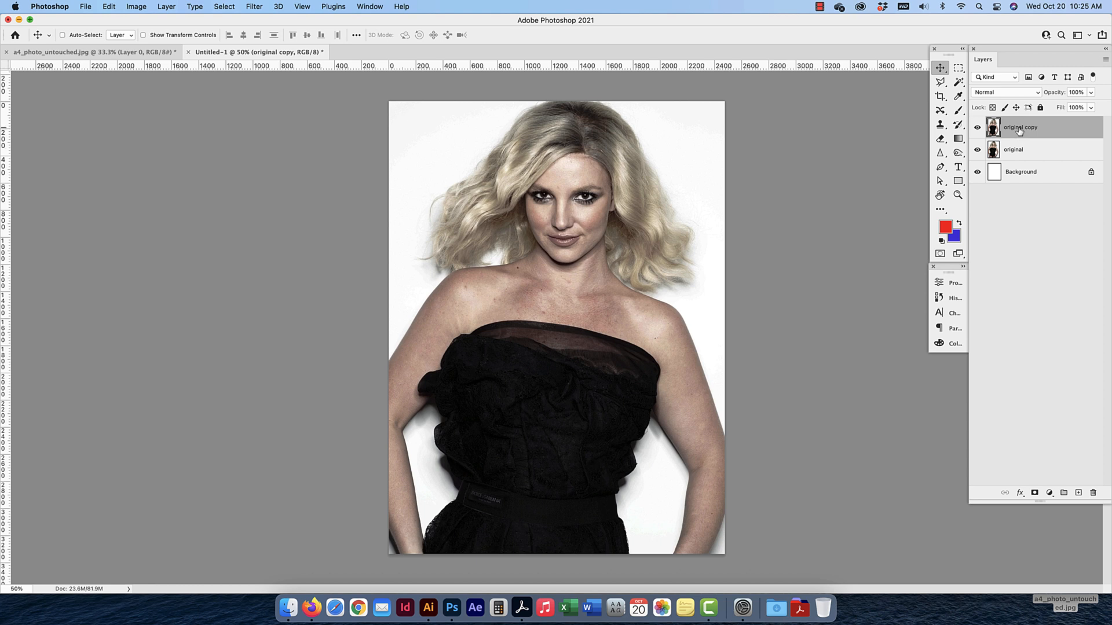
{"action": "double_click", "coordinate": [1019, 127]}
{"action": "type", "text": "working"}
{"action": "key", "text": "Return"}
Hide the Background and "original" layers and open the "working" layer in the Camera Raw Filter
{"action": "left_click", "coordinate": [977, 172]}
{"action": "left_click", "coordinate": [978, 150]}
{"action": "left_click", "coordinate": [253, 7]}
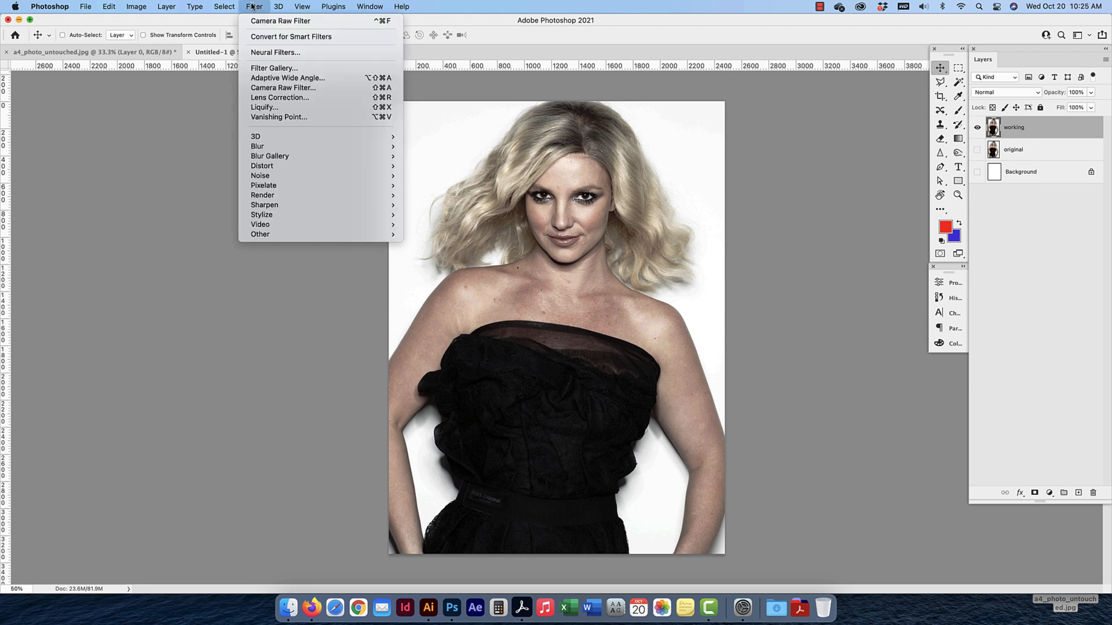
{"action": "left_click", "coordinate": [277, 88]}
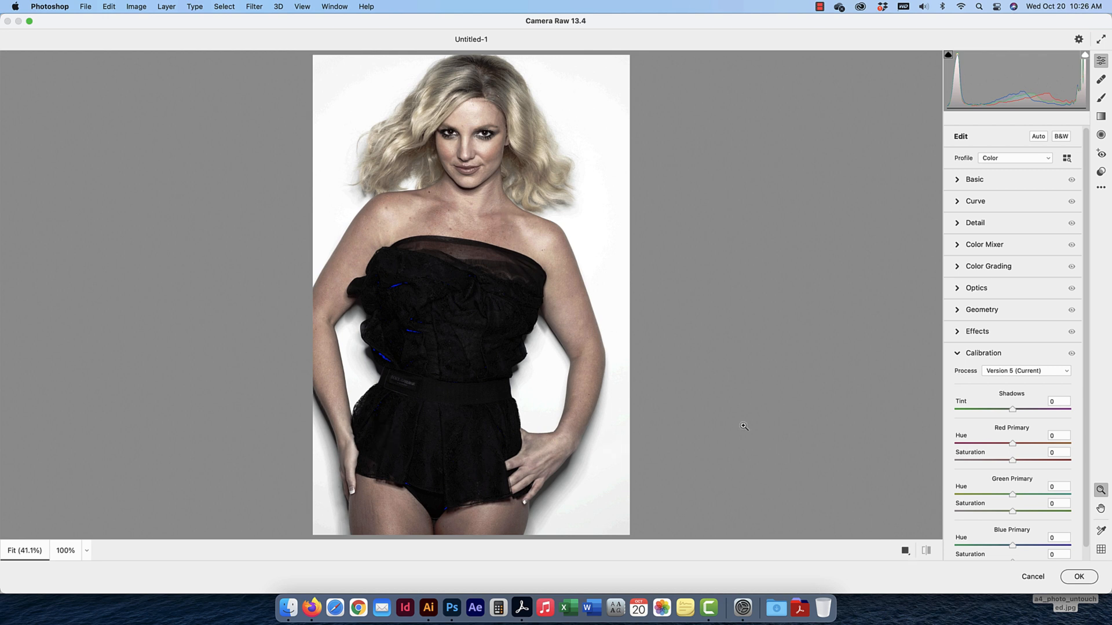
Inspect the photo in the Camera Raw preview at 66.7% magnification, framed on the head and upper body
{"action": "key", "text": "super+minus"}
{"action": "key", "text": "super+minus"}
{"action": "key", "text": "super+equal"}
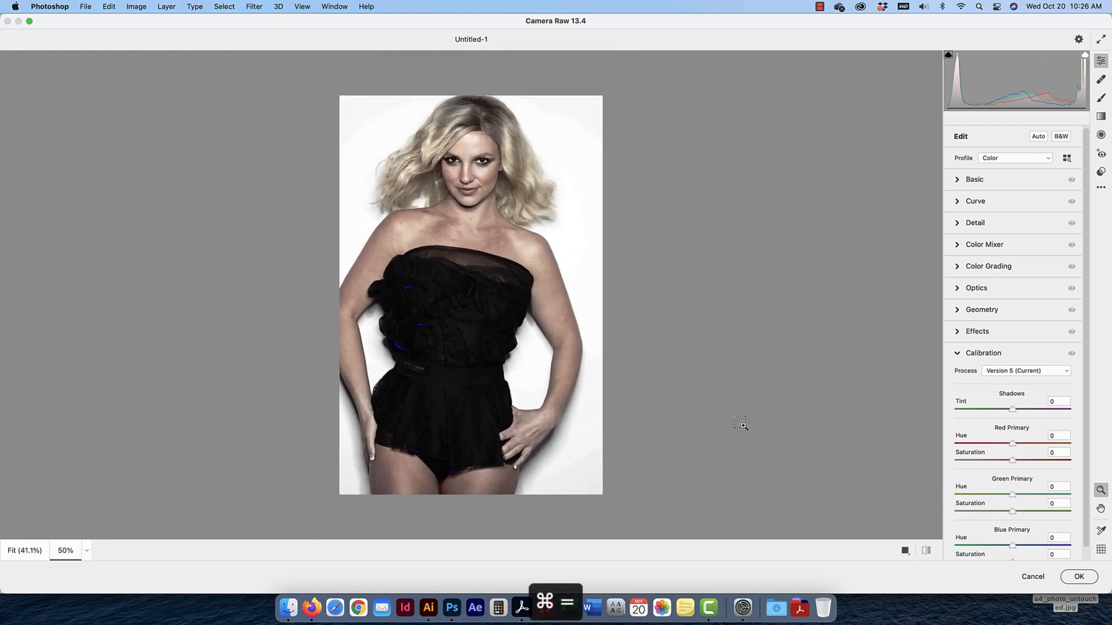
{"action": "key", "text": "super+minus"}
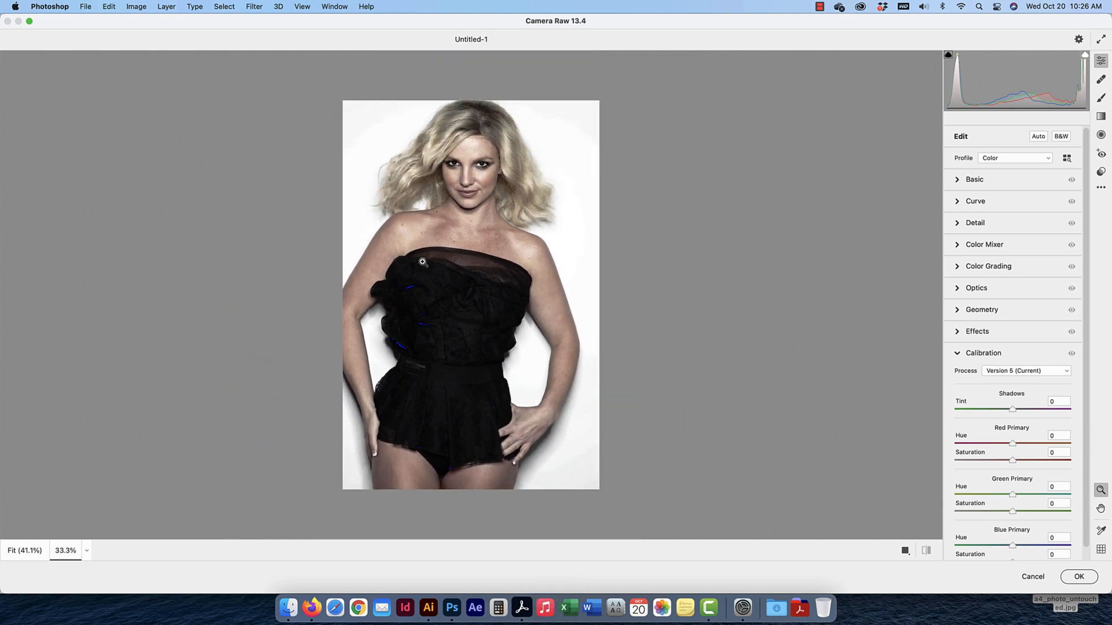
{"action": "key", "text": "super+equal"}
{"action": "key", "text": "super+equal"}
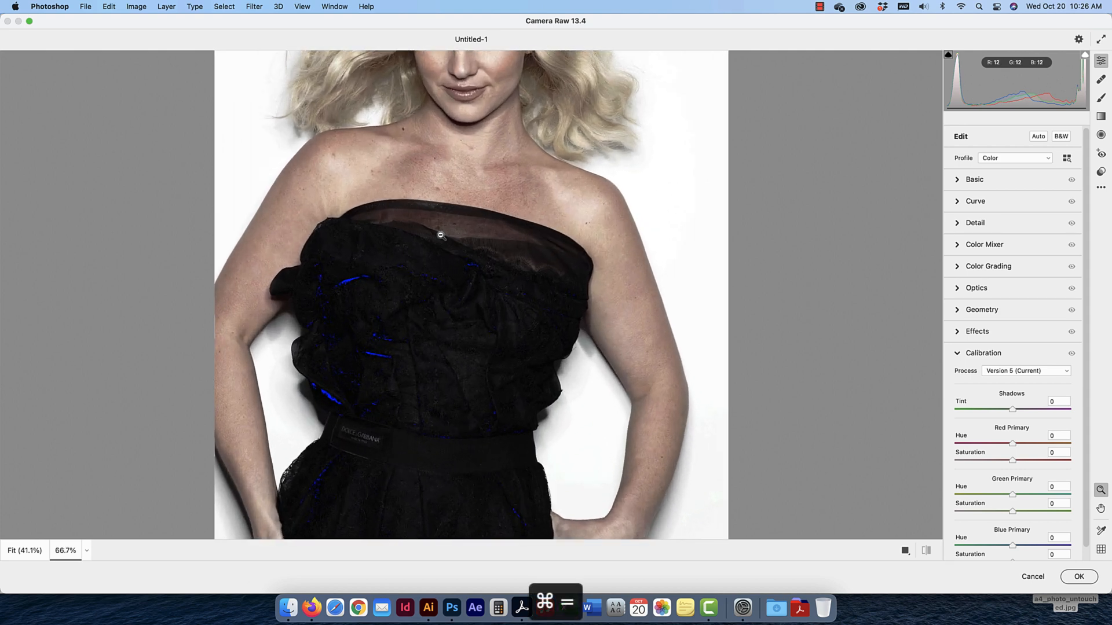
{"action": "left_click_drag", "start_coordinate": [457, 176], "coordinate": [458, 316]}
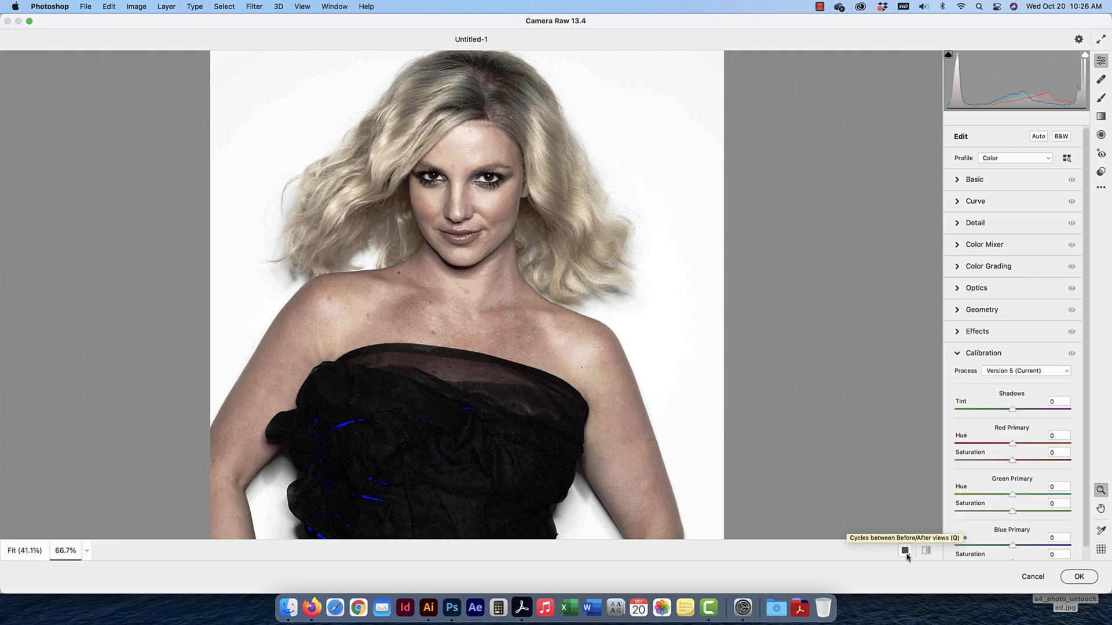
Cycle through the Before/After preview layouts, ending with the side-by-side comparison of the full image
{"action": "left_click", "coordinate": [905, 551]}
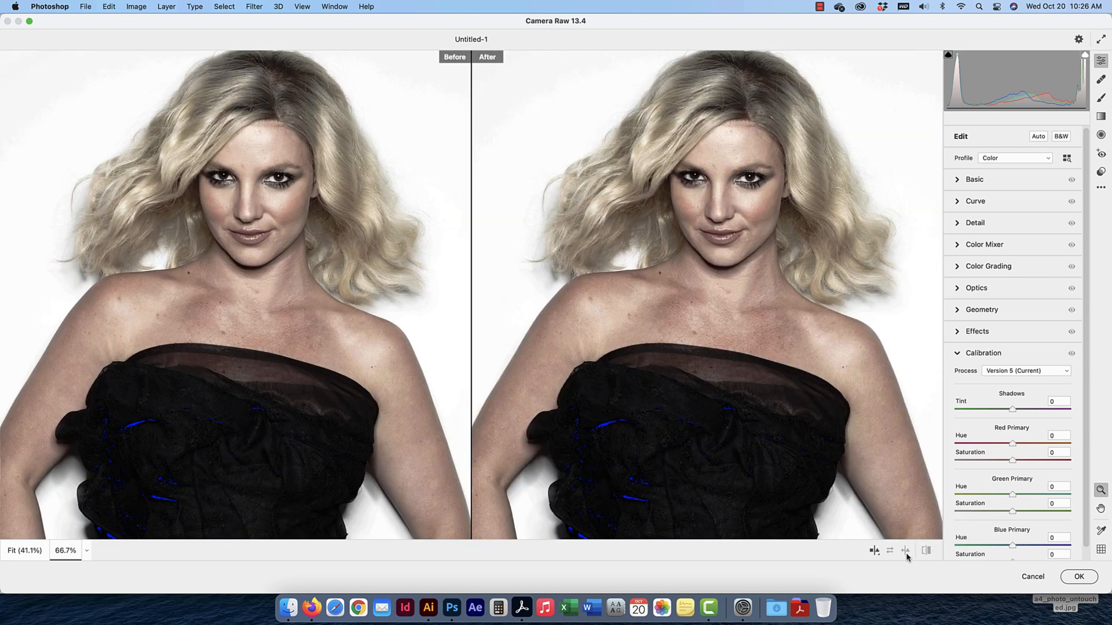
{"action": "left_click", "coordinate": [875, 553]}
{"action": "left_click", "coordinate": [875, 554]}
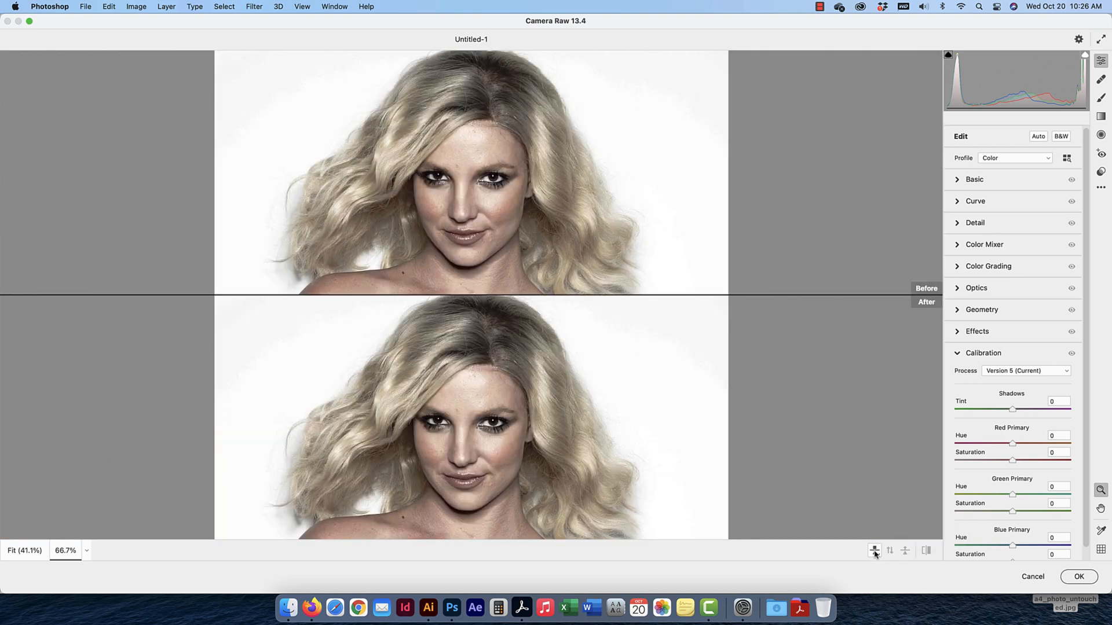
{"action": "left_click", "coordinate": [875, 552]}
{"action": "left_click", "coordinate": [875, 554]}
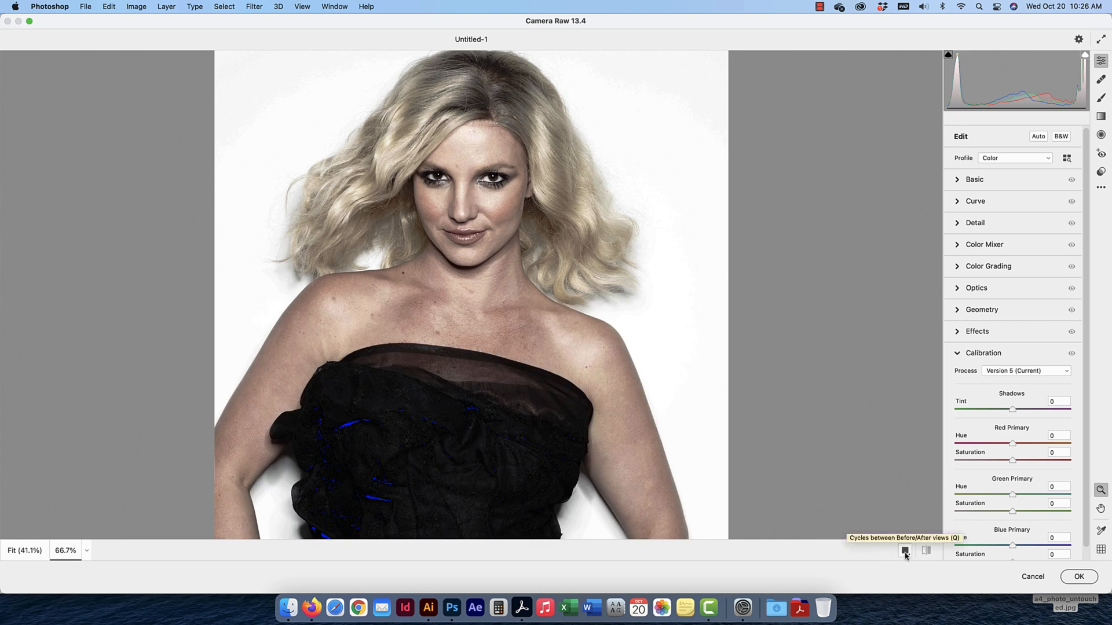
{"action": "left_click", "coordinate": [905, 552]}
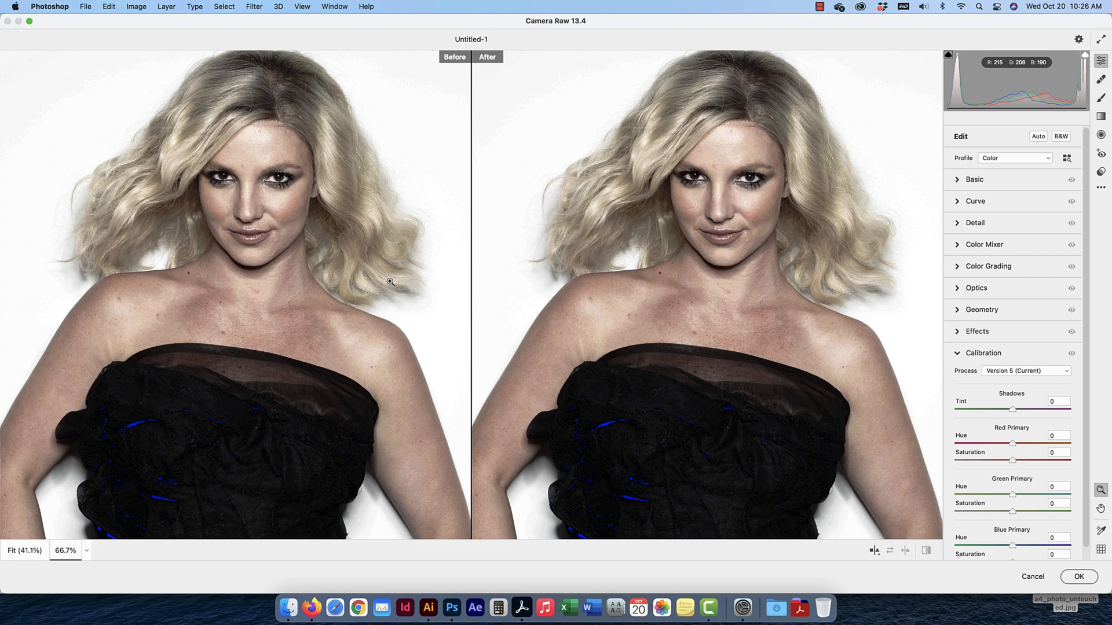
{"action": "scroll", "coordinate": [390, 282], "scroll_direction": "up", "scroll_amount": 1}
{"action": "scroll", "coordinate": [497, 342], "scroll_direction": "down", "scroll_amount": 2}
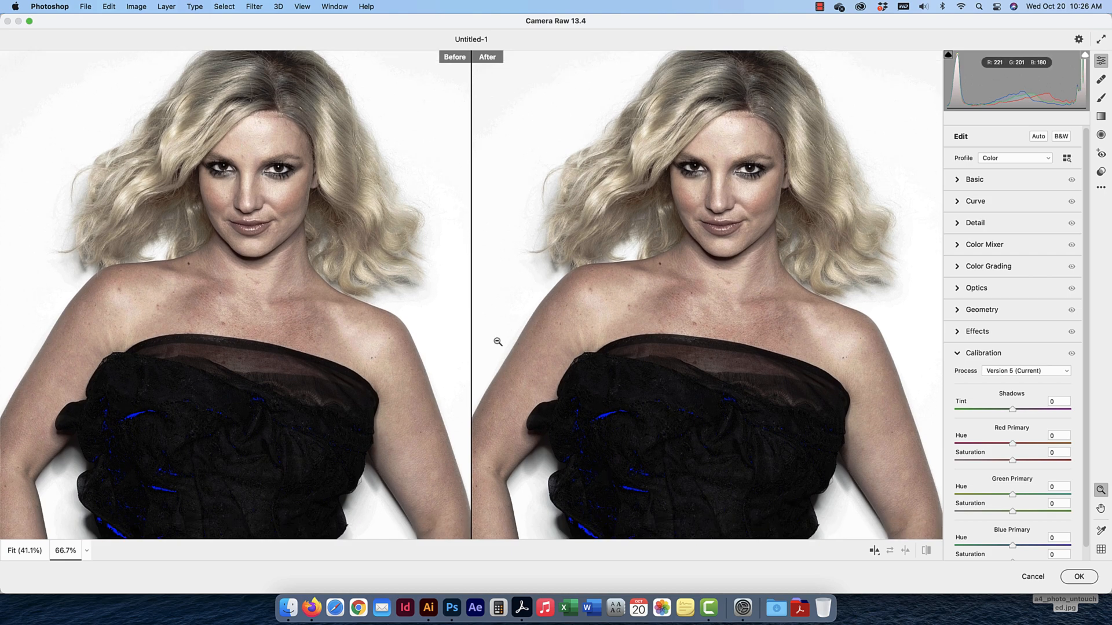
{"action": "left_click", "coordinate": [874, 551]}
{"action": "scroll", "coordinate": [545, 264], "scroll_direction": "down", "scroll_amount": 5}
{"action": "scroll", "coordinate": [545, 263], "scroll_direction": "up", "scroll_amount": 5}
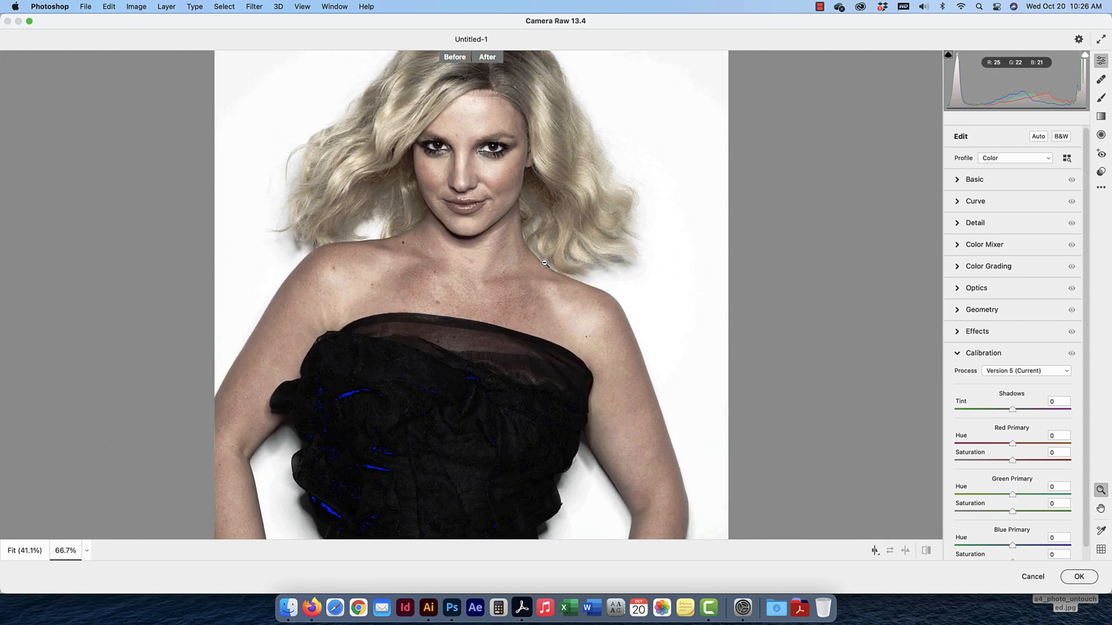
{"action": "left_click", "coordinate": [876, 553]}
{"action": "left_click", "coordinate": [876, 553]}
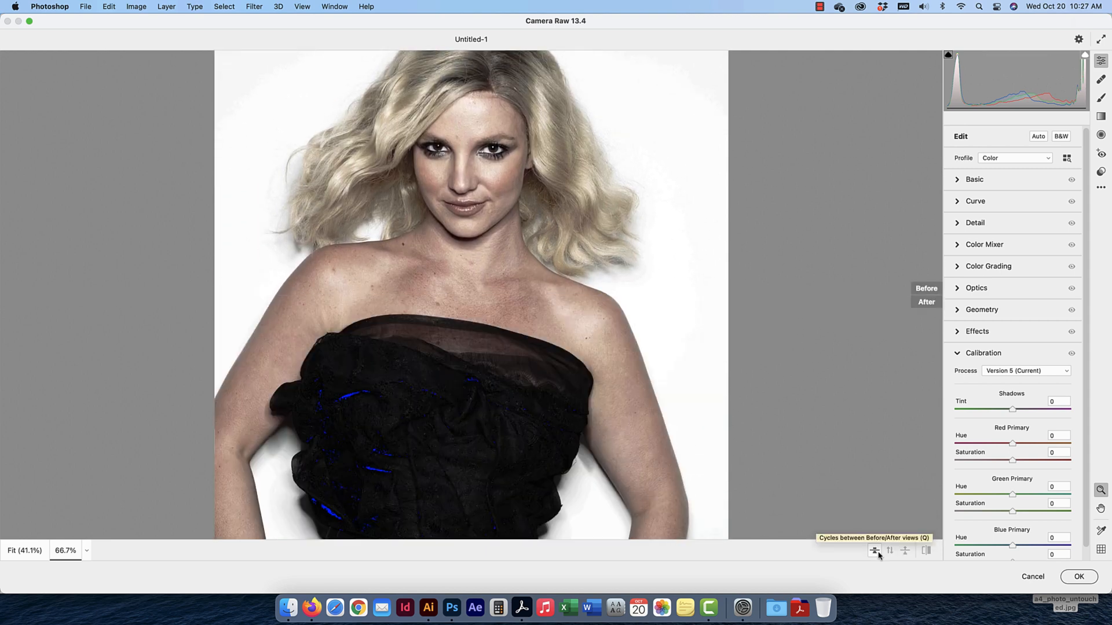
{"action": "left_click", "coordinate": [875, 553]}
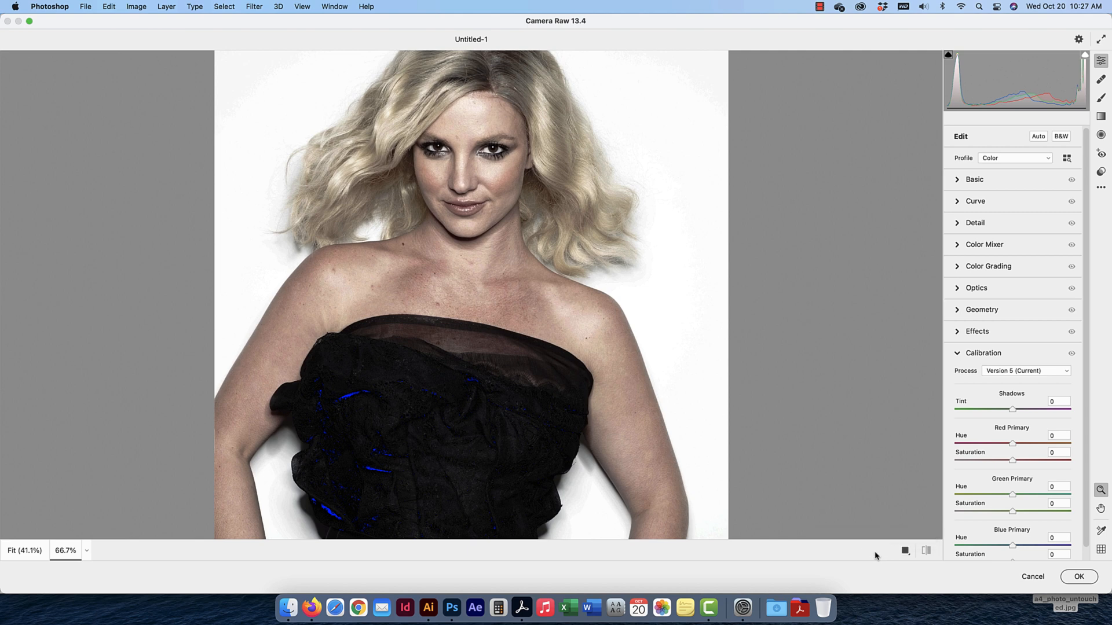
{"action": "left_click", "coordinate": [906, 551]}
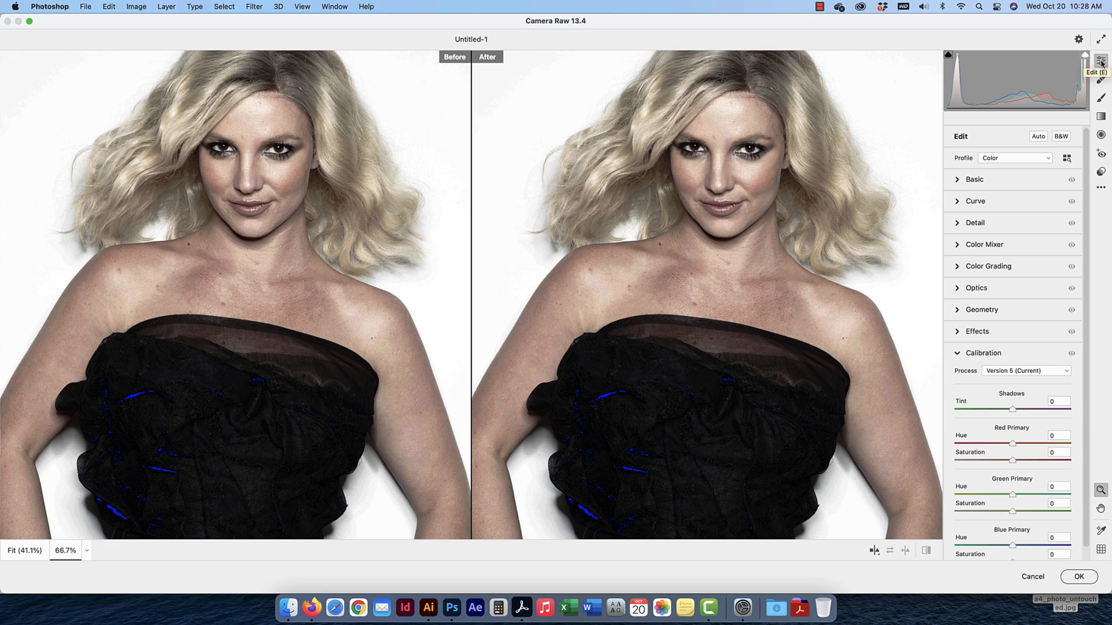
Try the Auto adjustment and undo it, and look through the Profile choices while keeping Color
{"action": "left_click", "coordinate": [1039, 136]}
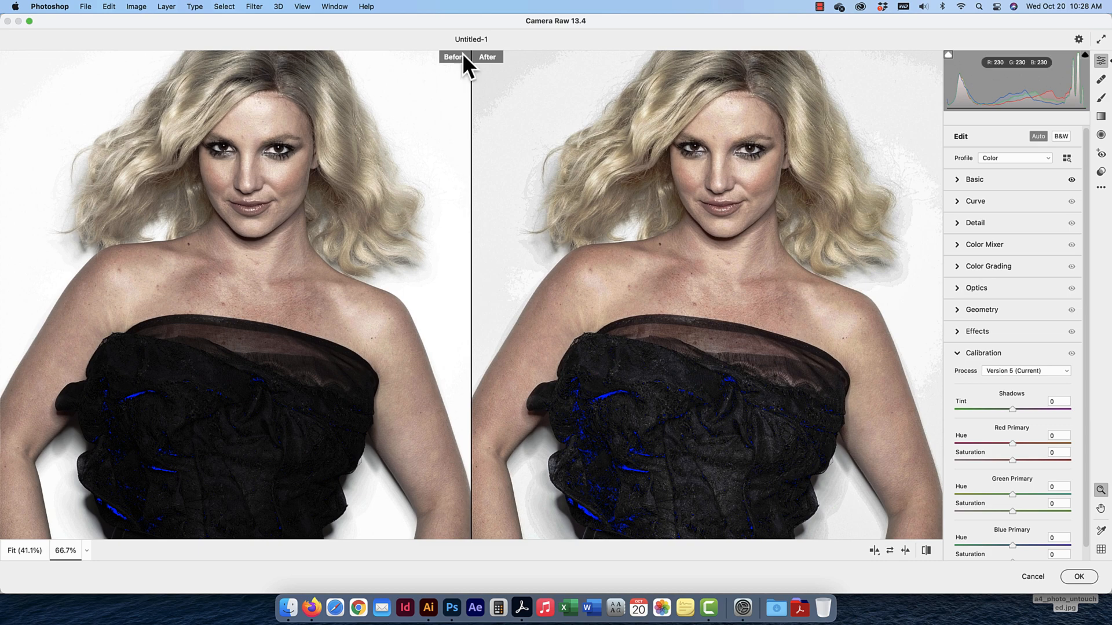
{"action": "key", "text": "super+z"}
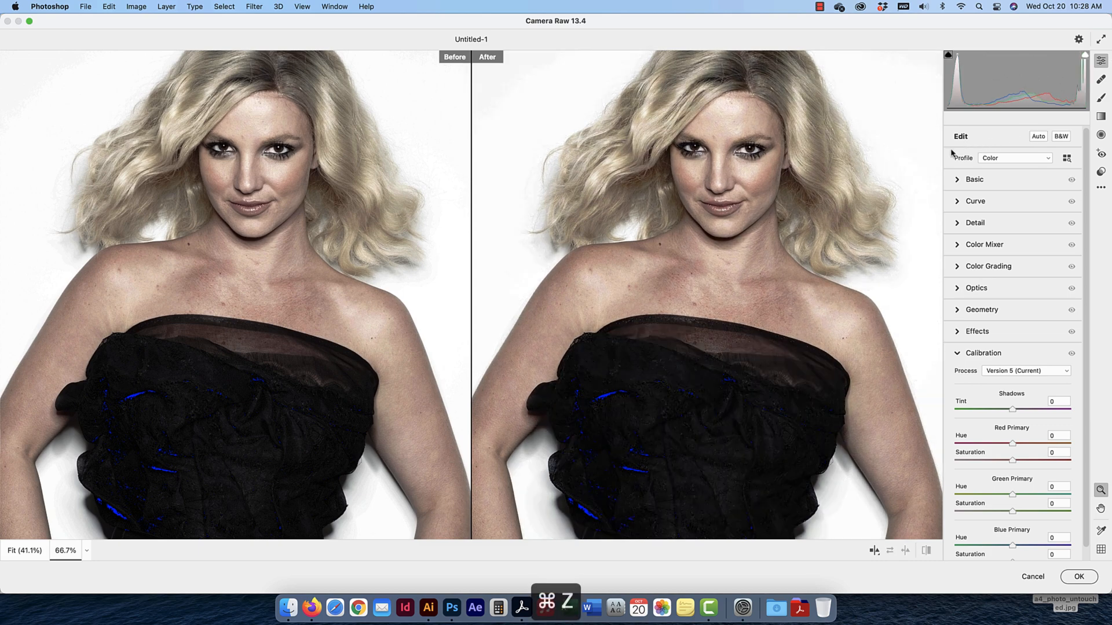
{"action": "left_click", "coordinate": [978, 160]}
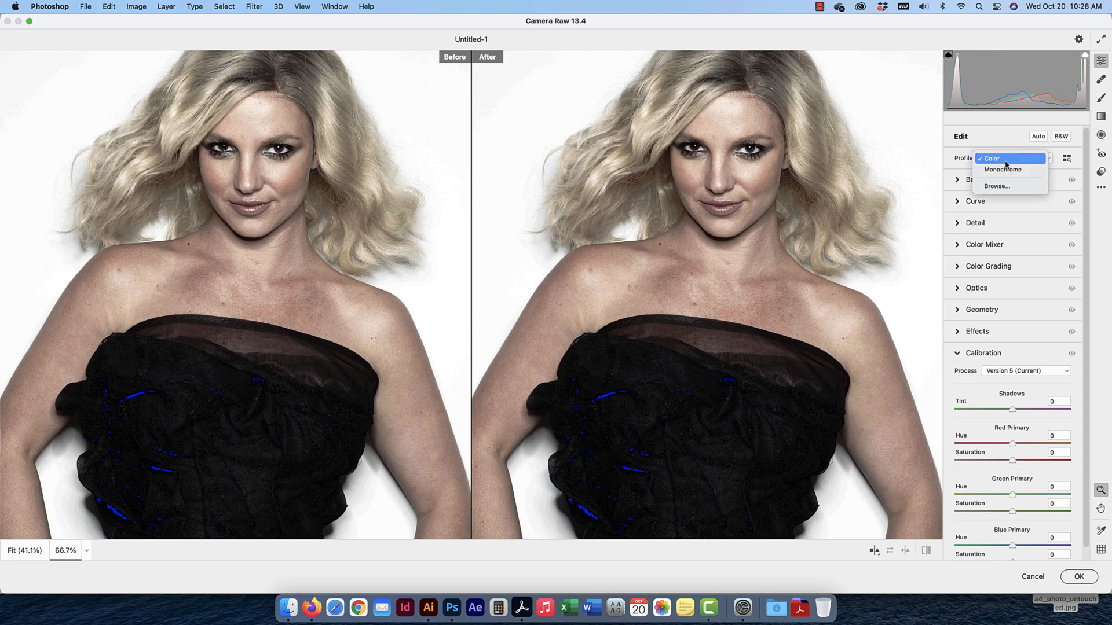
{"action": "left_click", "coordinate": [982, 162]}
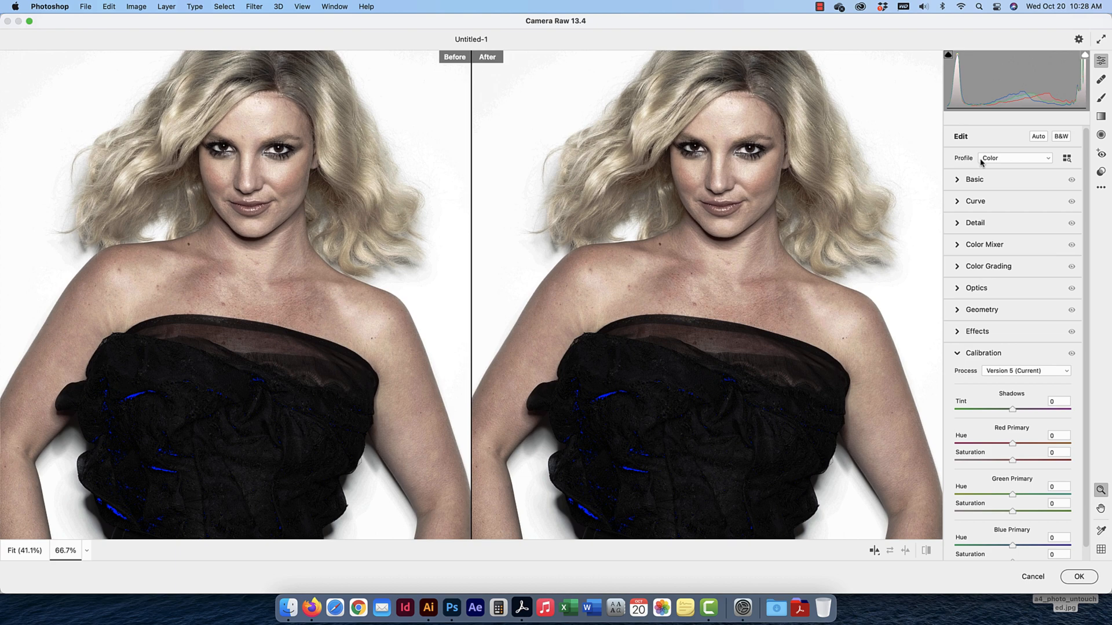
Collapse the Calibration settings and expand Basic, trying a Temperature of +49 and resetting it to 0
{"action": "left_click", "coordinate": [957, 352]}
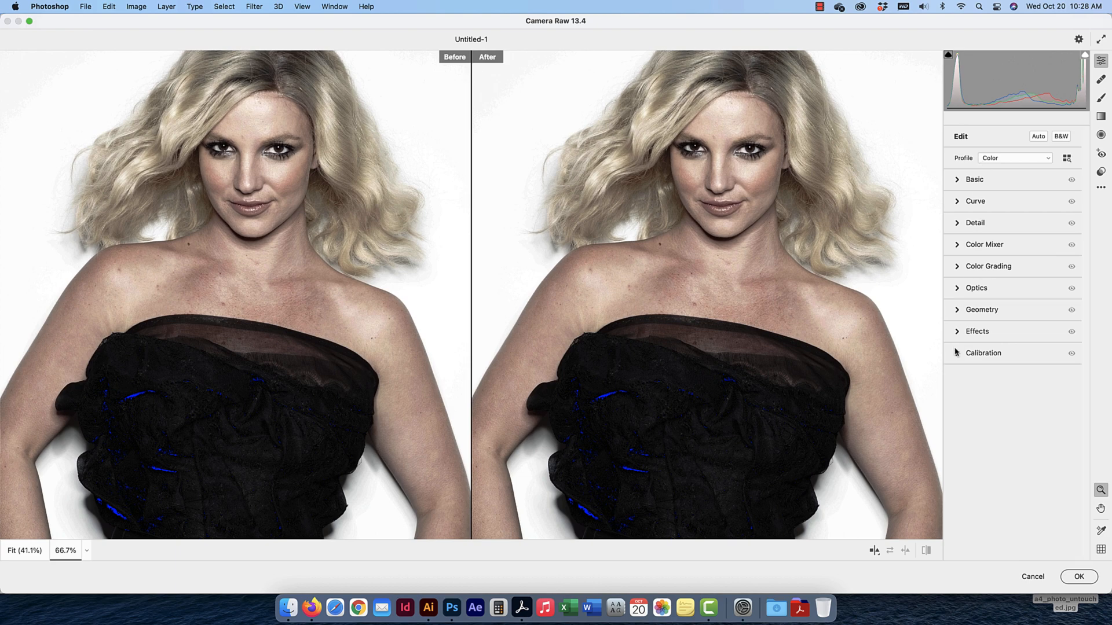
{"action": "left_click", "coordinate": [958, 181]}
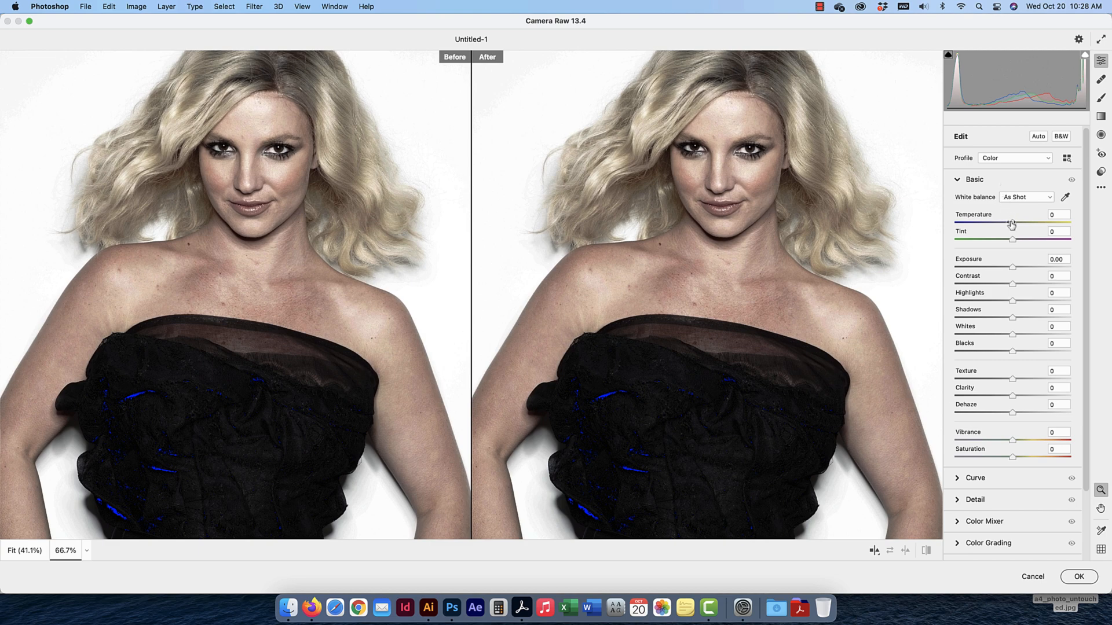
{"action": "left_click_drag", "start_coordinate": [1012, 224], "coordinate": [1041, 226]}
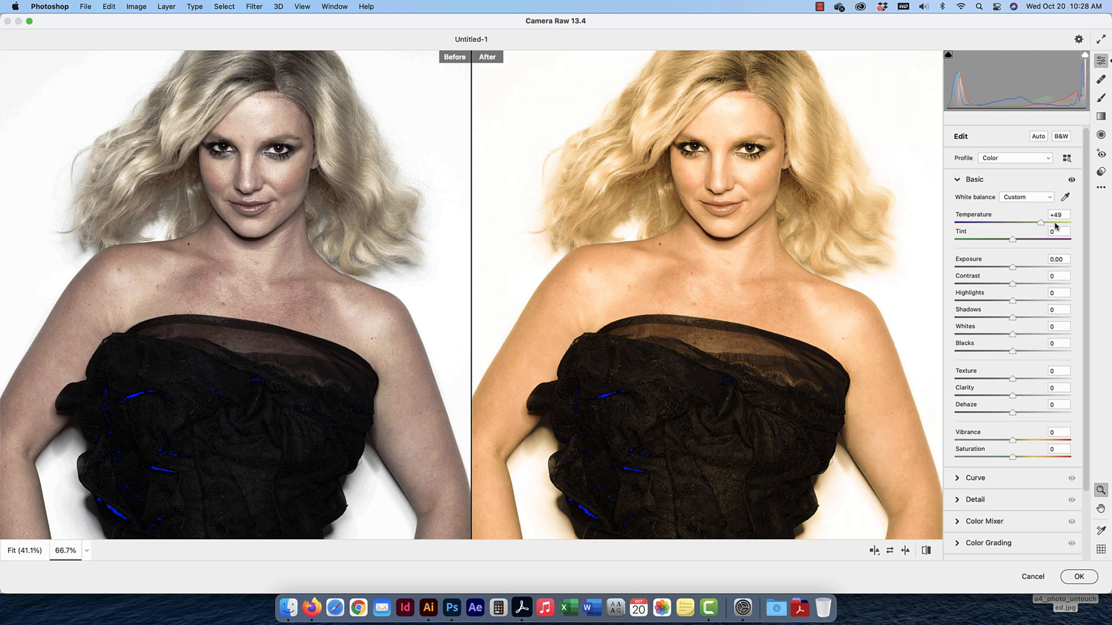
{"action": "double_click", "coordinate": [1039, 225]}
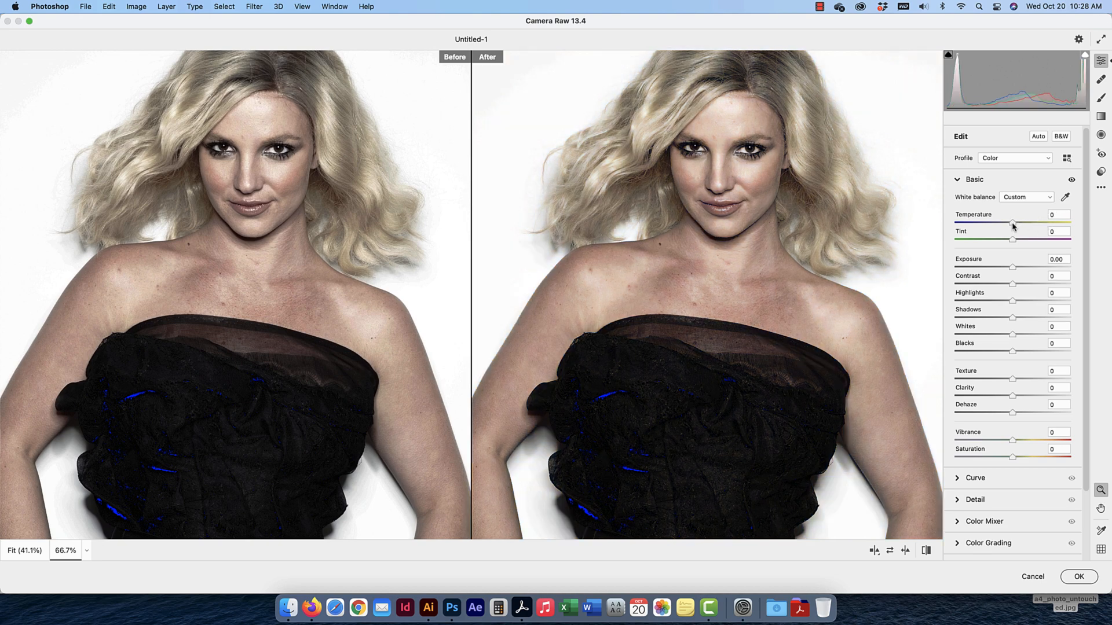
Set Temperature to +4 and Contrast to -12, trying a lower Exposure and resetting it to 0
{"action": "left_click_drag", "start_coordinate": [1013, 226], "coordinate": [1013, 227]}
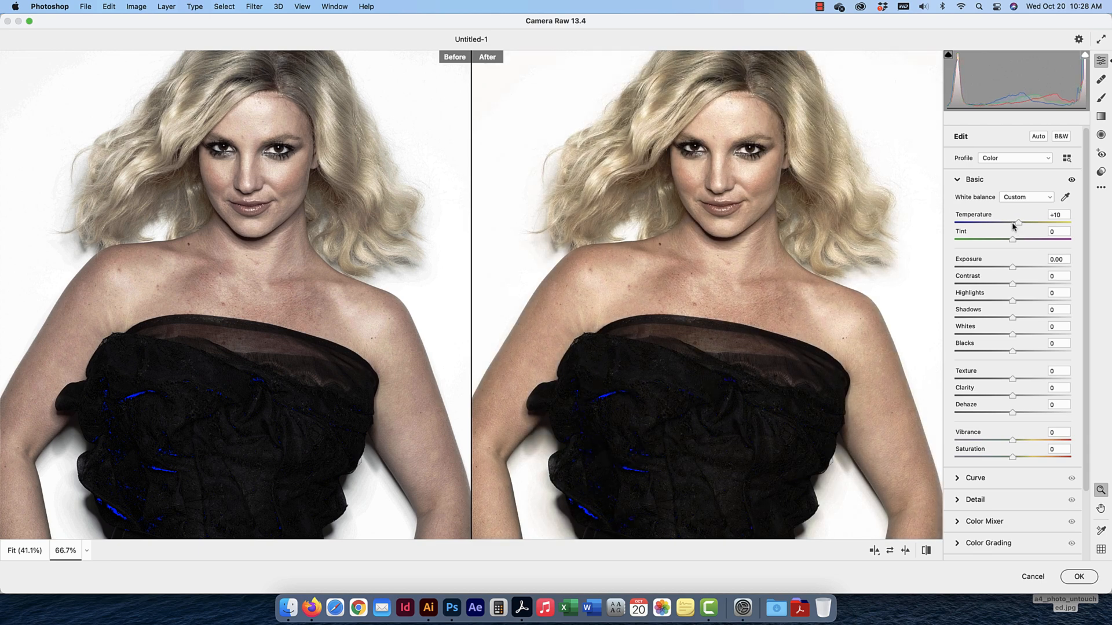
{"action": "mouse_move", "coordinate": [1018, 227]}
{"action": "left_mouse_down"}
{"action": "mouse_move", "coordinate": [1004, 224]}
{"action": "mouse_move", "coordinate": [1015, 224]}
{"action": "mouse_move", "coordinate": [1008, 242]}
{"action": "mouse_move", "coordinate": [968, 242]}
{"action": "mouse_move", "coordinate": [1033, 242]}
{"action": "mouse_move", "coordinate": [1010, 244]}
{"action": "left_mouse_up"}
{"action": "left_click", "coordinate": [1051, 231]}
{"action": "mouse_move", "coordinate": [1012, 268]}
{"action": "left_mouse_down"}
{"action": "mouse_move", "coordinate": [1063, 269]}
{"action": "mouse_move", "coordinate": [958, 269]}
{"action": "mouse_move", "coordinate": [992, 270]}
{"action": "left_mouse_up"}
{"action": "double_click", "coordinate": [992, 270]}
{"action": "mouse_move", "coordinate": [1012, 287]}
{"action": "left_mouse_down"}
{"action": "mouse_move", "coordinate": [1078, 285]}
{"action": "mouse_move", "coordinate": [938, 293]}
{"action": "mouse_move", "coordinate": [1028, 289]}
{"action": "mouse_move", "coordinate": [1005, 285]}
{"action": "left_mouse_up"}
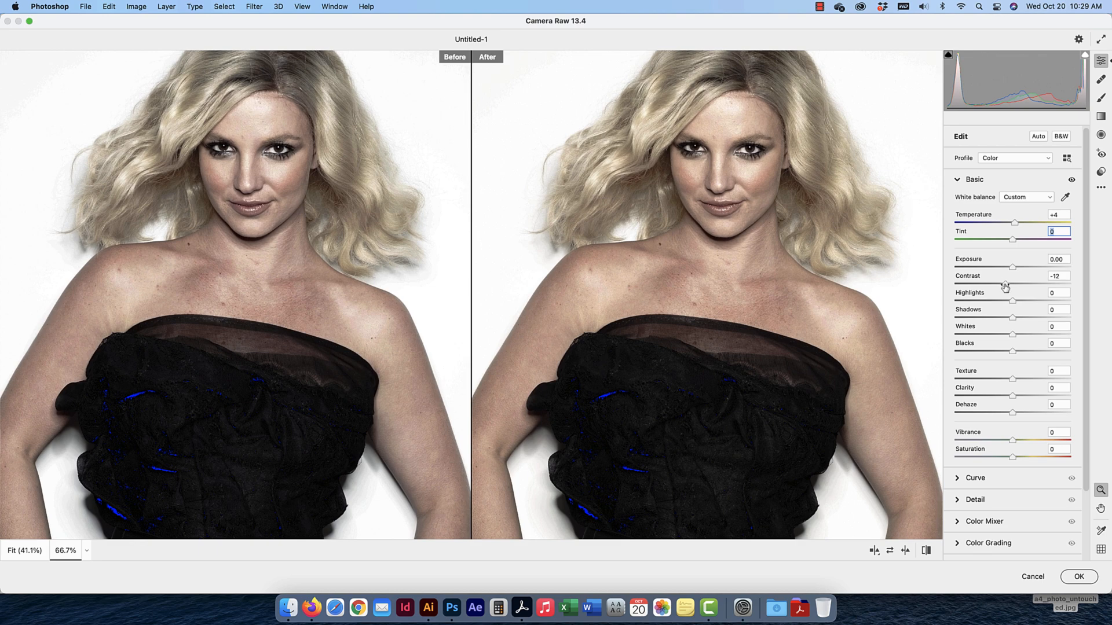
Compare the photo with and without the Basic adjustments by repeatedly toggling their visibility, leaving them enabled
{"action": "double_click", "coordinate": [1072, 181]}
{"action": "left_click", "coordinate": [1072, 182]}
{"action": "left_click", "coordinate": [1072, 182]}
{"action": "left_click", "coordinate": [1071, 182]}
{"action": "left_click", "coordinate": [1071, 182]}
{"action": "left_click", "coordinate": [1071, 182]}
{"action": "left_click", "coordinate": [1072, 182]}
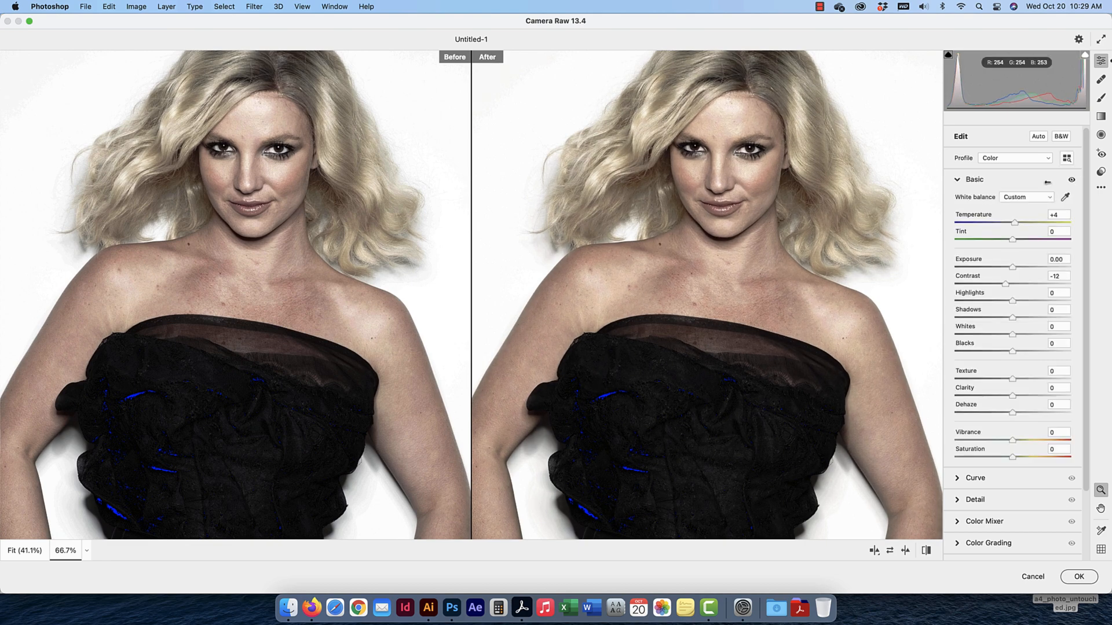
{"action": "left_click", "coordinate": [1079, 185]}
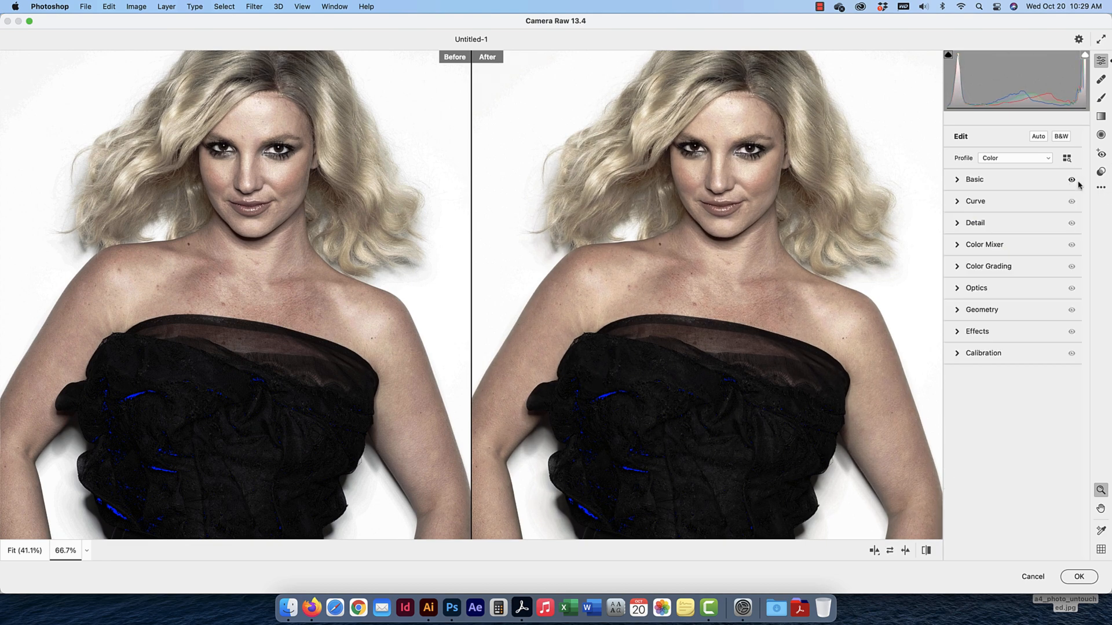
{"action": "left_click", "coordinate": [1078, 185]}
{"action": "left_click", "coordinate": [1071, 181]}
{"action": "left_click", "coordinate": [1071, 181]}
{"action": "left_click", "coordinate": [1071, 181]}
{"action": "left_click", "coordinate": [1071, 181]}
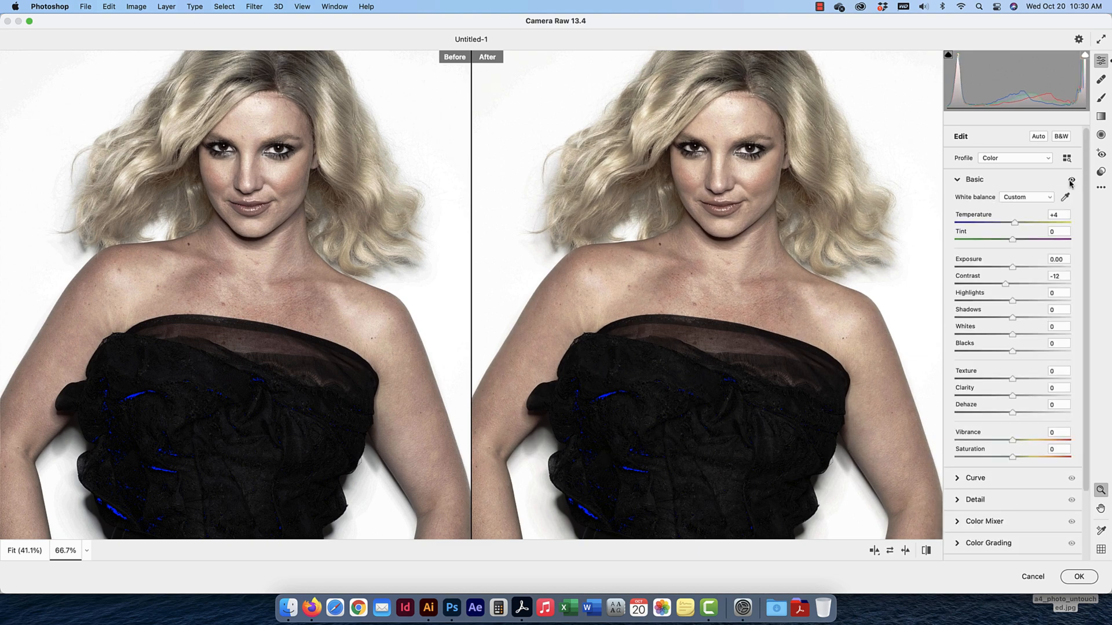
{"action": "left_click", "coordinate": [1072, 181]}
{"action": "left_click", "coordinate": [1072, 182]}
Set Highlights to +7, Shadows to +12, Whites to +3, Blacks to +6, Texture to +1, Dehaze to +1, Vibrance to +3 and Saturation to +1
{"action": "left_click_drag", "start_coordinate": [1013, 304], "coordinate": [1015, 354]}
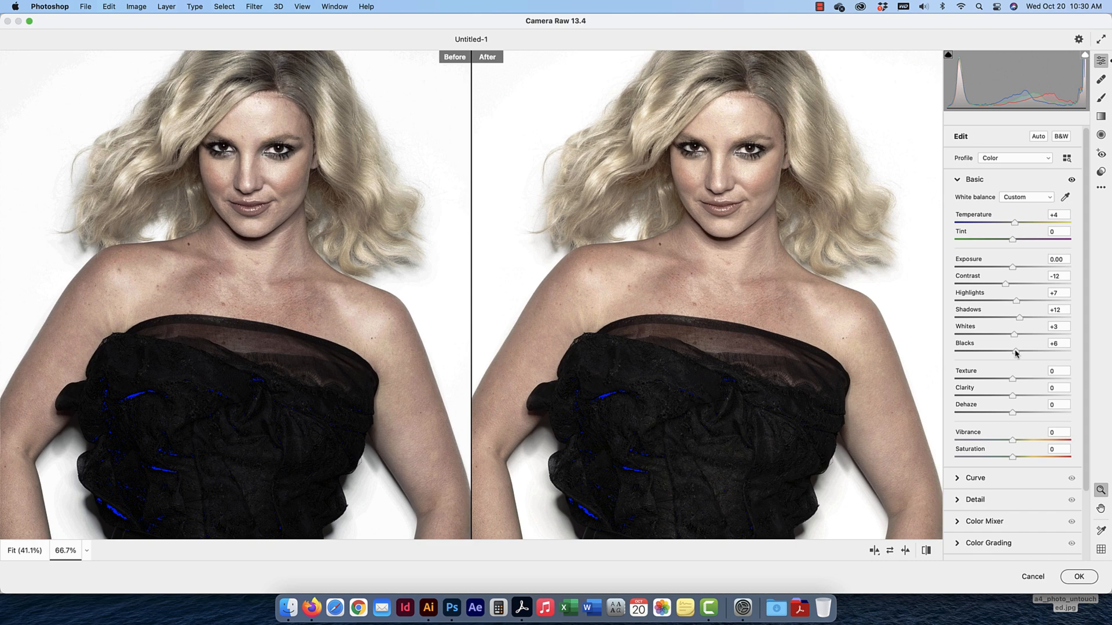
{"action": "scroll", "coordinate": [1015, 353], "scroll_direction": "down", "scroll_amount": 4}
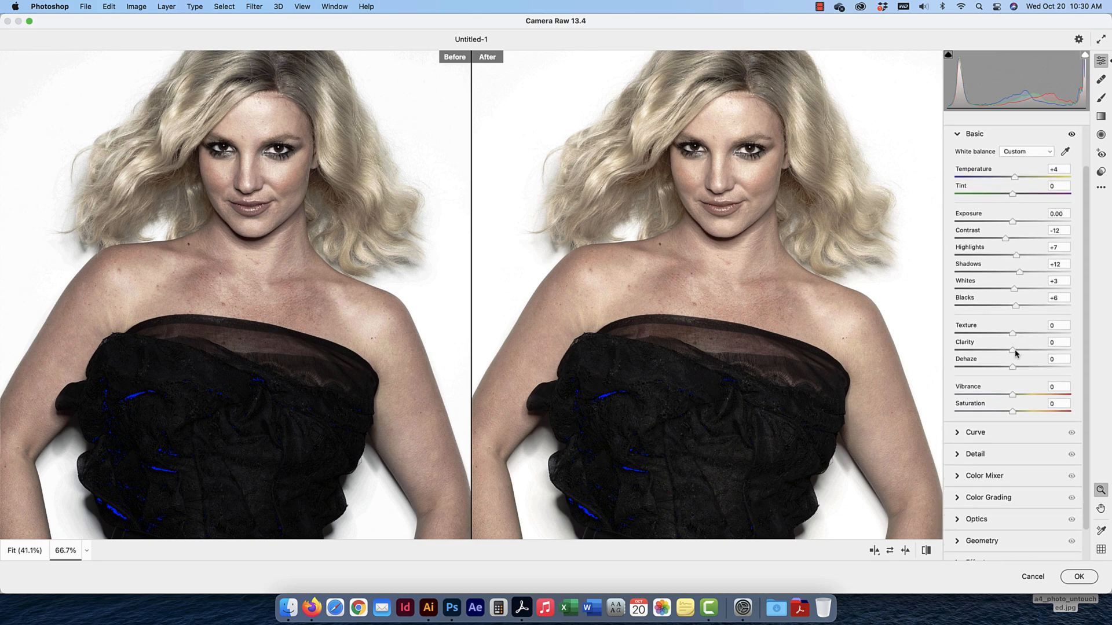
{"action": "mouse_move", "coordinate": [1012, 335]}
{"action": "left_mouse_down"}
{"action": "mouse_move", "coordinate": [935, 335]}
{"action": "mouse_move", "coordinate": [1013, 335]}
{"action": "mouse_move", "coordinate": [953, 351]}
{"action": "mouse_move", "coordinate": [1070, 350]}
{"action": "mouse_move", "coordinate": [953, 350]}
{"action": "mouse_move", "coordinate": [1013, 351]}
{"action": "left_mouse_up"}
{"action": "mouse_move", "coordinate": [1013, 369]}
{"action": "left_mouse_down"}
{"action": "mouse_move", "coordinate": [1042, 369]}
{"action": "mouse_move", "coordinate": [953, 368]}
{"action": "mouse_move", "coordinate": [1050, 363]}
{"action": "mouse_move", "coordinate": [953, 363]}
{"action": "mouse_move", "coordinate": [1019, 364]}
{"action": "left_mouse_up"}
{"action": "scroll", "coordinate": [1013, 368], "scroll_direction": "down", "scroll_amount": 3}
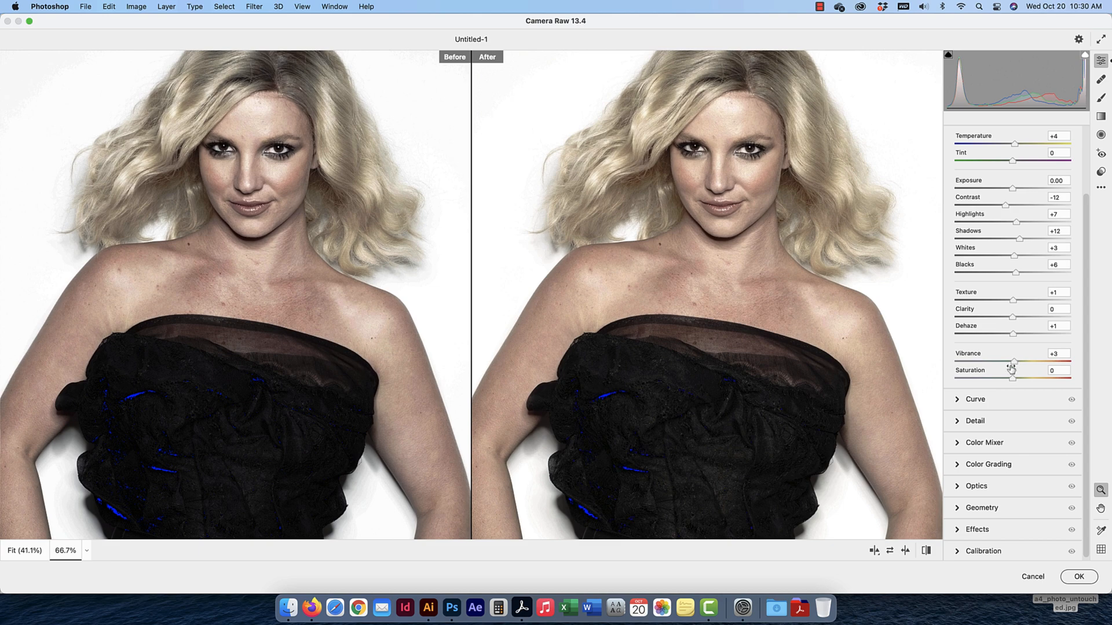
{"action": "mouse_move", "coordinate": [1013, 380]}
{"action": "left_mouse_down"}
{"action": "mouse_move", "coordinate": [979, 380]}
{"action": "mouse_move", "coordinate": [1093, 380]}
{"action": "mouse_move", "coordinate": [1013, 382]}
{"action": "left_mouse_up"}
Check the completed Basic adjustments against the unadjusted photo, and collapse the Basic settings
{"action": "scroll", "coordinate": [1037, 289], "scroll_direction": "up", "scroll_amount": 3}
{"action": "left_click", "coordinate": [1072, 181]}
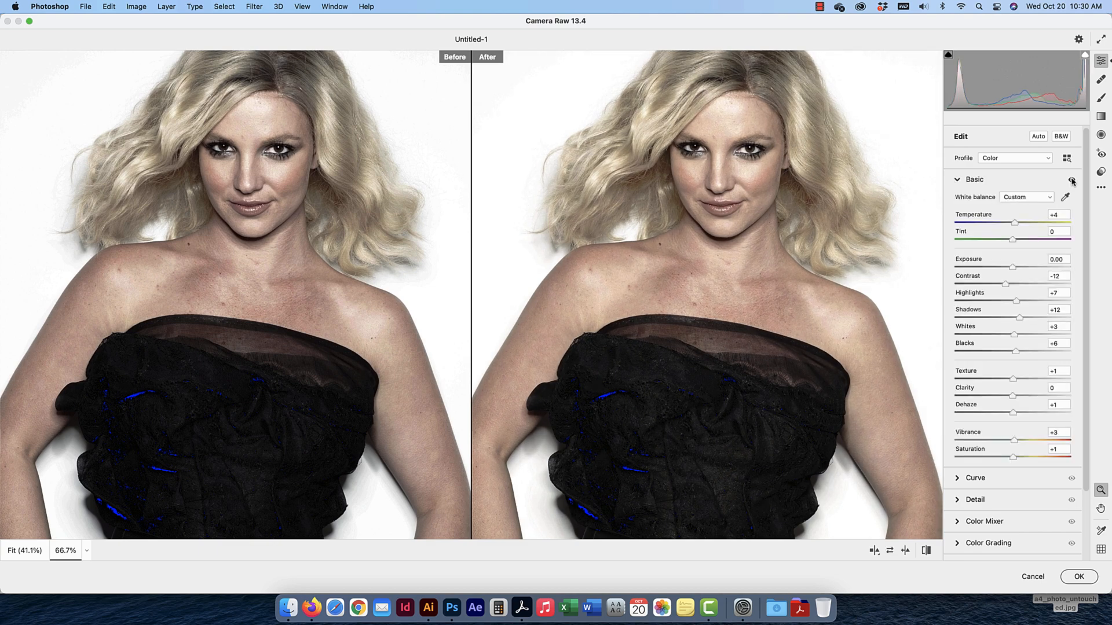
{"action": "left_click", "coordinate": [1072, 181]}
{"action": "left_click", "coordinate": [960, 180]}
Expand Curve and try the parametric curve's Darks and Lights regions, resetting both to 0
{"action": "left_click", "coordinate": [959, 203]}
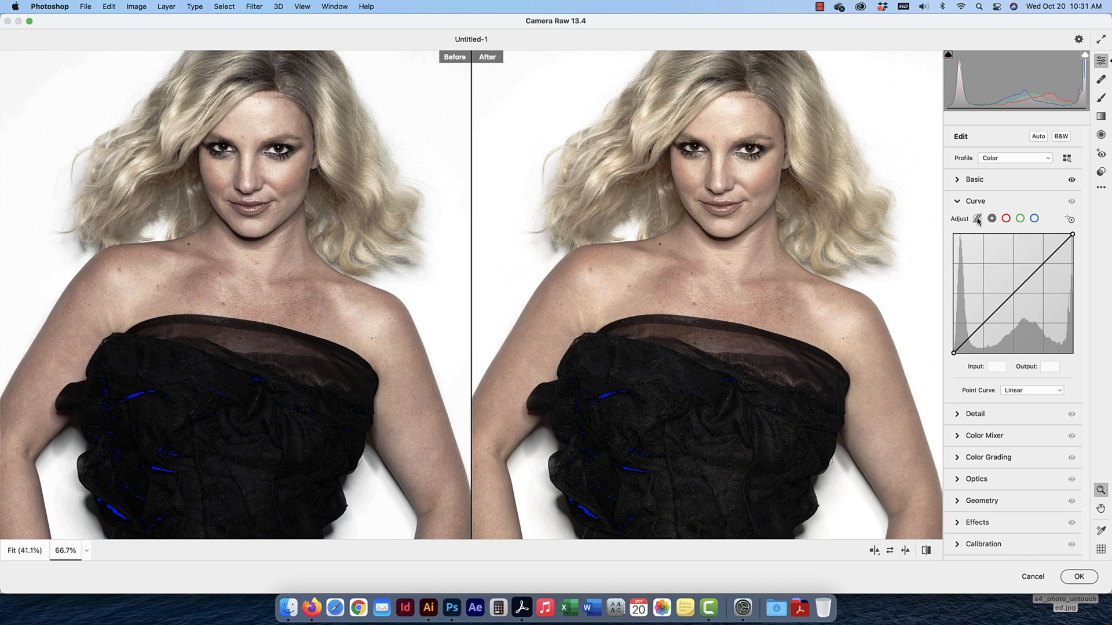
{"action": "left_click", "coordinate": [977, 219]}
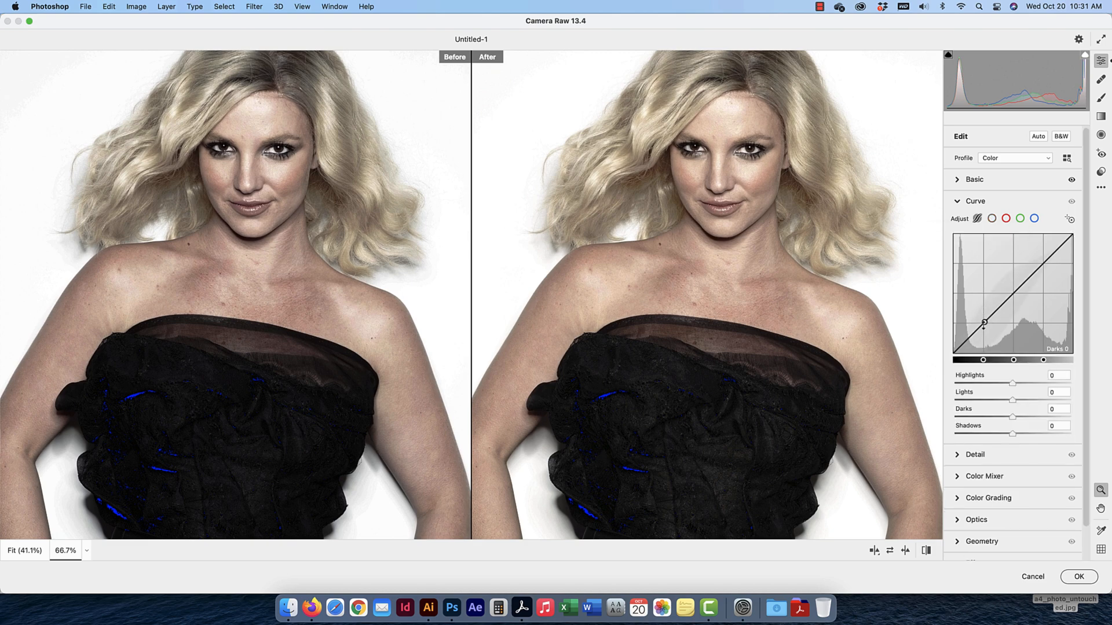
{"action": "mouse_move", "coordinate": [985, 322]}
{"action": "left_mouse_down"}
{"action": "mouse_move", "coordinate": [987, 297]}
{"action": "mouse_move", "coordinate": [987, 328]}
{"action": "left_mouse_up"}
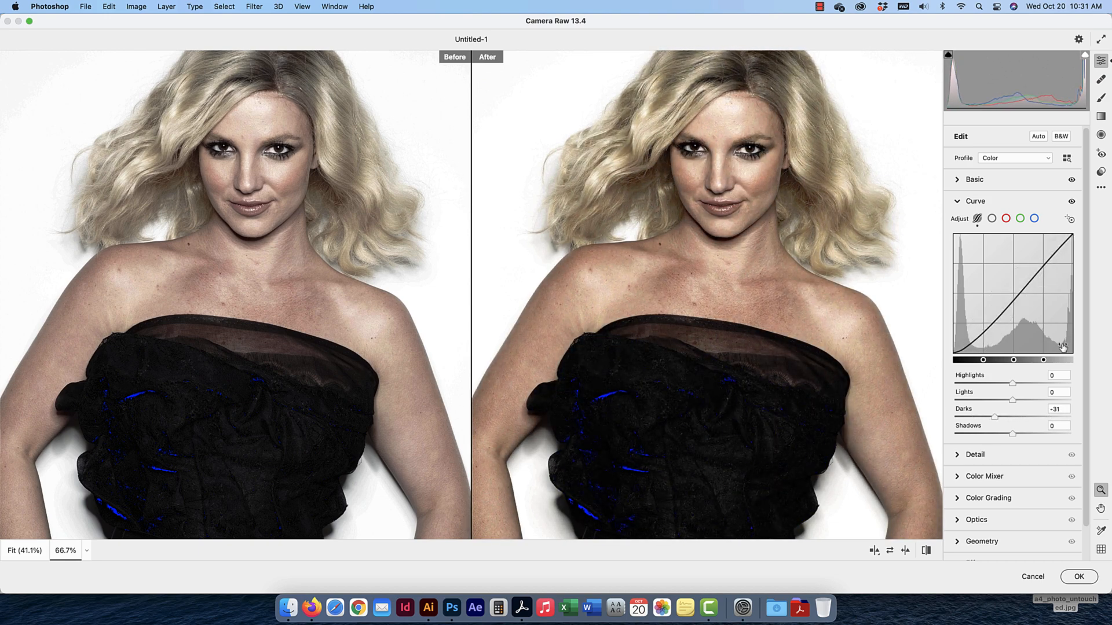
{"action": "mouse_move", "coordinate": [994, 417]}
{"action": "left_mouse_down"}
{"action": "mouse_move", "coordinate": [1011, 416]}
{"action": "mouse_move", "coordinate": [958, 417]}
{"action": "mouse_move", "coordinate": [1011, 418]}
{"action": "left_mouse_up"}
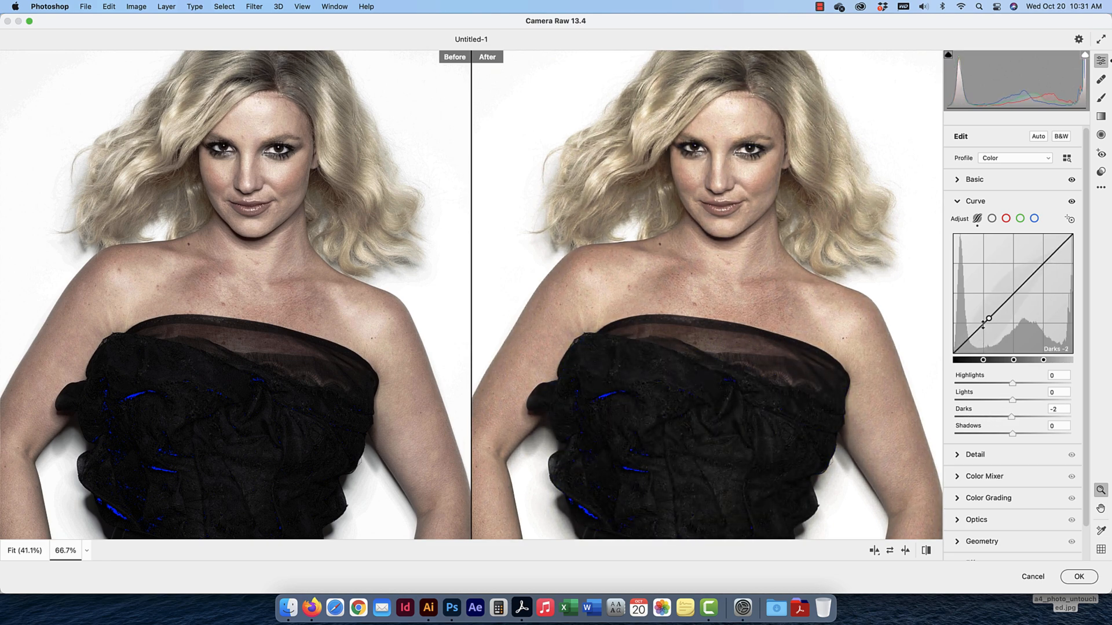
{"action": "mouse_move", "coordinate": [1014, 293]}
{"action": "left_mouse_down"}
{"action": "mouse_move", "coordinate": [1015, 264]}
{"action": "mouse_move", "coordinate": [1015, 311]}
{"action": "mouse_move", "coordinate": [1015, 293]}
{"action": "left_mouse_up"}
{"action": "left_click", "coordinate": [1059, 393]}
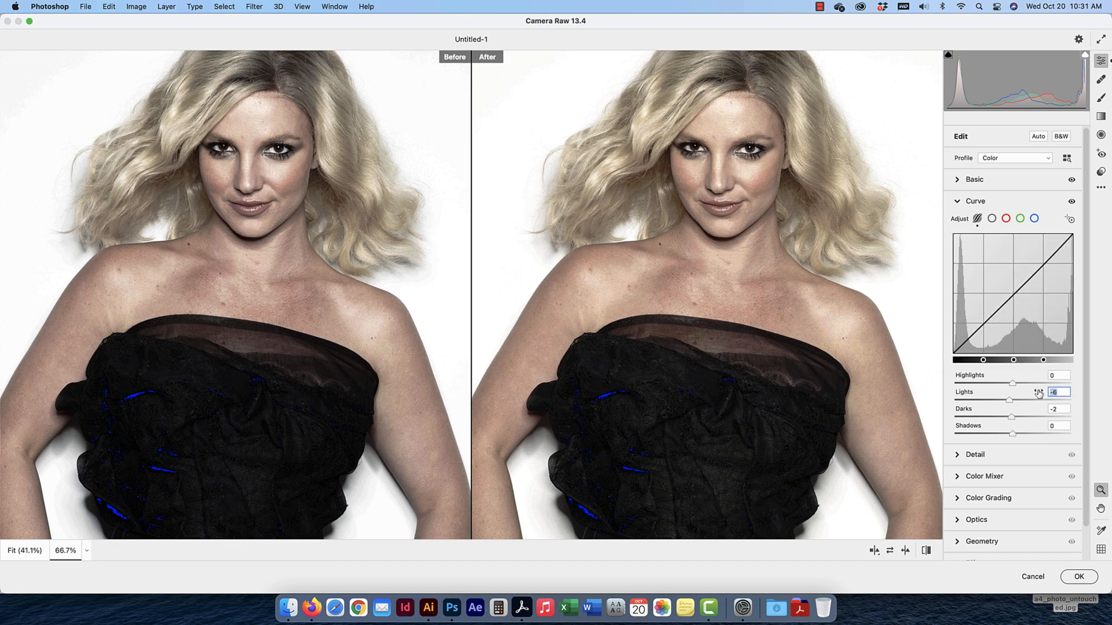
{"action": "type", "text": "0"}
{"action": "key", "text": "Tab"}
{"action": "type", "text": "0"}
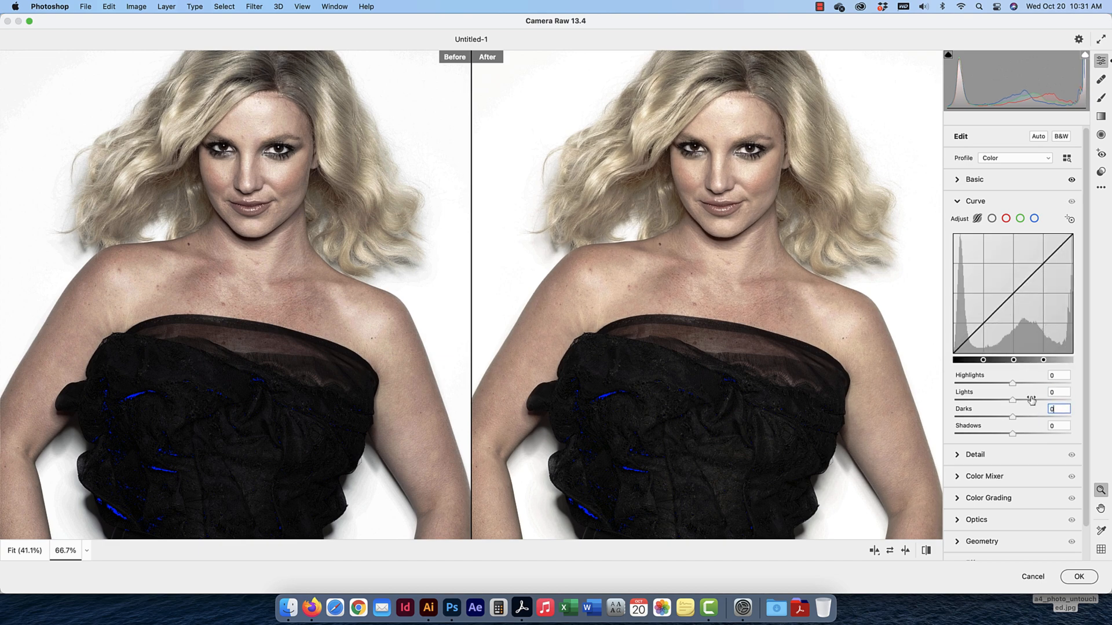
Try raising the point curve in the shadows and highlights, and remove both added points
{"action": "left_click", "coordinate": [992, 218]}
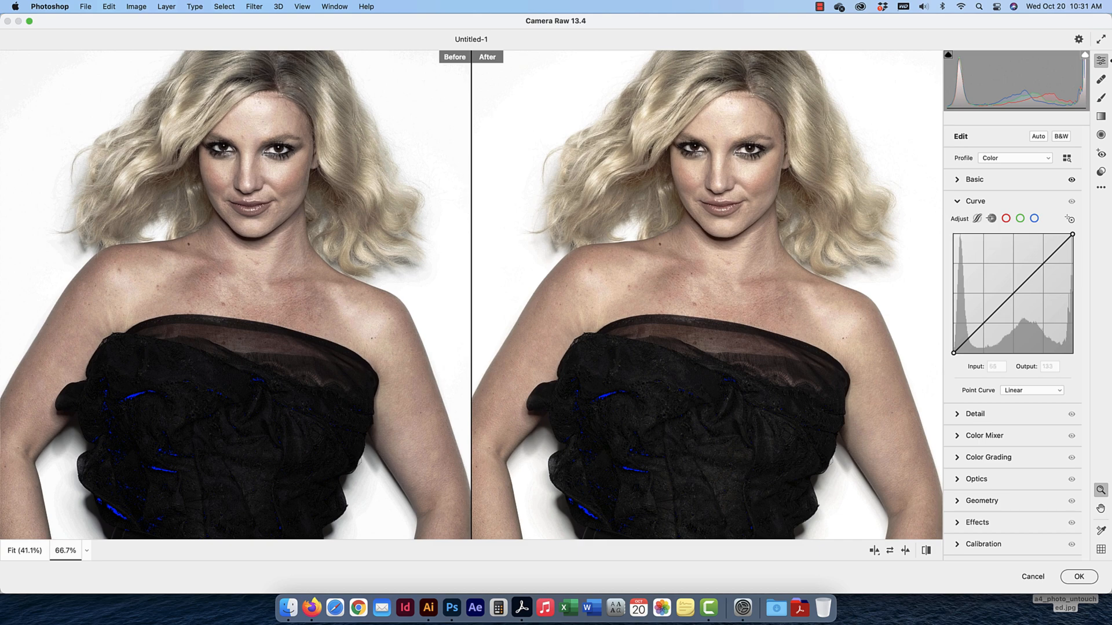
{"action": "mouse_move", "coordinate": [985, 294]}
{"action": "left_mouse_down"}
{"action": "mouse_move", "coordinate": [985, 305]}
{"action": "mouse_move", "coordinate": [994, 299]}
{"action": "mouse_move", "coordinate": [975, 293]}
{"action": "mouse_move", "coordinate": [1064, 331]}
{"action": "mouse_move", "coordinate": [995, 300]}
{"action": "mouse_move", "coordinate": [974, 250]}
{"action": "mouse_move", "coordinate": [979, 313]}
{"action": "mouse_move", "coordinate": [1054, 323]}
{"action": "mouse_move", "coordinate": [984, 303]}
{"action": "mouse_move", "coordinate": [987, 315]}
{"action": "left_mouse_up"}
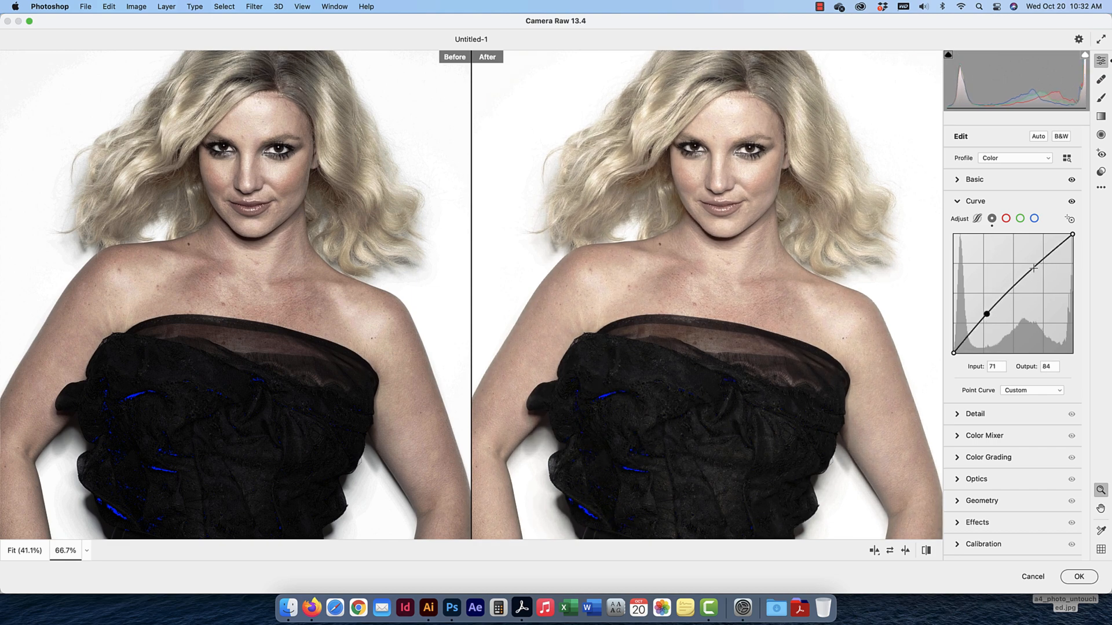
{"action": "mouse_move", "coordinate": [1034, 268]}
{"action": "left_mouse_down"}
{"action": "mouse_move", "coordinate": [1052, 312]}
{"action": "mouse_move", "coordinate": [1055, 279]}
{"action": "mouse_move", "coordinate": [1030, 247]}
{"action": "mouse_move", "coordinate": [1036, 265]}
{"action": "left_mouse_up"}
{"action": "double_click", "coordinate": [1034, 267]}
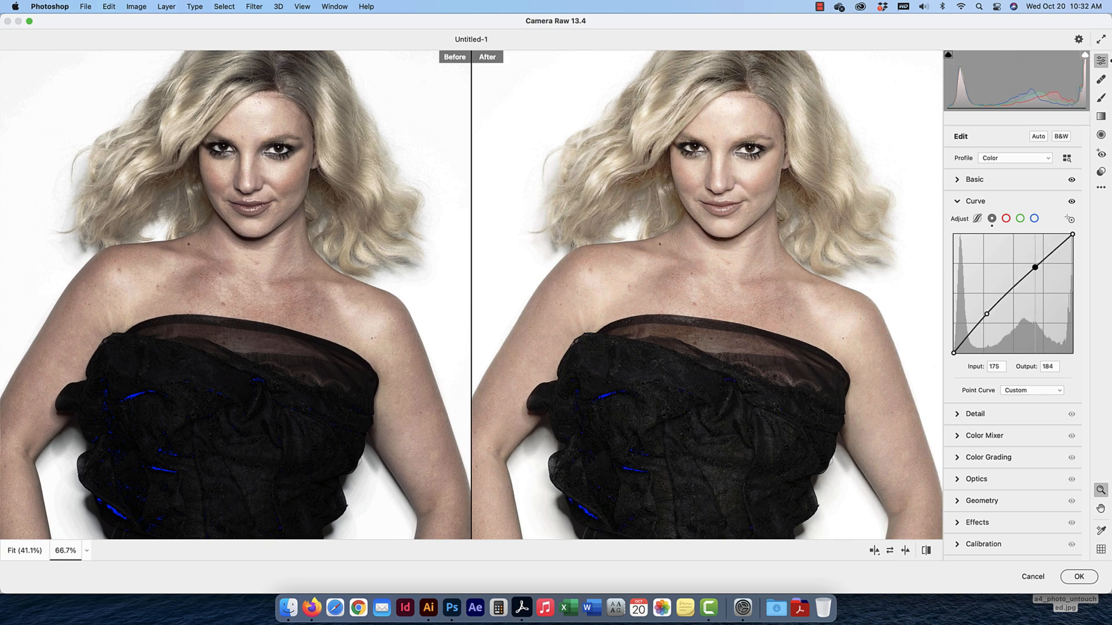
{"action": "double_click", "coordinate": [987, 314]}
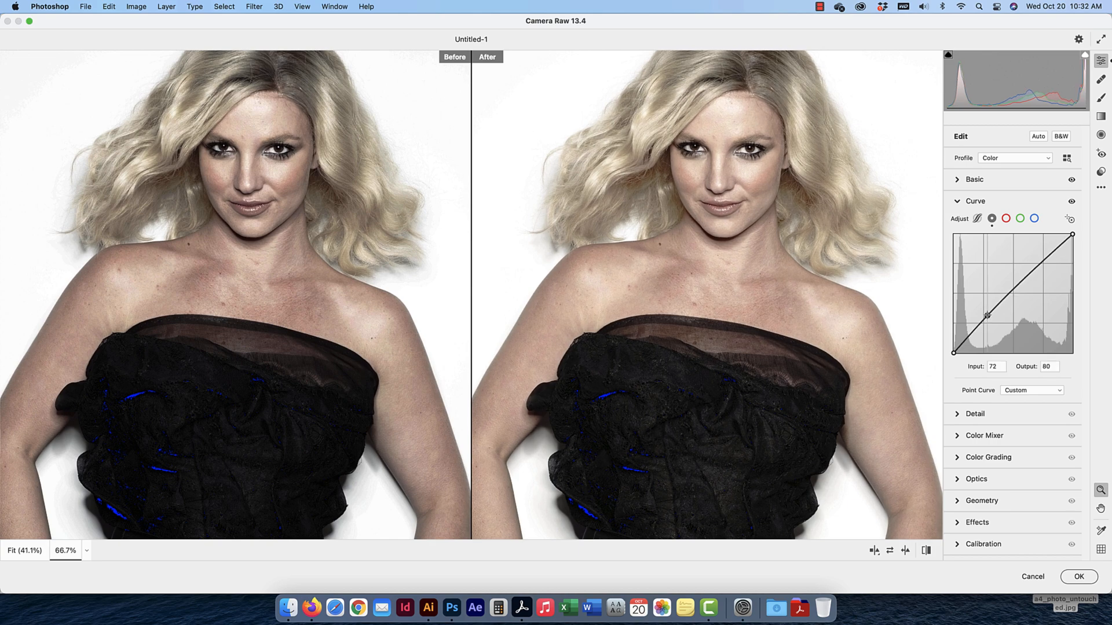
{"action": "left_click", "coordinate": [991, 219]}
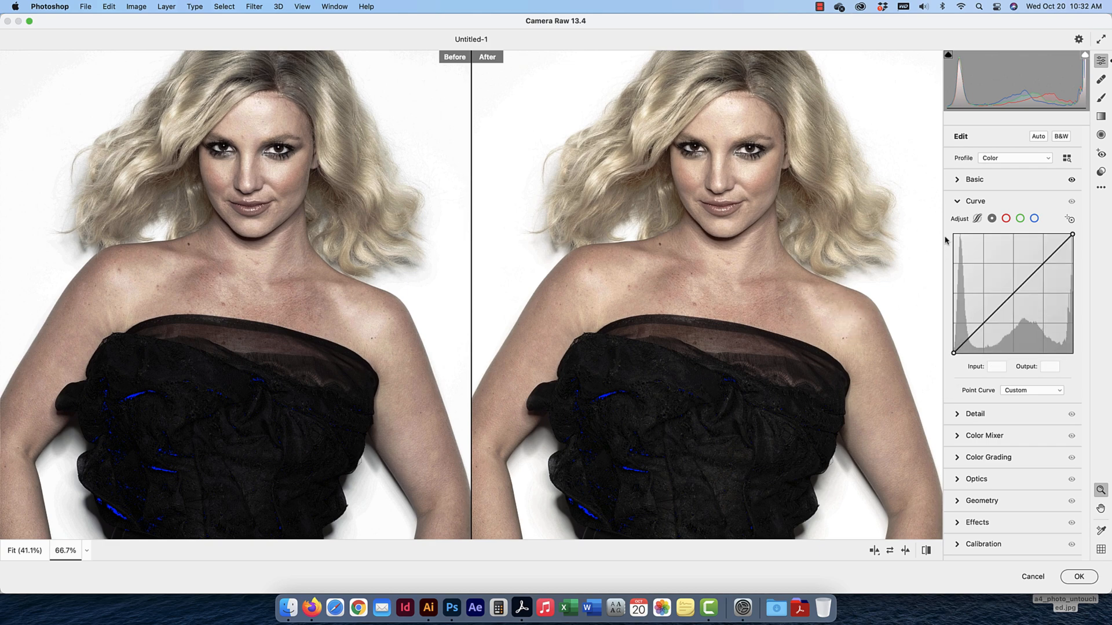
Try bending the red and green channel curves, removing the added point from each
{"action": "left_click", "coordinate": [1006, 219]}
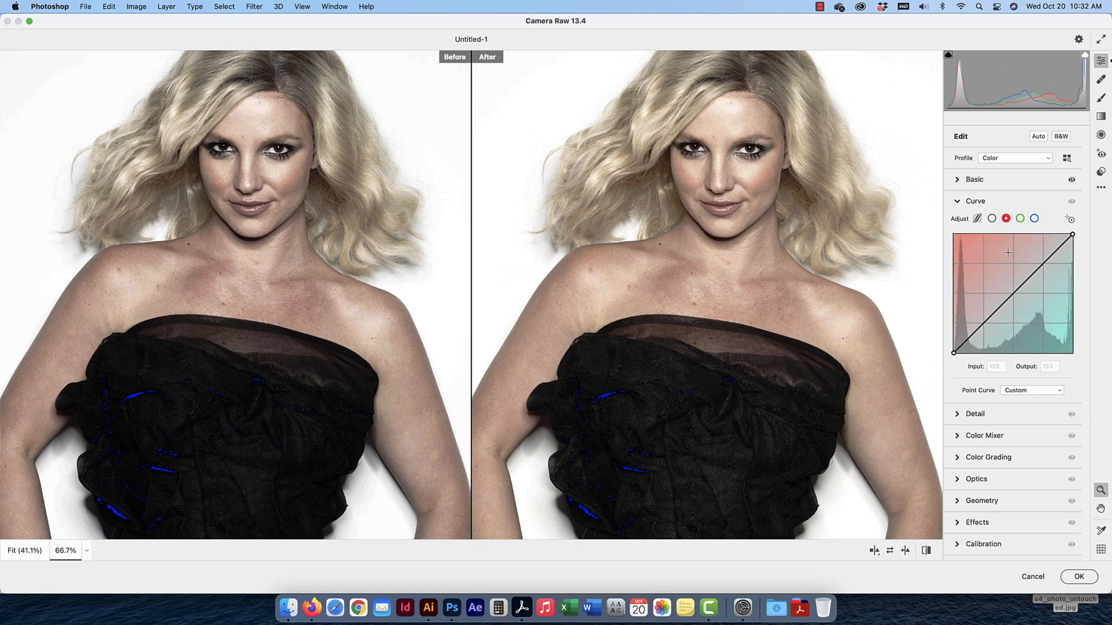
{"action": "mouse_move", "coordinate": [1011, 296]}
{"action": "left_mouse_down"}
{"action": "mouse_move", "coordinate": [1024, 305]}
{"action": "mouse_move", "coordinate": [1011, 295]}
{"action": "left_mouse_up"}
{"action": "double_click", "coordinate": [1005, 289]}
{"action": "left_click", "coordinate": [1020, 219]}
{"action": "mouse_move", "coordinate": [1026, 277]}
{"action": "left_mouse_down"}
{"action": "mouse_move", "coordinate": [1031, 286]}
{"action": "mouse_move", "coordinate": [991, 258]}
{"action": "mouse_move", "coordinate": [1004, 288]}
{"action": "mouse_move", "coordinate": [1045, 307]}
{"action": "mouse_move", "coordinate": [1013, 294]}
{"action": "left_mouse_up"}
{"action": "double_click", "coordinate": [1013, 294]}
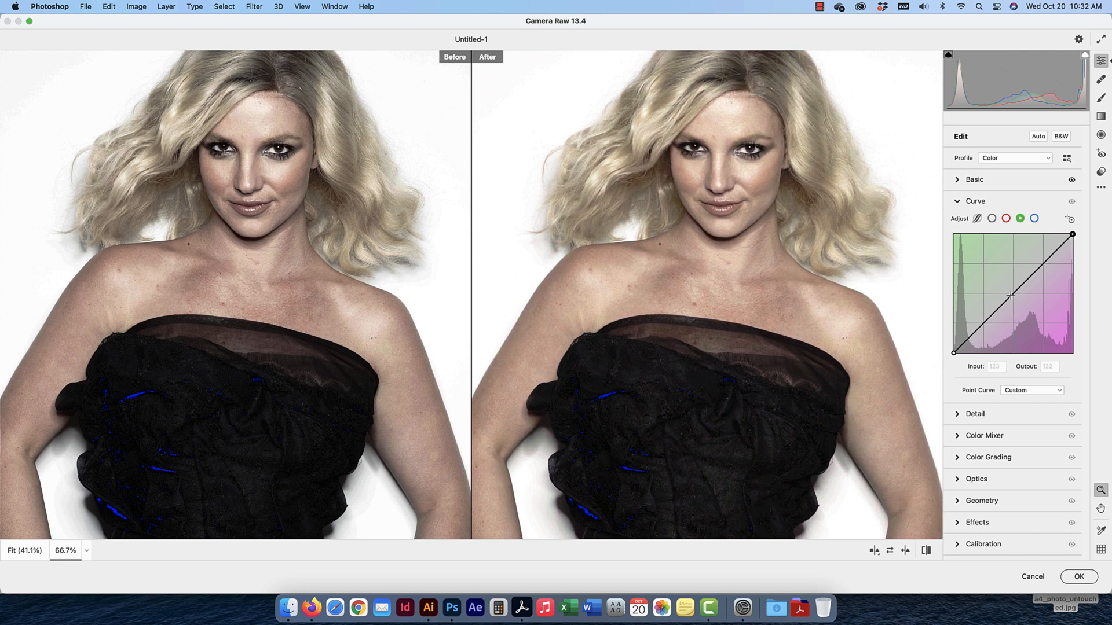
Try pulling the blue channel curve down to input 165, output 110, remove the point, and collapse Curve
{"action": "left_click", "coordinate": [1034, 218]}
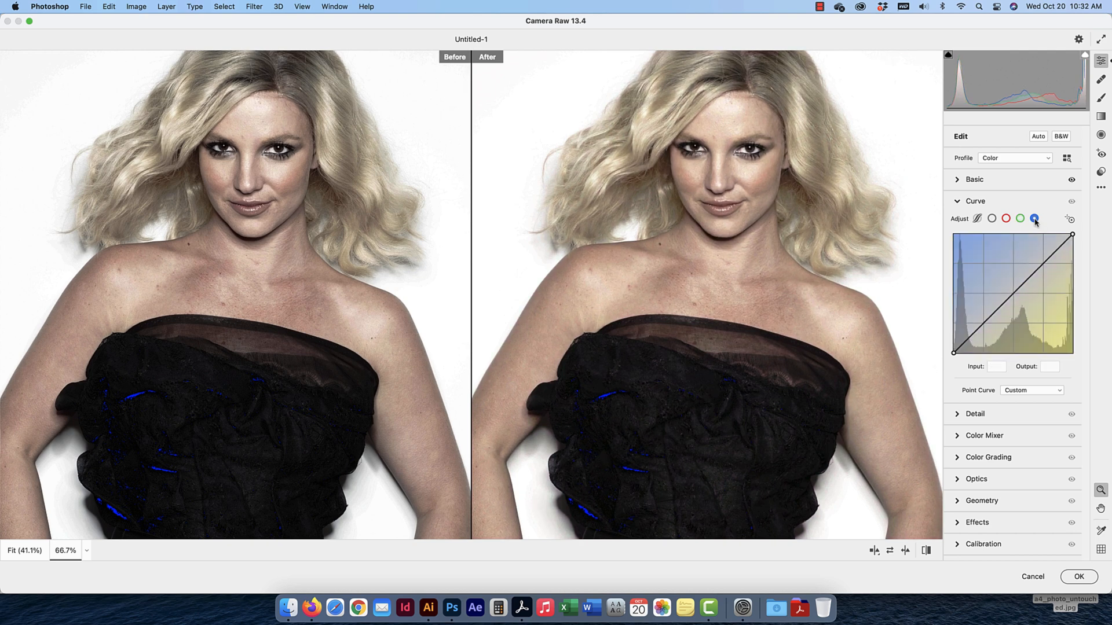
{"action": "left_click_drag", "start_coordinate": [1019, 287], "coordinate": [1030, 302]}
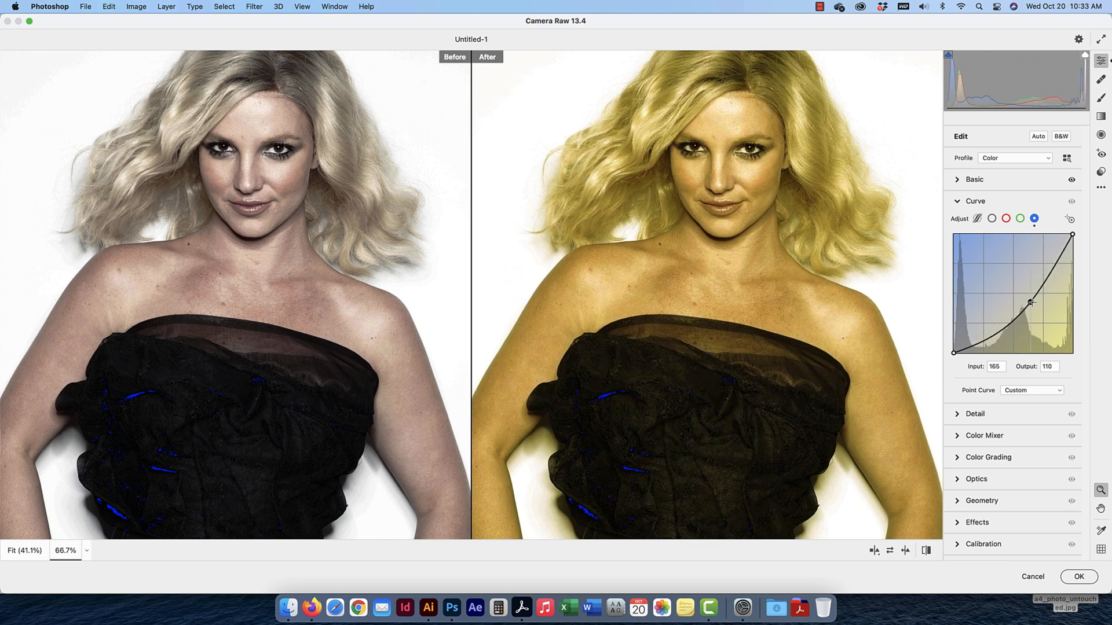
{"action": "left_click", "coordinate": [1072, 202]}
{"action": "left_click", "coordinate": [1072, 202]}
{"action": "left_click_drag", "start_coordinate": [1030, 302], "coordinate": [963, 212]}
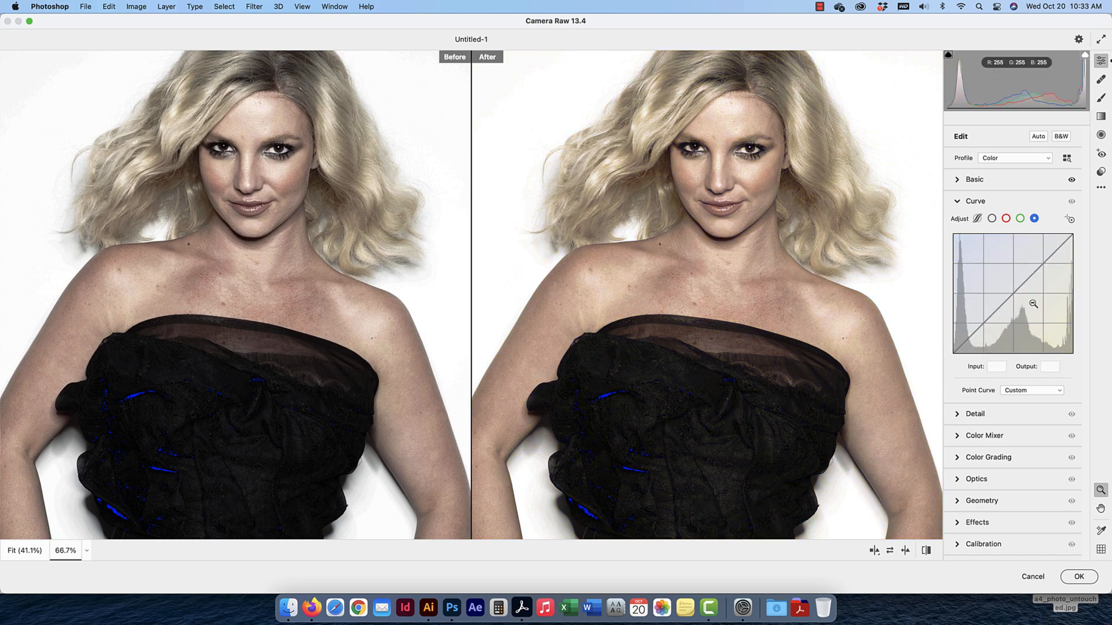
{"action": "left_click", "coordinate": [958, 202]}
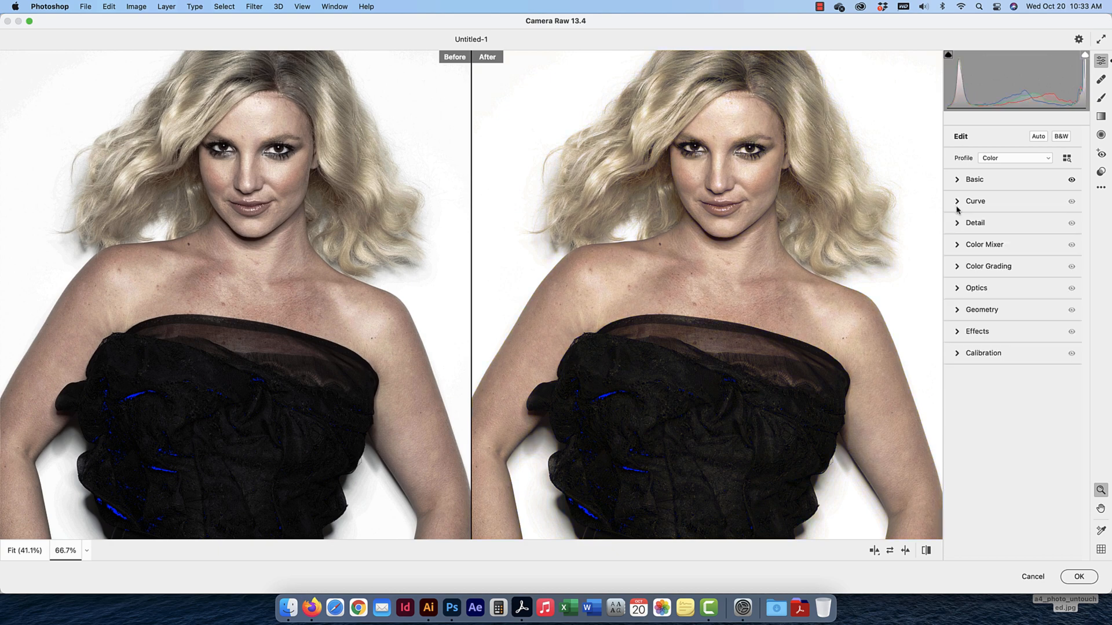
In the Detail settings, set Sharpening to 35 with a slightly lower Radius, and Noise Reduction to 19
{"action": "left_click", "coordinate": [957, 224]}
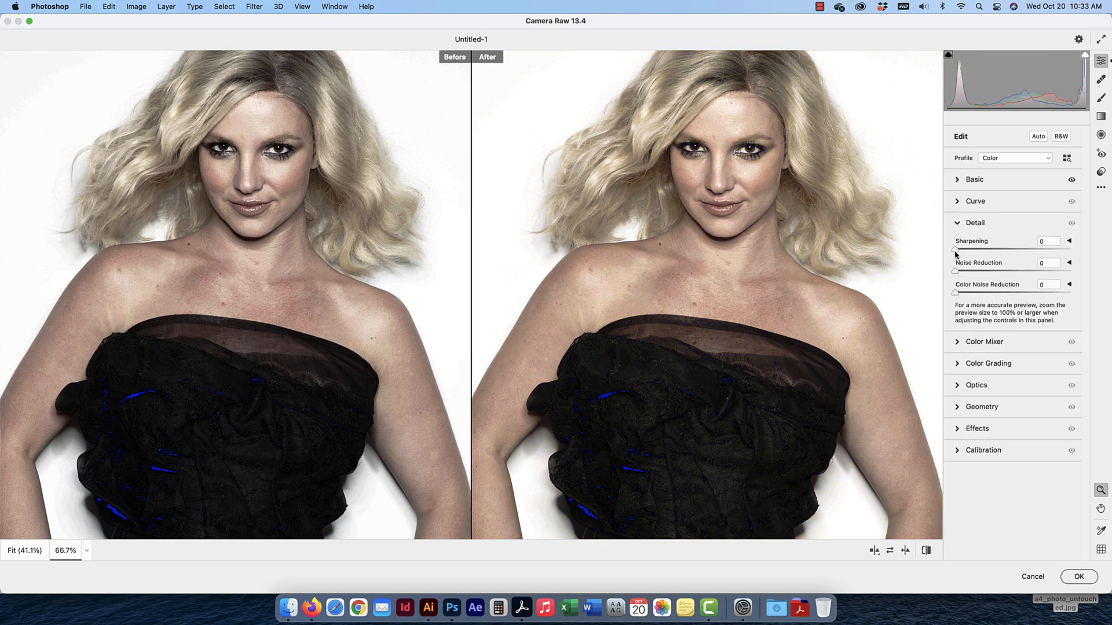
{"action": "left_click", "coordinate": [1069, 242]}
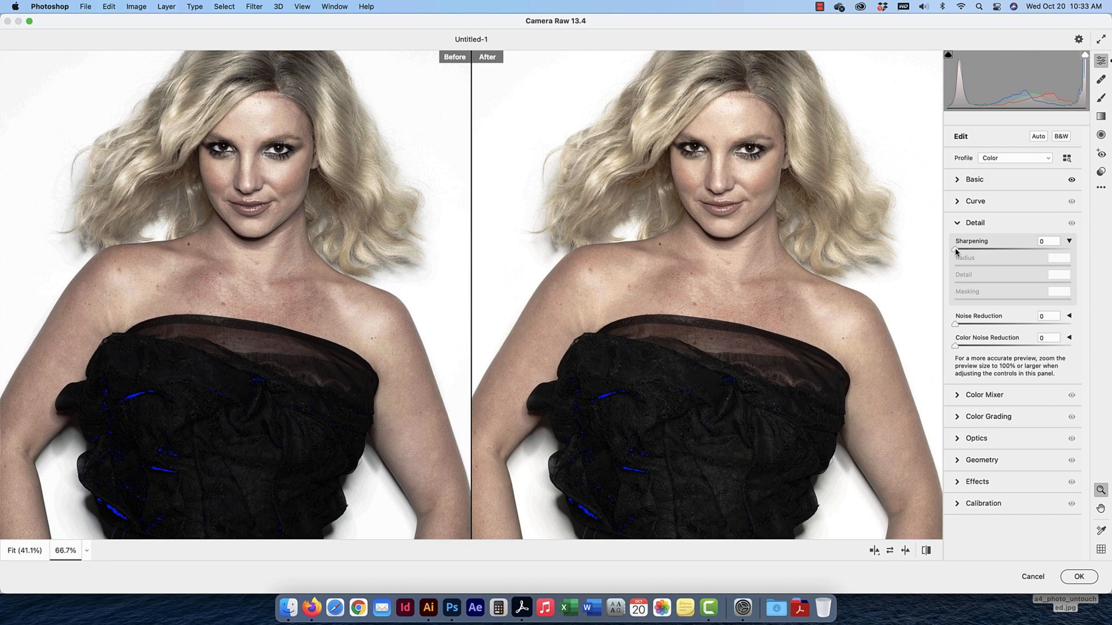
{"action": "left_click_drag", "start_coordinate": [956, 253], "coordinate": [980, 251]}
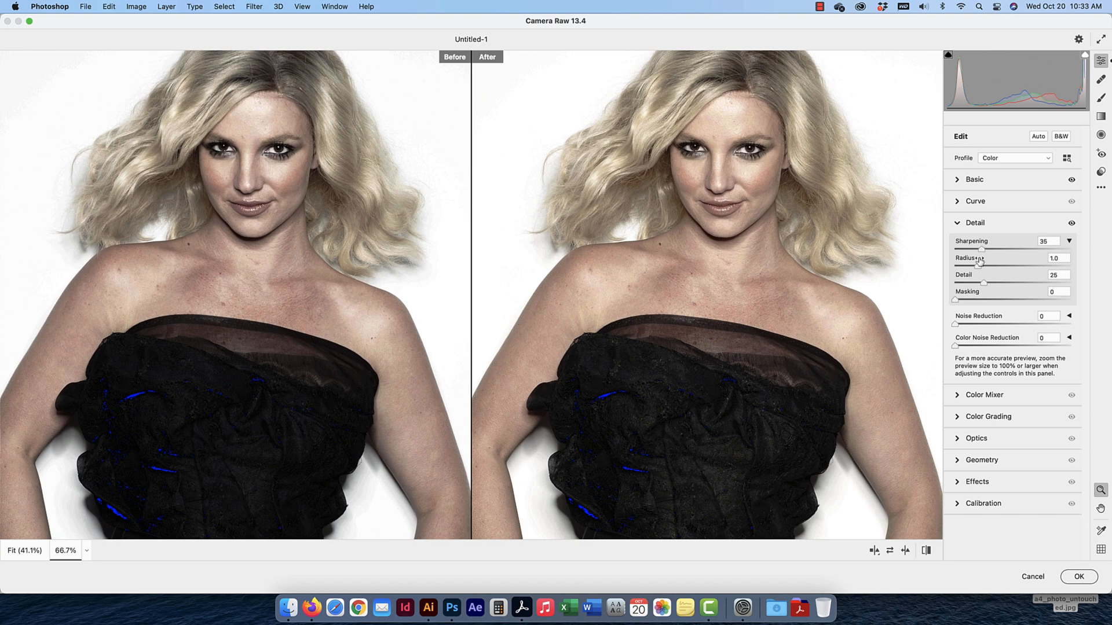
{"action": "left_click_drag", "start_coordinate": [978, 267], "coordinate": [974, 268]}
{"action": "left_click", "coordinate": [1069, 242]}
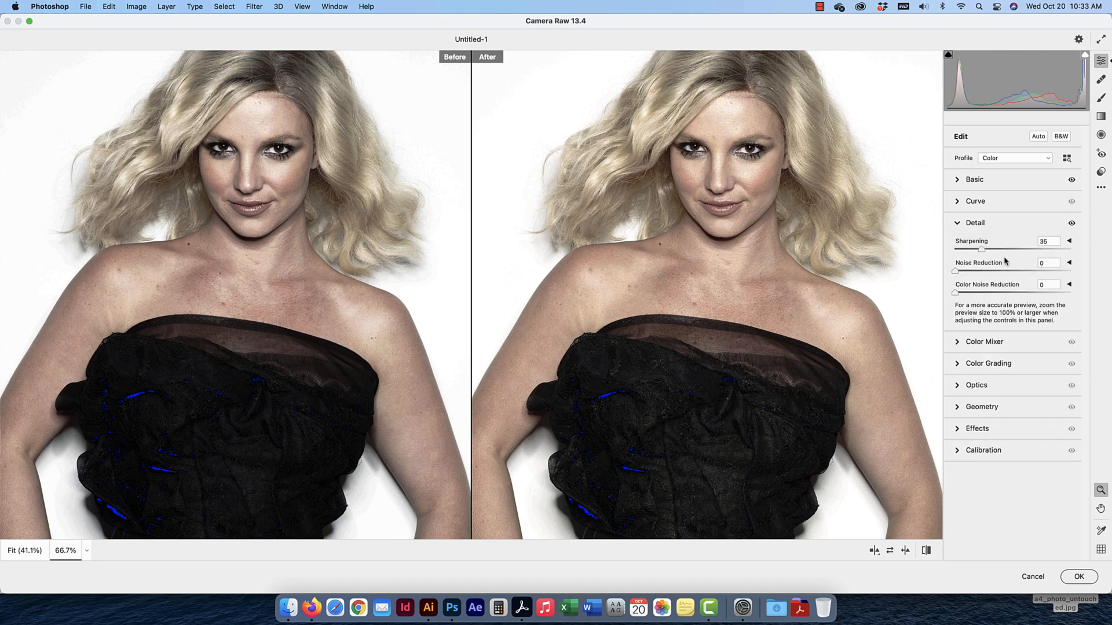
{"action": "mouse_move", "coordinate": [955, 272]}
{"action": "left_mouse_down"}
{"action": "mouse_move", "coordinate": [1069, 273]}
{"action": "mouse_move", "coordinate": [956, 272]}
{"action": "mouse_move", "coordinate": [1069, 272]}
{"action": "mouse_move", "coordinate": [977, 273]}
{"action": "left_mouse_up"}
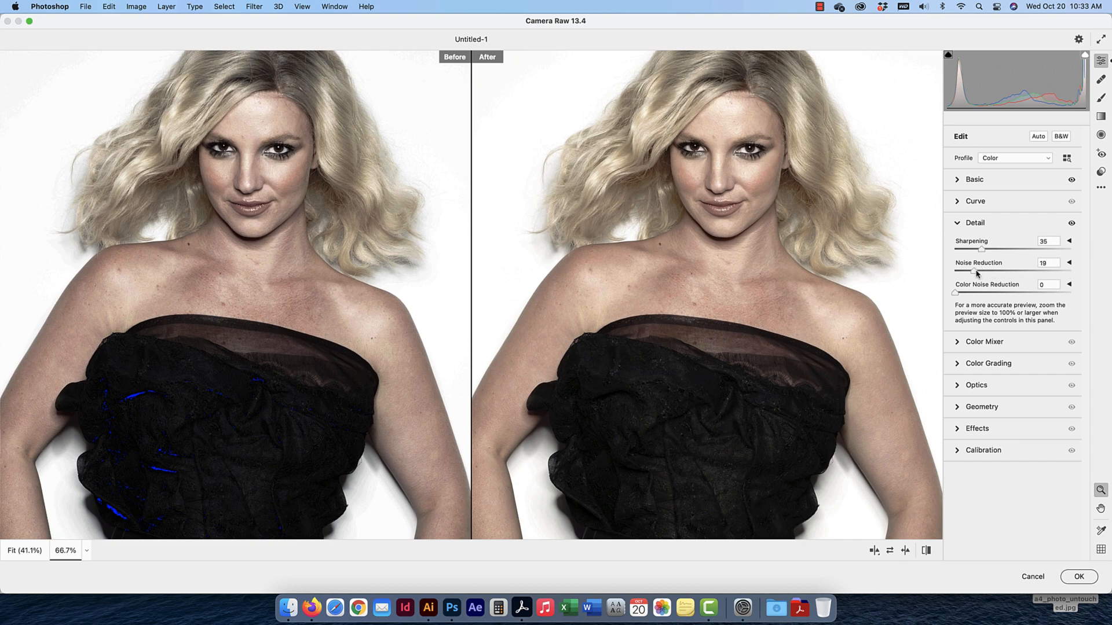
{"action": "left_click", "coordinate": [1069, 263]}
{"action": "left_click", "coordinate": [1069, 263]}
Compare the photo with and without the Detail adjustments, leave them enabled, and collapse the Detail settings
{"action": "left_click", "coordinate": [1072, 223]}
{"action": "left_click", "coordinate": [1072, 223]}
{"action": "left_click", "coordinate": [1072, 223]}
{"action": "left_click", "coordinate": [1072, 223]}
{"action": "left_click", "coordinate": [1072, 223]}
{"action": "left_click", "coordinate": [1072, 223]}
{"action": "left_click", "coordinate": [957, 223]}
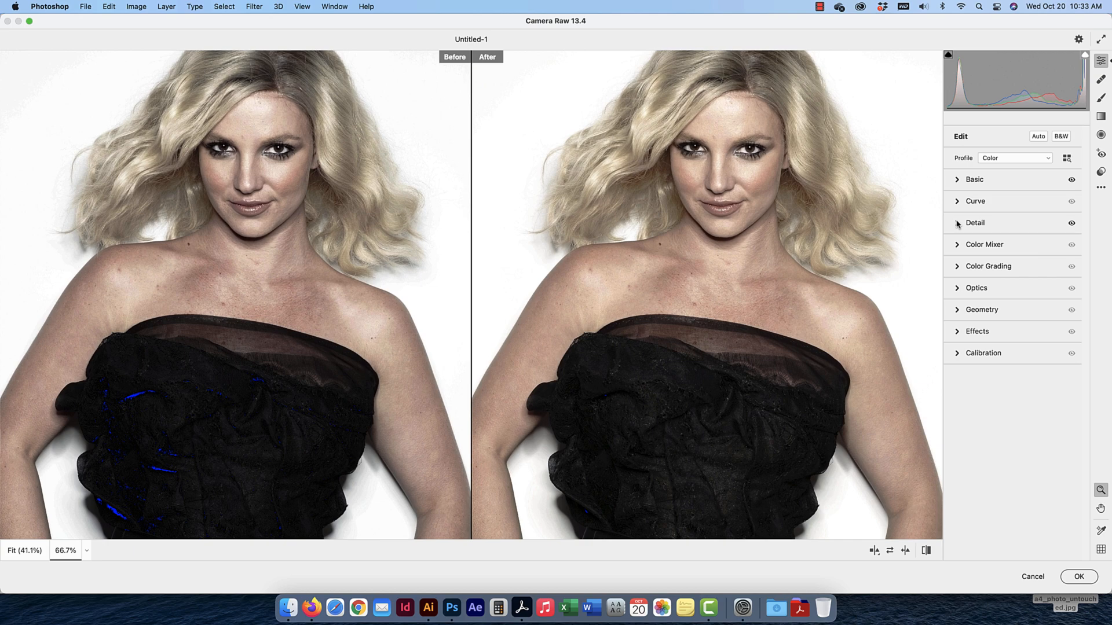
Expand Color Mixer and switch its adjustment mode to HSL
{"action": "left_click", "coordinate": [958, 245]}
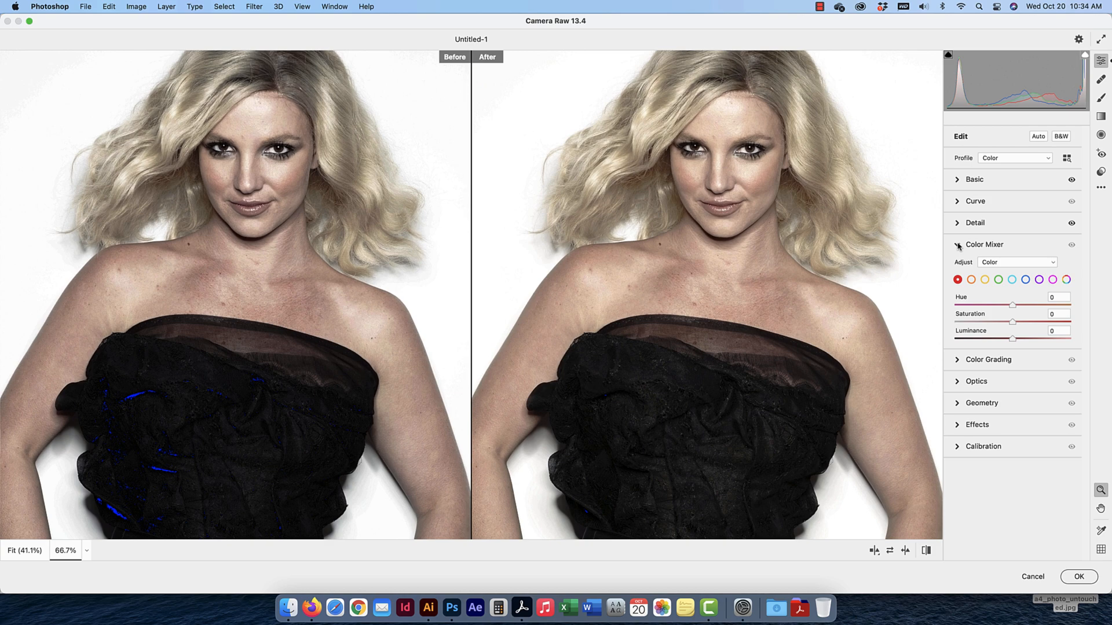
{"action": "left_click", "coordinate": [992, 262]}
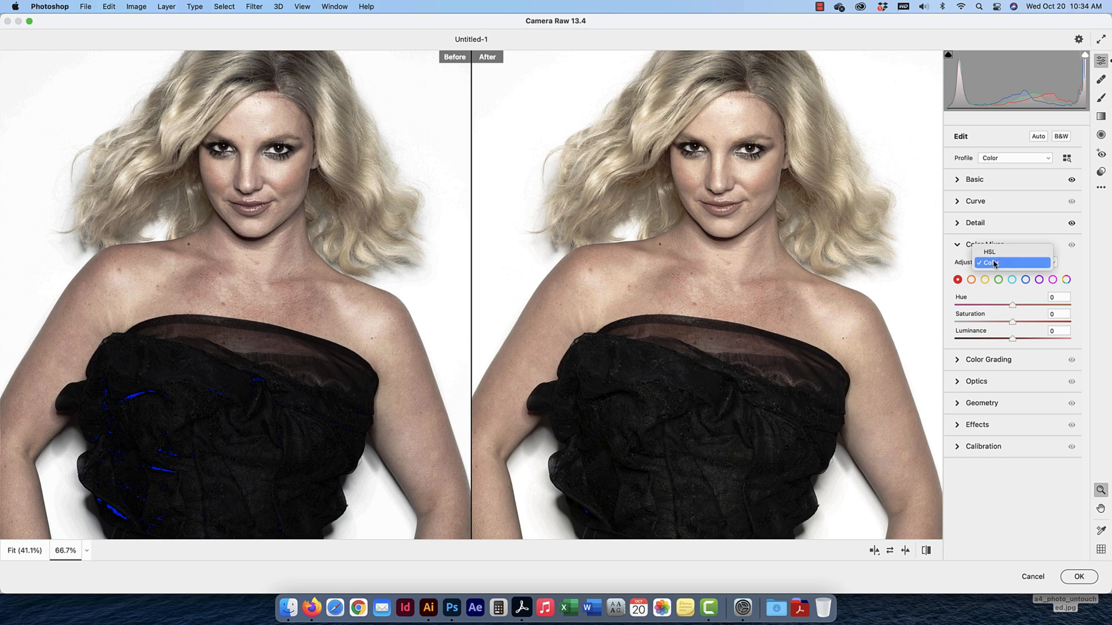
{"action": "left_click", "coordinate": [992, 253]}
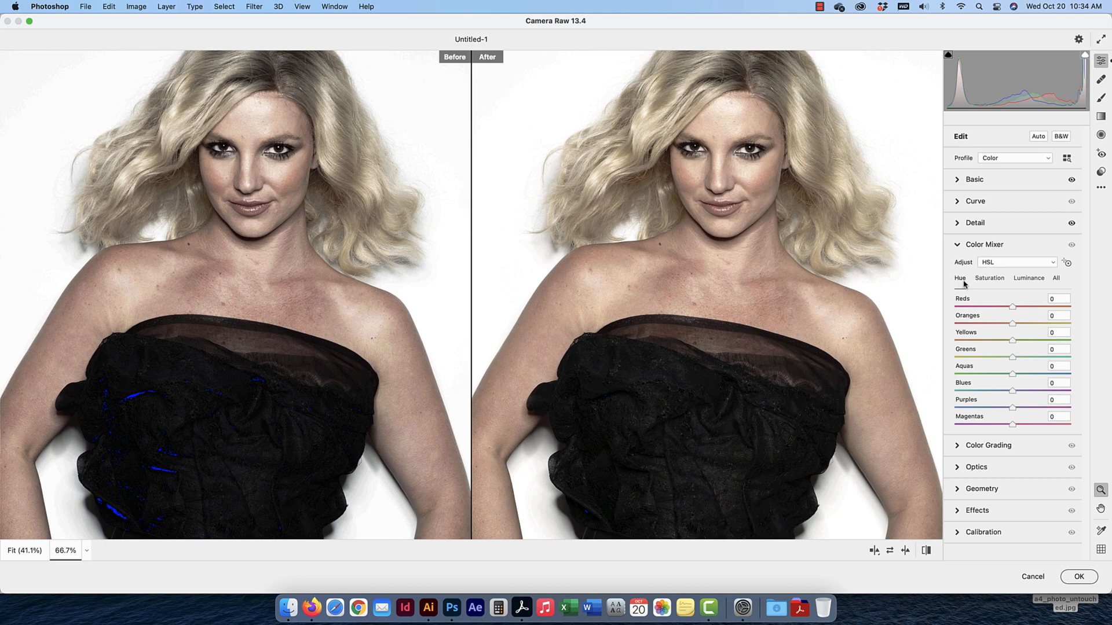
Try shifting the HSL Hue, Saturation and Luminance sliders in turn, resetting each adjustment to 0
{"action": "mouse_move", "coordinate": [1012, 310]}
{"action": "left_mouse_down"}
{"action": "mouse_move", "coordinate": [1043, 309]}
{"action": "mouse_move", "coordinate": [989, 309]}
{"action": "mouse_move", "coordinate": [1038, 309]}
{"action": "mouse_move", "coordinate": [1012, 309]}
{"action": "mouse_move", "coordinate": [997, 328]}
{"action": "mouse_move", "coordinate": [957, 327]}
{"action": "mouse_move", "coordinate": [1070, 326]}
{"action": "mouse_move", "coordinate": [1020, 328]}
{"action": "left_mouse_up"}
{"action": "double_click", "coordinate": [1020, 325]}
{"action": "left_click", "coordinate": [997, 279]}
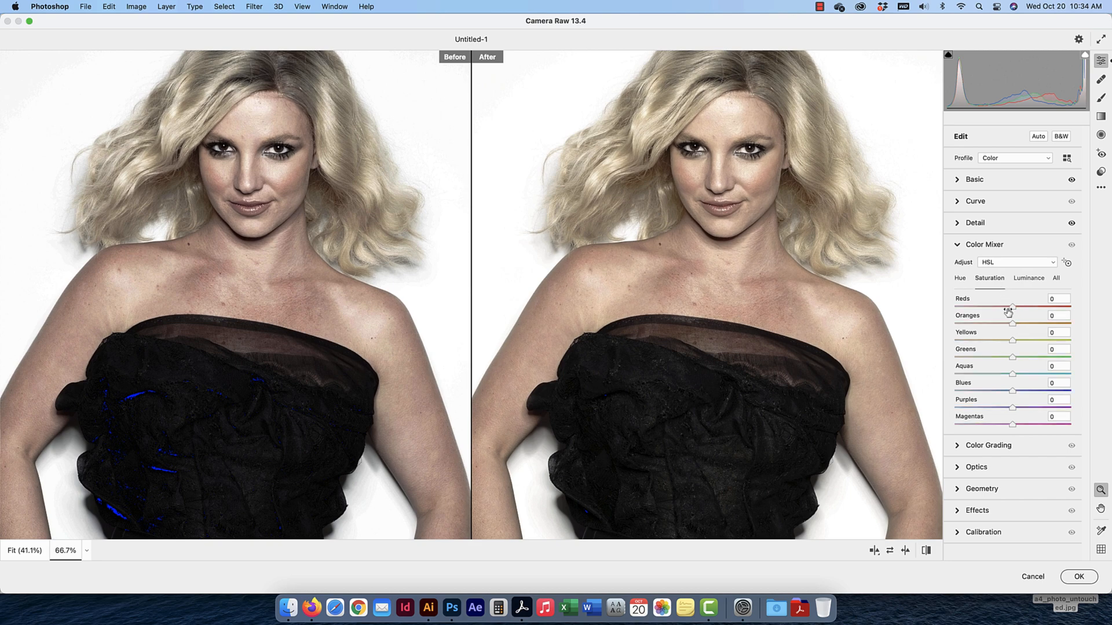
{"action": "mouse_move", "coordinate": [1012, 324]}
{"action": "left_mouse_down"}
{"action": "mouse_move", "coordinate": [1070, 323]}
{"action": "mouse_move", "coordinate": [1013, 322]}
{"action": "left_mouse_up"}
{"action": "double_click", "coordinate": [1013, 323]}
{"action": "left_click", "coordinate": [1030, 280]}
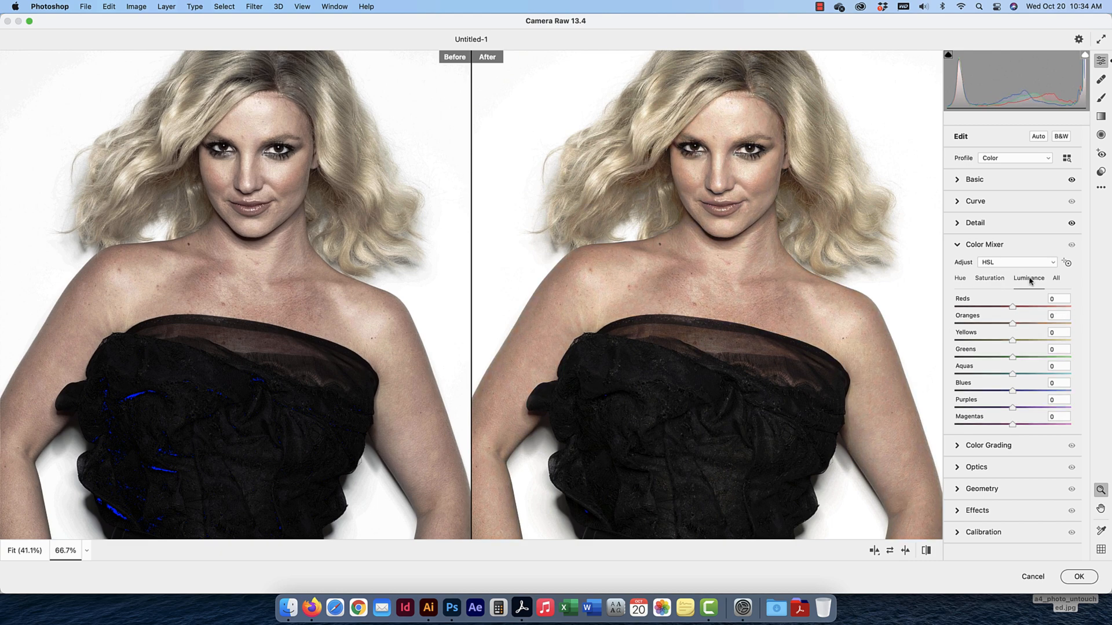
{"action": "mouse_move", "coordinate": [1013, 324]}
{"action": "left_mouse_down"}
{"action": "mouse_move", "coordinate": [1078, 327]}
{"action": "mouse_move", "coordinate": [956, 323]}
{"action": "mouse_move", "coordinate": [1002, 324]}
{"action": "left_mouse_up"}
{"action": "double_click", "coordinate": [1002, 324]}
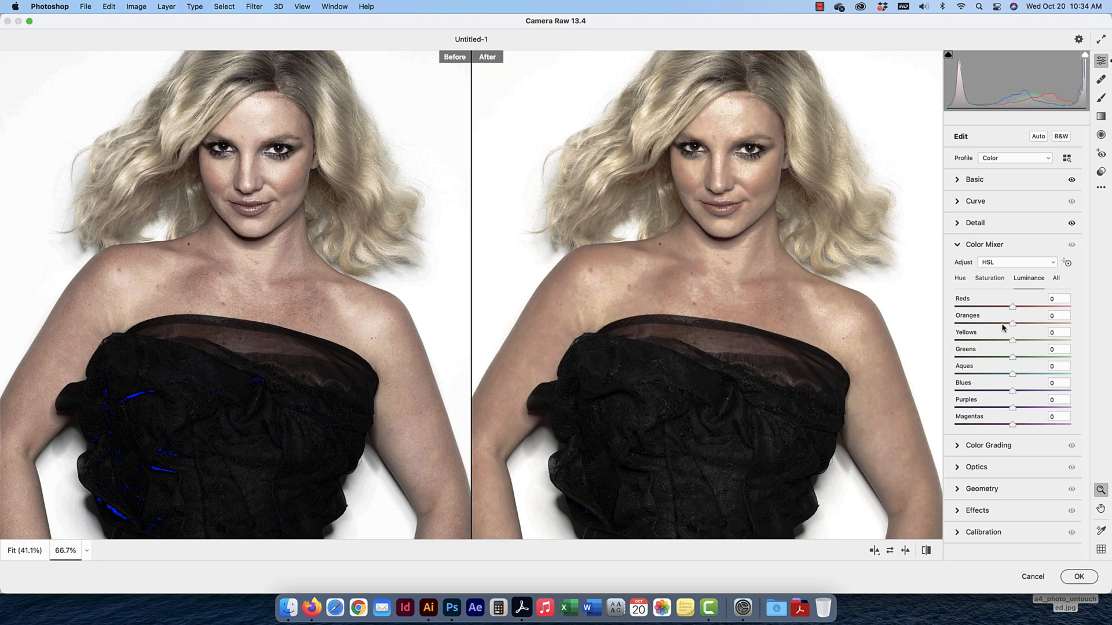
Review all the HSL sliders together, and switch the Color Mixer's adjustment mode to Color
{"action": "left_click", "coordinate": [1056, 278]}
{"action": "scroll", "coordinate": [1015, 327], "scroll_direction": "down", "scroll_amount": 5}
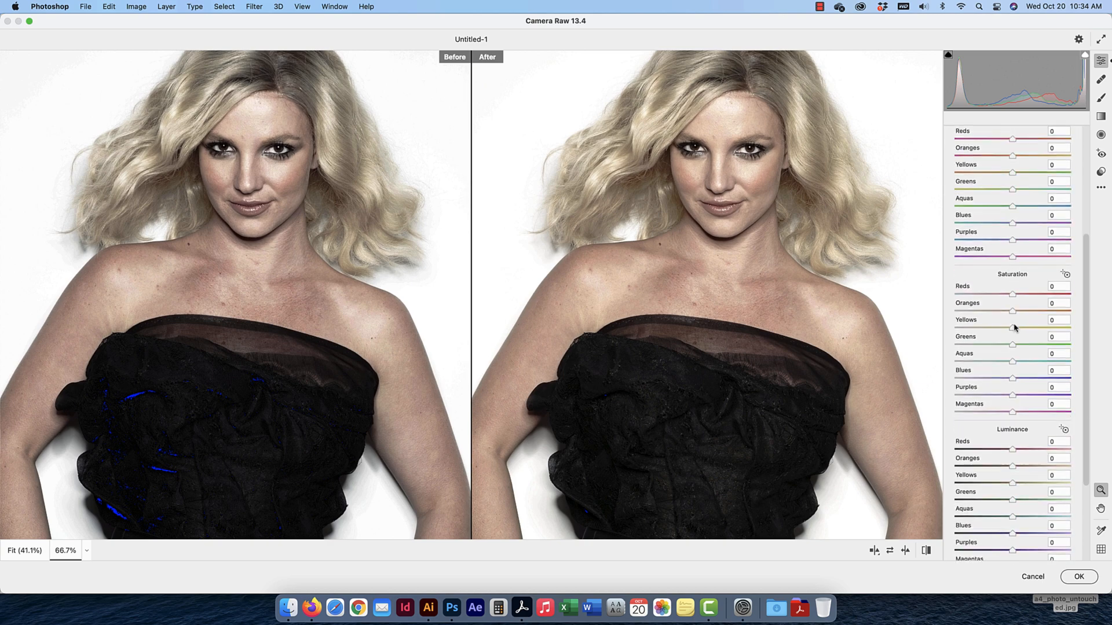
{"action": "scroll", "coordinate": [1014, 327], "scroll_direction": "up", "scroll_amount": 5}
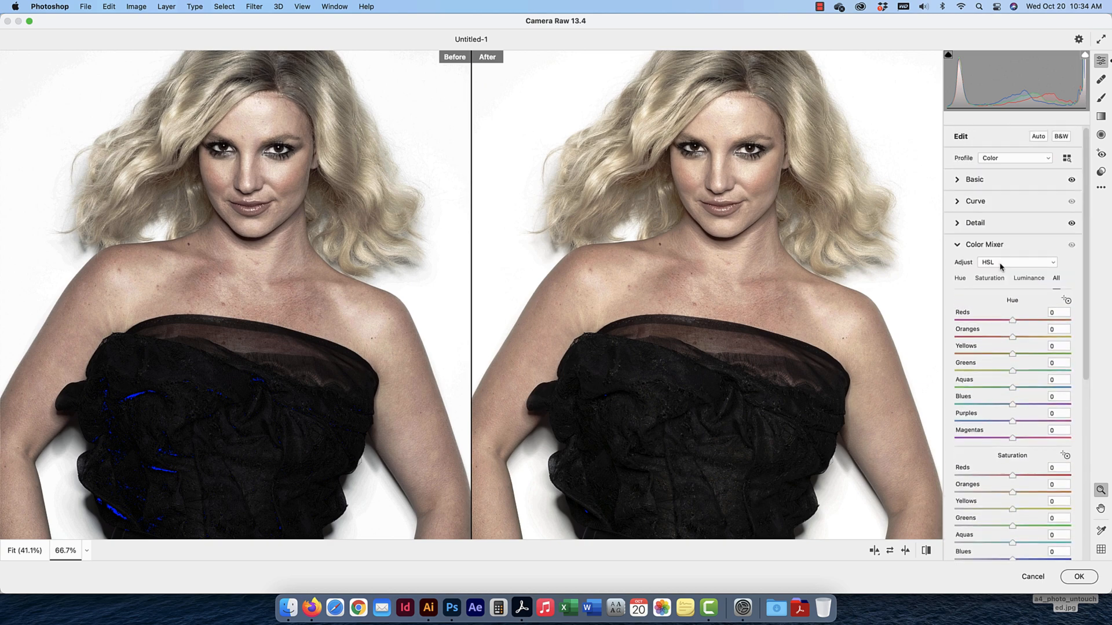
{"action": "left_click", "coordinate": [1001, 267]}
{"action": "left_click", "coordinate": [1000, 272]}
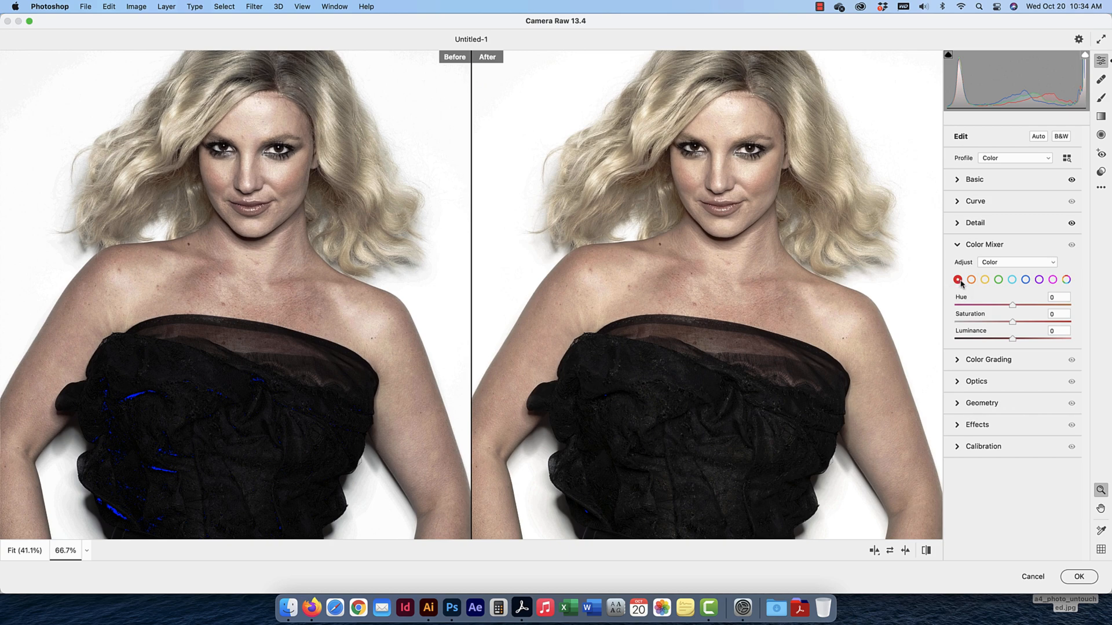
Set the Reds Hue to -1, check it in HSL mode, and return the Color Mixer to Color mode
{"action": "mouse_move", "coordinate": [1012, 306]}
{"action": "left_mouse_down"}
{"action": "mouse_move", "coordinate": [951, 309]}
{"action": "mouse_move", "coordinate": [1013, 307]}
{"action": "left_mouse_up"}
{"action": "left_click", "coordinate": [996, 263]}
{"action": "left_click", "coordinate": [995, 255]}
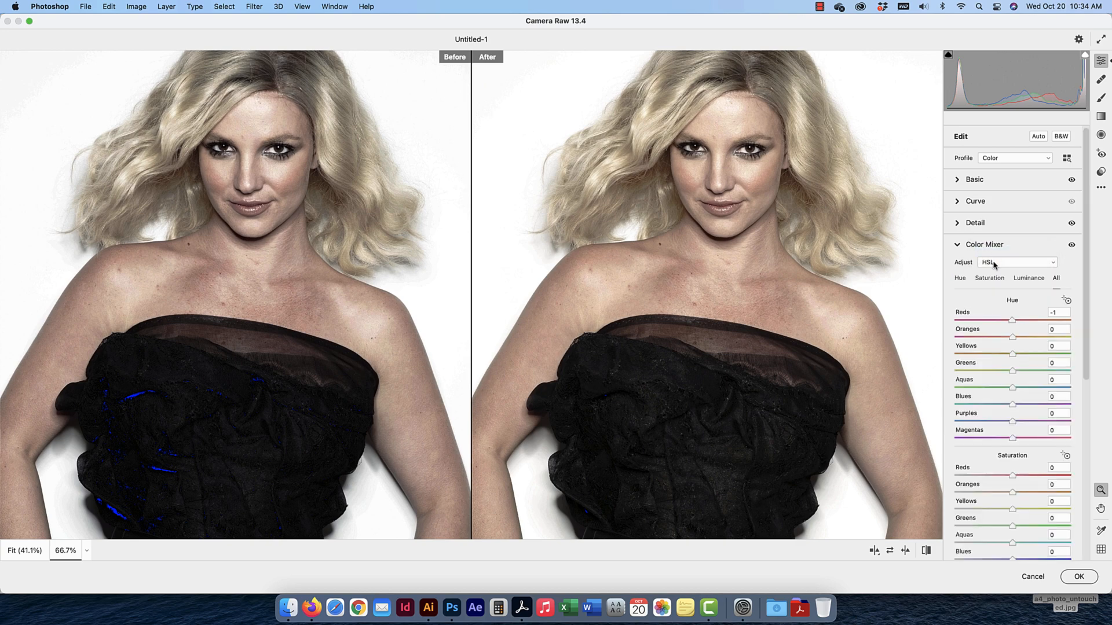
{"action": "left_click", "coordinate": [996, 264]}
{"action": "left_click", "coordinate": [996, 275]}
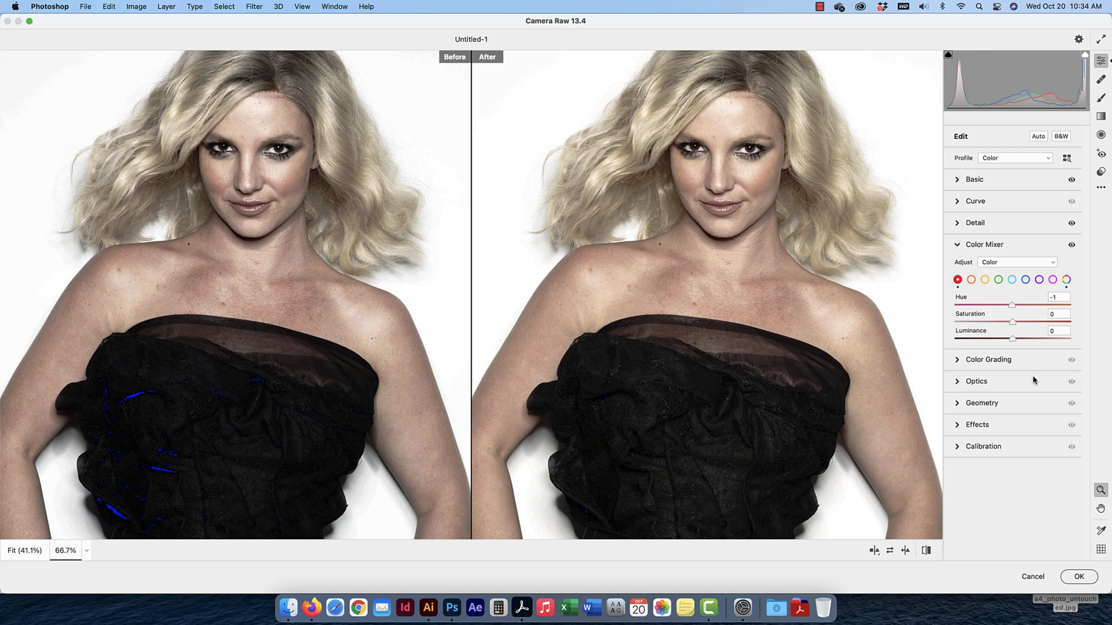
Slightly adjust the midtone luminance in Color Grading and collapse the section
{"action": "left_click", "coordinate": [1017, 359]}
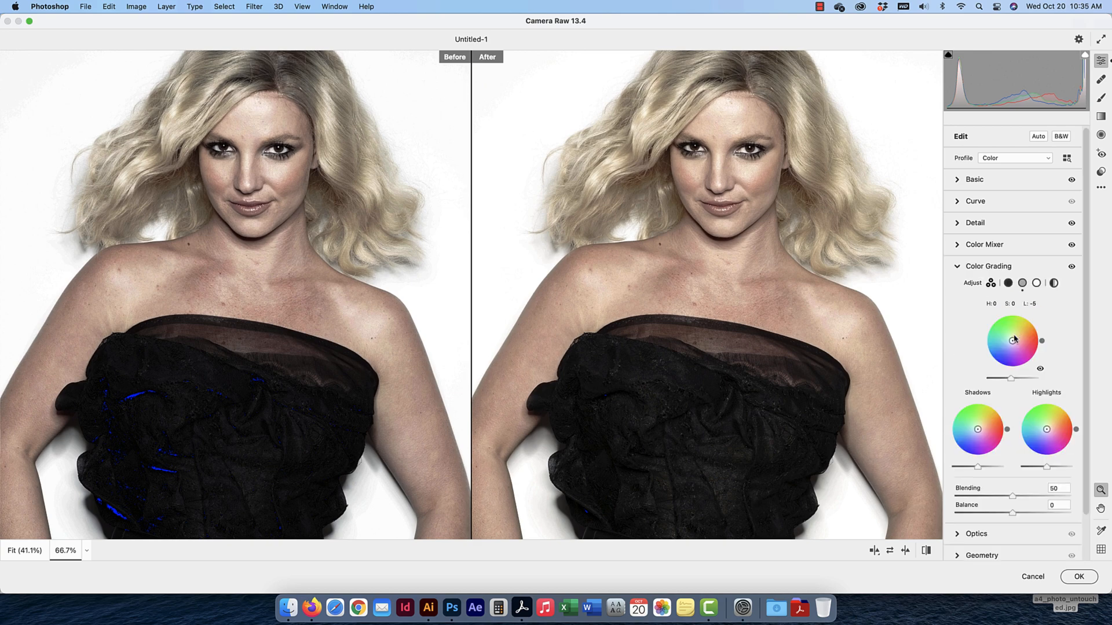
{"action": "mouse_move", "coordinate": [1010, 379]}
{"action": "left_mouse_down"}
{"action": "mouse_move", "coordinate": [989, 380]}
{"action": "mouse_move", "coordinate": [1012, 379]}
{"action": "left_mouse_up"}
{"action": "left_click", "coordinate": [957, 267]}
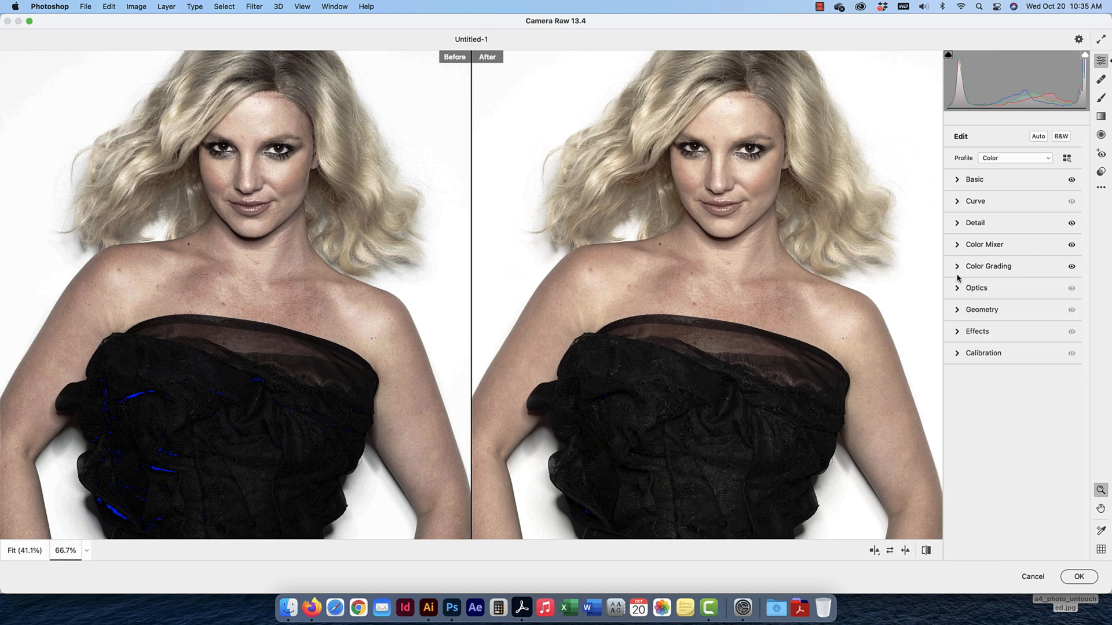
Try the Distortion and Vignette adjustments in Optics, leave them at 0, and collapse the section
{"action": "left_click", "coordinate": [957, 290]}
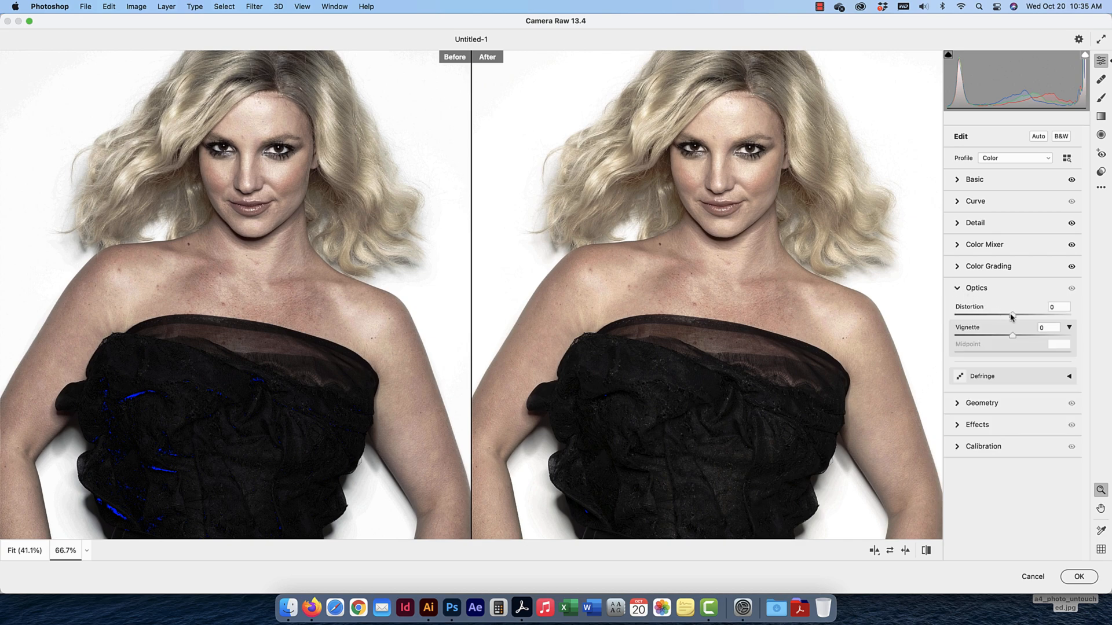
{"action": "mouse_move", "coordinate": [1012, 314]}
{"action": "left_mouse_down"}
{"action": "mouse_move", "coordinate": [1040, 317]}
{"action": "mouse_move", "coordinate": [1013, 317]}
{"action": "mouse_move", "coordinate": [1015, 336]}
{"action": "left_mouse_up"}
{"action": "left_click", "coordinate": [957, 290]}
Try the Vertical and Horizontal manual transformations in Geometry, reset them, and collapse the section
{"action": "left_click", "coordinate": [957, 311]}
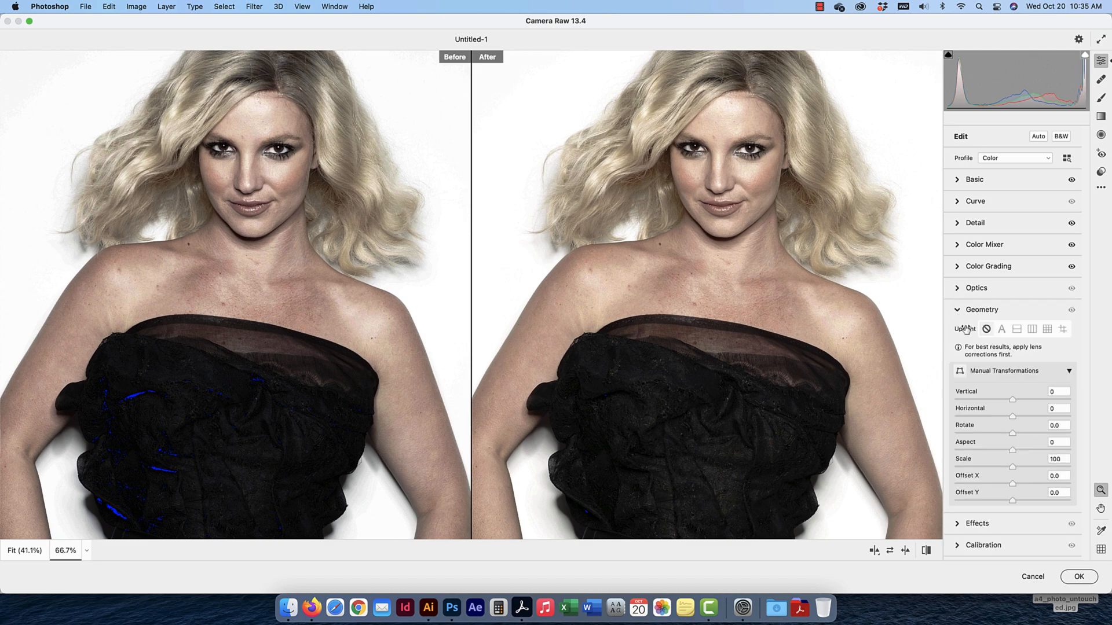
{"action": "mouse_move", "coordinate": [1009, 397]}
{"action": "left_mouse_down"}
{"action": "mouse_move", "coordinate": [1016, 416]}
{"action": "mouse_move", "coordinate": [1042, 417]}
{"action": "mouse_move", "coordinate": [1012, 416]}
{"action": "left_mouse_up"}
{"action": "double_click", "coordinate": [1010, 400]}
{"action": "left_click", "coordinate": [957, 311]}
Try a Grain amount of 25 in Effects, reset it, and look over the Calibration settings
{"action": "left_click", "coordinate": [957, 333]}
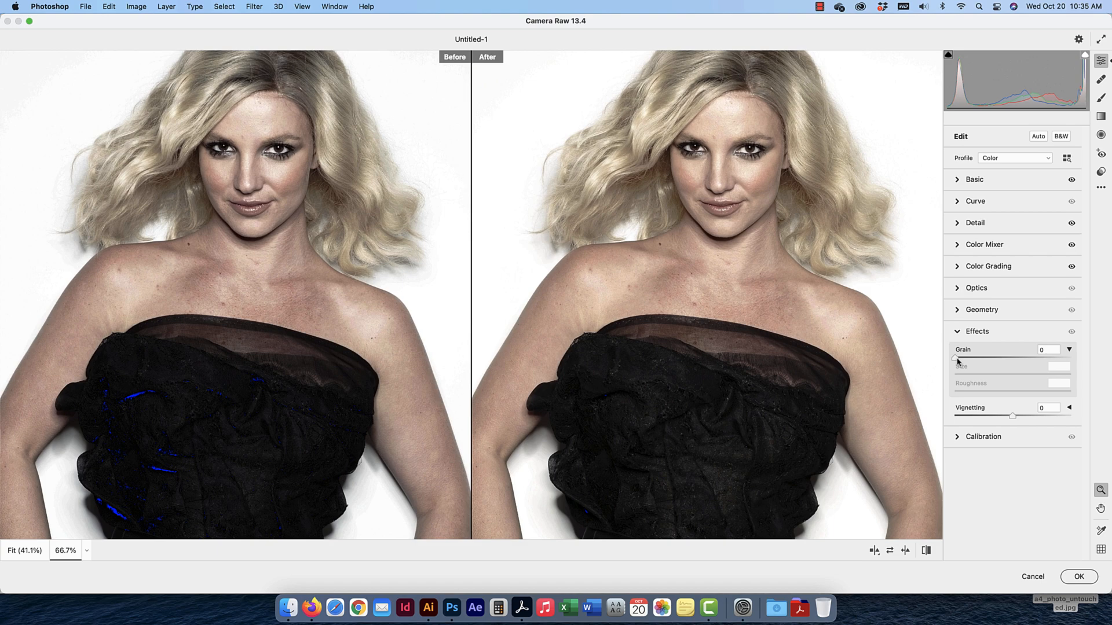
{"action": "left_click_drag", "start_coordinate": [957, 360], "coordinate": [985, 361]}
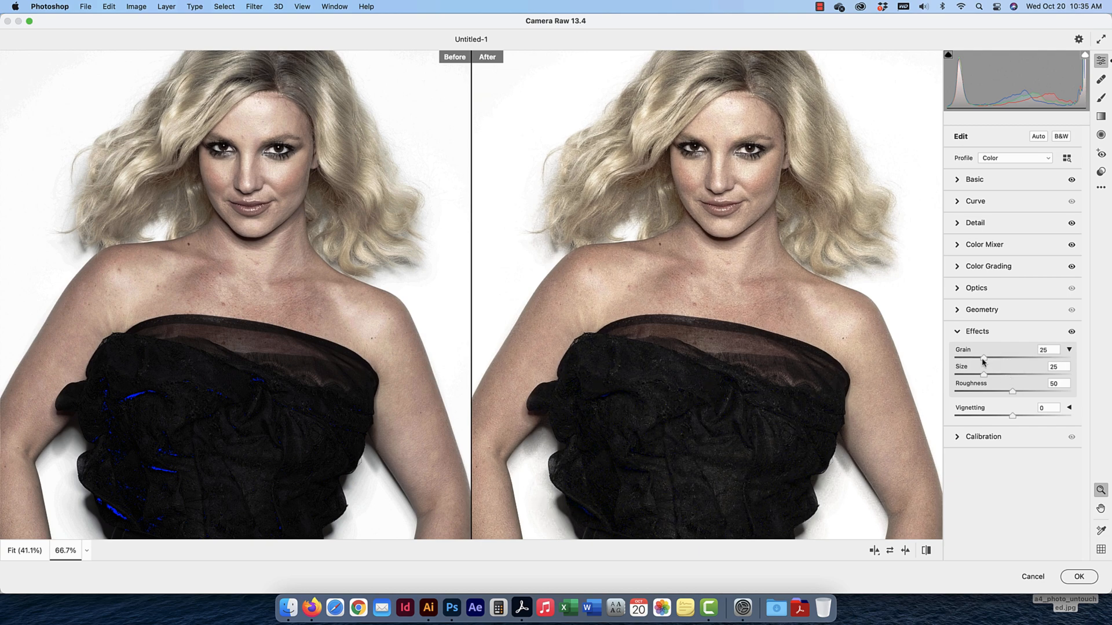
{"action": "double_click", "coordinate": [983, 361]}
{"action": "left_click", "coordinate": [956, 331]}
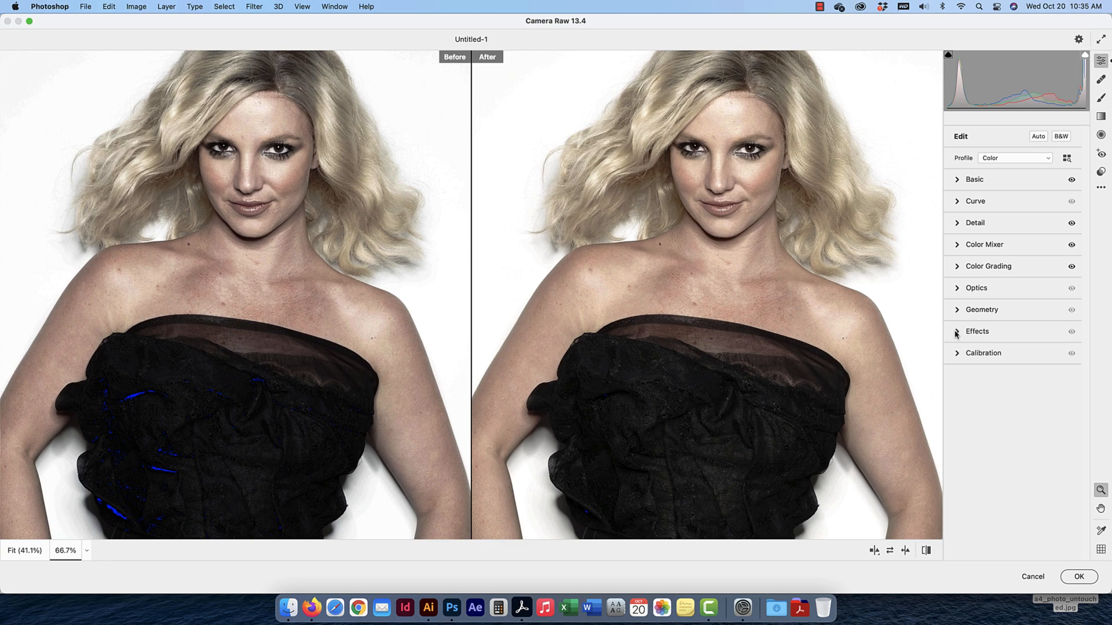
{"action": "left_click", "coordinate": [956, 354]}
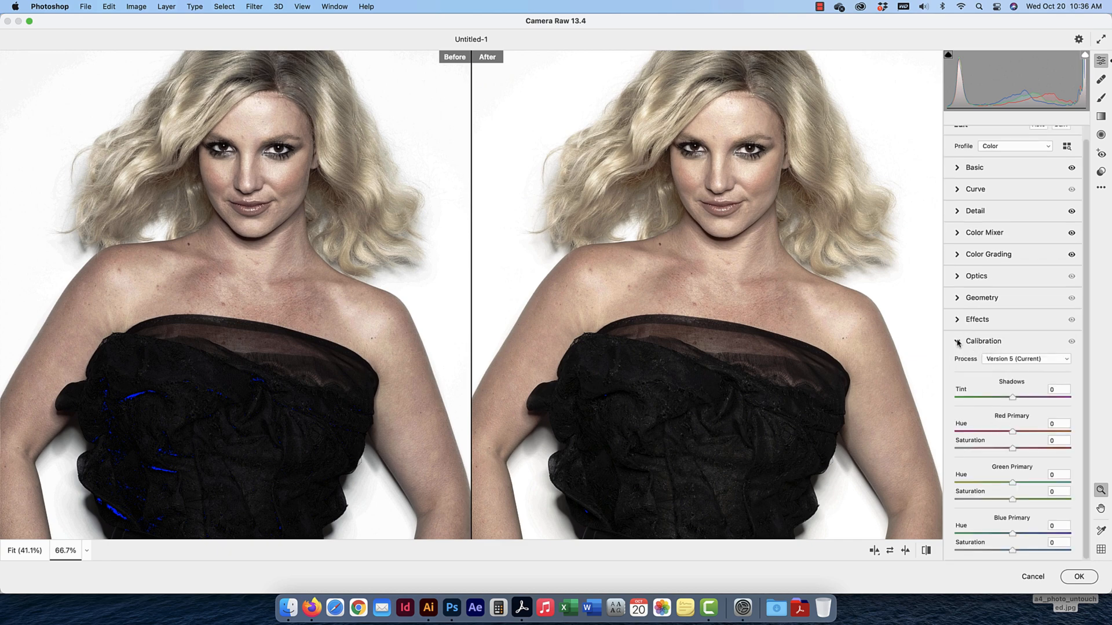
{"action": "left_click", "coordinate": [958, 342]}
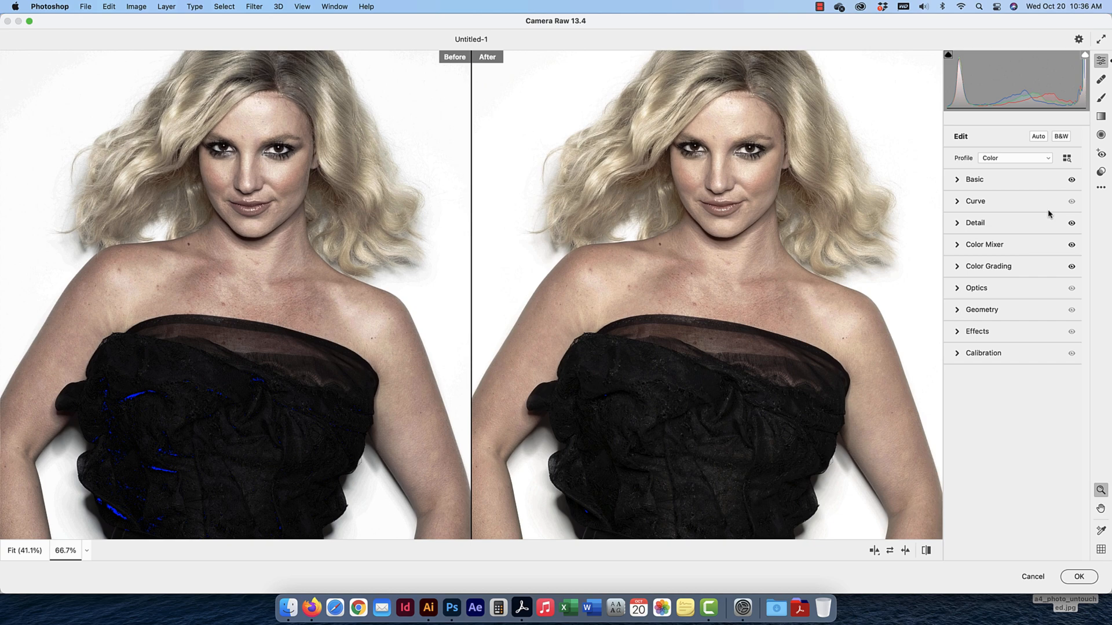
Preview the Portraits: Deep Skin presets on the photo without applying one, and collapse the group
{"action": "left_click", "coordinate": [1102, 172]}
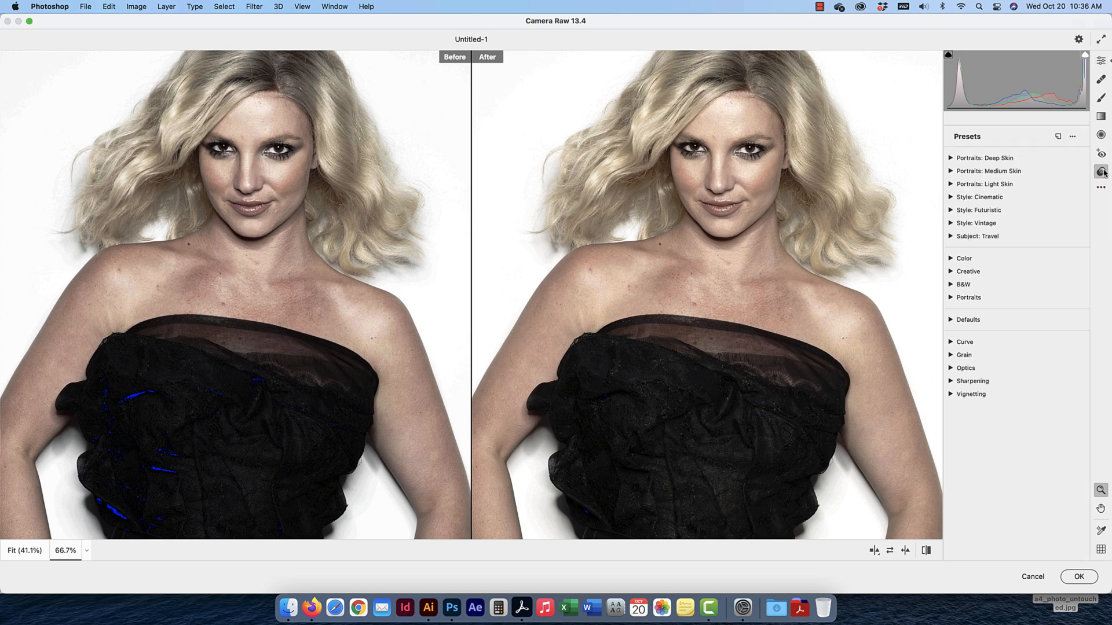
{"action": "left_click", "coordinate": [966, 161]}
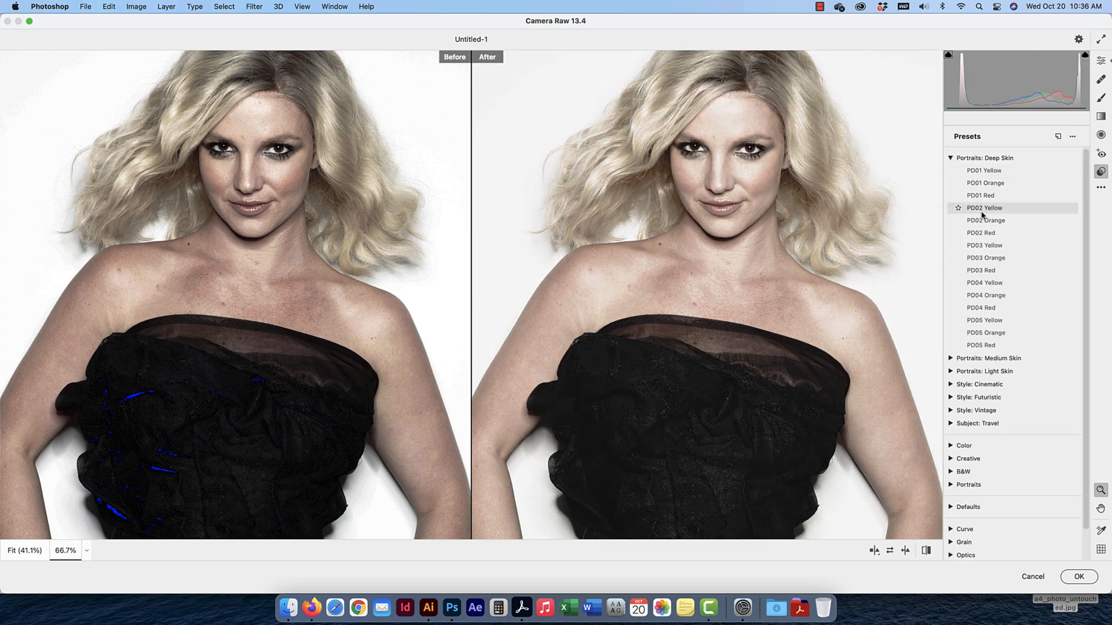
{"action": "key", "text": "Down"}
{"action": "key", "text": "Down"}
{"action": "key", "text": "Down"}
{"action": "key", "text": "Down"}
{"action": "key", "text": "Down"}
{"action": "key", "text": "Down"}
{"action": "key", "text": "Down"}
{"action": "key", "text": "Down"}
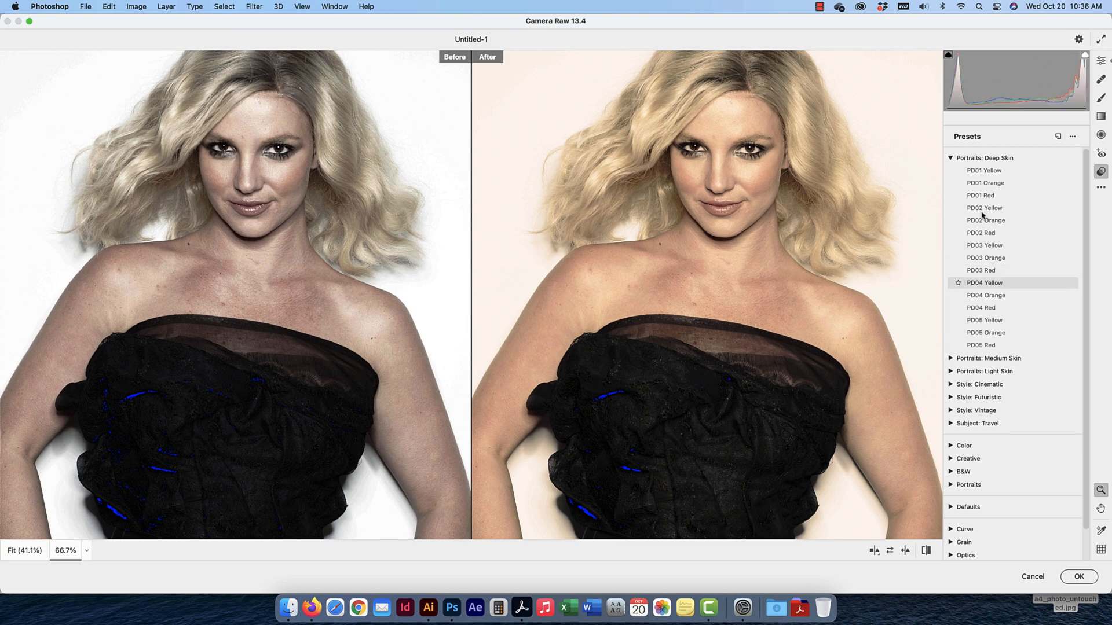
{"action": "left_click", "coordinate": [951, 158]}
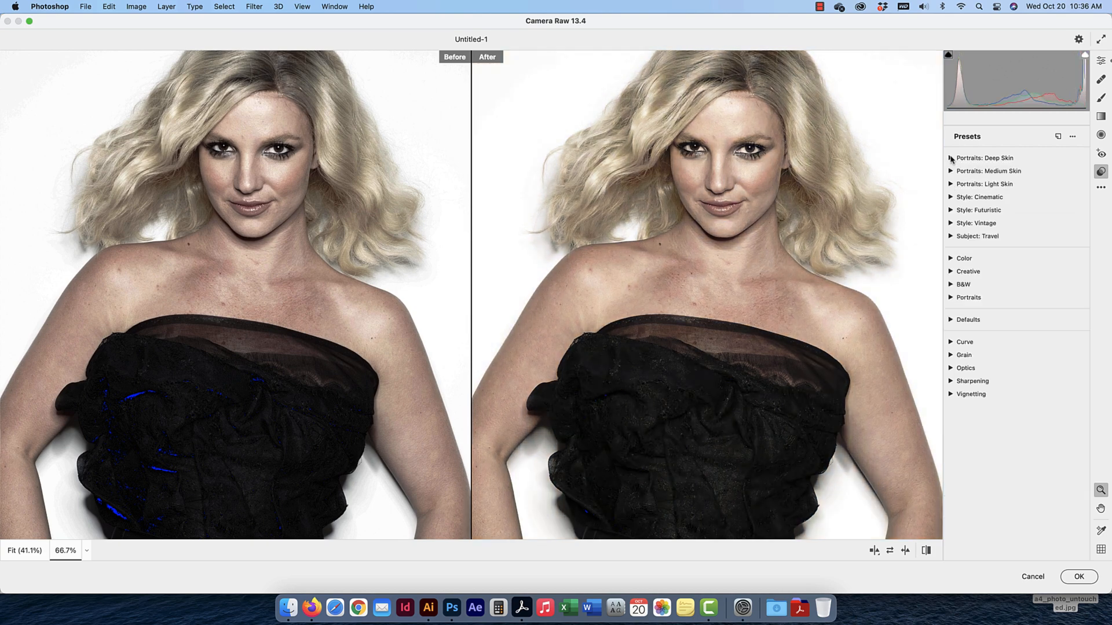
Preview the Portraits: Medium Skin presets on the photo without applying one, and collapse the group
{"action": "left_click", "coordinate": [950, 172]}
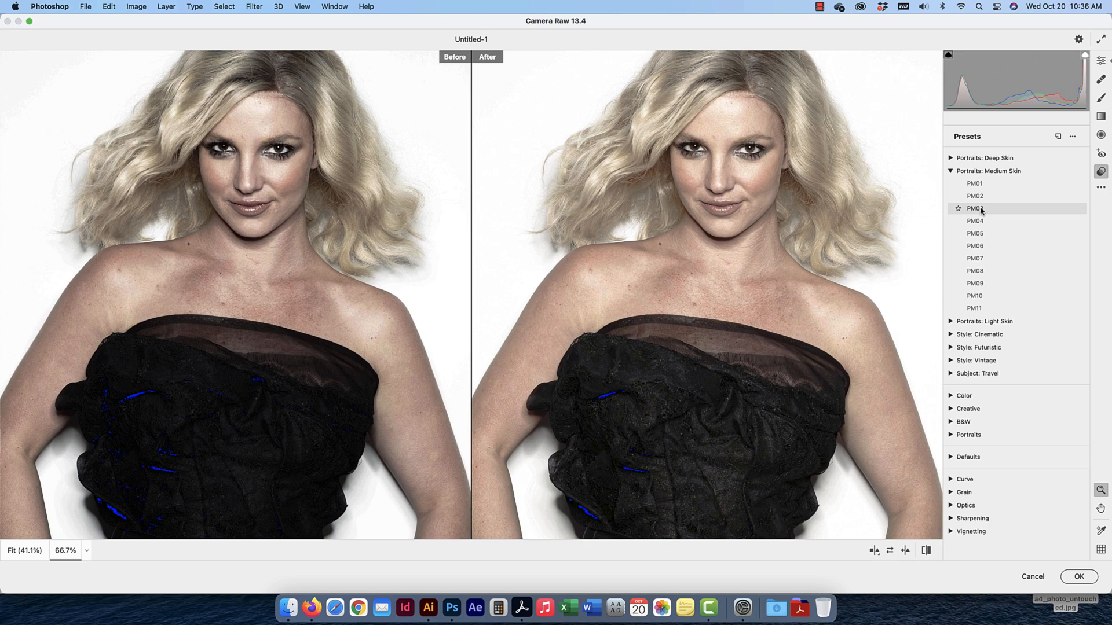
{"action": "key", "text": "Down"}
{"action": "key", "text": "Down"}
{"action": "key", "text": "Down"}
{"action": "key", "text": "Down"}
{"action": "key", "text": "Down"}
{"action": "key", "text": "Down"}
{"action": "key", "text": "Down"}
{"action": "key", "text": "Down"}
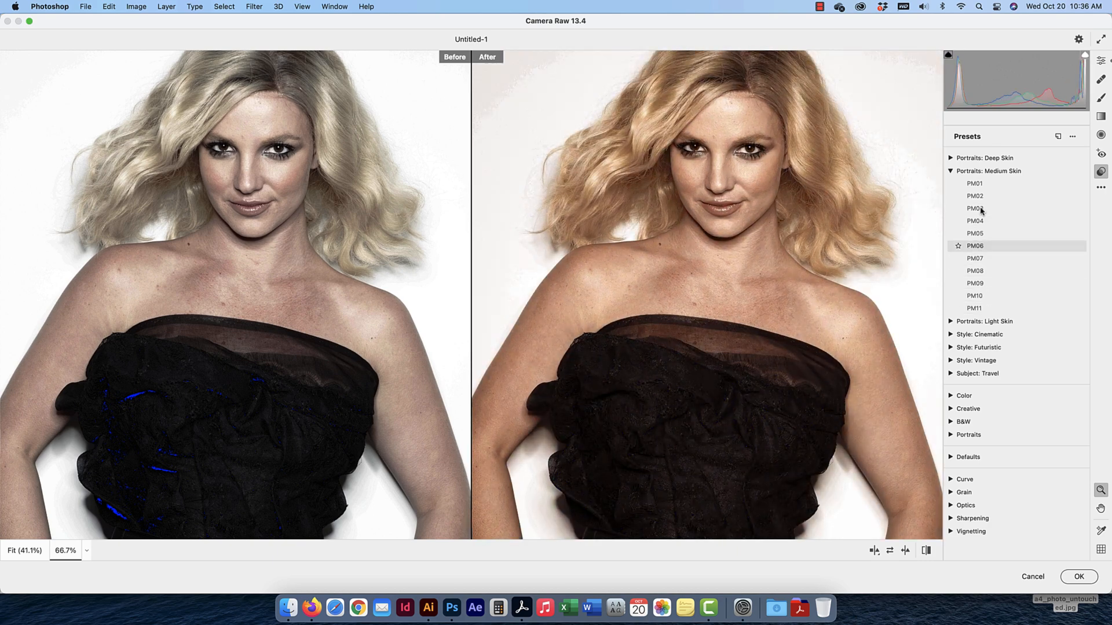
{"action": "left_click", "coordinate": [950, 172]}
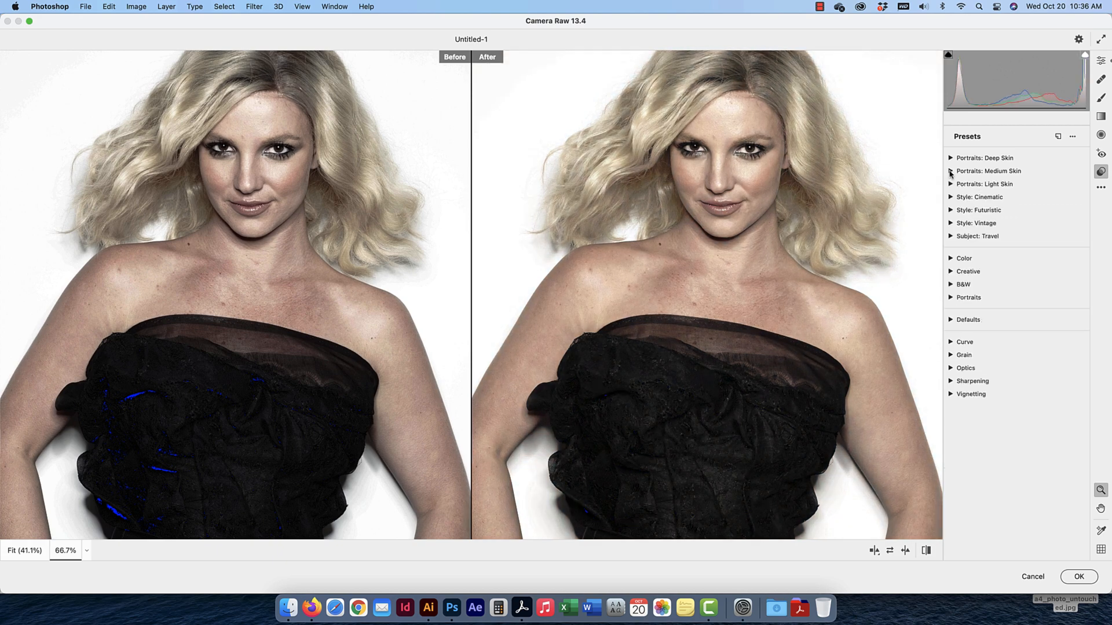
Look through the Style: Futuristic, Style: Vintage and Color preset groups, collapsing each one
{"action": "left_click", "coordinate": [950, 211]}
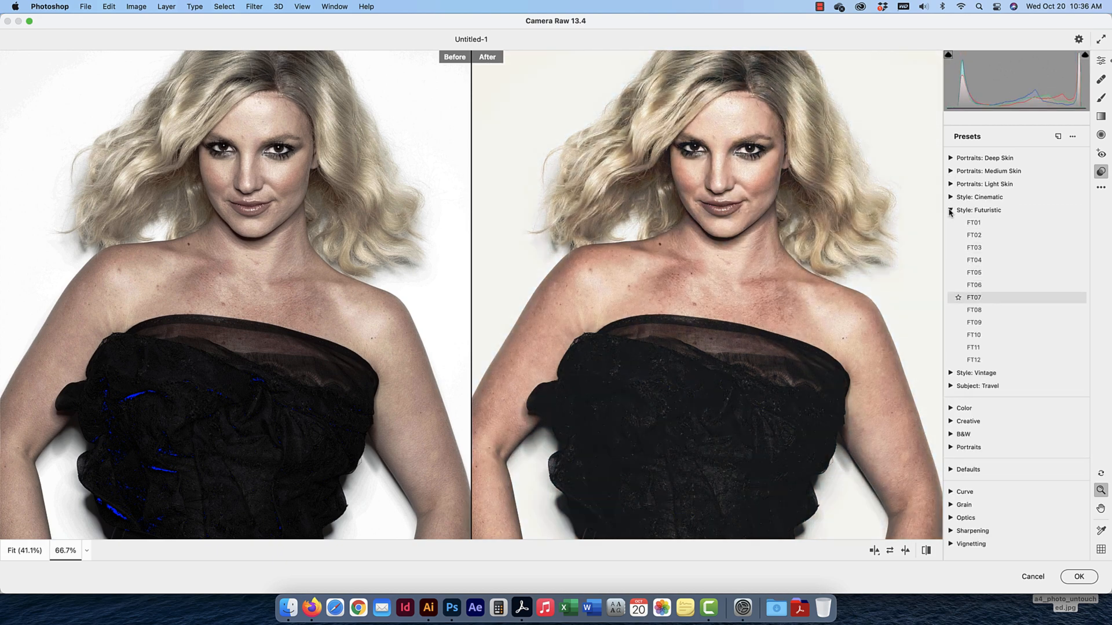
{"action": "left_click", "coordinate": [950, 210]}
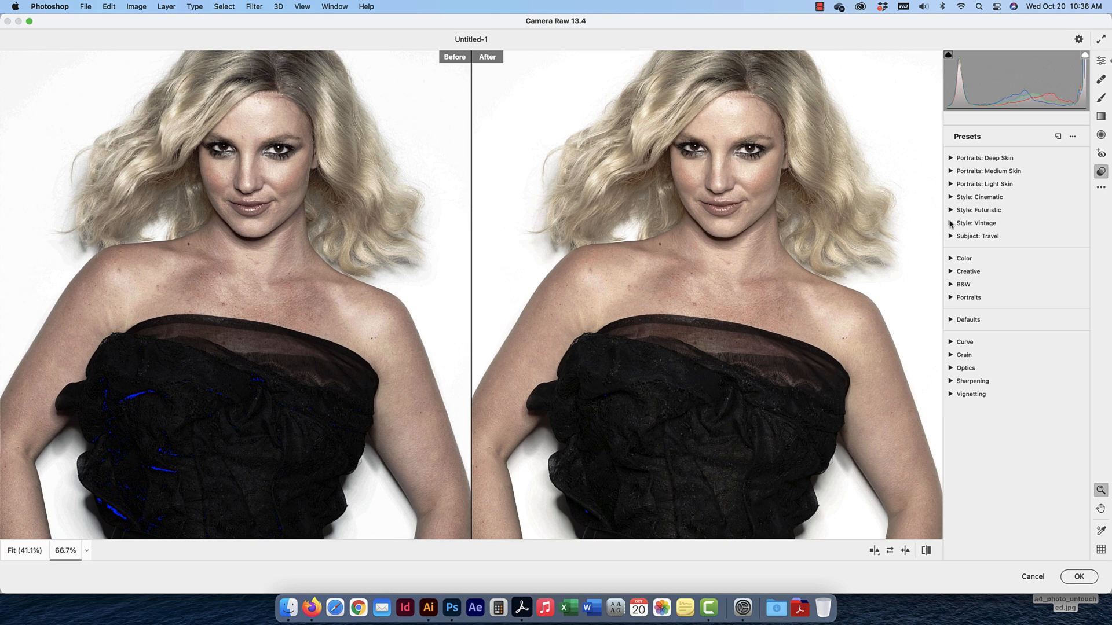
{"action": "left_click", "coordinate": [950, 224]}
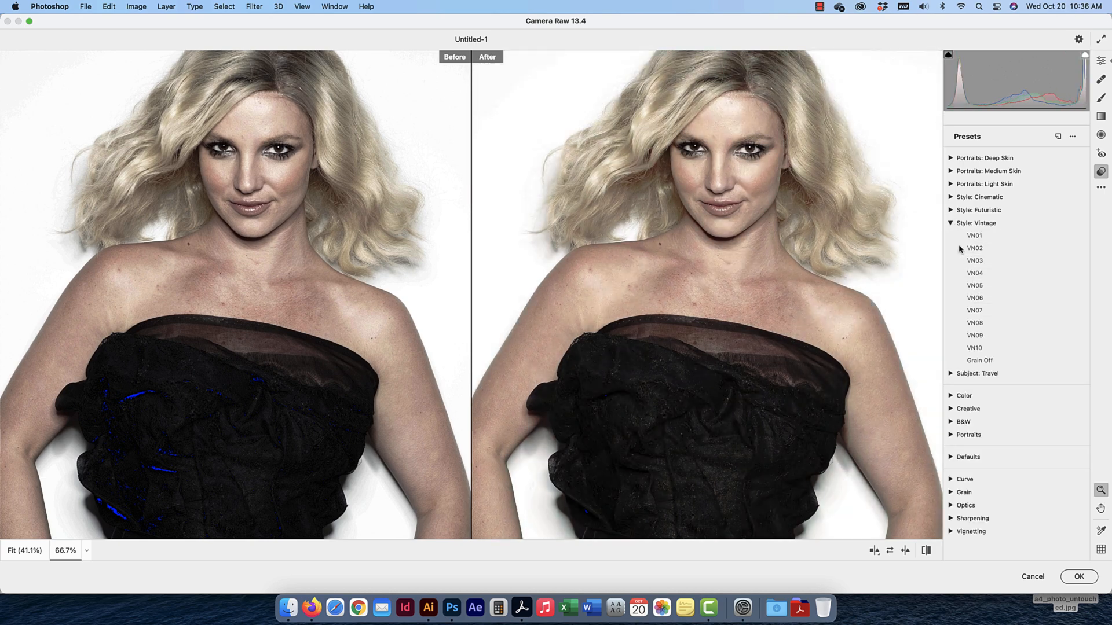
{"action": "left_click", "coordinate": [950, 223]}
{"action": "left_click", "coordinate": [950, 259]}
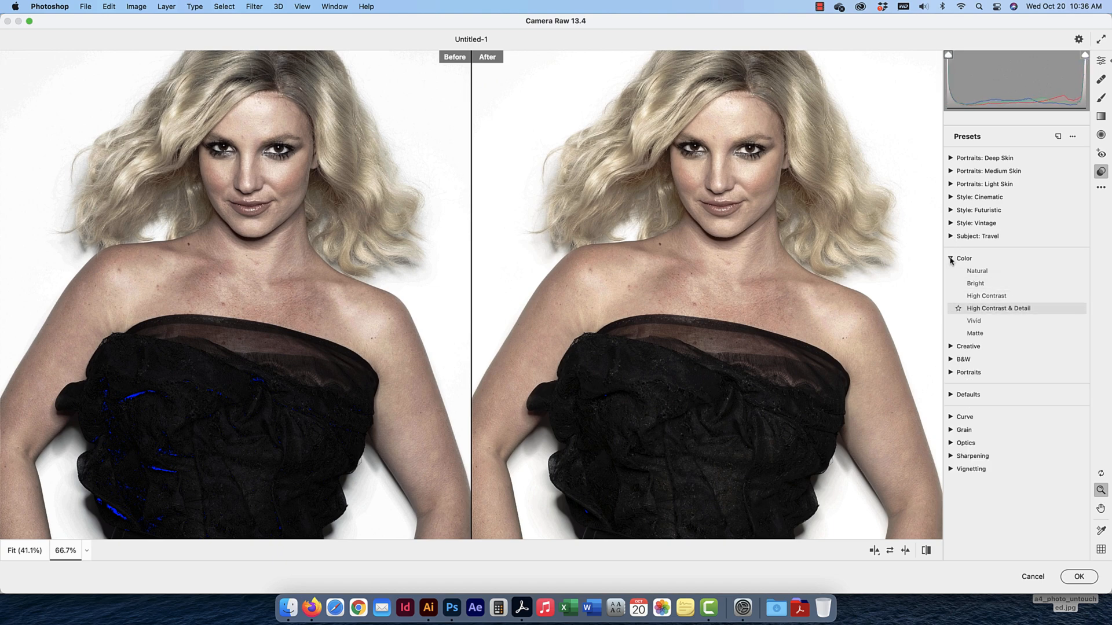
{"action": "left_click", "coordinate": [950, 260]}
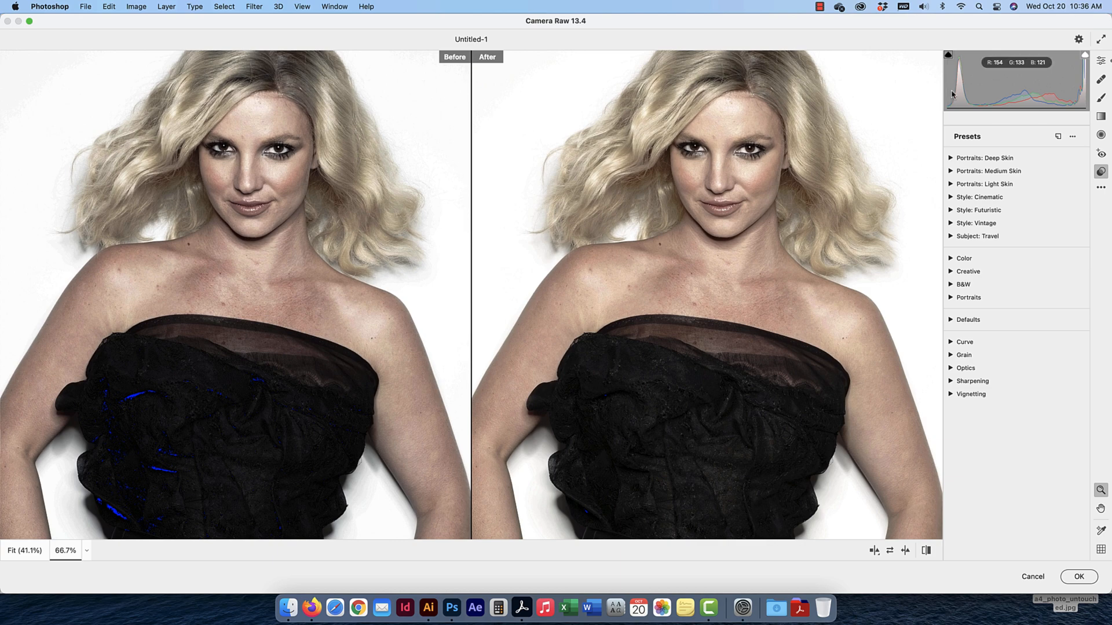
Commit the Camera Raw adjustments to the working layer and make the original layer visible
{"action": "left_click", "coordinate": [1079, 580]}
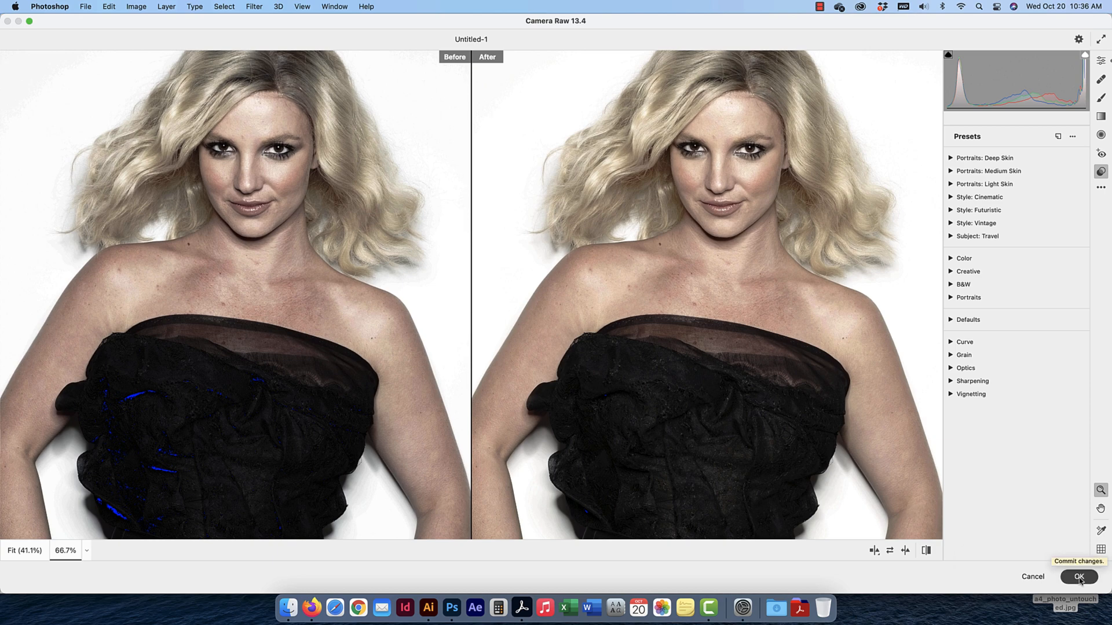
{"action": "left_click", "coordinate": [1079, 577]}
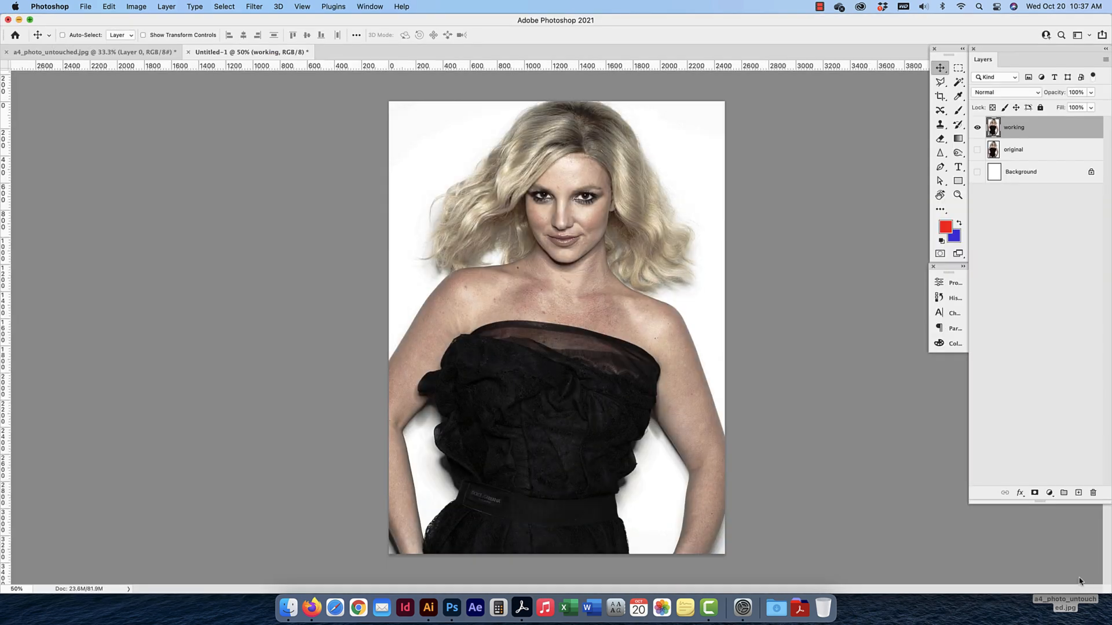
{"action": "left_click", "coordinate": [977, 150]}
Toggle the working layer's visibility to compare it with the original, leaving it visible
{"action": "left_click", "coordinate": [977, 128]}
{"action": "left_click", "coordinate": [977, 130]}
{"action": "left_click", "coordinate": [977, 130]}
{"action": "left_click", "coordinate": [977, 130]}
{"action": "left_click", "coordinate": [977, 130]}
Look over the available fill and adjustment layer types and close the list without adding one
{"action": "left_click", "coordinate": [1050, 493]}
{"action": "scroll", "coordinate": [1052, 499], "scroll_direction": "down", "scroll_amount": 5}
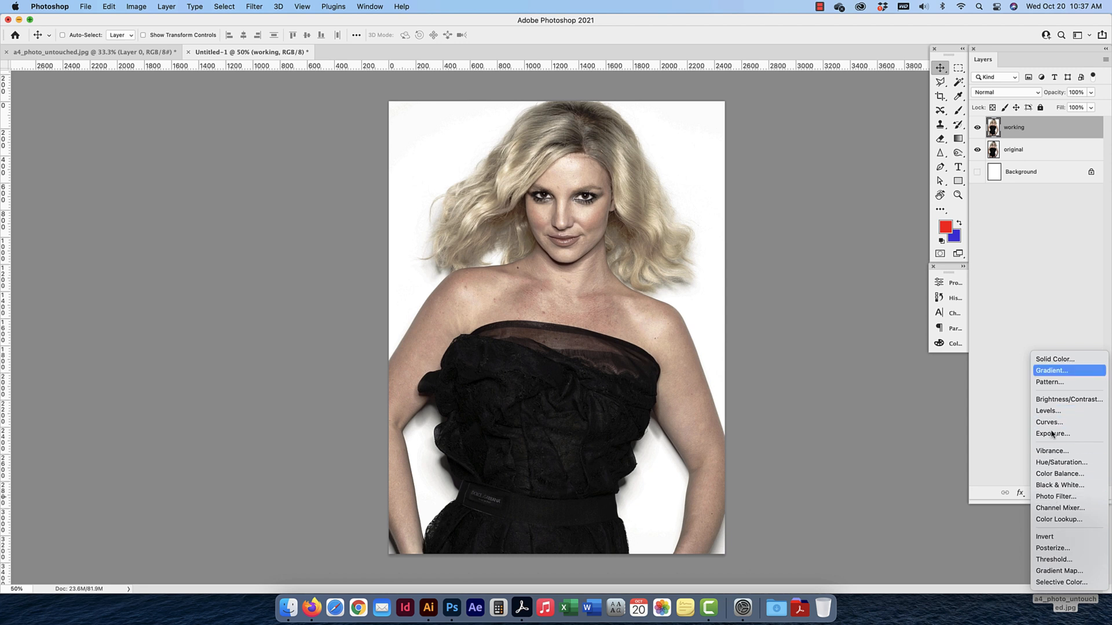
{"action": "left_click", "coordinate": [1052, 325]}
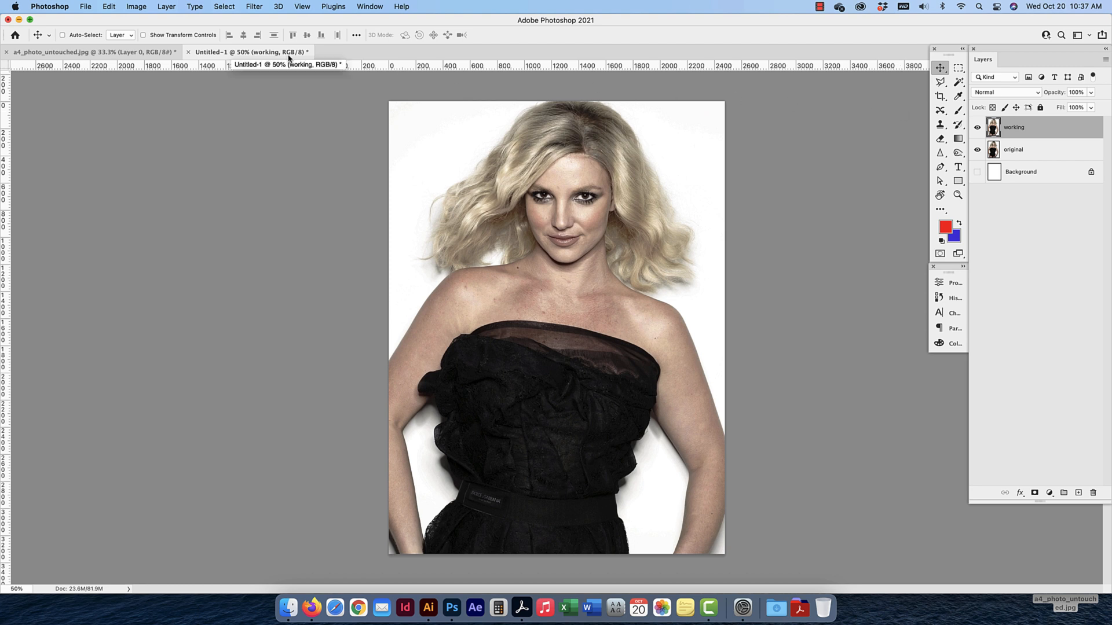
Look over the color modes, filters, view options and adjustment layer types available for the RGB document without changing anything
{"action": "left_click", "coordinate": [134, 8]}
{"action": "mouse_move", "coordinate": [142, 21]}
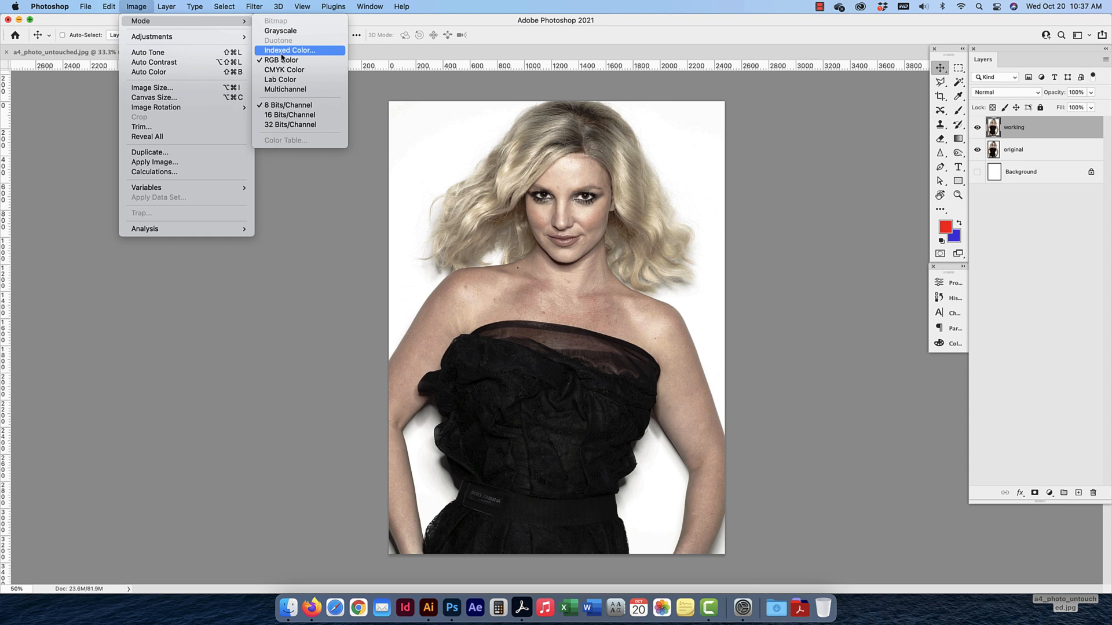
{"action": "key", "text": "Down"}
{"action": "key", "text": "Down"}
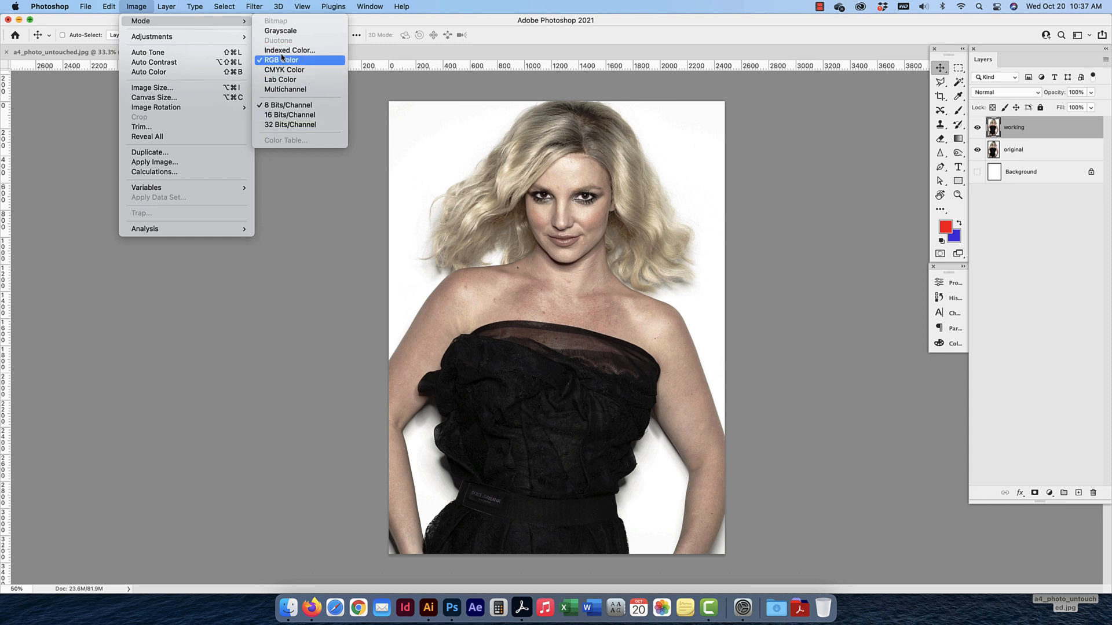
{"action": "left_click", "coordinate": [389, 119]}
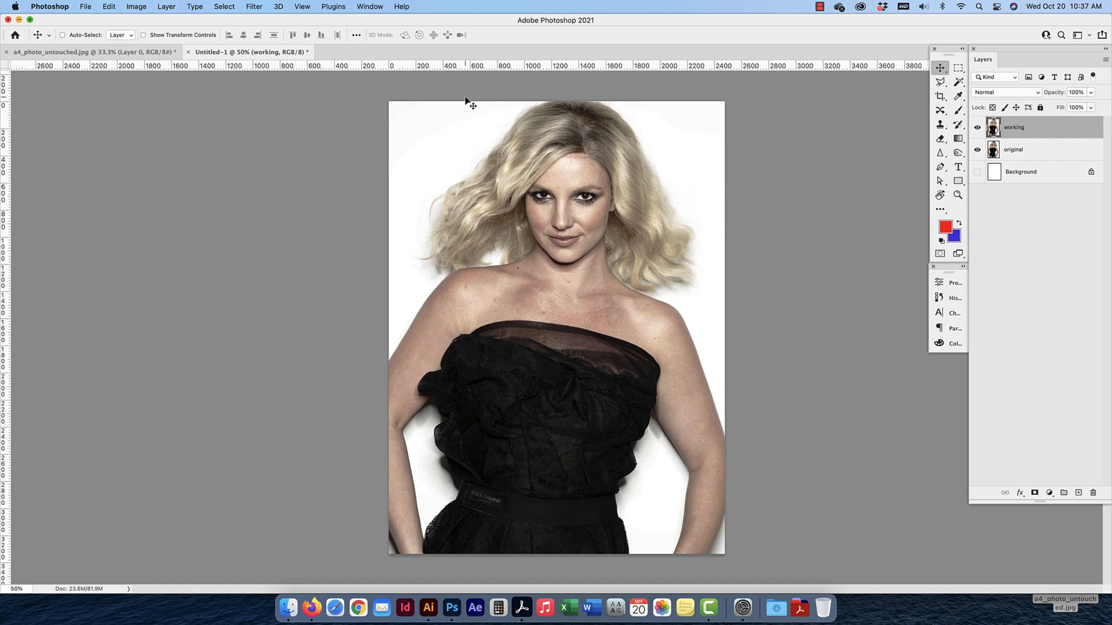
{"action": "left_click", "coordinate": [253, 7]}
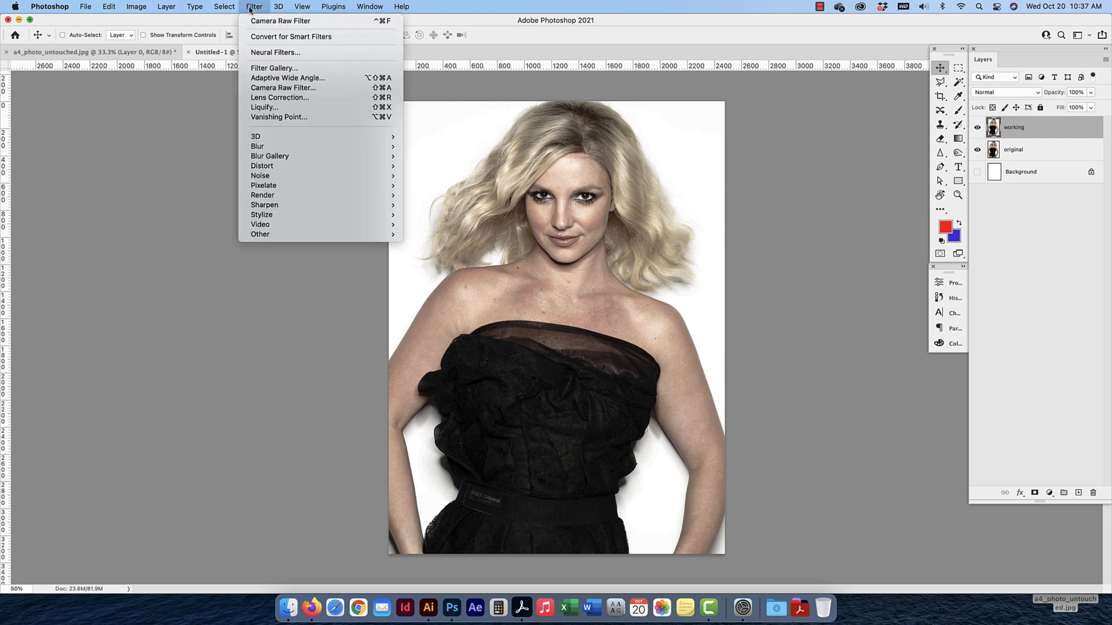
{"action": "mouse_move", "coordinate": [302, 7]}
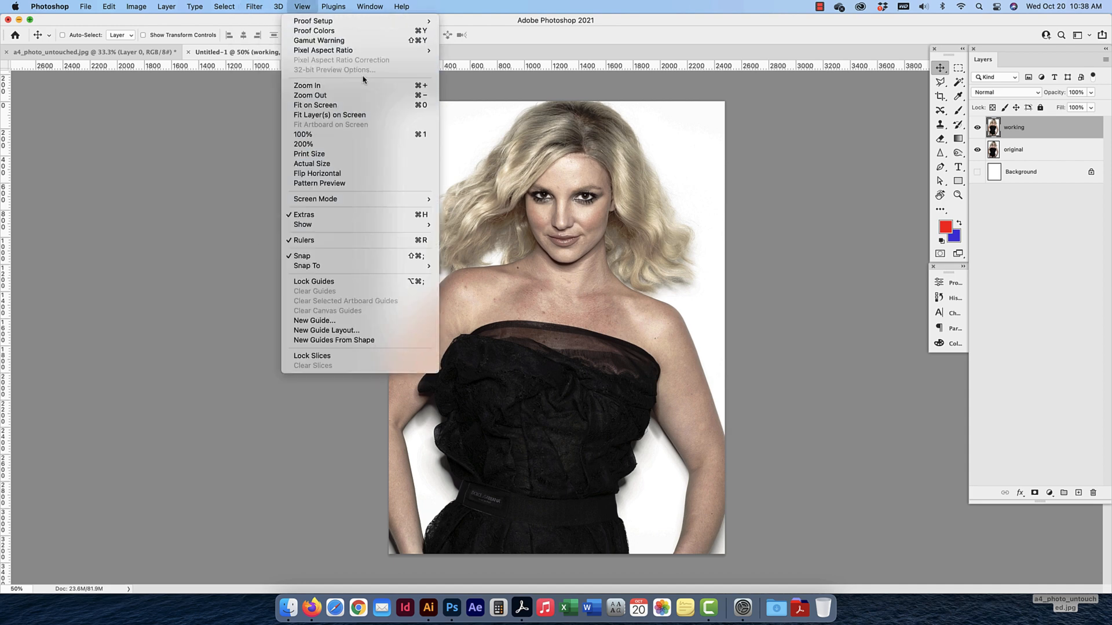
{"action": "left_click", "coordinate": [1049, 493]}
{"action": "left_click", "coordinate": [1049, 493]}
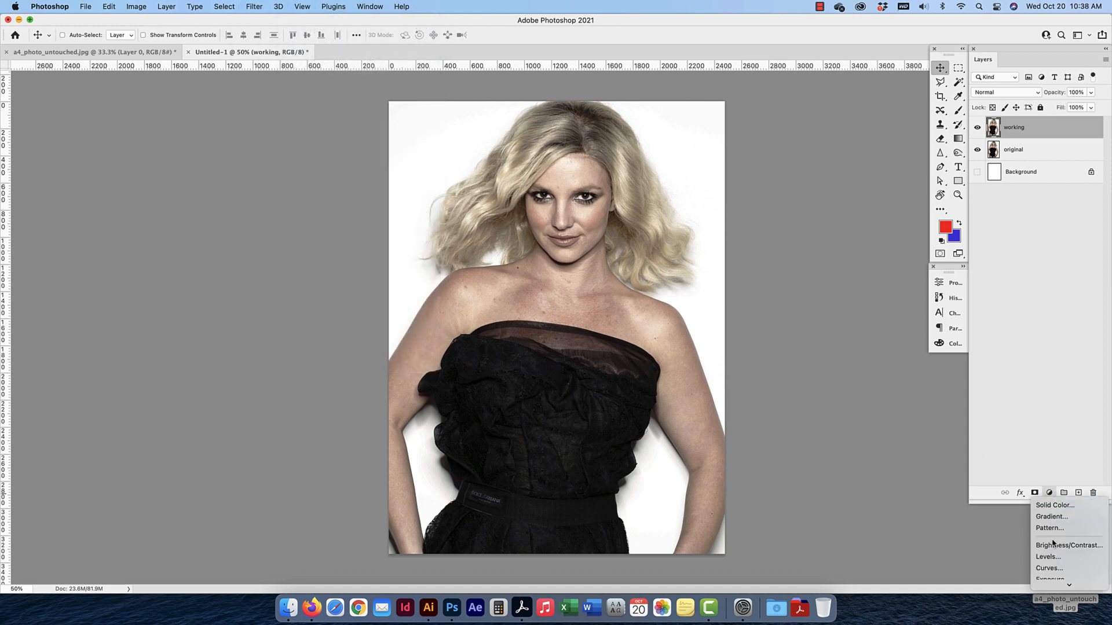
{"action": "left_click", "coordinate": [779, 236]}
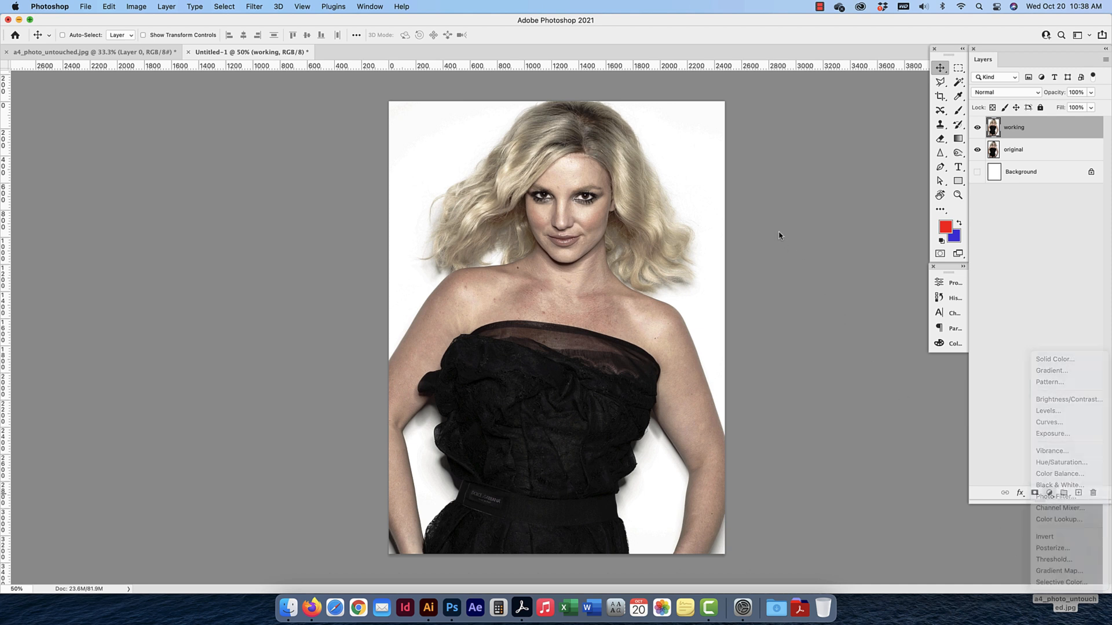
Convert the document to CMYK Color without merging the layers
{"action": "left_click", "coordinate": [135, 7]}
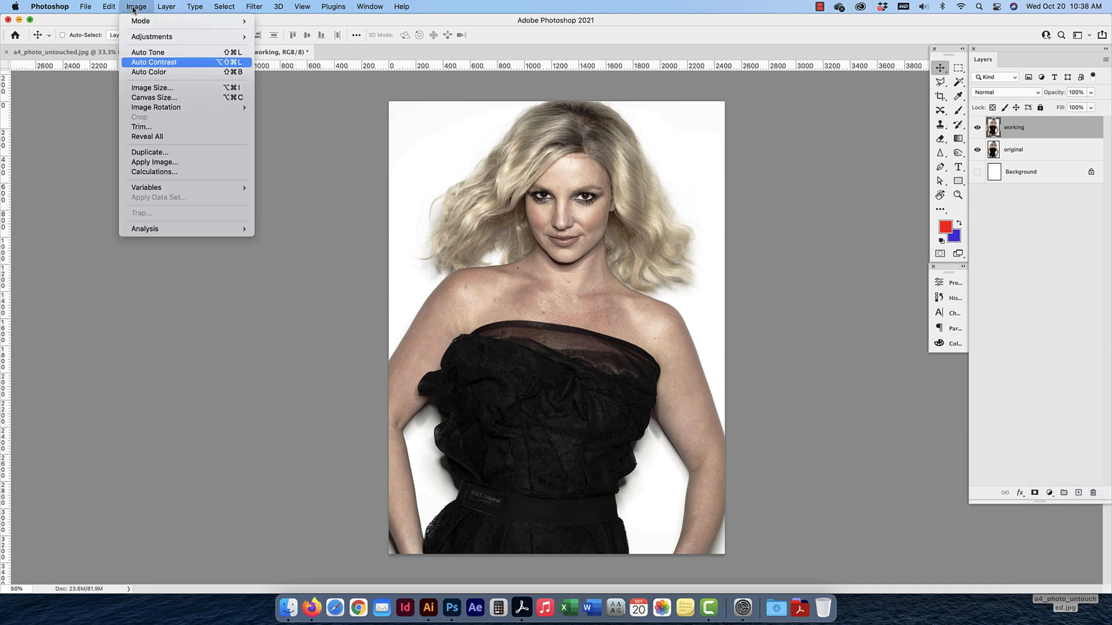
{"action": "left_click", "coordinate": [279, 72]}
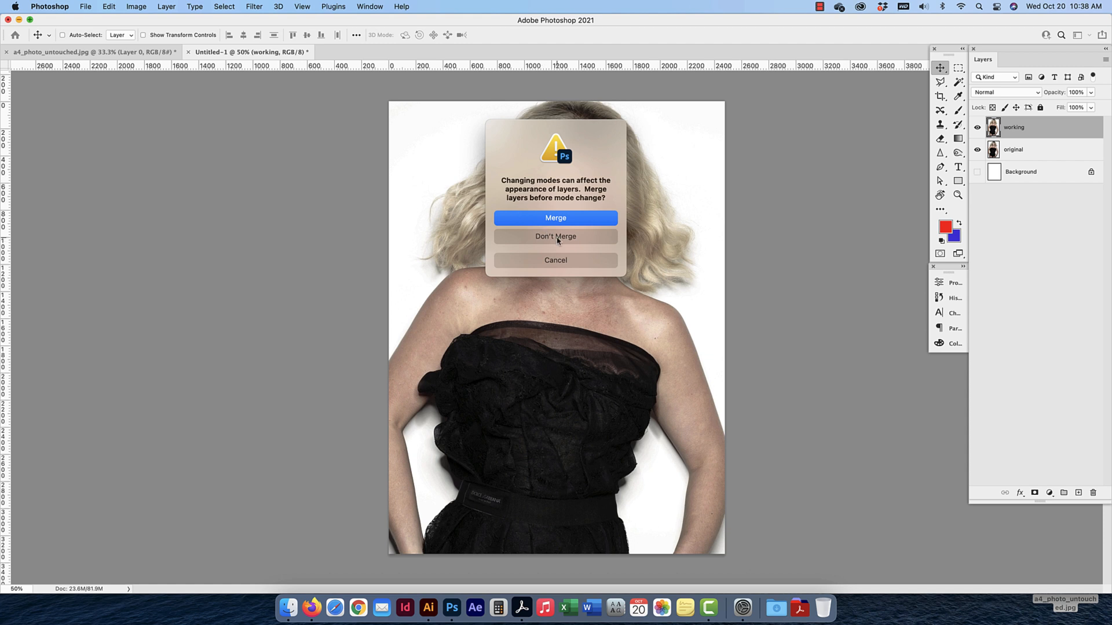
{"action": "left_click", "coordinate": [557, 237]}
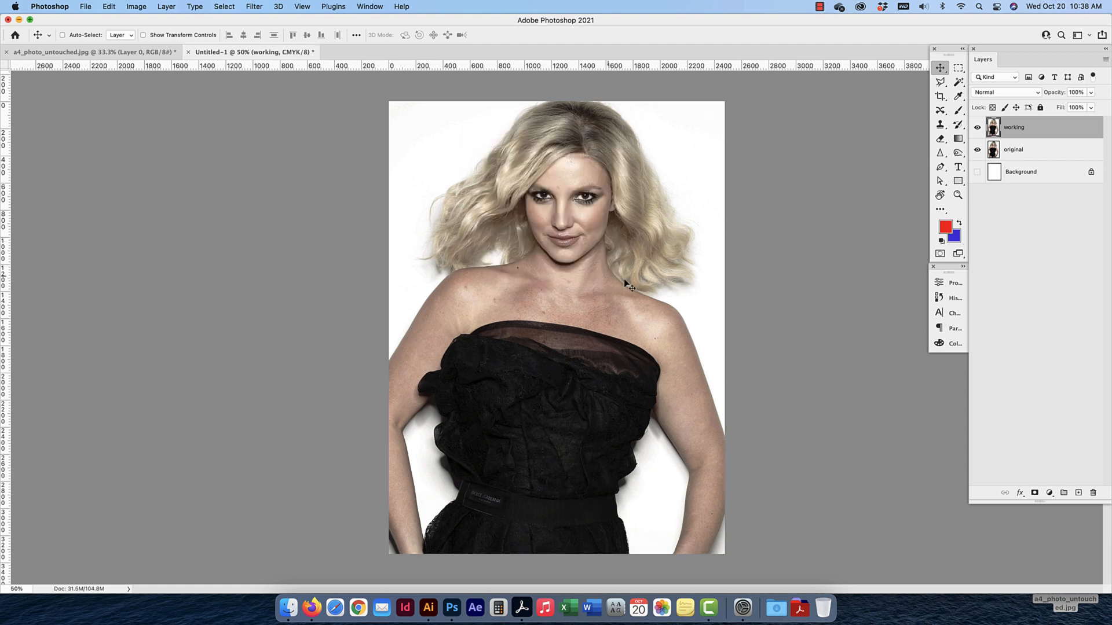
Check which filters and adjustment layer types are available in CMYK mode, closing the lists without choosing any
{"action": "left_click", "coordinate": [255, 7]}
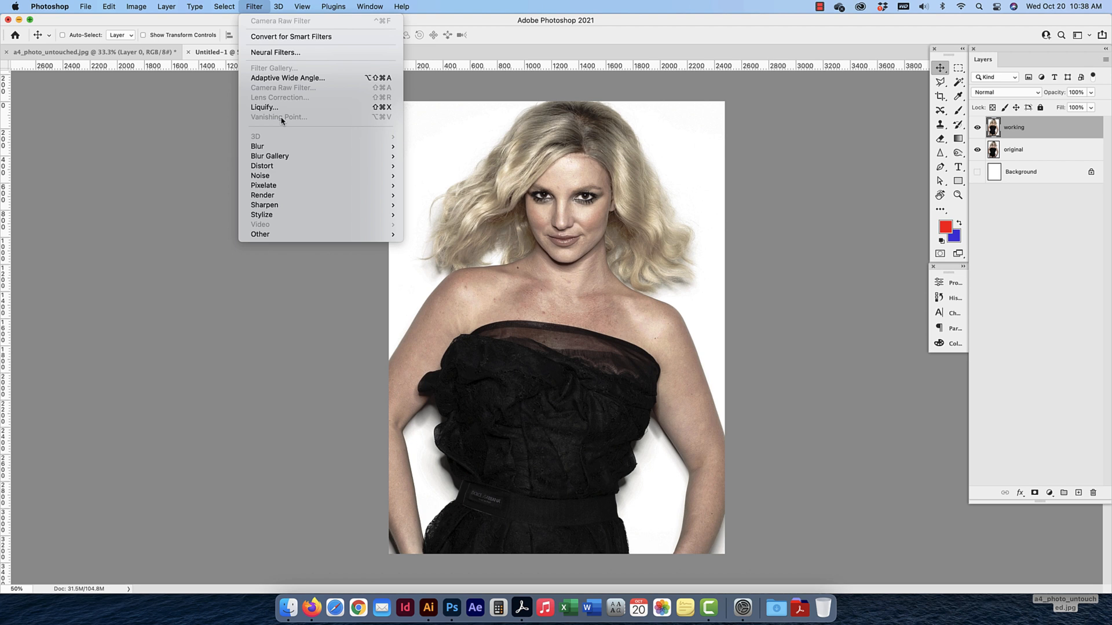
{"action": "left_click", "coordinate": [792, 306]}
{"action": "left_click", "coordinate": [1049, 493]}
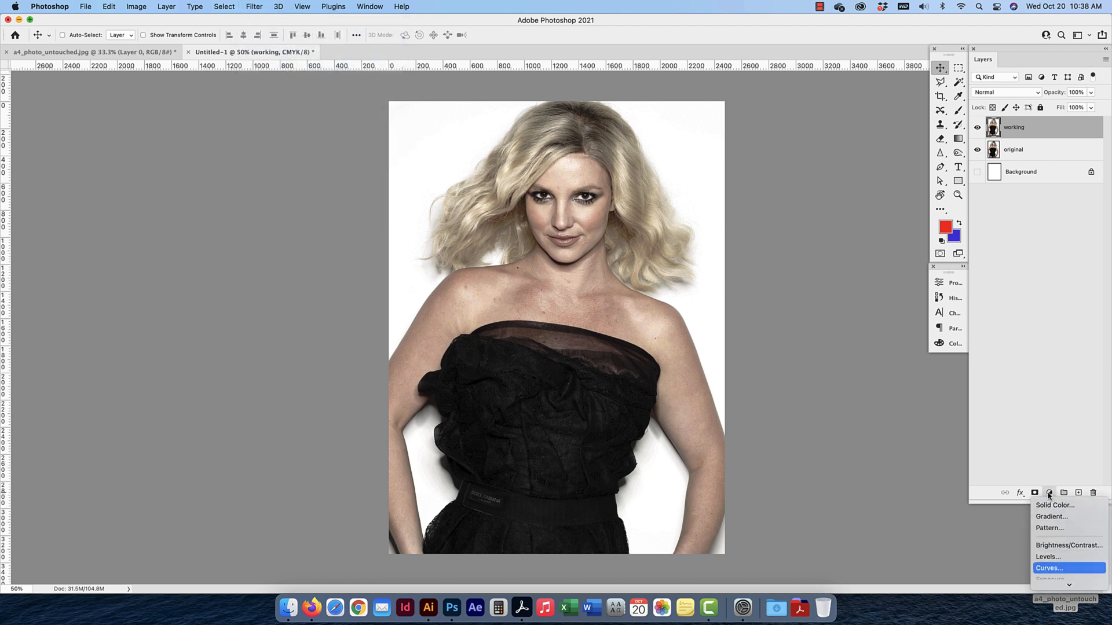
{"action": "scroll", "coordinate": [1049, 496], "scroll_direction": "down", "scroll_amount": 3}
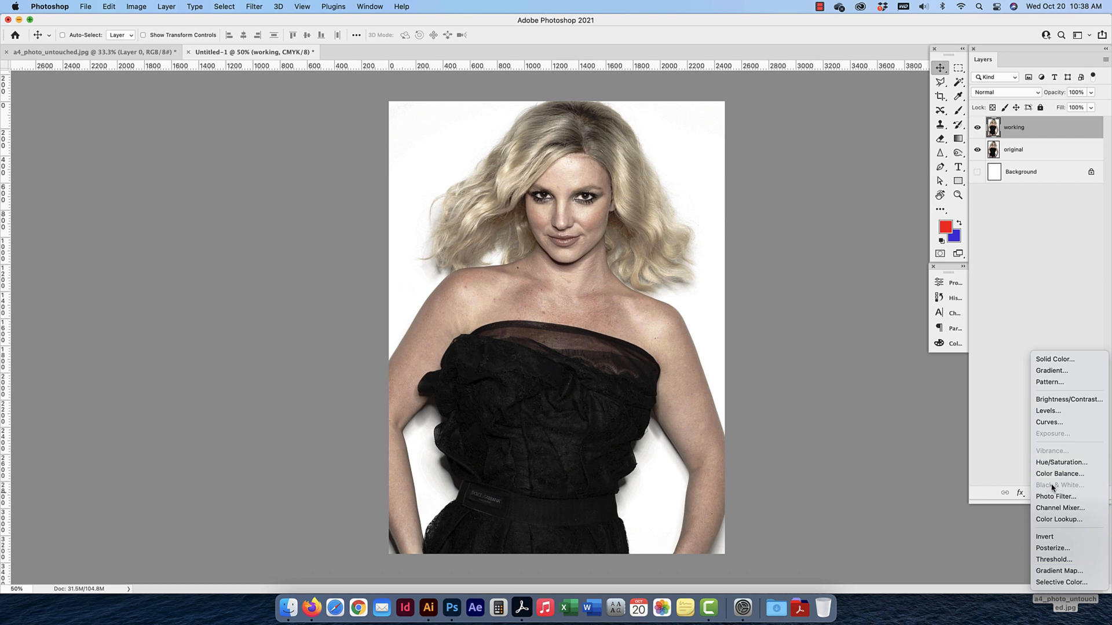
{"action": "left_click", "coordinate": [946, 70]}
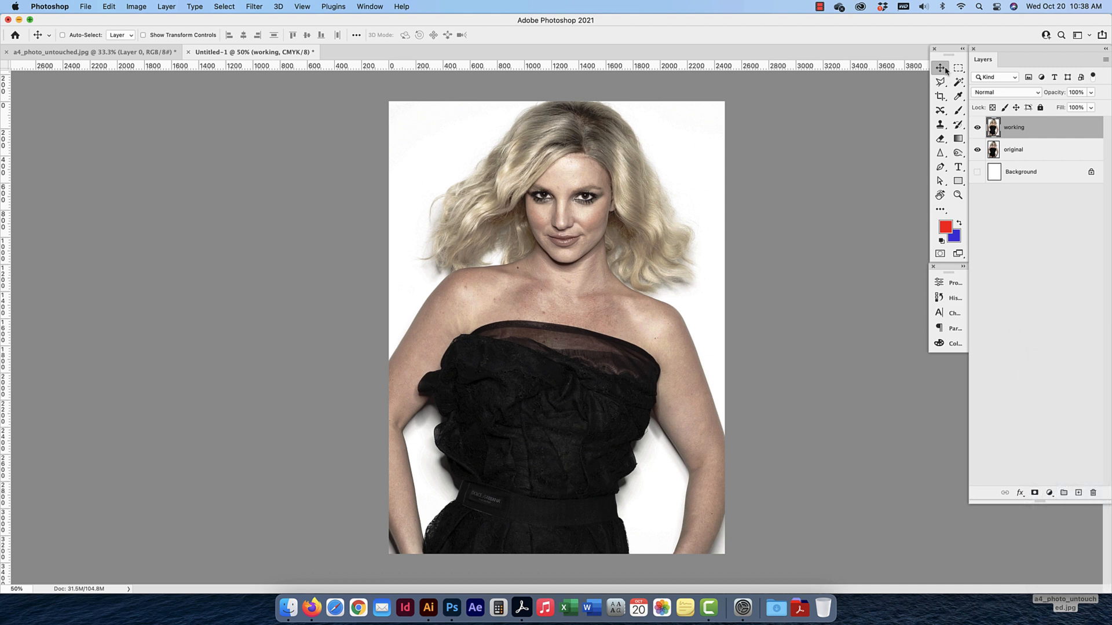
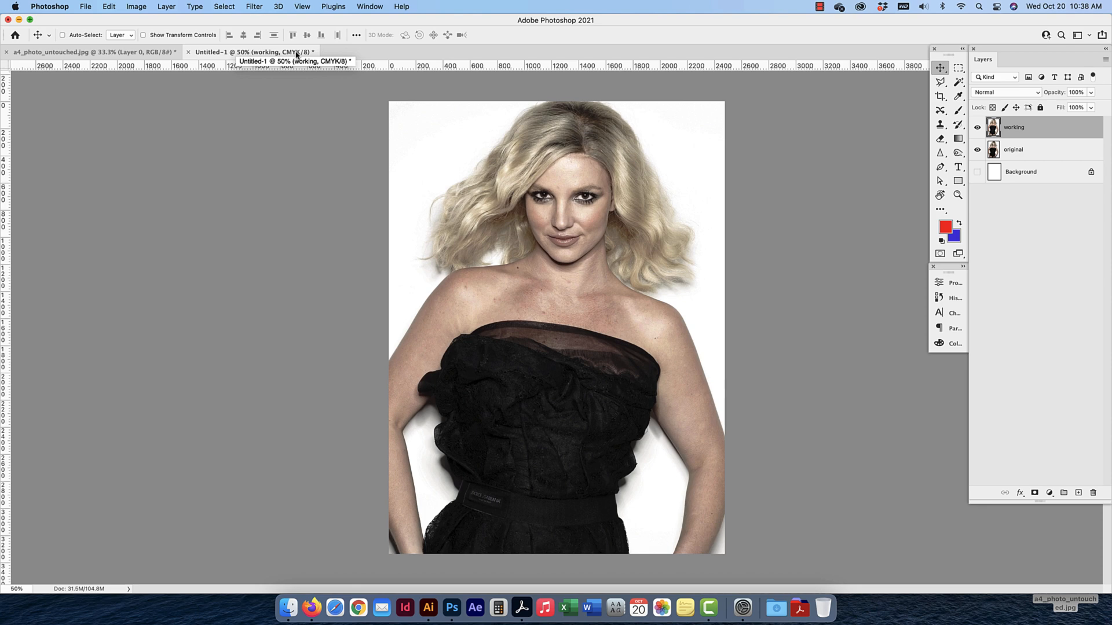
Undo the CMYK conversion by returning to the Camera Raw Filter history state, and check the document's color mode
{"action": "left_click", "coordinate": [110, 7]}
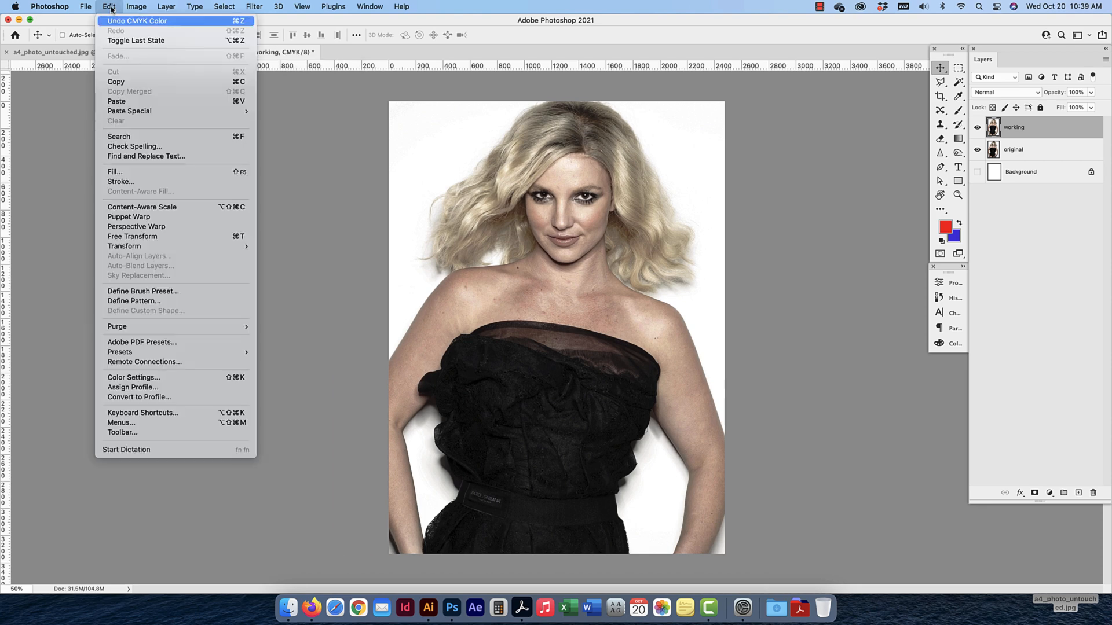
{"action": "left_click", "coordinate": [822, 300]}
{"action": "left_click", "coordinate": [948, 297]}
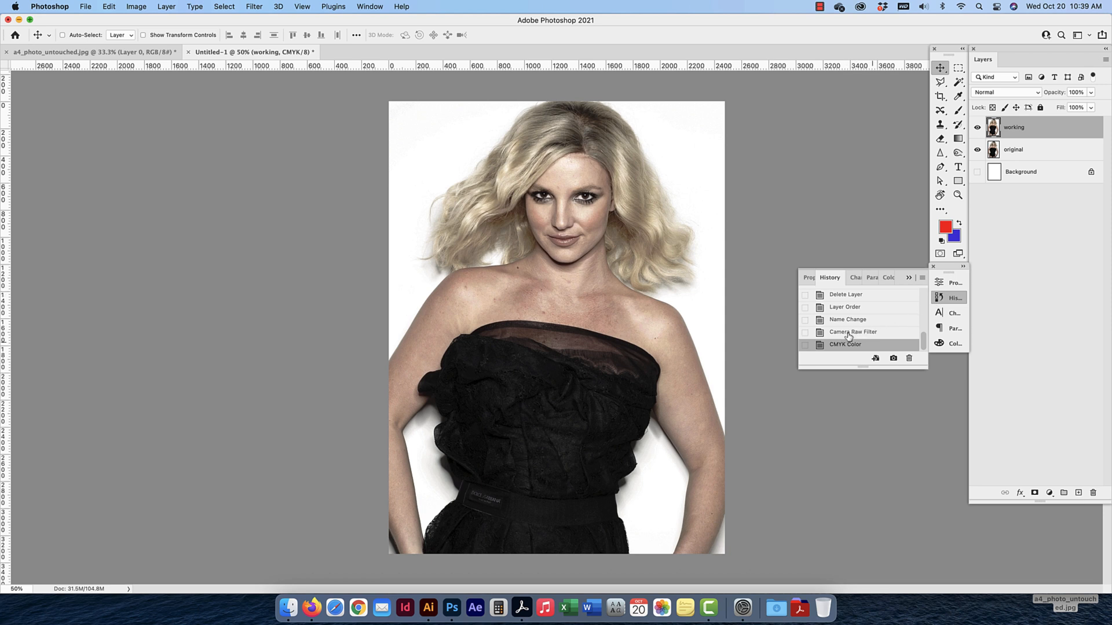
{"action": "left_click", "coordinate": [136, 7]}
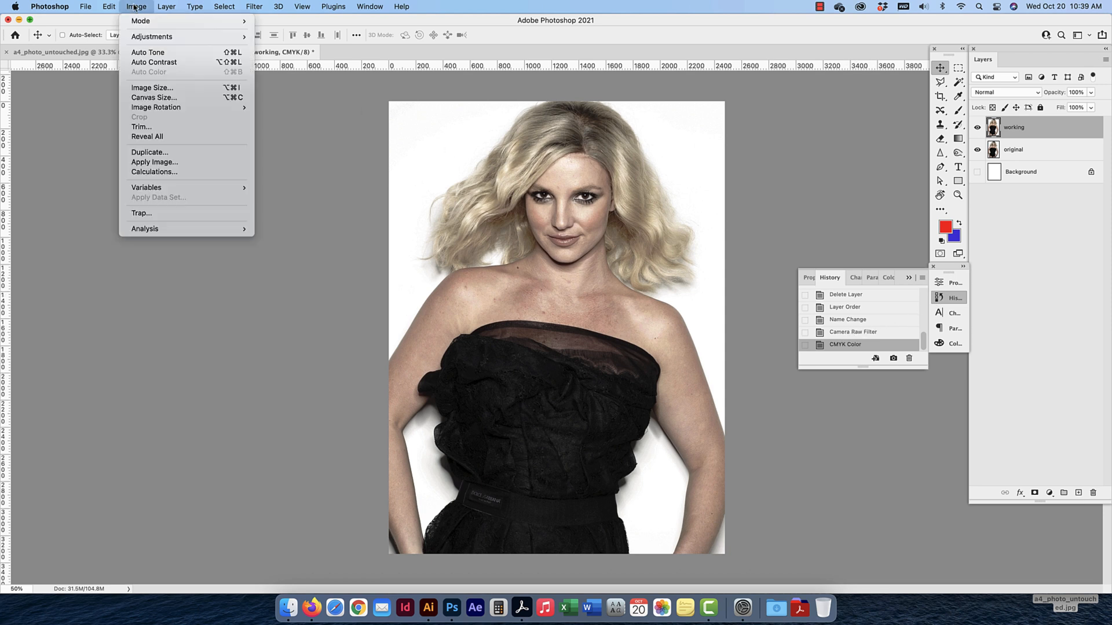
{"action": "mouse_move", "coordinate": [195, 25]}
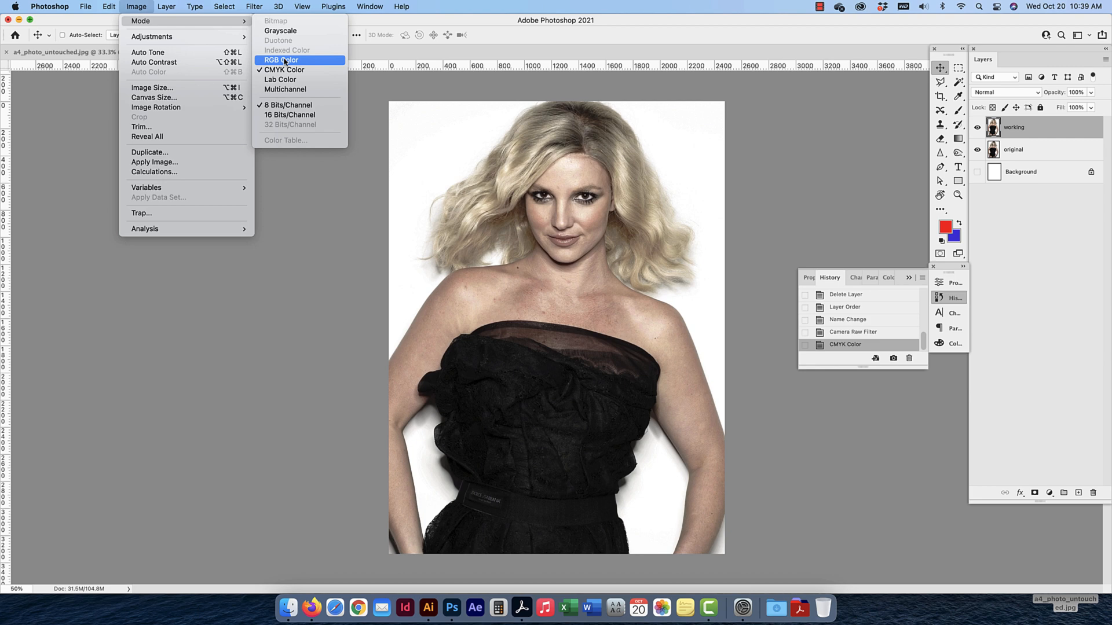
{"action": "left_click", "coordinate": [847, 345]}
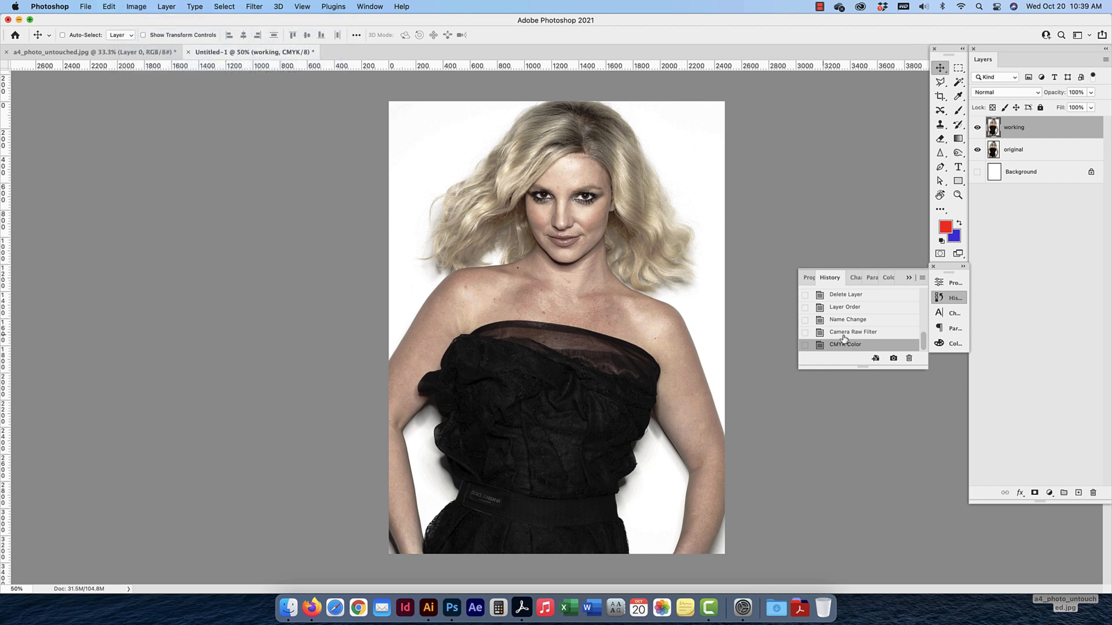
{"action": "left_click", "coordinate": [843, 334]}
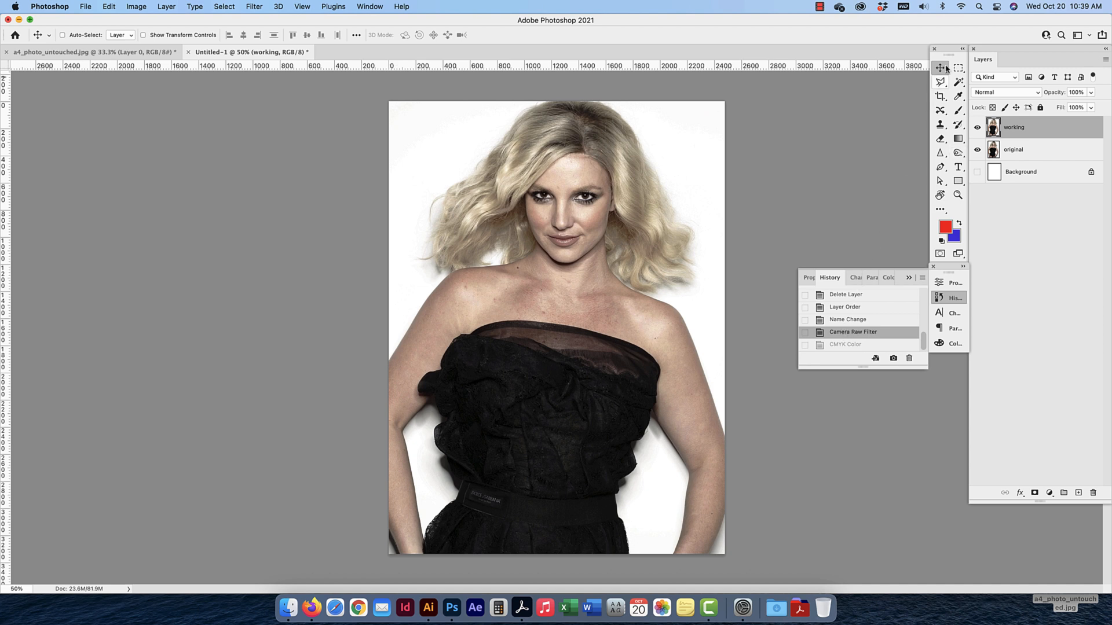
{"action": "left_click", "coordinate": [829, 278]}
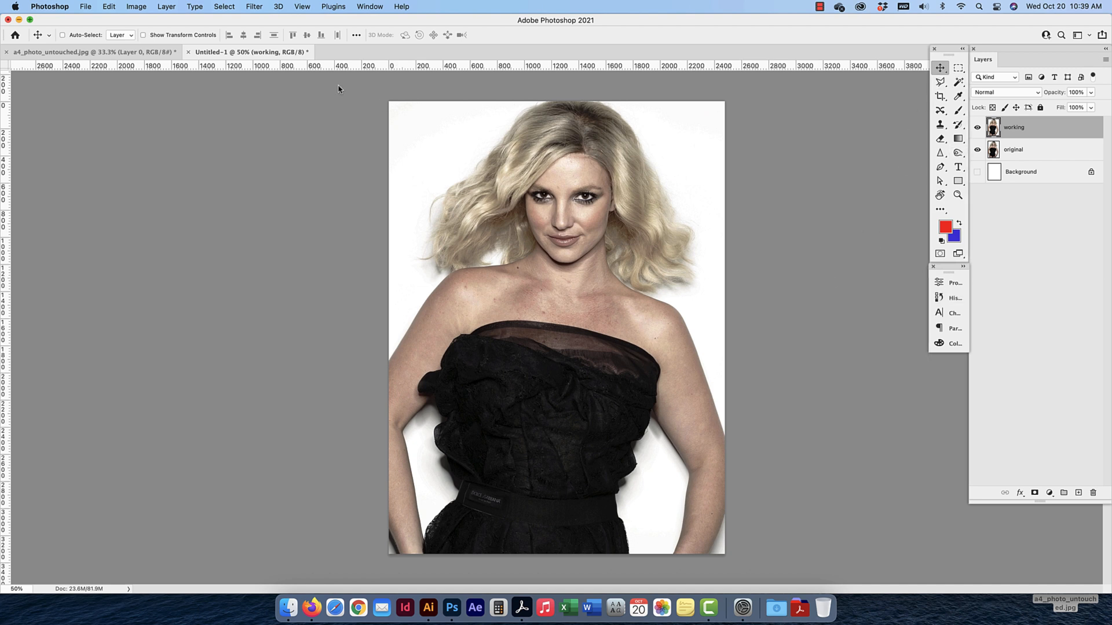
{"action": "left_click", "coordinate": [136, 6]}
{"action": "mouse_move", "coordinate": [150, 20]}
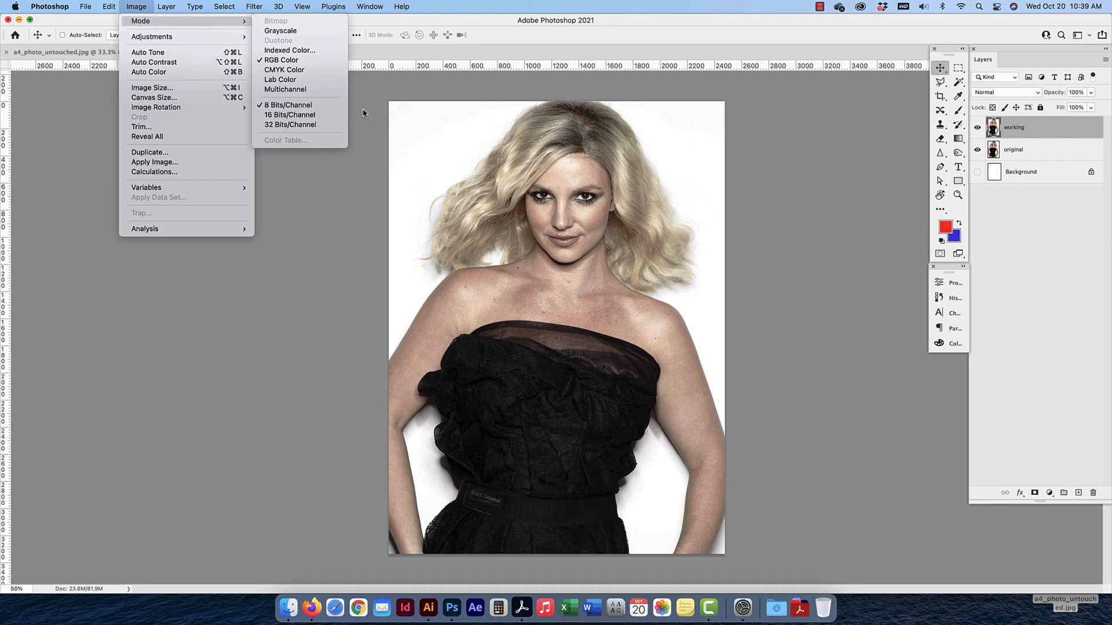
{"action": "left_click", "coordinate": [580, 203]}
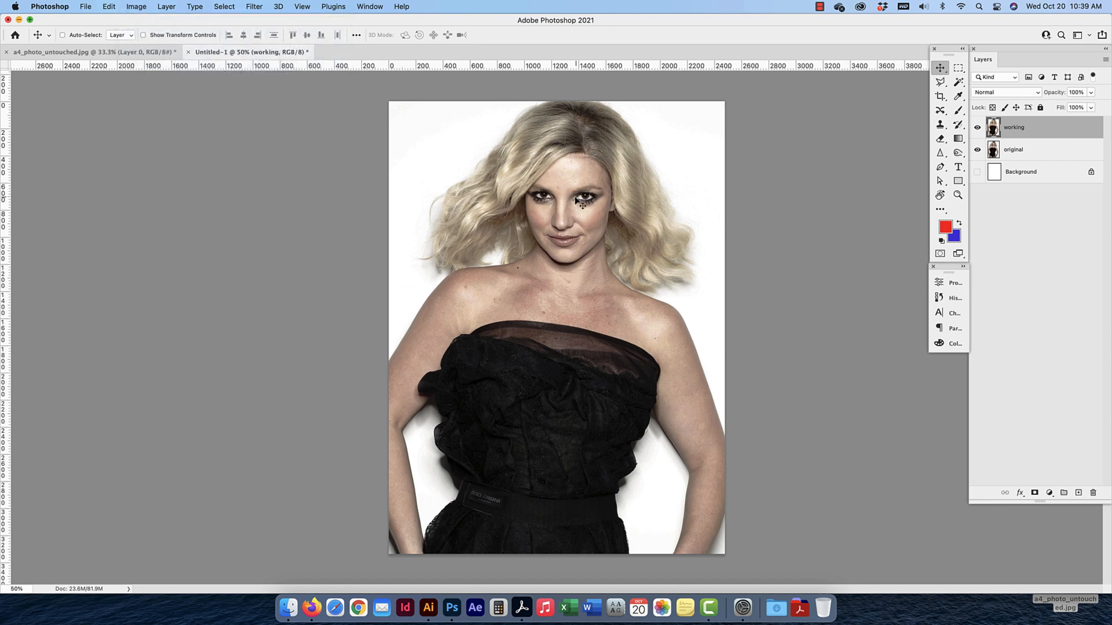
Rename the working layer as "camera raw"
{"action": "double_click", "coordinate": [1014, 127]}
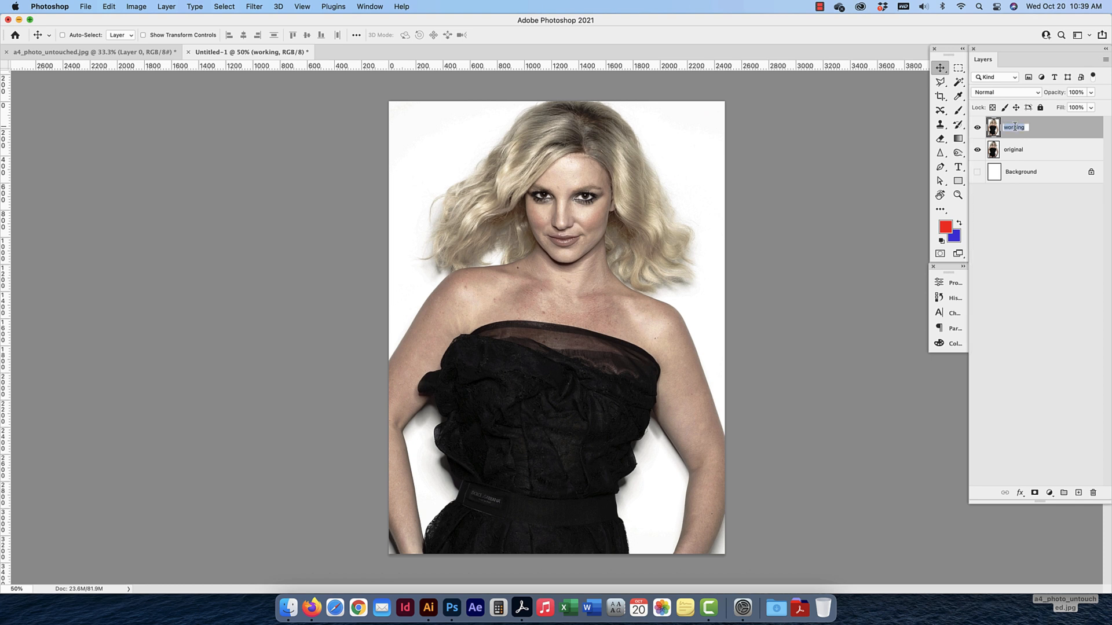
{"action": "type", "text": "camer raw"}
{"action": "key", "text": "Return"}
{"action": "double_click", "coordinate": [1011, 128]}
{"action": "left_click", "coordinate": [1020, 127]}
{"action": "type", "text": "a"}
{"action": "key", "text": "Return"}
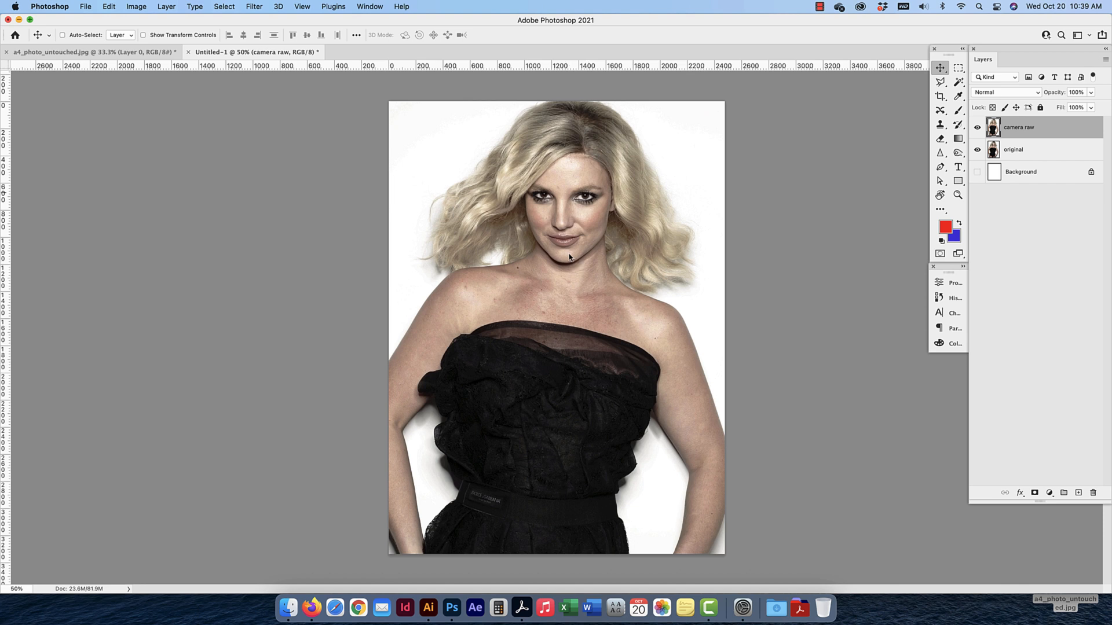
Duplicate the camera raw layer and name the copy "liquify"
{"action": "key", "text": "super+j"}
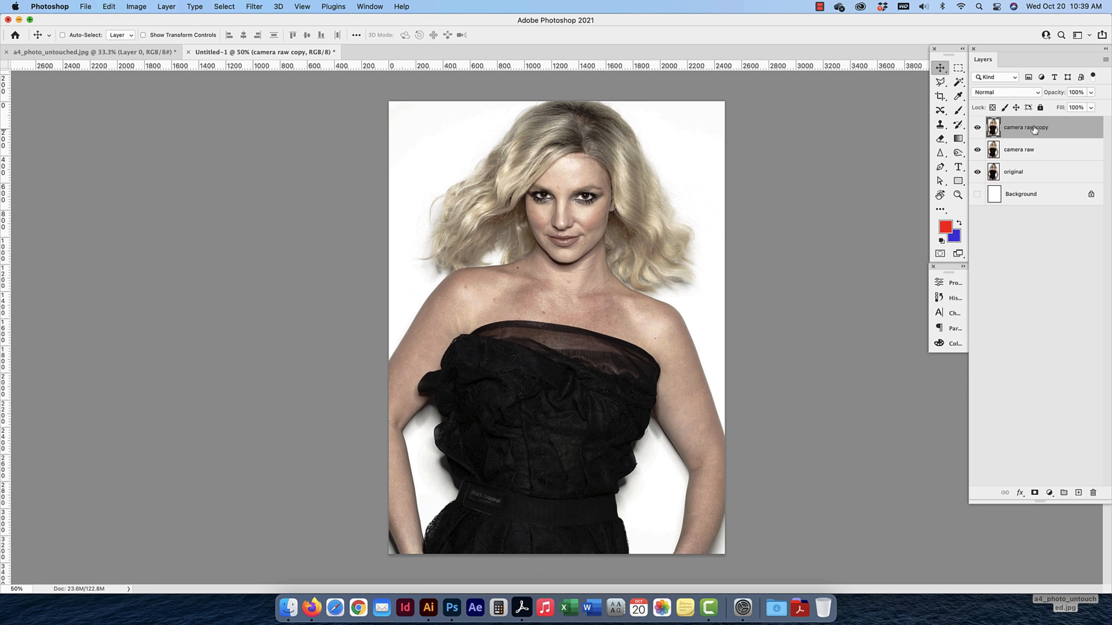
{"action": "double_click", "coordinate": [1029, 127]}
{"action": "type", "text": "liquify"}
{"action": "key", "text": "Return"}
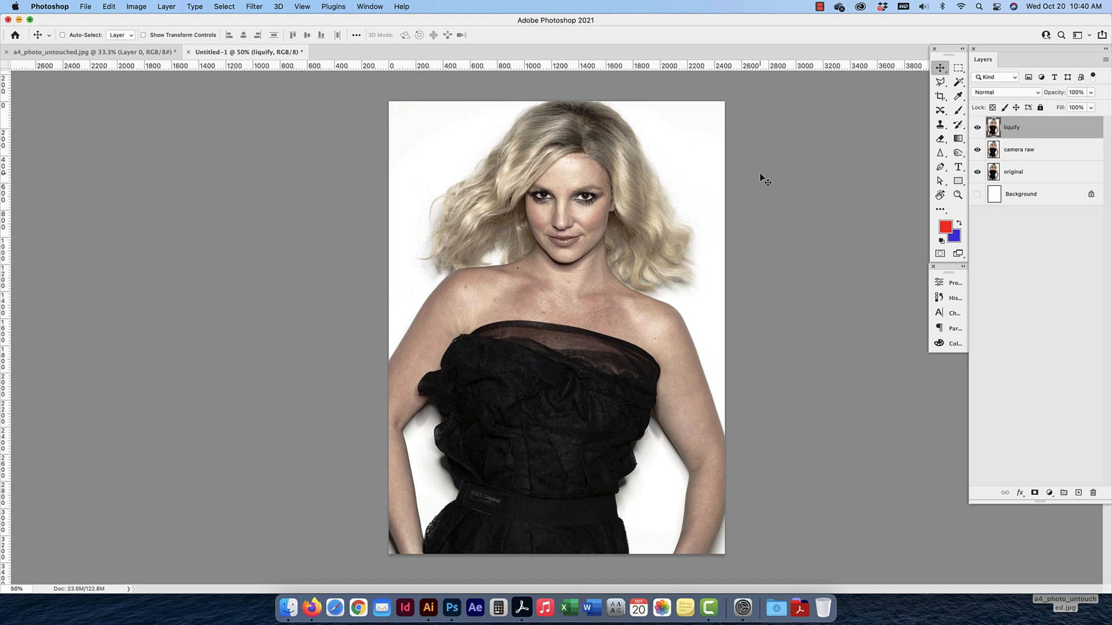
Hide the camera raw and original layers and open the Liquify filter on the liquify layer
{"action": "left_click", "coordinate": [978, 150]}
{"action": "left_click", "coordinate": [978, 172]}
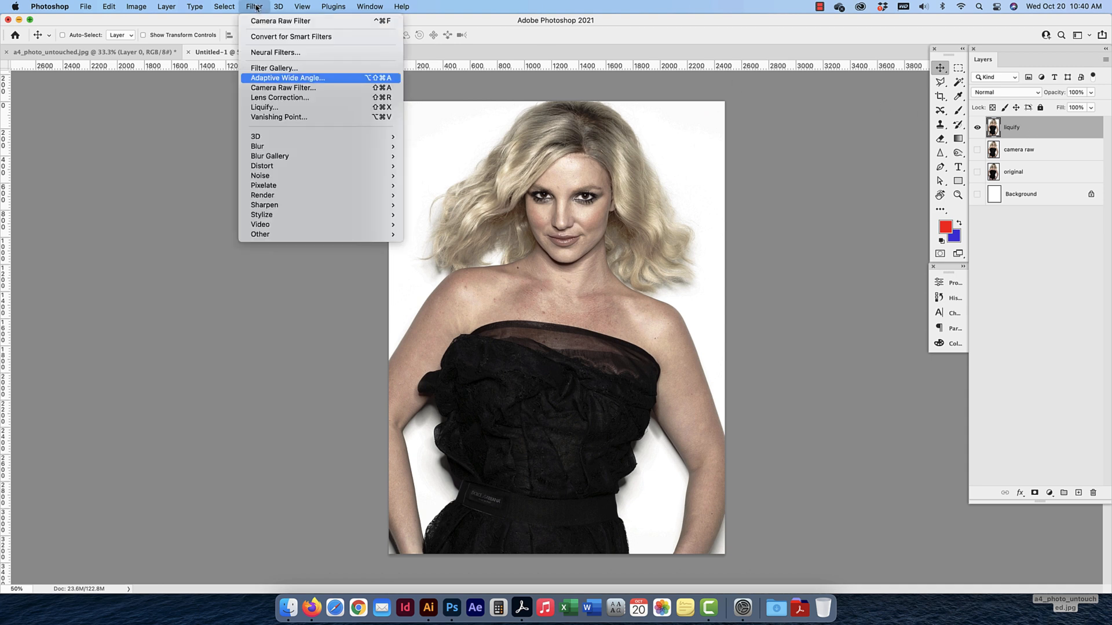
{"action": "left_click", "coordinate": [270, 108]}
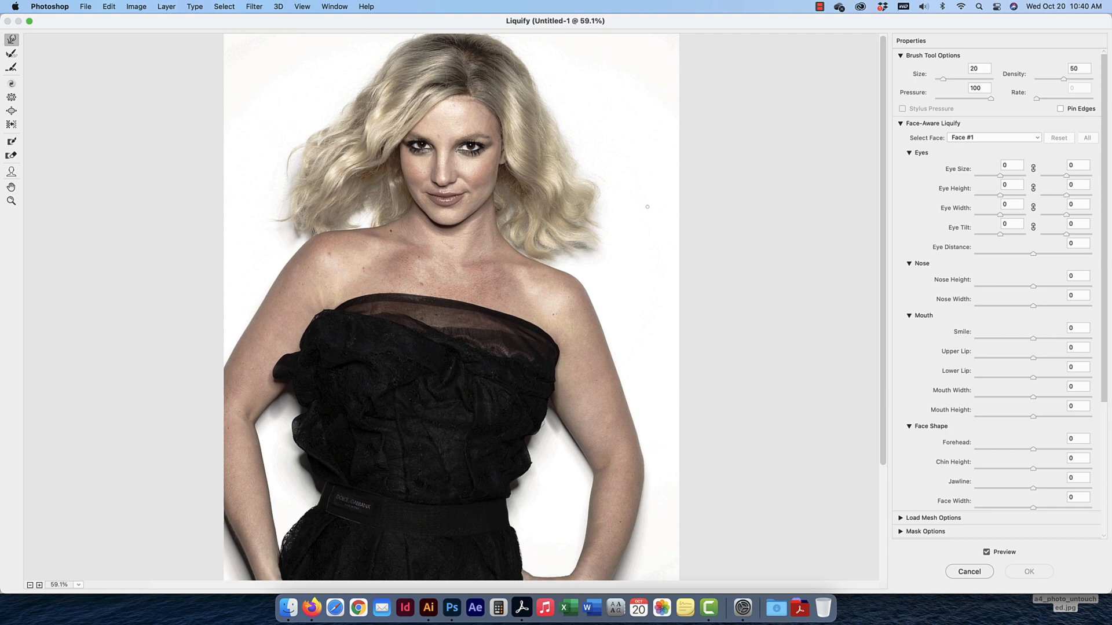
Collapse all the Liquify property groups, including the face-aware subgroups, brush tool, view and brush reconstruct options
{"action": "left_click", "coordinate": [908, 154]}
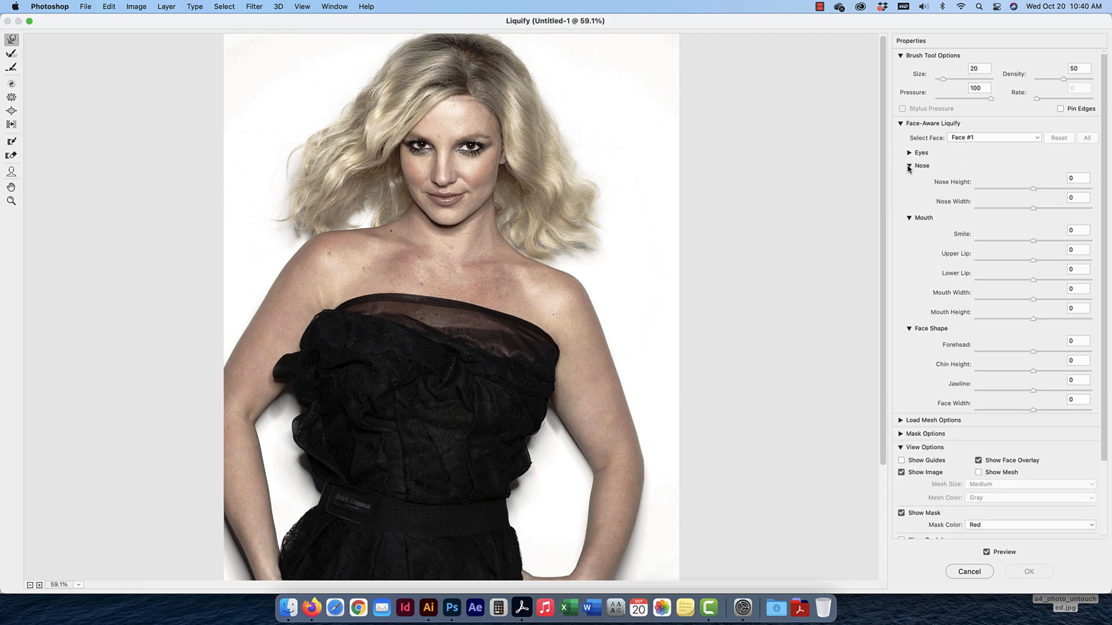
{"action": "left_click", "coordinate": [909, 167]}
{"action": "left_click", "coordinate": [908, 179]}
{"action": "left_click", "coordinate": [909, 192]}
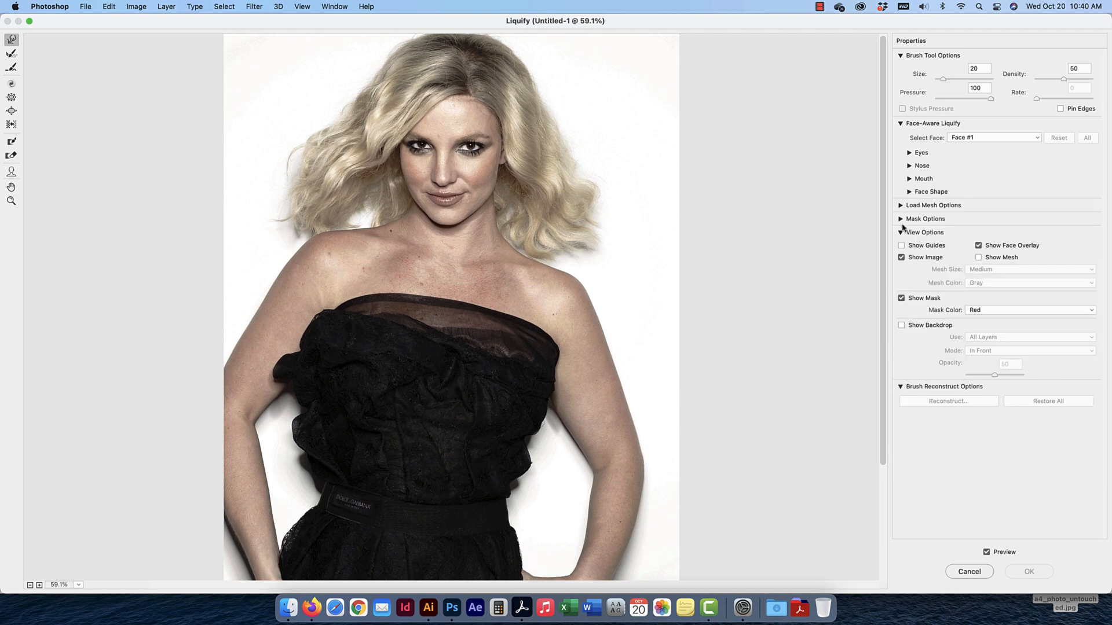
{"action": "left_click", "coordinate": [900, 233]}
{"action": "left_click", "coordinate": [901, 55]}
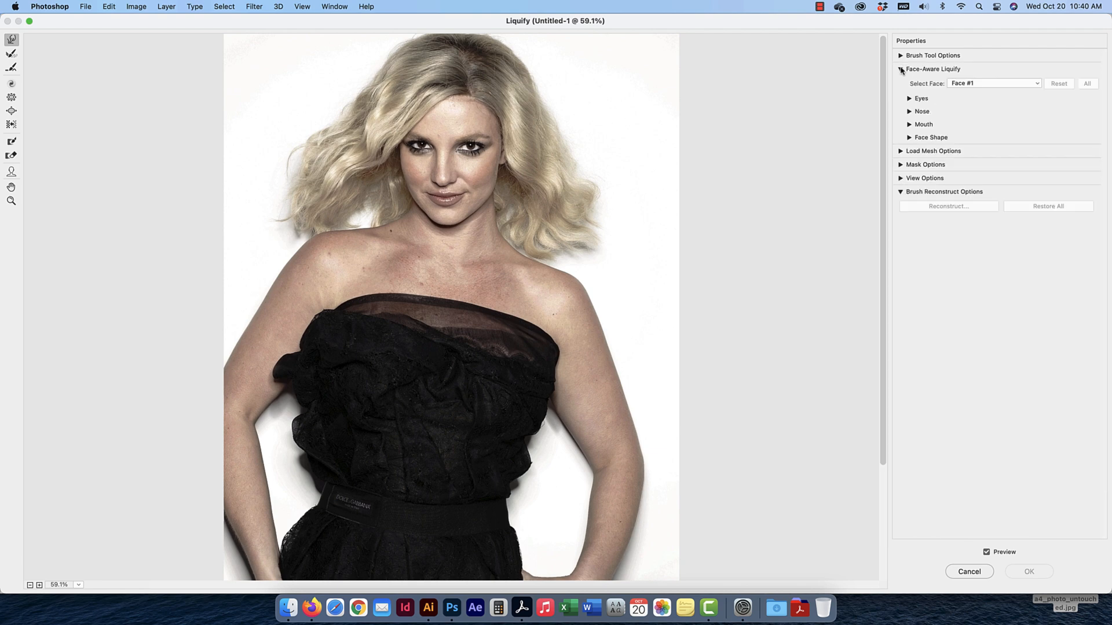
{"action": "left_click", "coordinate": [900, 69]}
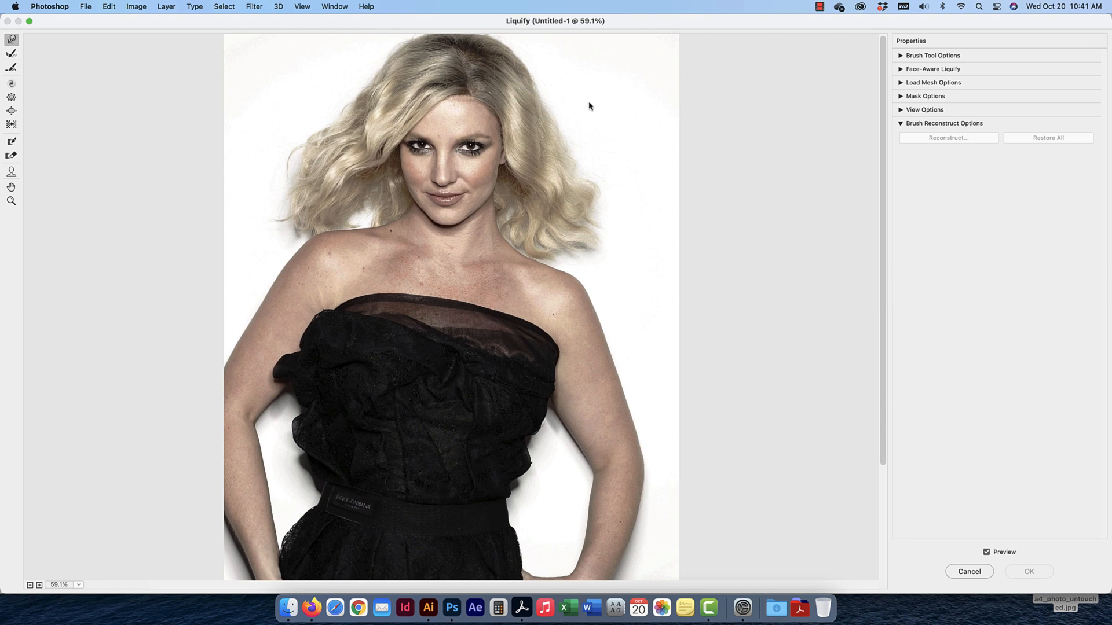
{"action": "key", "text": "z"}
{"action": "left_click", "coordinate": [899, 123]}
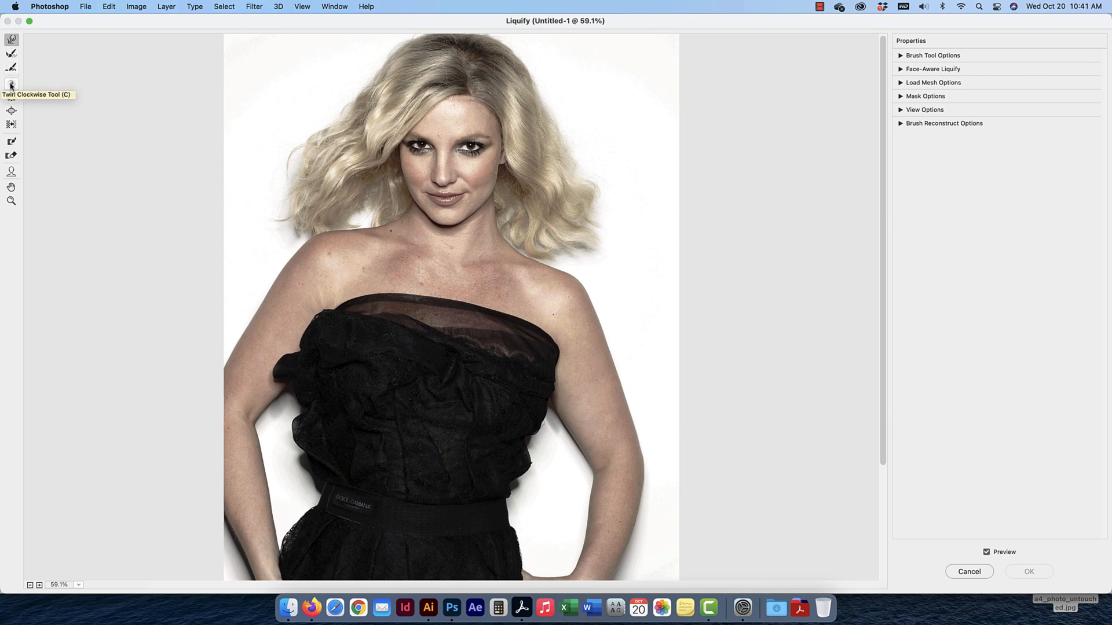
Paint a freeze mask over the subject's hair with the Freeze Mask tool, covering the crown and both sides
{"action": "left_click", "coordinate": [13, 141]}
{"action": "mouse_move", "coordinate": [311, 204]}
{"action": "left_mouse_down"}
{"action": "mouse_move", "coordinate": [420, 91]}
{"action": "mouse_move", "coordinate": [462, 75]}
{"action": "mouse_move", "coordinate": [519, 113]}
{"action": "mouse_move", "coordinate": [510, 214]}
{"action": "mouse_move", "coordinate": [520, 239]}
{"action": "mouse_move", "coordinate": [542, 244]}
{"action": "mouse_move", "coordinate": [526, 214]}
{"action": "mouse_move", "coordinate": [568, 236]}
{"action": "mouse_move", "coordinate": [533, 207]}
{"action": "mouse_move", "coordinate": [594, 232]}
{"action": "mouse_move", "coordinate": [526, 180]}
{"action": "mouse_move", "coordinate": [568, 188]}
{"action": "mouse_move", "coordinate": [584, 207]}
{"action": "mouse_move", "coordinate": [539, 169]}
{"action": "mouse_move", "coordinate": [539, 145]}
{"action": "mouse_move", "coordinate": [588, 191]}
{"action": "mouse_move", "coordinate": [503, 58]}
{"action": "mouse_move", "coordinate": [468, 43]}
{"action": "mouse_move", "coordinate": [390, 58]}
{"action": "mouse_move", "coordinate": [307, 168]}
{"action": "mouse_move", "coordinate": [295, 209]}
{"action": "mouse_move", "coordinate": [317, 196]}
{"action": "mouse_move", "coordinate": [416, 63]}
{"action": "mouse_move", "coordinate": [492, 71]}
{"action": "mouse_move", "coordinate": [446, 50]}
{"action": "mouse_move", "coordinate": [336, 161]}
{"action": "left_mouse_up"}
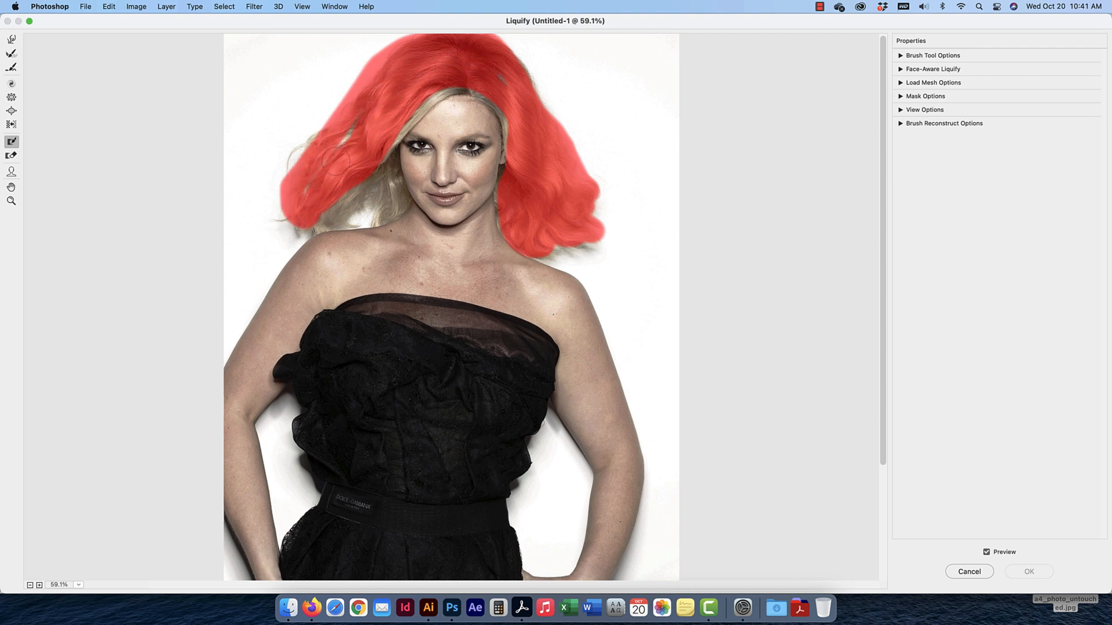
{"action": "mouse_move", "coordinate": [297, 214]}
{"action": "left_mouse_down"}
{"action": "mouse_move", "coordinate": [381, 211]}
{"action": "mouse_move", "coordinate": [393, 200]}
{"action": "mouse_move", "coordinate": [389, 116]}
{"action": "mouse_move", "coordinate": [385, 132]}
{"action": "mouse_move", "coordinate": [454, 77]}
{"action": "mouse_move", "coordinate": [499, 91]}
{"action": "left_mouse_up"}
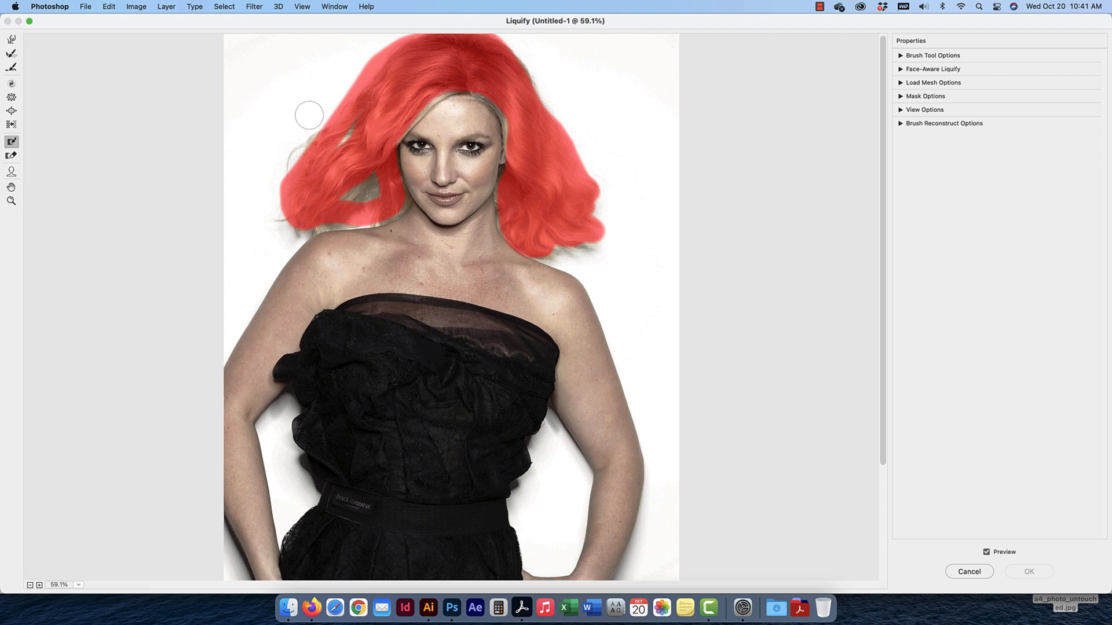
{"action": "mouse_move", "coordinate": [341, 130]}
{"action": "left_mouse_down"}
{"action": "mouse_move", "coordinate": [282, 170]}
{"action": "mouse_move", "coordinate": [290, 223]}
{"action": "mouse_move", "coordinate": [371, 185]}
{"action": "mouse_move", "coordinate": [345, 193]}
{"action": "left_mouse_up"}
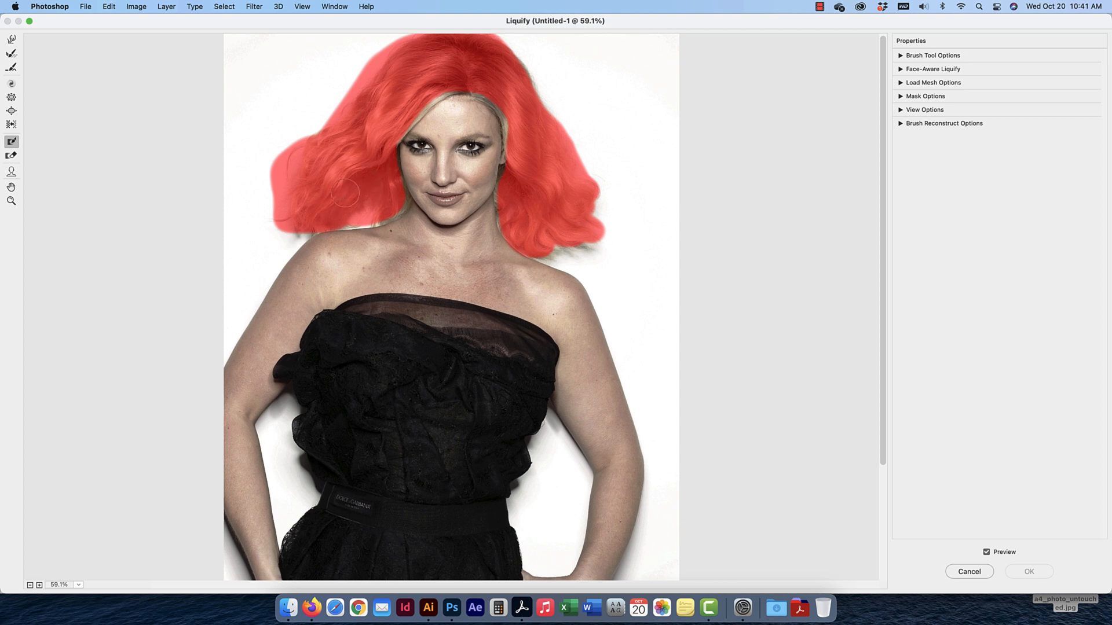
Show the brush tool options, set the freeze brush size to 400, and extend the mask over the background along the hair's right edge
{"action": "left_click", "coordinate": [901, 56]}
{"action": "left_click_drag", "start_coordinate": [951, 82], "coordinate": [953, 82]}
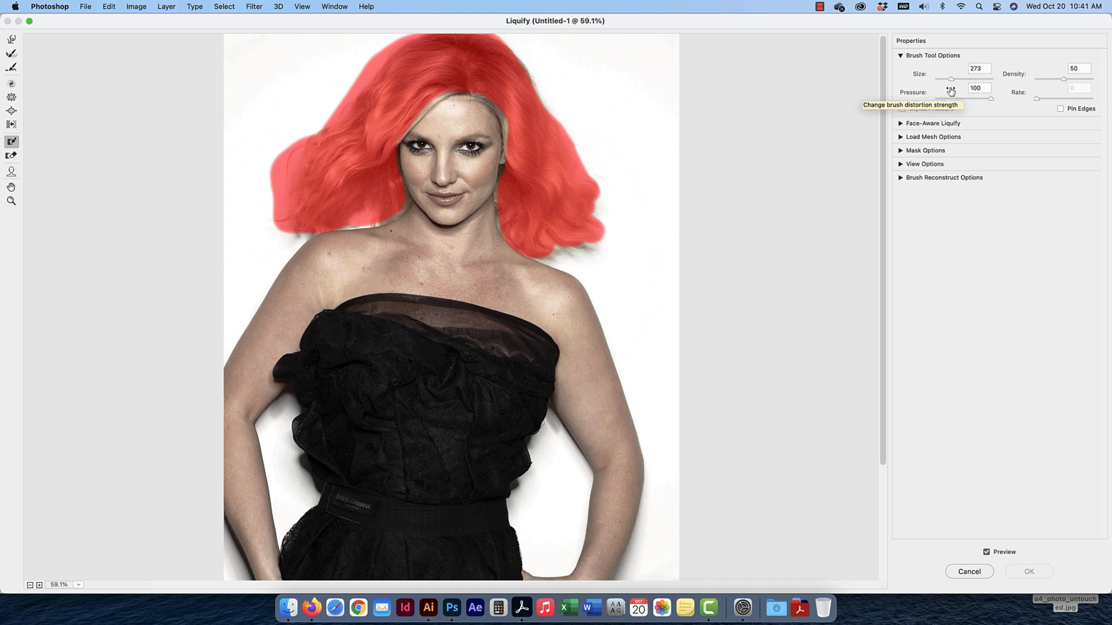
{"action": "key", "text": "bracketright"}
{"action": "key", "text": "bracketright"}
{"action": "key", "text": "bracketright"}
{"action": "key", "text": "bracketright"}
{"action": "key", "text": "bracketright"}
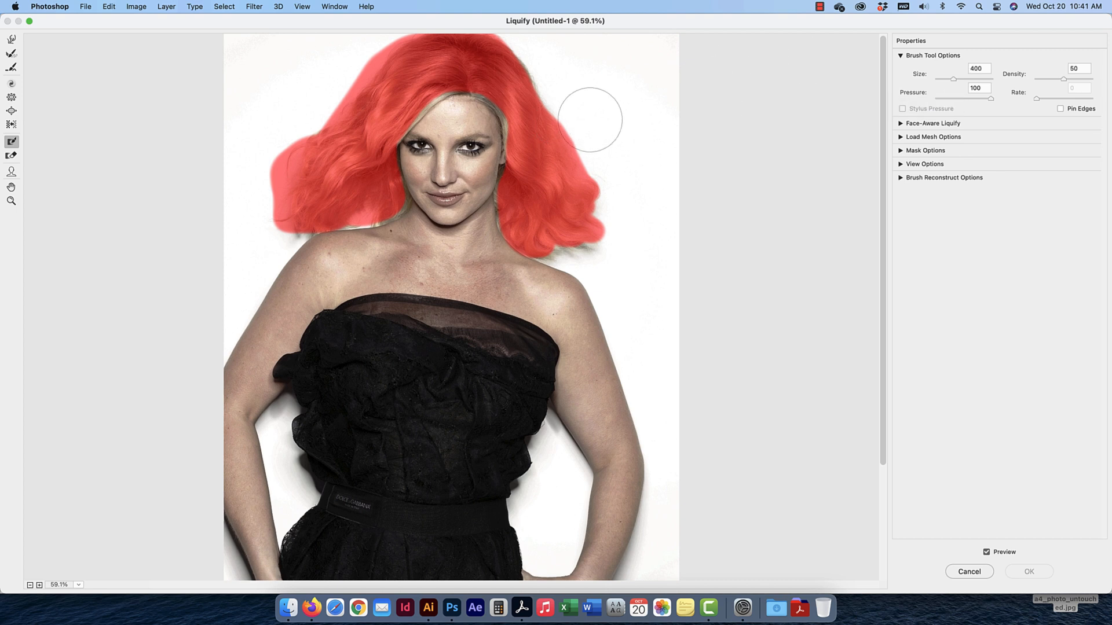
{"action": "key", "text": "bracketleft"}
{"action": "key", "text": "bracketright"}
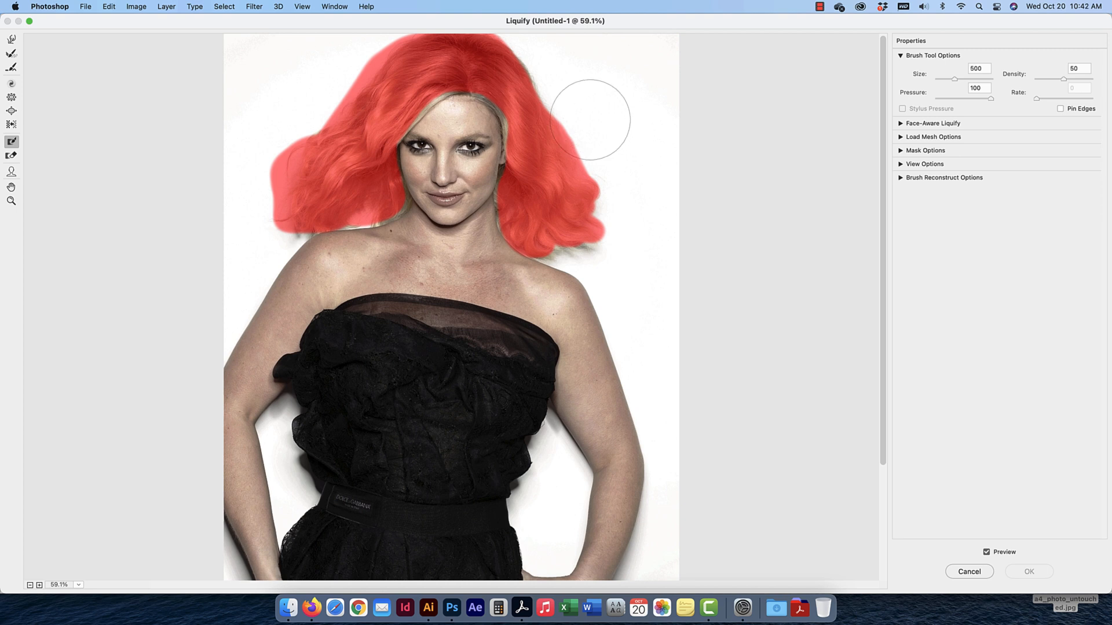
{"action": "key", "text": "bracketright"}
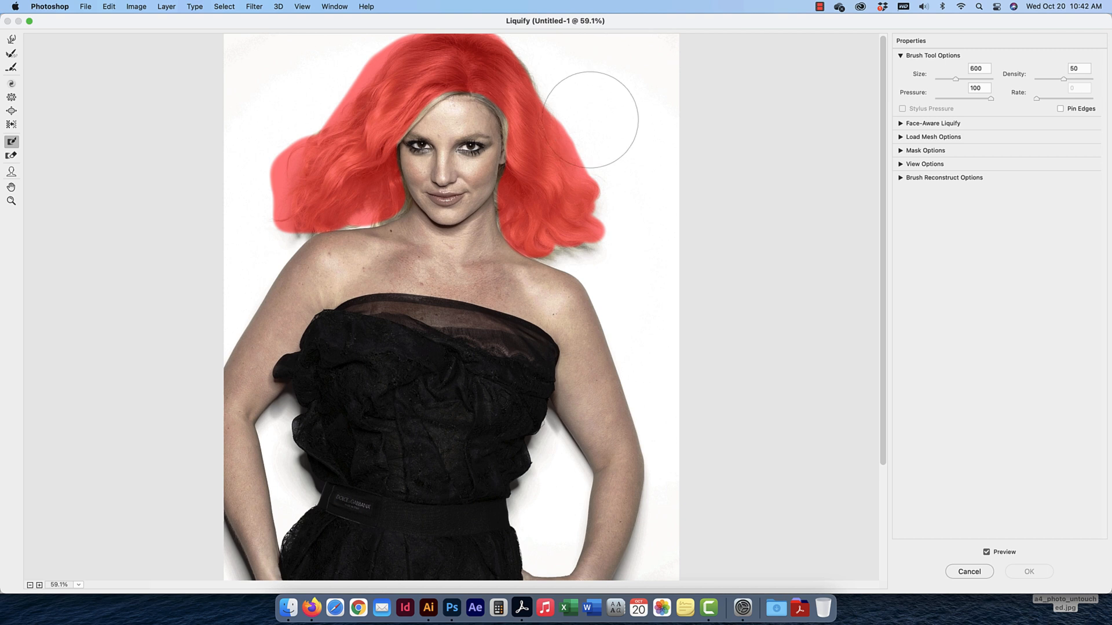
{"action": "key", "text": "bracketright"}
{"action": "key", "text": "bracketleft"}
{"action": "key", "text": "bracketleft"}
{"action": "key", "text": "bracketleft"}
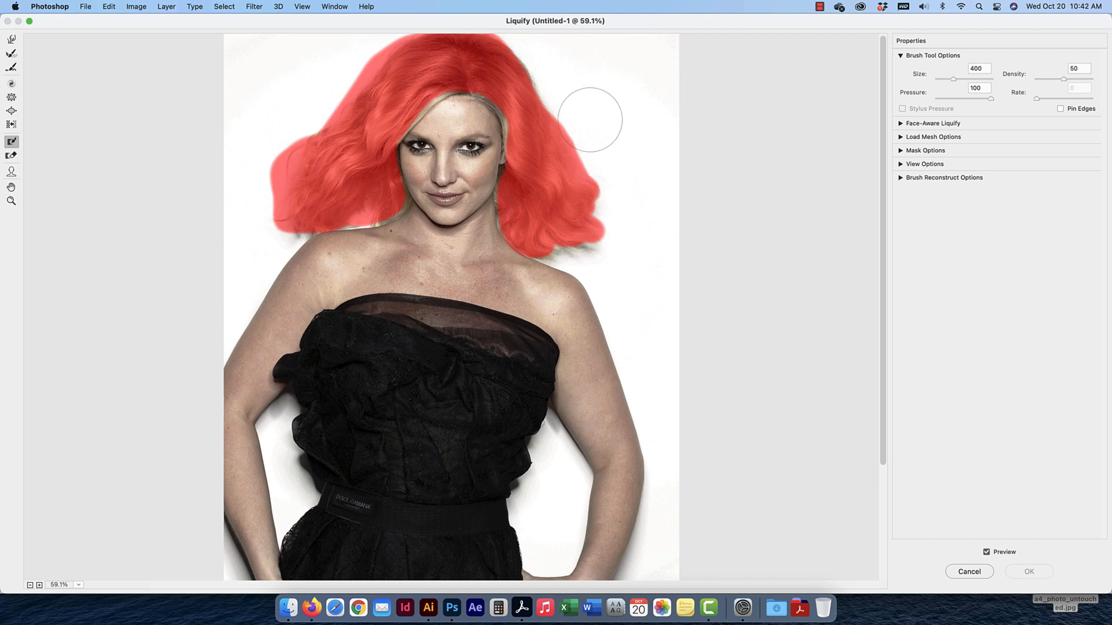
{"action": "key", "text": "bracketleft"}
{"action": "key", "text": "bracketleft"}
{"action": "key", "text": "bracketright"}
{"action": "key", "text": "bracketright"}
{"action": "key", "text": "bracketright"}
{"action": "key", "text": "bracketright"}
{"action": "key", "text": "bracketright"}
{"action": "key", "text": "bracketleft"}
{"action": "key", "text": "bracketleft"}
{"action": "key", "text": "bracketleft"}
{"action": "mouse_move", "coordinate": [570, 118]}
{"action": "left_mouse_down"}
{"action": "mouse_move", "coordinate": [508, 48]}
{"action": "mouse_move", "coordinate": [603, 162]}
{"action": "left_mouse_up"}
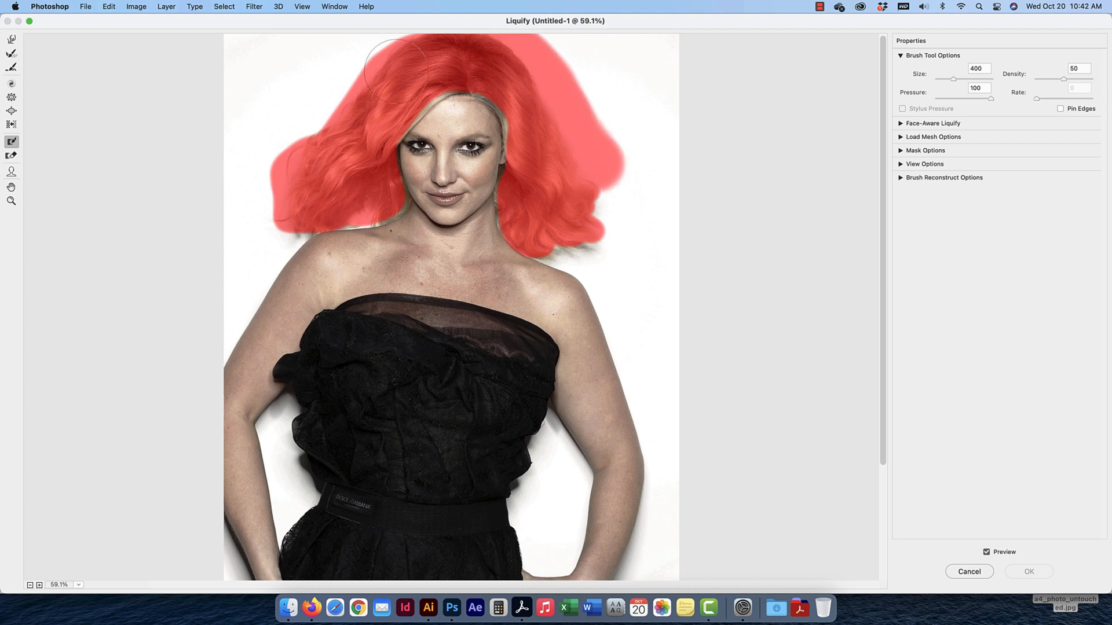
Freeze the unmasked hair along the forehead hairline and face edge using a brush size of 90
{"action": "key", "text": "super+equal"}
{"action": "key", "text": "super+equal"}
{"action": "key", "text": "super+equal"}
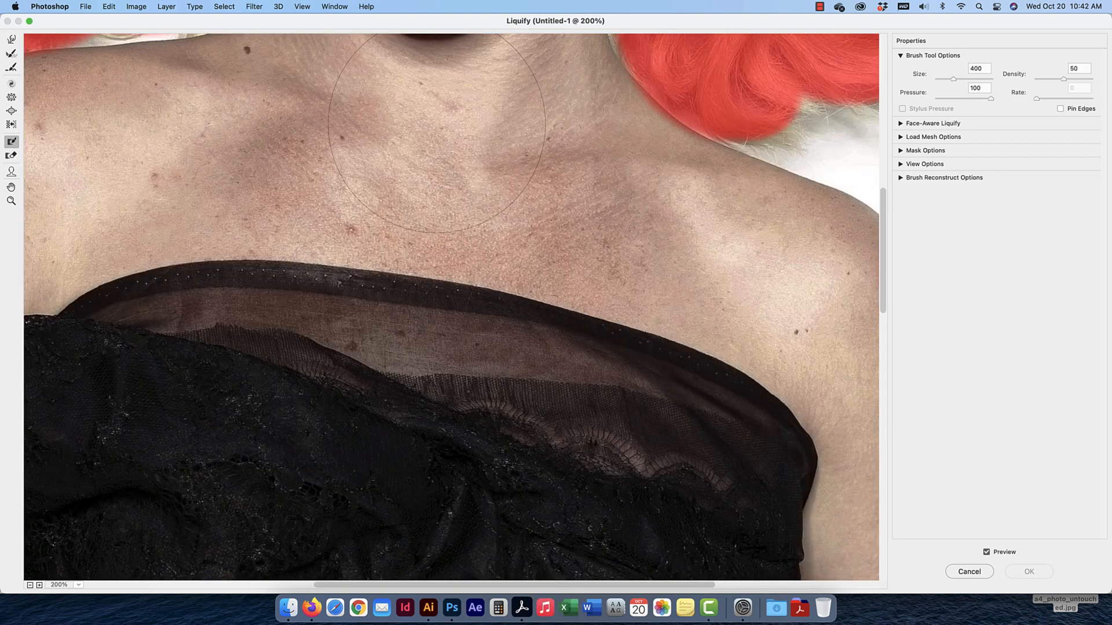
{"action": "mouse_move", "coordinate": [422, 82]}
{"action": "left_mouse_down"}
{"action": "mouse_move", "coordinate": [436, 313]}
{"action": "mouse_move", "coordinate": [459, 439]}
{"action": "left_mouse_up"}
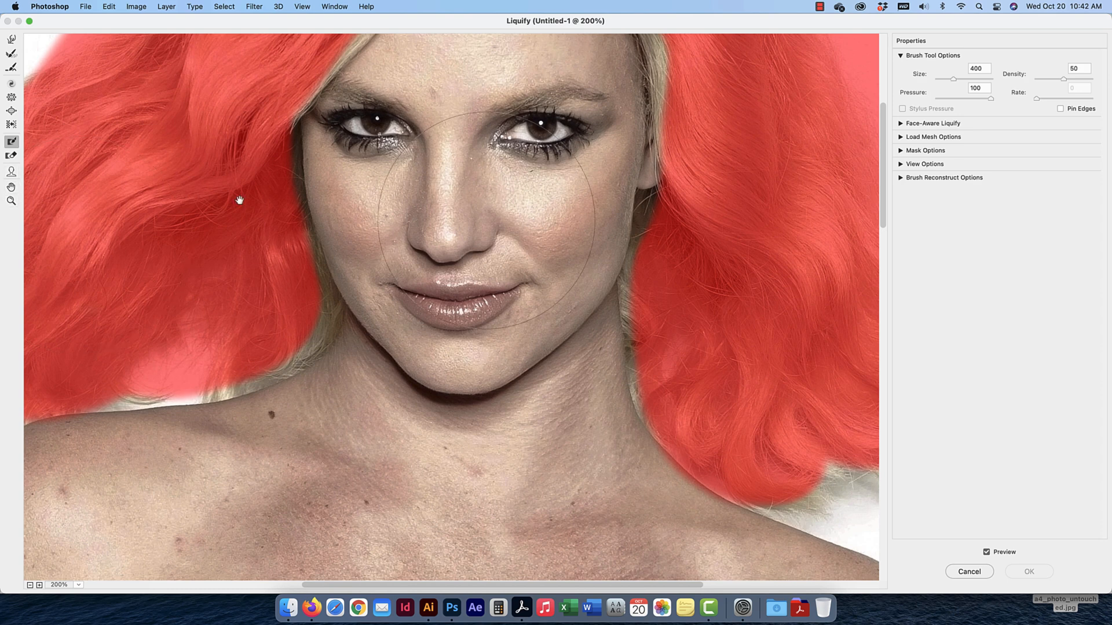
{"action": "scroll", "coordinate": [579, 410], "scroll_direction": "up", "scroll_amount": 10}
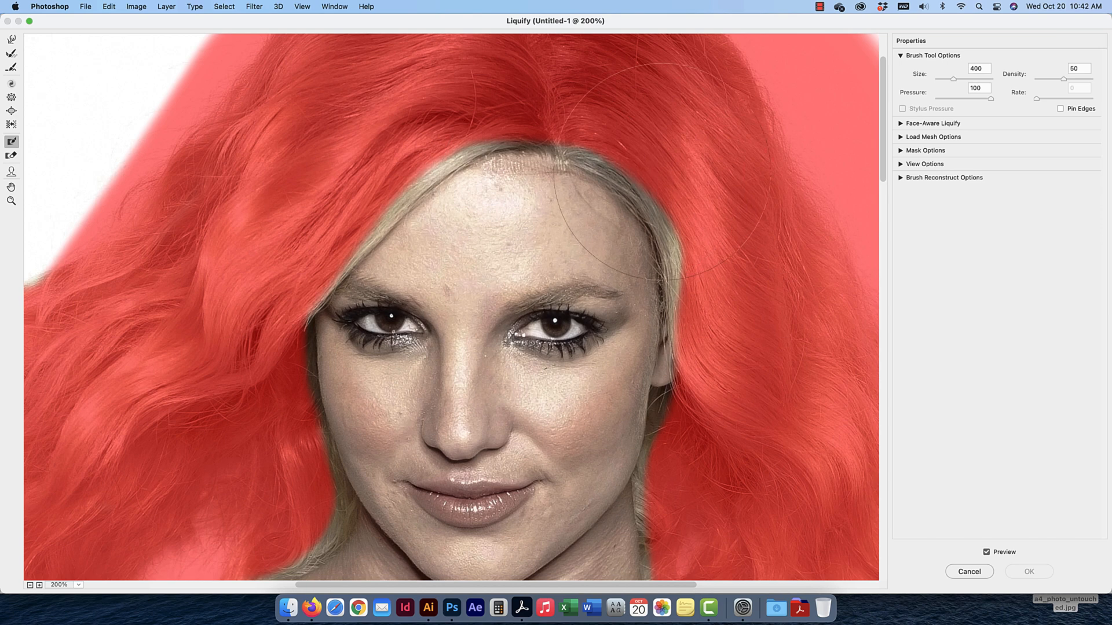
{"action": "key", "text": "bracketleft"}
{"action": "key", "text": "bracketleft"}
{"action": "key", "text": "bracketleft"}
{"action": "key", "text": "bracketleft"}
{"action": "key", "text": "bracketleft"}
{"action": "key", "text": "bracketleft"}
{"action": "key", "text": "bracketleft"}
{"action": "key", "text": "bracketleft"}
{"action": "key", "text": "bracketleft"}
{"action": "key", "text": "bracketleft"}
{"action": "key", "text": "bracketleft"}
{"action": "mouse_move", "coordinate": [684, 353]}
{"action": "left_mouse_down"}
{"action": "mouse_move", "coordinate": [668, 205]}
{"action": "mouse_move", "coordinate": [588, 137]}
{"action": "mouse_move", "coordinate": [528, 118]}
{"action": "mouse_move", "coordinate": [469, 127]}
{"action": "mouse_move", "coordinate": [403, 167]}
{"action": "mouse_move", "coordinate": [312, 262]}
{"action": "mouse_move", "coordinate": [407, 172]}
{"action": "mouse_move", "coordinate": [499, 122]}
{"action": "mouse_move", "coordinate": [563, 127]}
{"action": "mouse_move", "coordinate": [492, 119]}
{"action": "mouse_move", "coordinate": [411, 151]}
{"action": "left_mouse_up"}
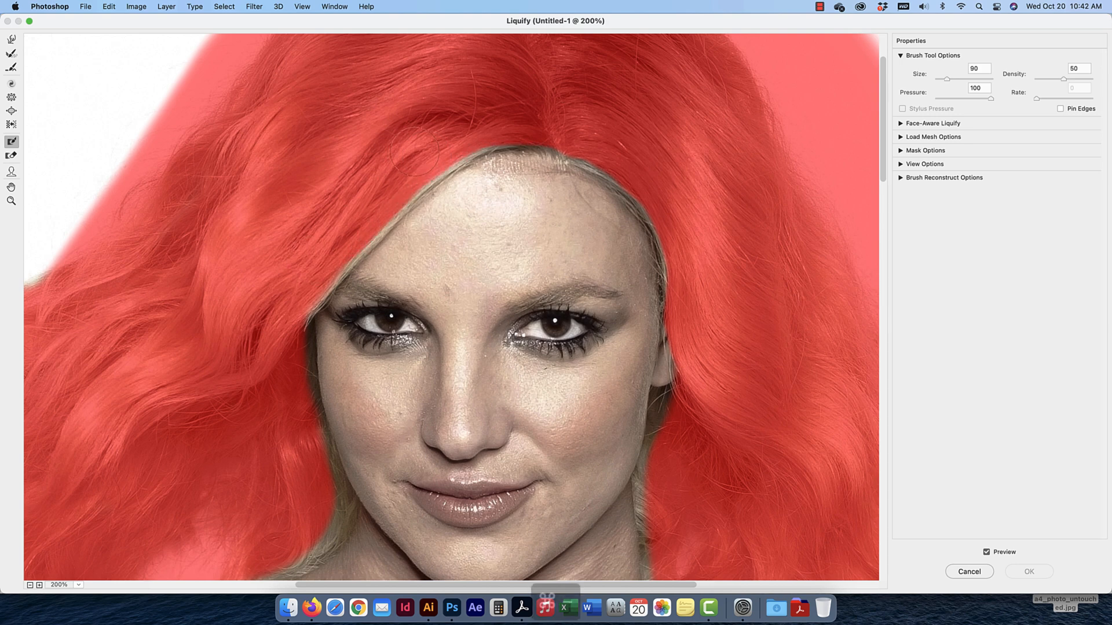
{"action": "key", "text": "super+minus"}
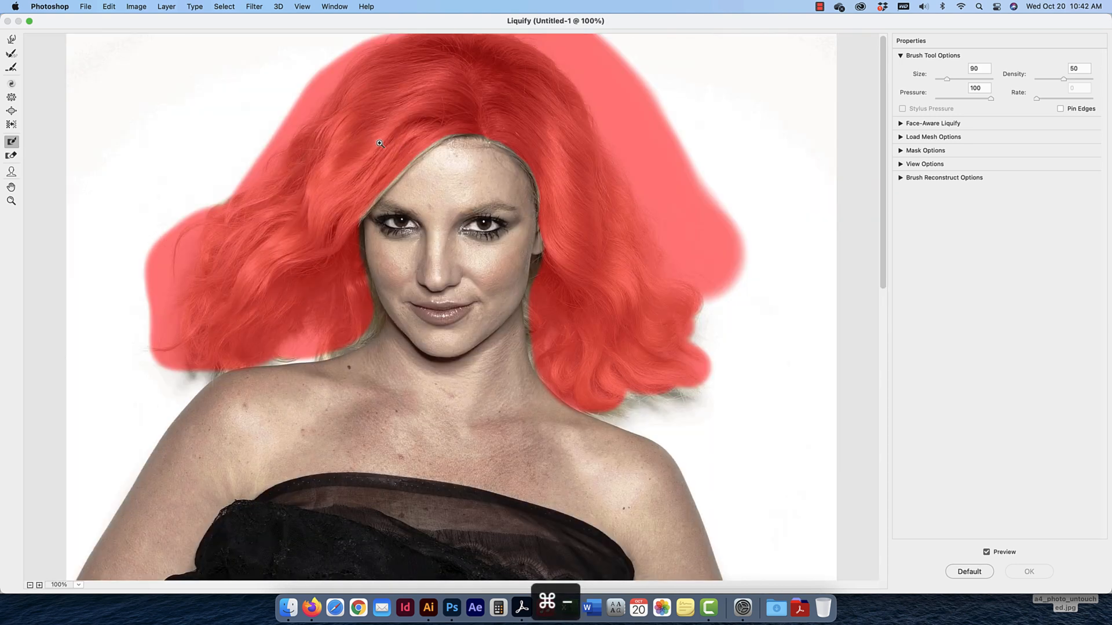
Slim the edges of the cheeks and jaw with the Forward Warp tool at brush size 150
{"action": "left_click", "coordinate": [11, 41]}
{"action": "key", "text": "super+equal"}
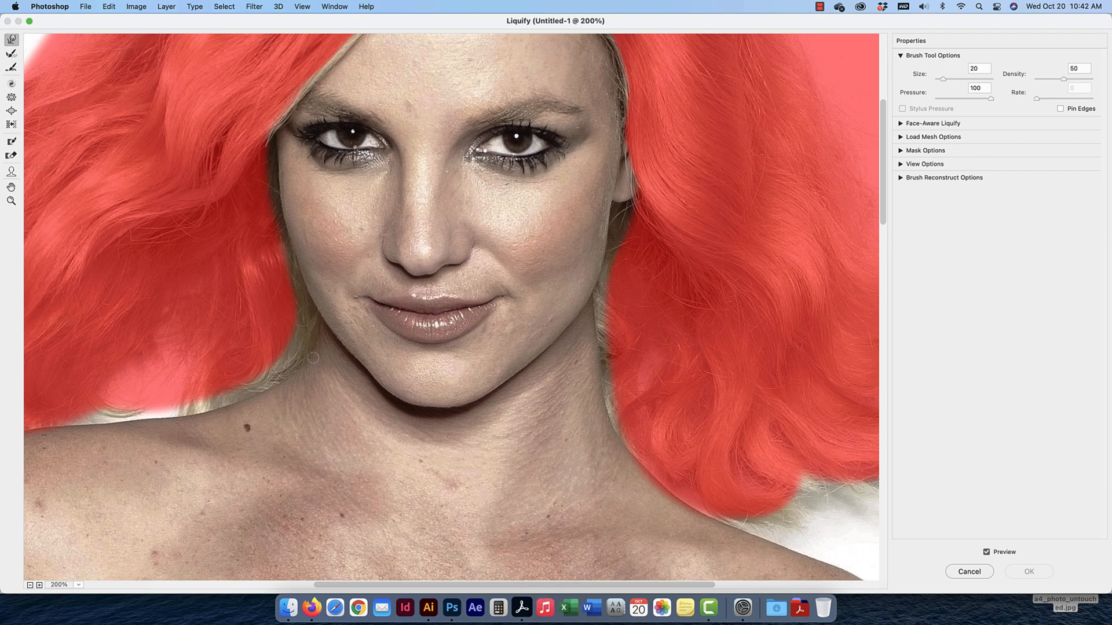
{"action": "key", "text": "bracketright"}
{"action": "key", "text": "bracketright"}
{"action": "key", "text": "bracketright"}
{"action": "key", "text": "bracketright"}
{"action": "key", "text": "bracketright"}
{"action": "key", "text": "bracketright"}
{"action": "key", "text": "bracketright"}
{"action": "key", "text": "bracketright"}
{"action": "key", "text": "bracketright"}
{"action": "key", "text": "bracketright"}
{"action": "key", "text": "bracketright"}
{"action": "key", "text": "bracketright"}
{"action": "key", "text": "bracketright"}
{"action": "left_click_drag", "start_coordinate": [601, 213], "coordinate": [594, 241]}
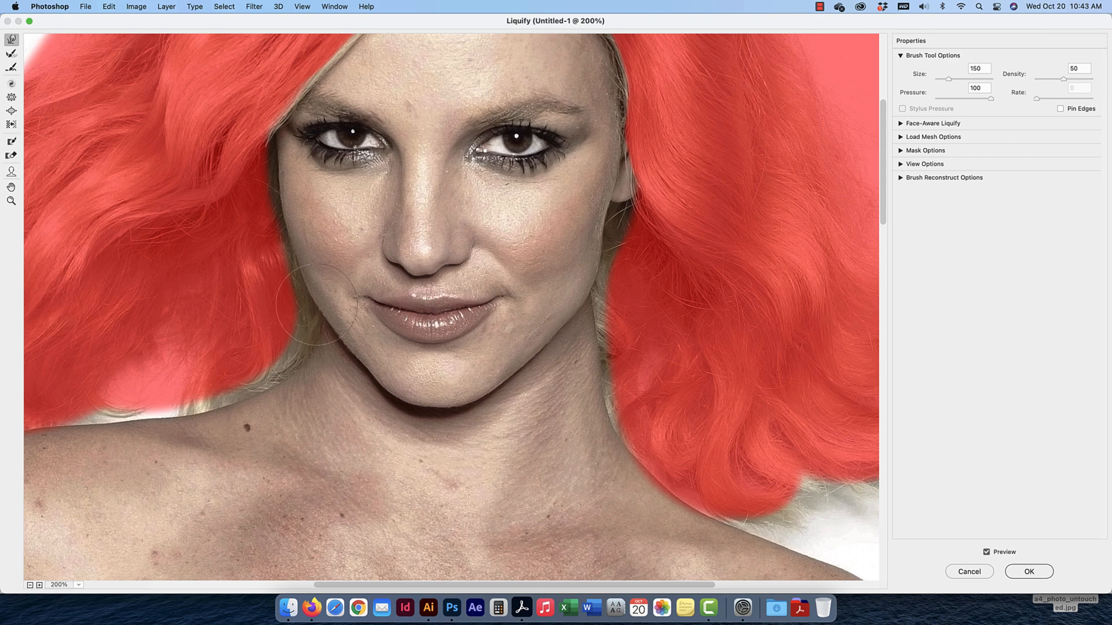
Push the chin slightly upward with the Forward Warp tool at brush size 250
{"action": "key", "text": "bracketright"}
{"action": "key", "text": "bracketright"}
{"action": "key", "text": "bracketright"}
{"action": "key", "text": "bracketright"}
{"action": "key", "text": "bracketright"}
{"action": "key", "text": "bracketright"}
{"action": "key", "text": "bracketleft"}
{"action": "key", "text": "bracketleft"}
{"action": "key", "text": "bracketleft"}
{"action": "left_click_drag", "start_coordinate": [430, 402], "coordinate": [475, 389]}
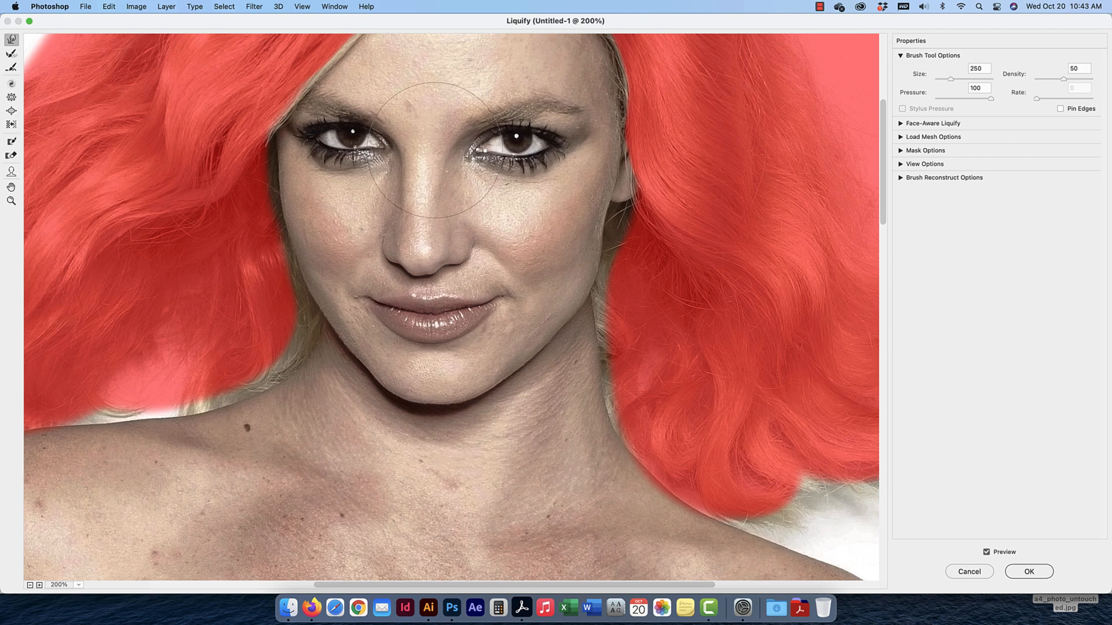
Reduce the Forward Warp brush size to 150
{"action": "key", "text": "bracketleft"}
{"action": "key", "text": "bracketleft"}
{"action": "key", "text": "bracketleft"}
{"action": "key", "text": "bracketleft"}
{"action": "key", "text": "bracketleft"}
{"action": "key", "text": "bracketleft"}
{"action": "key", "text": "bracketright"}
{"action": "key", "text": "bracketright"}
{"action": "key", "text": "bracketright"}
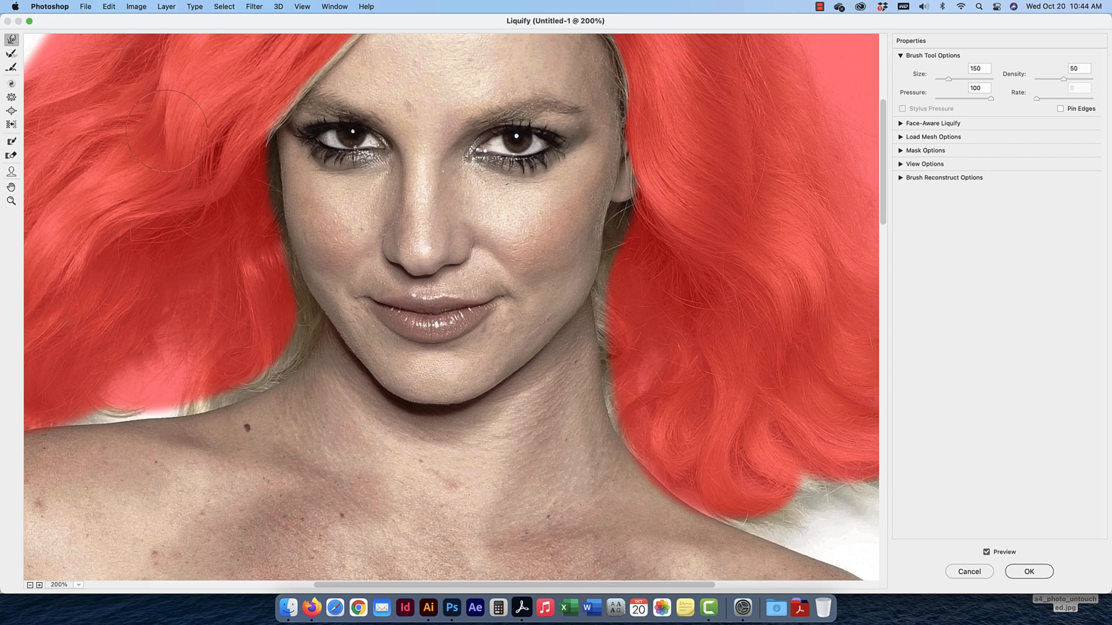
Try the Twirl Clockwise tool at brush size 250 on the image's left eye, and restore the eye with the Reconstruct tool at size 100
{"action": "left_click", "coordinate": [11, 55]}
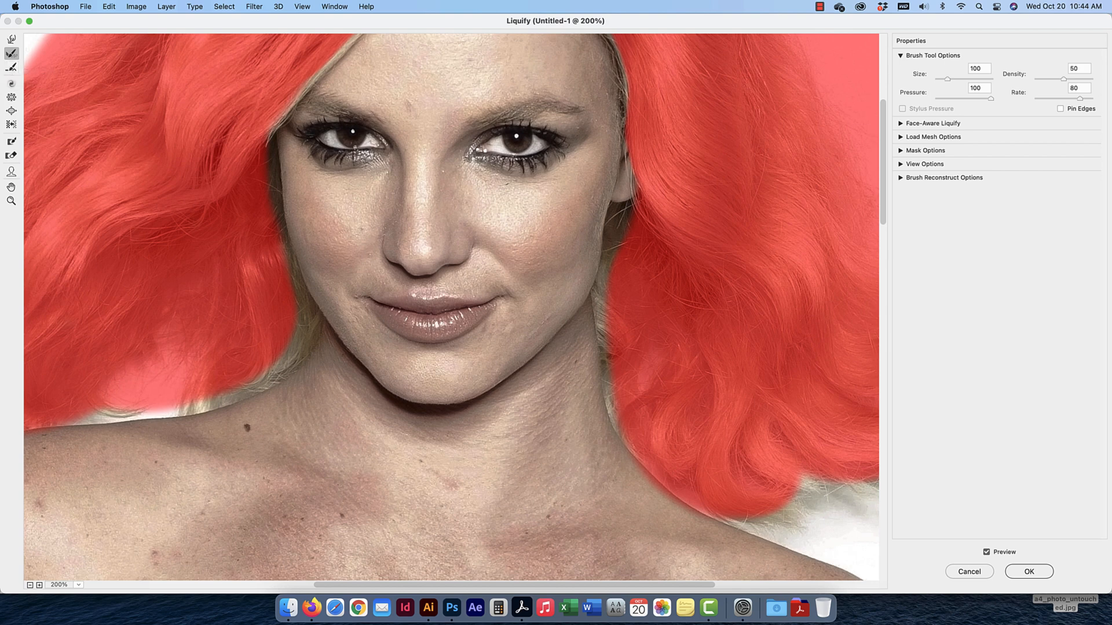
{"action": "left_click", "coordinate": [12, 84]}
{"action": "key", "text": "bracketright"}
{"action": "key", "text": "bracketright"}
{"action": "key", "text": "bracketright"}
{"action": "key", "text": "bracketright"}
{"action": "key", "text": "bracketright"}
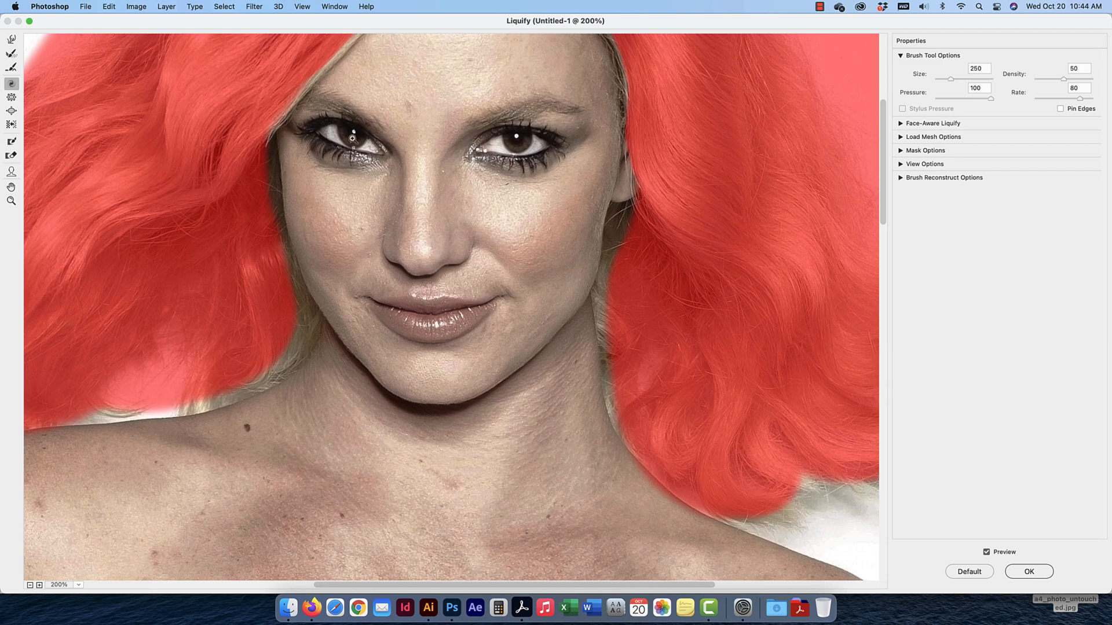
{"action": "left_click", "coordinate": [12, 54]}
{"action": "mouse_move", "coordinate": [376, 148]}
{"action": "left_mouse_down"}
{"action": "mouse_move", "coordinate": [320, 130]}
{"action": "mouse_move", "coordinate": [380, 152]}
{"action": "mouse_move", "coordinate": [316, 145]}
{"action": "left_mouse_up"}
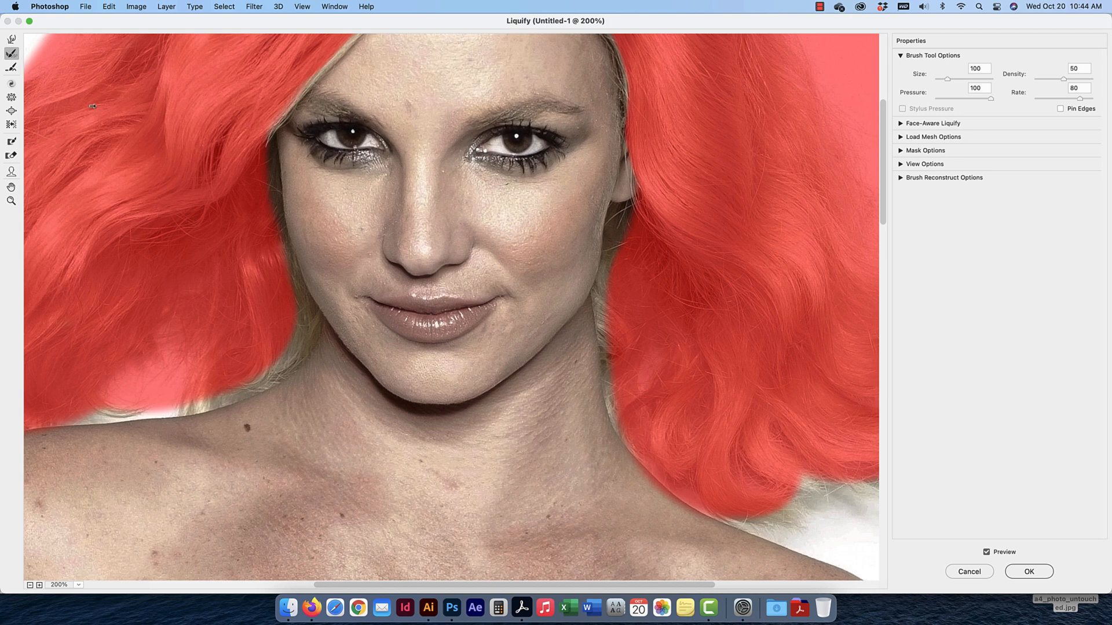
Try the Pucker tool at brush size 175 on the lips, and restore them with the Reconstruct tool at size 100
{"action": "left_click", "coordinate": [12, 99]}
{"action": "left_click", "coordinate": [427, 320]}
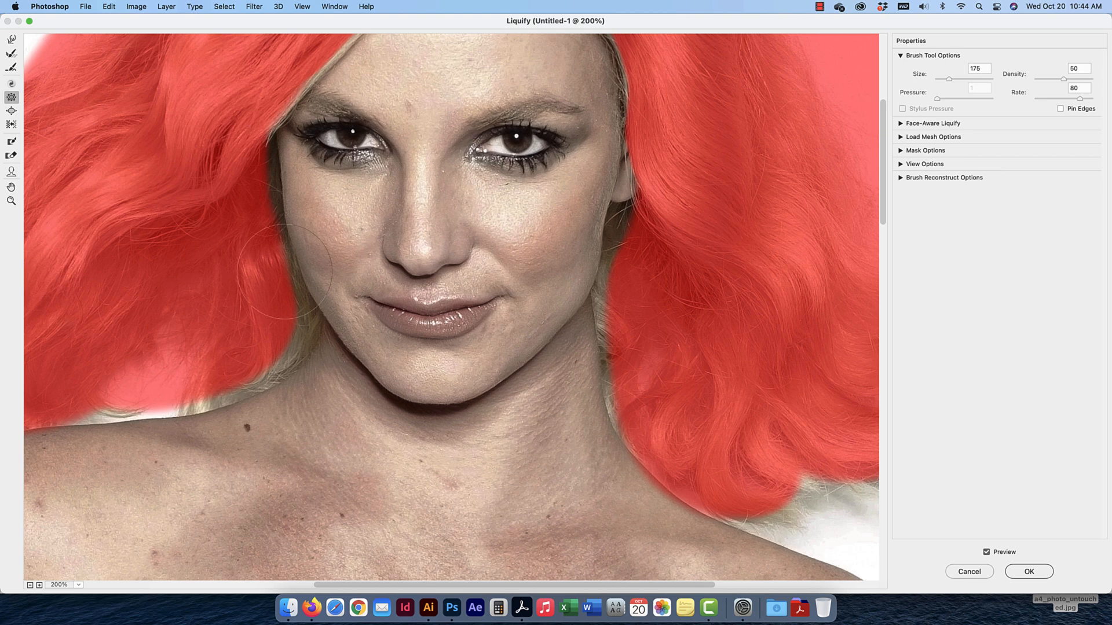
{"action": "left_click", "coordinate": [12, 53]}
{"action": "mouse_move", "coordinate": [434, 315]}
{"action": "left_mouse_down"}
{"action": "mouse_move", "coordinate": [382, 314]}
{"action": "mouse_move", "coordinate": [415, 319]}
{"action": "mouse_move", "coordinate": [402, 296]}
{"action": "left_mouse_up"}
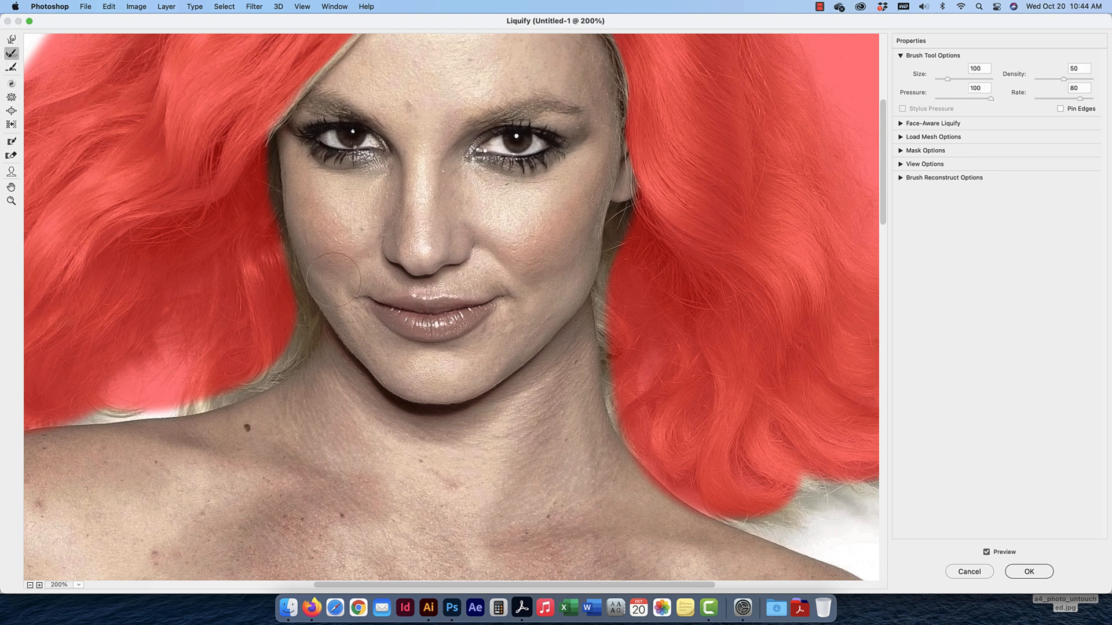
Try the Bloat tool at brush size 175 on the image's right eye and undo the change
{"action": "left_click", "coordinate": [11, 111]}
{"action": "scroll", "coordinate": [400, 223], "scroll_direction": "right", "scroll_amount": 2}
{"action": "key", "text": "bracketright"}
{"action": "key", "text": "bracketright"}
{"action": "key", "text": "bracketright"}
{"action": "left_click", "coordinate": [465, 139]}
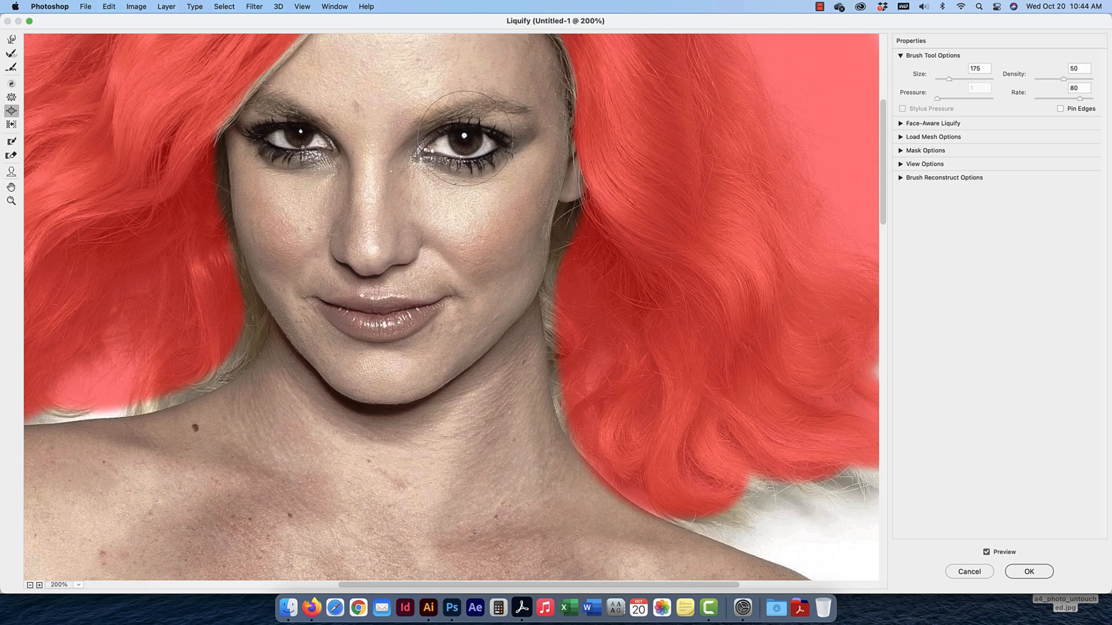
{"action": "key", "text": "super+z"}
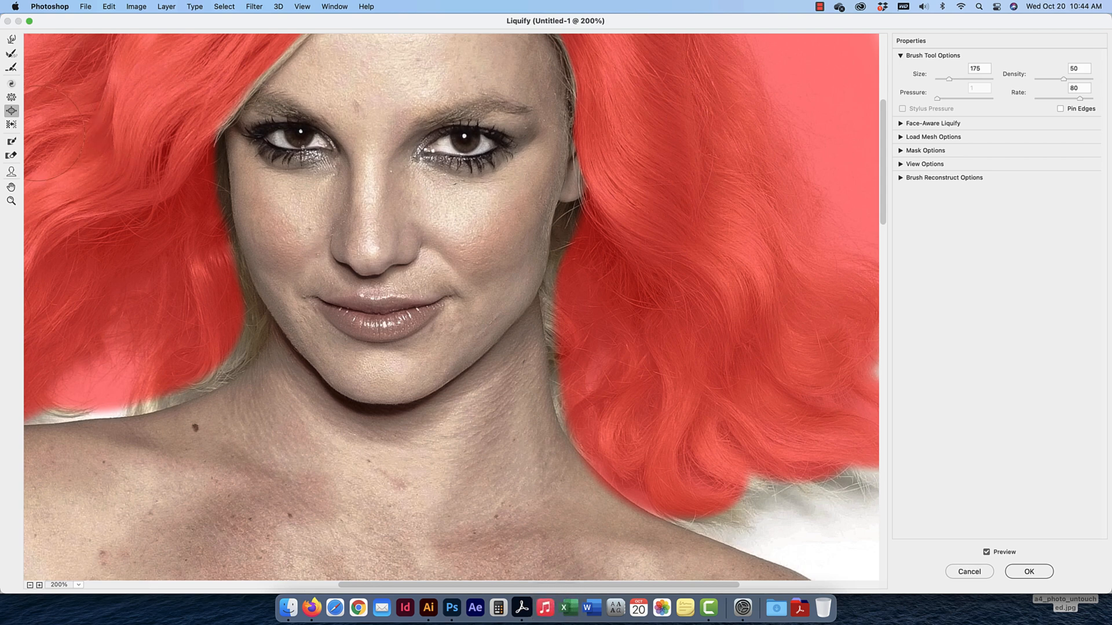
Thaw the freeze mask over the wavy hair on the image's left side using a brush size of 100
{"action": "left_click", "coordinate": [11, 155]}
{"action": "mouse_move", "coordinate": [141, 124]}
{"action": "left_mouse_down"}
{"action": "mouse_move", "coordinate": [122, 149]}
{"action": "mouse_move", "coordinate": [125, 197]}
{"action": "mouse_move", "coordinate": [130, 123]}
{"action": "mouse_move", "coordinate": [70, 214]}
{"action": "mouse_move", "coordinate": [99, 234]}
{"action": "mouse_move", "coordinate": [155, 128]}
{"action": "mouse_move", "coordinate": [116, 116]}
{"action": "mouse_move", "coordinate": [77, 146]}
{"action": "mouse_move", "coordinate": [102, 84]}
{"action": "mouse_move", "coordinate": [108, 115]}
{"action": "mouse_move", "coordinate": [58, 88]}
{"action": "mouse_move", "coordinate": [99, 260]}
{"action": "mouse_move", "coordinate": [93, 191]}
{"action": "mouse_move", "coordinate": [91, 252]}
{"action": "mouse_move", "coordinate": [168, 269]}
{"action": "left_mouse_up"}
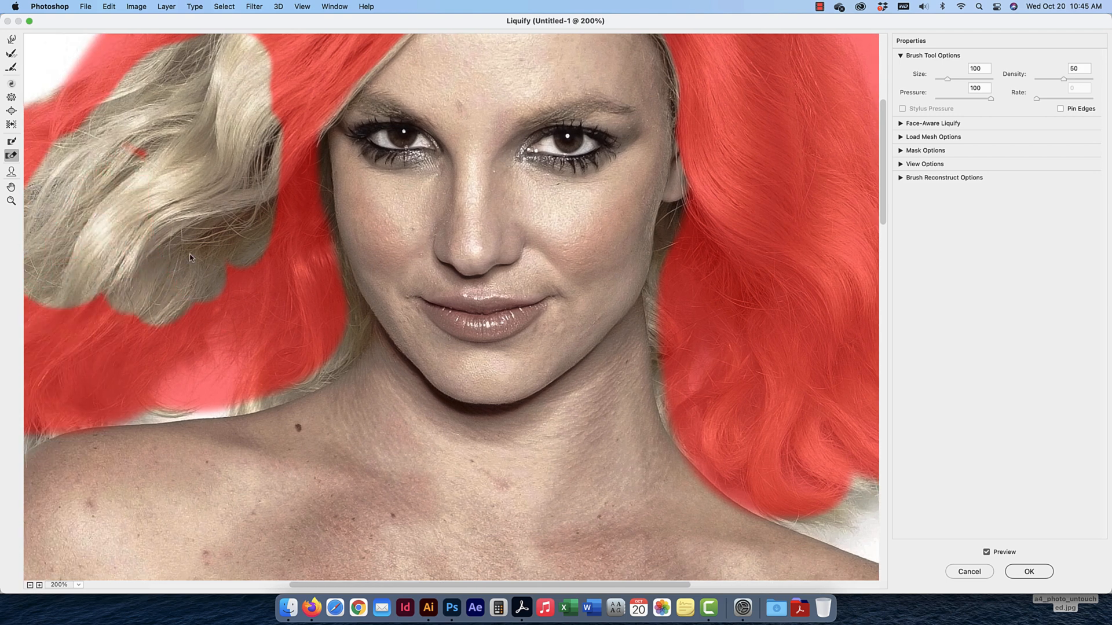
Try warping the jaw edge beside the frozen hair on the image's right side with a 150 brush, and undo the warp
{"action": "left_click", "coordinate": [12, 54]}
{"action": "left_click", "coordinate": [11, 38]}
{"action": "mouse_move", "coordinate": [668, 184]}
{"action": "left_mouse_down"}
{"action": "mouse_move", "coordinate": [681, 187]}
{"action": "mouse_move", "coordinate": [645, 261]}
{"action": "left_mouse_up"}
{"action": "key", "text": "super+z"}
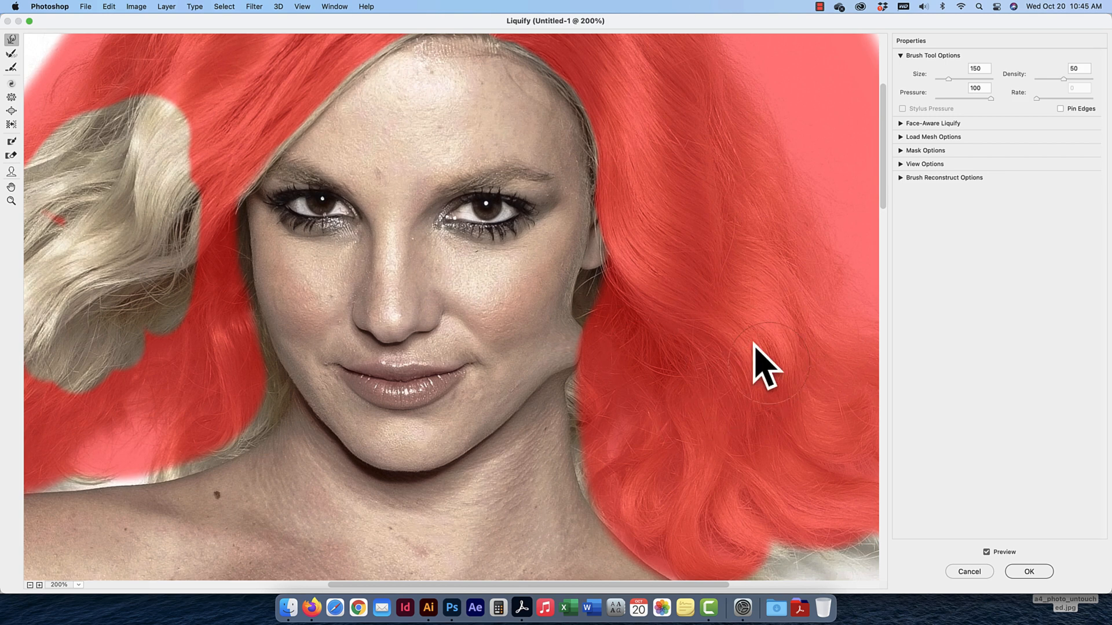
{"action": "key", "text": "super+z"}
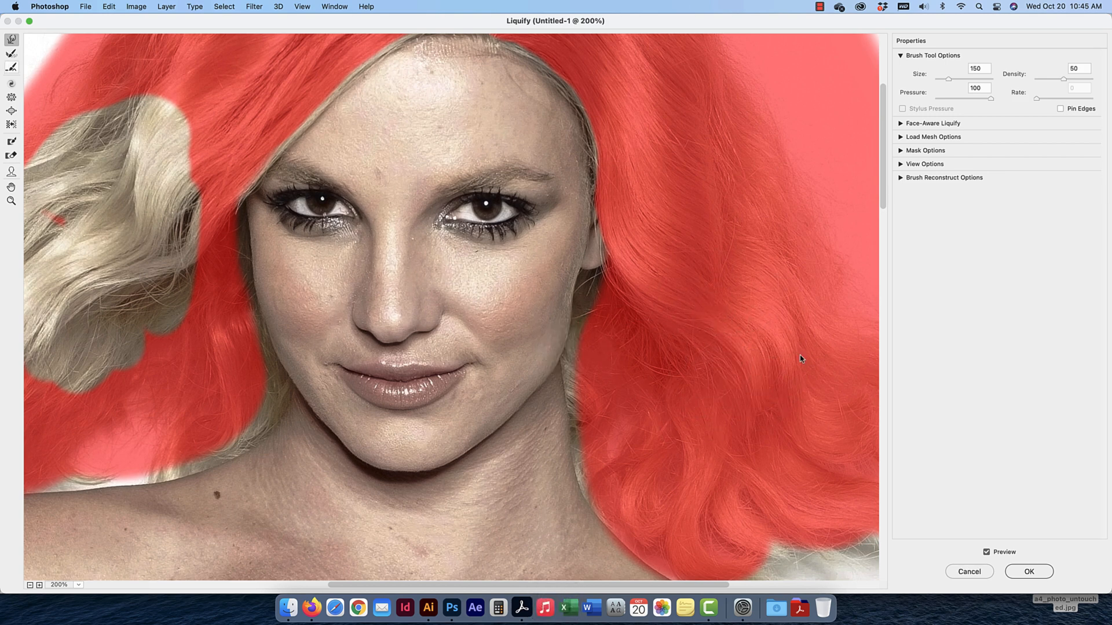
Link both eyes' face-aware settings and set Eye Size to 1, Eye Height to 20, Eye Width to -36, Eye Tilt to -8, and Eye Distance to -20
{"action": "left_click", "coordinate": [901, 124]}
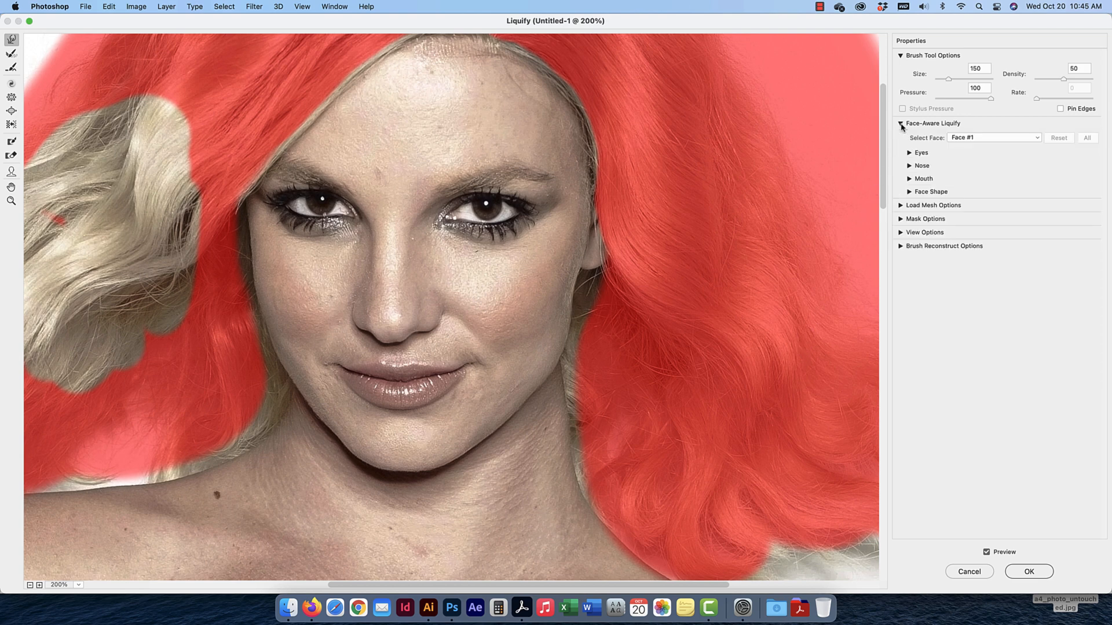
{"action": "left_click", "coordinate": [908, 154]}
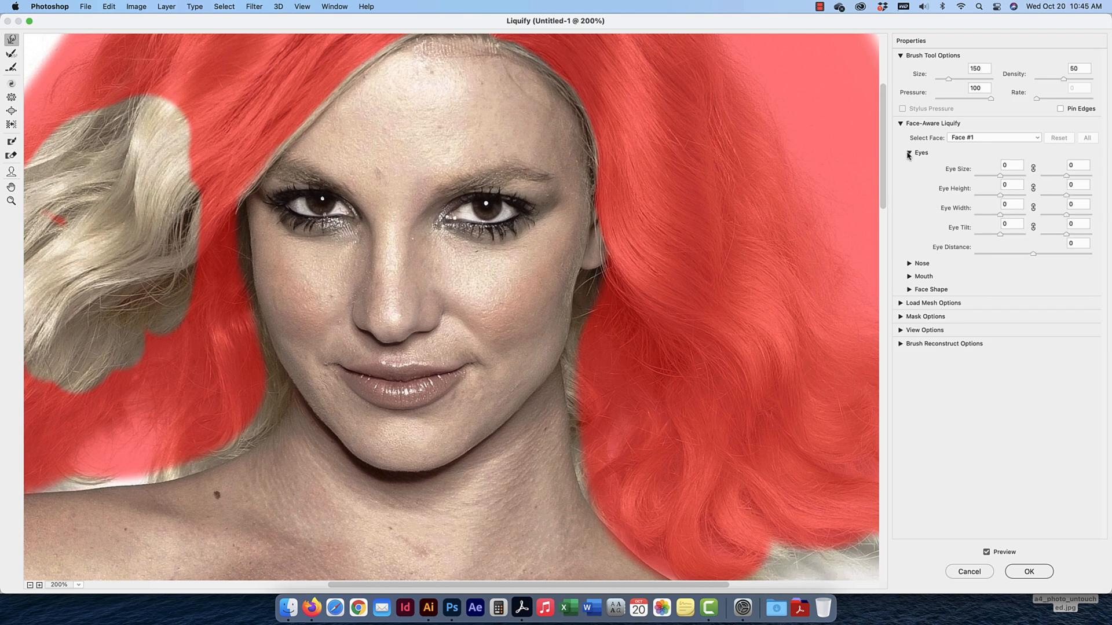
{"action": "left_click", "coordinate": [1033, 169]}
{"action": "left_click", "coordinate": [1033, 187]}
{"action": "left_click", "coordinate": [1033, 207]}
{"action": "left_click", "coordinate": [1033, 228]}
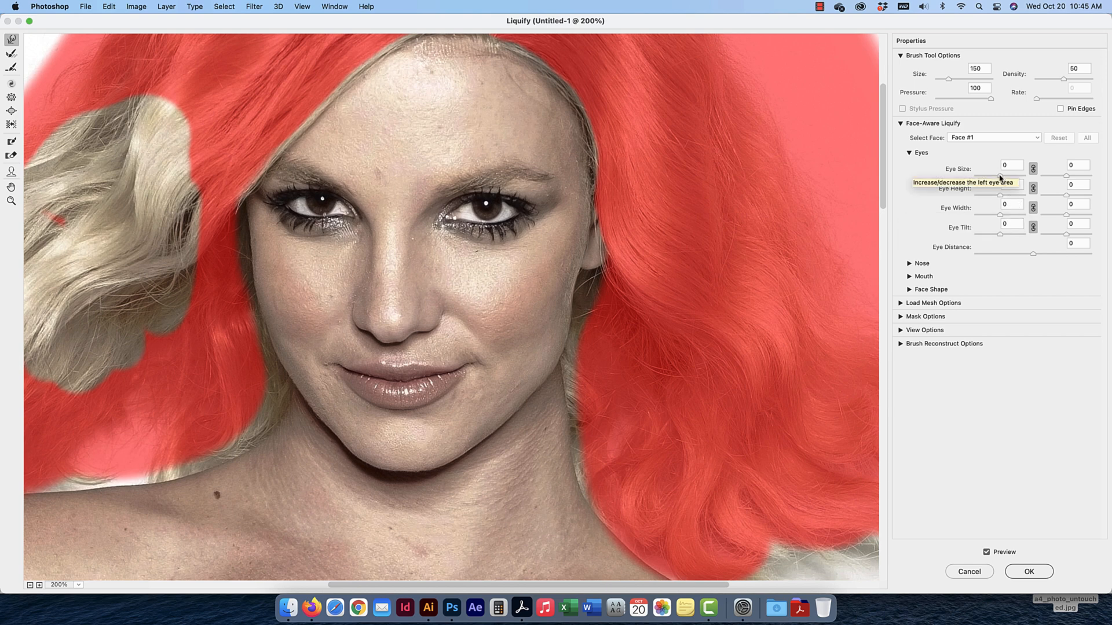
{"action": "mouse_move", "coordinate": [1000, 178]}
{"action": "left_mouse_down"}
{"action": "mouse_move", "coordinate": [1055, 179]}
{"action": "mouse_move", "coordinate": [974, 179]}
{"action": "mouse_move", "coordinate": [1000, 181]}
{"action": "left_mouse_up"}
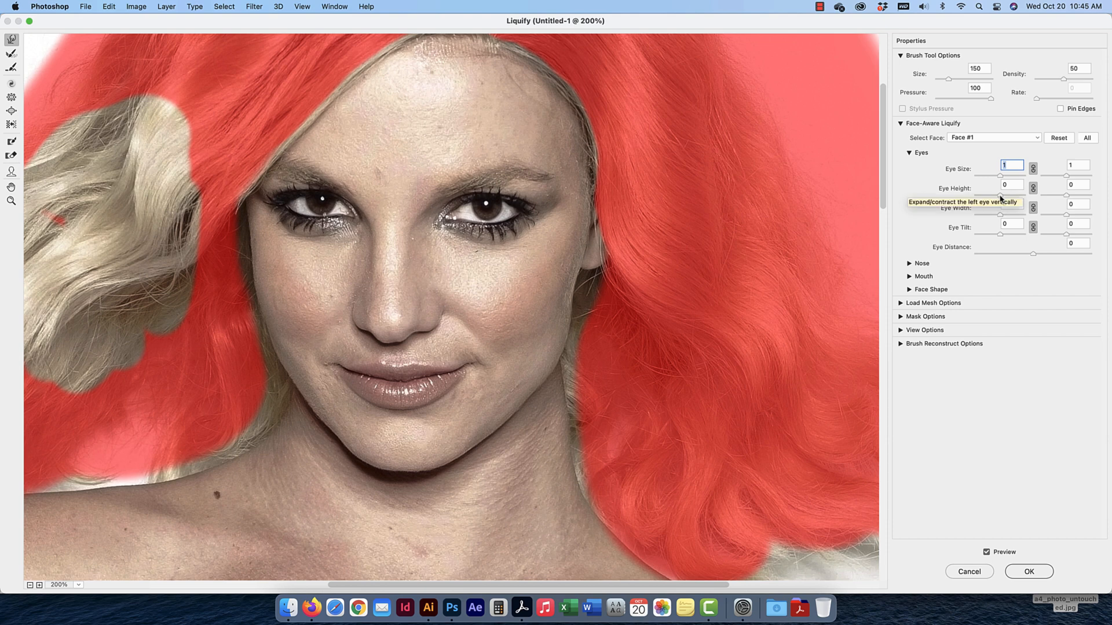
{"action": "left_click_drag", "start_coordinate": [1000, 197], "coordinate": [1021, 257]}
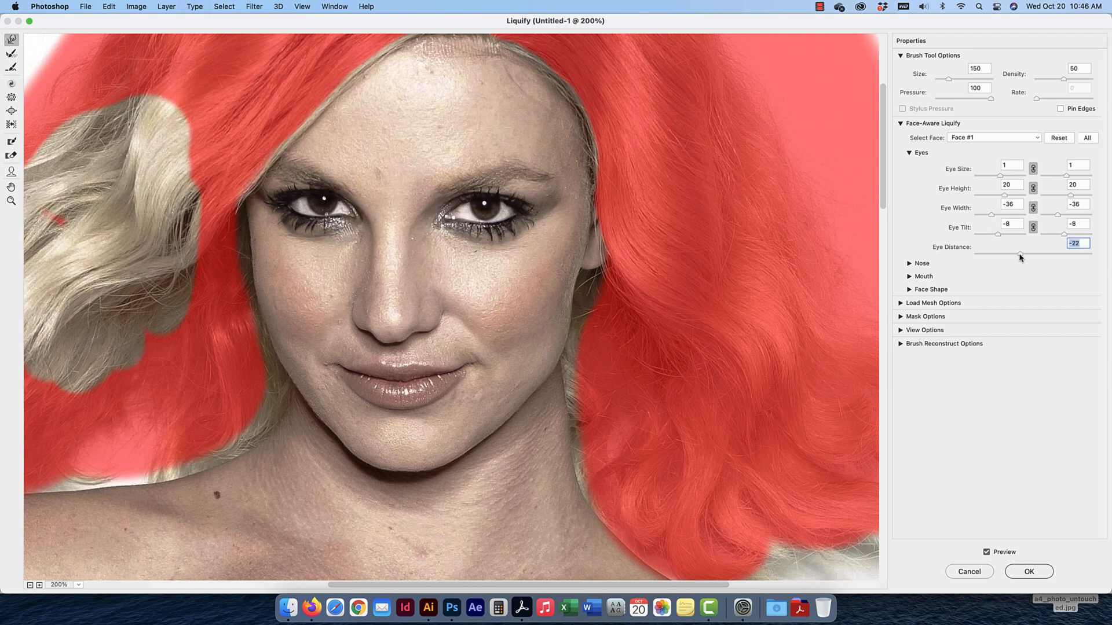
Set the face-aware Nose Height to 4 and Nose Width to -24, and collapse the Nose and Eyes groups
{"action": "left_click", "coordinate": [929, 264]}
{"action": "left_click_drag", "start_coordinate": [1035, 288], "coordinate": [1019, 307]}
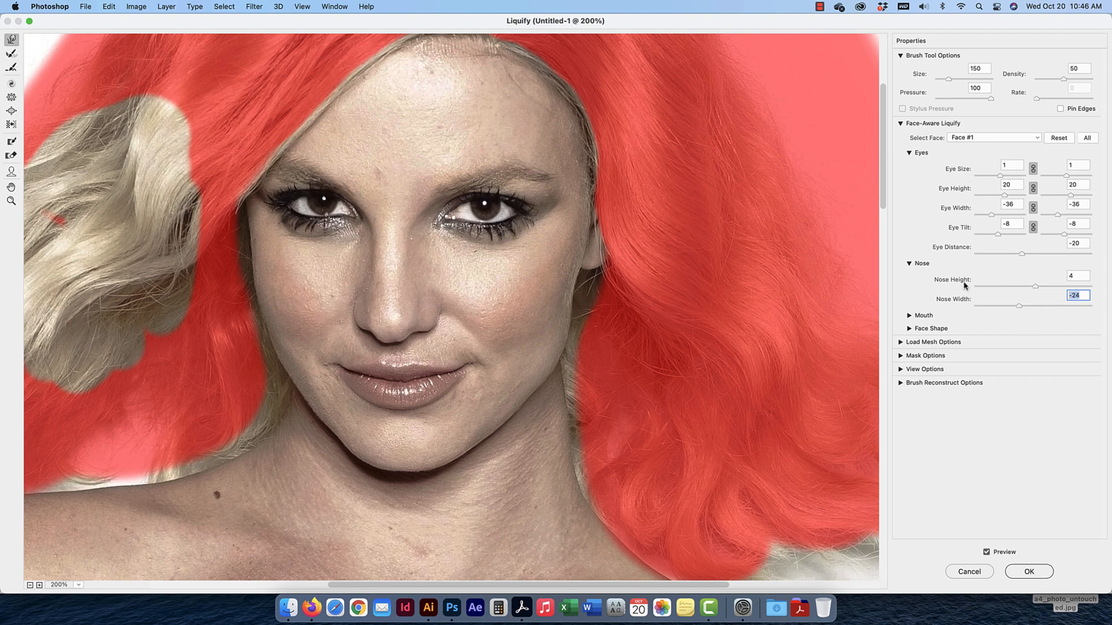
{"action": "left_click", "coordinate": [909, 263]}
{"action": "left_click", "coordinate": [909, 154]}
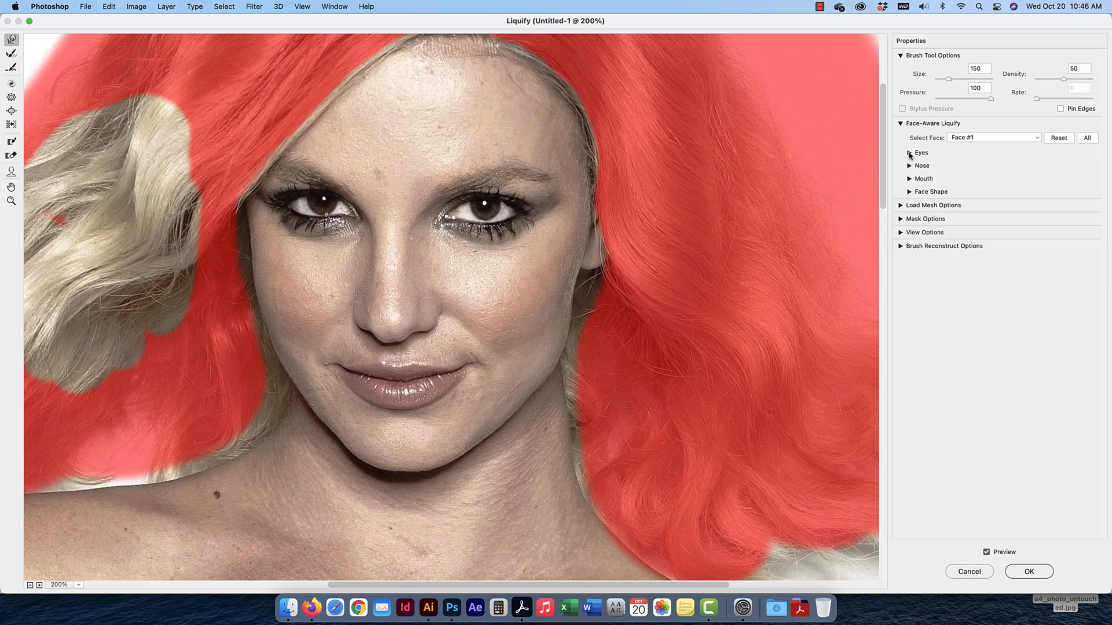
Set the face-aware mouth values to Smile -3, Upper Lip -6, Lower Lip -18, Mouth Width -16 and Mouth Height -12
{"action": "left_click", "coordinate": [910, 178]}
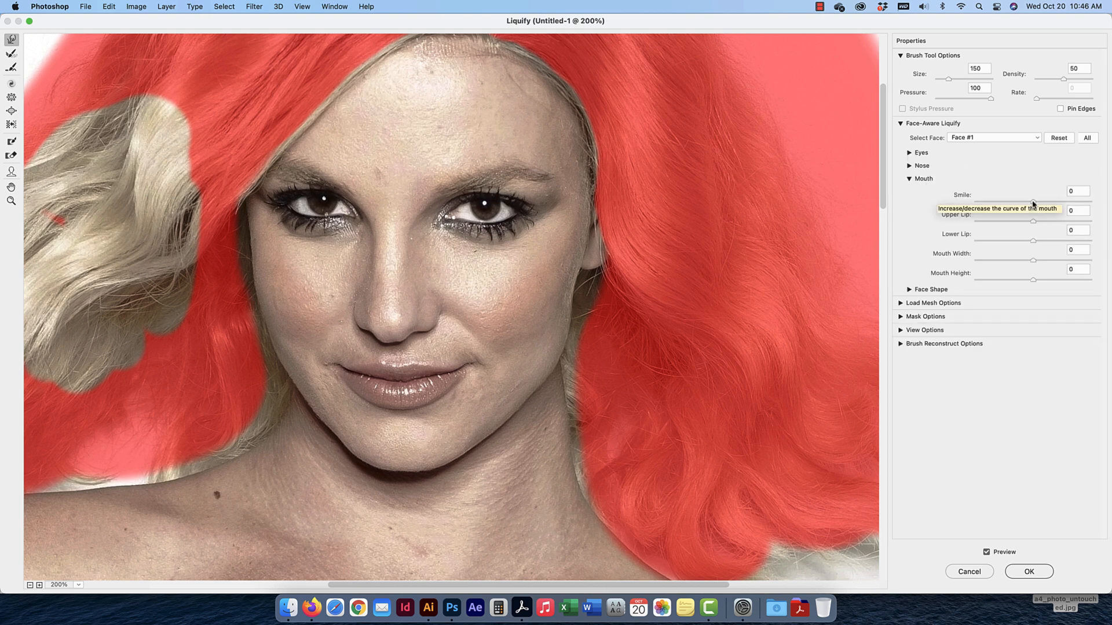
{"action": "left_click_drag", "start_coordinate": [1033, 204], "coordinate": [1028, 281]}
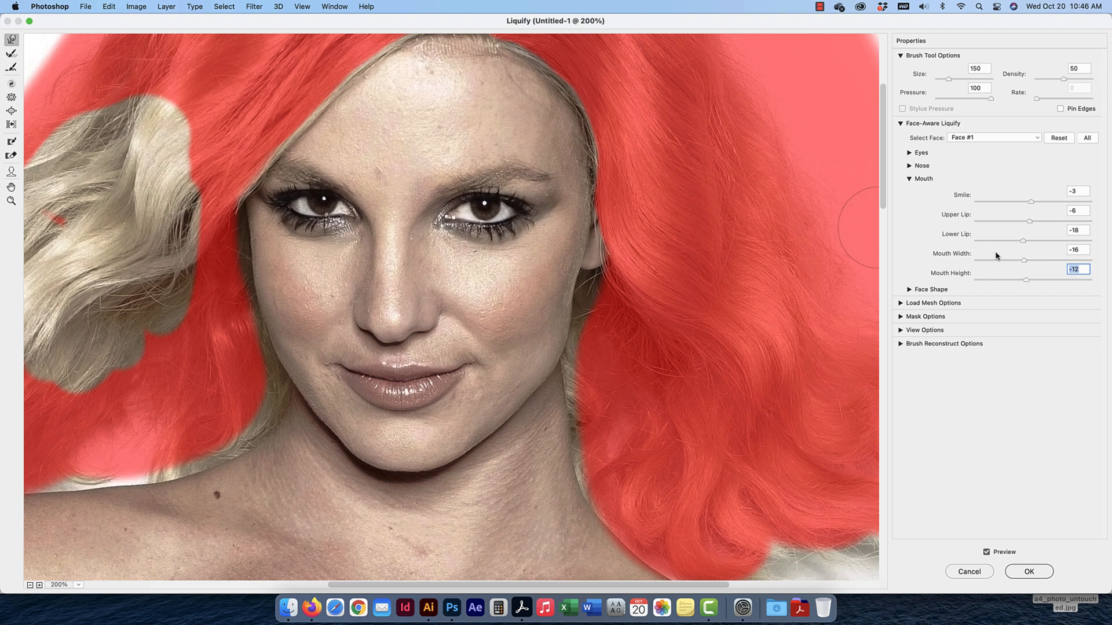
{"action": "left_click", "coordinate": [909, 178]}
Set the face shape to Forehead -33, Chin Height -13, Jawline -21 and Face Width -16, and apply the Liquify filter
{"action": "left_click", "coordinate": [909, 192]}
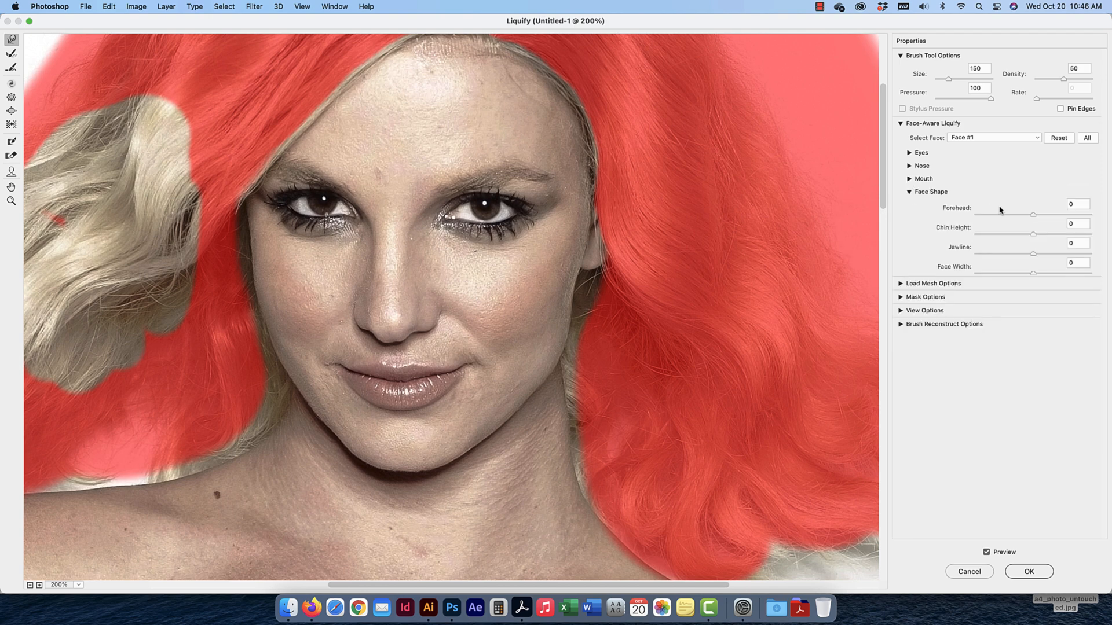
{"action": "left_click_drag", "start_coordinate": [1033, 215], "coordinate": [1014, 215]}
{"action": "key", "text": "super+minus"}
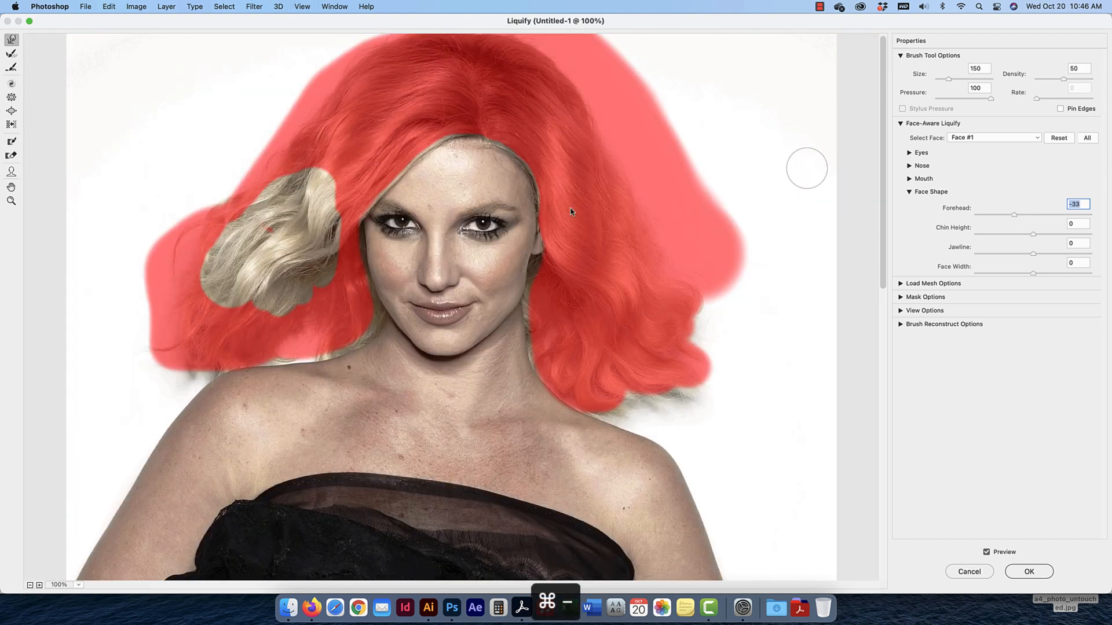
{"action": "left_click_drag", "start_coordinate": [1014, 216], "coordinate": [1020, 276]}
{"action": "left_click_drag", "start_coordinate": [978, 274], "coordinate": [1022, 277]}
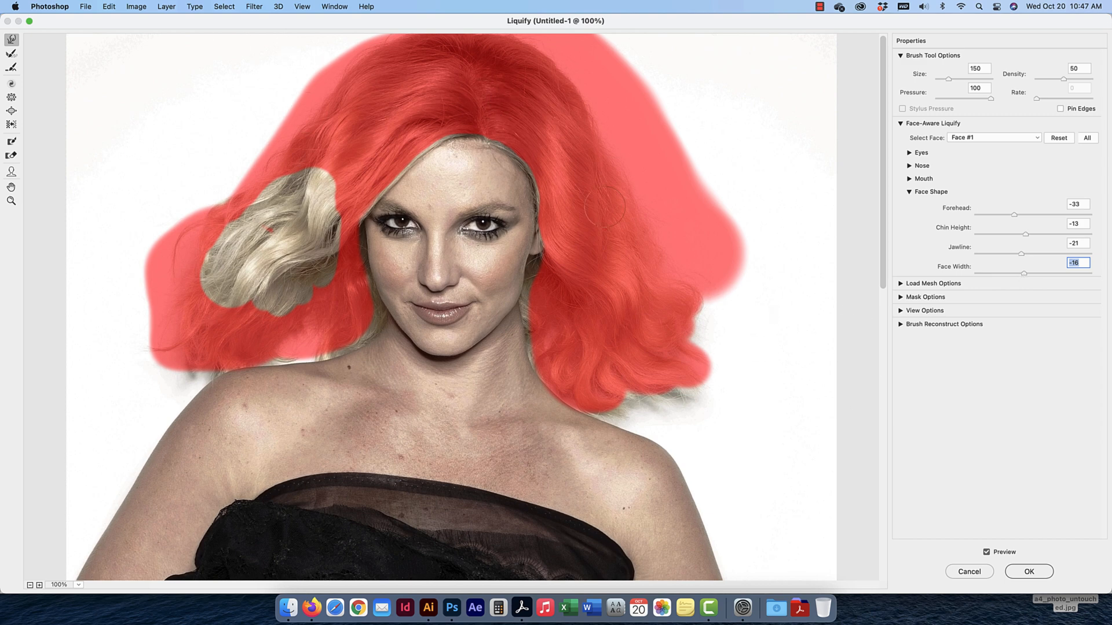
{"action": "left_click", "coordinate": [1030, 572]}
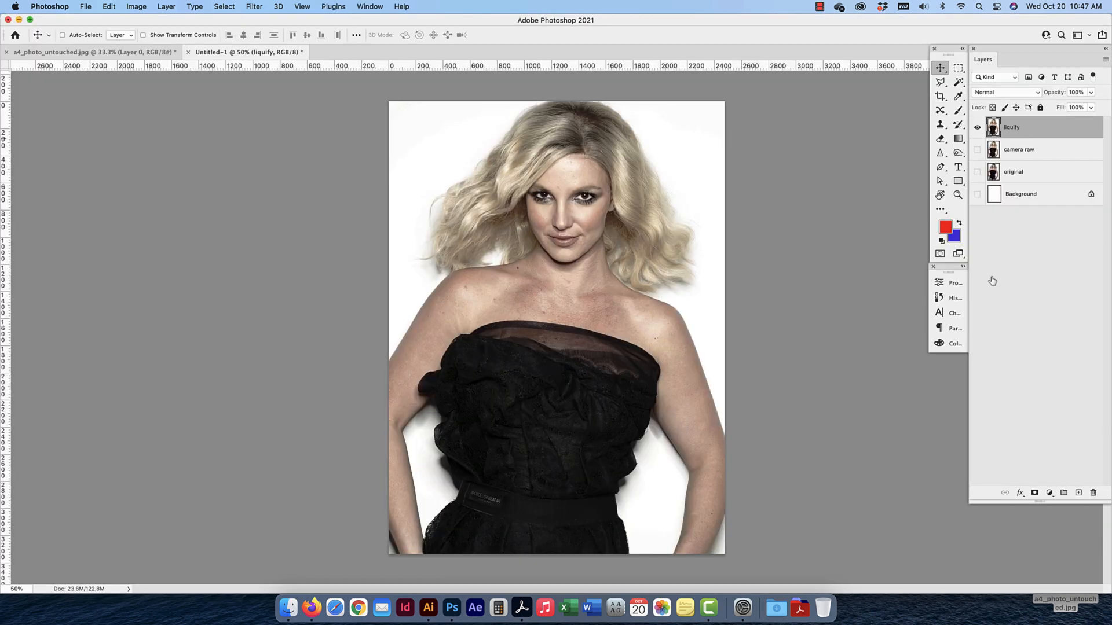
Compare the liquify layer with the original layer by repeatedly toggling liquify's visibility, and leave only the liquify layer visible
{"action": "left_click", "coordinate": [978, 172]}
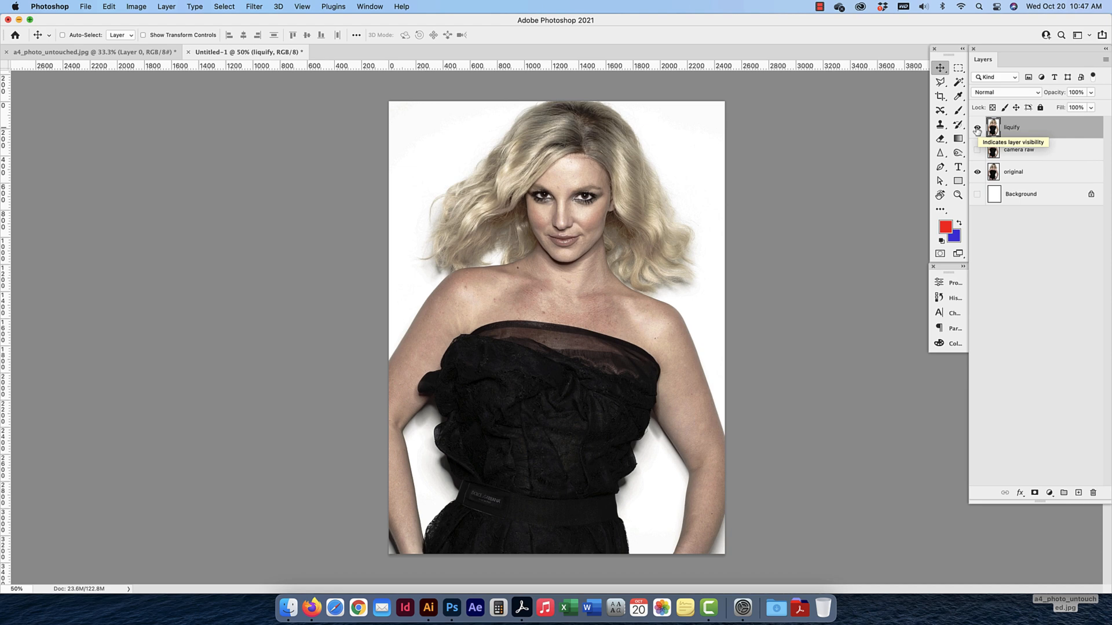
{"action": "key", "text": "super+plus"}
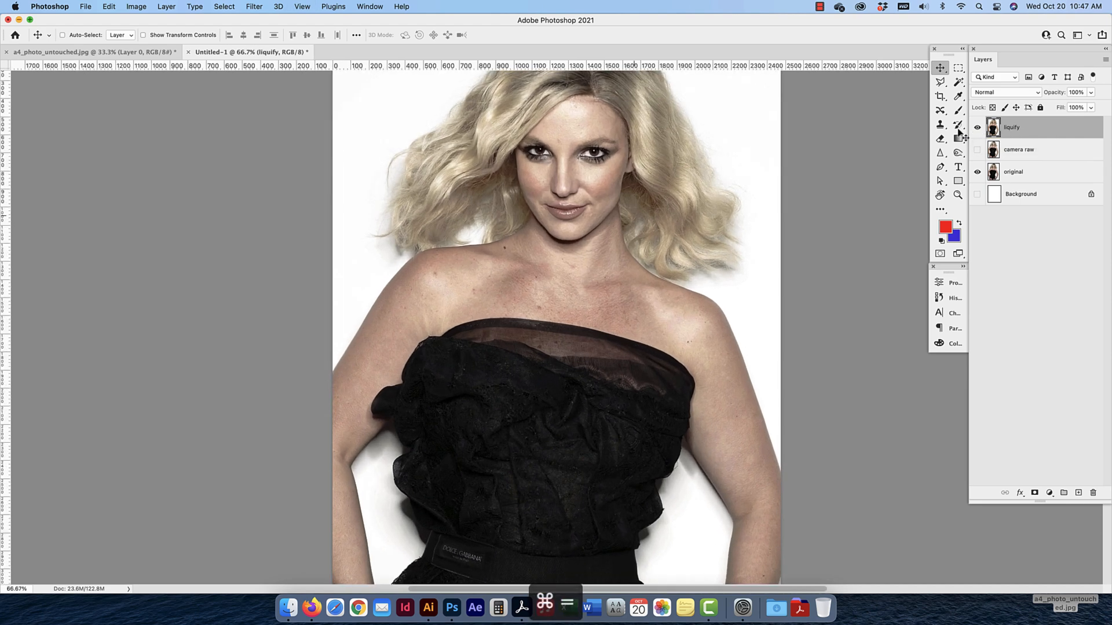
{"action": "left_click_drag", "start_coordinate": [648, 153], "coordinate": [652, 233]}
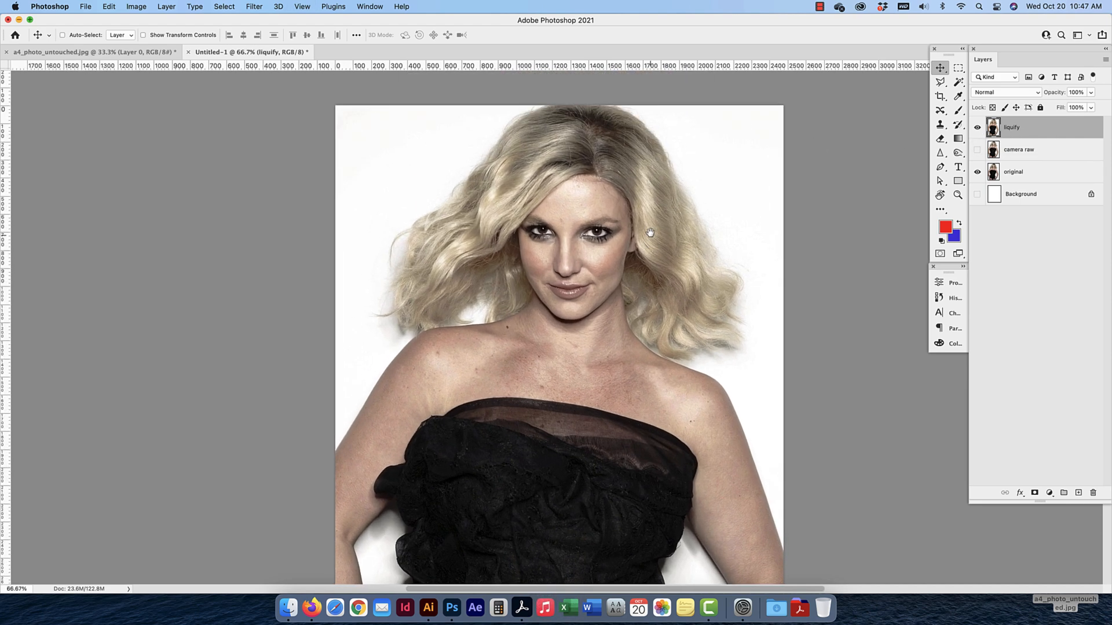
{"action": "left_click", "coordinate": [978, 127]}
{"action": "left_click", "coordinate": [978, 128]}
{"action": "left_click", "coordinate": [977, 128]}
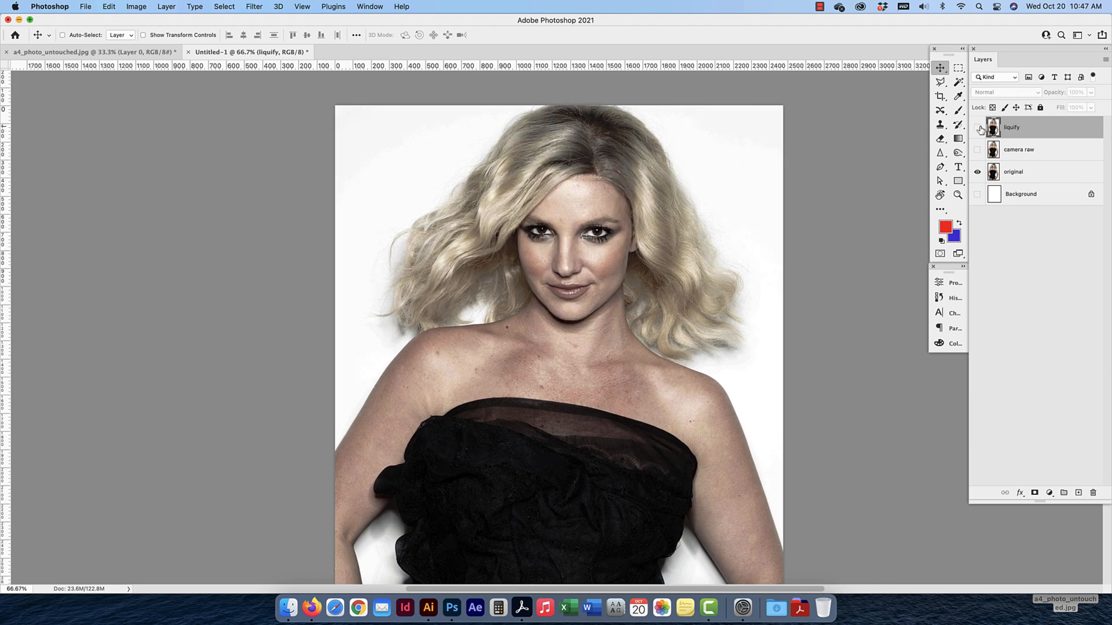
{"action": "left_click", "coordinate": [977, 127]}
{"action": "left_click", "coordinate": [978, 128]}
{"action": "left_click", "coordinate": [977, 127]}
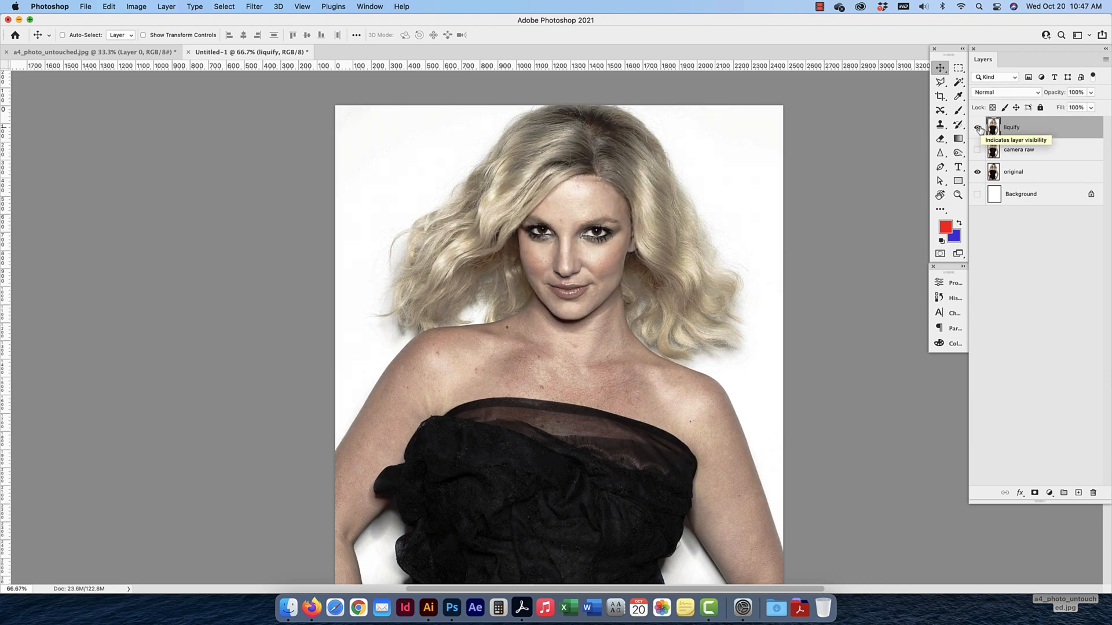
{"action": "left_click", "coordinate": [978, 128]}
{"action": "left_click", "coordinate": [978, 128]}
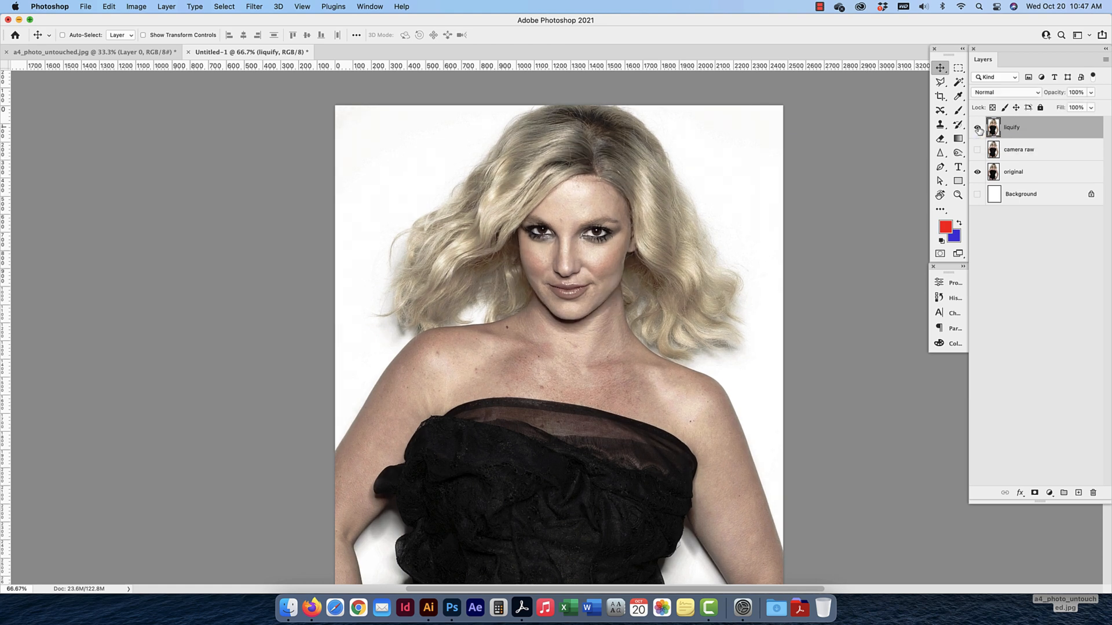
{"action": "left_click", "coordinate": [977, 127]}
{"action": "left_click", "coordinate": [977, 127]}
{"action": "left_click", "coordinate": [978, 128]}
{"action": "left_click", "coordinate": [977, 127]}
{"action": "left_click", "coordinate": [977, 172]}
Display the full History list and step through the document's states from the opening snapshot to the Liquify state
{"action": "left_click_drag", "start_coordinate": [735, 412], "coordinate": [752, 268]}
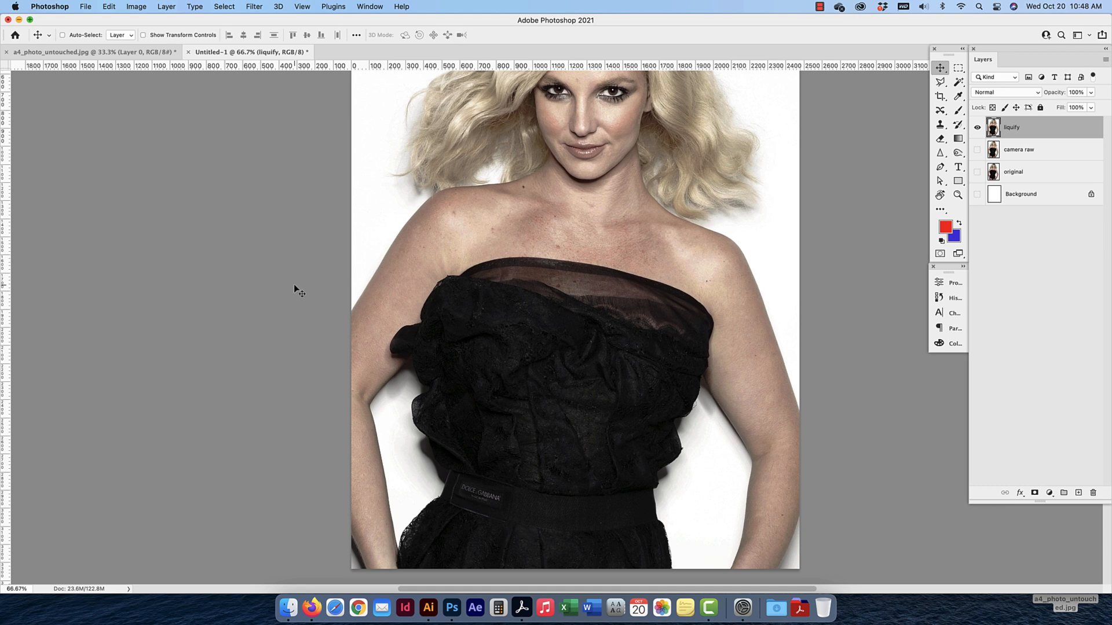
{"action": "left_click", "coordinate": [958, 299]}
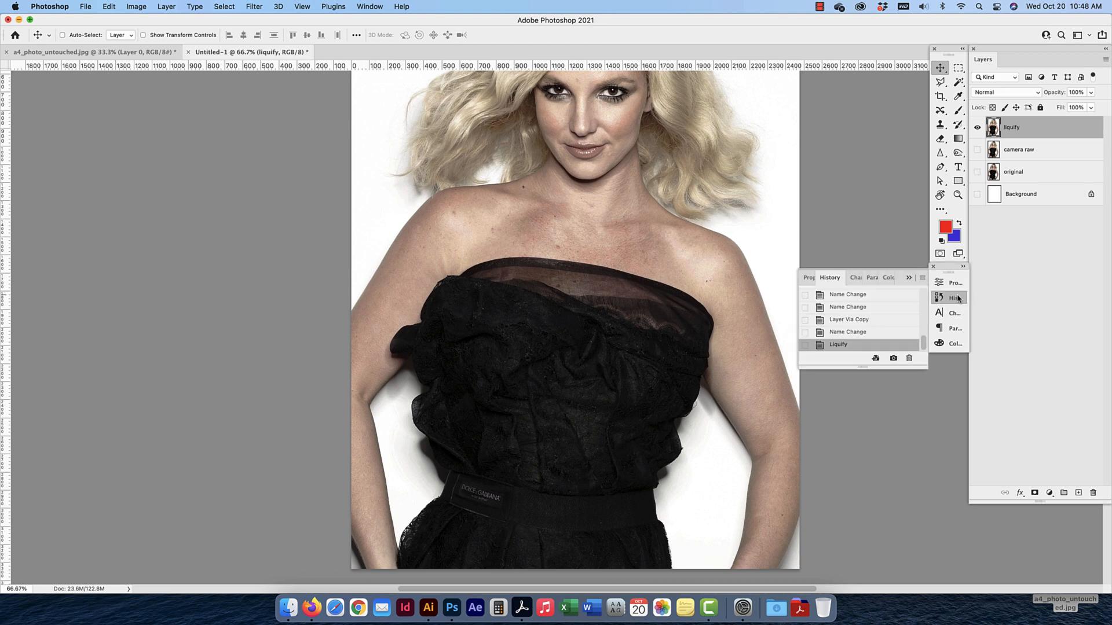
{"action": "left_click_drag", "start_coordinate": [864, 369], "coordinate": [865, 579]}
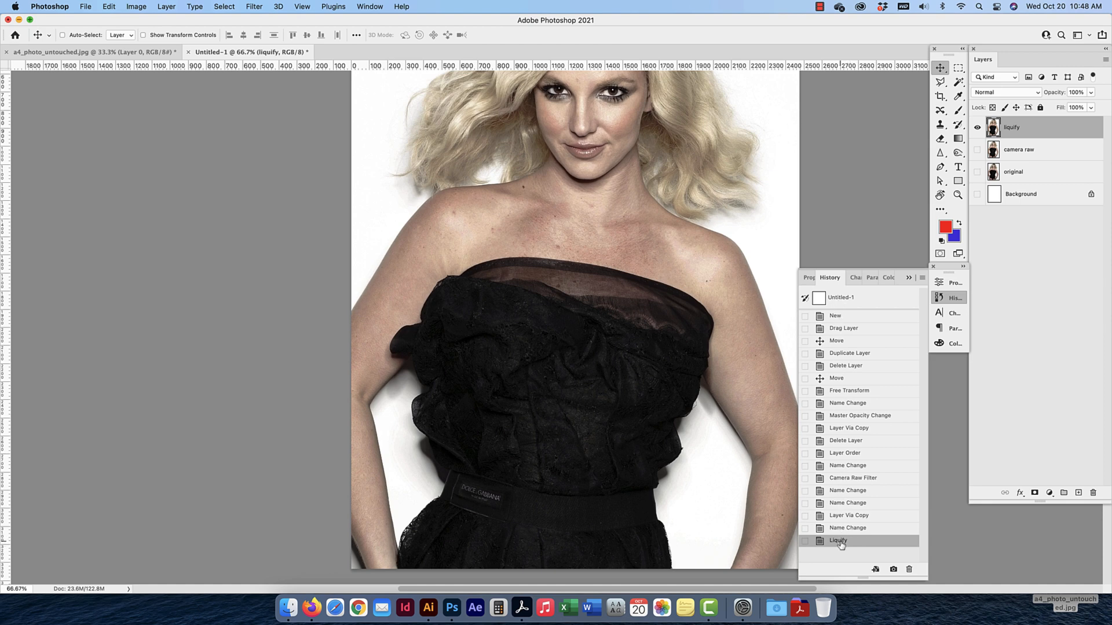
{"action": "left_click", "coordinate": [840, 298]}
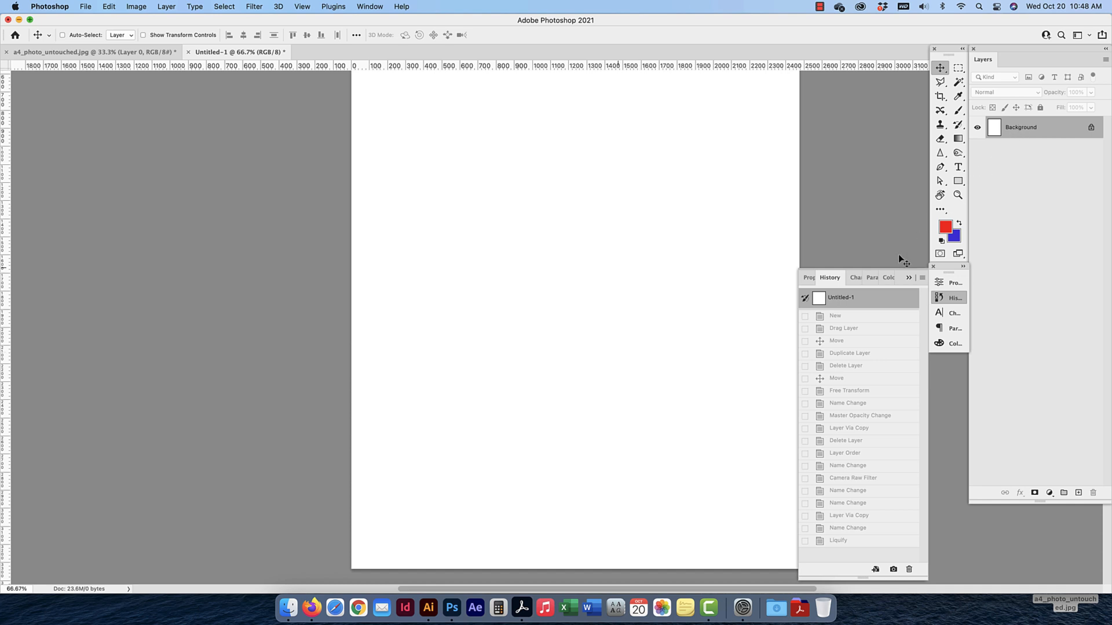
{"action": "left_click", "coordinate": [843, 318]}
{"action": "mouse_move", "coordinate": [843, 331]}
{"action": "left_mouse_down"}
{"action": "mouse_move", "coordinate": [857, 428]}
{"action": "mouse_move", "coordinate": [852, 542]}
{"action": "left_mouse_up"}
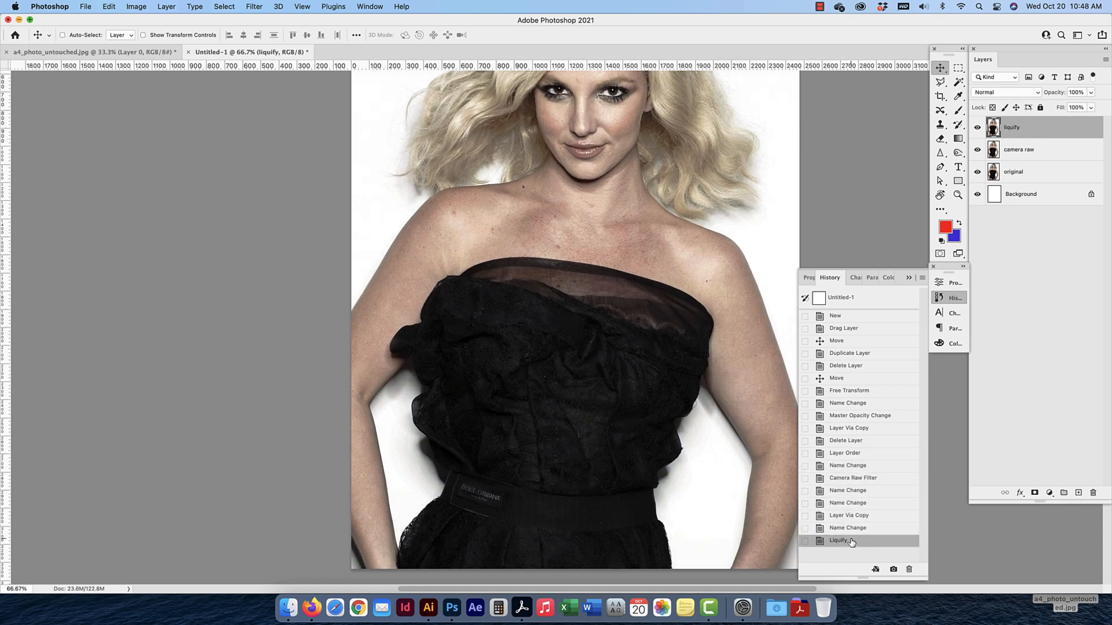
Create a history snapshot of the full document named liquify
{"action": "left_click", "coordinate": [922, 279]}
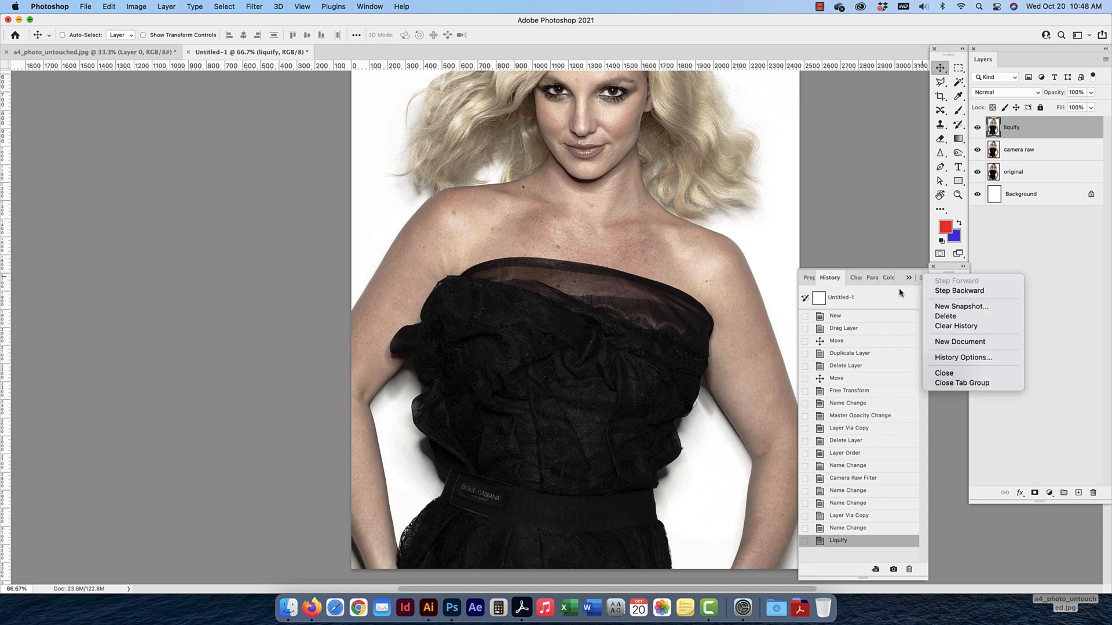
{"action": "left_click", "coordinate": [890, 301]}
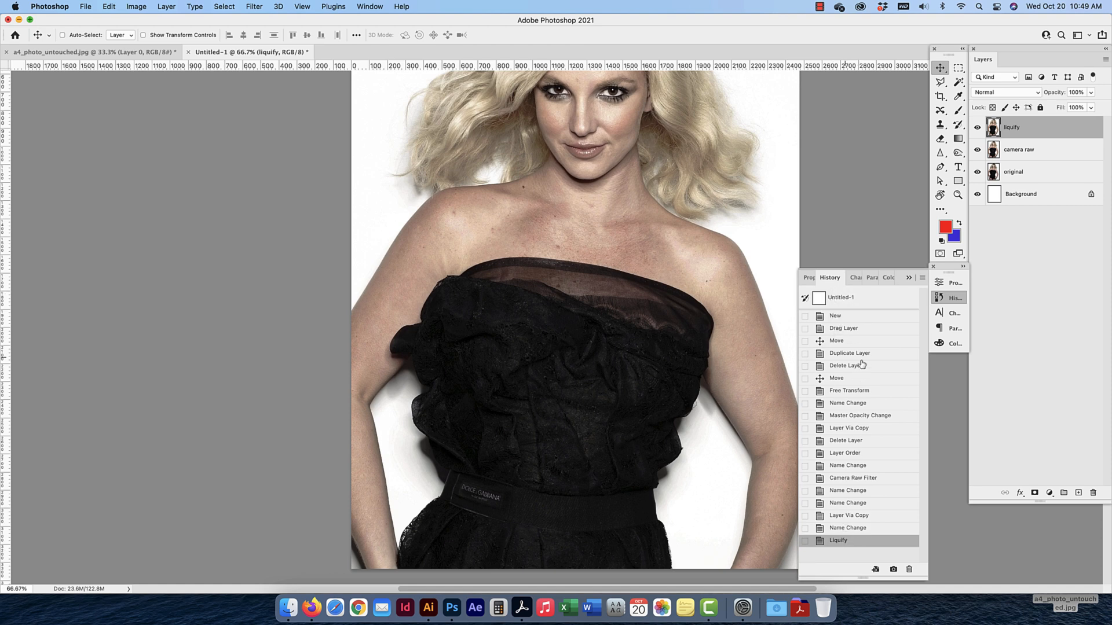
{"action": "left_click", "coordinate": [922, 280]}
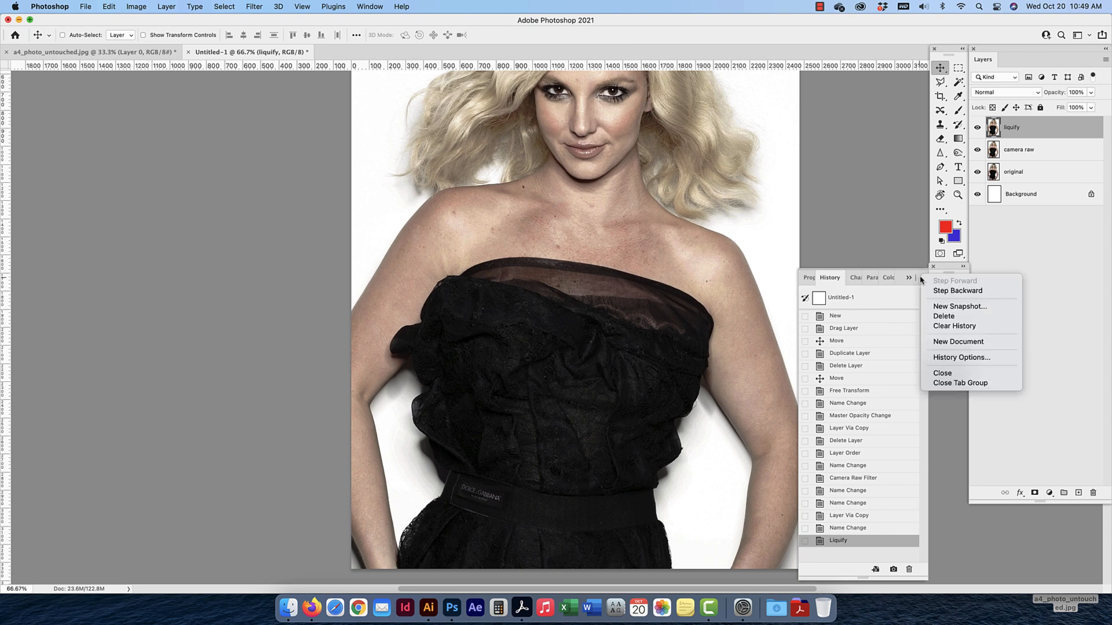
{"action": "left_click", "coordinate": [953, 307]}
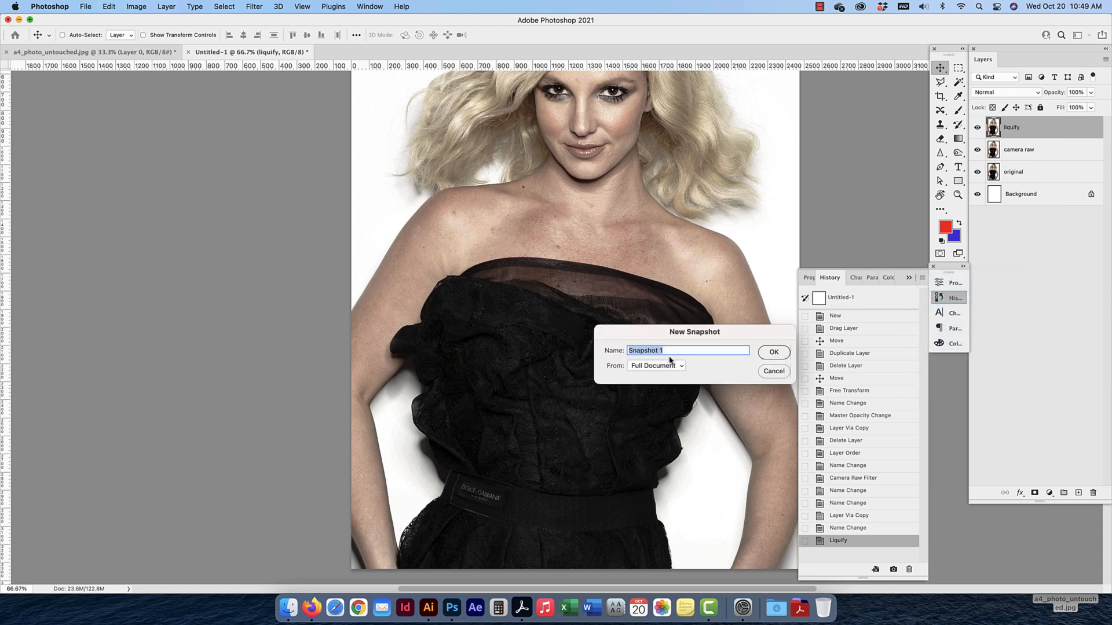
{"action": "type", "text": "liquify"}
{"action": "key", "text": "Return"}
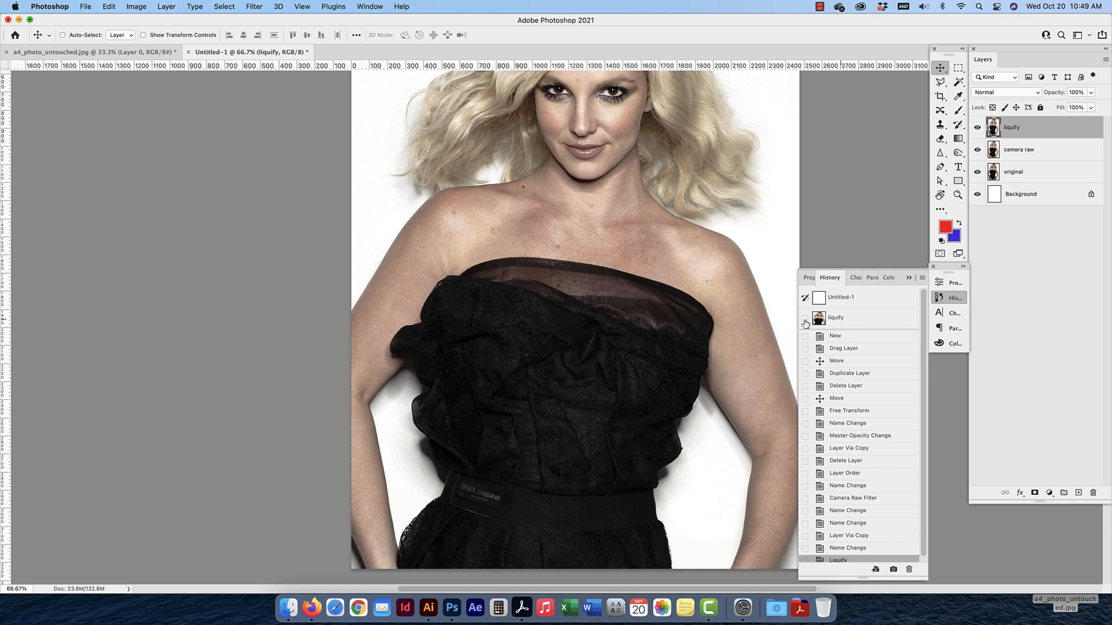
Revisit the Camera Raw Filter history state and return to the Liquify state
{"action": "scroll", "coordinate": [805, 322], "scroll_direction": "down", "scroll_amount": 1}
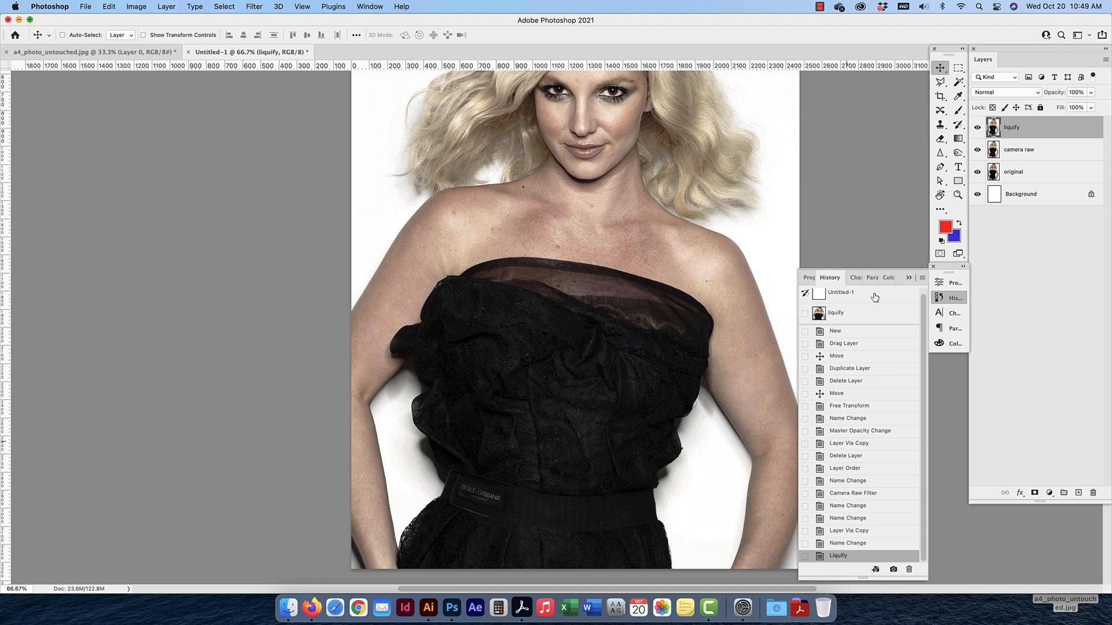
{"action": "left_click", "coordinate": [921, 278]}
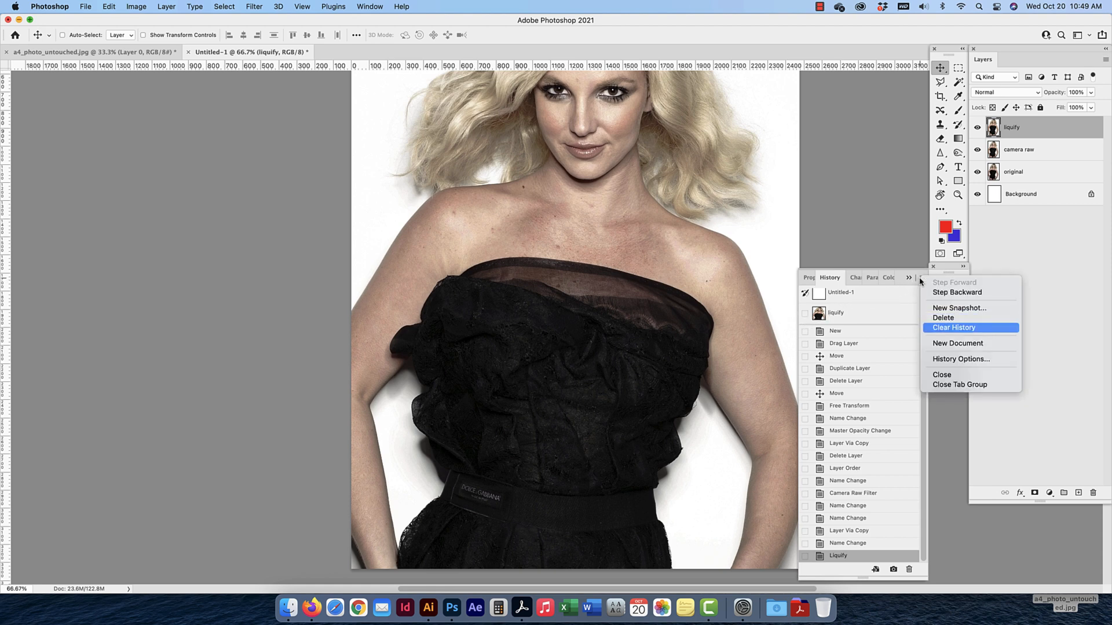
{"action": "left_click", "coordinate": [853, 322]}
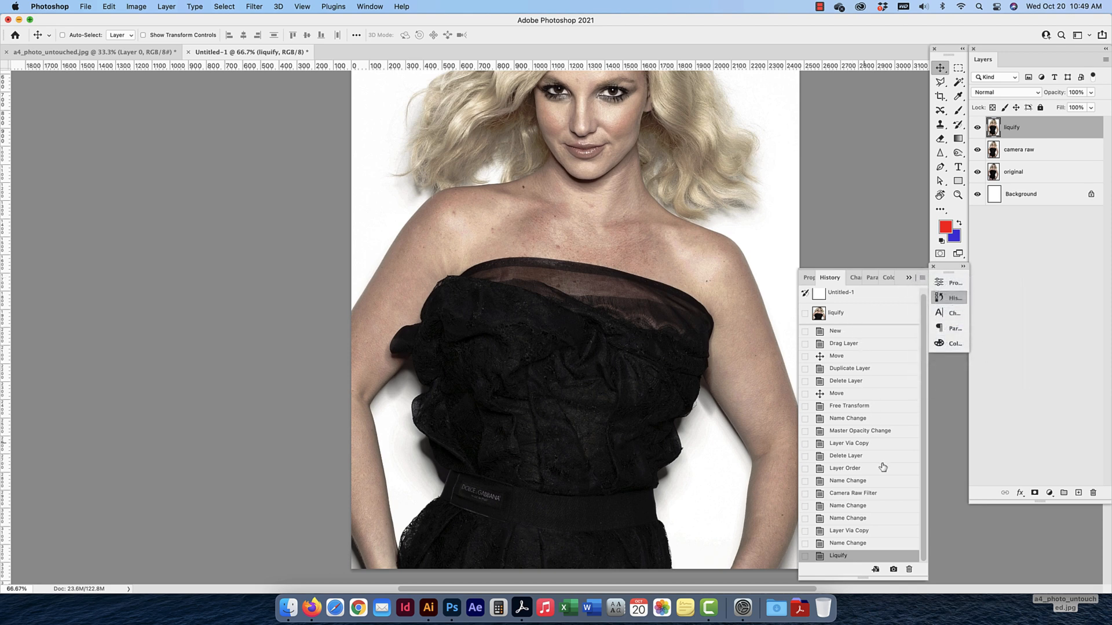
{"action": "left_click", "coordinate": [854, 495]}
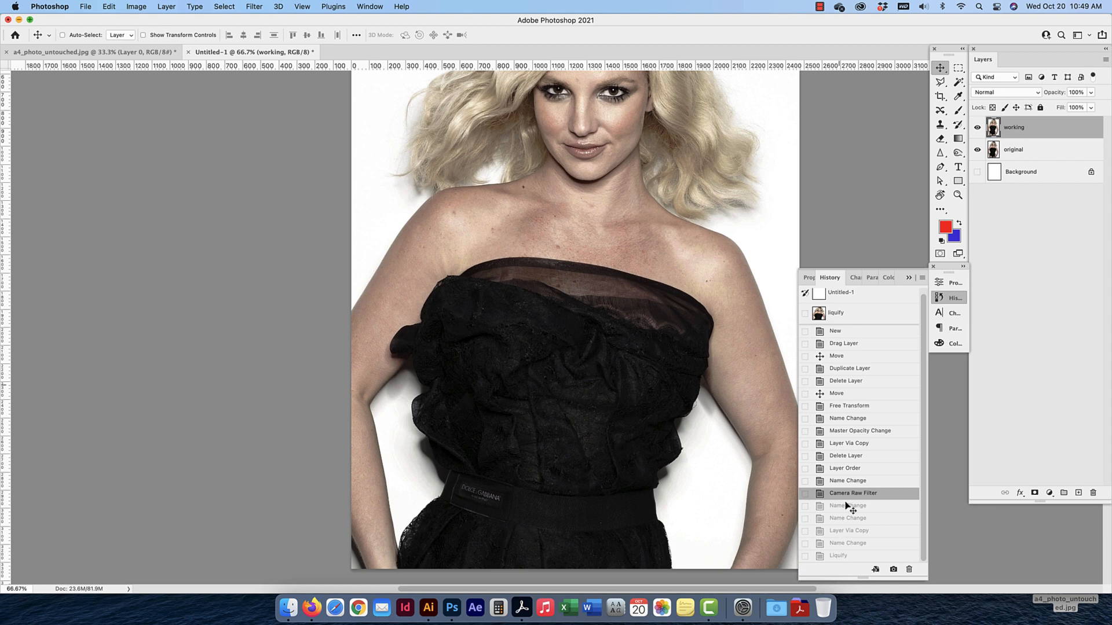
{"action": "scroll", "coordinate": [556, 175], "scroll_direction": "right", "scroll_amount": 2}
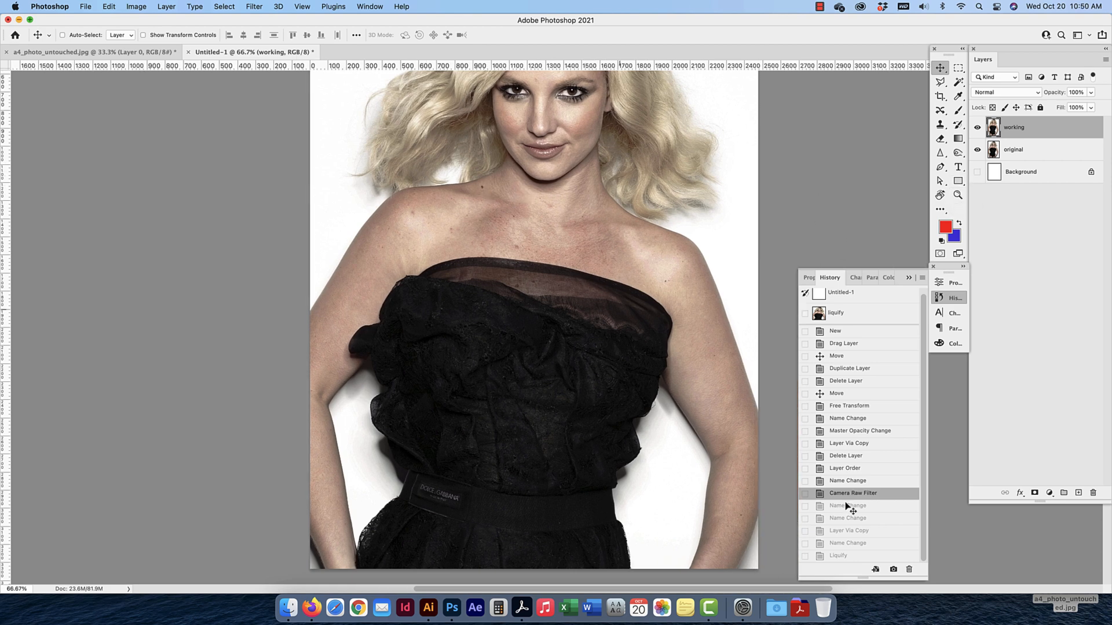
{"action": "left_click", "coordinate": [851, 556]}
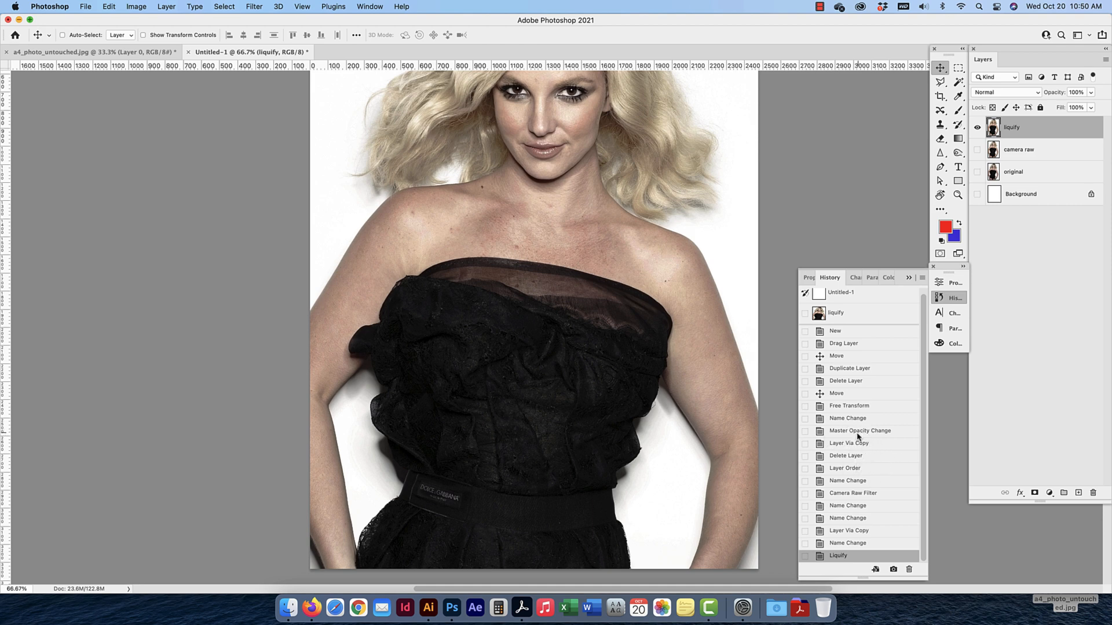
{"action": "left_click", "coordinate": [1046, 314]}
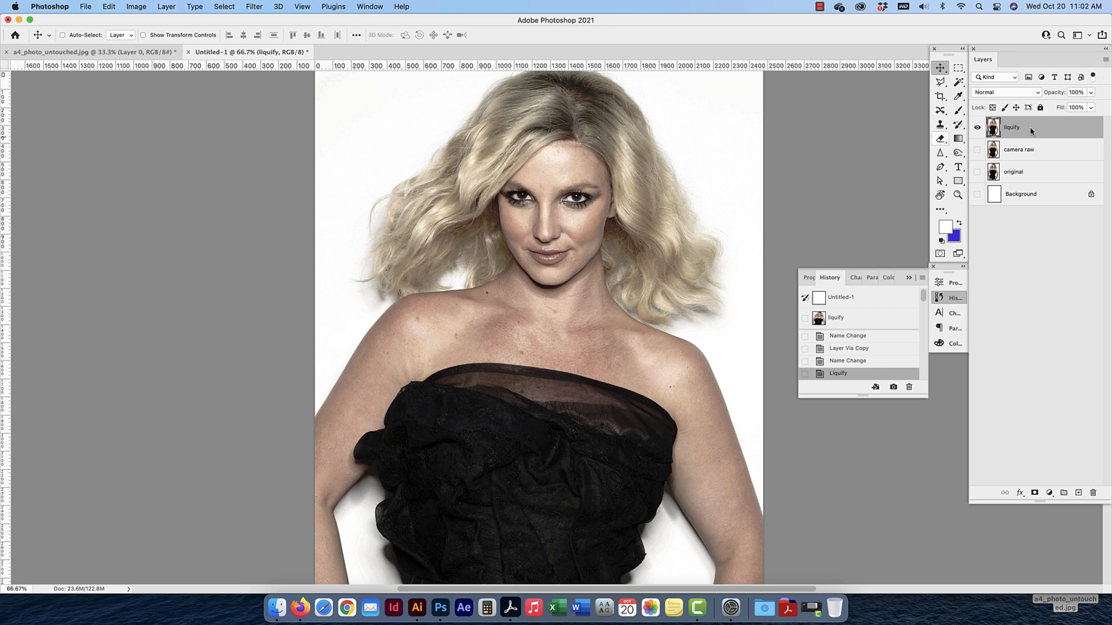
Add a new blank layer above the liquify layer and make the Burn tool active
{"action": "left_click", "coordinate": [965, 153]}
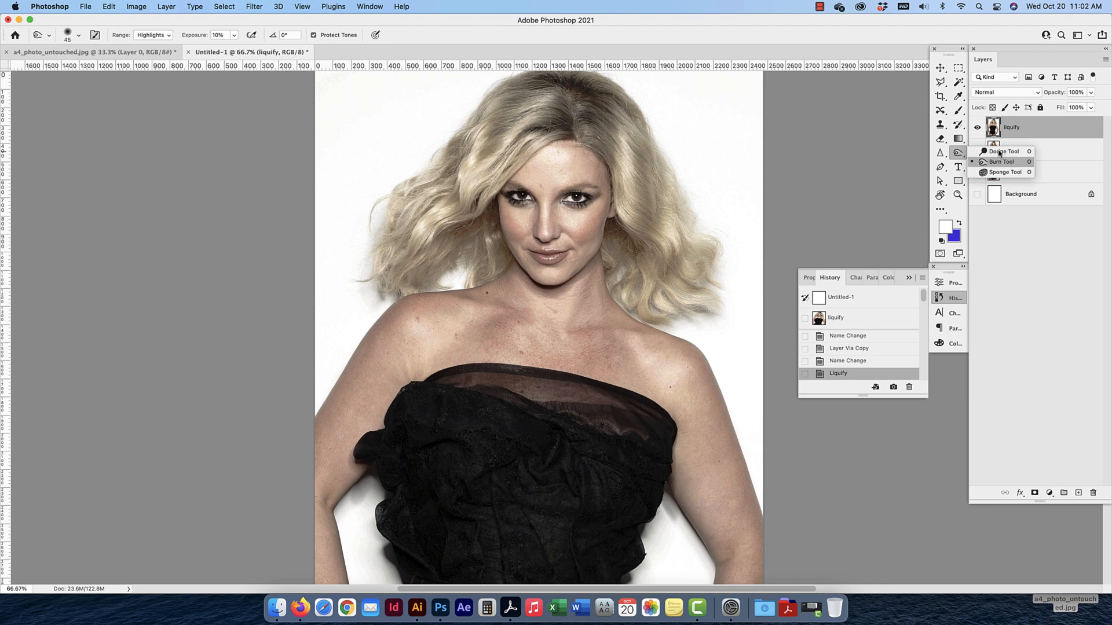
{"action": "left_click", "coordinate": [1031, 138]}
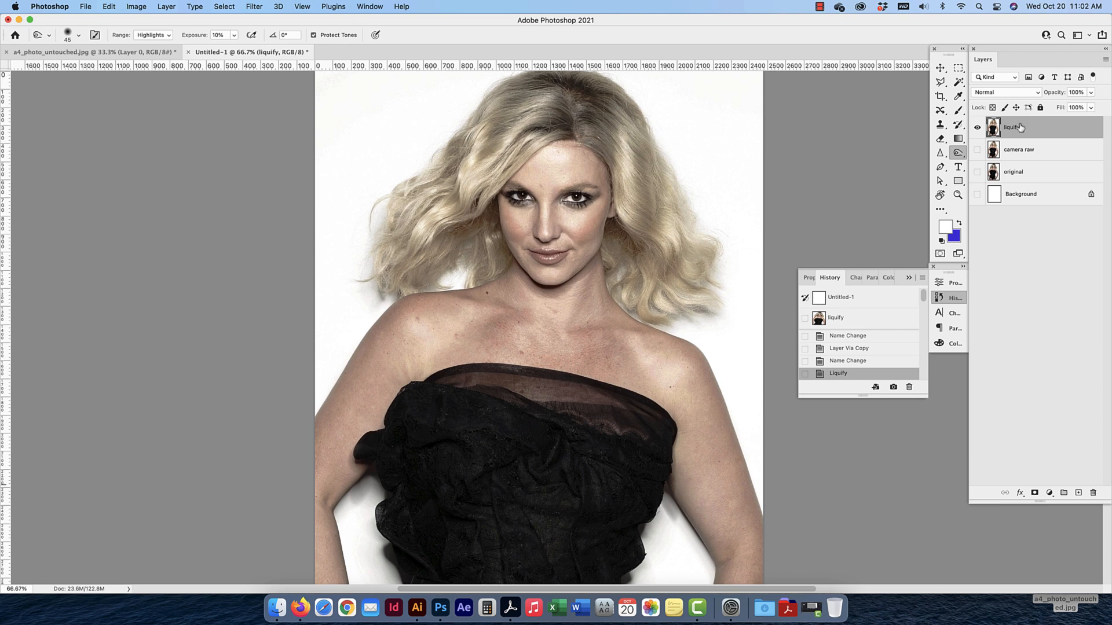
{"action": "left_click", "coordinate": [1106, 59]}
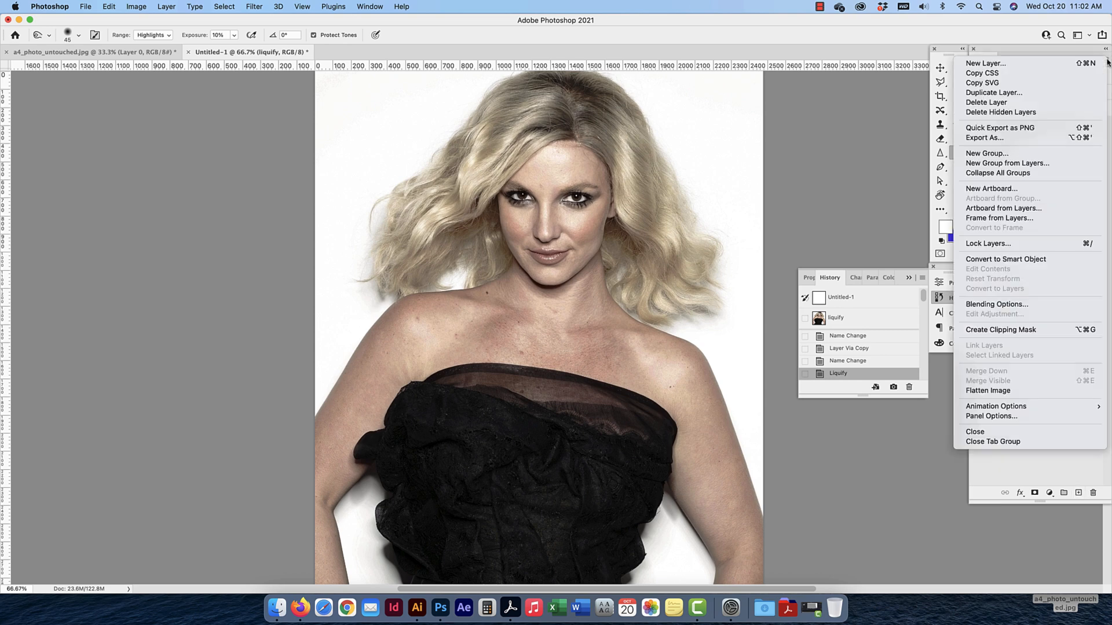
{"action": "left_click", "coordinate": [1073, 481]}
{"action": "left_click", "coordinate": [1078, 492]}
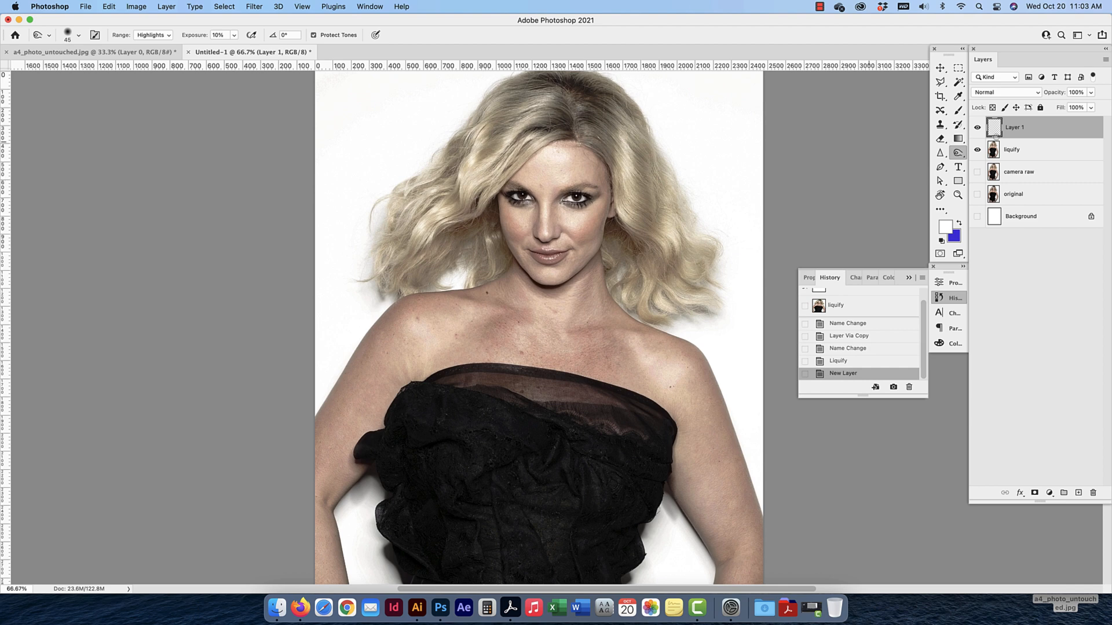
{"action": "left_click", "coordinate": [959, 112]}
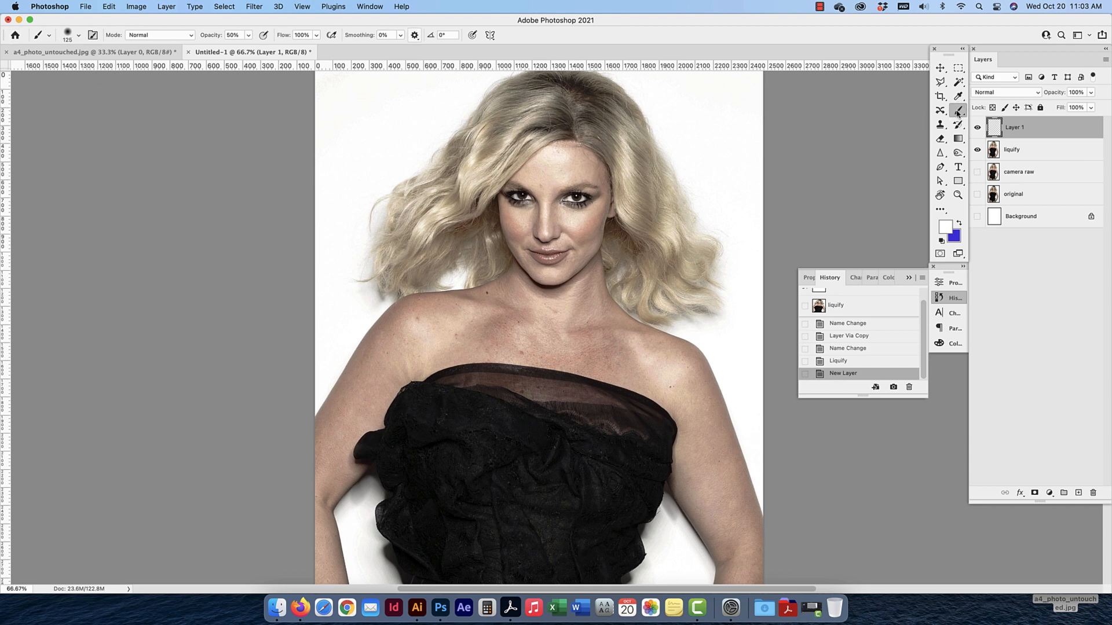
{"action": "left_click", "coordinate": [959, 154]}
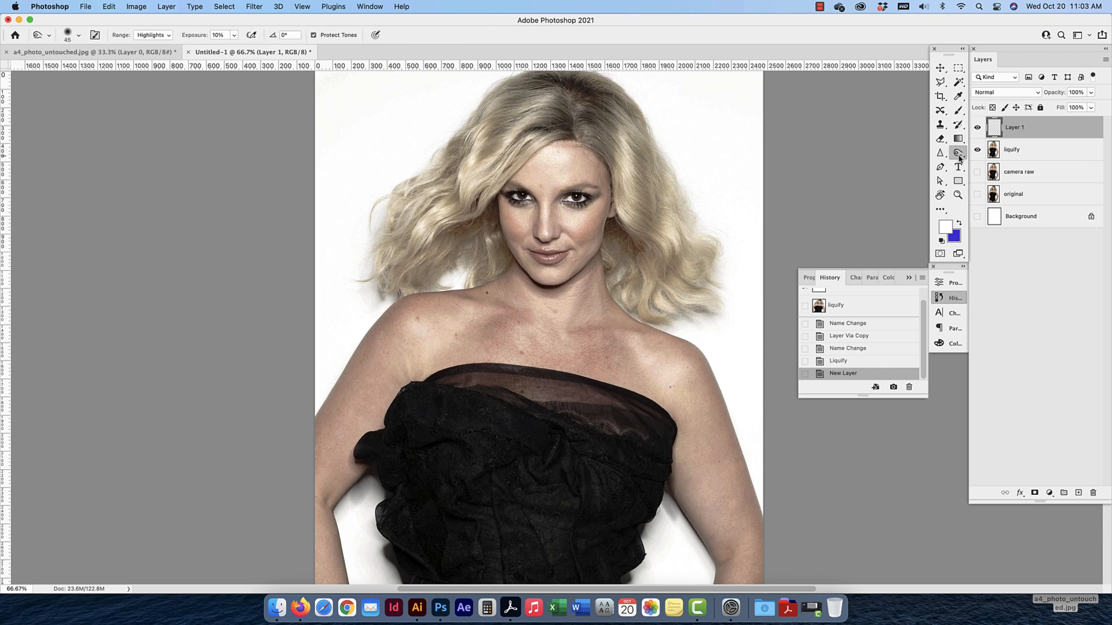
Make the Brush tool active with a fully round Soft Round tip, 156 px in size and 0% hardness
{"action": "left_click", "coordinate": [959, 111]}
{"action": "left_click", "coordinate": [959, 96]}
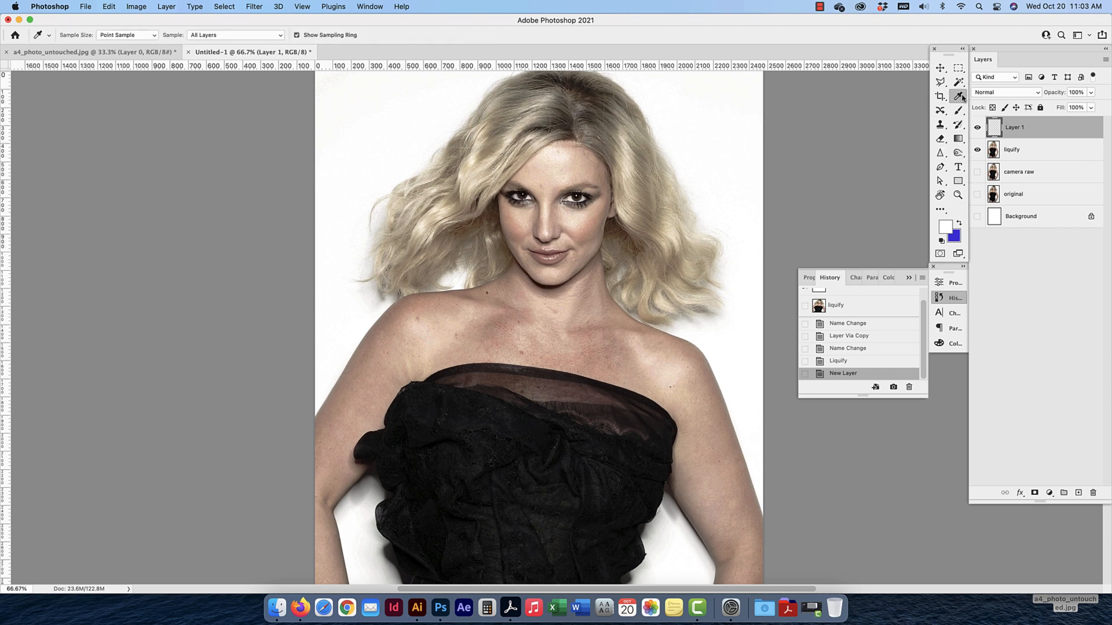
{"action": "left_click", "coordinate": [959, 111]}
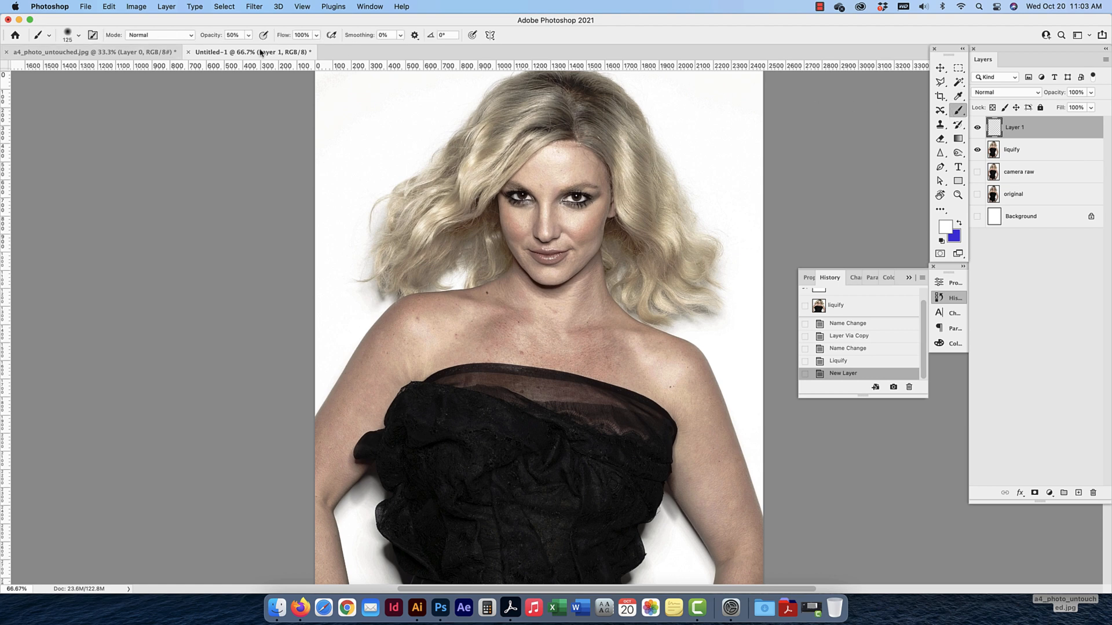
{"action": "left_click", "coordinate": [79, 35]}
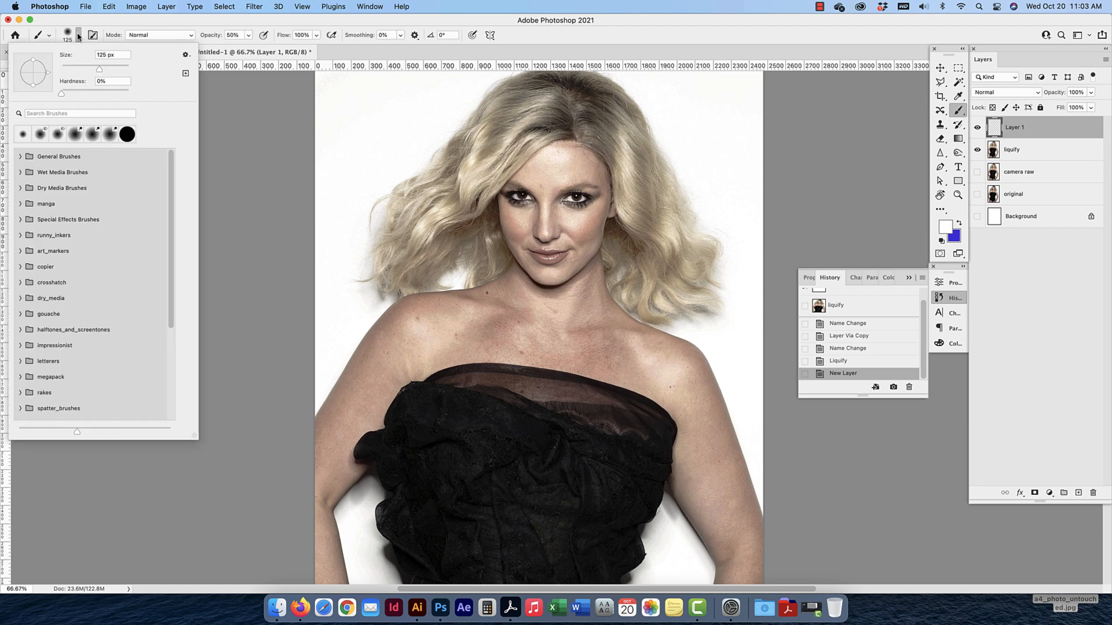
{"action": "left_click_drag", "start_coordinate": [99, 69], "coordinate": [105, 70]}
{"action": "left_click_drag", "start_coordinate": [61, 93], "coordinate": [129, 94]}
{"action": "left_click", "coordinate": [20, 157]}
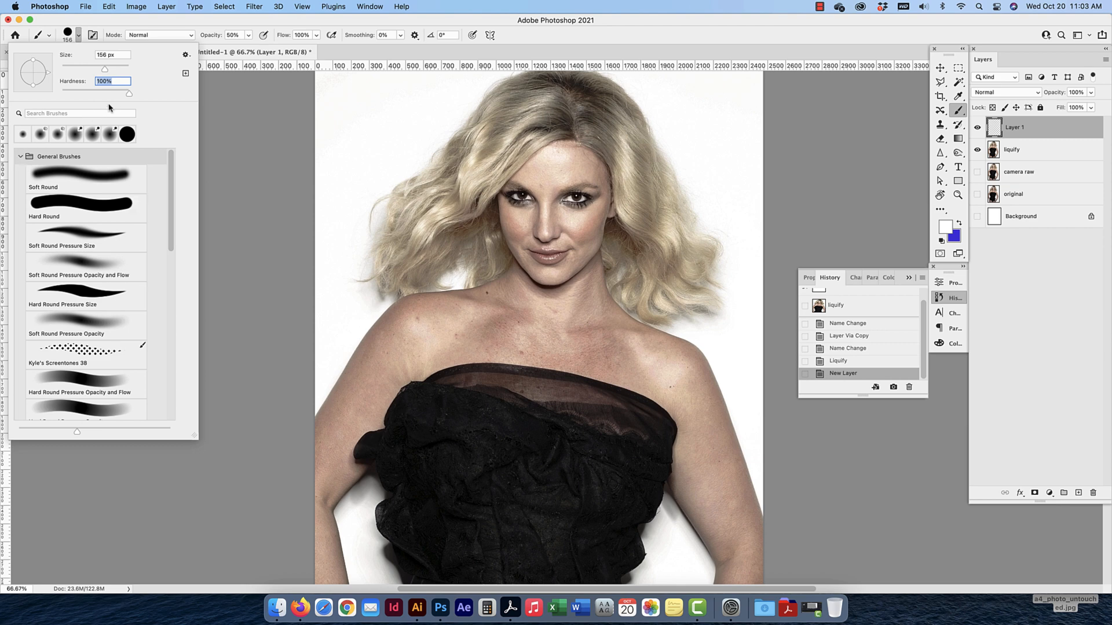
{"action": "mouse_move", "coordinate": [129, 93]}
{"action": "left_mouse_down"}
{"action": "mouse_move", "coordinate": [51, 94]}
{"action": "mouse_move", "coordinate": [152, 94]}
{"action": "mouse_move", "coordinate": [50, 96]}
{"action": "mouse_move", "coordinate": [33, 81]}
{"action": "mouse_move", "coordinate": [35, 91]}
{"action": "left_mouse_up"}
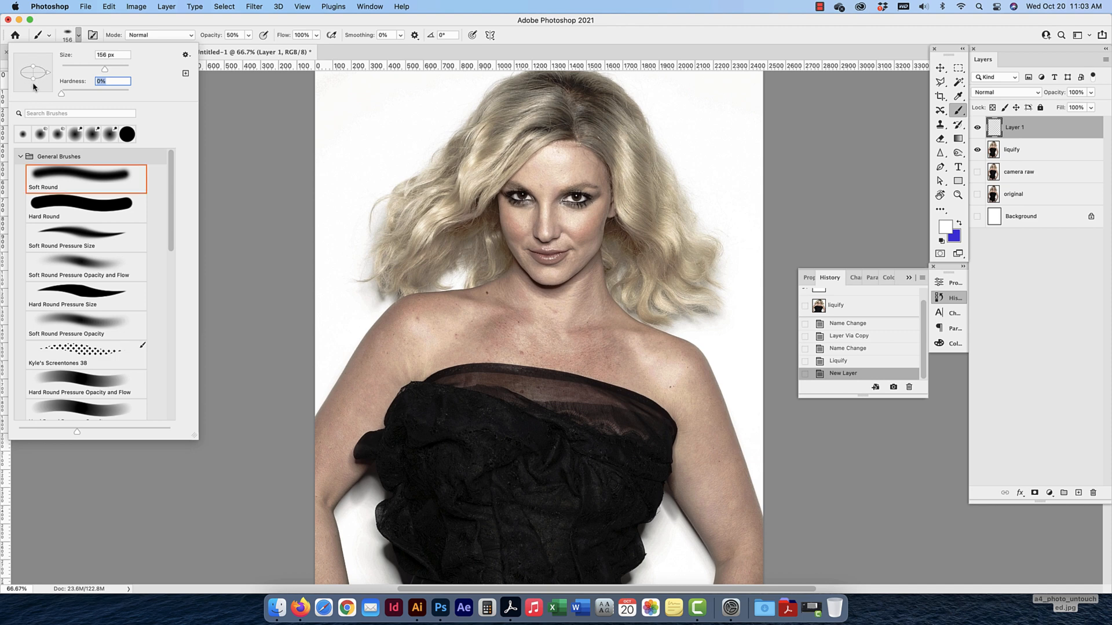
{"action": "scroll", "coordinate": [33, 80], "scroll_direction": "left", "scroll_amount": 2}
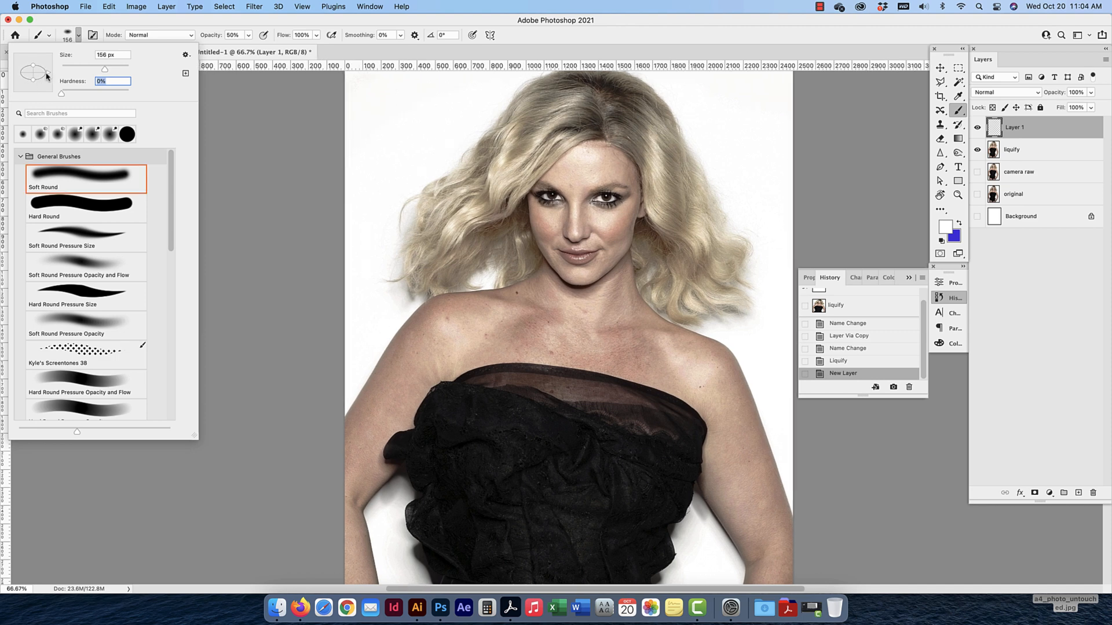
{"action": "mouse_move", "coordinate": [47, 76]}
{"action": "left_mouse_down"}
{"action": "mouse_move", "coordinate": [46, 63]}
{"action": "mouse_move", "coordinate": [43, 84]}
{"action": "mouse_move", "coordinate": [56, 87]}
{"action": "mouse_move", "coordinate": [58, 74]}
{"action": "left_mouse_up"}
Check the foreground colour in the Color Picker and keep it as white, ffffff
{"action": "left_click", "coordinate": [945, 227]}
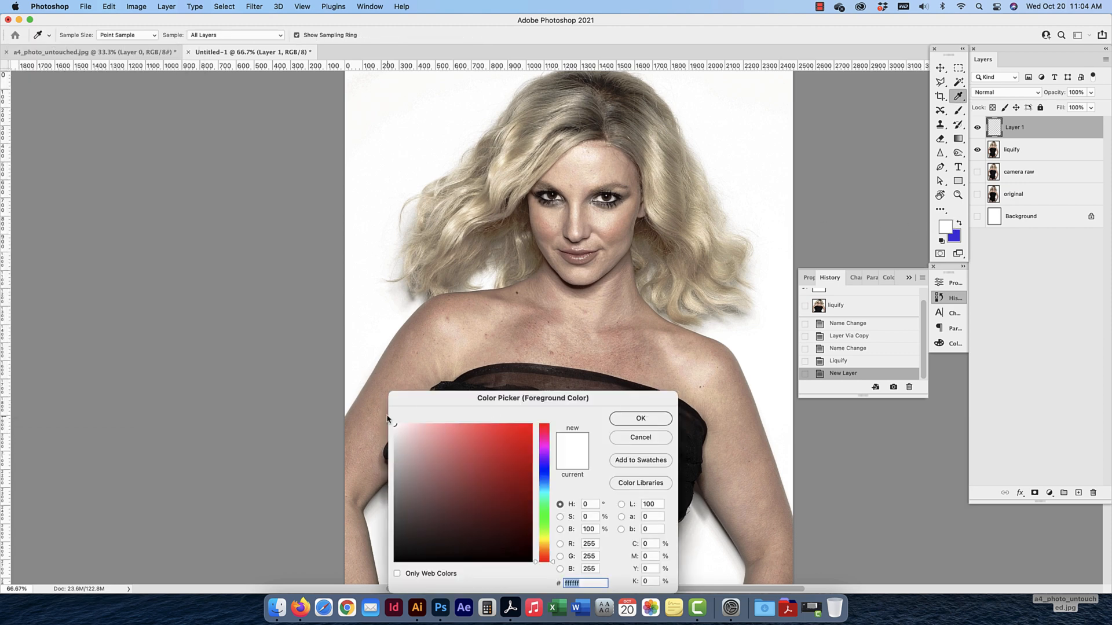
{"action": "left_click", "coordinate": [634, 419]}
{"action": "left_click", "coordinate": [945, 227]}
{"action": "left_click", "coordinate": [648, 418]}
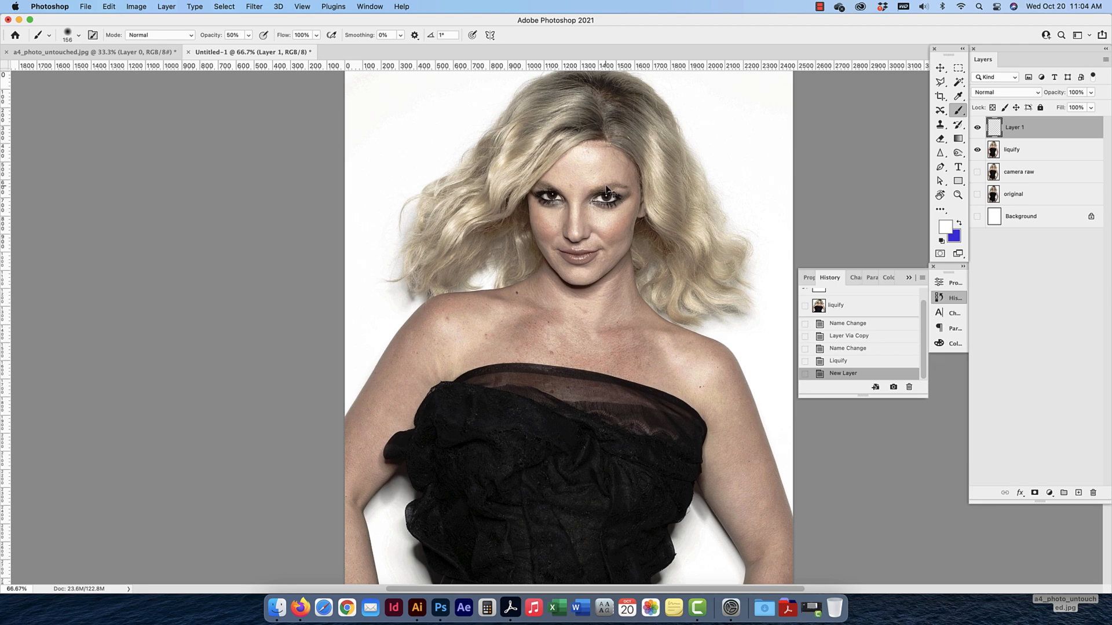
With a 90 px brush at 75% opacity, paint white highlights along both brow bones and the upper forehead on Layer 1
{"action": "key", "text": "super+equal"}
{"action": "key", "text": "super+equal"}
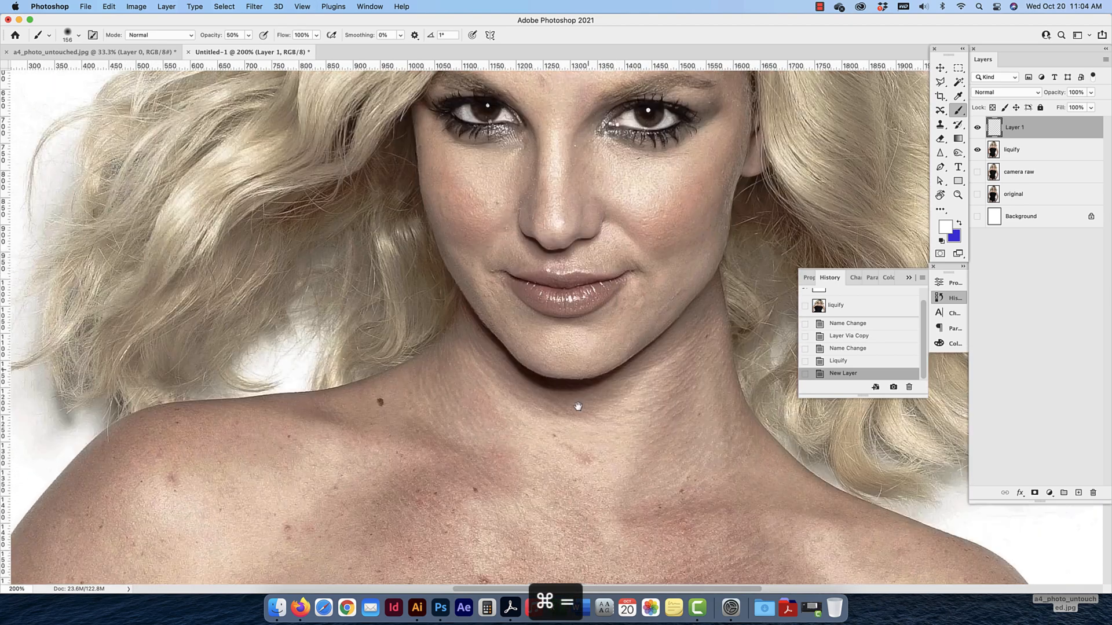
{"action": "left_click_drag", "start_coordinate": [577, 406], "coordinate": [562, 465]}
{"action": "left_click_drag", "start_coordinate": [573, 243], "coordinate": [534, 358]}
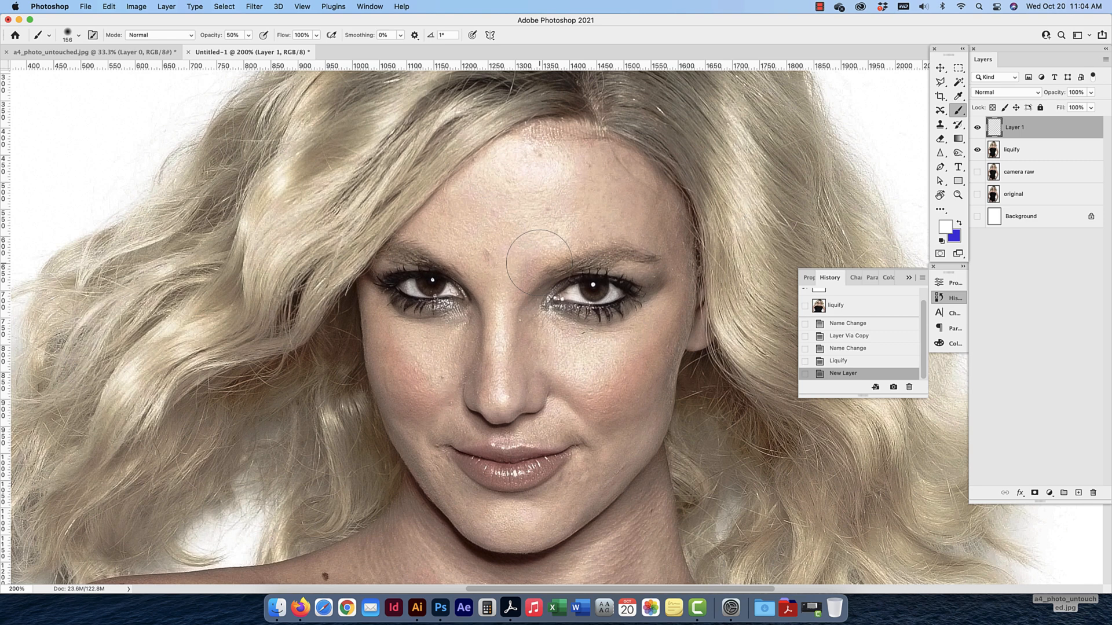
{"action": "key", "text": "bracketleft"}
{"action": "key", "text": "bracketleft"}
{"action": "key", "text": "bracketleft"}
{"action": "key", "text": "bracketleft"}
{"action": "left_click", "coordinate": [218, 35]}
{"action": "type", "text": "75"}
{"action": "key", "text": "Return"}
{"action": "left_click_drag", "start_coordinate": [541, 260], "coordinate": [662, 249]}
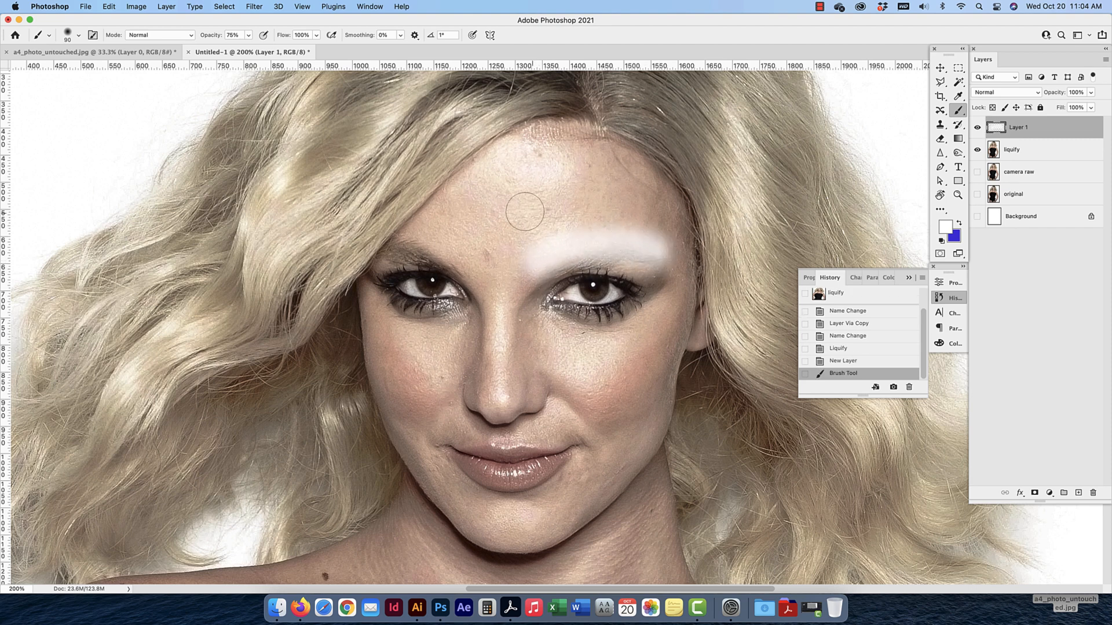
{"action": "left_click_drag", "start_coordinate": [509, 149], "coordinate": [537, 154]}
{"action": "mouse_move", "coordinate": [473, 253]}
{"action": "left_mouse_down"}
{"action": "mouse_move", "coordinate": [432, 247]}
{"action": "mouse_move", "coordinate": [408, 228]}
{"action": "left_mouse_up"}
Paint white highlights beneath the inner corners of both eyes and down the bridge of the nose
{"action": "left_click", "coordinate": [452, 313]}
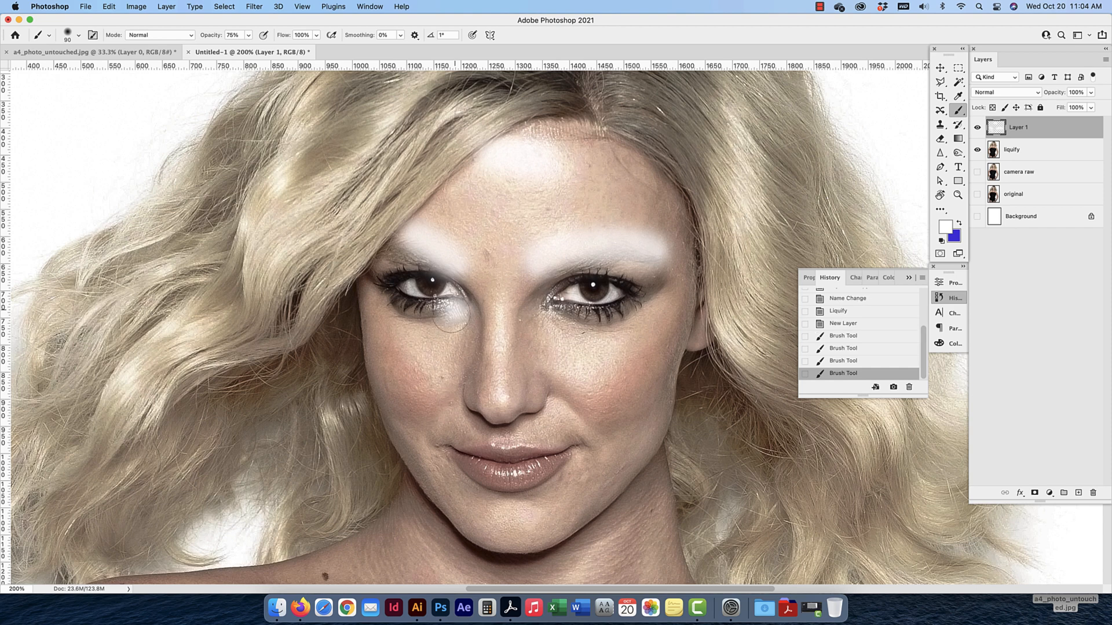
{"action": "left_click", "coordinate": [447, 305]}
{"action": "left_click", "coordinate": [557, 315]}
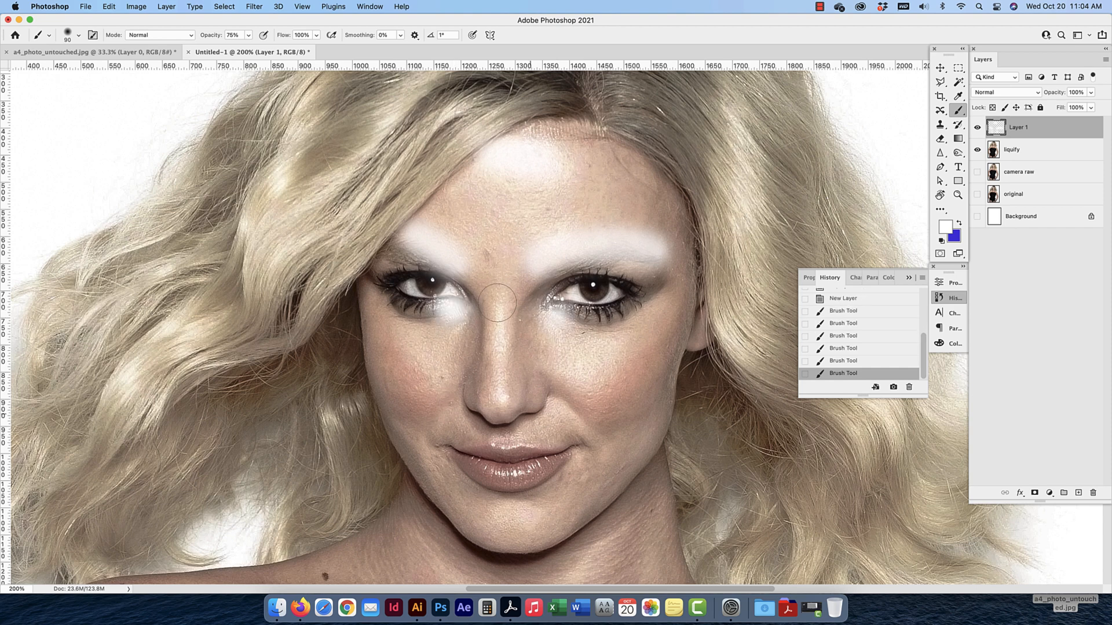
{"action": "left_click_drag", "start_coordinate": [497, 302], "coordinate": [502, 405]}
Reduce the brush to 45 px and paint white highlights on the upper lip, lower lip and chin
{"action": "mouse_move", "coordinate": [558, 463]}
{"action": "left_mouse_down"}
{"action": "mouse_move", "coordinate": [553, 382]}
{"action": "mouse_move", "coordinate": [521, 365]}
{"action": "mouse_move", "coordinate": [484, 363]}
{"action": "mouse_move", "coordinate": [520, 364]}
{"action": "mouse_move", "coordinate": [517, 394]}
{"action": "mouse_move", "coordinate": [486, 391]}
{"action": "mouse_move", "coordinate": [514, 392]}
{"action": "left_mouse_up"}
{"action": "key", "text": "bracketleft"}
{"action": "key", "text": "bracketleft"}
{"action": "key", "text": "bracketleft"}
{"action": "key", "text": "bracketleft"}
{"action": "key", "text": "bracketleft"}
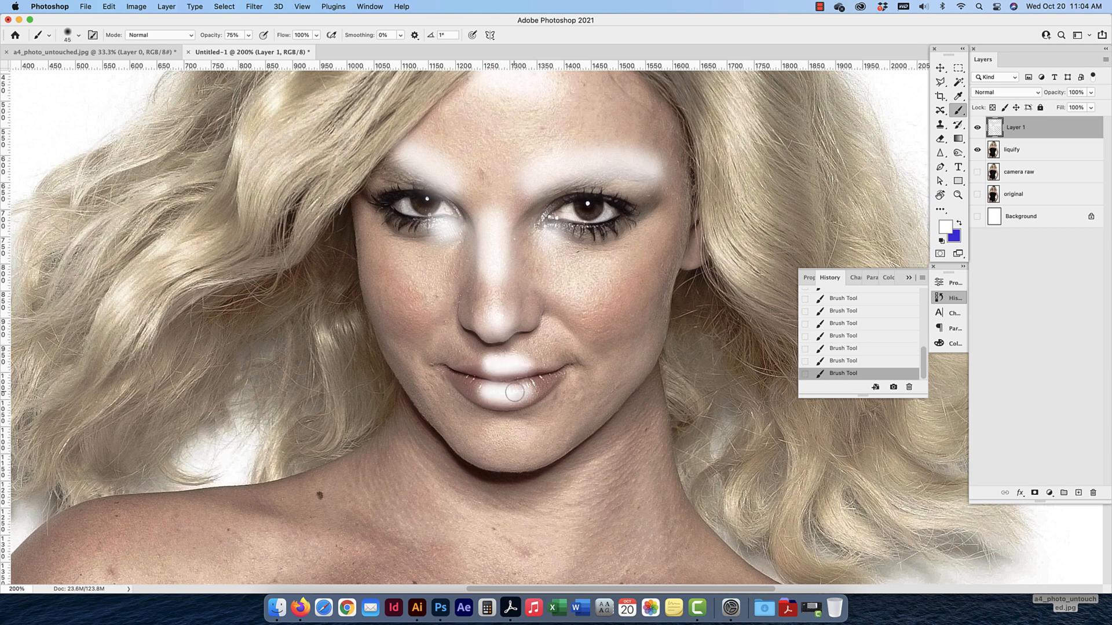
{"action": "mouse_move", "coordinate": [522, 435]}
{"action": "left_mouse_down"}
{"action": "mouse_move", "coordinate": [491, 432]}
{"action": "mouse_move", "coordinate": [501, 425]}
{"action": "left_mouse_up"}
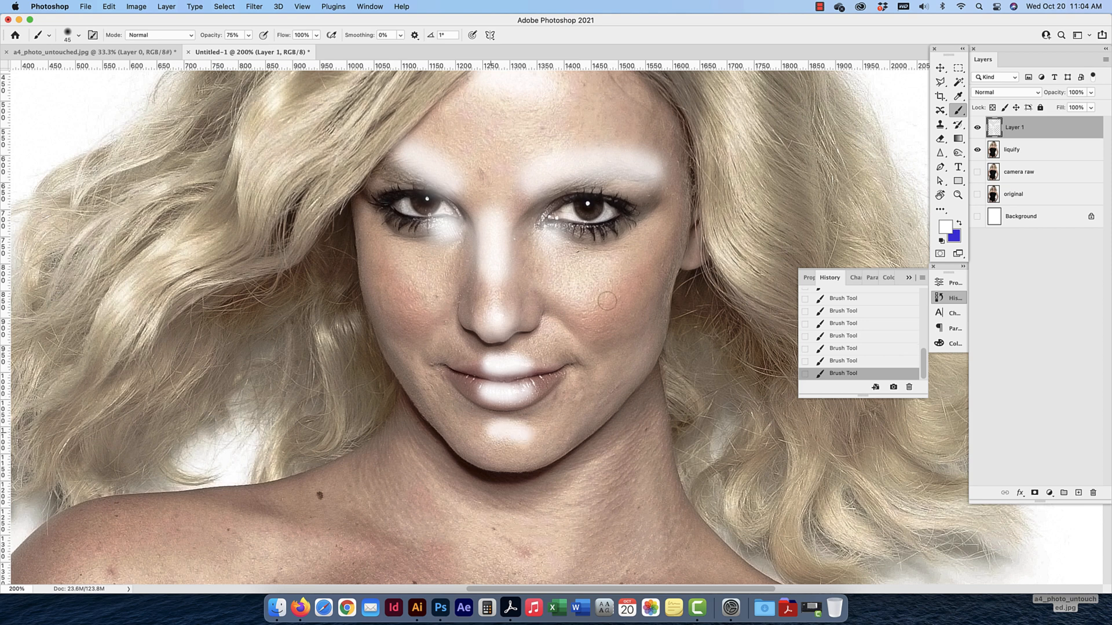
Enlarge the brush to 175 px and dab a soft white highlight on each cheek
{"action": "key", "text": "bracketright"}
{"action": "key", "text": "bracketright"}
{"action": "key", "text": "bracketright"}
{"action": "key", "text": "bracketright"}
{"action": "key", "text": "bracketright"}
{"action": "key", "text": "bracketright"}
{"action": "key", "text": "bracketright"}
{"action": "key", "text": "bracketright"}
{"action": "key", "text": "bracketright"}
{"action": "left_click", "coordinate": [596, 287]}
{"action": "left_click", "coordinate": [409, 297]}
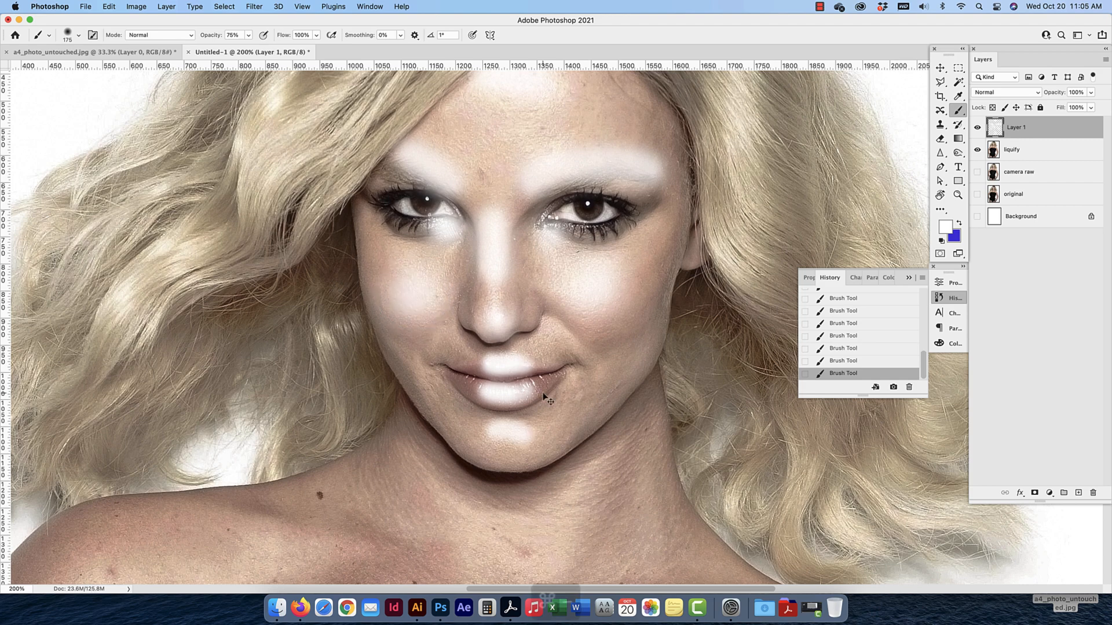
Dab a highlight on the shoulder, then with a 150 px brush paint white highlights along both collarbones and the side of the neck
{"action": "key", "text": "super+minus"}
{"action": "left_click_drag", "start_coordinate": [390, 463], "coordinate": [439, 349]}
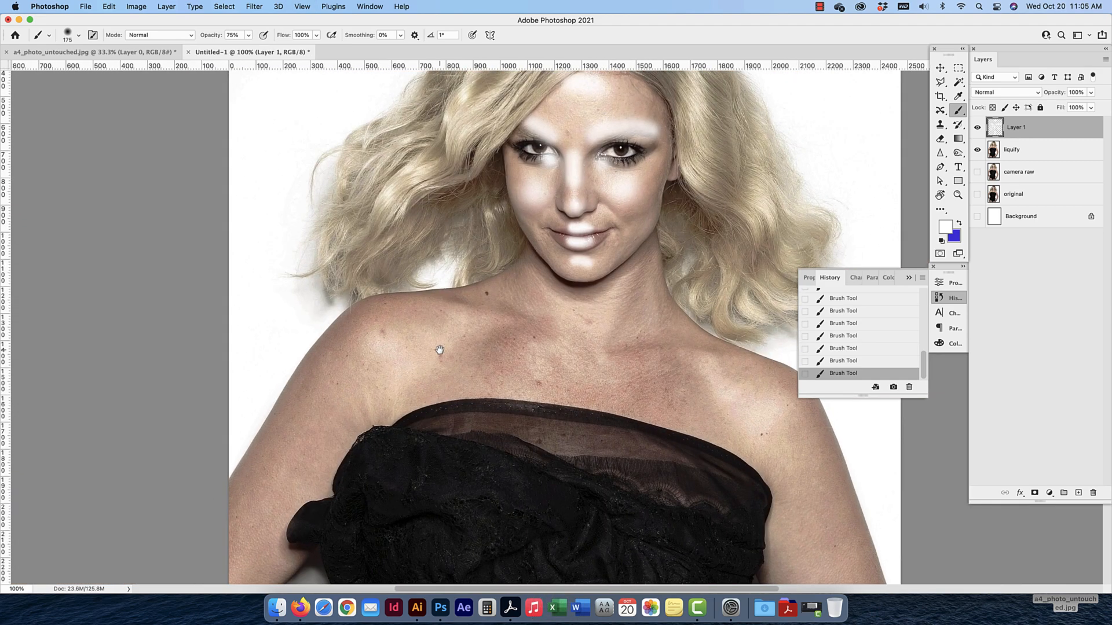
{"action": "left_click", "coordinate": [385, 344]}
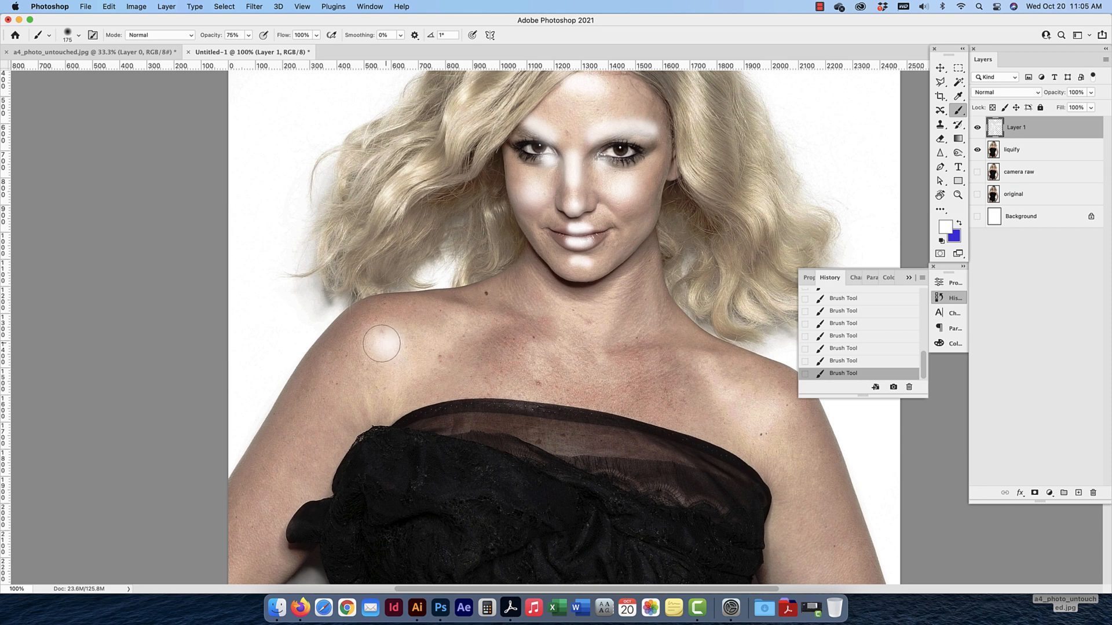
{"action": "key", "text": "bracketleft"}
{"action": "left_click", "coordinate": [499, 322]}
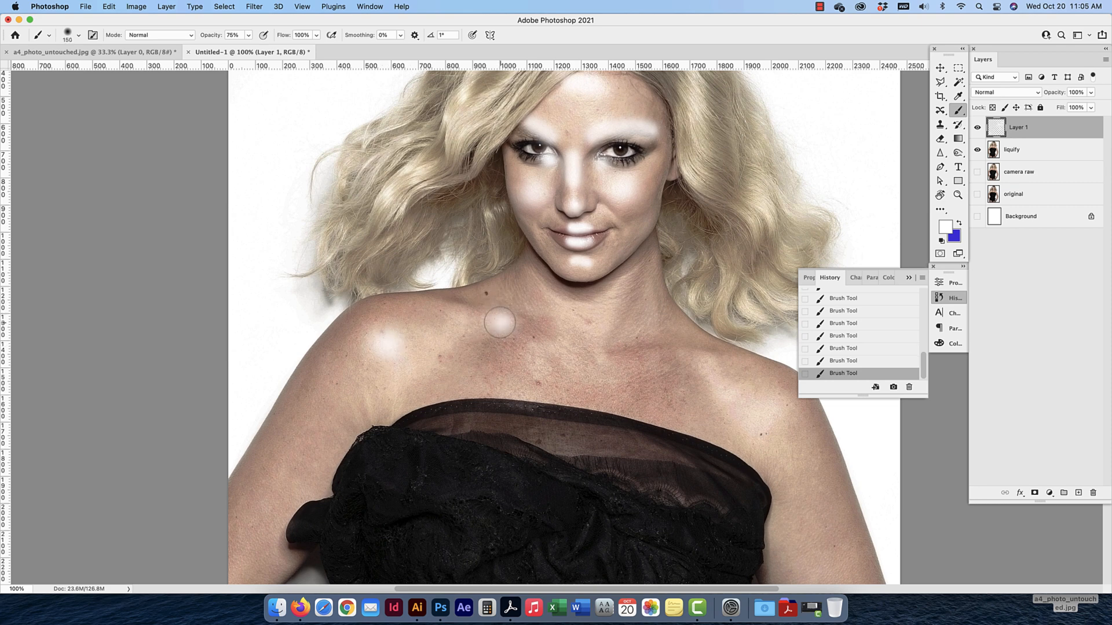
{"action": "left_click_drag", "start_coordinate": [499, 323], "coordinate": [417, 306]}
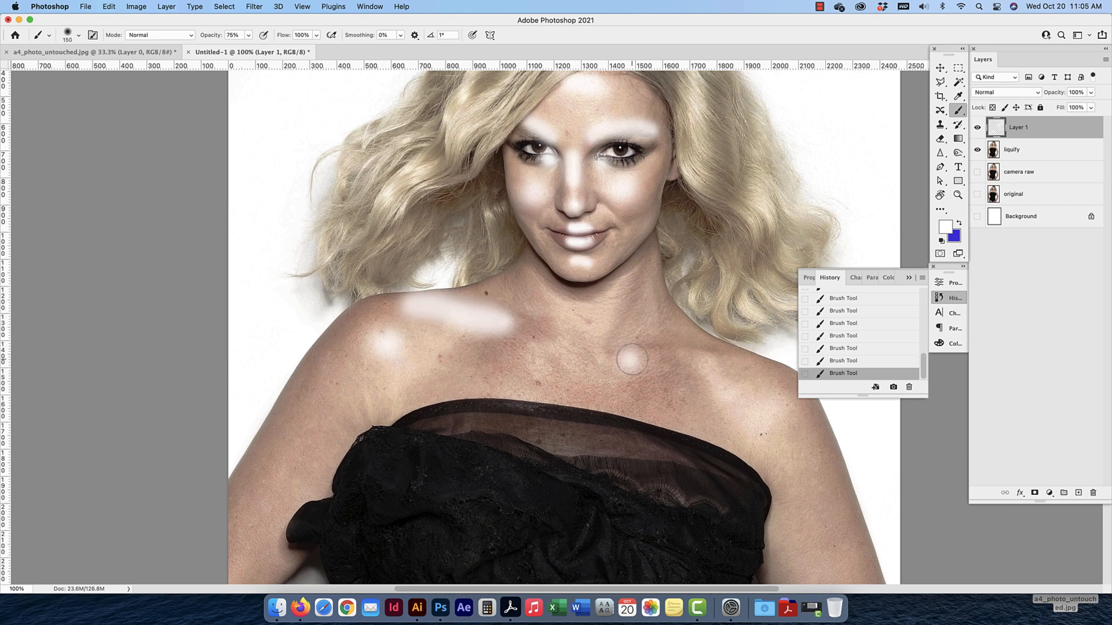
{"action": "left_click_drag", "start_coordinate": [632, 360], "coordinate": [714, 354]}
{"action": "left_click_drag", "start_coordinate": [629, 279], "coordinate": [609, 308]}
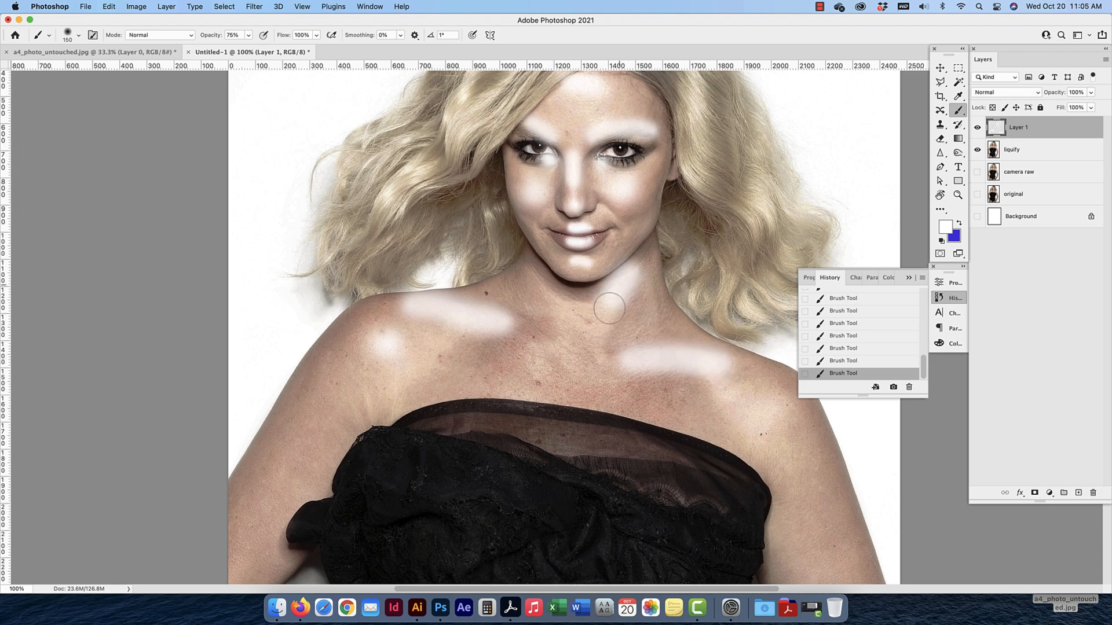
Hide and show the liquify layer to examine the painted highlights on Layer 1 by themselves
{"action": "scroll", "coordinate": [640, 226], "scroll_direction": "up", "scroll_amount": 2}
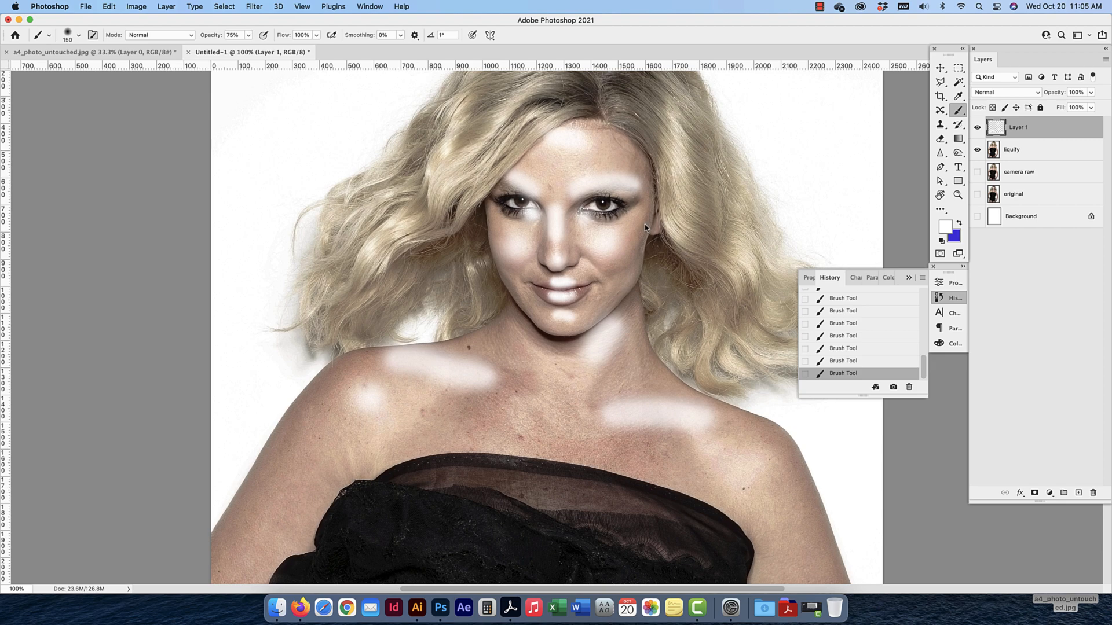
{"action": "left_click", "coordinate": [977, 150]}
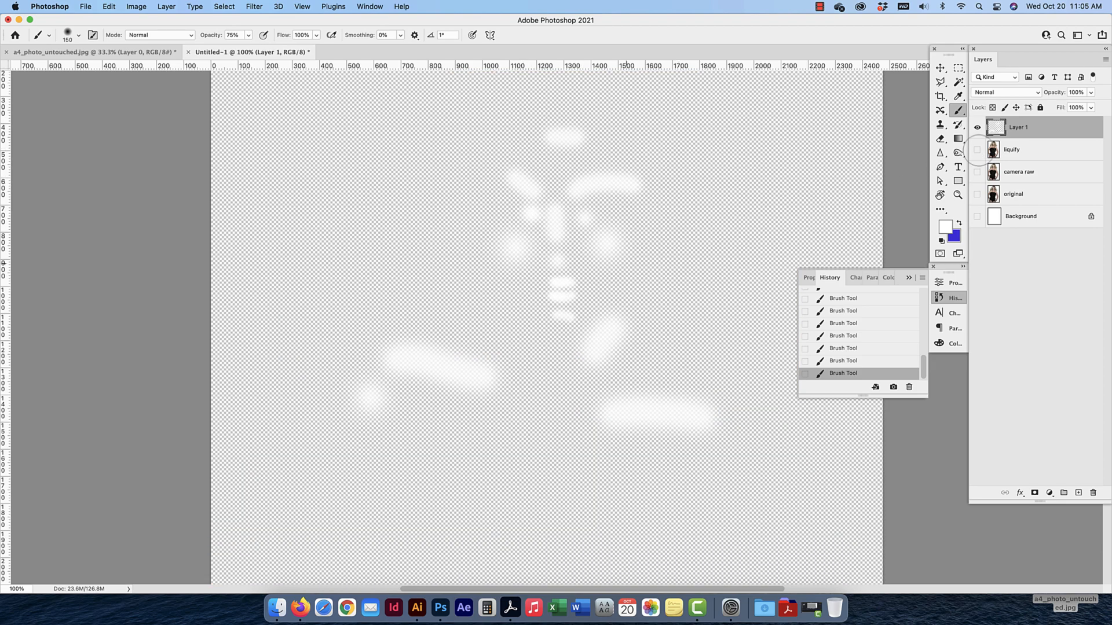
{"action": "left_click", "coordinate": [977, 150]}
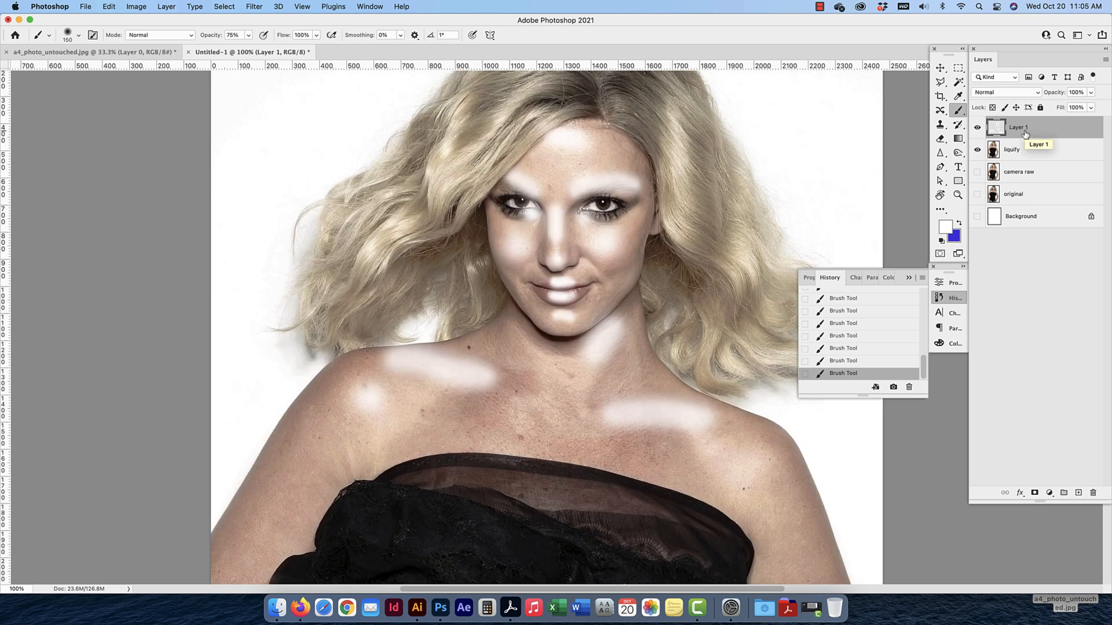
Try painting white directly on the liquify layer with Layer 1 hidden, undo the stroke and show both layers again
{"action": "left_click", "coordinate": [1023, 149]}
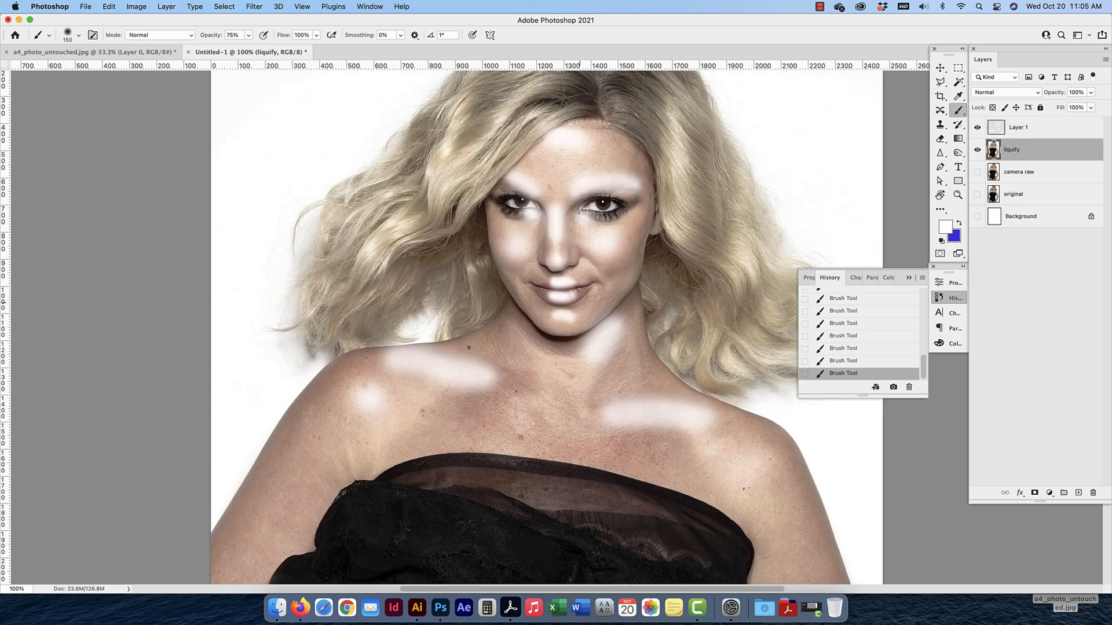
{"action": "left_click", "coordinate": [977, 127]}
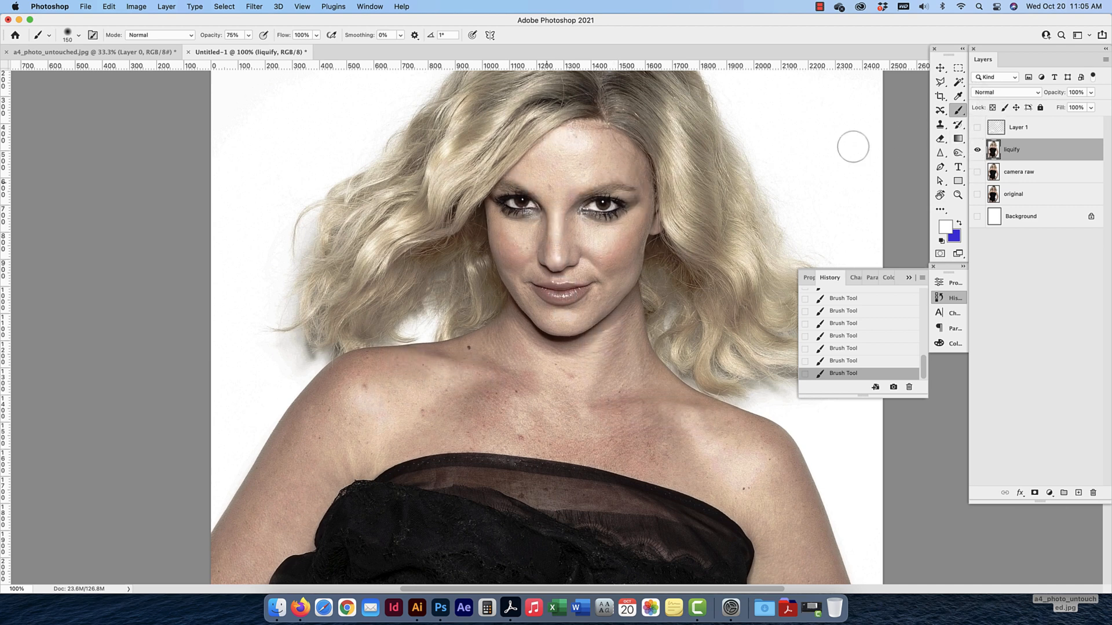
{"action": "left_click_drag", "start_coordinate": [573, 188], "coordinate": [637, 173]}
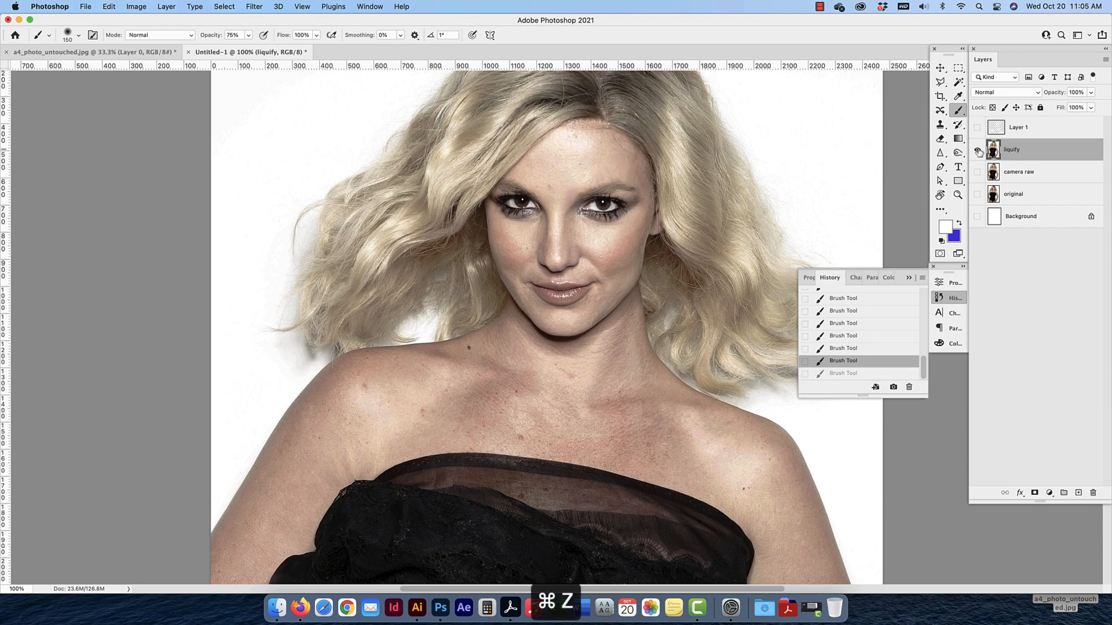
{"action": "left_click", "coordinate": [977, 128], "text": "alt"}
{"action": "left_click", "coordinate": [977, 151]}
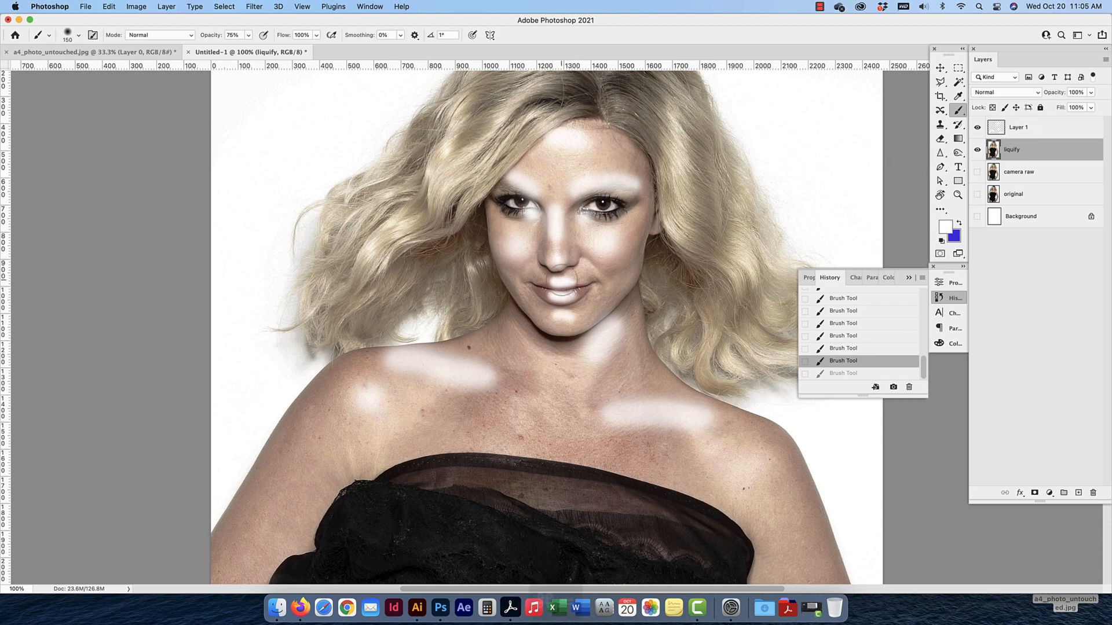
Make the Eraser tool active with a 45 px tip and reduce its hardness to the minimum
{"action": "key", "text": "super+equal"}
{"action": "key", "text": "super+equal"}
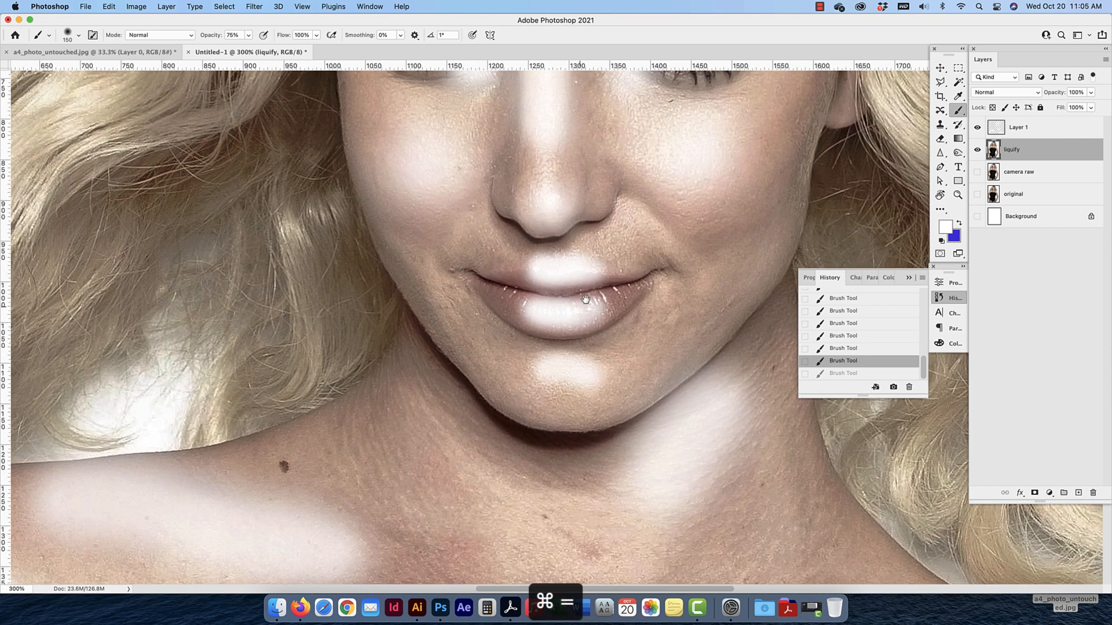
{"action": "left_click_drag", "start_coordinate": [586, 300], "coordinate": [586, 304]}
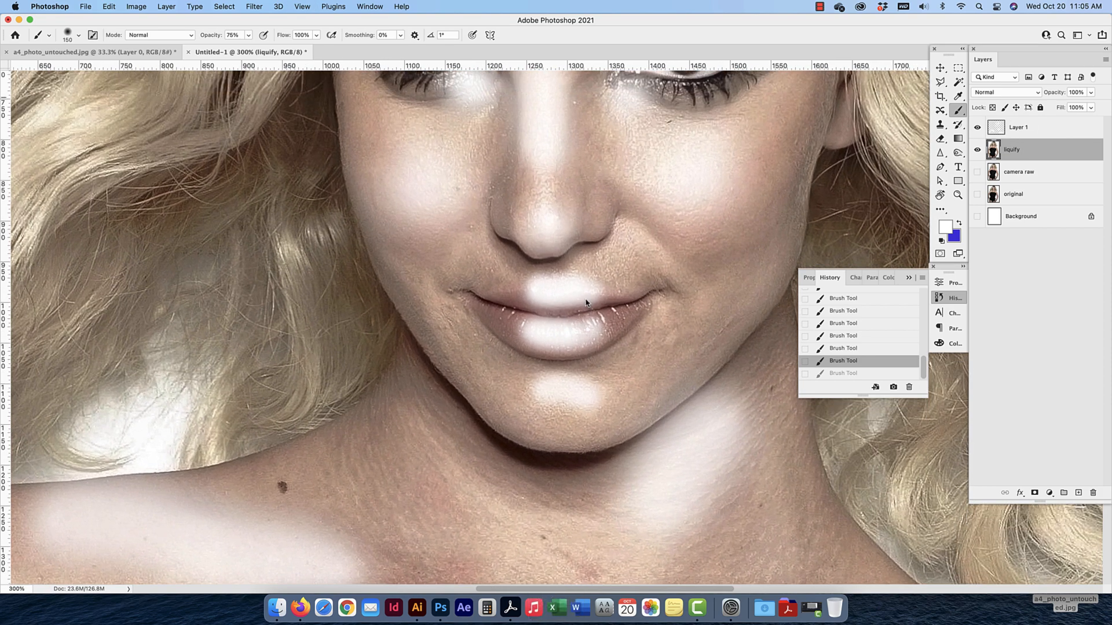
{"action": "left_click", "coordinate": [940, 139]}
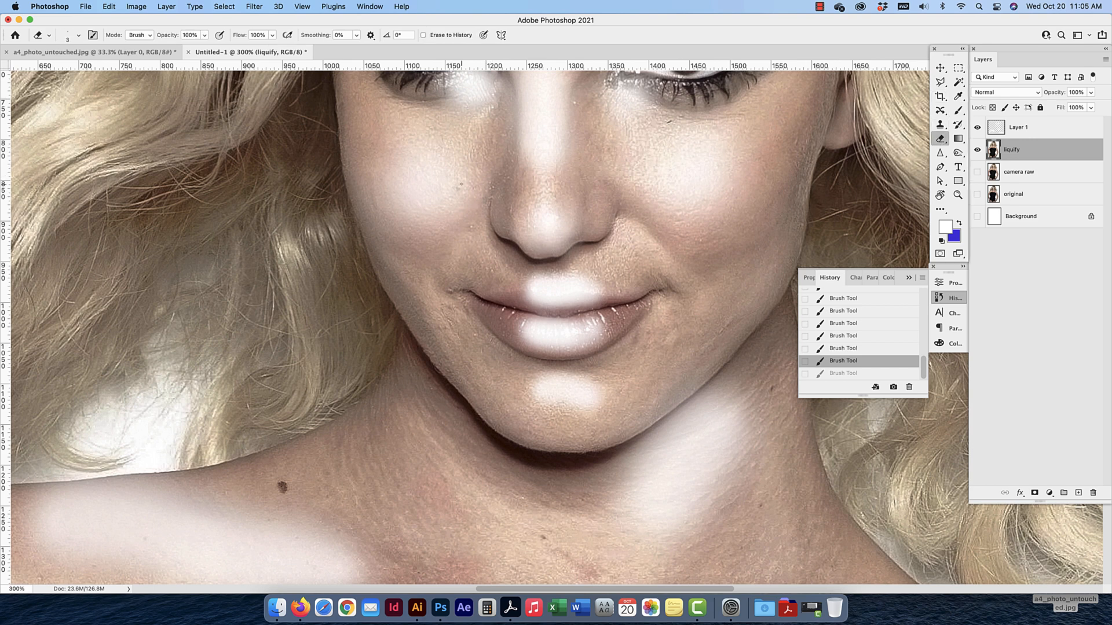
{"action": "key", "text": "bracketright"}
{"action": "key", "text": "bracketright"}
{"action": "key", "text": "bracketright"}
{"action": "key", "text": "bracketright"}
{"action": "key", "text": "bracketright"}
{"action": "key", "text": "bracketright"}
{"action": "key", "text": "bracketright"}
{"action": "key", "text": "bracketright"}
{"action": "key", "text": "bracketright"}
{"action": "key", "text": "bracketright"}
{"action": "key", "text": "bracketright"}
{"action": "right_click", "coordinate": [334, 157]}
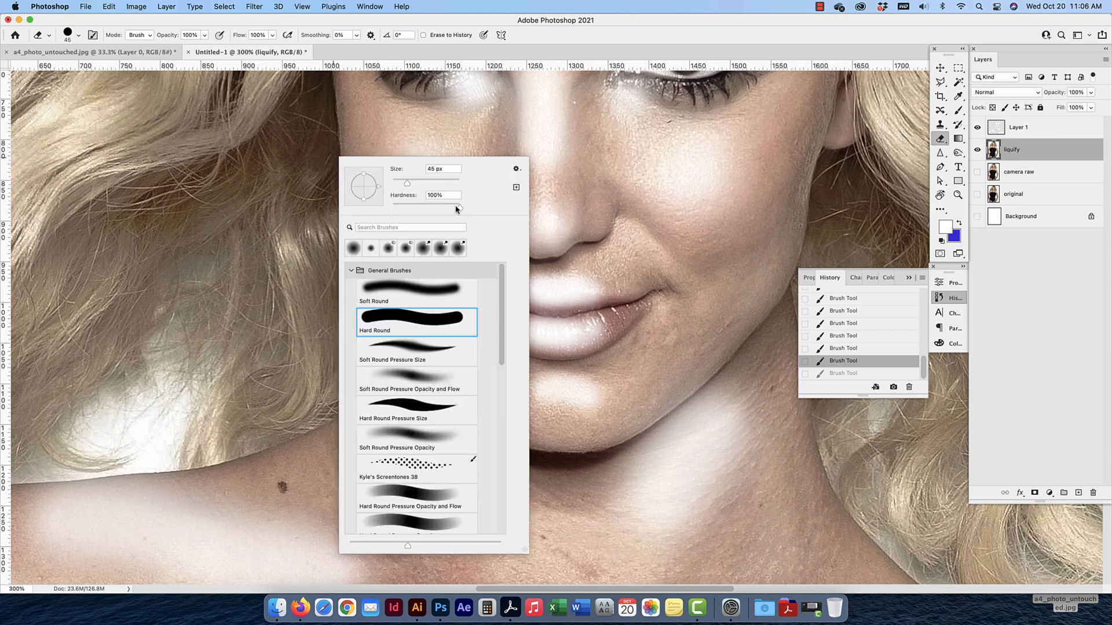
{"action": "left_click_drag", "start_coordinate": [459, 207], "coordinate": [387, 208]}
Try erasing a spot on the liquify layer's cheek, undo it and make Layer 1 the active layer
{"action": "left_click", "coordinate": [648, 179]}
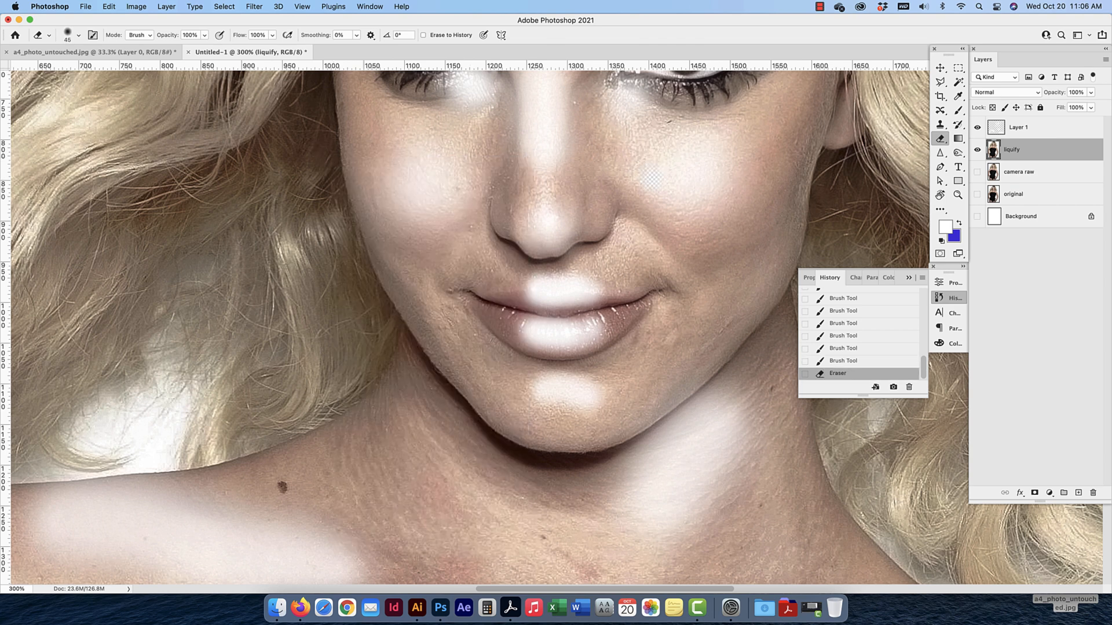
{"action": "key", "text": "super+z"}
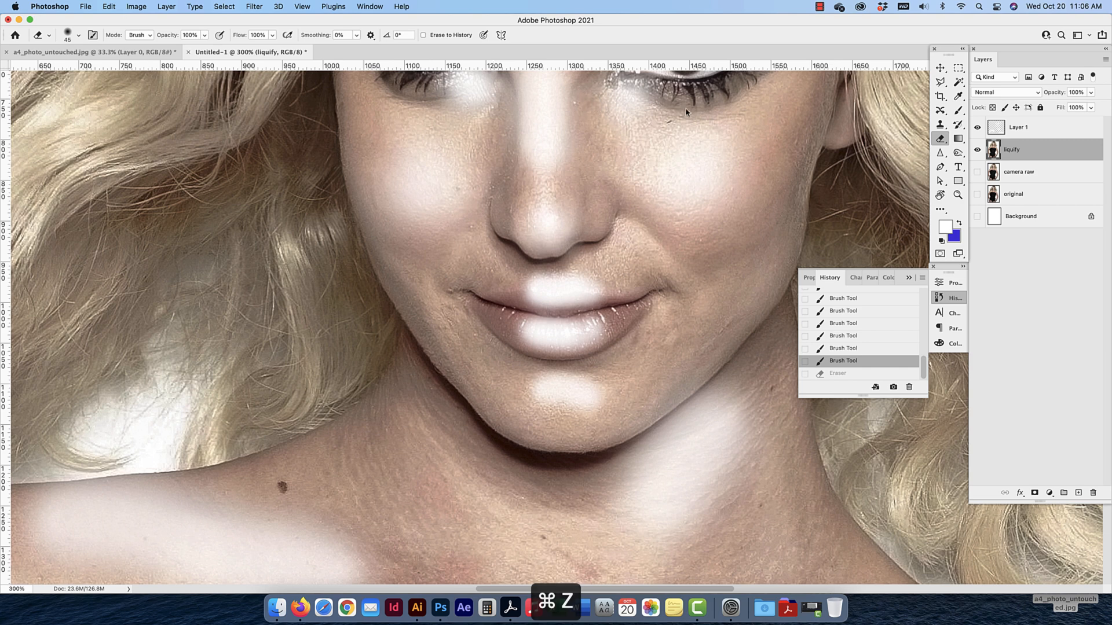
{"action": "left_click", "coordinate": [1033, 128]}
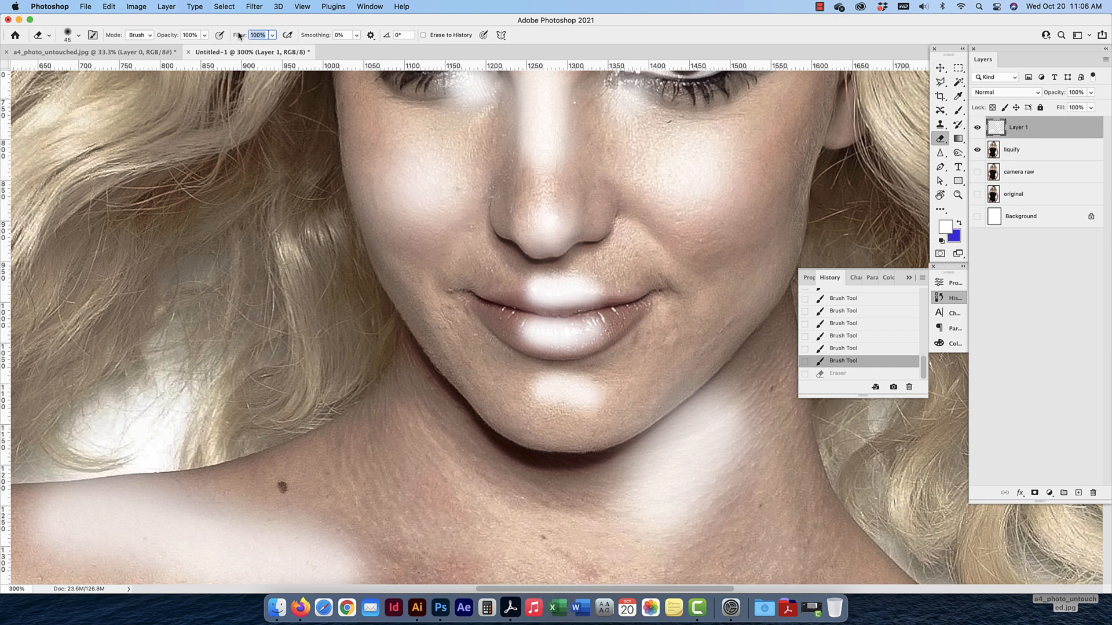
Set the Eraser's opacity to 50% and soften the white highlight above the upper lip
{"action": "left_click", "coordinate": [190, 35]}
{"action": "type", "text": "50"}
{"action": "mouse_move", "coordinate": [579, 277]}
{"action": "left_mouse_down"}
{"action": "mouse_move", "coordinate": [528, 275]}
{"action": "mouse_move", "coordinate": [590, 269]}
{"action": "mouse_move", "coordinate": [555, 276]}
{"action": "mouse_move", "coordinate": [579, 272]}
{"action": "left_mouse_up"}
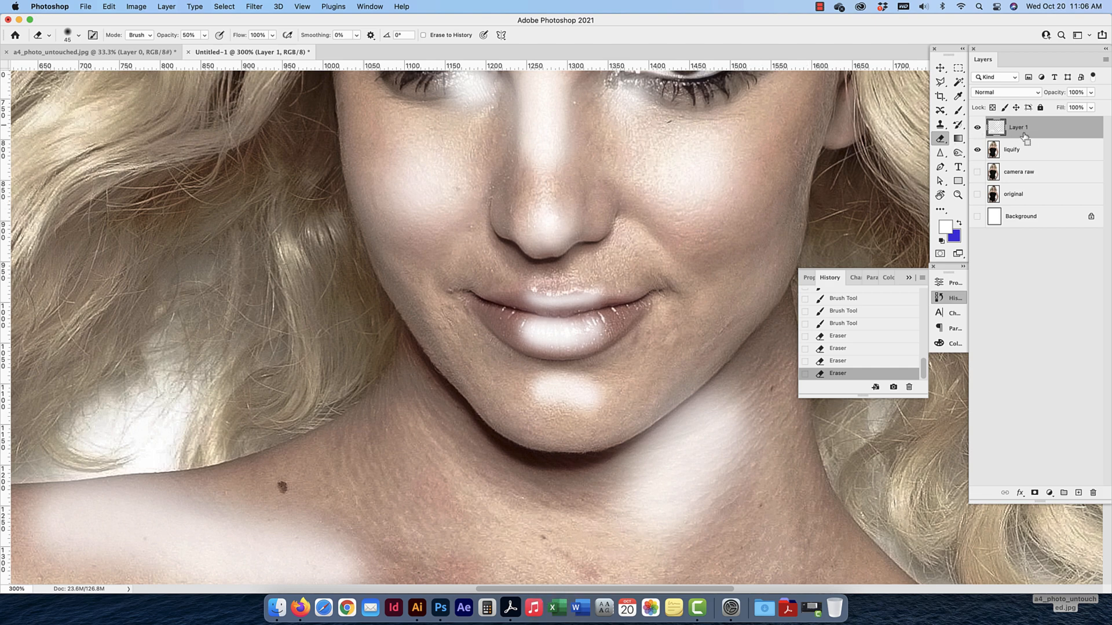
Rename Layer 1, which holds the painted white areas, as highlight
{"action": "key", "text": "super+1"}
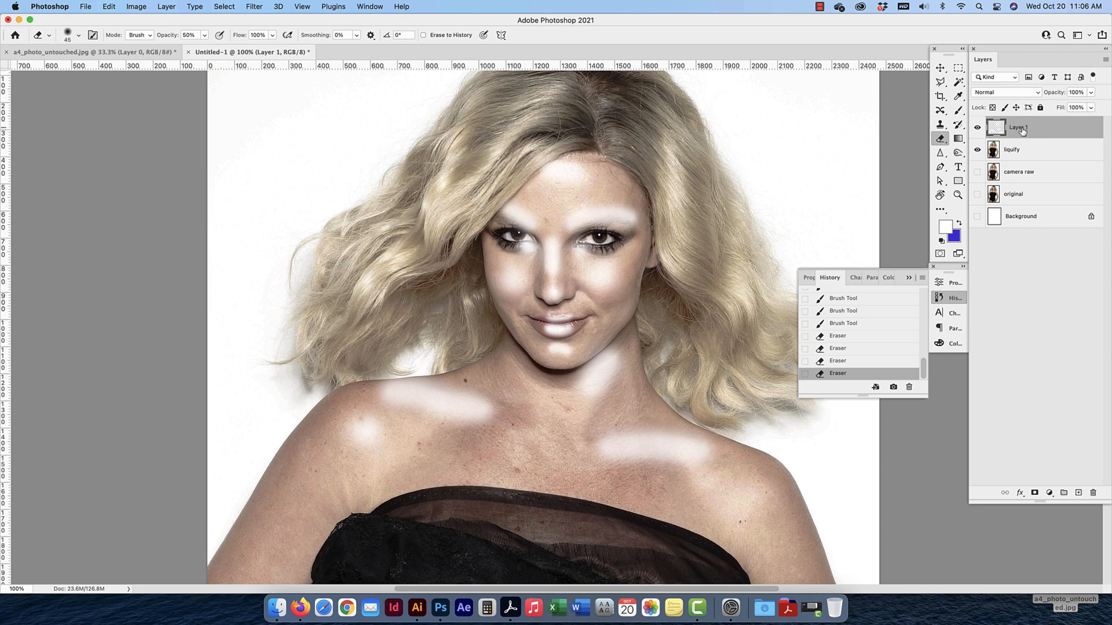
{"action": "double_click", "coordinate": [1021, 128]}
{"action": "type", "text": "highlight"}
{"action": "key", "text": "Return"}
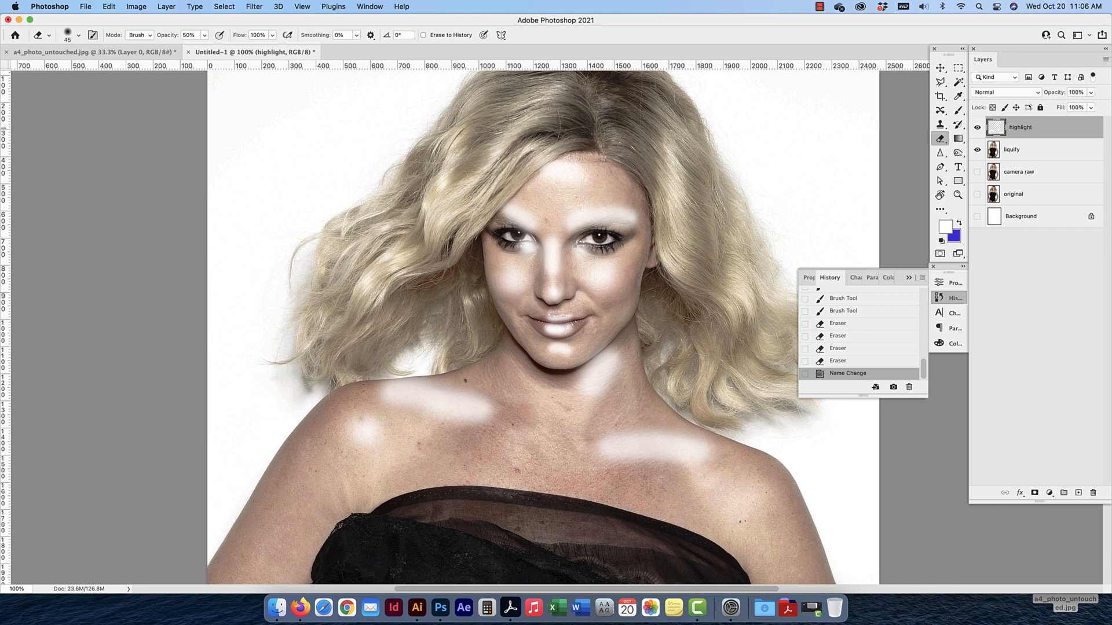
Preview different blend modes on the highlight layer and set it to Soft Light
{"action": "left_click", "coordinate": [1007, 92]}
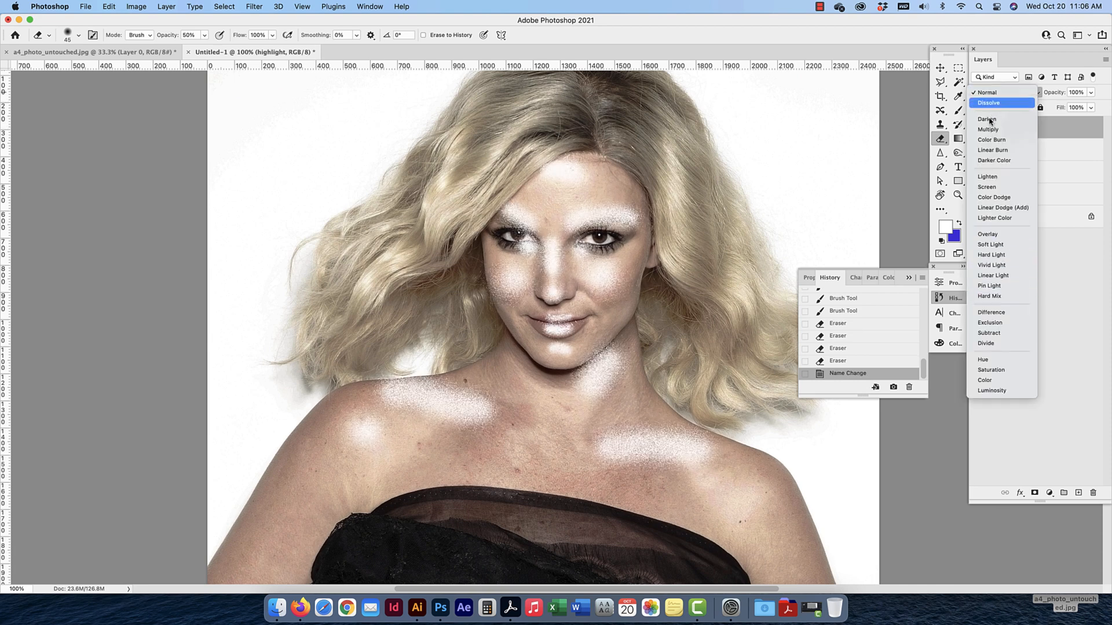
{"action": "key", "text": "Down"}
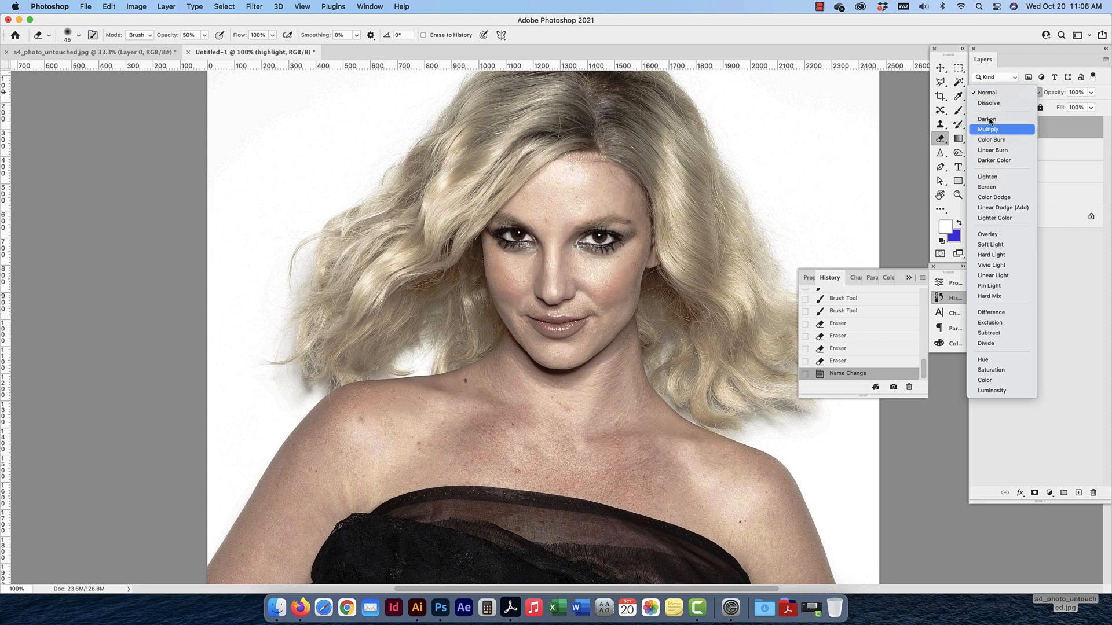
{"action": "key", "text": "Down"}
{"action": "key", "text": "Down"}
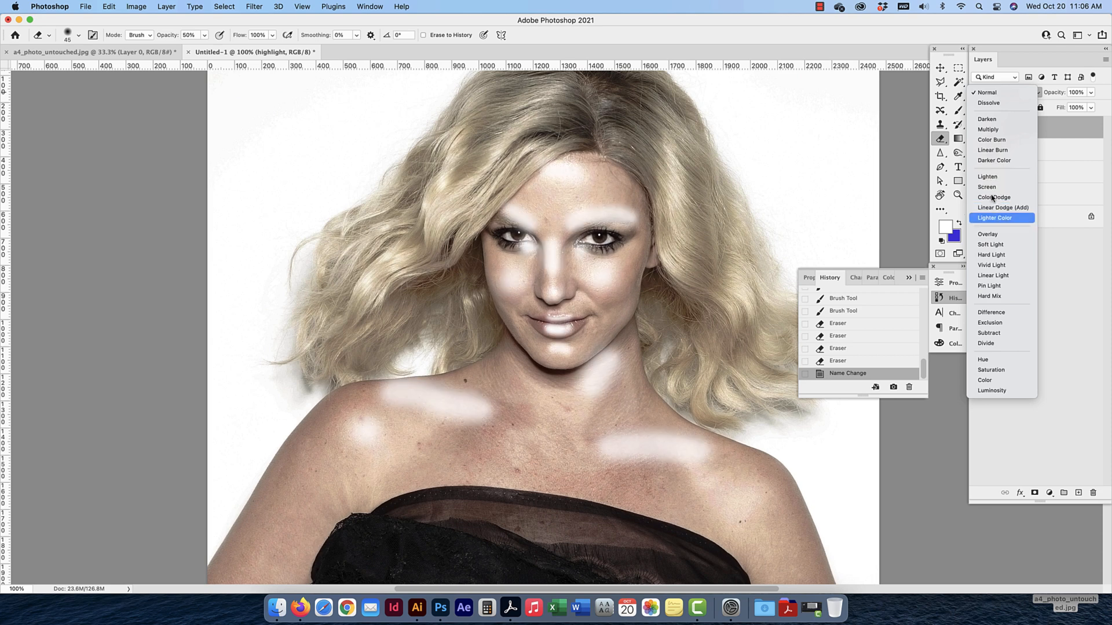
{"action": "key", "text": "Down"}
{"action": "key", "text": "Down"}
{"action": "key", "text": "Down"}
{"action": "key", "text": "Down"}
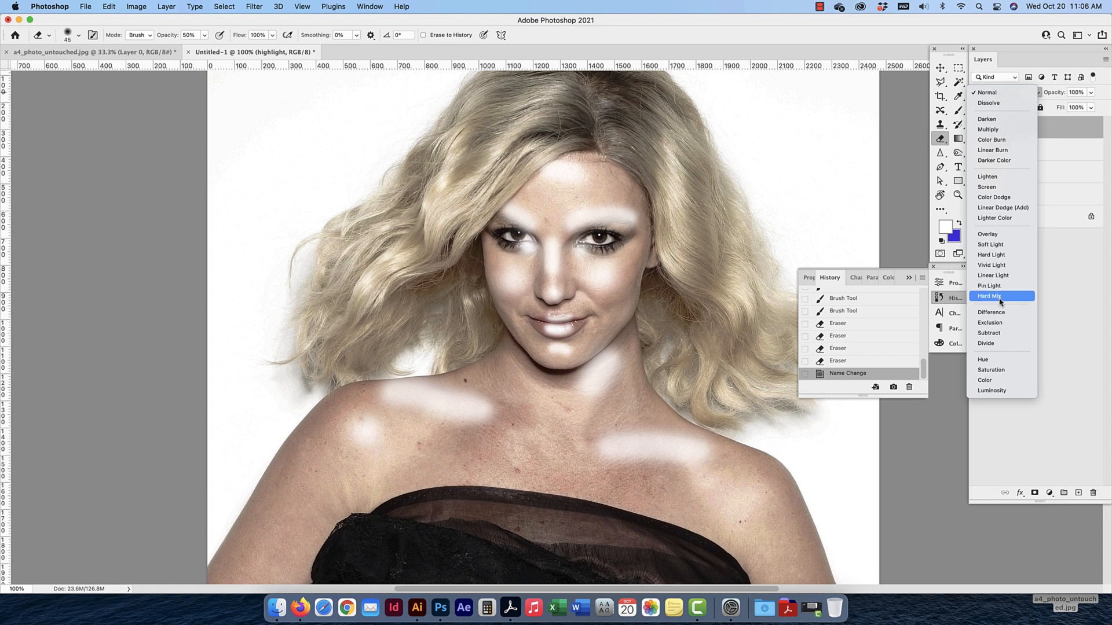
{"action": "left_click", "coordinate": [993, 245]}
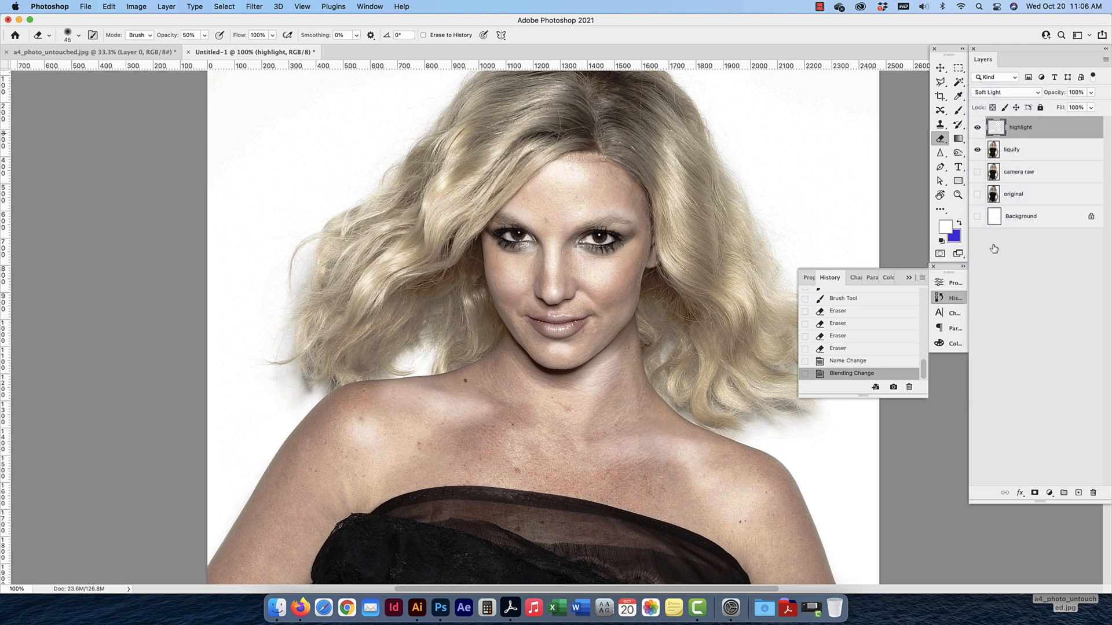
Set the highlight layer's opacity to 80% and compare the portrait with the layer hidden and shown
{"action": "left_click", "coordinate": [1081, 93]}
{"action": "mouse_move", "coordinate": [1057, 96]}
{"action": "left_mouse_down"}
{"action": "mouse_move", "coordinate": [1014, 95]}
{"action": "mouse_move", "coordinate": [1062, 94]}
{"action": "left_mouse_up"}
{"action": "left_click", "coordinate": [1091, 94]}
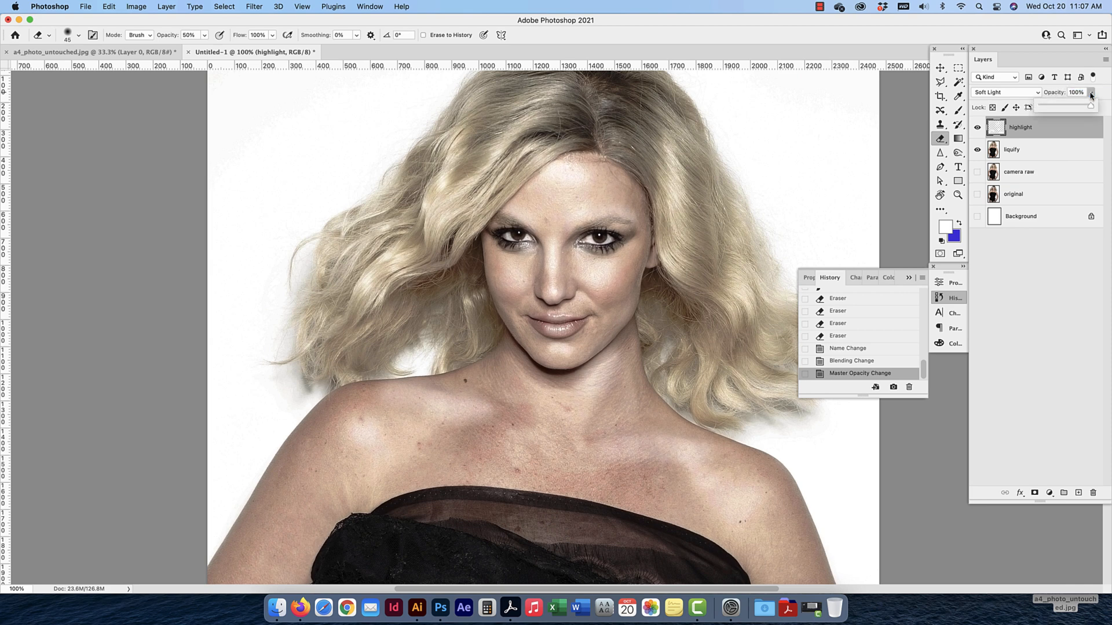
{"action": "left_click", "coordinate": [1079, 91]}
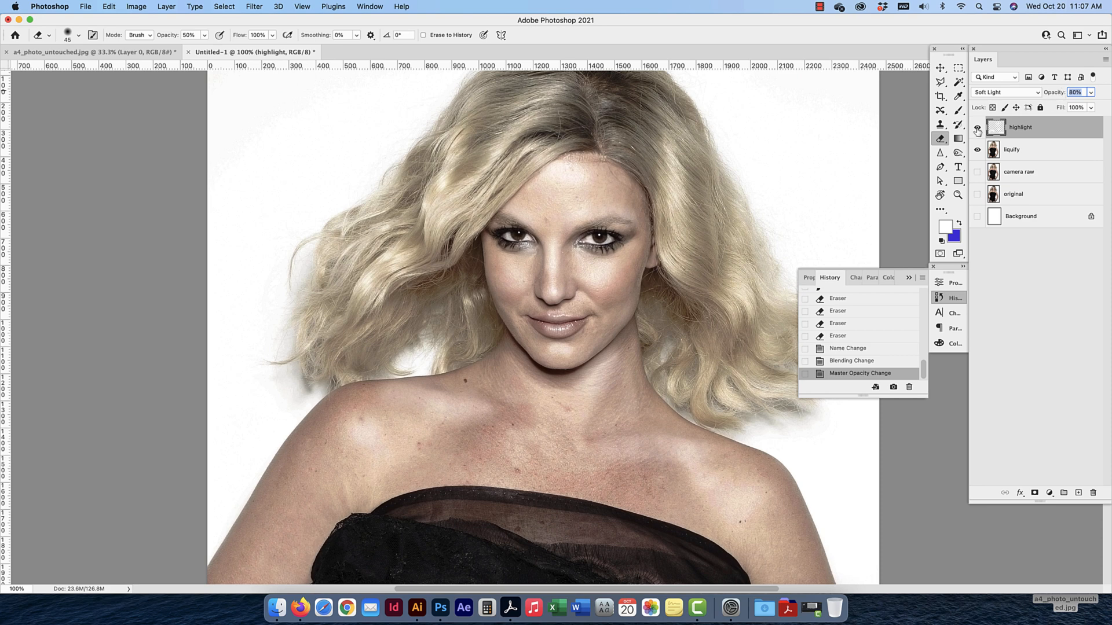
{"action": "left_click", "coordinate": [977, 128]}
{"action": "left_click", "coordinate": [977, 129]}
{"action": "left_click", "coordinate": [977, 129]}
{"action": "left_click", "coordinate": [977, 129]}
Add a new layer above the highlight layer and name it shadows
{"action": "left_click", "coordinate": [1079, 493]}
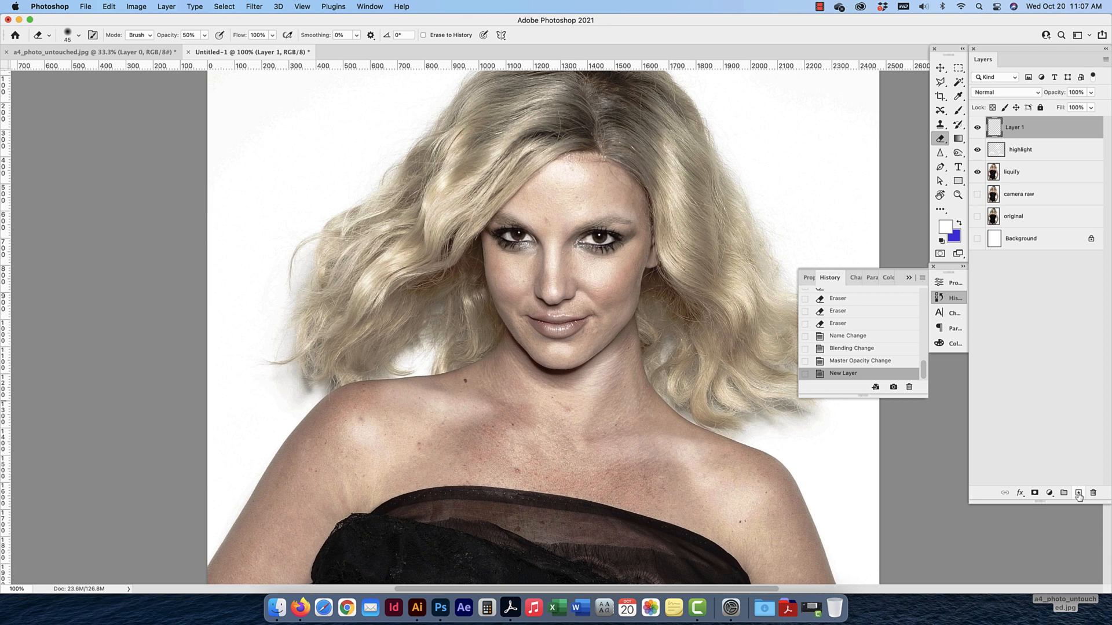
{"action": "double_click", "coordinate": [1017, 127]}
{"action": "type", "text": "shadows"}
{"action": "key", "text": "Return"}
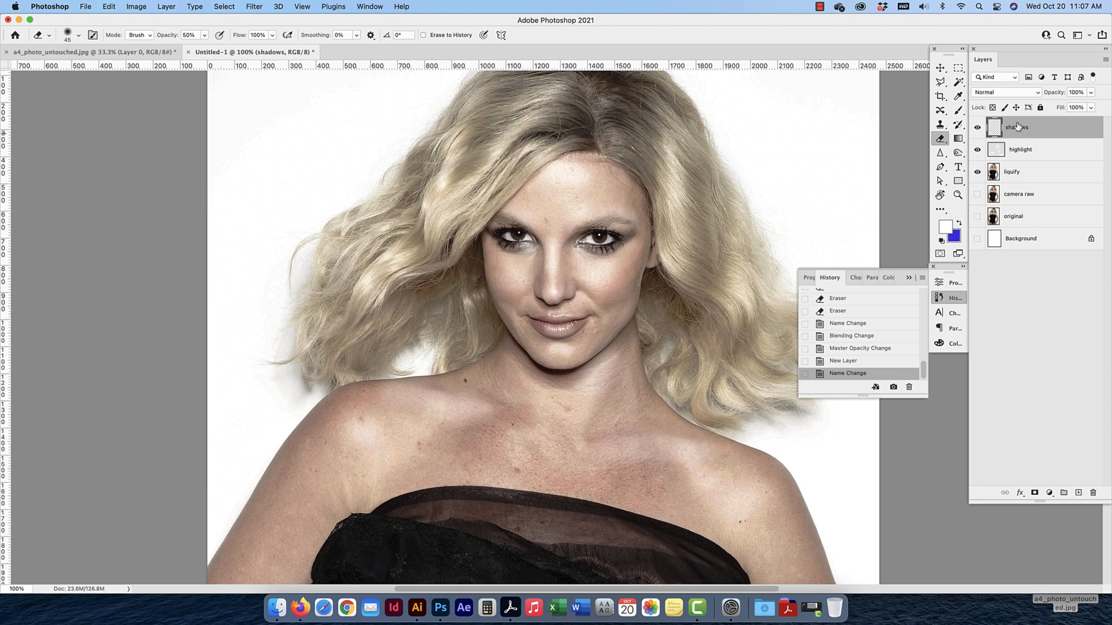
Set the foreground color to black (000000) and make the Brush tool active with an 80 px tip
{"action": "left_click", "coordinate": [948, 230]}
{"action": "left_click_drag", "start_coordinate": [457, 501], "coordinate": [581, 577]}
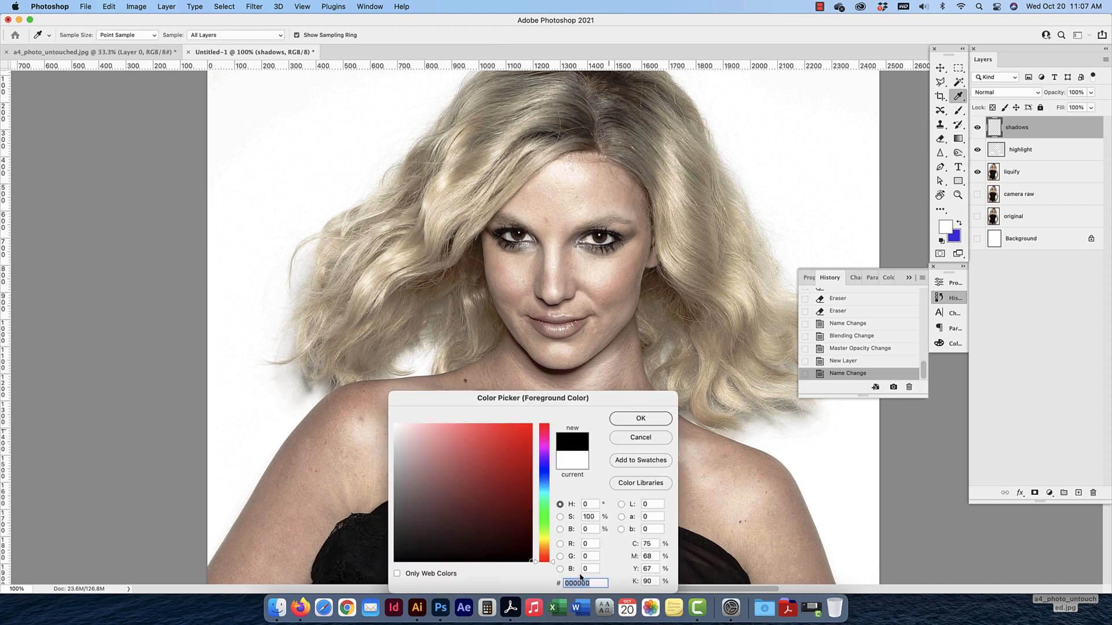
{"action": "left_click", "coordinate": [627, 419]}
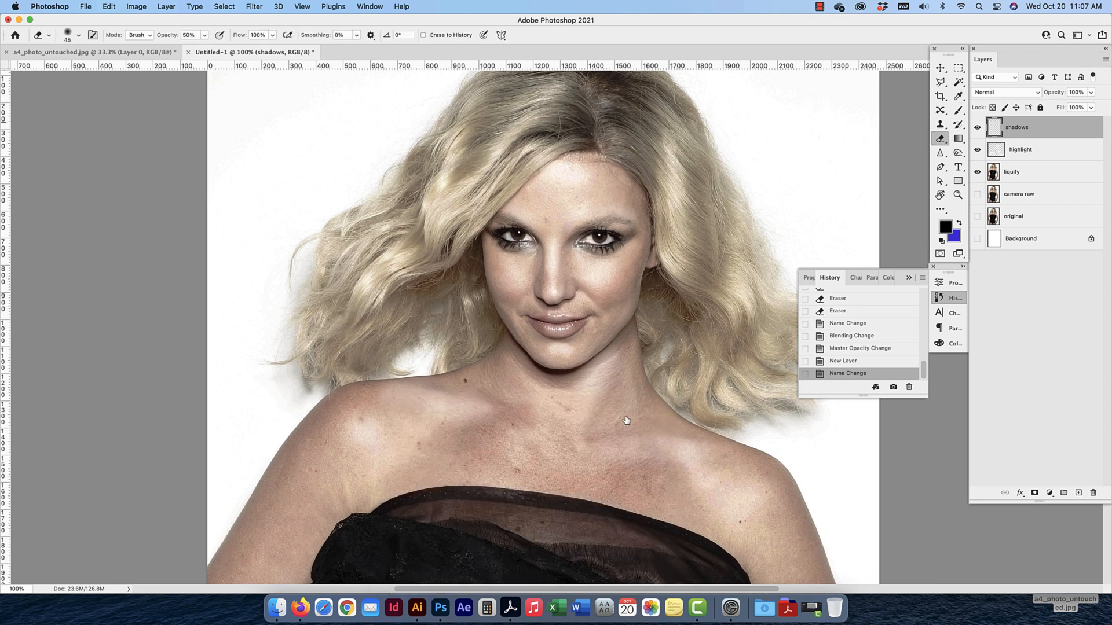
{"action": "left_click", "coordinate": [957, 111]}
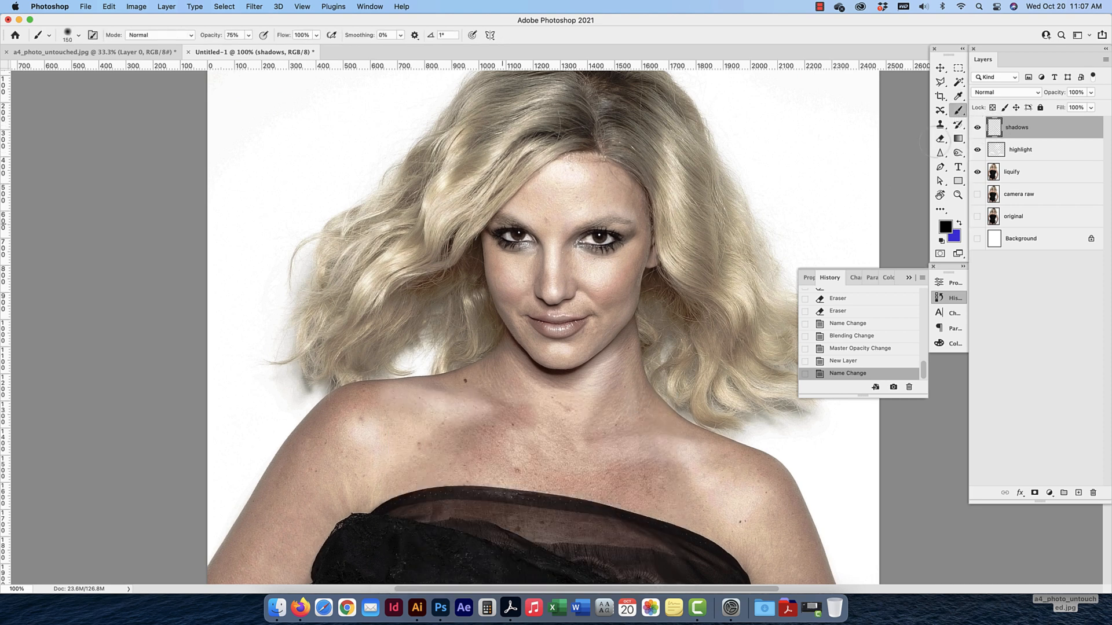
{"action": "key", "text": "bracketleft"}
{"action": "key", "text": "bracketleft"}
{"action": "key", "text": "bracketleft"}
{"action": "key", "text": "bracketleft"}
Paint black shadows at the inner corners of both eyes and under the nose on the shadows layer, reducing the brush to 50 px
{"action": "mouse_move", "coordinate": [571, 237]}
{"action": "left_mouse_down"}
{"action": "mouse_move", "coordinate": [562, 255]}
{"action": "mouse_move", "coordinate": [536, 249]}
{"action": "left_mouse_up"}
{"action": "key", "text": "super+equal"}
{"action": "key", "text": "super+equal"}
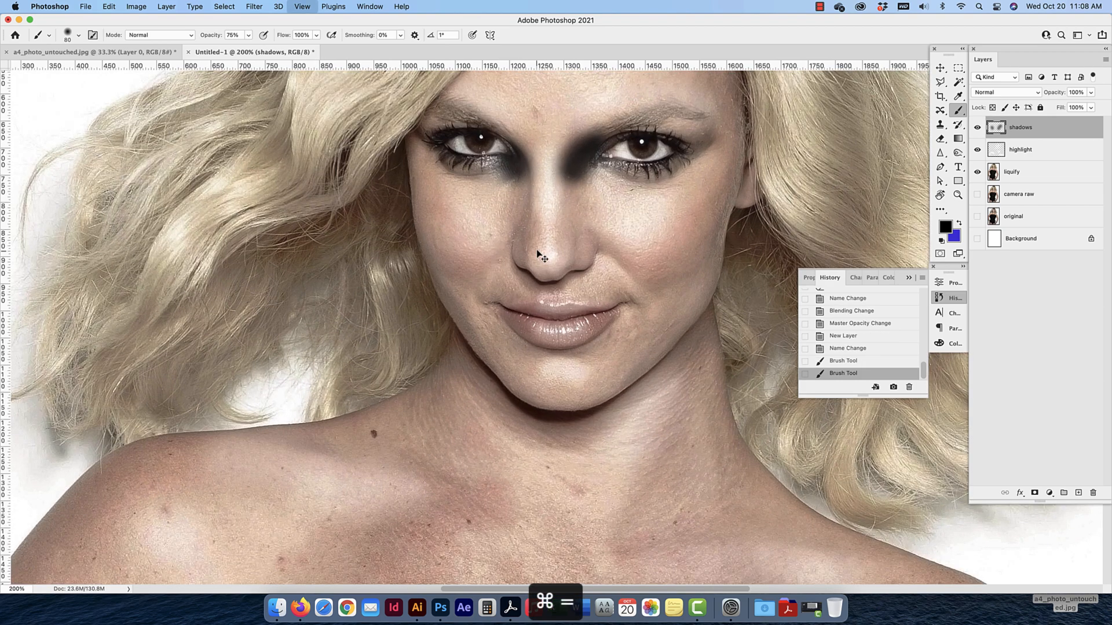
{"action": "scroll", "coordinate": [541, 249], "scroll_direction": "up", "scroll_amount": 2}
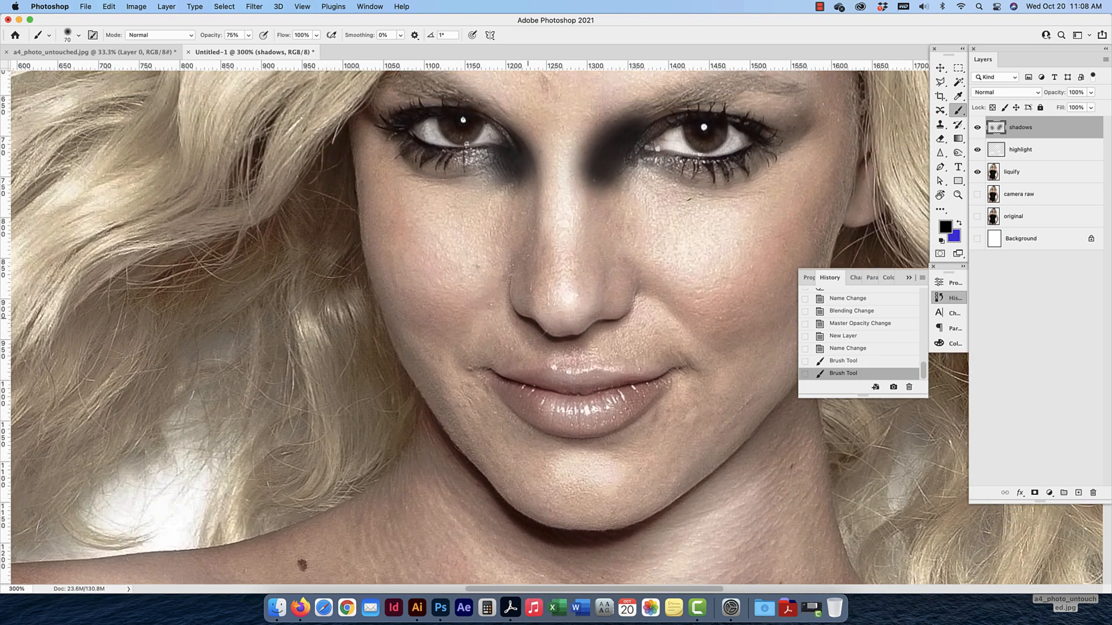
{"action": "mouse_move", "coordinate": [515, 313]}
{"action": "left_mouse_down"}
{"action": "mouse_move", "coordinate": [554, 340]}
{"action": "mouse_move", "coordinate": [599, 330]}
{"action": "left_mouse_up"}
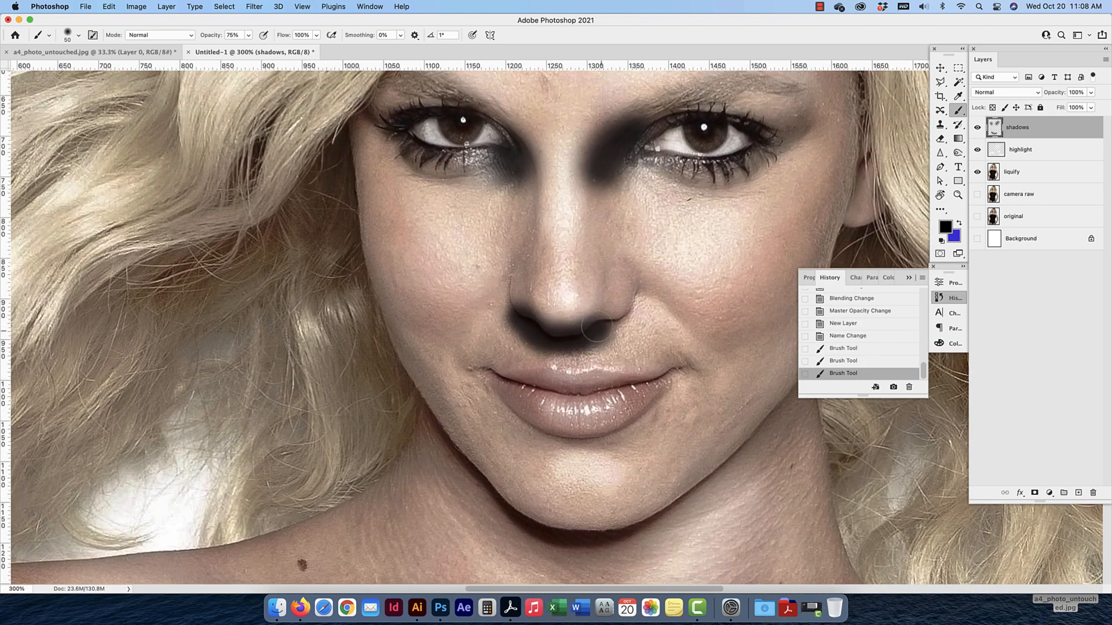
Paint black shadows under the lower lip and along both sides of the jawline with the 50 px brush
{"action": "left_click_drag", "start_coordinate": [545, 443], "coordinate": [620, 443]}
{"action": "left_click_drag", "start_coordinate": [527, 415], "coordinate": [571, 282]}
{"action": "mouse_move", "coordinate": [469, 295]}
{"action": "left_mouse_down"}
{"action": "mouse_move", "coordinate": [549, 396]}
{"action": "mouse_move", "coordinate": [601, 418]}
{"action": "left_mouse_up"}
{"action": "scroll", "coordinate": [608, 405], "scroll_direction": "right", "scroll_amount": 10}
{"action": "scroll", "coordinate": [608, 405], "scroll_direction": "up", "scroll_amount": 2}
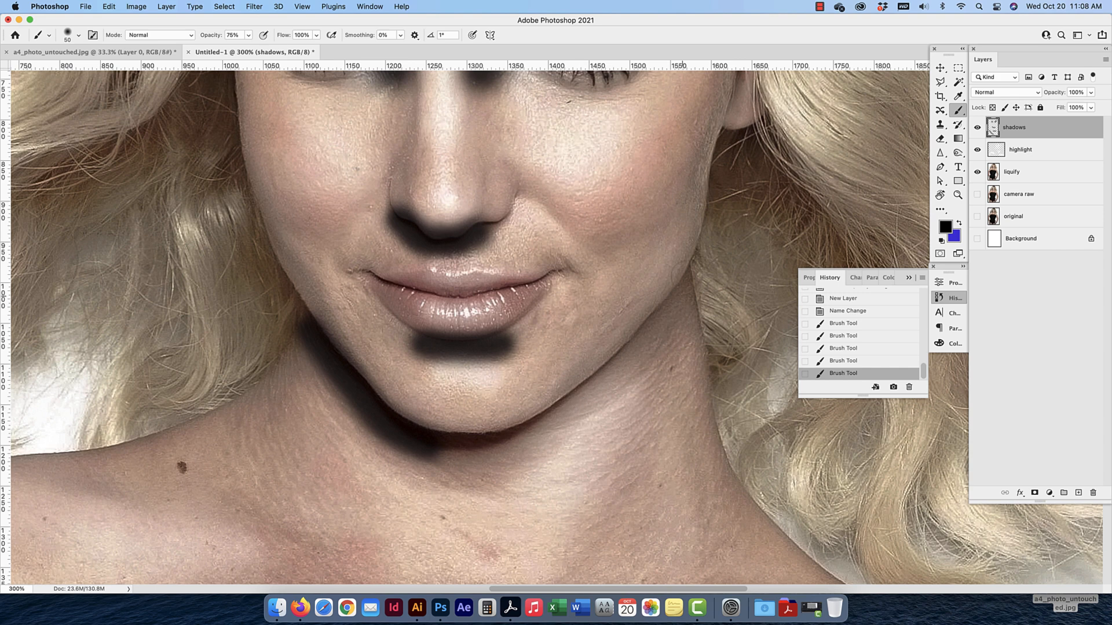
{"action": "mouse_move", "coordinate": [689, 268]}
{"action": "left_mouse_down"}
{"action": "mouse_move", "coordinate": [618, 366]}
{"action": "mouse_move", "coordinate": [574, 400]}
{"action": "mouse_move", "coordinate": [492, 437]}
{"action": "mouse_move", "coordinate": [409, 446]}
{"action": "left_mouse_up"}
Paint a black contour in the hollow of each cheek, enlarging the brush to 70 px
{"action": "scroll", "coordinate": [674, 285], "scroll_direction": "up", "scroll_amount": 8}
{"action": "scroll", "coordinate": [673, 284], "scroll_direction": "right", "scroll_amount": 1}
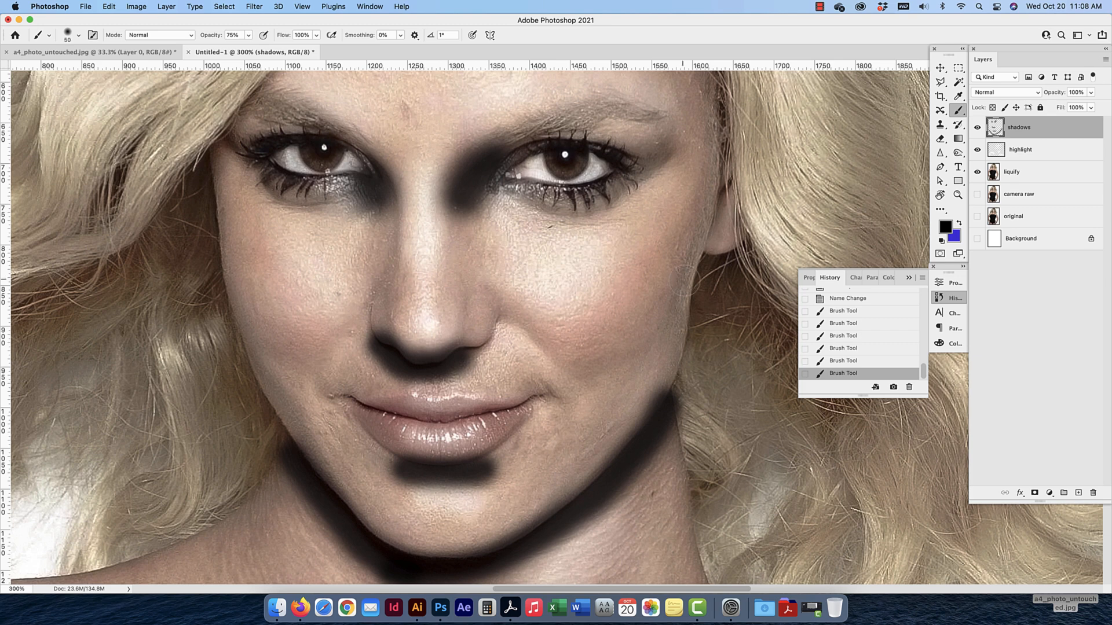
{"action": "left_click_drag", "start_coordinate": [697, 269], "coordinate": [611, 362]}
{"action": "key", "text": "bracketright"}
{"action": "key", "text": "bracketright"}
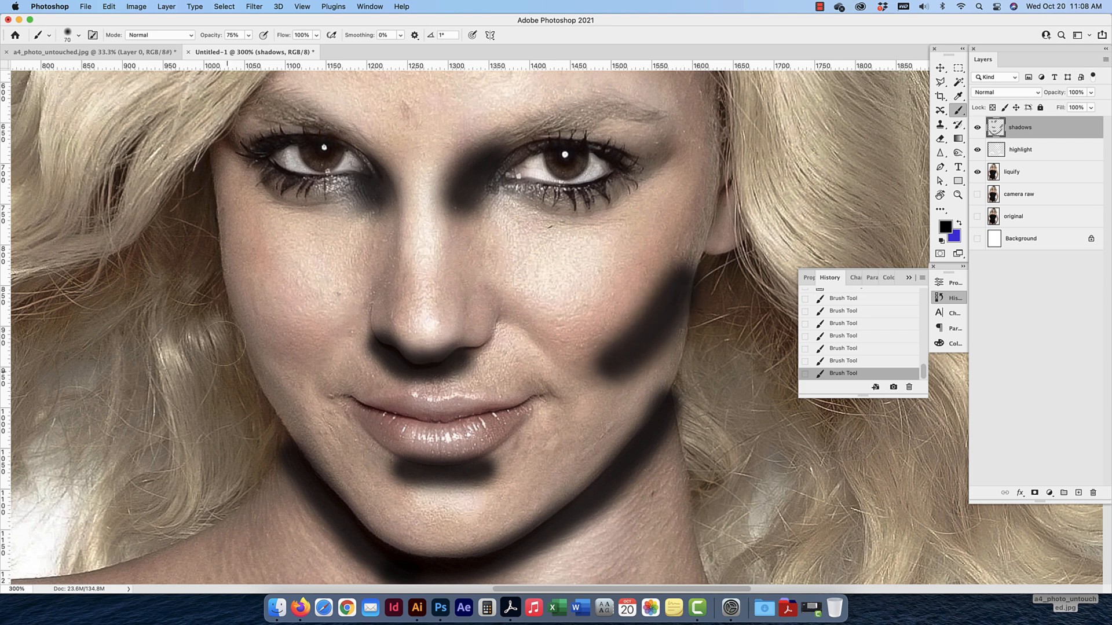
{"action": "left_click_drag", "start_coordinate": [223, 345], "coordinate": [322, 402]}
Paint black shadows along the forehead hairline, down the side of the face by the ear and above the eye on that side
{"action": "left_click_drag", "start_coordinate": [552, 201], "coordinate": [574, 289]}
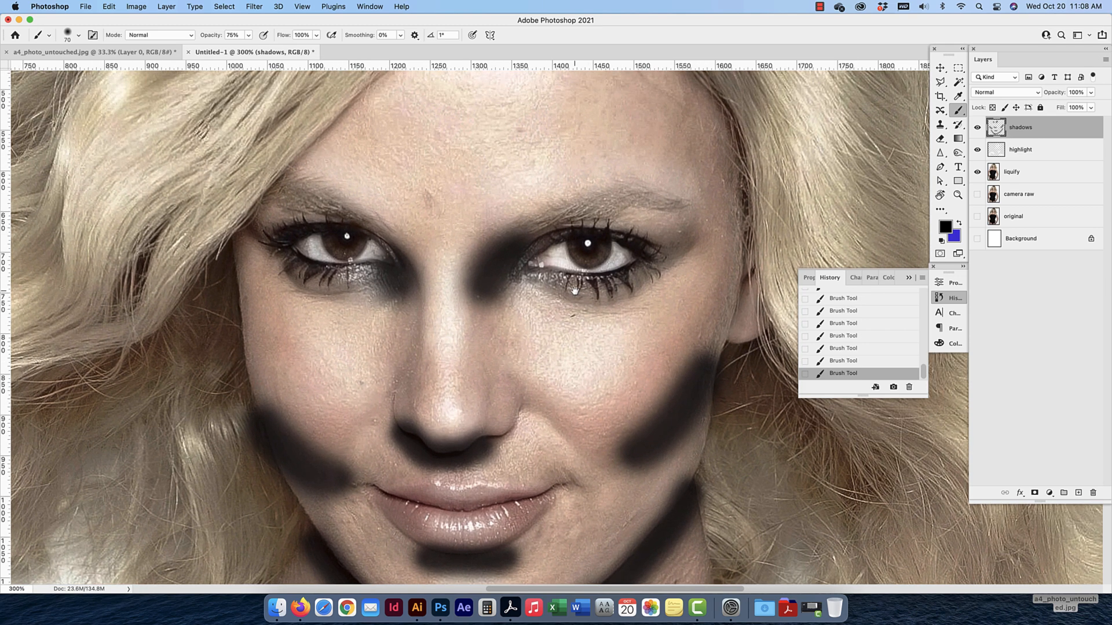
{"action": "left_click_drag", "start_coordinate": [531, 230], "coordinate": [536, 333]}
{"action": "mouse_move", "coordinate": [551, 99]}
{"action": "left_mouse_down"}
{"action": "mouse_move", "coordinate": [481, 119]}
{"action": "mouse_move", "coordinate": [370, 197]}
{"action": "mouse_move", "coordinate": [263, 302]}
{"action": "left_mouse_up"}
{"action": "scroll", "coordinate": [484, 282], "scroll_direction": "down", "scroll_amount": 1}
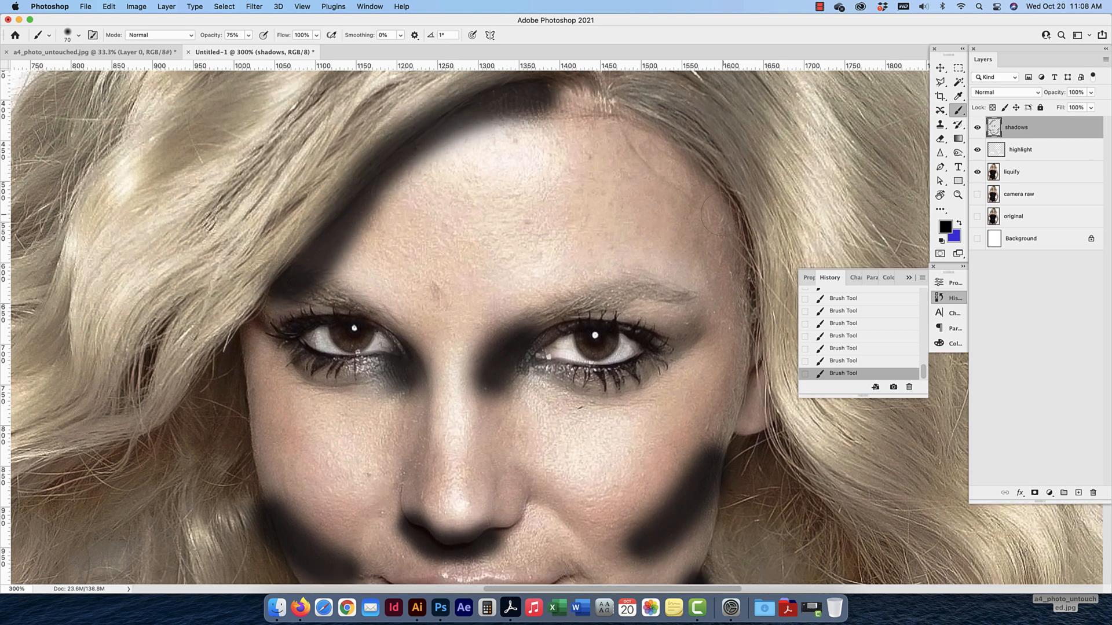
{"action": "mouse_move", "coordinate": [717, 214]}
{"action": "left_mouse_down"}
{"action": "mouse_move", "coordinate": [739, 394]}
{"action": "mouse_move", "coordinate": [730, 425]}
{"action": "left_mouse_up"}
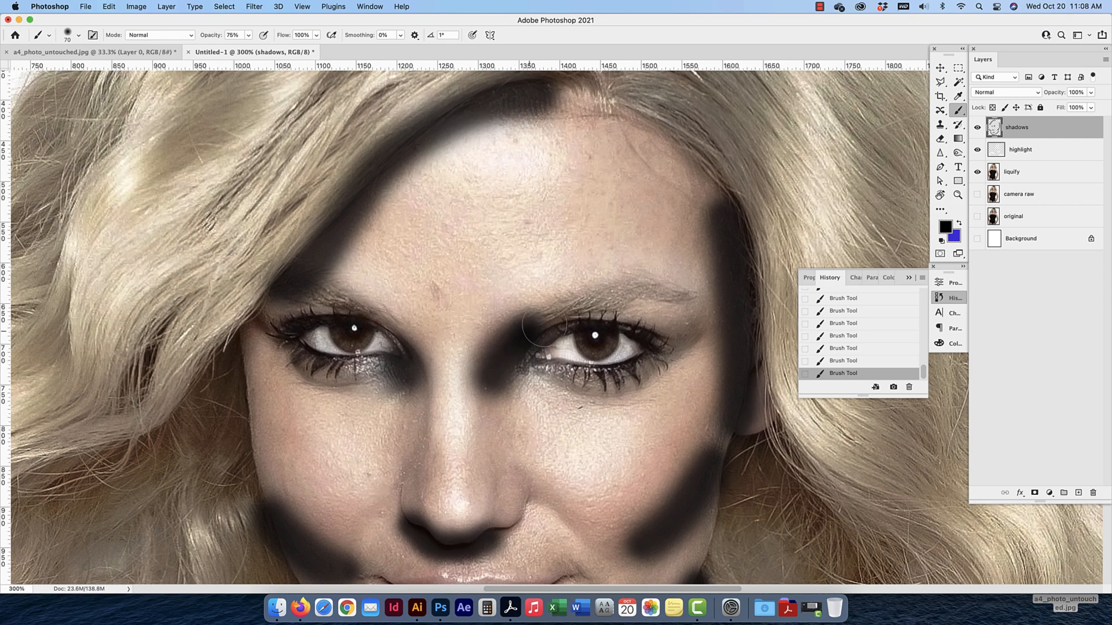
{"action": "left_click_drag", "start_coordinate": [545, 327], "coordinate": [622, 317]}
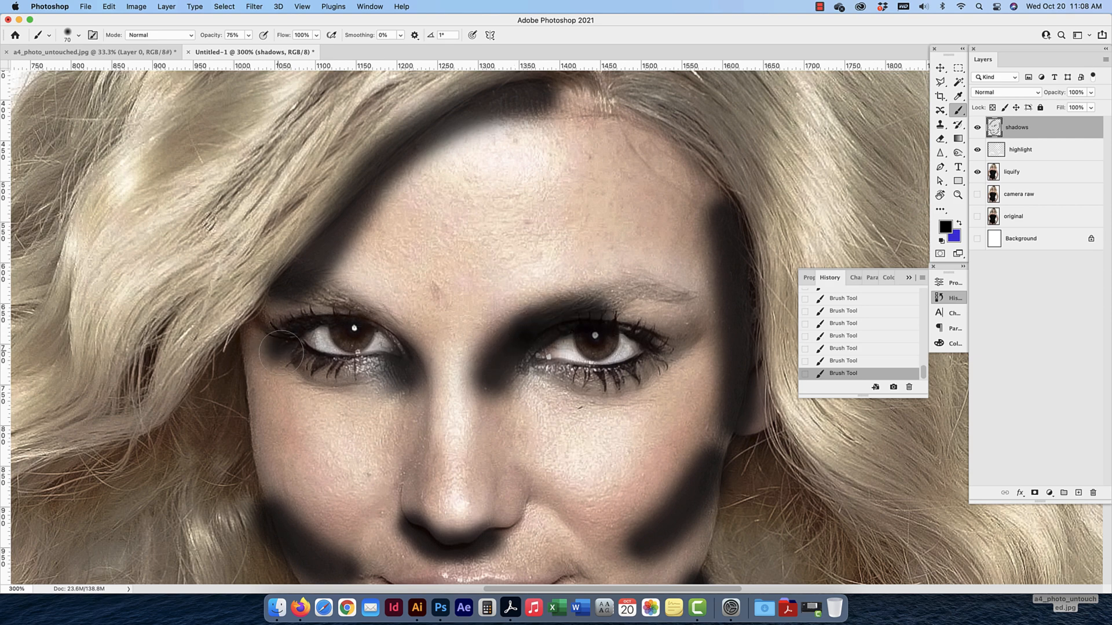
Paint black shadows along the inner edges of both arms beside the dress with a 100 px brush
{"action": "key", "text": "super+minus"}
{"action": "key", "text": "super+minus"}
{"action": "key", "text": "super+minus"}
{"action": "key", "text": "super+minus"}
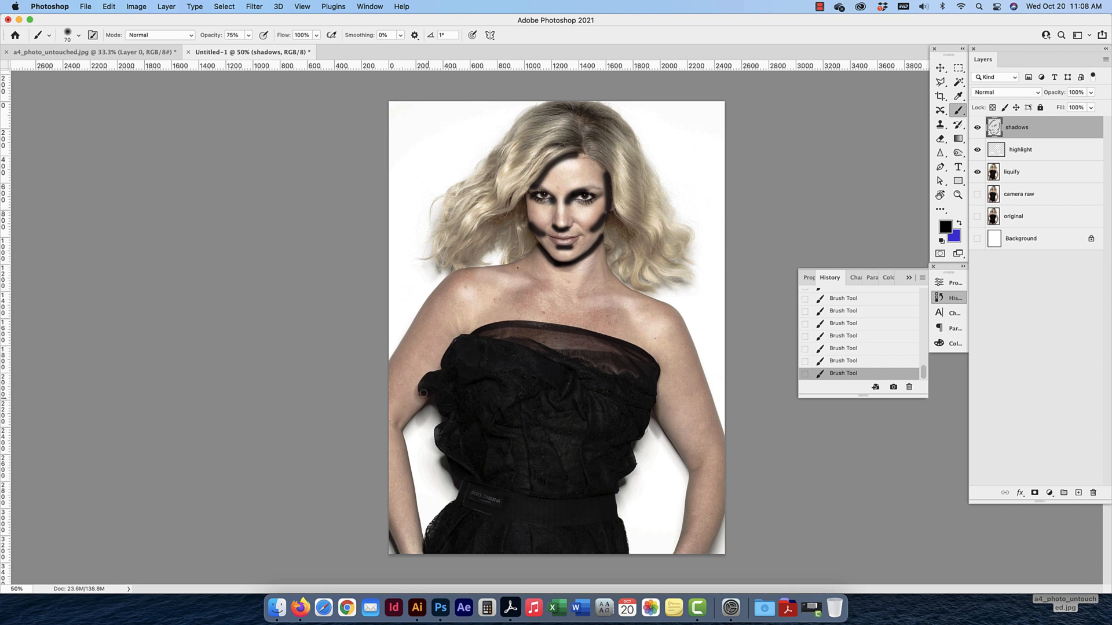
{"action": "mouse_move", "coordinate": [423, 394]}
{"action": "left_mouse_down"}
{"action": "mouse_move", "coordinate": [398, 418]}
{"action": "mouse_move", "coordinate": [433, 397]}
{"action": "left_mouse_up"}
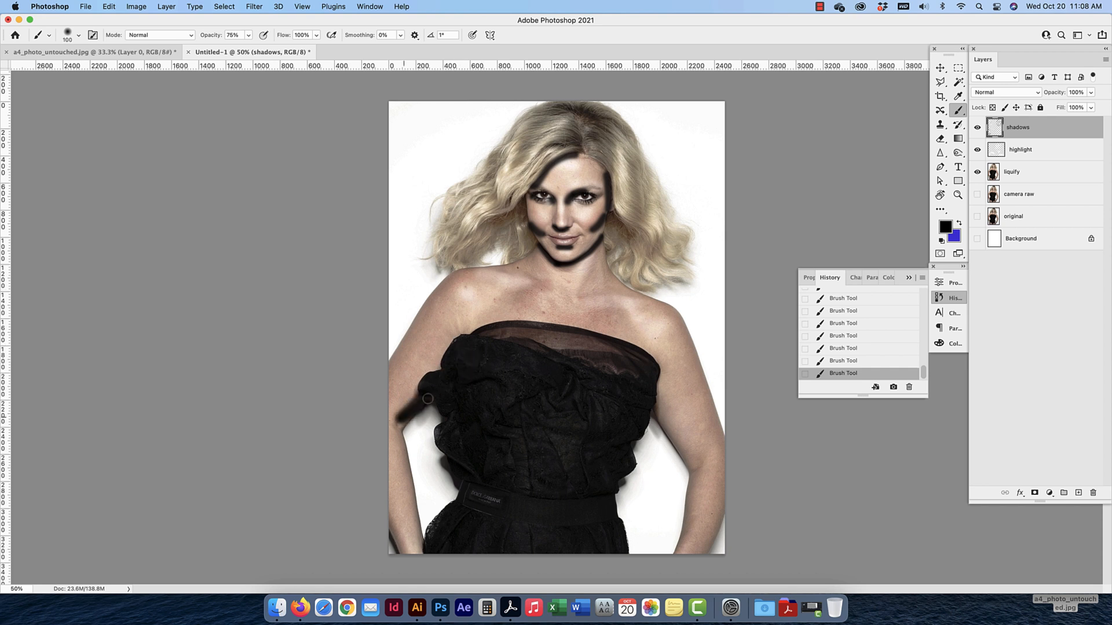
{"action": "mouse_move", "coordinate": [652, 402]}
{"action": "left_mouse_down"}
{"action": "mouse_move", "coordinate": [679, 442]}
{"action": "mouse_move", "coordinate": [656, 381]}
{"action": "mouse_move", "coordinate": [695, 466]}
{"action": "mouse_move", "coordinate": [666, 431]}
{"action": "left_mouse_up"}
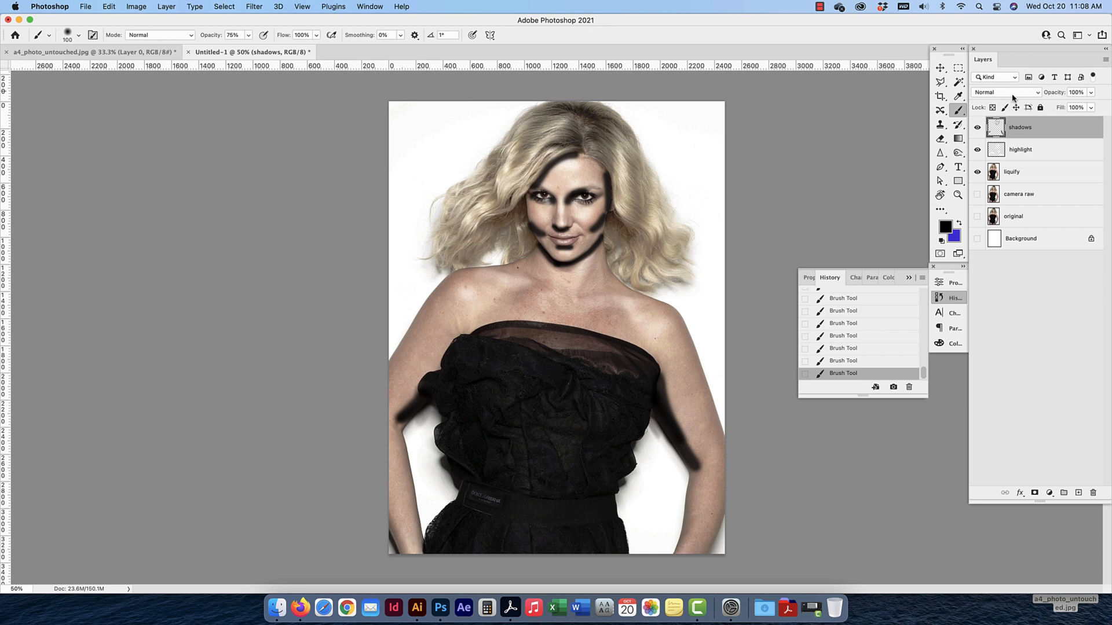
Set the shadows layer to Soft Light at 40% opacity and compare the portrait with it hidden and shown
{"action": "left_click", "coordinate": [1015, 94]}
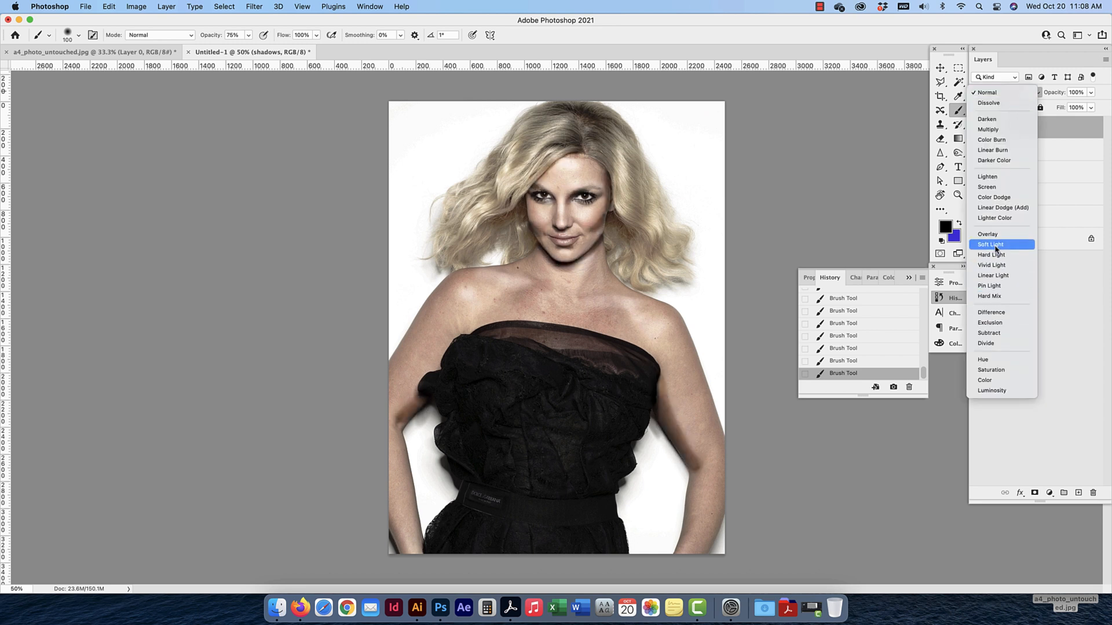
{"action": "left_click", "coordinate": [996, 249]}
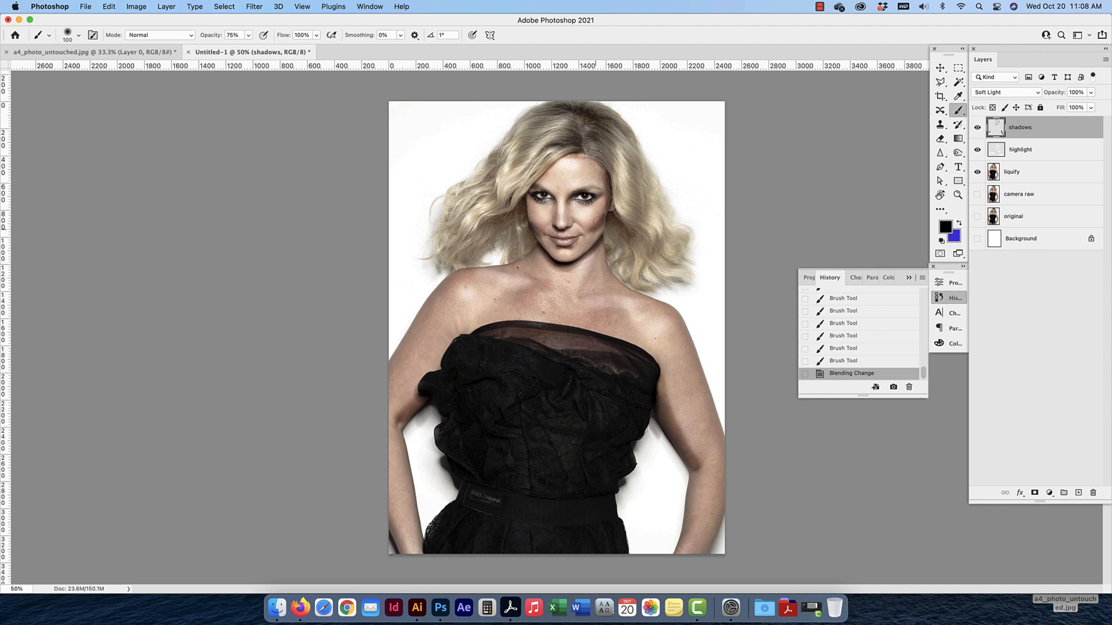
{"action": "left_click", "coordinate": [1085, 95]}
{"action": "type", "text": "80"}
{"action": "key", "text": "Return"}
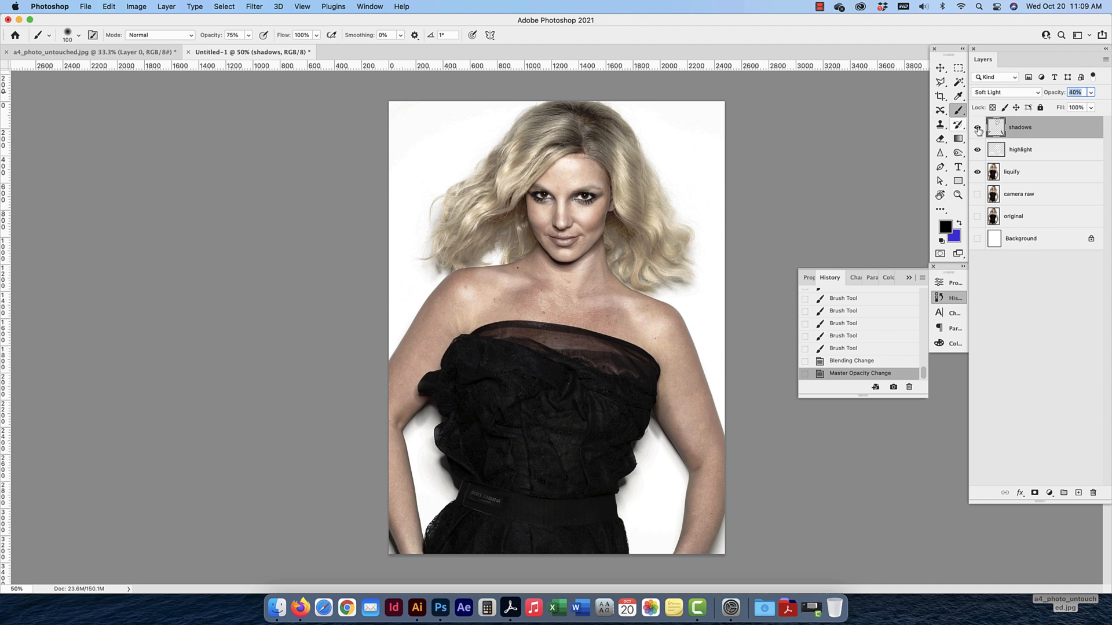
{"action": "left_click", "coordinate": [978, 130]}
{"action": "left_click", "coordinate": [978, 130]}
Group the shadows and highlight layers into a new group named hs
{"action": "left_click", "coordinate": [1050, 151], "text": "shift"}
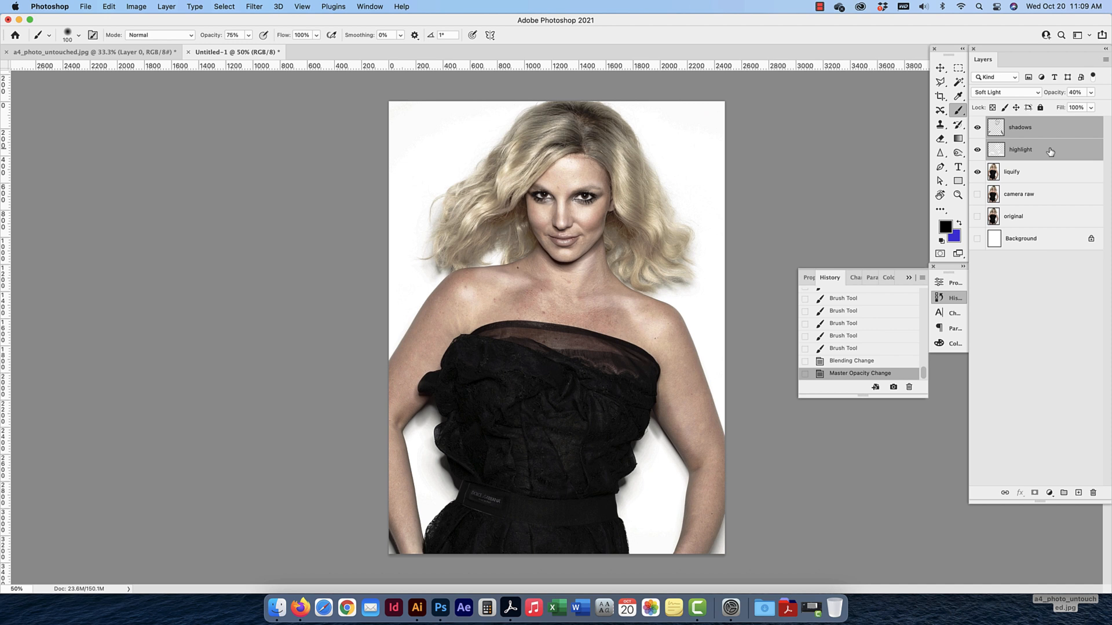
{"action": "left_click", "coordinate": [1105, 60]}
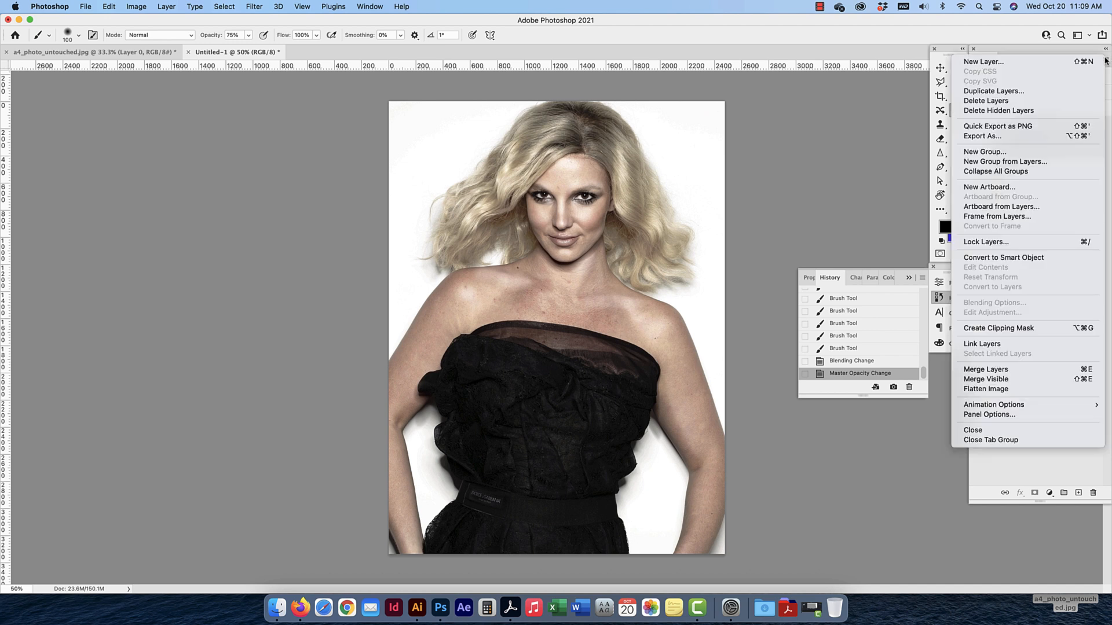
{"action": "left_click", "coordinate": [996, 163]}
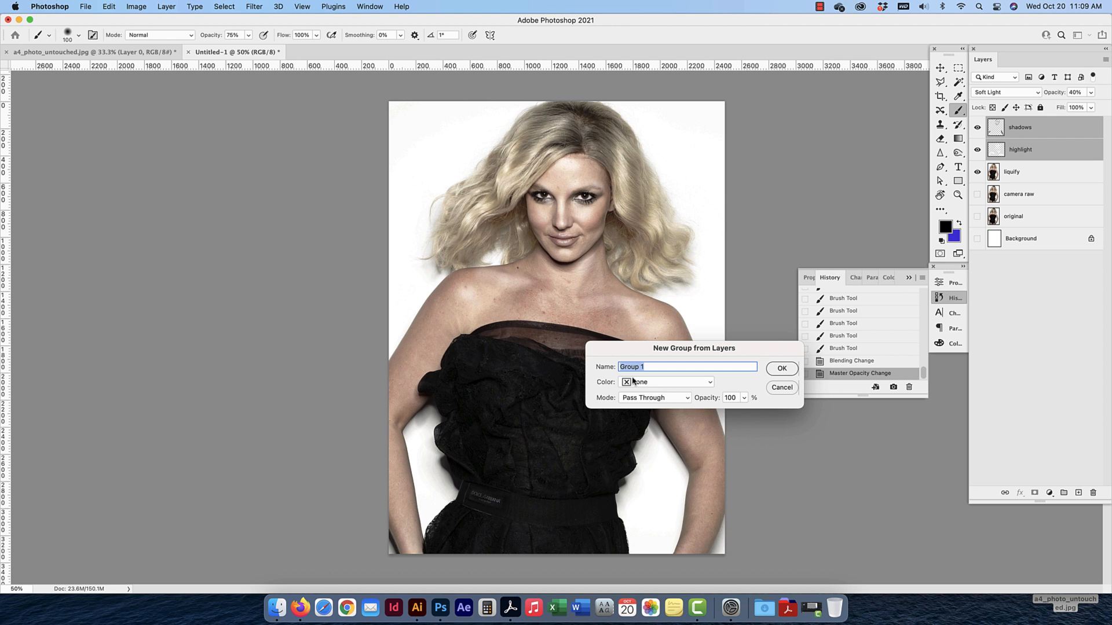
{"action": "type", "text": "hs"}
{"action": "left_click", "coordinate": [780, 371]}
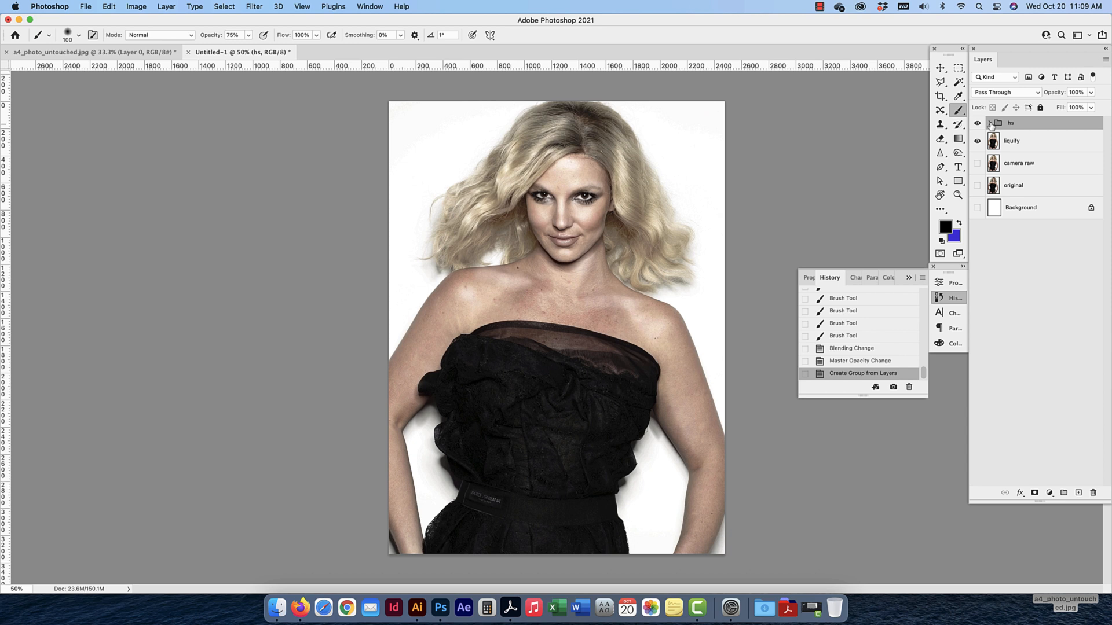
Expand the hs group to check its layers, then compare the portrait with the group hidden and shown
{"action": "left_click", "coordinate": [990, 123]}
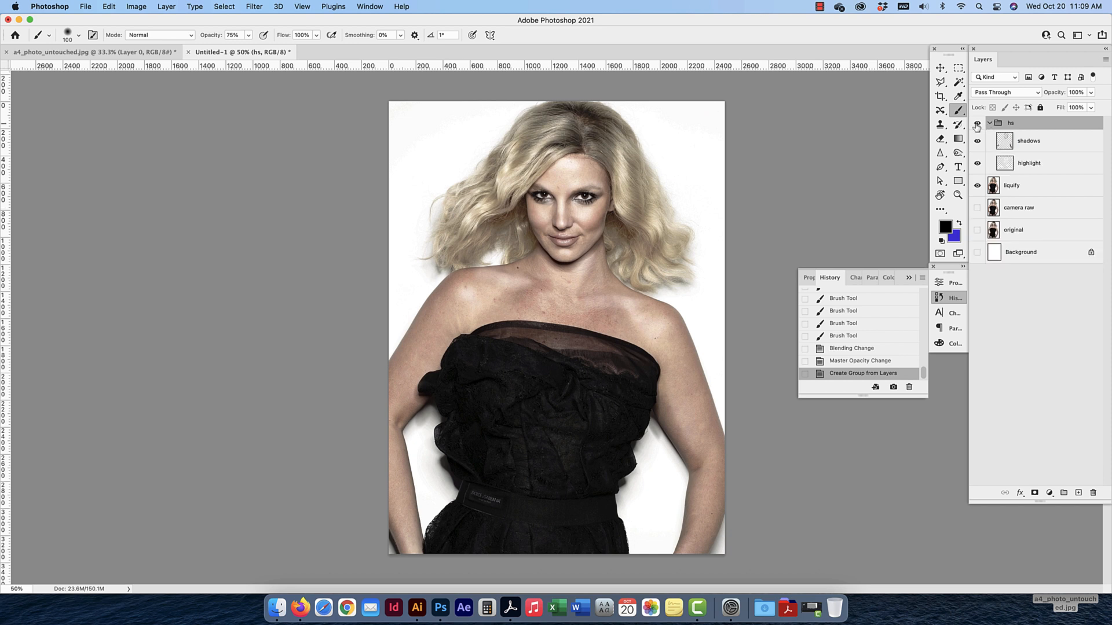
{"action": "left_click", "coordinate": [976, 123]}
{"action": "left_click", "coordinate": [976, 124]}
{"action": "left_click", "coordinate": [977, 123]}
{"action": "left_click", "coordinate": [976, 124]}
{"action": "left_click", "coordinate": [989, 123]}
{"action": "left_click", "coordinate": [978, 124]}
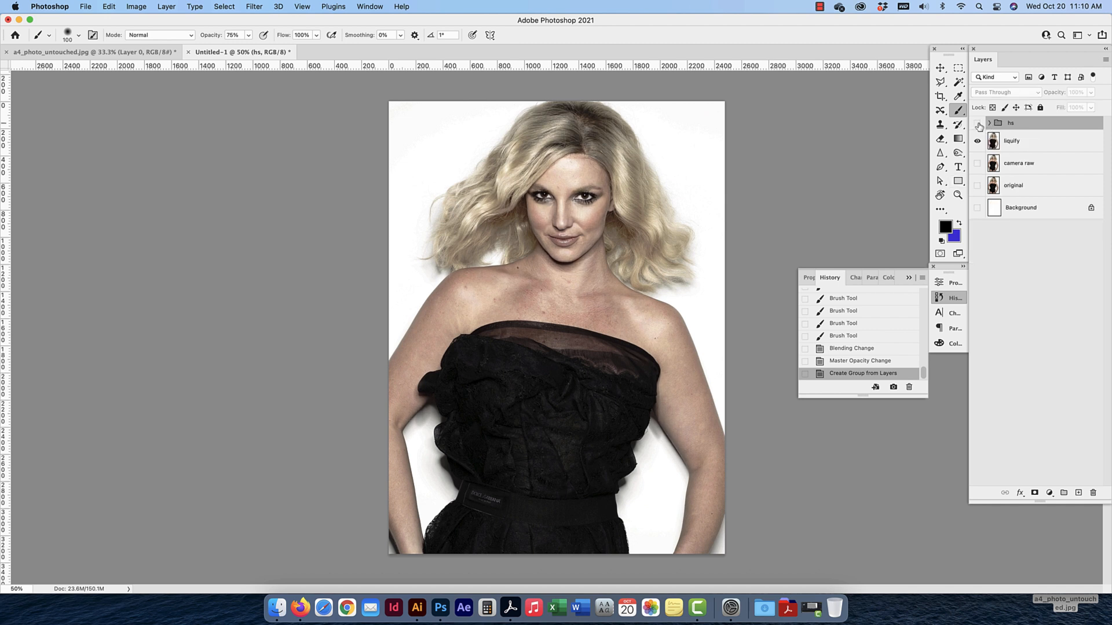
{"action": "left_click", "coordinate": [977, 124]}
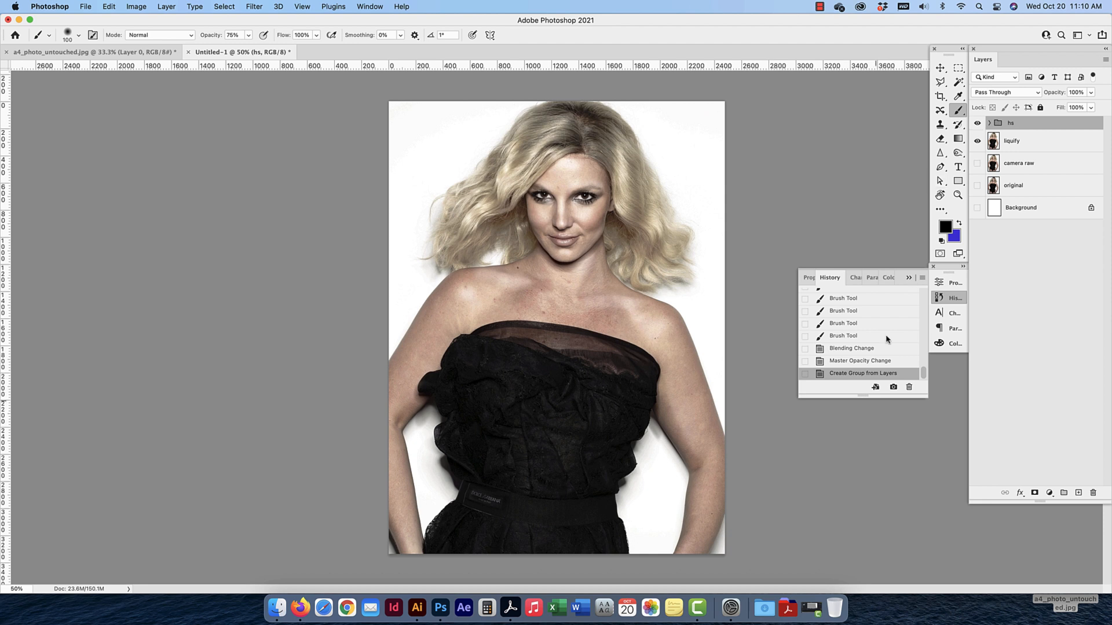
Take a history snapshot of the current document state and name it hs
{"action": "left_click_drag", "start_coordinate": [863, 396], "coordinate": [852, 561]}
{"action": "scroll", "coordinate": [854, 404], "scroll_direction": "up", "scroll_amount": 5}
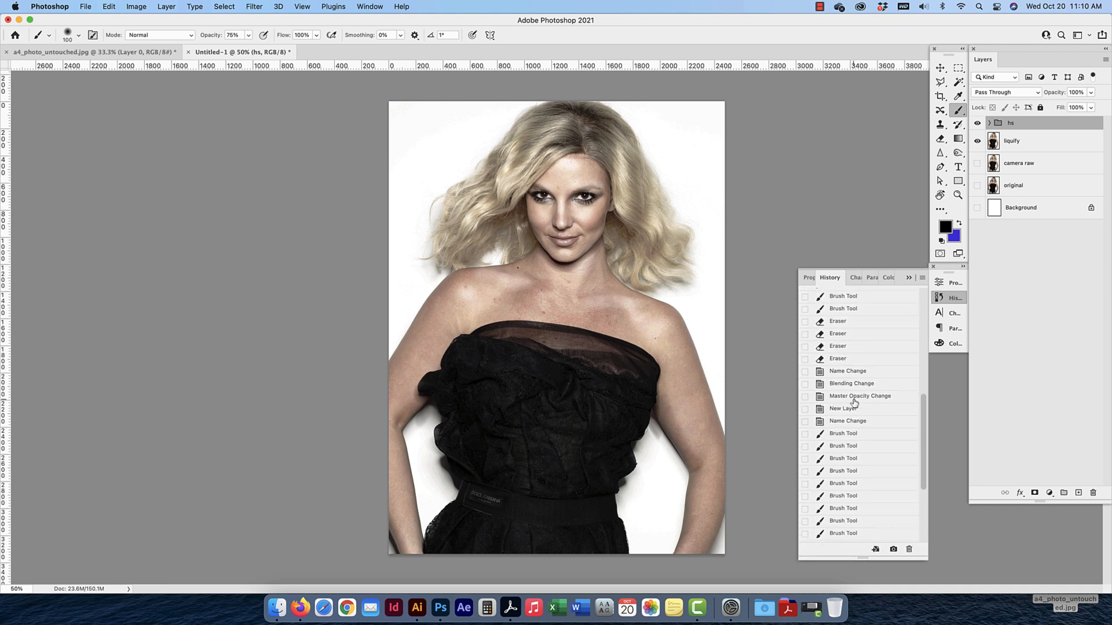
{"action": "scroll", "coordinate": [855, 404], "scroll_direction": "up", "scroll_amount": 2}
{"action": "scroll", "coordinate": [855, 404], "scroll_direction": "down", "scroll_amount": 8}
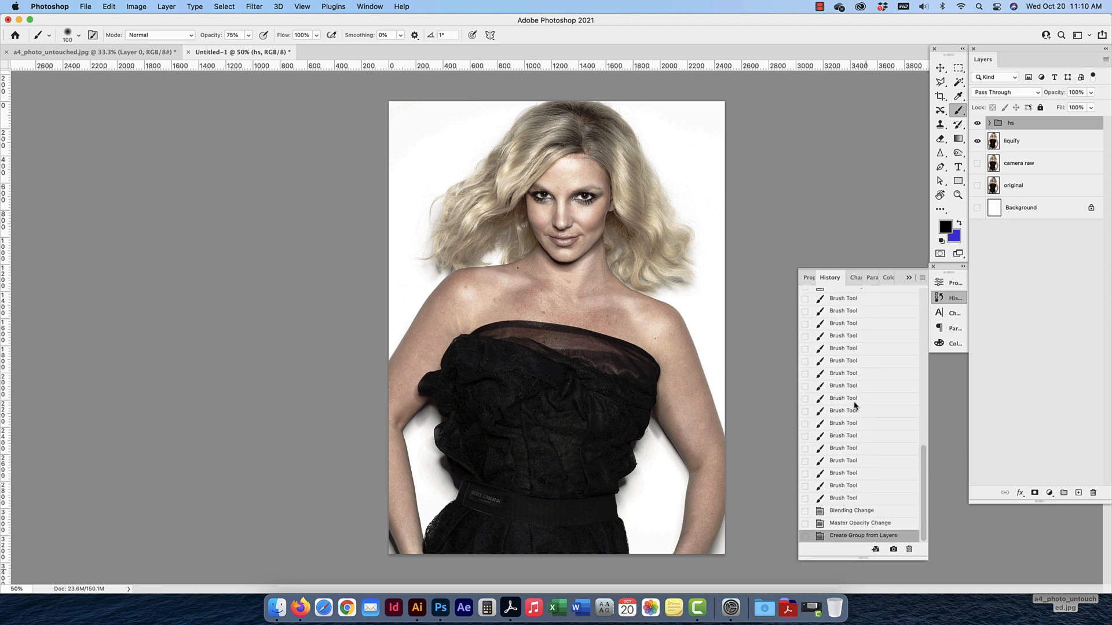
{"action": "left_click", "coordinate": [893, 550]}
{"action": "left_click_drag", "start_coordinate": [924, 502], "coordinate": [922, 302]}
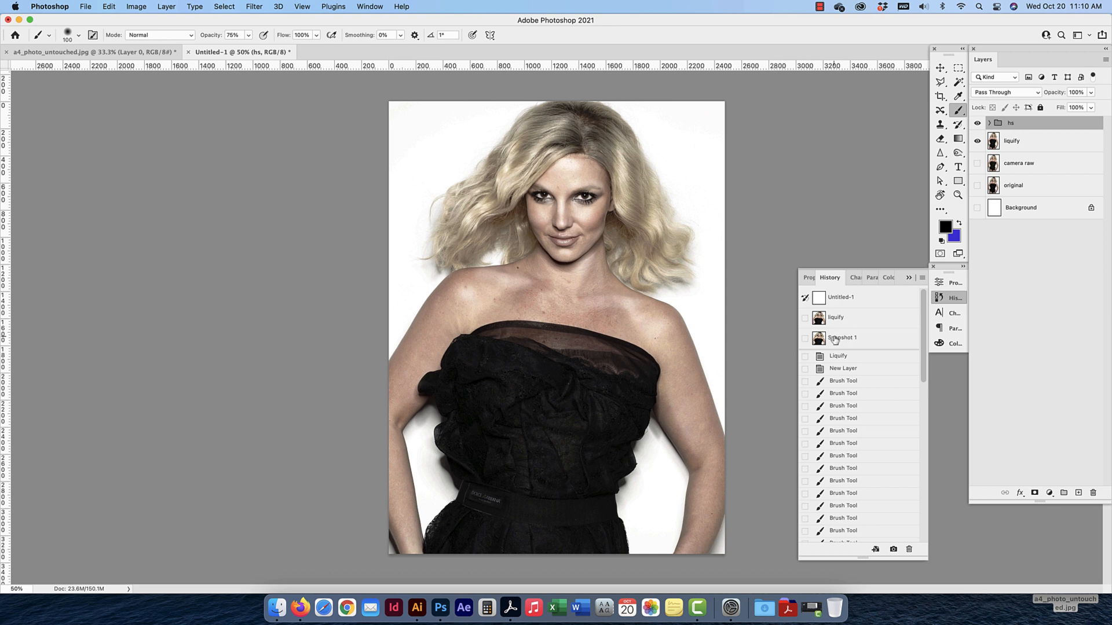
{"action": "double_click", "coordinate": [834, 337]}
{"action": "type", "text": "hs"}
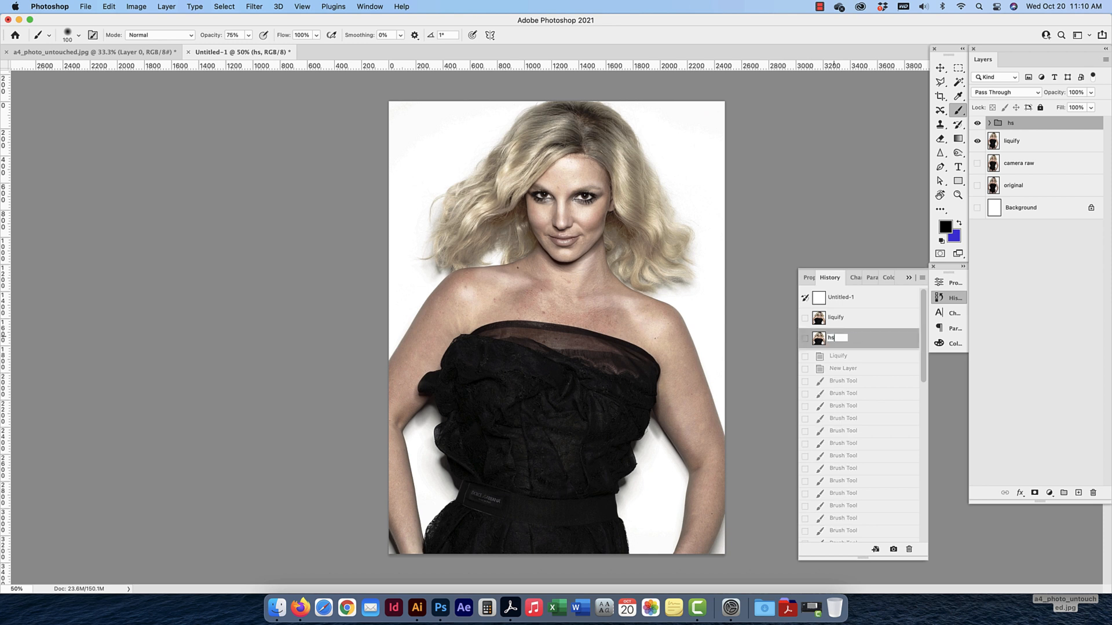
{"action": "key", "text": "Return"}
Compare the liquify and hs snapshots, then return to the latest history state and put the history away
{"action": "left_click", "coordinate": [837, 320]}
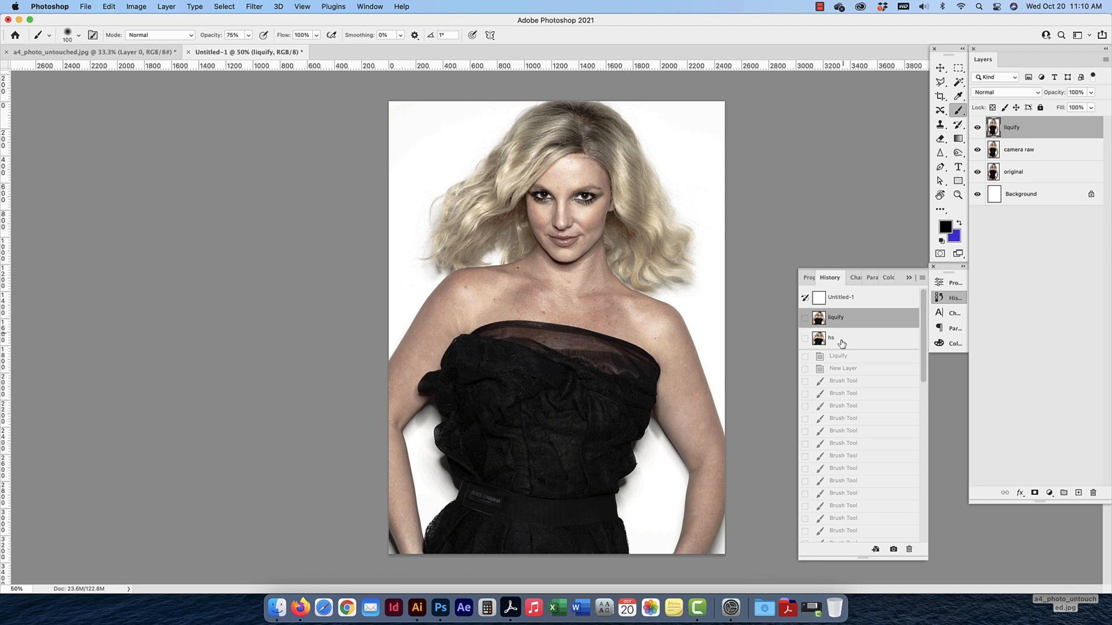
{"action": "left_click", "coordinate": [841, 344]}
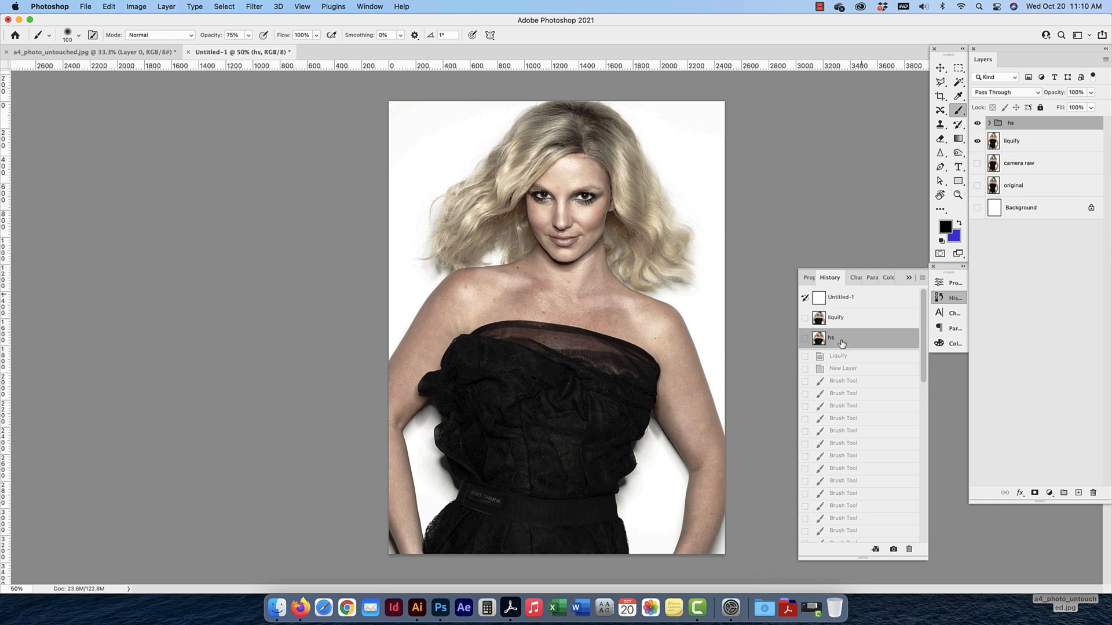
{"action": "left_click_drag", "start_coordinate": [924, 378], "coordinate": [925, 571]}
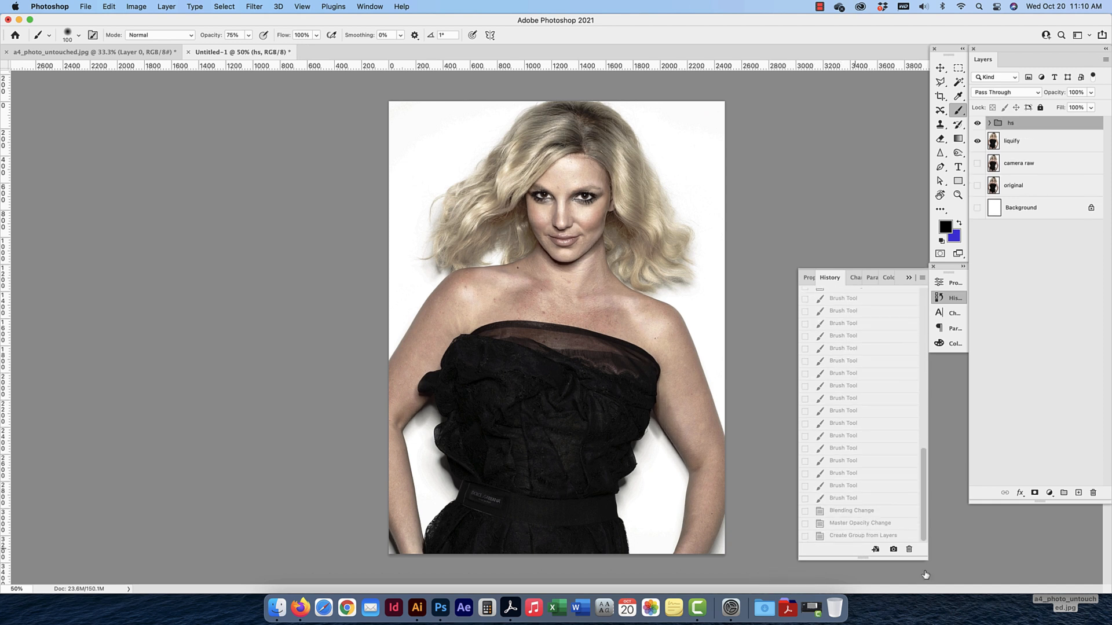
{"action": "left_click", "coordinate": [845, 538]}
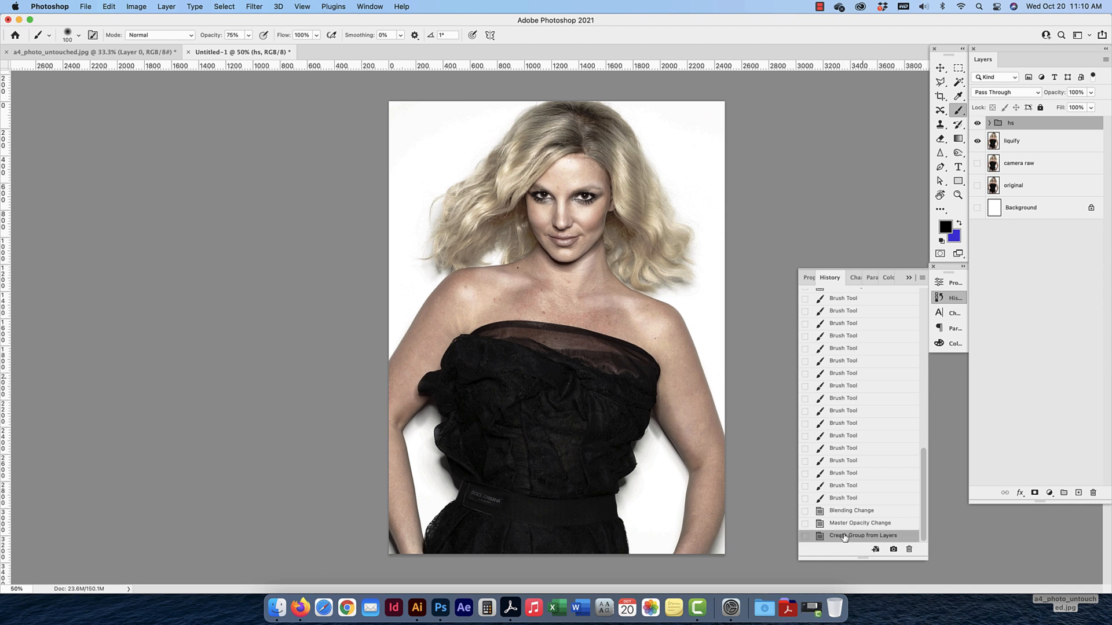
{"action": "left_click", "coordinate": [829, 278]}
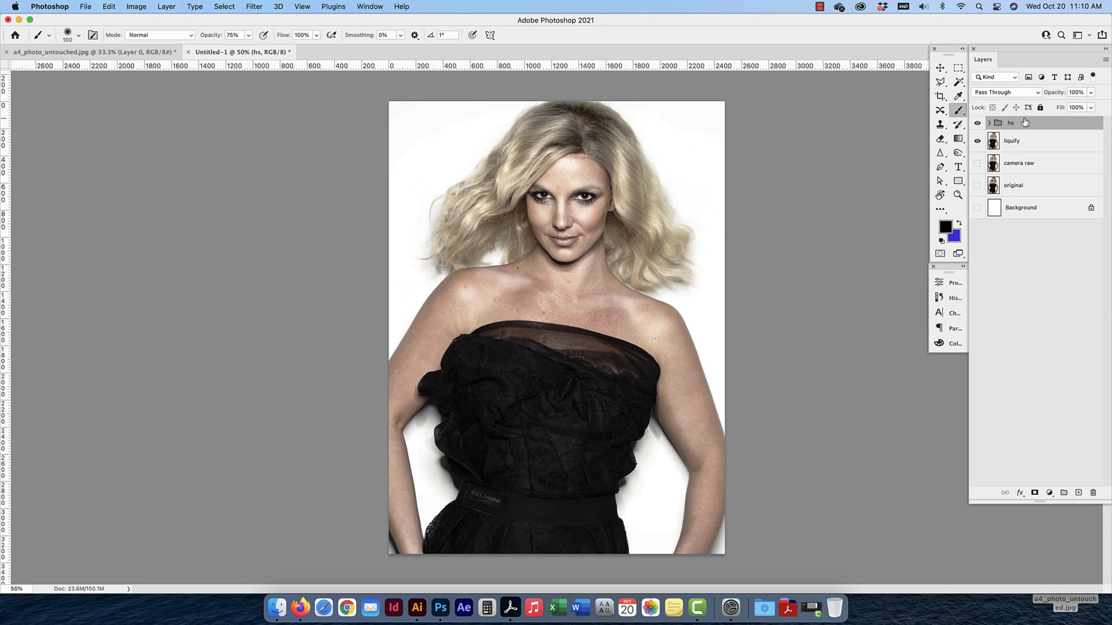
Hide the hs group and duplicate the liquify layer
{"action": "left_click", "coordinate": [1015, 142]}
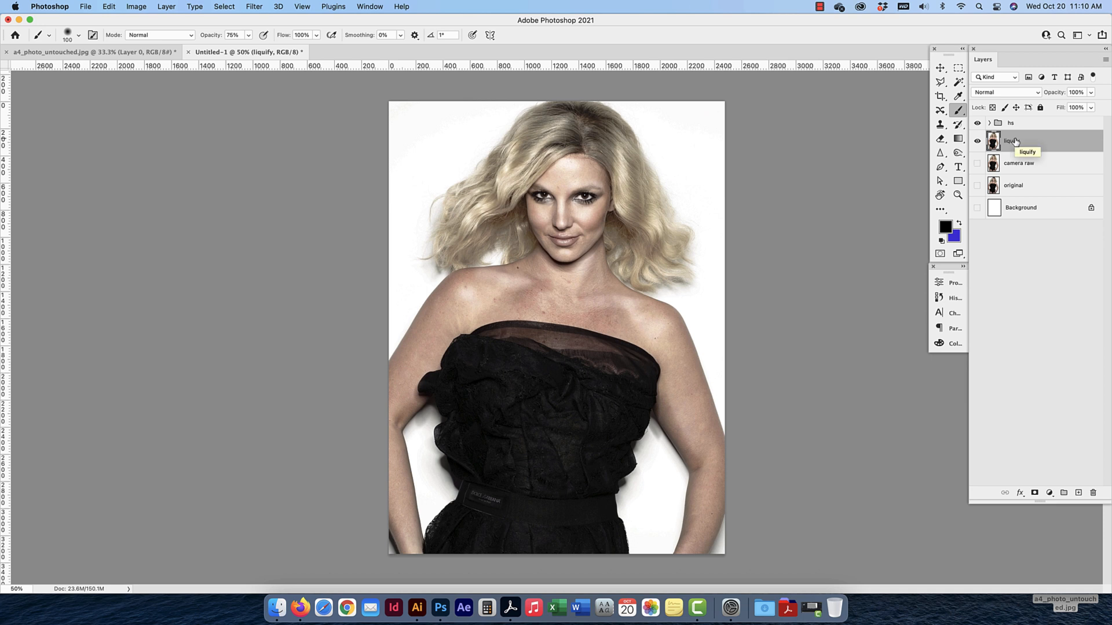
{"action": "left_click", "coordinate": [977, 123]}
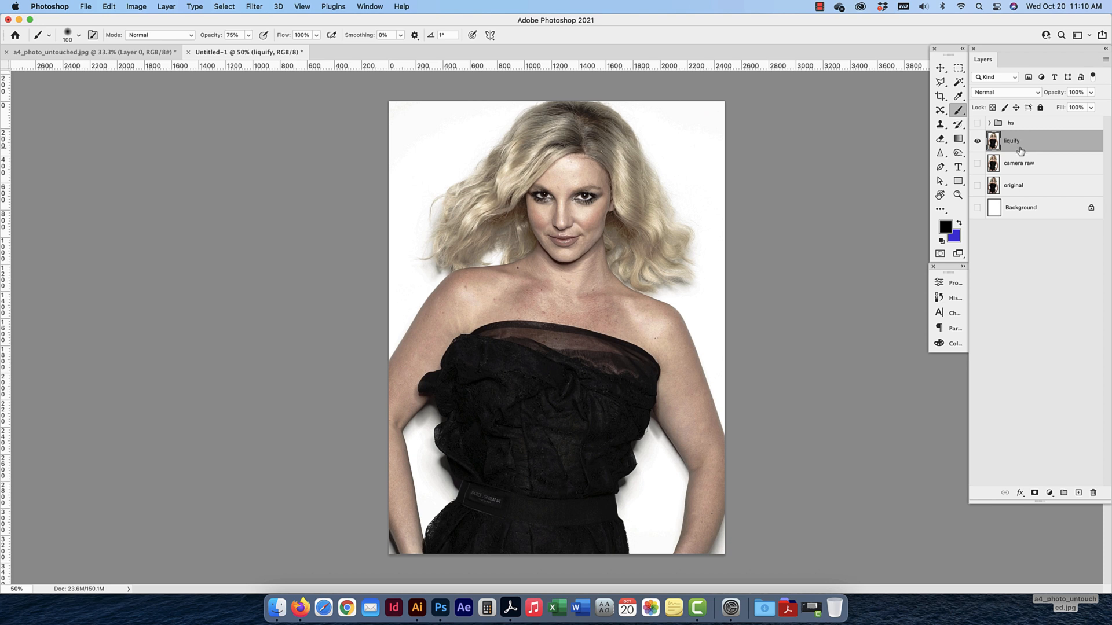
{"action": "key", "text": "super+j"}
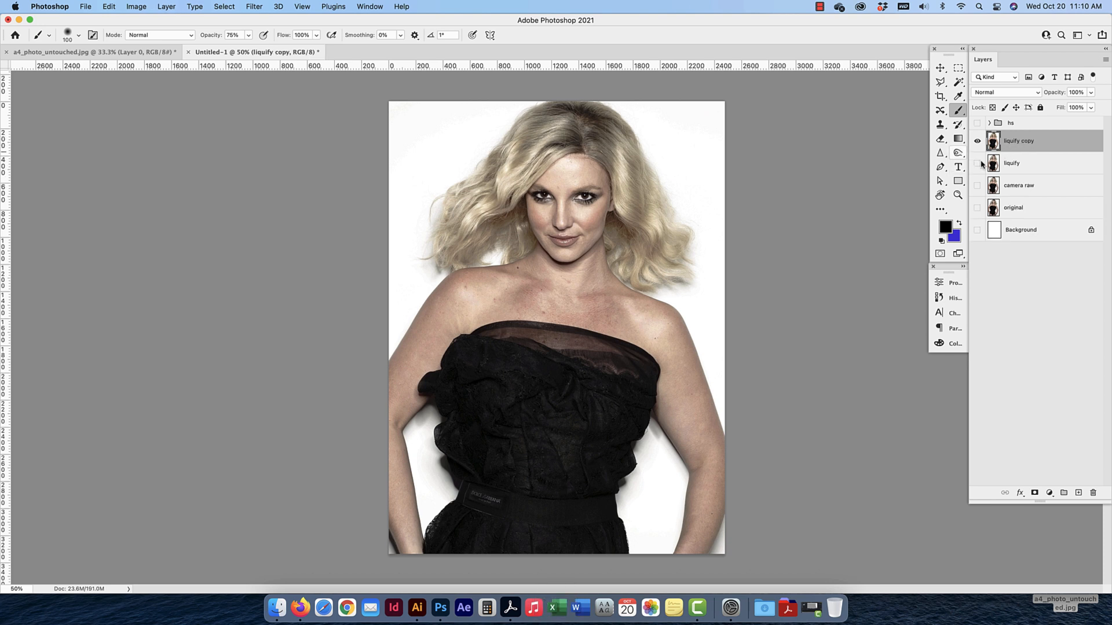
Set up the Dodge tool with 25% exposure for lightening the face on the liquify copy layer
{"action": "key", "text": "super+equal"}
{"action": "key", "text": "super+equal"}
{"action": "scroll", "coordinate": [631, 207], "scroll_direction": "up", "scroll_amount": 10}
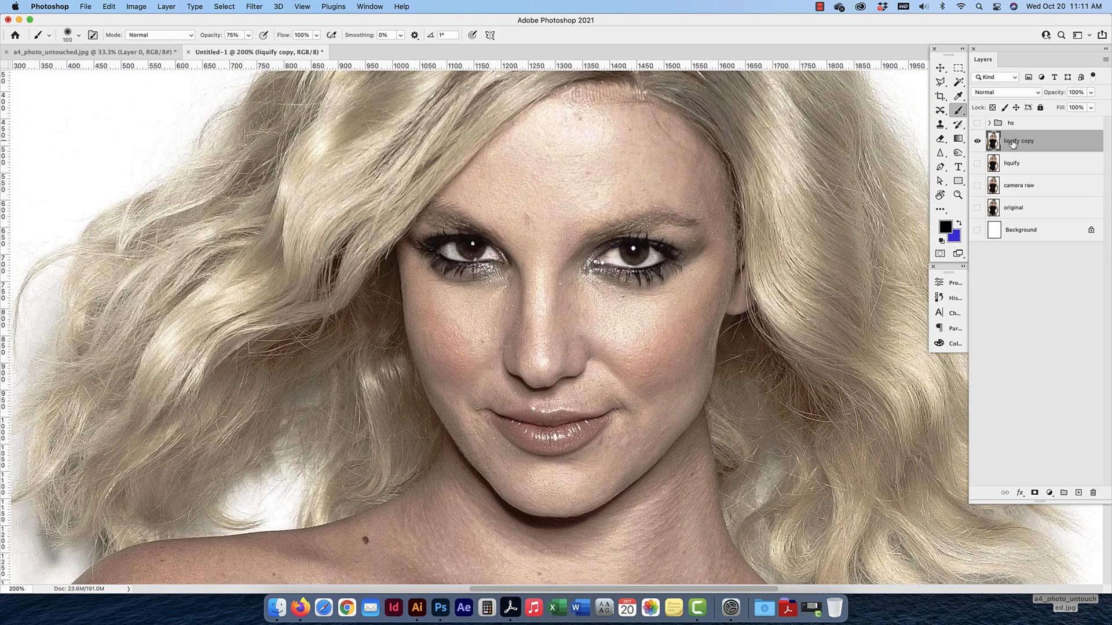
{"action": "left_click_drag", "start_coordinate": [959, 153], "coordinate": [994, 154]}
{"action": "left_click", "coordinate": [995, 153]}
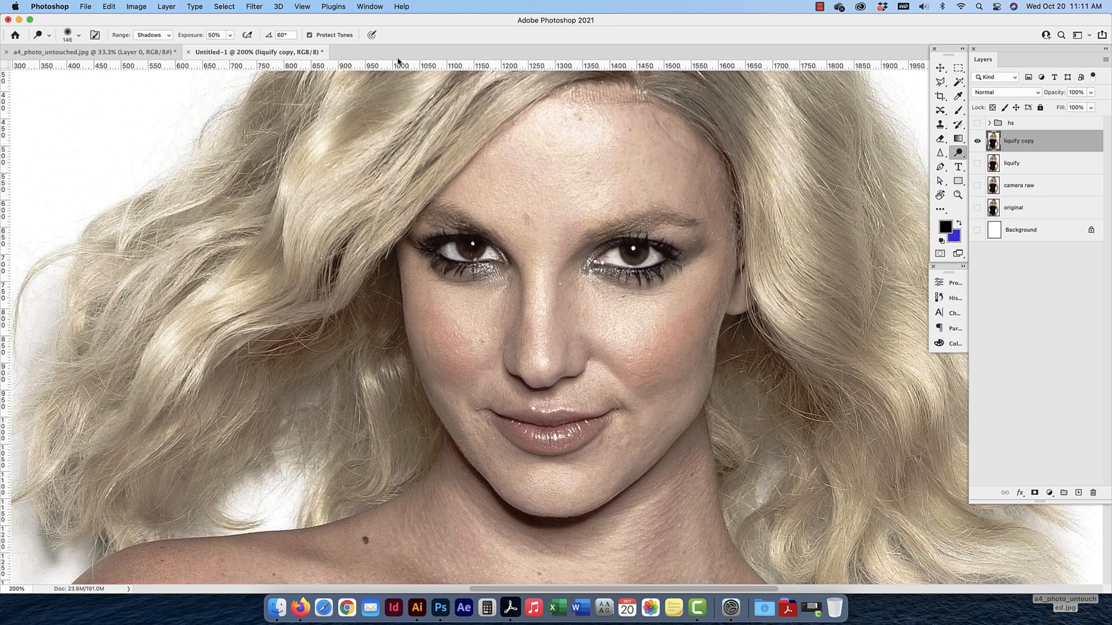
{"action": "left_click", "coordinate": [217, 35]}
{"action": "type", "text": "25"}
{"action": "key", "text": "Return"}
{"action": "scroll", "coordinate": [655, 319], "scroll_direction": "right", "scroll_amount": 2}
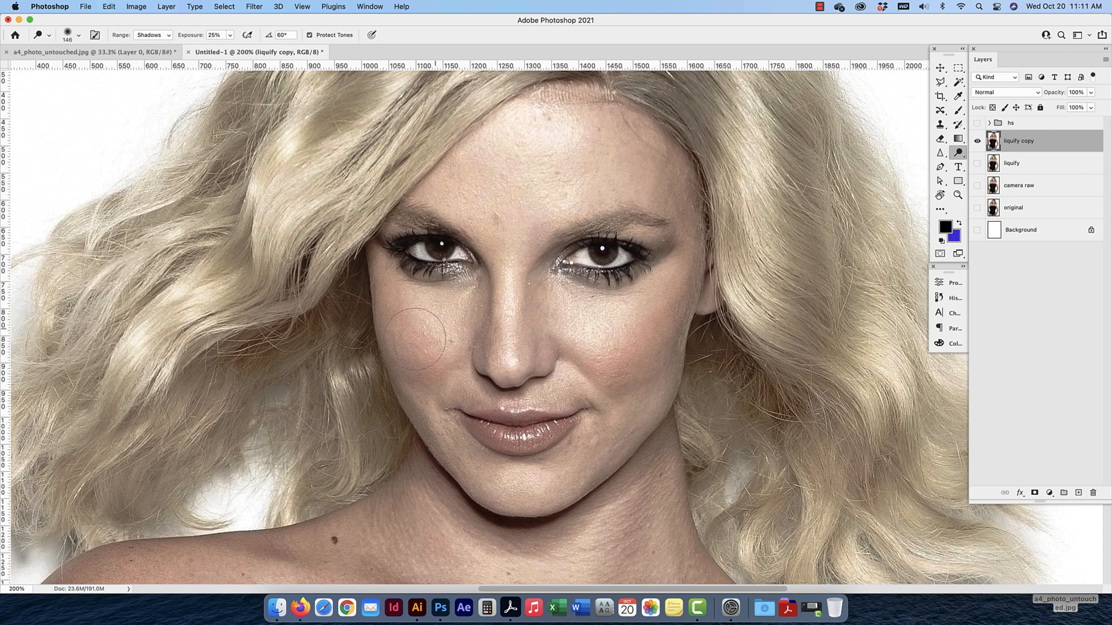
Raise the Dodge exposure to 50% in the Shadows range and lighten the reddened cheeks and the neck
{"action": "left_click", "coordinate": [193, 35]}
{"action": "type", "text": "5"}
{"action": "key", "text": "Return"}
{"action": "left_click", "coordinate": [554, 234]}
{"action": "type", "text": "50"}
{"action": "key", "text": "Return"}
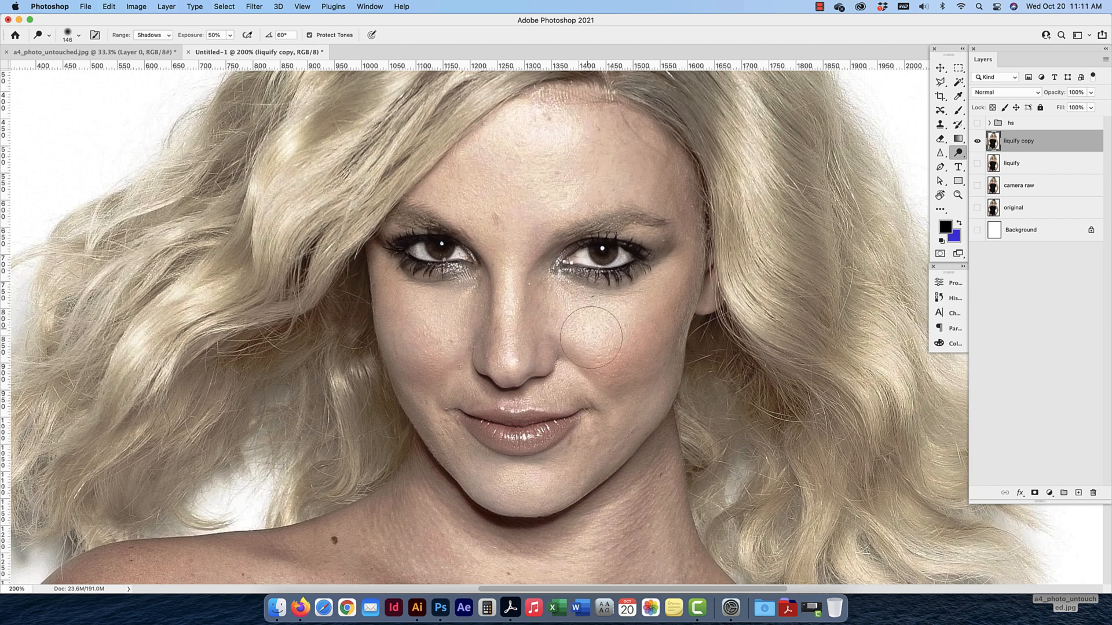
{"action": "scroll", "coordinate": [591, 338], "scroll_direction": "down", "scroll_amount": 10}
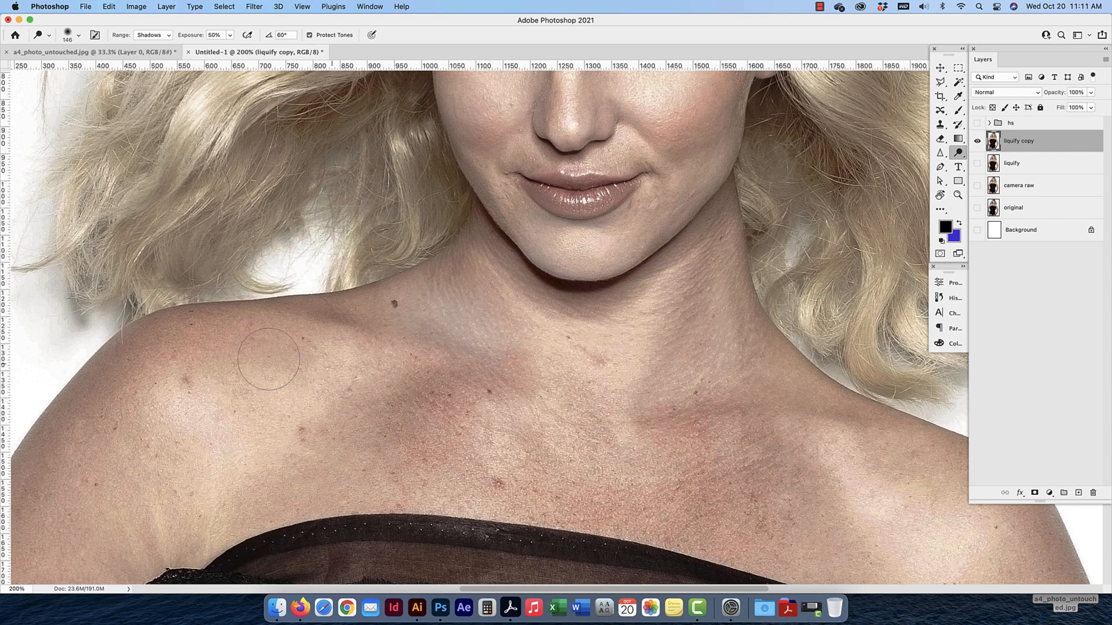
{"action": "left_click_drag", "start_coordinate": [642, 401], "coordinate": [560, 499]}
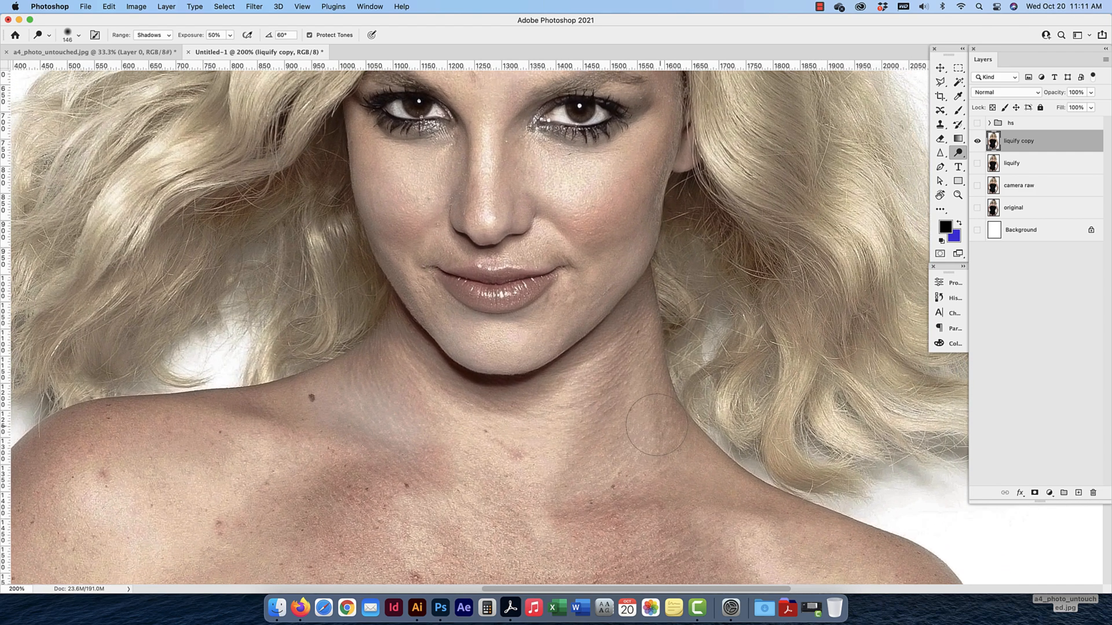
Set the foreground colour to white (ffffff)
{"action": "left_click", "coordinate": [945, 227]}
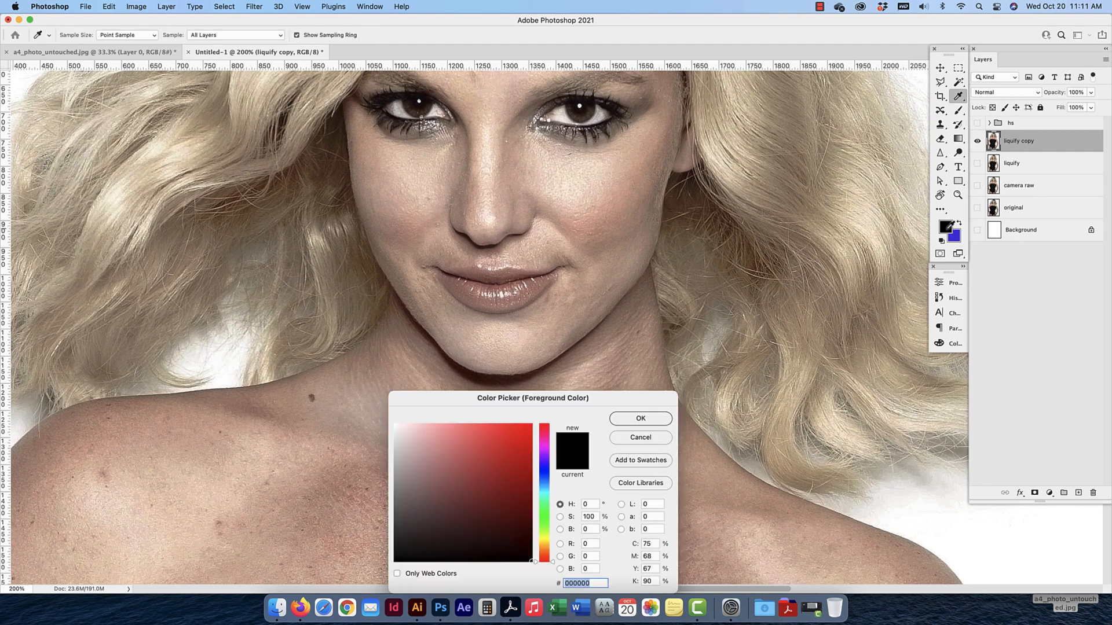
{"action": "left_click", "coordinate": [355, 405]}
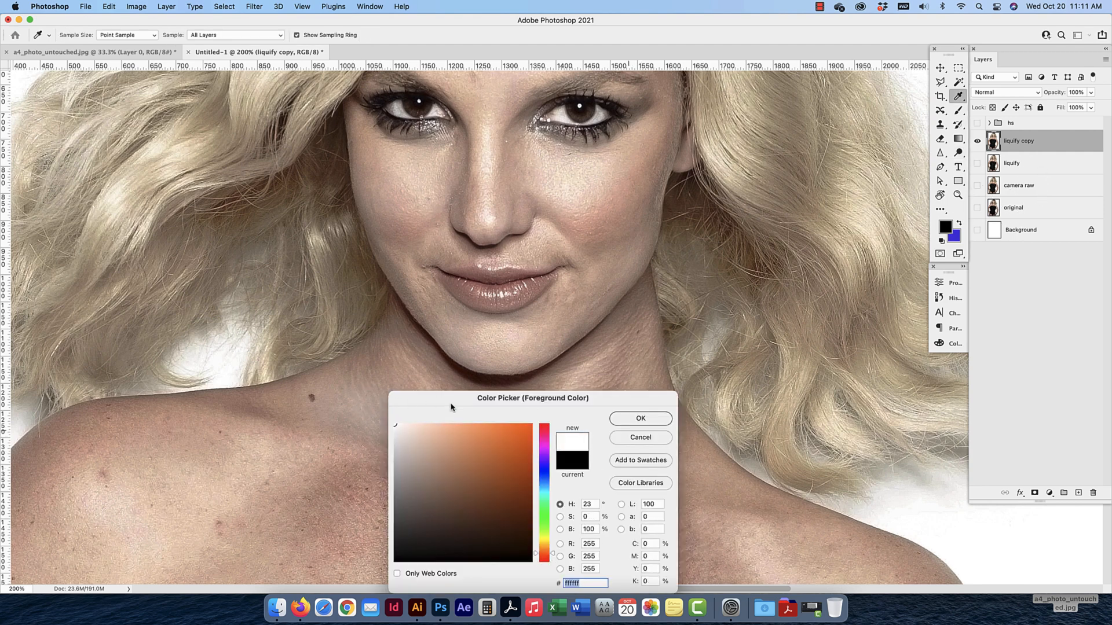
{"action": "key", "text": "Return"}
Burn the outer cheek on the visible-ear side with a 70 px brush, using Highlights at 10% exposure
{"action": "scroll", "coordinate": [629, 373], "scroll_direction": "up", "scroll_amount": 5}
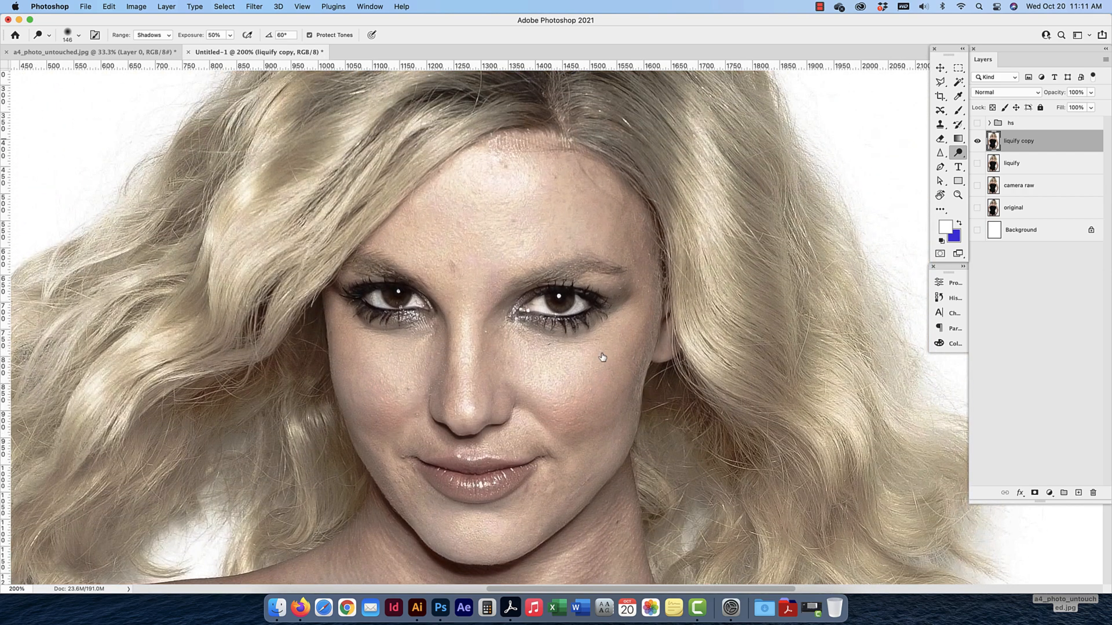
{"action": "right_click", "coordinate": [958, 152]}
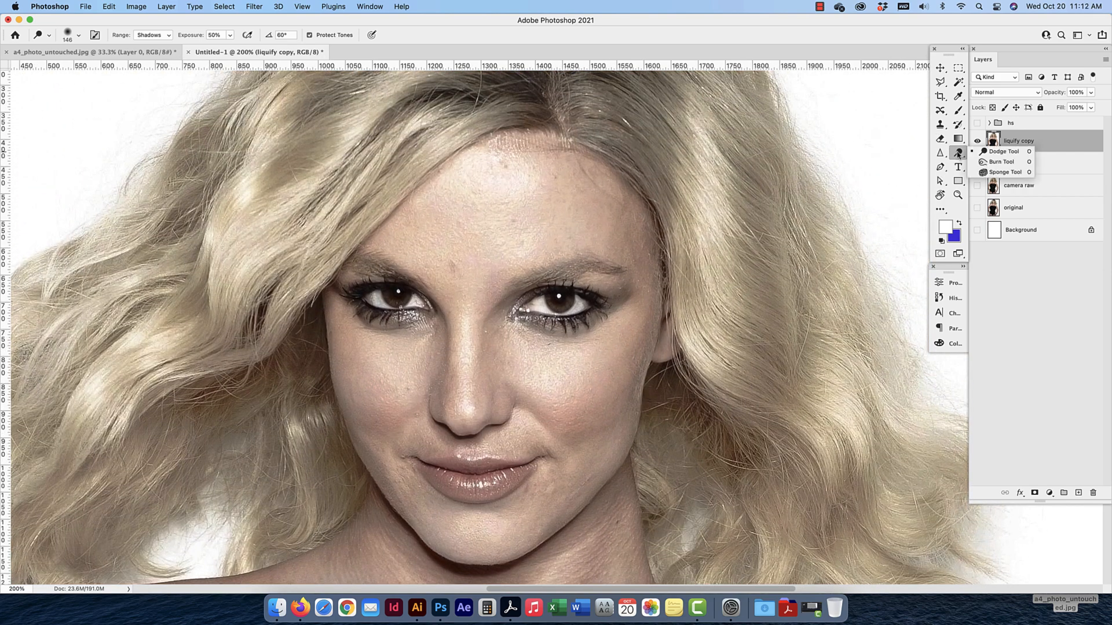
{"action": "left_click", "coordinate": [987, 162]}
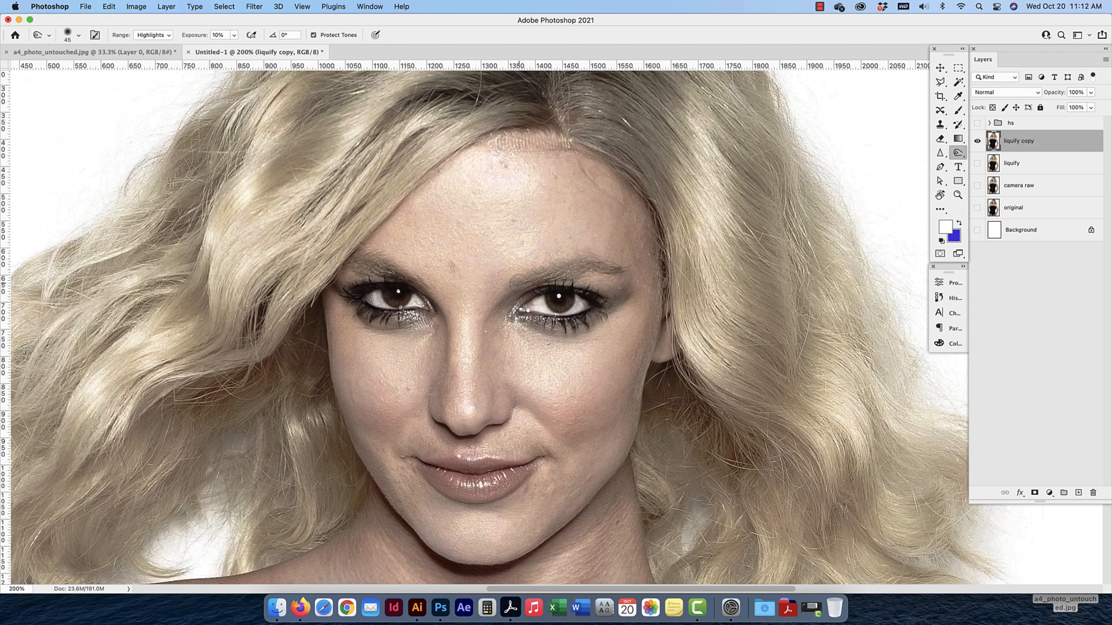
{"action": "key", "text": "bracketright"}
{"action": "key", "text": "bracketright"}
{"action": "key", "text": "bracketright"}
{"action": "key", "text": "bracketright"}
{"action": "key", "text": "bracketright"}
{"action": "key", "text": "bracketleft"}
{"action": "key", "text": "bracketleft"}
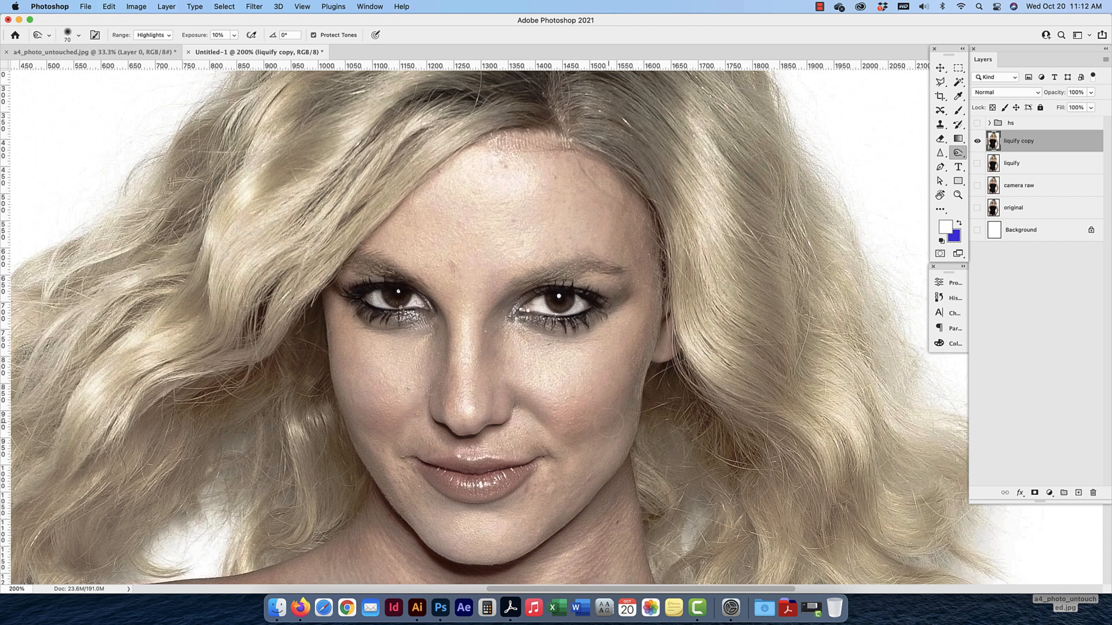
Compare the dodged and burned liquify copy with the liquify layer beneath by hiding and showing the copy
{"action": "scroll", "coordinate": [347, 437], "scroll_direction": "down", "scroll_amount": 5}
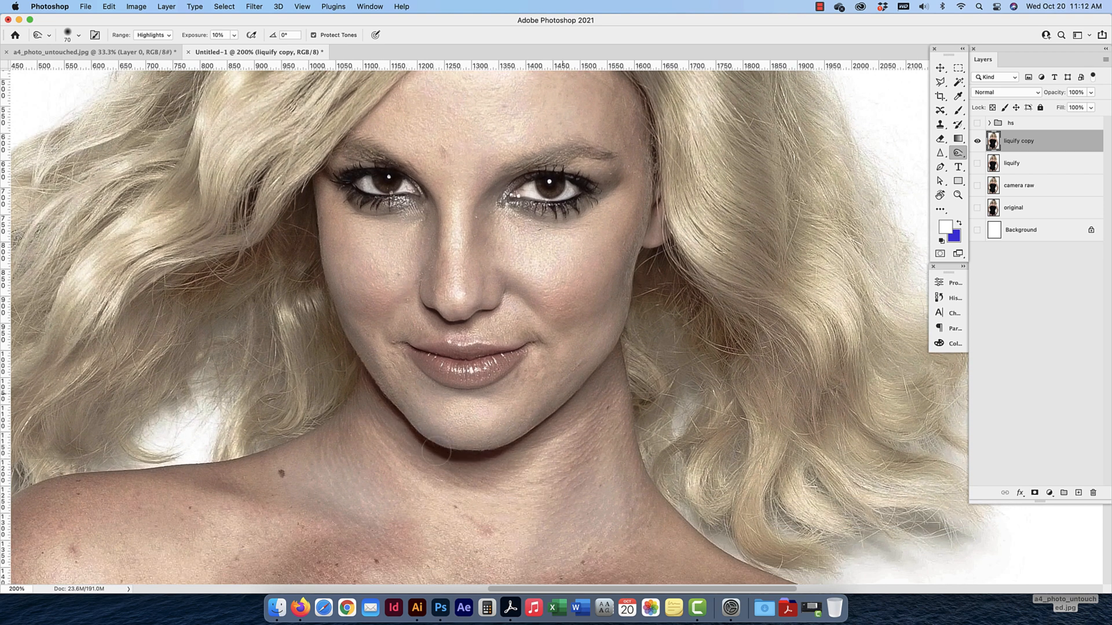
{"action": "key", "text": "super+minus"}
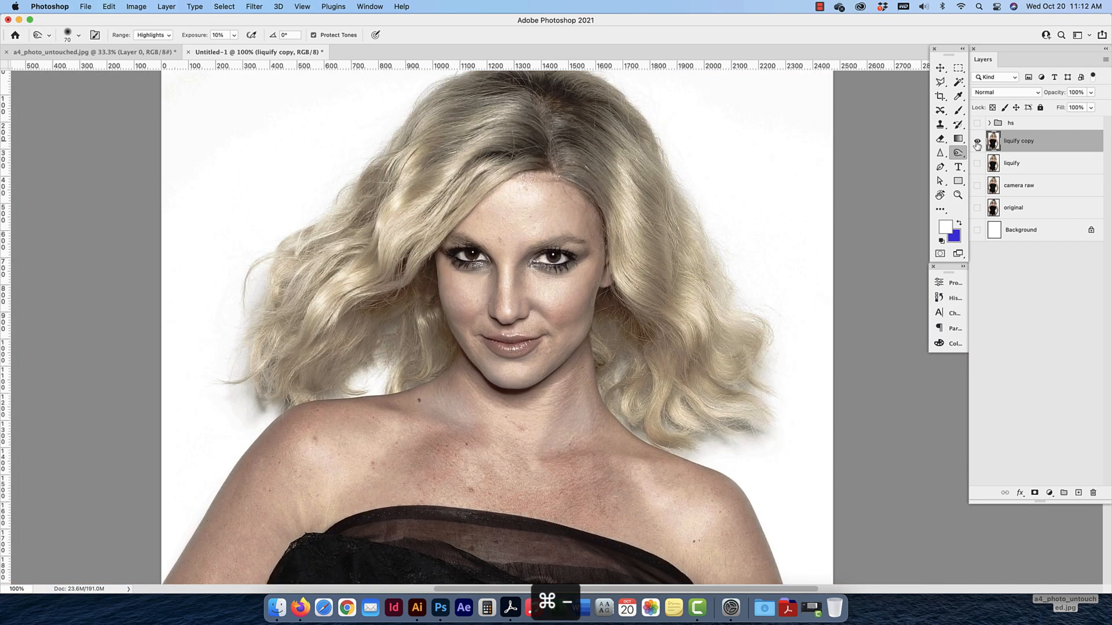
{"action": "left_click", "coordinate": [977, 141]}
{"action": "left_click", "coordinate": [977, 142]}
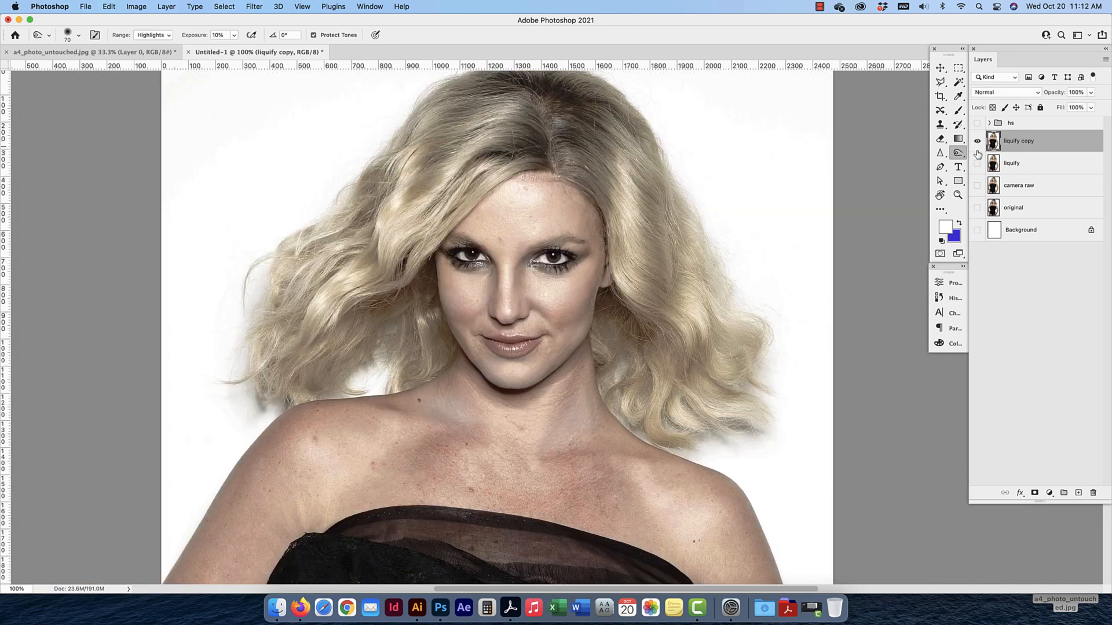
{"action": "left_click", "coordinate": [977, 141]}
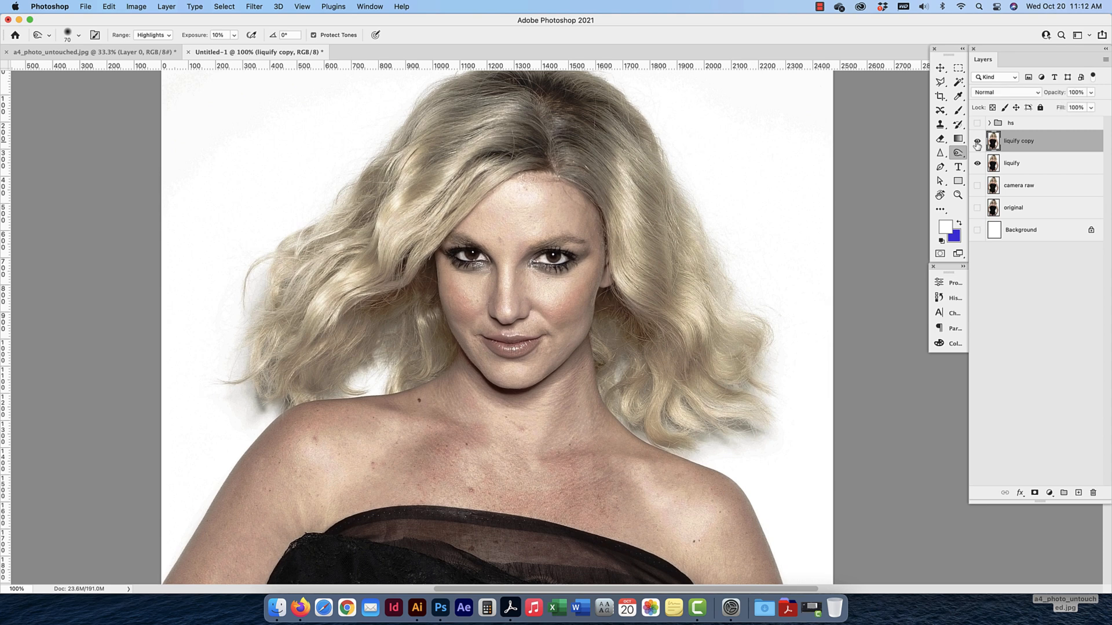
{"action": "left_click", "coordinate": [976, 141]}
{"action": "left_click", "coordinate": [977, 141]}
{"action": "left_click", "coordinate": [977, 142]}
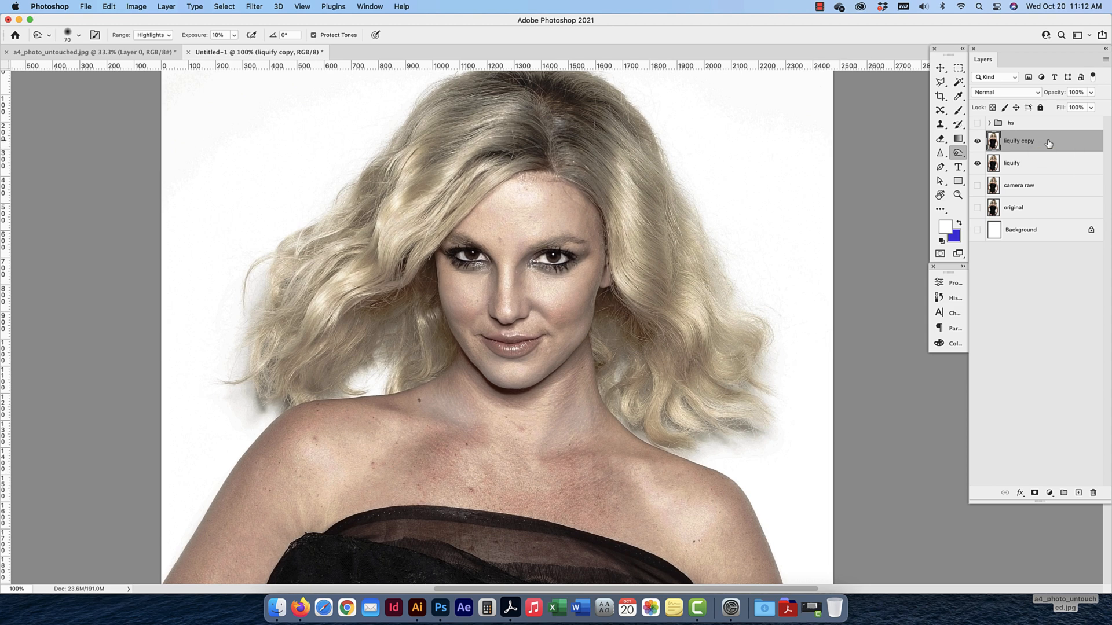
Delete the liquify copy layer and make the hs group and the liquify layer visible again
{"action": "left_click_drag", "start_coordinate": [1049, 144], "coordinate": [1094, 494]}
{"action": "left_click", "coordinate": [977, 141]}
{"action": "left_click", "coordinate": [978, 124]}
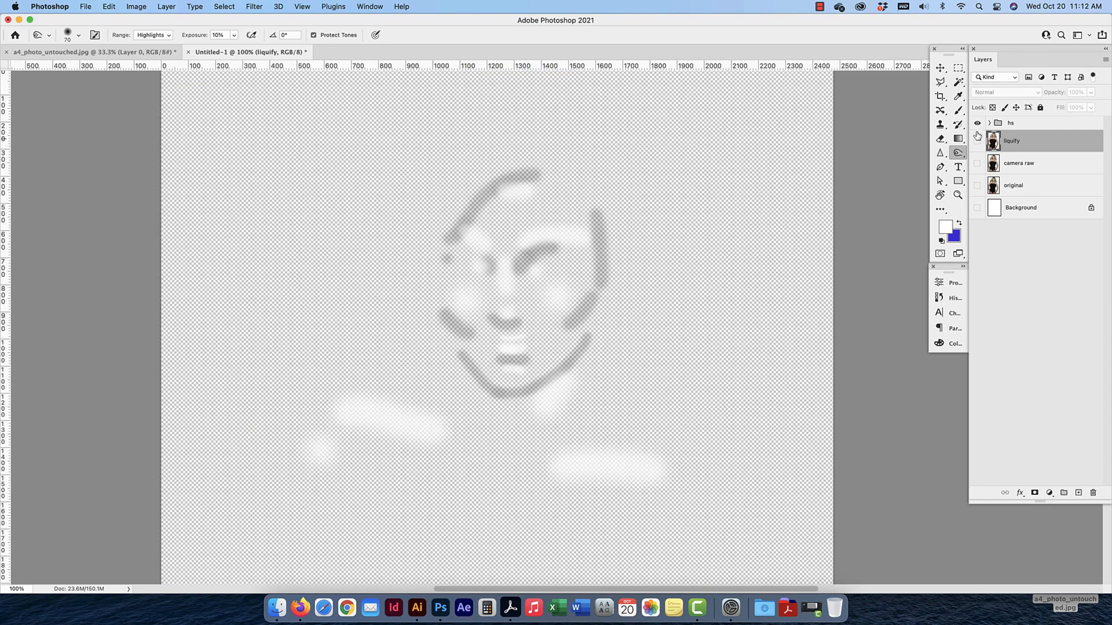
{"action": "left_click", "coordinate": [977, 141]}
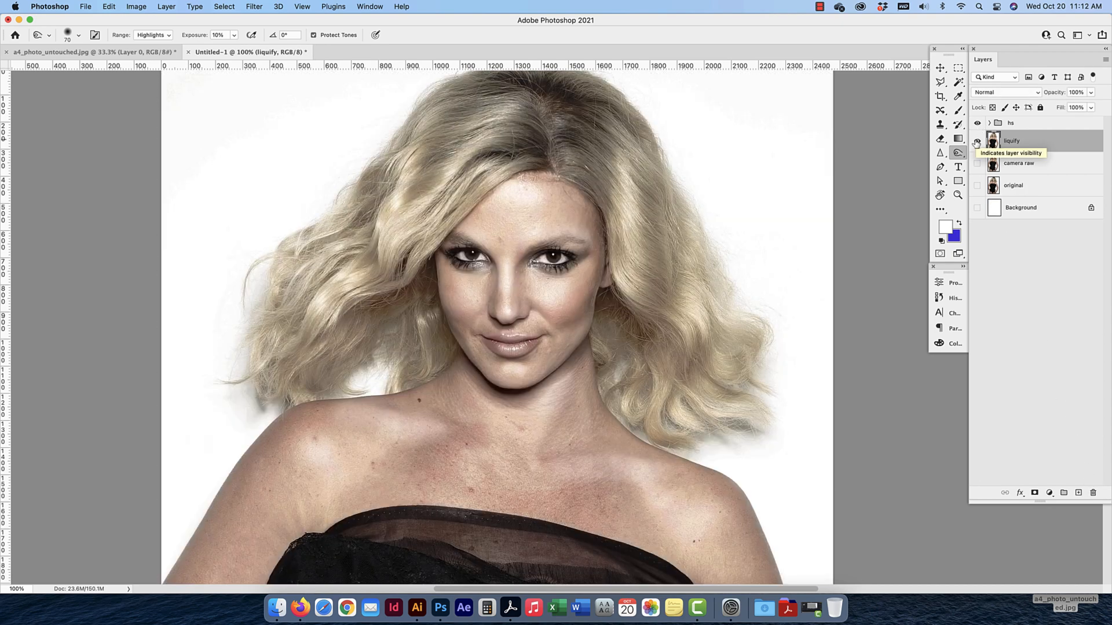
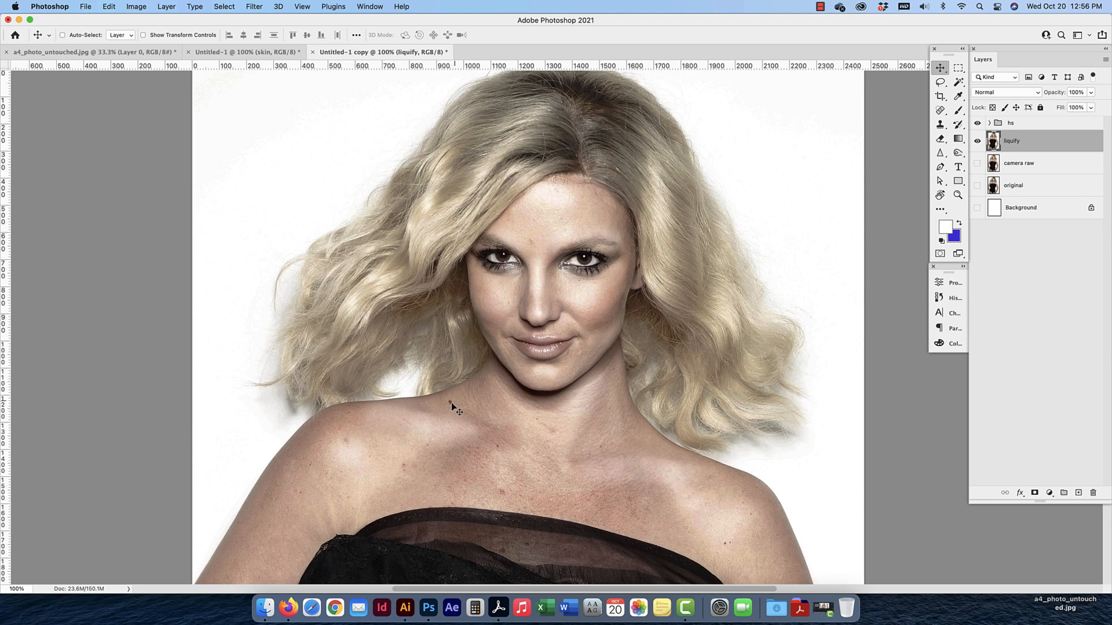
Duplicate the liquify layer twice and hide the original liquify layer
{"action": "left_click", "coordinate": [1030, 125]}
{"action": "left_click", "coordinate": [1024, 143]}
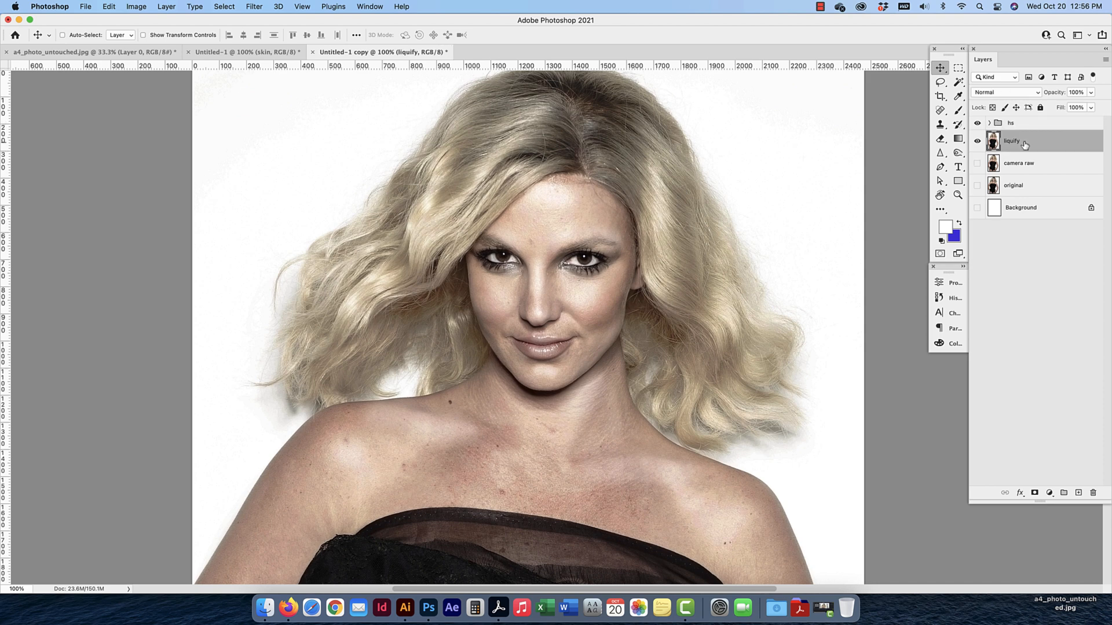
{"action": "key", "text": "super"}
{"action": "key", "text": "super"}
{"action": "key", "text": "super+j"}
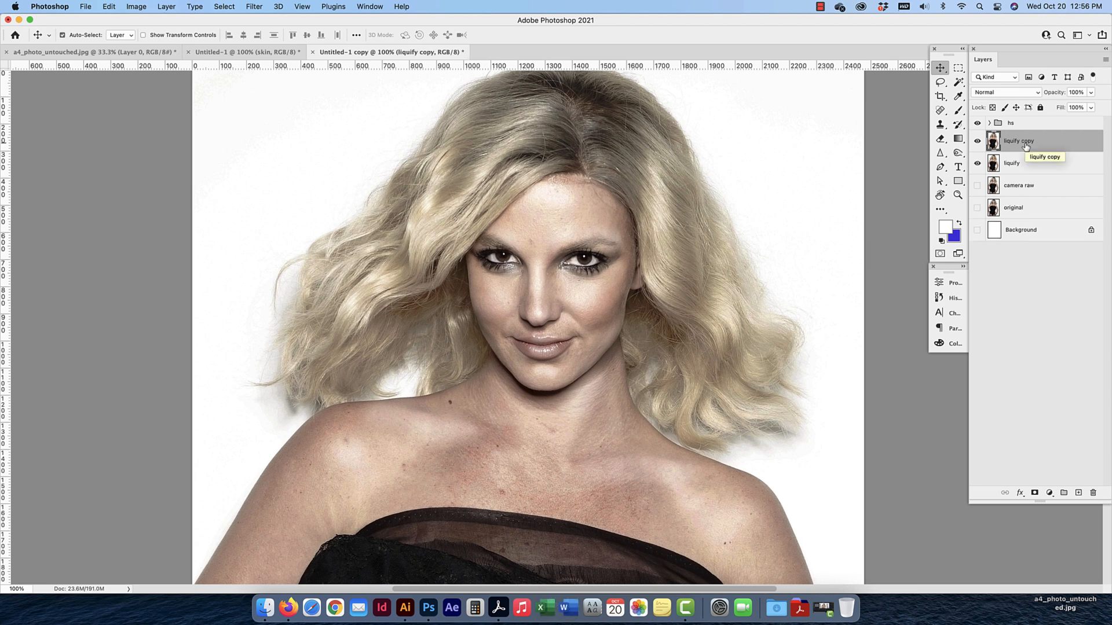
{"action": "key", "text": "super+j"}
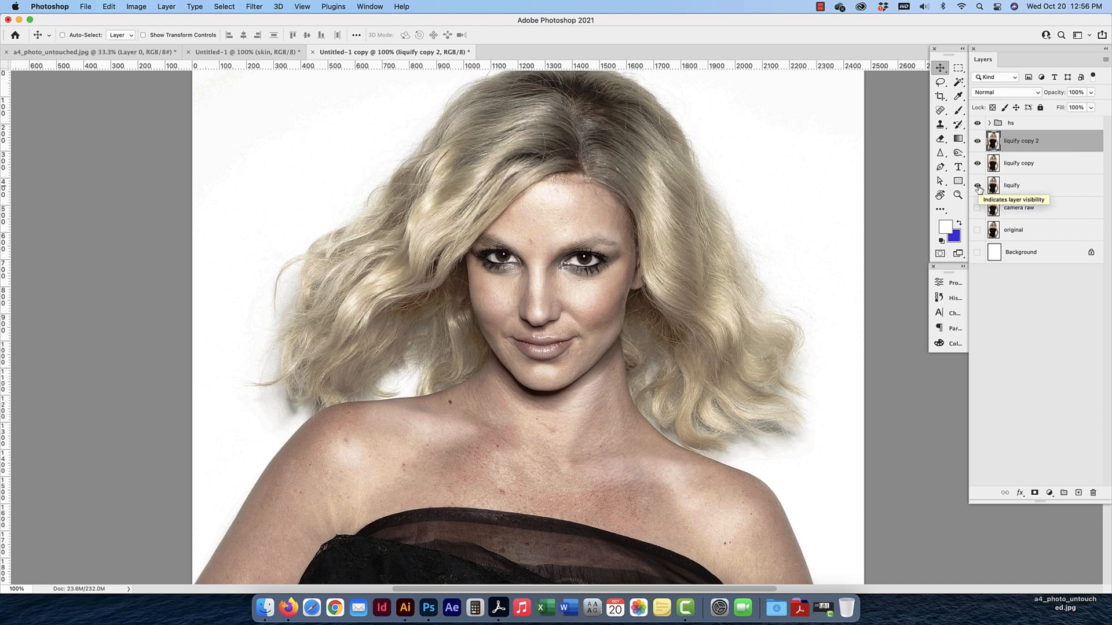
{"action": "left_click", "coordinate": [978, 187]}
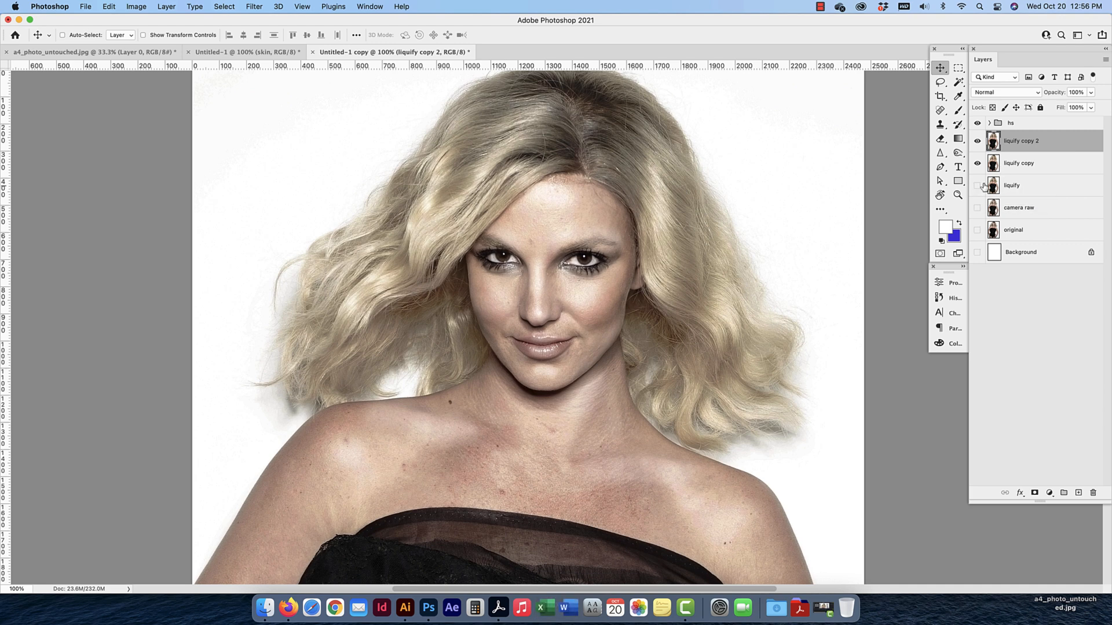
Rename the lower liquify copy as skin and the upper copy as textures
{"action": "double_click", "coordinate": [1020, 165]}
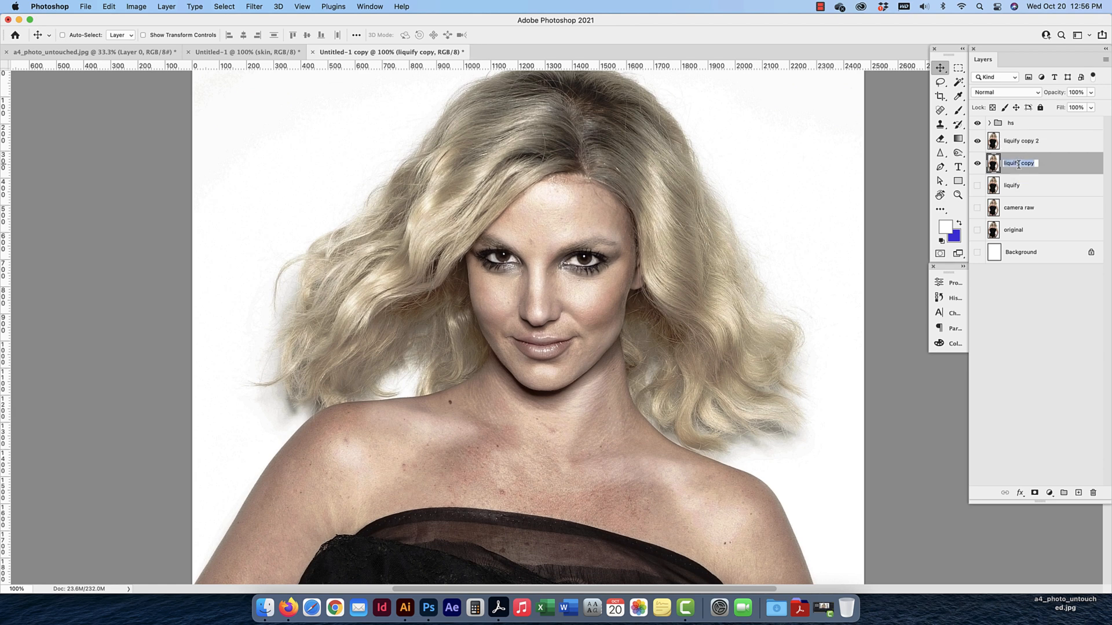
{"action": "type", "text": "skin"}
{"action": "double_click", "coordinate": [1031, 141]}
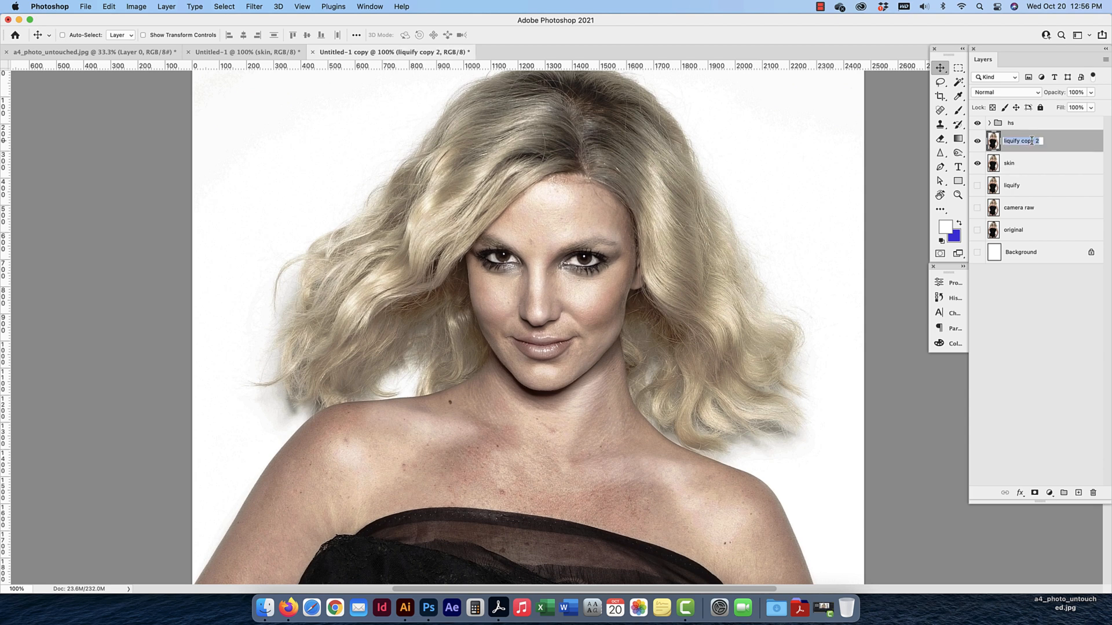
{"action": "type", "text": "textures"}
{"action": "key", "text": "Return"}
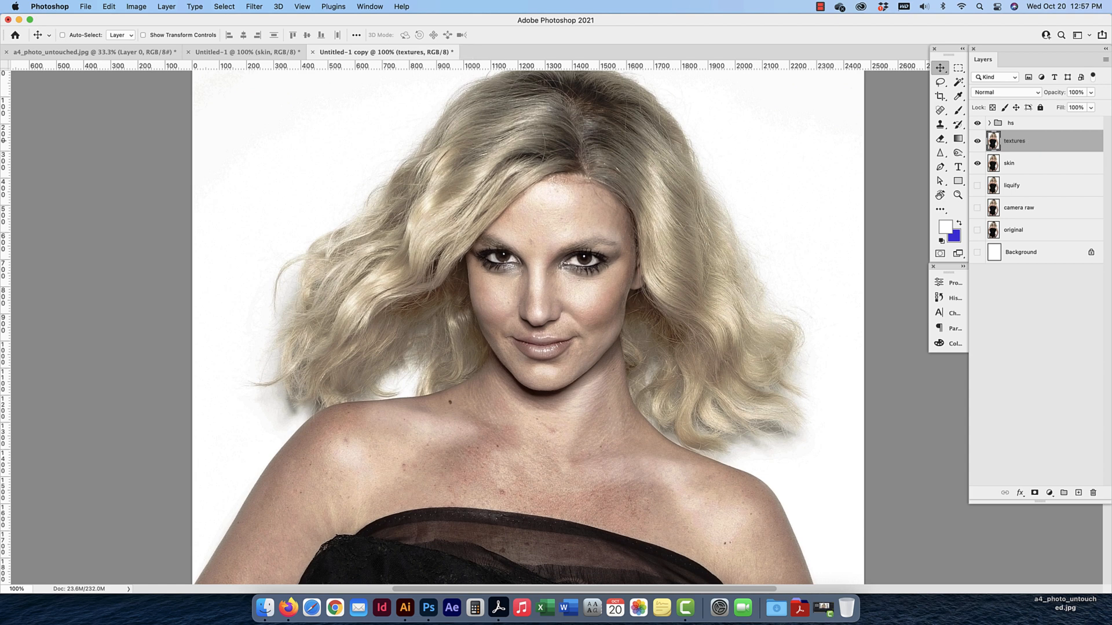
Group the skin and textures layers and name the group fs
{"action": "left_click", "coordinate": [1033, 160]}
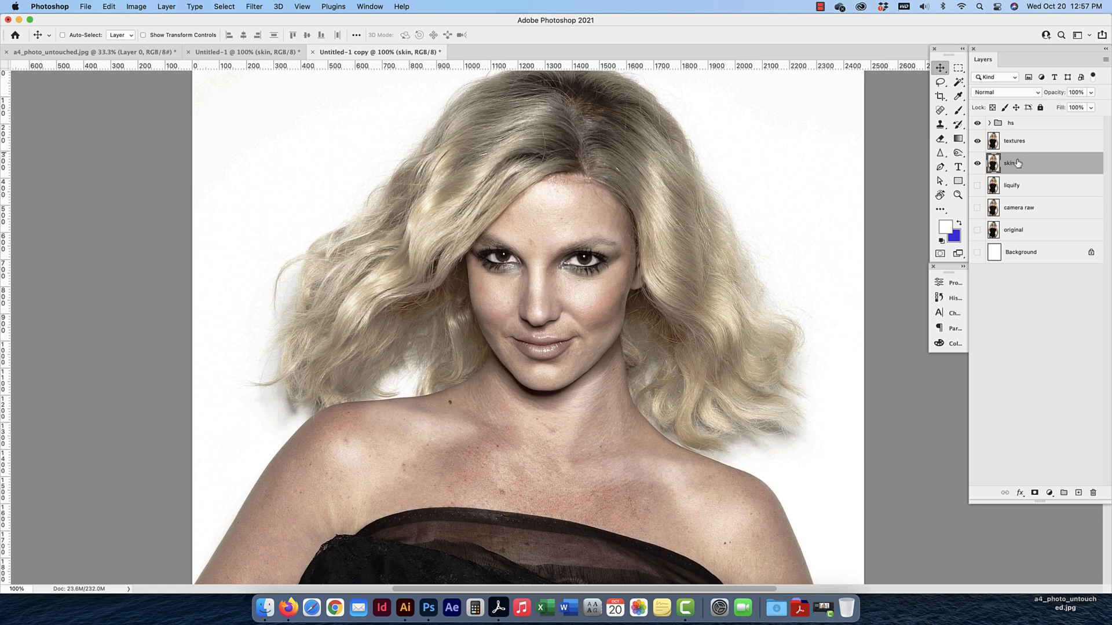
{"action": "left_click", "coordinate": [1034, 149], "text": "shift"}
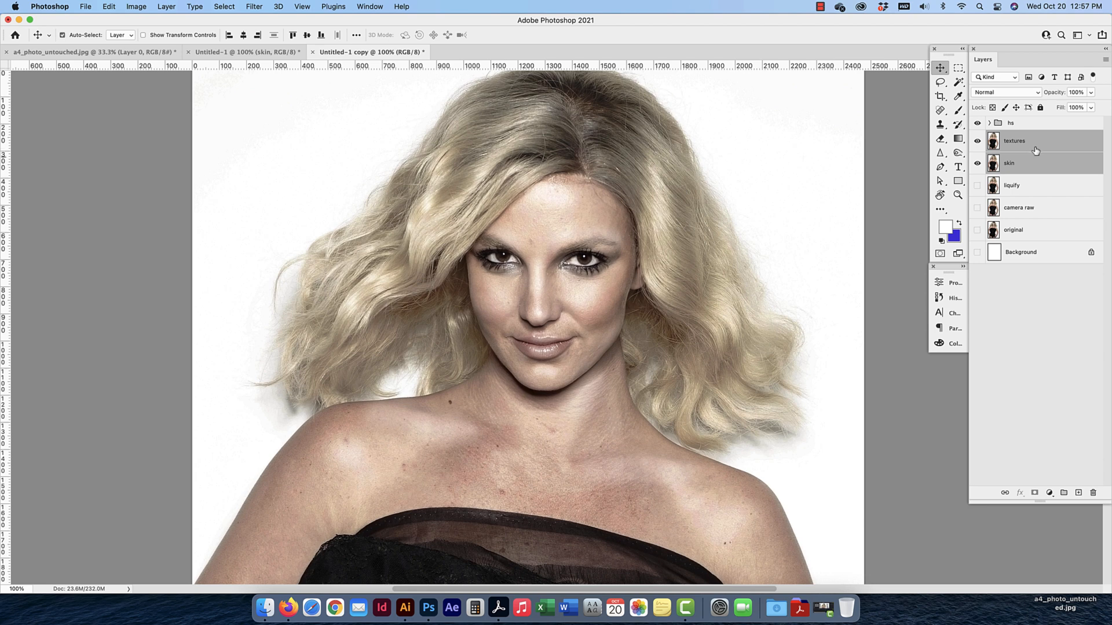
{"action": "key", "text": "super+g"}
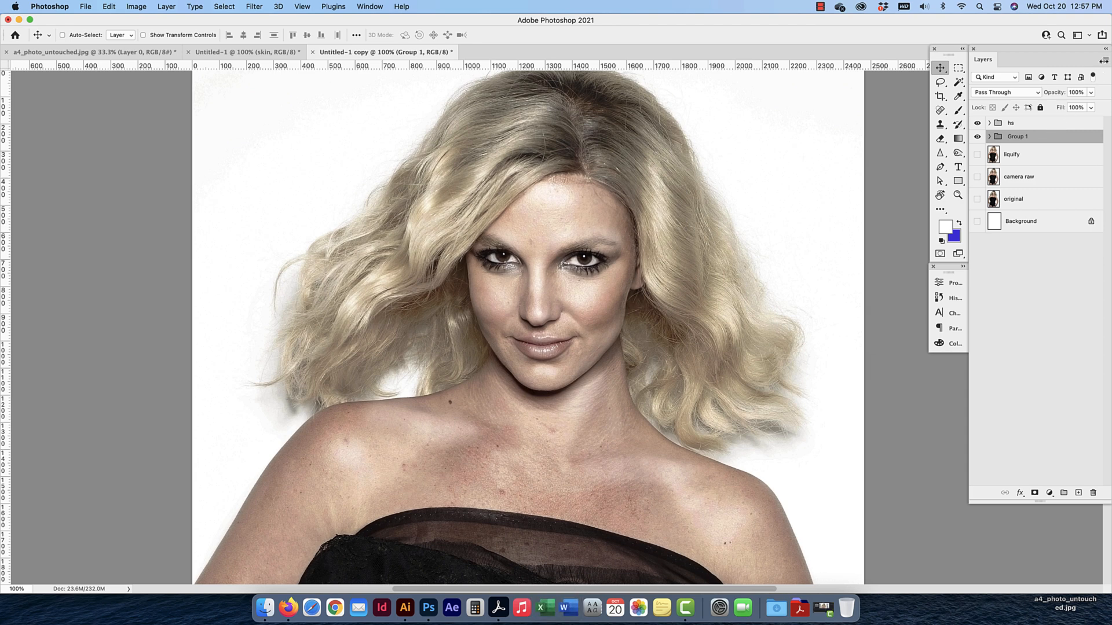
{"action": "left_click", "coordinate": [1105, 60]}
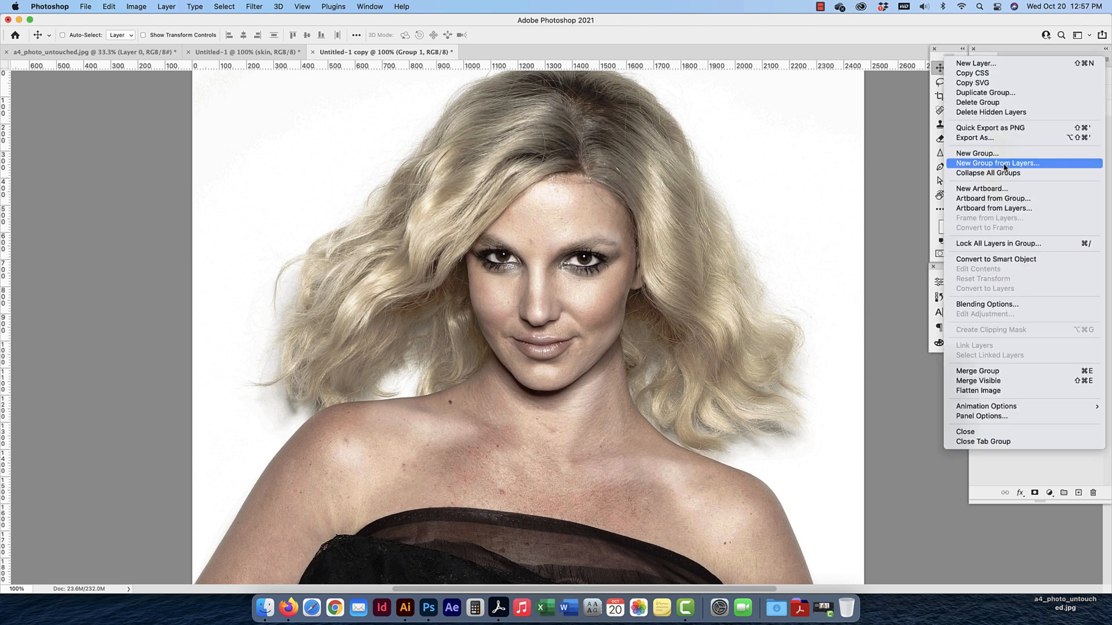
{"action": "left_click", "coordinate": [889, 175]}
{"action": "double_click", "coordinate": [1017, 138]}
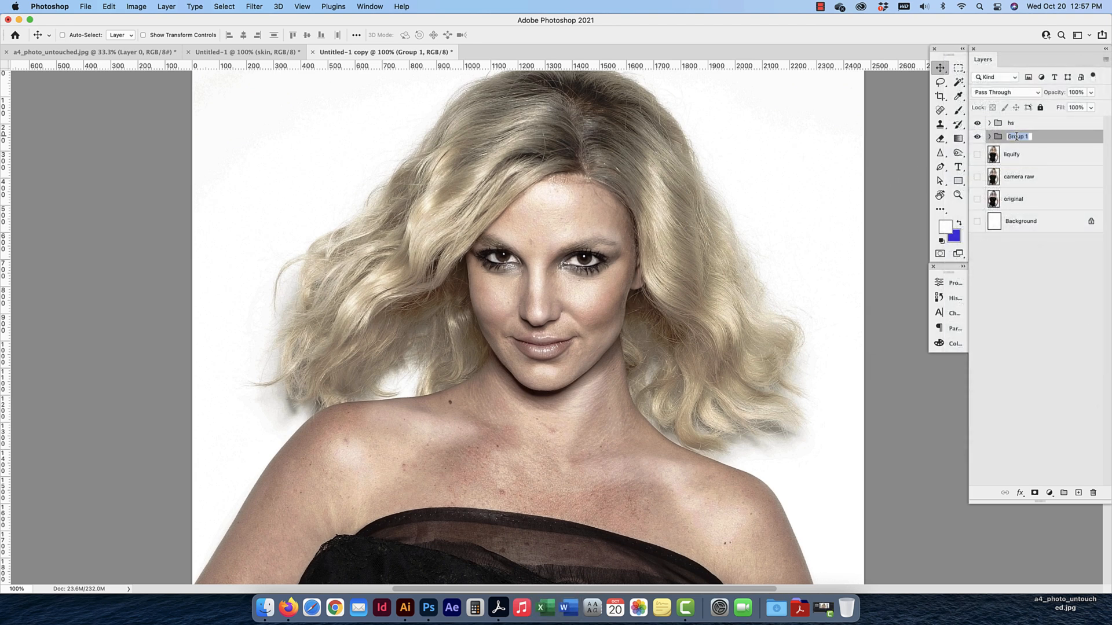
{"action": "type", "text": "fs"}
{"action": "key", "text": "Return"}
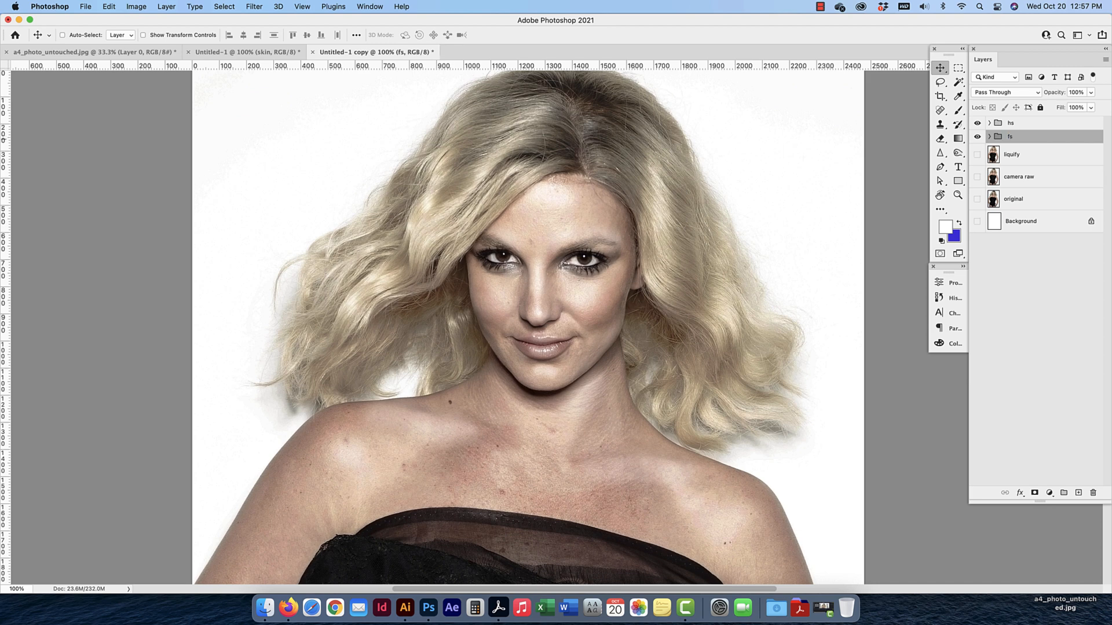
Apply a Gaussian Blur with a 7 pixel radius to the skin layer inside the fs group
{"action": "left_click", "coordinate": [989, 137]}
{"action": "left_click", "coordinate": [1023, 183]}
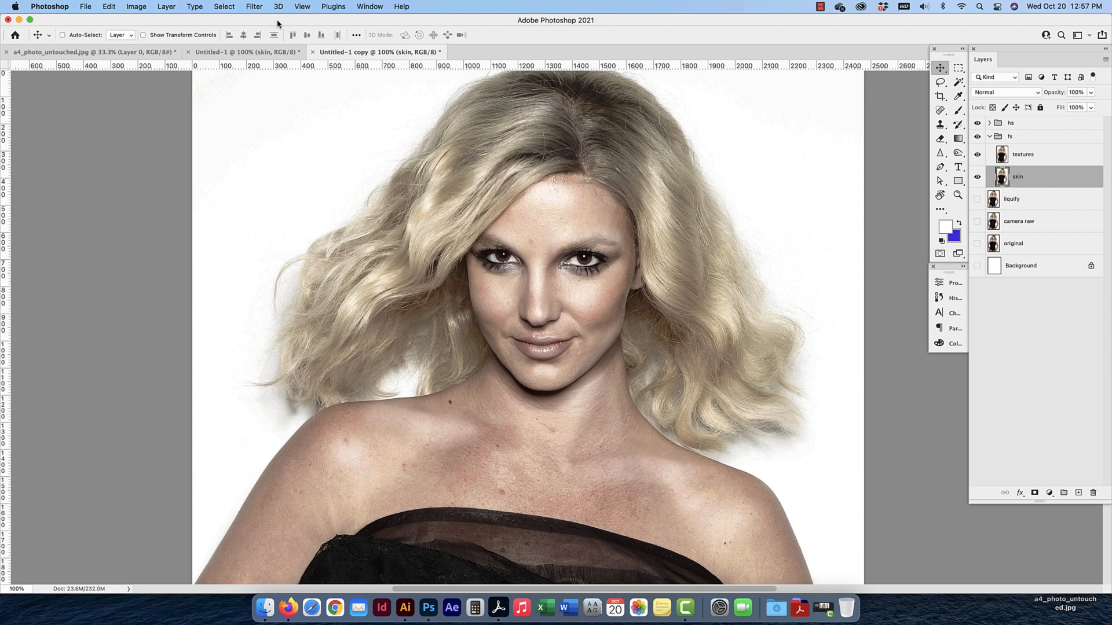
{"action": "left_click", "coordinate": [254, 6]}
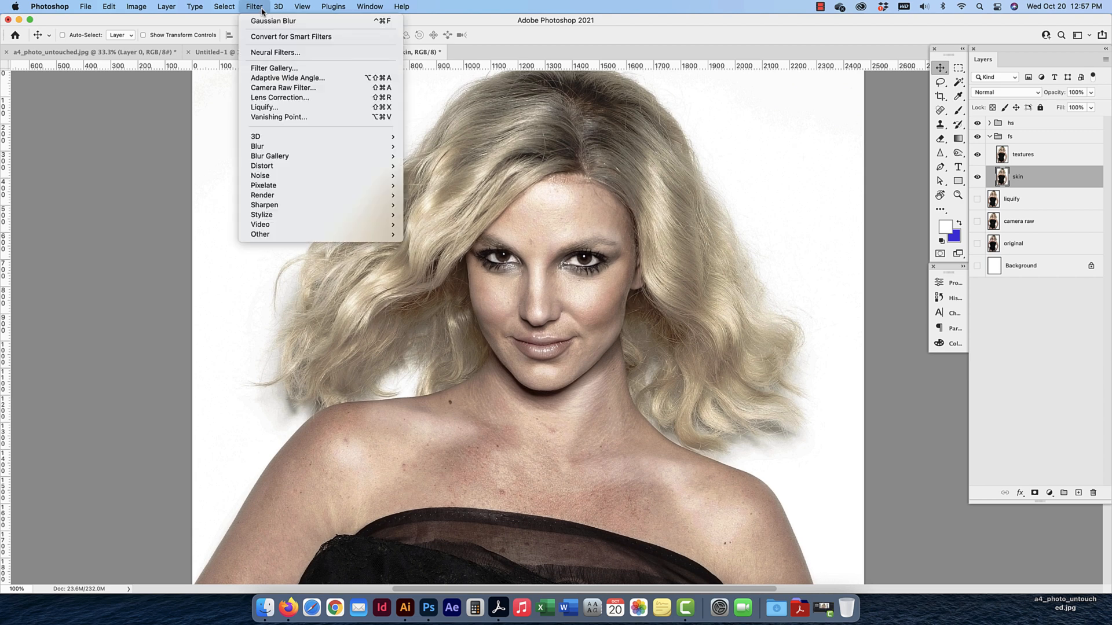
{"action": "mouse_move", "coordinate": [289, 146]}
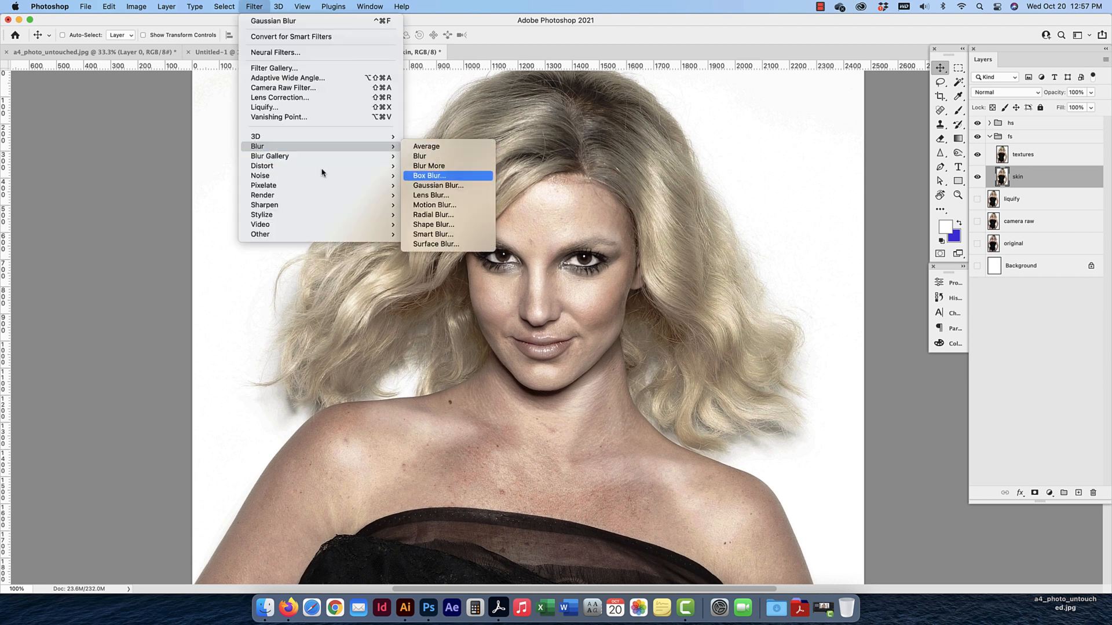
{"action": "left_click", "coordinate": [448, 184]}
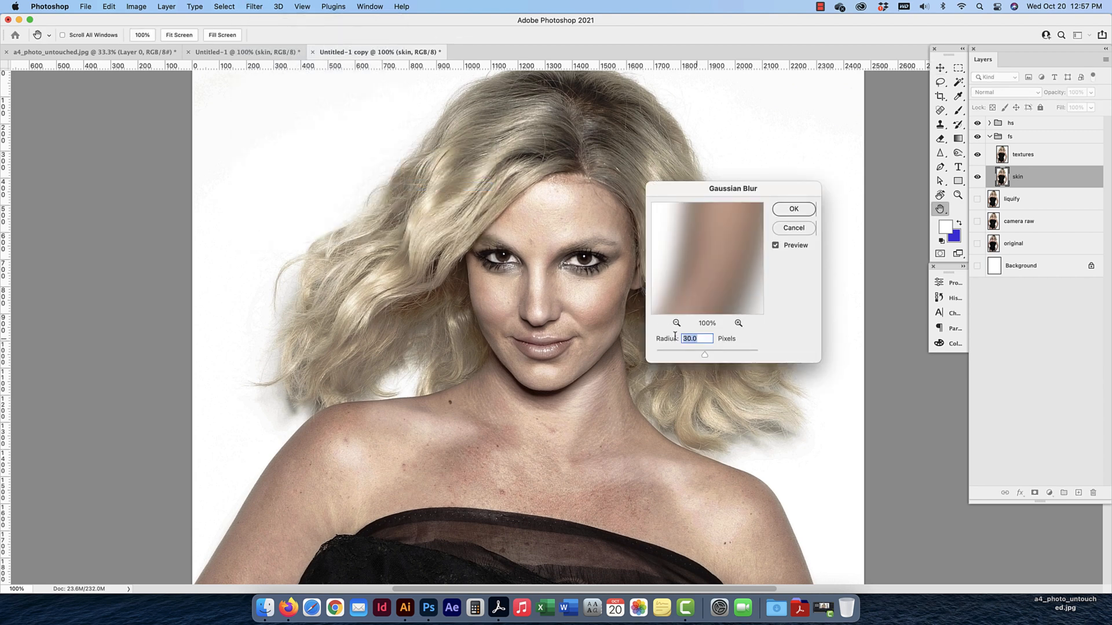
{"action": "type", "text": "7"}
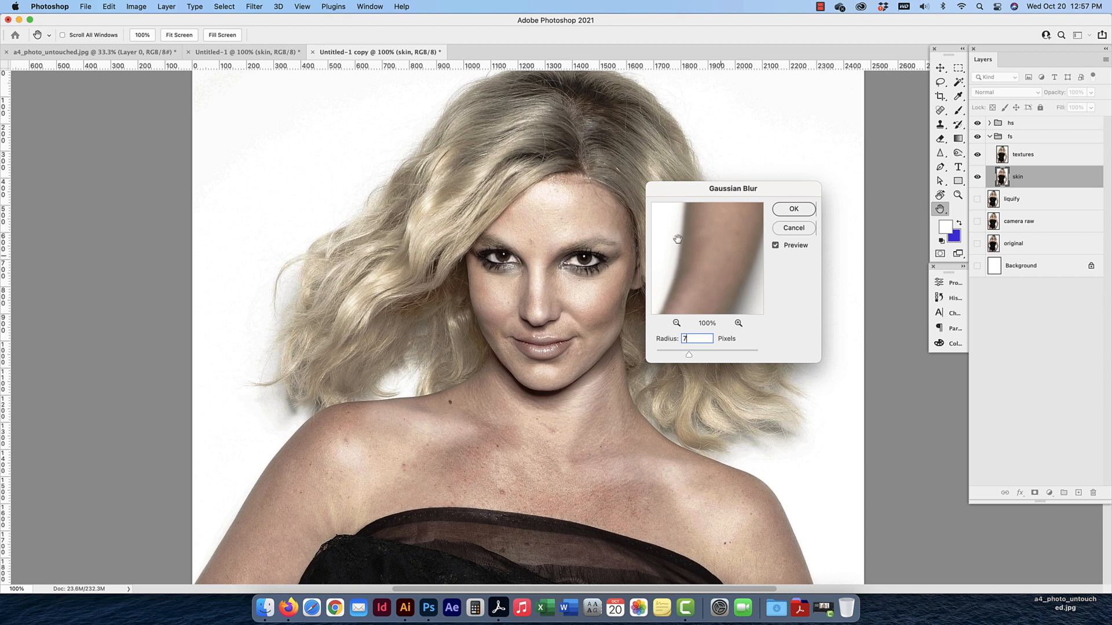
{"action": "left_click_drag", "start_coordinate": [677, 240], "coordinate": [725, 293]}
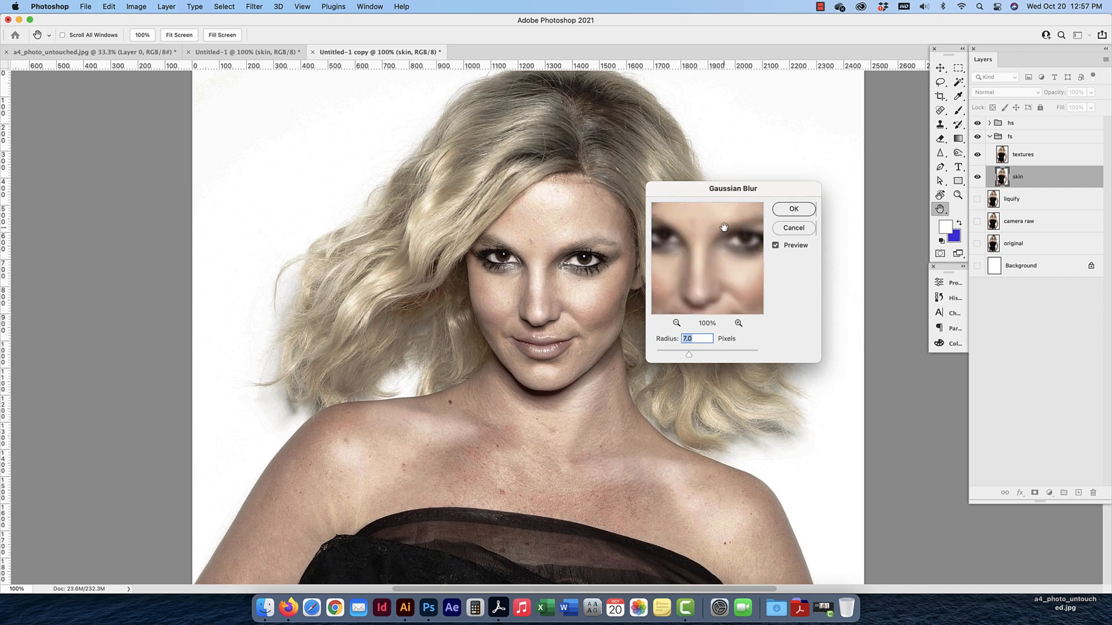
{"action": "left_click", "coordinate": [797, 210]}
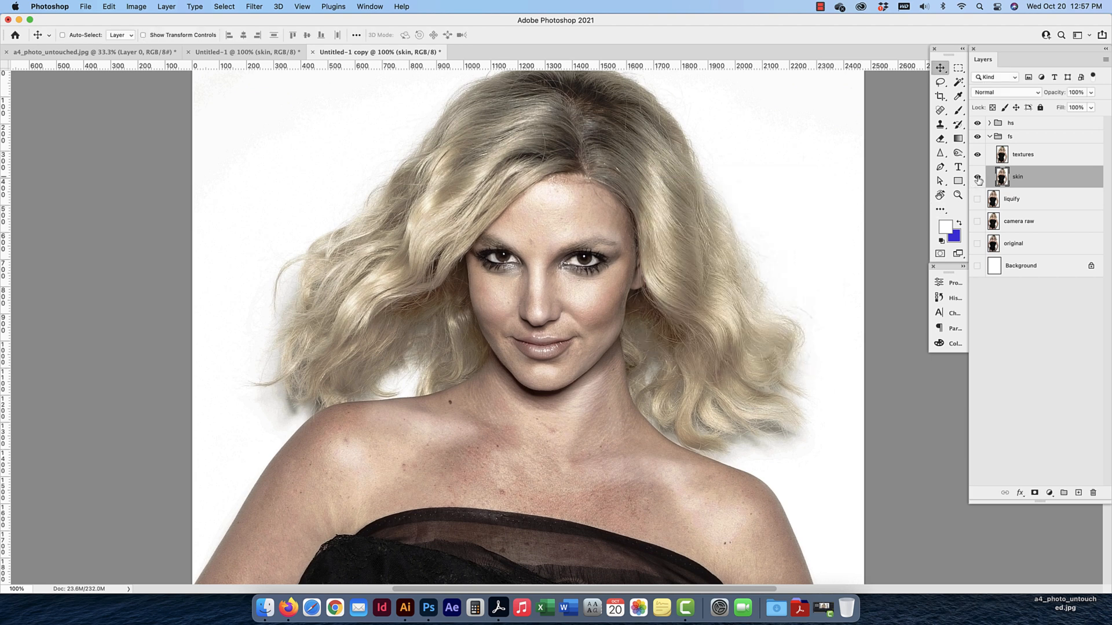
Apply the inverted RGB channel of the skin layer to the textures layer using Apply Image with Add blending, scale 2, offset 0
{"action": "left_click", "coordinate": [1050, 160]}
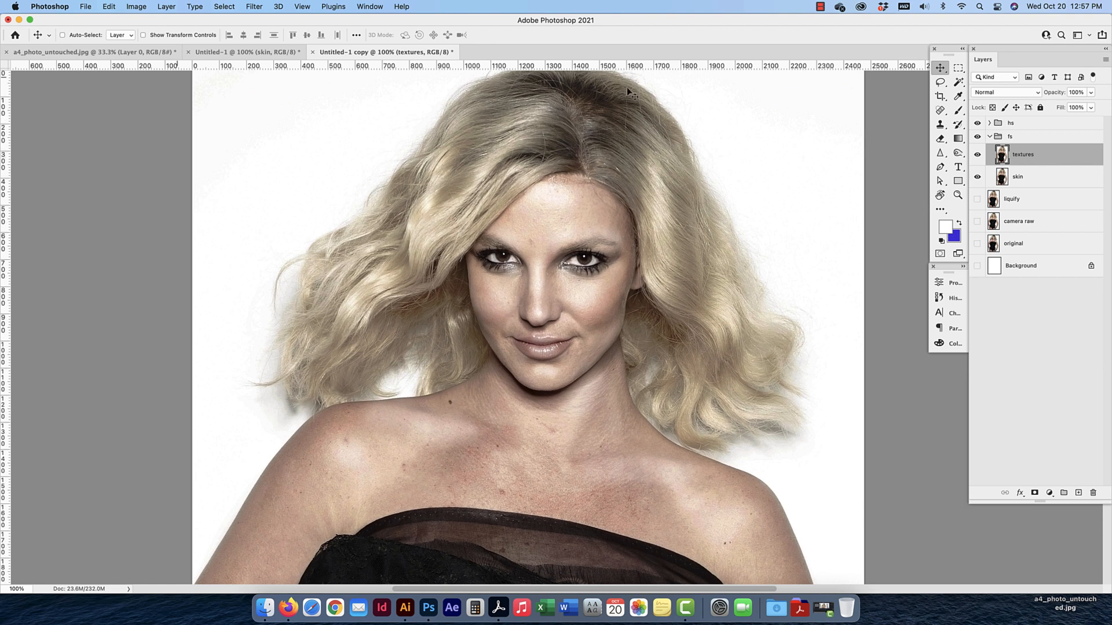
{"action": "left_click", "coordinate": [141, 8]}
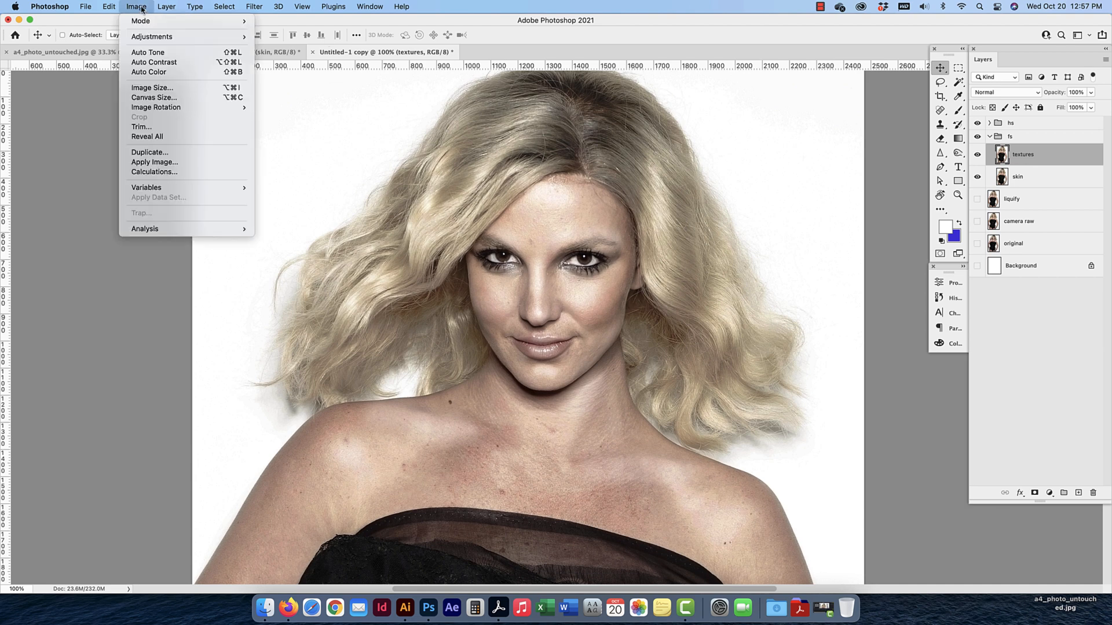
{"action": "left_click", "coordinate": [154, 162]}
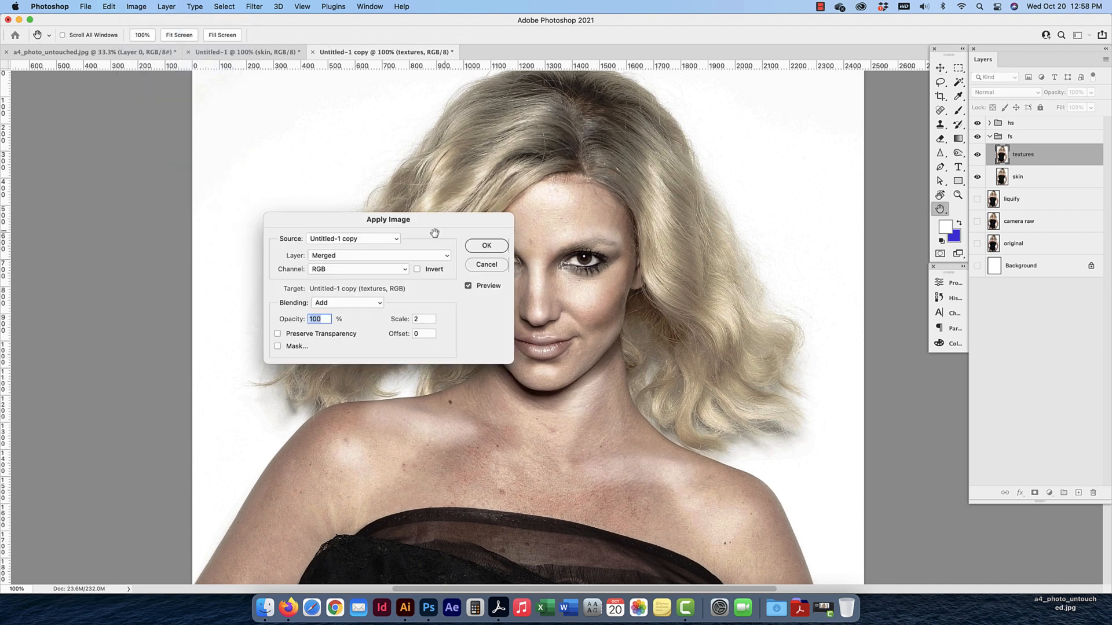
{"action": "scroll", "coordinate": [434, 233], "scroll_direction": "left", "scroll_amount": 2}
{"action": "scroll", "coordinate": [434, 237], "scroll_direction": "right", "scroll_amount": 1}
{"action": "left_click", "coordinate": [430, 256]}
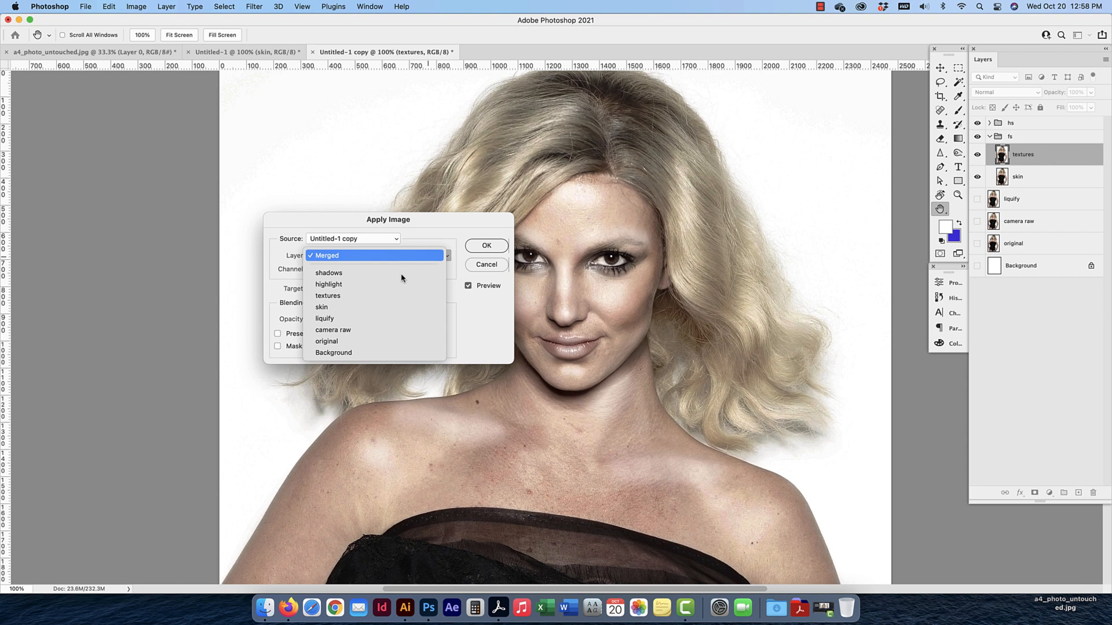
{"action": "left_click", "coordinate": [355, 307]}
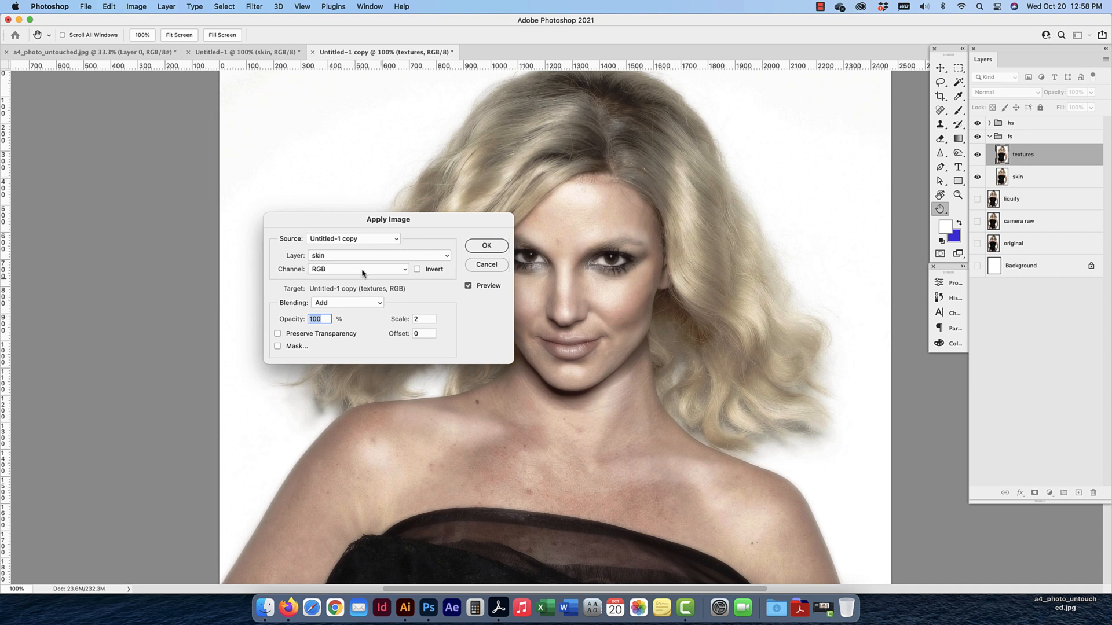
{"action": "left_click", "coordinate": [417, 270]}
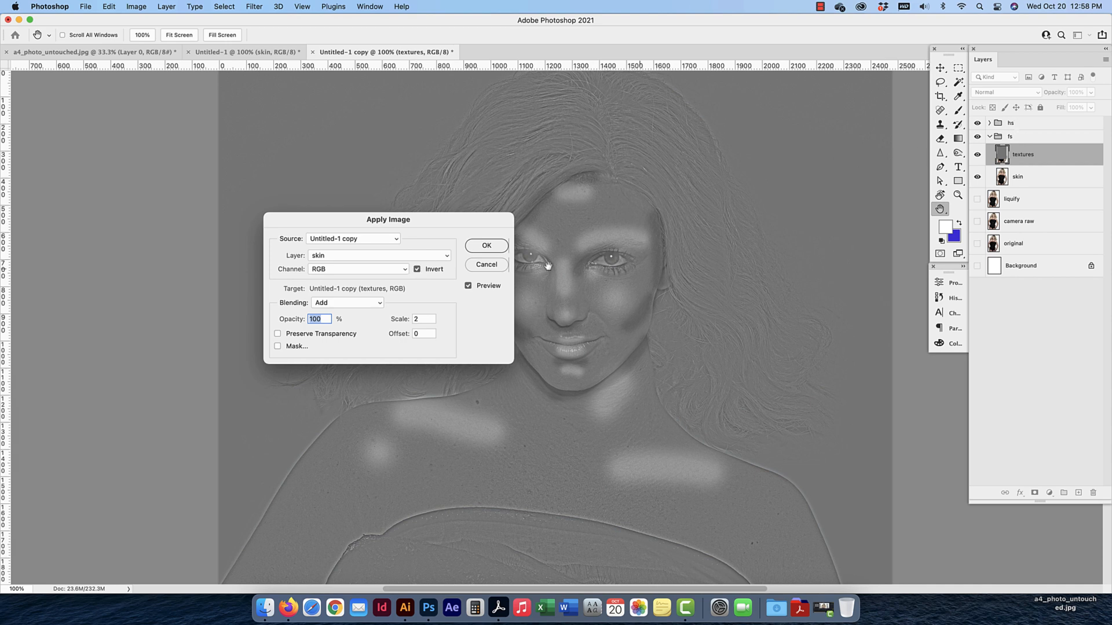
{"action": "scroll", "coordinate": [394, 317], "scroll_direction": "right", "scroll_amount": 2}
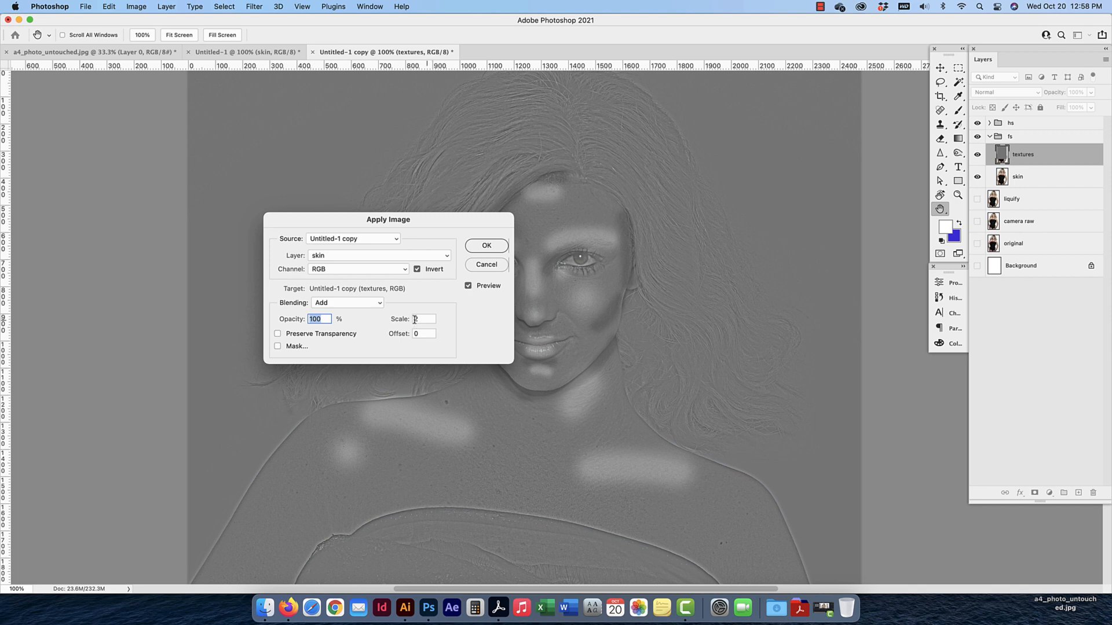
{"action": "left_click", "coordinate": [486, 246]}
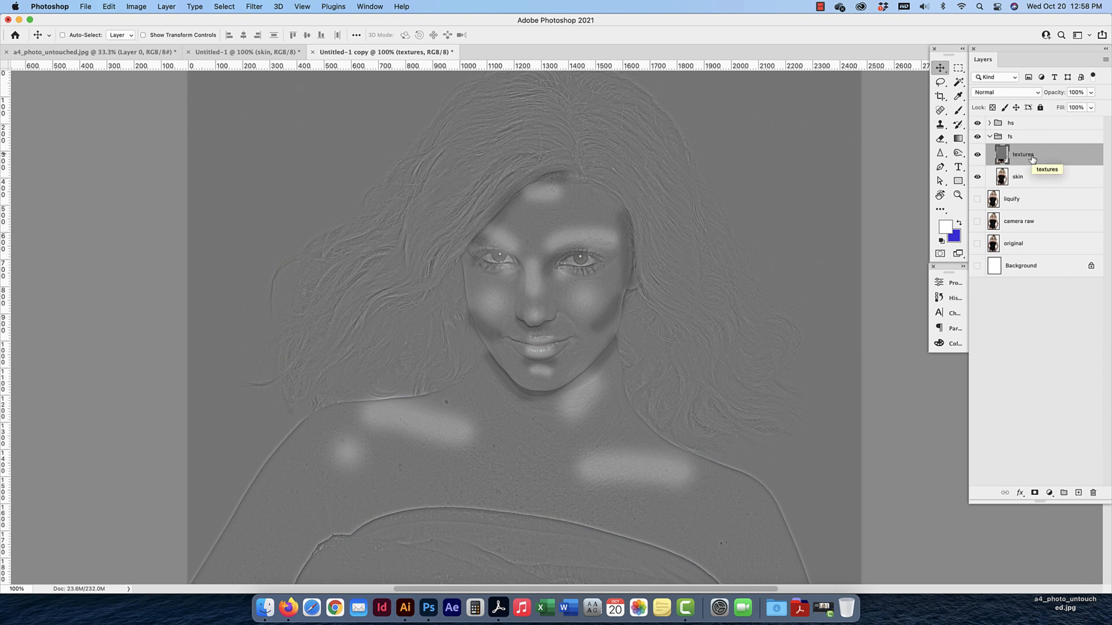
Change the blending mode of the textures layer to Linear Light
{"action": "left_click", "coordinate": [1022, 93]}
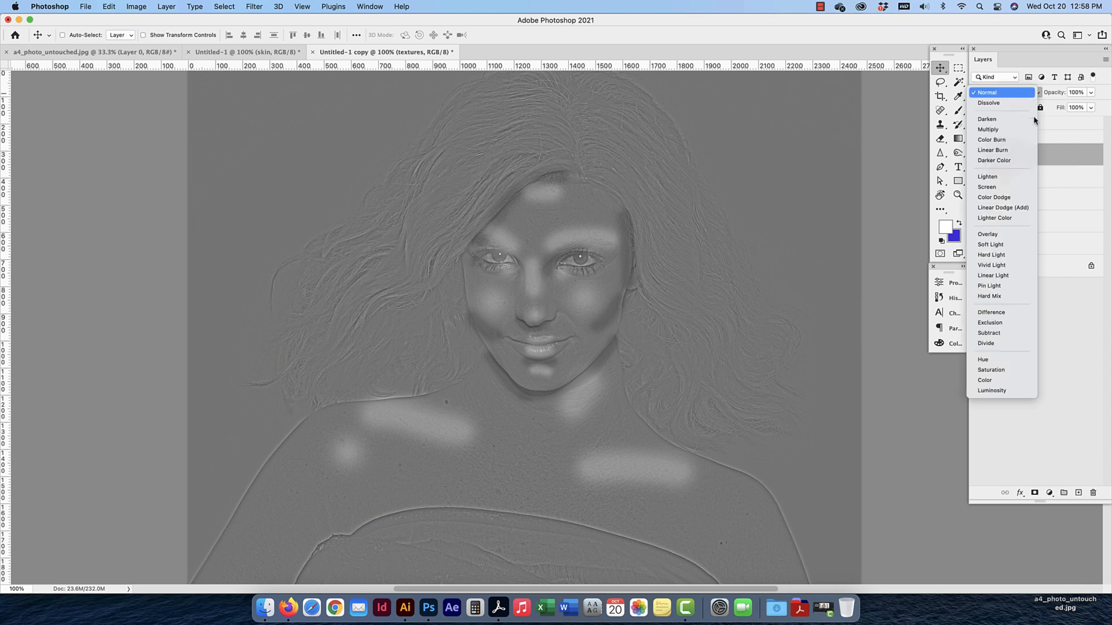
{"action": "left_click", "coordinate": [1064, 171]}
{"action": "left_click", "coordinate": [1015, 94]}
{"action": "left_click", "coordinate": [994, 276]}
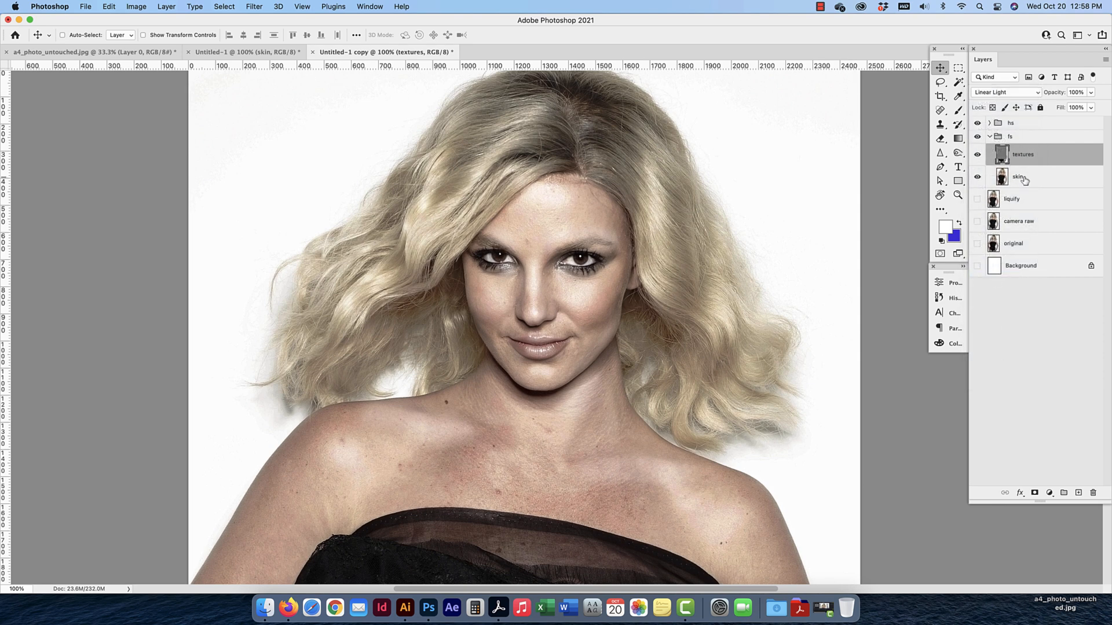
Compare the textures and skin layers by toggling their visibility, and examine the facial detail held in the textures layer up close
{"action": "left_click", "coordinate": [978, 155]}
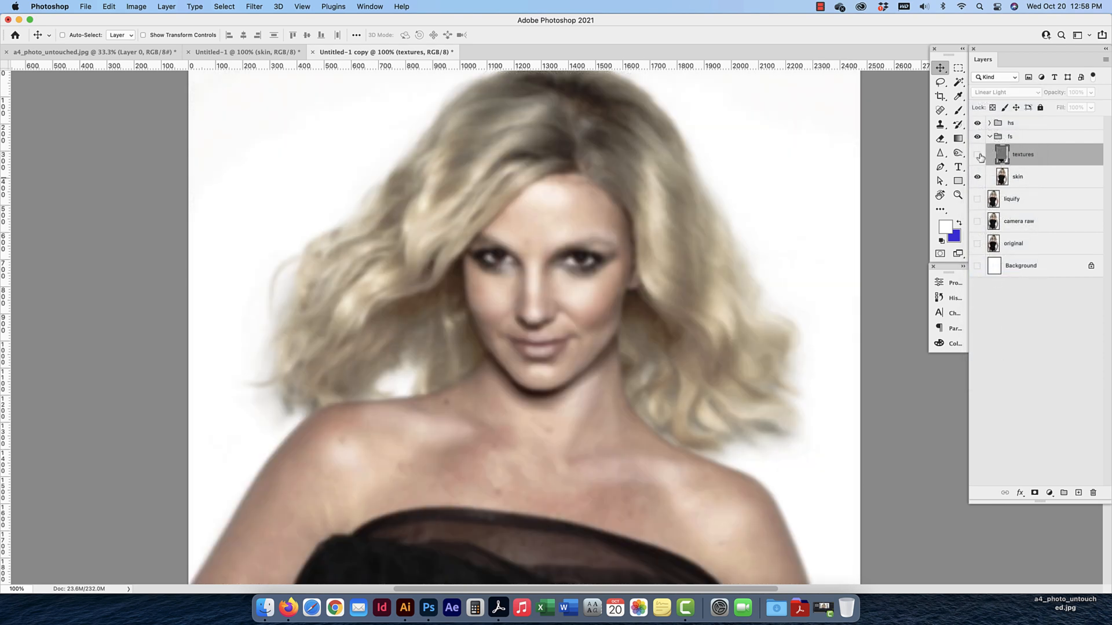
{"action": "left_click", "coordinate": [978, 155]}
{"action": "left_click", "coordinate": [978, 177]}
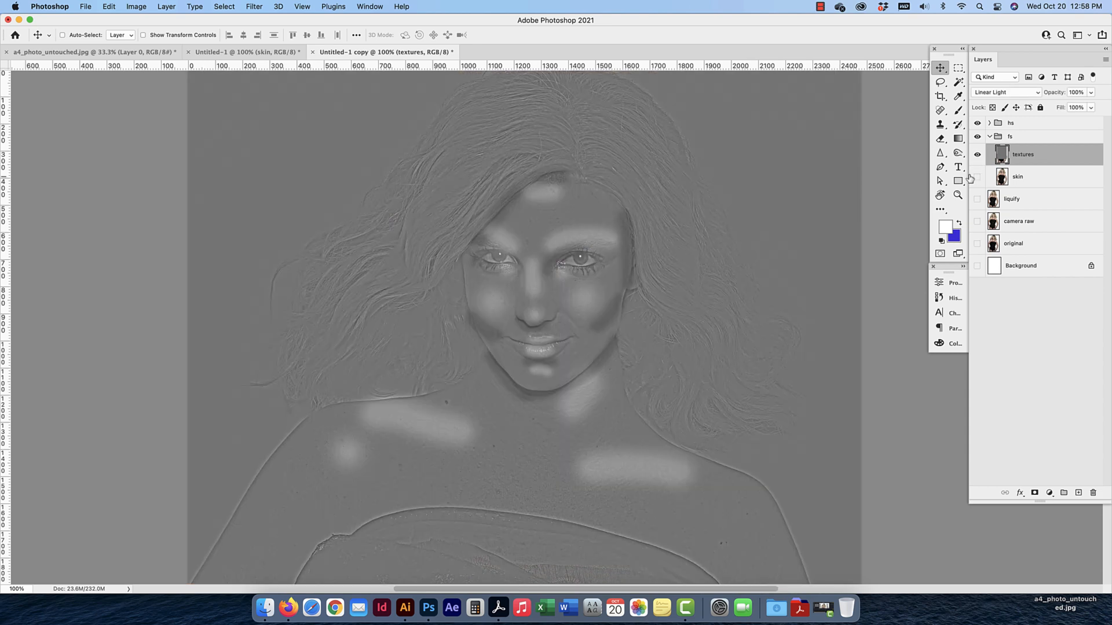
{"action": "key", "text": "super+equal"}
{"action": "key", "text": "super+equal"}
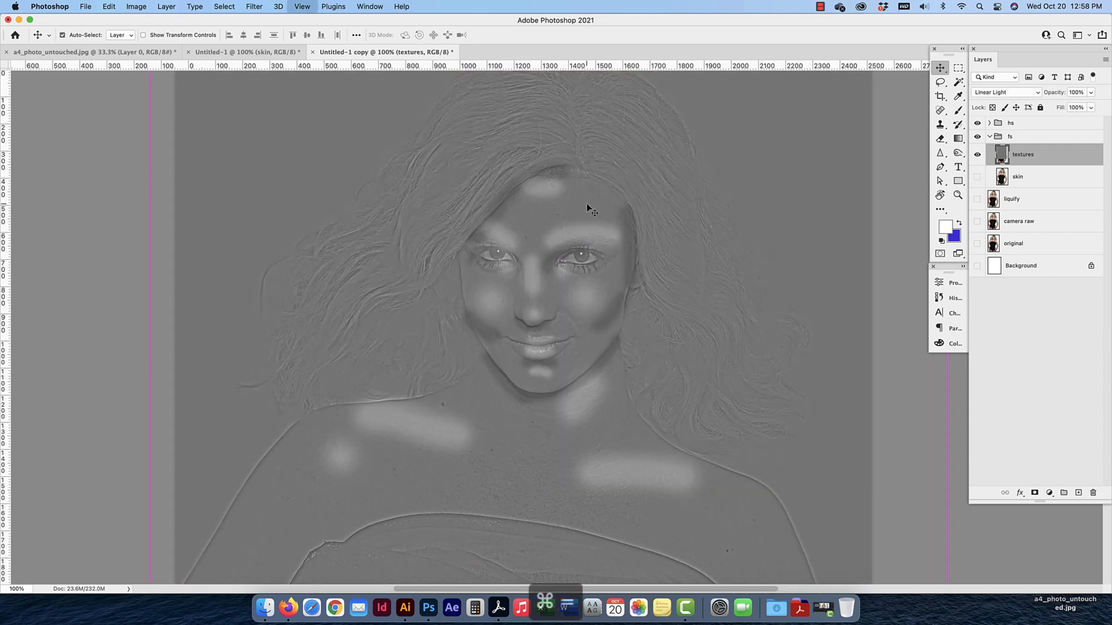
{"action": "left_click_drag", "start_coordinate": [510, 151], "coordinate": [563, 365]}
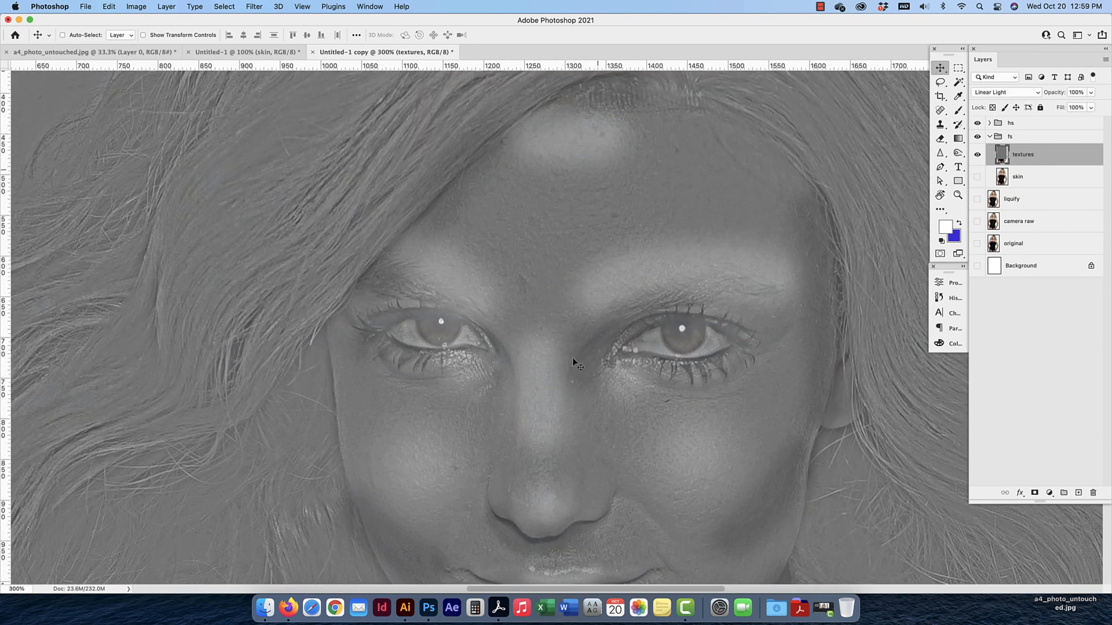
{"action": "key", "text": "super+minus"}
{"action": "key", "text": "super+minus"}
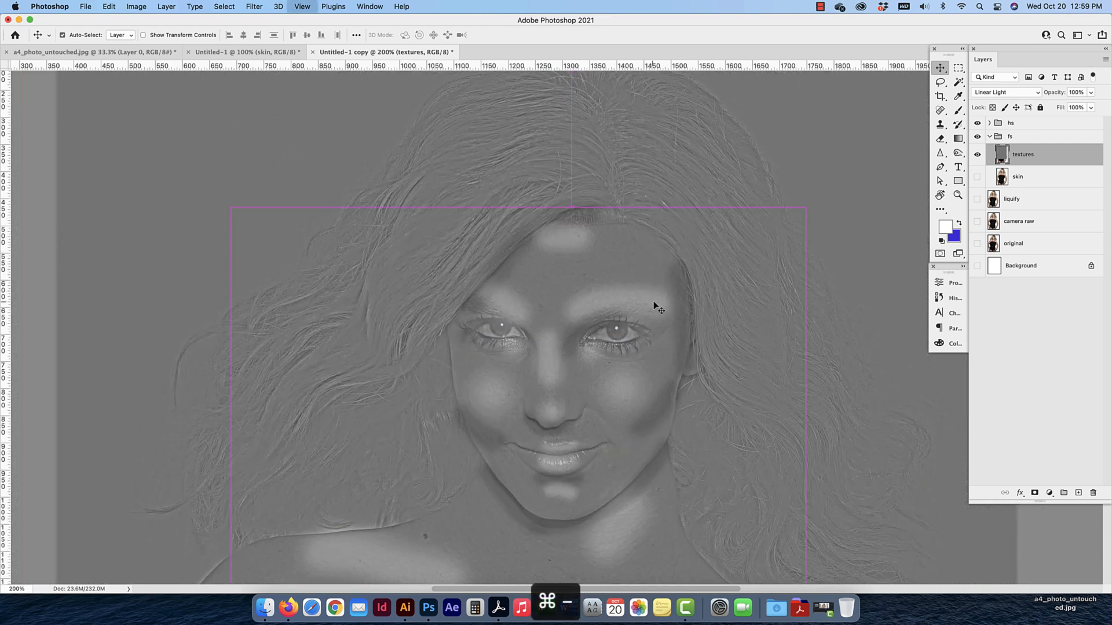
{"action": "scroll", "coordinate": [660, 305], "scroll_direction": "down", "scroll_amount": 3}
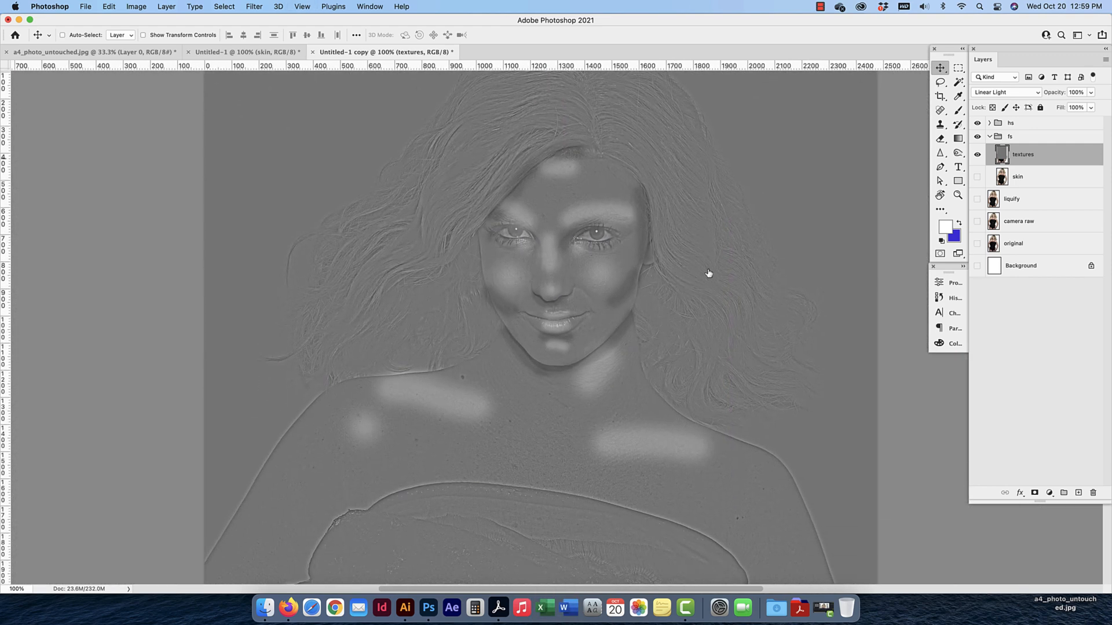
{"action": "left_click", "coordinate": [977, 176]}
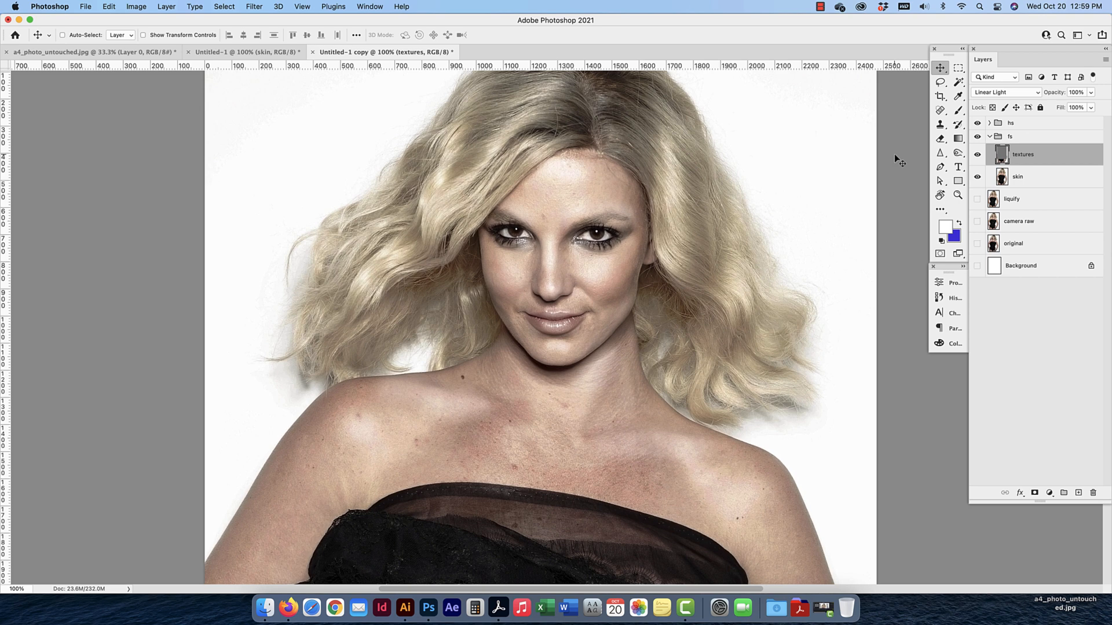
On the skin layer, outline a small oval patch below the collarbone on the image's left side using the Lasso with 25 px feather
{"action": "left_click", "coordinate": [1062, 183]}
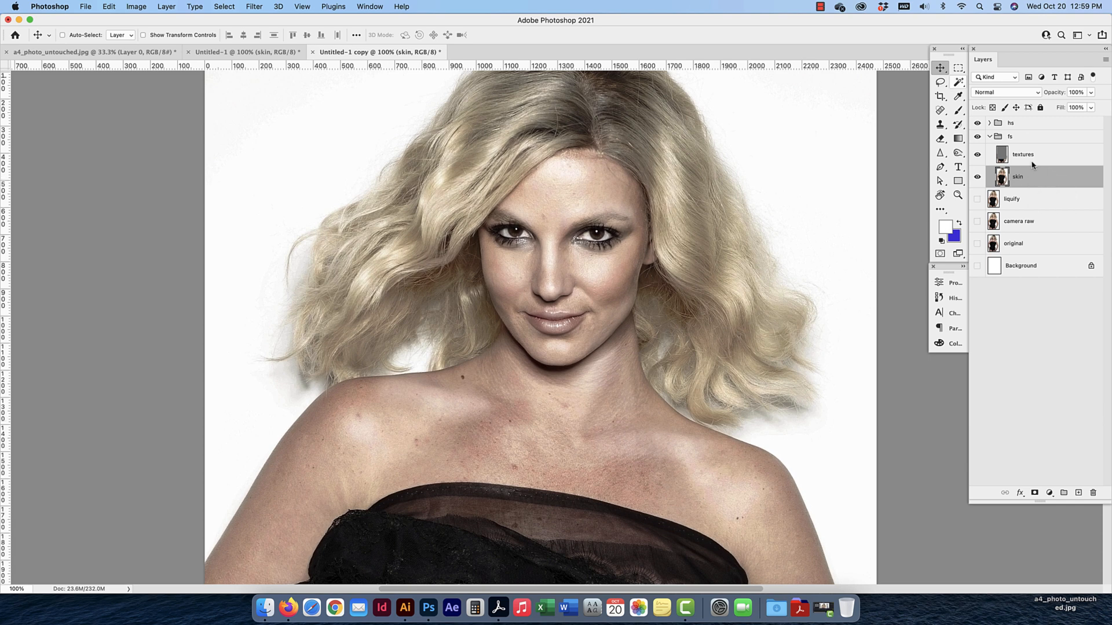
{"action": "left_click", "coordinate": [941, 83]}
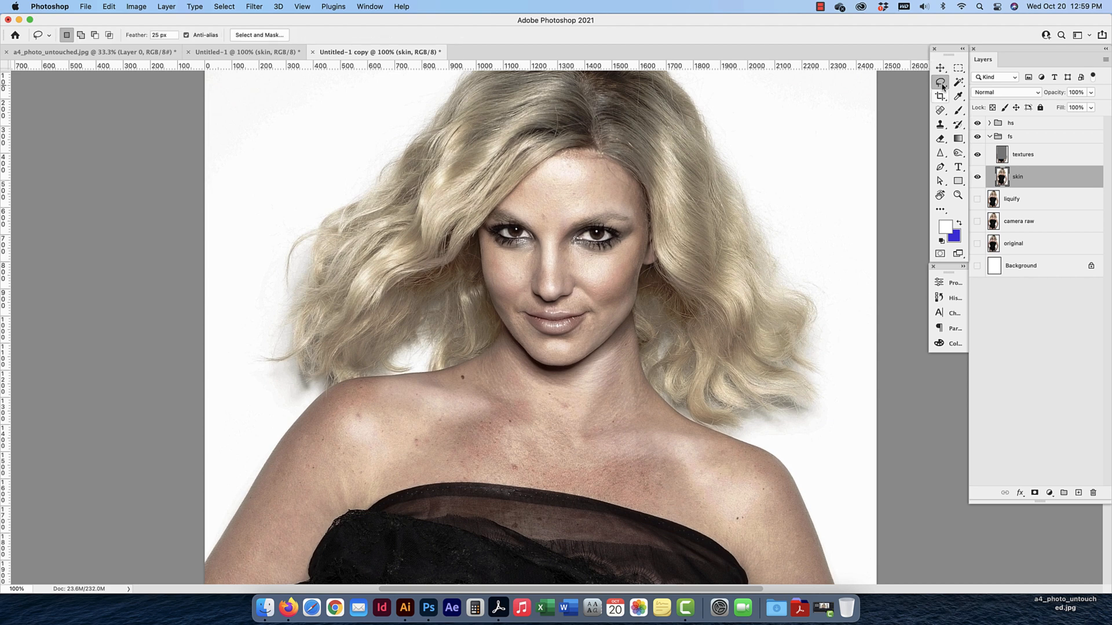
{"action": "left_click", "coordinate": [939, 85]}
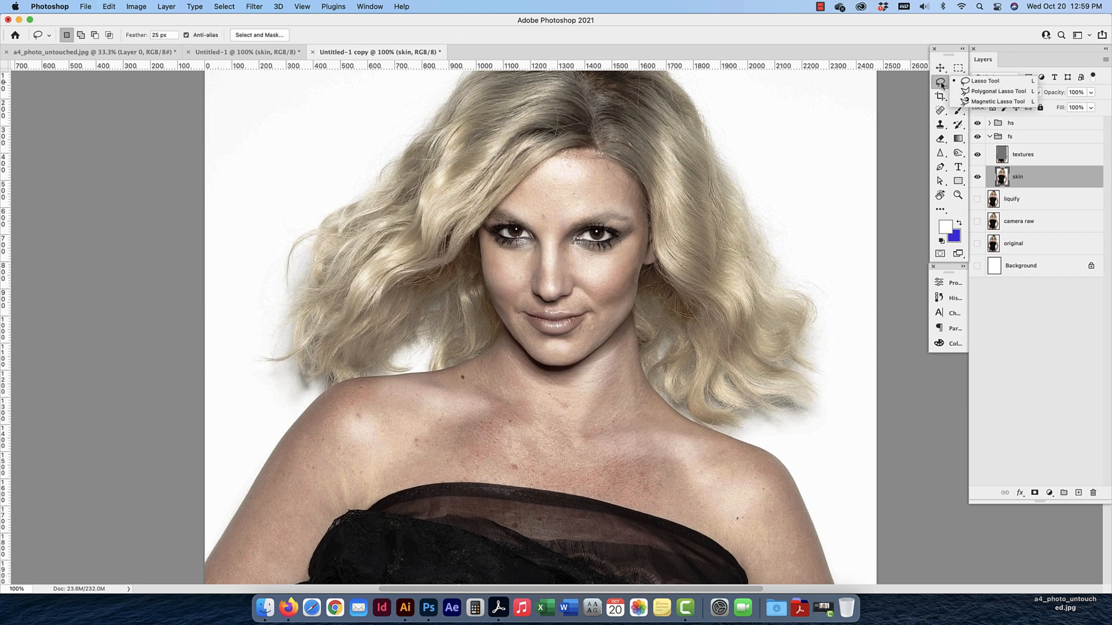
{"action": "left_click", "coordinate": [982, 82]}
{"action": "scroll", "coordinate": [516, 183], "scroll_direction": "right", "scroll_amount": 1}
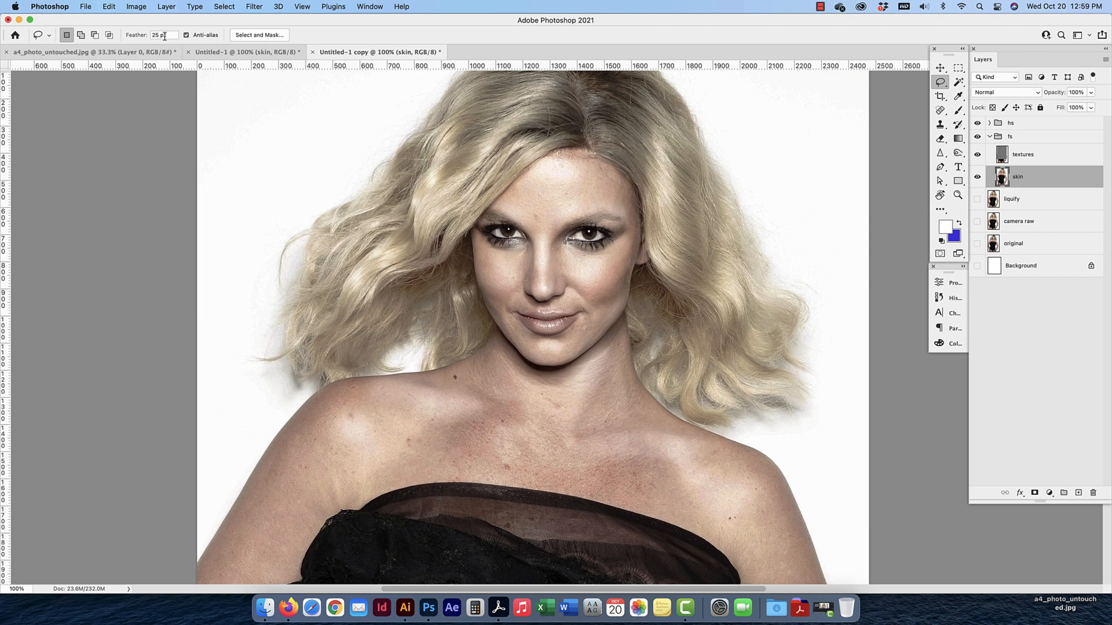
{"action": "scroll", "coordinate": [165, 36], "scroll_direction": "left", "scroll_amount": 1}
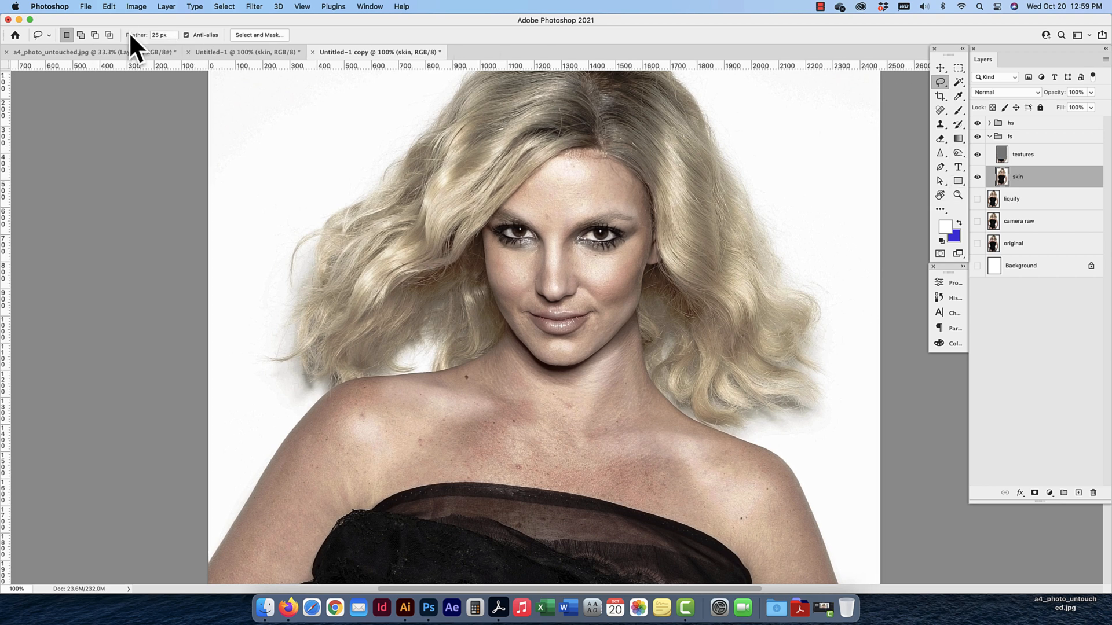
{"action": "left_click", "coordinate": [168, 36]}
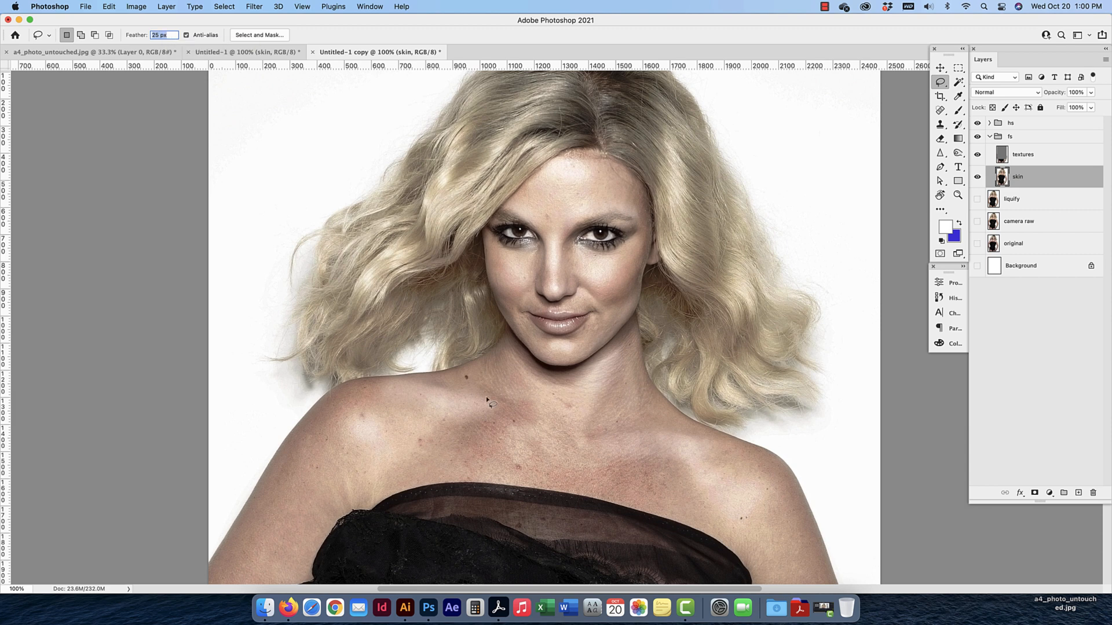
{"action": "mouse_move", "coordinate": [488, 399]}
{"action": "left_mouse_down"}
{"action": "mouse_move", "coordinate": [445, 409]}
{"action": "mouse_move", "coordinate": [443, 439]}
{"action": "mouse_move", "coordinate": [499, 445]}
{"action": "mouse_move", "coordinate": [513, 416]}
{"action": "mouse_move", "coordinate": [484, 399]}
{"action": "left_mouse_up"}
{"action": "scroll", "coordinate": [475, 421], "scroll_direction": "left", "scroll_amount": 2}
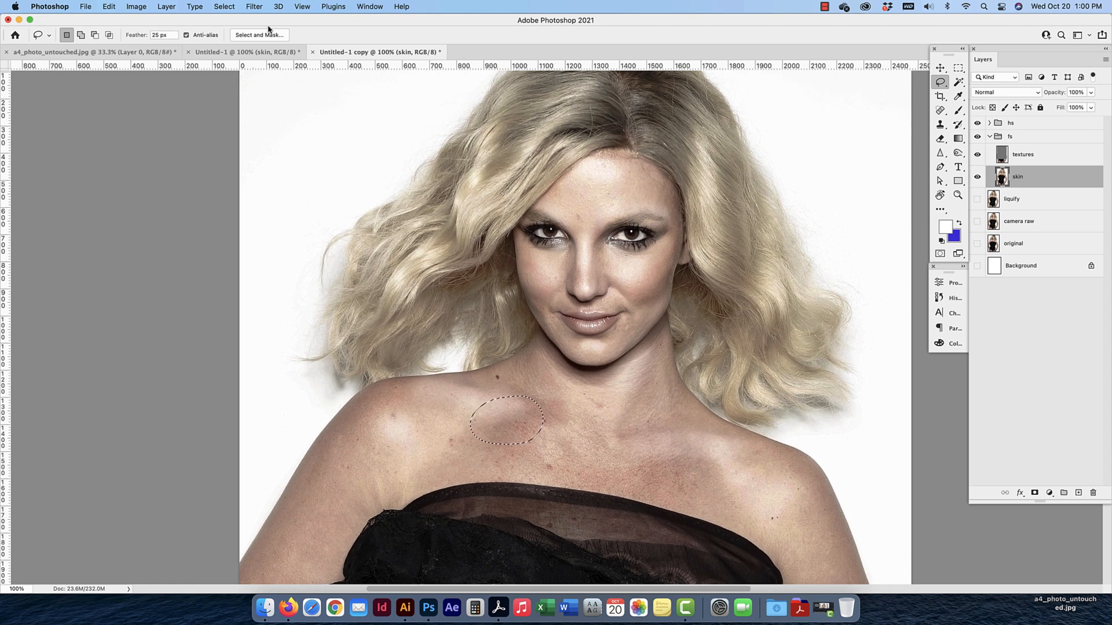
Smooth the selected chest patch with a Gaussian Blur of 30 pixels radius and clear the selection
{"action": "left_click", "coordinate": [256, 7]}
{"action": "mouse_move", "coordinate": [347, 146]}
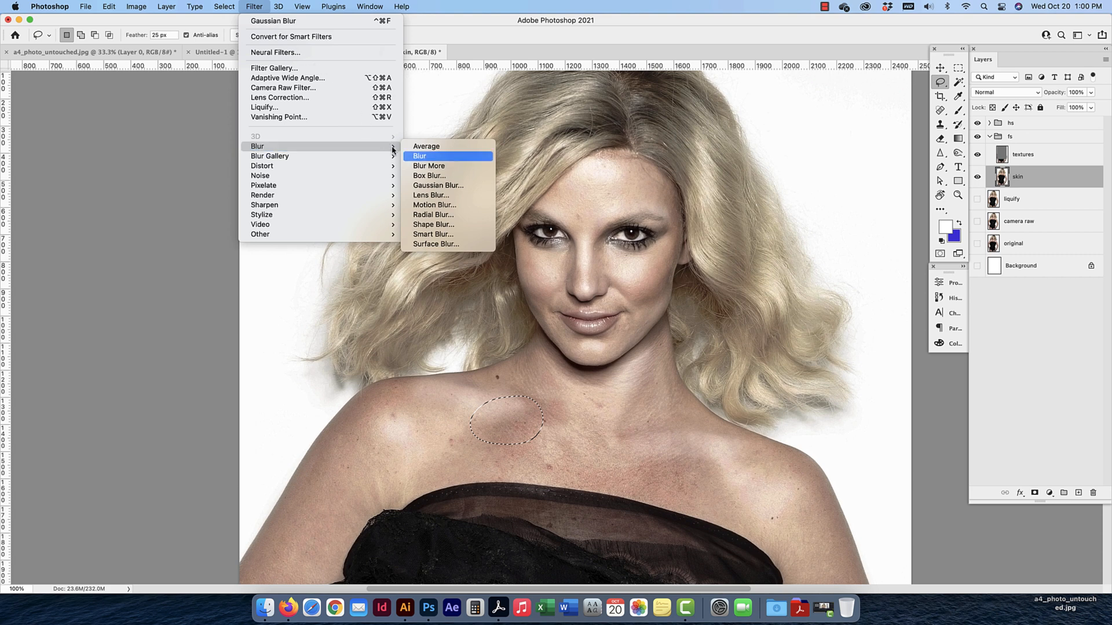
{"action": "left_click", "coordinate": [431, 185]}
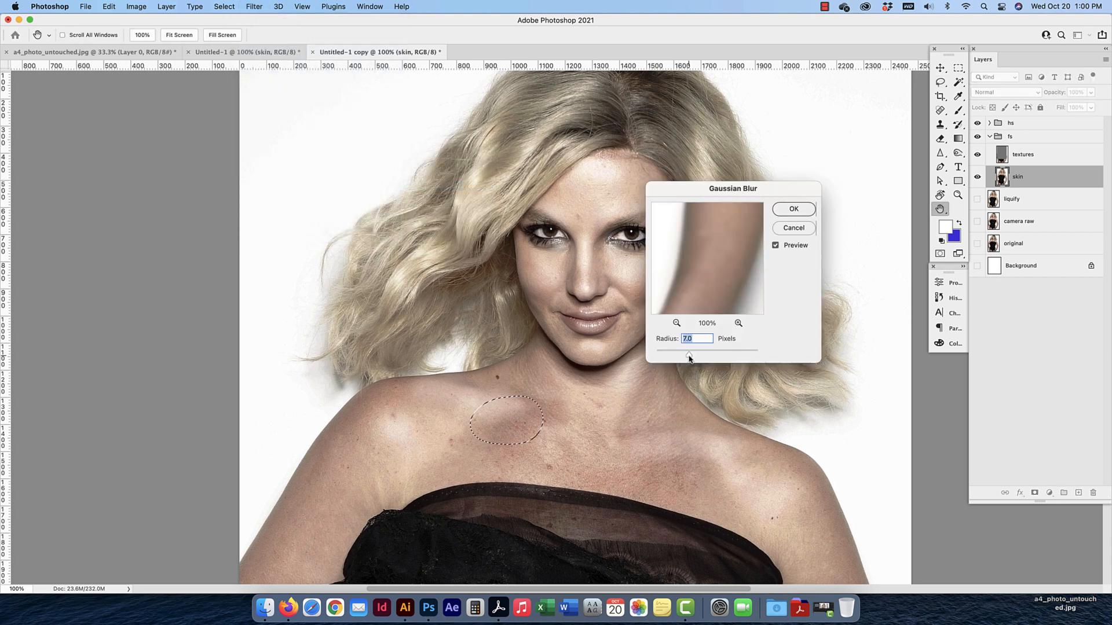
{"action": "left_click_drag", "start_coordinate": [689, 357], "coordinate": [695, 357]}
{"action": "left_click_drag", "start_coordinate": [695, 354], "coordinate": [656, 356]}
{"action": "left_click_drag", "start_coordinate": [656, 355], "coordinate": [704, 354]}
{"action": "type", "text": "30"}
{"action": "left_click", "coordinate": [789, 210]}
{"action": "key", "text": "super+d"}
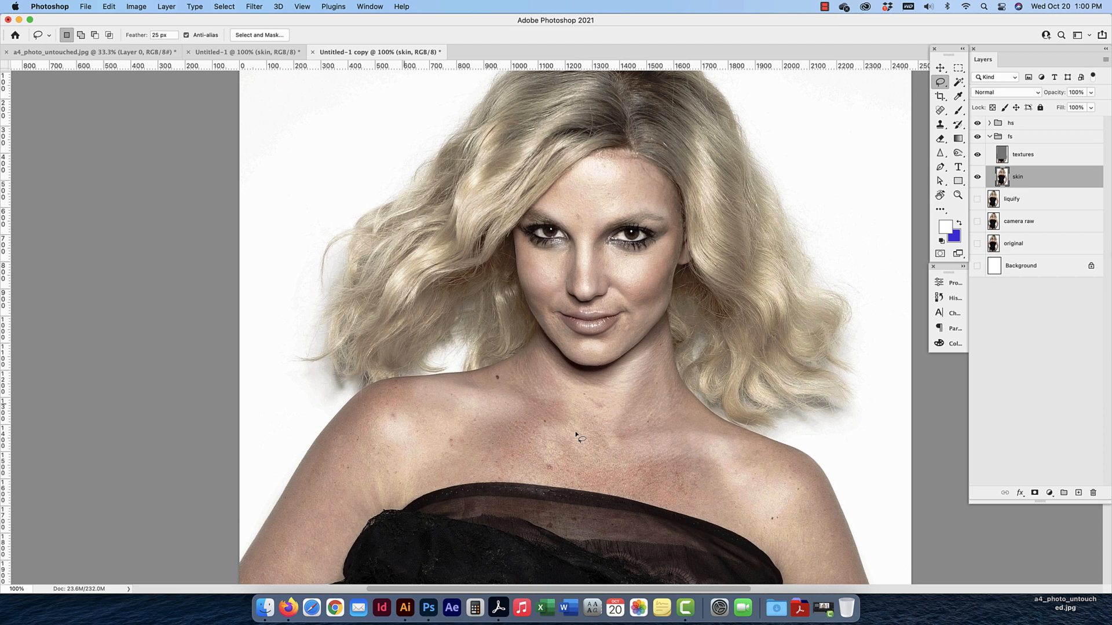
Lasso an oval skin patch between the chest and the left-hand shoulder in the photo and apply a 30-pixel Gaussian Blur
{"action": "mouse_move", "coordinate": [427, 403]}
{"action": "left_mouse_down"}
{"action": "mouse_move", "coordinate": [400, 419]}
{"action": "mouse_move", "coordinate": [408, 435]}
{"action": "mouse_move", "coordinate": [465, 440]}
{"action": "mouse_move", "coordinate": [470, 417]}
{"action": "mouse_move", "coordinate": [426, 404]}
{"action": "left_mouse_up"}
{"action": "left_click", "coordinate": [253, 7]}
{"action": "mouse_move", "coordinate": [348, 146]}
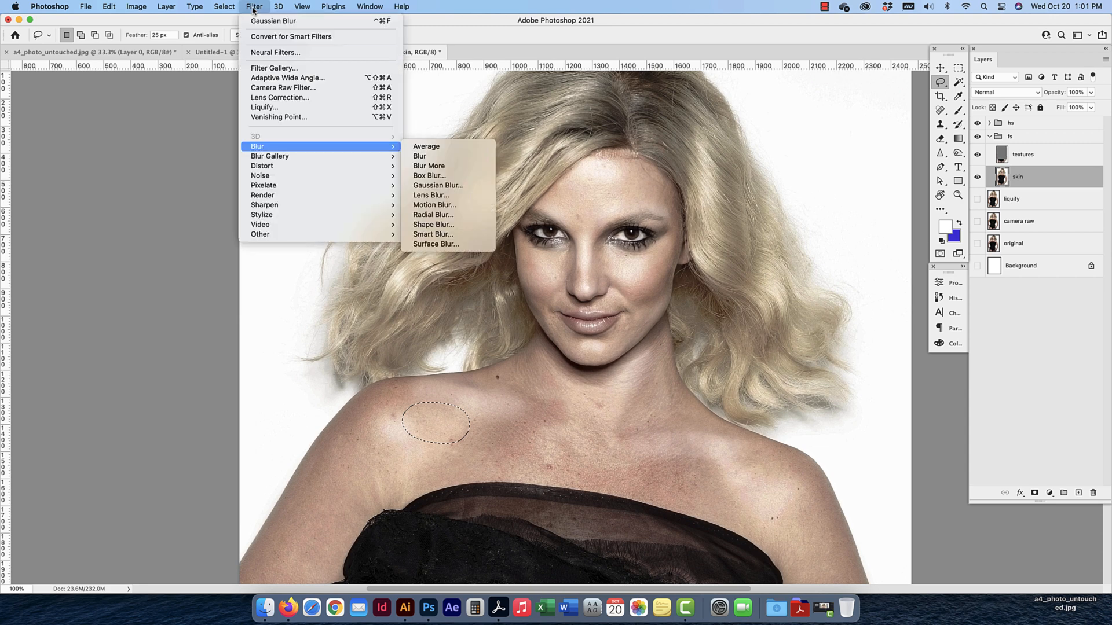
{"action": "left_click", "coordinate": [438, 185]}
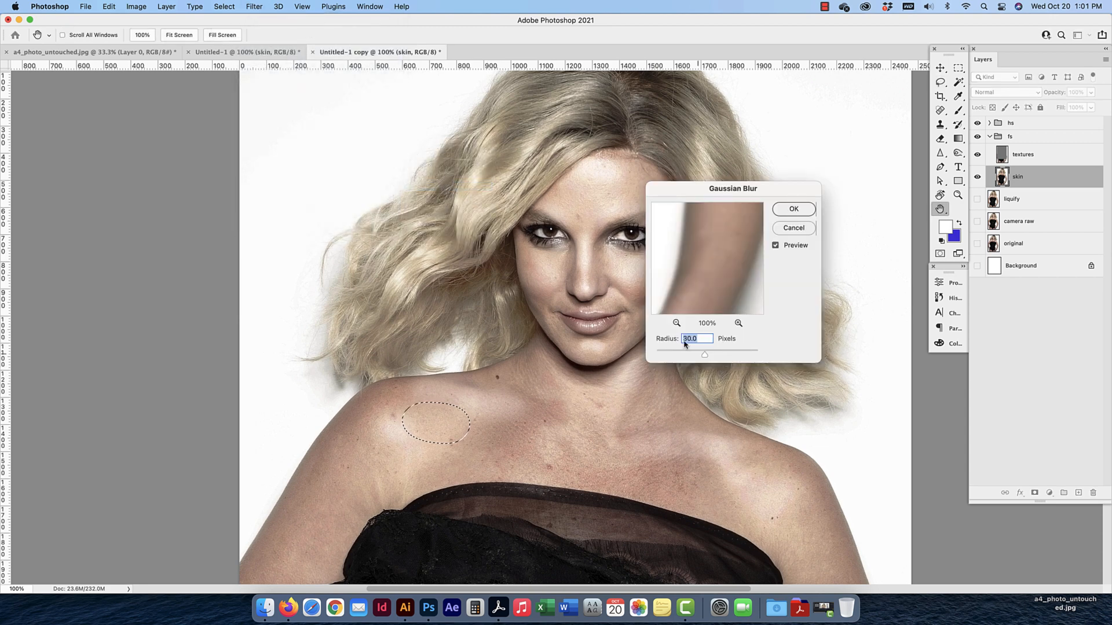
{"action": "mouse_move", "coordinate": [705, 354]}
{"action": "left_mouse_down"}
{"action": "mouse_move", "coordinate": [756, 357]}
{"action": "mouse_move", "coordinate": [704, 355]}
{"action": "left_mouse_up"}
{"action": "key", "text": "Return"}
Lasso the bright patch on the left-hand shoulder in the photo and reapply the last Gaussian Blur
{"action": "mouse_move", "coordinate": [385, 405]}
{"action": "left_mouse_down"}
{"action": "mouse_move", "coordinate": [373, 454]}
{"action": "mouse_move", "coordinate": [407, 460]}
{"action": "mouse_move", "coordinate": [432, 432]}
{"action": "mouse_move", "coordinate": [385, 406]}
{"action": "left_mouse_up"}
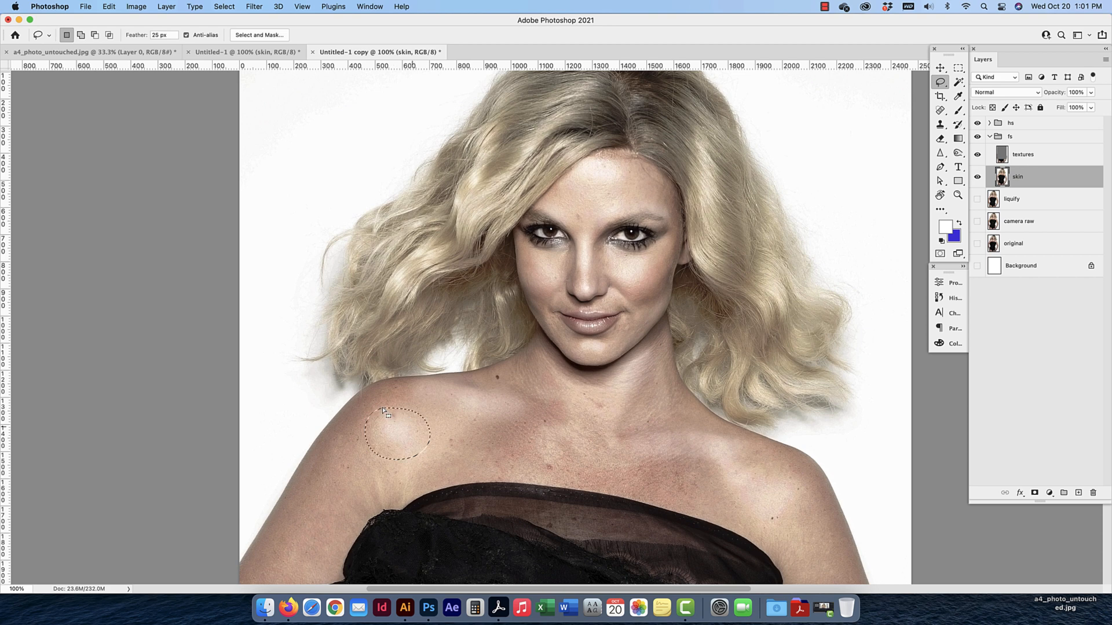
{"action": "left_click", "coordinate": [254, 7]}
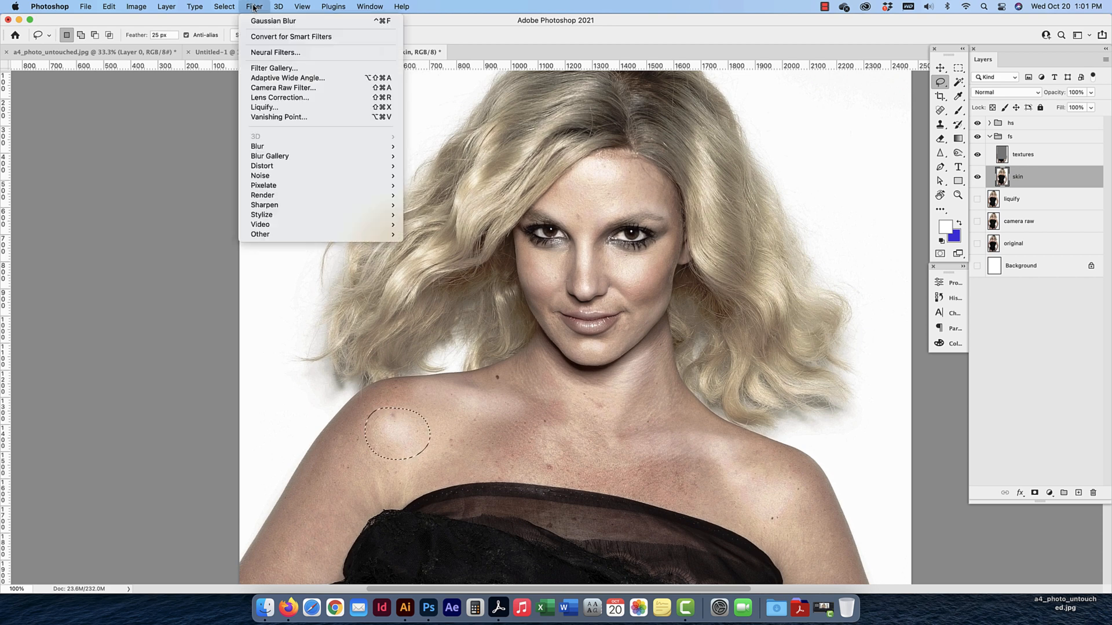
{"action": "mouse_move", "coordinate": [257, 146]}
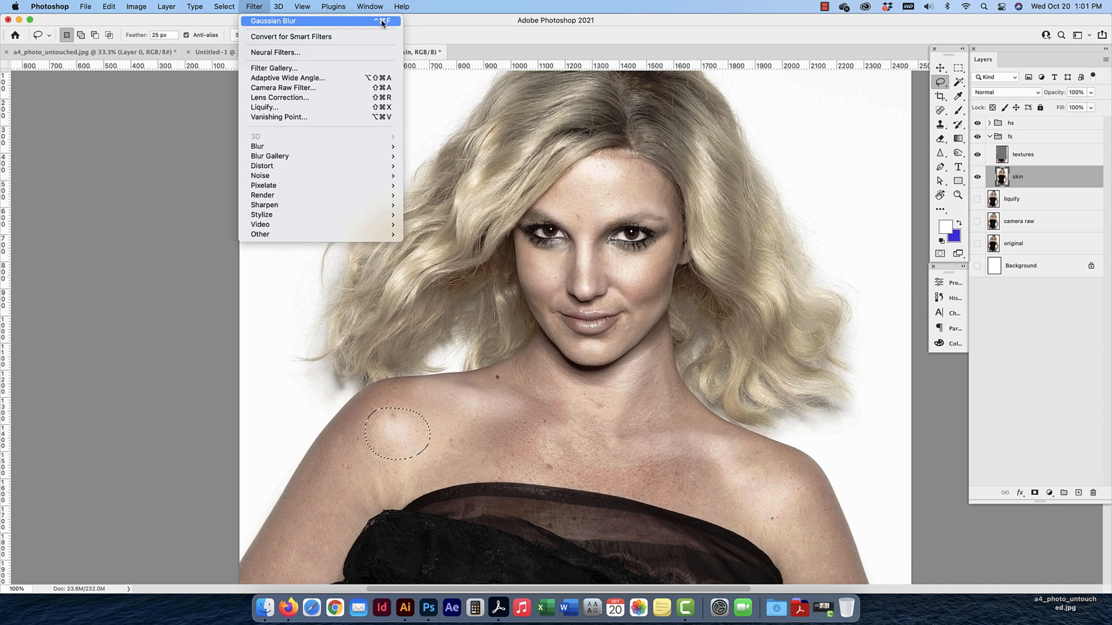
{"action": "left_click", "coordinate": [363, 22]}
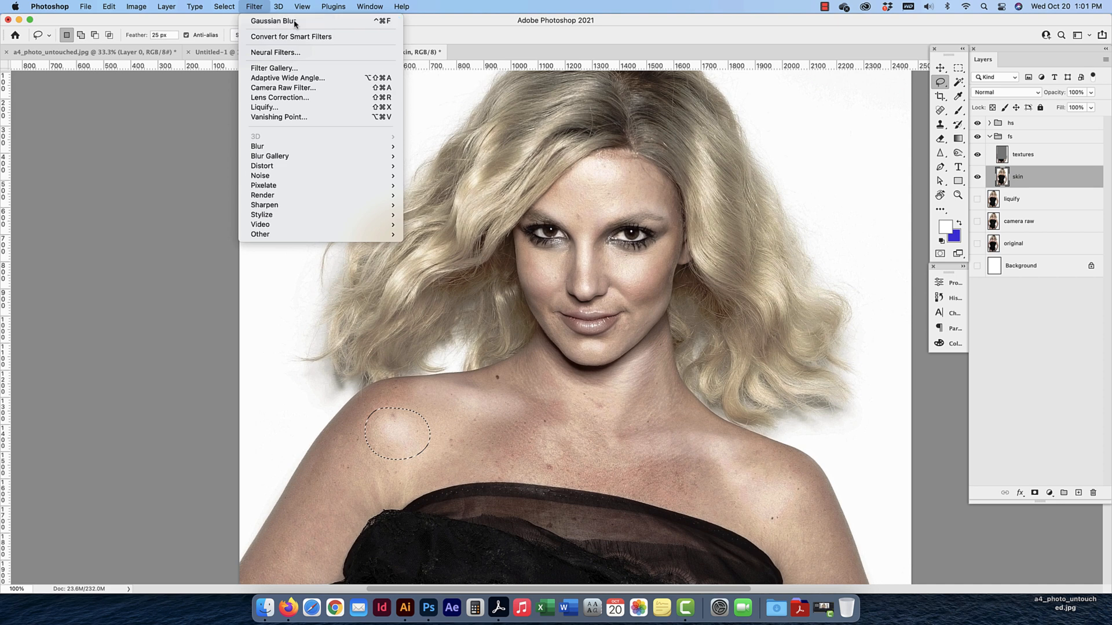
Lasso two neighbouring skin patches on the right-hand side of the chest in the photo, repeating the last Gaussian Blur on each
{"action": "mouse_move", "coordinate": [739, 442]}
{"action": "left_mouse_down"}
{"action": "mouse_move", "coordinate": [715, 432]}
{"action": "mouse_move", "coordinate": [688, 455]}
{"action": "mouse_move", "coordinate": [710, 498]}
{"action": "mouse_move", "coordinate": [758, 494]}
{"action": "mouse_move", "coordinate": [743, 443]}
{"action": "left_mouse_up"}
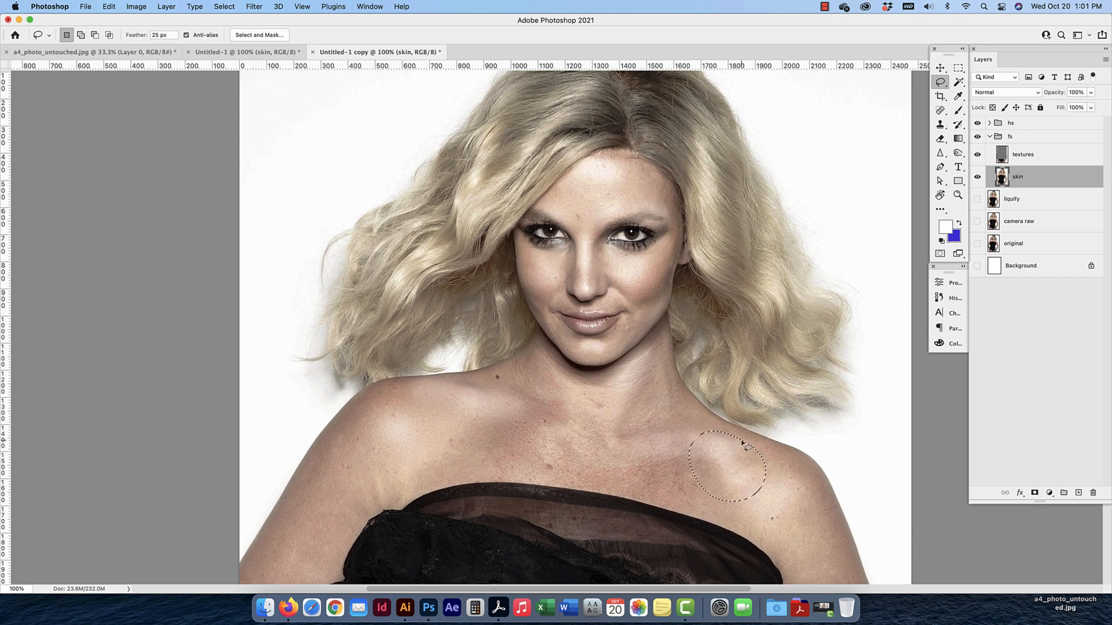
{"action": "key", "text": "ctrl+super+f"}
{"action": "mouse_move", "coordinate": [720, 444]}
{"action": "left_mouse_down"}
{"action": "mouse_move", "coordinate": [624, 469]}
{"action": "mouse_move", "coordinate": [650, 442]}
{"action": "left_mouse_up"}
{"action": "key", "text": "ctrl+super+f"}
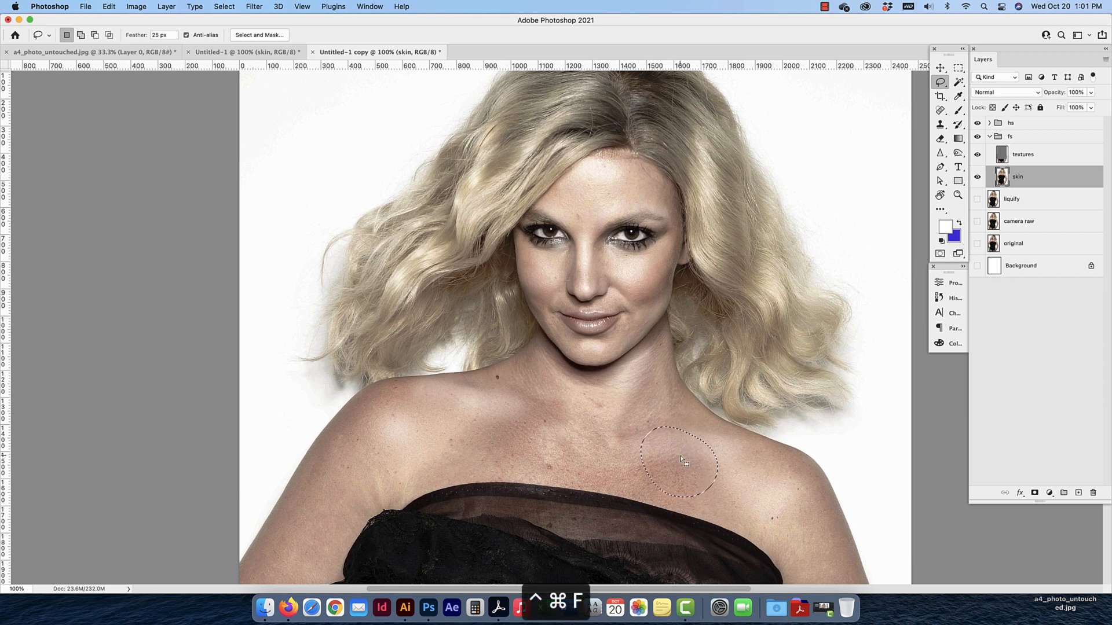
Lasso a skin patch on the upper chest just left of centre in the photo and reapply the last Gaussian Blur
{"action": "mouse_move", "coordinate": [575, 393]}
{"action": "left_mouse_down"}
{"action": "mouse_move", "coordinate": [526, 408]}
{"action": "mouse_move", "coordinate": [522, 449]}
{"action": "mouse_move", "coordinate": [585, 449]}
{"action": "mouse_move", "coordinate": [574, 395]}
{"action": "left_mouse_up"}
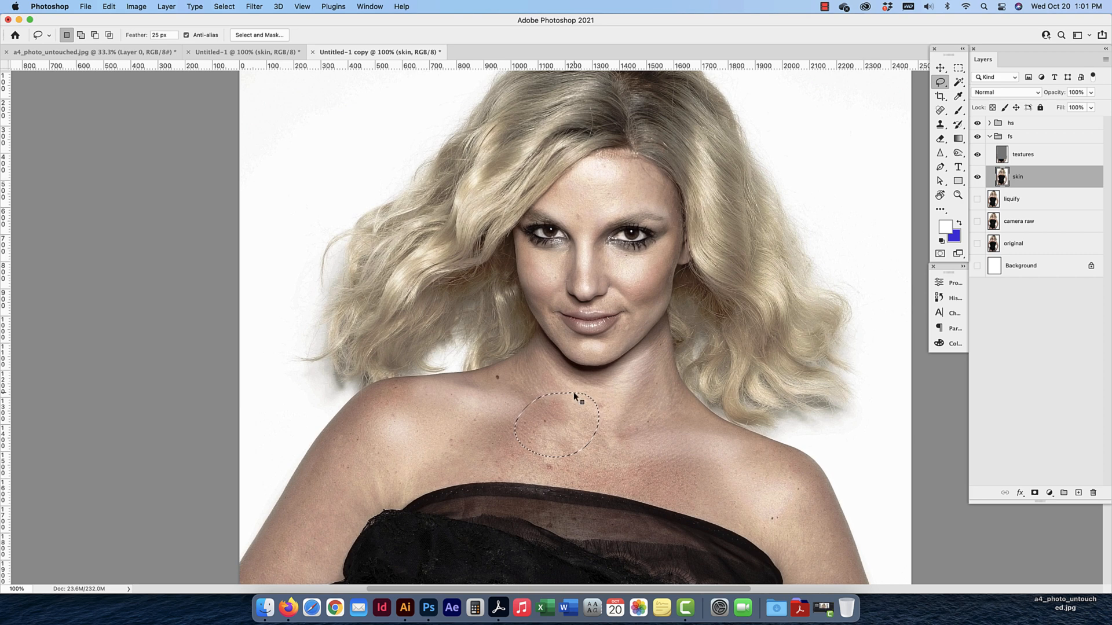
{"action": "key", "text": "ctrl+super+f"}
{"action": "left_click", "coordinate": [255, 5]}
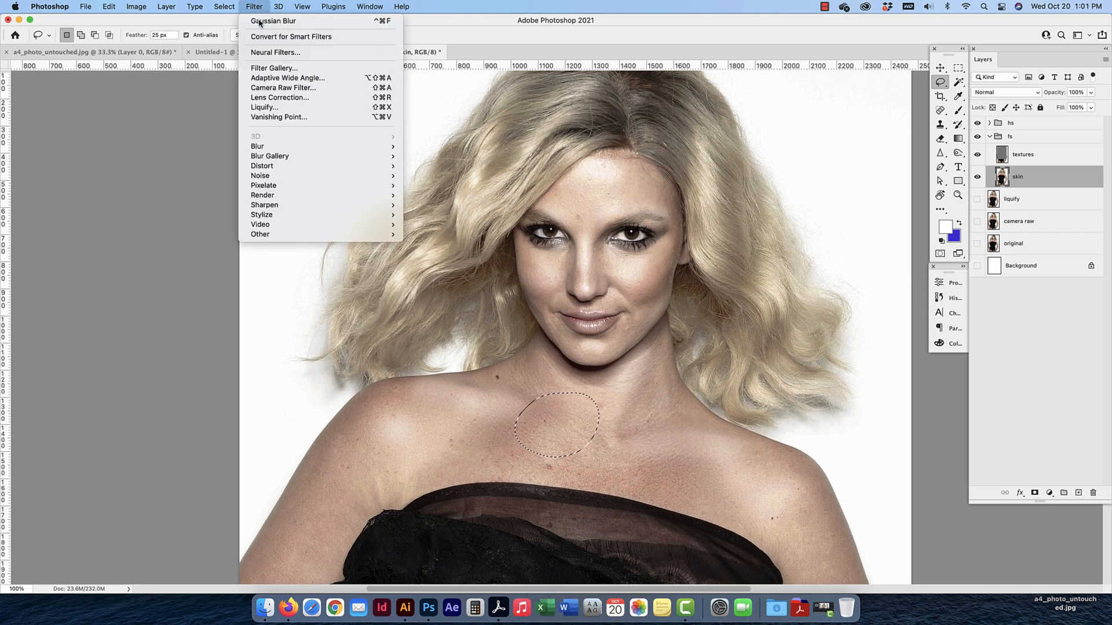
{"action": "key", "text": "f"}
{"action": "key", "text": "b"}
{"action": "key", "text": "Right"}
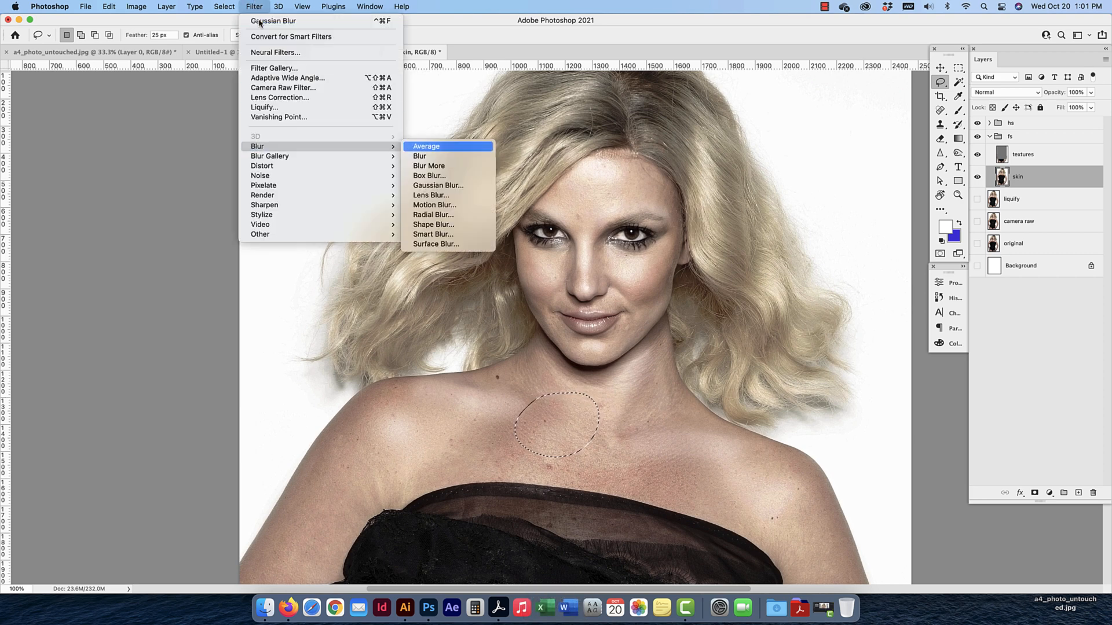
{"action": "key", "text": "g"}
Lasso a small oval patch in the middle of the forehead, repeat the last Gaussian Blur on it, and clear the selection
{"action": "left_click", "coordinate": [627, 185]}
{"action": "mouse_move", "coordinate": [627, 185]}
{"action": "left_mouse_down"}
{"action": "mouse_move", "coordinate": [587, 182]}
{"action": "mouse_move", "coordinate": [588, 207]}
{"action": "mouse_move", "coordinate": [627, 201]}
{"action": "mouse_move", "coordinate": [630, 173]}
{"action": "left_mouse_up"}
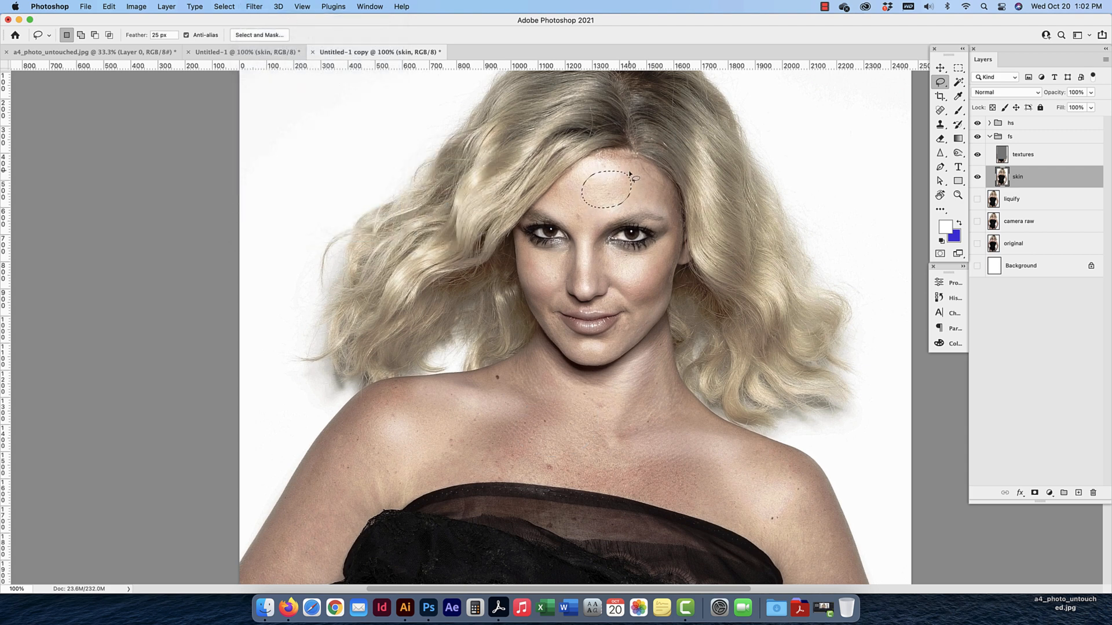
{"action": "key", "text": "ctrl+super+f"}
{"action": "left_click", "coordinate": [646, 192]}
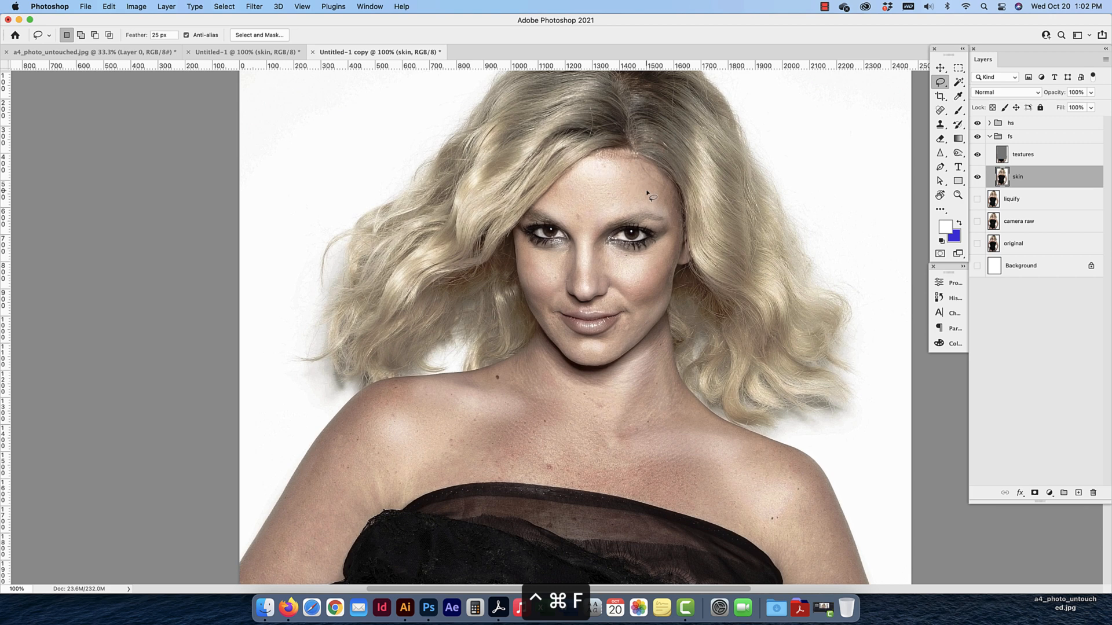
Lasso a patch on each cheek, starting with the right-hand one in the photo, and repeat the last Gaussian Blur on both
{"action": "mouse_move", "coordinate": [647, 264]}
{"action": "left_mouse_down"}
{"action": "mouse_move", "coordinate": [627, 290]}
{"action": "mouse_move", "coordinate": [645, 290]}
{"action": "mouse_move", "coordinate": [647, 264]}
{"action": "left_mouse_up"}
{"action": "key", "text": "ctrl+super+f"}
{"action": "left_click", "coordinate": [645, 266]}
{"action": "mouse_move", "coordinate": [550, 271]}
{"action": "left_mouse_down"}
{"action": "mouse_move", "coordinate": [536, 290]}
{"action": "mouse_move", "coordinate": [555, 290]}
{"action": "mouse_move", "coordinate": [548, 268]}
{"action": "left_mouse_up"}
{"action": "key", "text": "ctrl+super+f"}
Lasso two skin patches on the right-hand upper arm in the photo, repeating the last Gaussian Blur on each
{"action": "scroll", "coordinate": [637, 312], "scroll_direction": "down", "scroll_amount": 7}
{"action": "scroll", "coordinate": [637, 313], "scroll_direction": "right", "scroll_amount": 6}
{"action": "mouse_move", "coordinate": [648, 310]}
{"action": "left_mouse_down"}
{"action": "mouse_move", "coordinate": [622, 371]}
{"action": "mouse_move", "coordinate": [663, 403]}
{"action": "mouse_move", "coordinate": [682, 342]}
{"action": "mouse_move", "coordinate": [651, 307]}
{"action": "left_mouse_up"}
{"action": "key", "text": "super+f"}
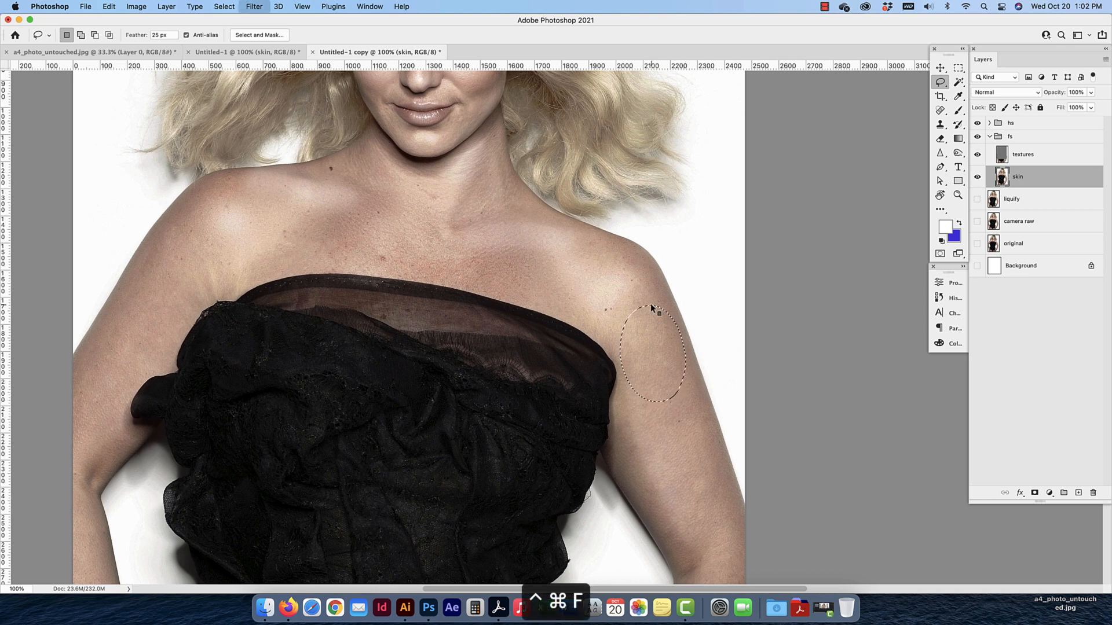
{"action": "mouse_move", "coordinate": [693, 396]}
{"action": "left_mouse_down"}
{"action": "mouse_move", "coordinate": [664, 495]}
{"action": "mouse_move", "coordinate": [698, 521]}
{"action": "mouse_move", "coordinate": [725, 488]}
{"action": "mouse_move", "coordinate": [697, 397]}
{"action": "left_mouse_up"}
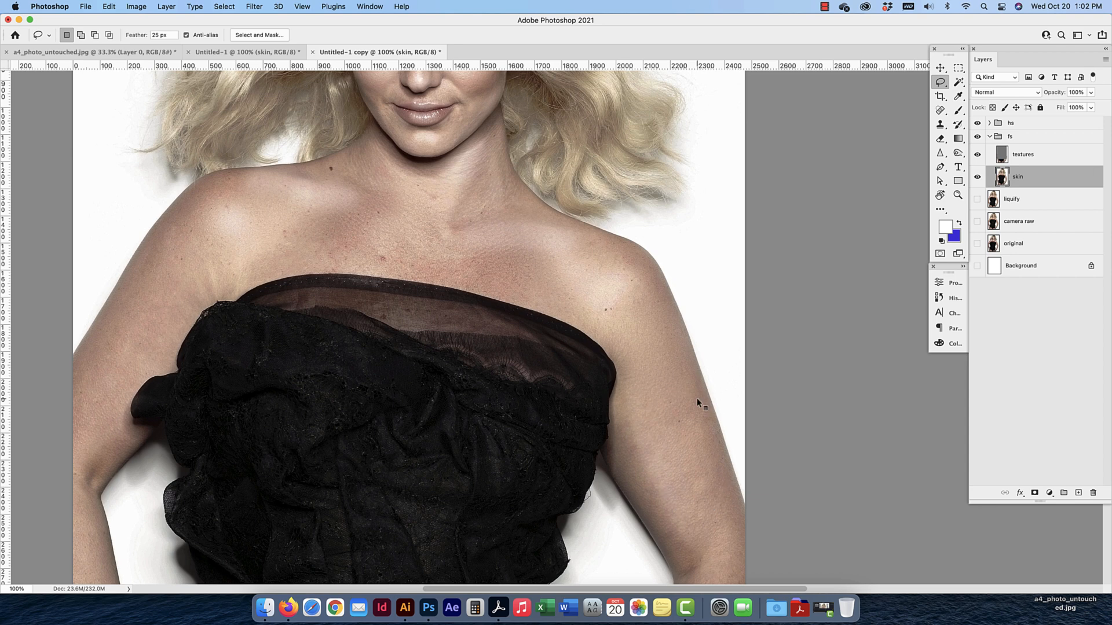
{"action": "key", "text": "ctrl+super+f"}
Try the last Gaussian Blur on a lassoed chest patch just above the dress's right-hand neckline, and undo it
{"action": "mouse_move", "coordinate": [490, 241]}
{"action": "left_mouse_down"}
{"action": "mouse_move", "coordinate": [468, 276]}
{"action": "mouse_move", "coordinate": [534, 313]}
{"action": "mouse_move", "coordinate": [555, 299]}
{"action": "mouse_move", "coordinate": [533, 260]}
{"action": "mouse_move", "coordinate": [491, 244]}
{"action": "left_mouse_up"}
{"action": "key", "text": "ctrl+super+f"}
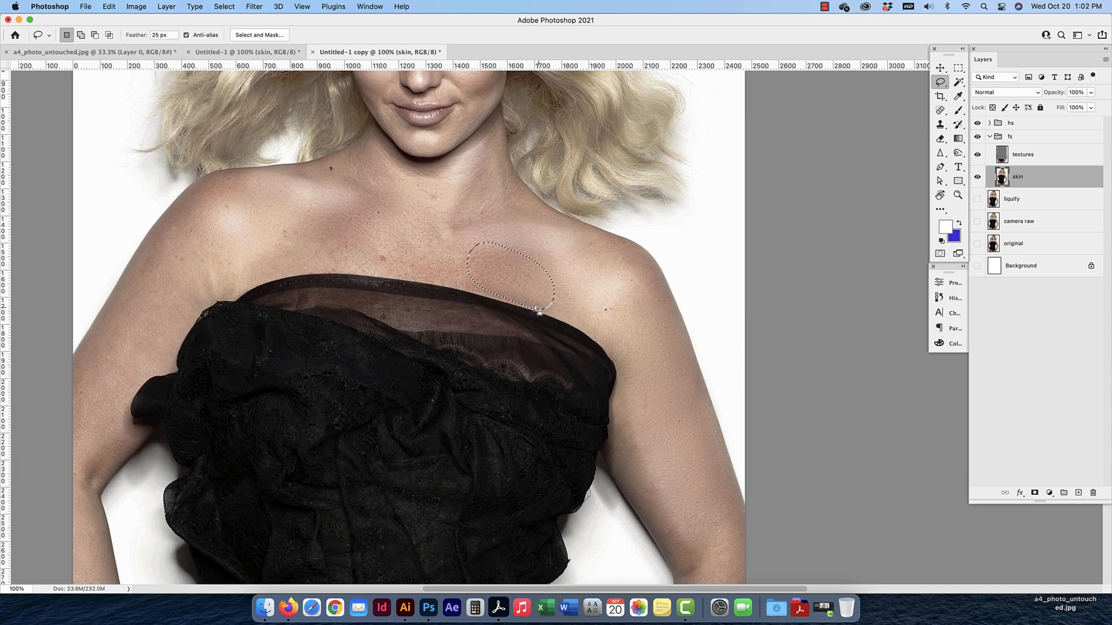
{"action": "key", "text": "super+z"}
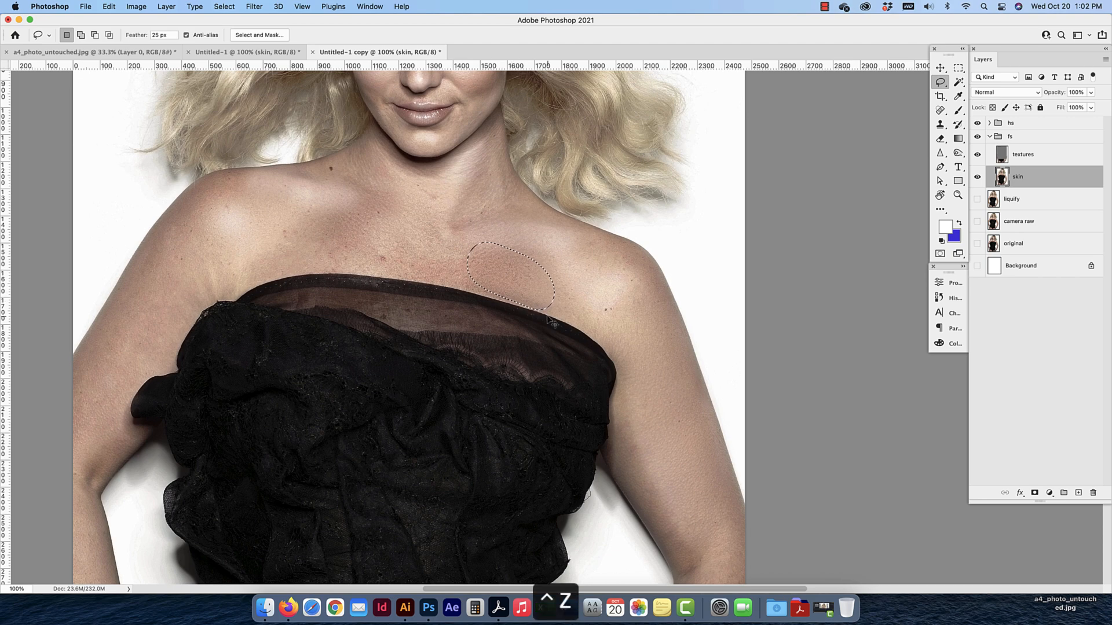
{"action": "key", "text": "super+d"}
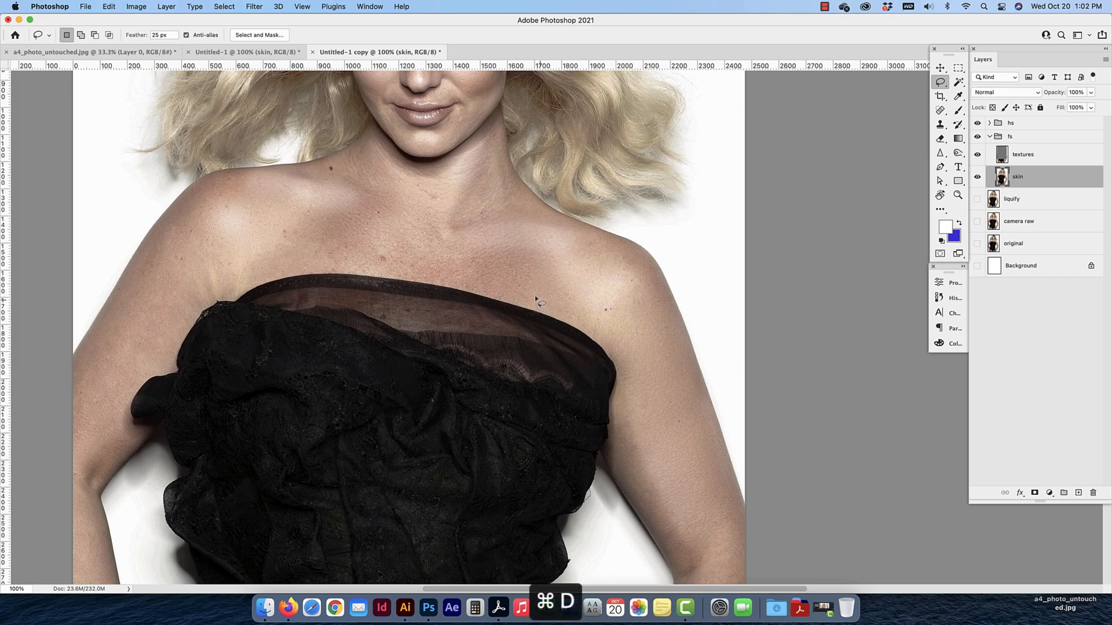
{"action": "key", "text": "super+z"}
{"action": "key", "text": "super+z"}
{"action": "key", "text": "super+z"}
{"action": "key", "text": "super+z"}
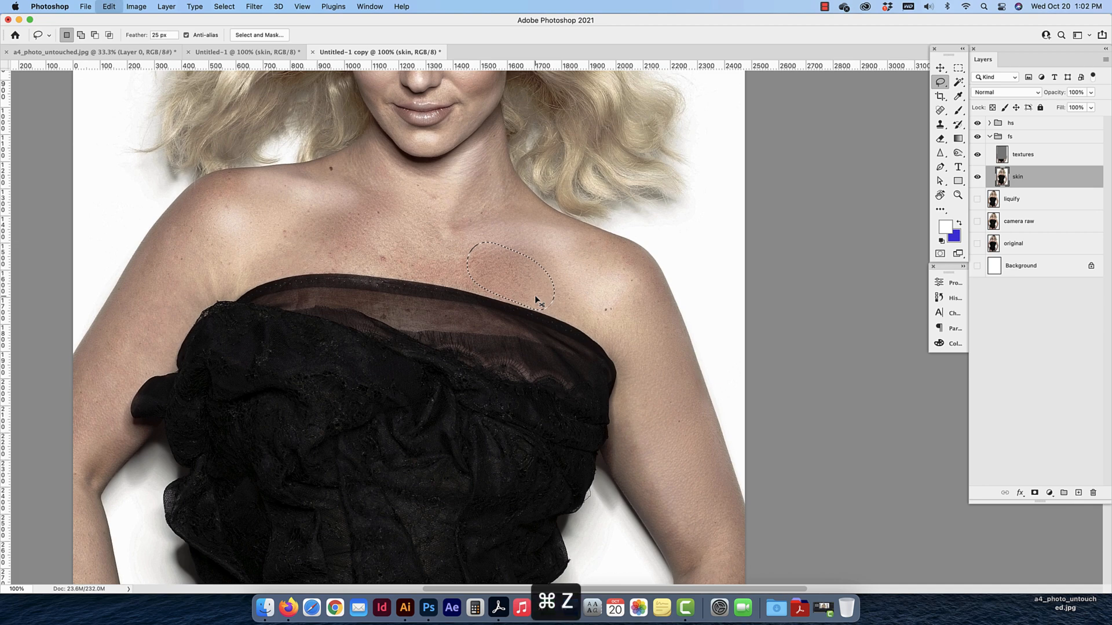
{"action": "key", "text": "super+z"}
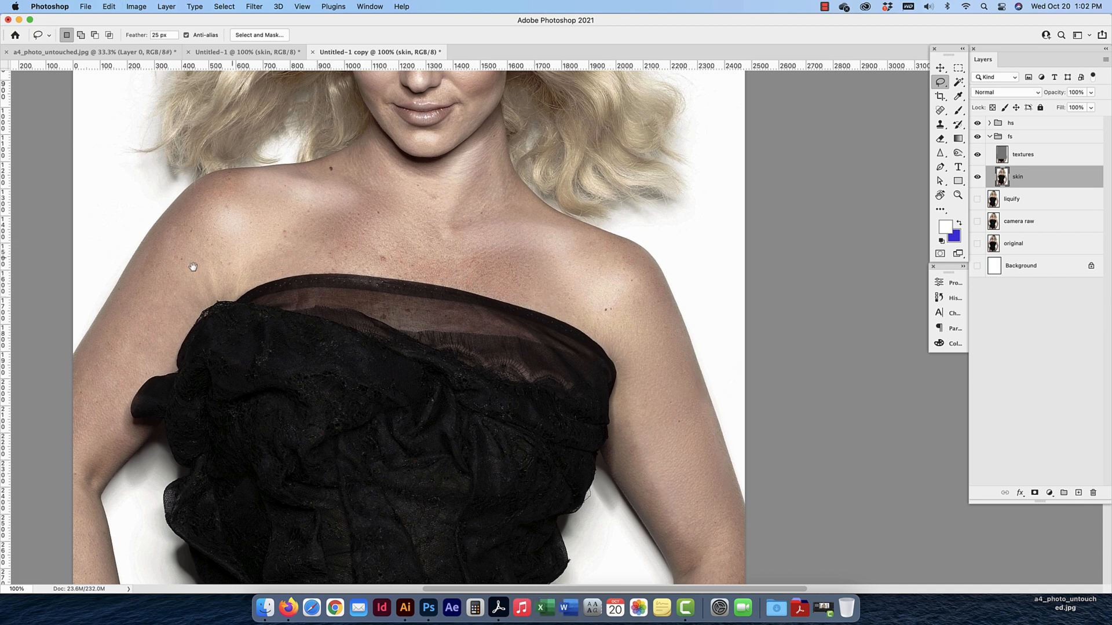
Lasso an oval on the left-hand upper arm in the photo and a second patch along its outer edge, blurring each again
{"action": "mouse_move", "coordinate": [175, 271]}
{"action": "left_mouse_down"}
{"action": "mouse_move", "coordinate": [365, 224]}
{"action": "mouse_move", "coordinate": [330, 242]}
{"action": "mouse_move", "coordinate": [320, 299]}
{"action": "mouse_move", "coordinate": [358, 297]}
{"action": "mouse_move", "coordinate": [403, 232]}
{"action": "mouse_move", "coordinate": [364, 200]}
{"action": "left_mouse_up"}
{"action": "key", "text": "ctrl+super+f"}
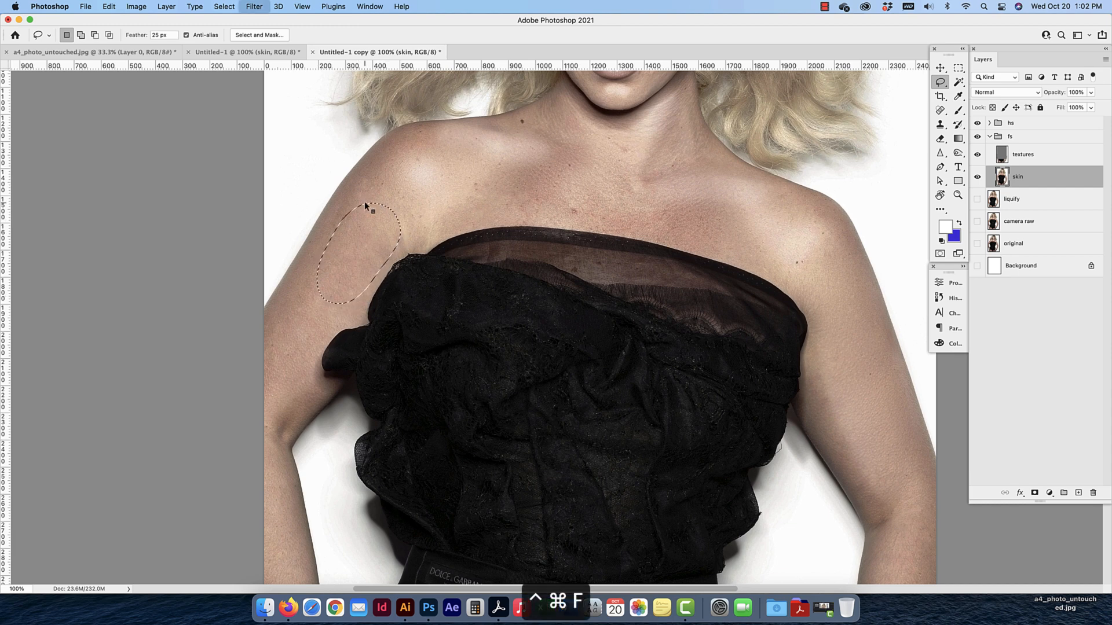
{"action": "left_click_drag", "start_coordinate": [299, 268], "coordinate": [278, 313]}
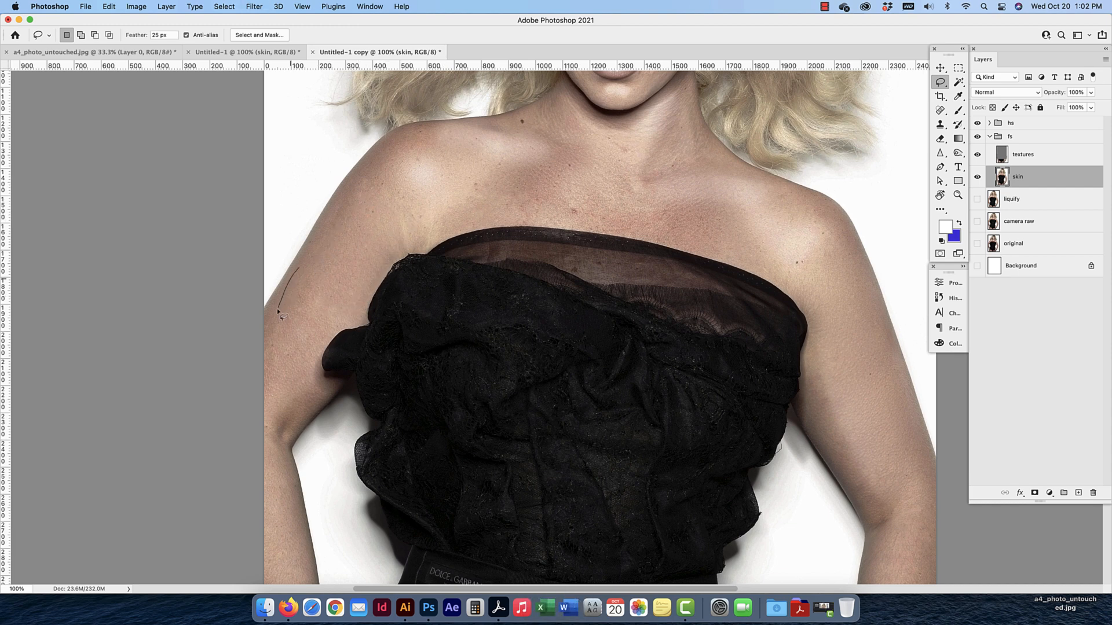
{"action": "mouse_move", "coordinate": [271, 360]}
{"action": "left_mouse_down"}
{"action": "mouse_move", "coordinate": [294, 354]}
{"action": "mouse_move", "coordinate": [343, 297]}
{"action": "mouse_move", "coordinate": [302, 270]}
{"action": "left_mouse_up"}
{"action": "key", "text": "ctrl+super+f"}
Lasso a patch above the left-hand armpit in the photo and another on the adjoining chest, repeat the Gaussian Blur on each, and deselect
{"action": "mouse_move", "coordinate": [416, 200]}
{"action": "left_mouse_down"}
{"action": "mouse_move", "coordinate": [391, 233]}
{"action": "mouse_move", "coordinate": [424, 231]}
{"action": "mouse_move", "coordinate": [444, 217]}
{"action": "mouse_move", "coordinate": [413, 204]}
{"action": "left_mouse_up"}
{"action": "key", "text": "ctrl+super+f"}
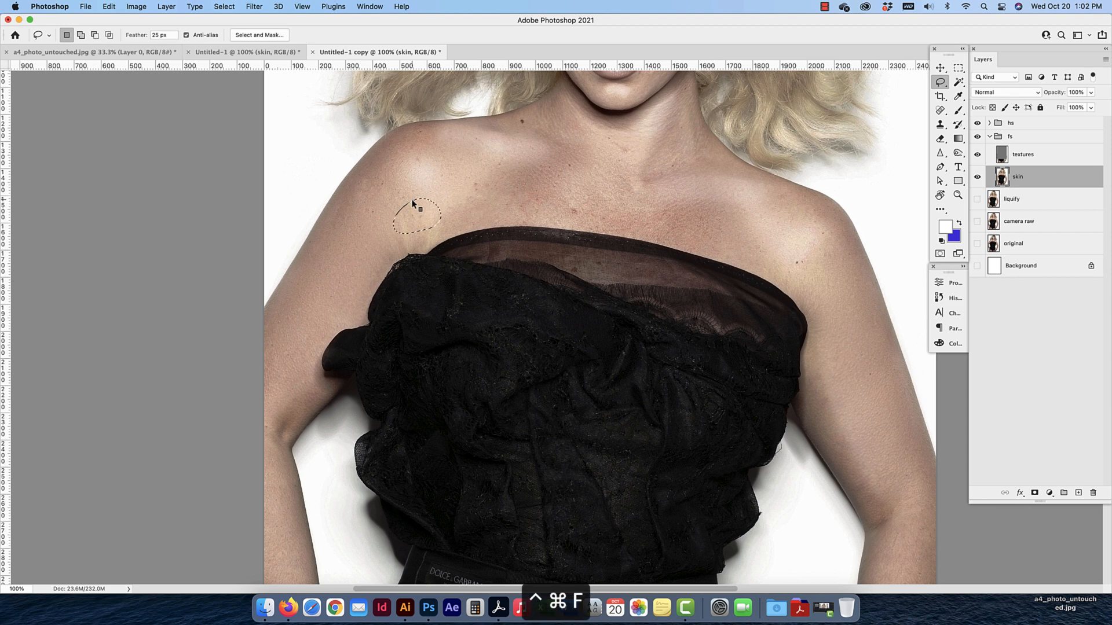
{"action": "mouse_move", "coordinate": [510, 177]}
{"action": "left_mouse_down"}
{"action": "mouse_move", "coordinate": [476, 207]}
{"action": "mouse_move", "coordinate": [432, 213]}
{"action": "mouse_move", "coordinate": [461, 239]}
{"action": "mouse_move", "coordinate": [510, 239]}
{"action": "mouse_move", "coordinate": [482, 195]}
{"action": "left_mouse_up"}
{"action": "key", "text": "ctrl+super+f"}
{"action": "left_click", "coordinate": [591, 204]}
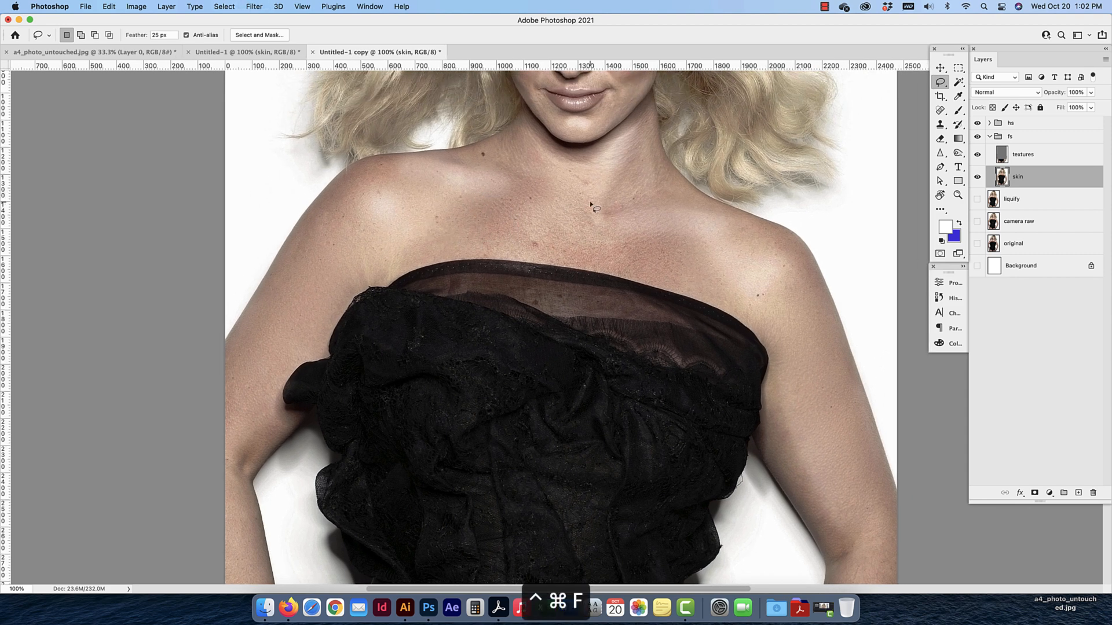
Lasso an oval patch at the base of the neck and reapply the last Gaussian Blur
{"action": "mouse_move", "coordinate": [606, 231]}
{"action": "left_mouse_down"}
{"action": "mouse_move", "coordinate": [524, 320]}
{"action": "mouse_move", "coordinate": [520, 346]}
{"action": "left_mouse_up"}
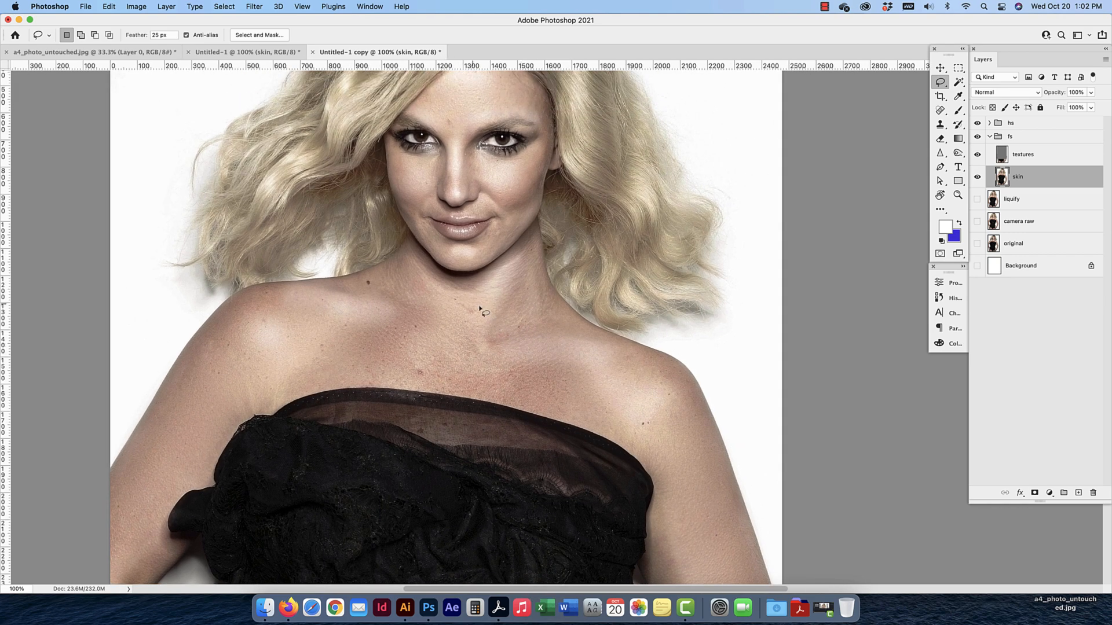
{"action": "mouse_move", "coordinate": [480, 308]}
{"action": "left_mouse_down"}
{"action": "mouse_move", "coordinate": [444, 317]}
{"action": "mouse_move", "coordinate": [483, 341]}
{"action": "mouse_move", "coordinate": [509, 315]}
{"action": "mouse_move", "coordinate": [468, 298]}
{"action": "left_mouse_up"}
{"action": "key", "text": "ctrl+super+f"}
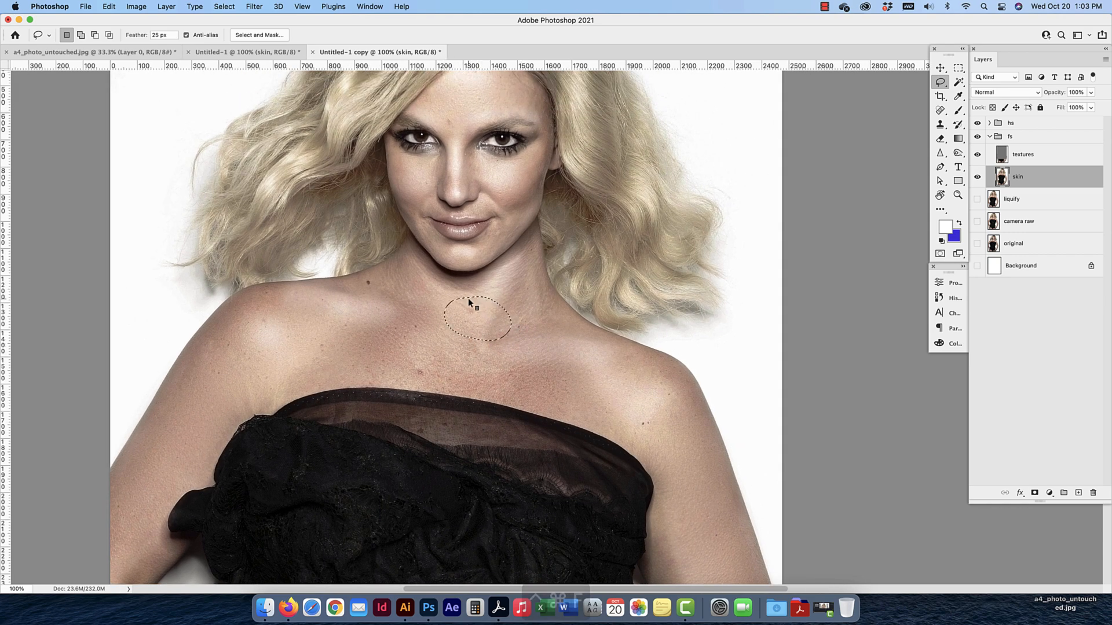
Lasso a patch on the right-hand jaw beside the mouth and another on the outer cheek, repeating the last Gaussian Blur on each
{"action": "left_click", "coordinate": [505, 281]}
{"action": "mouse_move", "coordinate": [502, 237]}
{"action": "left_mouse_down"}
{"action": "mouse_move", "coordinate": [512, 340]}
{"action": "mouse_move", "coordinate": [501, 339]}
{"action": "mouse_move", "coordinate": [517, 348]}
{"action": "mouse_move", "coordinate": [526, 330]}
{"action": "mouse_move", "coordinate": [510, 329]}
{"action": "left_mouse_up"}
{"action": "key", "text": "ctrl+super+f"}
{"action": "key", "text": "super+equal"}
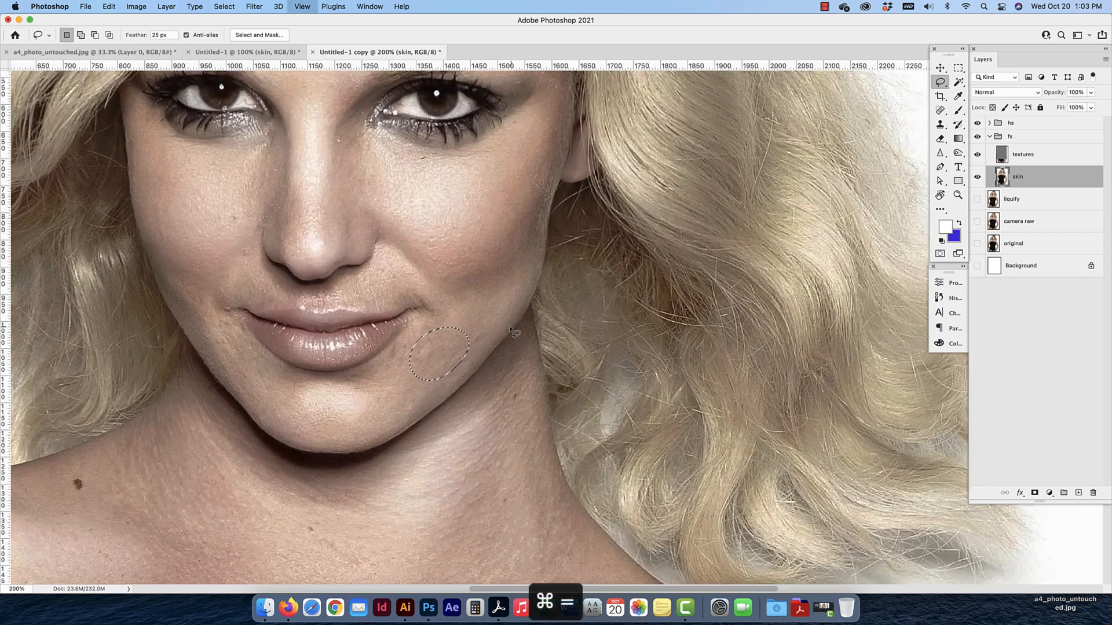
{"action": "key", "text": "super+equal"}
{"action": "mouse_move", "coordinate": [504, 288]}
{"action": "left_mouse_down"}
{"action": "mouse_move", "coordinate": [494, 339]}
{"action": "mouse_move", "coordinate": [549, 331]}
{"action": "mouse_move", "coordinate": [511, 281]}
{"action": "mouse_move", "coordinate": [498, 297]}
{"action": "left_mouse_up"}
{"action": "key", "text": "ctrl+super+f"}
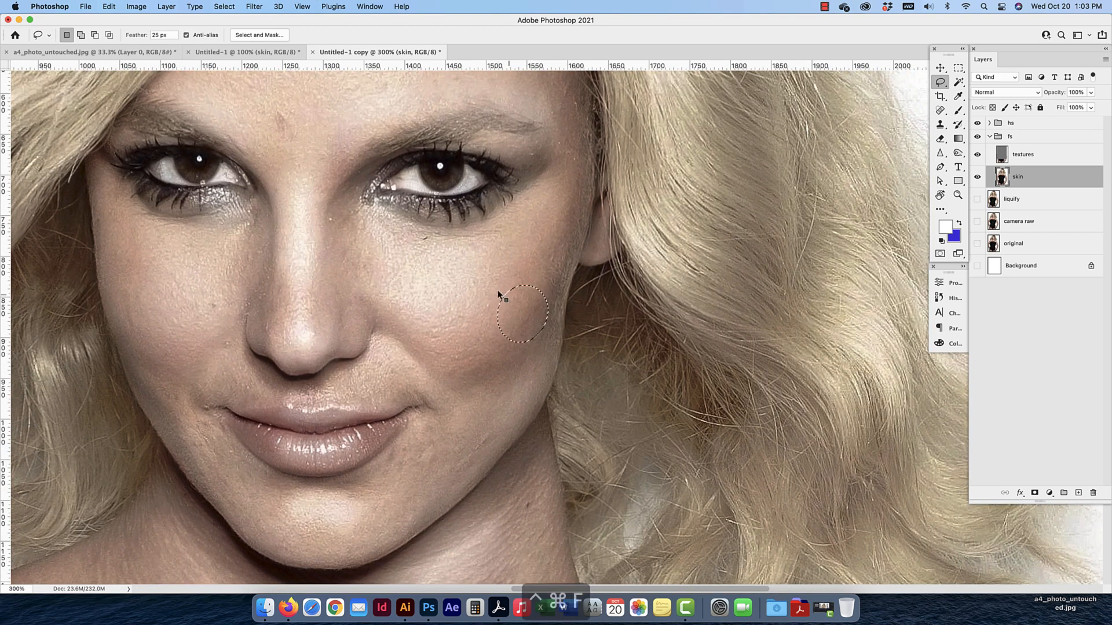
Lasso one patch on each side of the forehead, repeat the last Gaussian Blur on both, and clear the selection
{"action": "left_click_drag", "start_coordinate": [484, 256], "coordinate": [525, 434]}
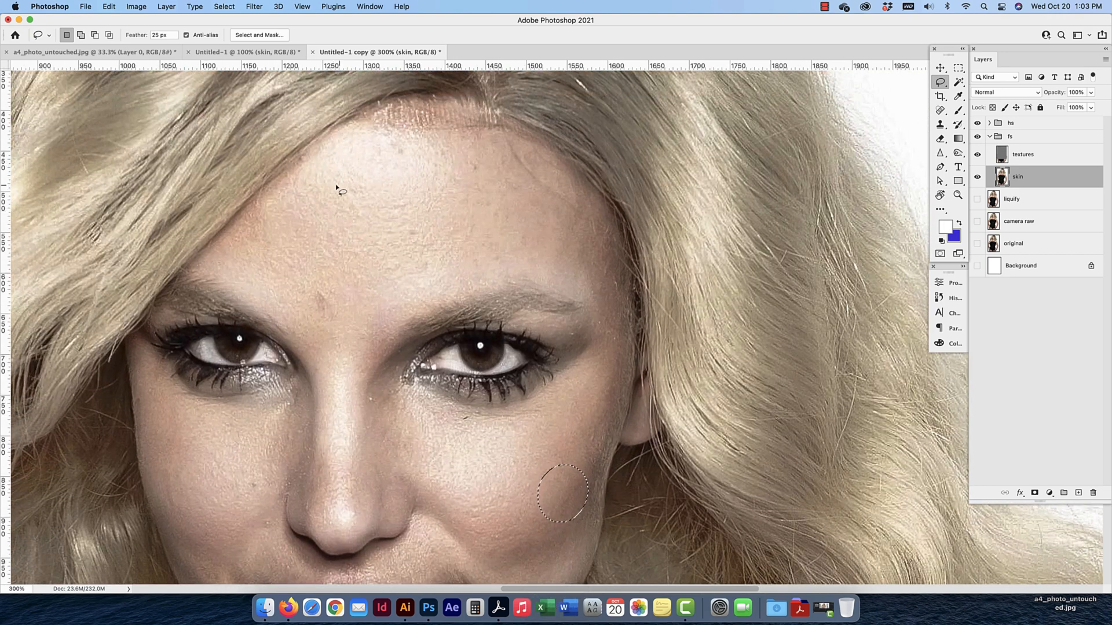
{"action": "mouse_move", "coordinate": [339, 186]}
{"action": "left_mouse_down"}
{"action": "mouse_move", "coordinate": [294, 205]}
{"action": "mouse_move", "coordinate": [293, 273]}
{"action": "mouse_move", "coordinate": [345, 282]}
{"action": "mouse_move", "coordinate": [390, 232]}
{"action": "mouse_move", "coordinate": [365, 189]}
{"action": "mouse_move", "coordinate": [336, 189]}
{"action": "left_mouse_up"}
{"action": "key", "text": "ctrl+super+f"}
{"action": "mouse_move", "coordinate": [473, 167]}
{"action": "left_mouse_down"}
{"action": "mouse_move", "coordinate": [438, 189]}
{"action": "mouse_move", "coordinate": [486, 283]}
{"action": "mouse_move", "coordinate": [529, 269]}
{"action": "mouse_move", "coordinate": [503, 201]}
{"action": "mouse_move", "coordinate": [474, 168]}
{"action": "left_mouse_up"}
{"action": "key", "text": "ctrl+super+f"}
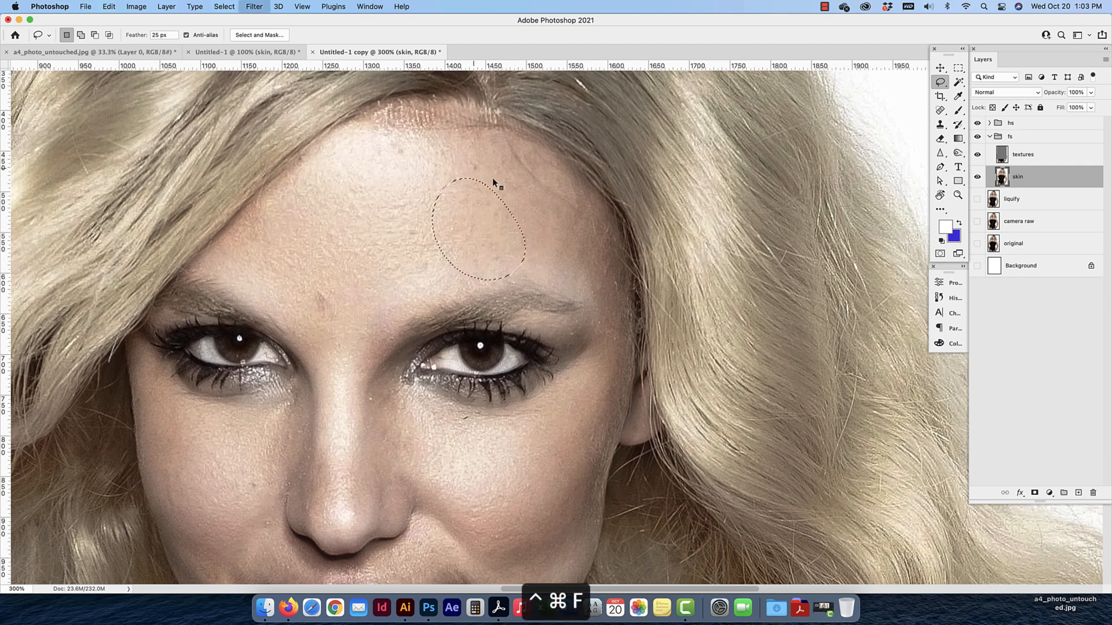
{"action": "left_click", "coordinate": [518, 197]}
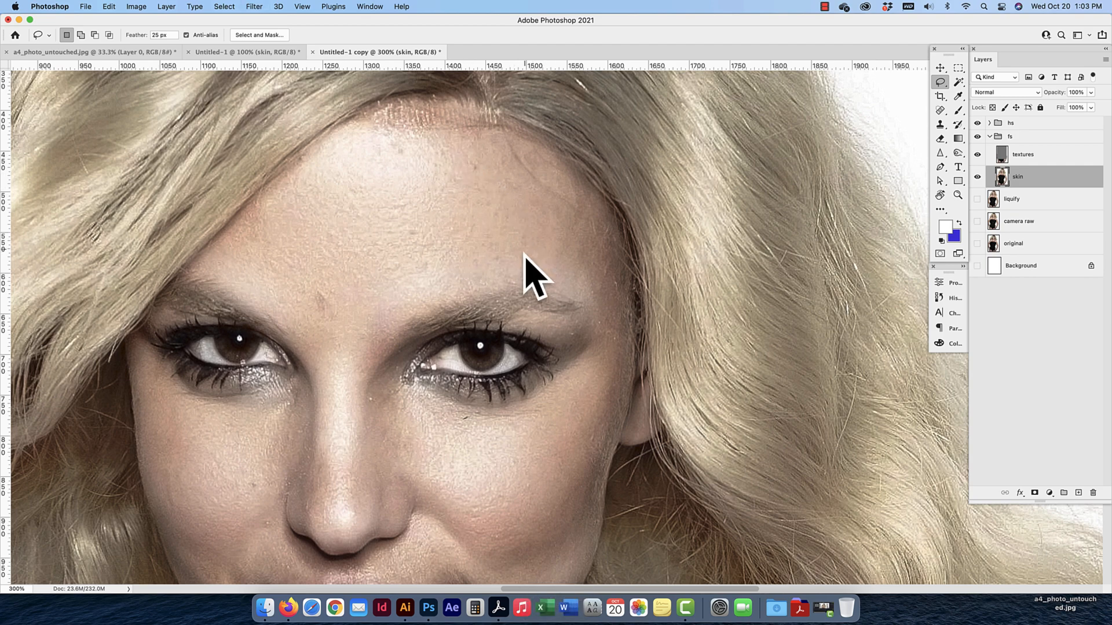
Make the liquify layer visible and collapse the fs layer group
{"action": "left_click_drag", "start_coordinate": [529, 404], "coordinate": [583, 222]}
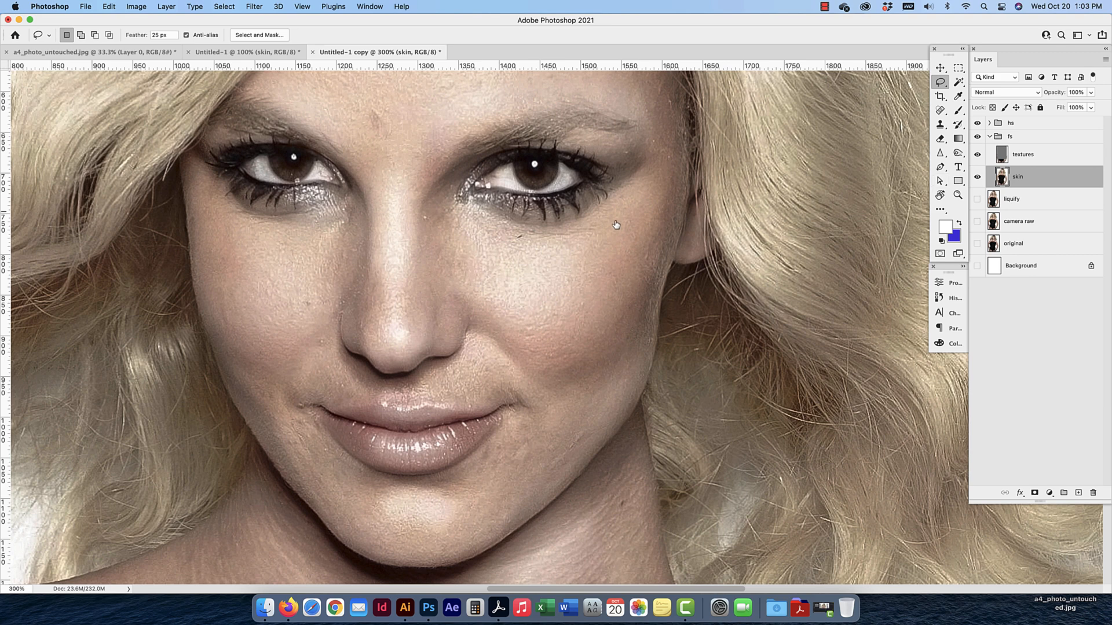
{"action": "left_click", "coordinate": [977, 200]}
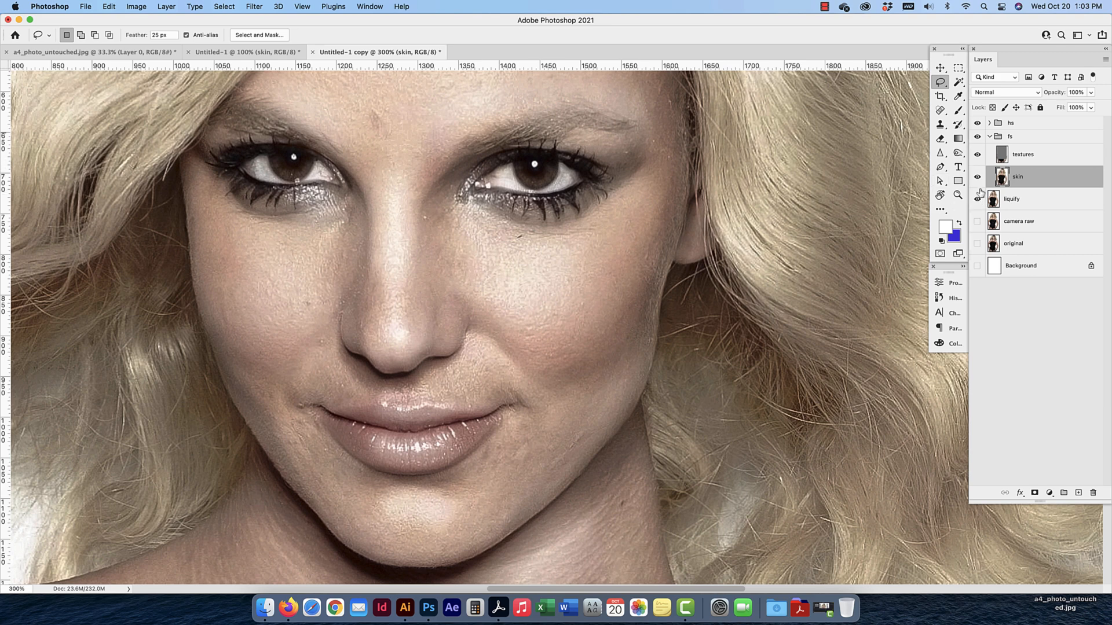
{"action": "left_click", "coordinate": [990, 137]}
Compare the face with and without the fs group's skin retouching by toggling the group's visibility
{"action": "left_click", "coordinate": [978, 137]}
{"action": "left_click", "coordinate": [978, 136]}
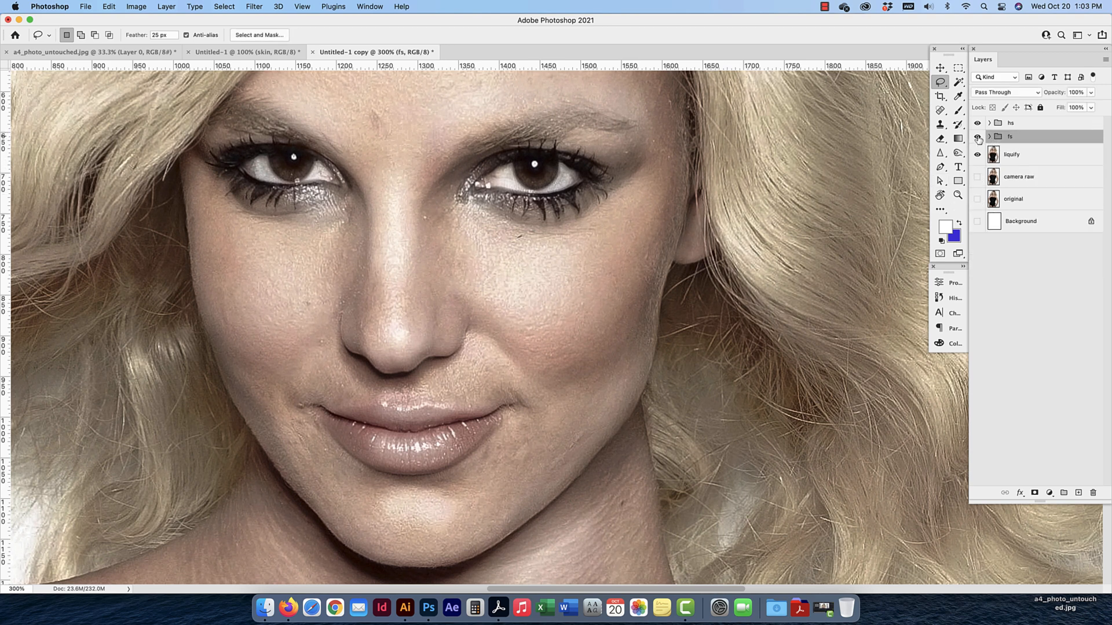
{"action": "key", "text": "super+minus"}
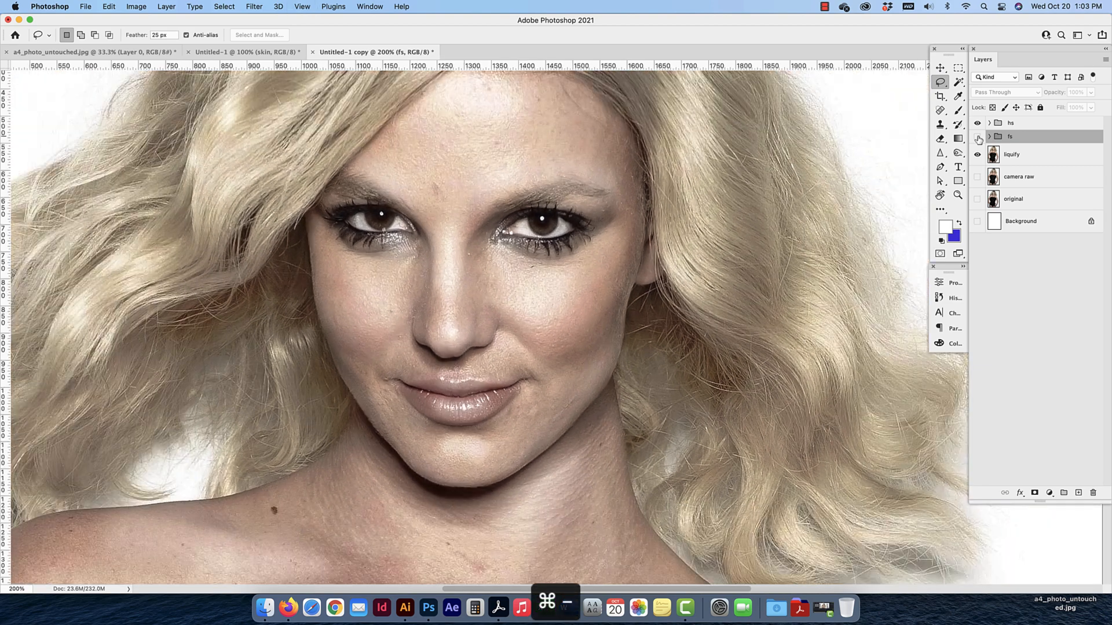
{"action": "left_click", "coordinate": [977, 138]}
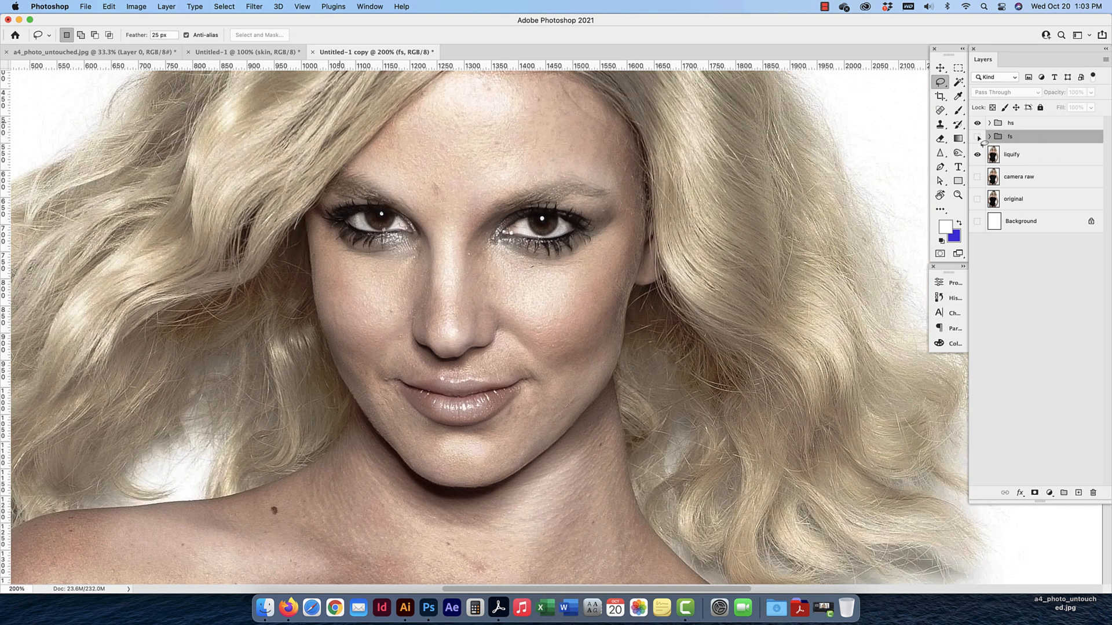
{"action": "left_click", "coordinate": [978, 137]}
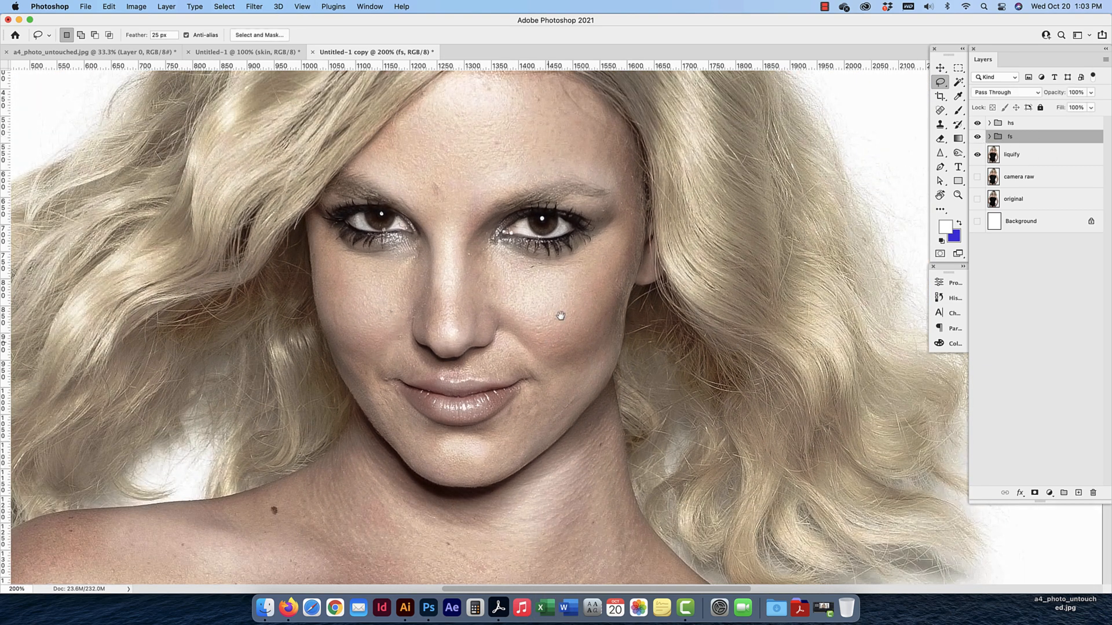
Compare the shoulder and chest skin with the fs group hidden and shown, and inspect the retouched skin up to the face
{"action": "scroll", "coordinate": [565, 313], "scroll_direction": "down", "scroll_amount": 10}
{"action": "scroll", "coordinate": [566, 312], "scroll_direction": "left", "scroll_amount": 8}
{"action": "left_click", "coordinate": [977, 137]}
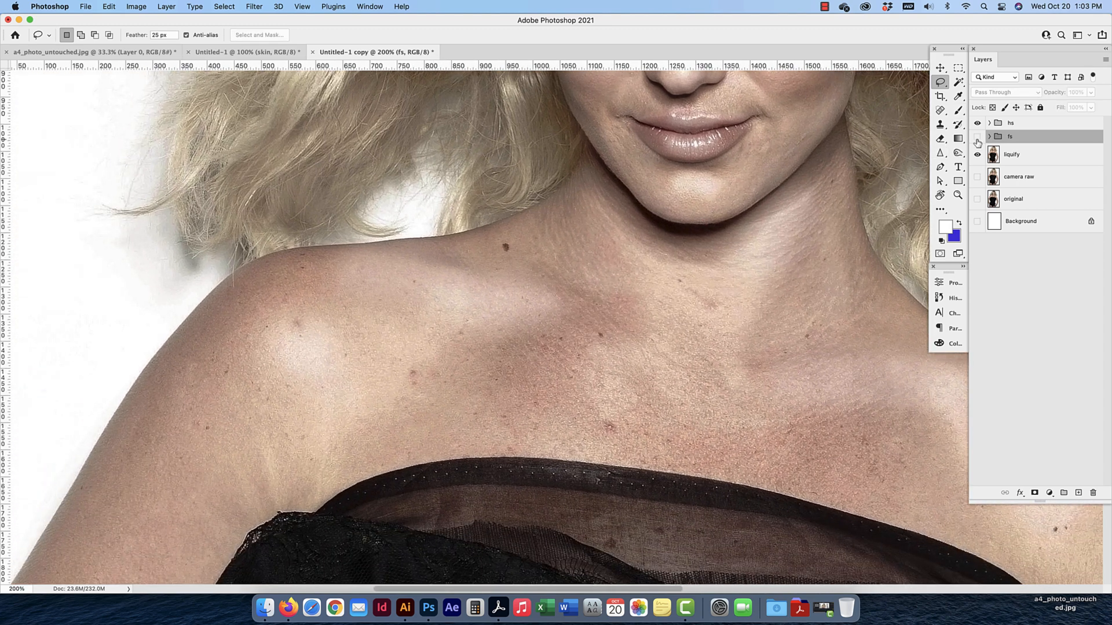
{"action": "left_click", "coordinate": [978, 137]}
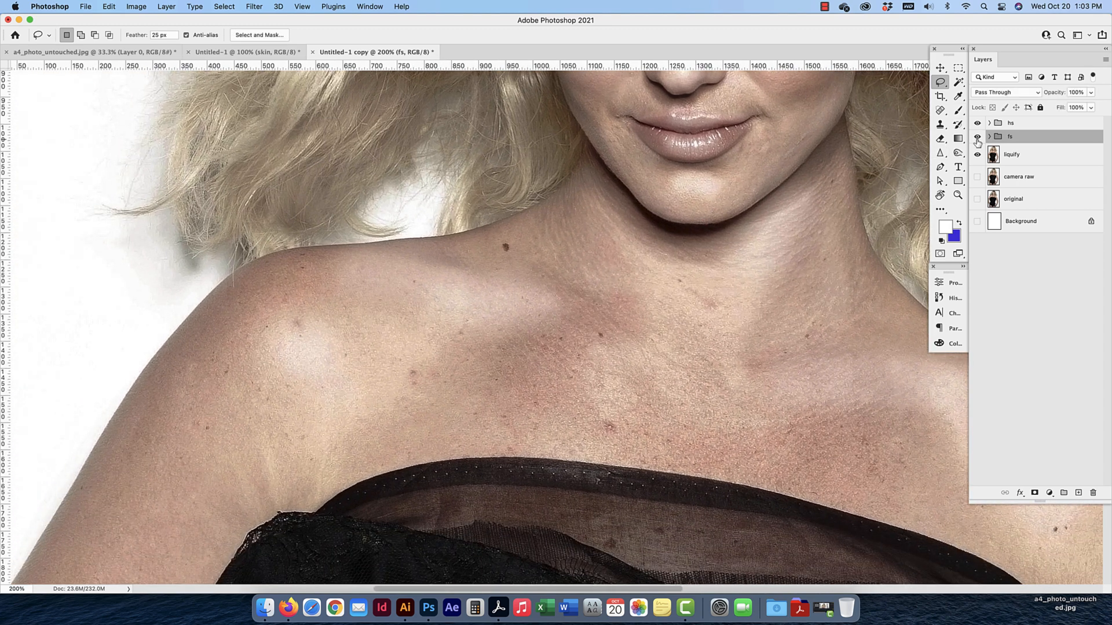
{"action": "left_click", "coordinate": [977, 138]}
{"action": "left_click", "coordinate": [978, 137]}
{"action": "left_click_drag", "start_coordinate": [728, 283], "coordinate": [500, 293]}
{"action": "left_click_drag", "start_coordinate": [880, 574], "coordinate": [585, 146]}
{"action": "left_click_drag", "start_coordinate": [637, 317], "coordinate": [604, 371]}
{"action": "left_click_drag", "start_coordinate": [435, 196], "coordinate": [616, 434]}
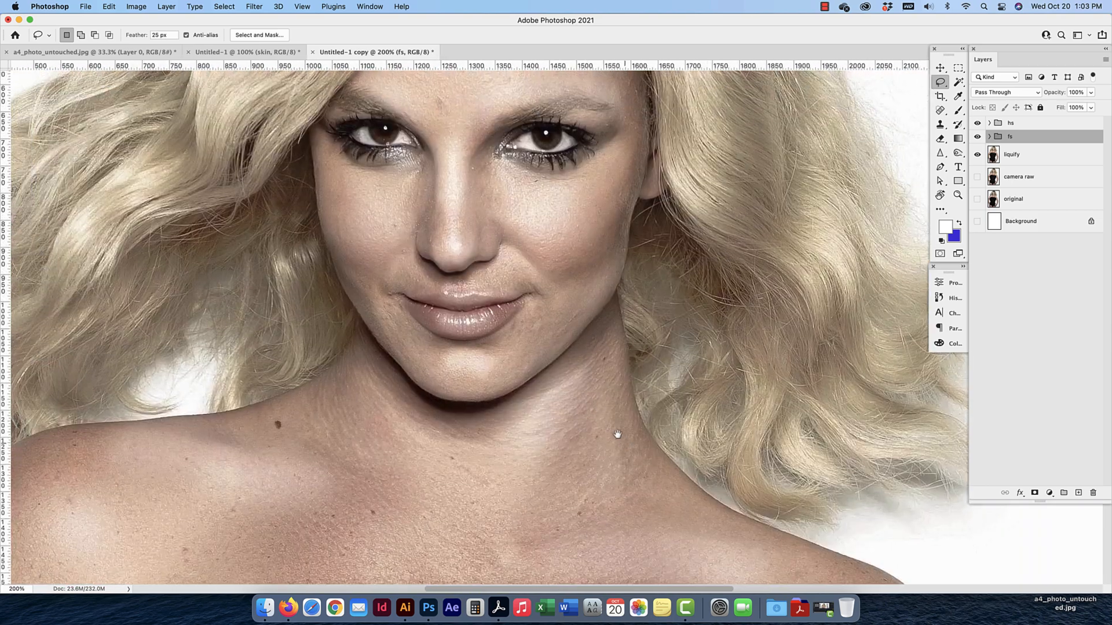
{"action": "left_click_drag", "start_coordinate": [510, 273], "coordinate": [598, 421]}
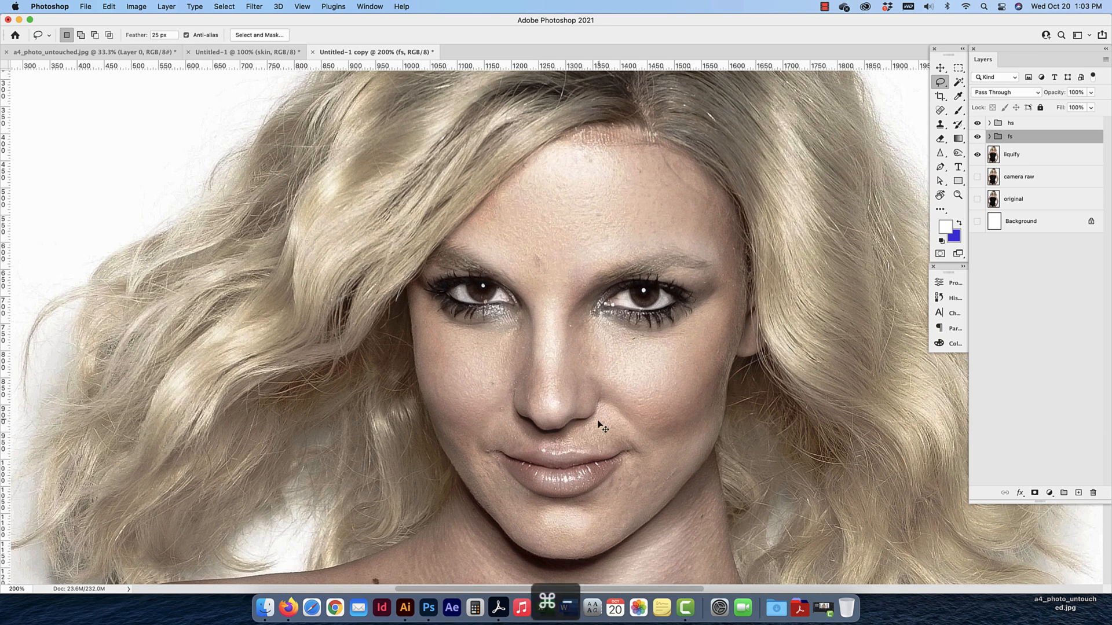
Expand the fs layer group to reveal its textures and skin layers
{"action": "key", "text": "super+minus"}
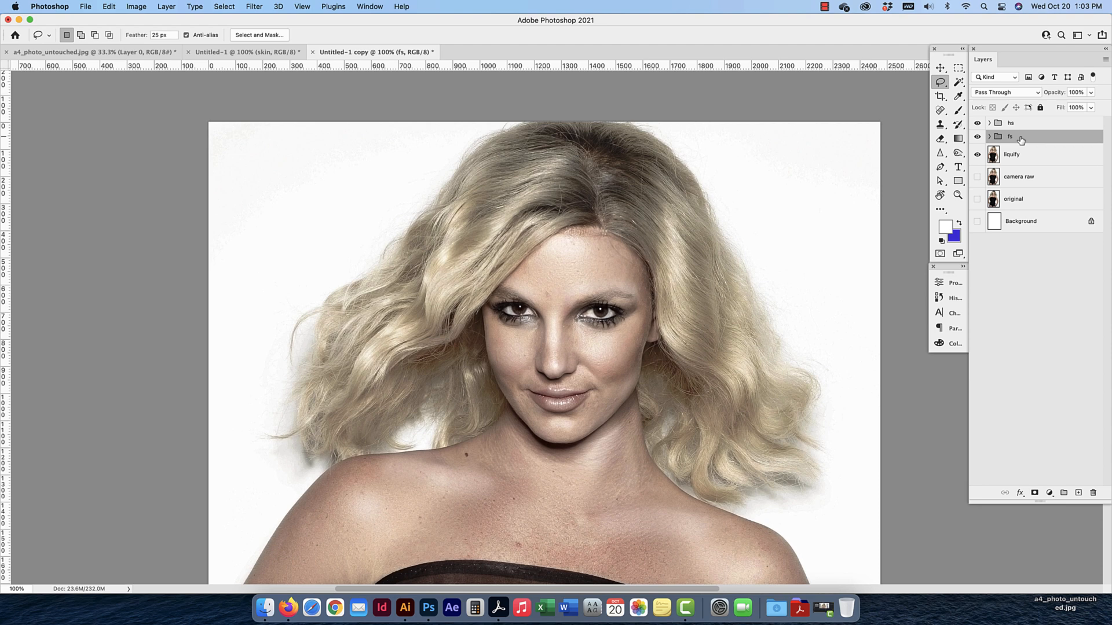
{"action": "left_click", "coordinate": [990, 137]}
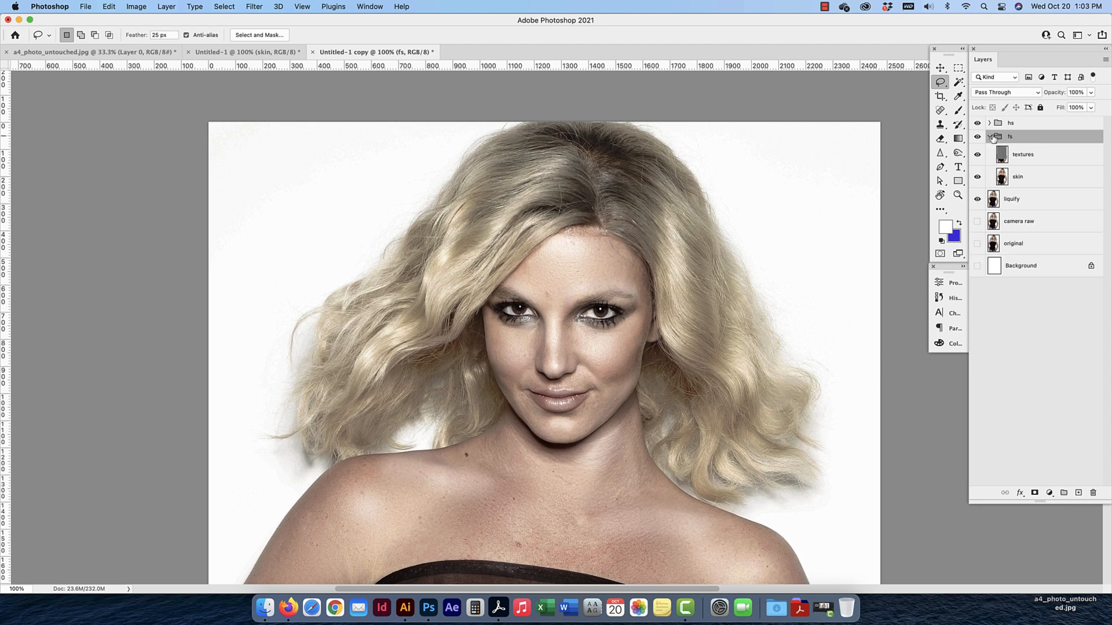
Lower the textures layer's opacity in the fs group, trying 30% and settling on 80%
{"action": "left_click", "coordinate": [1045, 156]}
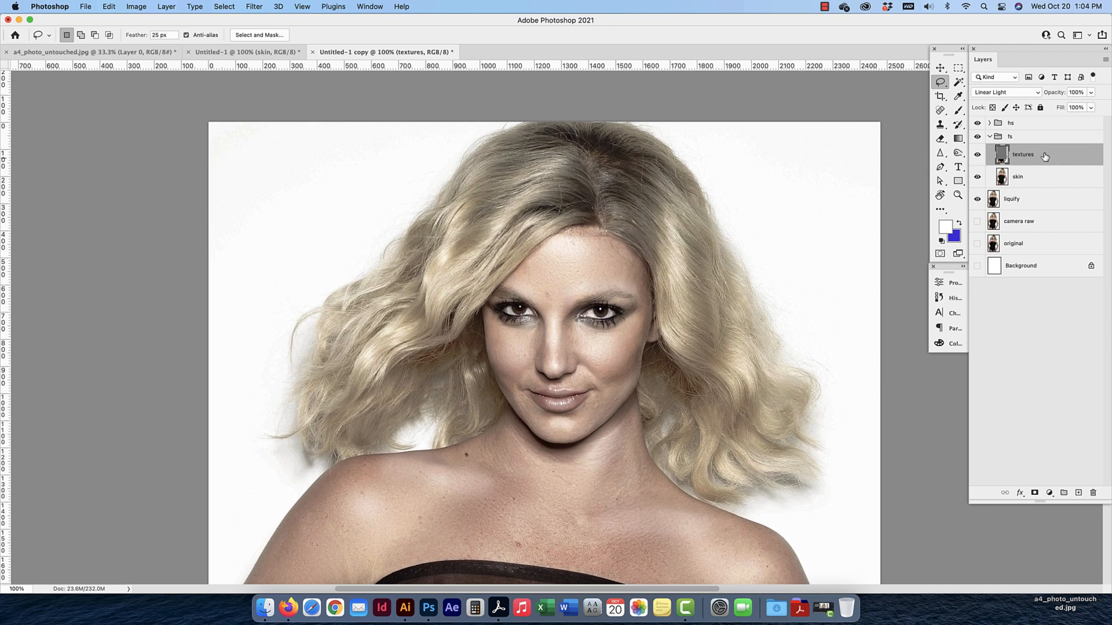
{"action": "key", "text": "super+equal"}
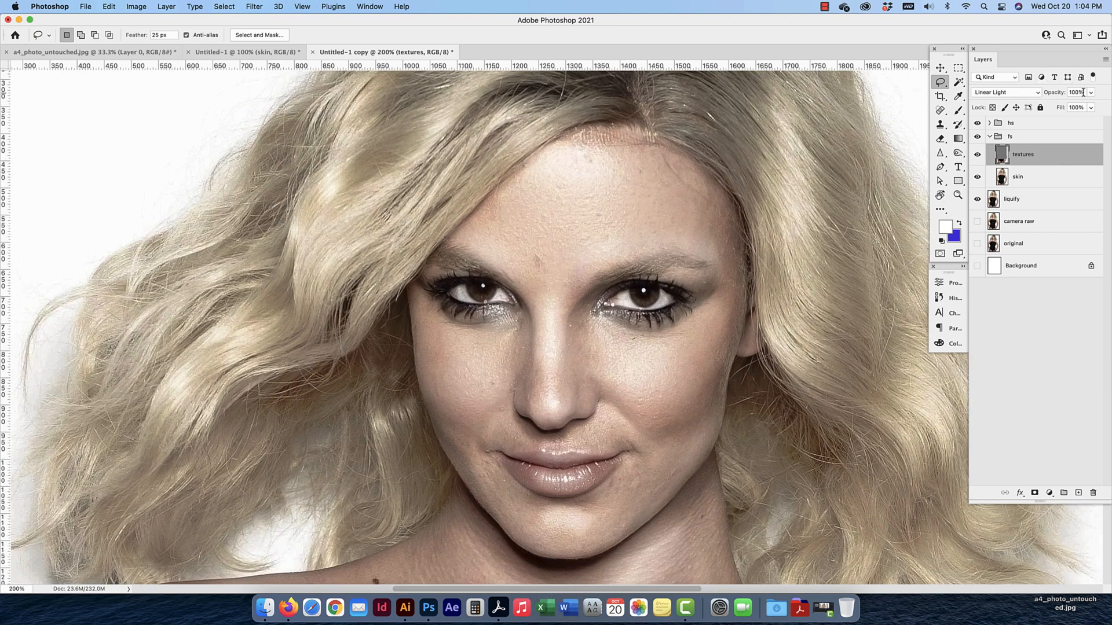
{"action": "left_click_drag", "start_coordinate": [1083, 93], "coordinate": [1062, 92]}
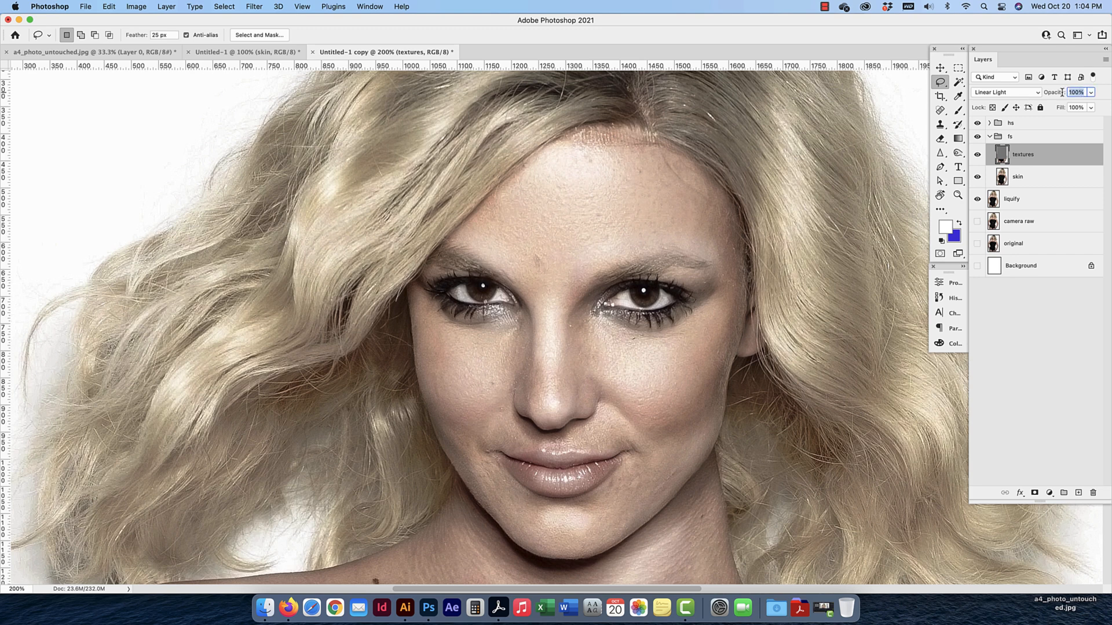
{"action": "left_click", "coordinate": [939, 69]}
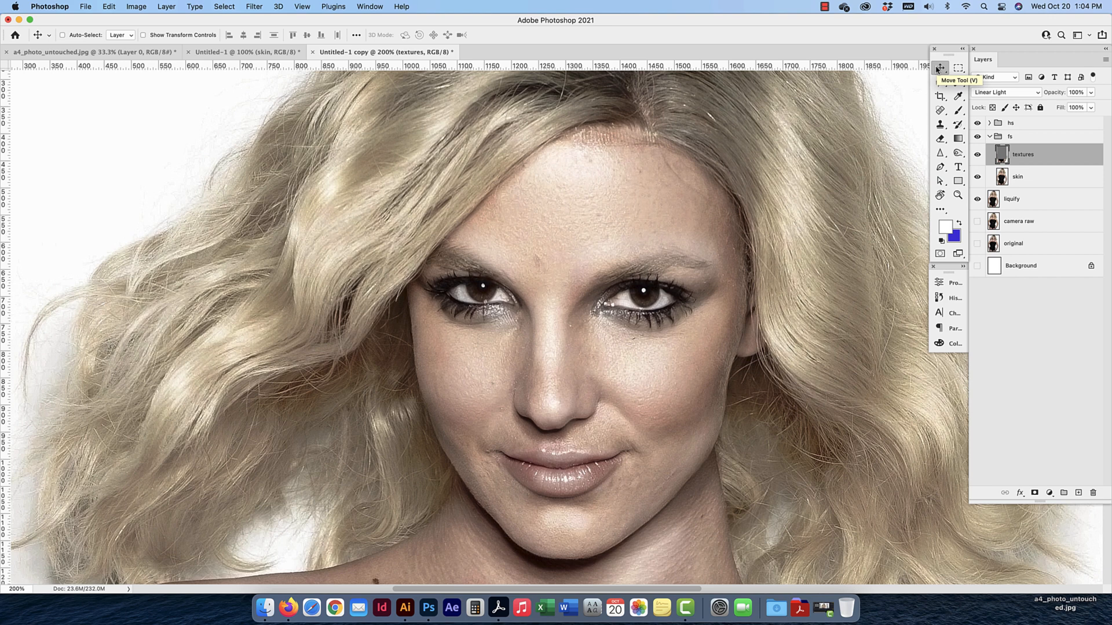
{"action": "left_click", "coordinate": [1082, 93]}
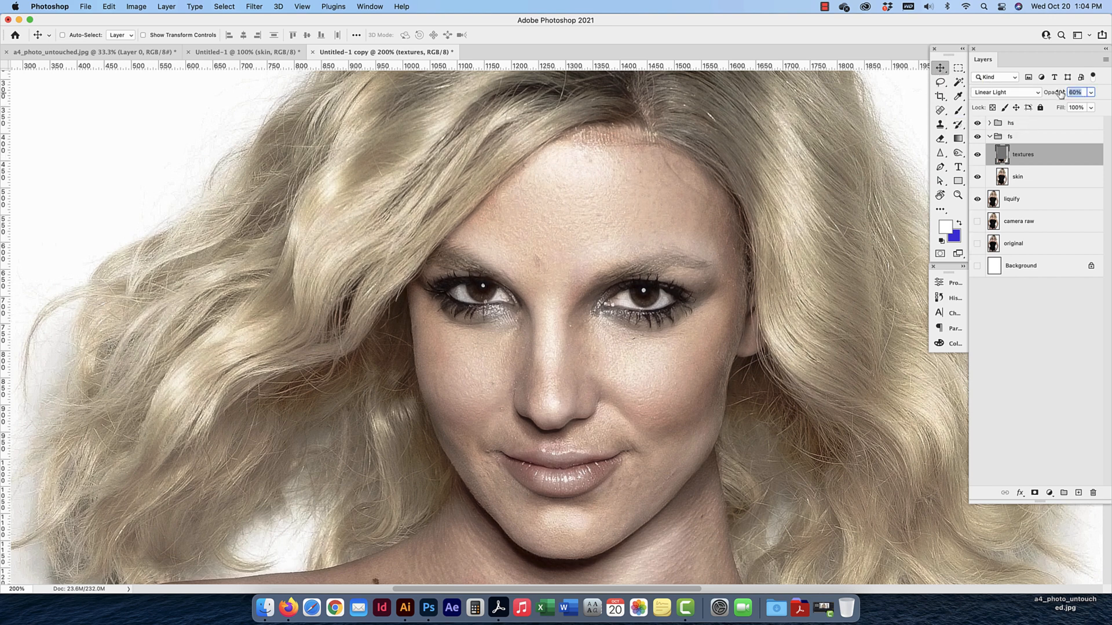
{"action": "key", "text": "shift+Down"}
{"action": "key", "text": "shift+Down"}
{"action": "key", "text": "shift+Down"}
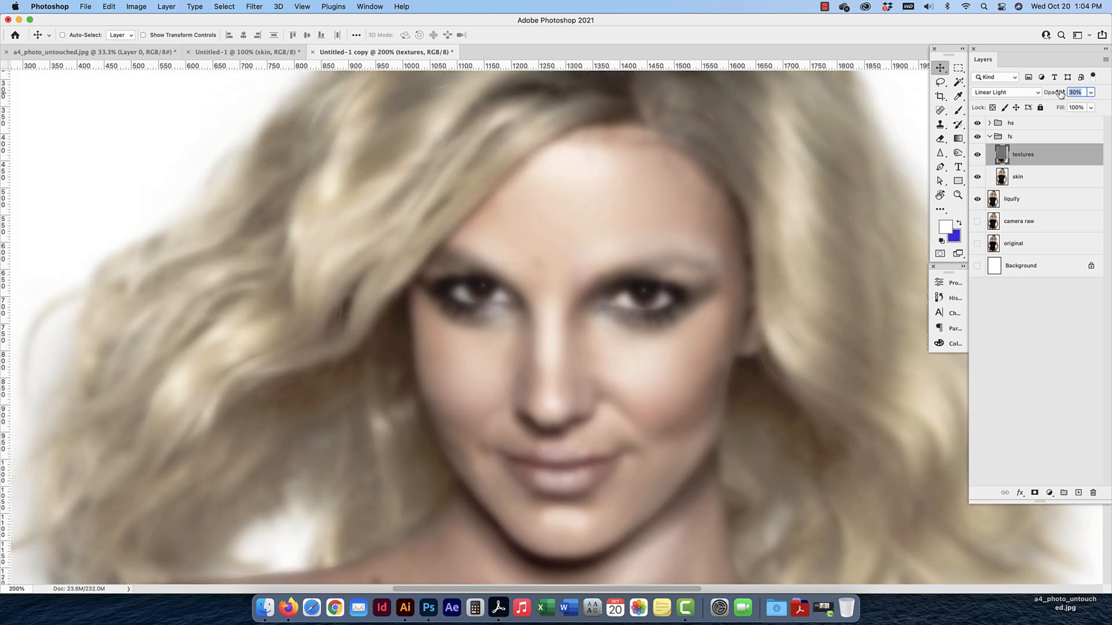
{"action": "key", "text": "shift+Up"}
{"action": "key", "text": "shift+Up"}
{"action": "key", "text": "shift+Up"}
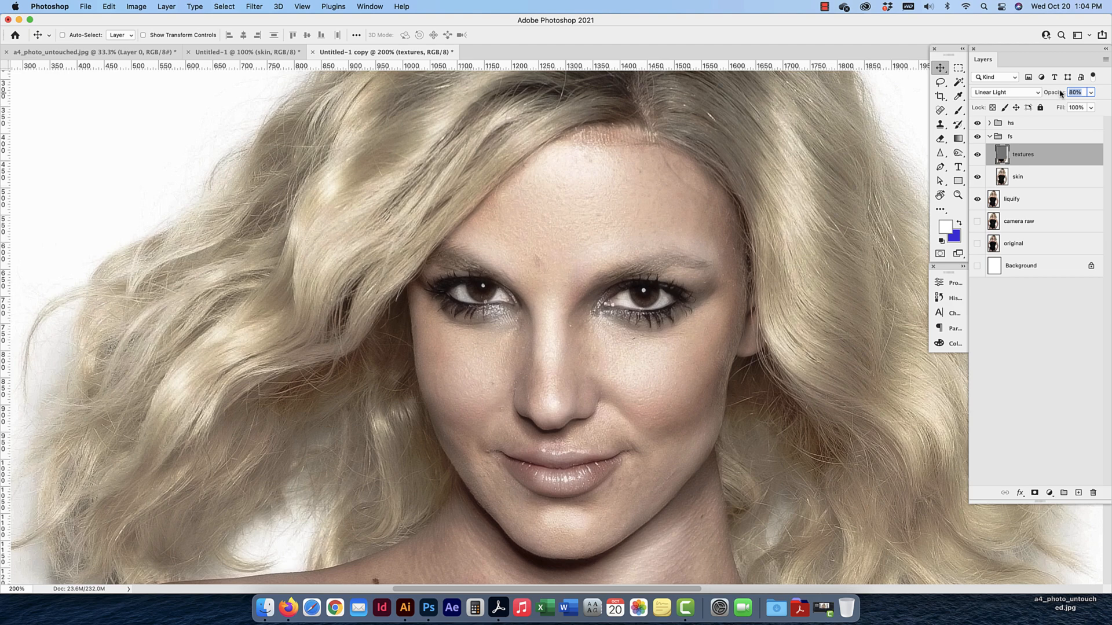
Compare the face and neck skin with the textures layer at 80% and at 100% opacity
{"action": "scroll", "coordinate": [674, 203], "scroll_direction": "down", "scroll_amount": 5}
{"action": "scroll", "coordinate": [674, 203], "scroll_direction": "left", "scroll_amount": 1}
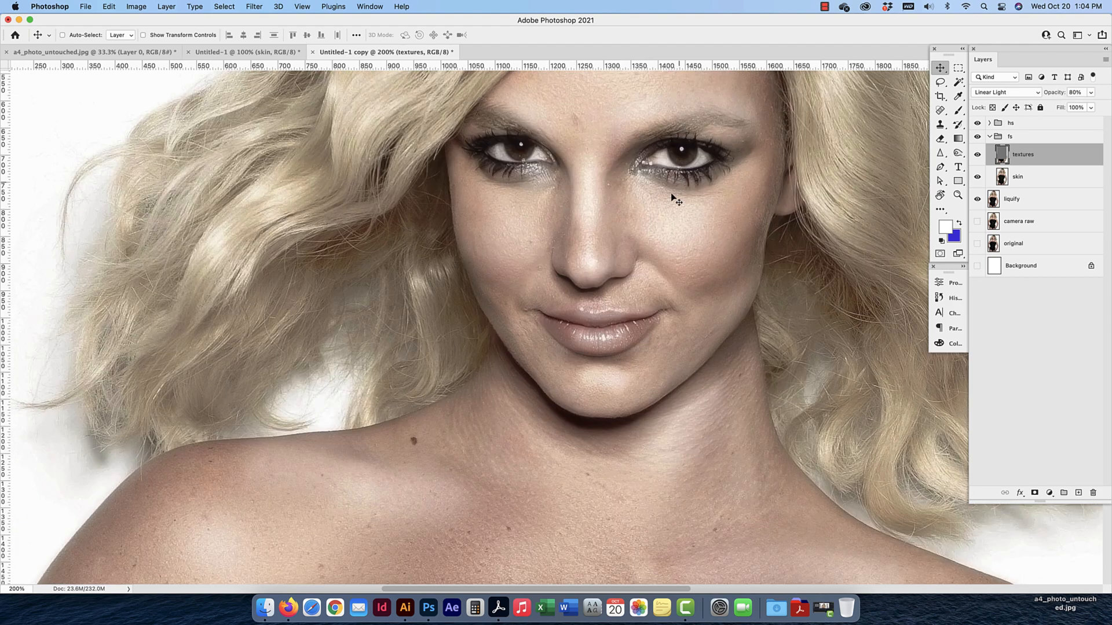
{"action": "left_click_drag", "start_coordinate": [634, 244], "coordinate": [624, 305]}
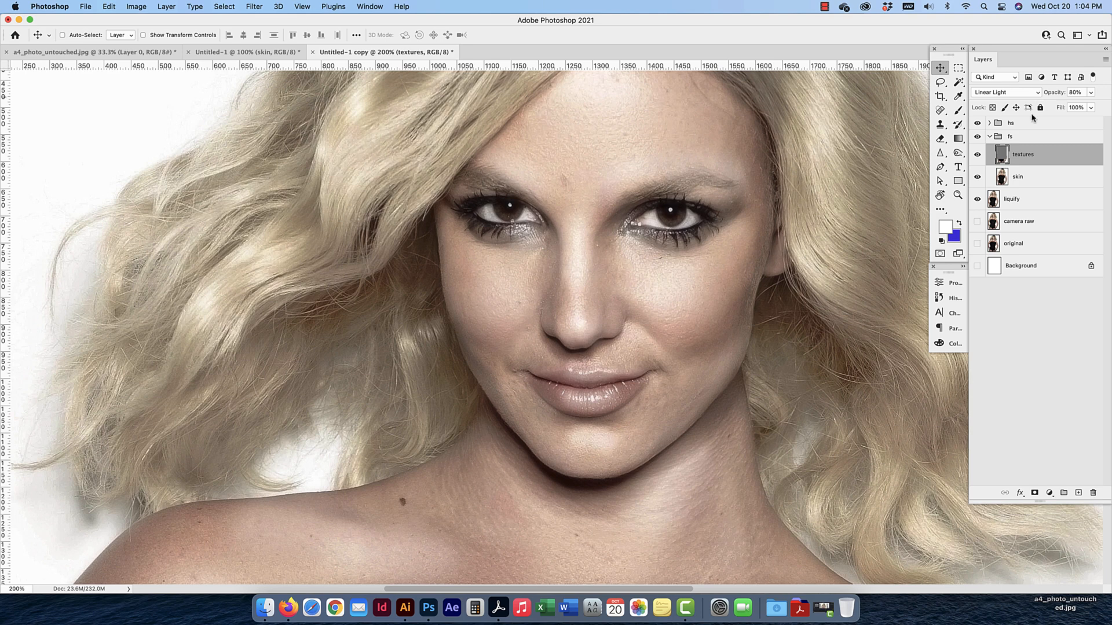
{"action": "left_click", "coordinate": [1052, 93]}
{"action": "scroll", "coordinate": [1051, 93], "scroll_direction": "left", "scroll_amount": 2}
{"action": "scroll", "coordinate": [1051, 93], "scroll_direction": "down", "scroll_amount": 1}
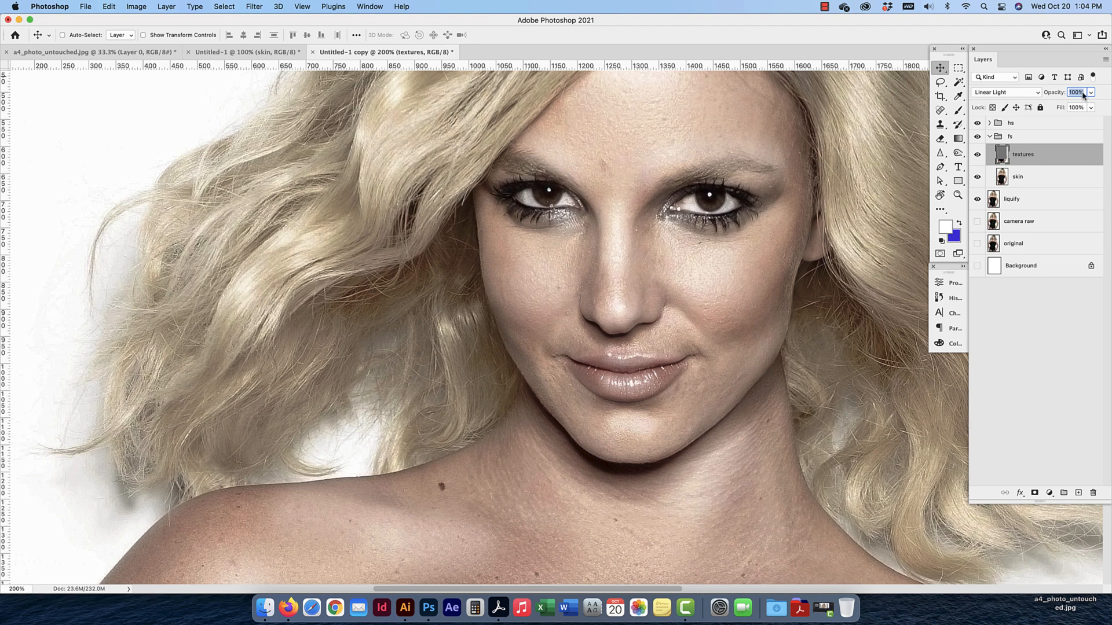
{"action": "left_click", "coordinate": [1060, 93]}
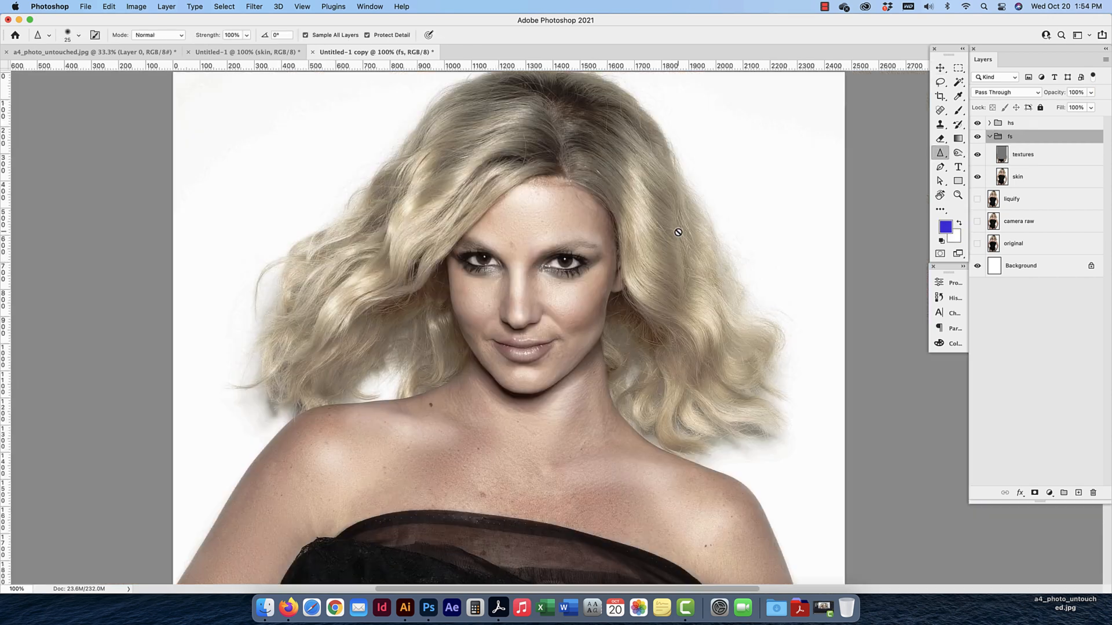
Examine the retouched skin up close on the face, neck and chest
{"action": "left_click", "coordinate": [940, 68]}
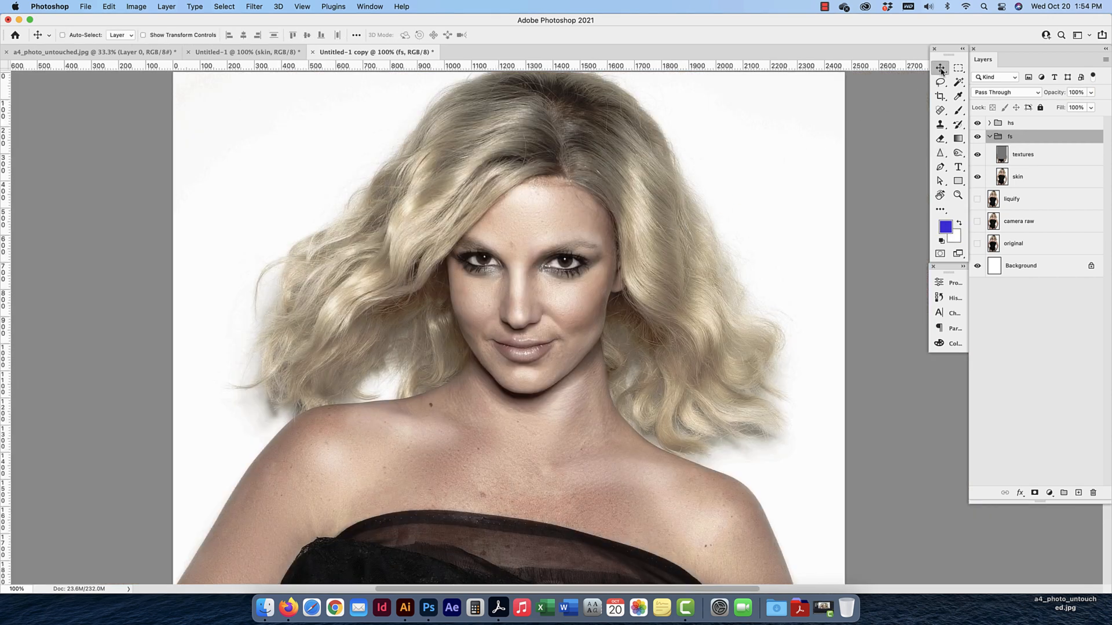
{"action": "scroll", "coordinate": [637, 209], "scroll_direction": "right", "scroll_amount": 3}
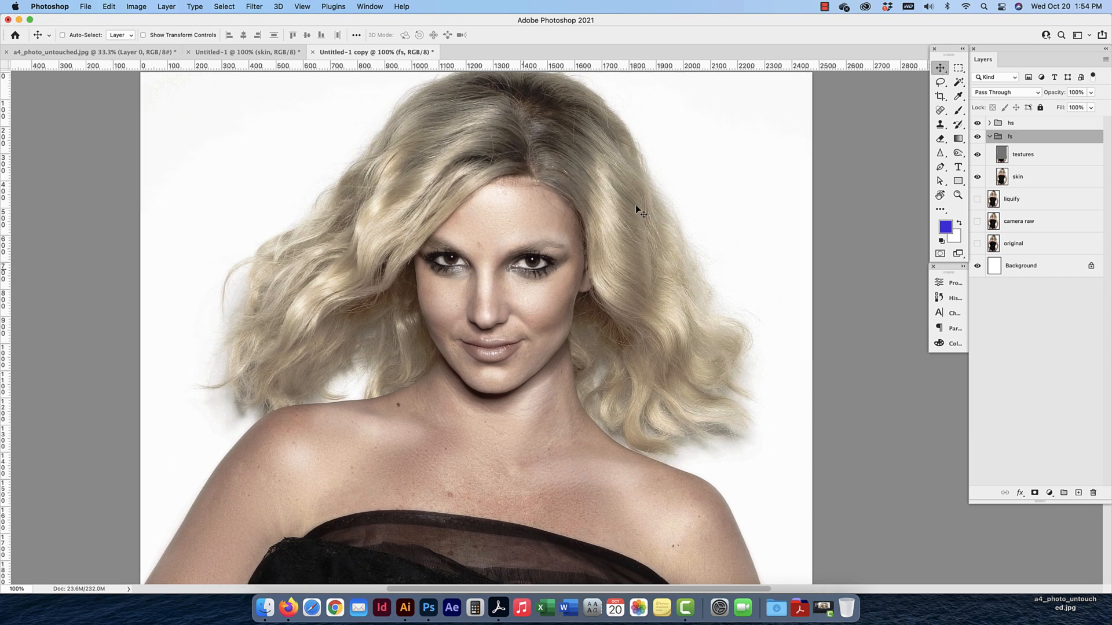
{"action": "key", "text": "super+equal"}
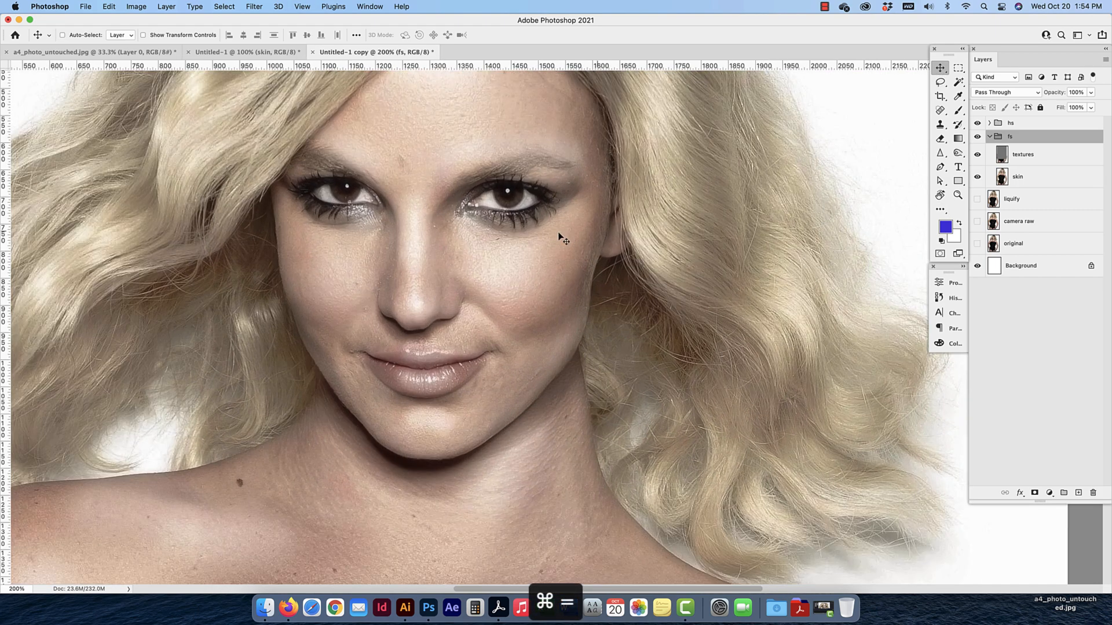
{"action": "scroll", "coordinate": [560, 236], "scroll_direction": "up", "scroll_amount": 3}
{"action": "scroll", "coordinate": [586, 223], "scroll_direction": "down", "scroll_amount": 5}
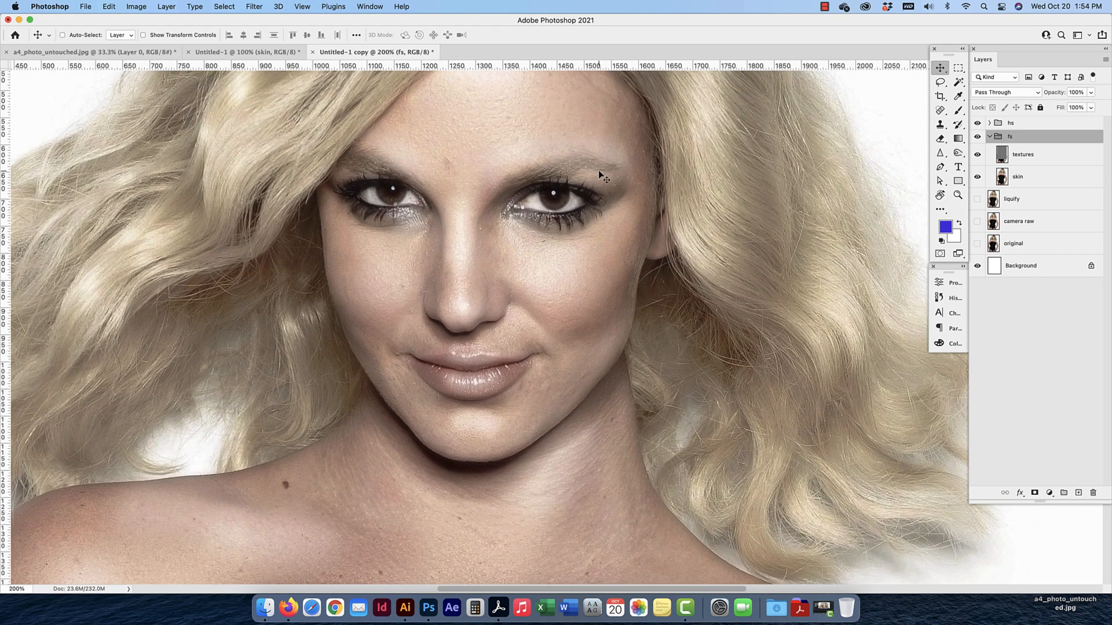
{"action": "scroll", "coordinate": [602, 176], "scroll_direction": "down", "scroll_amount": 3}
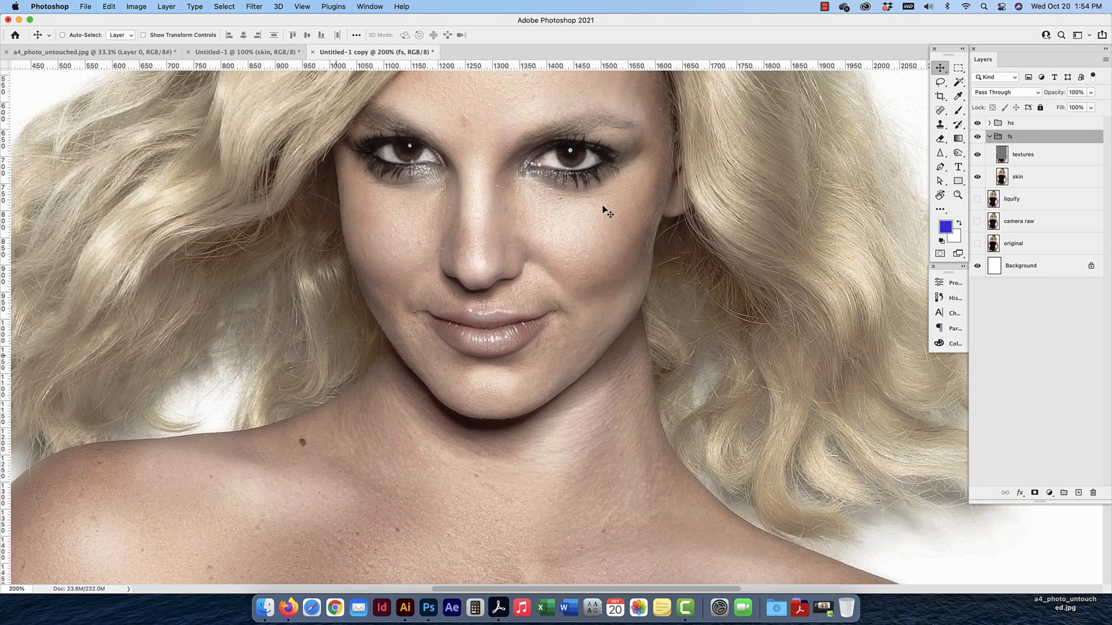
{"action": "key", "text": "super+minus"}
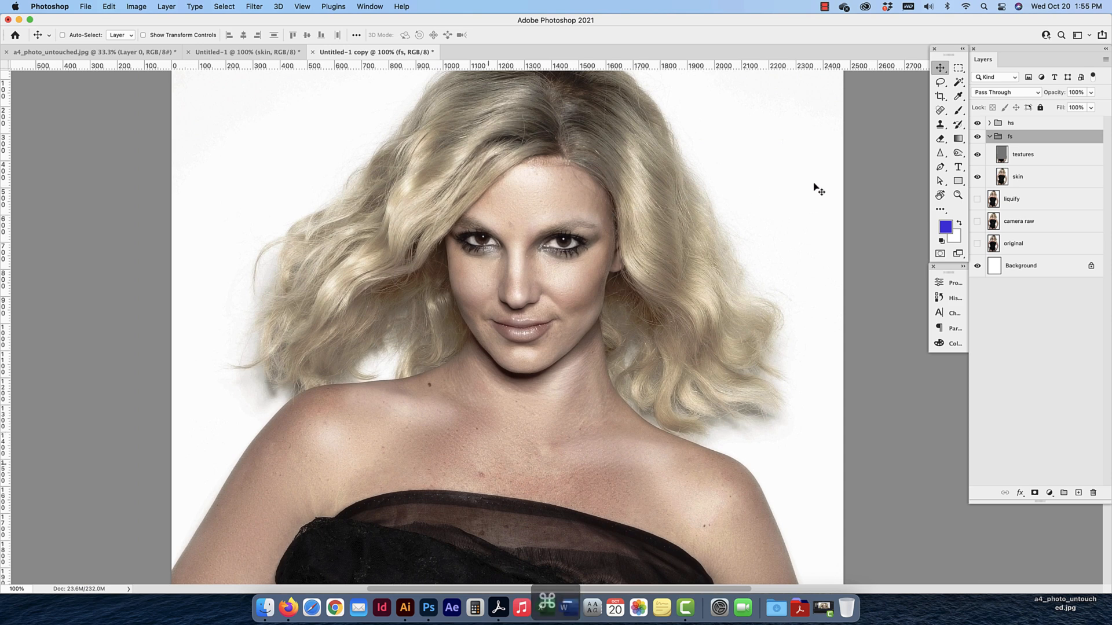
Hide the skin layer to inspect the textures layer alone on the face, and show it again
{"action": "left_click", "coordinate": [1025, 164]}
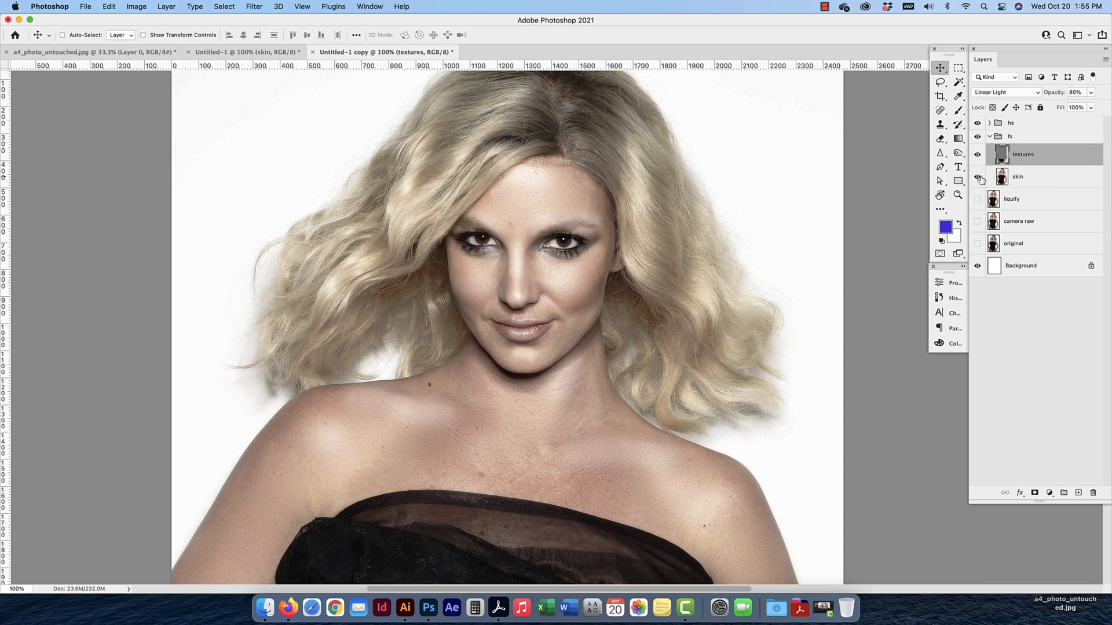
{"action": "key", "text": "super+equal"}
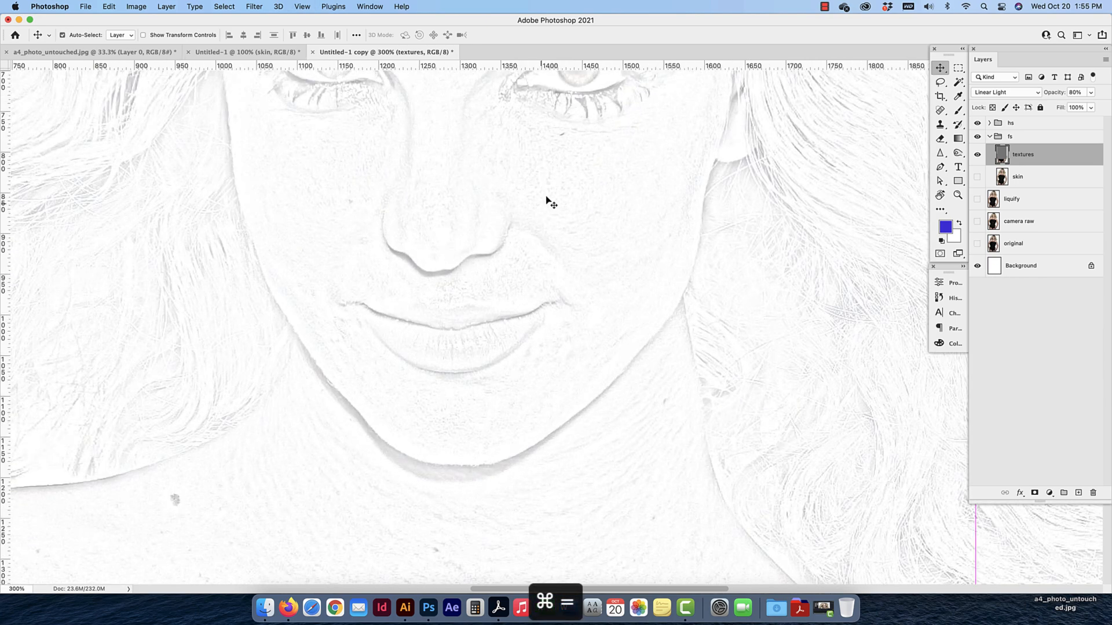
{"action": "left_click_drag", "start_coordinate": [567, 157], "coordinate": [571, 405]}
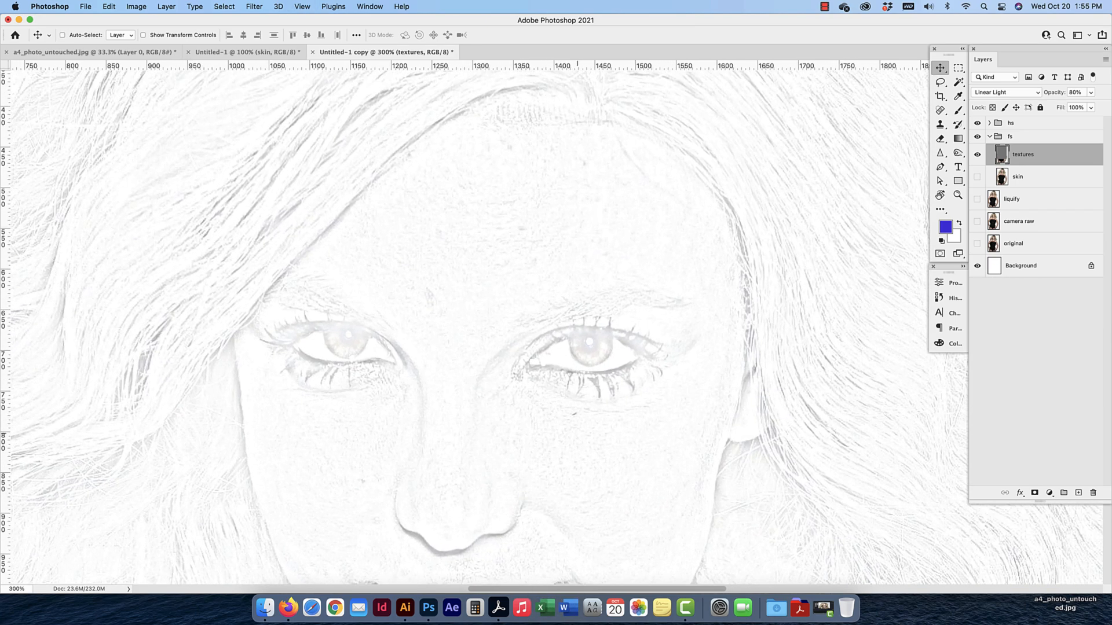
{"action": "left_click", "coordinate": [978, 177]}
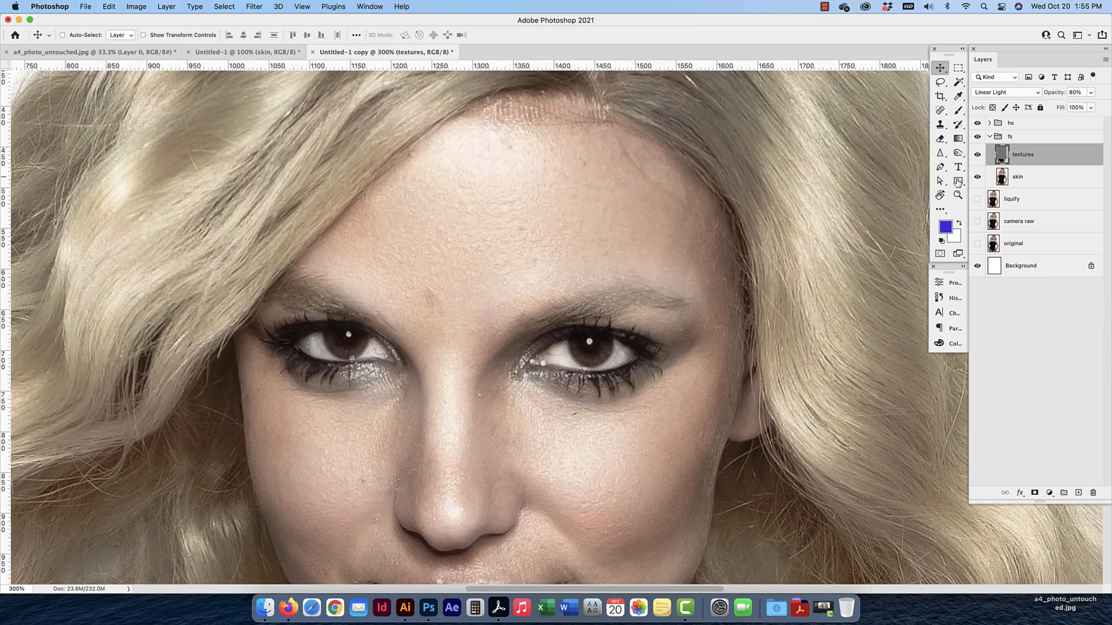
{"action": "key", "text": "super+minus"}
{"action": "key", "text": "super+minus"}
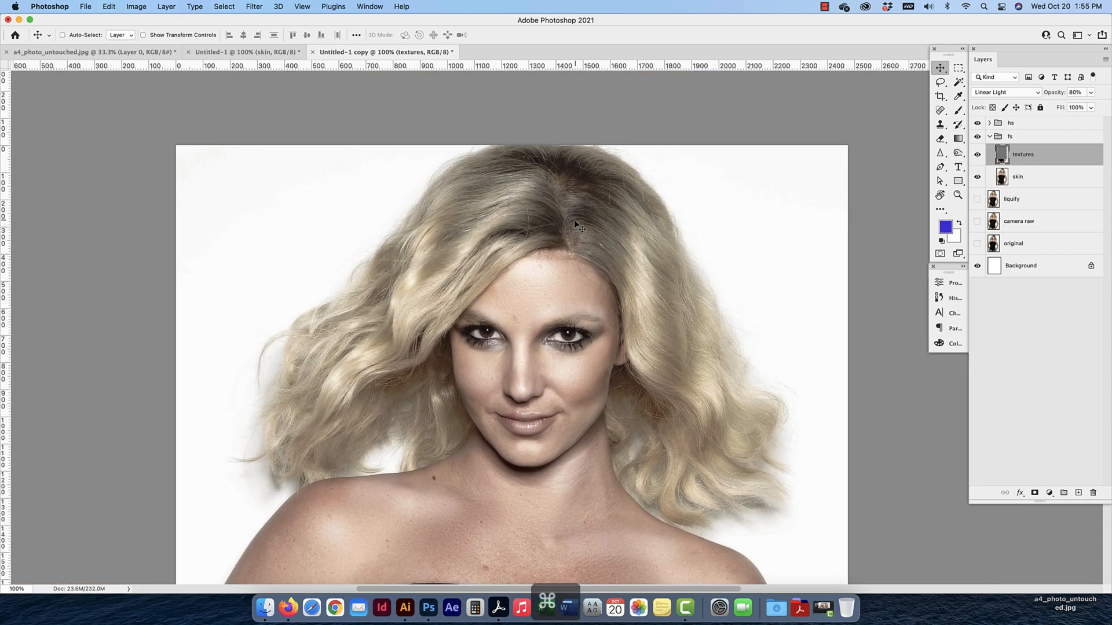
{"action": "left_click_drag", "start_coordinate": [574, 218], "coordinate": [576, 156]}
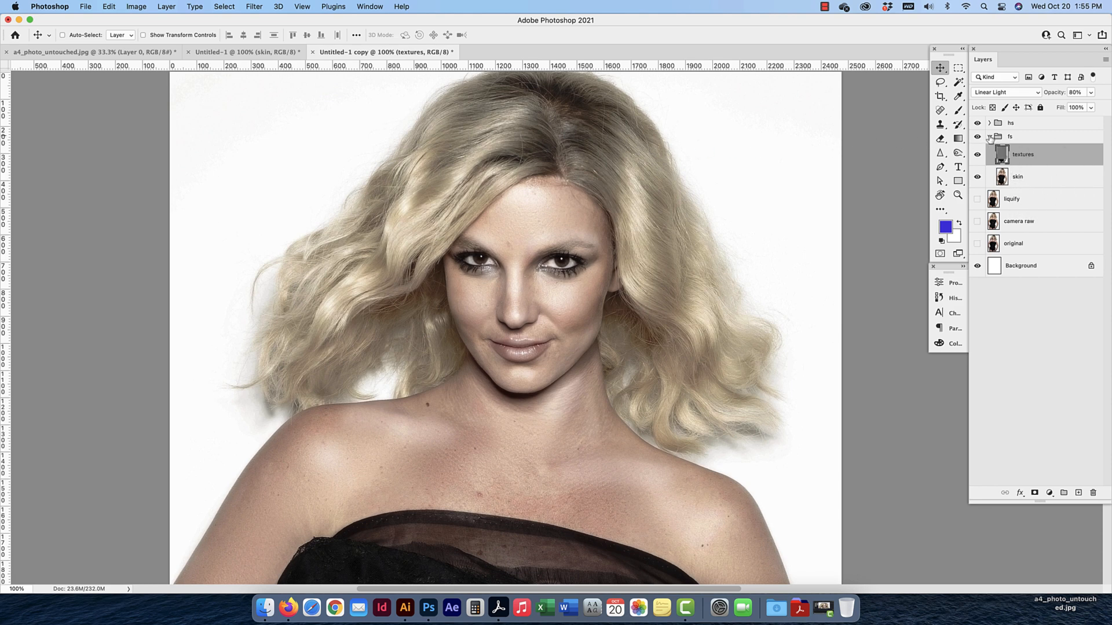
Try merging the fs group into a single layer, and undo the merge
{"action": "left_click", "coordinate": [990, 137]}
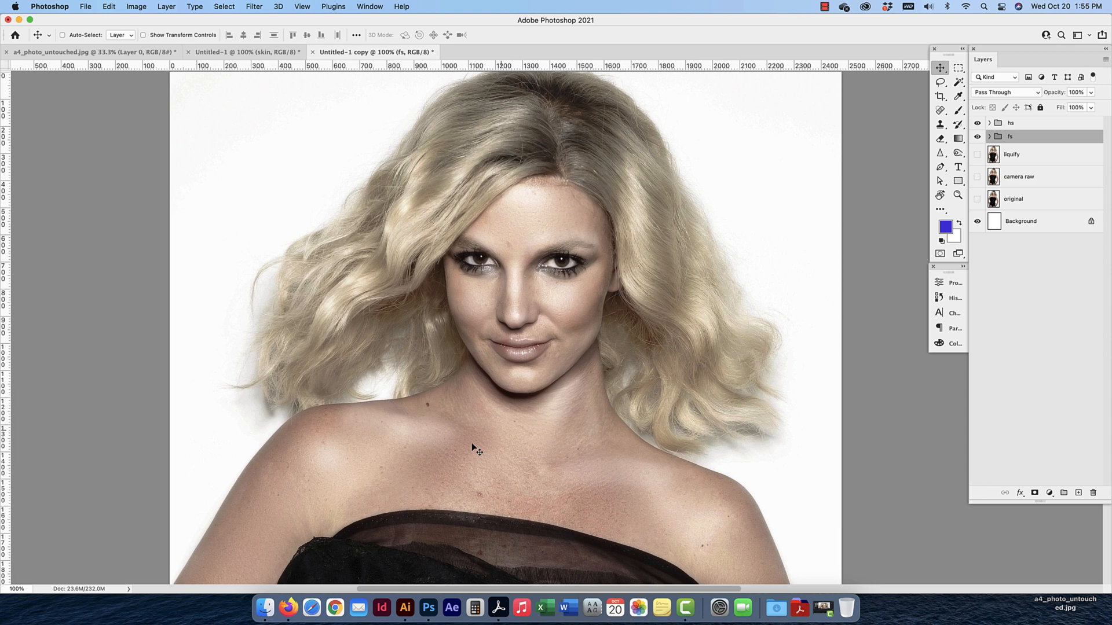
{"action": "left_click", "coordinate": [989, 136]}
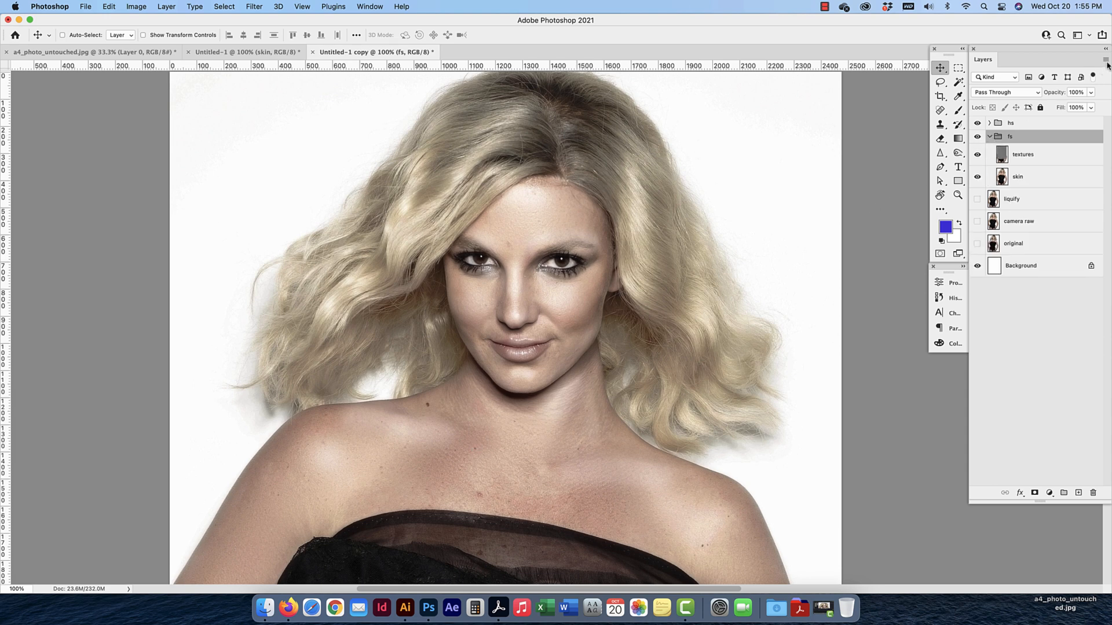
{"action": "left_click", "coordinate": [1107, 62]}
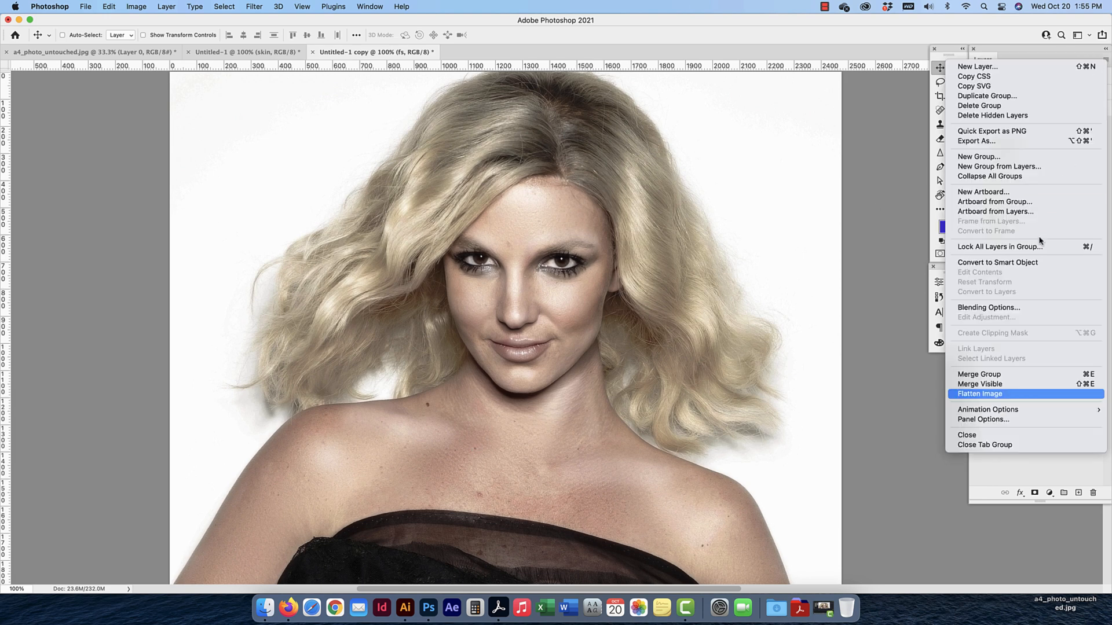
{"action": "left_click", "coordinate": [988, 375]}
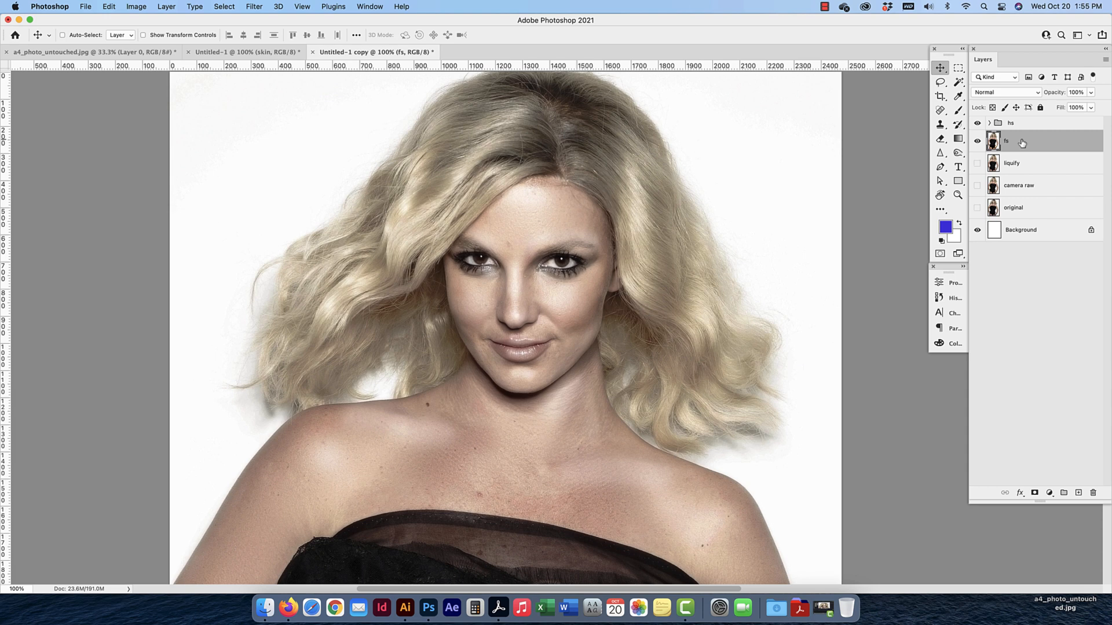
{"action": "key", "text": "super+z"}
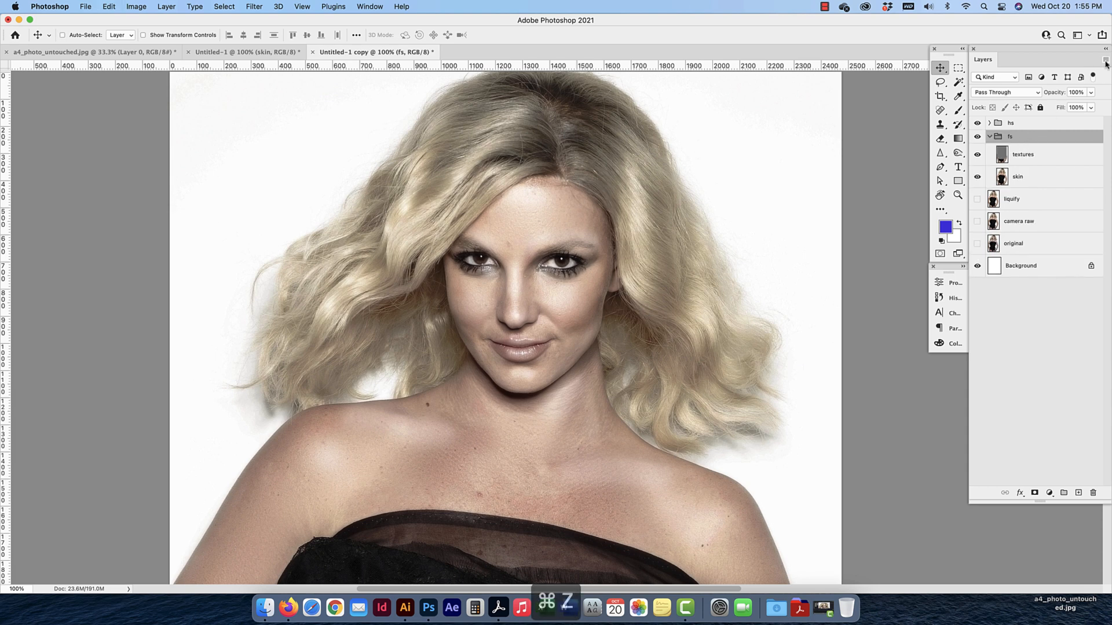
{"action": "left_click", "coordinate": [1105, 60]}
{"action": "left_click", "coordinate": [1065, 58]}
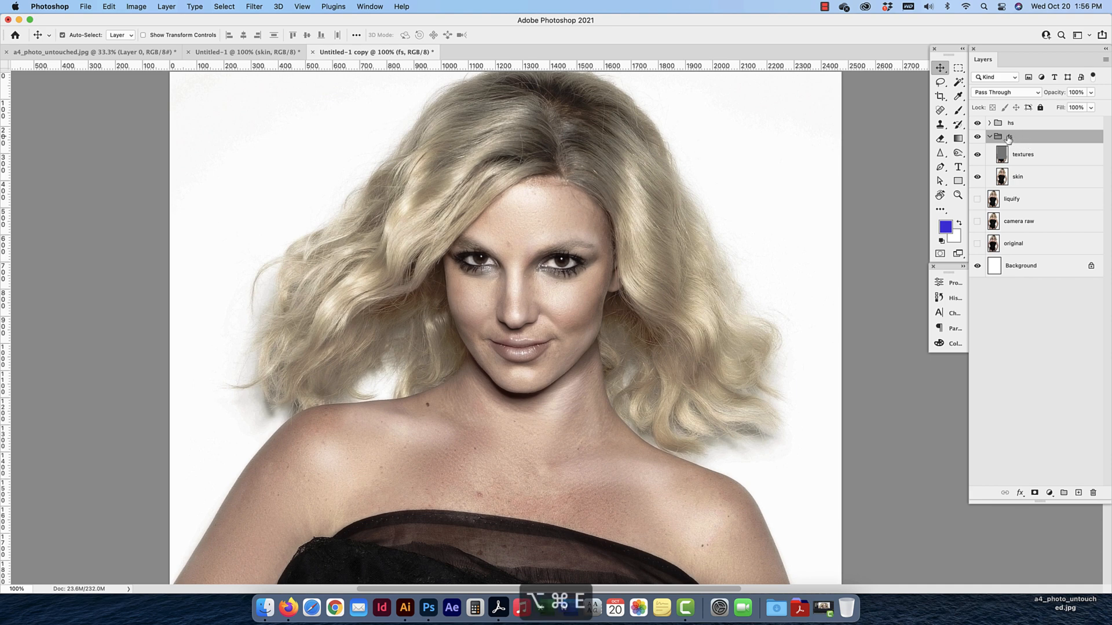
Create a merged copy of the fs group as a separate layer, and collapse and hide the original group
{"action": "key", "text": "alt+super+e"}
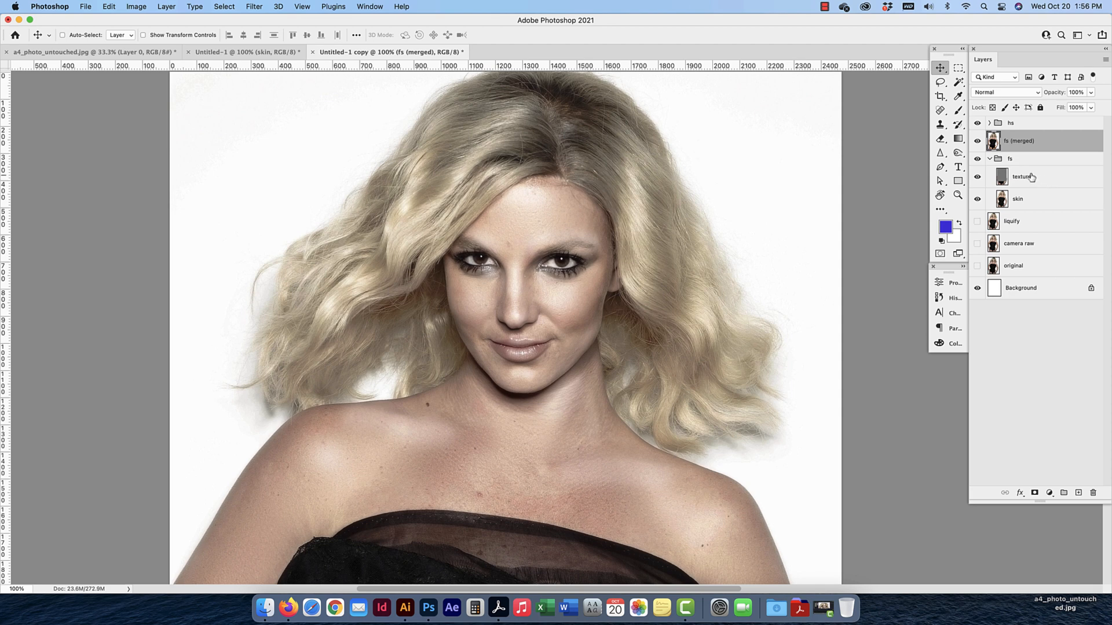
{"action": "left_click", "coordinate": [989, 159]}
{"action": "left_click", "coordinate": [978, 162]}
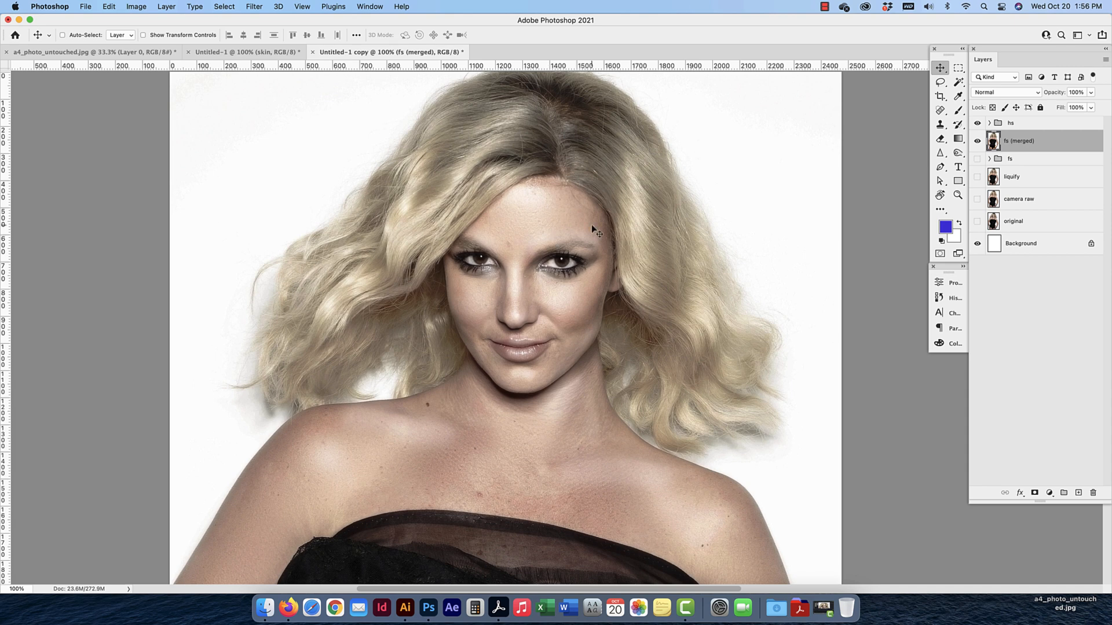
Activate the Patch tool and bring the face into close view for retouching on the merged layer
{"action": "left_click", "coordinate": [942, 111]}
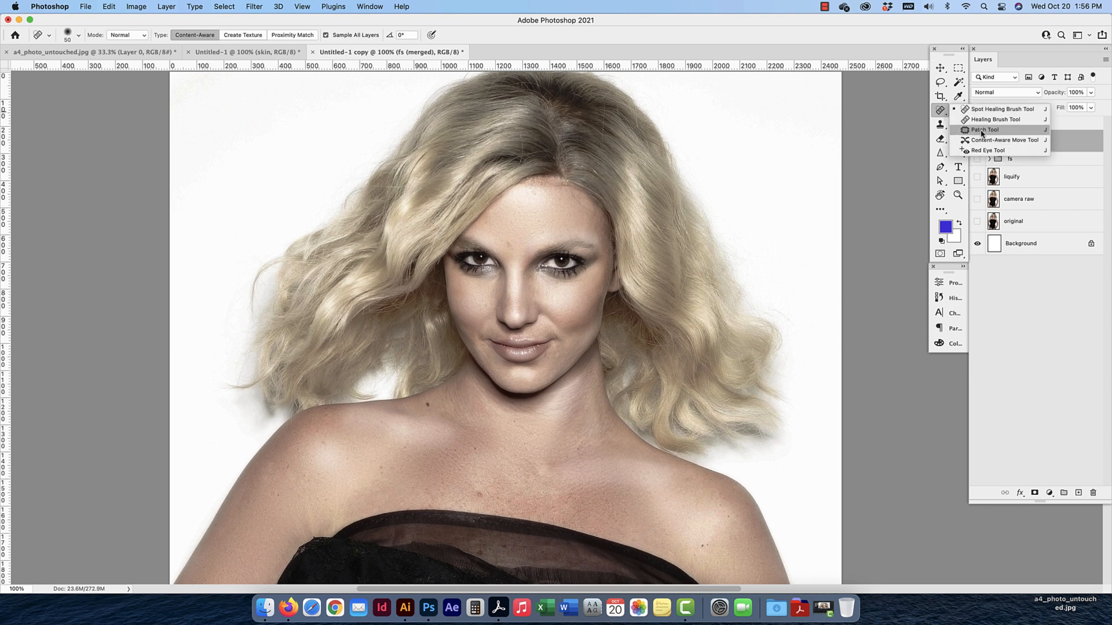
{"action": "left_click", "coordinate": [982, 131]}
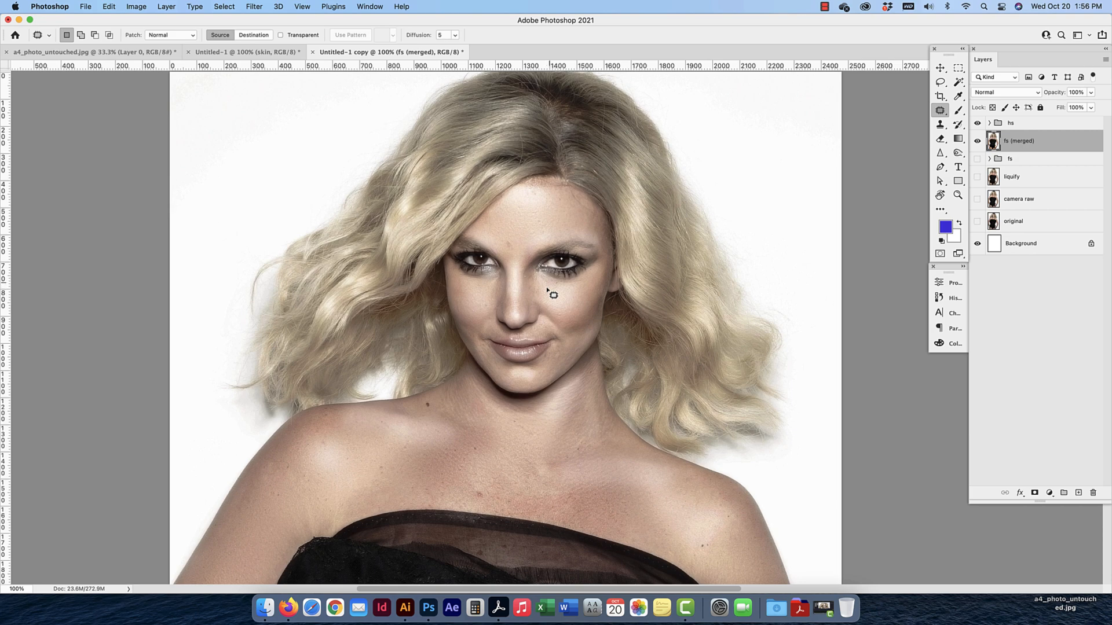
{"action": "key", "text": "super+equal"}
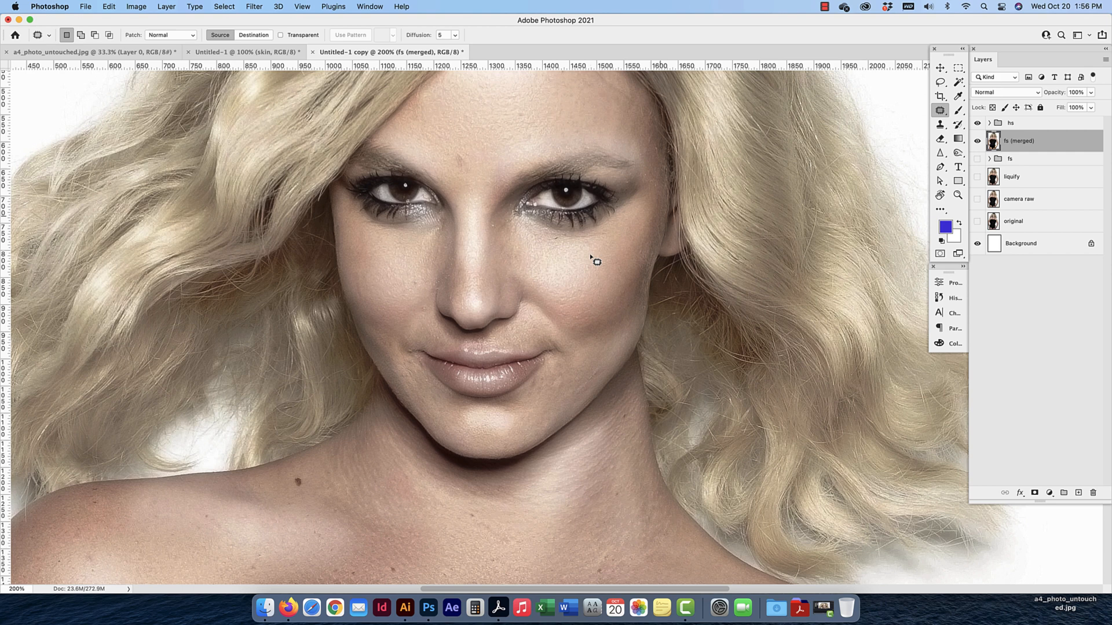
Rename the merged fs layer as patch
{"action": "double_click", "coordinate": [1019, 141]}
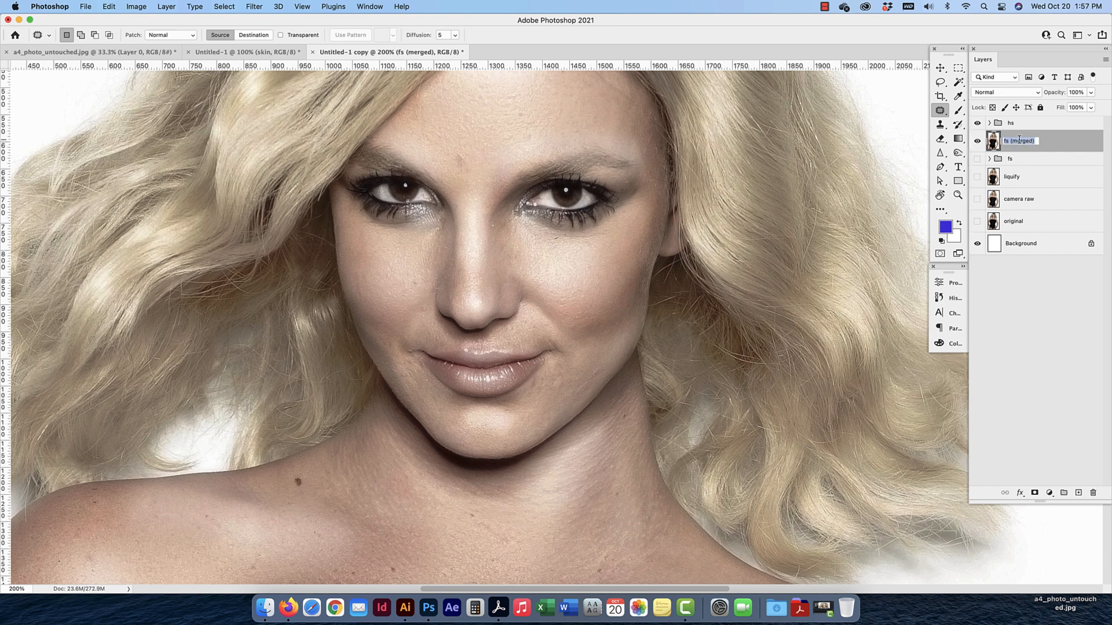
{"action": "type", "text": "patch"}
{"action": "key", "text": "Return"}
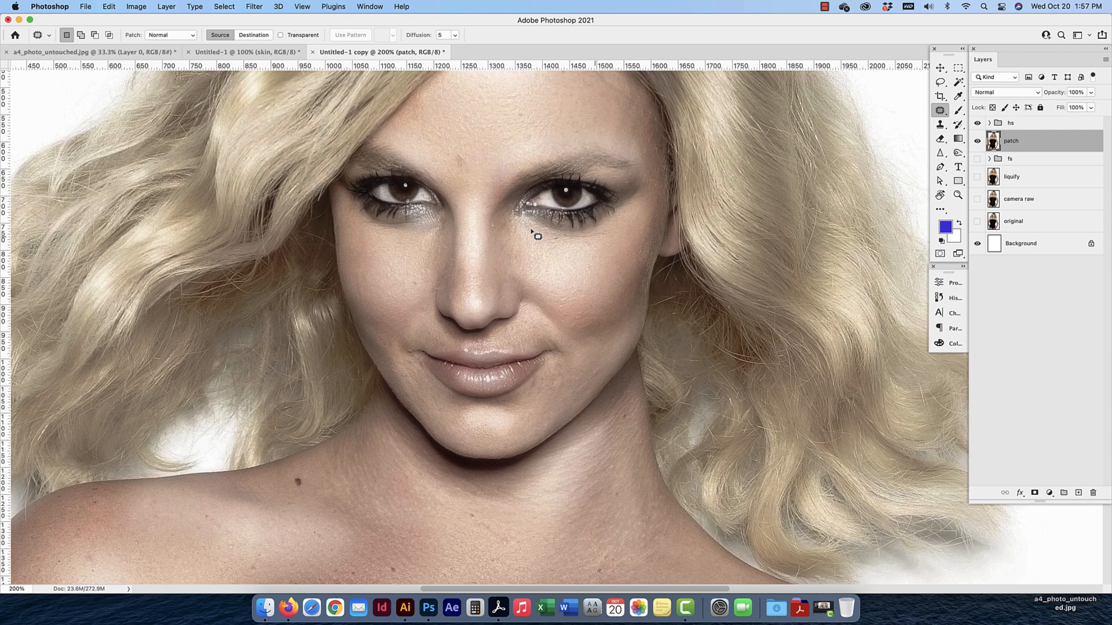
Patch the shadow under the subject's left eye with skin from just below it, and fade the patch to a lower opacity
{"action": "mouse_move", "coordinate": [531, 231]}
{"action": "left_mouse_down"}
{"action": "mouse_move", "coordinate": [614, 210]}
{"action": "mouse_move", "coordinate": [613, 224]}
{"action": "mouse_move", "coordinate": [580, 237]}
{"action": "mouse_move", "coordinate": [529, 229]}
{"action": "left_mouse_up"}
{"action": "left_click_drag", "start_coordinate": [568, 245], "coordinate": [567, 252]}
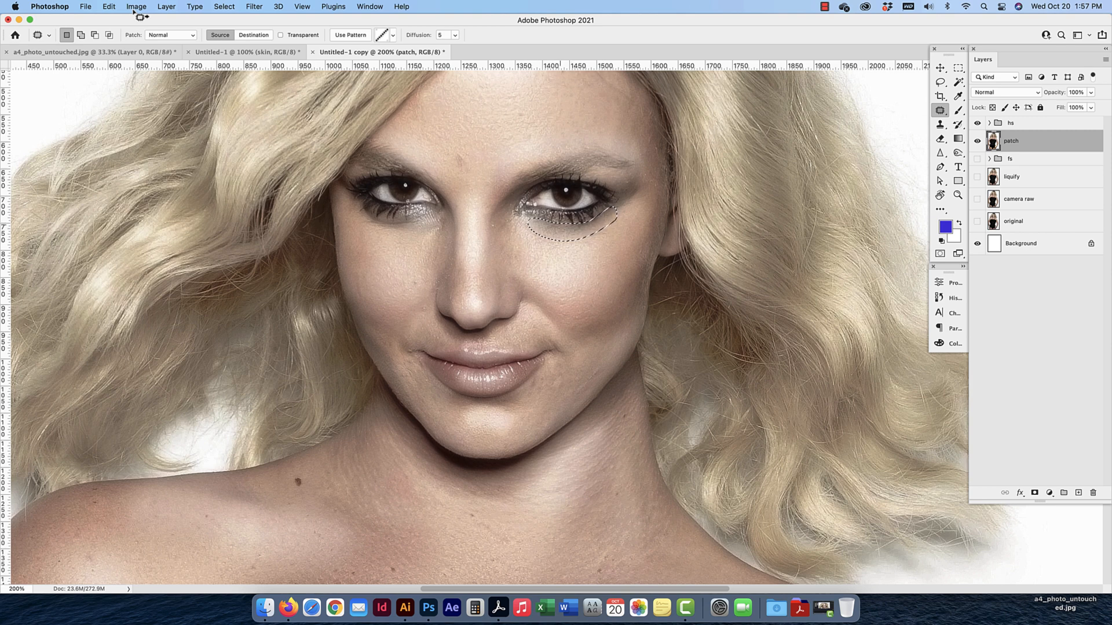
{"action": "left_click", "coordinate": [109, 6]}
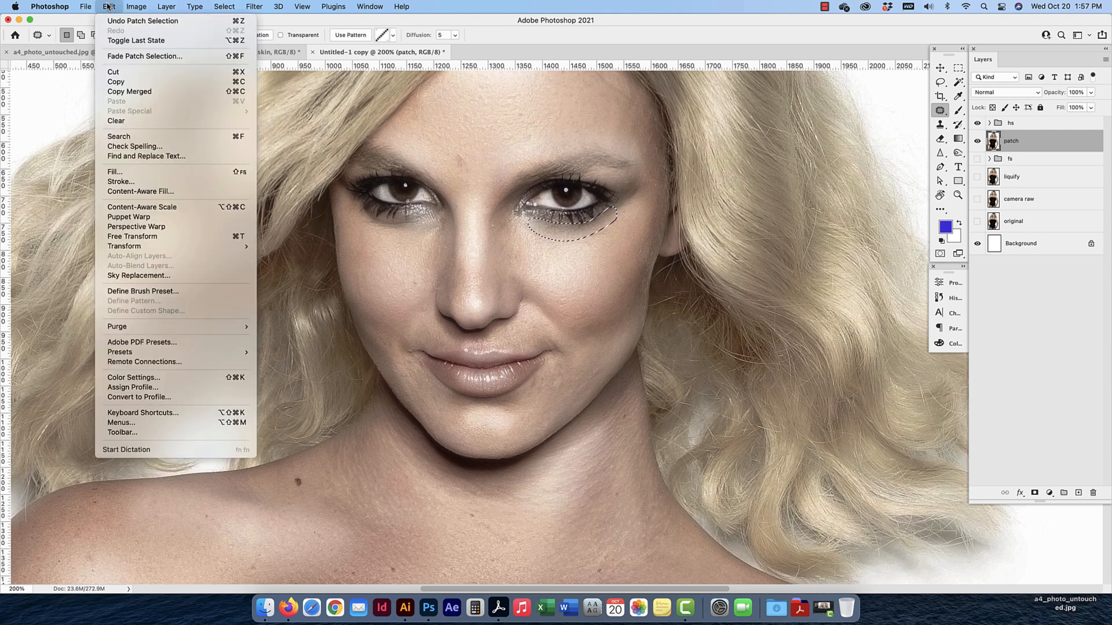
{"action": "left_click", "coordinate": [140, 56]}
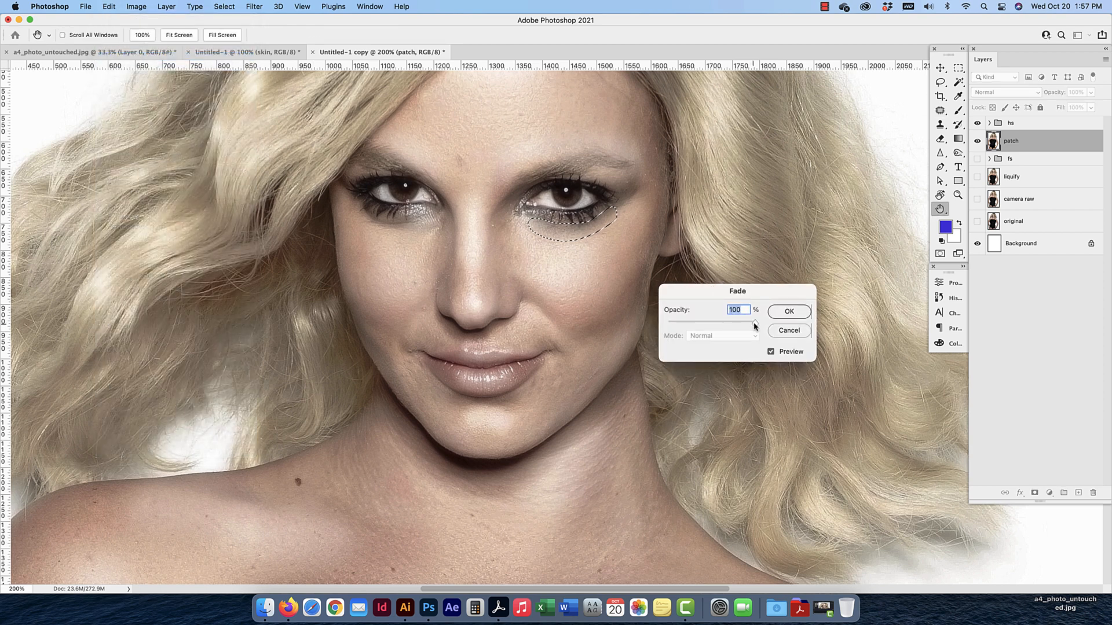
{"action": "left_click_drag", "start_coordinate": [755, 326], "coordinate": [710, 322]}
{"action": "left_click", "coordinate": [788, 313]}
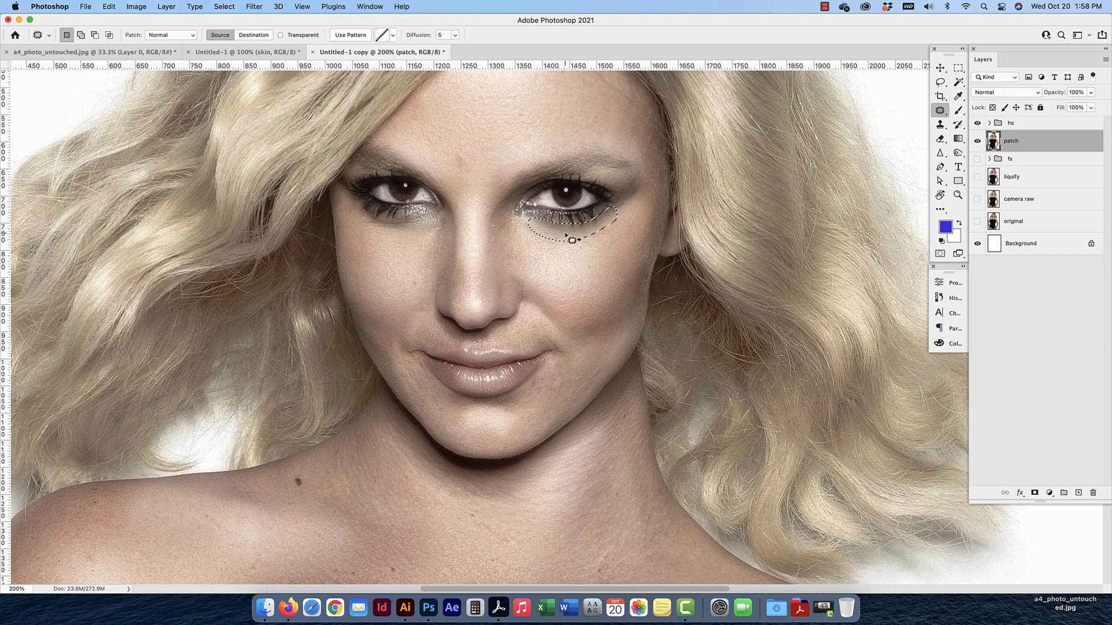
{"action": "left_click", "coordinate": [224, 7]}
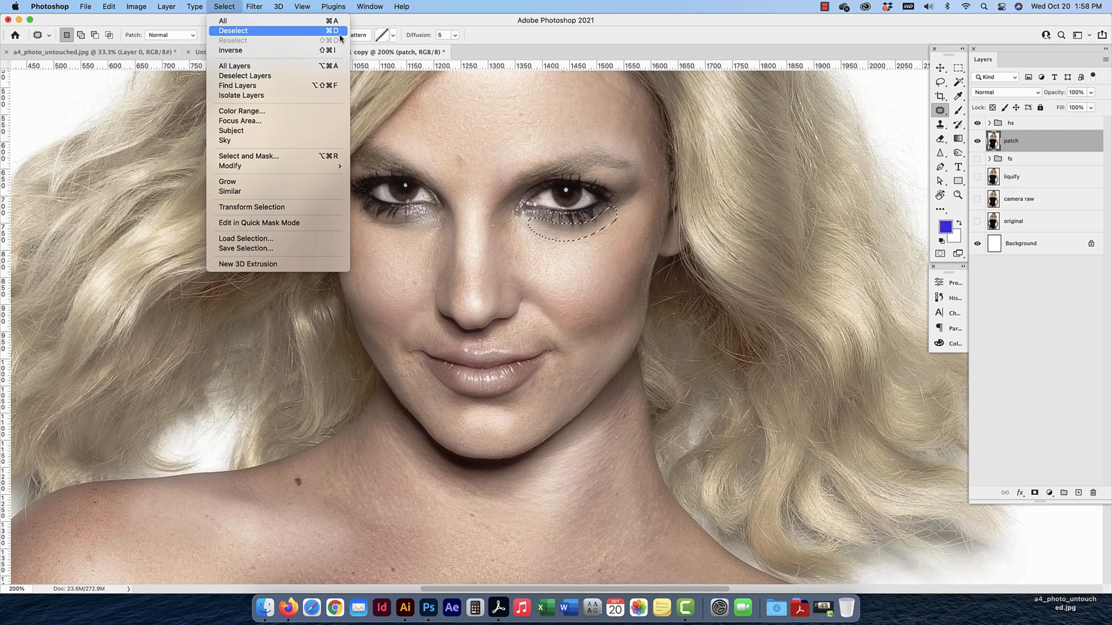
{"action": "left_click", "coordinate": [547, 254]}
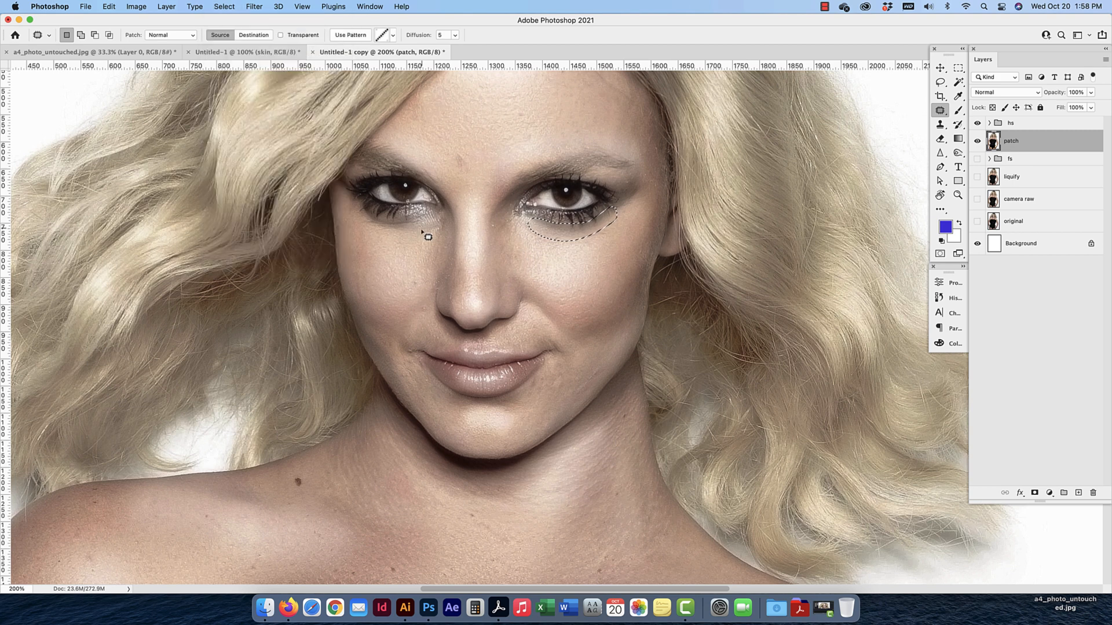
Patch the area under the subject's right eye with cheek skin just below, and fade that patch selection to a reduced opacity
{"action": "mouse_move", "coordinate": [421, 230]}
{"action": "left_mouse_down"}
{"action": "mouse_move", "coordinate": [437, 219]}
{"action": "mouse_move", "coordinate": [360, 204]}
{"action": "mouse_move", "coordinate": [359, 223]}
{"action": "mouse_move", "coordinate": [394, 236]}
{"action": "mouse_move", "coordinate": [435, 229]}
{"action": "left_mouse_up"}
{"action": "scroll", "coordinate": [442, 235], "scroll_direction": "up", "scroll_amount": 1}
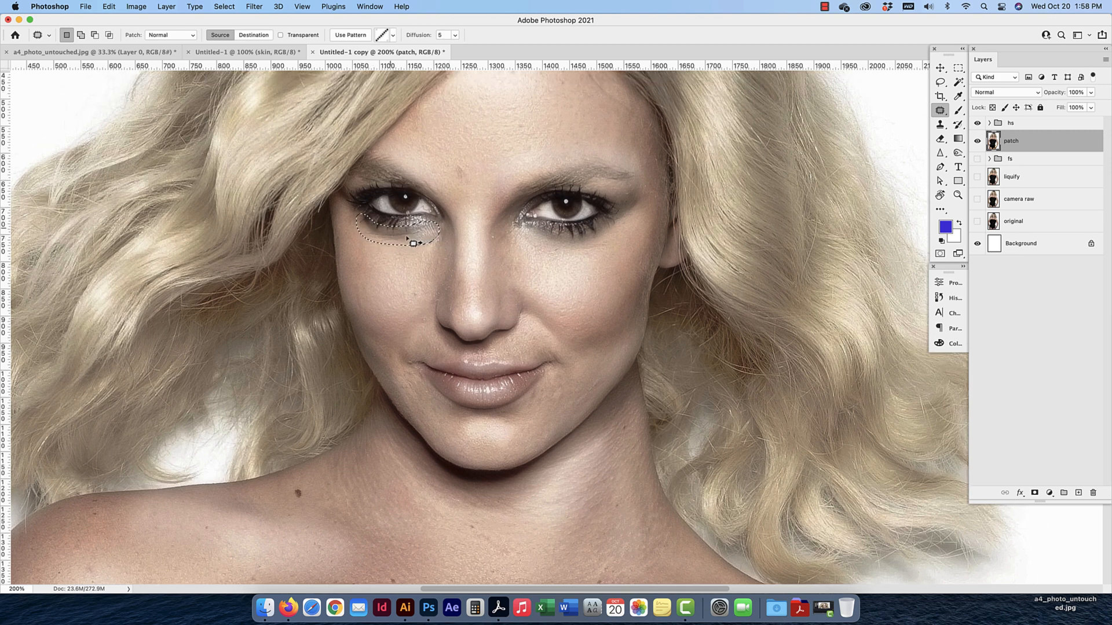
{"action": "left_click_drag", "start_coordinate": [399, 240], "coordinate": [401, 264]}
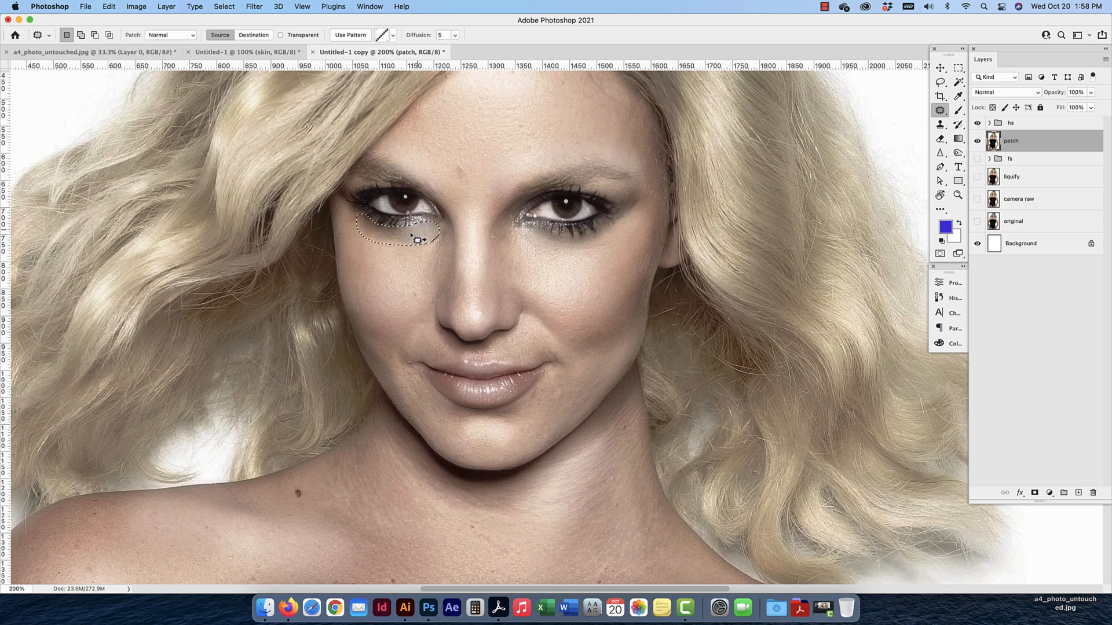
{"action": "left_click", "coordinate": [109, 6]}
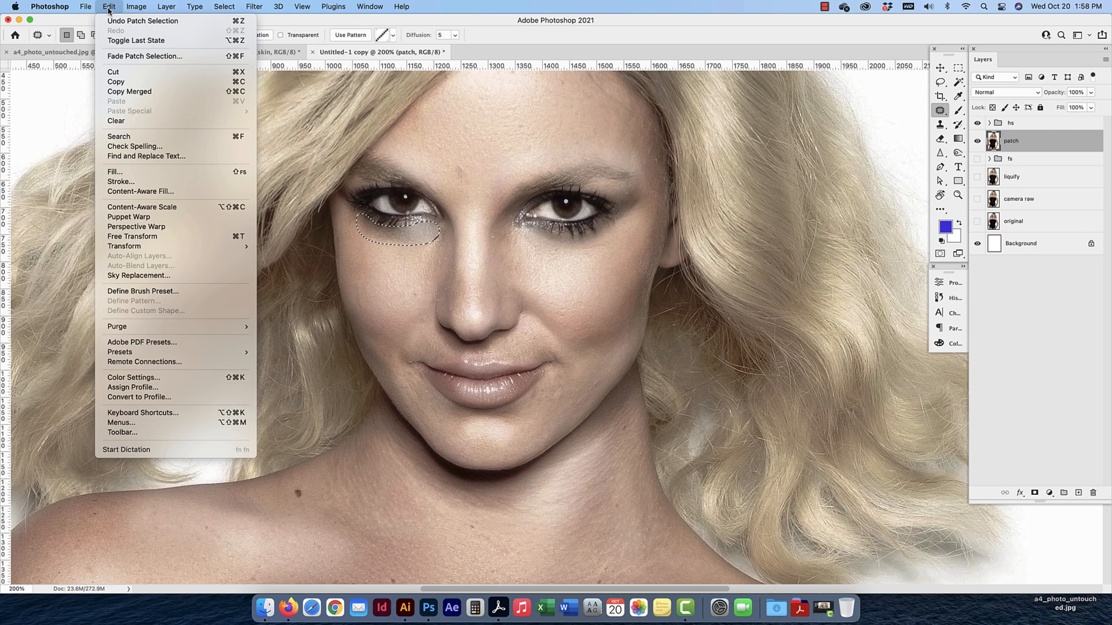
{"action": "left_click", "coordinate": [121, 55]}
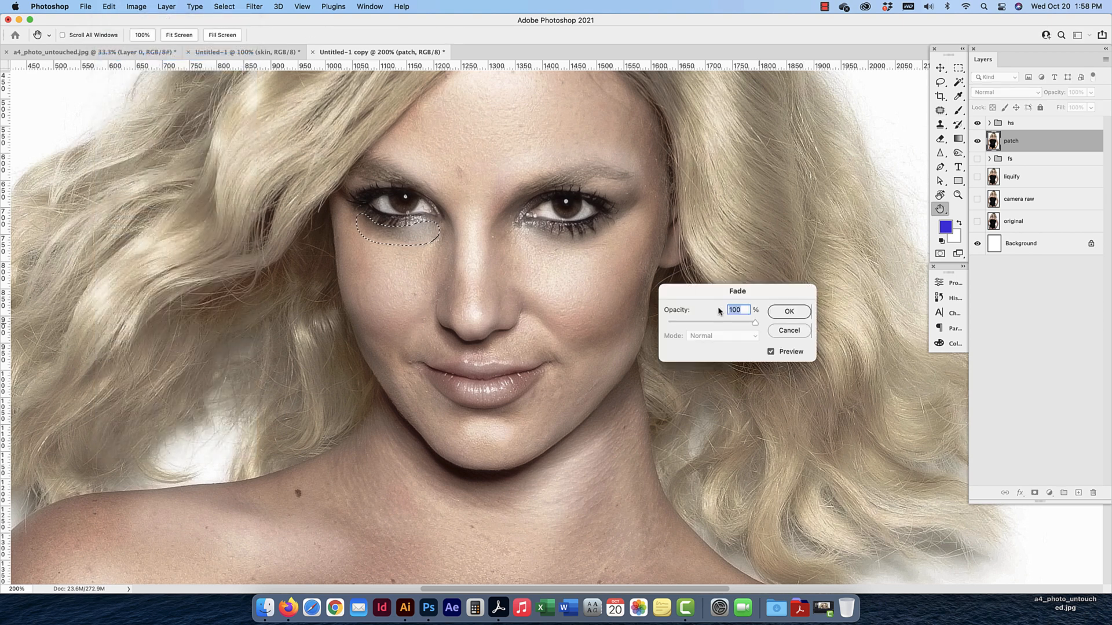
{"action": "left_click_drag", "start_coordinate": [754, 323], "coordinate": [714, 325]}
{"action": "left_click", "coordinate": [779, 312]}
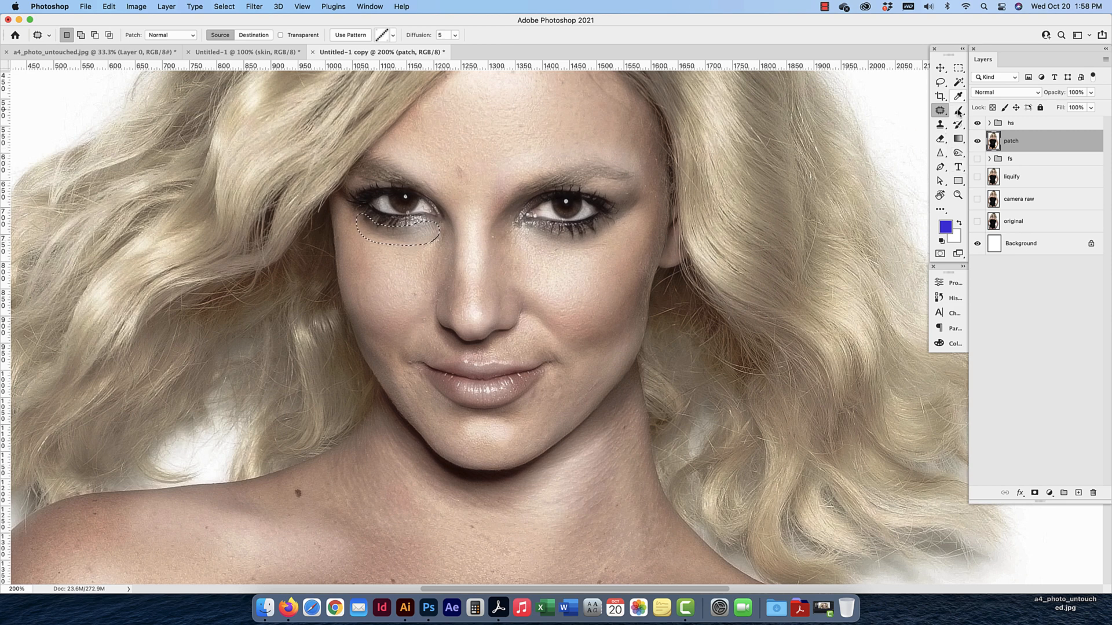
Try painting blue inside the selection under the subject's right eye with the Brush tool, and undo the paint
{"action": "left_click", "coordinate": [958, 112]}
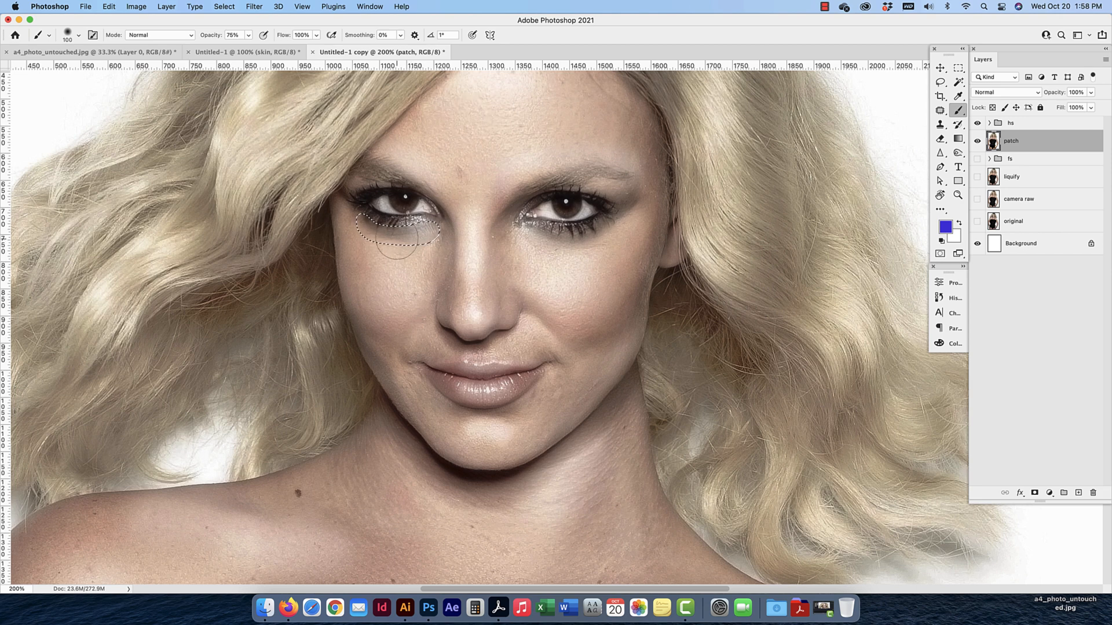
{"action": "scroll", "coordinate": [397, 243], "scroll_direction": "right", "scroll_amount": 2}
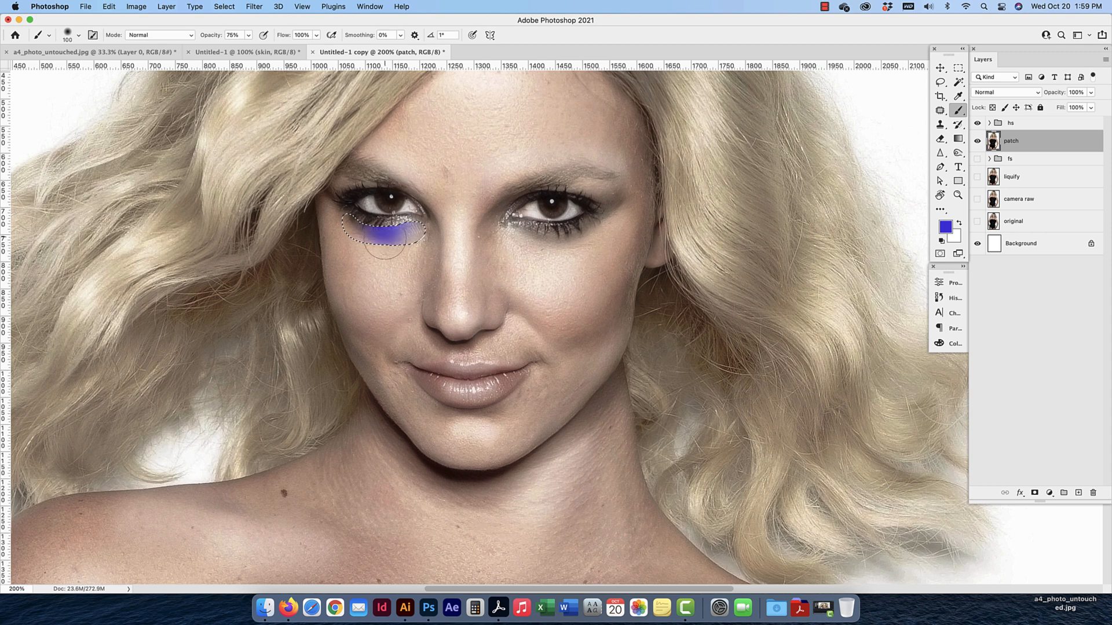
{"action": "mouse_move", "coordinate": [385, 239]}
{"action": "left_mouse_down"}
{"action": "mouse_move", "coordinate": [394, 288]}
{"action": "mouse_move", "coordinate": [353, 241]}
{"action": "left_mouse_up"}
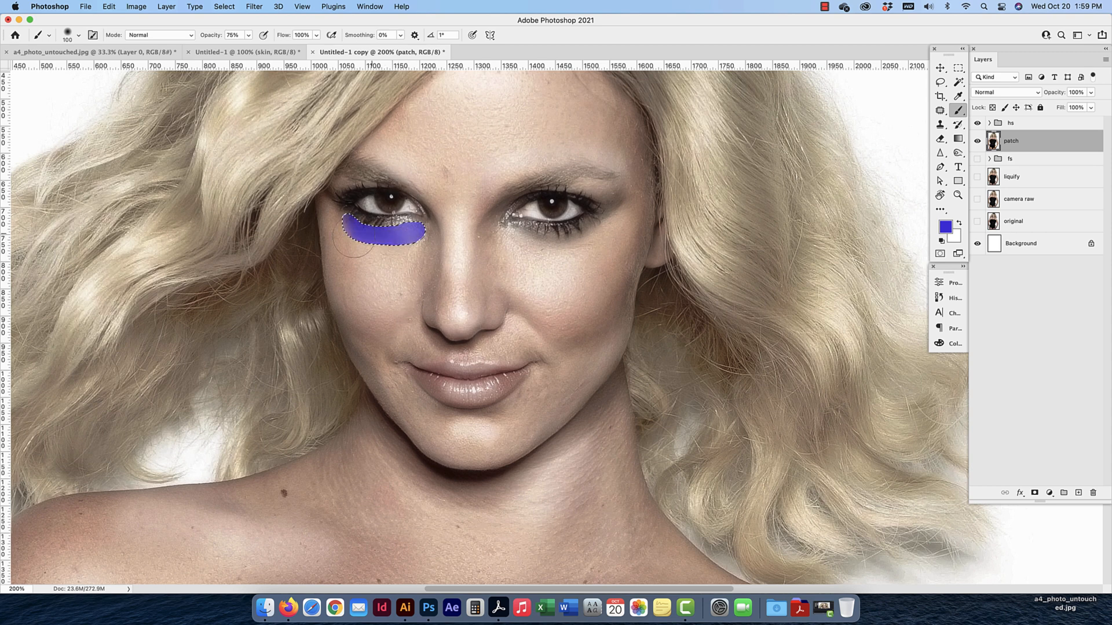
{"action": "key", "text": "super+z"}
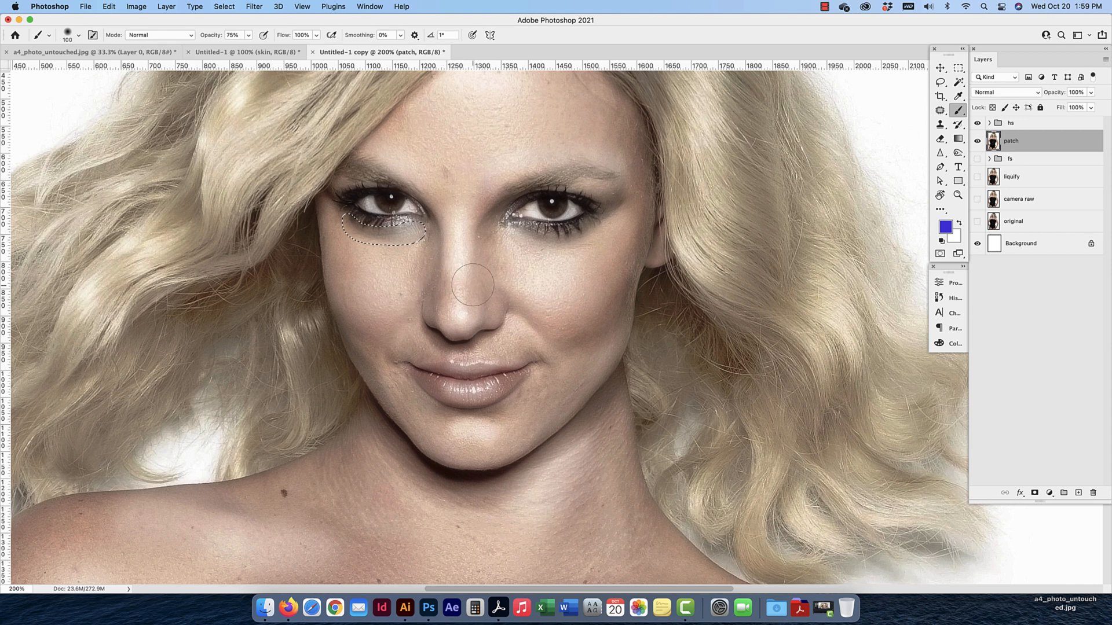
Deselect the under-eye area, and switch to the Move tool
{"action": "left_click", "coordinate": [232, 7]}
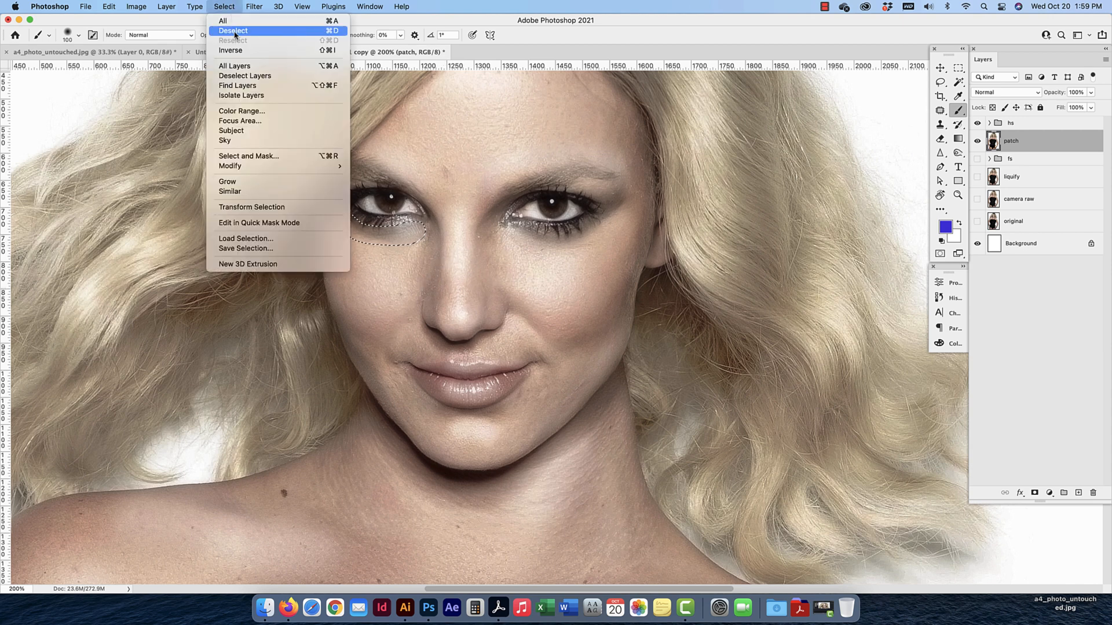
{"action": "left_click", "coordinate": [236, 31]}
{"action": "left_click", "coordinate": [941, 69]}
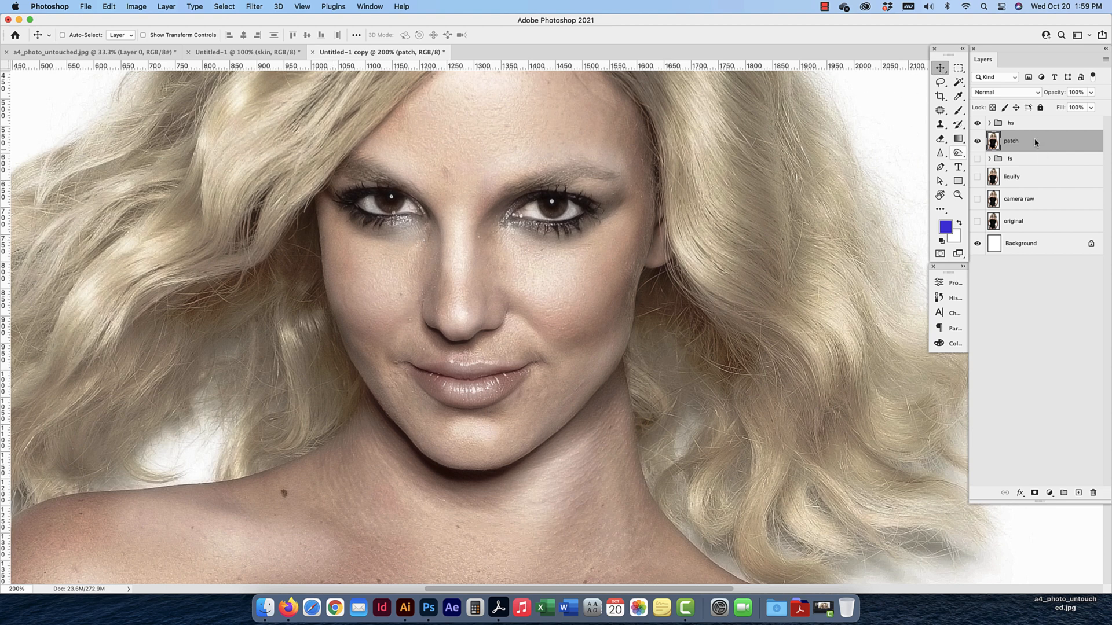
{"action": "key", "text": "cmd+minus"}
{"action": "left_click_drag", "start_coordinate": [513, 248], "coordinate": [520, 225]}
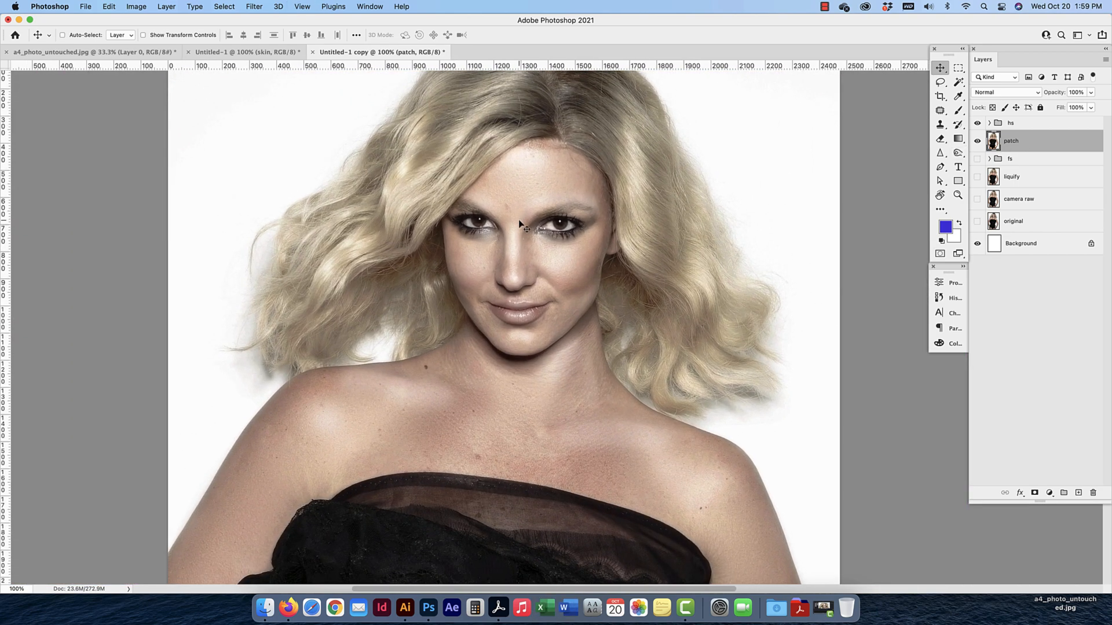
Add a new empty layer directly above the patch layer, and activate the Spot Healing Brush
{"action": "left_click", "coordinate": [939, 111]}
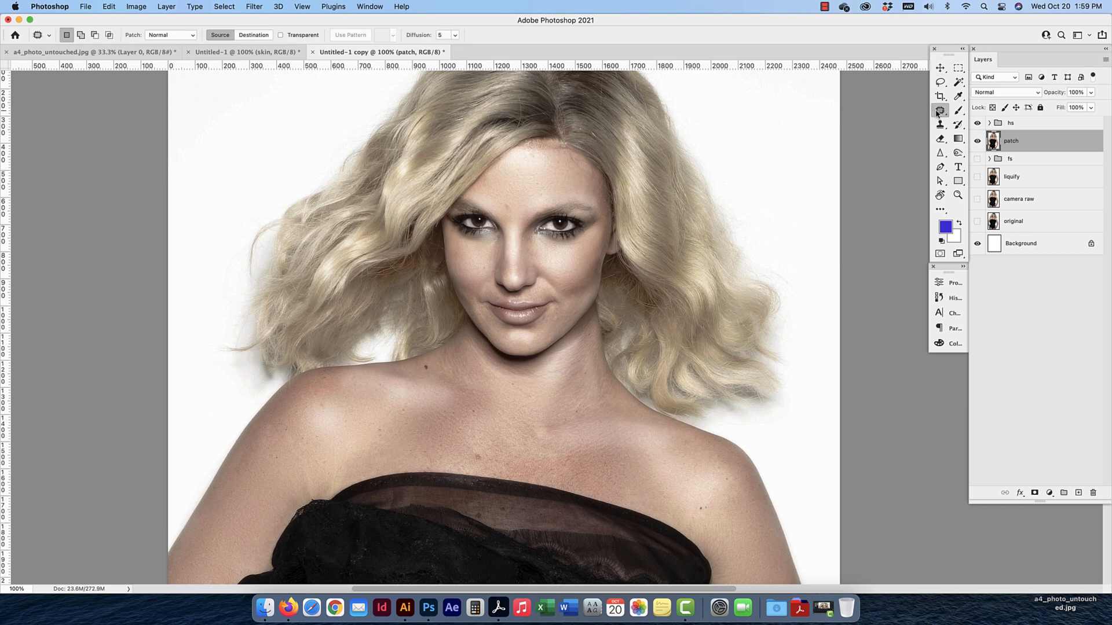
{"action": "right_click", "coordinate": [939, 111]}
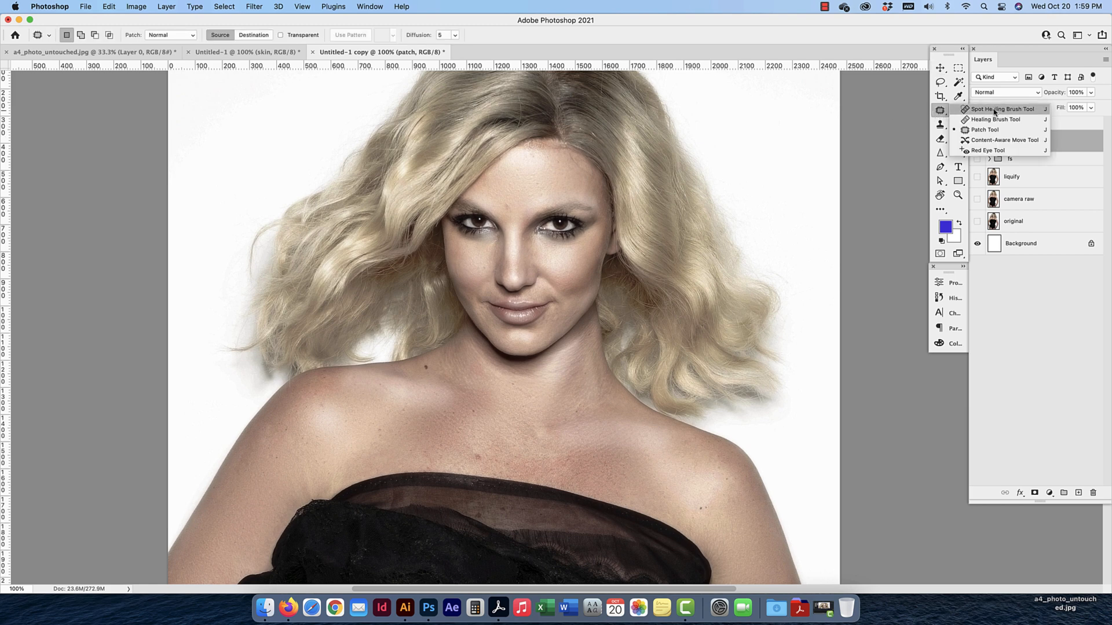
{"action": "left_click", "coordinate": [1001, 406]}
{"action": "left_click", "coordinate": [1027, 148]}
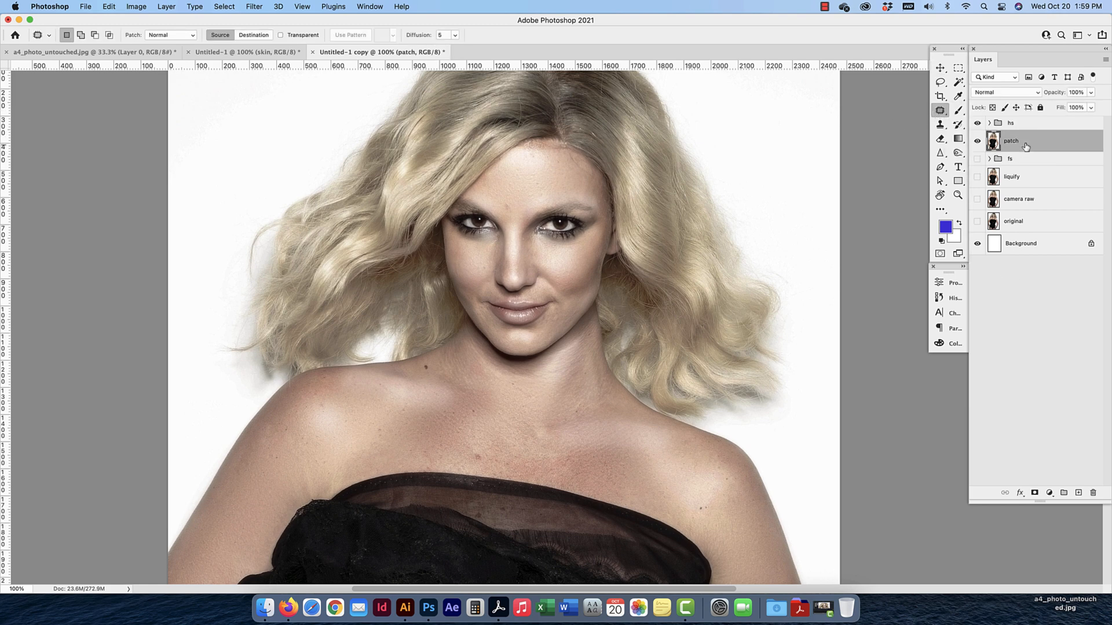
{"action": "left_click", "coordinate": [1079, 494]}
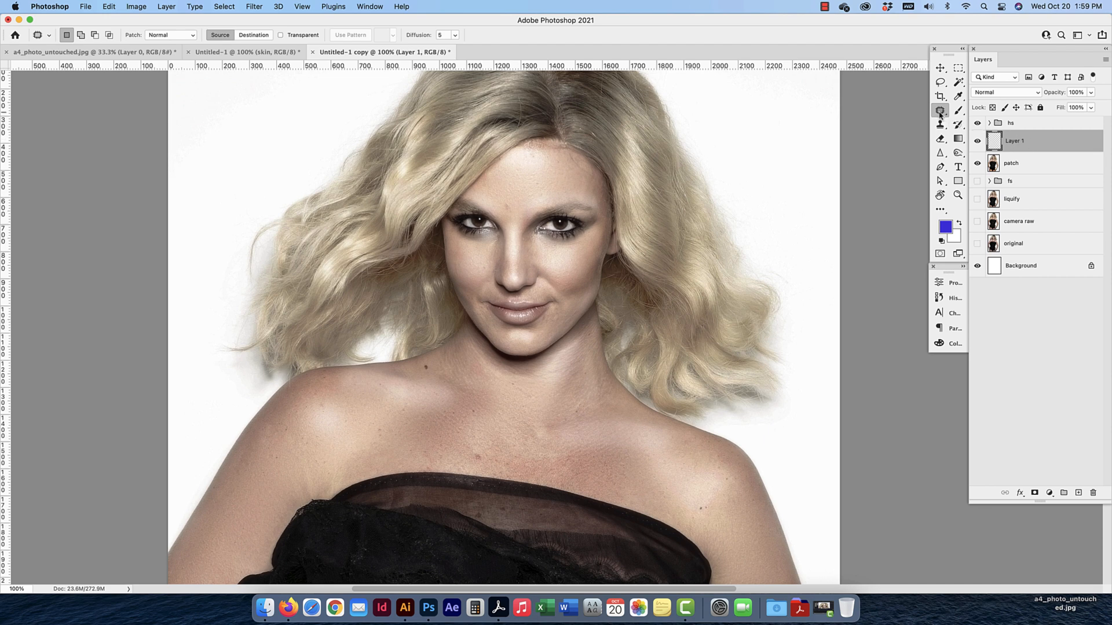
{"action": "left_click_drag", "start_coordinate": [941, 113], "coordinate": [975, 113]}
Heal the mole near the base of the neck and several small blemishes on the chest and shoulder on the new layer
{"action": "key", "text": "super+equal"}
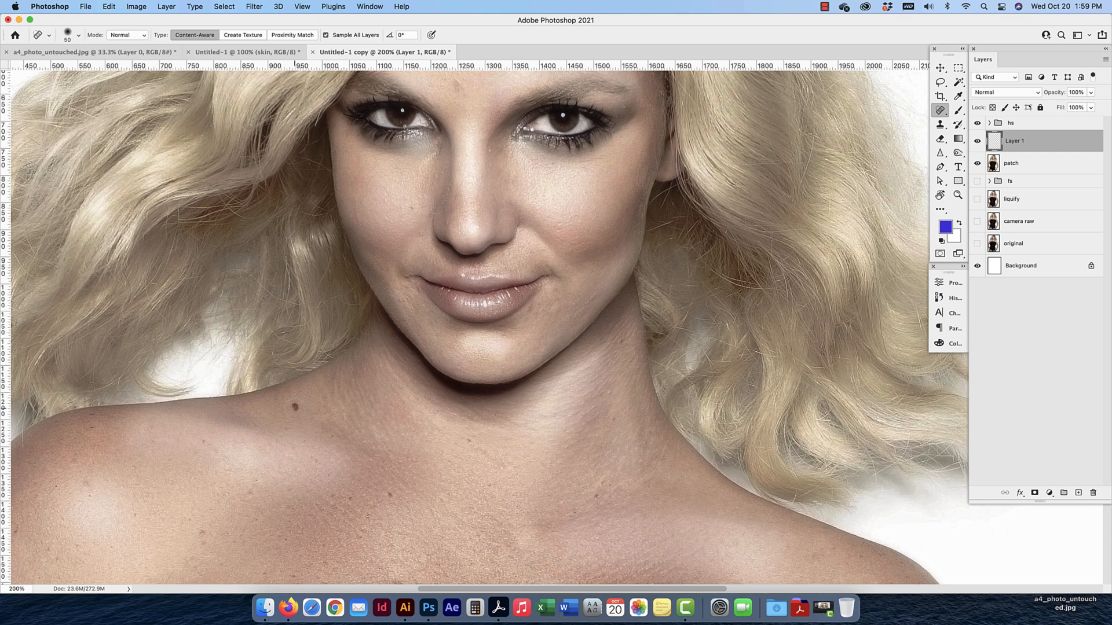
{"action": "left_click", "coordinate": [294, 407]}
{"action": "left_click", "coordinate": [295, 407]}
{"action": "left_click", "coordinate": [294, 408]}
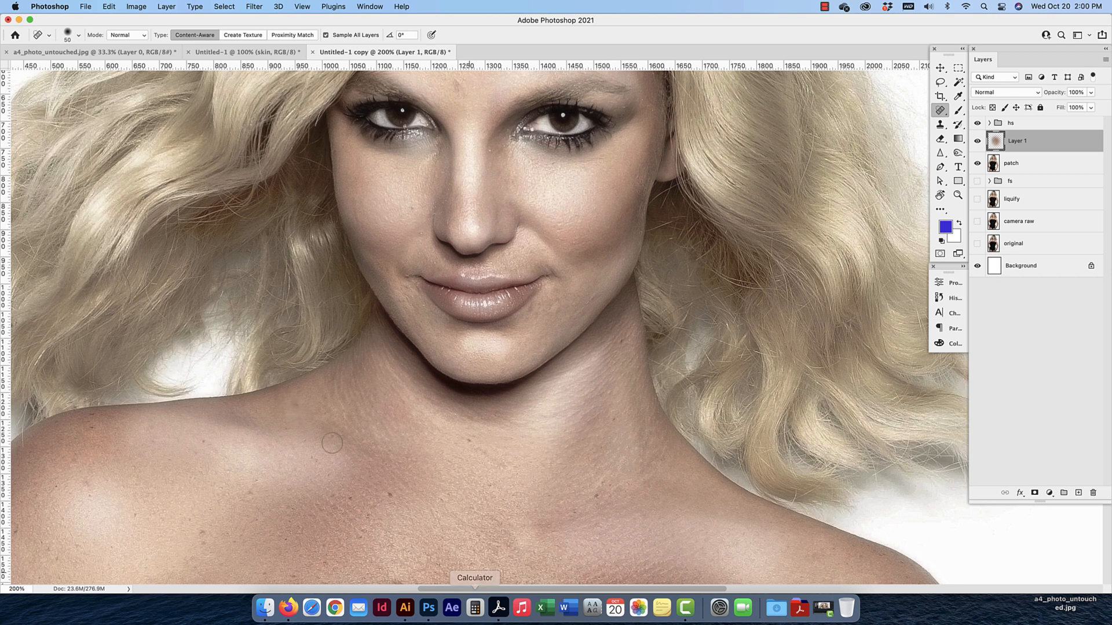
{"action": "left_click", "coordinate": [392, 498]}
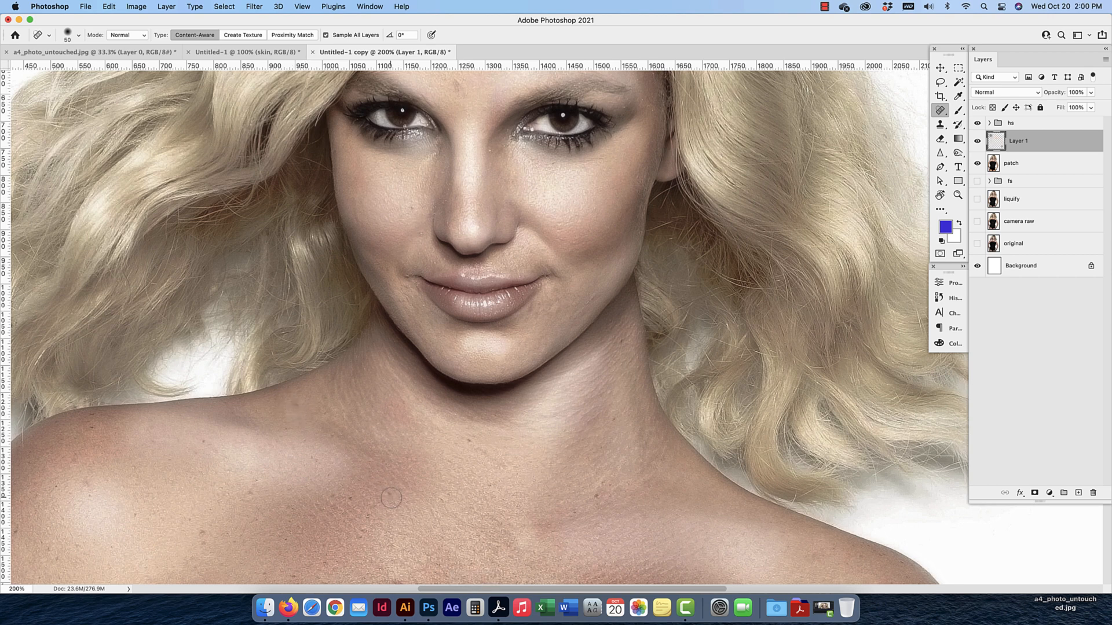
{"action": "left_click", "coordinate": [468, 440]}
{"action": "left_click", "coordinate": [251, 493]}
{"action": "left_click", "coordinate": [257, 475]}
{"action": "scroll", "coordinate": [612, 421], "scroll_direction": "right", "scroll_amount": 2}
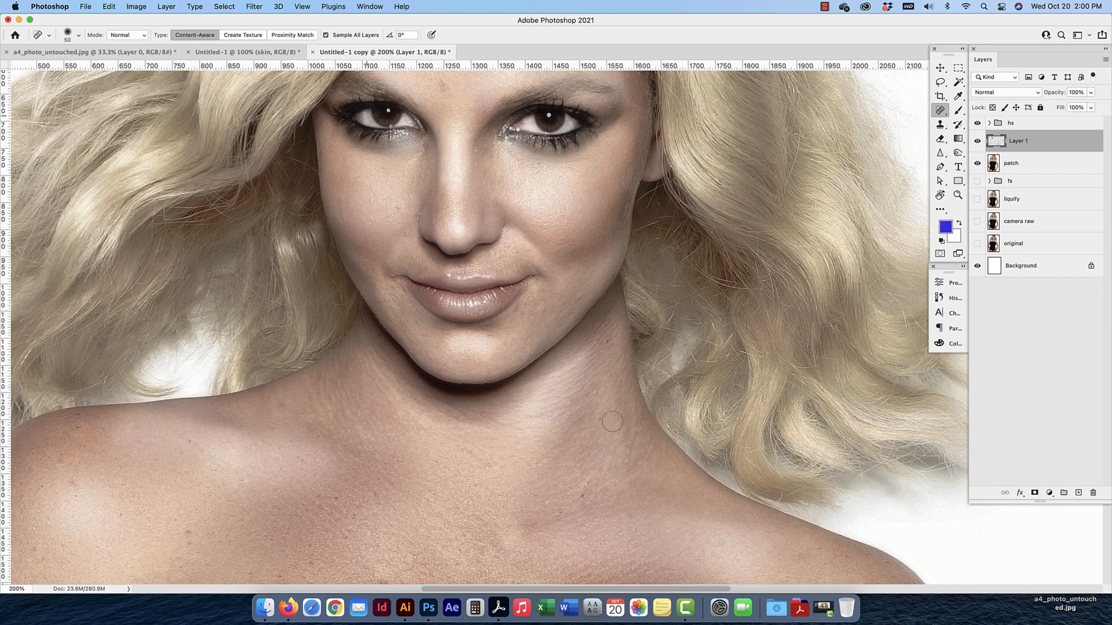
Try spot healing on the empty layer with Sample All Layers turned off, and turn the option back on
{"action": "left_click", "coordinate": [326, 35]}
{"action": "left_click", "coordinate": [384, 431]}
{"action": "left_click", "coordinate": [284, 405]}
{"action": "left_click", "coordinate": [560, 235]}
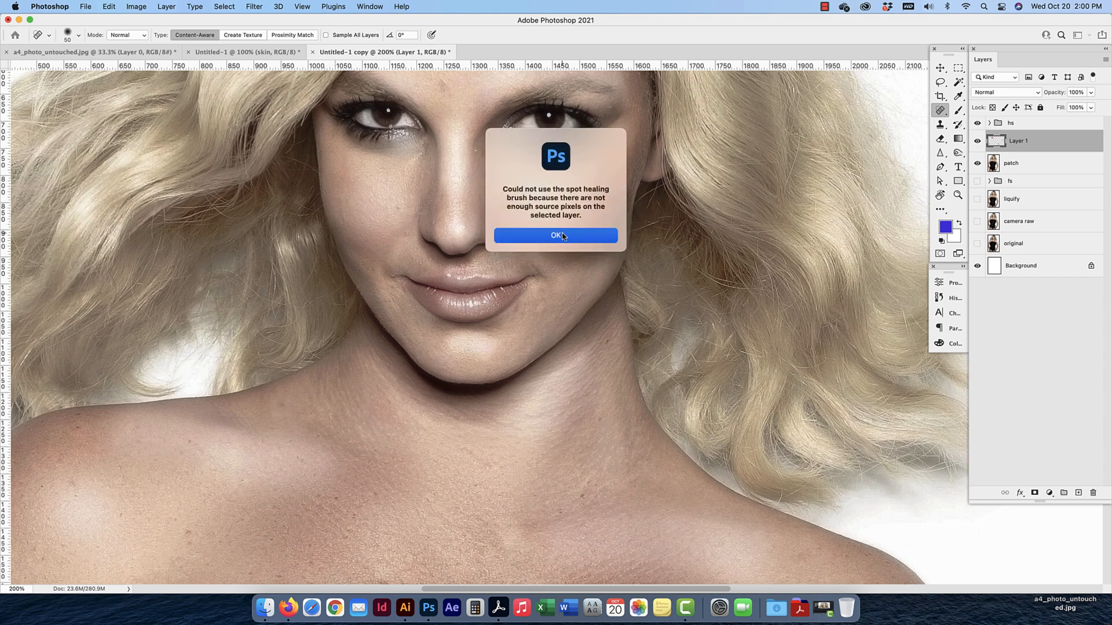
{"action": "left_click", "coordinate": [327, 35]}
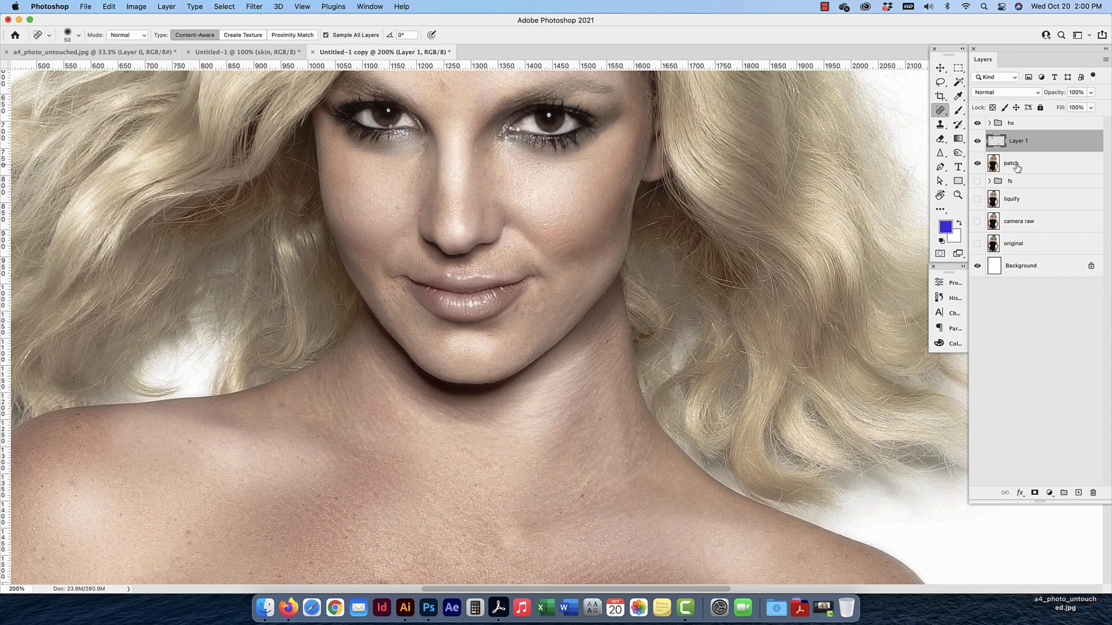
Hide the hs group, and heal a small spot on the subject's right shoulder with the Content-Aware type
{"action": "left_click", "coordinate": [977, 123]}
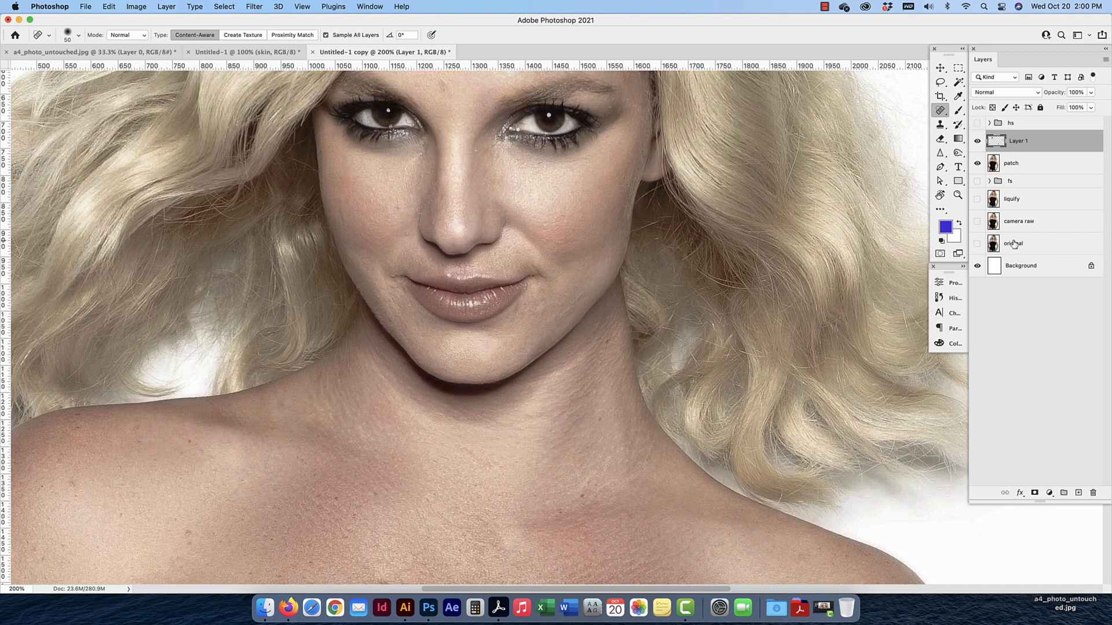
{"action": "scroll", "coordinate": [911, 265], "scroll_direction": "left", "scroll_amount": 1}
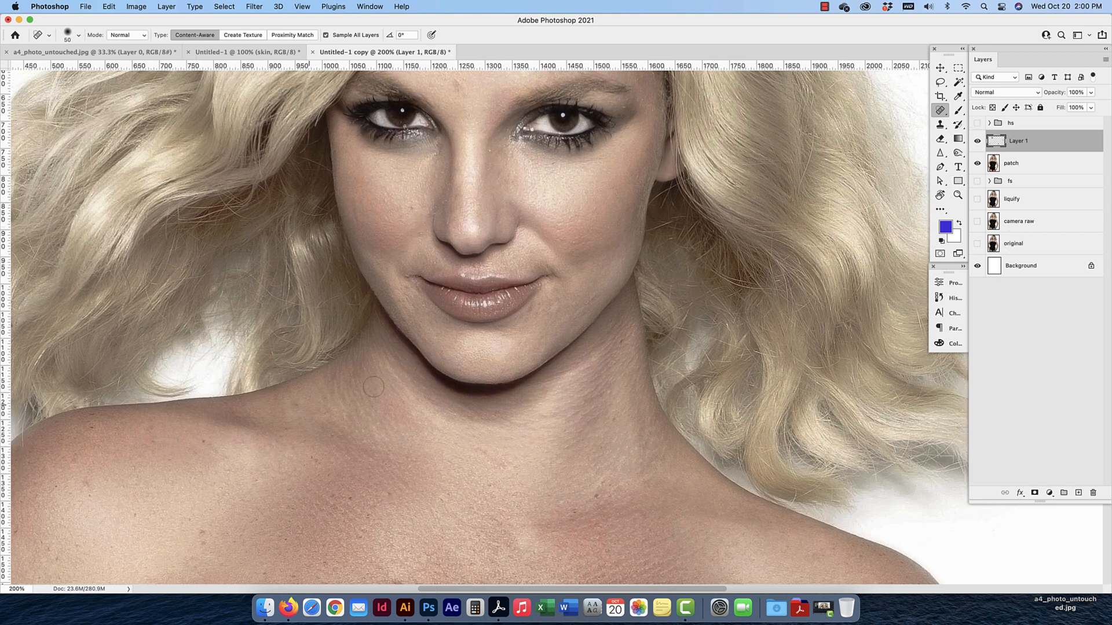
{"action": "left_click", "coordinate": [295, 404]}
{"action": "scroll", "coordinate": [193, 37], "scroll_direction": "down", "scroll_amount": 1}
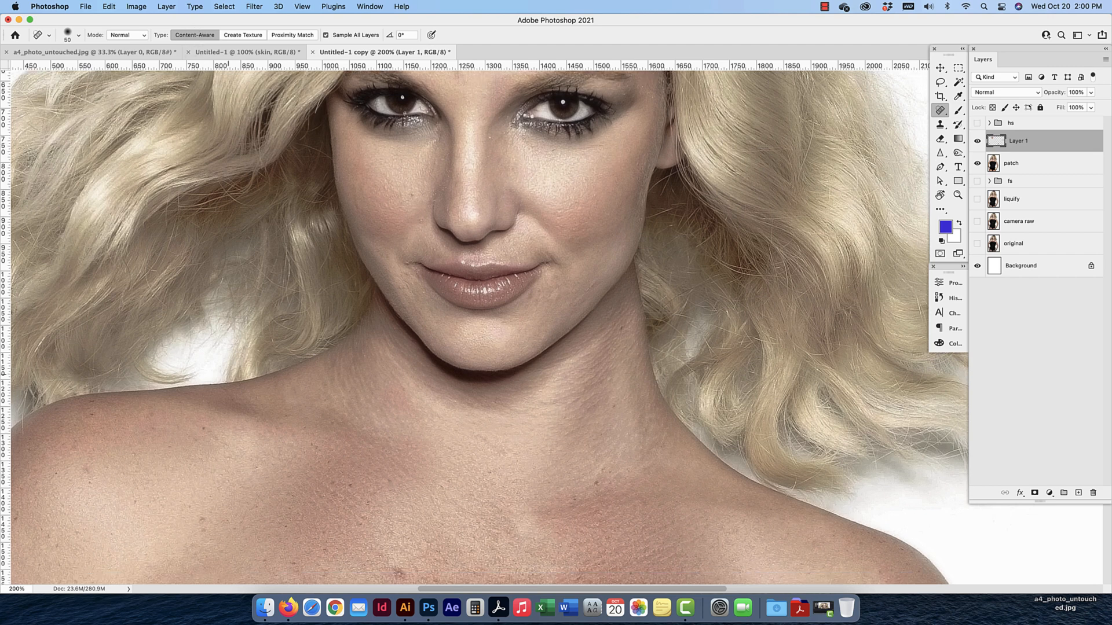
{"action": "left_click", "coordinate": [202, 520]}
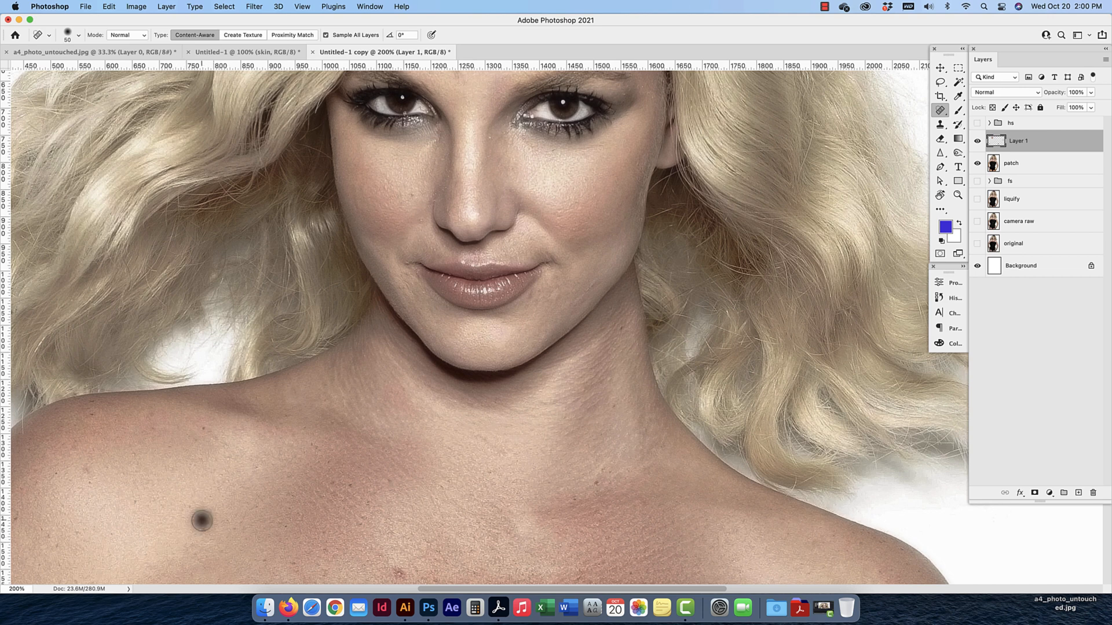
Try the Create Texture and Proximity Match types for the Spot Healing Brush, and return to Content-Aware
{"action": "left_click", "coordinate": [243, 36]}
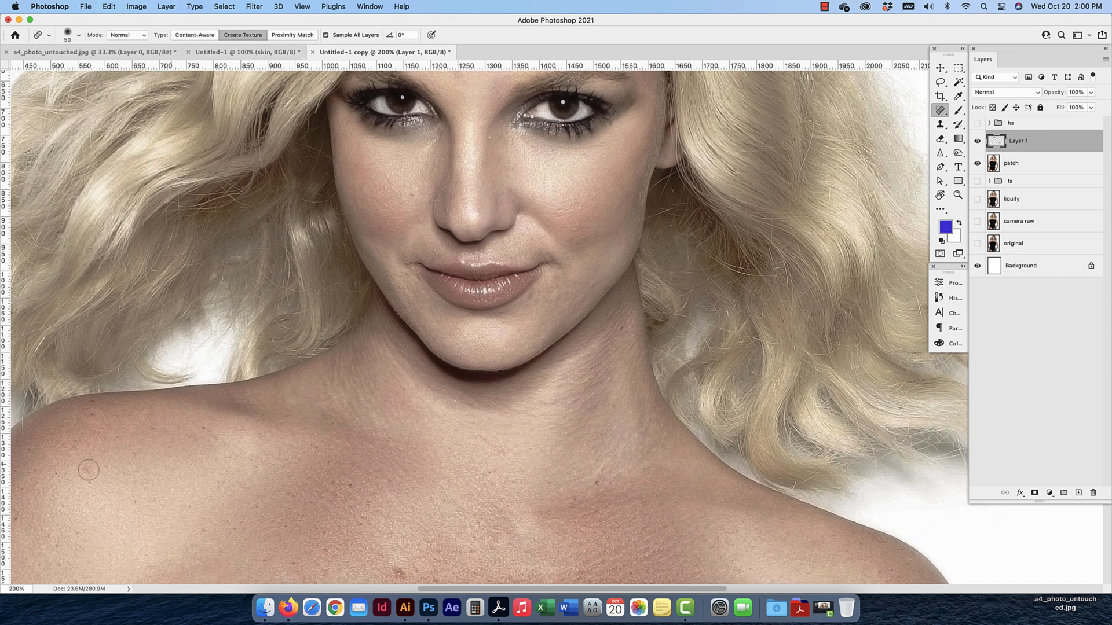
{"action": "left_click", "coordinate": [293, 36]}
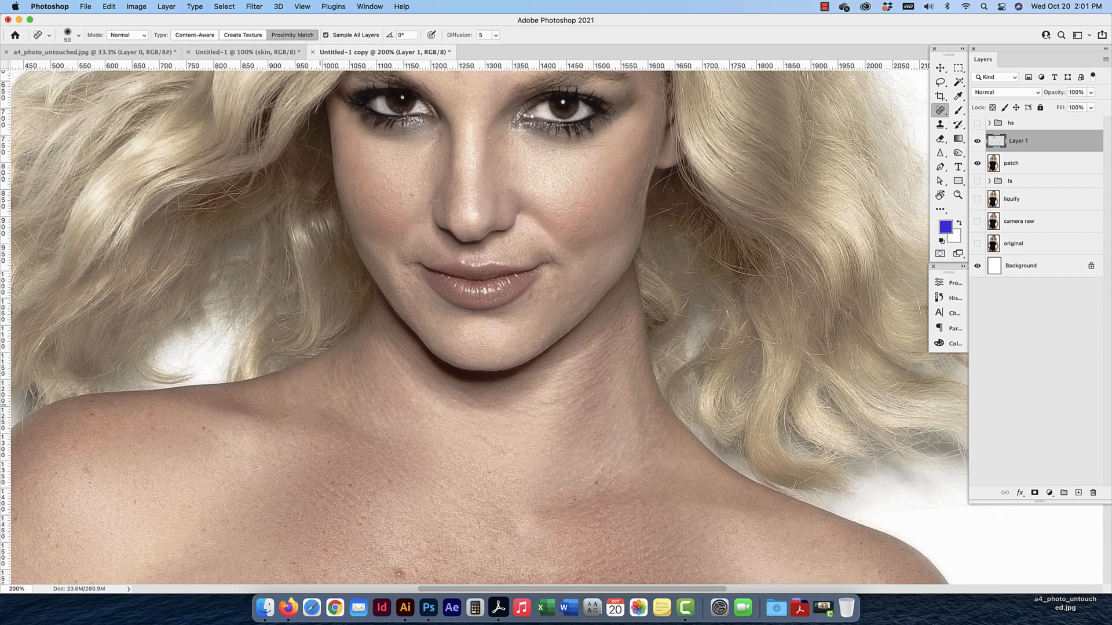
{"action": "scroll", "coordinate": [417, 478], "scroll_direction": "down", "scroll_amount": 3}
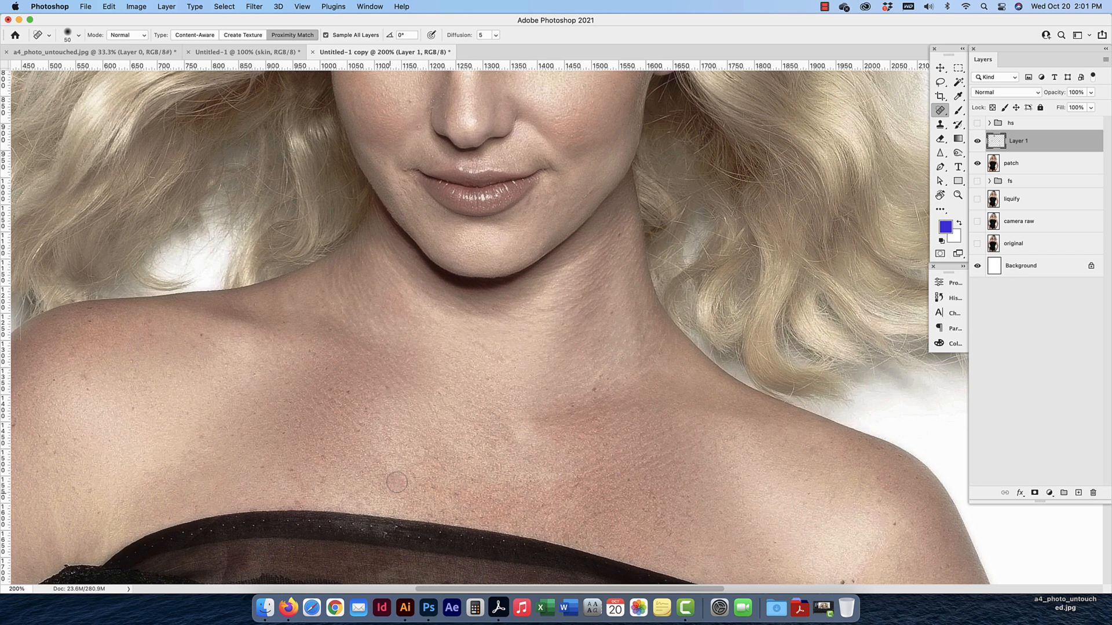
{"action": "scroll", "coordinate": [396, 483], "scroll_direction": "right", "scroll_amount": 2}
{"action": "left_click", "coordinate": [197, 36]}
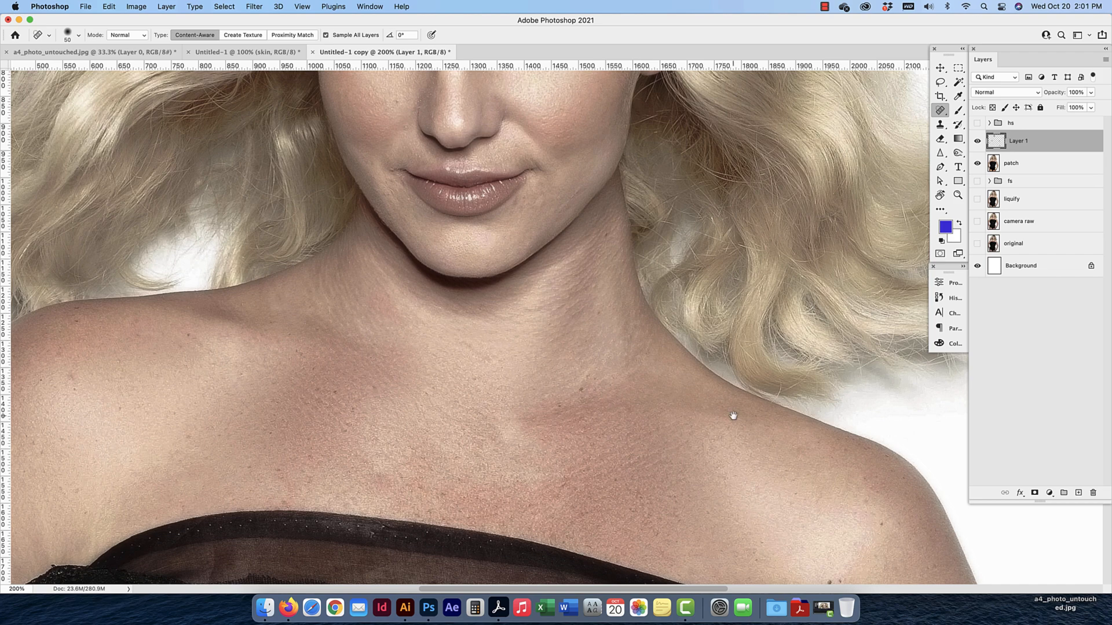
Spot-heal the small blemish on the forehead just above the nose, and undo the last stroke across the face
{"action": "left_click_drag", "start_coordinate": [730, 415], "coordinate": [651, 336]}
{"action": "scroll", "coordinate": [243, 261], "scroll_direction": "up", "scroll_amount": 10}
{"action": "scroll", "coordinate": [244, 260], "scroll_direction": "left", "scroll_amount": 5}
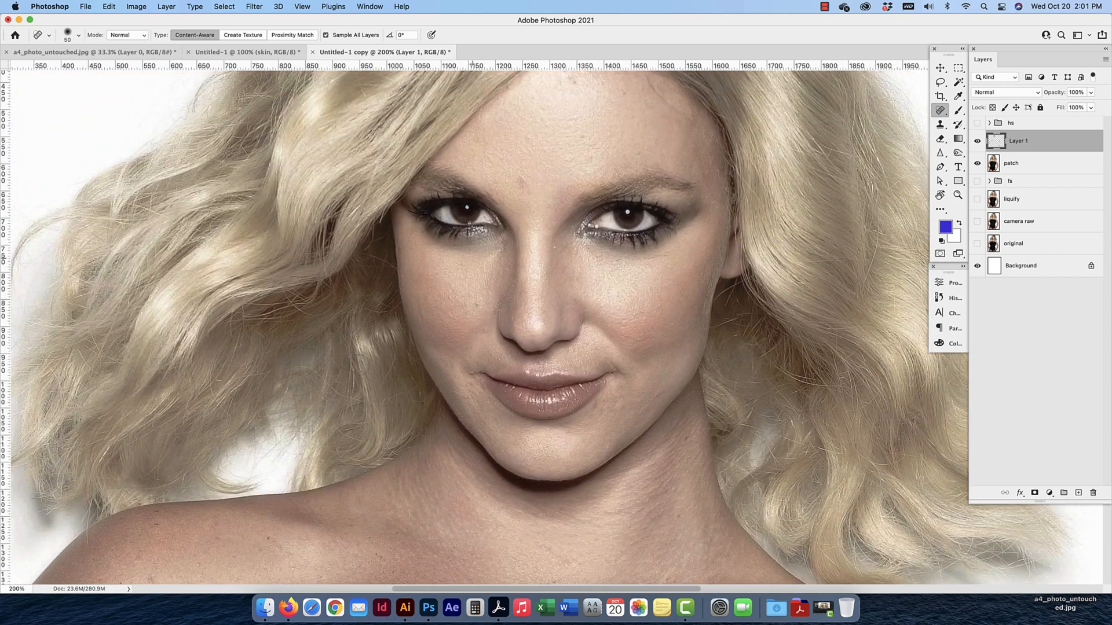
{"action": "left_click", "coordinate": [523, 185]}
{"action": "mouse_move", "coordinate": [670, 153]}
{"action": "left_mouse_down"}
{"action": "mouse_move", "coordinate": [665, 191]}
{"action": "mouse_move", "coordinate": [511, 323]}
{"action": "mouse_move", "coordinate": [403, 340]}
{"action": "left_mouse_up"}
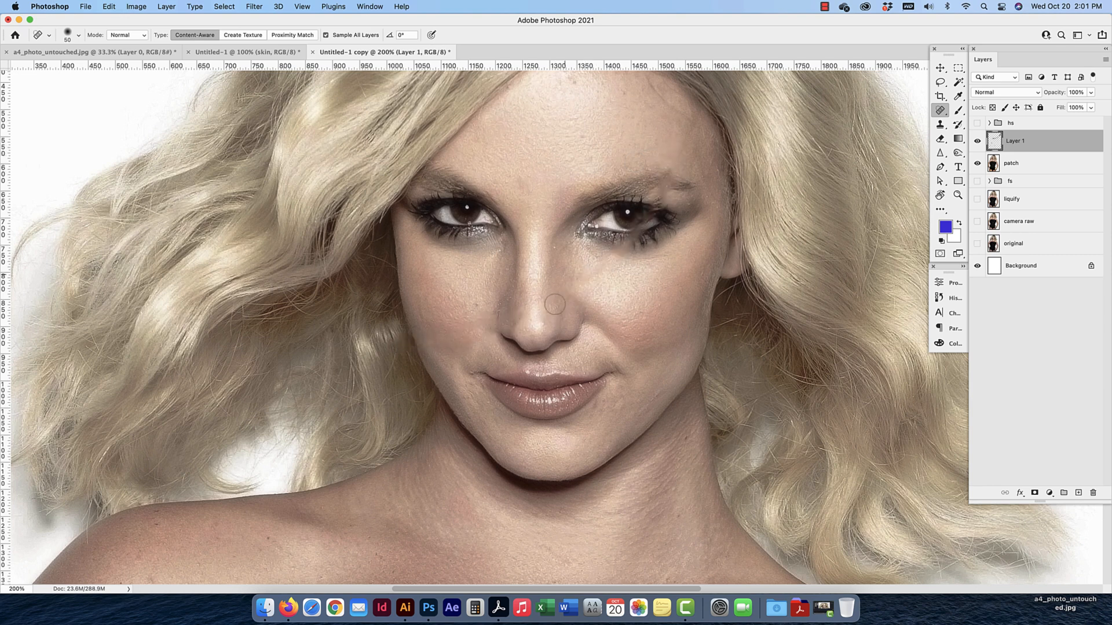
{"action": "key", "text": "super+z"}
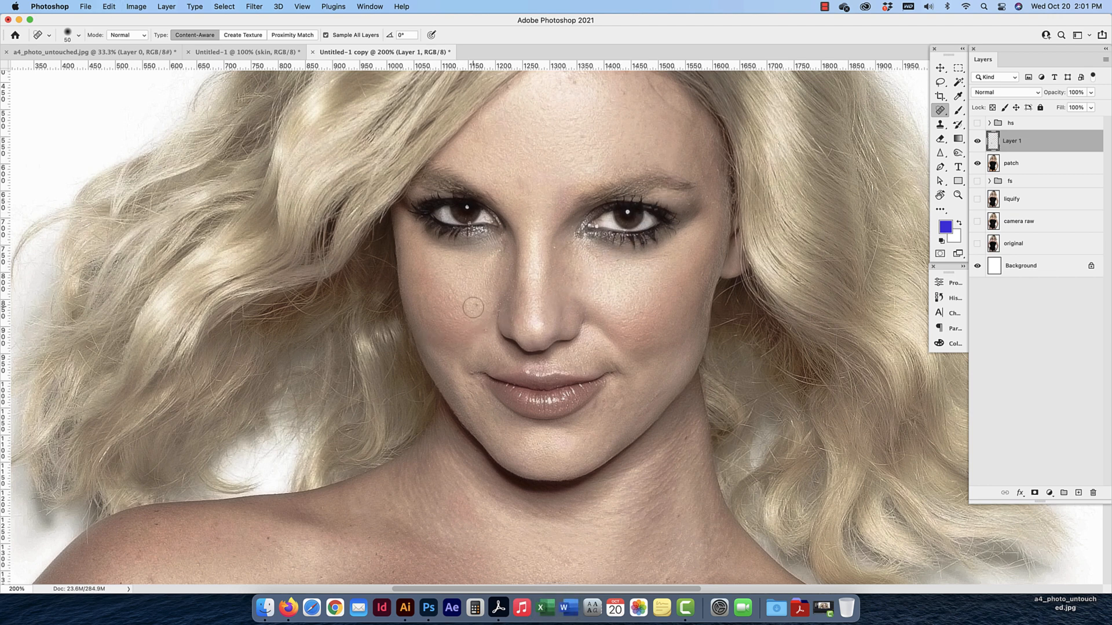
Rename the spot-healing layer as healing
{"action": "double_click", "coordinate": [1011, 140]}
{"action": "type", "text": "healing"}
{"action": "key", "text": "Return"}
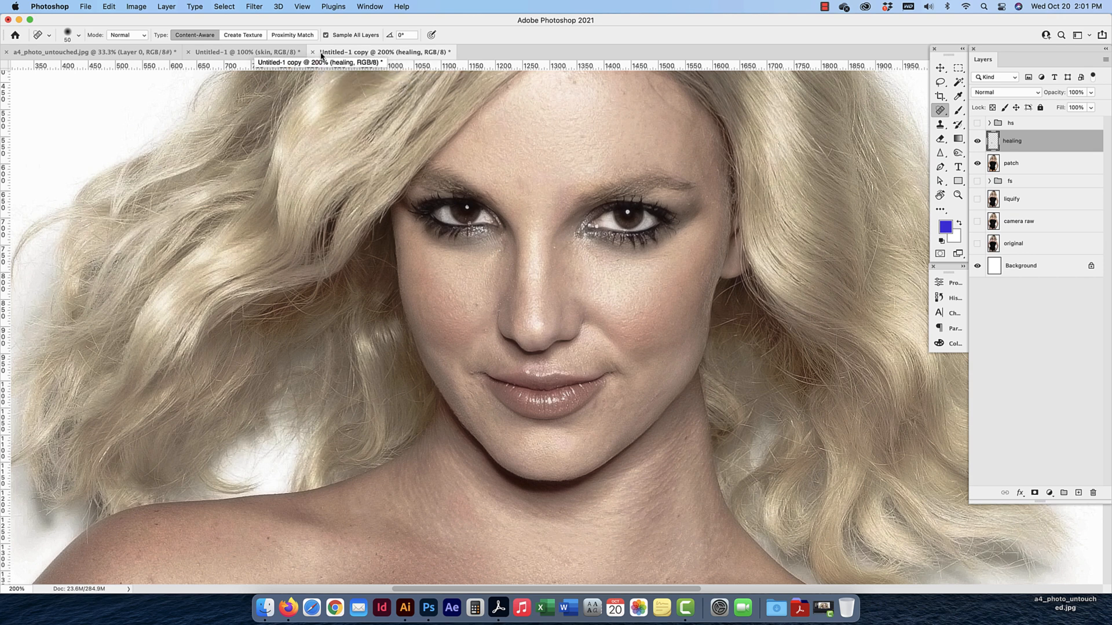
Review the document's recorded edit history, from the latest name change back to the earlier sharpening states
{"action": "left_click", "coordinate": [951, 298]}
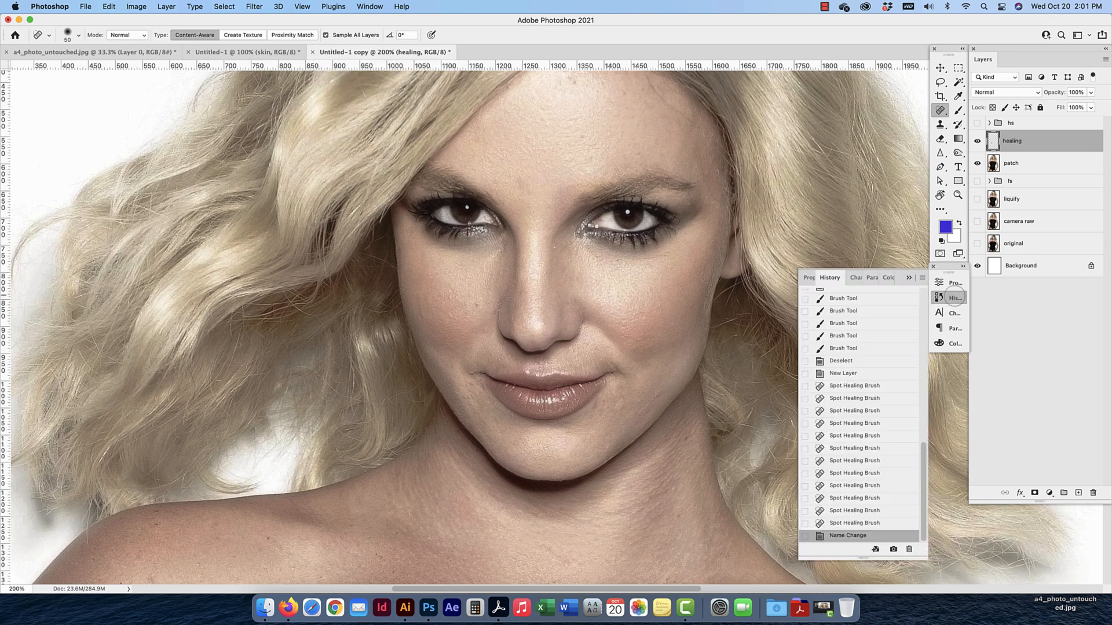
{"action": "scroll", "coordinate": [884, 502], "scroll_direction": "up", "scroll_amount": 10}
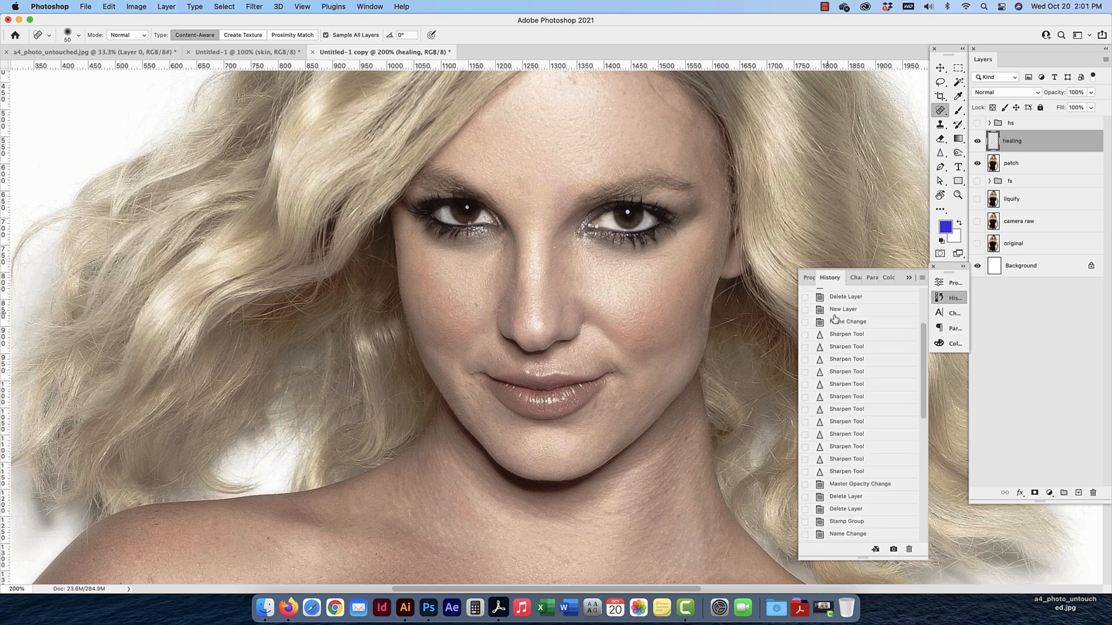
{"action": "left_click", "coordinate": [833, 278]}
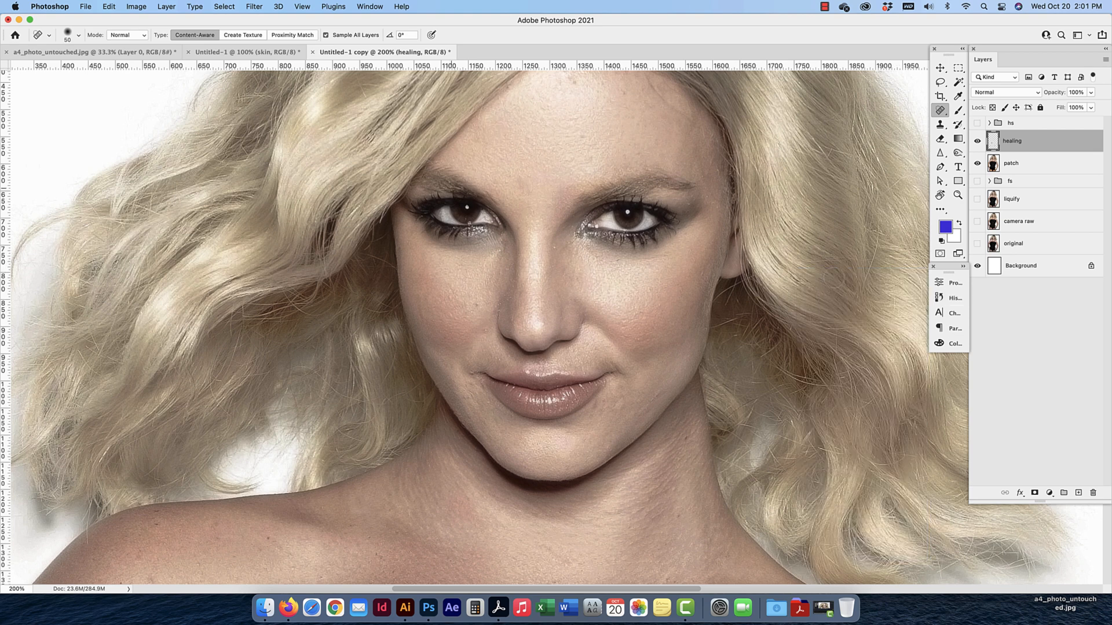
Save the document to the Desktop in Photoshop format, naming it with the author's surname and initial followed by 01_touchup_oct21
{"action": "left_click", "coordinate": [85, 7]}
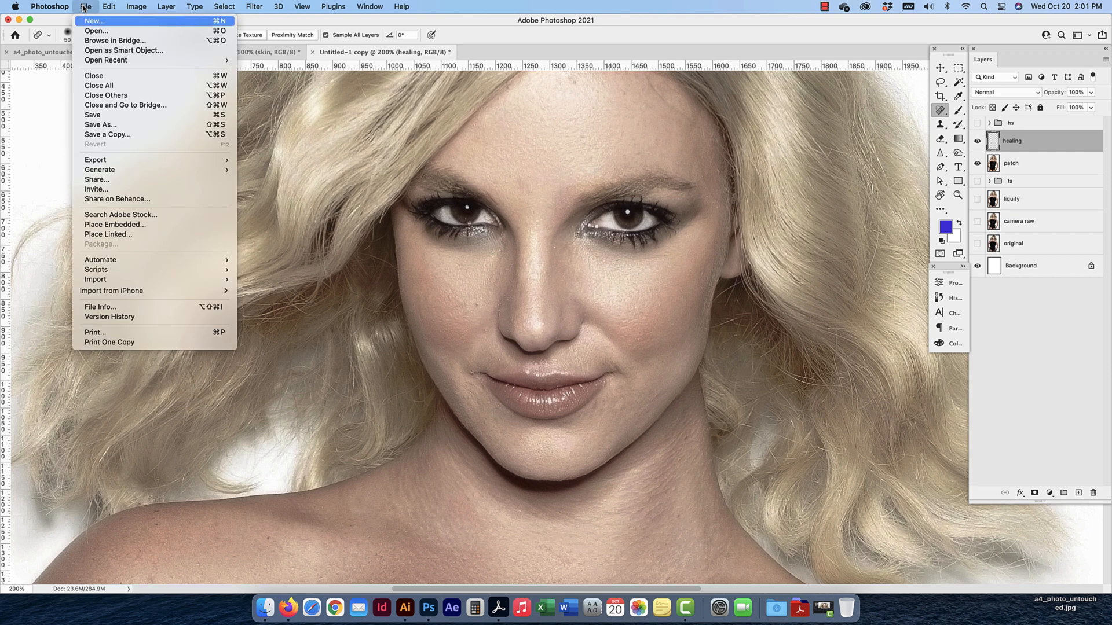
{"action": "left_click", "coordinate": [104, 125]}
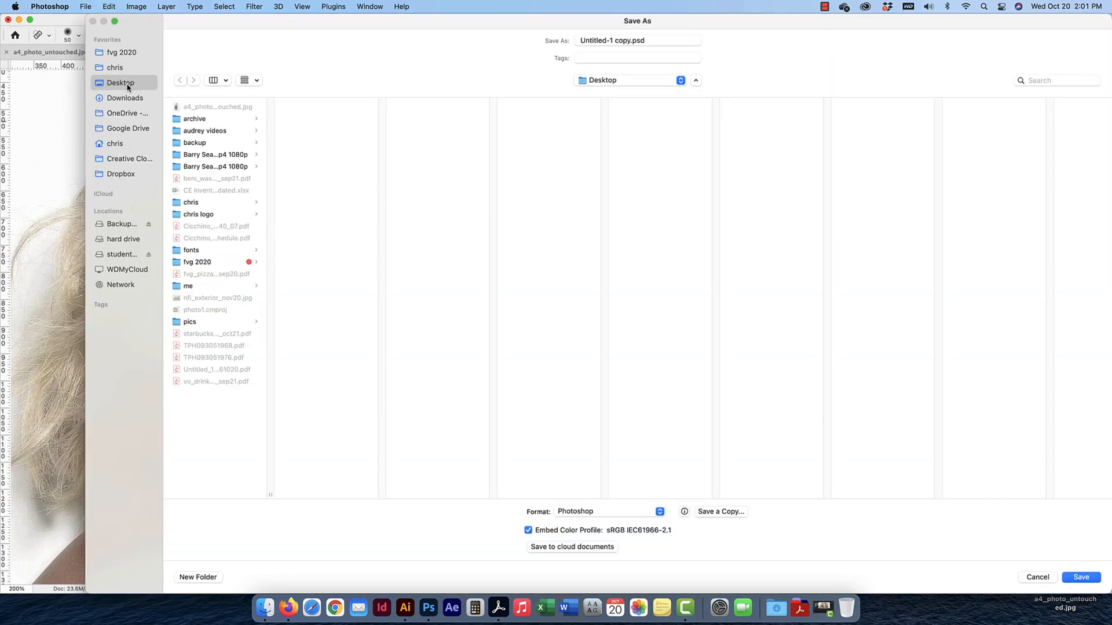
{"action": "left_click_drag", "start_coordinate": [631, 40], "coordinate": [517, 45]}
{"action": "left_click", "coordinate": [618, 40]}
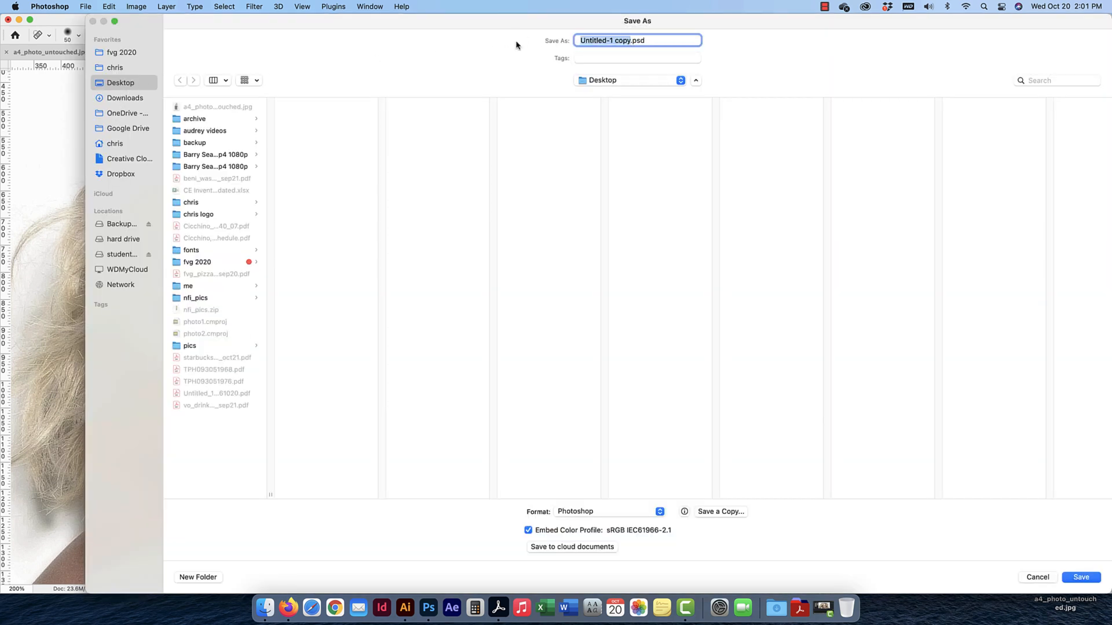
{"action": "type", "text": "cicchino"}
{"action": "type", "text": "c01_"}
{"action": "type", "text": "touchup"}
{"action": "type", "text": "_oct"}
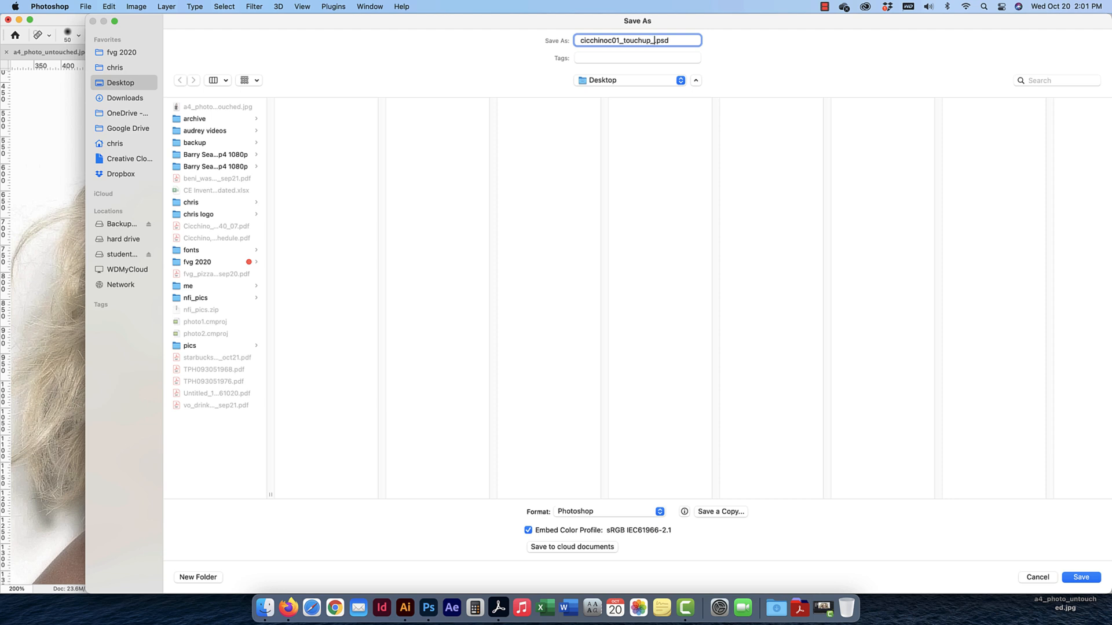
{"action": "type", "text": "21"}
{"action": "left_click", "coordinate": [1080, 578]}
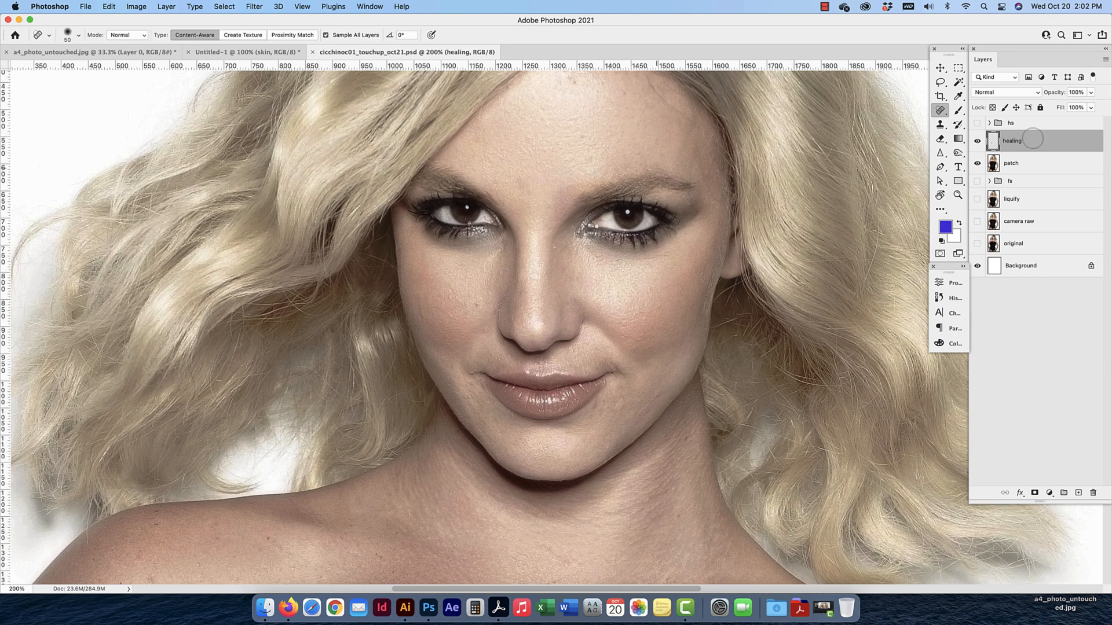
Activate the Healing Brush, enlarge its brush size to 60, and heal a small spot on the subject's right shoulder
{"action": "right_click", "coordinate": [940, 110]}
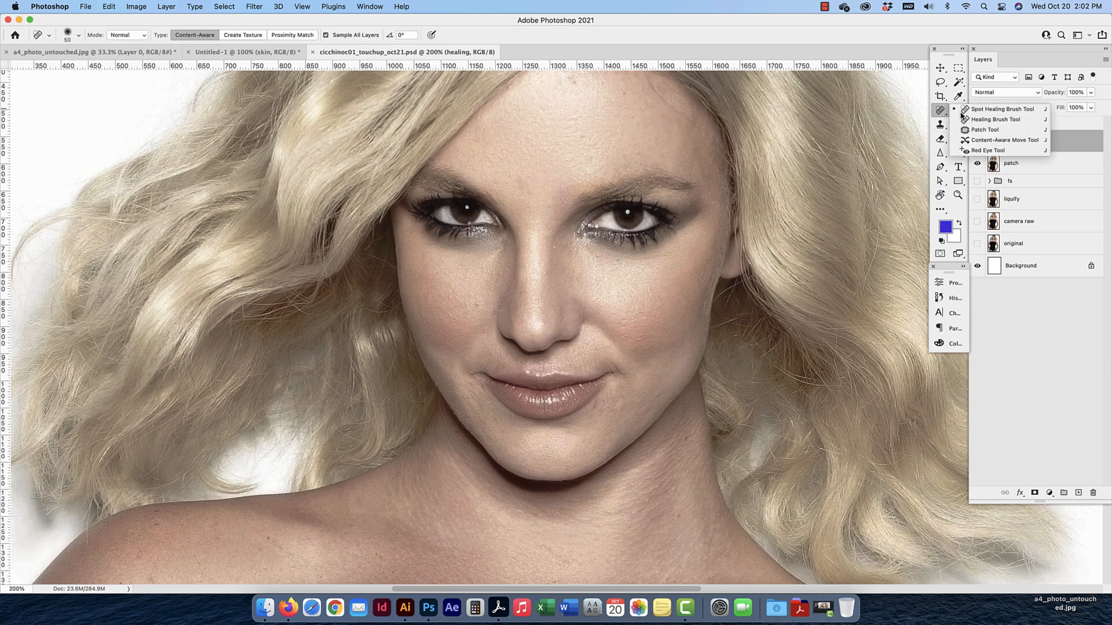
{"action": "left_click", "coordinate": [995, 120]}
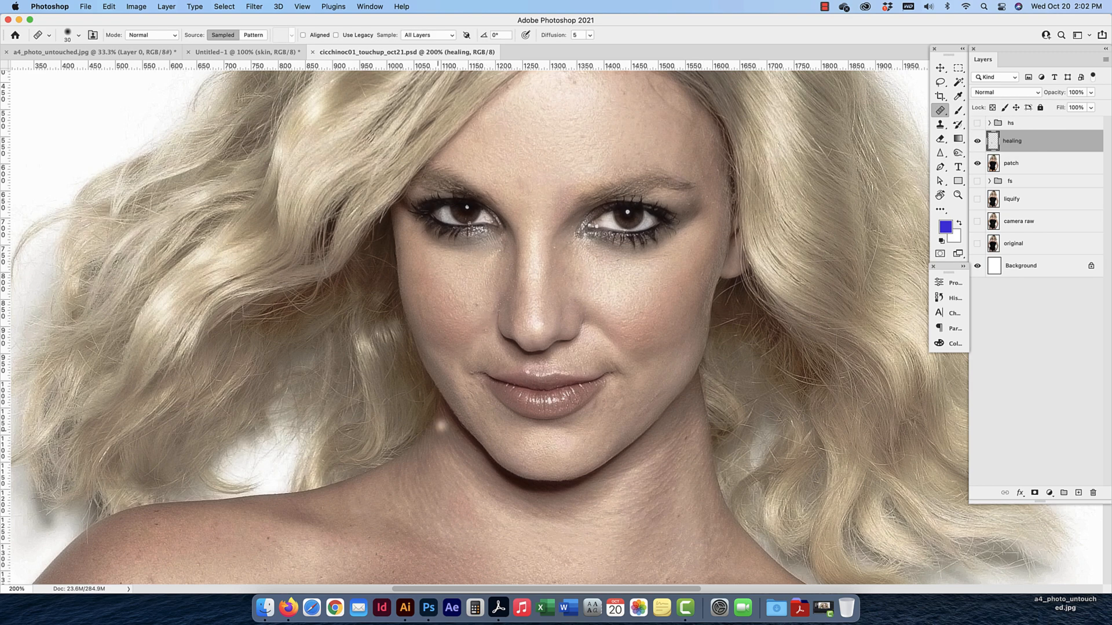
{"action": "left_click_drag", "start_coordinate": [422, 504], "coordinate": [491, 360]}
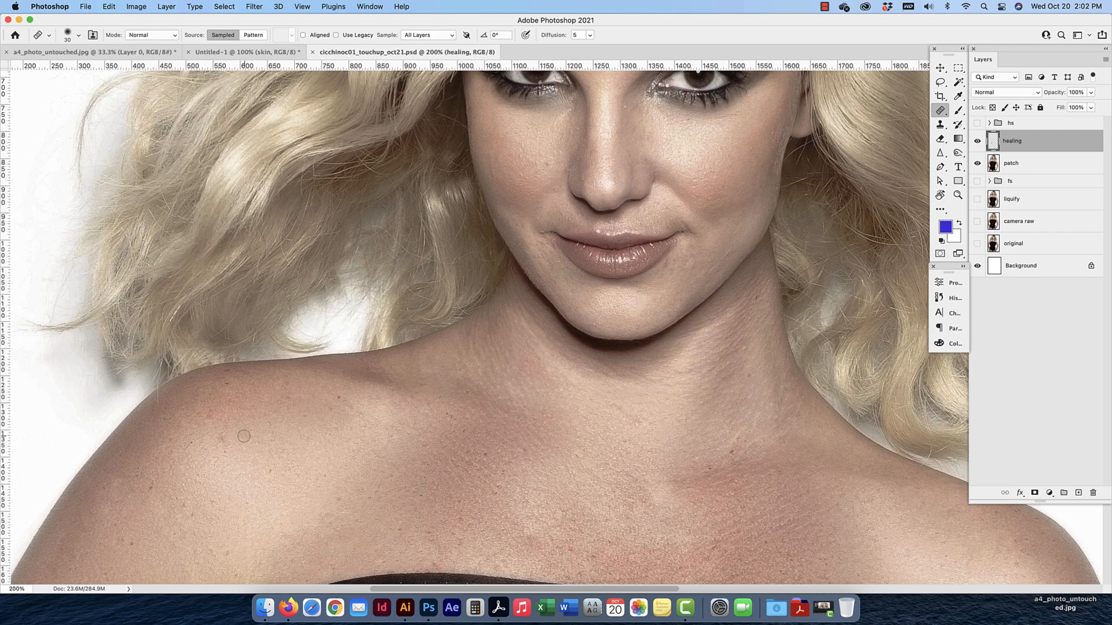
{"action": "key", "text": "super+equal"}
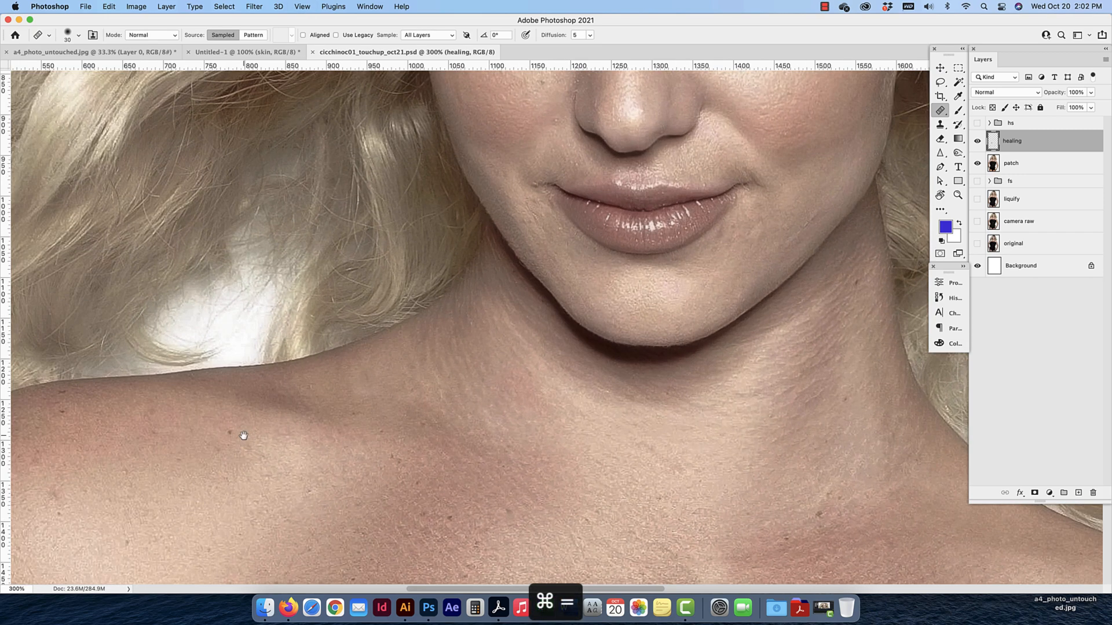
{"action": "left_click_drag", "start_coordinate": [243, 437], "coordinate": [417, 367]}
{"action": "key", "text": "bracketright"}
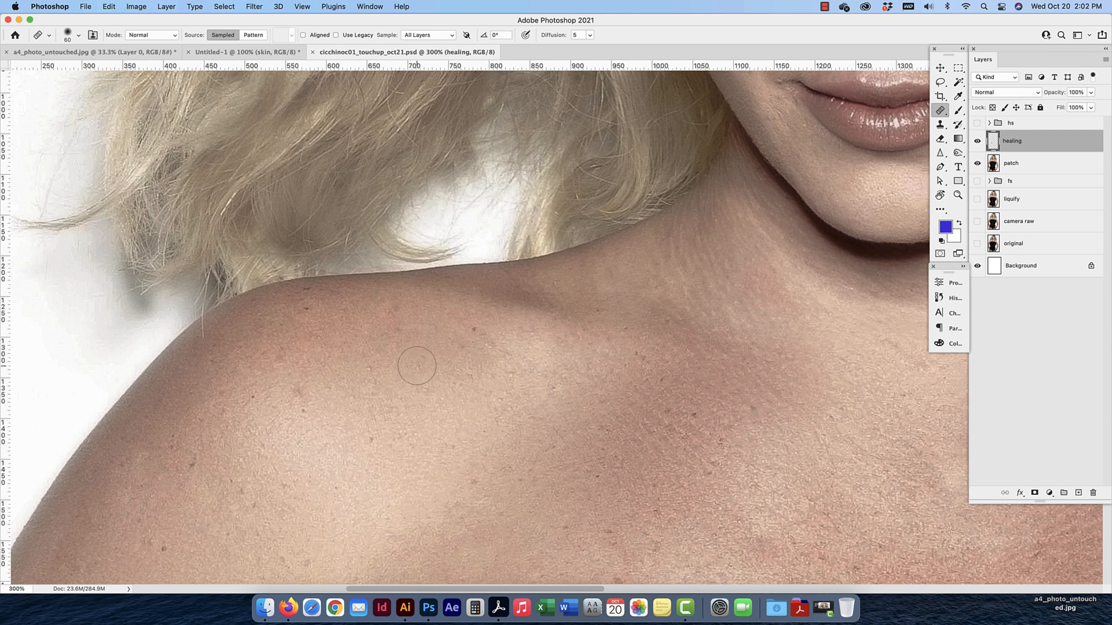
{"action": "key", "text": "bracketright"}
{"action": "key", "text": "bracketright"}
{"action": "left_click", "coordinate": [298, 393]}
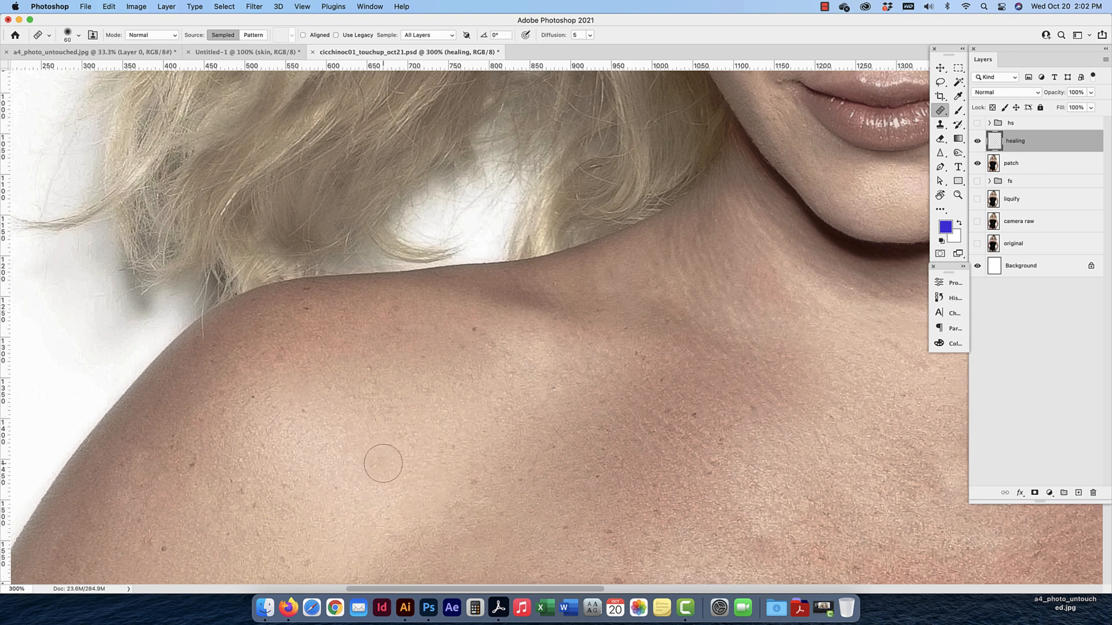
Heal several dark spots on the outer part of the right shoulder using clean skin sampled beside them
{"action": "left_click", "coordinate": [230, 452], "text": "alt"}
{"action": "left_click", "coordinate": [192, 464]}
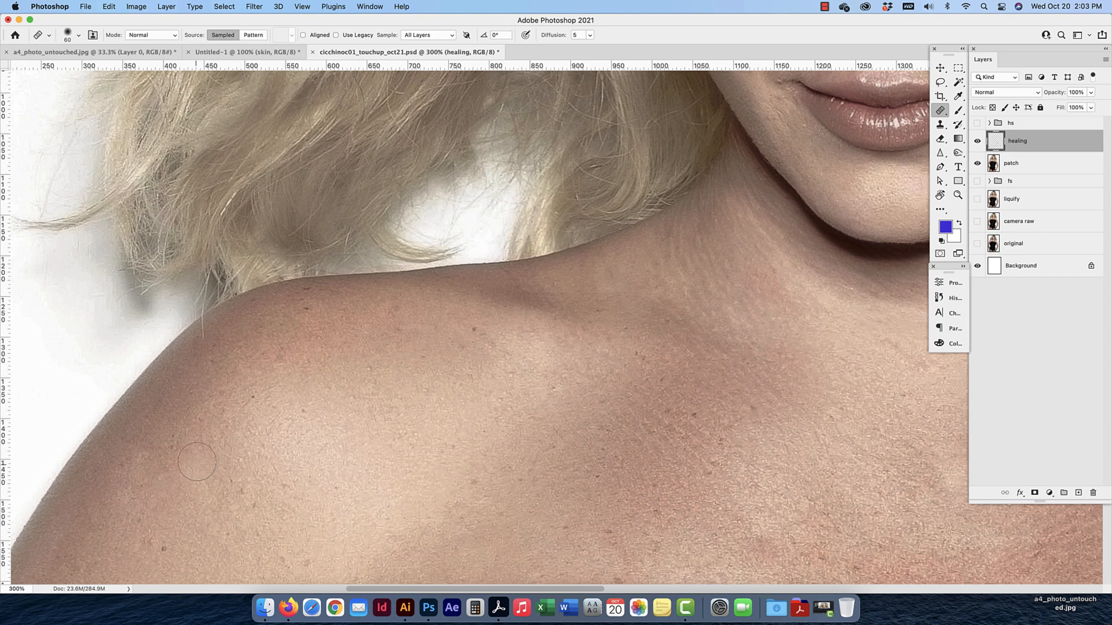
{"action": "left_click", "coordinate": [221, 448], "text": "alt"}
{"action": "left_click", "coordinate": [178, 454]}
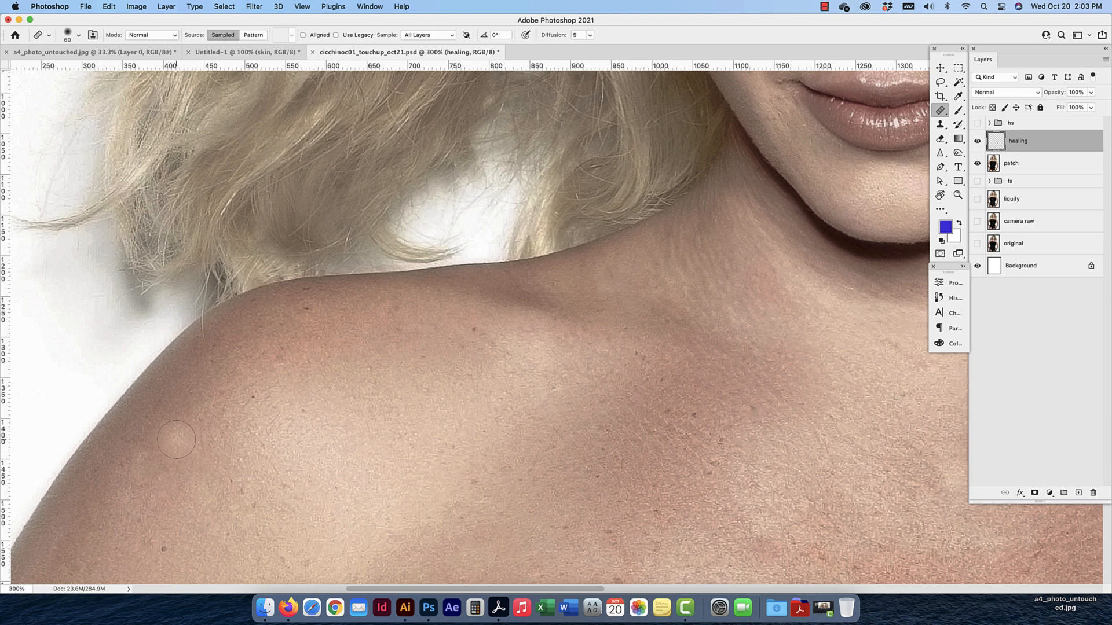
{"action": "scroll", "coordinate": [273, 390], "scroll_direction": "up", "scroll_amount": 1}
{"action": "scroll", "coordinate": [272, 390], "scroll_direction": "right", "scroll_amount": 1}
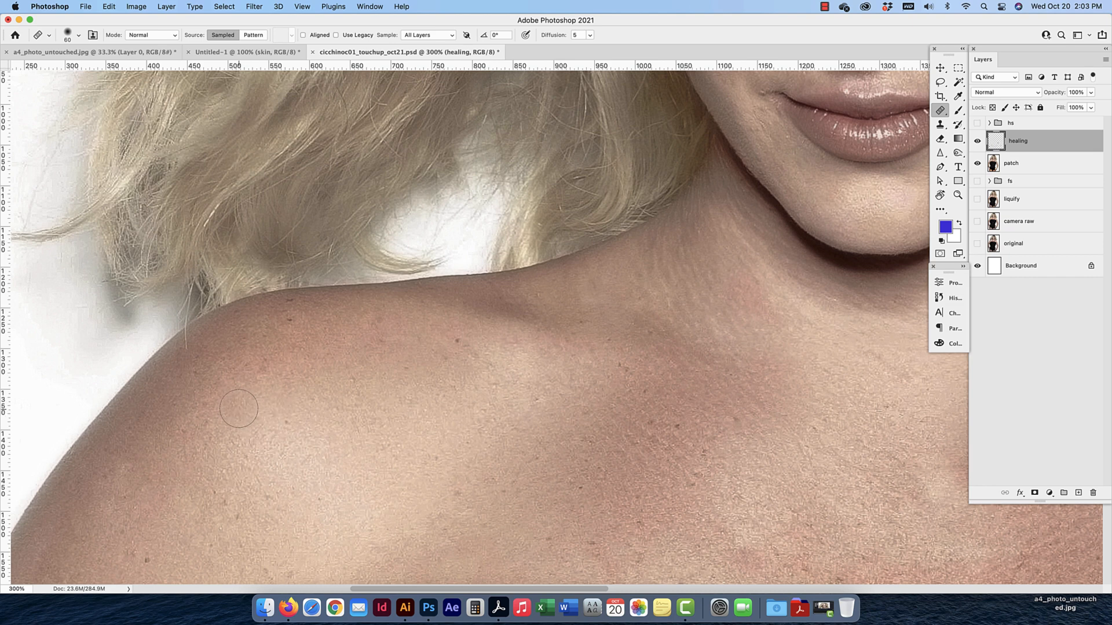
{"action": "left_click", "coordinate": [314, 429]}
Heal the small spot on the upper forehead using clean forehead skin sampled just below it
{"action": "left_click_drag", "start_coordinate": [727, 372], "coordinate": [601, 362]}
{"action": "left_click_drag", "start_coordinate": [753, 290], "coordinate": [636, 382]}
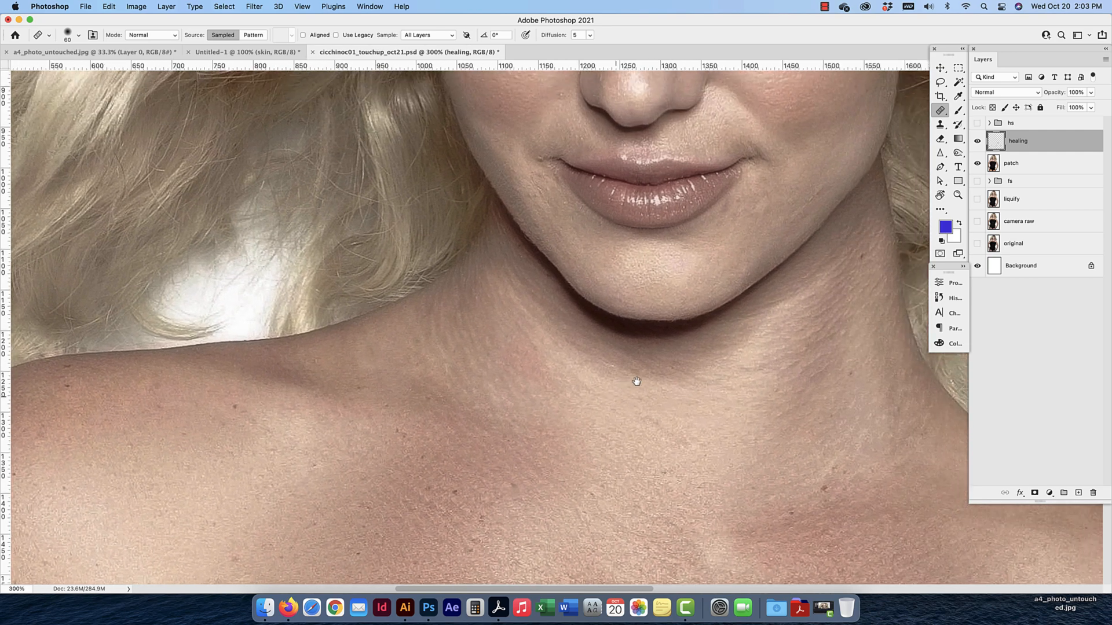
{"action": "left_click_drag", "start_coordinate": [662, 93], "coordinate": [545, 579]}
{"action": "left_click", "coordinate": [553, 326]}
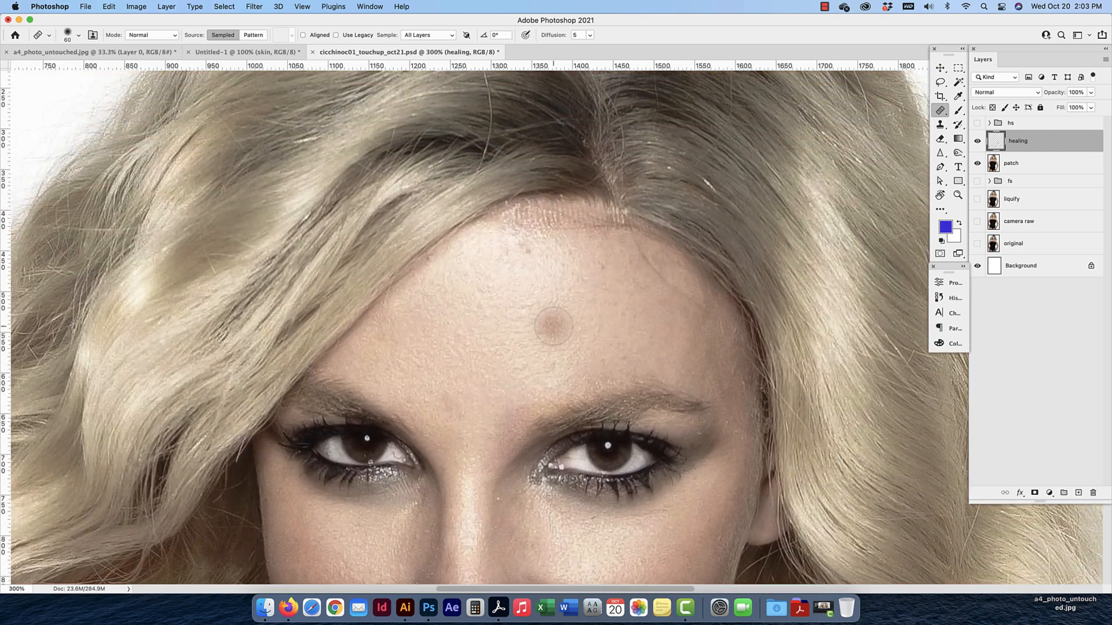
{"action": "left_click", "coordinate": [617, 308], "text": "alt"}
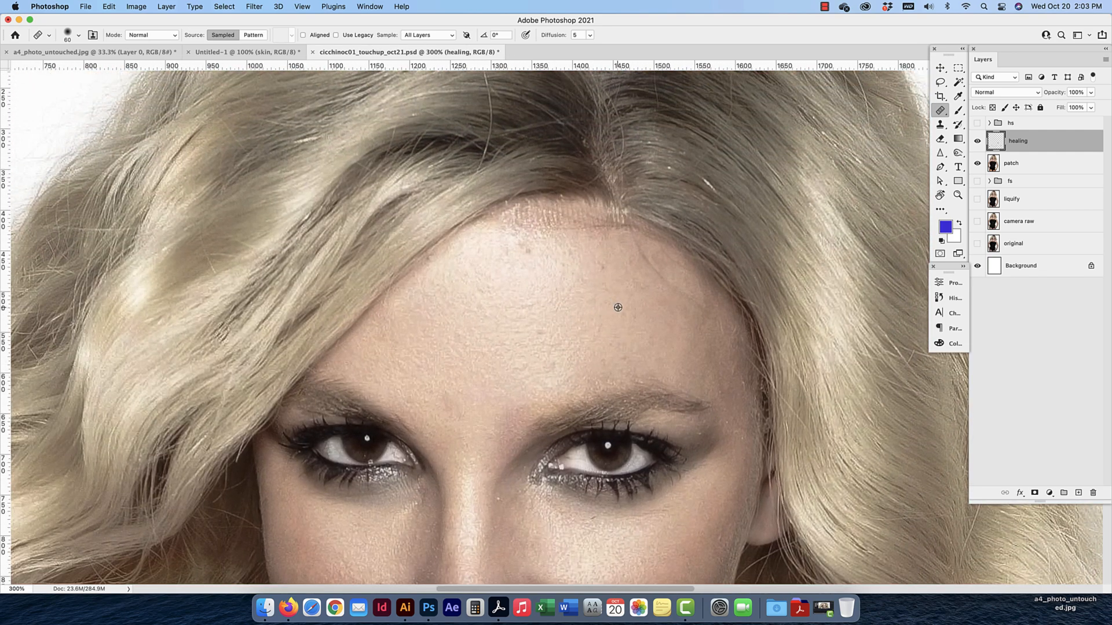
{"action": "left_click", "coordinate": [602, 266]}
{"action": "left_click", "coordinate": [601, 267]}
Add a new empty layer directly above the healing layer, and name it clone
{"action": "left_click", "coordinate": [1078, 493]}
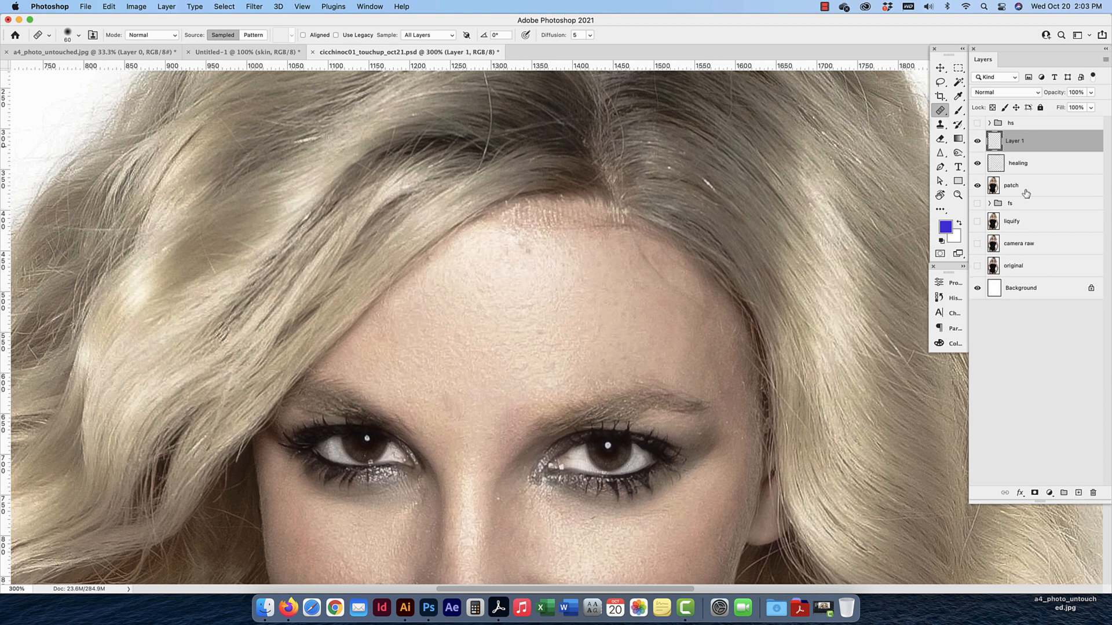
{"action": "double_click", "coordinate": [1015, 141]}
{"action": "type", "text": "d"}
{"action": "type", "text": "lone"}
{"action": "key", "text": "Return"}
Activate the Clone Stamp, try sampling from Current & Below, and set the sampling to All Layers
{"action": "left_click", "coordinate": [941, 124]}
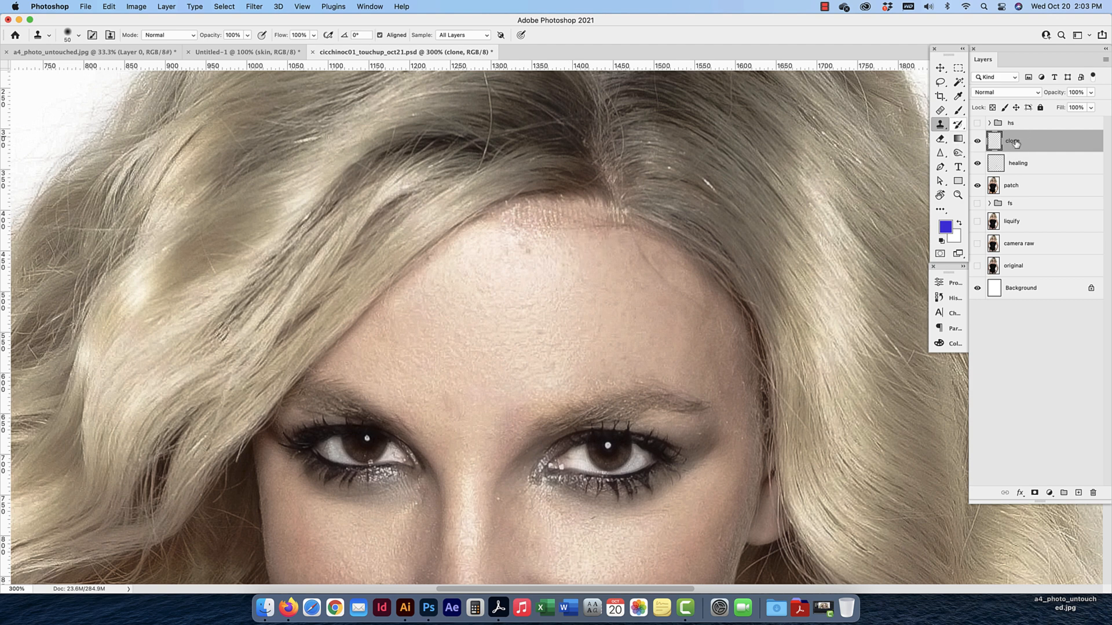
{"action": "left_click", "coordinate": [463, 36]}
{"action": "key", "text": "Up"}
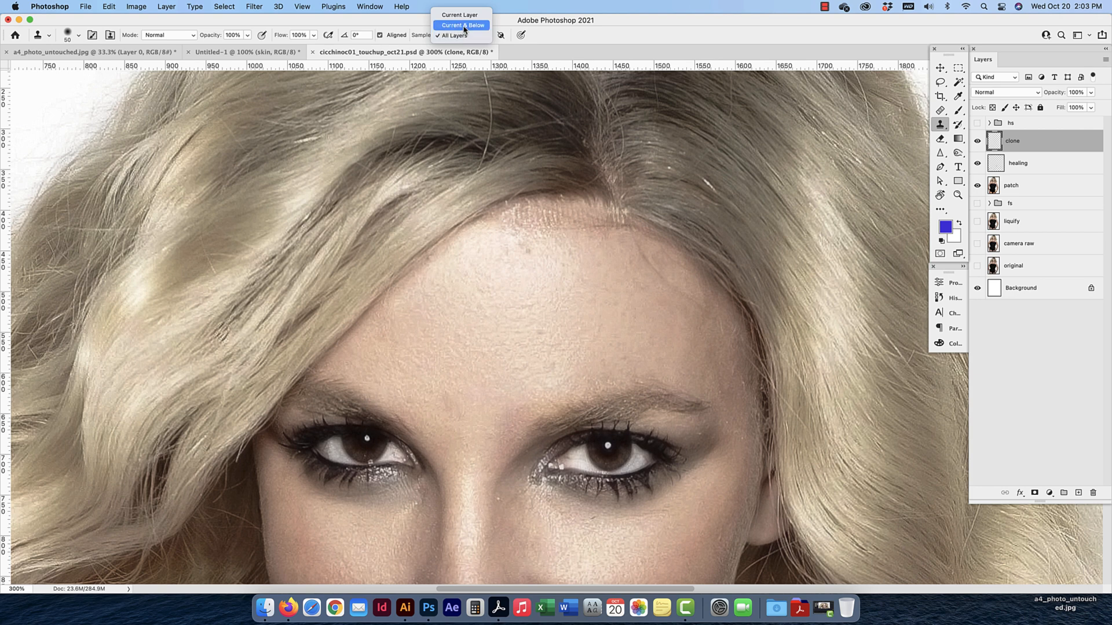
{"action": "left_click", "coordinate": [463, 26]}
{"action": "left_click", "coordinate": [461, 36]}
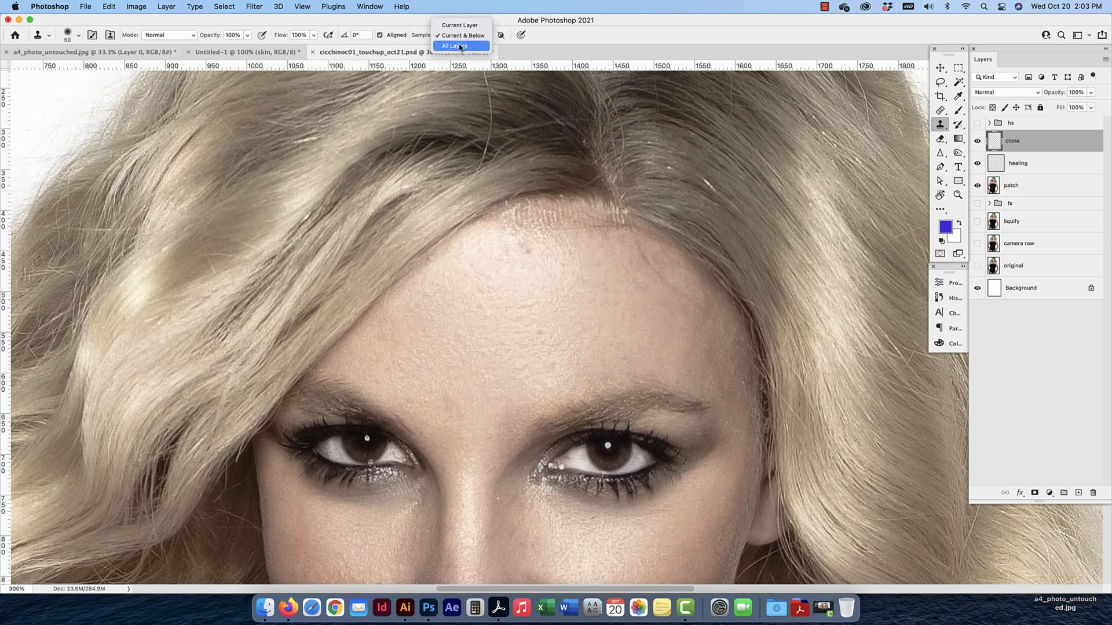
{"action": "left_click", "coordinate": [461, 46]}
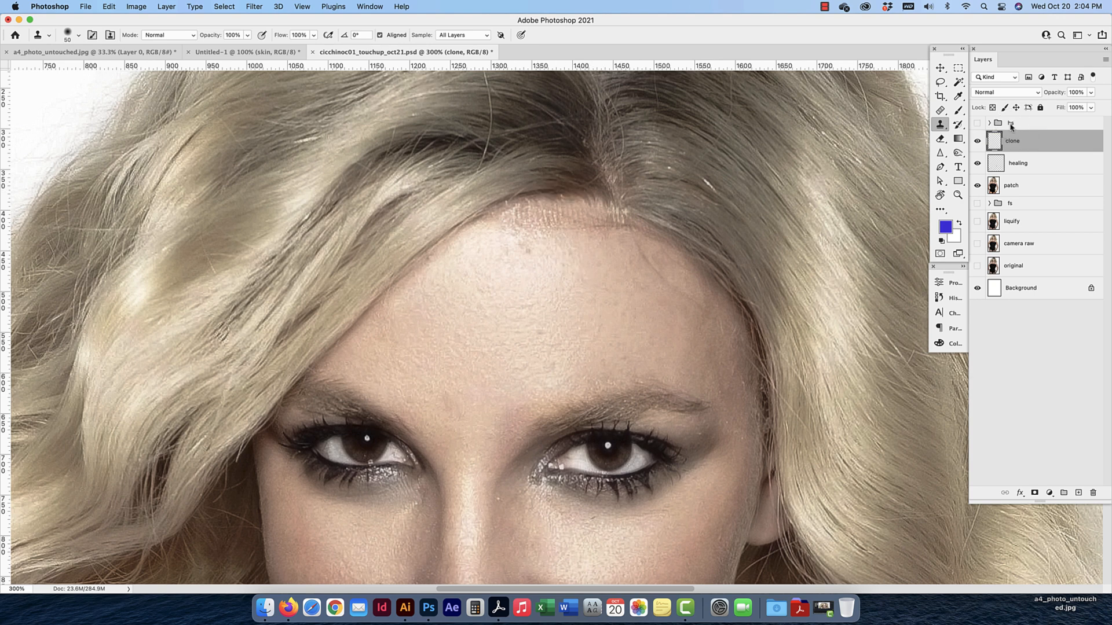
Clone clean forehead skin over the marks along the hairline on the clone layer
{"action": "left_click", "coordinate": [616, 283], "text": "alt"}
{"action": "mouse_move", "coordinate": [604, 234]}
{"action": "left_mouse_down"}
{"action": "mouse_move", "coordinate": [514, 228]}
{"action": "mouse_move", "coordinate": [554, 224]}
{"action": "mouse_move", "coordinate": [619, 246]}
{"action": "left_mouse_up"}
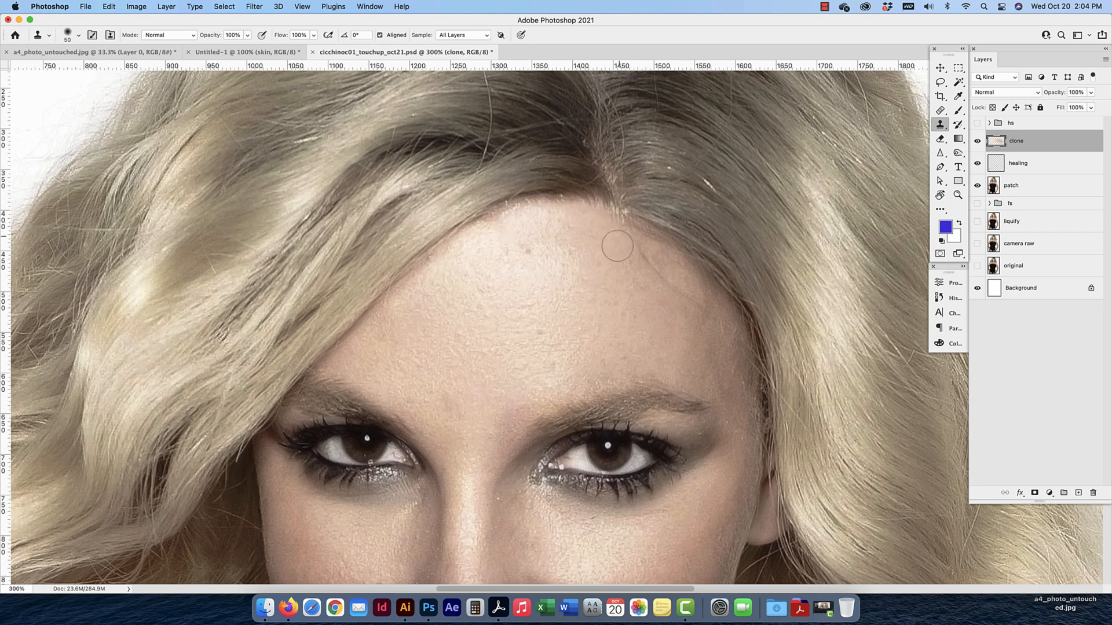
{"action": "left_click", "coordinate": [587, 233], "text": "alt"}
{"action": "left_click_drag", "start_coordinate": [495, 231], "coordinate": [493, 232]}
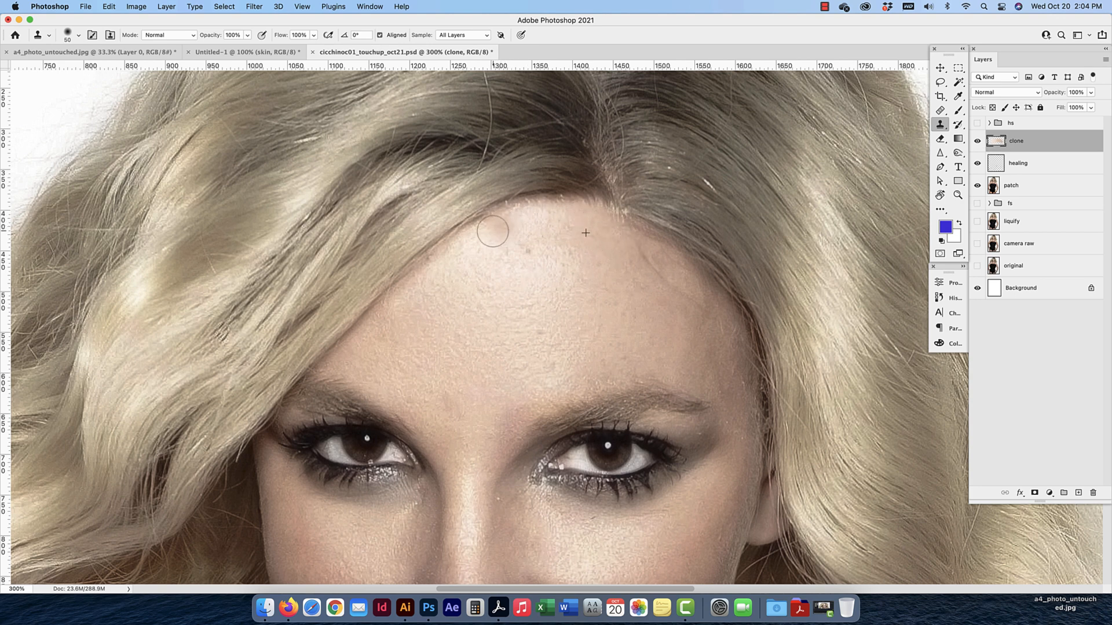
Clone clean forehead skin over the marks beside the hairline on both sides of the upper forehead
{"action": "left_click", "coordinate": [609, 262], "text": "alt"}
{"action": "left_click_drag", "start_coordinate": [509, 231], "coordinate": [501, 234]}
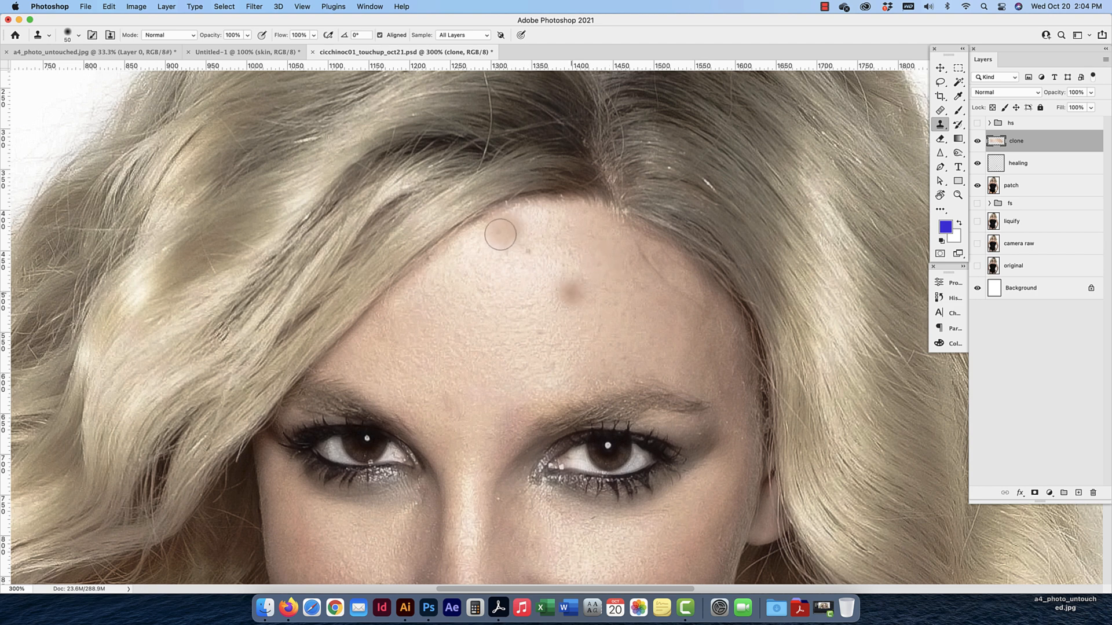
{"action": "left_click", "coordinate": [517, 270], "text": "alt"}
{"action": "mouse_move", "coordinate": [510, 240]}
{"action": "left_mouse_down"}
{"action": "mouse_move", "coordinate": [504, 228]}
{"action": "mouse_move", "coordinate": [493, 234]}
{"action": "left_mouse_up"}
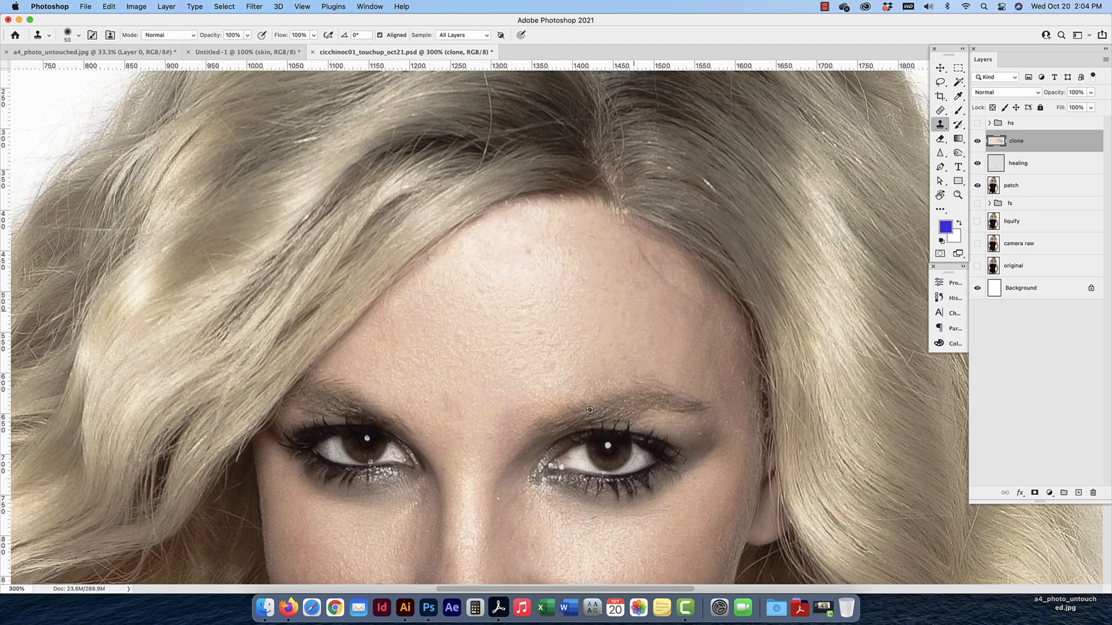
{"action": "left_click", "coordinate": [624, 294], "text": "alt"}
{"action": "left_click_drag", "start_coordinate": [636, 259], "coordinate": [676, 294]}
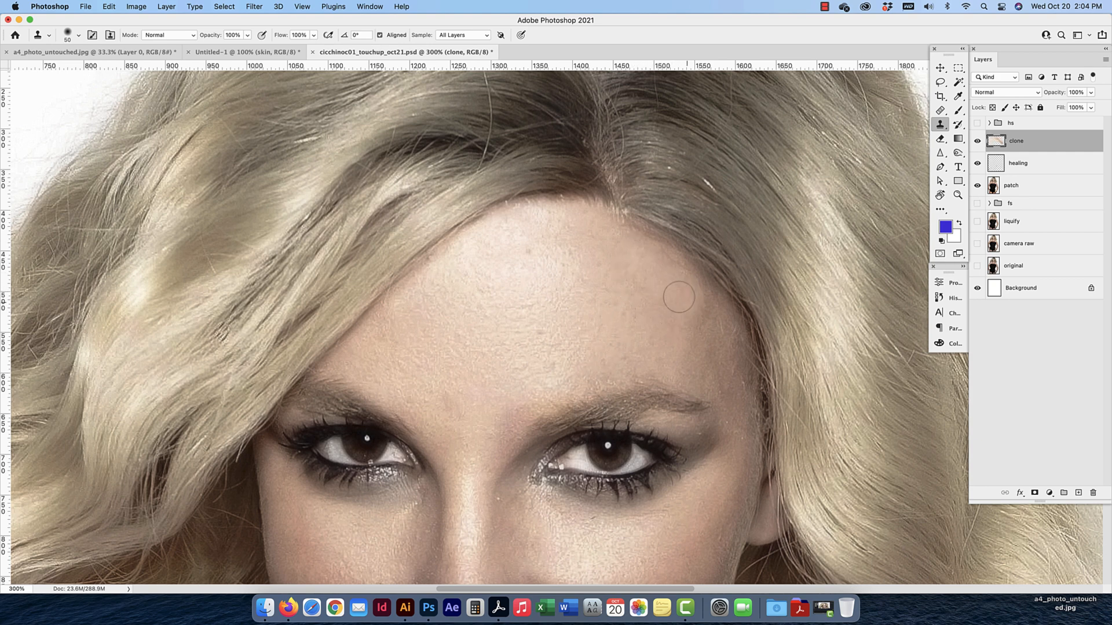
Set the Clone Stamp opacity to 25% and blend freshly sampled skin over the remaining spots across the upper forehead
{"action": "left_click", "coordinate": [238, 36]}
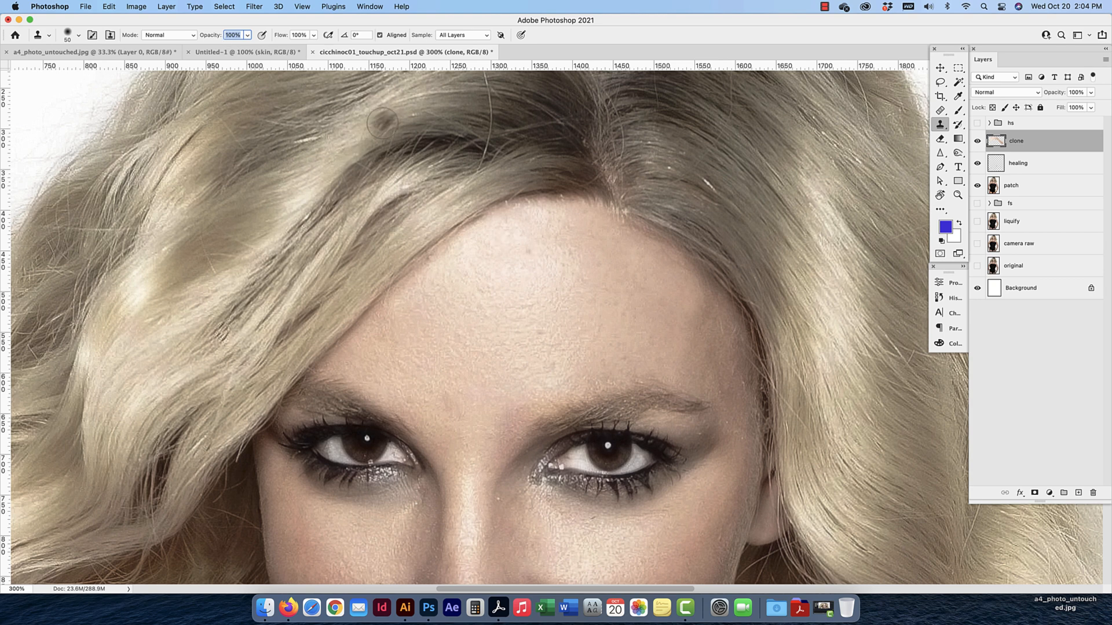
{"action": "type", "text": "2"}
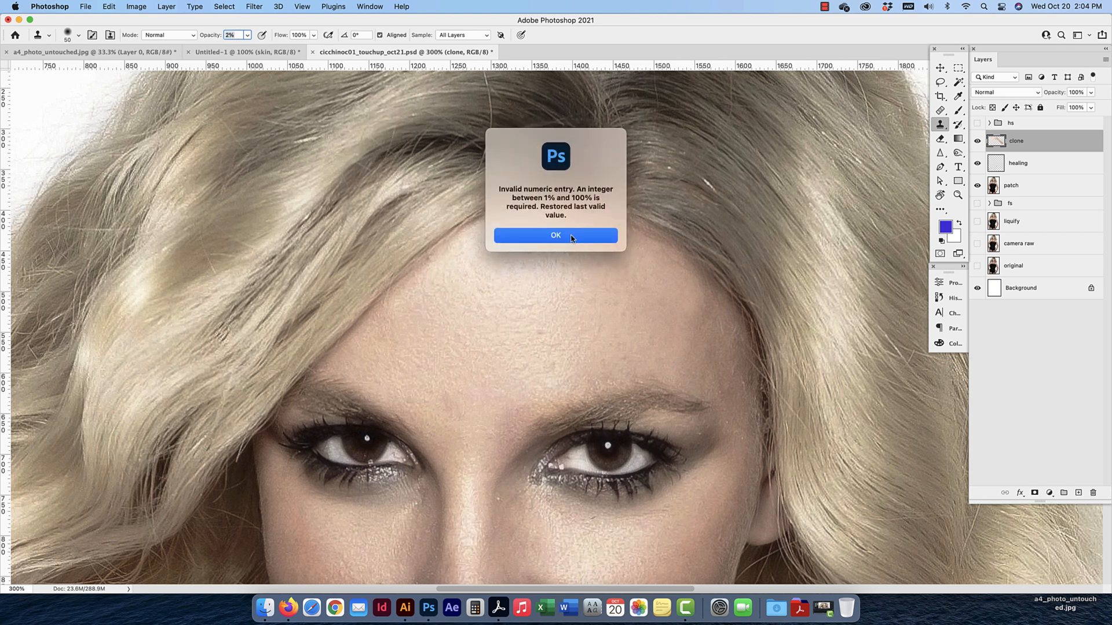
{"action": "left_click", "coordinate": [571, 236]}
{"action": "left_click", "coordinate": [231, 37]}
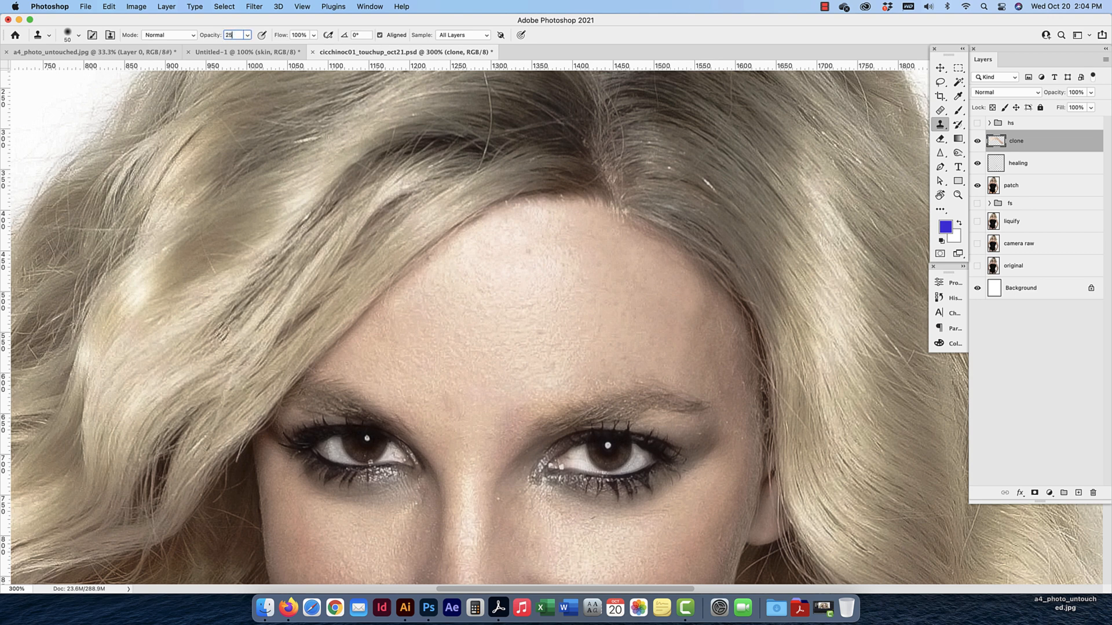
{"action": "type", "text": "25"}
{"action": "key", "text": "Return"}
{"action": "mouse_move", "coordinate": [568, 286]}
{"action": "left_mouse_down"}
{"action": "mouse_move", "coordinate": [575, 257]}
{"action": "mouse_move", "coordinate": [533, 295]}
{"action": "mouse_move", "coordinate": [564, 312]}
{"action": "left_mouse_up"}
{"action": "left_click", "coordinate": [619, 314], "text": "alt"}
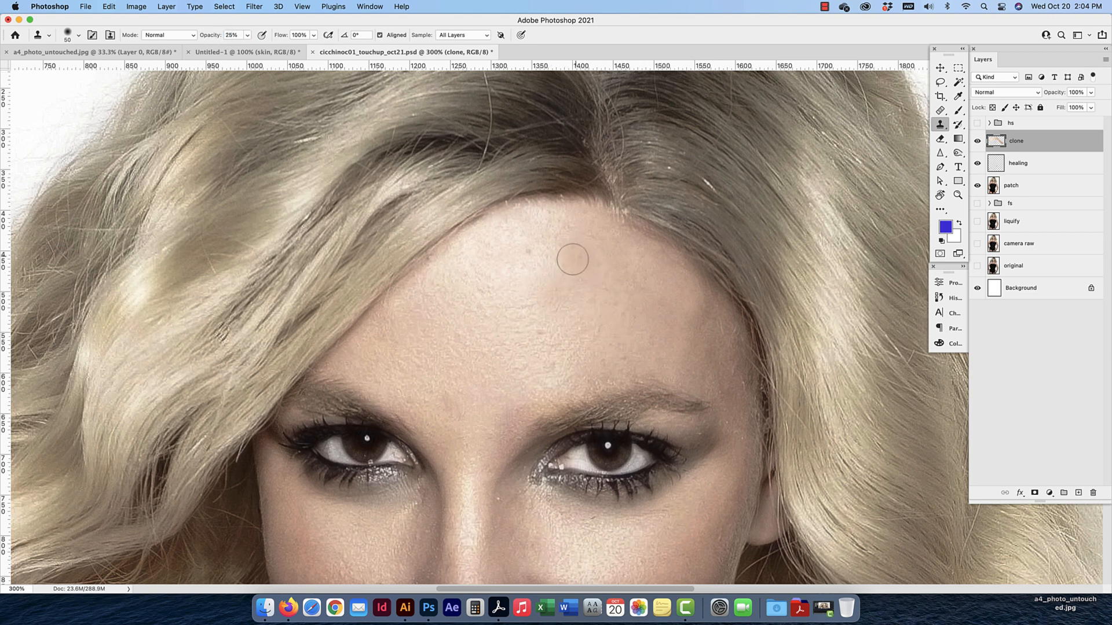
{"action": "mouse_move", "coordinate": [573, 259]}
{"action": "left_mouse_down"}
{"action": "mouse_move", "coordinate": [526, 285]}
{"action": "mouse_move", "coordinate": [563, 233]}
{"action": "mouse_move", "coordinate": [529, 271]}
{"action": "mouse_move", "coordinate": [557, 215]}
{"action": "mouse_move", "coordinate": [531, 241]}
{"action": "mouse_move", "coordinate": [497, 236]}
{"action": "mouse_move", "coordinate": [452, 271]}
{"action": "left_mouse_up"}
{"action": "left_click", "coordinate": [590, 302], "text": "alt"}
{"action": "mouse_move", "coordinate": [591, 263]}
{"action": "left_mouse_down"}
{"action": "mouse_move", "coordinate": [545, 300]}
{"action": "mouse_move", "coordinate": [460, 280]}
{"action": "mouse_move", "coordinate": [550, 249]}
{"action": "left_mouse_up"}
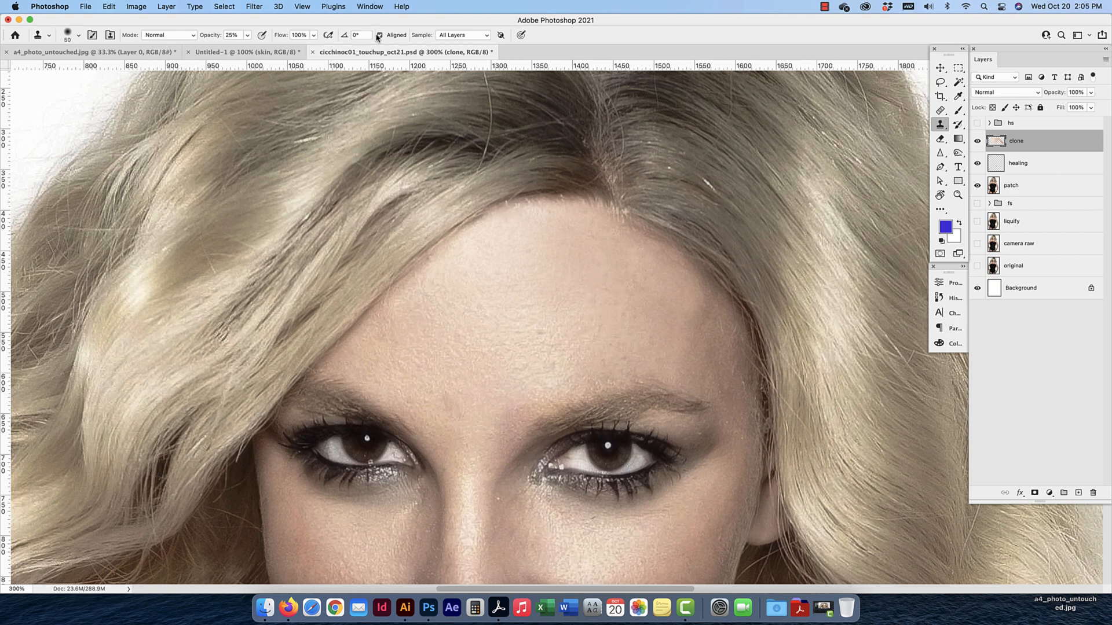
Try cloning an eye onto the middle of the forehead at 25% opacity, and undo it
{"action": "key", "text": "super+minus"}
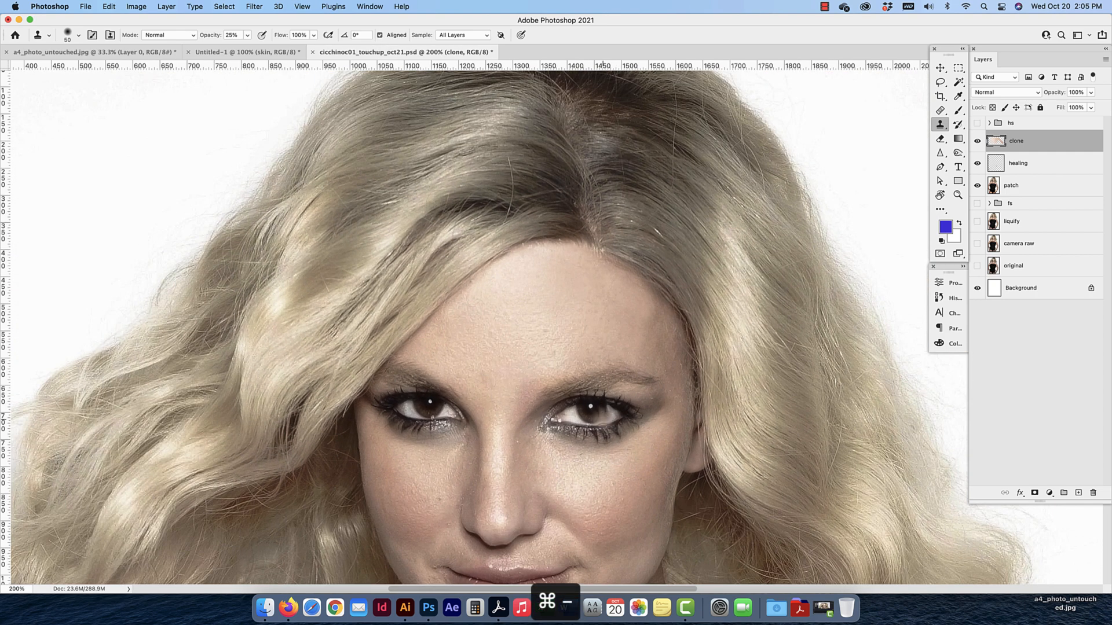
{"action": "left_click", "coordinate": [592, 411], "text": "alt"}
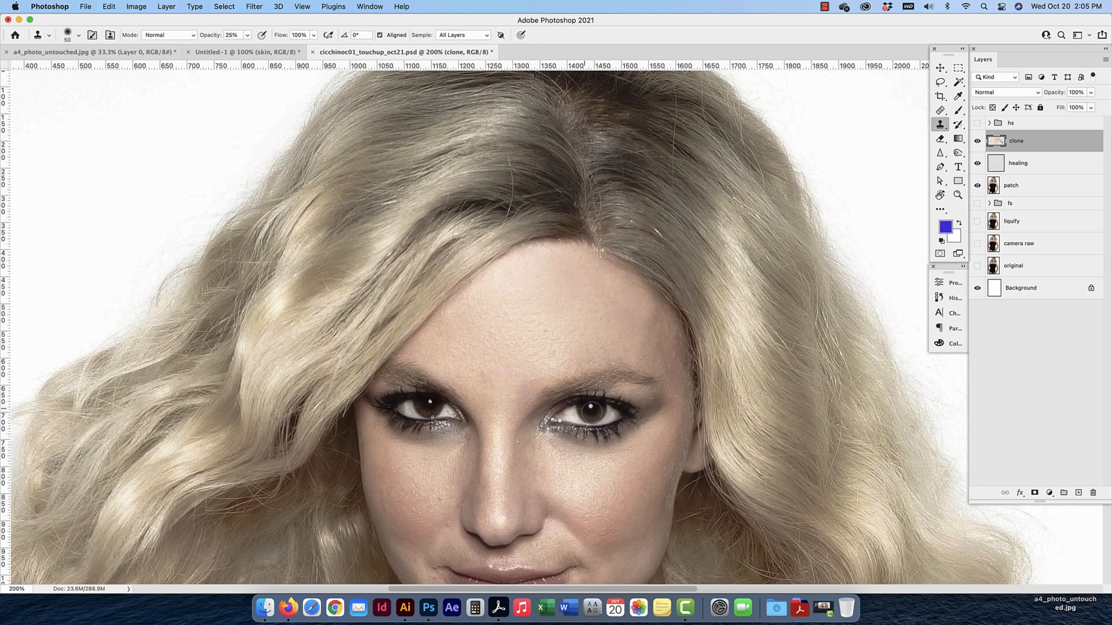
{"action": "left_click", "coordinate": [534, 321], "text": "alt"}
{"action": "mouse_move", "coordinate": [533, 321]}
{"action": "left_mouse_down"}
{"action": "mouse_move", "coordinate": [508, 313]}
{"action": "mouse_move", "coordinate": [562, 311]}
{"action": "mouse_move", "coordinate": [506, 327]}
{"action": "mouse_move", "coordinate": [538, 303]}
{"action": "mouse_move", "coordinate": [499, 338]}
{"action": "mouse_move", "coordinate": [539, 292]}
{"action": "mouse_move", "coordinate": [547, 362]}
{"action": "mouse_move", "coordinate": [536, 297]}
{"action": "left_mouse_up"}
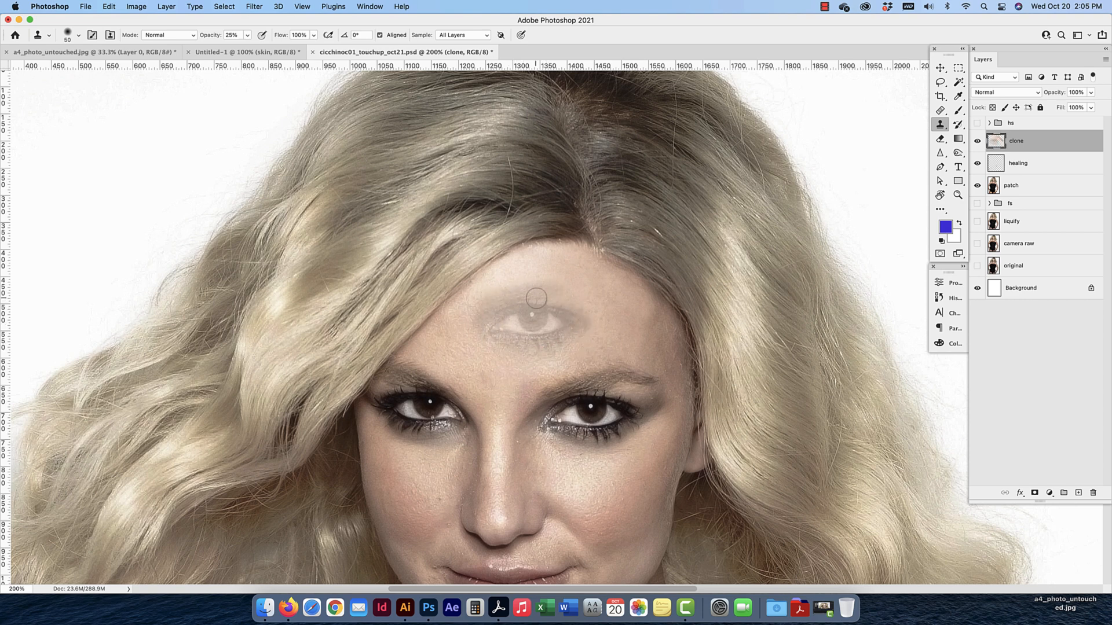
{"action": "key", "text": "super+z"}
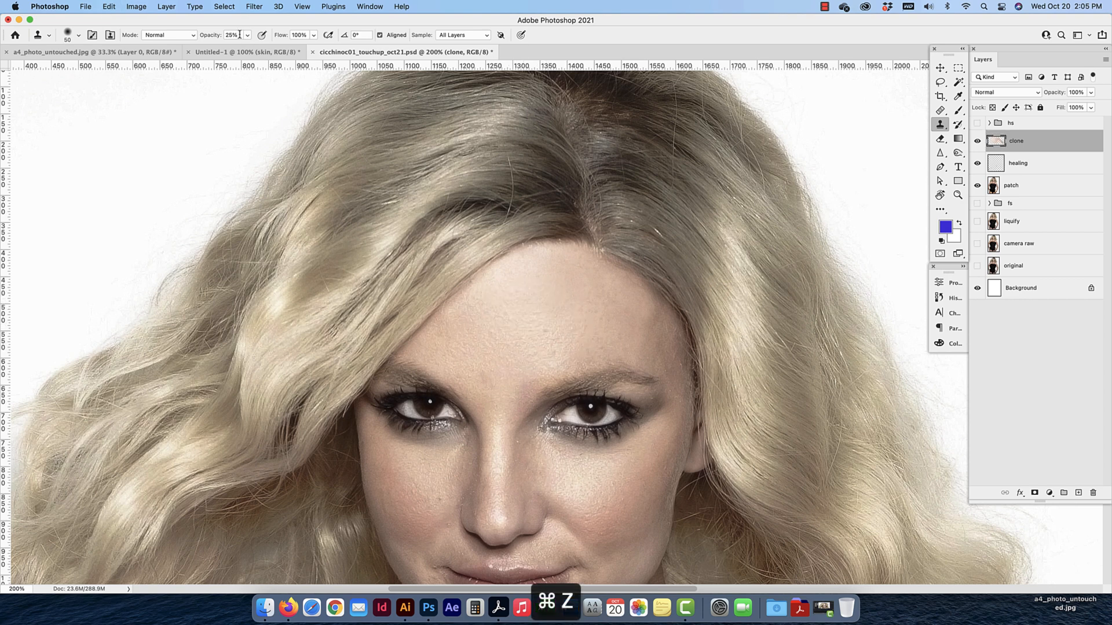
Set the Clone Stamp opacity to 100%
{"action": "left_click", "coordinate": [239, 35]}
{"action": "type", "text": "100"}
{"action": "key", "text": "Return"}
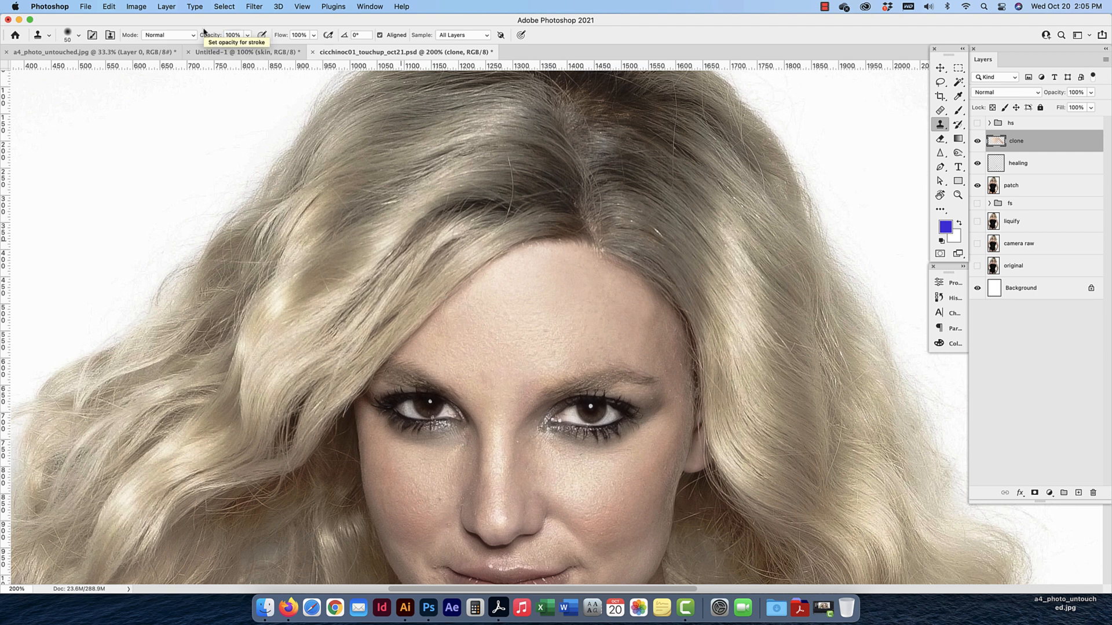
Try cloning an eye onto the forehead at full opacity, undo it, and clone it again in several strokes with the history shown
{"action": "mouse_move", "coordinate": [550, 304]}
{"action": "left_mouse_down"}
{"action": "mouse_move", "coordinate": [512, 318]}
{"action": "mouse_move", "coordinate": [565, 309]}
{"action": "mouse_move", "coordinate": [515, 325]}
{"action": "mouse_move", "coordinate": [572, 296]}
{"action": "mouse_move", "coordinate": [501, 308]}
{"action": "mouse_move", "coordinate": [580, 325]}
{"action": "mouse_move", "coordinate": [575, 293]}
{"action": "mouse_move", "coordinate": [502, 339]}
{"action": "mouse_move", "coordinate": [604, 330]}
{"action": "mouse_move", "coordinate": [539, 279]}
{"action": "mouse_move", "coordinate": [484, 325]}
{"action": "mouse_move", "coordinate": [553, 350]}
{"action": "left_mouse_up"}
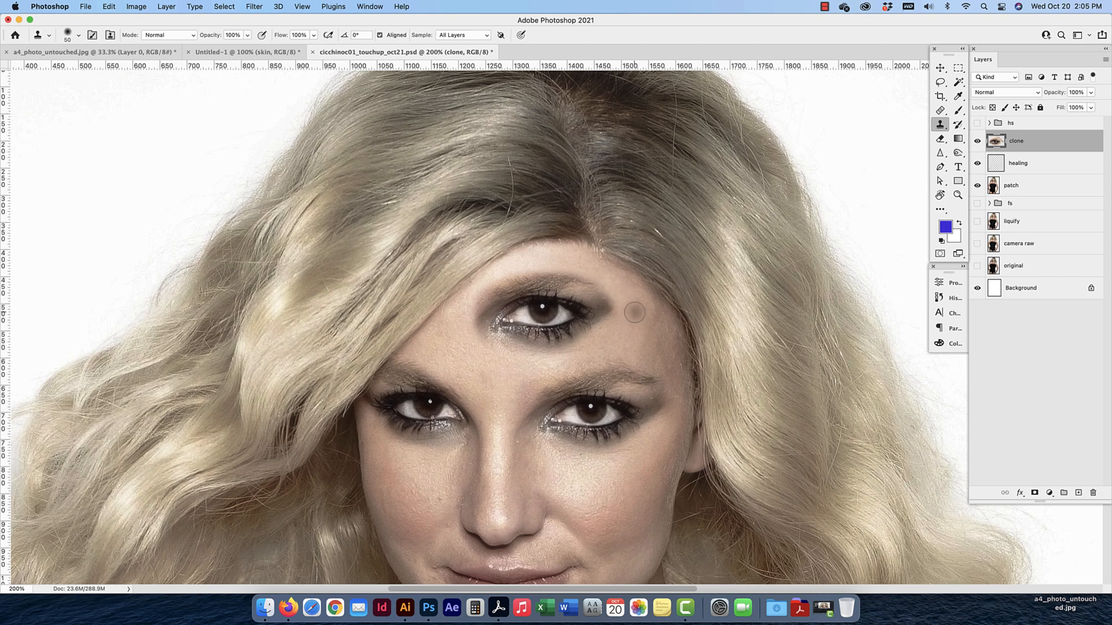
{"action": "key", "text": "super+z"}
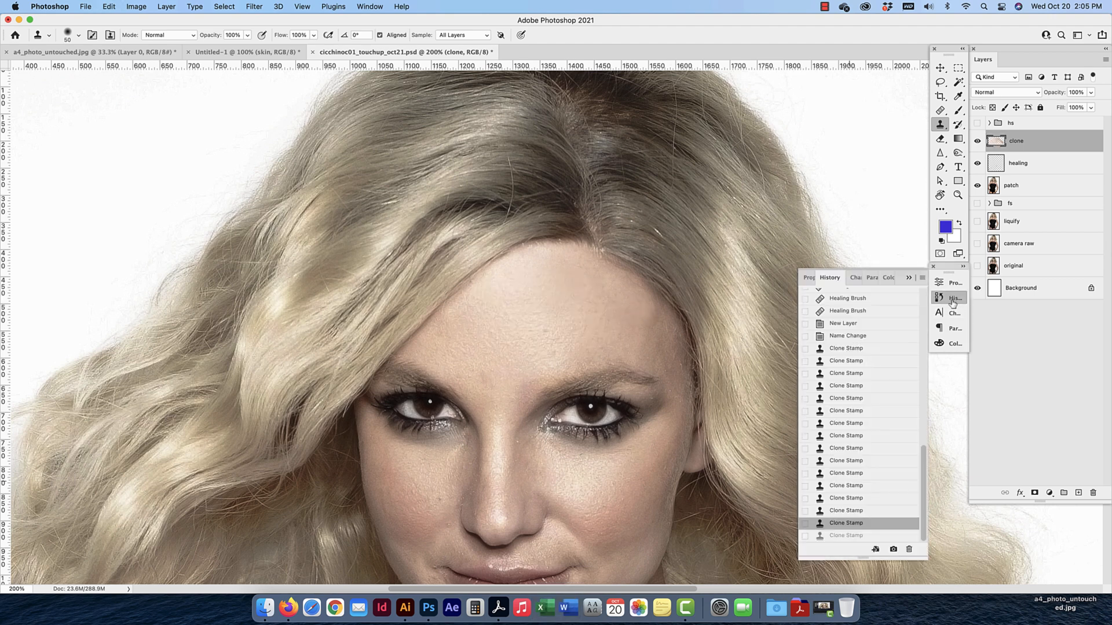
{"action": "scroll", "coordinate": [953, 303], "scroll_direction": "down", "scroll_amount": 1}
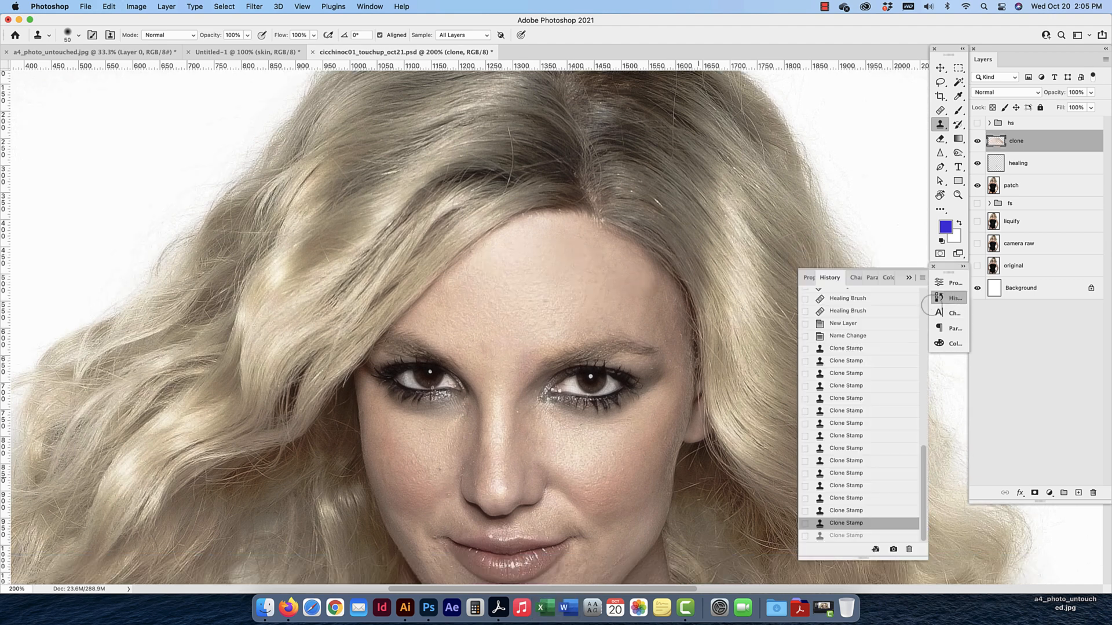
{"action": "left_click", "coordinate": [590, 384], "text": "alt"}
{"action": "left_click", "coordinate": [540, 288]}
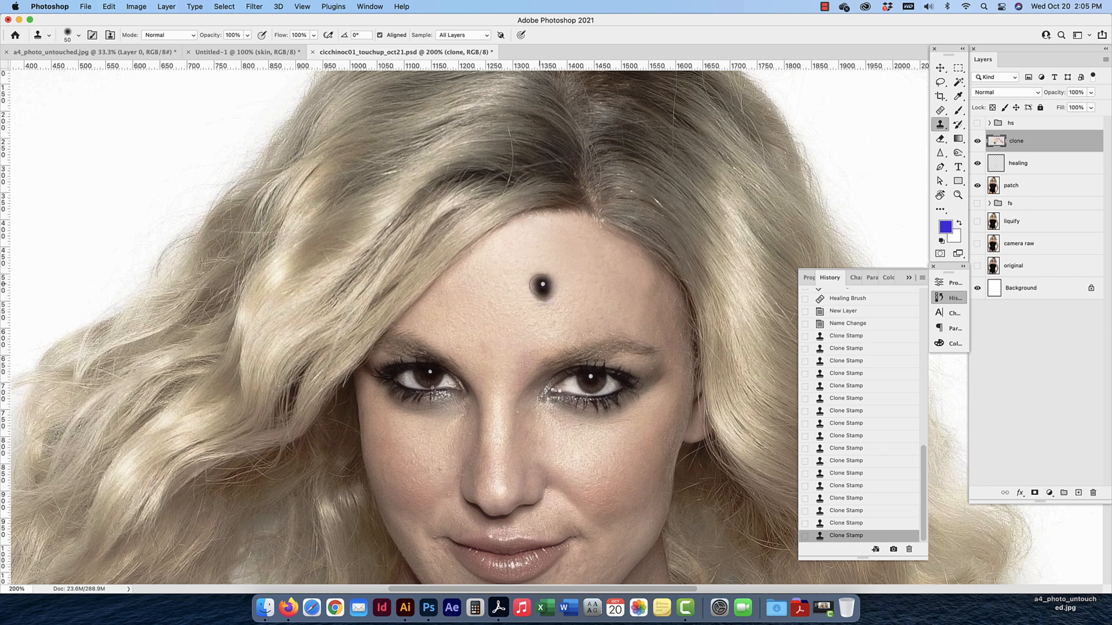
{"action": "mouse_move", "coordinate": [540, 288]}
{"action": "left_mouse_down"}
{"action": "mouse_move", "coordinate": [550, 298]}
{"action": "mouse_move", "coordinate": [553, 278]}
{"action": "mouse_move", "coordinate": [515, 283]}
{"action": "mouse_move", "coordinate": [564, 276]}
{"action": "left_mouse_up"}
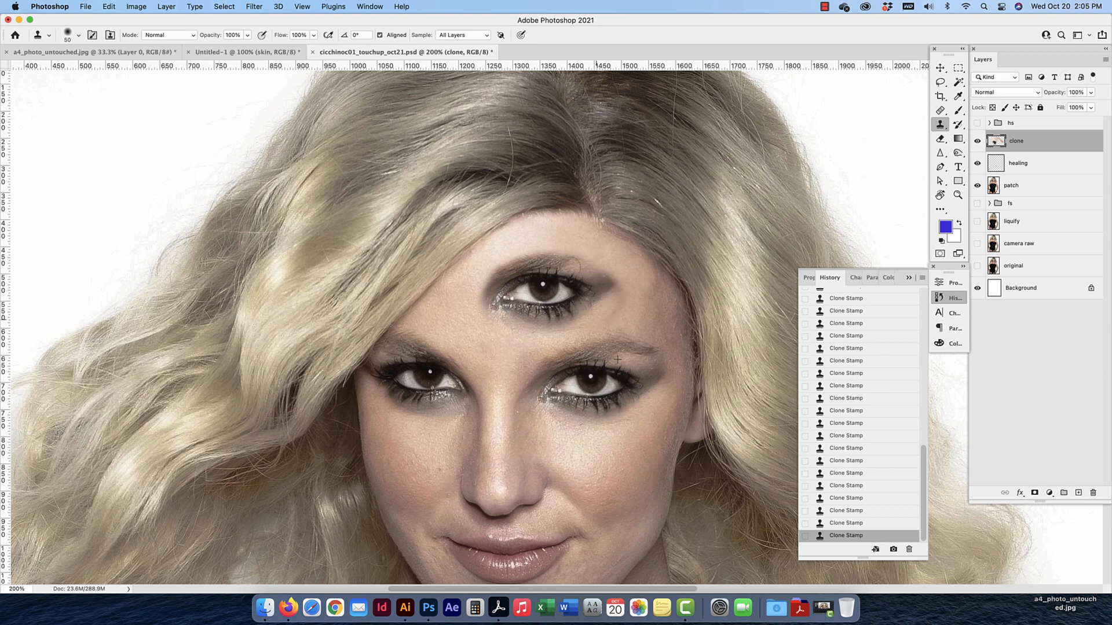
Undo all the strokes of the eye cloned onto the forehead and close the history list
{"action": "key", "text": "super+z"}
{"action": "key", "text": "super+z"}
{"action": "key", "text": "super+z"}
{"action": "key", "text": "super+z"}
{"action": "key", "text": "super+z"}
{"action": "key", "text": "super+z"}
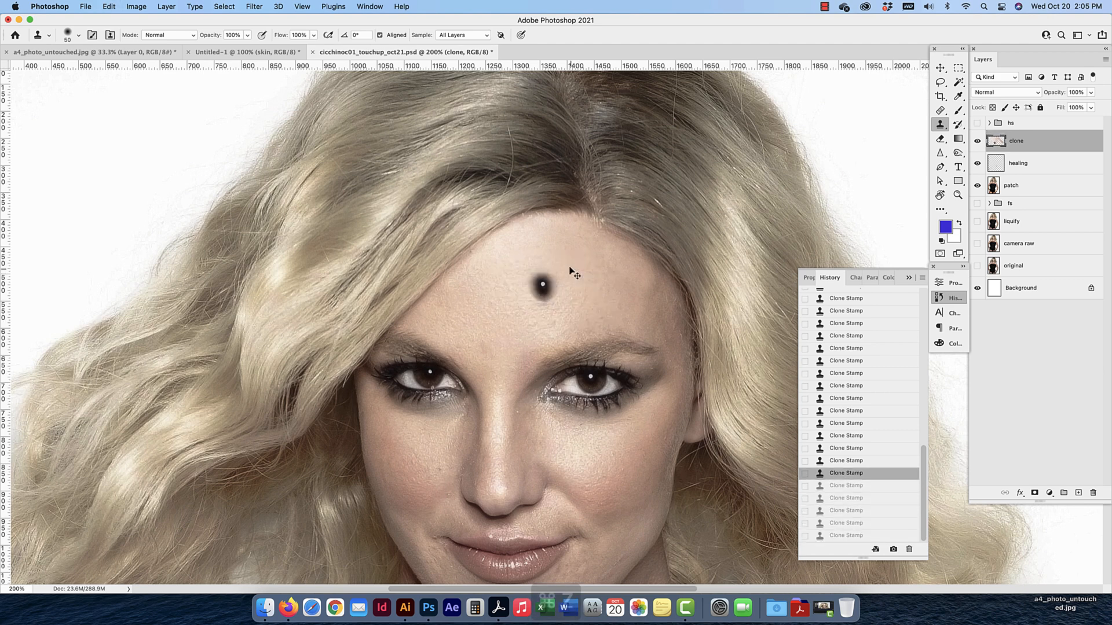
{"action": "scroll", "coordinate": [570, 268], "scroll_direction": "down", "scroll_amount": 1}
{"action": "key", "text": "super+z"}
{"action": "left_click", "coordinate": [908, 277]}
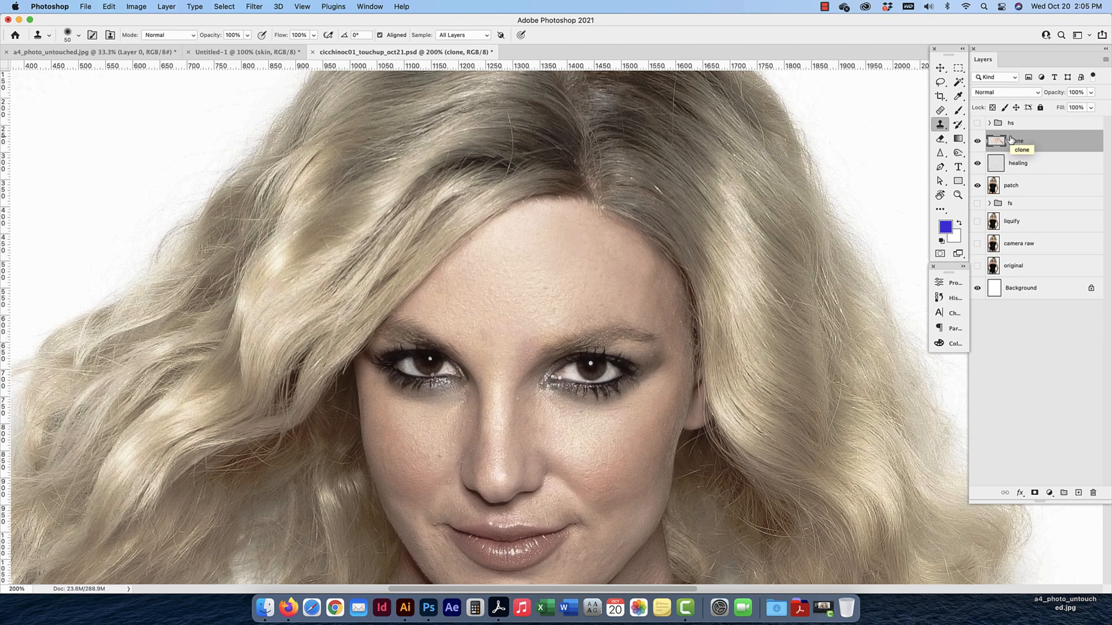
Examine the chest, neck and shoulders for remaining skin marks, and review the portrait as a whole
{"action": "scroll", "coordinate": [643, 197], "scroll_direction": "down", "scroll_amount": 20}
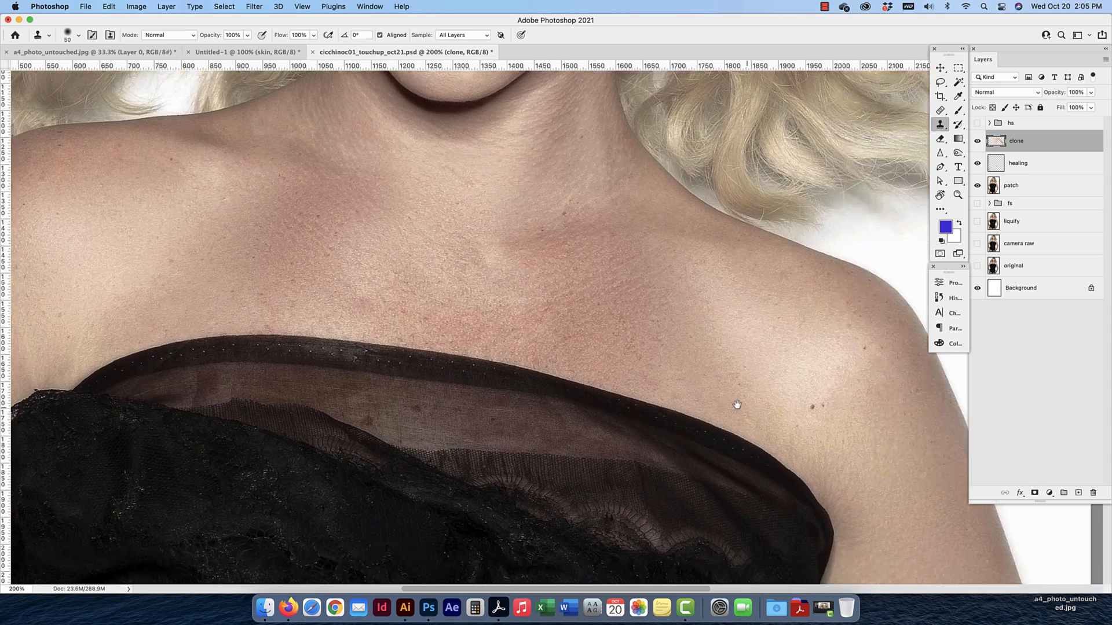
{"action": "left_click_drag", "start_coordinate": [737, 405], "coordinate": [623, 357]}
{"action": "left_click_drag", "start_coordinate": [484, 296], "coordinate": [578, 378]}
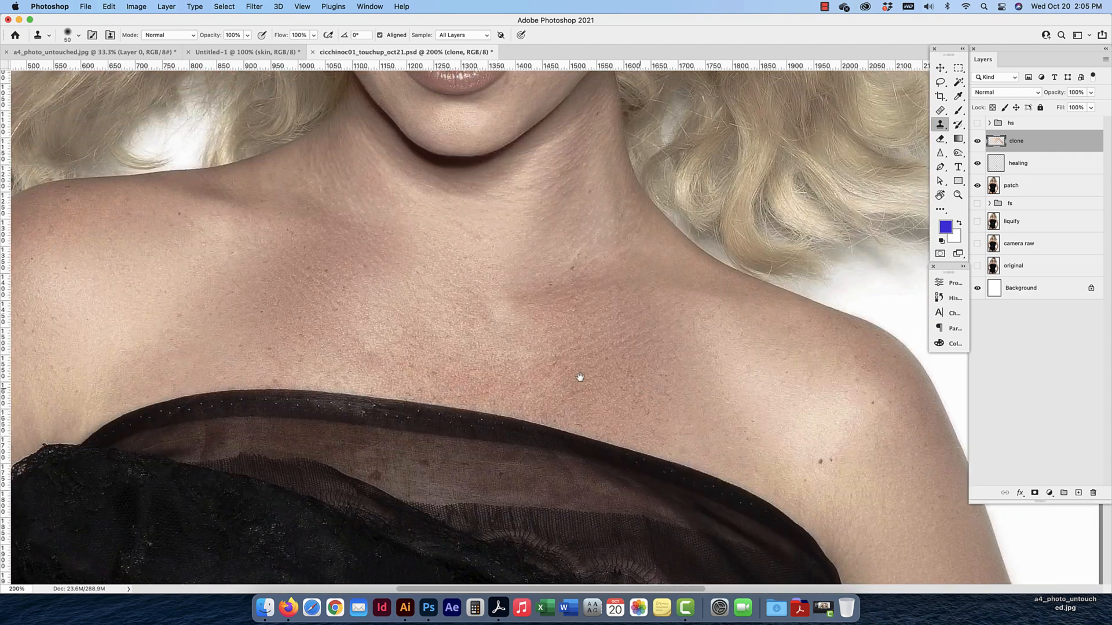
{"action": "left_click_drag", "start_coordinate": [336, 331], "coordinate": [465, 319]}
{"action": "left_click_drag", "start_coordinate": [383, 319], "coordinate": [468, 320]}
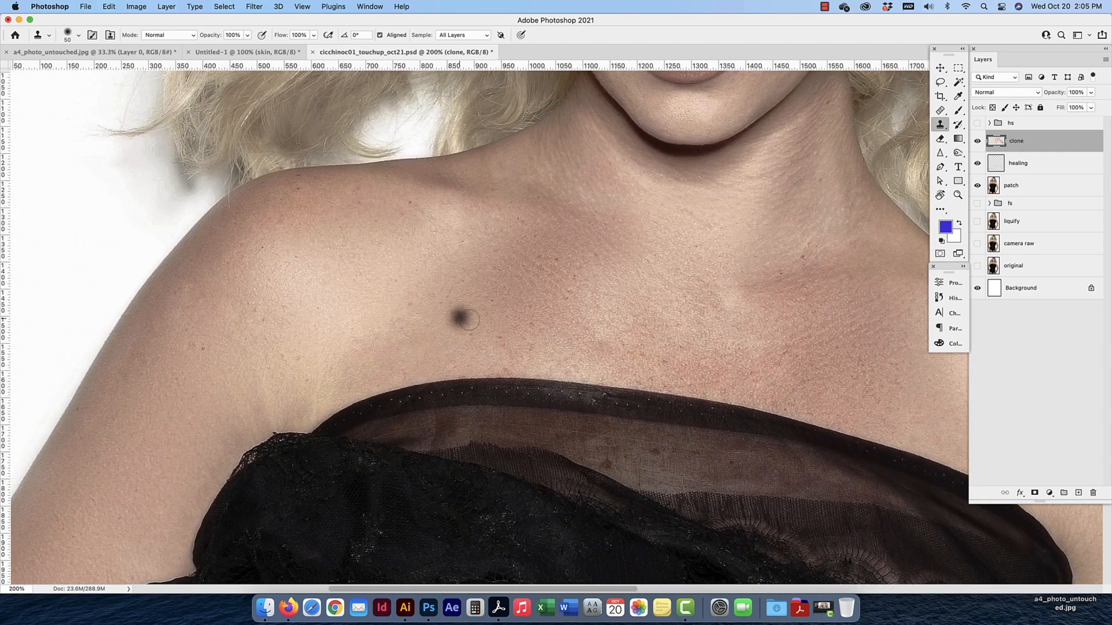
{"action": "key", "text": "super+minus"}
{"action": "key", "text": "super+minus"}
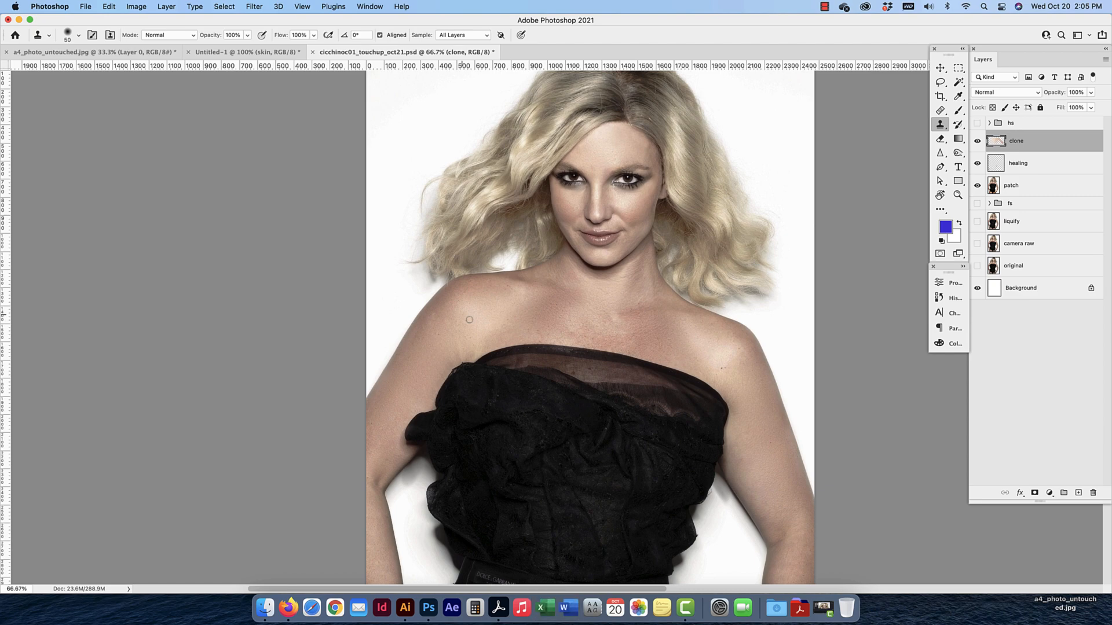
{"action": "left_click_drag", "start_coordinate": [524, 250], "coordinate": [502, 318]}
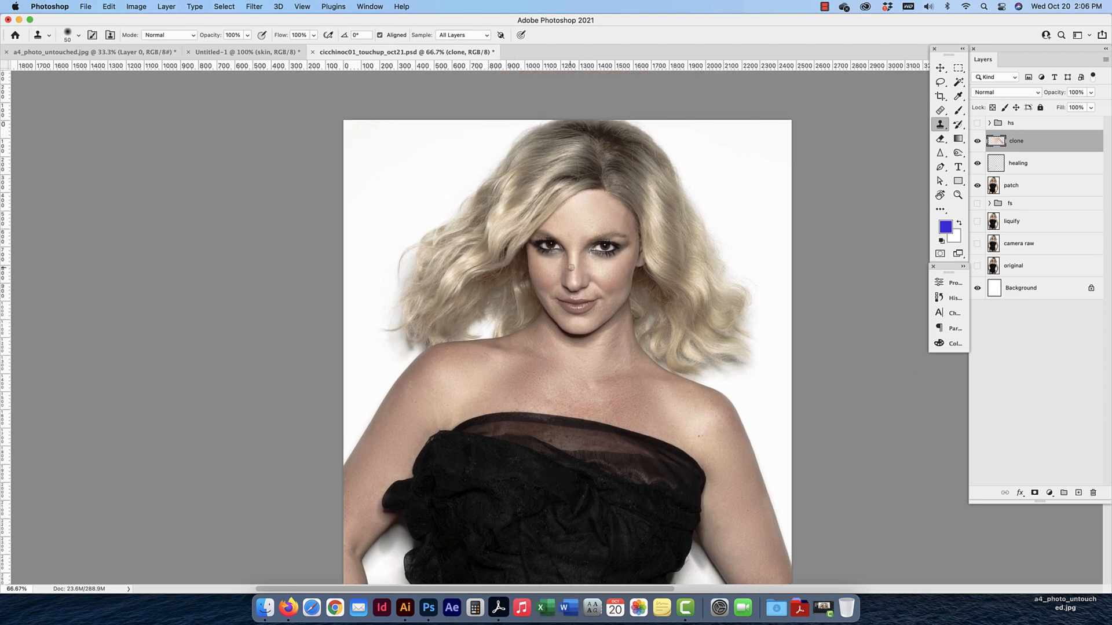
Compare the face with and without the hs group by switching its visibility on and off
{"action": "key", "text": "super+equal"}
{"action": "key", "text": "super+equal"}
{"action": "left_click_drag", "start_coordinate": [649, 183], "coordinate": [583, 333]}
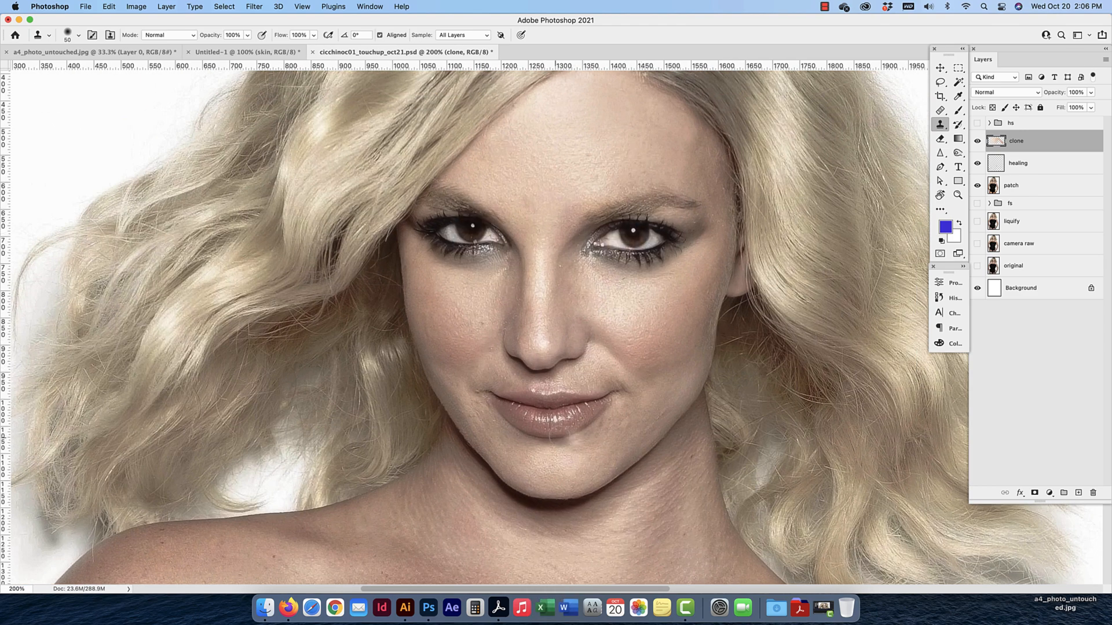
{"action": "left_click", "coordinate": [977, 123]}
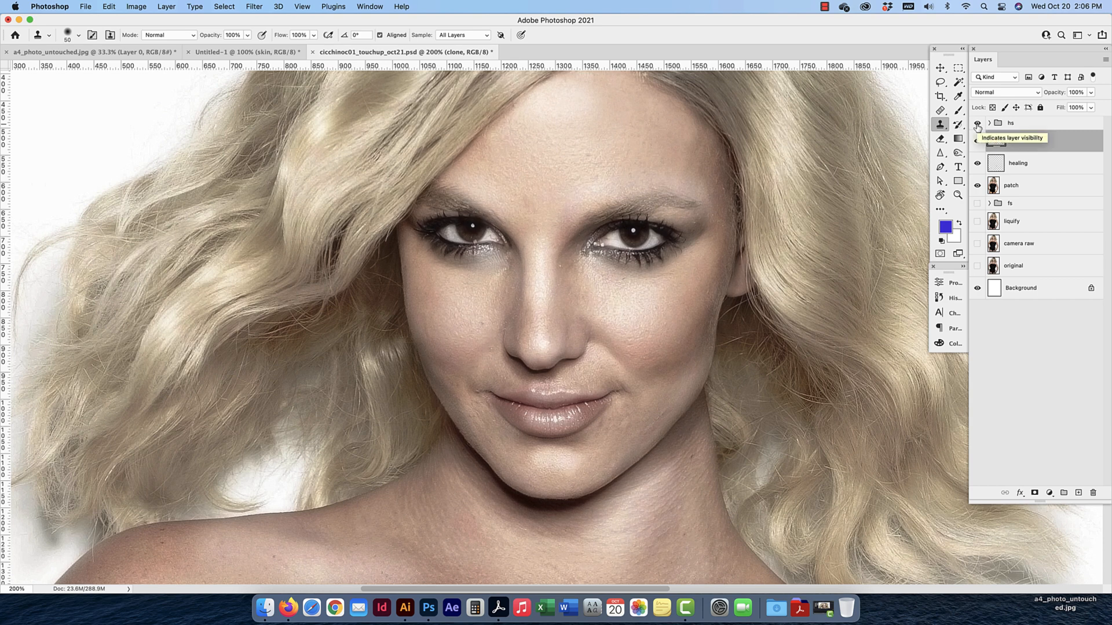
{"action": "left_click", "coordinate": [977, 124]}
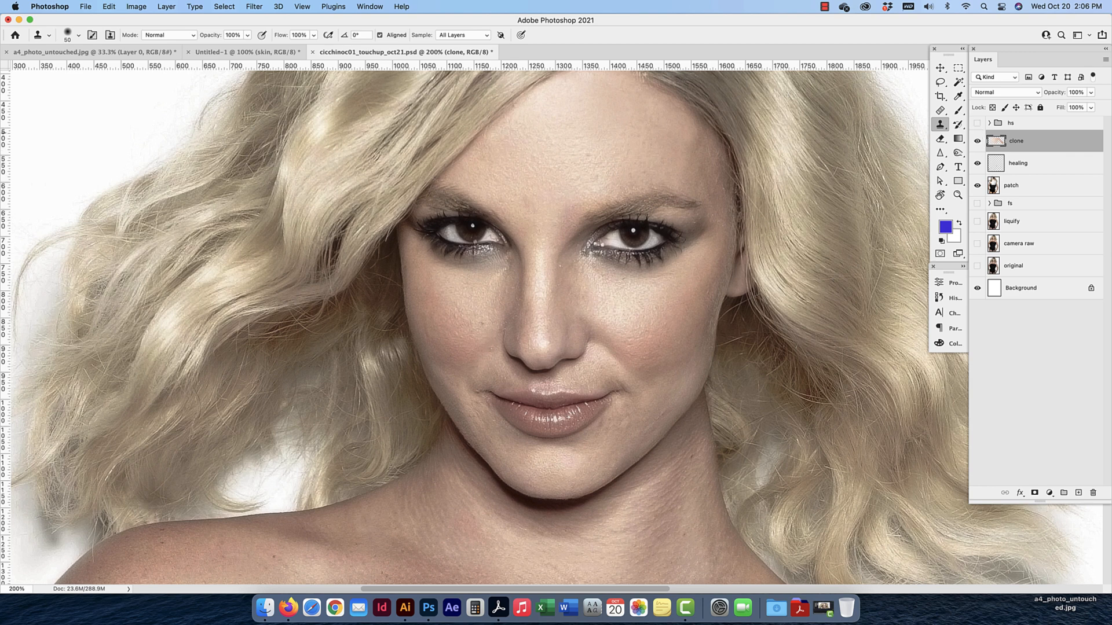
Add a new empty layer above the clone layer, check the clone layer's effect by toggling its visibility, and name the new layer sharpen
{"action": "left_click", "coordinate": [1078, 493]}
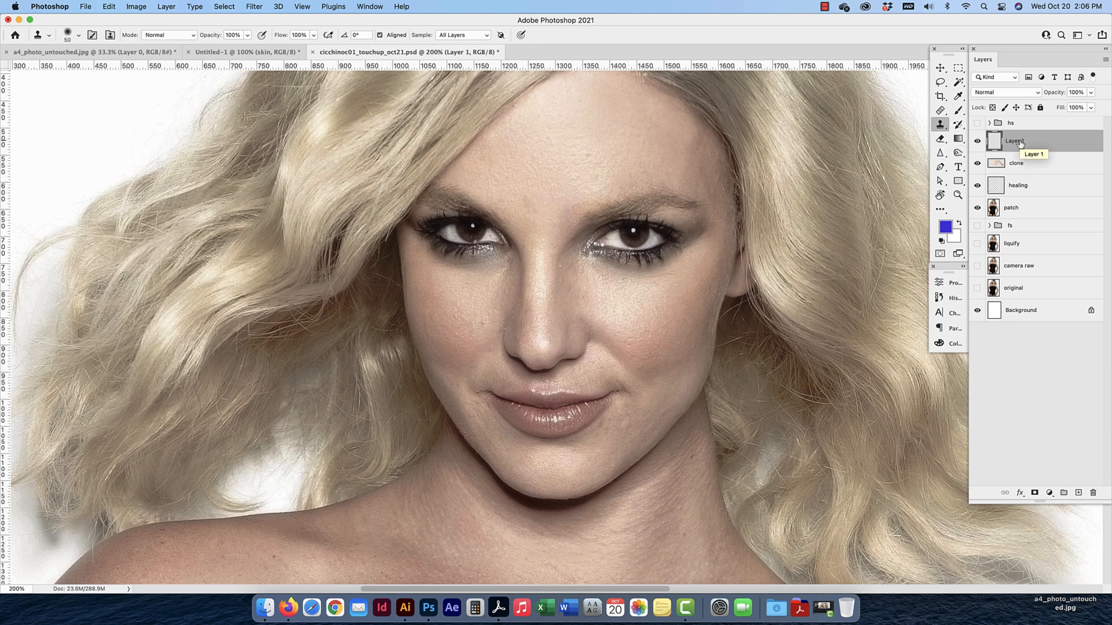
{"action": "left_click", "coordinate": [977, 140]}
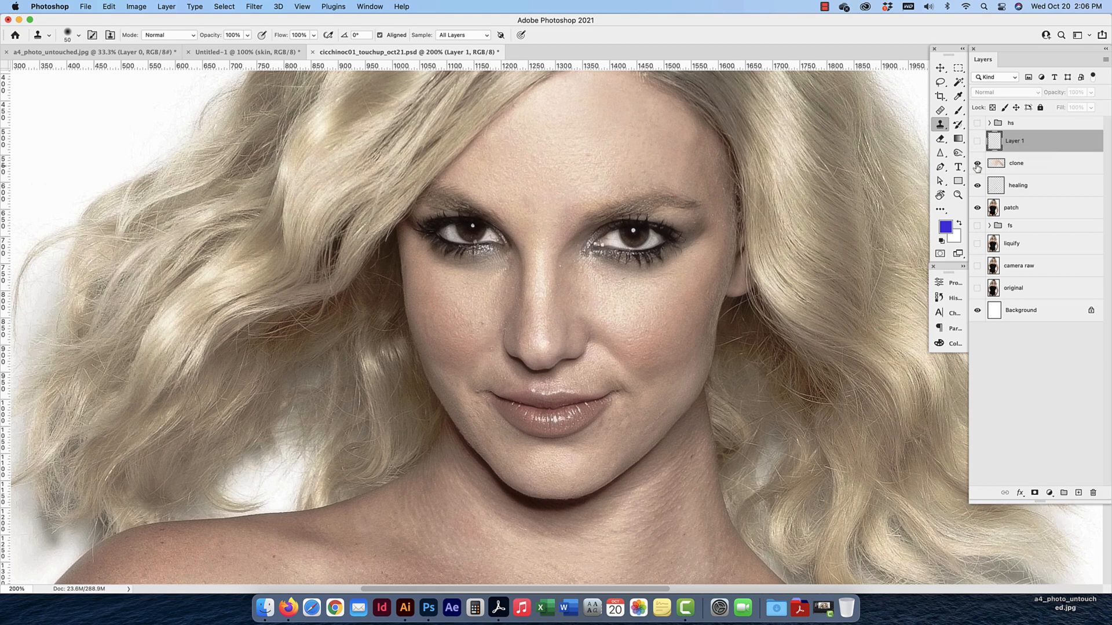
{"action": "left_click", "coordinate": [977, 164]}
{"action": "left_click", "coordinate": [977, 164]}
{"action": "key", "text": "super+minus"}
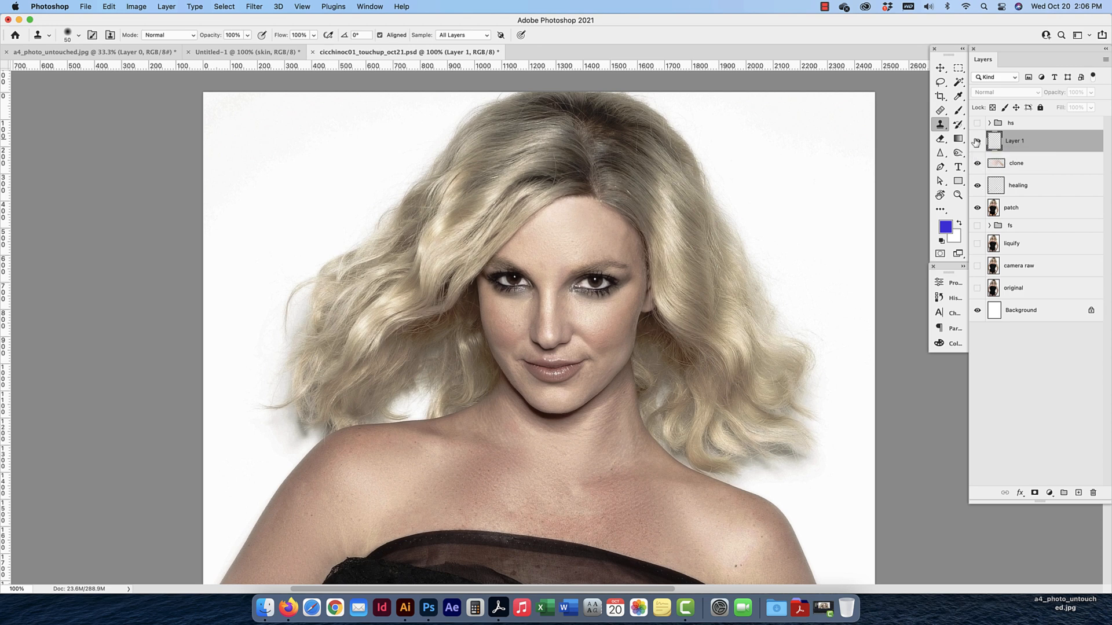
{"action": "left_click", "coordinate": [976, 141]}
{"action": "double_click", "coordinate": [1019, 141]}
{"action": "type", "text": "sharpen"}
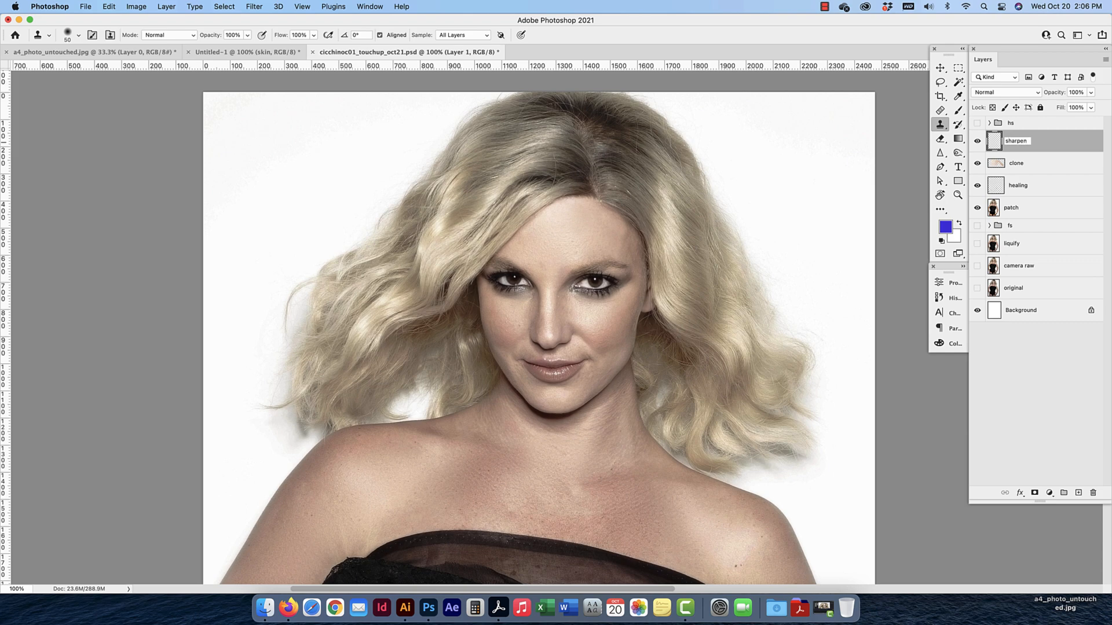
{"action": "key", "text": "Return"}
Sharpen the irises of both eyes on the sharpen layer with the Sharpen Tool
{"action": "key", "text": "super+equal"}
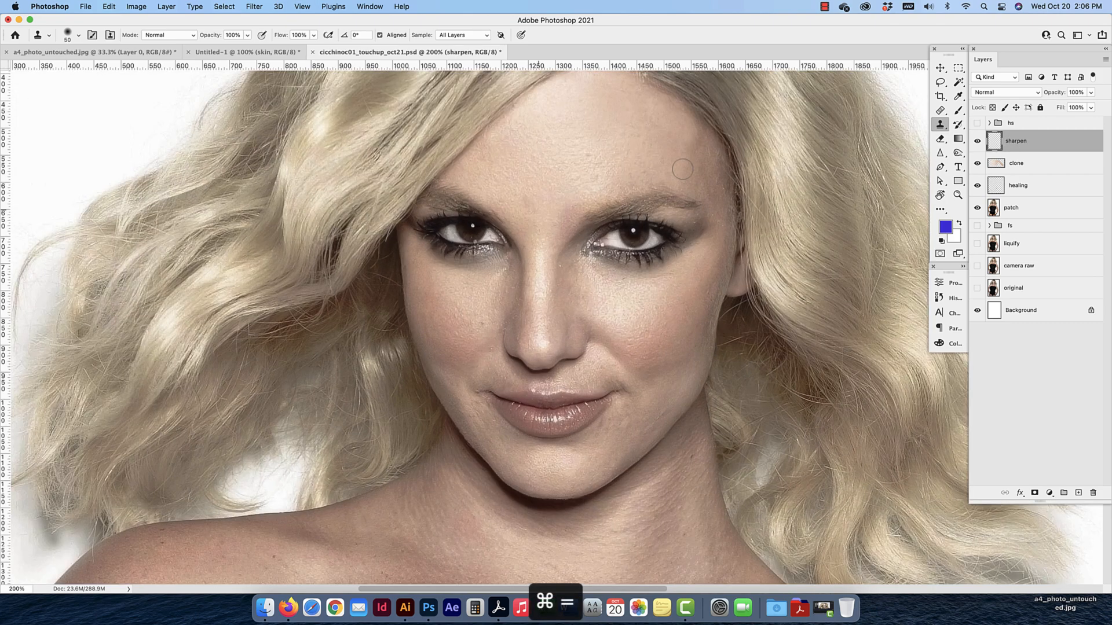
{"action": "left_click_drag", "start_coordinate": [583, 174], "coordinate": [541, 330]}
{"action": "left_click_drag", "start_coordinate": [620, 323], "coordinate": [663, 222]}
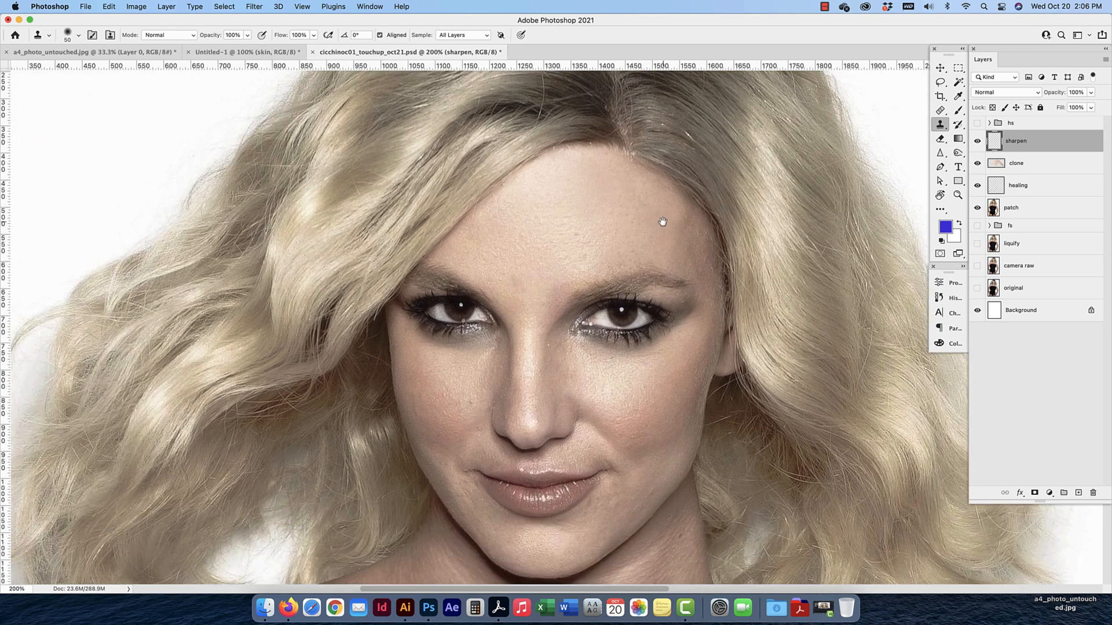
{"action": "key", "text": "super+equal"}
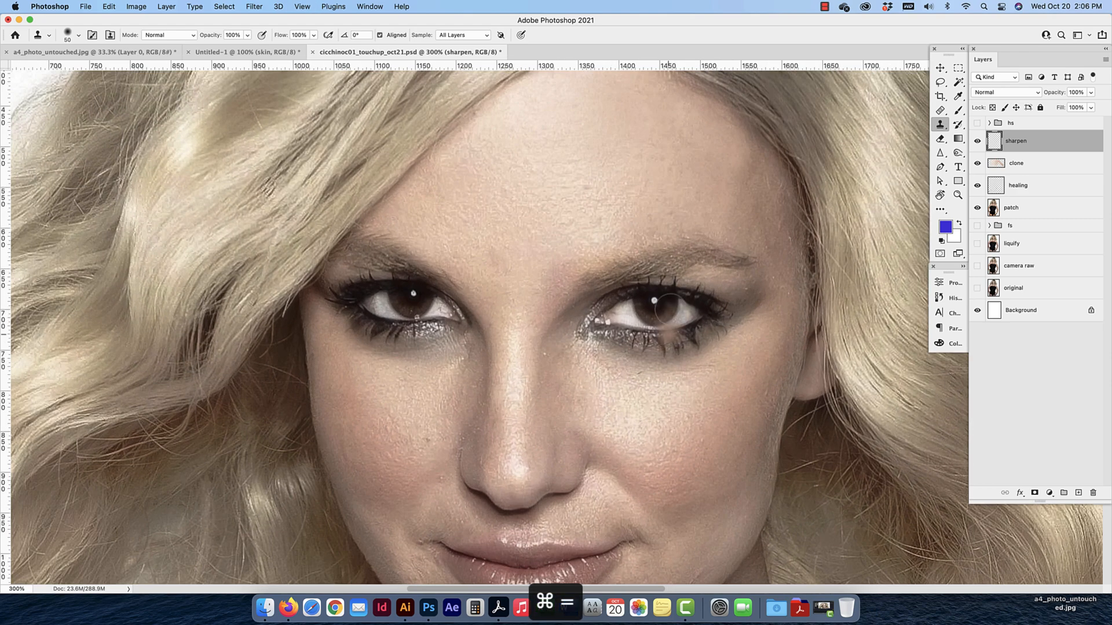
{"action": "left_click", "coordinate": [940, 153]}
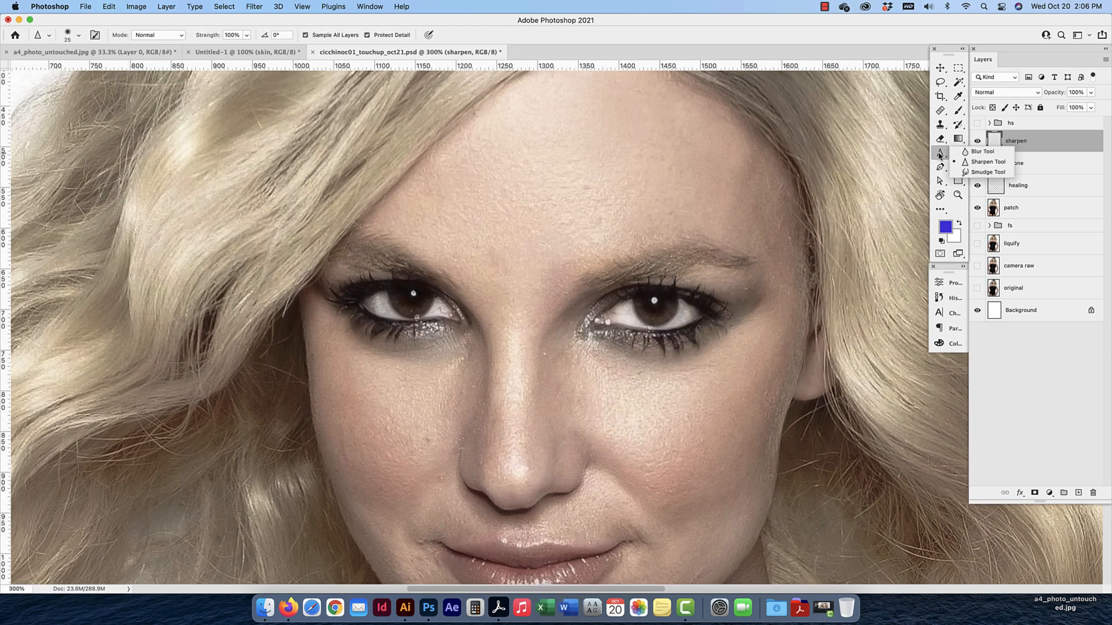
{"action": "left_click", "coordinate": [979, 163]}
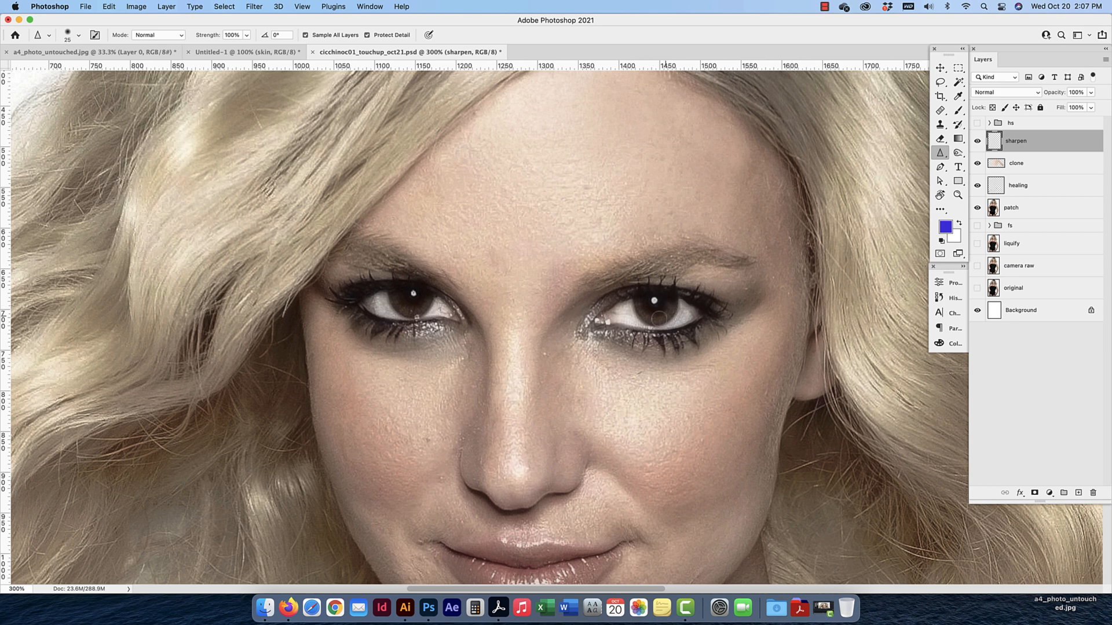
{"action": "mouse_move", "coordinate": [659, 318]}
{"action": "left_mouse_down"}
{"action": "mouse_move", "coordinate": [640, 305]}
{"action": "mouse_move", "coordinate": [667, 310]}
{"action": "mouse_move", "coordinate": [641, 305]}
{"action": "mouse_move", "coordinate": [660, 318]}
{"action": "mouse_move", "coordinate": [667, 304]}
{"action": "left_mouse_up"}
{"action": "mouse_move", "coordinate": [405, 308]}
{"action": "left_mouse_down"}
{"action": "mouse_move", "coordinate": [395, 297]}
{"action": "mouse_move", "coordinate": [423, 301]}
{"action": "mouse_move", "coordinate": [395, 300]}
{"action": "mouse_move", "coordinate": [410, 311]}
{"action": "left_mouse_up"}
Reduce the Sharpen Tool's strength to 50%
{"action": "scroll", "coordinate": [538, 446], "scroll_direction": "down", "scroll_amount": 5}
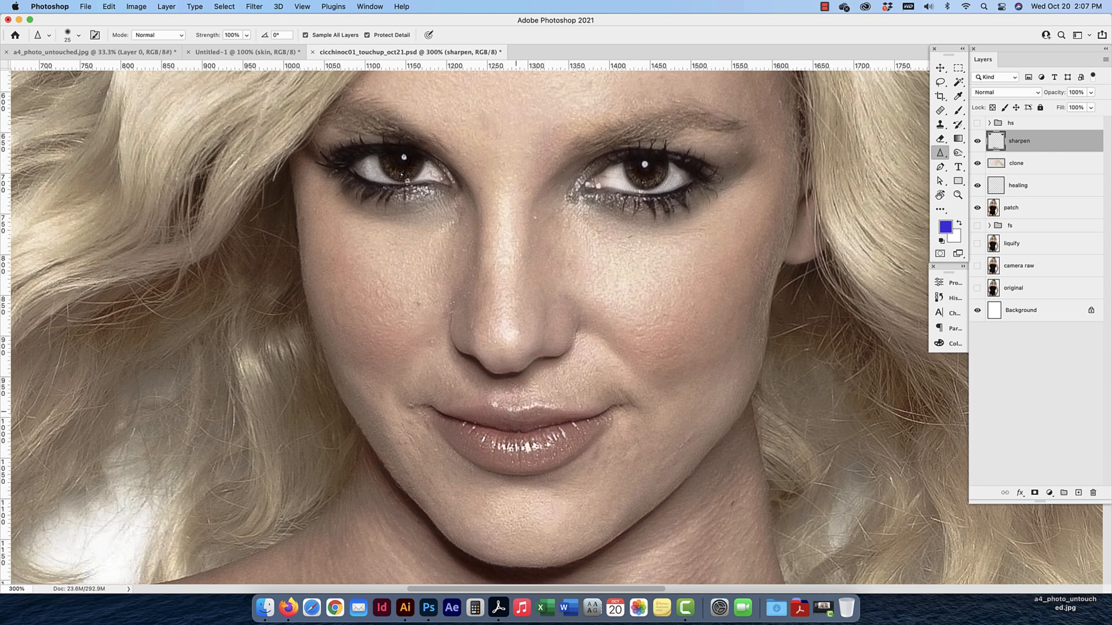
{"action": "left_click", "coordinate": [230, 35]}
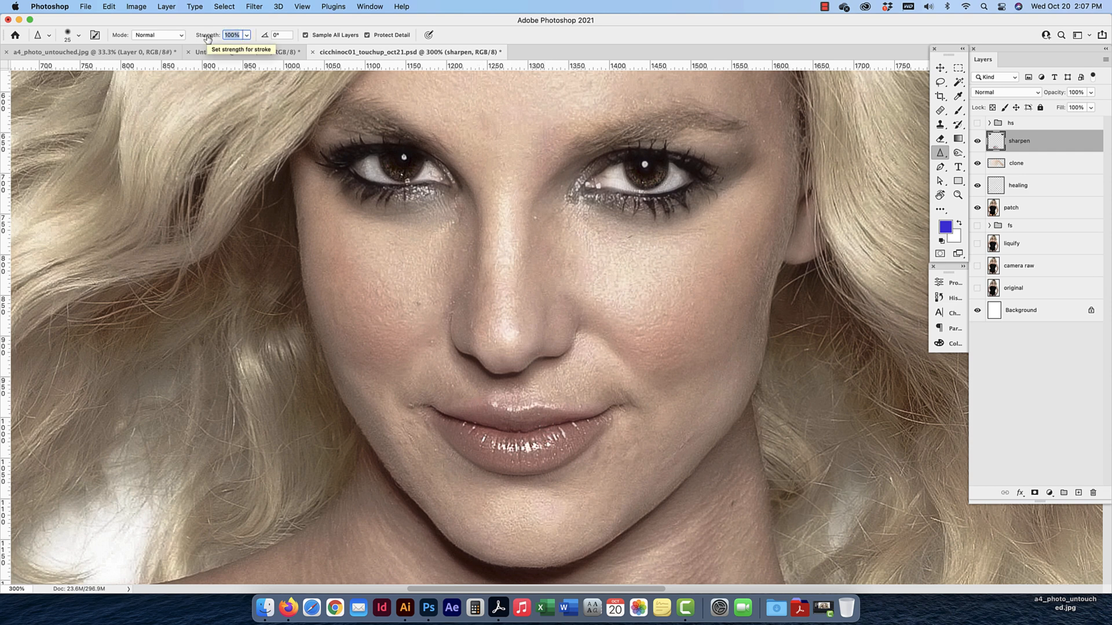
{"action": "type", "text": "5%0"}
{"action": "key", "text": "Return"}
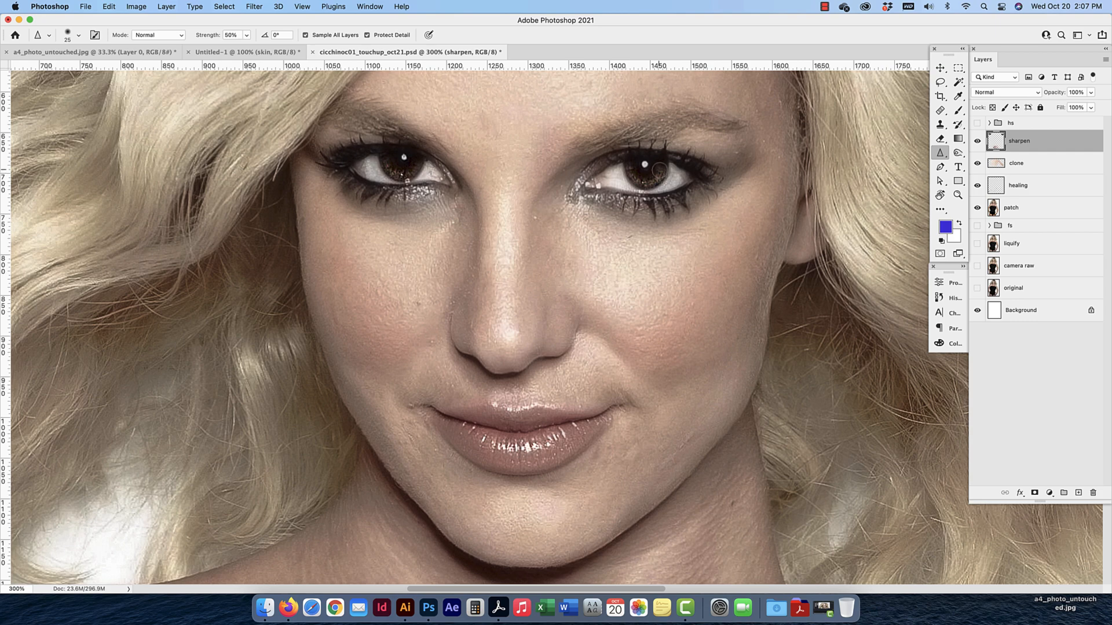
Compare the whole portrait with and without the sharpen layer by switching its visibility off and on
{"action": "key", "text": "super+minus"}
{"action": "key", "text": "super+minus"}
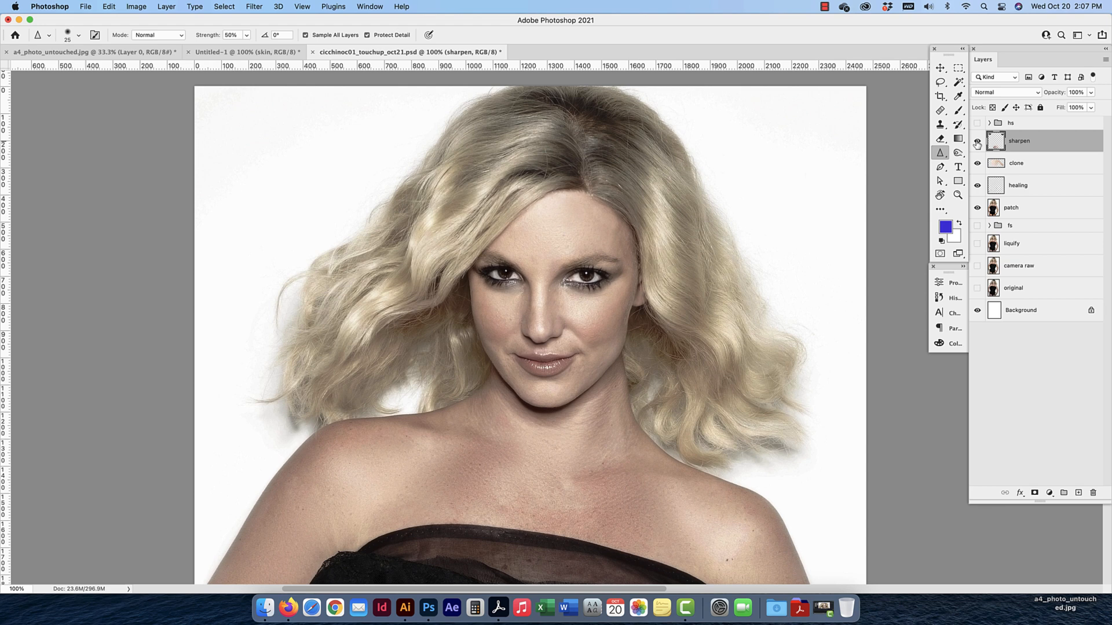
{"action": "left_click", "coordinate": [976, 143]}
{"action": "left_click", "coordinate": [977, 143]}
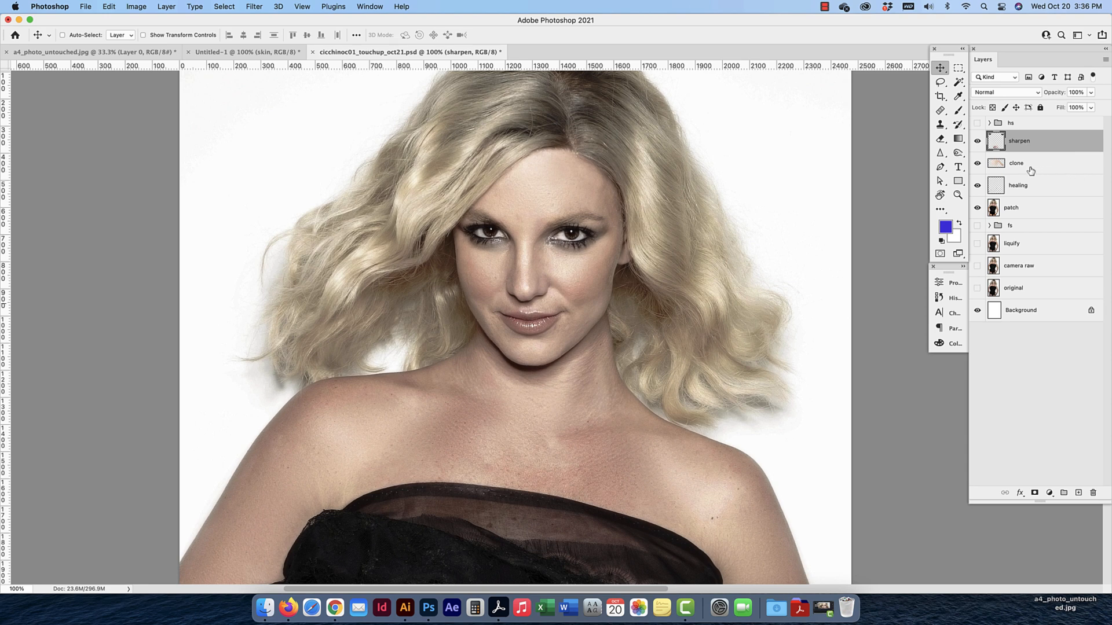
Compare the portrait with and without the hs group and leave the group visible
{"action": "left_click", "coordinate": [977, 124]}
{"action": "left_click", "coordinate": [977, 124]}
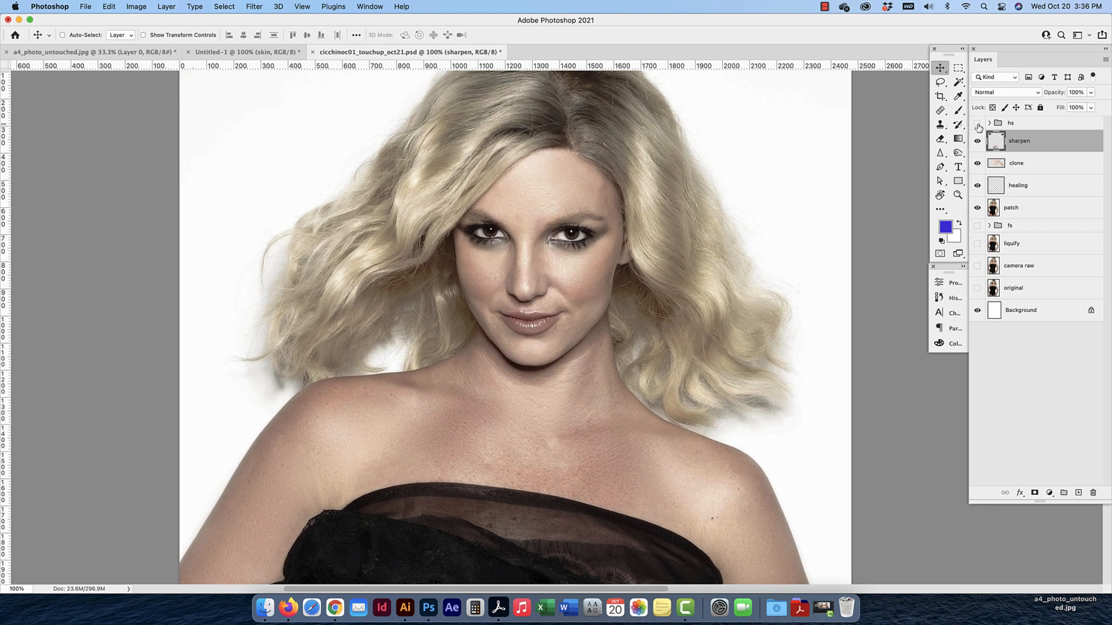
{"action": "left_click", "coordinate": [977, 124]}
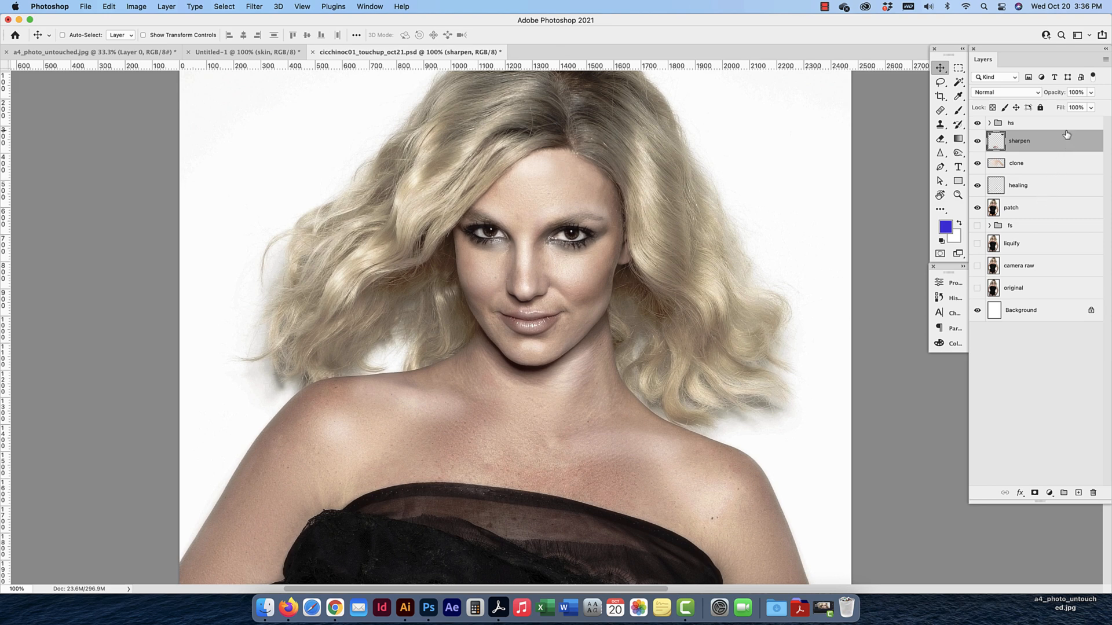
Look through the available adjustment layer types and reduce the height of the layer list
{"action": "left_click", "coordinate": [1050, 494]}
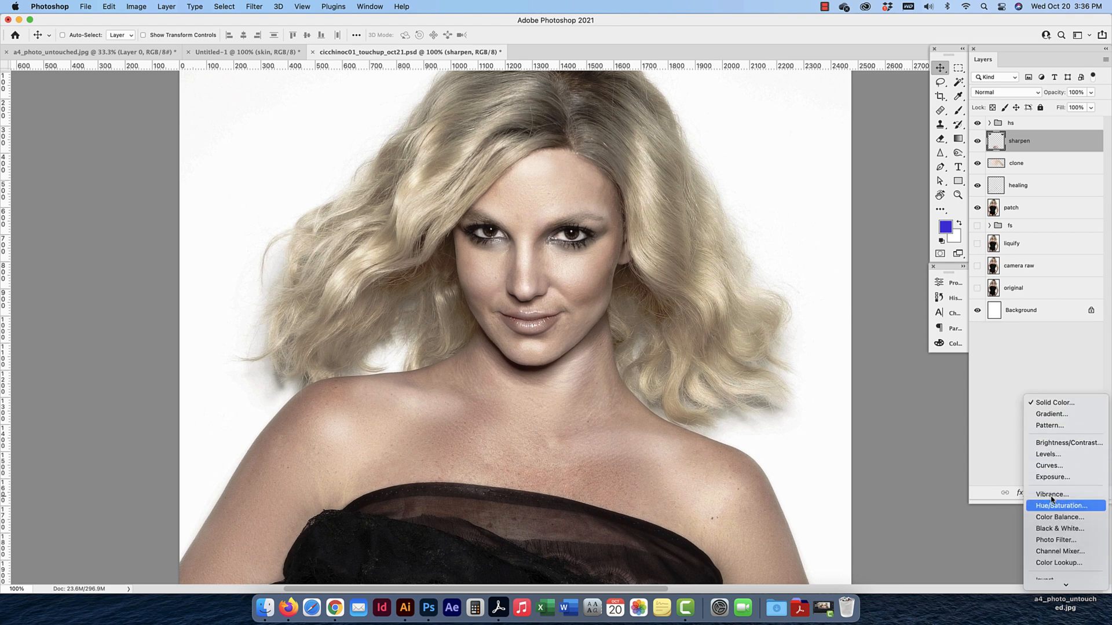
{"action": "scroll", "coordinate": [1051, 498], "scroll_direction": "down", "scroll_amount": 4}
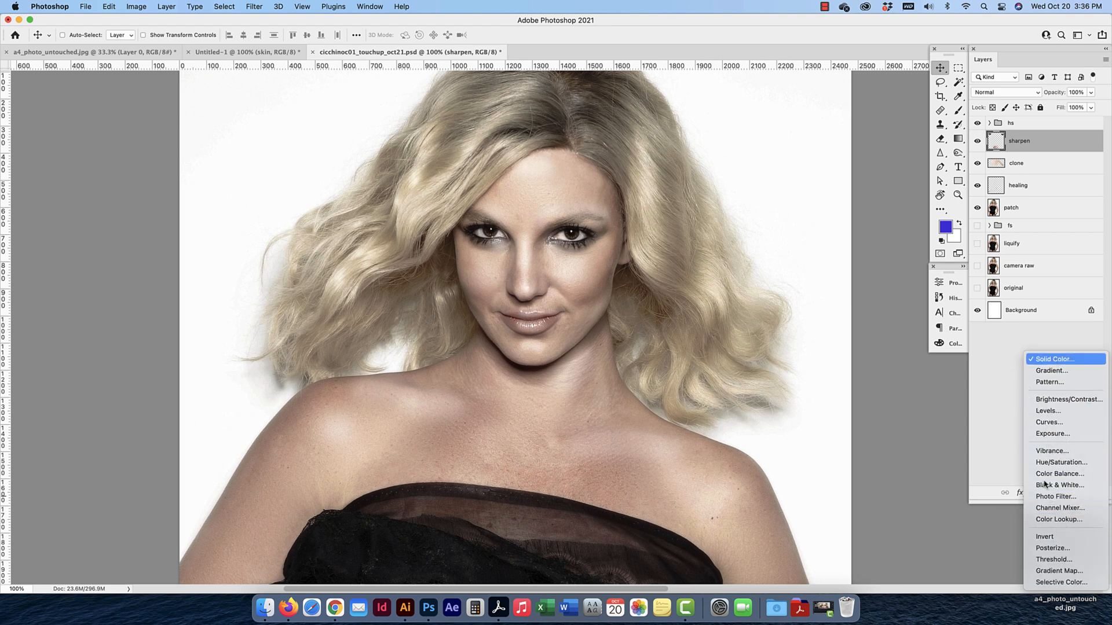
{"action": "left_click", "coordinate": [1004, 391]}
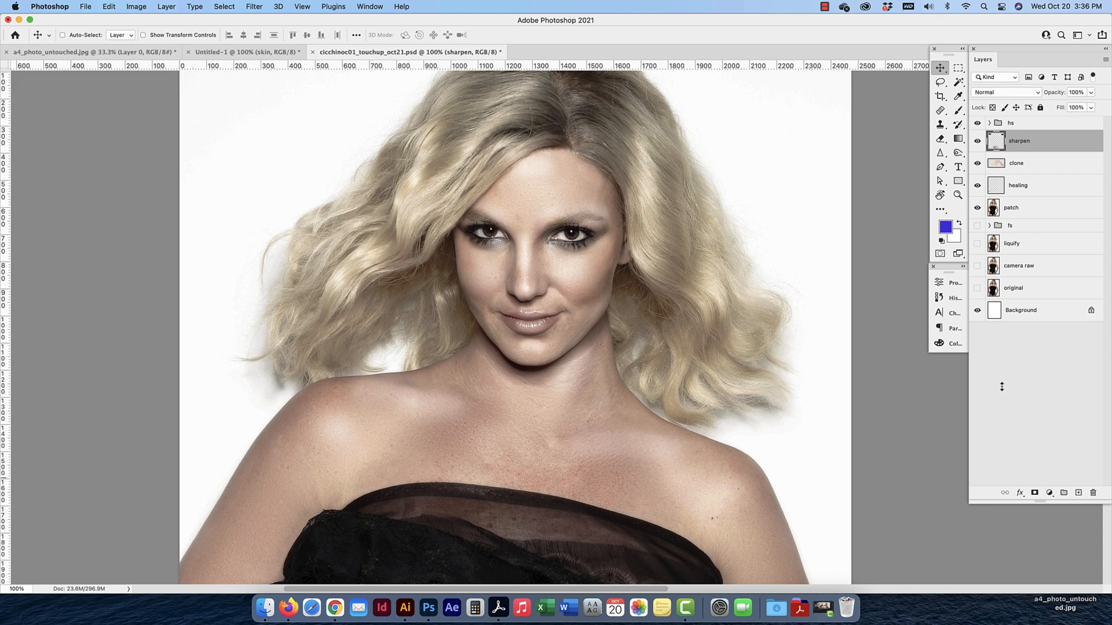
{"action": "left_click_drag", "start_coordinate": [1034, 501], "coordinate": [1034, 412]}
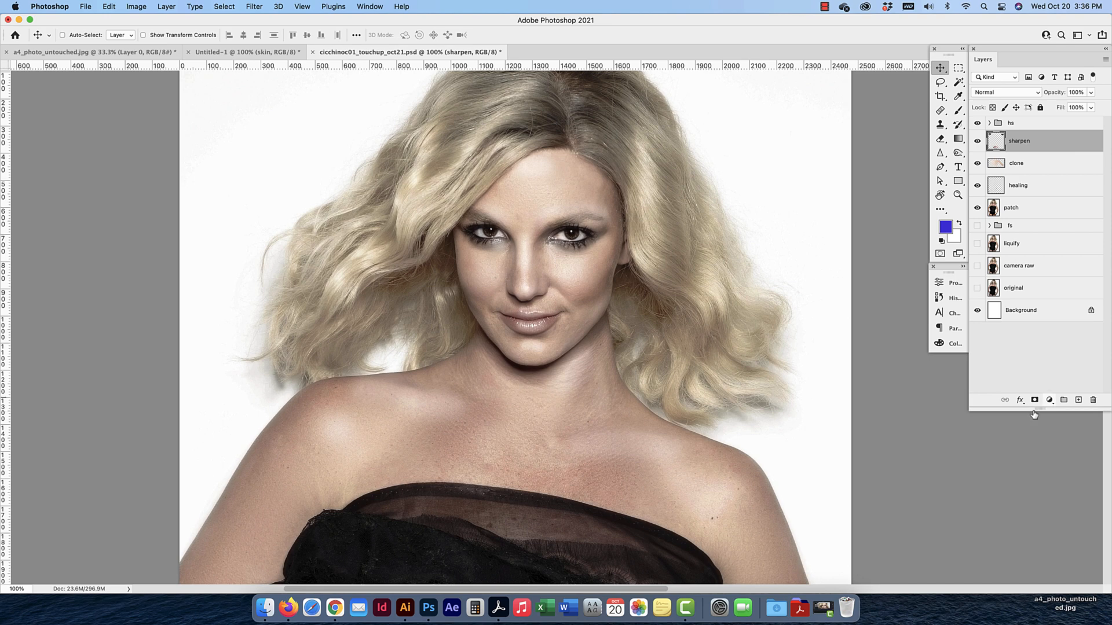
Select the hs group and review the adjustment layer types that can be added above it
{"action": "left_click", "coordinate": [1032, 122]}
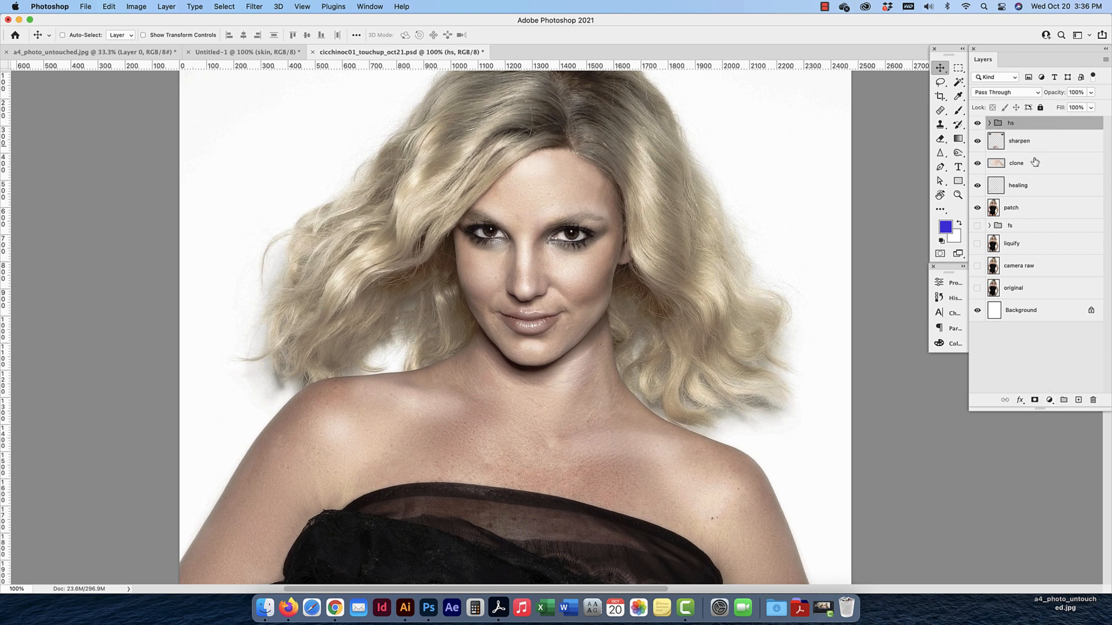
{"action": "left_click", "coordinate": [1049, 402]}
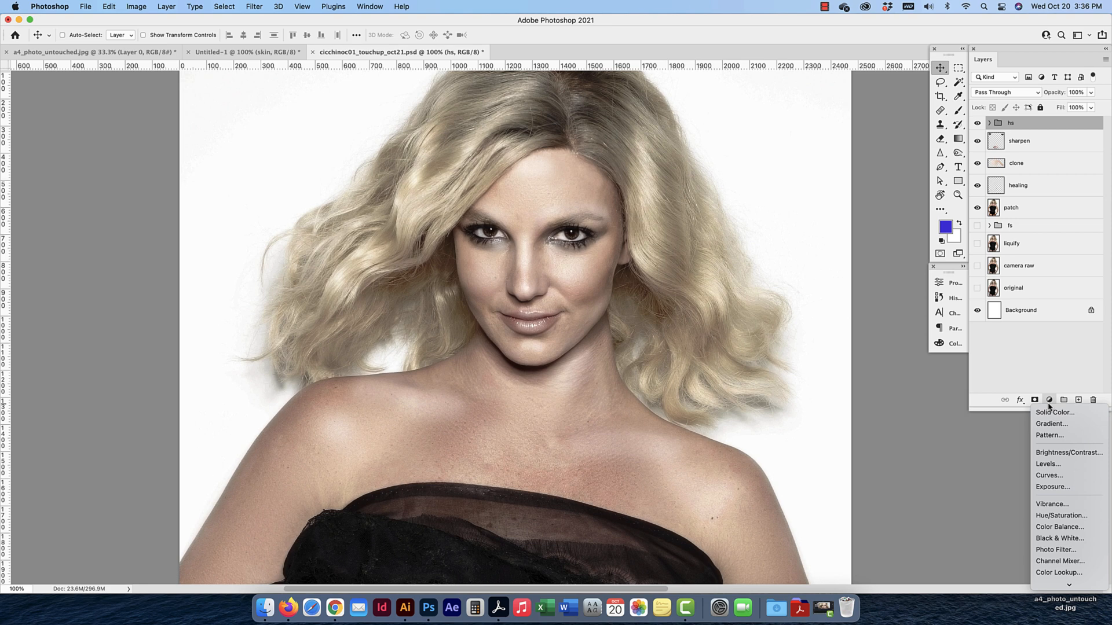
{"action": "scroll", "coordinate": [1049, 407], "scroll_direction": "down", "scroll_amount": 2}
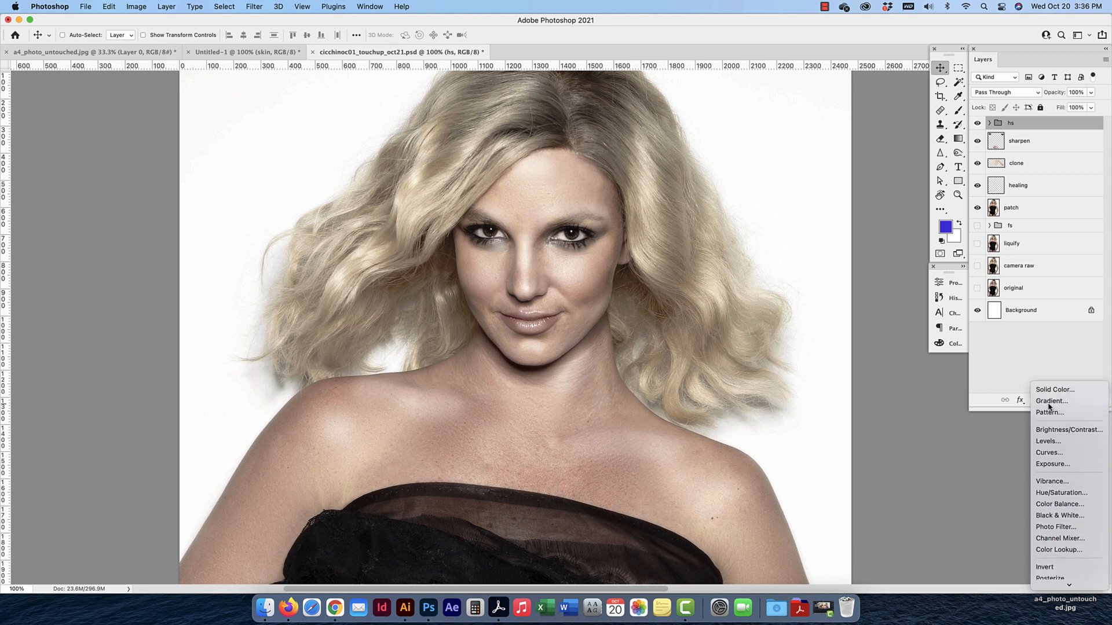
{"action": "scroll", "coordinate": [1049, 406], "scroll_direction": "down", "scroll_amount": 2}
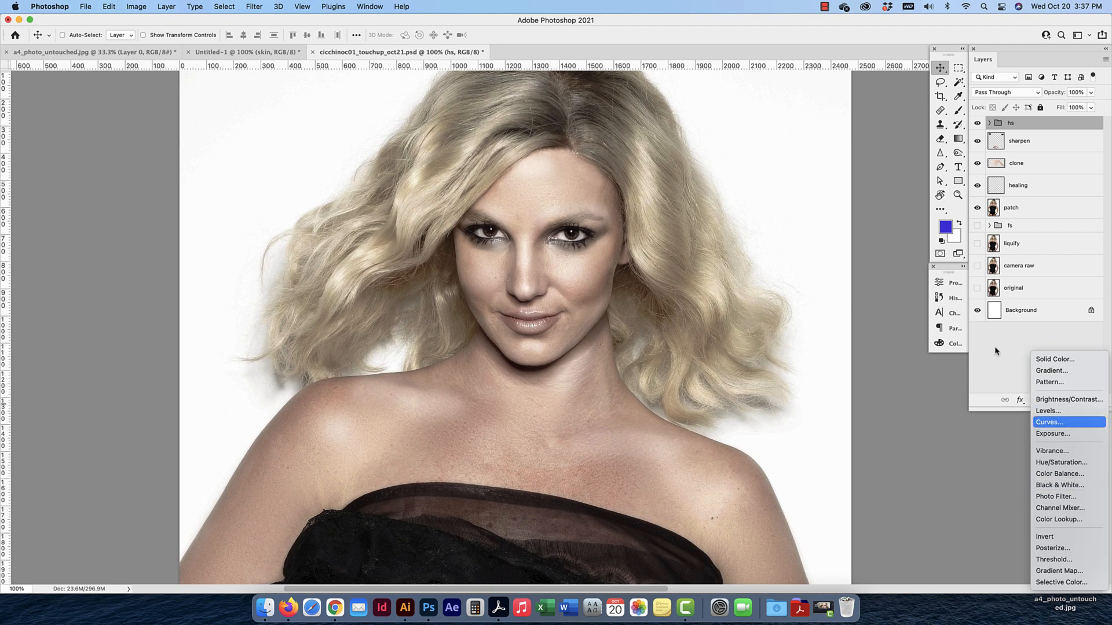
{"action": "left_click", "coordinate": [852, 197]}
Add a Brightness/Contrast adjustment layer above the hs group with its settings displayed, and close the adjustment presets
{"action": "left_click", "coordinate": [370, 7]}
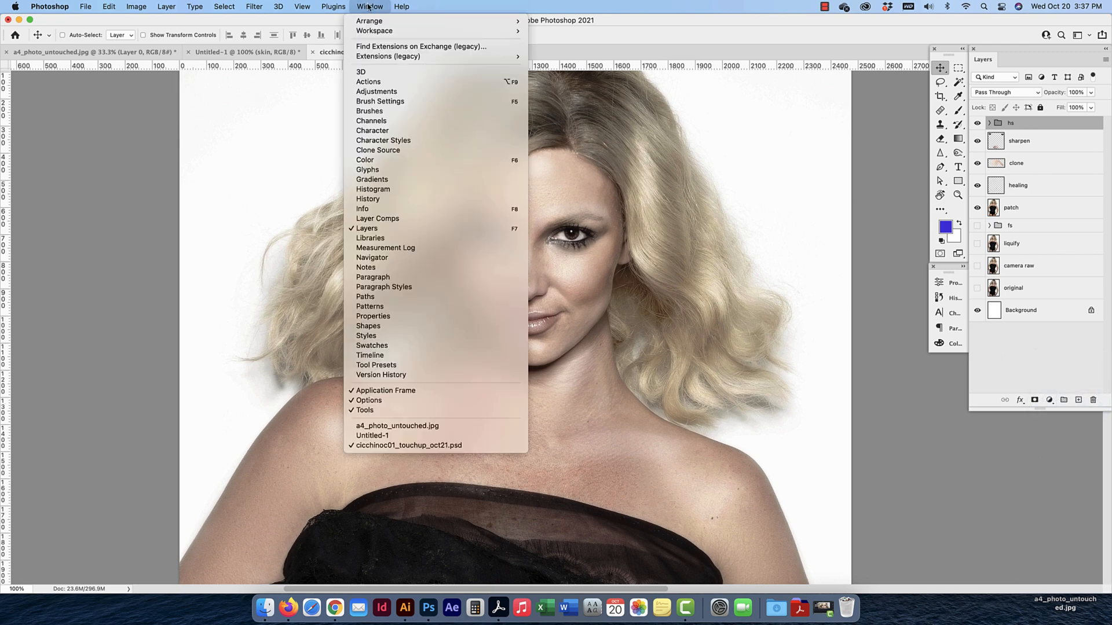
{"action": "left_click", "coordinate": [397, 93]}
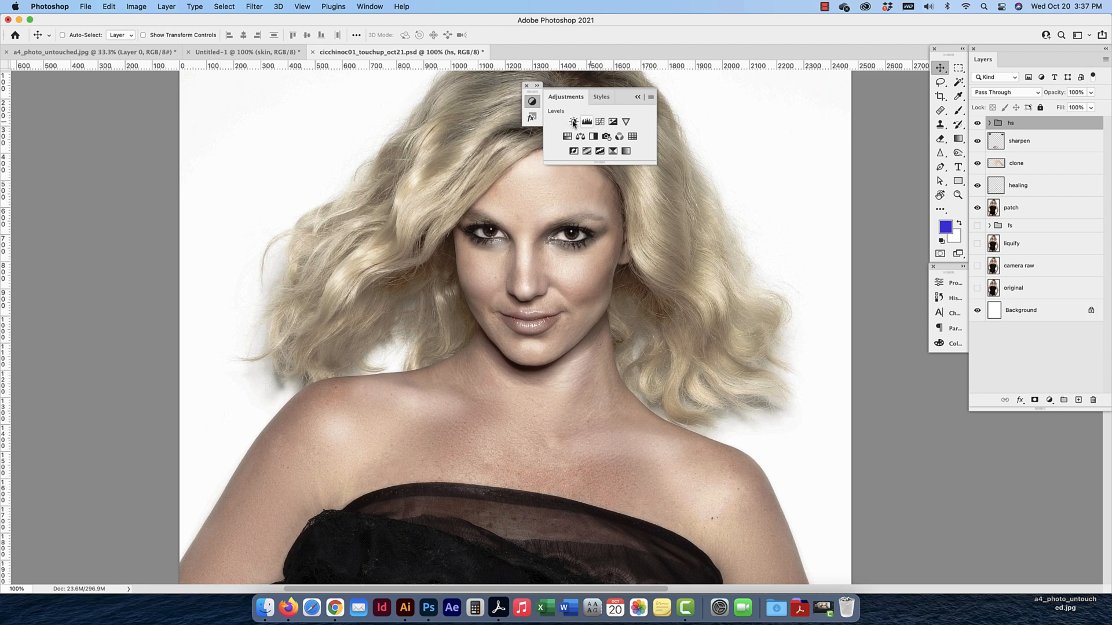
{"action": "left_click", "coordinate": [1050, 400]}
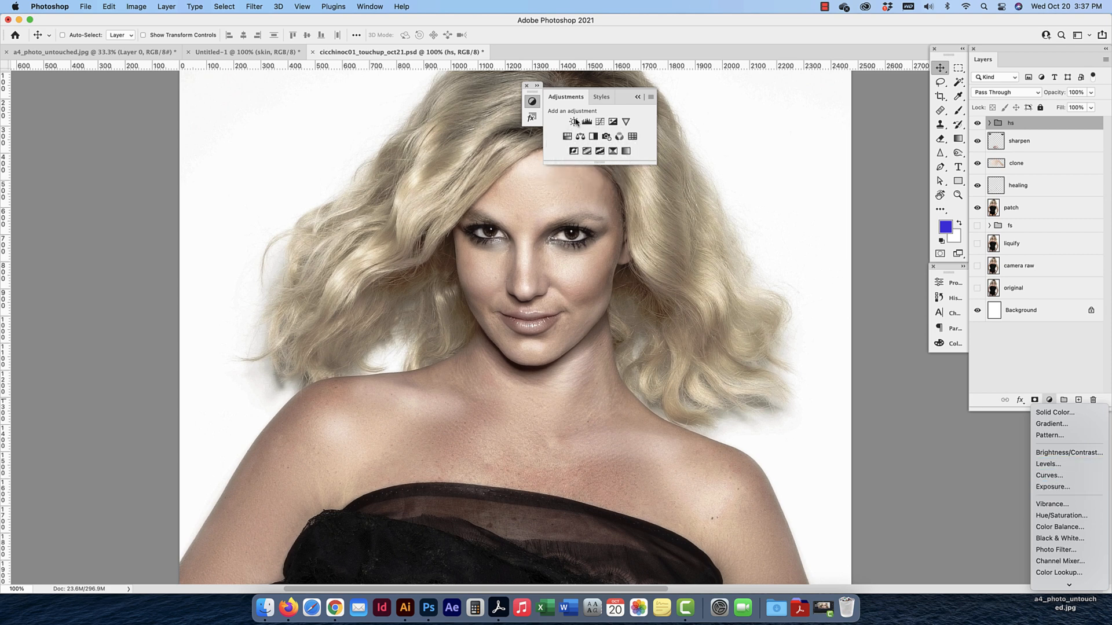
{"action": "left_click", "coordinate": [948, 284]}
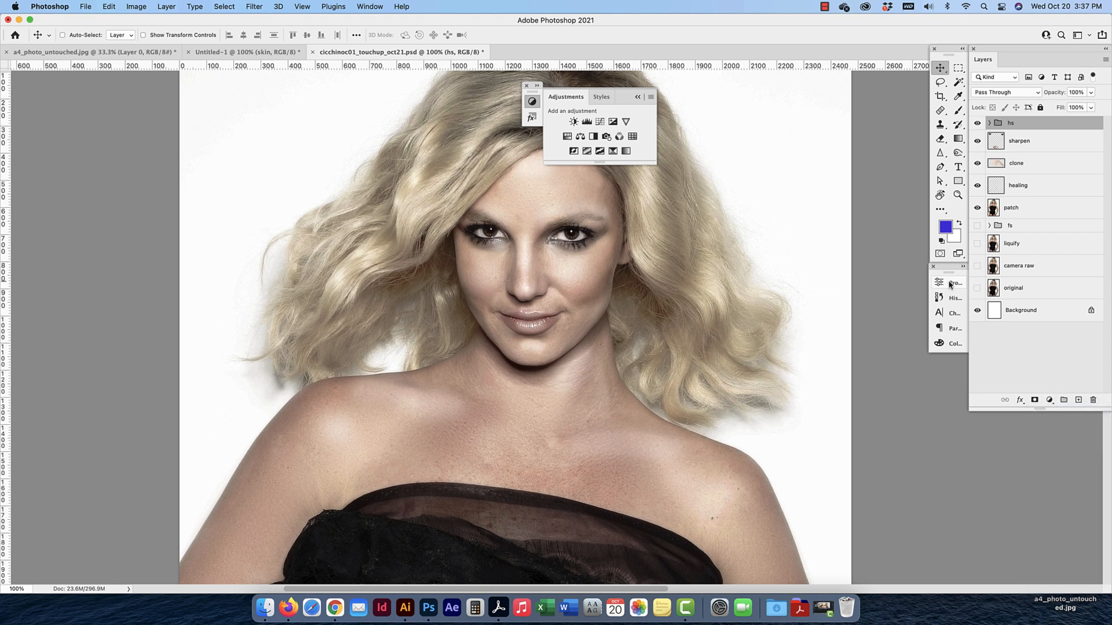
{"action": "left_click", "coordinate": [948, 284]}
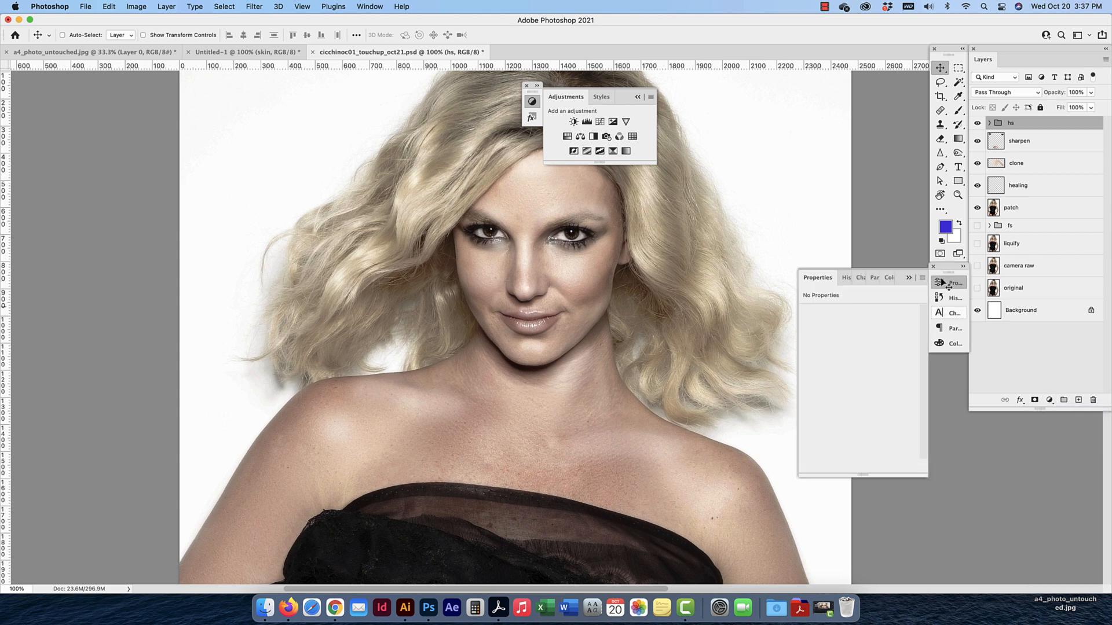
{"action": "left_click", "coordinate": [573, 122]}
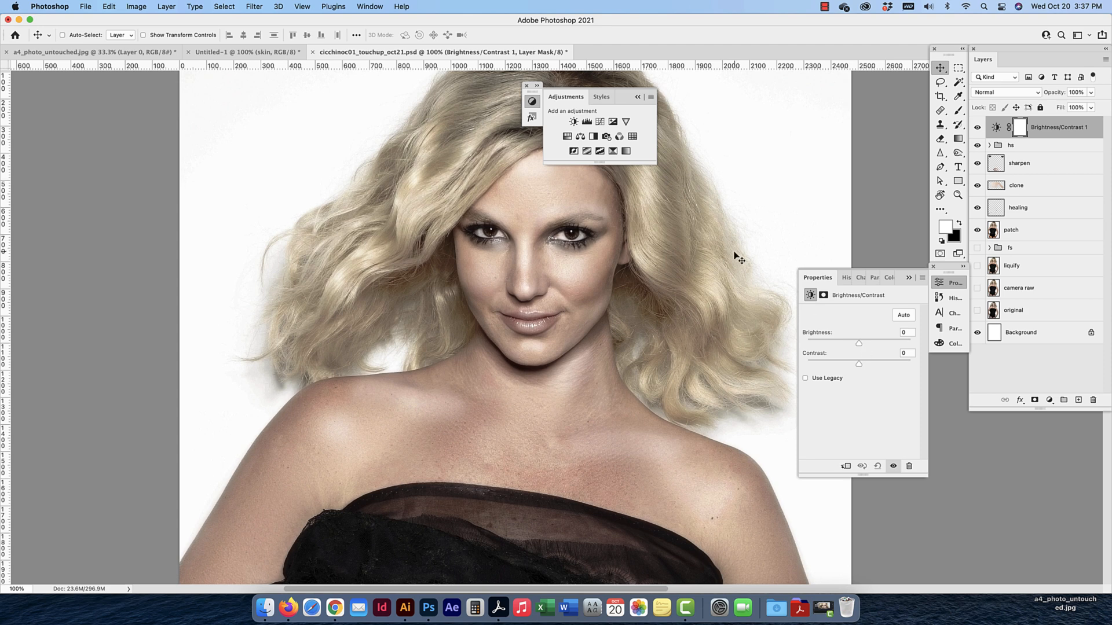
{"action": "key", "text": "super+minus"}
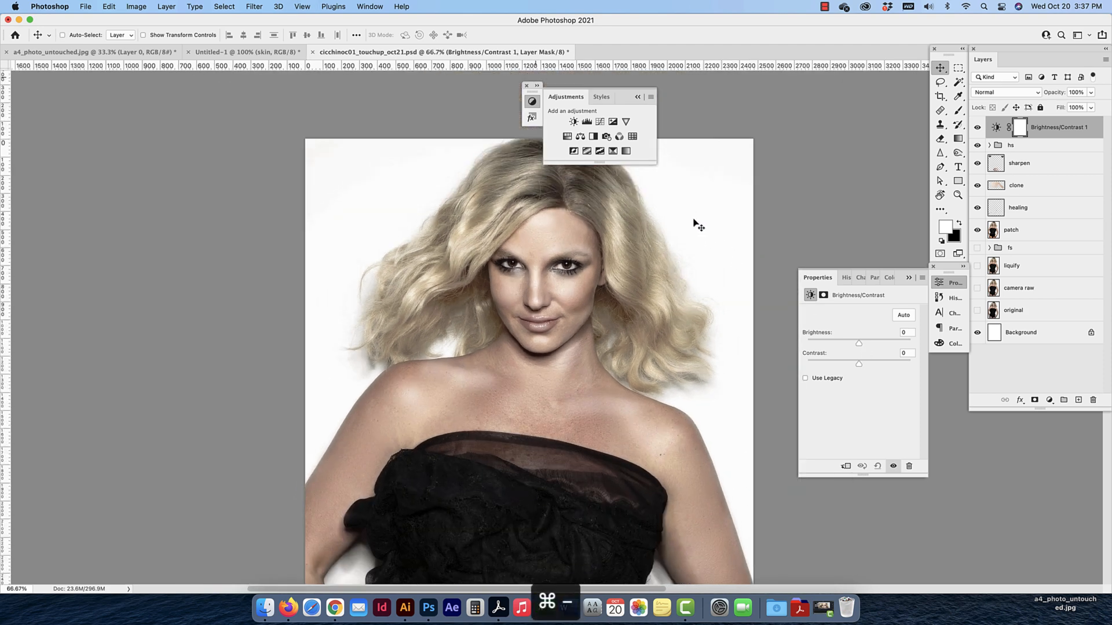
{"action": "left_click", "coordinate": [527, 85]}
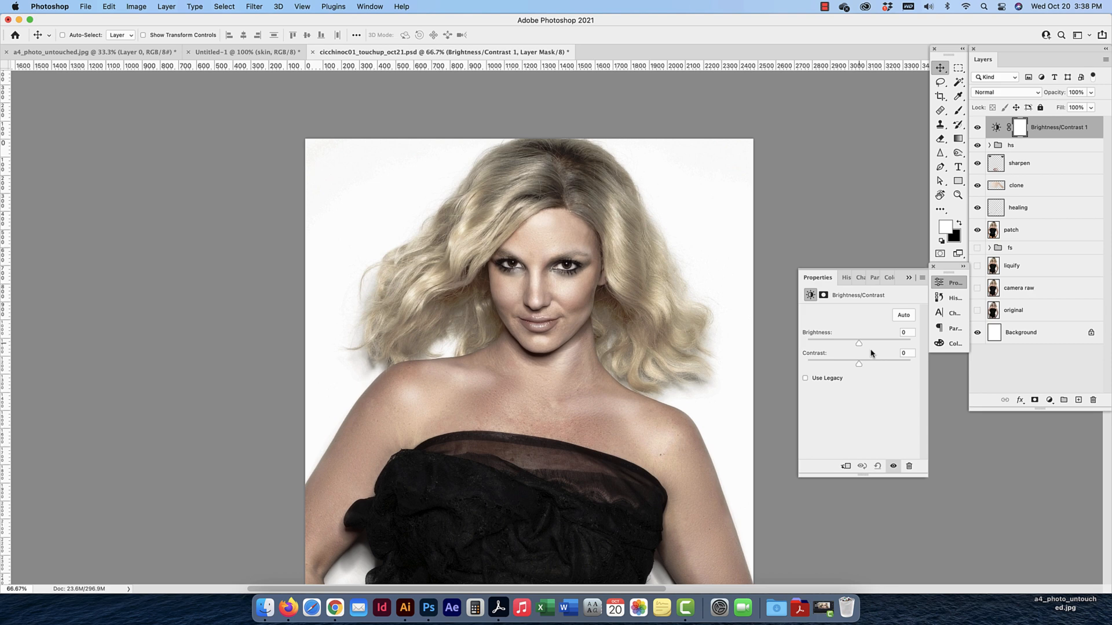
Apply the automatic correction to the Brightness/Contrast layer and compare the portrait with and without it
{"action": "left_click", "coordinate": [904, 315]}
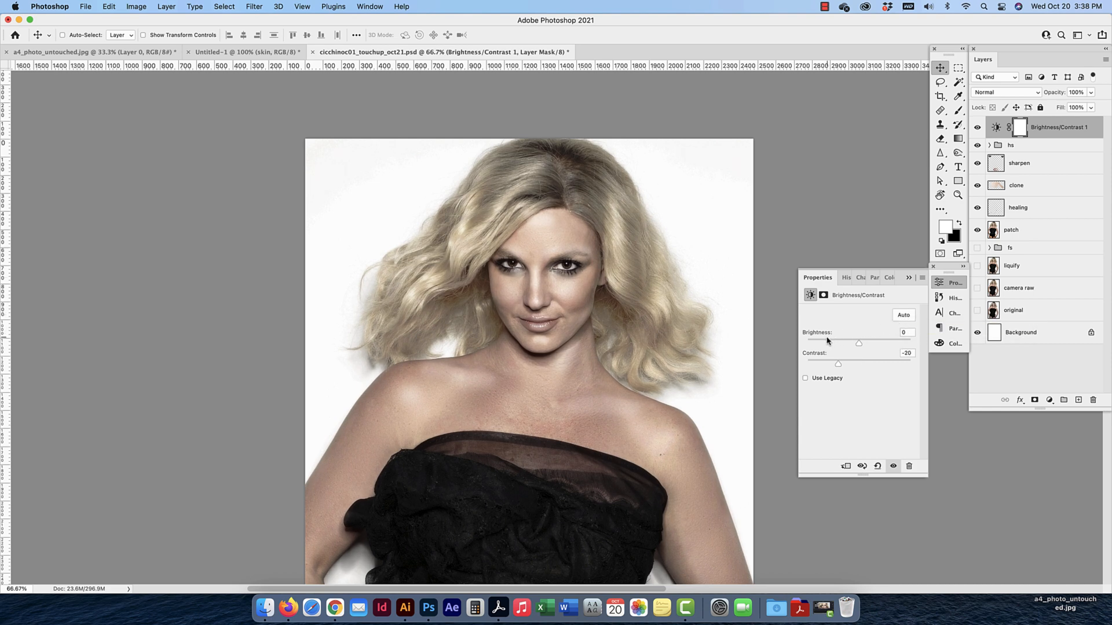
{"action": "left_click", "coordinate": [976, 129]}
{"action": "left_click", "coordinate": [976, 129]}
{"action": "left_click", "coordinate": [977, 129]}
{"action": "left_click", "coordinate": [976, 129]}
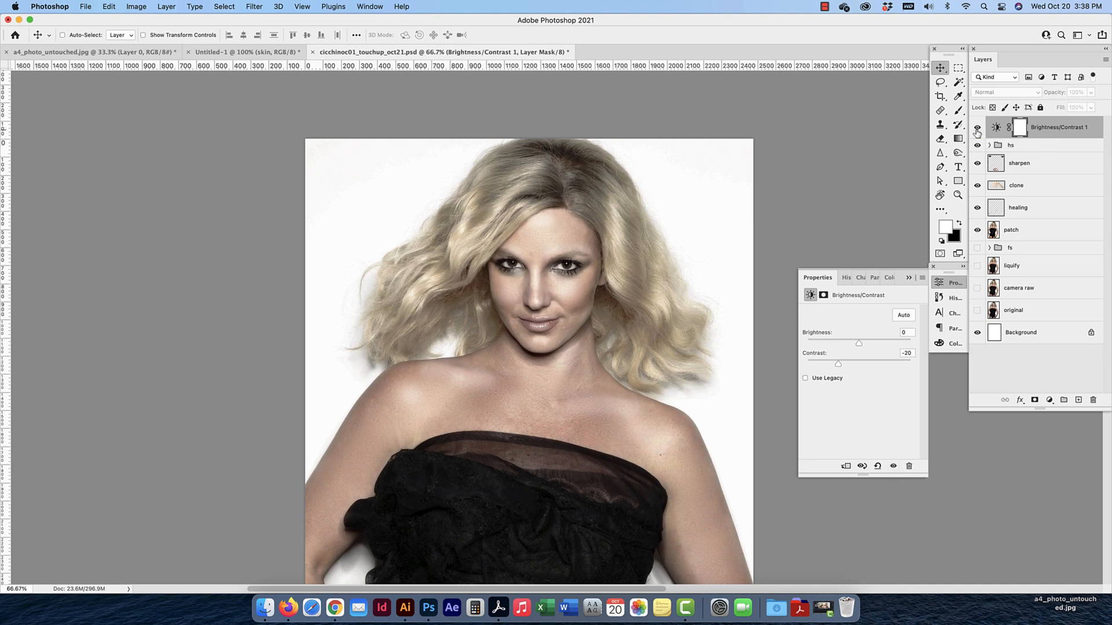
{"action": "left_click", "coordinate": [977, 128]}
{"action": "left_click", "coordinate": [976, 132]}
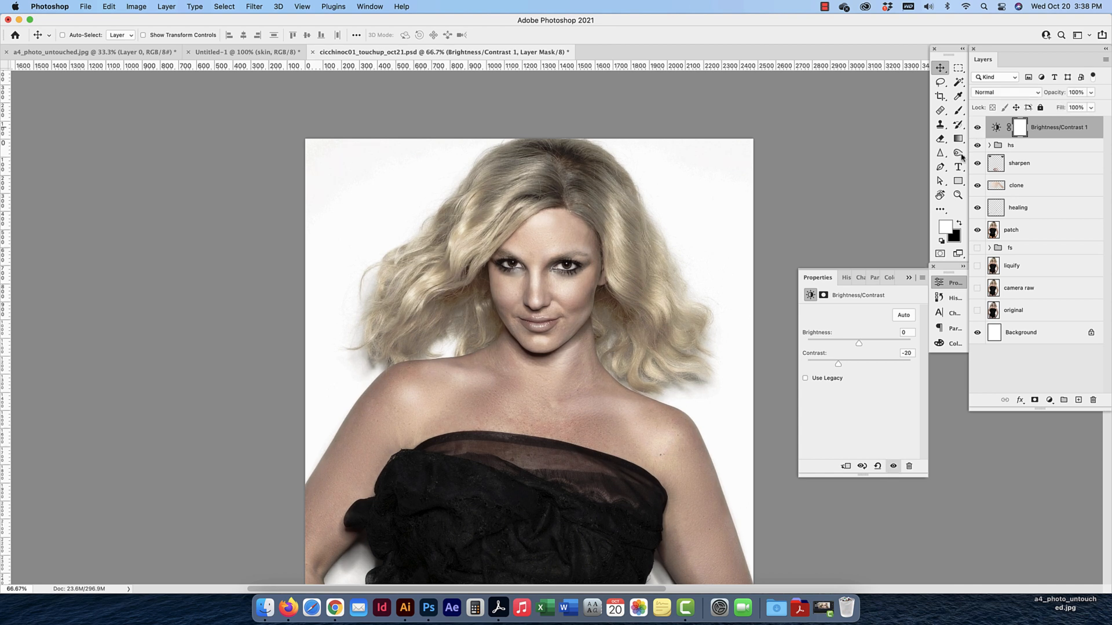
Set the adjustment layer's brightness to 11 and contrast to 31, and compare the portrait with and without it
{"action": "left_click_drag", "start_coordinate": [859, 344], "coordinate": [876, 364]}
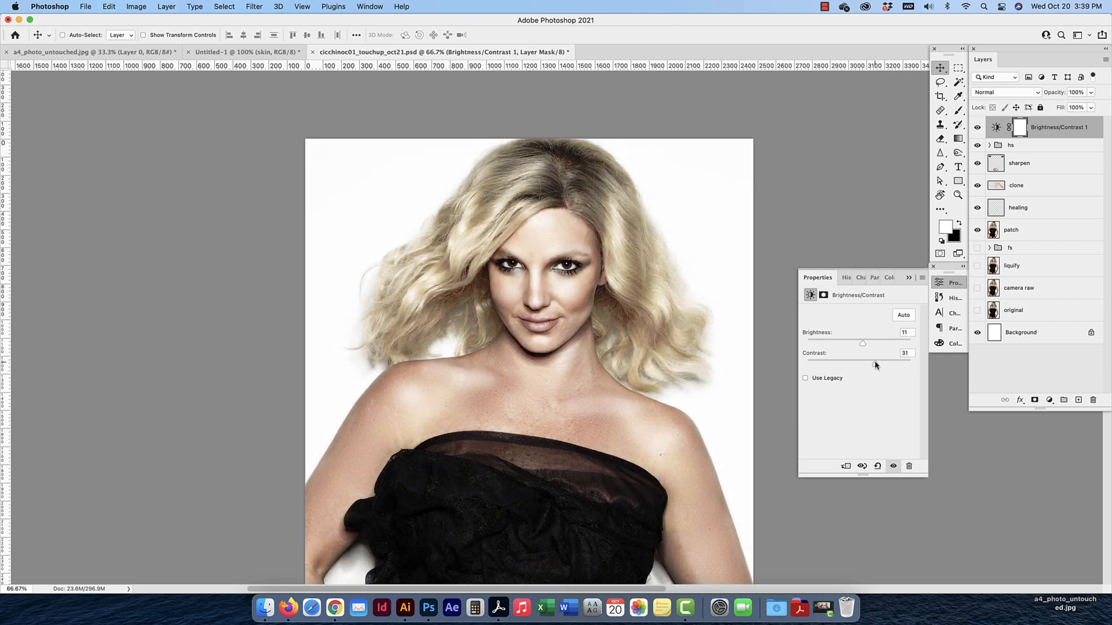
{"action": "left_click", "coordinate": [977, 128]}
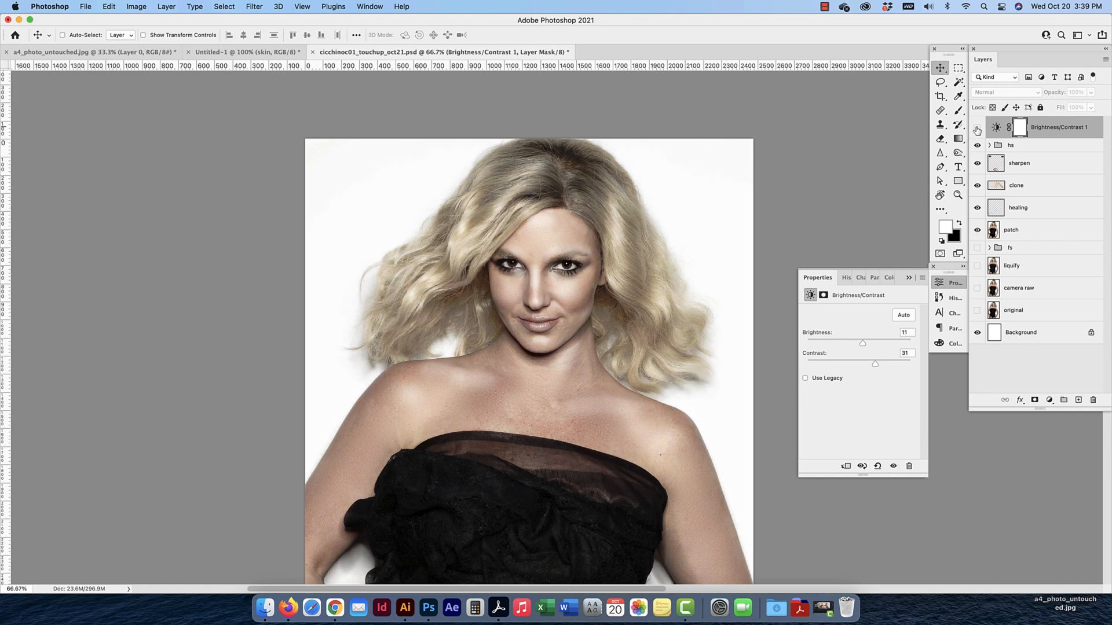
{"action": "left_click", "coordinate": [977, 128]}
{"action": "left_click", "coordinate": [977, 128]}
{"action": "left_click", "coordinate": [977, 128]}
{"action": "left_click", "coordinate": [977, 128]}
{"action": "left_click", "coordinate": [977, 128]}
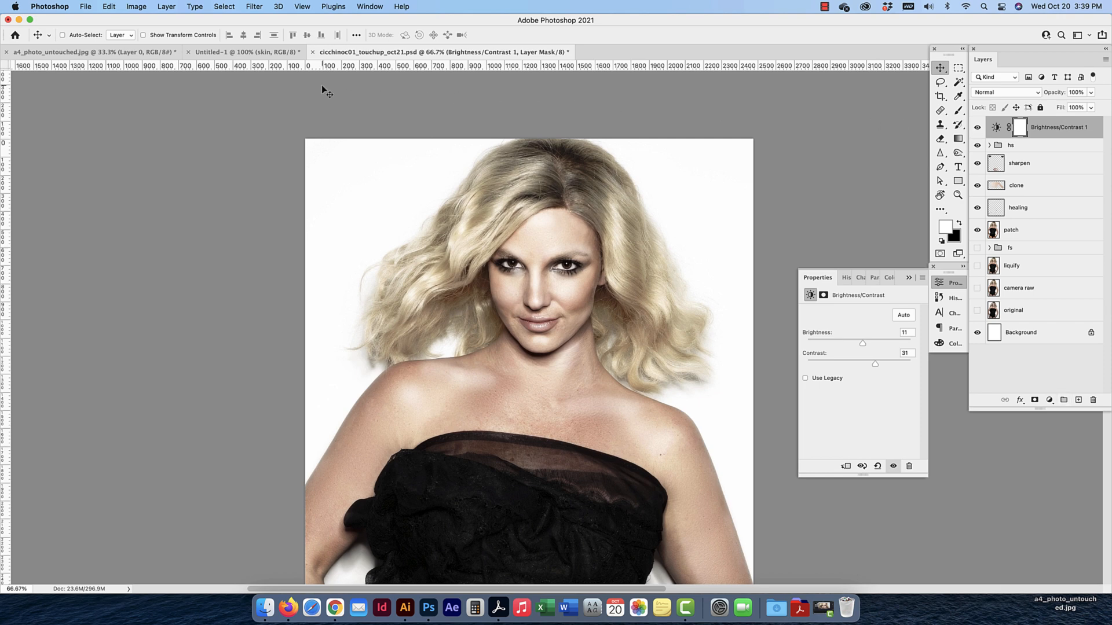
Try raising the black input with a direct Levels adjustment on the Brightness/Contrast layer's mask, and cancel it
{"action": "left_click", "coordinate": [135, 6]}
{"action": "key", "text": "Down"}
{"action": "key", "text": "Down"}
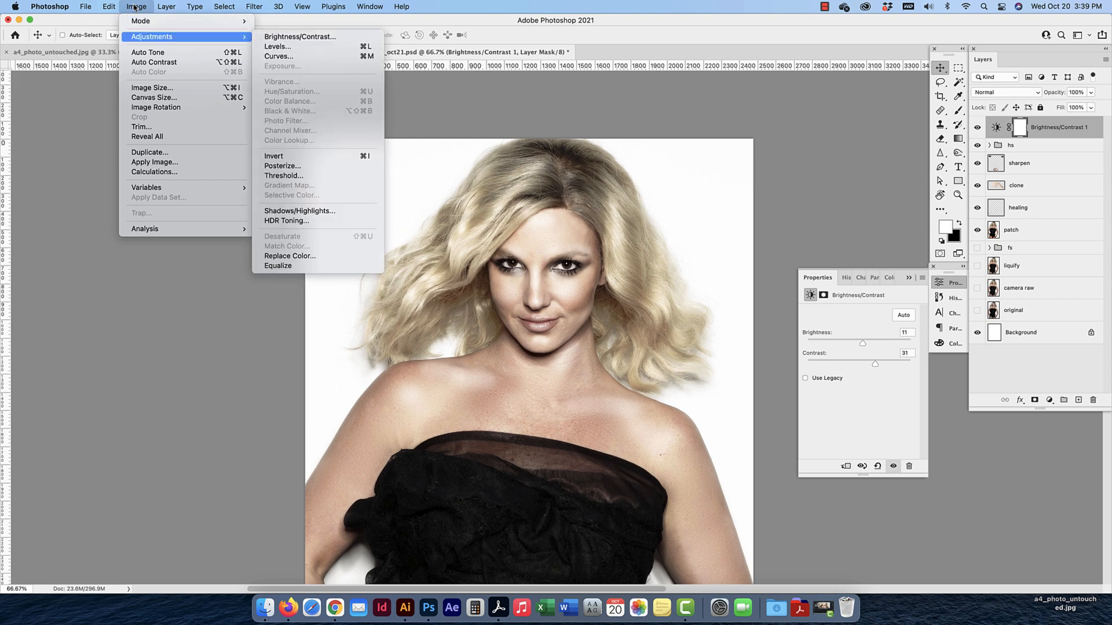
{"action": "key", "text": "Right"}
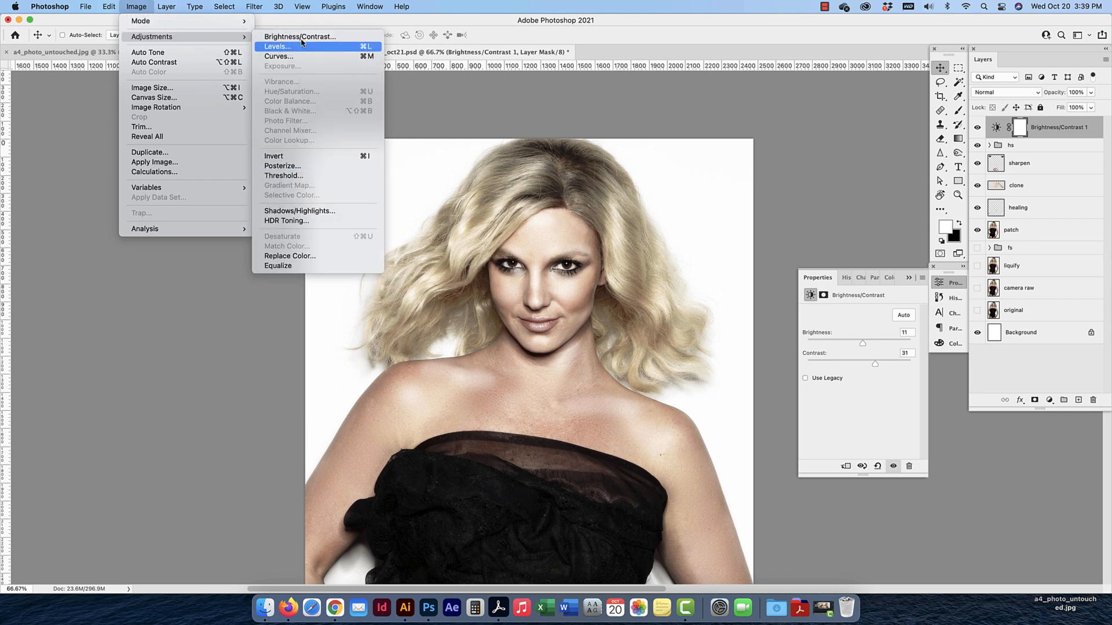
{"action": "key", "text": "Down"}
{"action": "key", "text": "Down"}
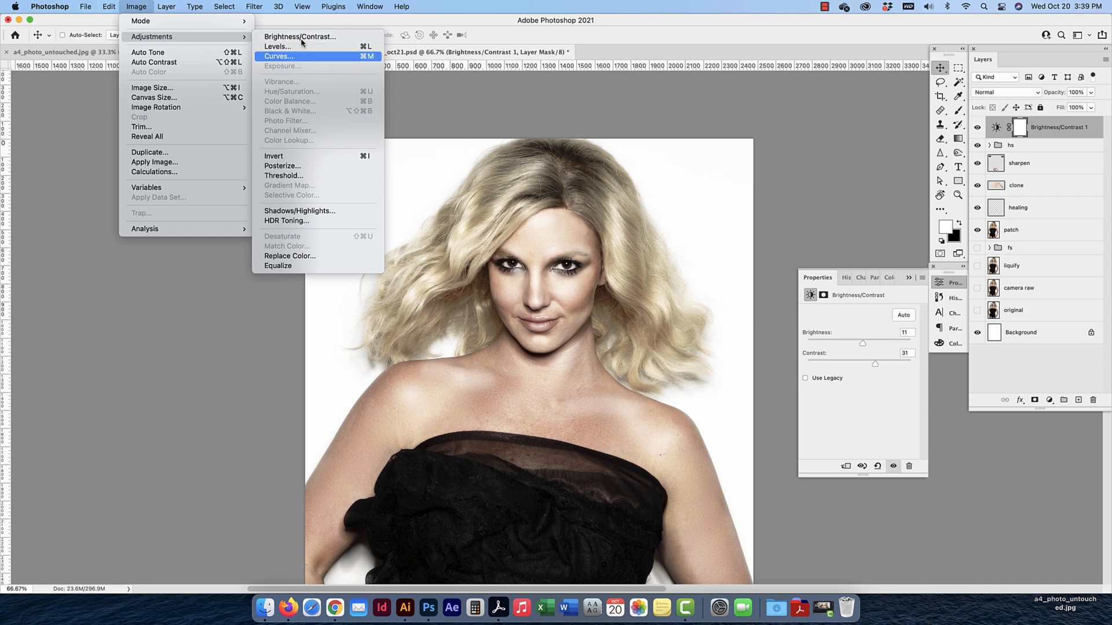
{"action": "left_click", "coordinate": [280, 47]}
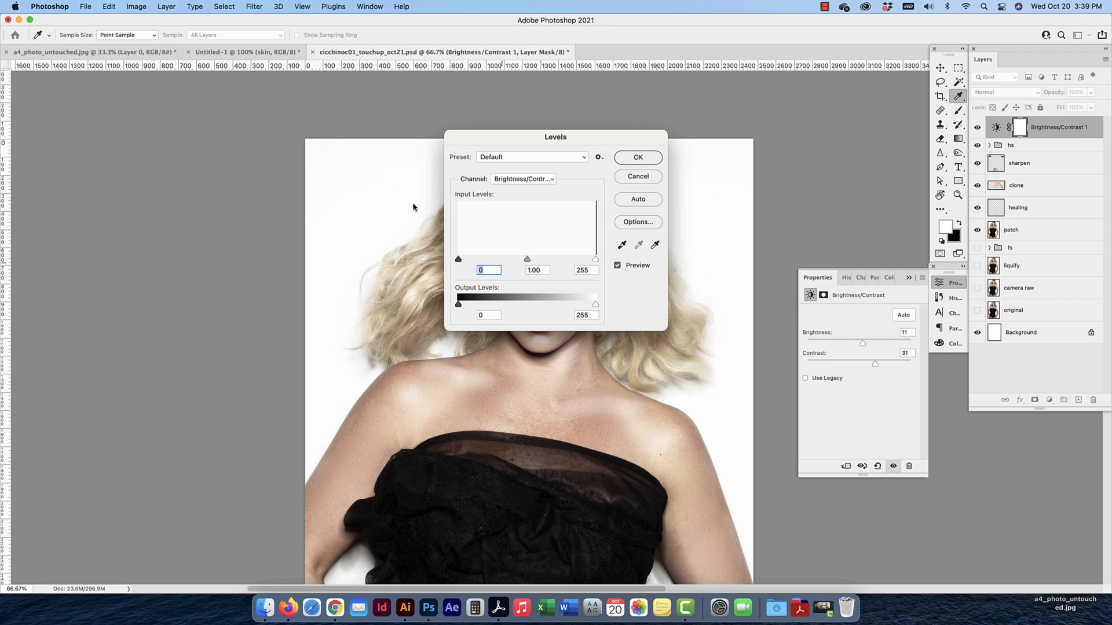
{"action": "left_click_drag", "start_coordinate": [459, 259], "coordinate": [486, 259]}
{"action": "left_click", "coordinate": [638, 177]}
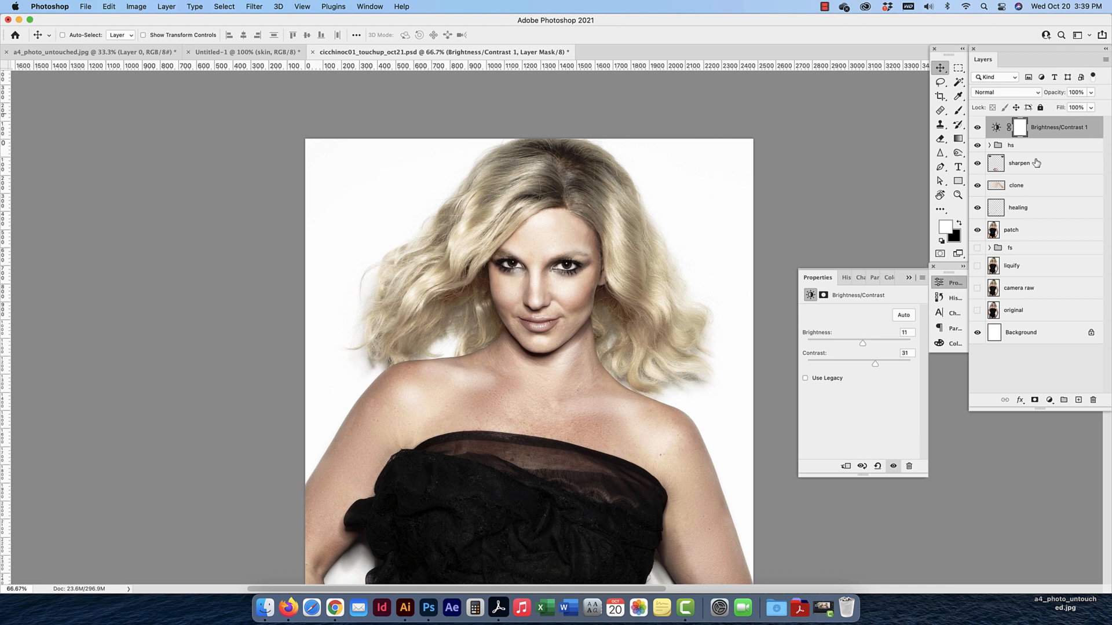
Select the patch layer, open a direct Hue/Saturation adjustment for it, and cancel the adjustment
{"action": "left_click", "coordinate": [1023, 238]}
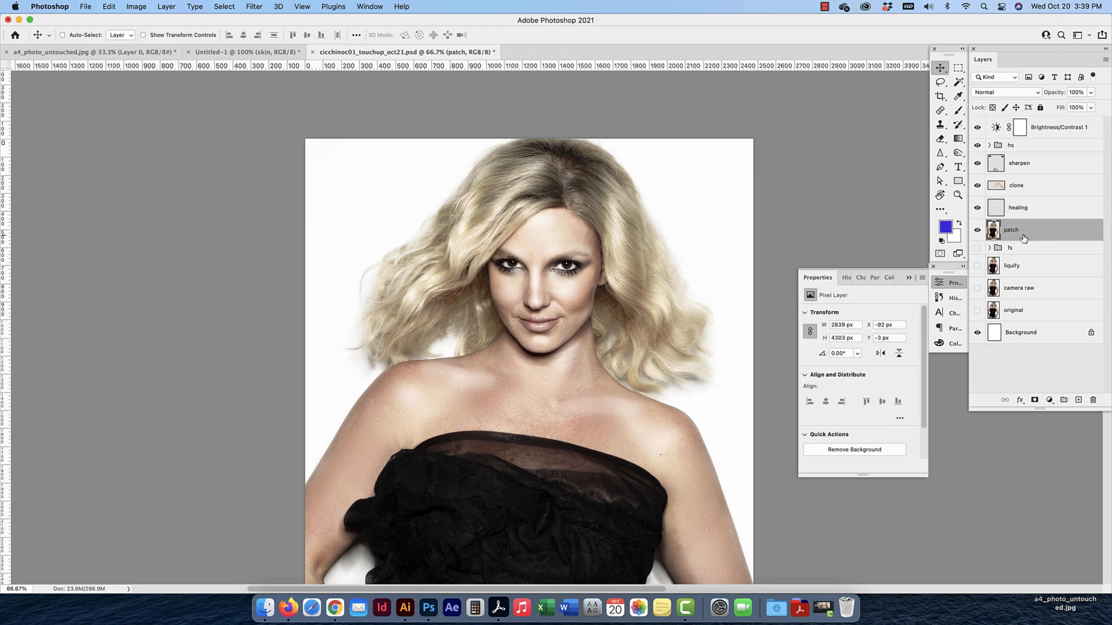
{"action": "left_click", "coordinate": [136, 7]}
{"action": "mouse_move", "coordinate": [139, 36]}
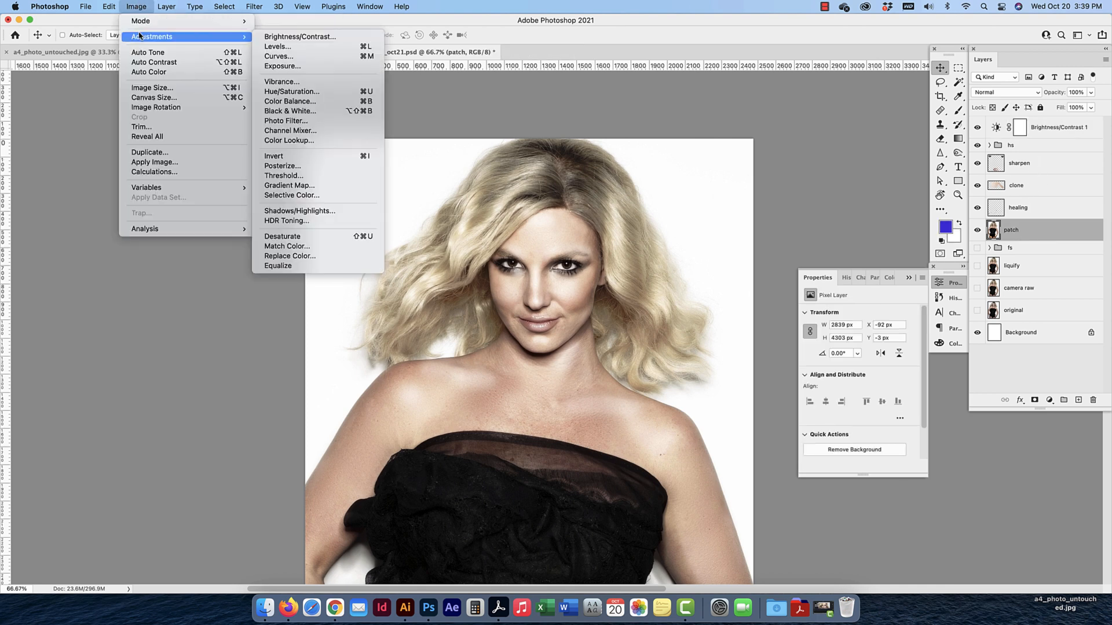
{"action": "left_click", "coordinate": [296, 93]}
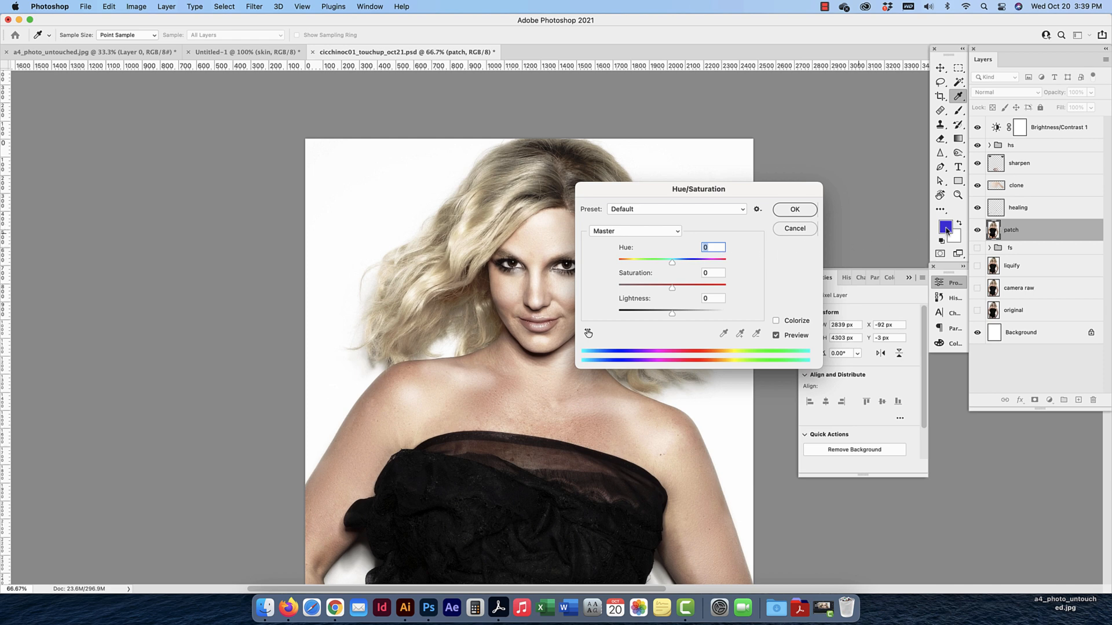
{"action": "key", "text": "Escape"}
Compare the direct image adjustments available for the patch layer with the available adjustment layer types
{"action": "left_click", "coordinate": [135, 7]}
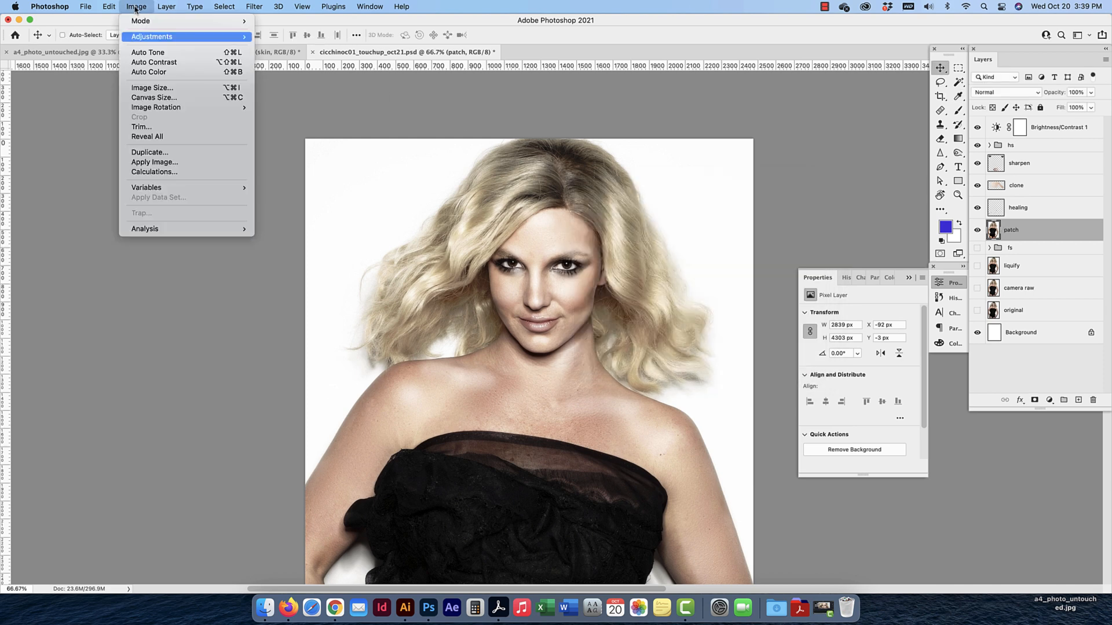
{"action": "mouse_move", "coordinate": [152, 36]}
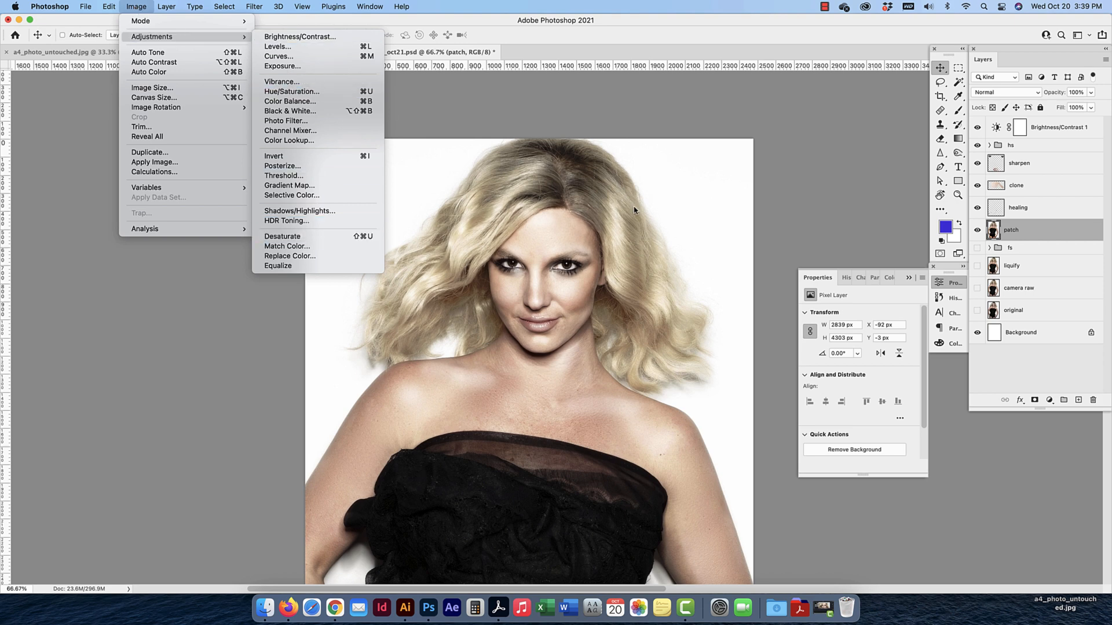
{"action": "left_click", "coordinate": [817, 281]}
{"action": "left_click", "coordinate": [370, 7]}
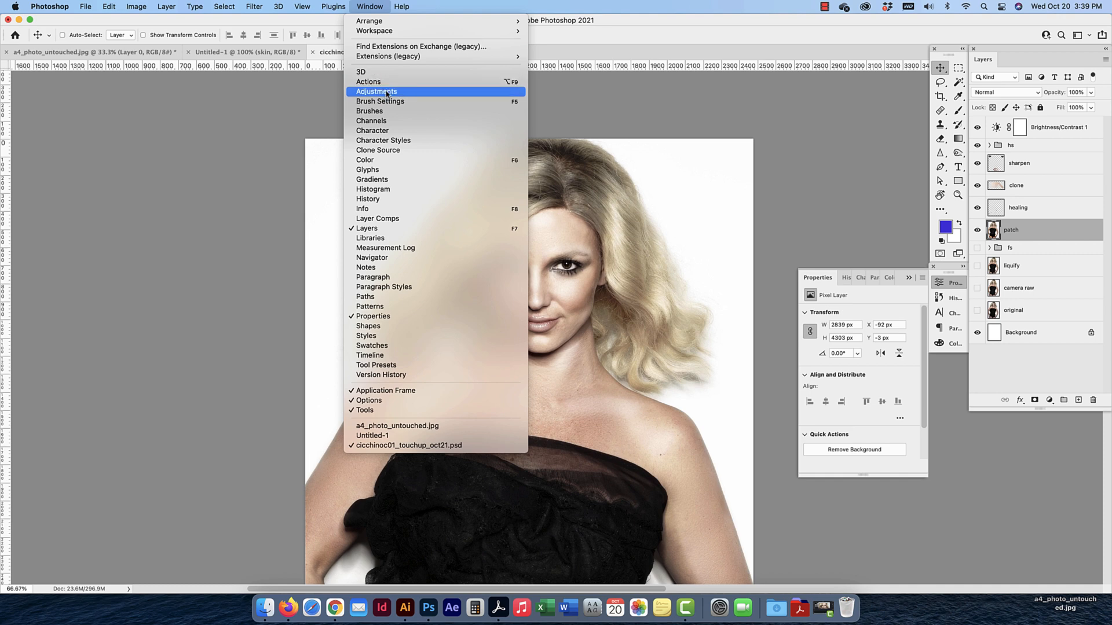
{"action": "left_click", "coordinate": [1071, 405]}
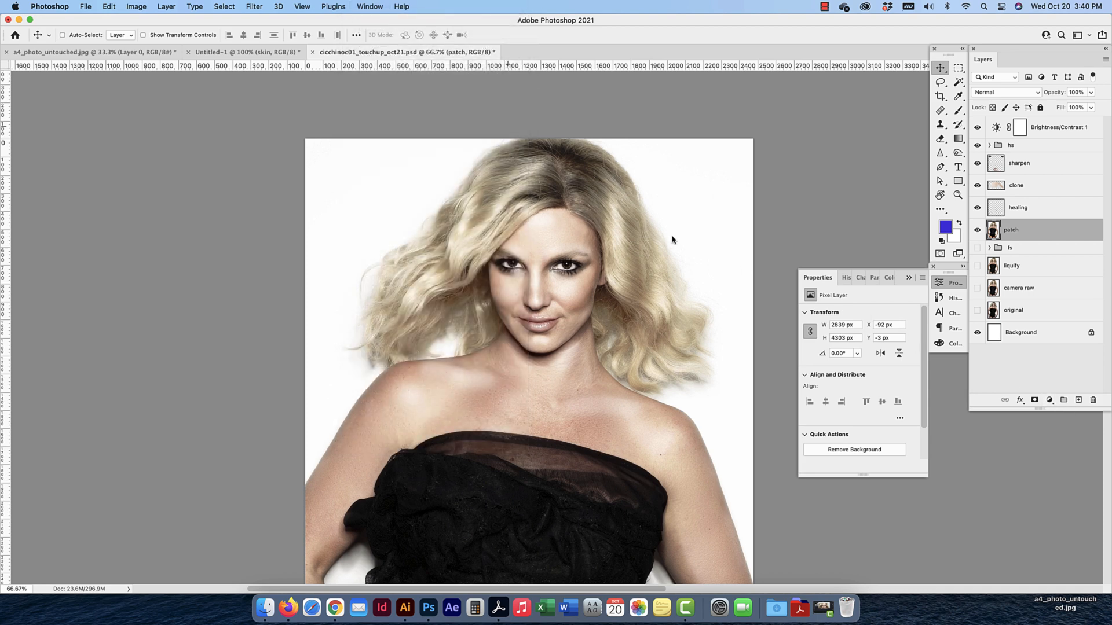
{"action": "left_click", "coordinate": [138, 7]}
{"action": "mouse_move", "coordinate": [158, 38]}
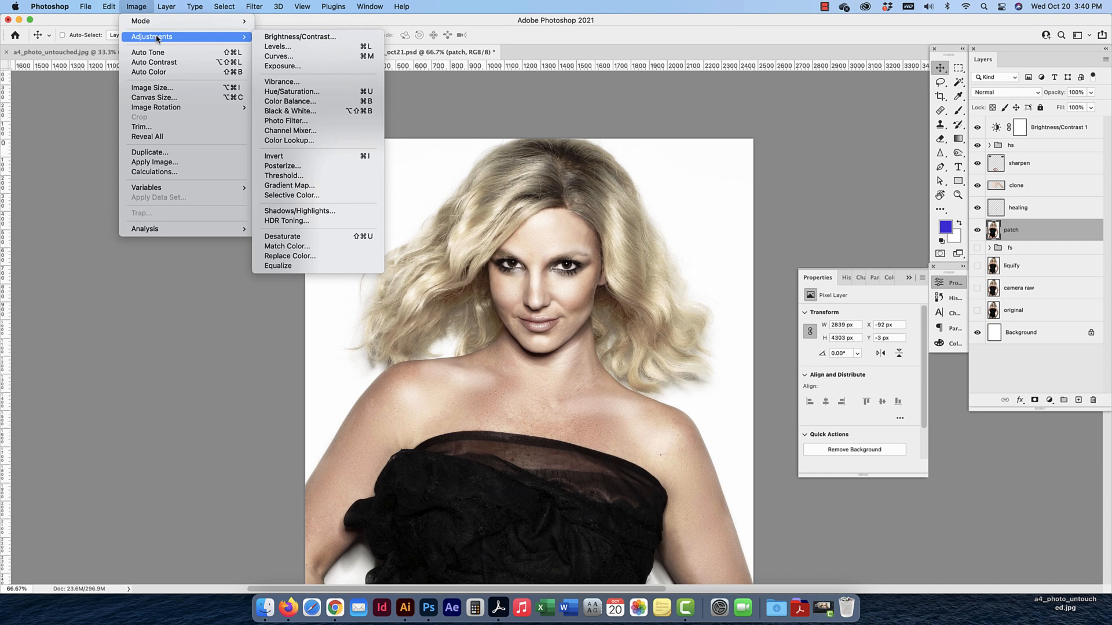
{"action": "mouse_move", "coordinate": [166, 6]}
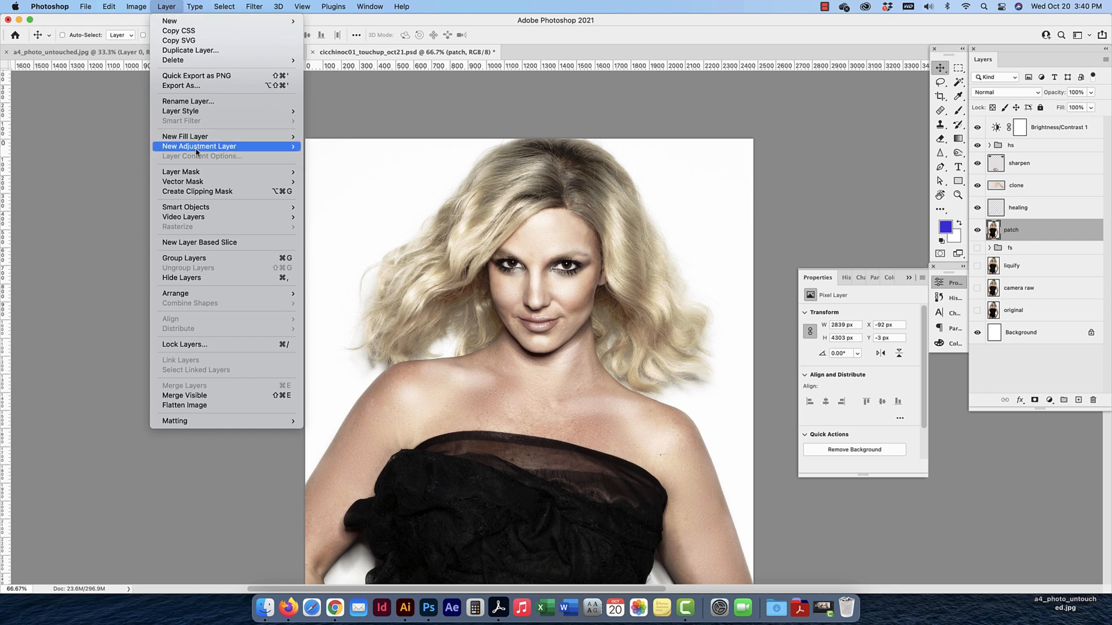
{"action": "mouse_move", "coordinate": [197, 152]}
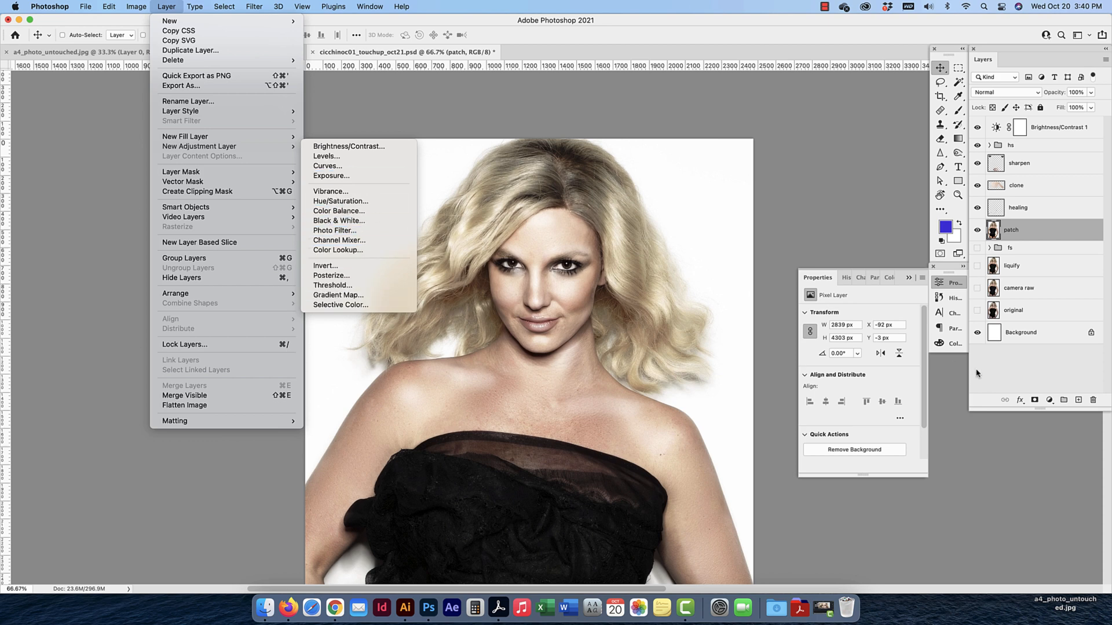
{"action": "left_click", "coordinate": [1048, 400]}
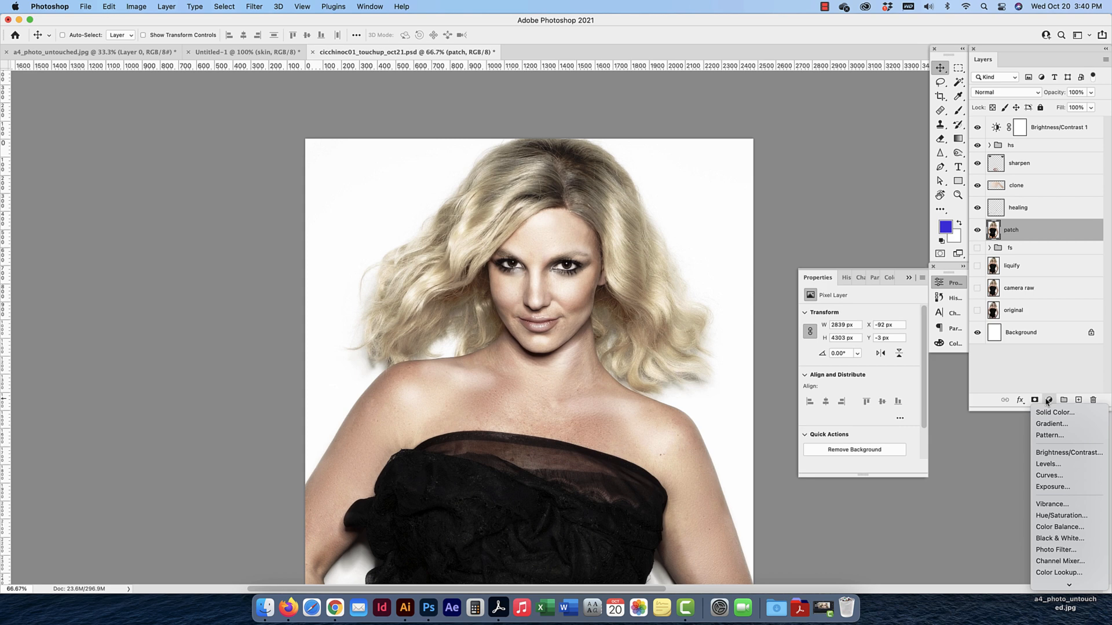
{"action": "left_click", "coordinate": [1048, 155]}
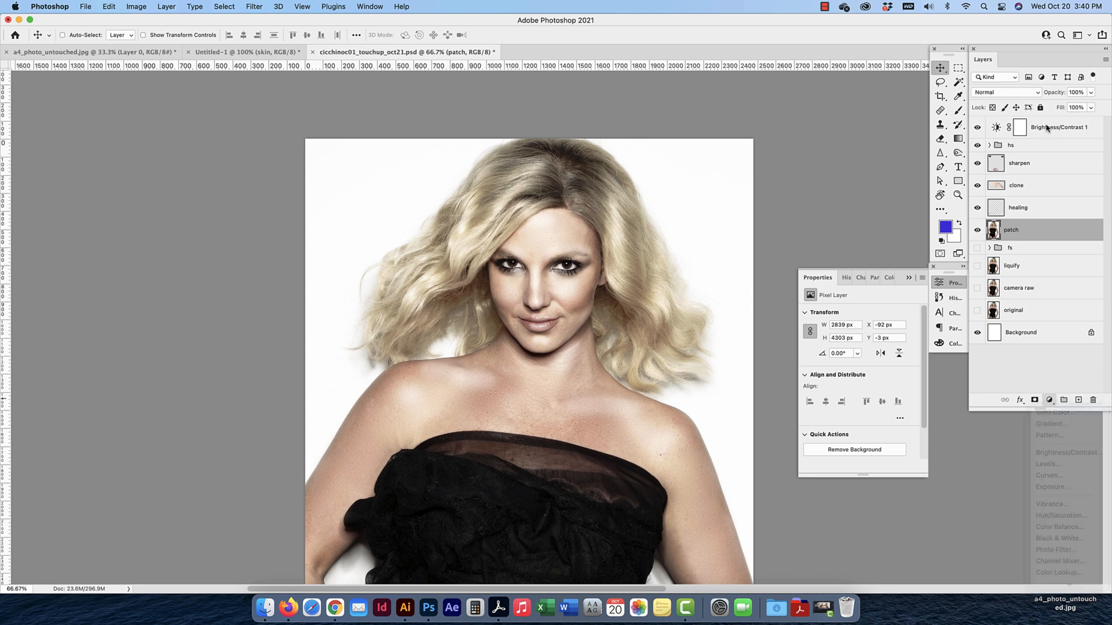
Add a Levels adjustment layer directly above the Brightness/Contrast layer
{"action": "left_click", "coordinate": [1048, 129]}
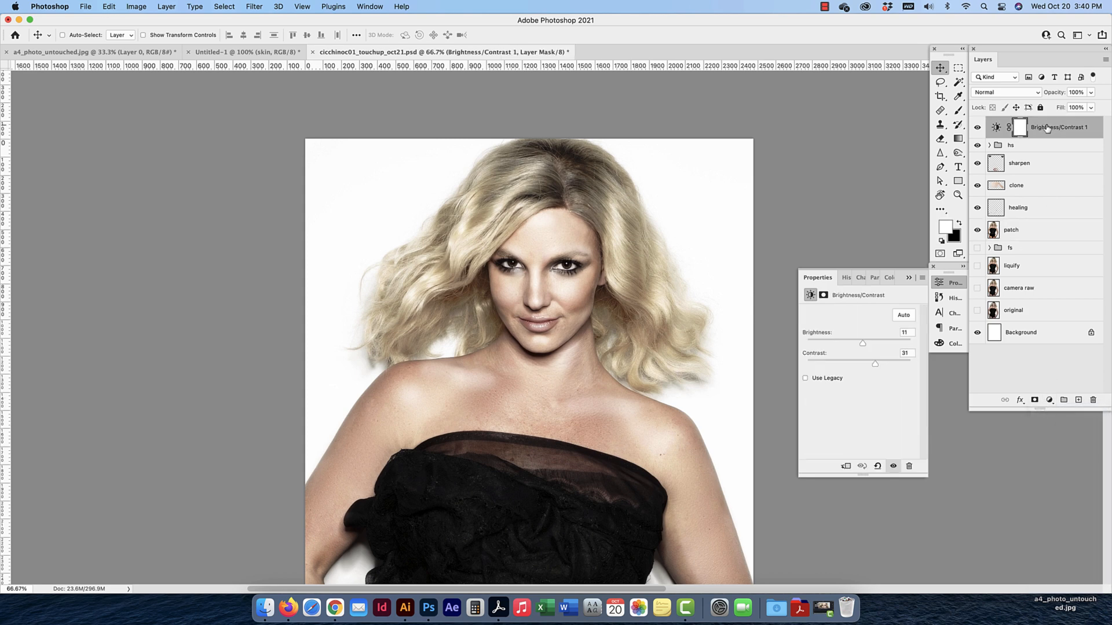
{"action": "left_click", "coordinate": [1049, 401]}
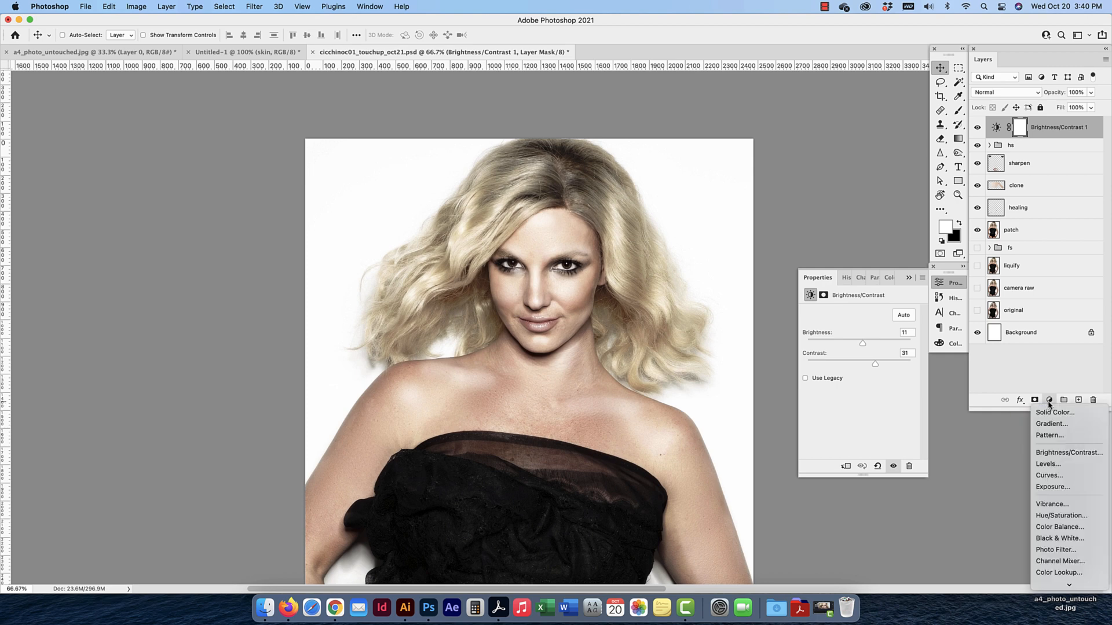
{"action": "left_click", "coordinate": [1054, 464]}
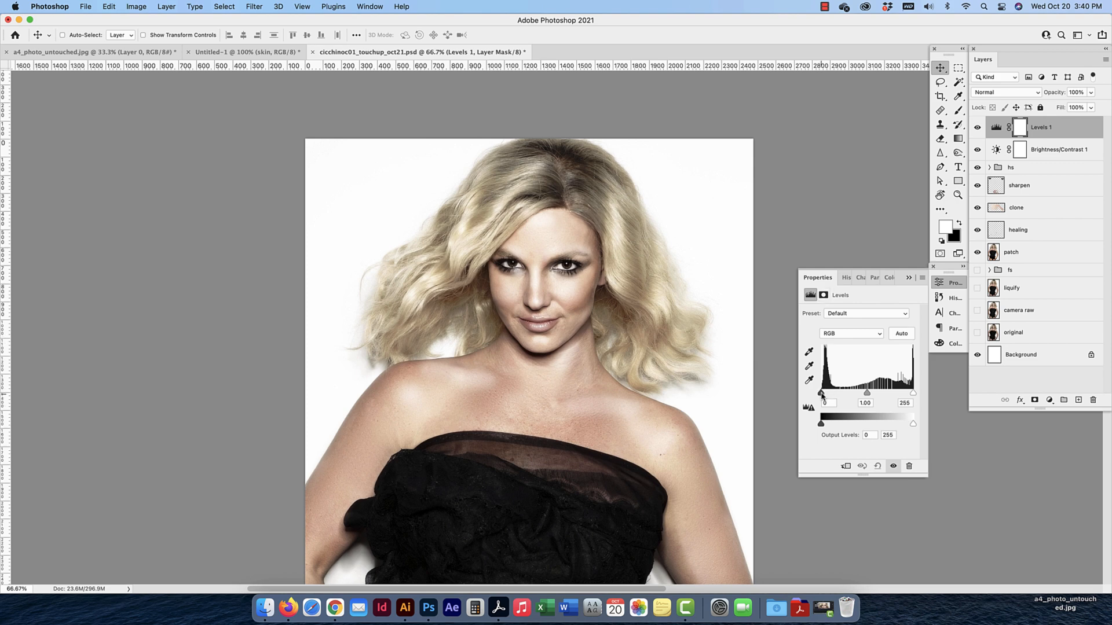
Set the Levels layer's midtone input to 0.84 and white input to 245, and compare the portrait with and without it
{"action": "mouse_move", "coordinate": [822, 396]}
{"action": "left_mouse_down"}
{"action": "mouse_move", "coordinate": [913, 398]}
{"action": "mouse_move", "coordinate": [808, 391]}
{"action": "left_mouse_up"}
{"action": "left_click_drag", "start_coordinate": [914, 394], "coordinate": [923, 424]}
{"action": "mouse_move", "coordinate": [822, 423]}
{"action": "left_mouse_down"}
{"action": "mouse_move", "coordinate": [872, 424]}
{"action": "mouse_move", "coordinate": [805, 413]}
{"action": "left_mouse_up"}
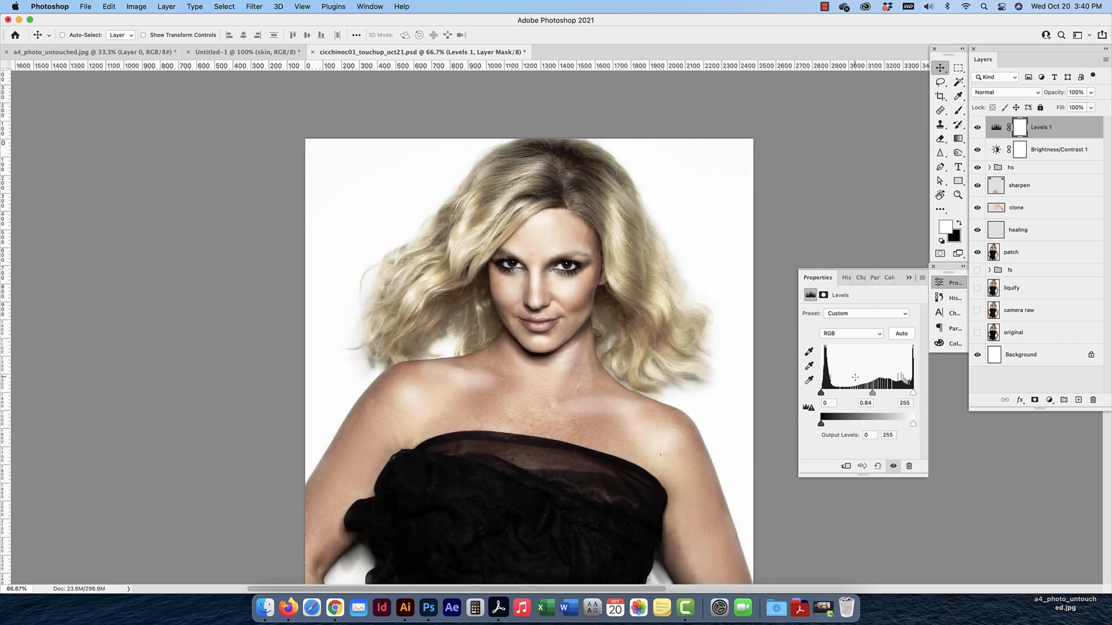
{"action": "mouse_move", "coordinate": [913, 393]}
{"action": "left_mouse_down"}
{"action": "mouse_move", "coordinate": [900, 395]}
{"action": "mouse_move", "coordinate": [910, 396]}
{"action": "left_mouse_up"}
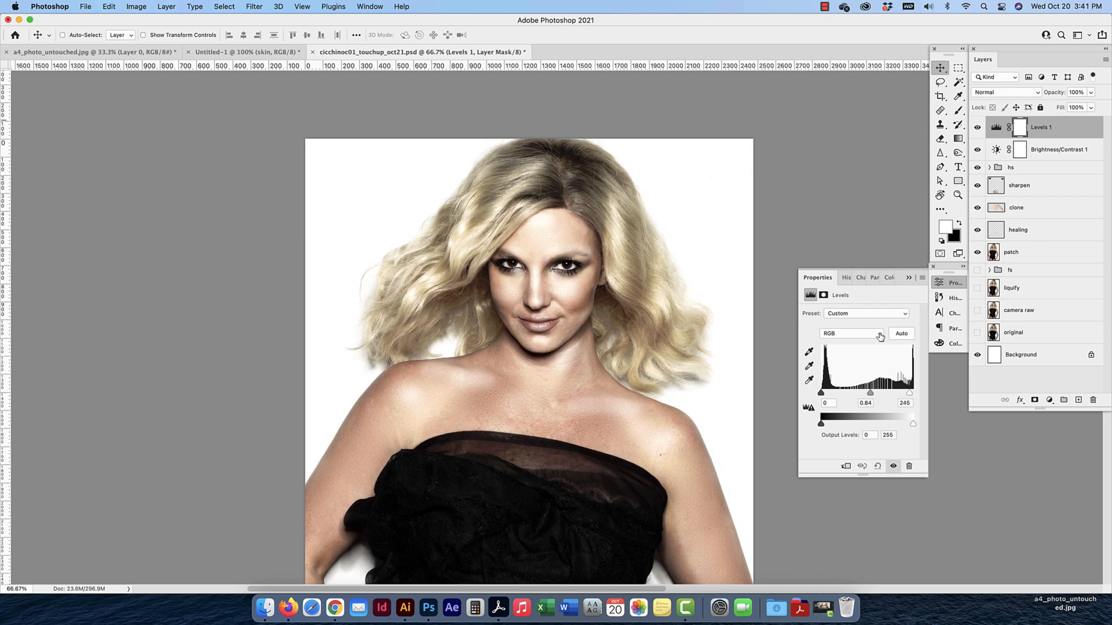
{"action": "left_click", "coordinate": [977, 130]}
{"action": "left_click", "coordinate": [977, 129]}
Add a Curves adjustment layer above the Levels layer and place an RGB curve point at input 148, output 151
{"action": "left_click", "coordinate": [1049, 400]}
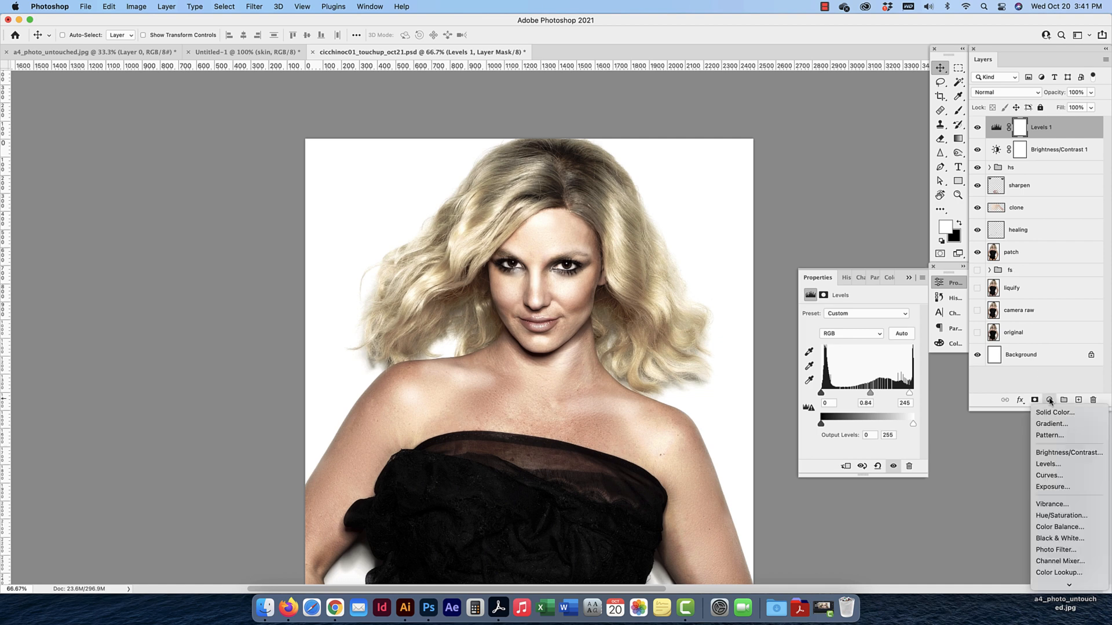
{"action": "left_click", "coordinate": [1059, 475]}
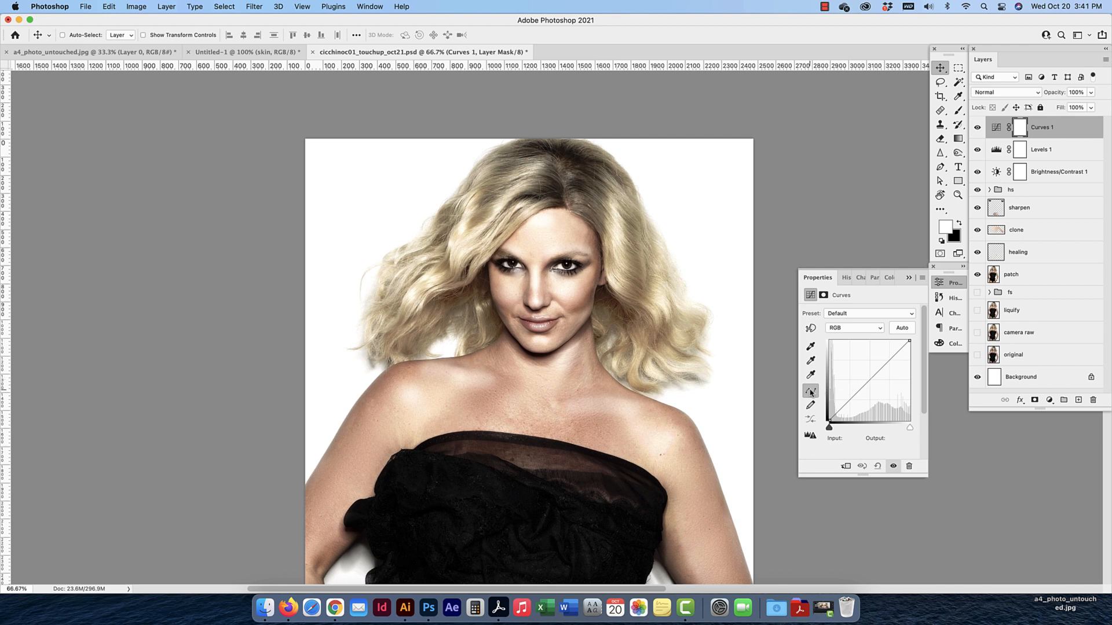
{"action": "left_click", "coordinate": [869, 380]}
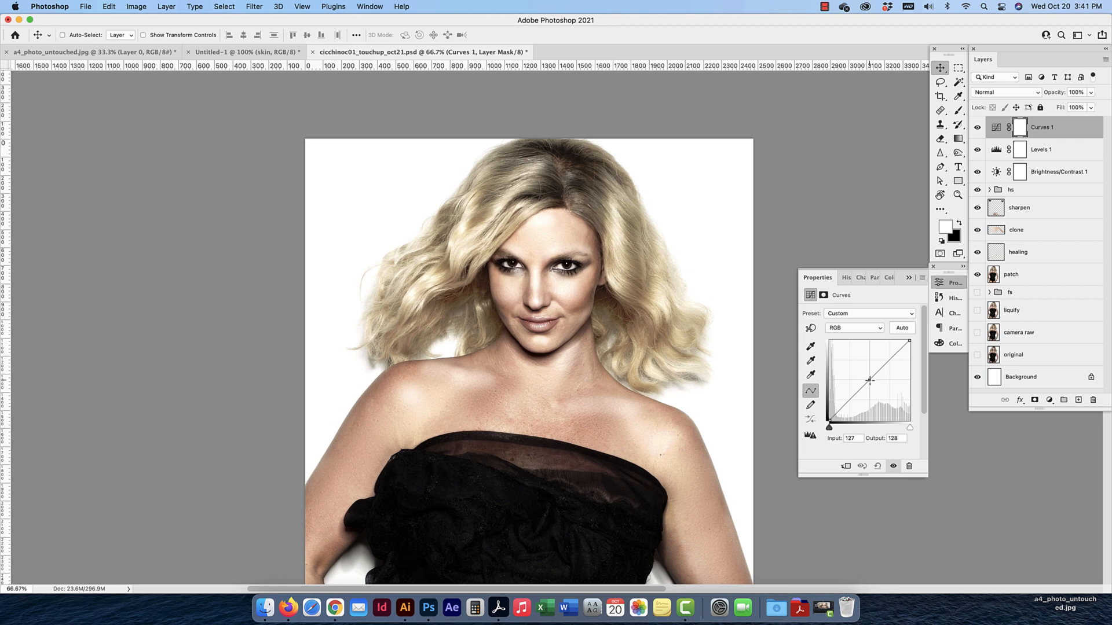
{"action": "left_click_drag", "start_coordinate": [869, 380], "coordinate": [915, 380]}
{"action": "left_click", "coordinate": [909, 381]}
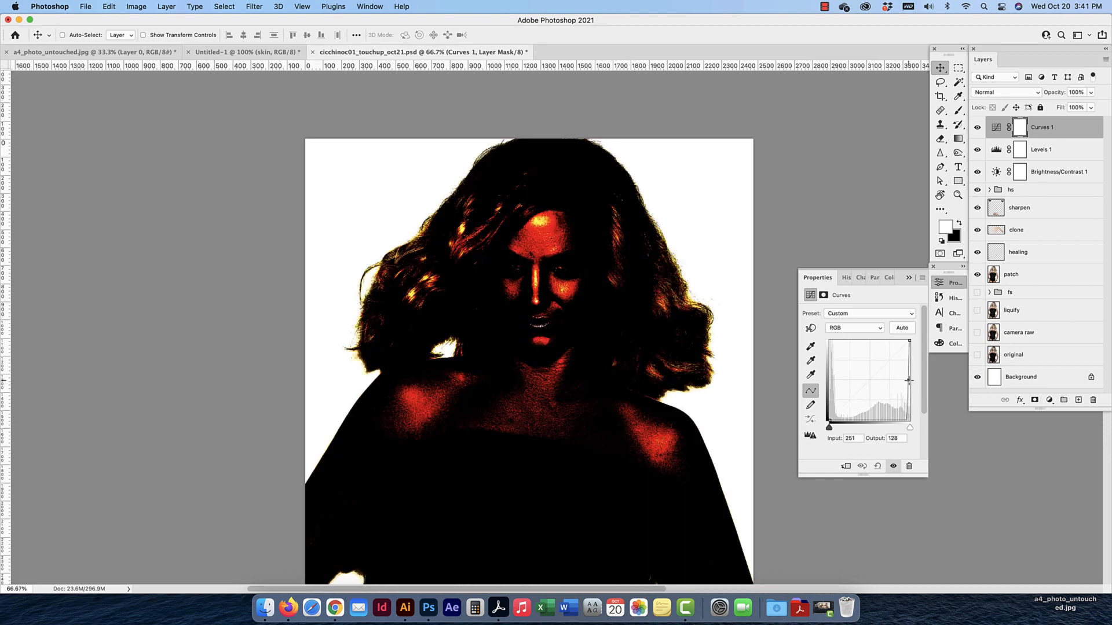
{"action": "left_click_drag", "start_coordinate": [908, 381], "coordinate": [877, 372]}
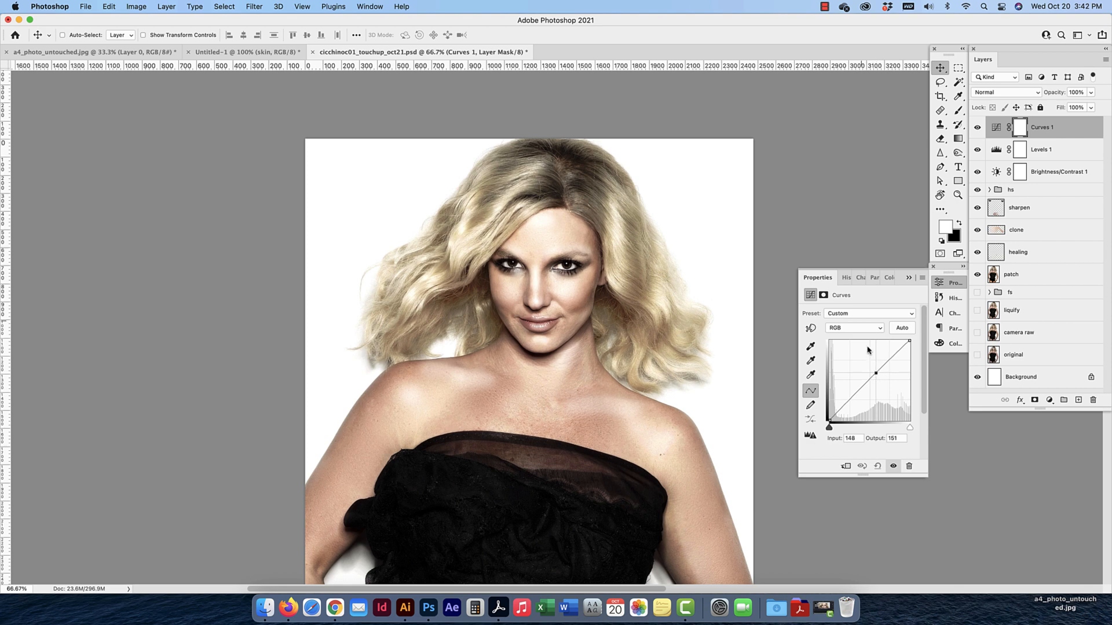
Add a point at input 129, output 129 to the Curves layer's Red channel and return to the RGB channel
{"action": "left_click", "coordinate": [861, 329]}
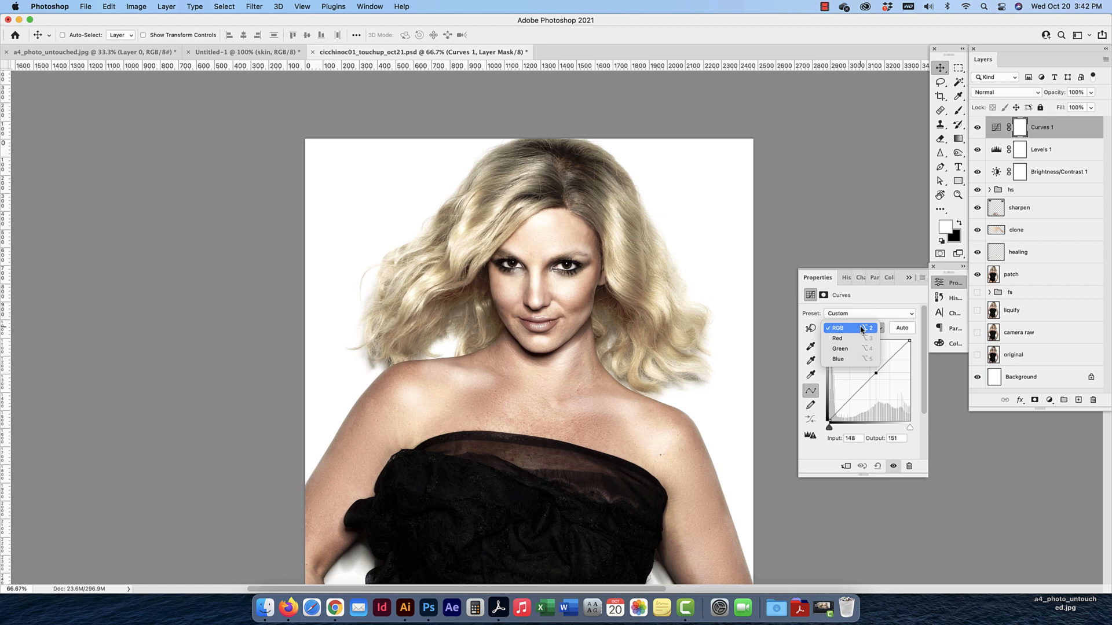
{"action": "key", "text": "Down"}
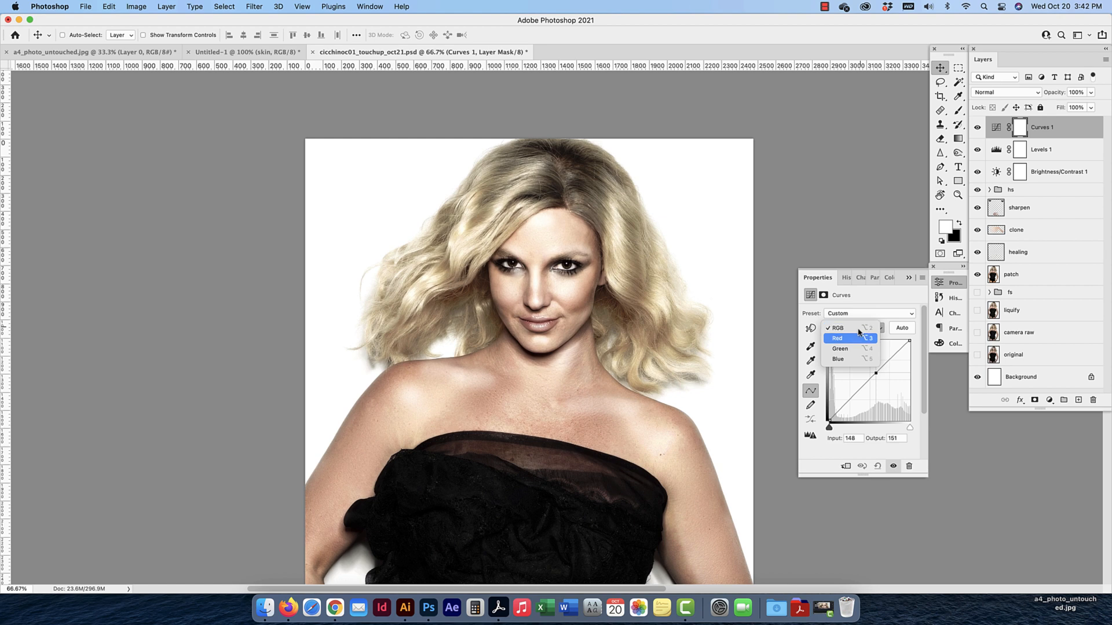
{"action": "left_click", "coordinate": [852, 339]}
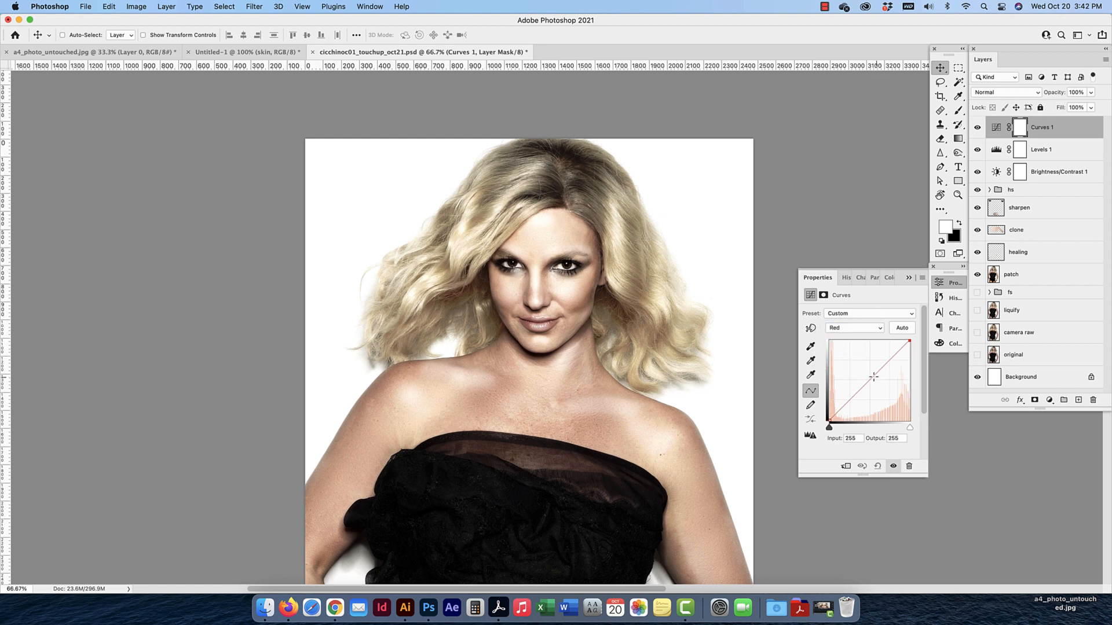
{"action": "mouse_move", "coordinate": [873, 377]}
{"action": "left_mouse_down"}
{"action": "mouse_move", "coordinate": [869, 360]}
{"action": "mouse_move", "coordinate": [884, 392]}
{"action": "mouse_move", "coordinate": [869, 380]}
{"action": "left_mouse_up"}
{"action": "left_click", "coordinate": [861, 329]}
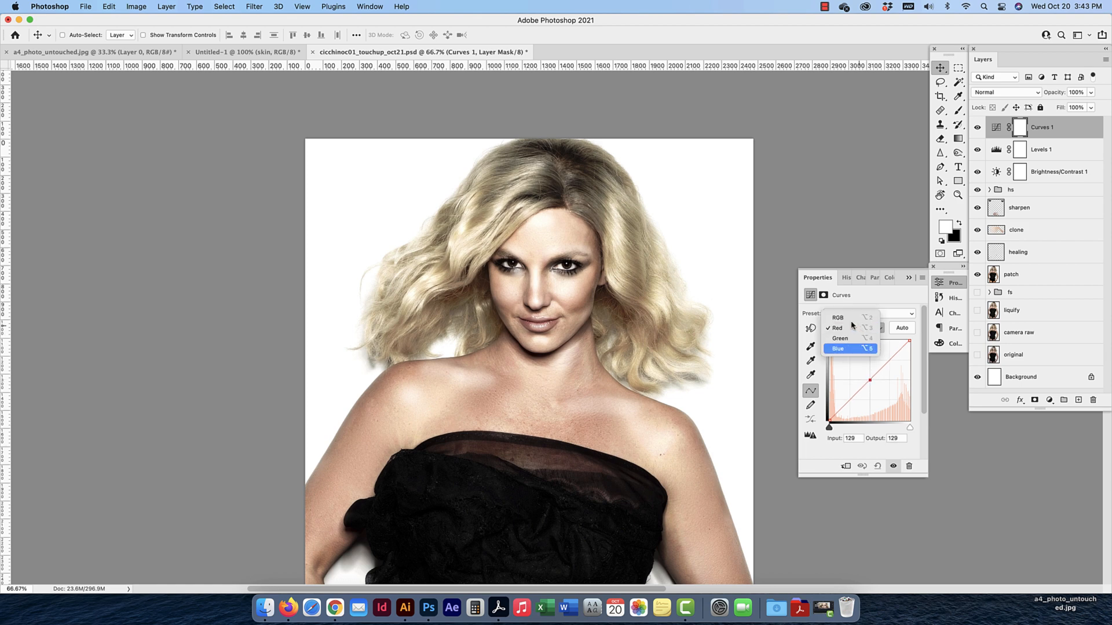
{"action": "left_click", "coordinate": [846, 319]}
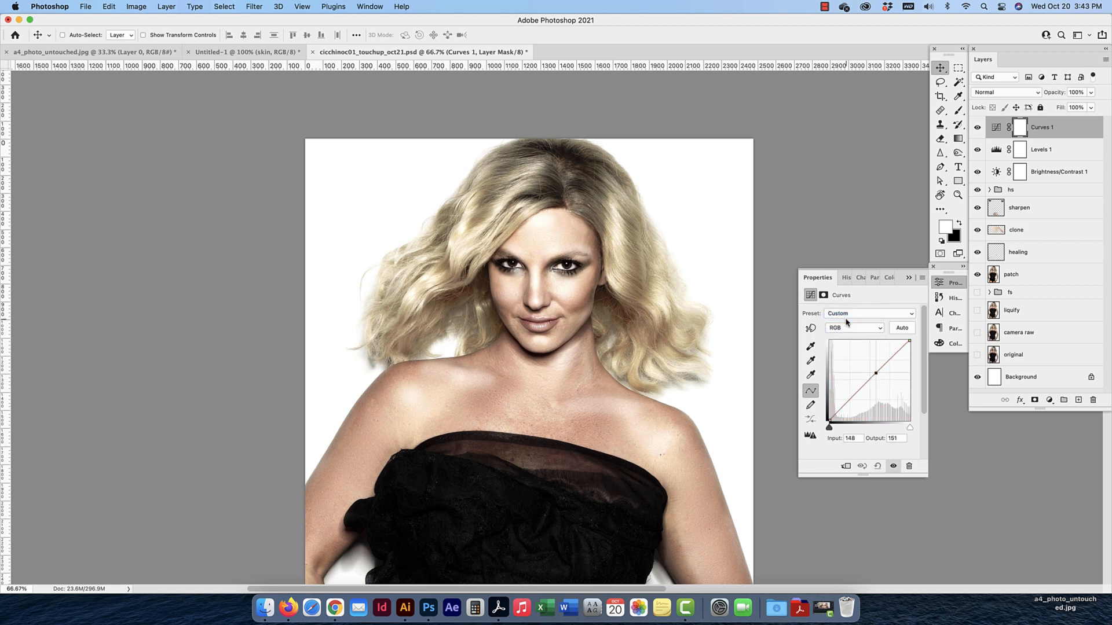
Apply the automatic correction to the Curves layer and compare the portrait with and without it
{"action": "left_click", "coordinate": [903, 329]}
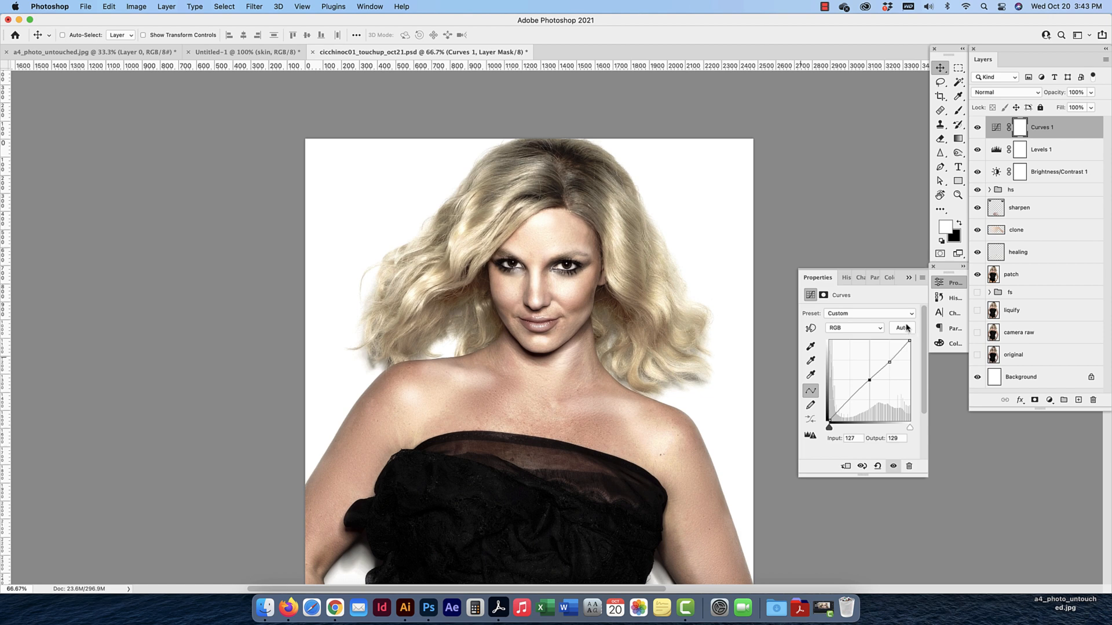
{"action": "left_click", "coordinate": [978, 128]}
{"action": "left_click", "coordinate": [979, 130]}
{"action": "left_click", "coordinate": [979, 129]}
{"action": "left_click", "coordinate": [979, 130]}
Add an Exposure adjustment layer above the Curves layer
{"action": "left_click", "coordinate": [1050, 400]}
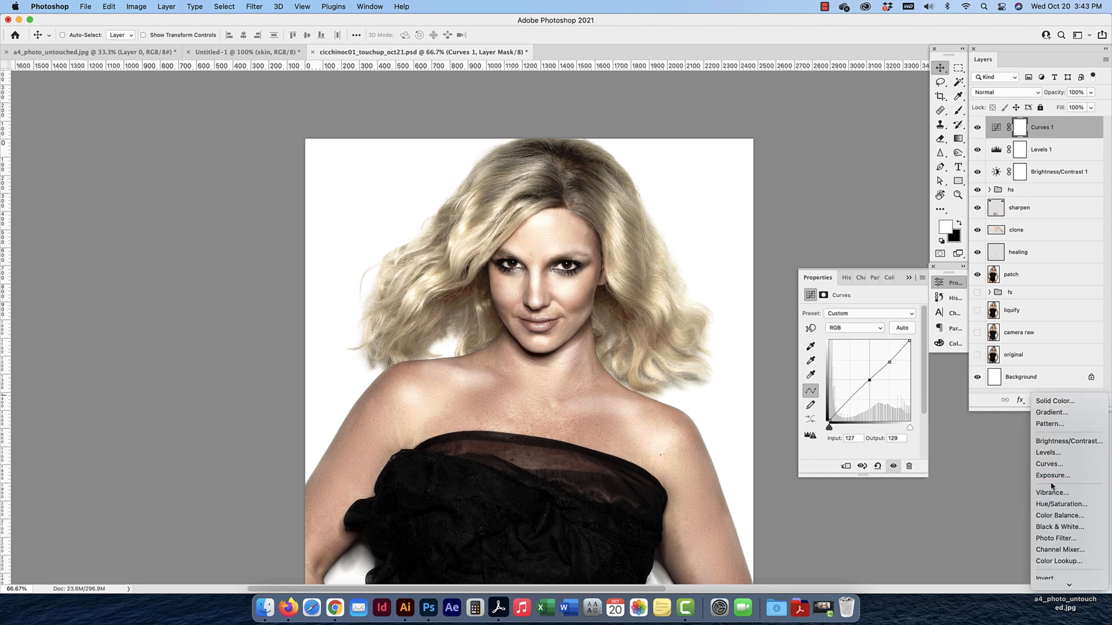
{"action": "left_click", "coordinate": [1051, 486]}
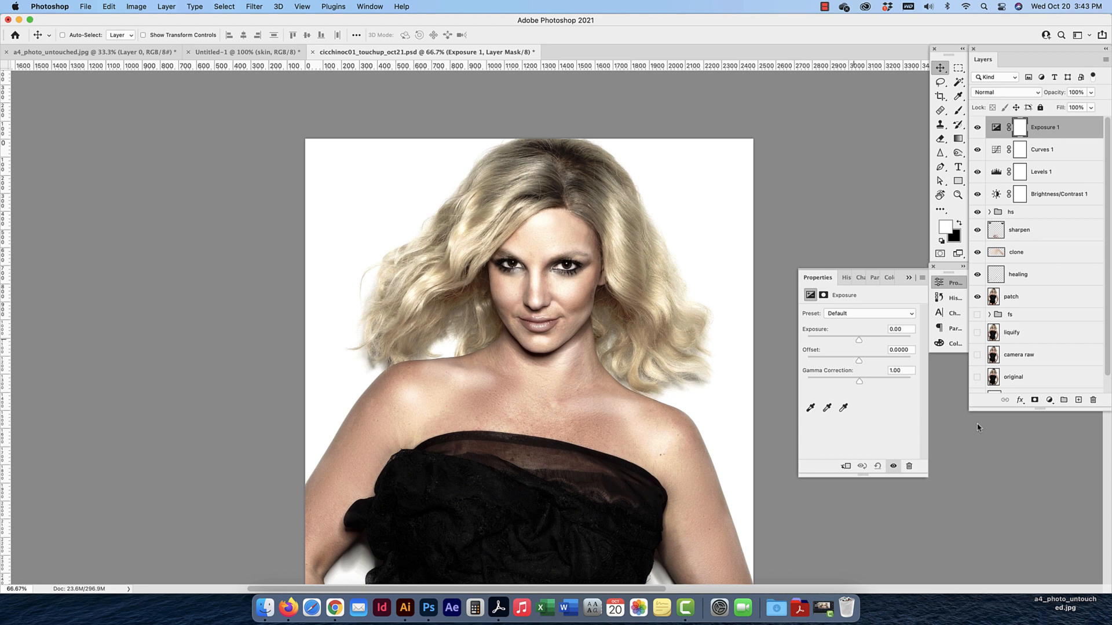
Set the Exposure layer's exposure to -0.07 and offset to -0.0104, then compare the portrait with and without it
{"action": "mouse_move", "coordinate": [859, 340]}
{"action": "left_mouse_down"}
{"action": "mouse_move", "coordinate": [893, 343]}
{"action": "mouse_move", "coordinate": [823, 341]}
{"action": "mouse_move", "coordinate": [857, 339]}
{"action": "mouse_move", "coordinate": [827, 361]}
{"action": "mouse_move", "coordinate": [857, 362]}
{"action": "left_mouse_up"}
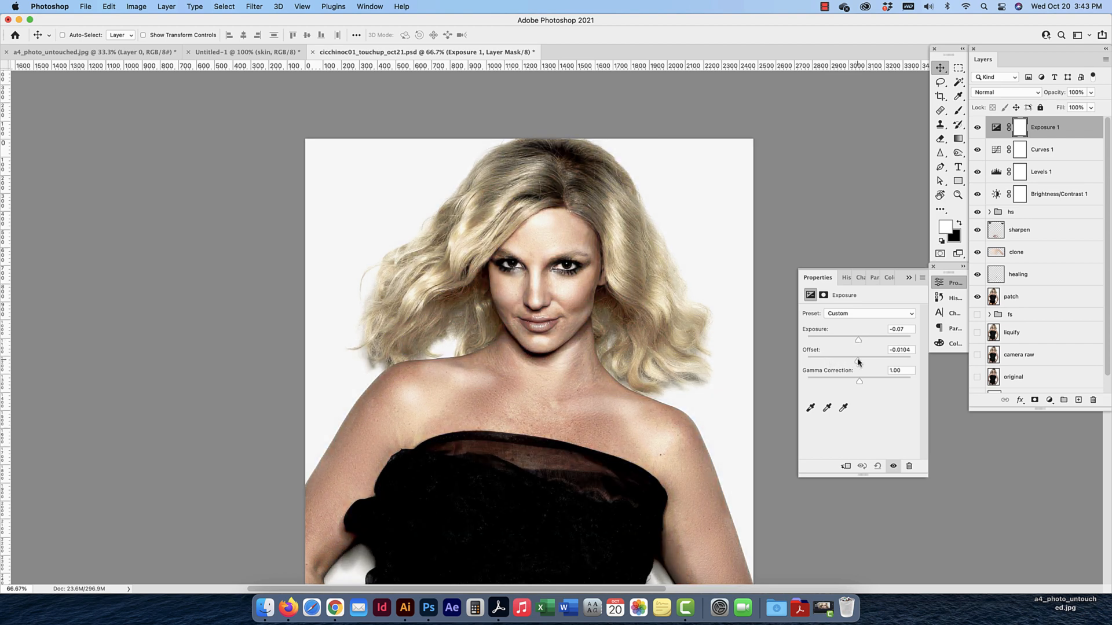
{"action": "left_click", "coordinate": [978, 128]}
{"action": "left_click", "coordinate": [978, 128]}
{"action": "left_click", "coordinate": [977, 128]}
{"action": "left_click", "coordinate": [977, 128]}
Reduce the Exposure layer's opacity to 50%, check its effect on the portrait, and add a vector mask to it
{"action": "left_click", "coordinate": [1080, 132]}
{"action": "left_click", "coordinate": [1081, 93]}
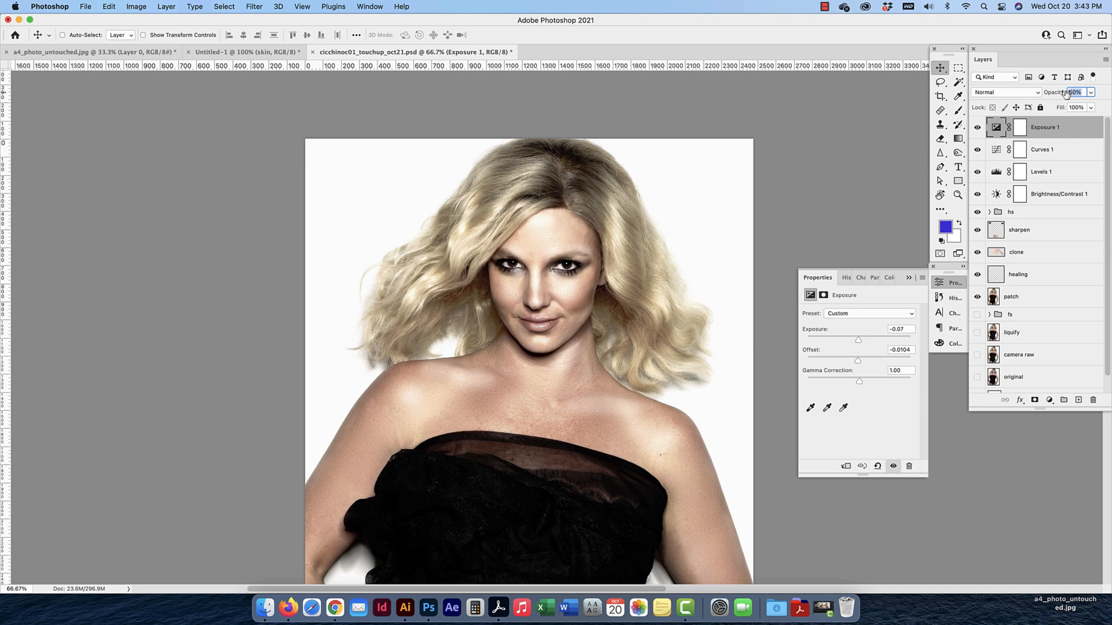
{"action": "left_click", "coordinate": [978, 129]}
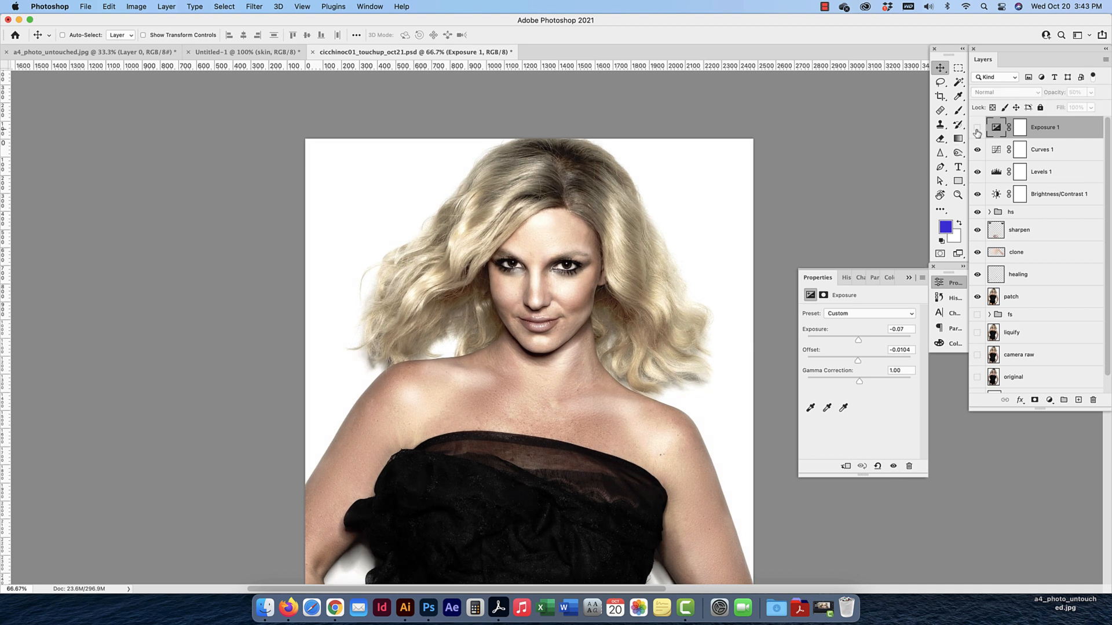
{"action": "left_click", "coordinate": [978, 129]}
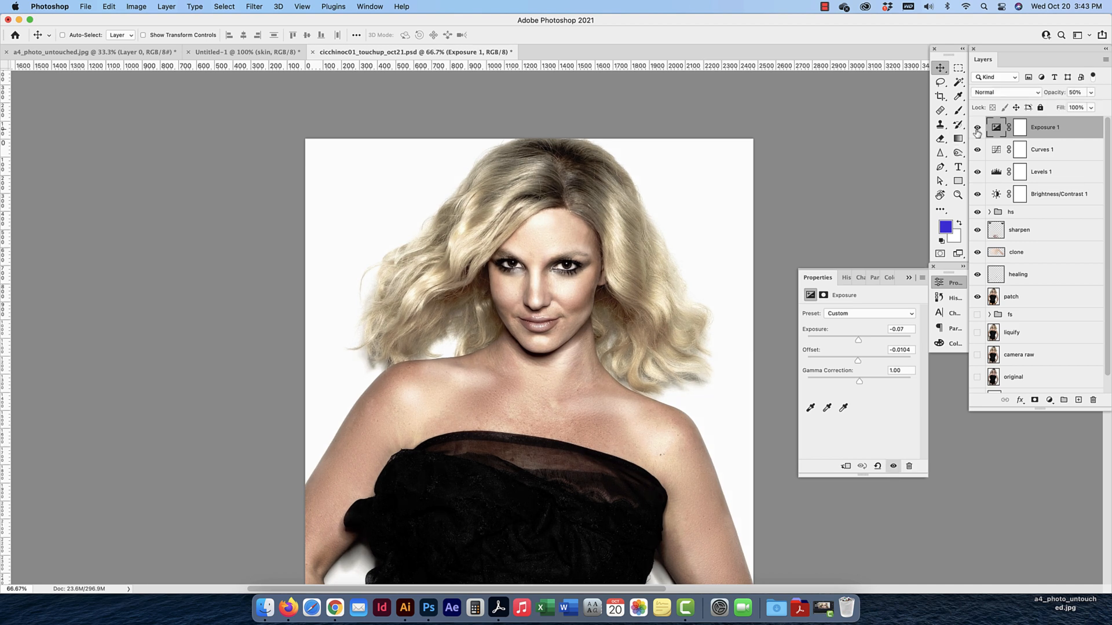
{"action": "left_click", "coordinate": [1035, 401]}
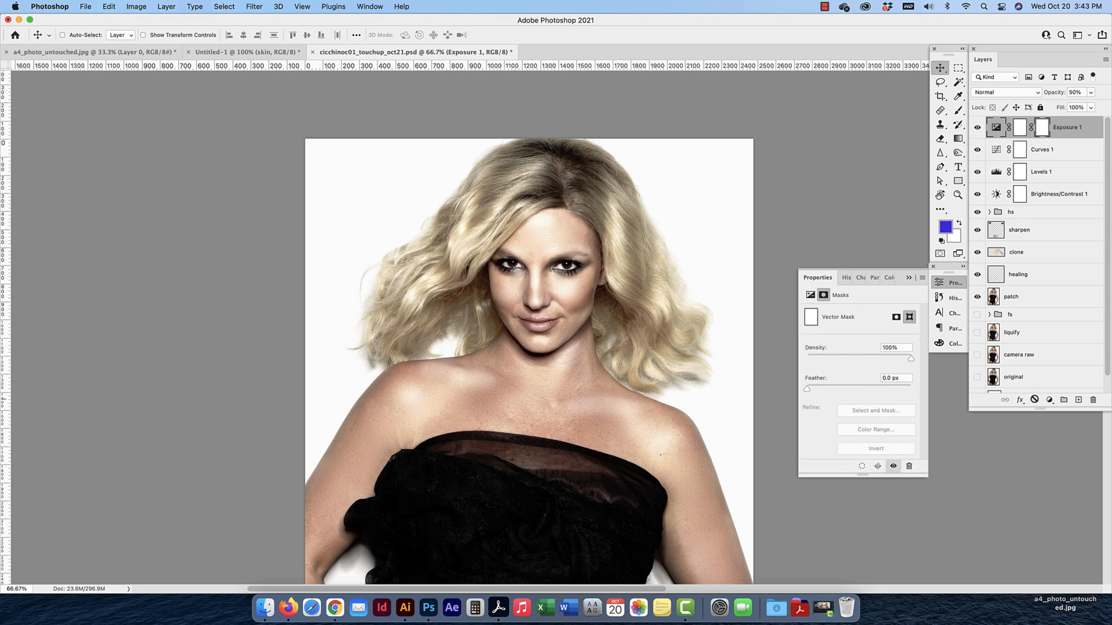
Add a Color Balance adjustment layer above the Exposure layer and slightly shift the colors of its shadows and highlights
{"action": "left_click", "coordinate": [1050, 400]}
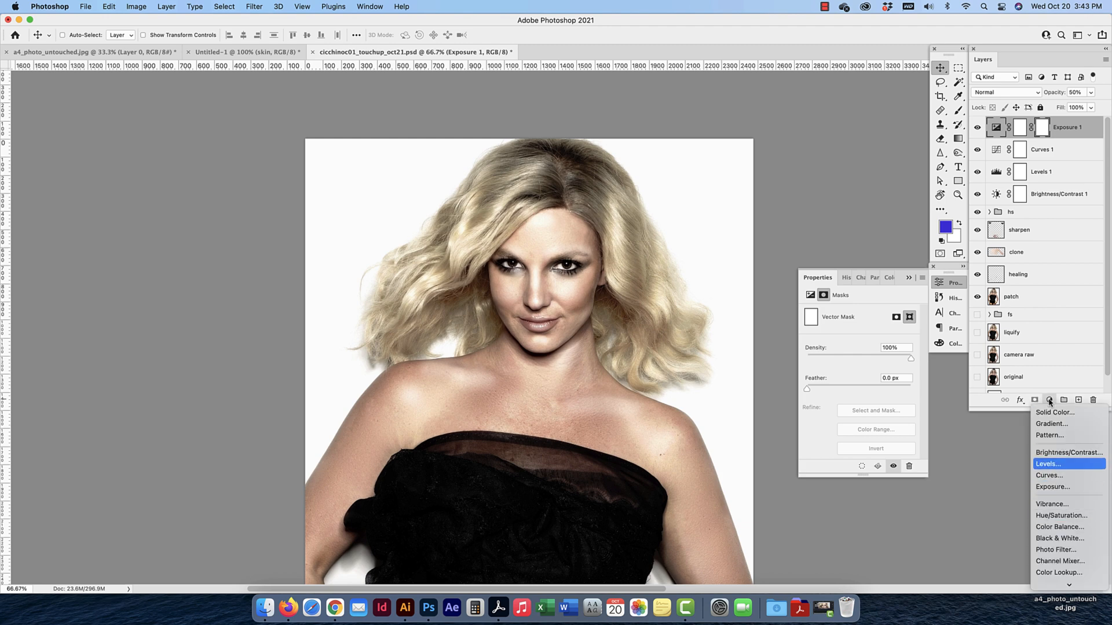
{"action": "left_click", "coordinate": [1056, 527]}
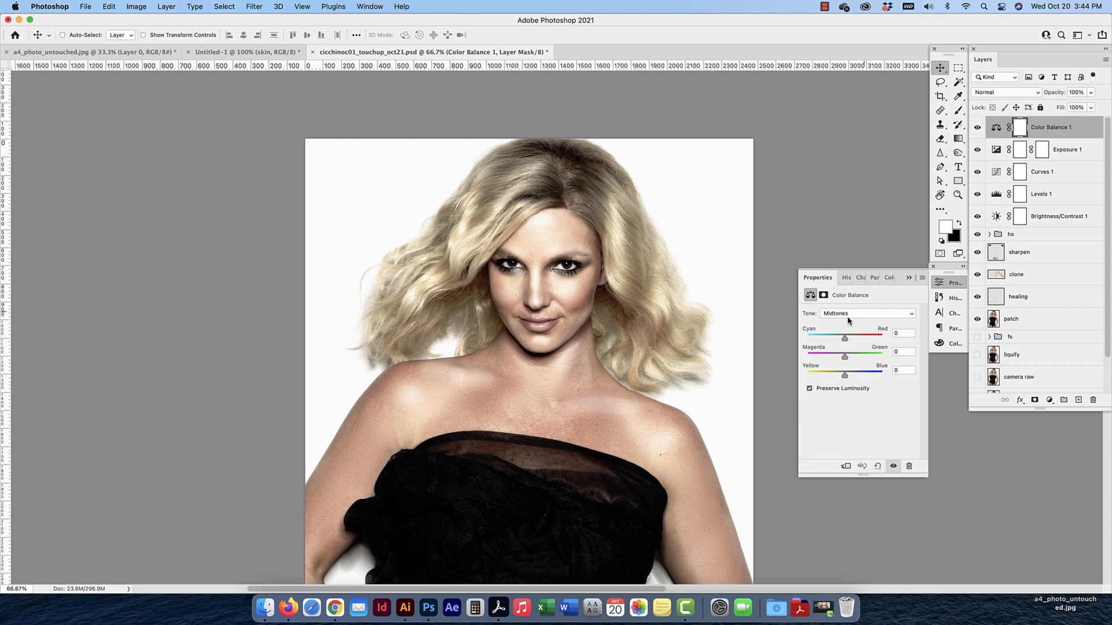
{"action": "left_click", "coordinate": [849, 313]}
{"action": "left_click", "coordinate": [849, 306]}
{"action": "mouse_move", "coordinate": [844, 338]}
{"action": "left_mouse_down"}
{"action": "mouse_move", "coordinate": [827, 339]}
{"action": "mouse_move", "coordinate": [844, 339]}
{"action": "mouse_move", "coordinate": [846, 357]}
{"action": "left_mouse_up"}
{"action": "mouse_move", "coordinate": [844, 377]}
{"action": "left_mouse_down"}
{"action": "mouse_move", "coordinate": [828, 376]}
{"action": "mouse_move", "coordinate": [846, 376]}
{"action": "left_mouse_up"}
{"action": "left_click", "coordinate": [849, 315]}
{"action": "left_click", "coordinate": [844, 335]}
{"action": "mouse_move", "coordinate": [845, 375]}
{"action": "left_mouse_down"}
{"action": "mouse_move", "coordinate": [805, 378]}
{"action": "mouse_move", "coordinate": [897, 380]}
{"action": "mouse_move", "coordinate": [820, 379]}
{"action": "mouse_move", "coordinate": [845, 379]}
{"action": "left_mouse_up"}
Set the Color Balance midtones to Cyan/Red +6 and Yellow/Blue -4, and compare the portrait with and without the layer
{"action": "left_click", "coordinate": [856, 316]}
{"action": "left_click", "coordinate": [853, 305]}
{"action": "left_click_drag", "start_coordinate": [845, 341], "coordinate": [843, 376]}
{"action": "left_click", "coordinate": [977, 127]}
{"action": "left_click", "coordinate": [977, 127]}
{"action": "left_click", "coordinate": [978, 127]}
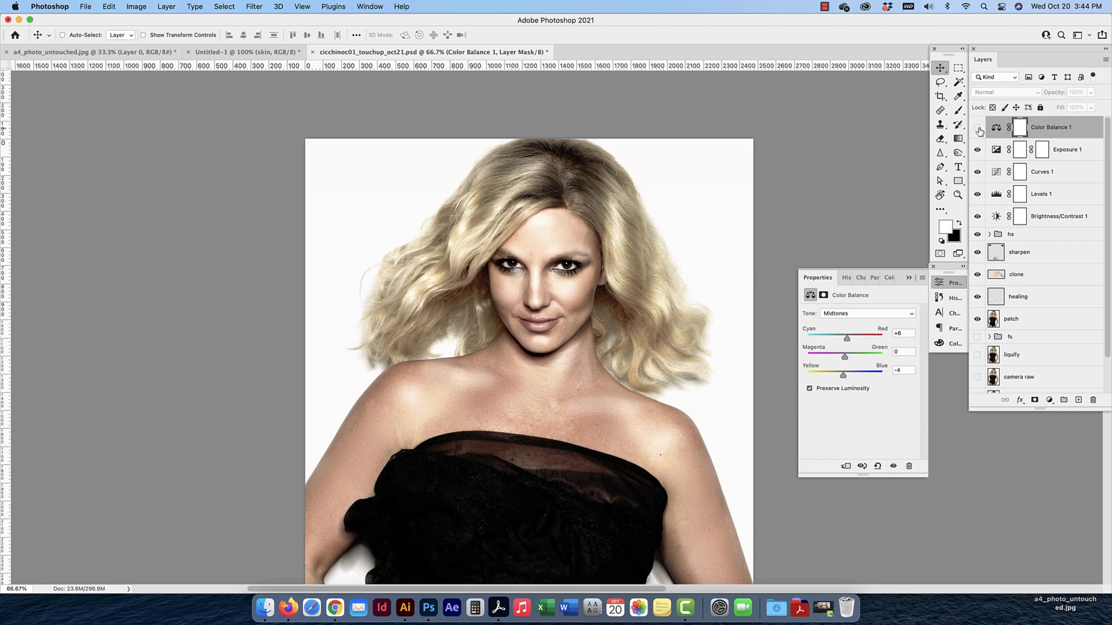
{"action": "left_click", "coordinate": [978, 128]}
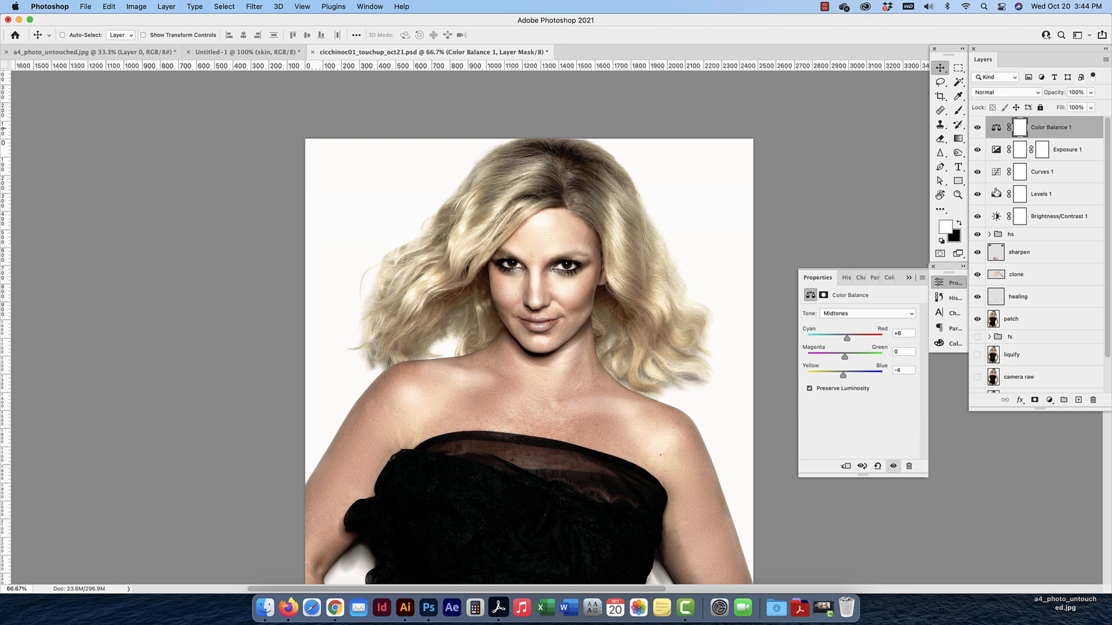
Add a Gradient Fill layer above the Color Balance layer and open its gradient for editing
{"action": "left_click", "coordinate": [1051, 401]}
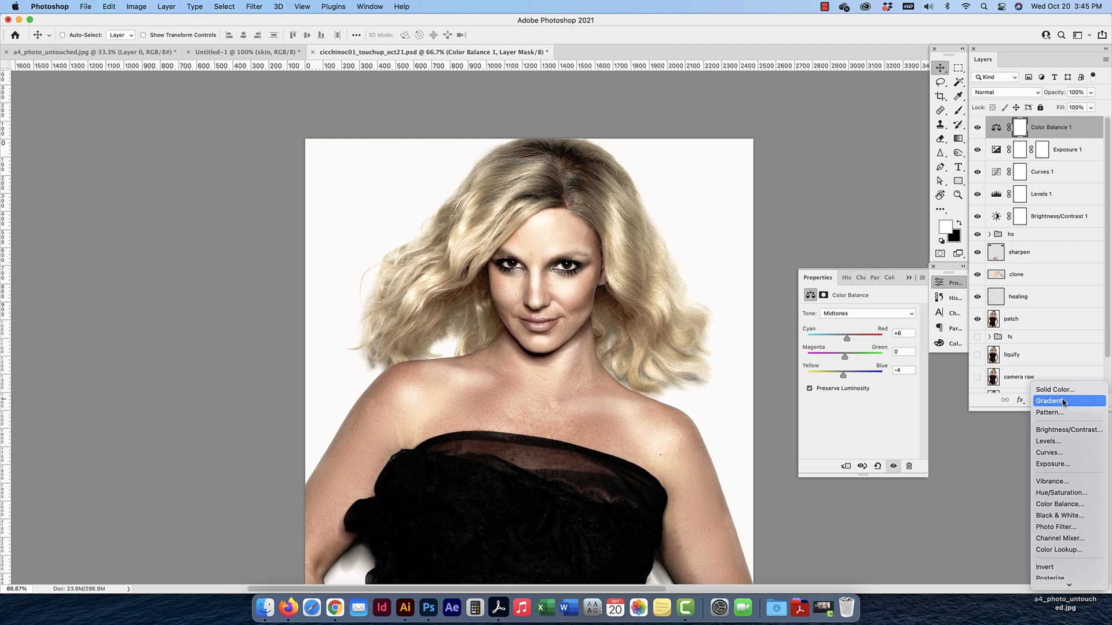
{"action": "left_click", "coordinate": [1063, 401]}
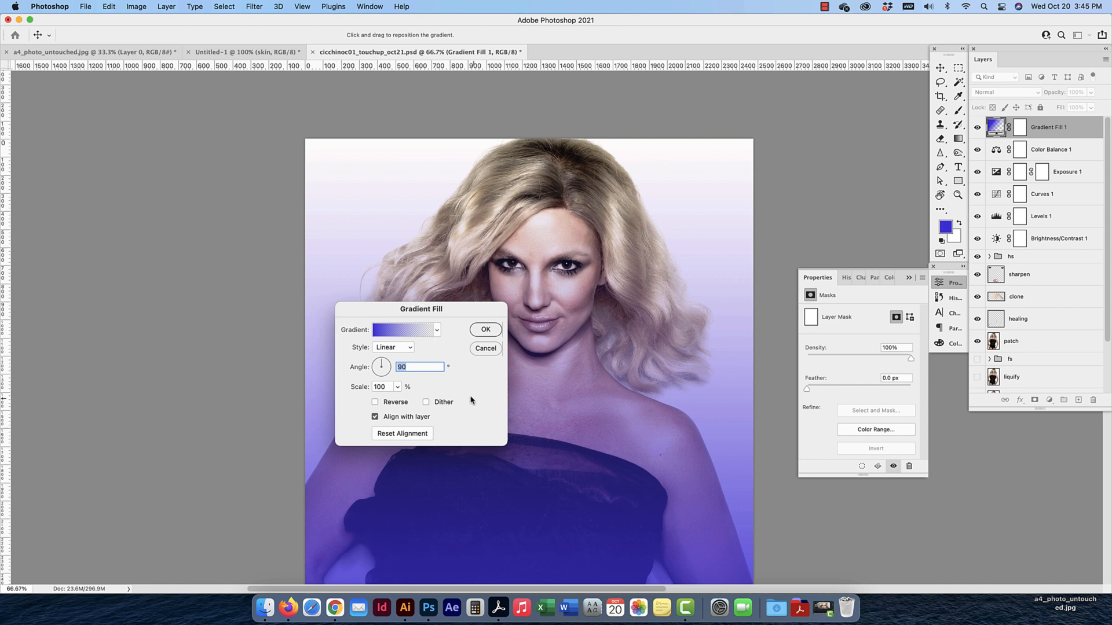
{"action": "key", "text": "super+minus"}
{"action": "key", "text": "super+minus"}
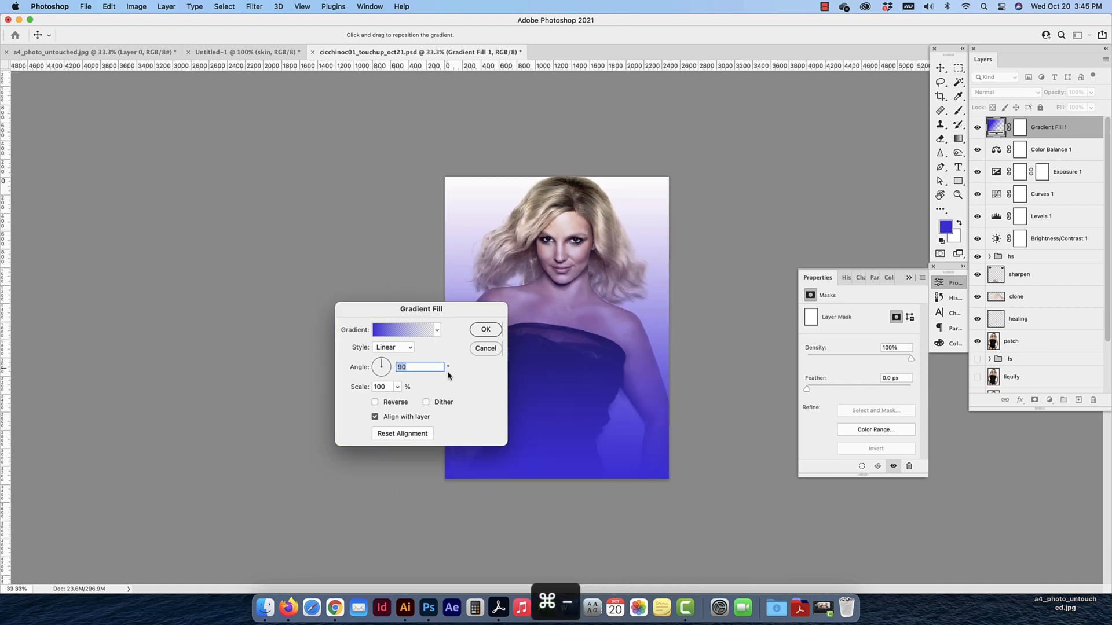
{"action": "key", "text": "super+equal"}
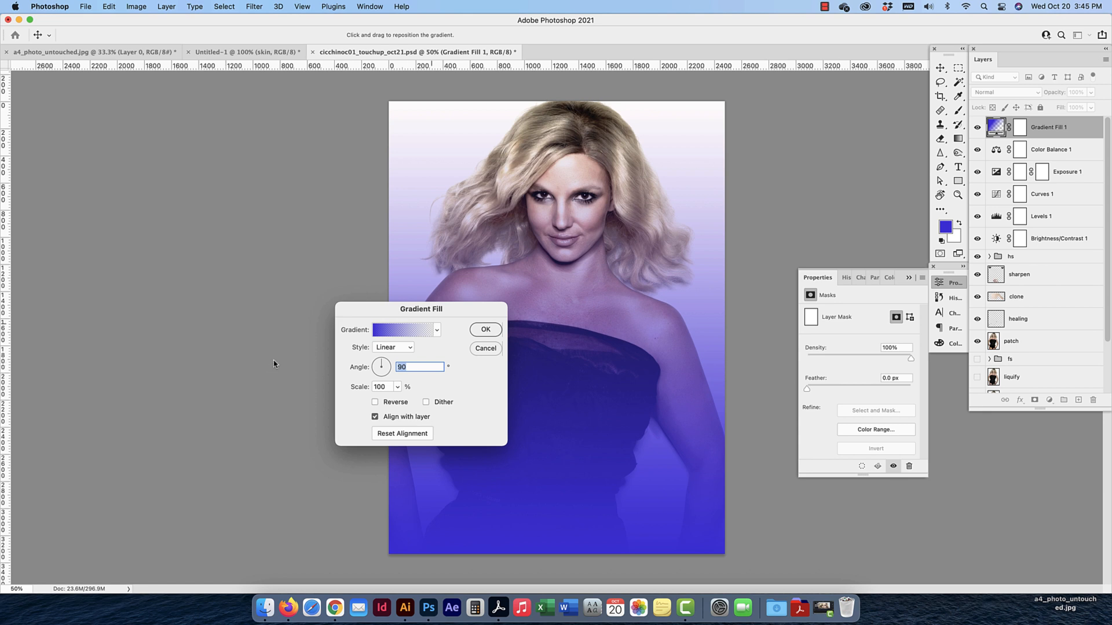
{"action": "left_click", "coordinate": [389, 330]}
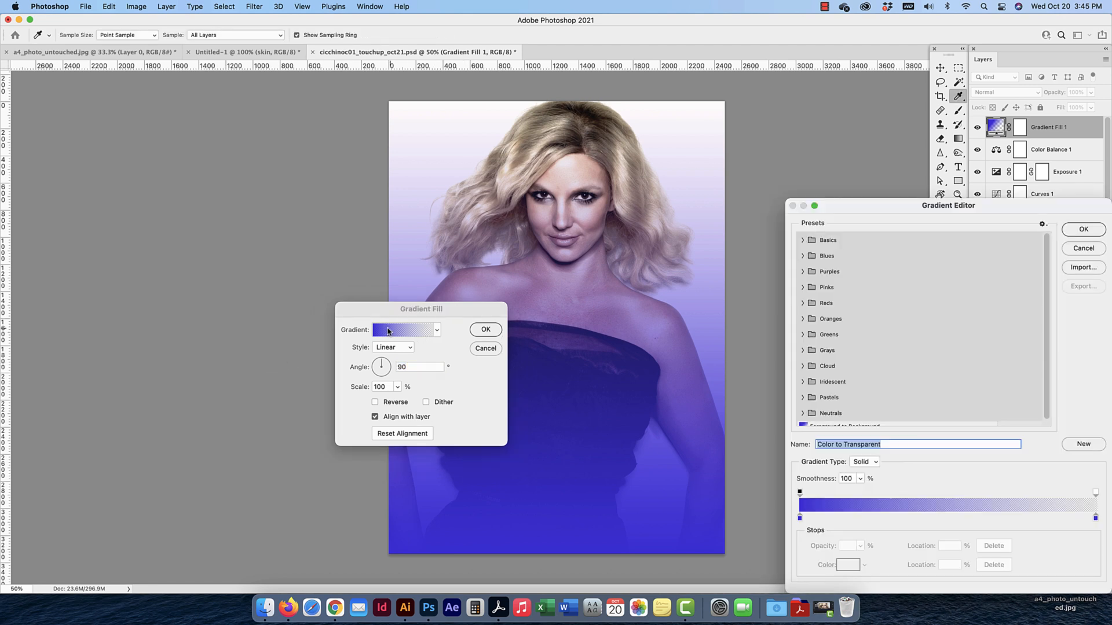
{"action": "left_click_drag", "start_coordinate": [853, 202], "coordinate": [637, 153]}
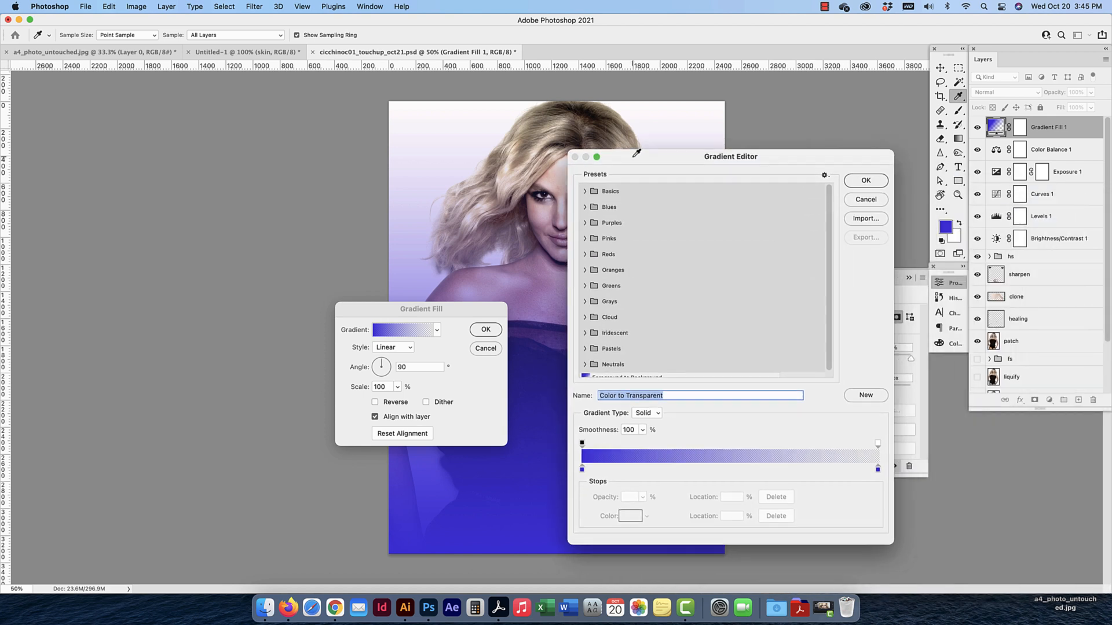
{"action": "left_click", "coordinate": [582, 469]}
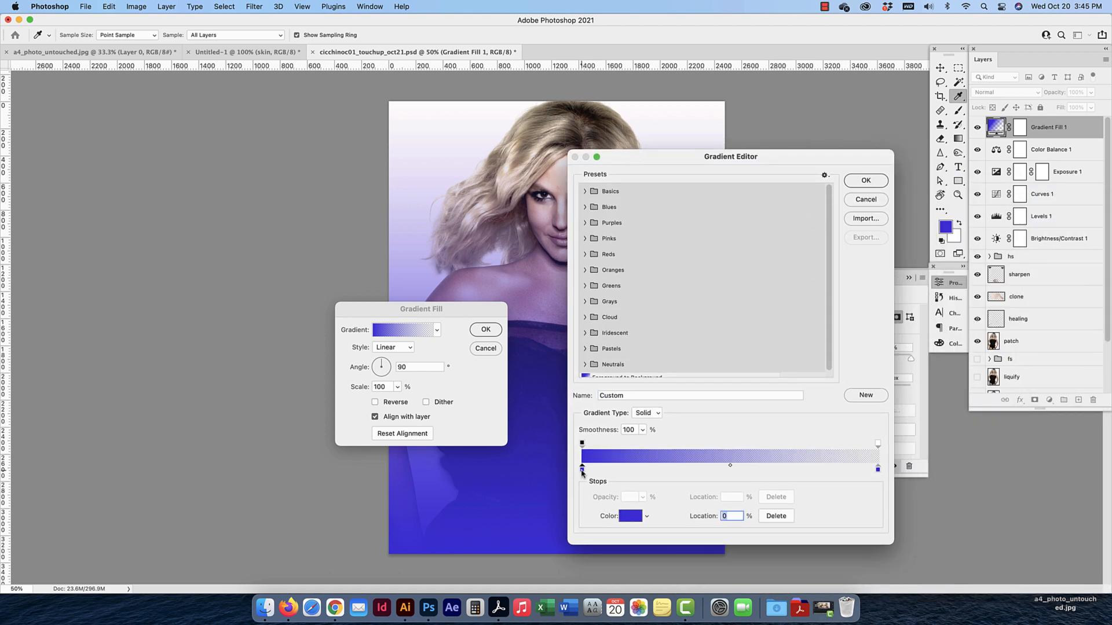
Browse the gradient preset groups and try the Off white_01 preset from Neutrals
{"action": "left_click", "coordinate": [585, 191]}
{"action": "left_click", "coordinate": [585, 191]}
{"action": "left_click", "coordinate": [584, 207]}
{"action": "left_click", "coordinate": [584, 208]}
{"action": "left_click", "coordinate": [585, 223]}
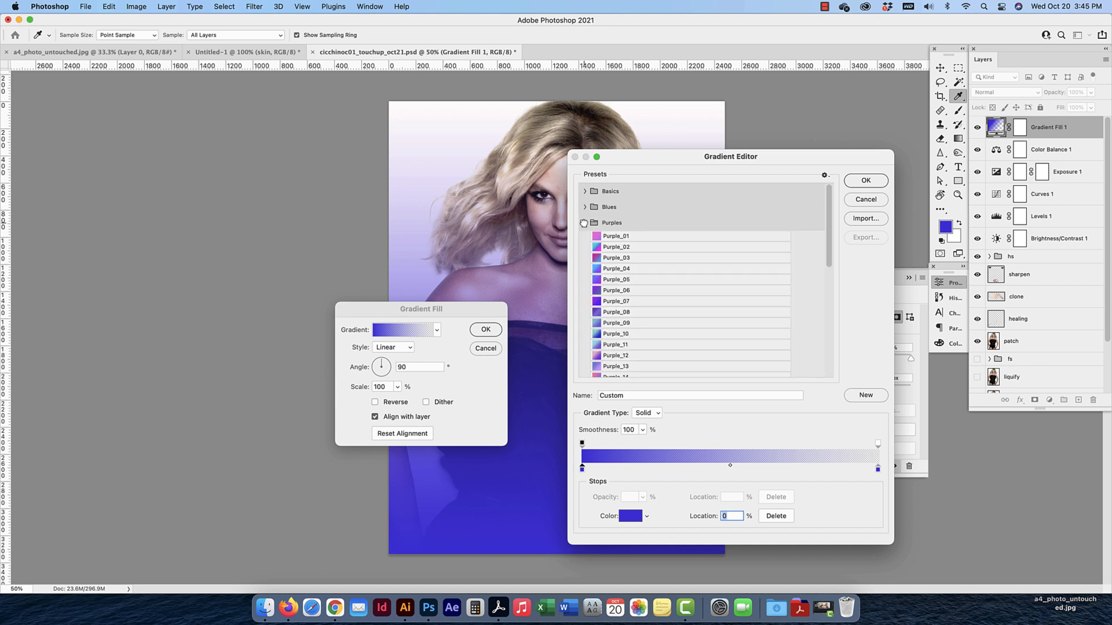
{"action": "left_click", "coordinate": [585, 223]}
{"action": "left_click", "coordinate": [586, 239]}
{"action": "left_click", "coordinate": [585, 239]}
{"action": "left_click", "coordinate": [586, 239]}
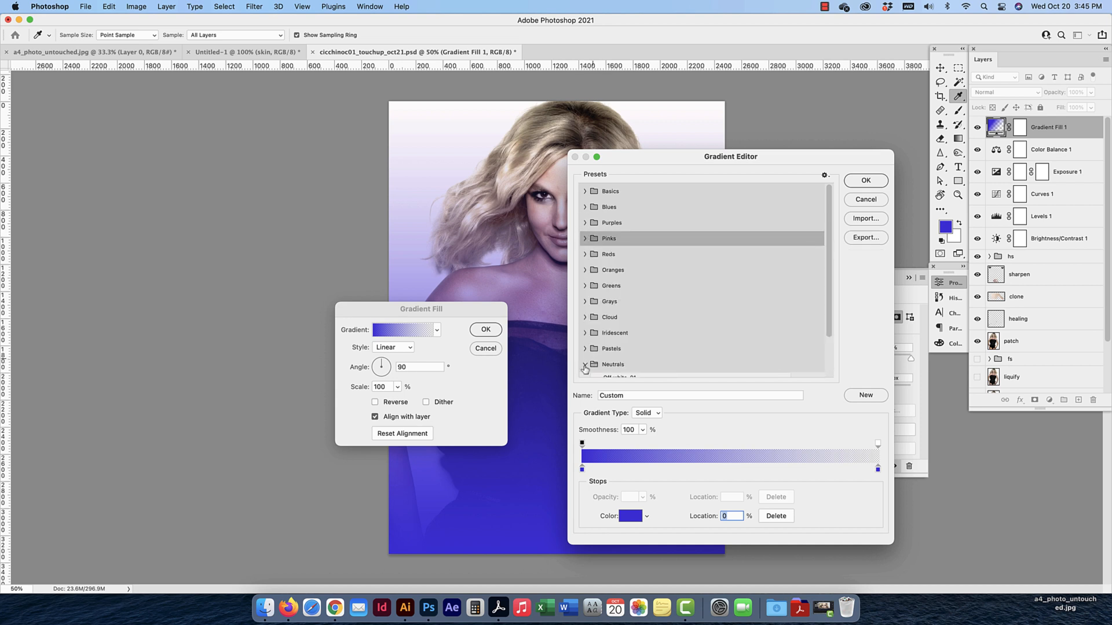
{"action": "left_click", "coordinate": [585, 364]}
{"action": "left_click", "coordinate": [603, 329]}
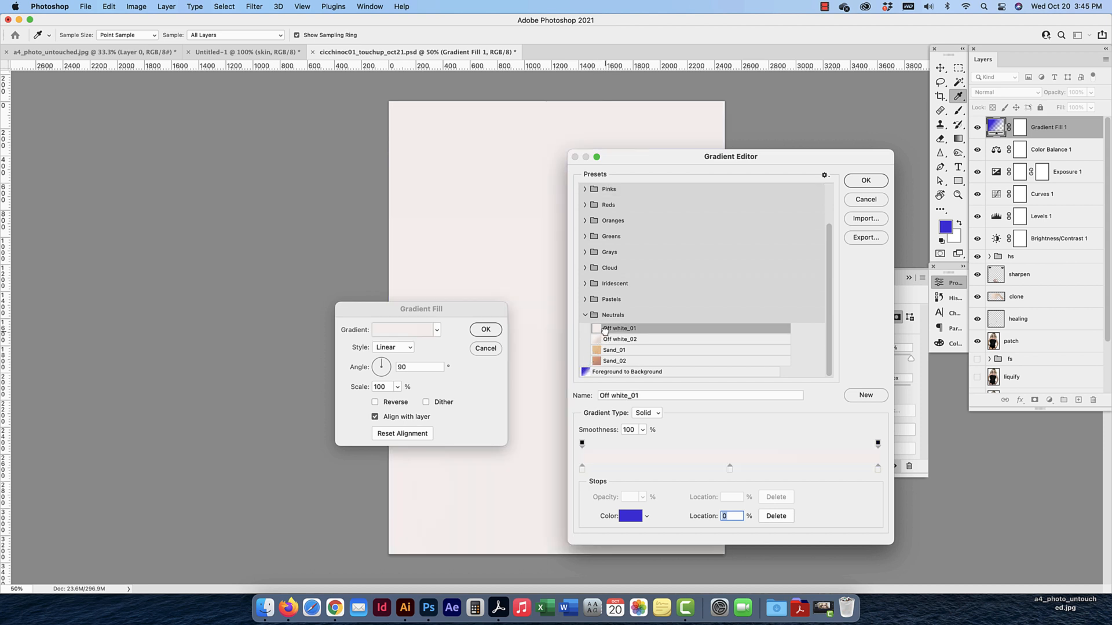
{"action": "left_click", "coordinate": [585, 315]}
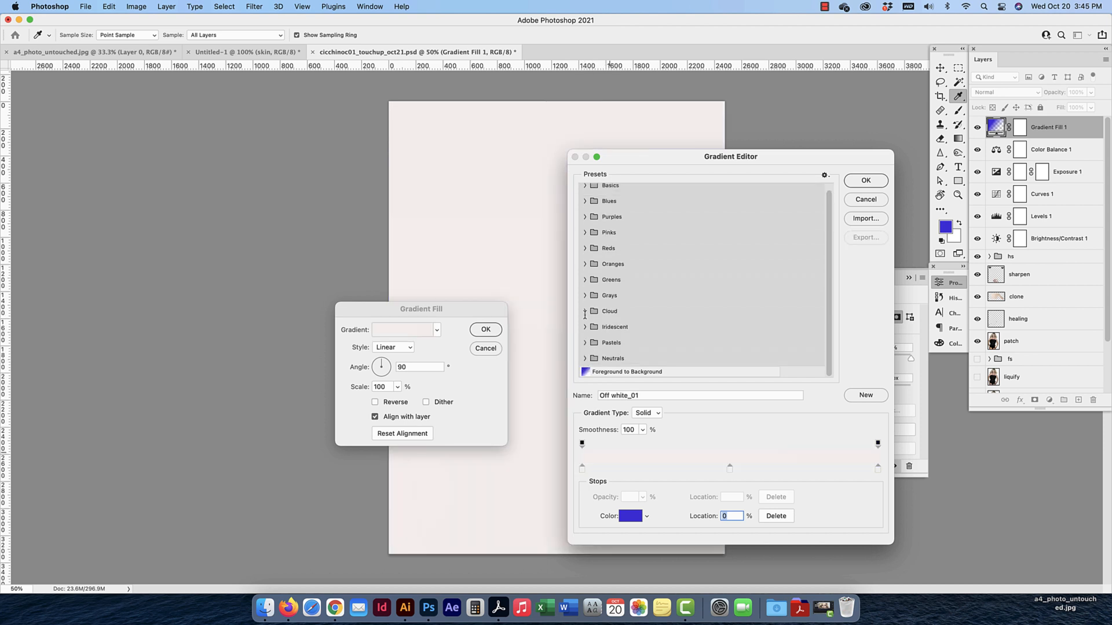
{"action": "scroll", "coordinate": [604, 374], "scroll_direction": "down", "scroll_amount": 1}
Choose the Foreground to Background gradient preset and set its starting color stop to white, ffffff
{"action": "left_click", "coordinate": [604, 372]}
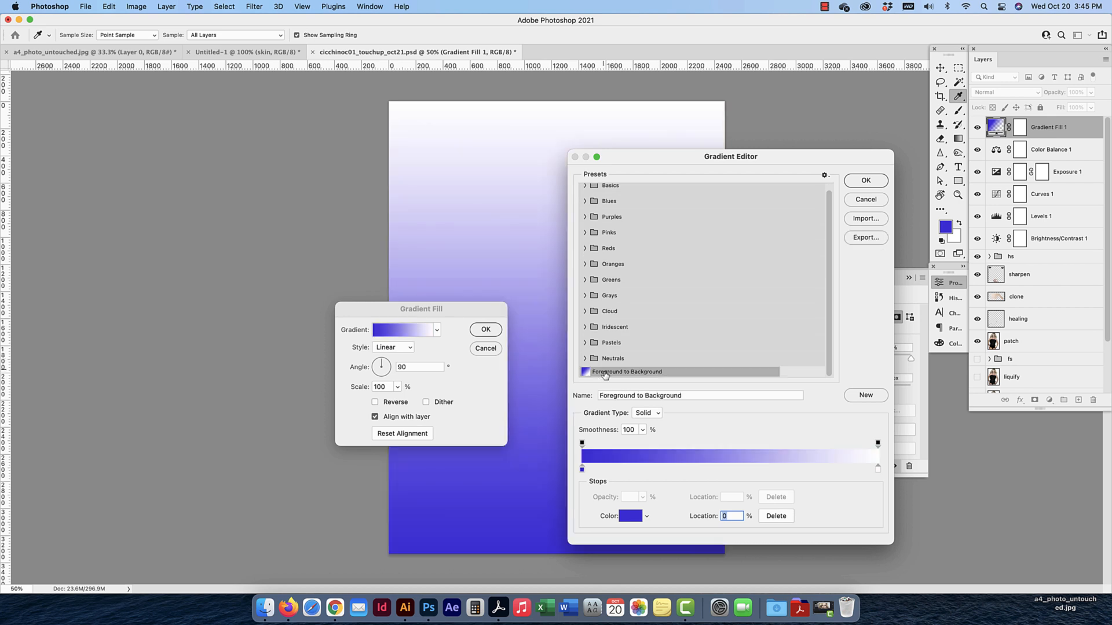
{"action": "double_click", "coordinate": [582, 470]}
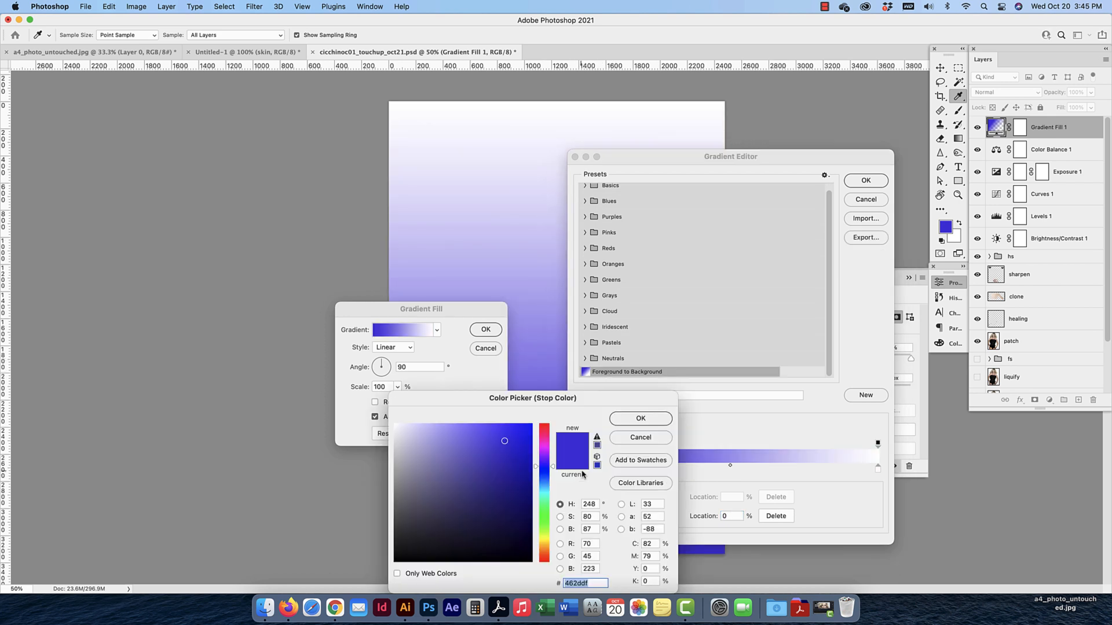
{"action": "type", "text": "ffffff"}
{"action": "key", "text": "Return"}
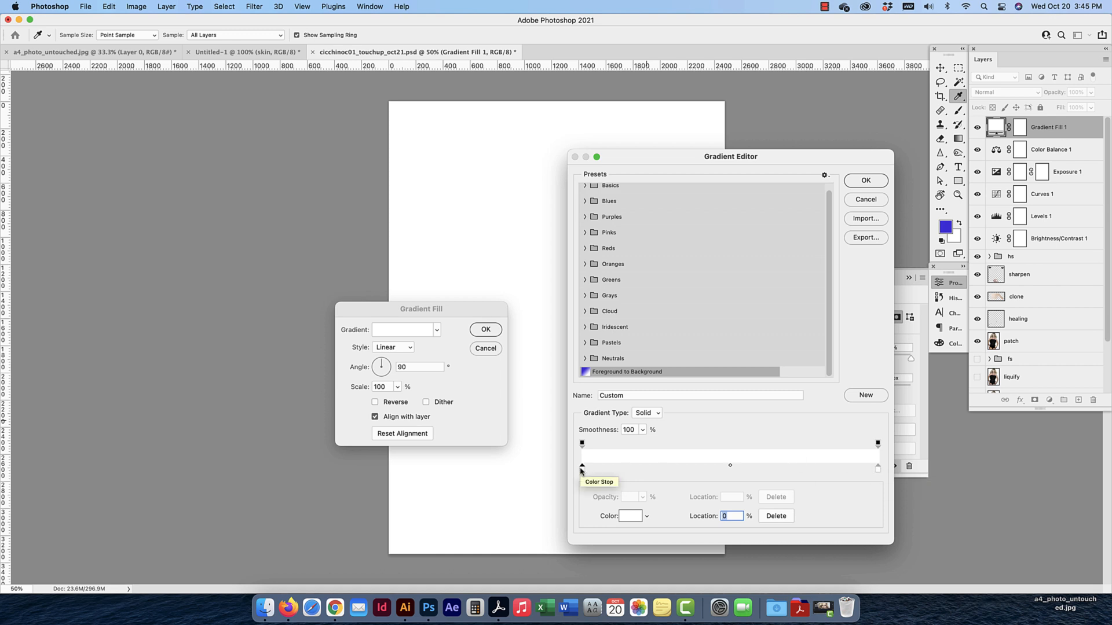
Set the gradient's end opacity stop to 0% and accept the edited gradient
{"action": "left_click", "coordinate": [878, 444]}
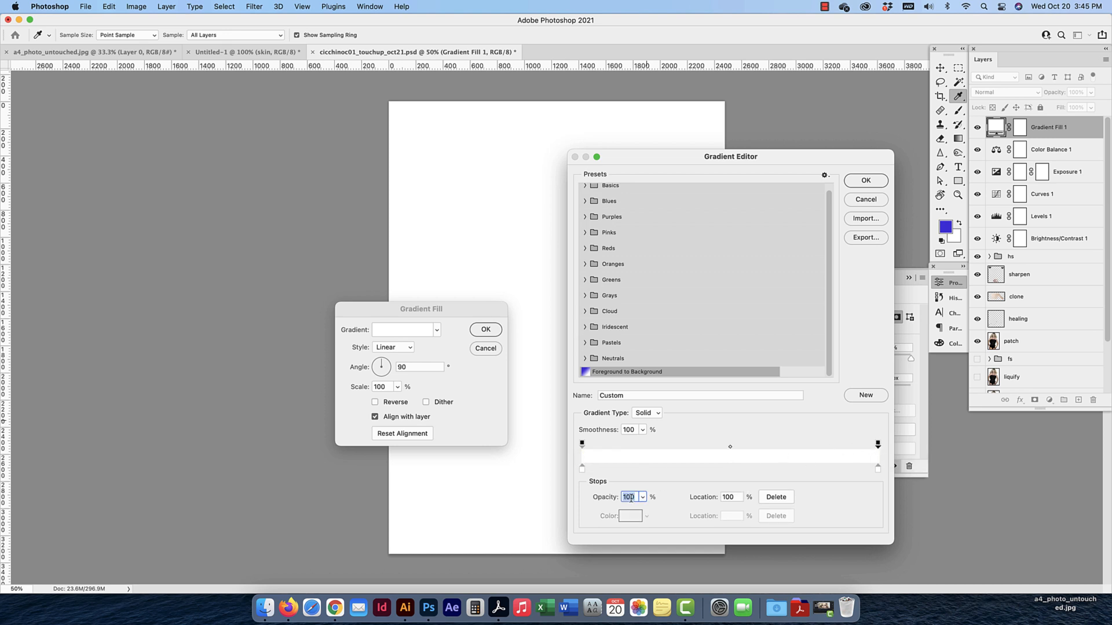
{"action": "type", "text": "0"}
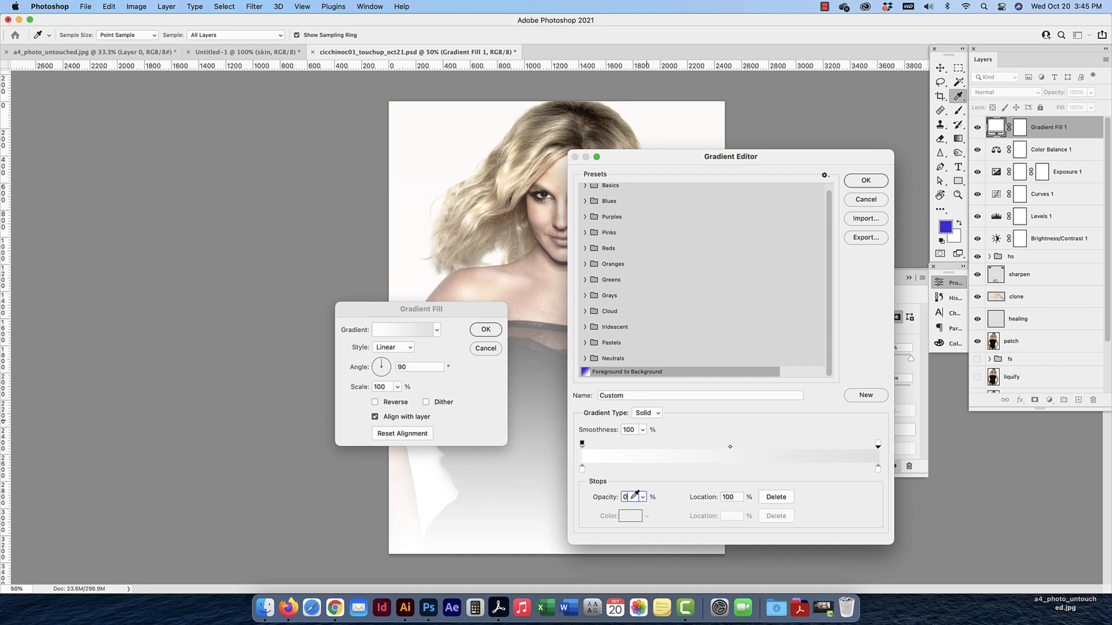
{"action": "left_click", "coordinate": [876, 184]}
Change the gradient fill's style to Radial and set its scale to 130%
{"action": "left_click", "coordinate": [400, 351]}
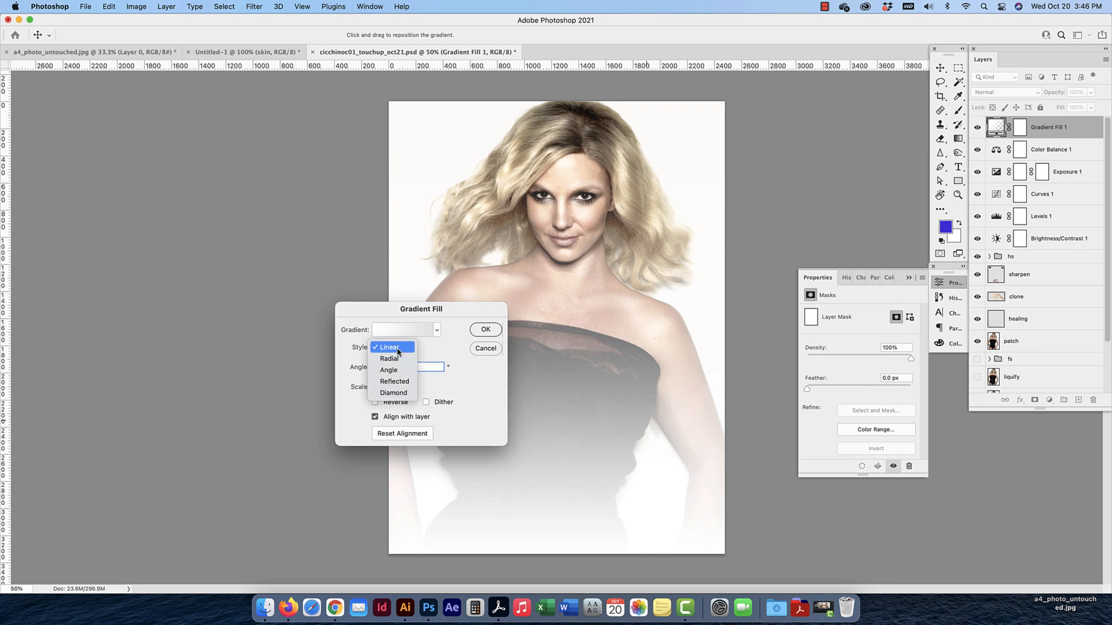
{"action": "left_click", "coordinate": [403, 365]}
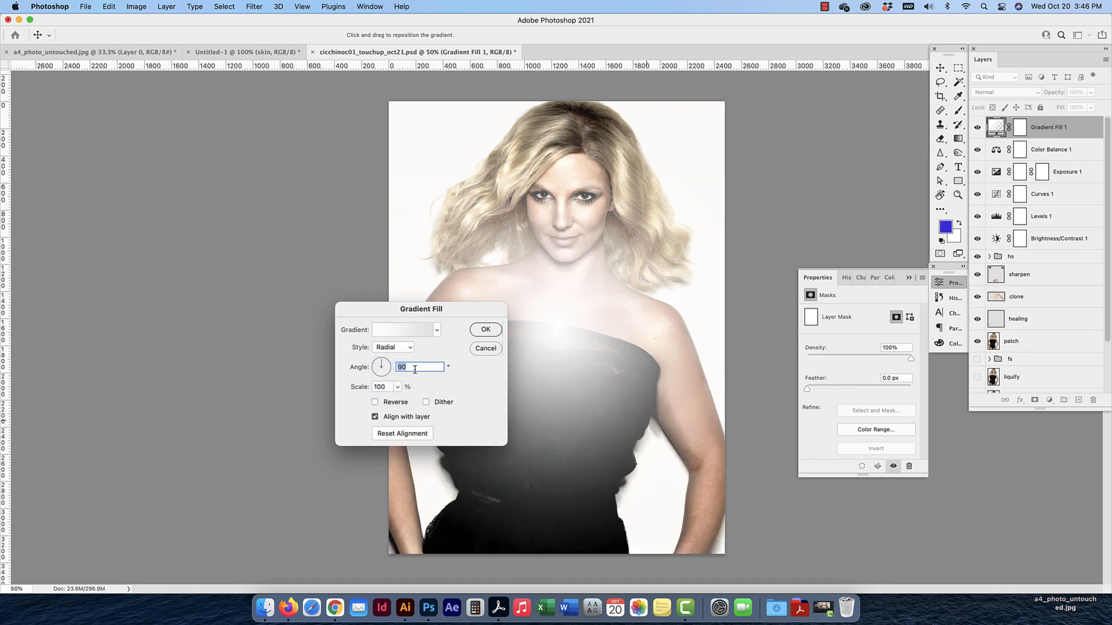
{"action": "key", "text": "Tab"}
{"action": "type", "text": "130"}
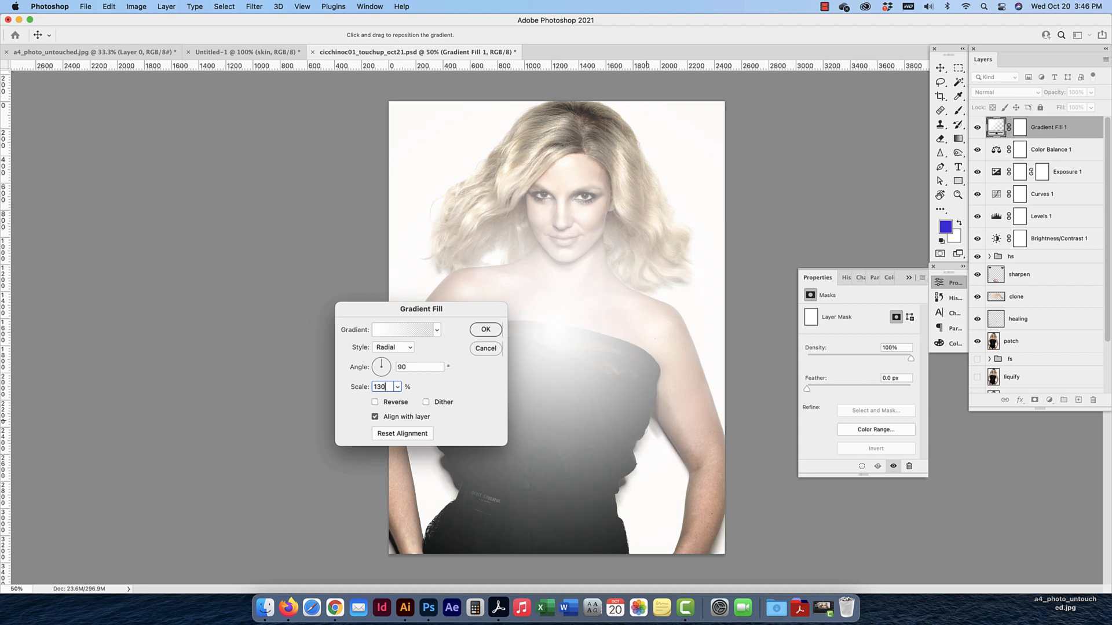
Try gradient scales between 150% and 50% and return the scale to 130%
{"action": "left_click_drag", "start_coordinate": [356, 388], "coordinate": [403, 387]}
{"action": "key", "text": "shift+Down"}
{"action": "key", "text": "shift+Down"}
{"action": "key", "text": "shift+Down"}
{"action": "key", "text": "shift+Down"}
{"action": "key", "text": "shift+Down"}
{"action": "key", "text": "shift+Down"}
{"action": "key", "text": "shift+Down"}
{"action": "key", "text": "shift+Down"}
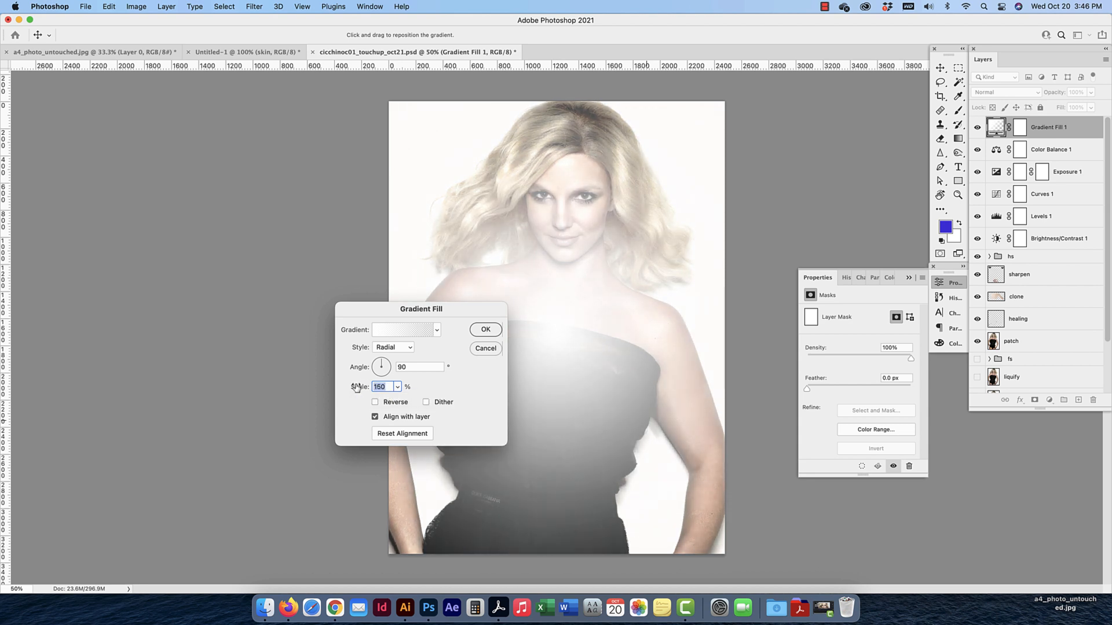
{"action": "key", "text": "shift+Down"}
{"action": "key", "text": "shift+Down"}
{"action": "key", "text": "shift+Down"}
{"action": "key", "text": "shift+Down"}
{"action": "key", "text": "shift+Down"}
{"action": "key", "text": "shift+Down"}
{"action": "key", "text": "shift+Down"}
{"action": "key", "text": "shift+Down"}
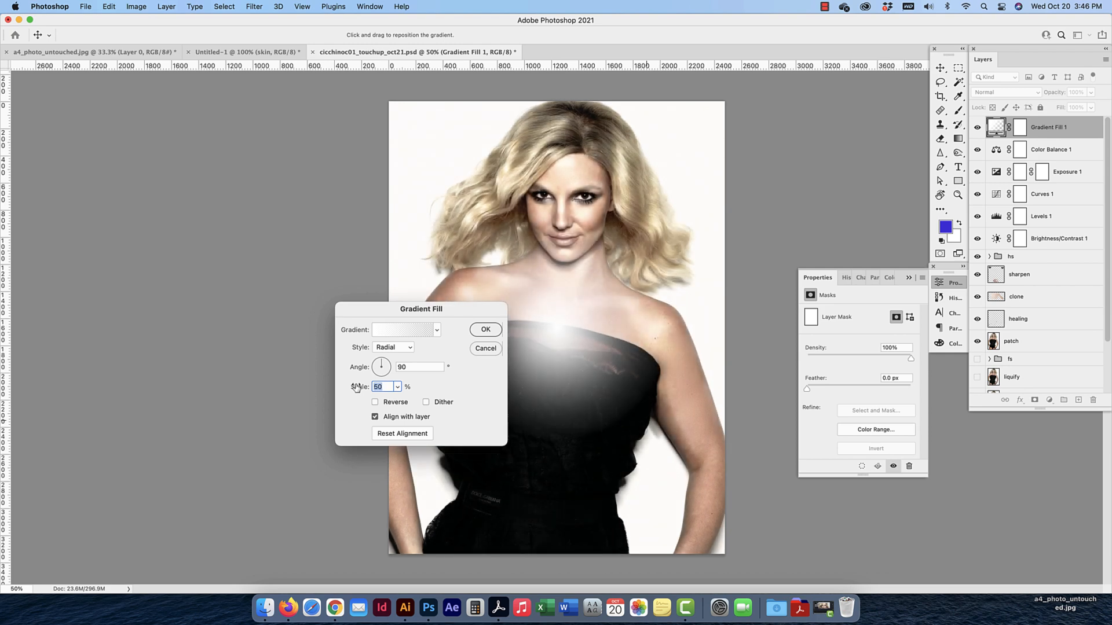
{"action": "key", "text": "shift+Up"}
{"action": "key", "text": "shift+Up"}
{"action": "key", "text": "shift+Up"}
{"action": "key", "text": "shift+Up"}
{"action": "key", "text": "shift+Up"}
{"action": "key", "text": "shift+Up"}
{"action": "key", "text": "shift+Up"}
{"action": "key", "text": "shift+Up"}
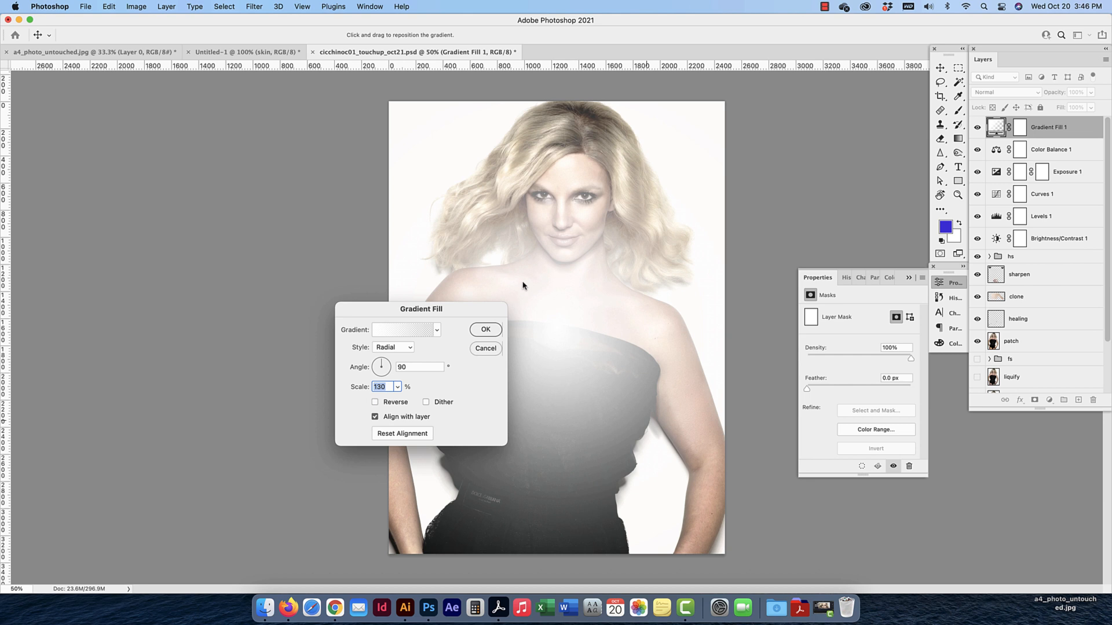
Turn off Align with layer, accept the gradient fill, and try to move the glow lower on the canvas
{"action": "left_click", "coordinate": [375, 417]}
{"action": "left_click", "coordinate": [485, 330]}
{"action": "left_click_drag", "start_coordinate": [555, 322], "coordinate": [571, 392]}
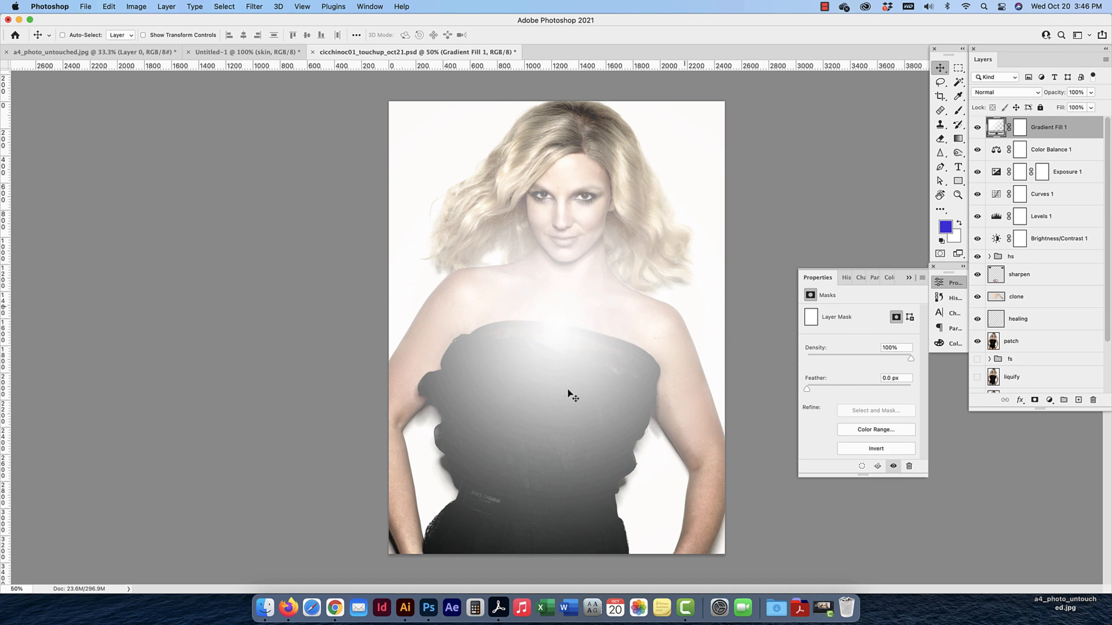
Reopen the gradient fill's settings, shift the radial glow slightly upward on the portrait's chest, and accept the fill
{"action": "double_click", "coordinate": [997, 127]}
{"action": "mouse_move", "coordinate": [548, 332]}
{"action": "left_mouse_down"}
{"action": "mouse_move", "coordinate": [604, 274]}
{"action": "mouse_move", "coordinate": [583, 367]}
{"action": "mouse_move", "coordinate": [422, 236]}
{"action": "mouse_move", "coordinate": [509, 323]}
{"action": "mouse_move", "coordinate": [451, 309]}
{"action": "mouse_move", "coordinate": [640, 251]}
{"action": "mouse_move", "coordinate": [521, 330]}
{"action": "mouse_move", "coordinate": [587, 319]}
{"action": "mouse_move", "coordinate": [594, 347]}
{"action": "mouse_move", "coordinate": [560, 326]}
{"action": "mouse_move", "coordinate": [547, 293]}
{"action": "mouse_move", "coordinate": [577, 175]}
{"action": "mouse_move", "coordinate": [675, 420]}
{"action": "mouse_move", "coordinate": [591, 486]}
{"action": "mouse_move", "coordinate": [435, 471]}
{"action": "mouse_move", "coordinate": [570, 347]}
{"action": "mouse_move", "coordinate": [544, 320]}
{"action": "left_mouse_up"}
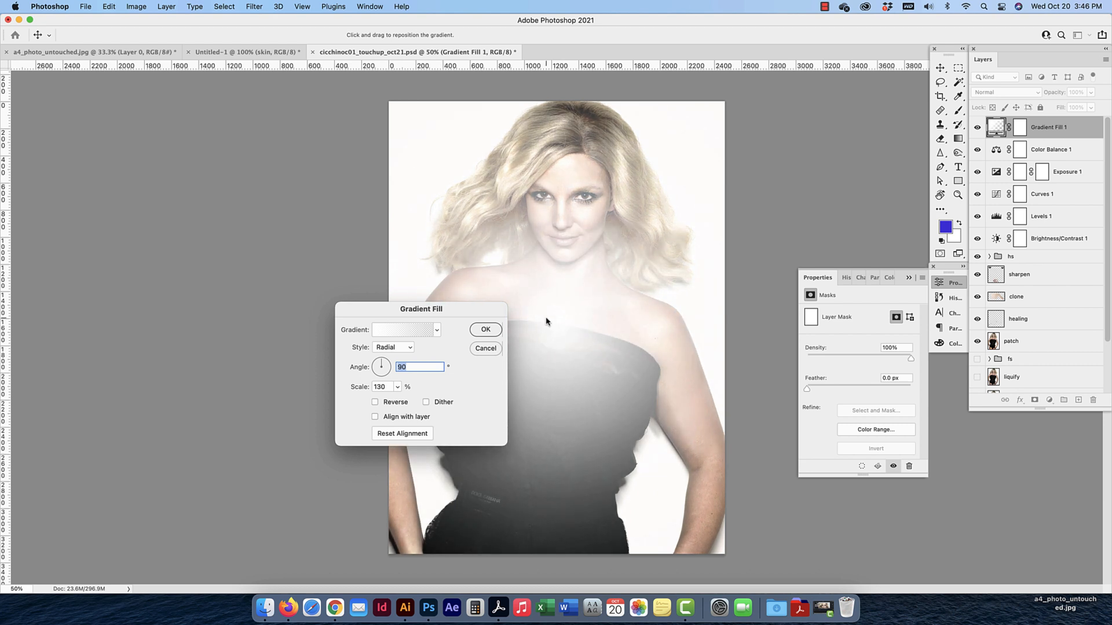
{"action": "left_click", "coordinate": [482, 330]}
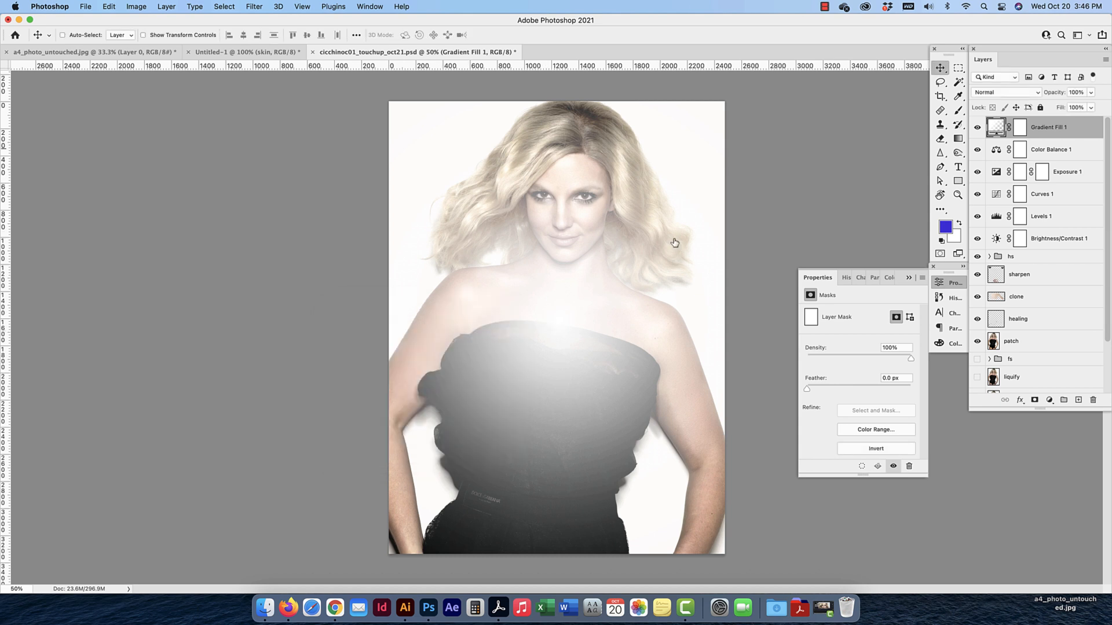
Set the gradient fill's blend mode to Overlay and try to move the glow higher on the portrait
{"action": "left_click", "coordinate": [1002, 94]}
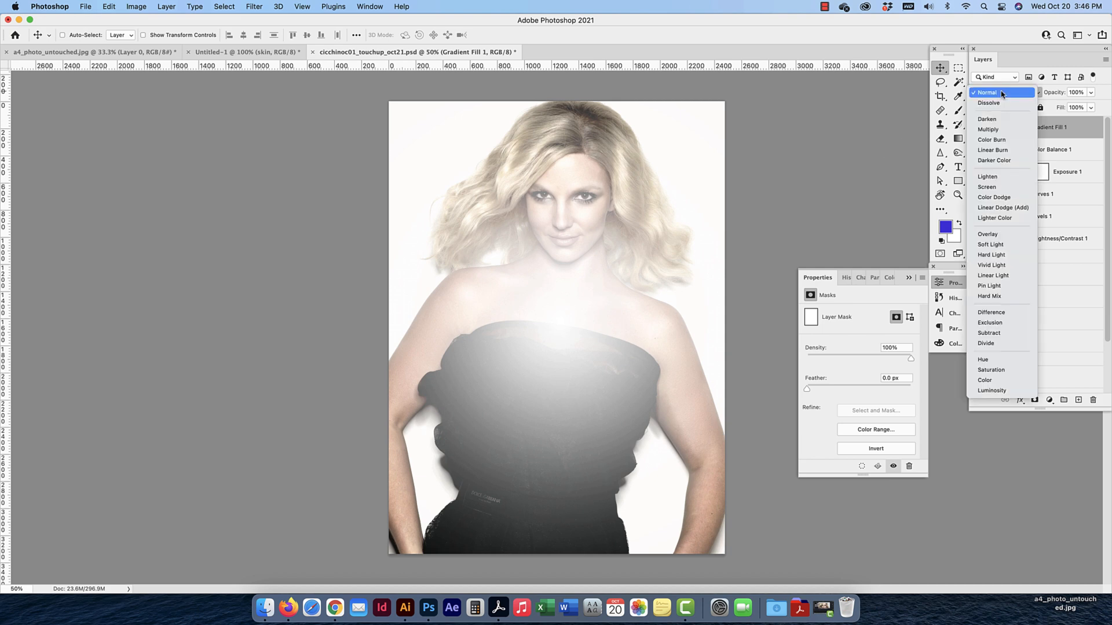
{"action": "left_click", "coordinate": [994, 234]}
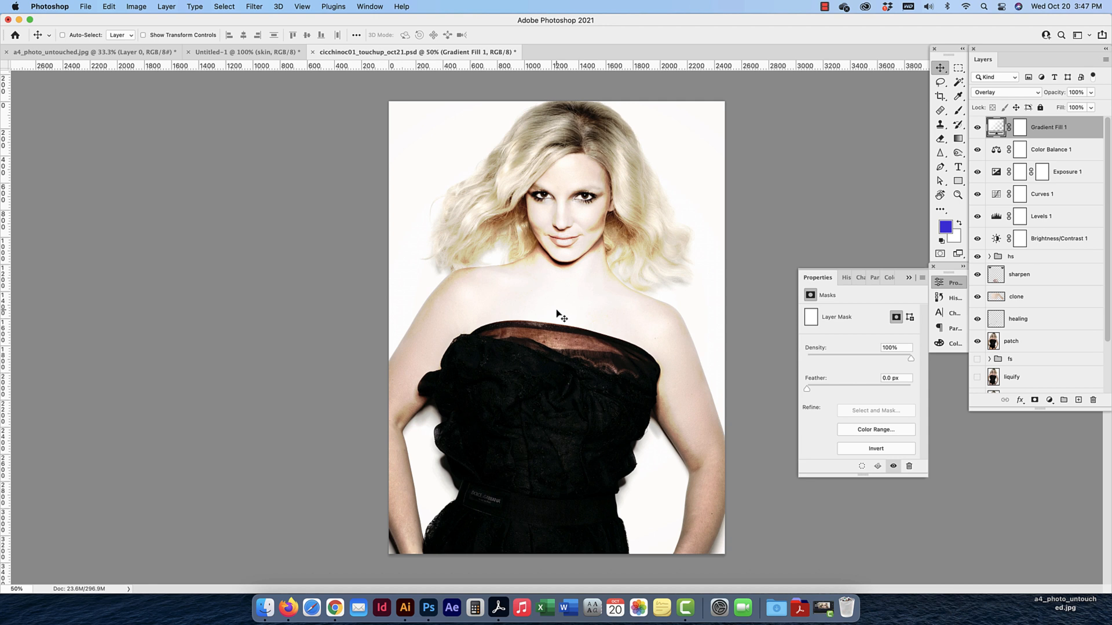
{"action": "left_click_drag", "start_coordinate": [557, 310], "coordinate": [557, 266]}
Reduce the gradient fill layer's opacity to 60% and compare the portrait with the fill hidden and shown
{"action": "left_click", "coordinate": [1051, 93]}
{"action": "key", "text": "shift+Down"}
{"action": "key", "text": "shift+Down"}
{"action": "key", "text": "shift+Down"}
{"action": "key", "text": "shift+Down"}
{"action": "key", "text": "shift+Down"}
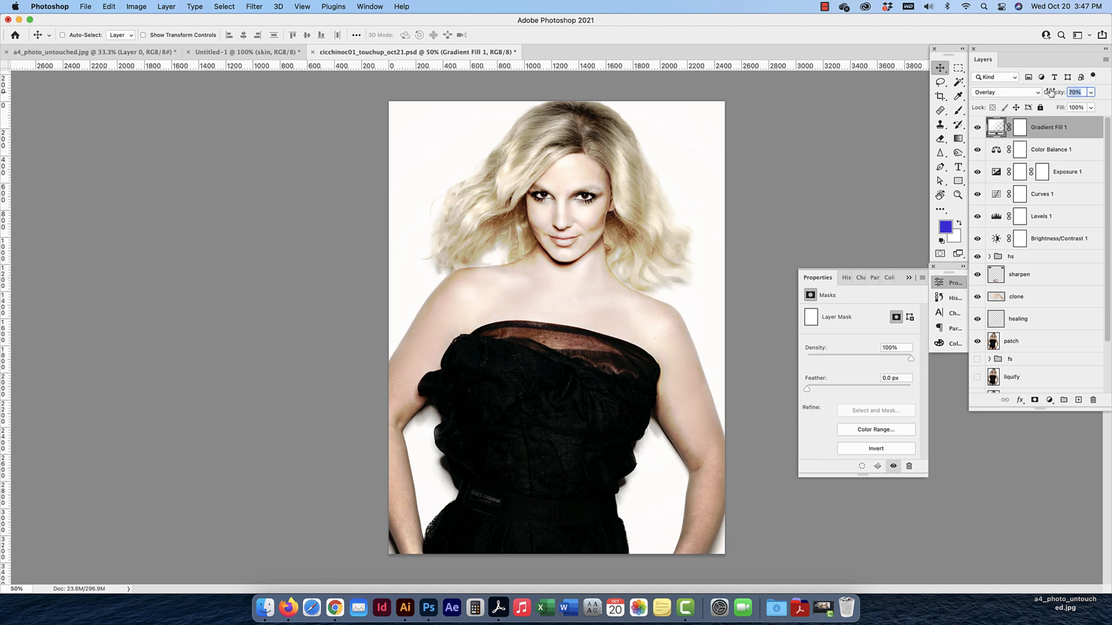
{"action": "key", "text": "shift+Up"}
{"action": "key", "text": "shift+Up"}
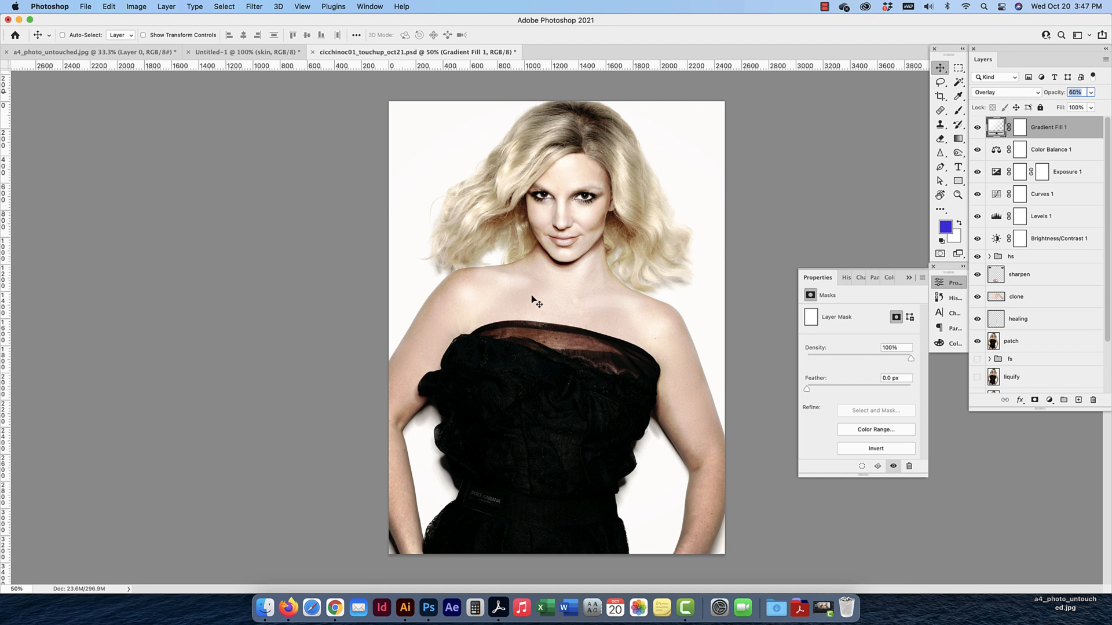
{"action": "left_click", "coordinate": [977, 128]}
{"action": "left_click", "coordinate": [977, 128]}
Change the gradient's starting color stop to pale yellow #fcf6d4, accept the fill, and lower its layer opacity to 40%
{"action": "double_click", "coordinate": [996, 129]}
{"action": "left_click", "coordinate": [399, 330]}
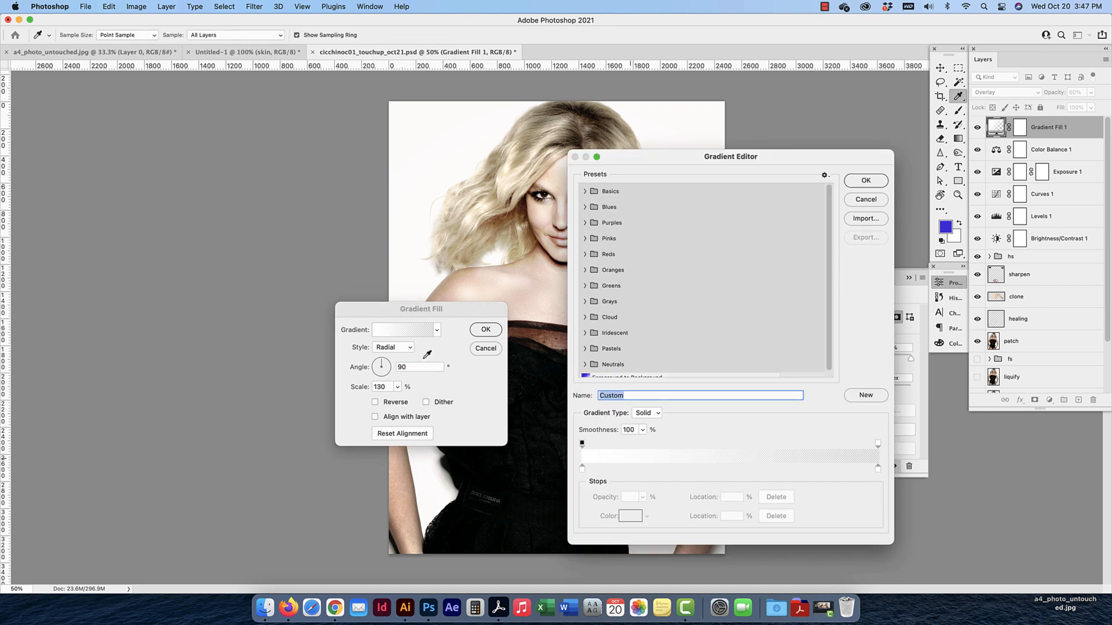
{"action": "double_click", "coordinate": [582, 468]}
{"action": "left_click_drag", "start_coordinate": [465, 399], "coordinate": [456, 364]}
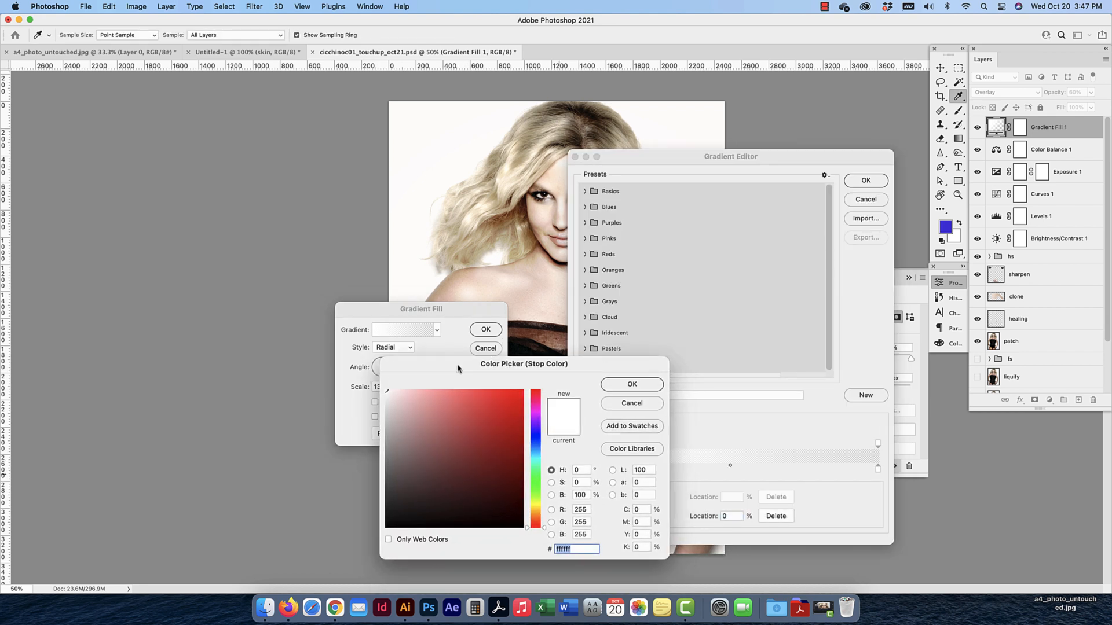
{"action": "left_click", "coordinate": [545, 524]}
{"action": "left_click_drag", "start_coordinate": [545, 524], "coordinate": [543, 508]}
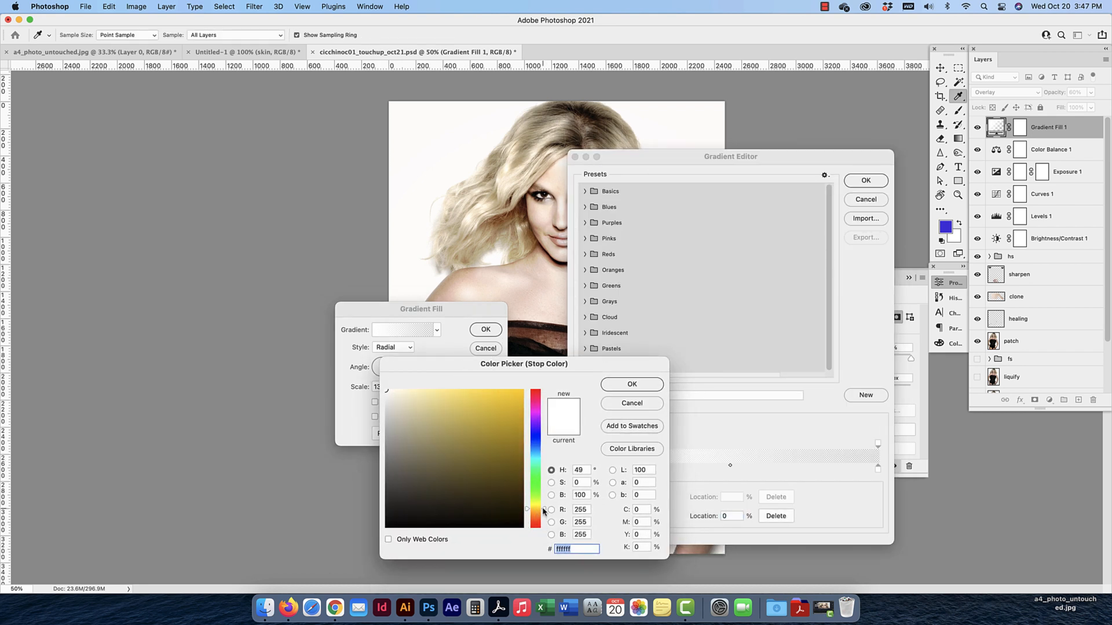
{"action": "left_click", "coordinate": [408, 393]}
{"action": "mouse_move", "coordinate": [408, 392]}
{"action": "left_mouse_down"}
{"action": "mouse_move", "coordinate": [418, 394]}
{"action": "mouse_move", "coordinate": [406, 392]}
{"action": "left_mouse_up"}
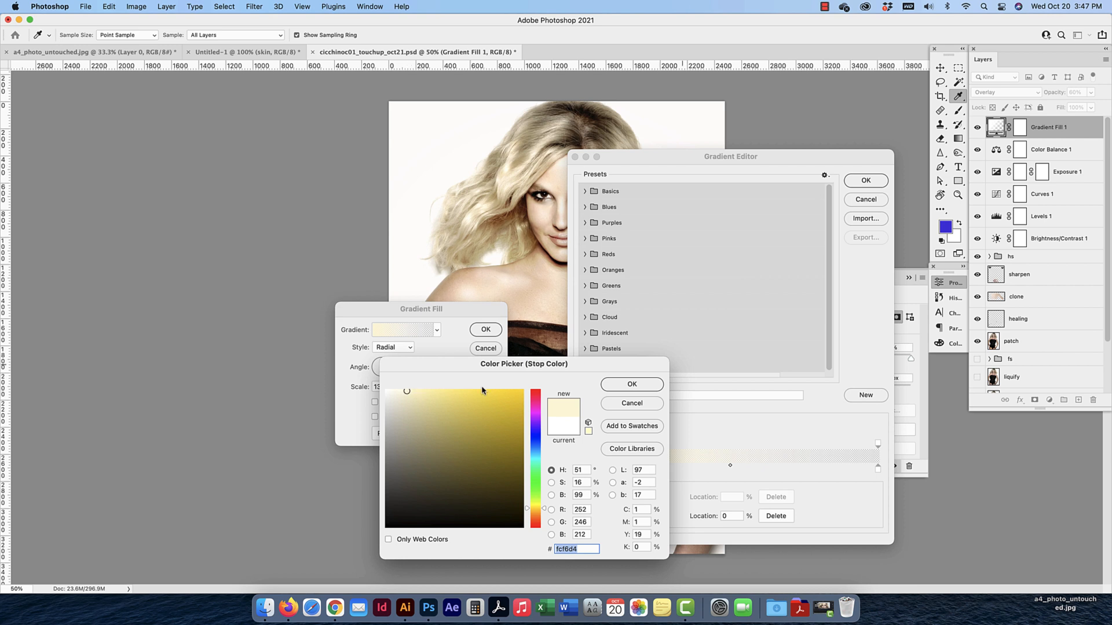
{"action": "left_click", "coordinate": [643, 384]}
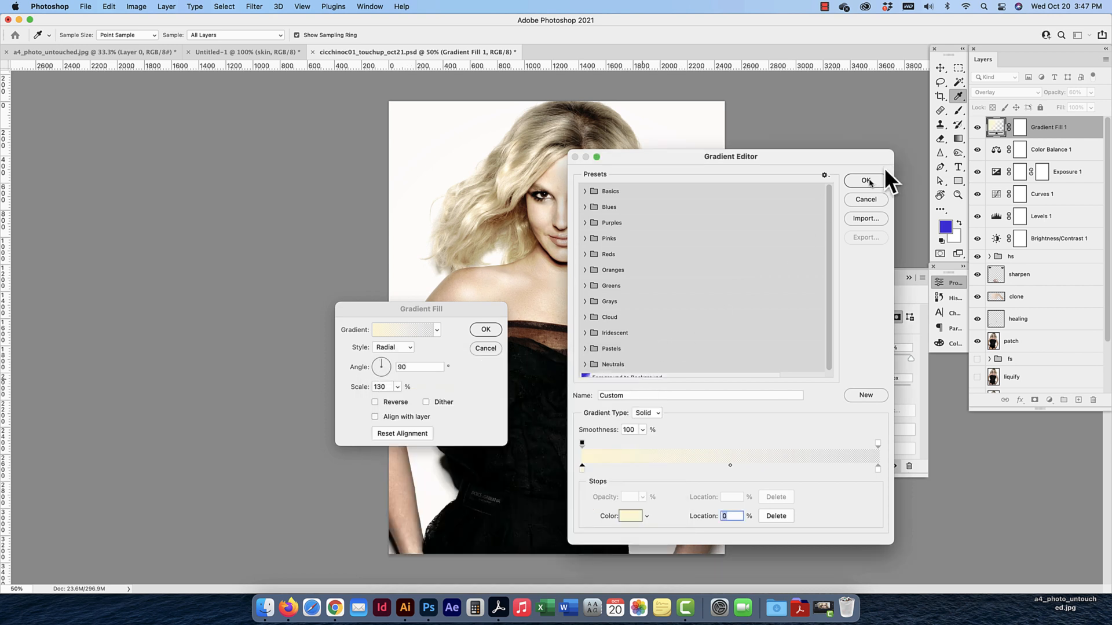
{"action": "left_click", "coordinate": [867, 181]}
{"action": "left_click", "coordinate": [489, 328]}
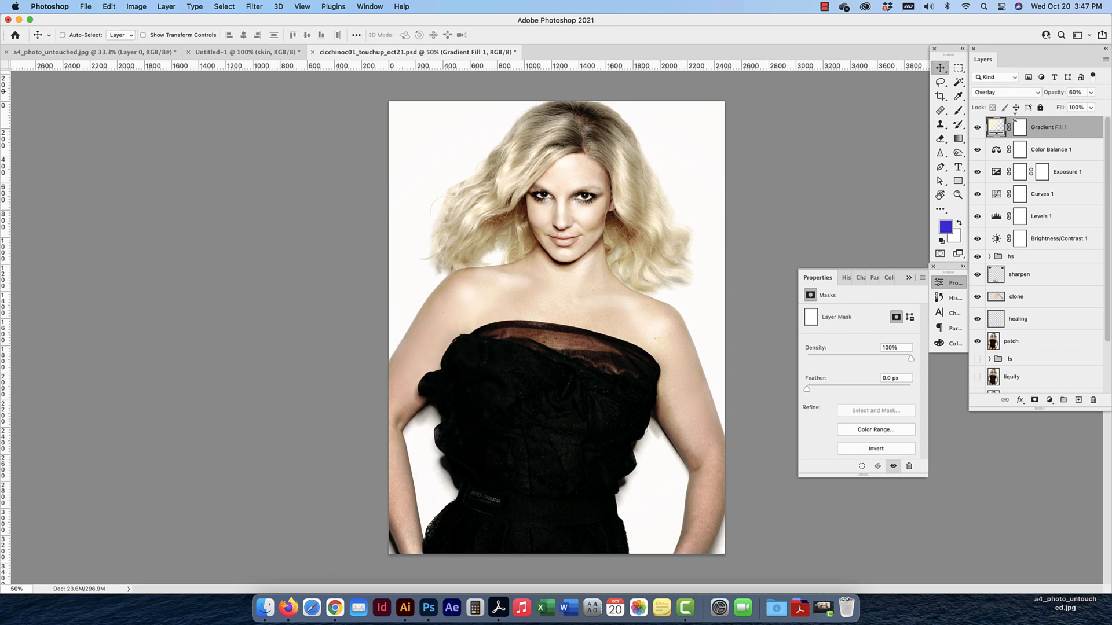
{"action": "left_click", "coordinate": [1062, 92]}
{"action": "left_click_drag", "start_coordinate": [1062, 92], "coordinate": [1062, 93]}
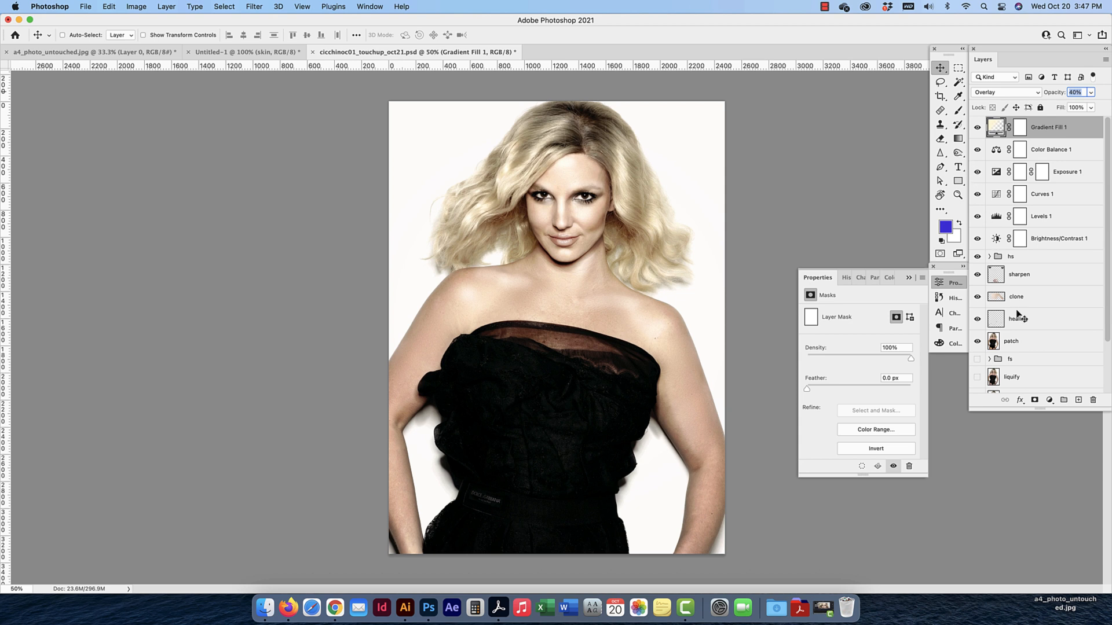
Add a Hue/Saturation adjustment layer with hue 0, saturation -39 and lightness -3
{"action": "left_click", "coordinate": [1048, 401]}
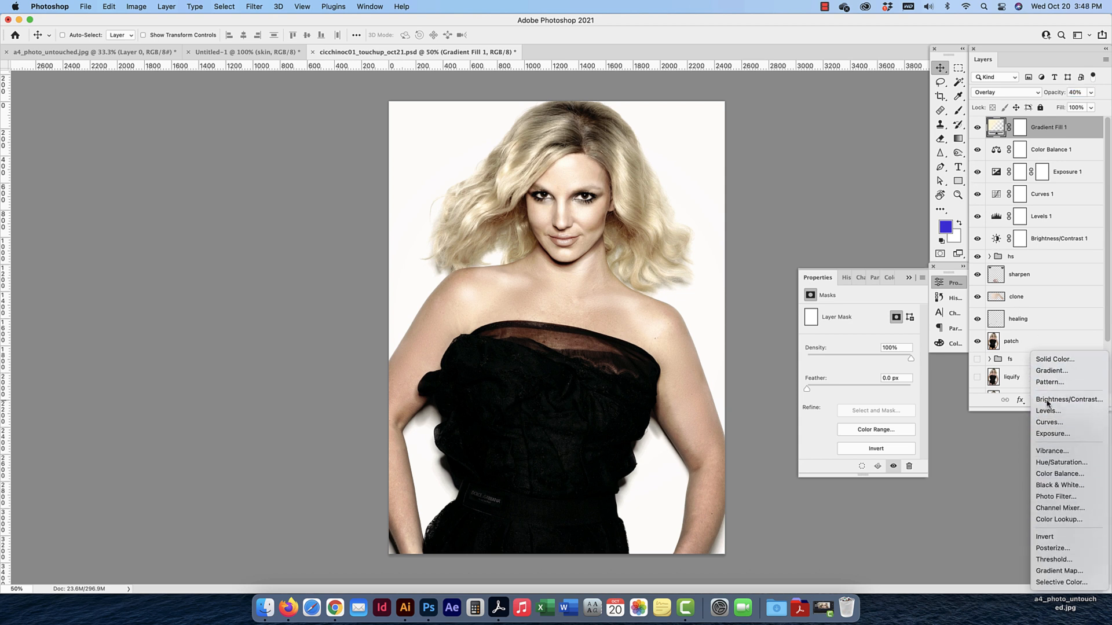
{"action": "left_click", "coordinate": [1061, 461]}
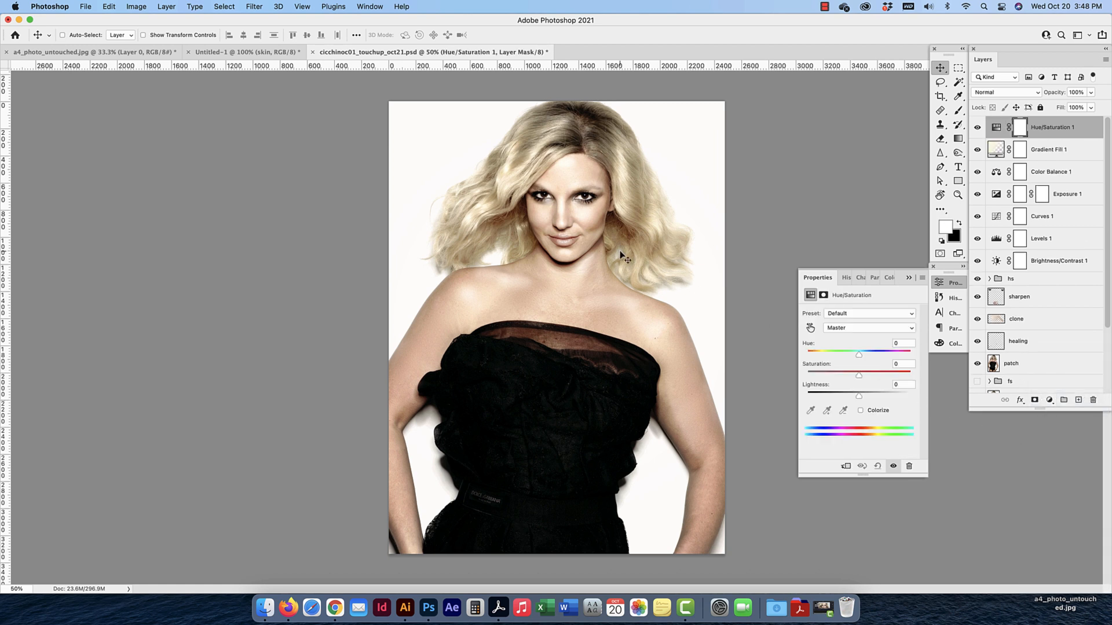
{"action": "mouse_move", "coordinate": [859, 376]}
{"action": "left_mouse_down"}
{"action": "mouse_move", "coordinate": [816, 377]}
{"action": "mouse_move", "coordinate": [851, 377]}
{"action": "mouse_move", "coordinate": [782, 395]}
{"action": "mouse_move", "coordinate": [912, 396]}
{"action": "mouse_move", "coordinate": [842, 396]}
{"action": "mouse_move", "coordinate": [857, 395]}
{"action": "left_mouse_up"}
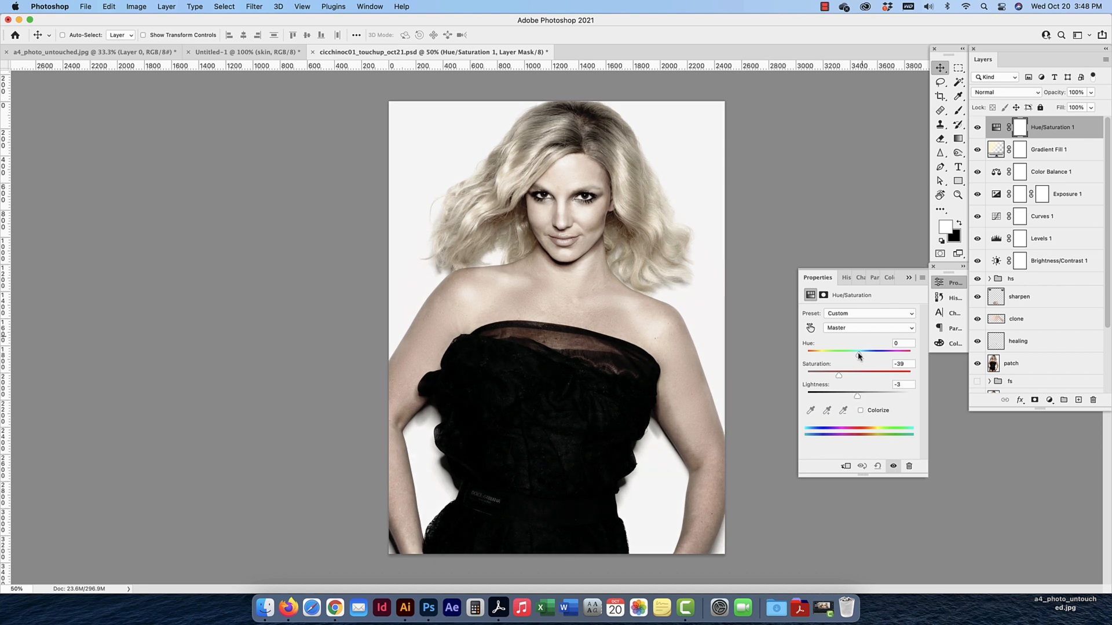
{"action": "left_click_drag", "start_coordinate": [858, 355], "coordinate": [891, 343]}
{"action": "type", "text": "0"}
{"action": "left_click", "coordinate": [1049, 400]}
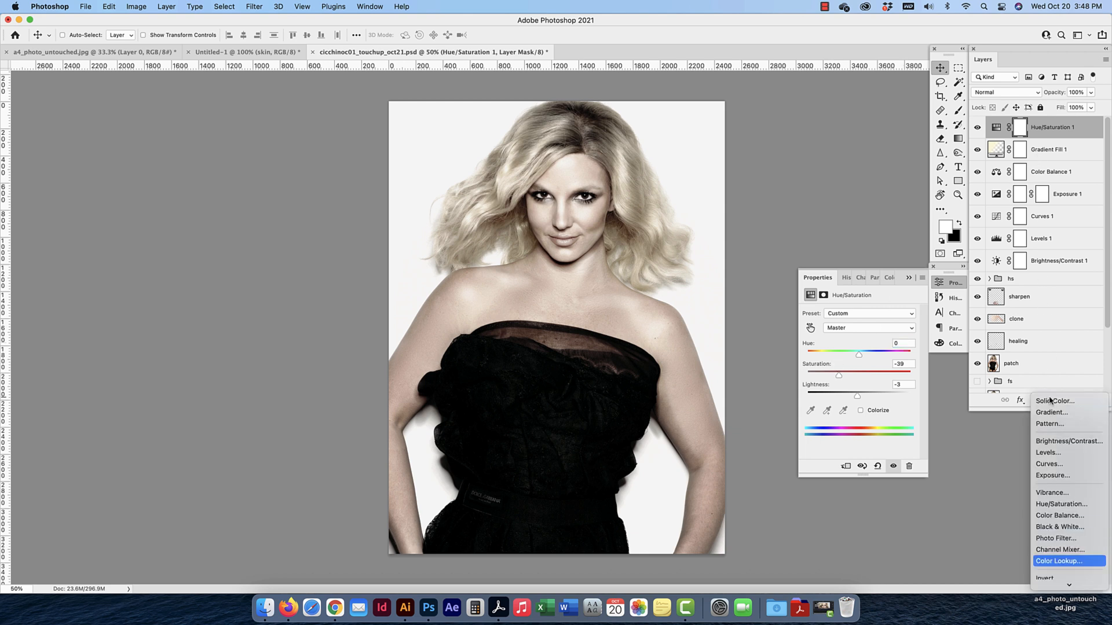
{"action": "left_click", "coordinate": [1070, 380]}
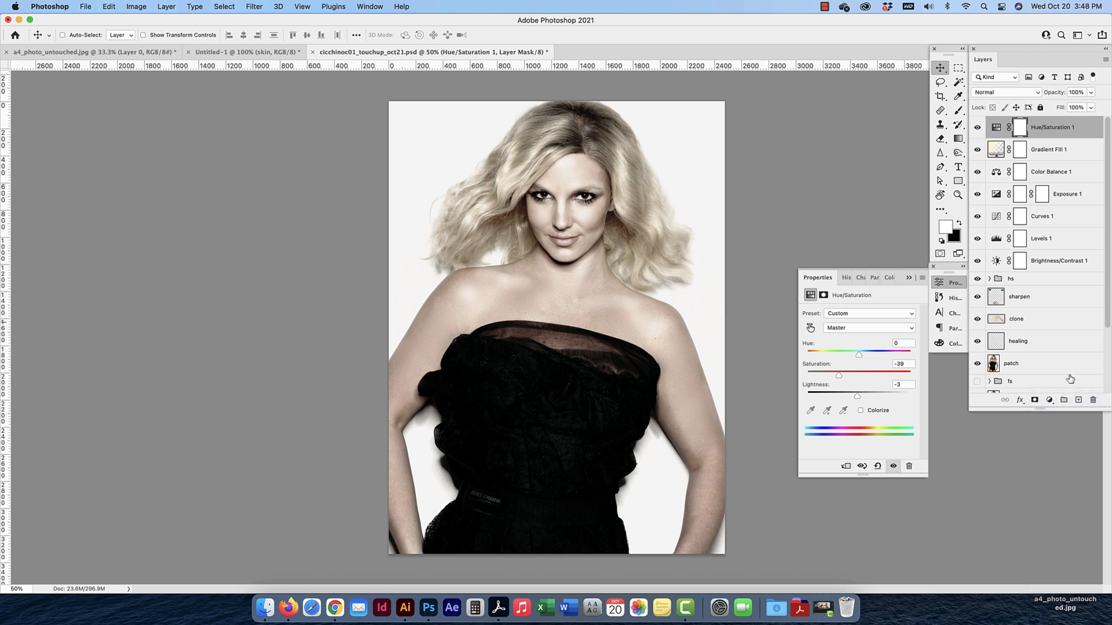
Group the layers from Brightness/Contrast 1 through Hue/Saturation 1 and name the group "adjustments"
{"action": "left_click", "coordinate": [1043, 264]}
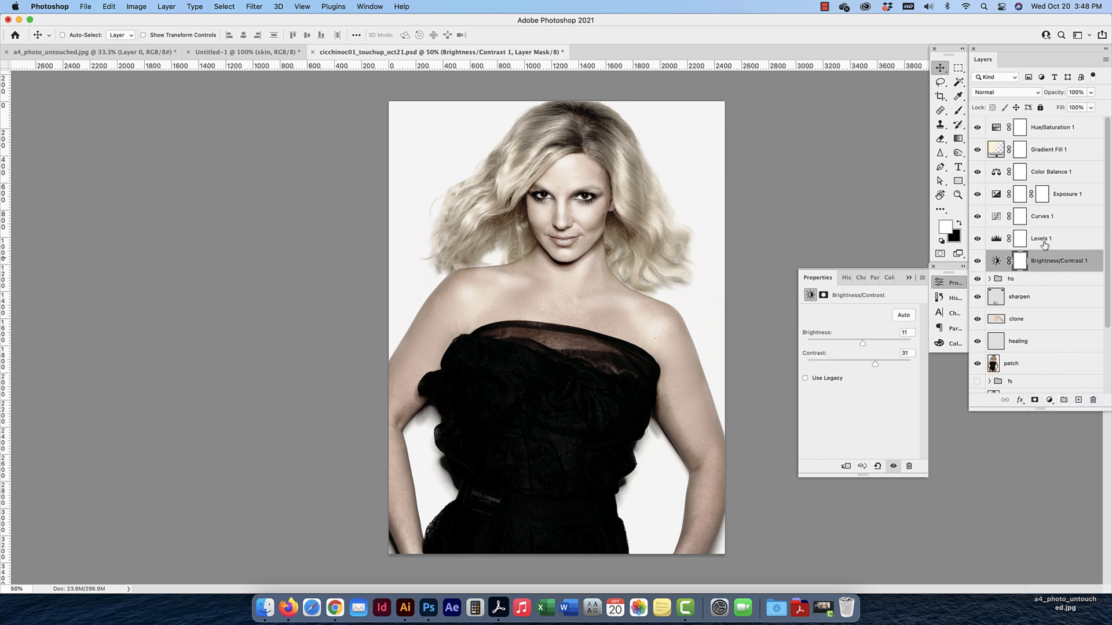
{"action": "left_click", "coordinate": [1046, 127], "text": "shift"}
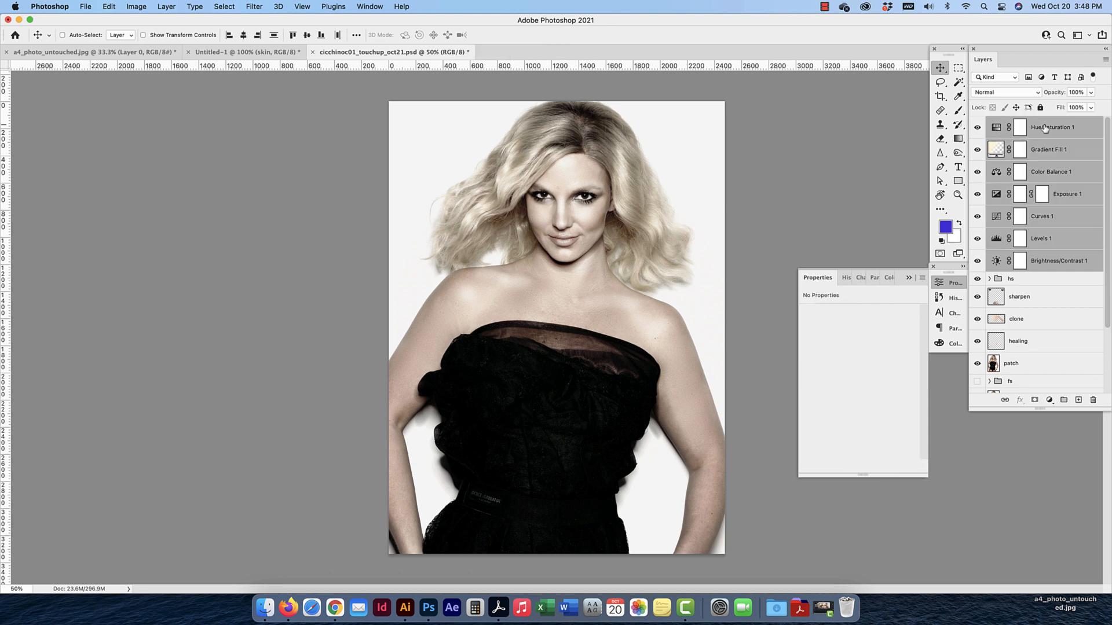
{"action": "key", "text": "super+g"}
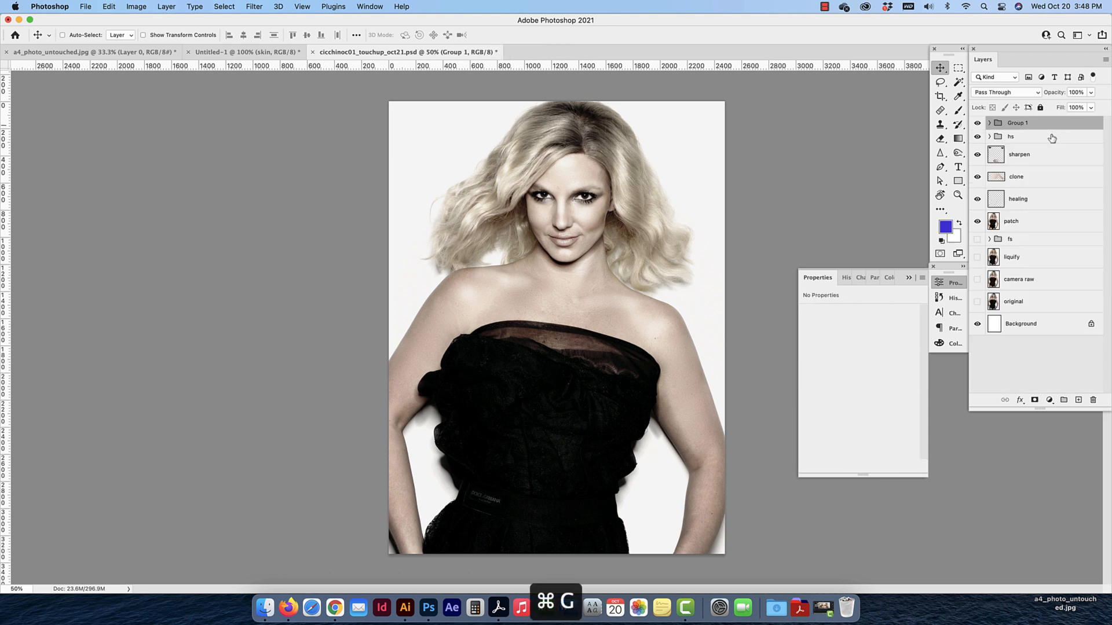
{"action": "double_click", "coordinate": [1018, 123]}
{"action": "type", "text": "adjustments"}
{"action": "key", "text": "Return"}
Toggle the adjustments group's visibility to compare the portrait with and without the corrections
{"action": "left_click", "coordinate": [977, 124]}
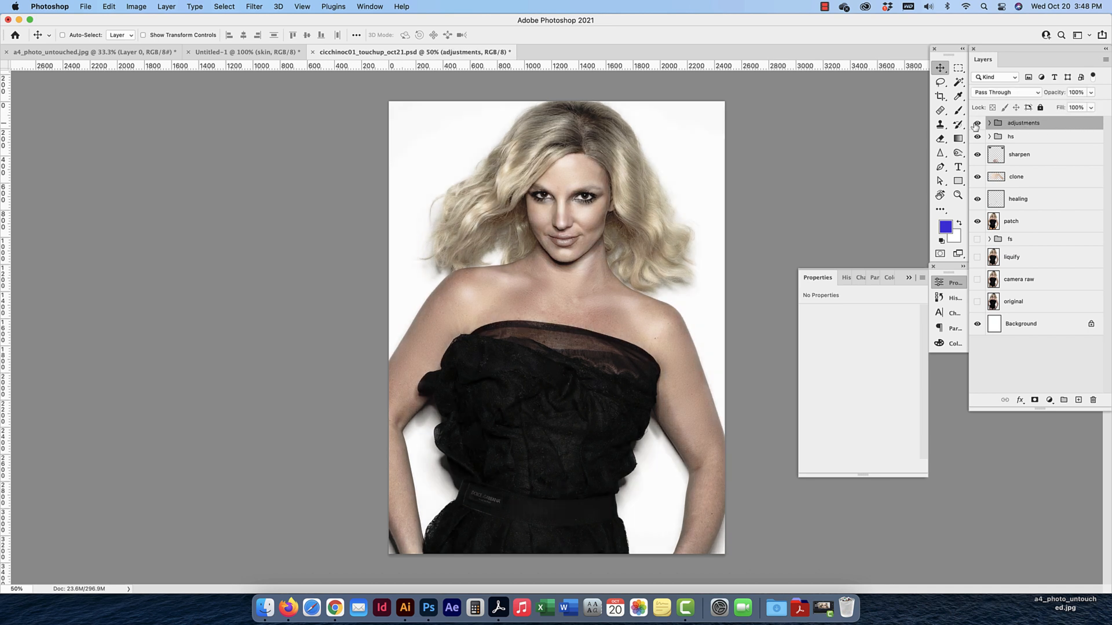
{"action": "left_click", "coordinate": [977, 124]}
{"action": "left_click", "coordinate": [976, 124]}
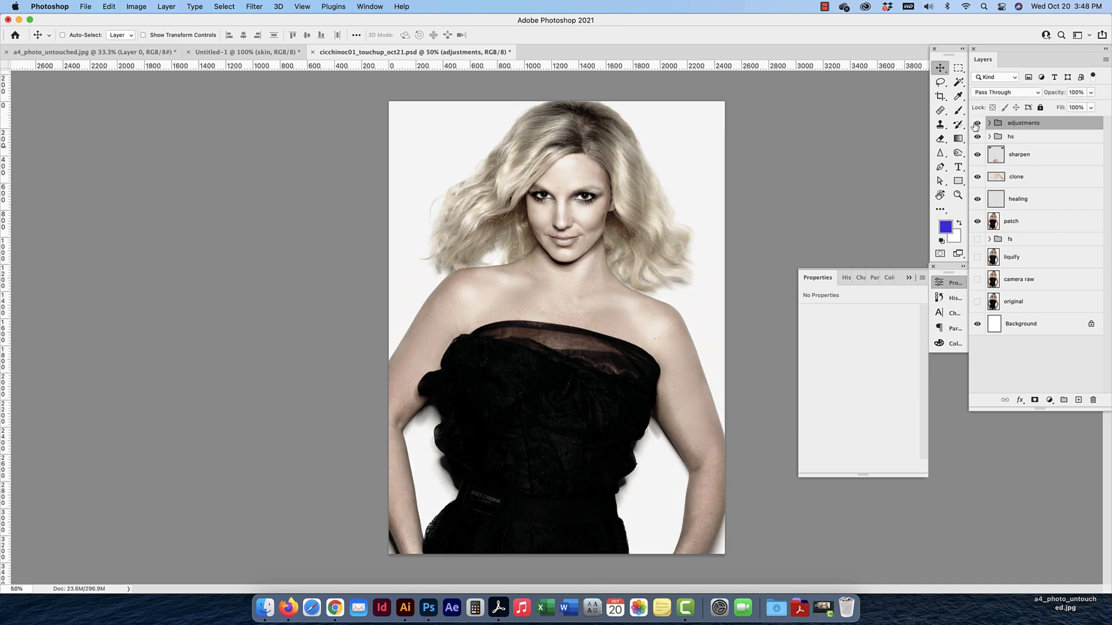
Make the original layer visible and toggle the patch layer above it to compare the two, leaving patch shown
{"action": "left_click", "coordinate": [977, 302]}
{"action": "left_click", "coordinate": [978, 221]}
{"action": "left_click", "coordinate": [977, 221]}
{"action": "left_click", "coordinate": [978, 222]}
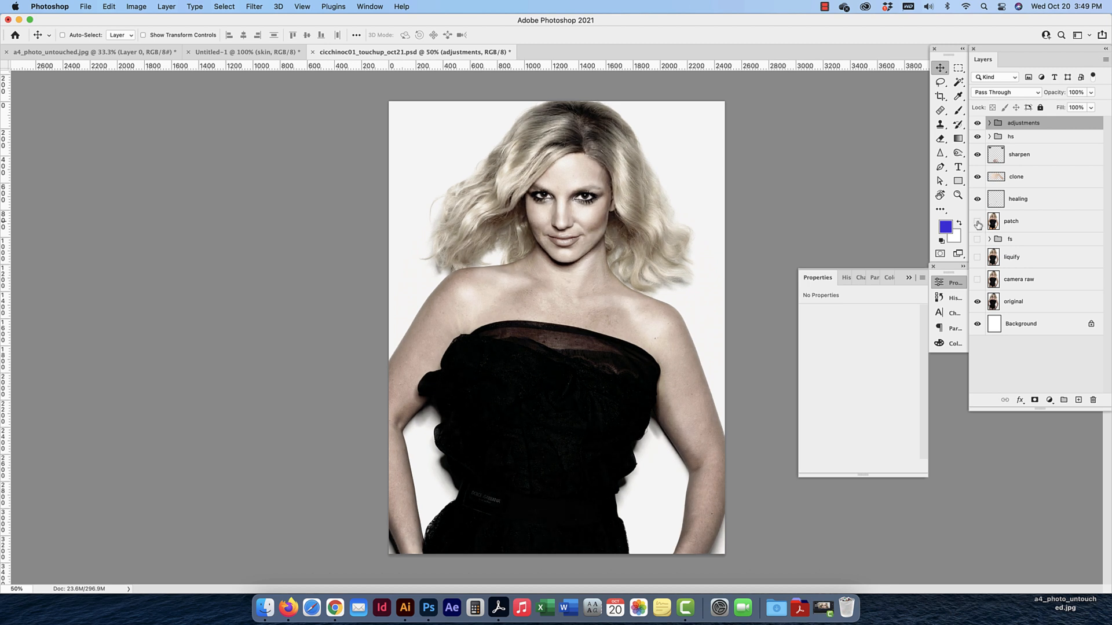
{"action": "left_click", "coordinate": [977, 224]}
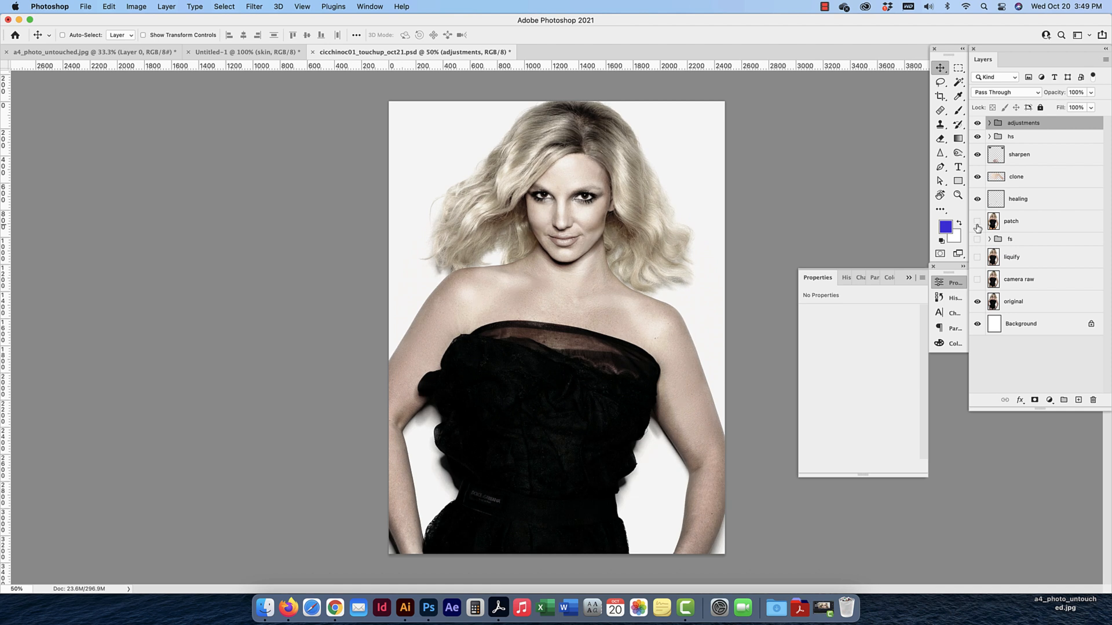
{"action": "left_click", "coordinate": [977, 224]}
{"action": "left_click", "coordinate": [978, 224]}
{"action": "left_click", "coordinate": [977, 224]}
Compare the portrait with the healing, clone and sharpen layers hidden and shown again
{"action": "left_click", "coordinate": [977, 199]}
{"action": "left_click", "coordinate": [977, 176]}
{"action": "left_click", "coordinate": [977, 156]}
{"action": "left_click_drag", "start_coordinate": [977, 156], "coordinate": [978, 208]}
Group the sharpen, clone and healing layers and name the group "healing"
{"action": "left_click", "coordinate": [1033, 203]}
{"action": "left_click", "coordinate": [1027, 158], "text": "shift"}
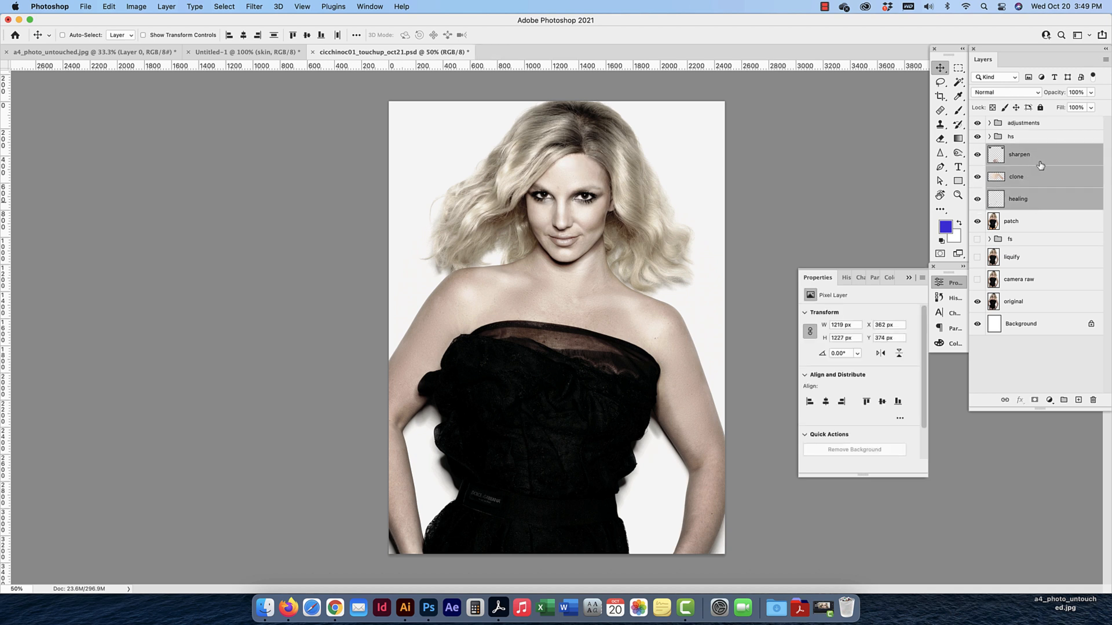
{"action": "key", "text": "super+g"}
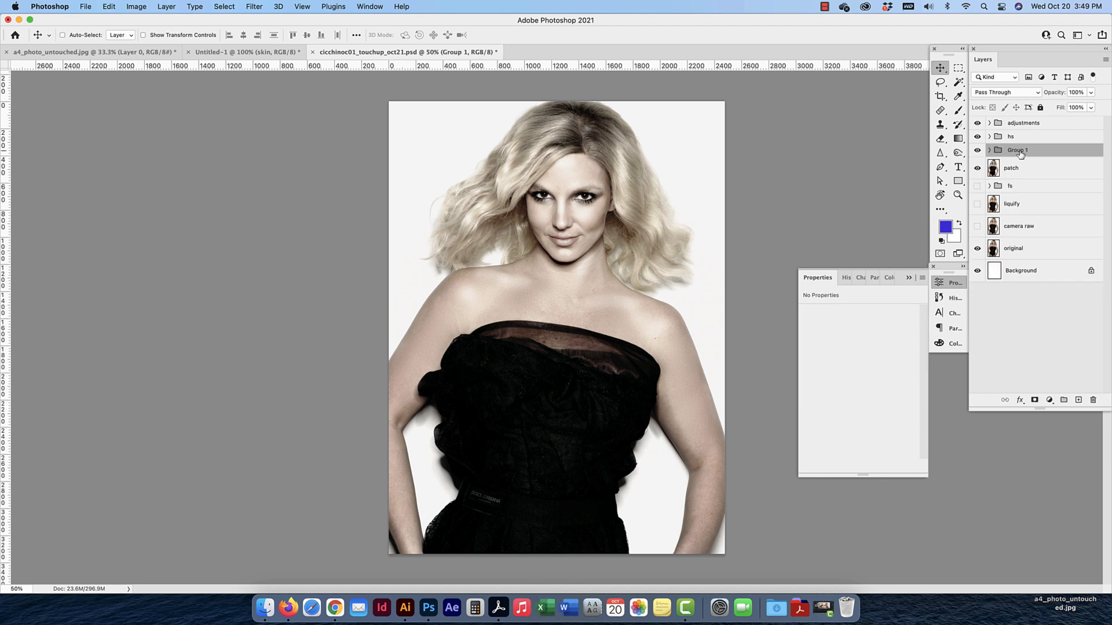
{"action": "double_click", "coordinate": [1018, 150]}
{"action": "type", "text": "healing"}
{"action": "key", "text": "Return"}
Group the layers from patch down to original, including the fs group, and name the new group "base"
{"action": "left_click", "coordinate": [1030, 190]}
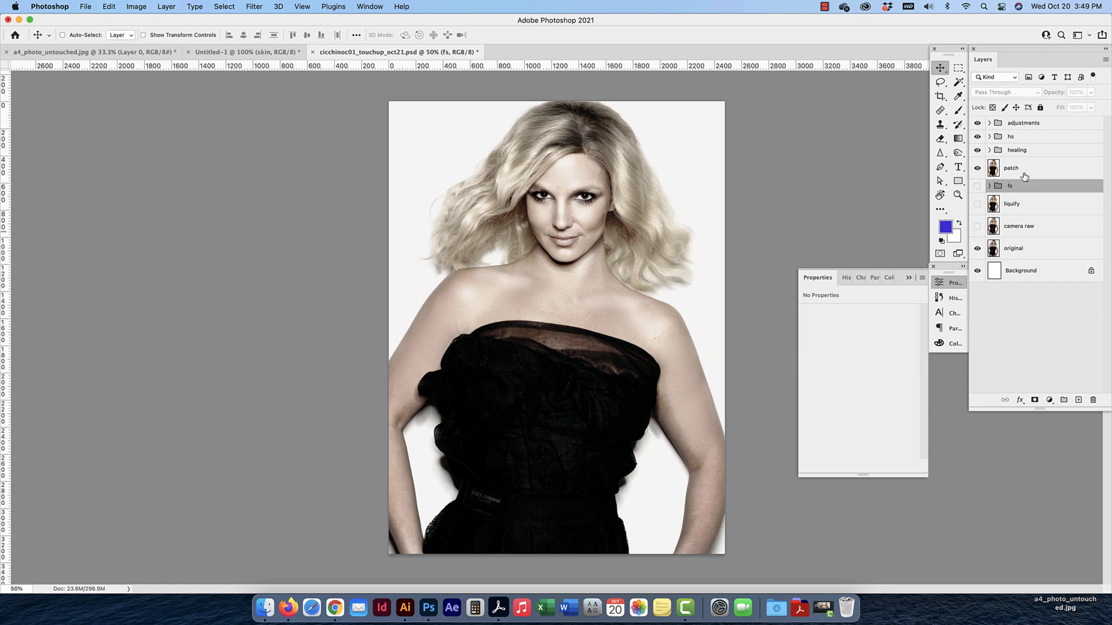
{"action": "left_click", "coordinate": [1020, 169]}
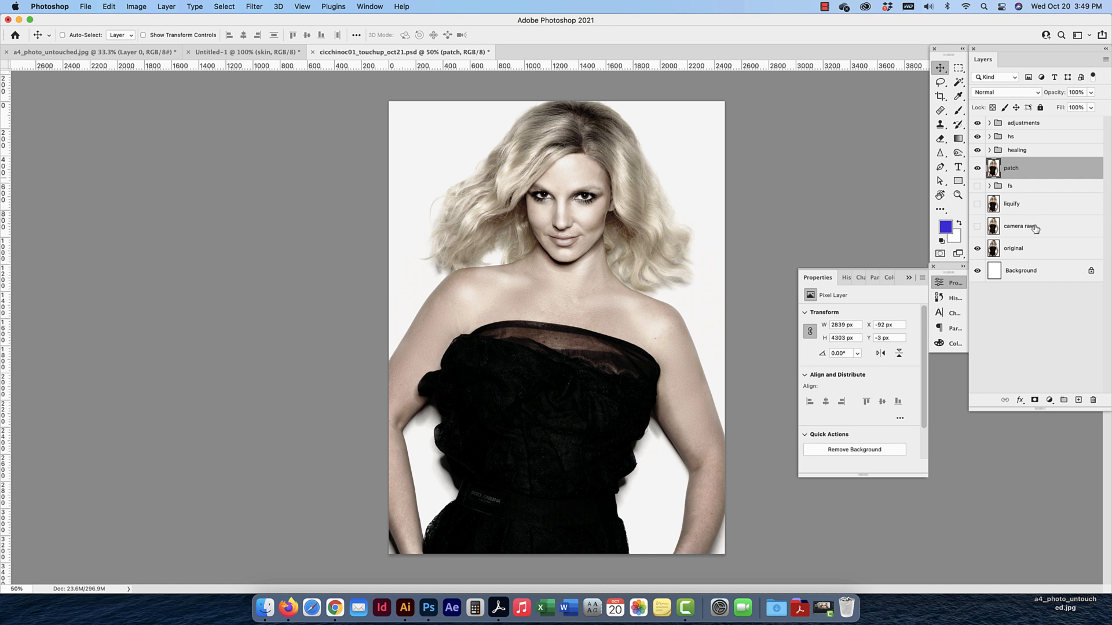
{"action": "left_click", "coordinate": [1039, 252], "text": "shift"}
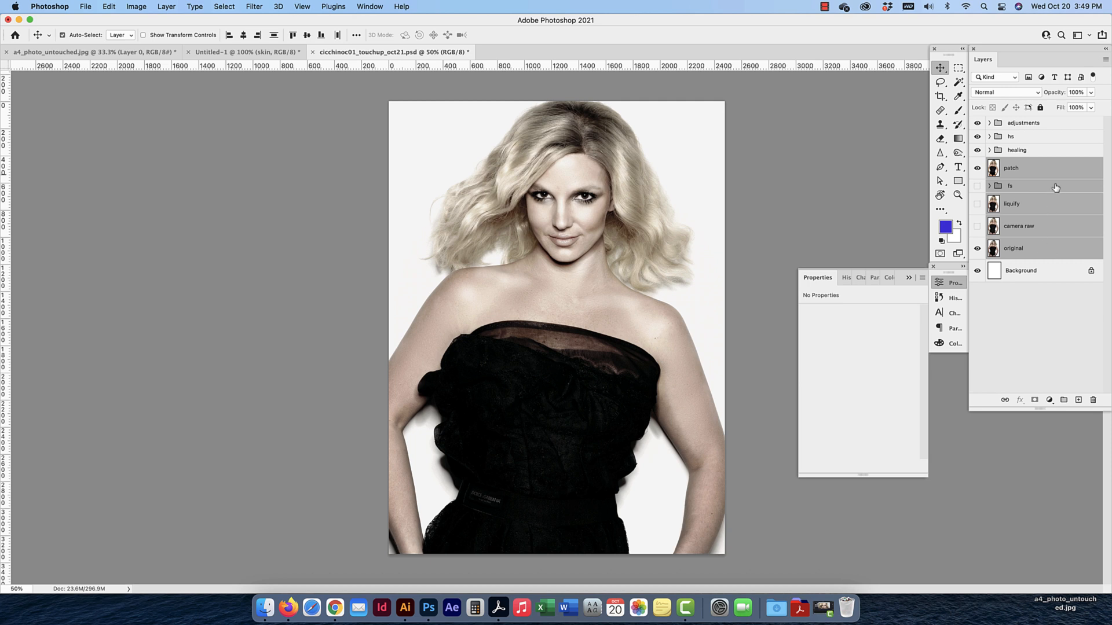
{"action": "key", "text": "super+g"}
{"action": "double_click", "coordinate": [1015, 164]}
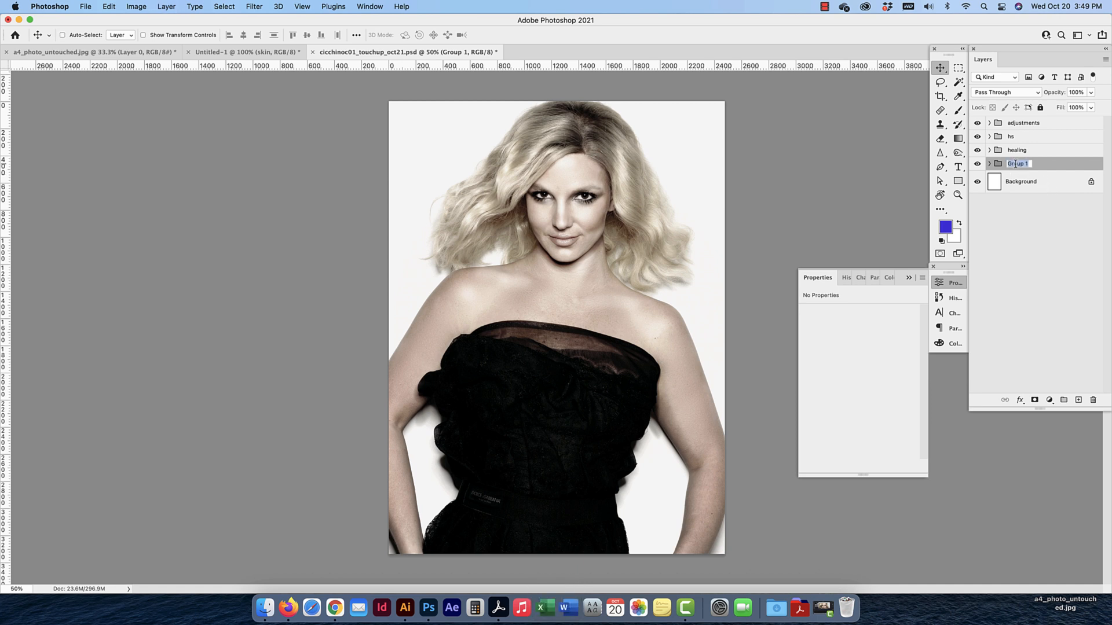
{"action": "type", "text": "base"}
{"action": "key", "text": "Return"}
Examine the base group's contents and compare the portrait with the healing and hs groups hidden and shown
{"action": "left_click", "coordinate": [988, 164]}
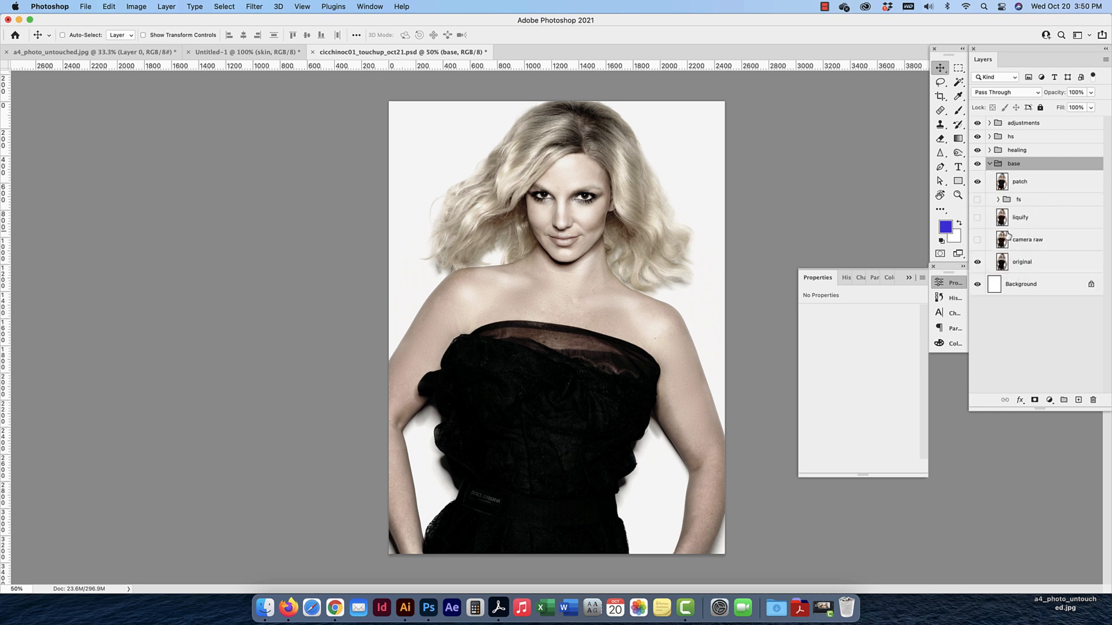
{"action": "left_click", "coordinate": [989, 164]}
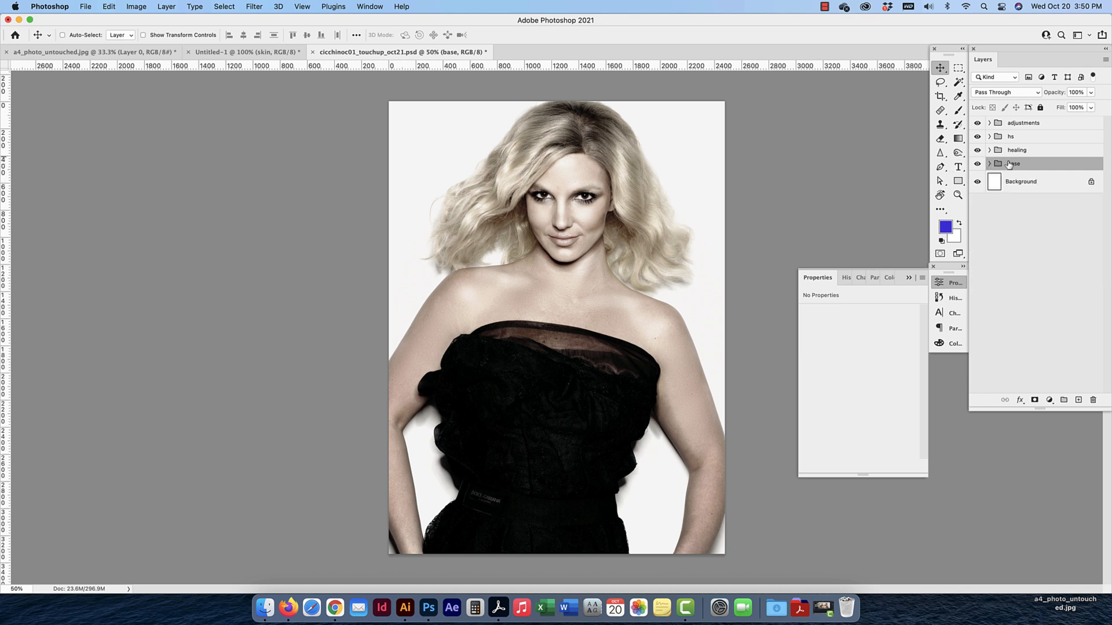
{"action": "left_click", "coordinate": [989, 164]}
{"action": "left_click", "coordinate": [989, 164]}
{"action": "left_click", "coordinate": [979, 151]}
{"action": "left_click", "coordinate": [979, 151]}
{"action": "left_click", "coordinate": [978, 137]}
{"action": "left_click", "coordinate": [977, 138]}
{"action": "left_click", "coordinate": [977, 137]}
{"action": "left_click", "coordinate": [978, 137]}
Expand the adjustments group and move the hs group inside it, above the Hue/Saturation 1 layer
{"action": "left_click", "coordinate": [990, 123]}
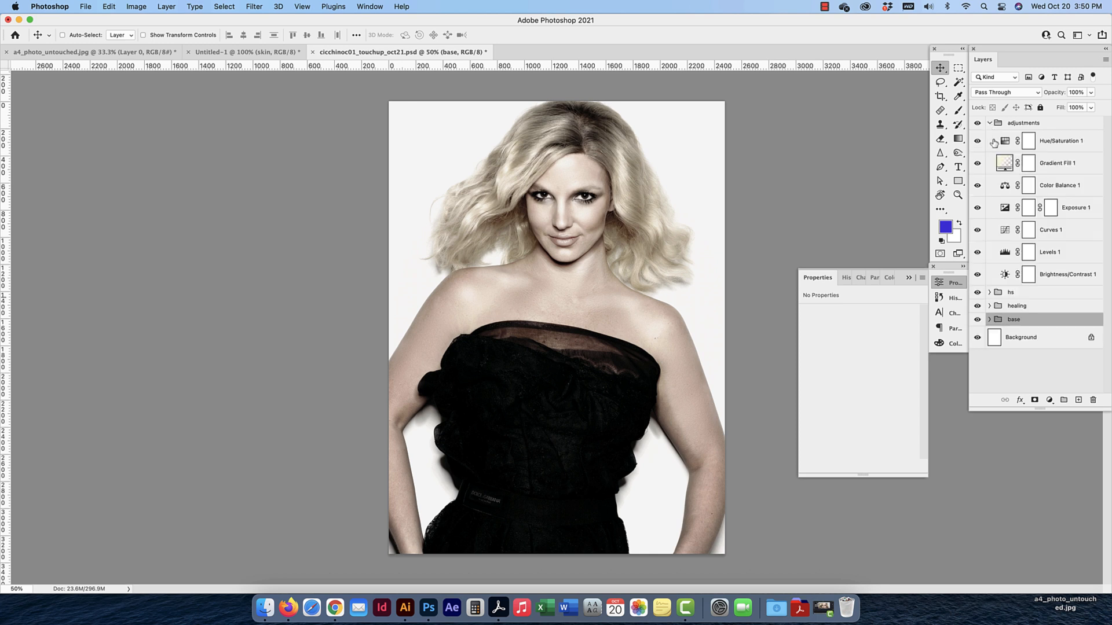
{"action": "left_click", "coordinate": [1014, 294]}
{"action": "left_click", "coordinate": [1034, 281]}
{"action": "left_click", "coordinate": [1044, 149], "text": "shift"}
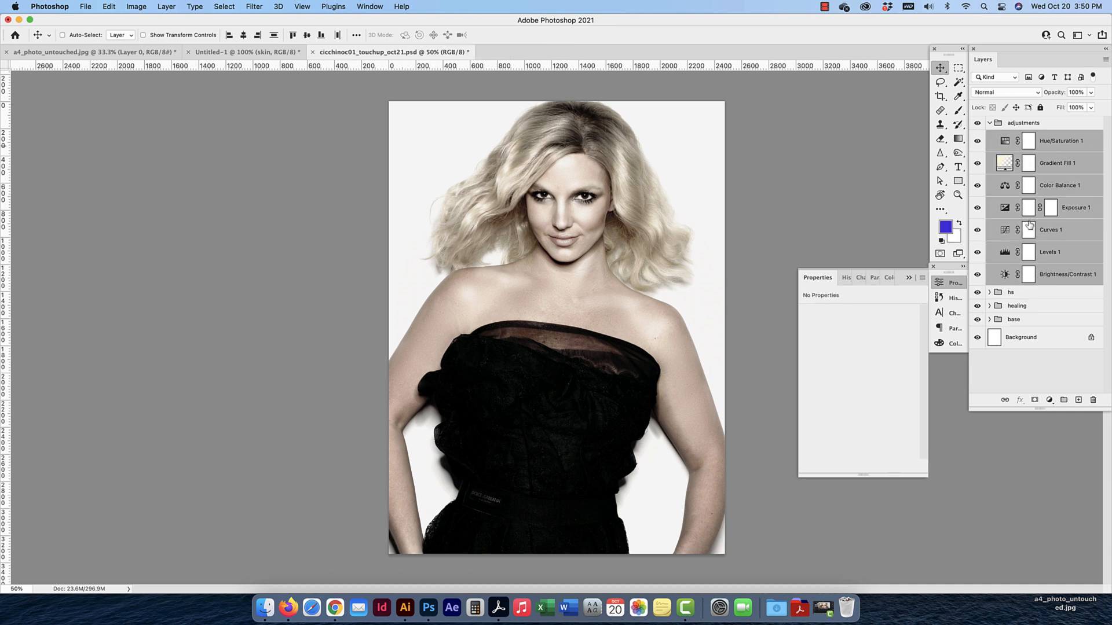
{"action": "left_click", "coordinate": [1015, 297]}
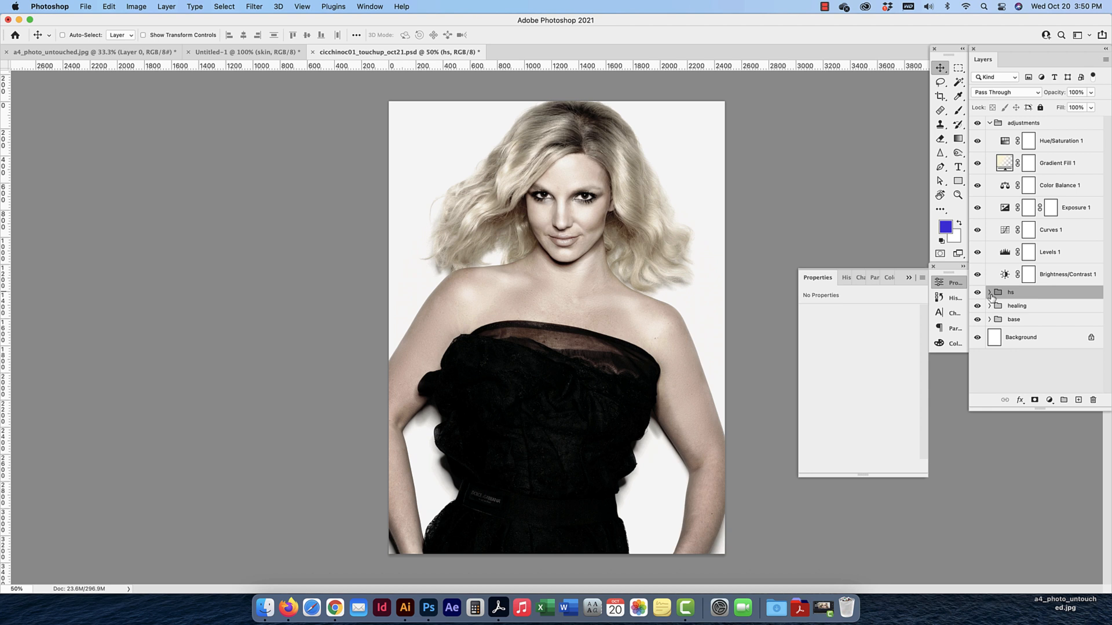
{"action": "mouse_move", "coordinate": [1020, 296]}
{"action": "left_mouse_down"}
{"action": "mouse_move", "coordinate": [1023, 126]}
{"action": "mouse_move", "coordinate": [1033, 282]}
{"action": "left_mouse_up"}
{"action": "left_click", "coordinate": [978, 122]}
{"action": "left_click", "coordinate": [977, 123]}
{"action": "left_click_drag", "start_coordinate": [1028, 295], "coordinate": [1023, 130]}
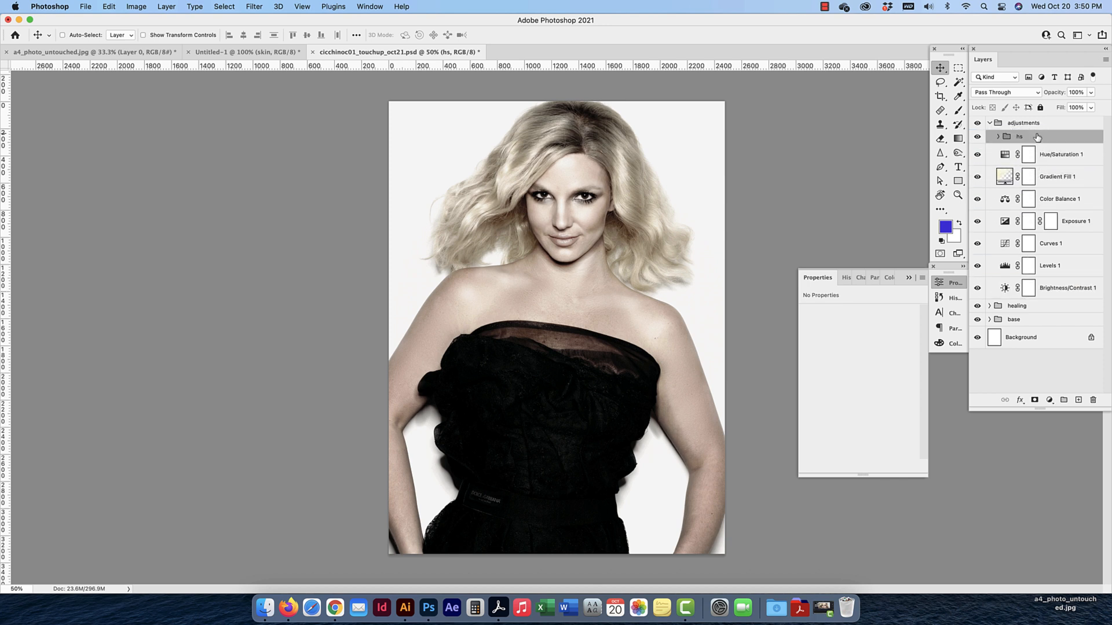
Move the hs group out of the adjustments group to directly above the healing group, and leave the adjustments group collapsed
{"action": "left_click_drag", "start_coordinate": [1037, 138], "coordinate": [1040, 297]}
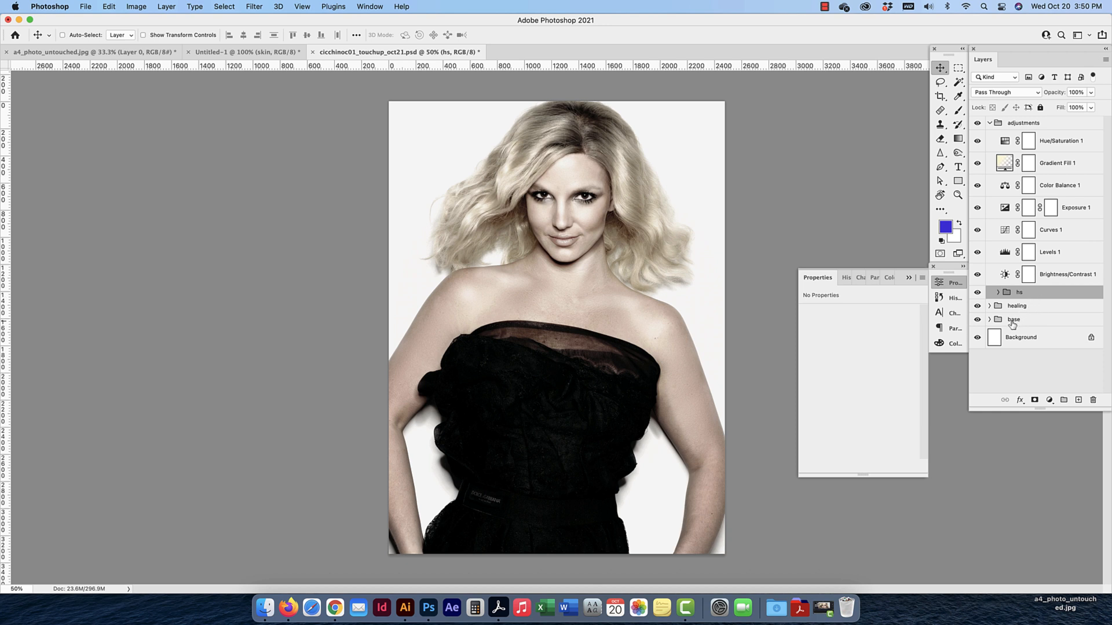
{"action": "mouse_move", "coordinate": [1027, 294]}
{"action": "left_mouse_down"}
{"action": "mouse_move", "coordinate": [1027, 327]}
{"action": "mouse_move", "coordinate": [1027, 291]}
{"action": "left_mouse_up"}
{"action": "left_click", "coordinate": [990, 123]}
{"action": "left_click", "coordinate": [1030, 123]}
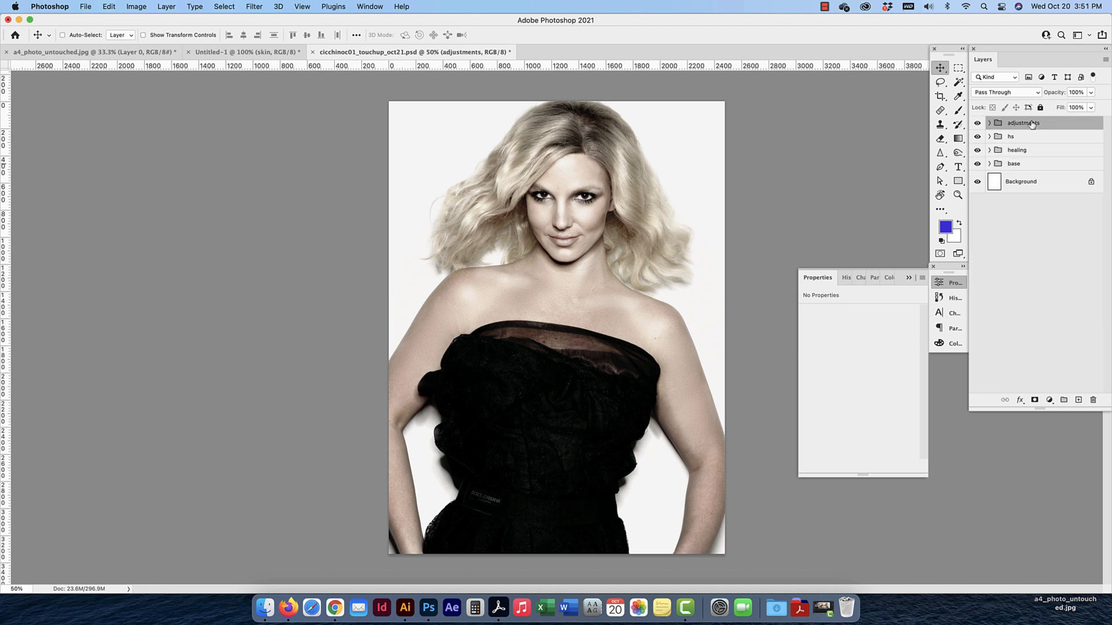
{"action": "mouse_move", "coordinate": [1025, 125]}
{"action": "left_mouse_down"}
{"action": "mouse_move", "coordinate": [1023, 178]}
{"action": "mouse_move", "coordinate": [1021, 119]}
{"action": "left_mouse_up"}
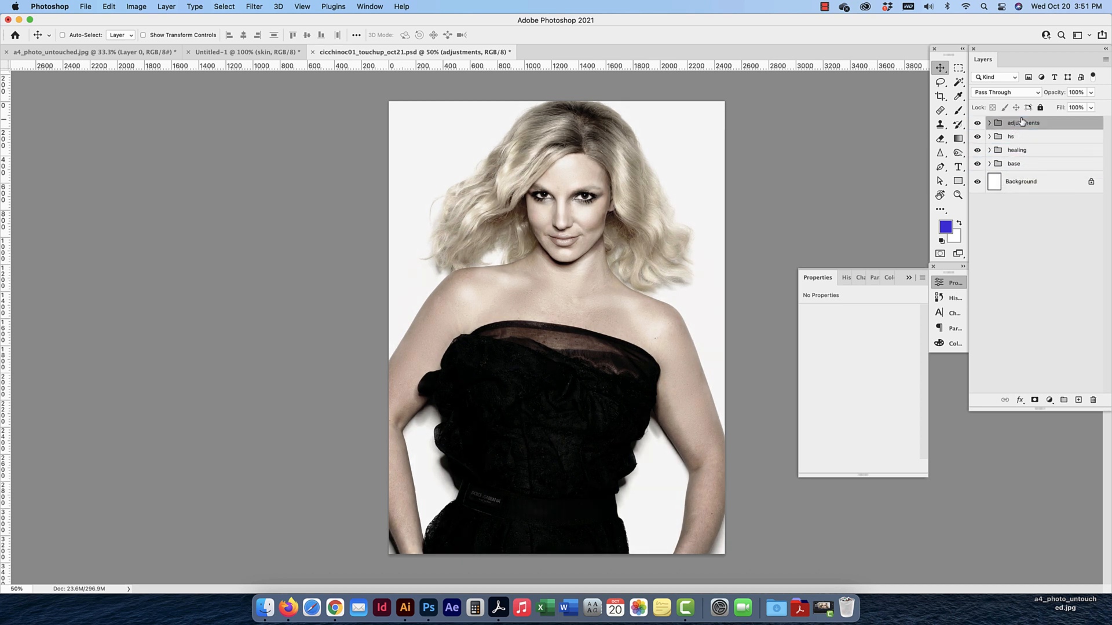
{"action": "left_click", "coordinate": [990, 123]}
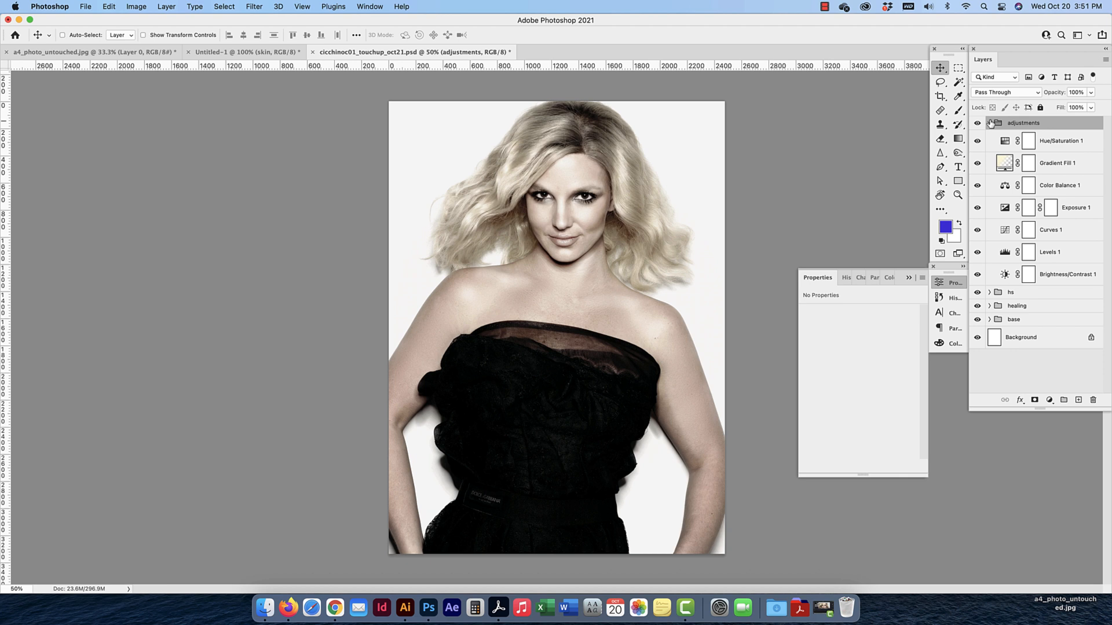
{"action": "left_click", "coordinate": [990, 123]}
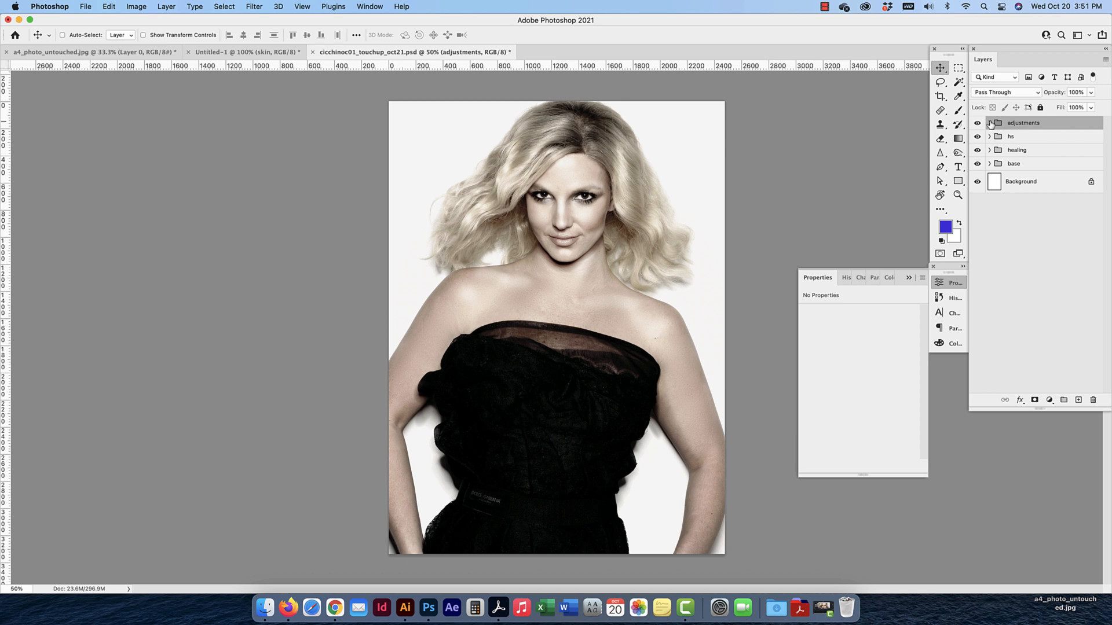
Select the adjustments, hs, healing and base groups together and stamp them into a new merged layer
{"action": "left_click", "coordinate": [1018, 165], "text": "shift"}
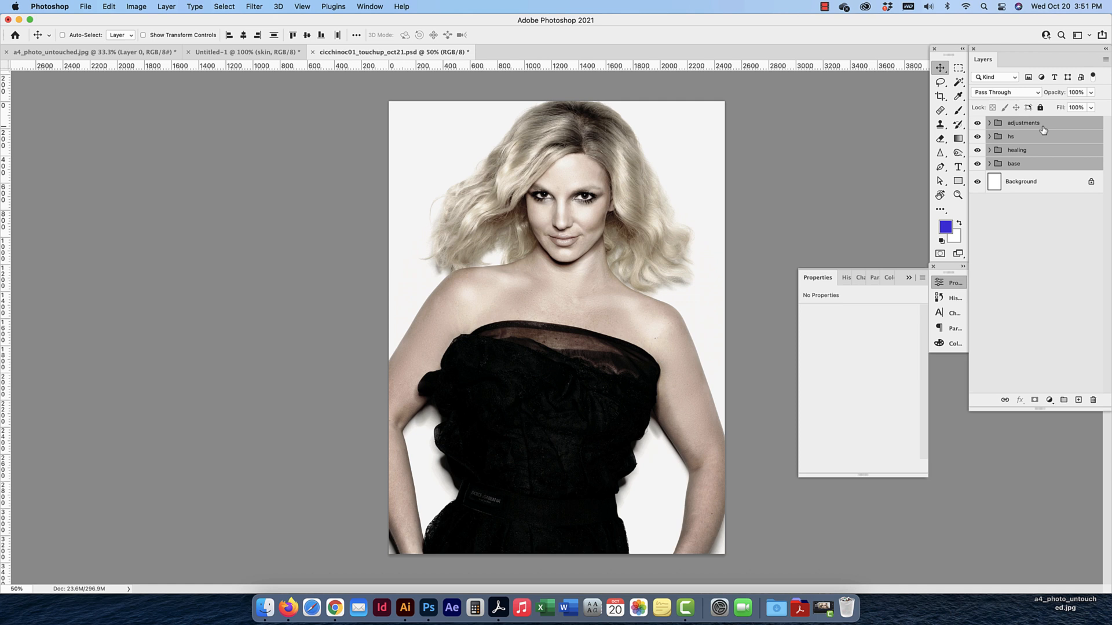
{"action": "key", "text": "super"}
{"action": "key", "text": "alt+super+e"}
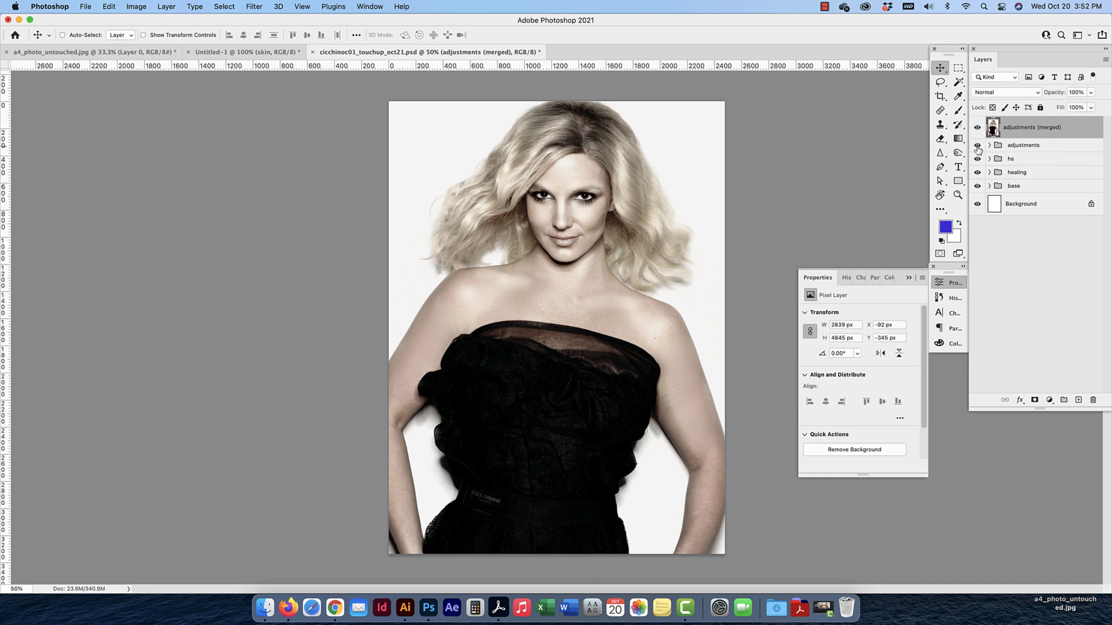
Hide the adjustments, hs and healing groups, keep the base group visible and expand it
{"action": "left_click_drag", "start_coordinate": [978, 149], "coordinate": [977, 186]}
{"action": "left_click", "coordinate": [978, 186]}
{"action": "left_click", "coordinate": [990, 186]}
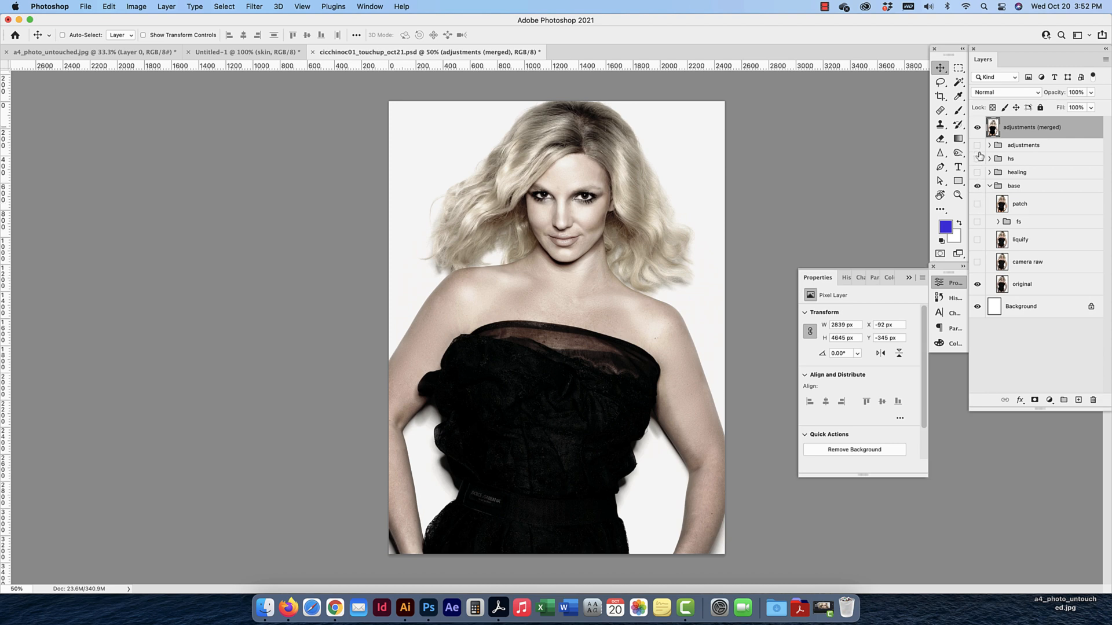
Compare the merged result with the original photo by toggling the merged layer's visibility, and collapse the base group
{"action": "left_click", "coordinate": [977, 127]}
{"action": "left_click", "coordinate": [977, 127]}
{"action": "left_click", "coordinate": [978, 128]}
{"action": "left_click", "coordinate": [978, 128]}
{"action": "left_click", "coordinate": [978, 128]}
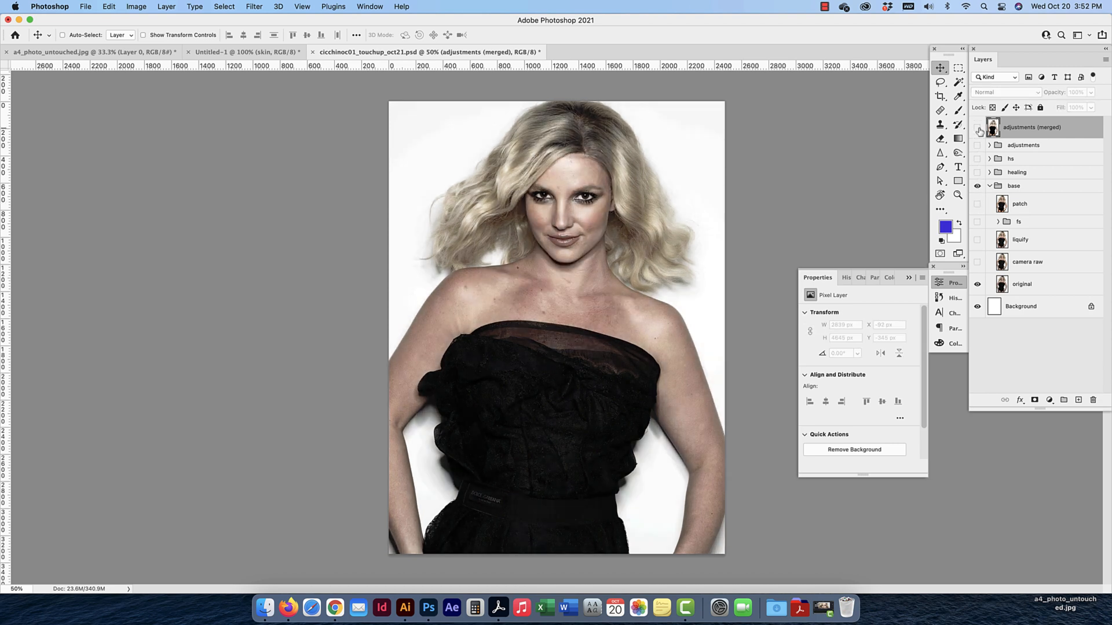
{"action": "left_click", "coordinate": [978, 128]}
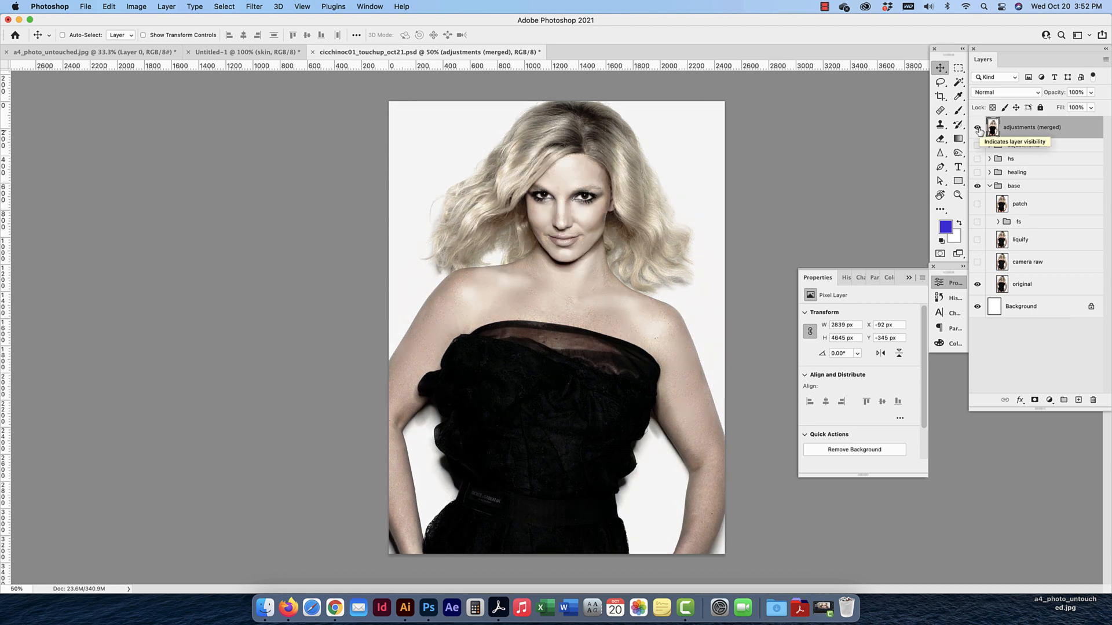
{"action": "left_click", "coordinate": [990, 186]}
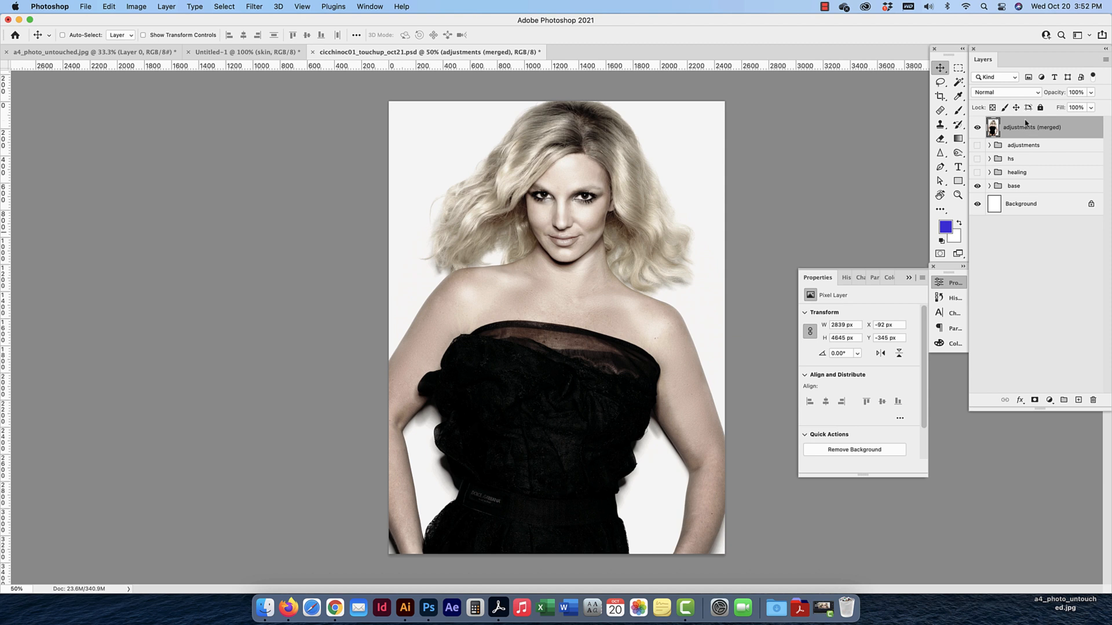
Reveal all the quick actions for the adjustments (merged) layer and remove its background
{"action": "left_click", "coordinate": [953, 282]}
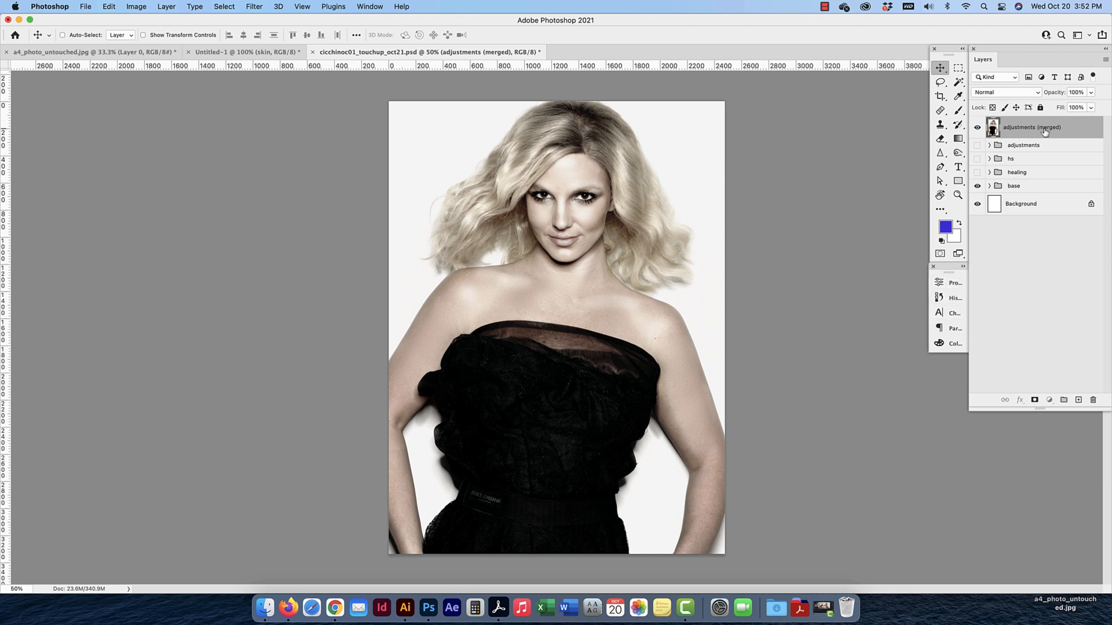
{"action": "left_click", "coordinate": [953, 282]}
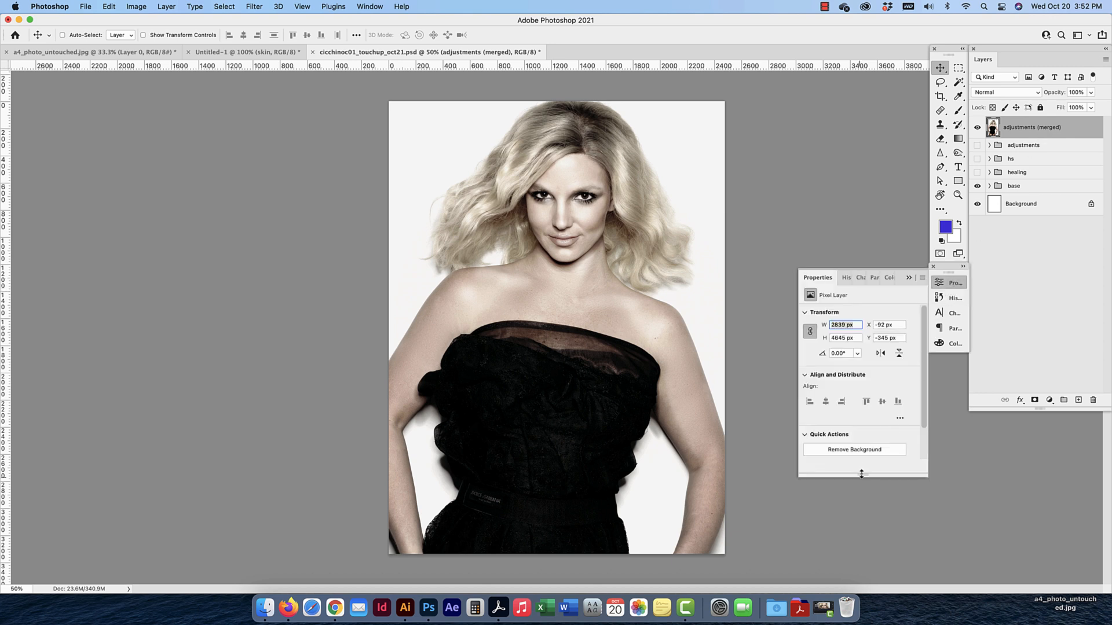
{"action": "left_click_drag", "start_coordinate": [861, 474], "coordinate": [861, 541]}
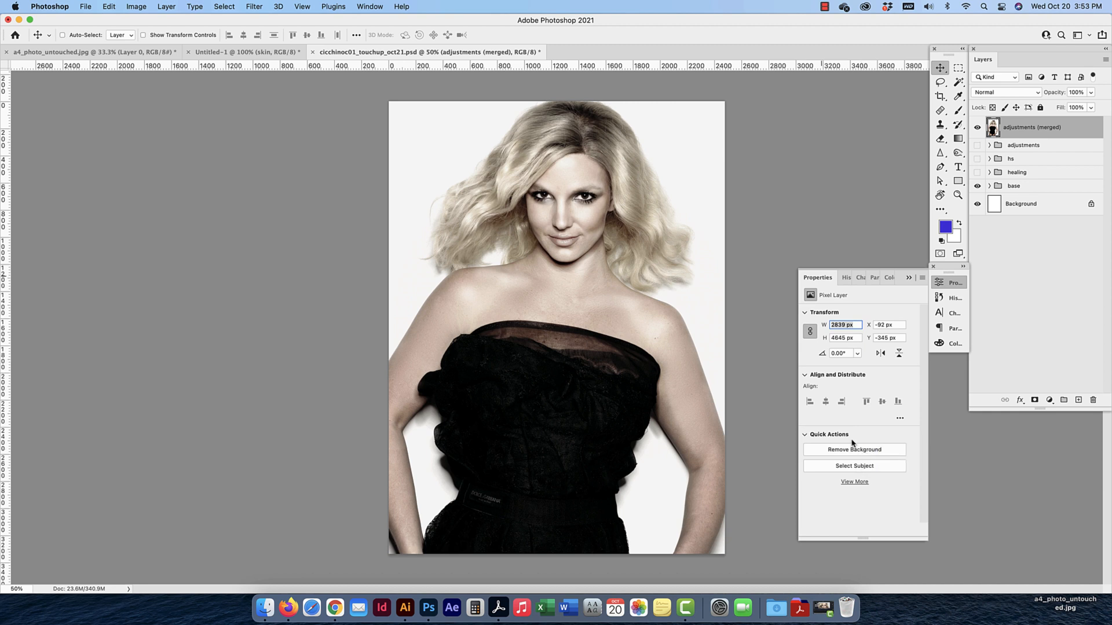
{"action": "left_click", "coordinate": [366, 8]}
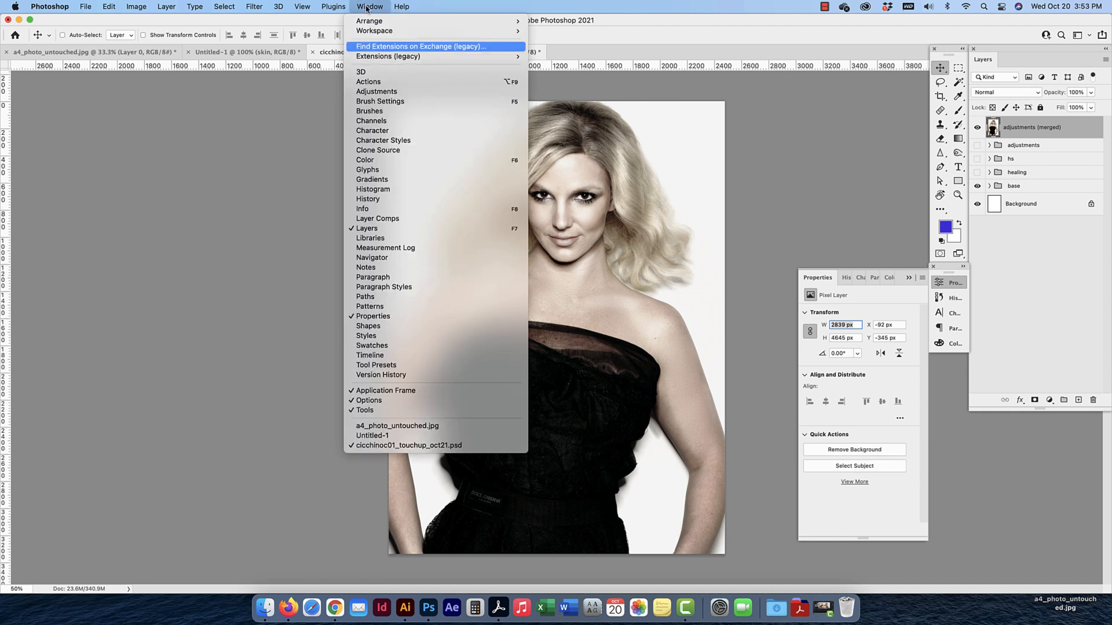
{"action": "left_click", "coordinate": [879, 466]}
{"action": "left_click", "coordinate": [877, 450]}
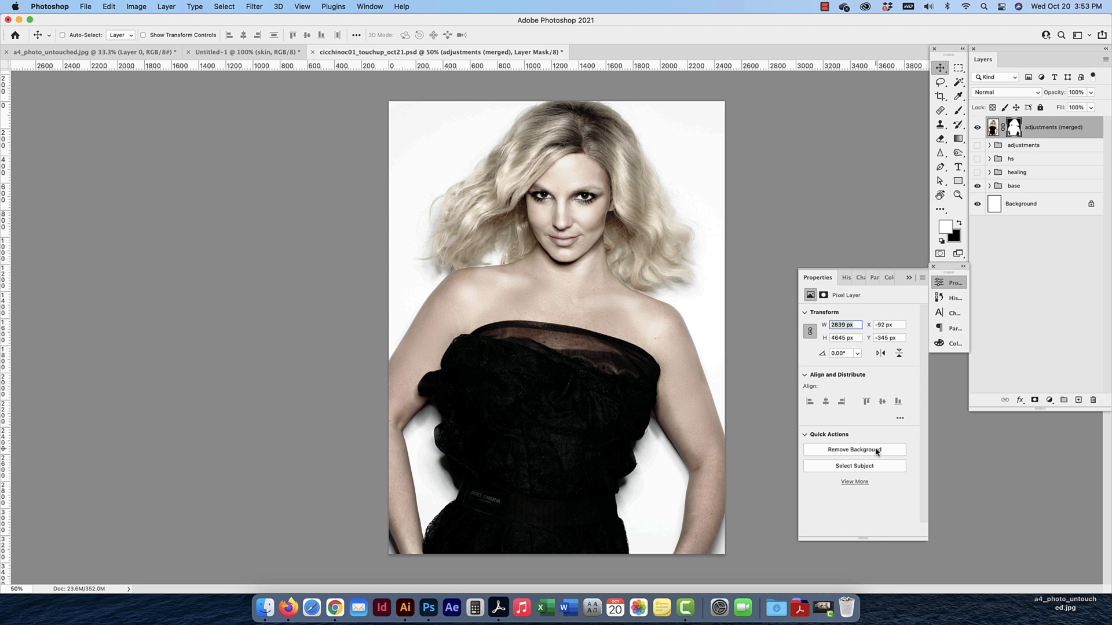
Unlock the Background layer and give it a Color Overlay in red ff0000 at 100% opacity
{"action": "left_click", "coordinate": [1091, 205]}
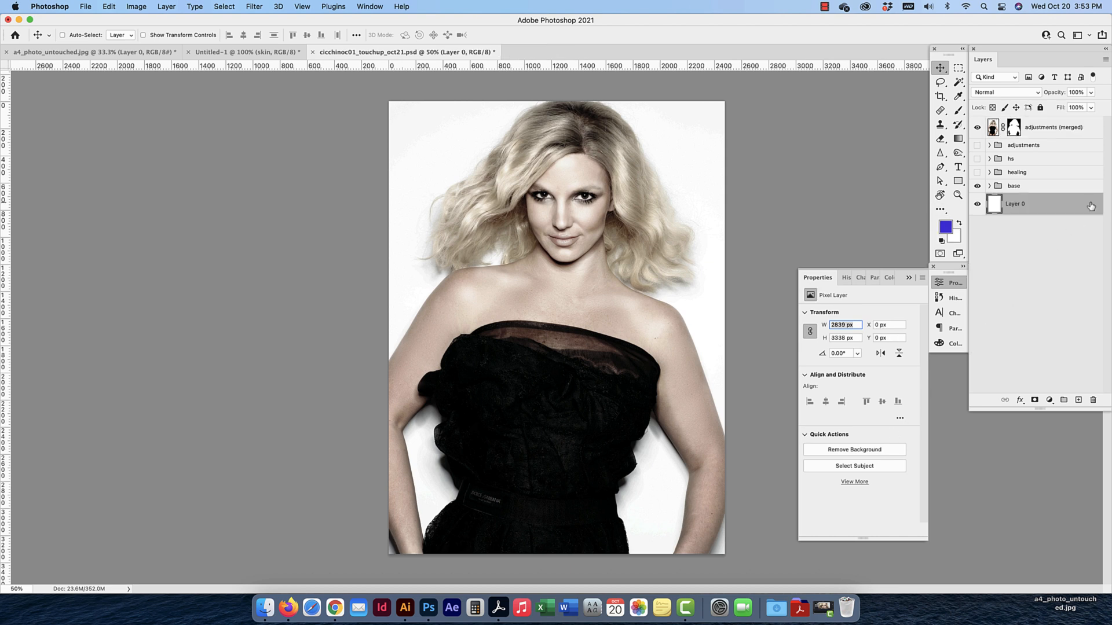
{"action": "double_click", "coordinate": [995, 209]}
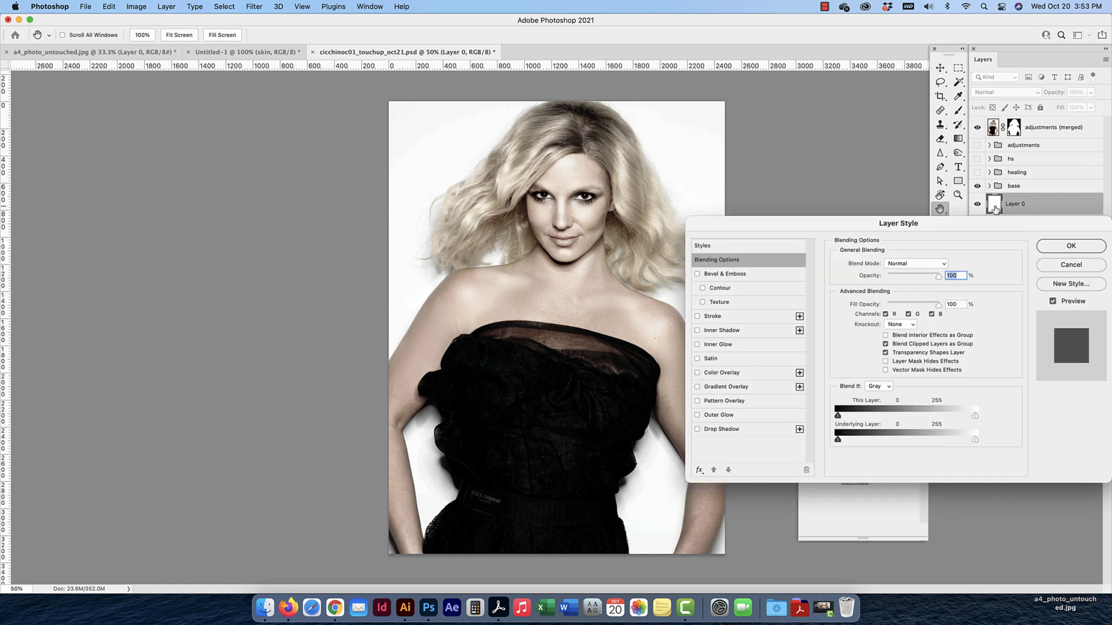
{"action": "left_click_drag", "start_coordinate": [843, 226], "coordinate": [744, 183]}
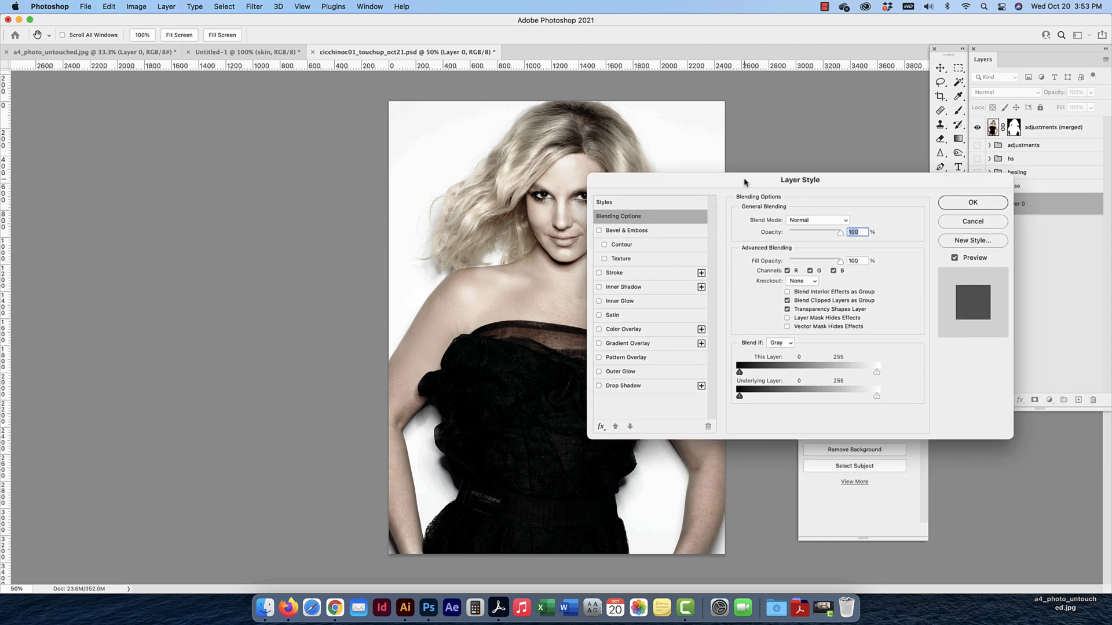
{"action": "left_click", "coordinate": [619, 334]}
{"action": "left_click", "coordinate": [847, 222]}
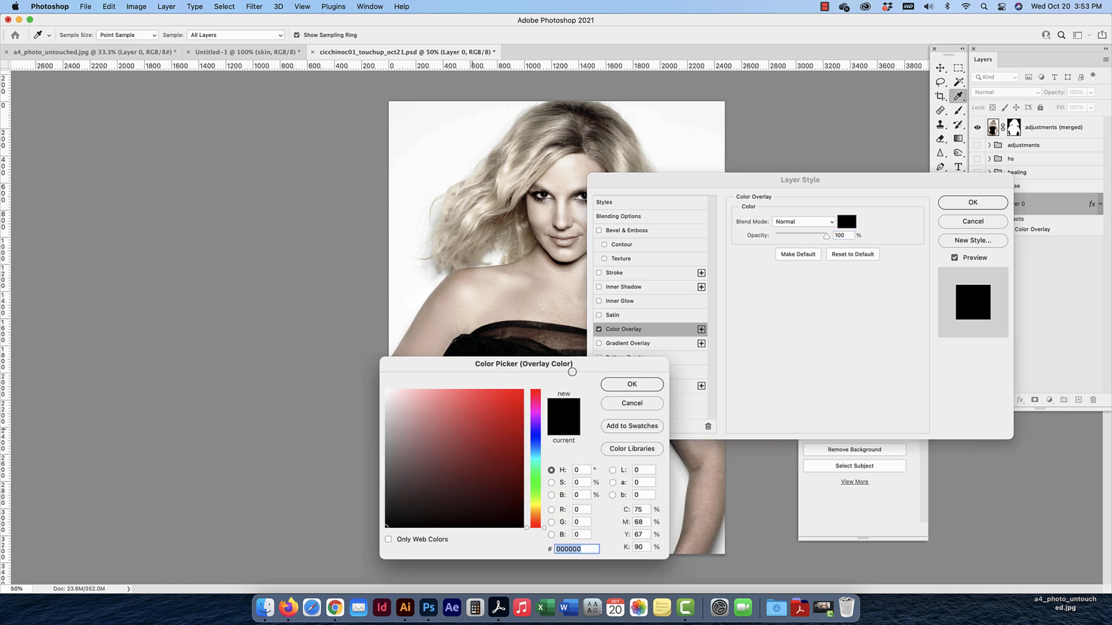
{"action": "type", "text": "ff0000"}
{"action": "left_click", "coordinate": [632, 385]}
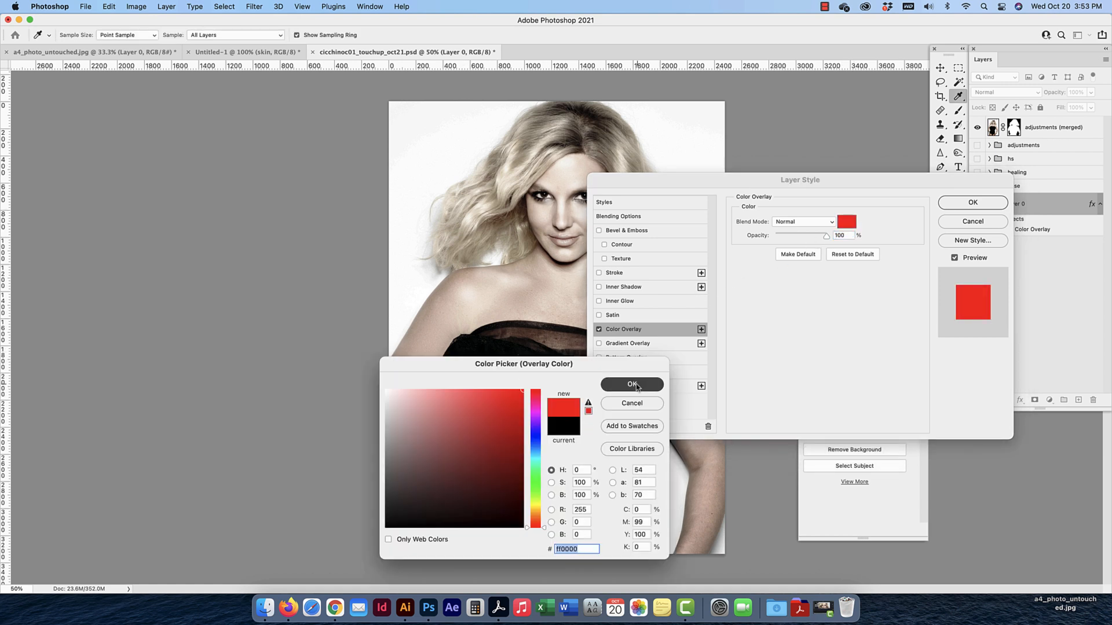
{"action": "left_click", "coordinate": [991, 202]}
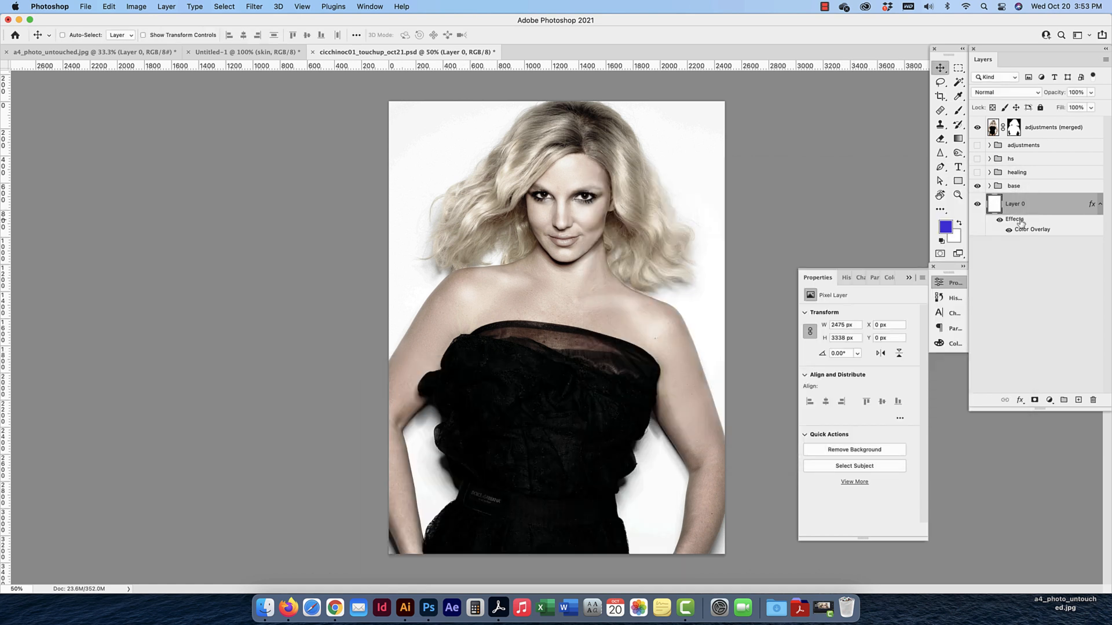
Hide the base group to check the cut-out figure against the bottom layer's color overlay
{"action": "left_click", "coordinate": [990, 186]}
{"action": "left_click", "coordinate": [989, 185]}
{"action": "left_click", "coordinate": [1101, 203]}
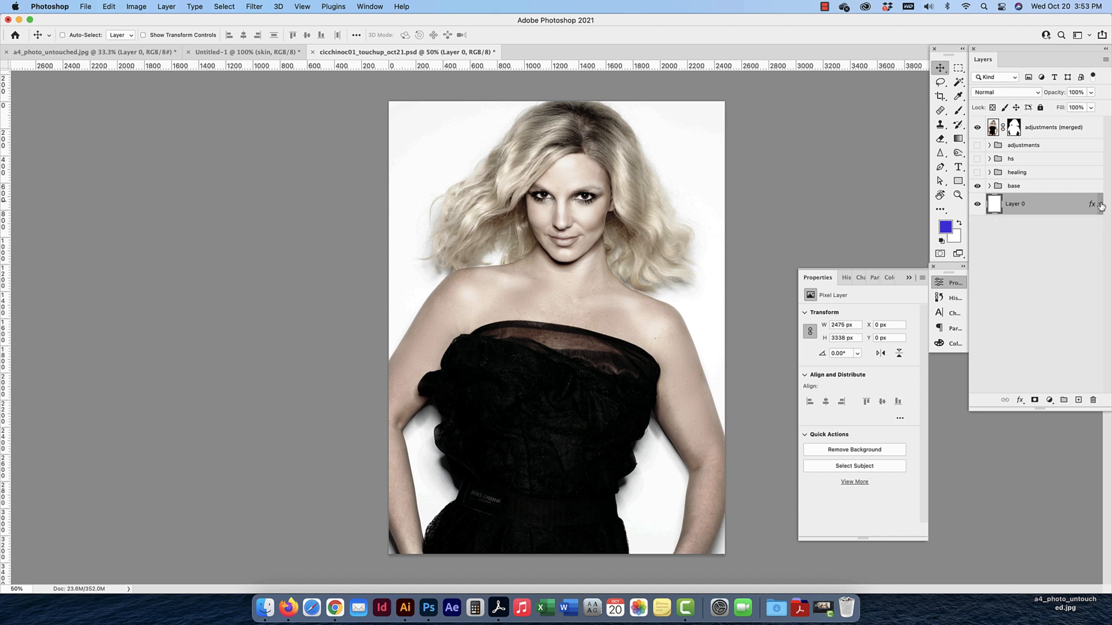
{"action": "left_click", "coordinate": [1100, 205]}
{"action": "left_click", "coordinate": [977, 187]}
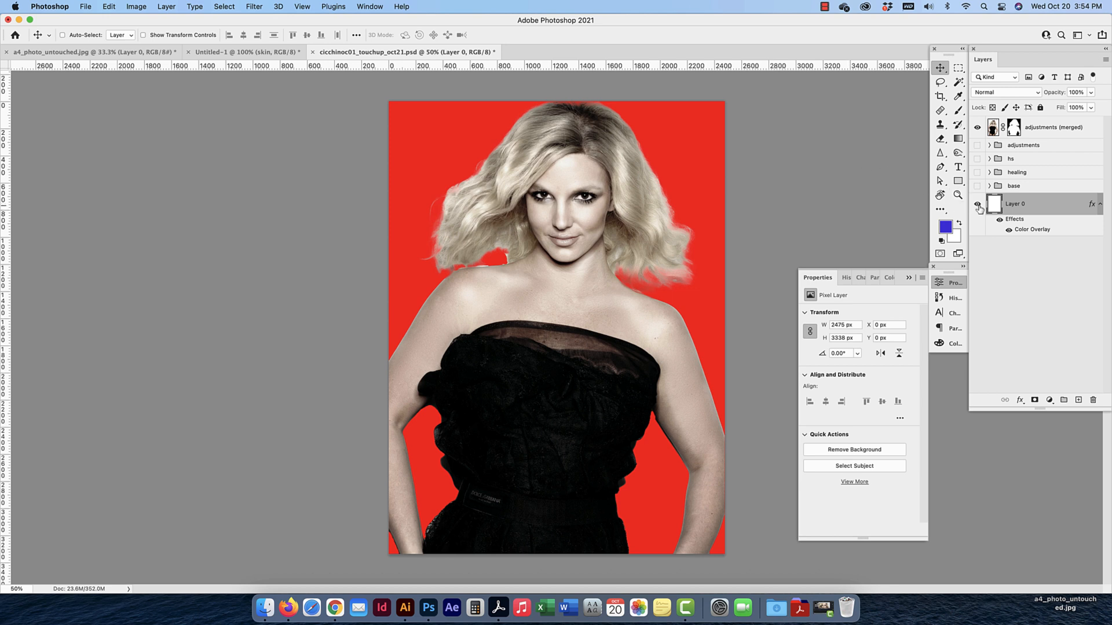
Clear the color overlay from the bottom layer and revert the history to the Stamp Layers state
{"action": "left_click_drag", "start_coordinate": [1013, 222], "coordinate": [1092, 402]}
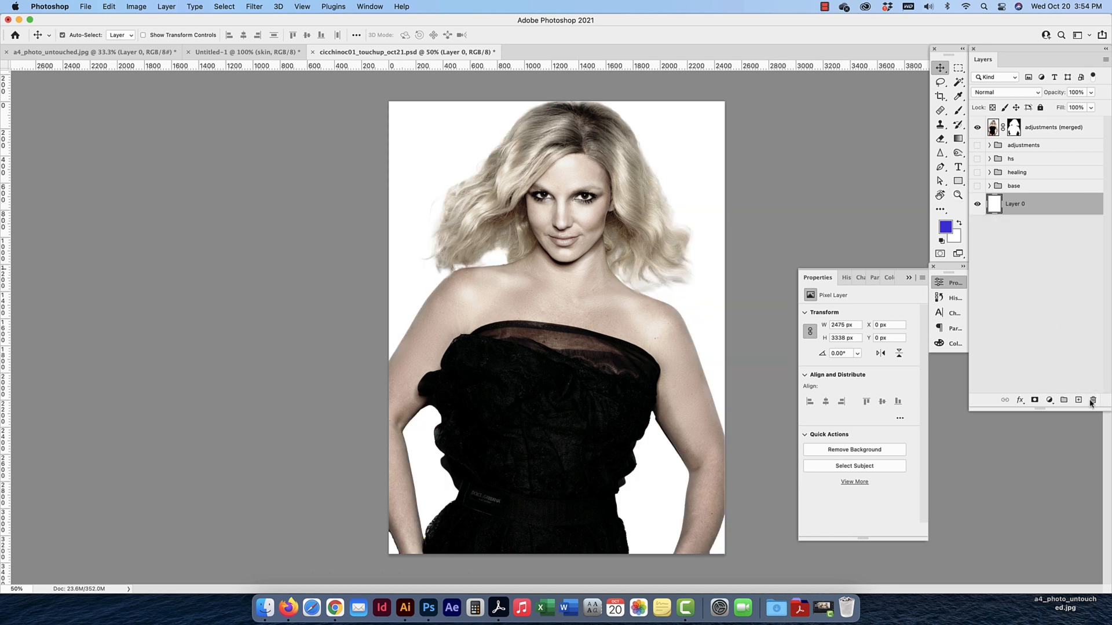
{"action": "left_click", "coordinate": [954, 298]}
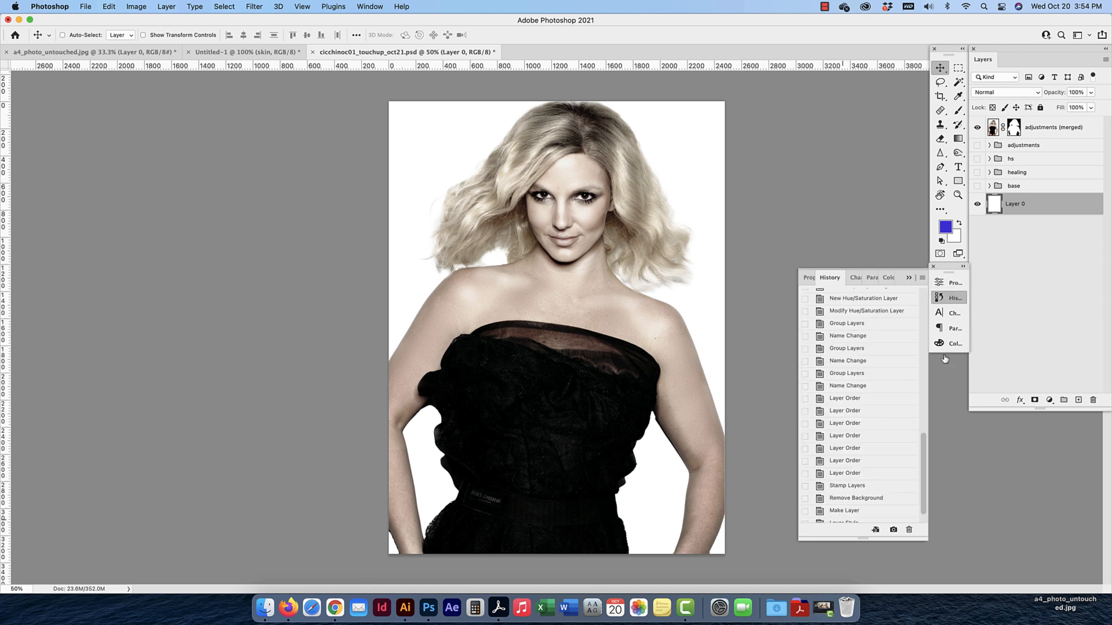
{"action": "left_click_drag", "start_coordinate": [924, 473], "coordinate": [925, 522]}
{"action": "left_click", "coordinate": [846, 504]}
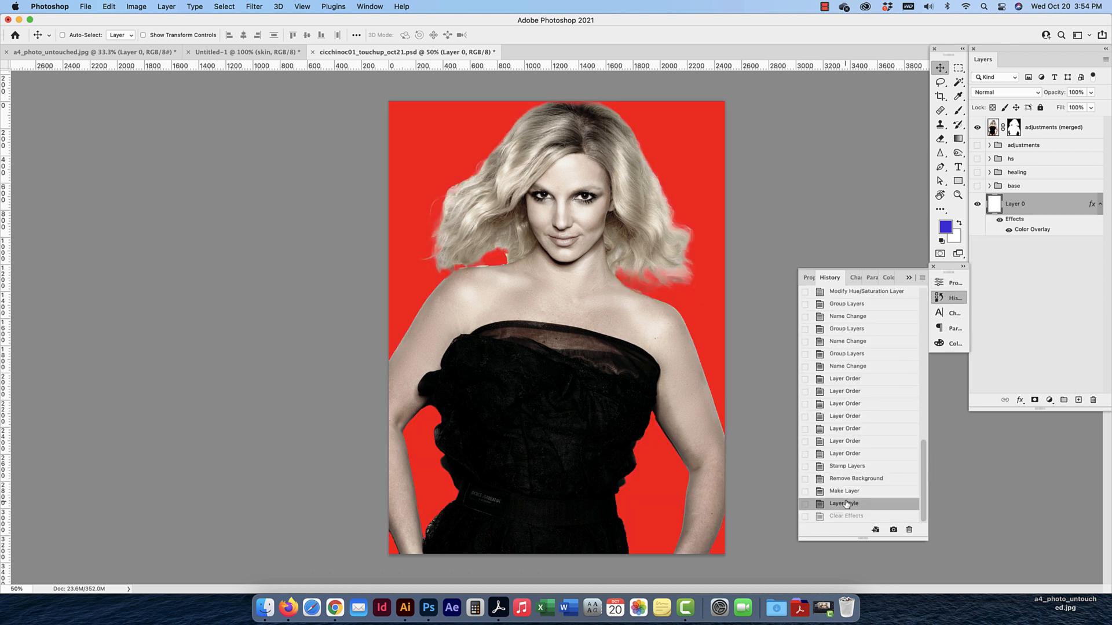
{"action": "left_click", "coordinate": [847, 493]}
{"action": "left_click", "coordinate": [848, 483]}
{"action": "left_click", "coordinate": [851, 468]}
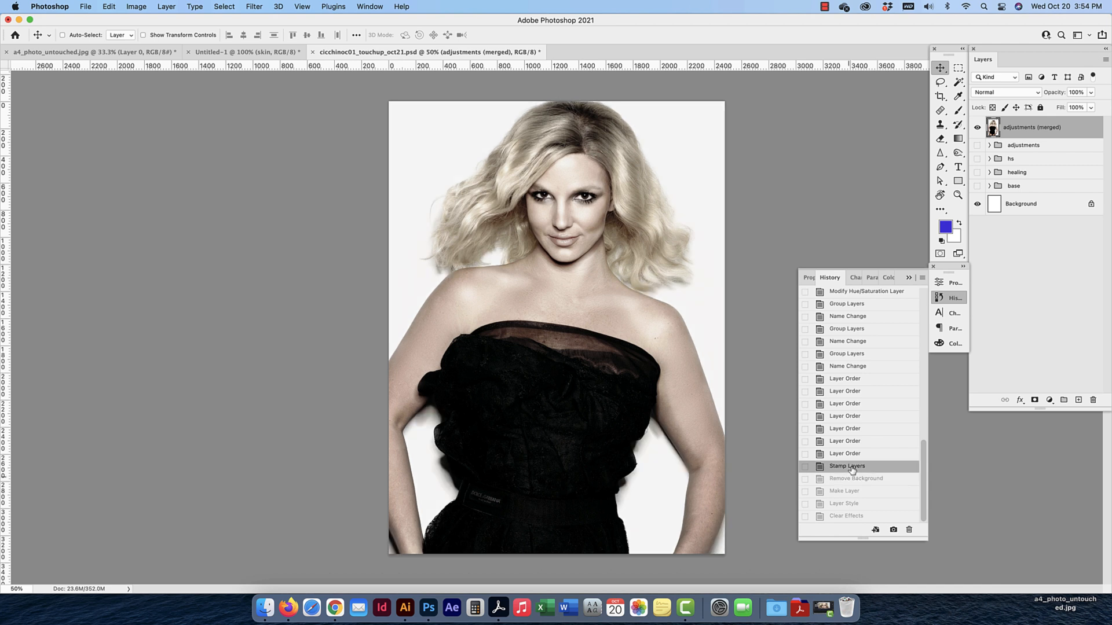
{"action": "left_click", "coordinate": [955, 299]}
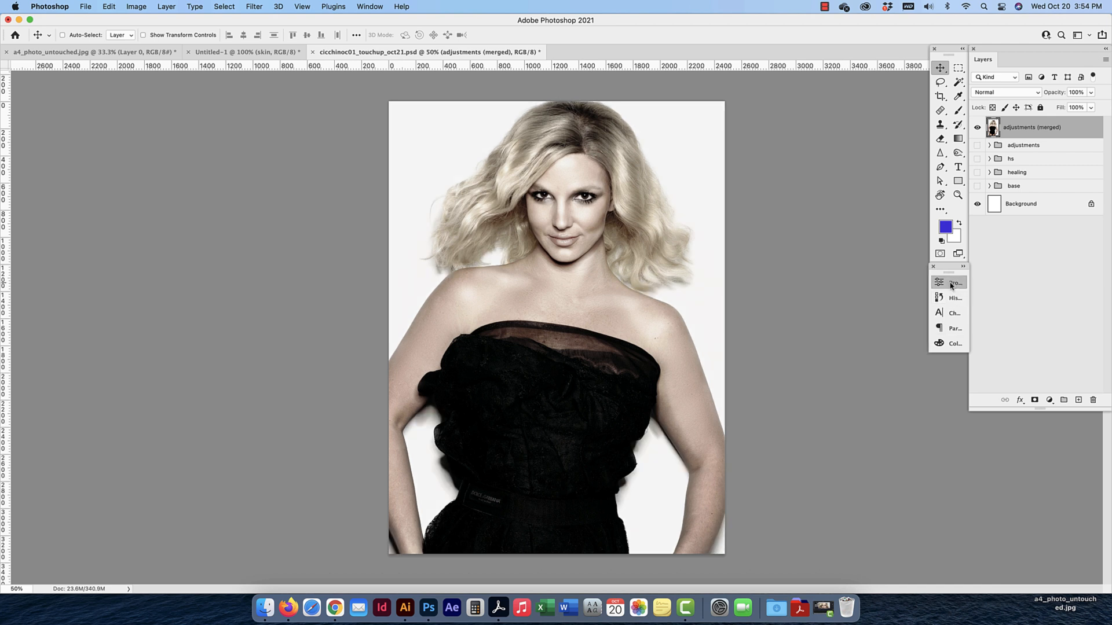
Try Select Subject on the adjustments (merged) layer and deselect the result
{"action": "left_click", "coordinate": [951, 283]}
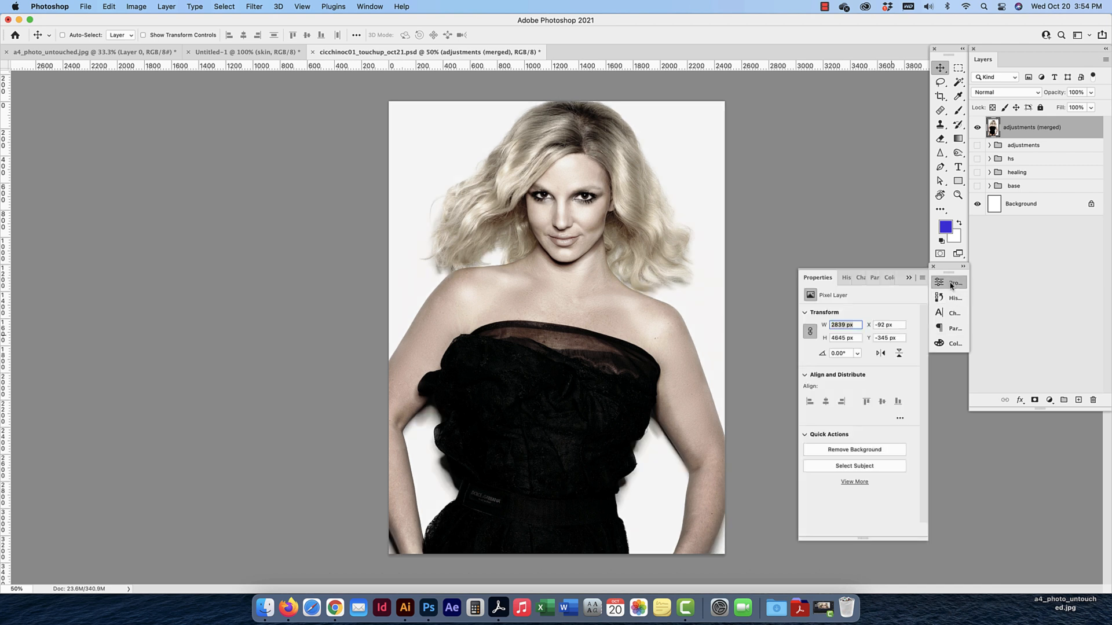
{"action": "left_click", "coordinate": [858, 470]}
{"action": "left_click", "coordinate": [860, 468]}
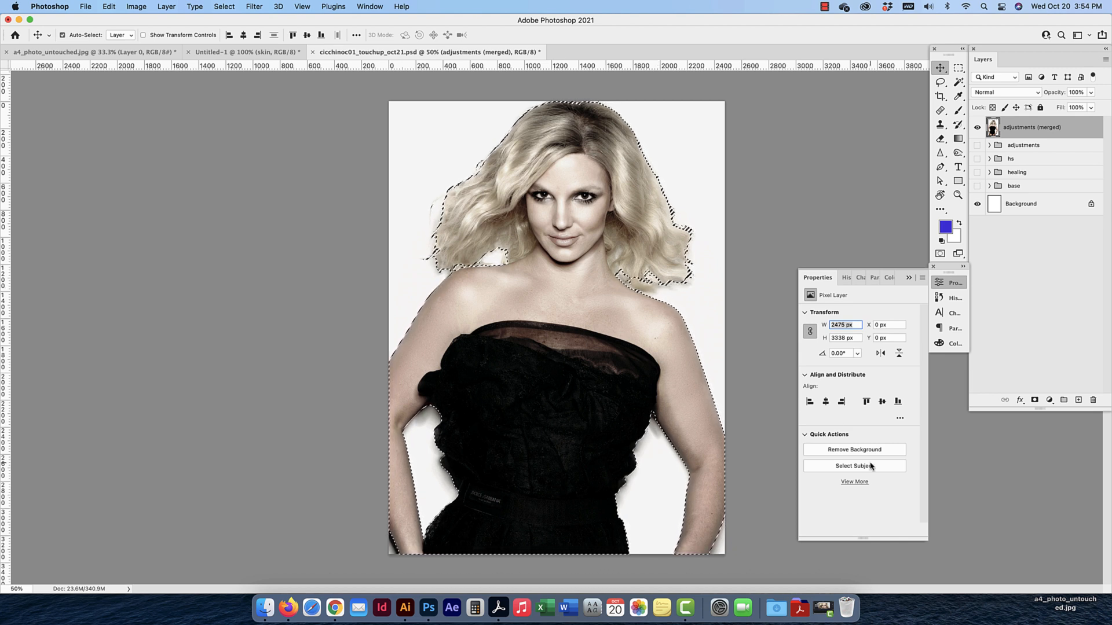
{"action": "key", "text": "super+d"}
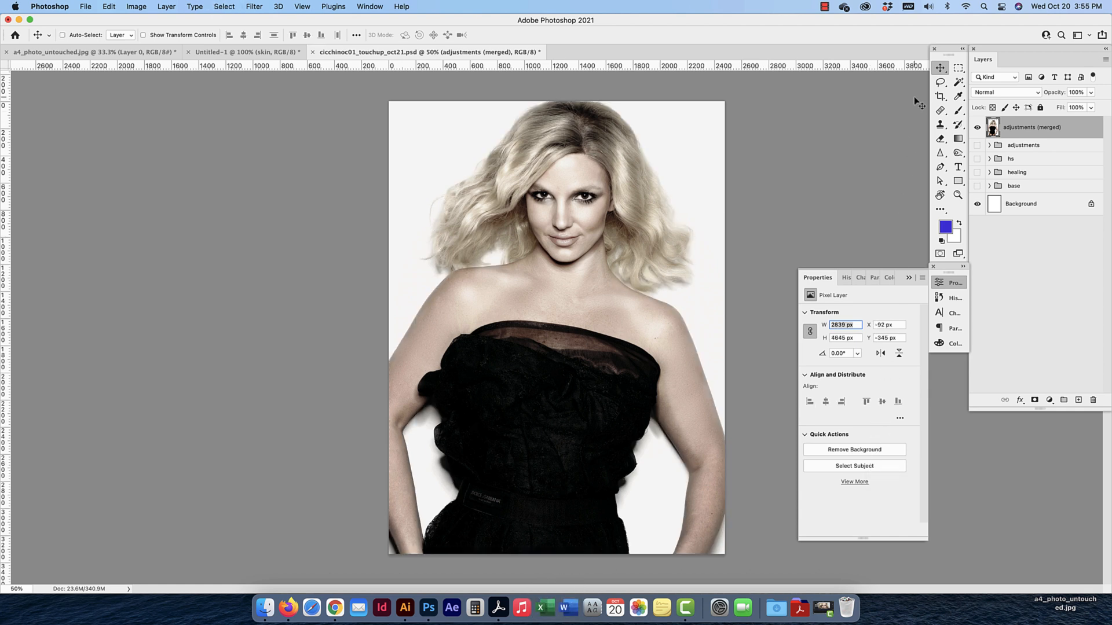
Select the white background around the figure and the gaps between the arms and dress with the Quick Selection tool
{"action": "left_click", "coordinate": [957, 87]}
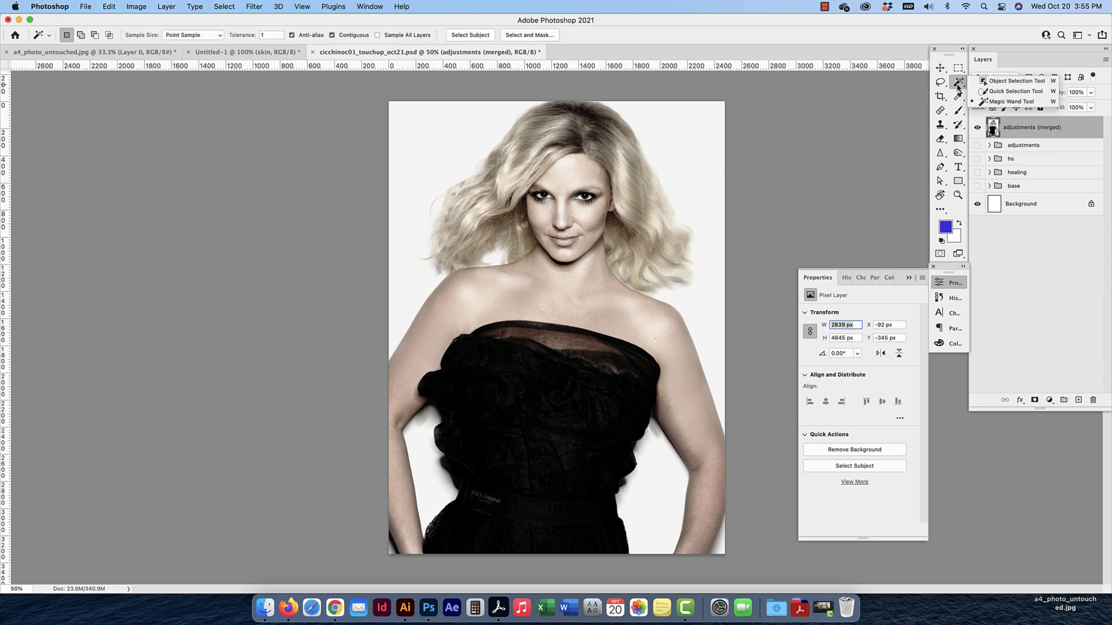
{"action": "left_click", "coordinate": [1027, 93]}
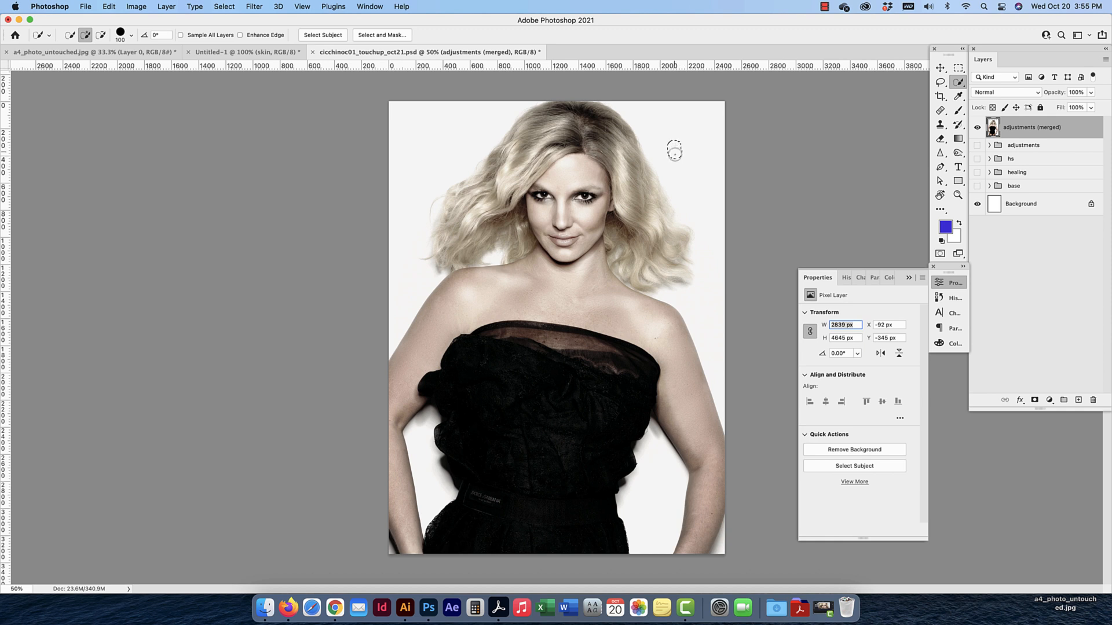
{"action": "left_click_drag", "start_coordinate": [675, 153], "coordinate": [715, 238]}
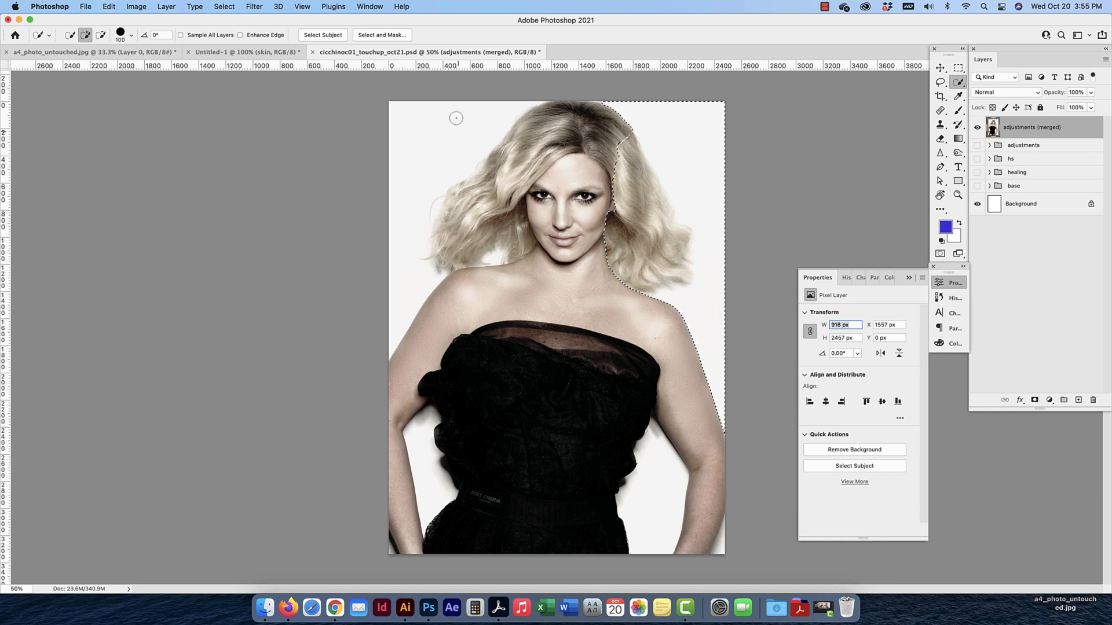
{"action": "left_click_drag", "start_coordinate": [453, 120], "coordinate": [440, 139]}
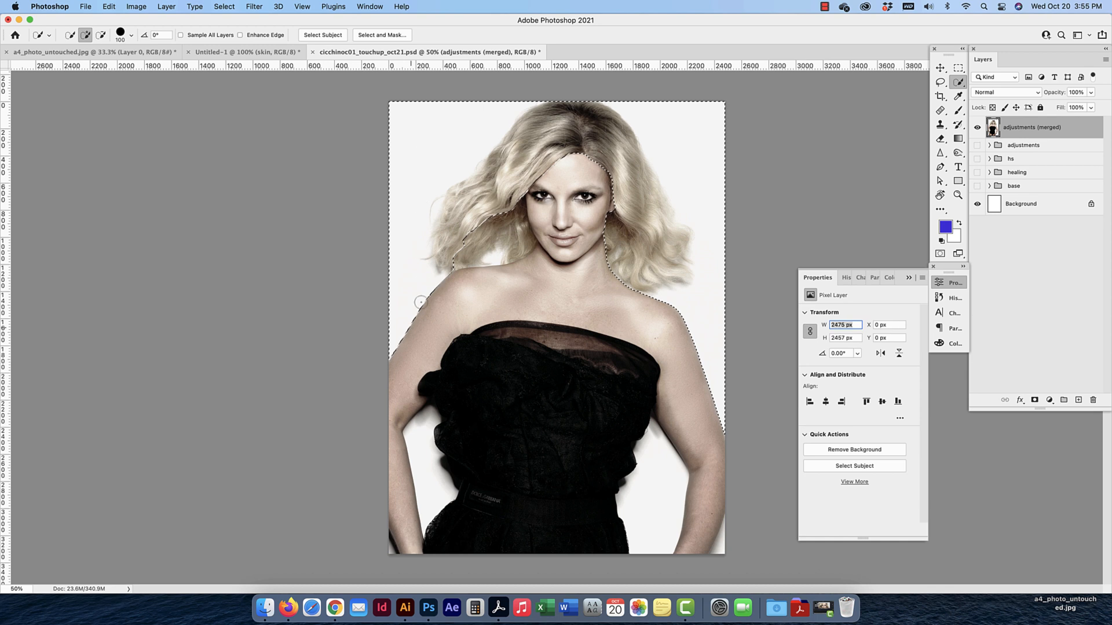
{"action": "left_click_drag", "start_coordinate": [419, 451], "coordinate": [422, 467]}
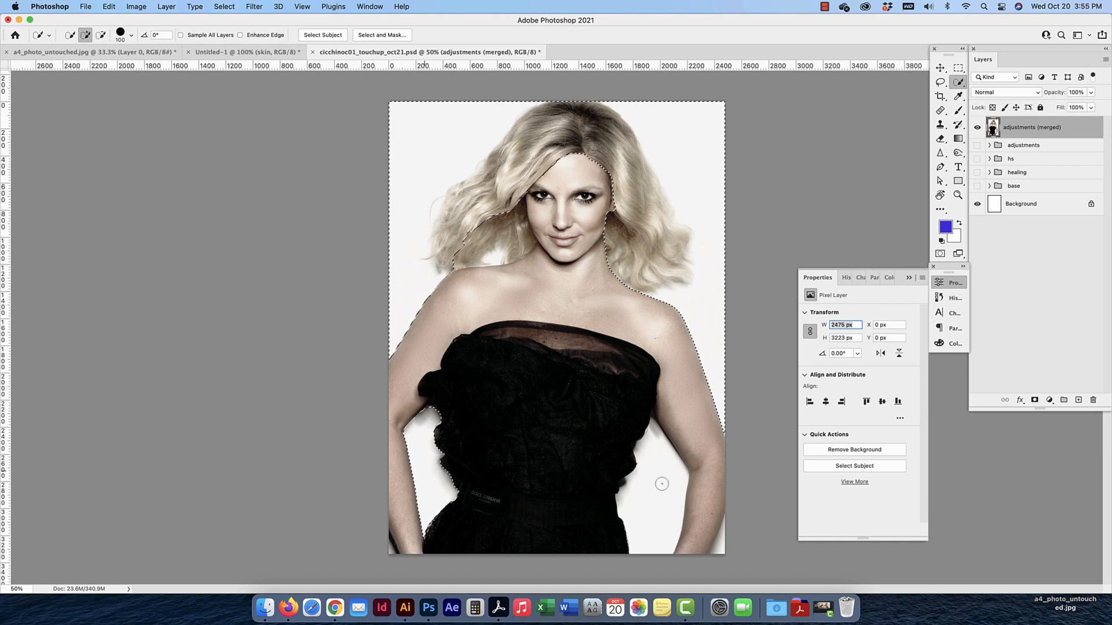
{"action": "left_click_drag", "start_coordinate": [660, 484], "coordinate": [662, 507]}
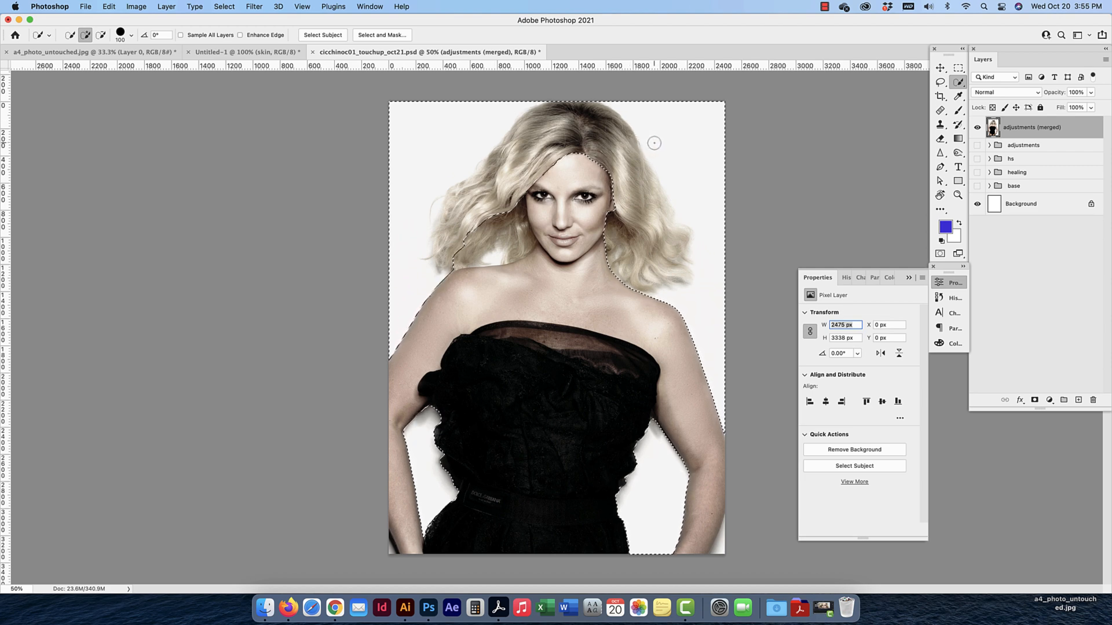
Subtract the white background beside the hair on the image's left side from the selection
{"action": "key", "text": "super+1"}
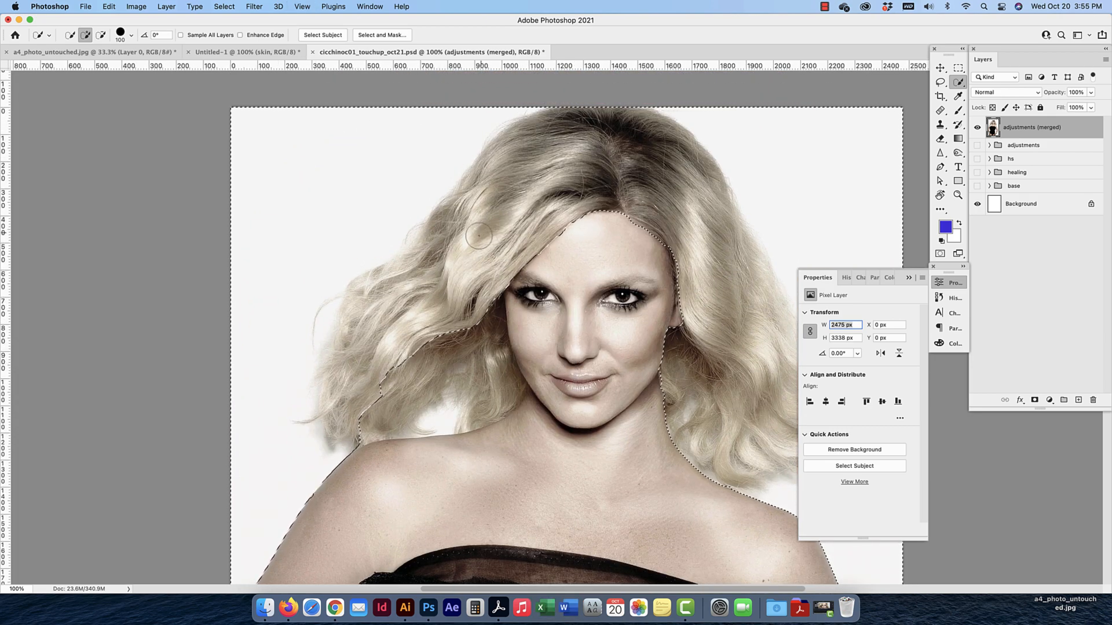
{"action": "key", "text": "alt"}
{"action": "key", "text": "alt"}
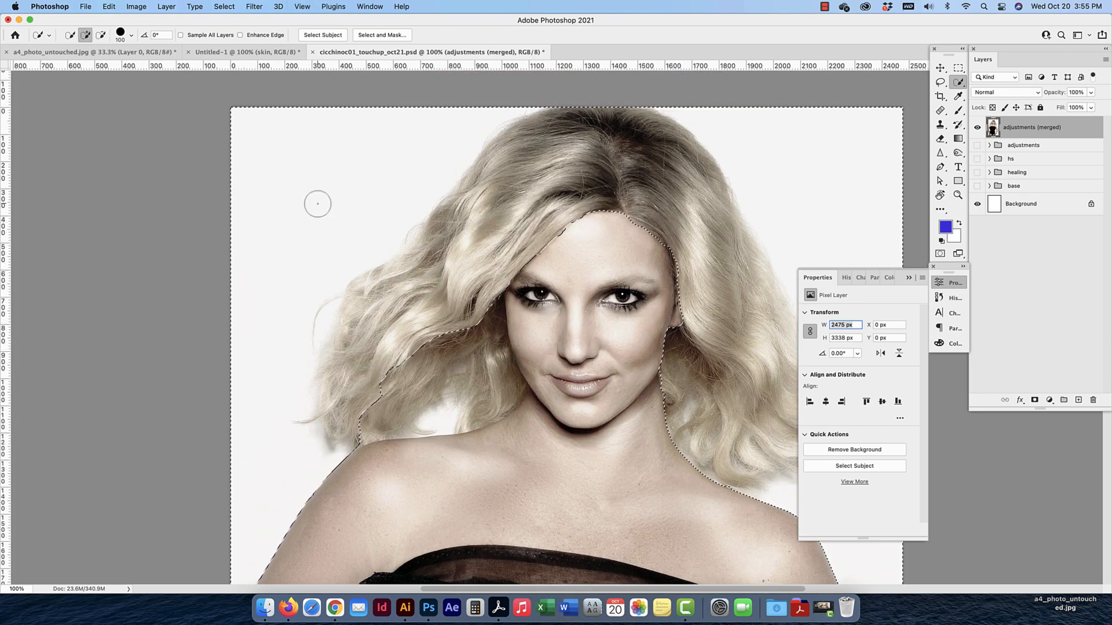
{"action": "key", "text": "alt"}
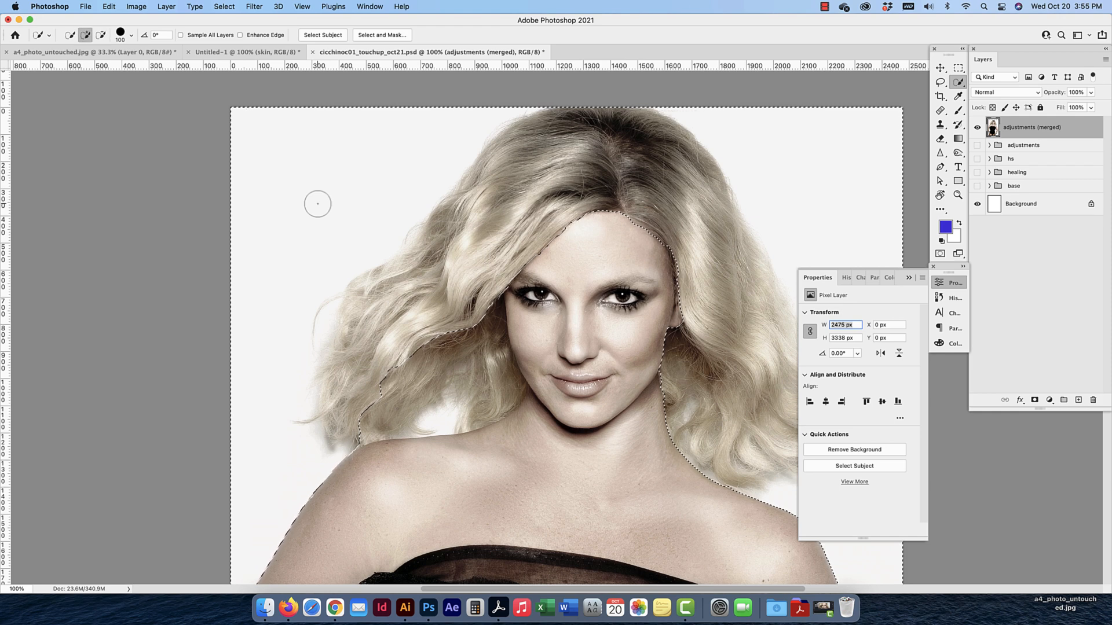
{"action": "key", "text": "alt"}
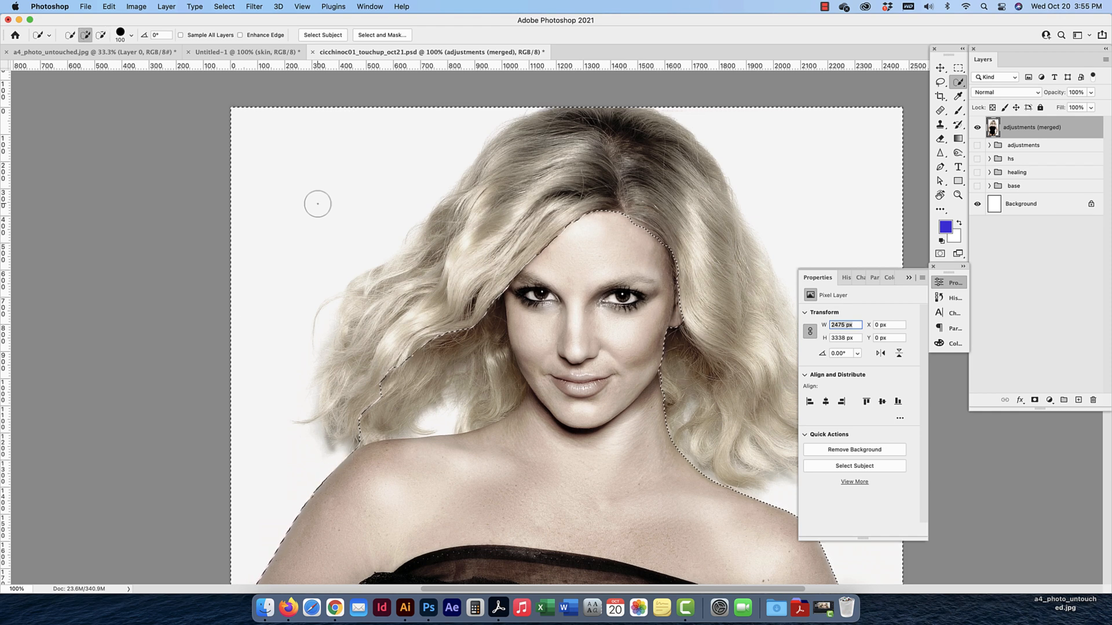
{"action": "key", "text": "alt"}
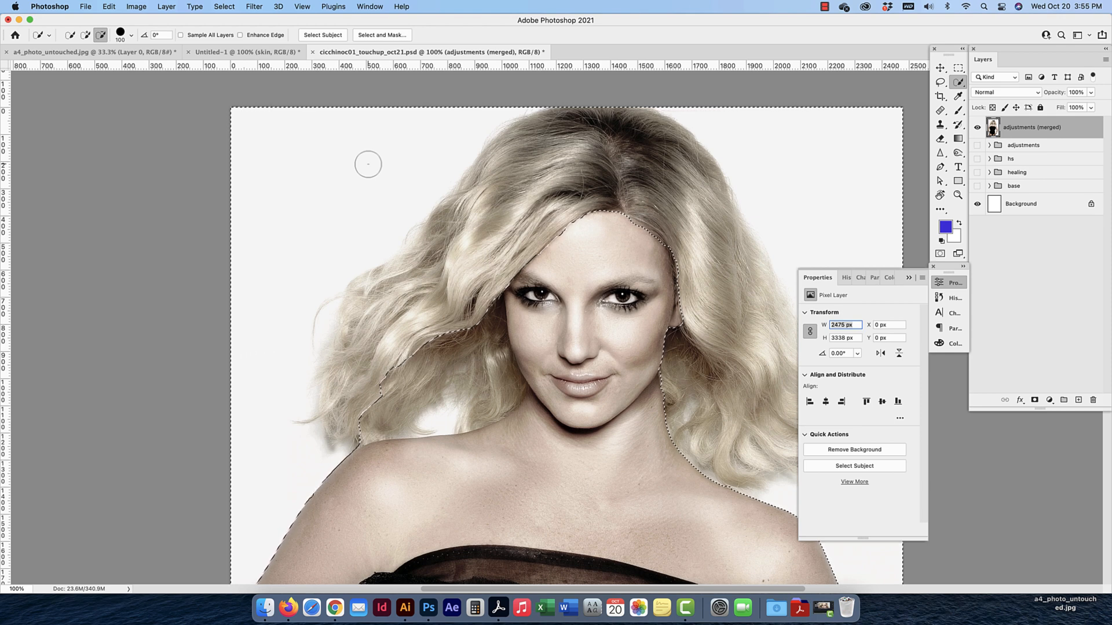
{"action": "mouse_move", "coordinate": [367, 161]}
{"action": "left_mouse_down"}
{"action": "mouse_move", "coordinate": [403, 131]}
{"action": "mouse_move", "coordinate": [276, 225]}
{"action": "mouse_move", "coordinate": [258, 205]}
{"action": "mouse_move", "coordinate": [317, 126]}
{"action": "mouse_move", "coordinate": [366, 157]}
{"action": "mouse_move", "coordinate": [317, 185]}
{"action": "mouse_move", "coordinate": [352, 150]}
{"action": "mouse_move", "coordinate": [273, 353]}
{"action": "left_mouse_up"}
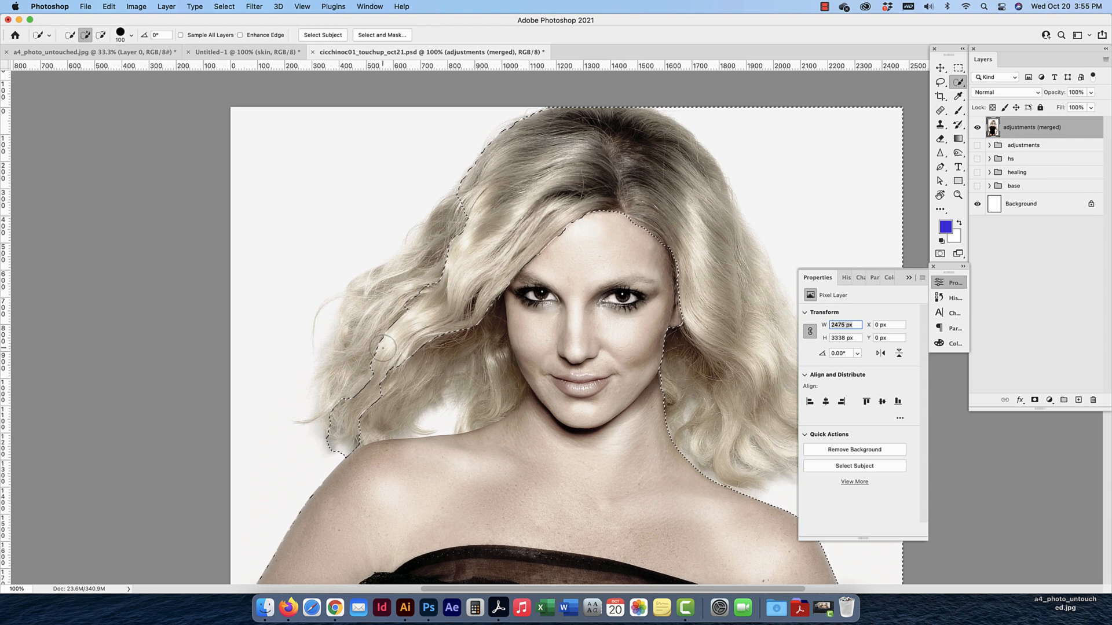
Add the face and the hair on the image's left side to the selection
{"action": "left_click", "coordinate": [403, 373]}
{"action": "mouse_move", "coordinate": [402, 371]}
{"action": "left_mouse_down"}
{"action": "mouse_move", "coordinate": [506, 406]}
{"action": "mouse_move", "coordinate": [494, 379]}
{"action": "left_mouse_up"}
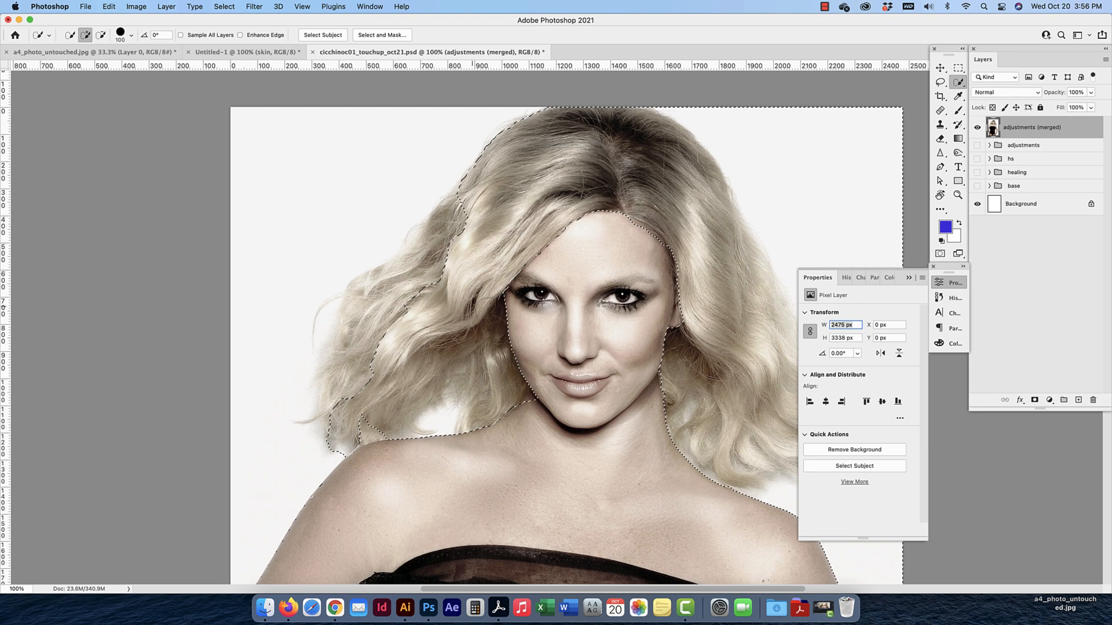
{"action": "mouse_move", "coordinate": [488, 310]}
{"action": "left_mouse_down"}
{"action": "mouse_move", "coordinate": [623, 313]}
{"action": "mouse_move", "coordinate": [603, 232]}
{"action": "mouse_move", "coordinate": [406, 271]}
{"action": "mouse_move", "coordinate": [374, 312]}
{"action": "mouse_move", "coordinate": [333, 413]}
{"action": "mouse_move", "coordinate": [452, 438]}
{"action": "mouse_move", "coordinate": [560, 399]}
{"action": "left_mouse_up"}
Subtract the background on the image's right side from the selection and add the hair on that side
{"action": "mouse_move", "coordinate": [687, 325]}
{"action": "left_mouse_down"}
{"action": "mouse_move", "coordinate": [600, 345]}
{"action": "mouse_move", "coordinate": [523, 345]}
{"action": "left_mouse_up"}
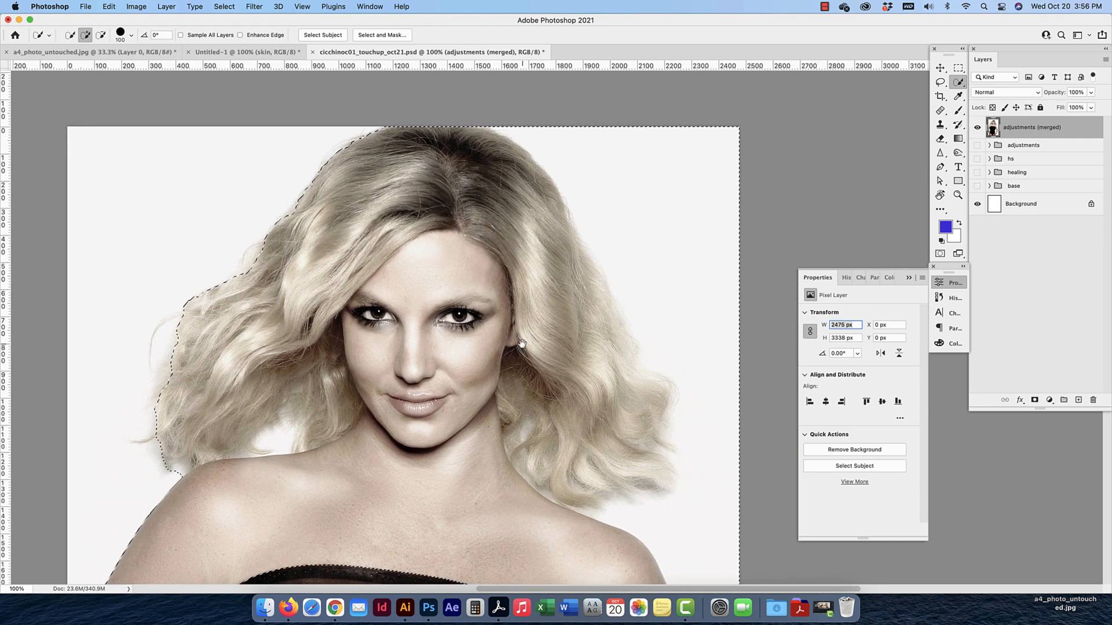
{"action": "mouse_move", "coordinate": [681, 256]}
{"action": "left_mouse_down"}
{"action": "mouse_move", "coordinate": [651, 160]}
{"action": "mouse_move", "coordinate": [618, 142]}
{"action": "mouse_move", "coordinate": [616, 190]}
{"action": "mouse_move", "coordinate": [653, 286]}
{"action": "mouse_move", "coordinate": [724, 368]}
{"action": "mouse_move", "coordinate": [645, 213]}
{"action": "mouse_move", "coordinate": [657, 339]}
{"action": "mouse_move", "coordinate": [703, 396]}
{"action": "mouse_move", "coordinate": [718, 536]}
{"action": "mouse_move", "coordinate": [731, 386]}
{"action": "mouse_move", "coordinate": [707, 571]}
{"action": "mouse_move", "coordinate": [693, 560]}
{"action": "mouse_move", "coordinate": [680, 504]}
{"action": "left_mouse_up"}
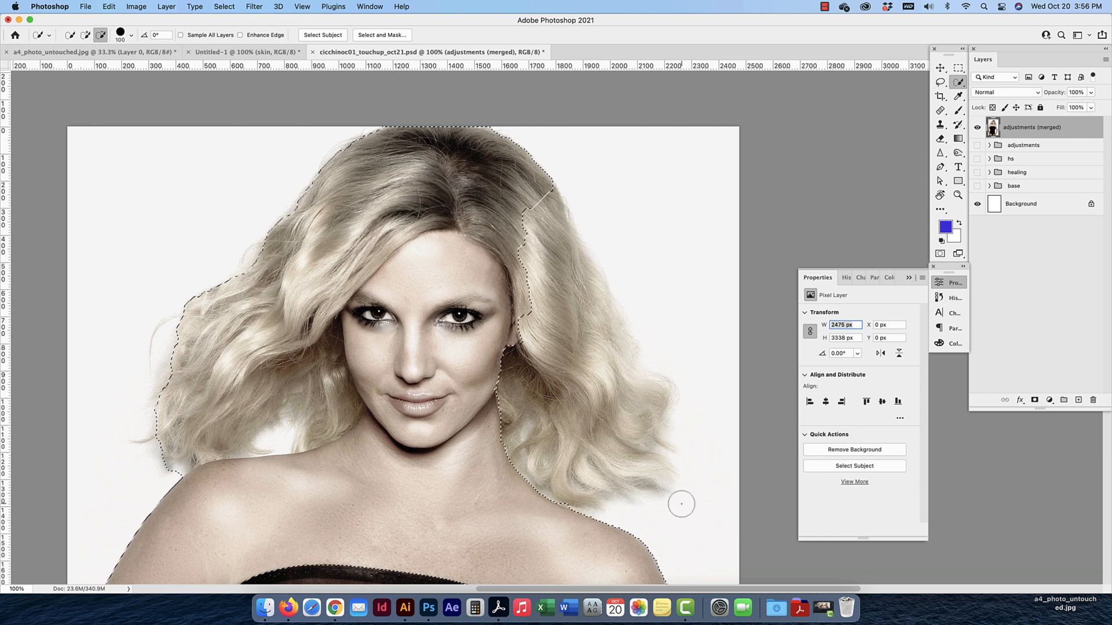
{"action": "mouse_move", "coordinate": [544, 394]}
{"action": "left_mouse_down"}
{"action": "mouse_move", "coordinate": [586, 457]}
{"action": "mouse_move", "coordinate": [579, 352]}
{"action": "mouse_move", "coordinate": [595, 387]}
{"action": "mouse_move", "coordinate": [608, 382]}
{"action": "left_mouse_up"}
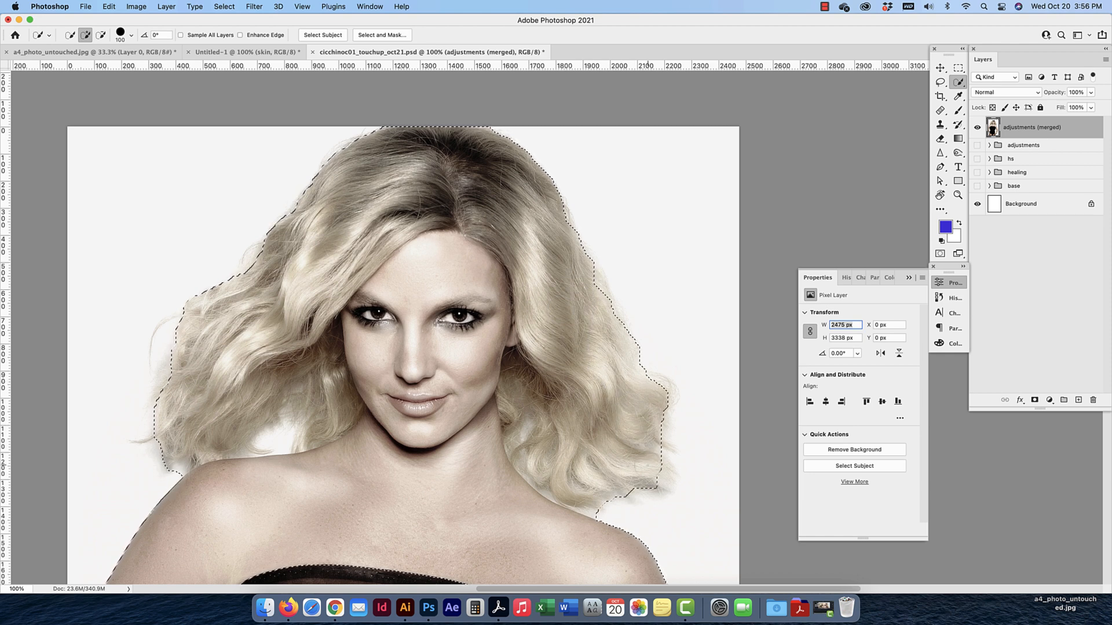
Refine the selection along the arm on the image's left side to include it from shoulder to wrist
{"action": "left_click_drag", "start_coordinate": [462, 463], "coordinate": [456, 365]}
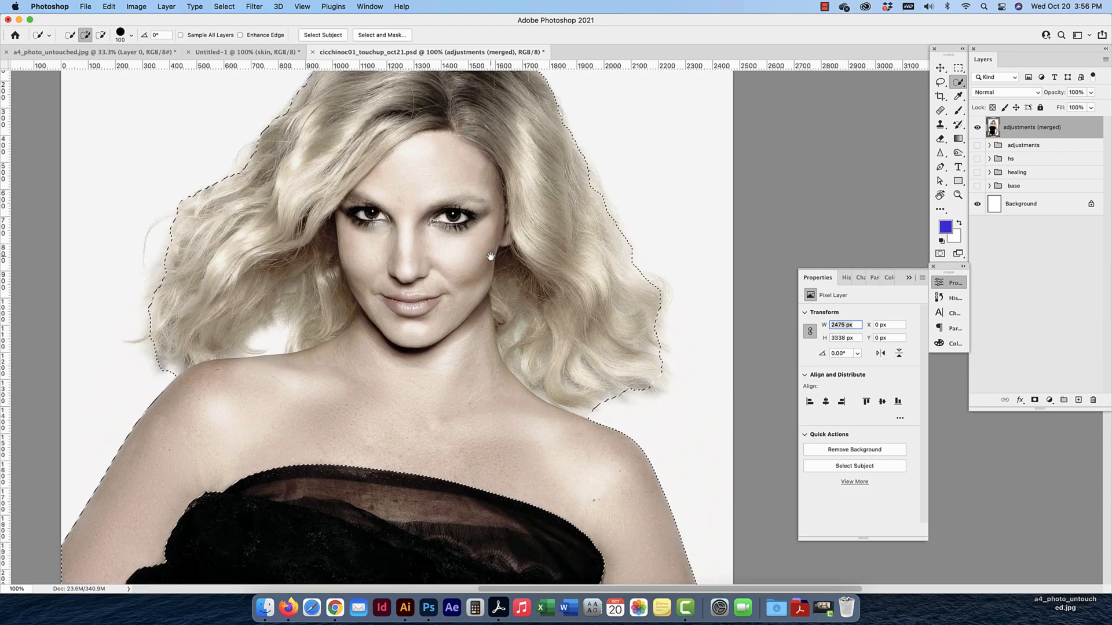
{"action": "scroll", "coordinate": [456, 365], "scroll_direction": "down", "scroll_amount": 10}
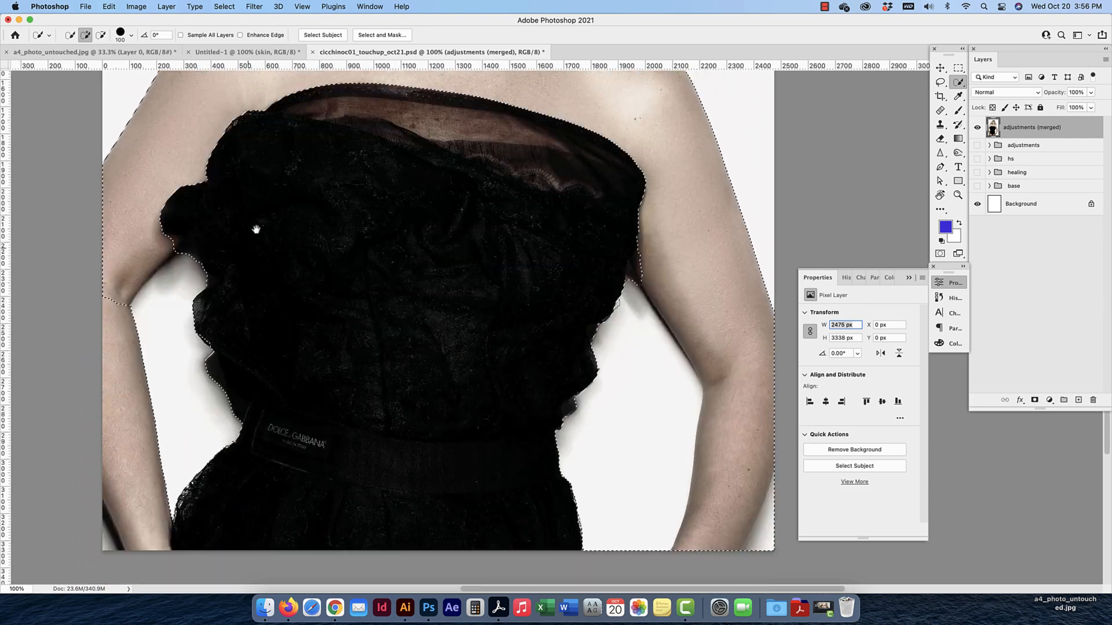
{"action": "left_click_drag", "start_coordinate": [118, 277], "coordinate": [122, 310]}
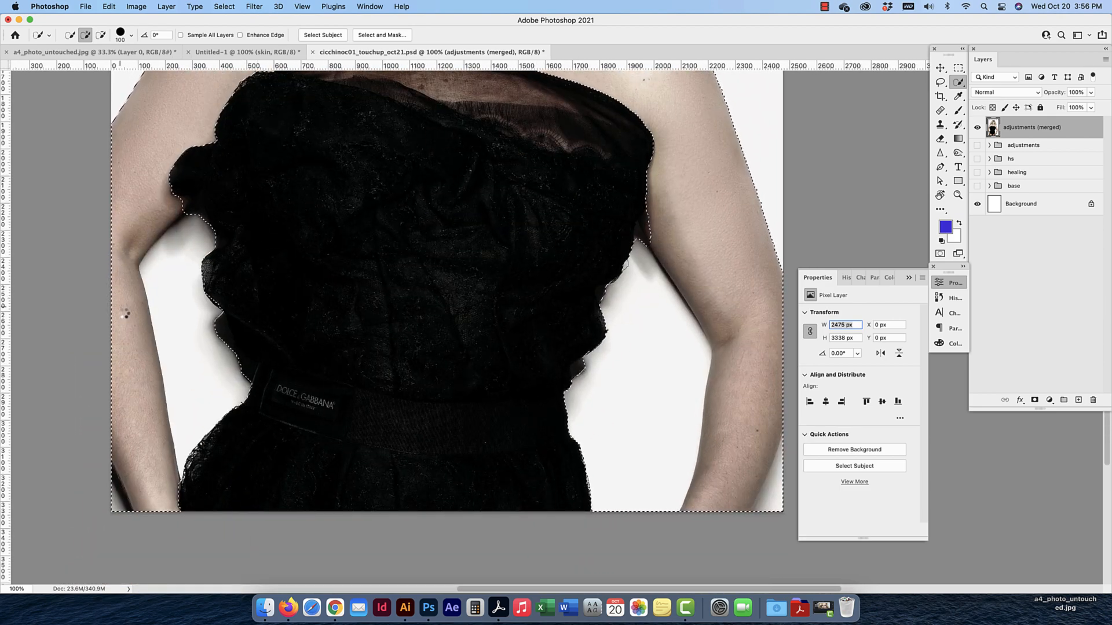
{"action": "mouse_move", "coordinate": [184, 346]}
{"action": "left_mouse_down"}
{"action": "mouse_move", "coordinate": [218, 419]}
{"action": "mouse_move", "coordinate": [173, 366]}
{"action": "mouse_move", "coordinate": [172, 416]}
{"action": "mouse_move", "coordinate": [209, 406]}
{"action": "mouse_move", "coordinate": [179, 313]}
{"action": "mouse_move", "coordinate": [179, 405]}
{"action": "left_mouse_up"}
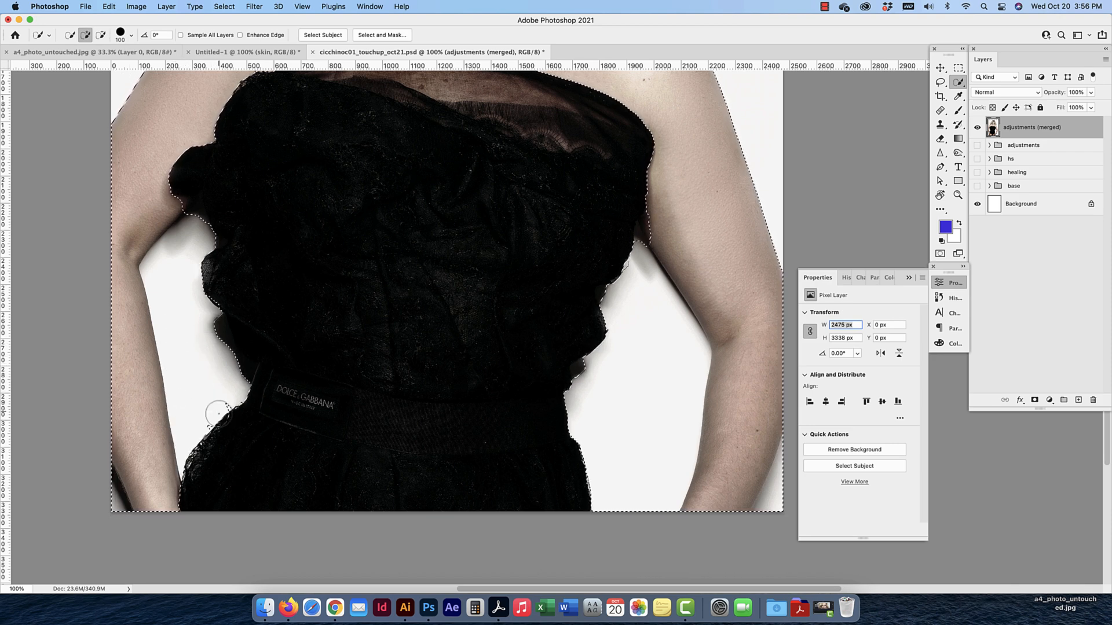
{"action": "mouse_move", "coordinate": [158, 481]}
{"action": "left_mouse_down"}
{"action": "mouse_move", "coordinate": [123, 339]}
{"action": "mouse_move", "coordinate": [122, 220]}
{"action": "mouse_move", "coordinate": [129, 278]}
{"action": "left_mouse_up"}
{"action": "scroll", "coordinate": [134, 305], "scroll_direction": "down", "scroll_amount": 2}
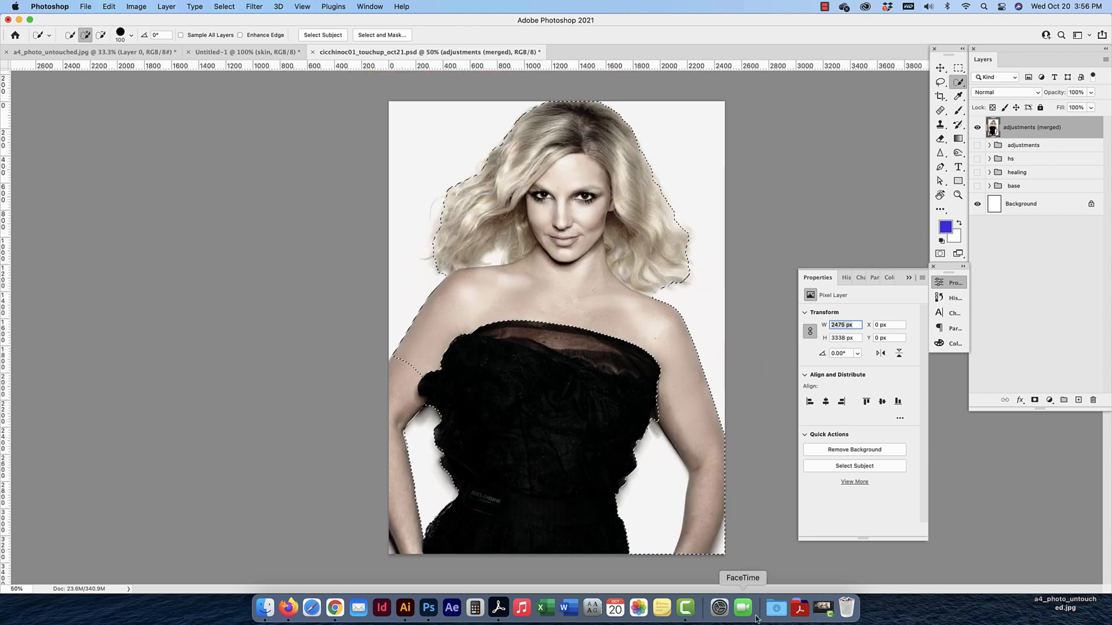
{"action": "key", "text": "alt"}
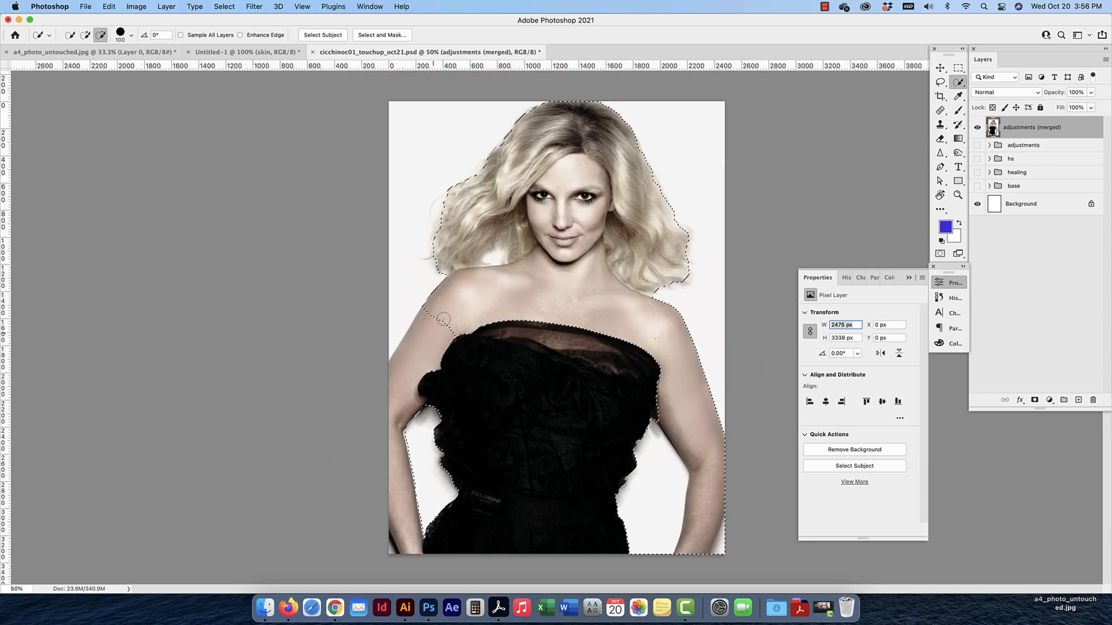
{"action": "mouse_move", "coordinate": [470, 296]}
{"action": "left_mouse_down"}
{"action": "mouse_move", "coordinate": [413, 351]}
{"action": "mouse_move", "coordinate": [399, 392]}
{"action": "left_mouse_up"}
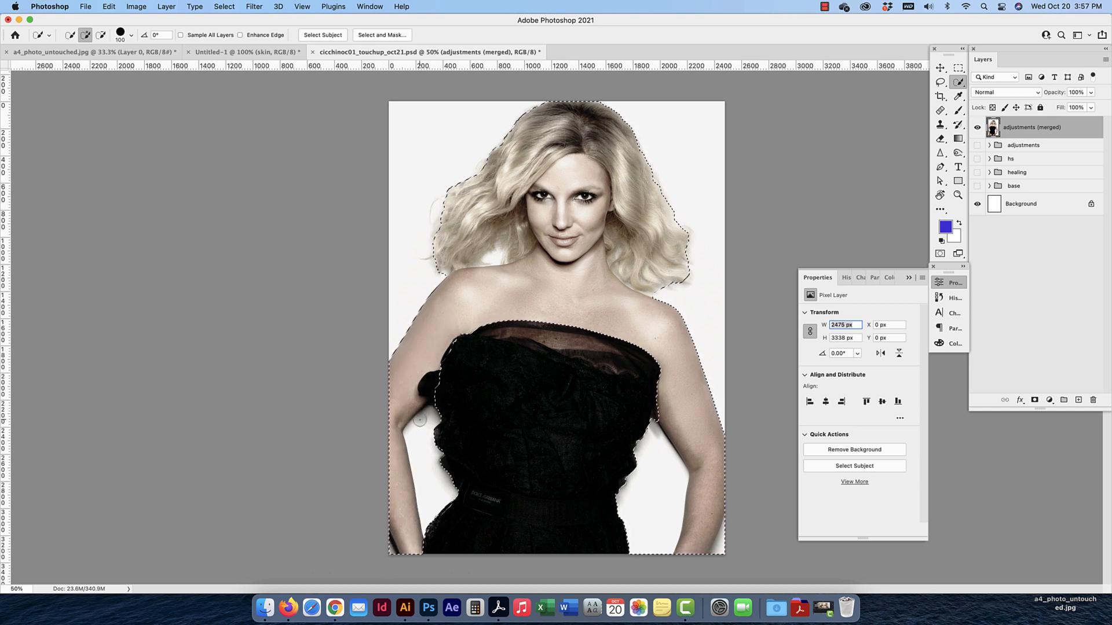
Clean up the quick selection where it leaves gaps between the arm and the dress, and open it in Select and Mask
{"action": "key", "text": "alt"}
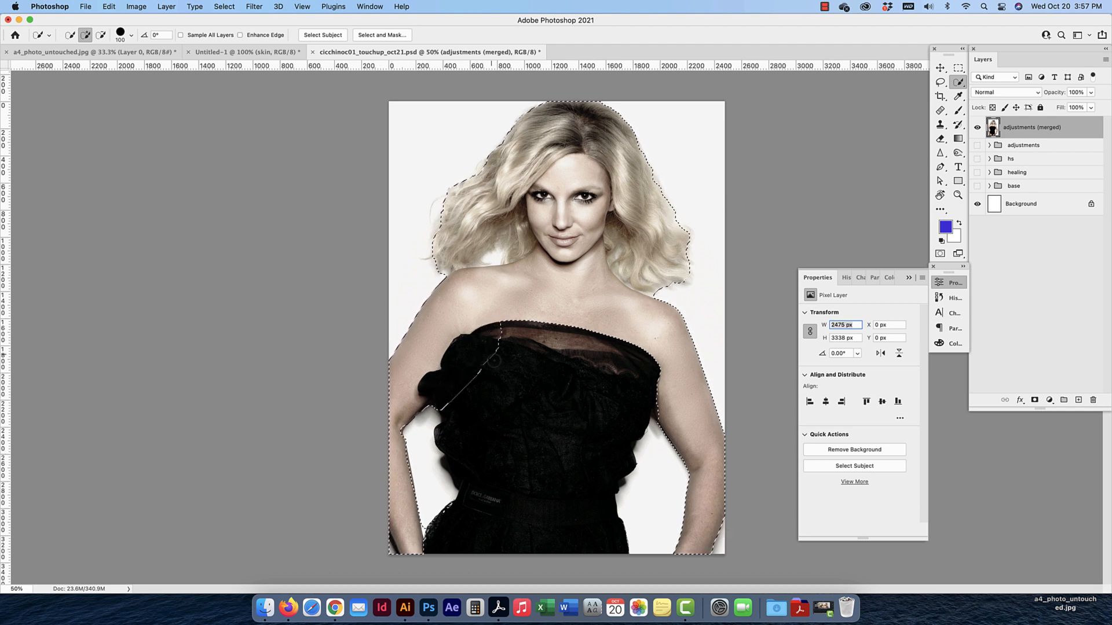
{"action": "key", "text": "alt"}
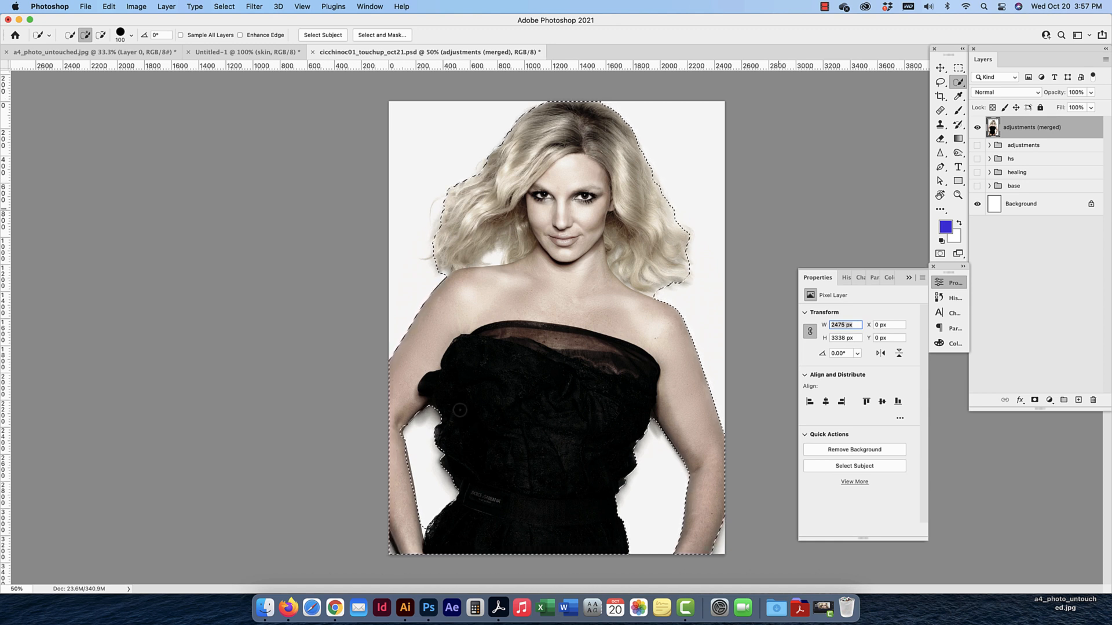
{"action": "key", "text": "alt"}
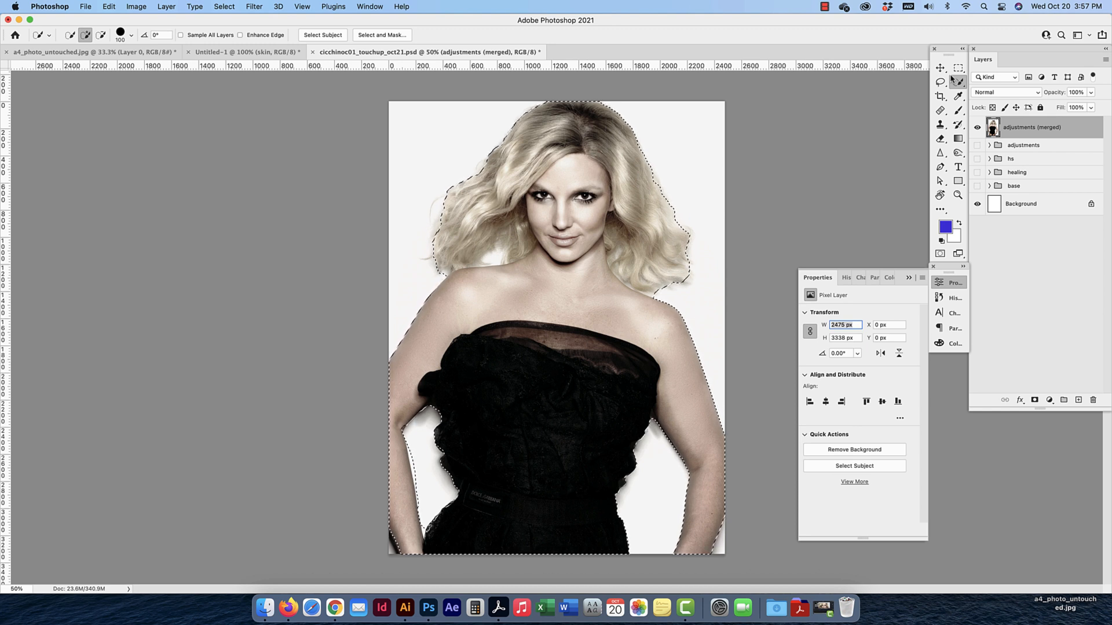
{"action": "left_click", "coordinate": [382, 36]}
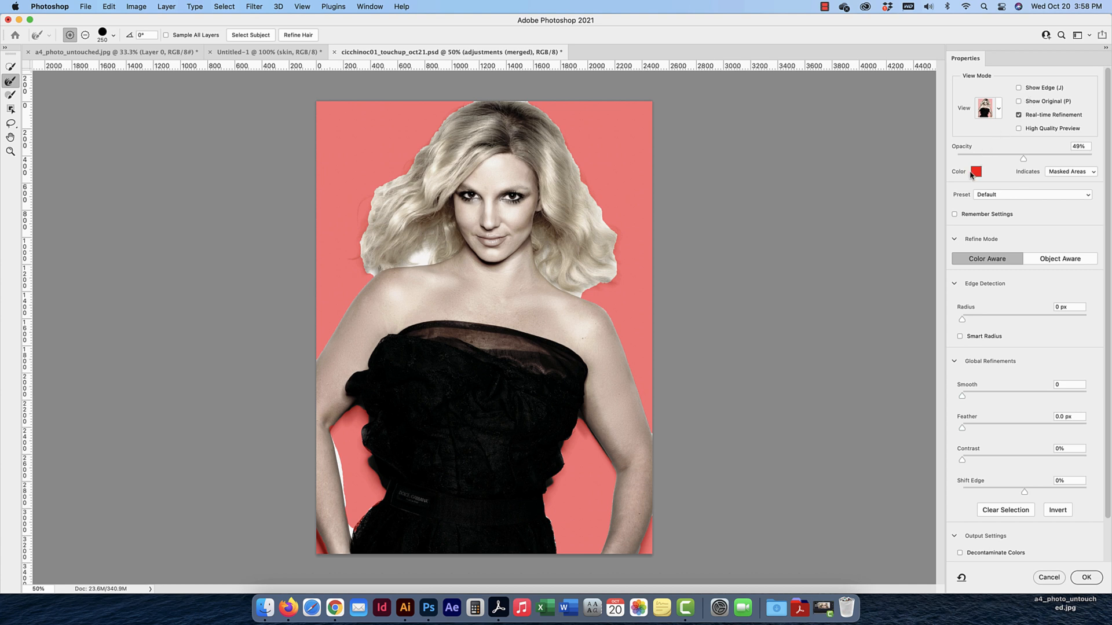
Preview the edge-only display, return to the Overlay view, and set the red overlay's opacity to 55%
{"action": "left_click", "coordinate": [1018, 89]}
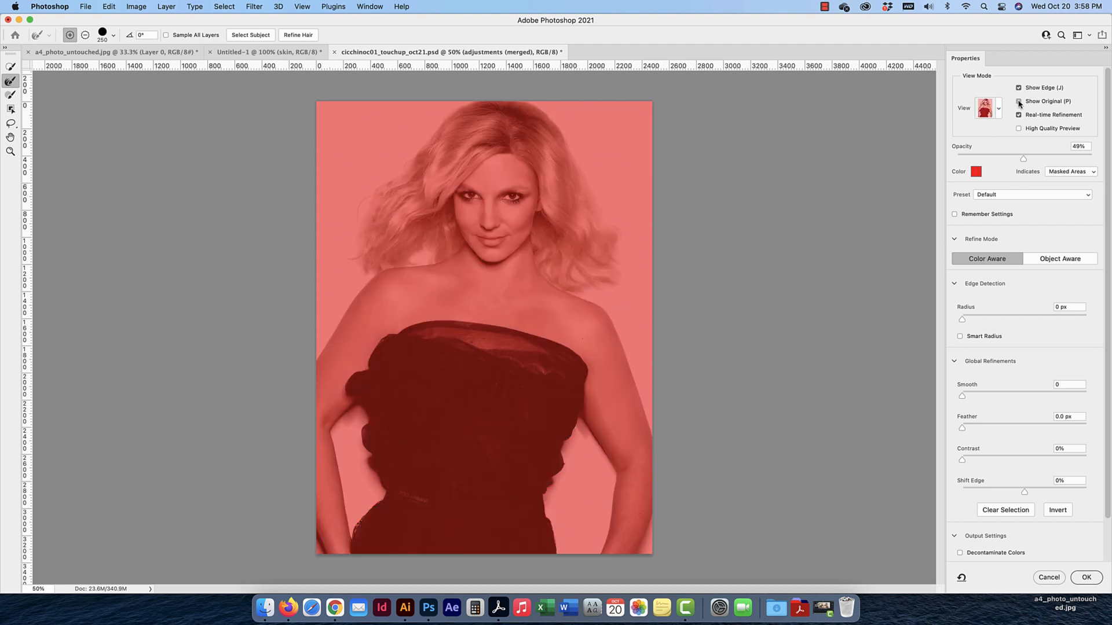
{"action": "left_click", "coordinate": [1019, 88]}
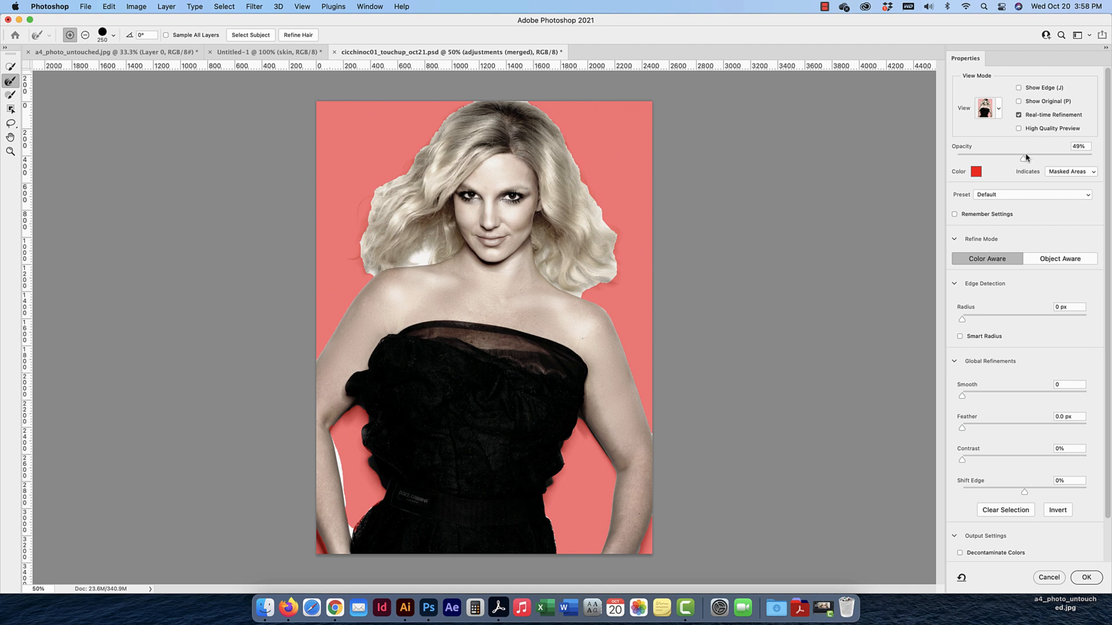
{"action": "mouse_move", "coordinate": [1023, 159]}
{"action": "left_mouse_down"}
{"action": "mouse_move", "coordinate": [1070, 160]}
{"action": "mouse_move", "coordinate": [1020, 157]}
{"action": "left_mouse_up"}
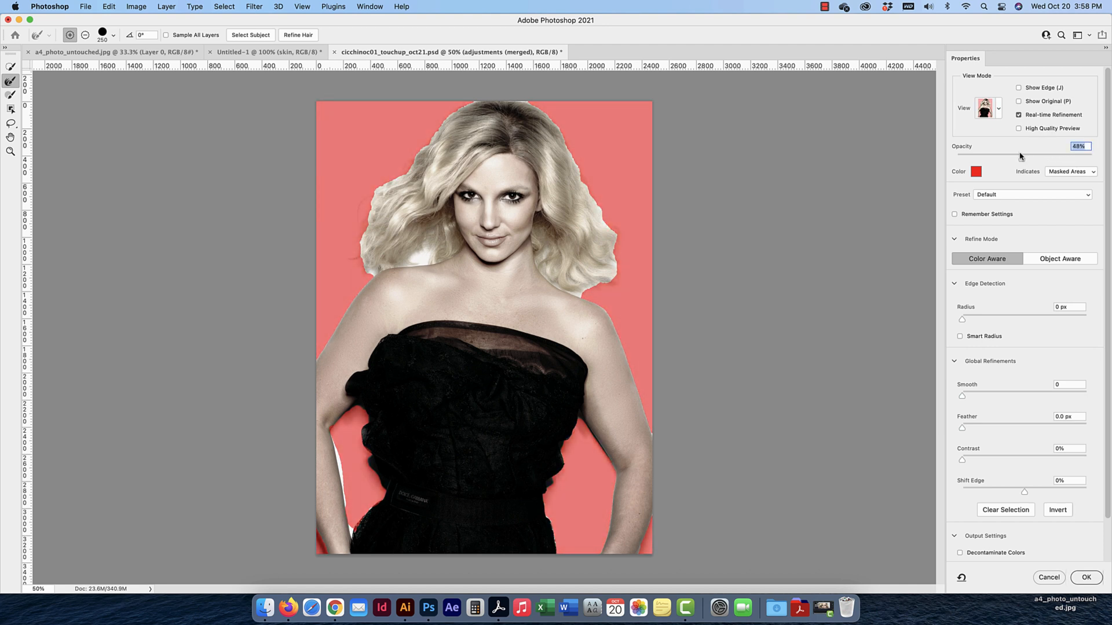
{"action": "left_click", "coordinate": [998, 109]}
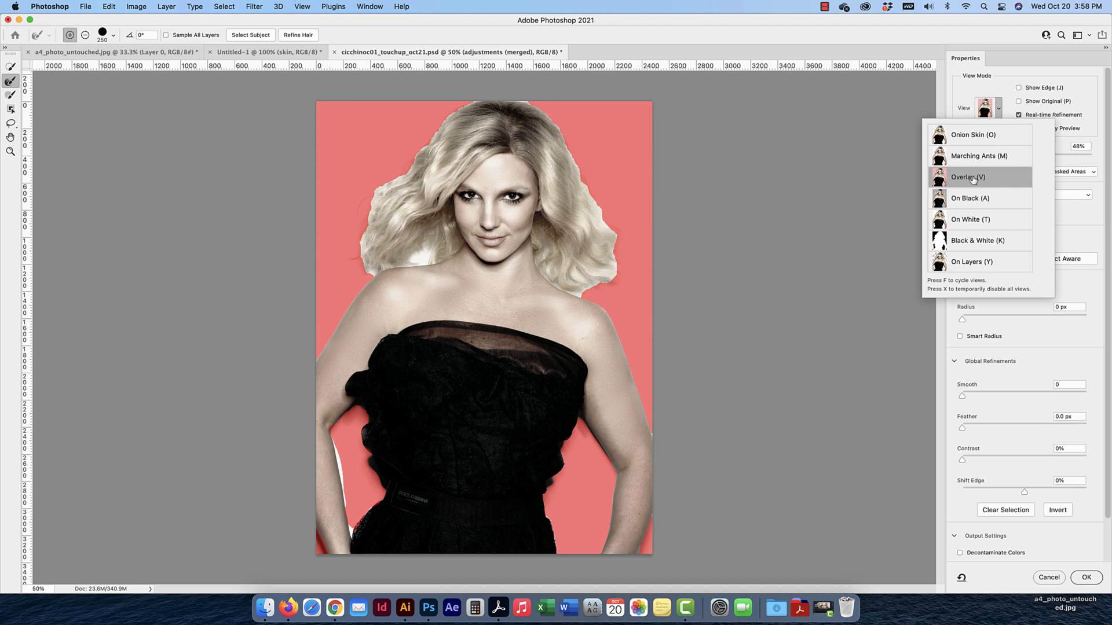
{"action": "left_click", "coordinate": [1072, 160]}
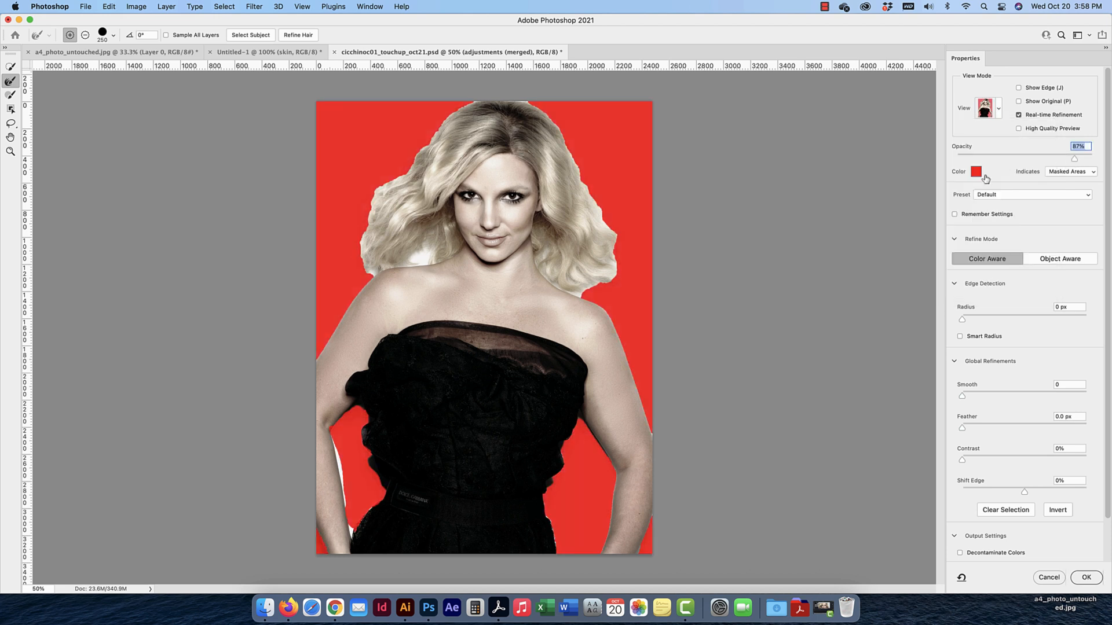
{"action": "left_click_drag", "start_coordinate": [1074, 160], "coordinate": [1031, 159]}
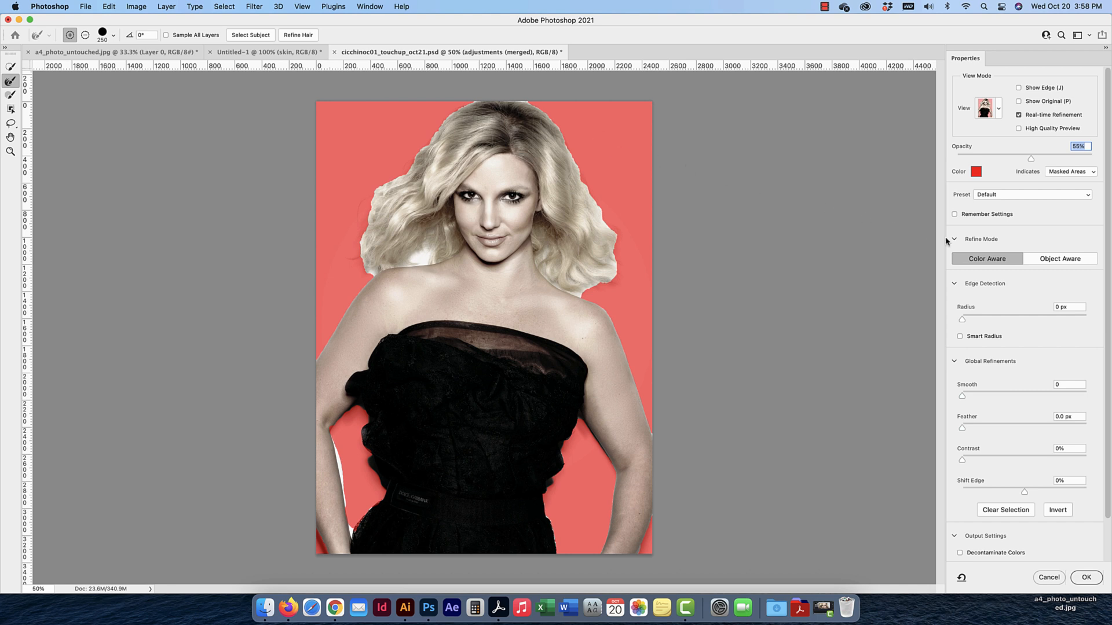
Switch the refine mode to Object Aware and turn off future warnings about changing the mode
{"action": "scroll", "coordinate": [958, 245], "scroll_direction": "down", "scroll_amount": 2}
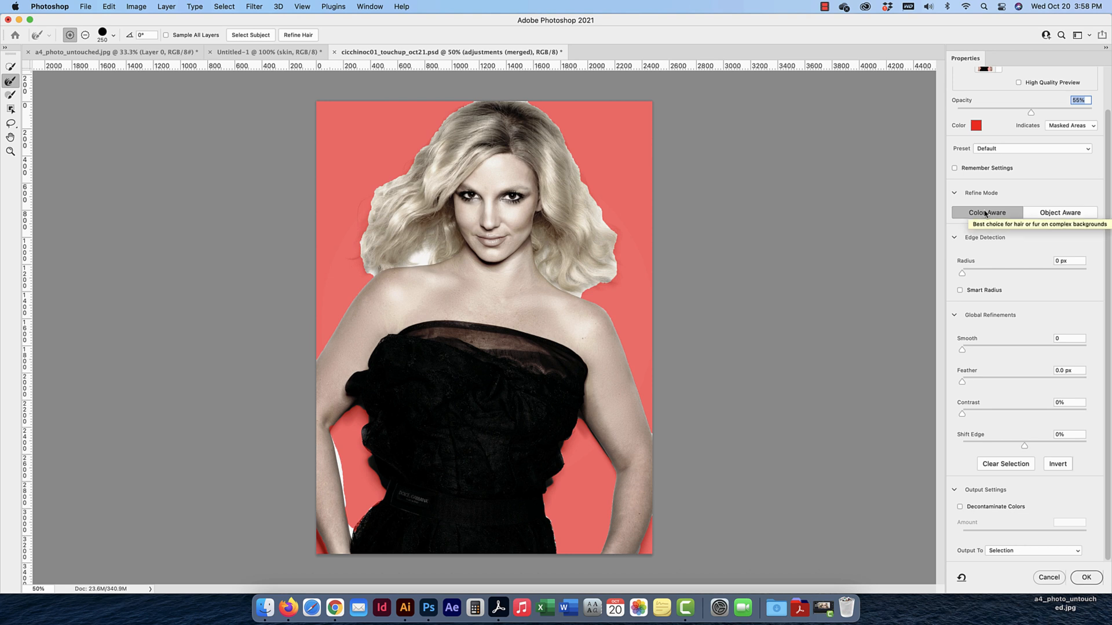
{"action": "left_click", "coordinate": [1055, 213]}
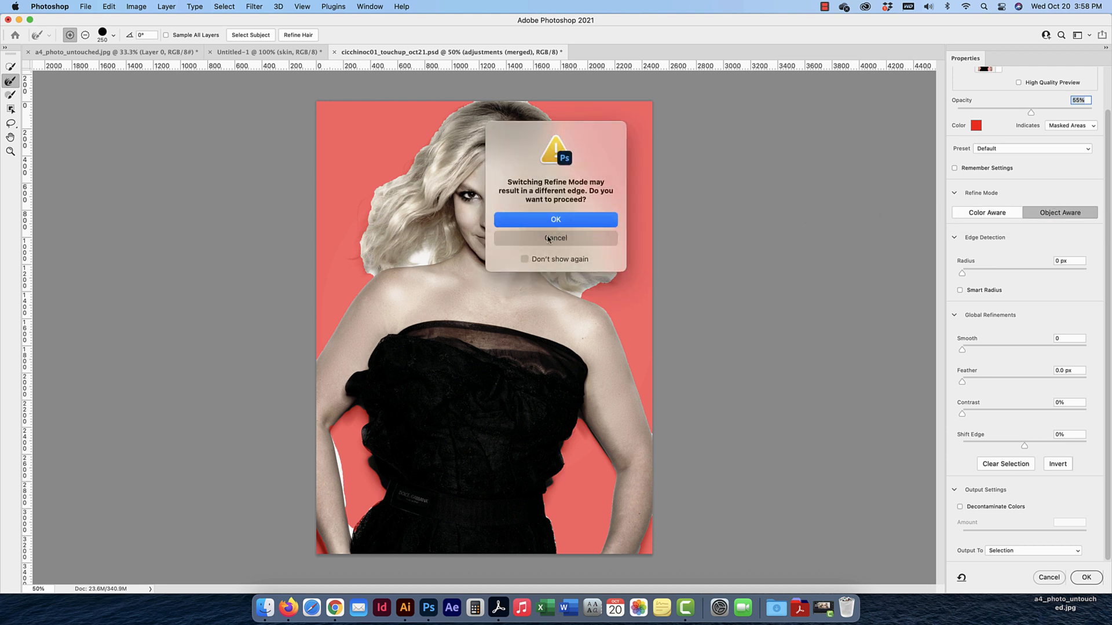
{"action": "left_click", "coordinate": [524, 259]}
{"action": "left_click", "coordinate": [556, 220]}
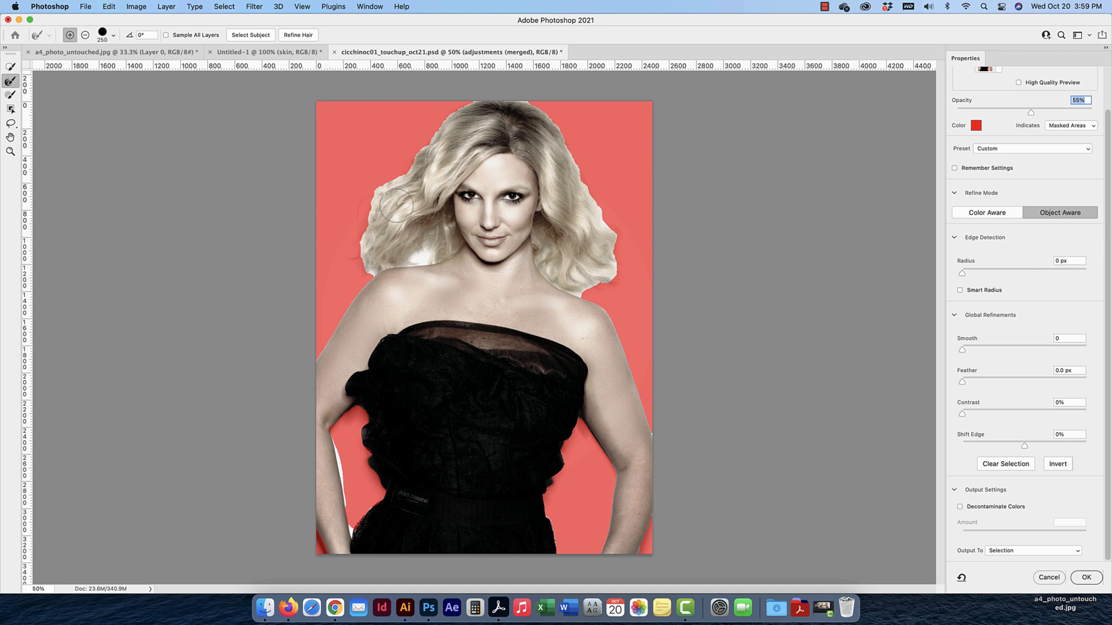
Enable Smart Radius and raise the edge detection radius to 250 px
{"action": "left_click", "coordinate": [960, 291]}
{"action": "left_click_drag", "start_coordinate": [962, 273], "coordinate": [1006, 276]}
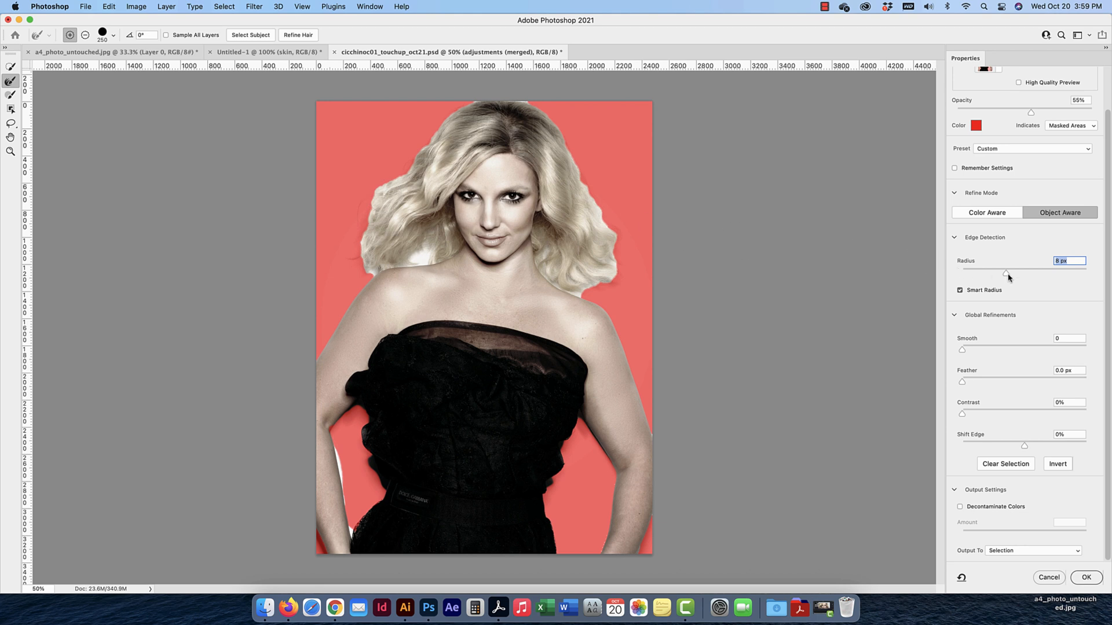
{"action": "left_click_drag", "start_coordinate": [1008, 277], "coordinate": [1033, 273]}
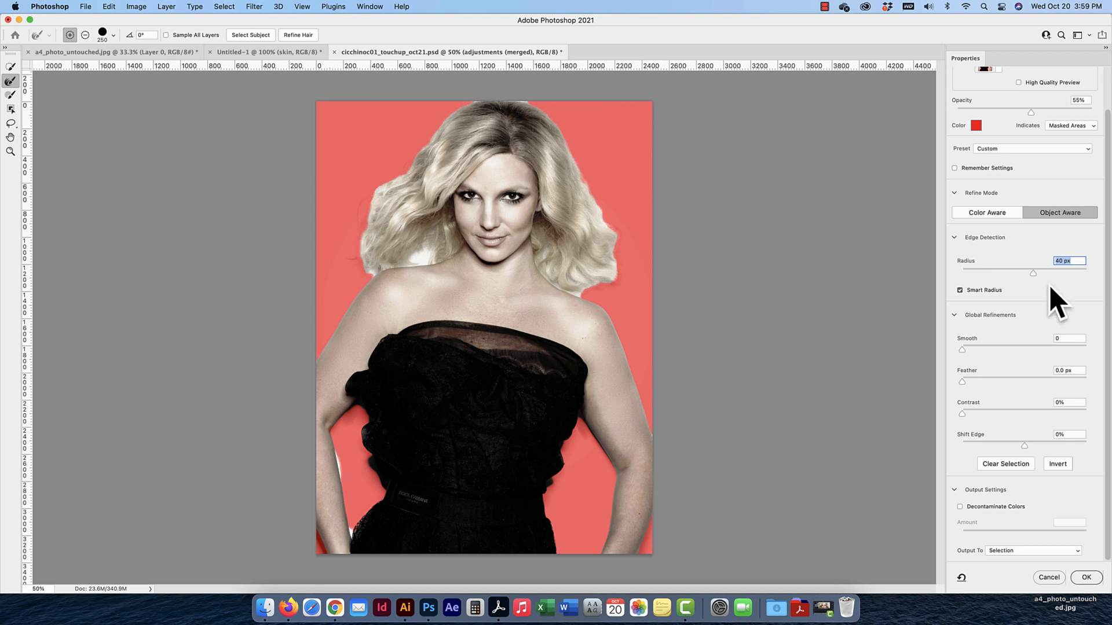
{"action": "left_click_drag", "start_coordinate": [1033, 274], "coordinate": [1096, 278]}
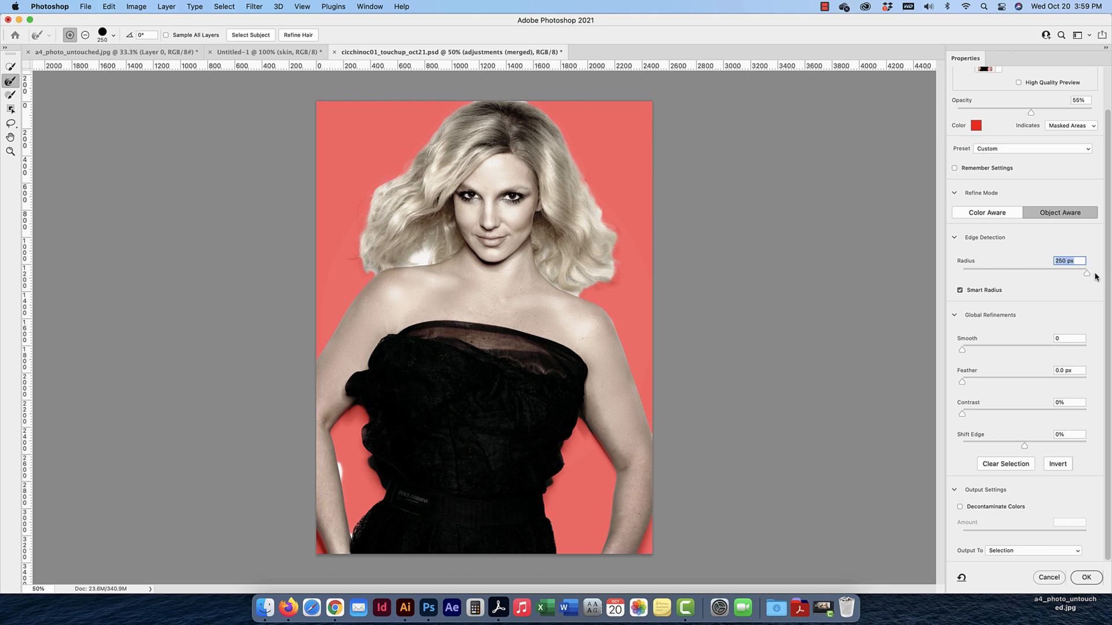
{"action": "left_click", "coordinate": [424, 261]}
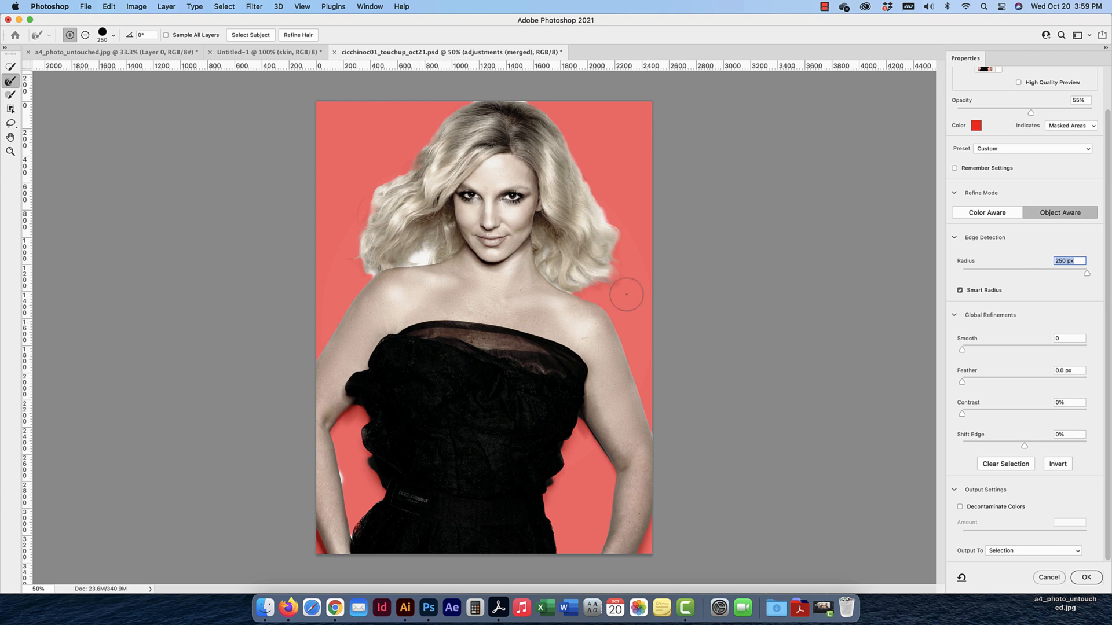
Try out Smooth and a Feather of about 7.5 px on the selection edge, and reset both to 0
{"action": "left_click_drag", "start_coordinate": [963, 352], "coordinate": [1091, 352]}
{"action": "left_click_drag", "start_coordinate": [1072, 352], "coordinate": [1005, 384]}
{"action": "left_click", "coordinate": [1005, 385]}
{"action": "left_click", "coordinate": [1004, 382]}
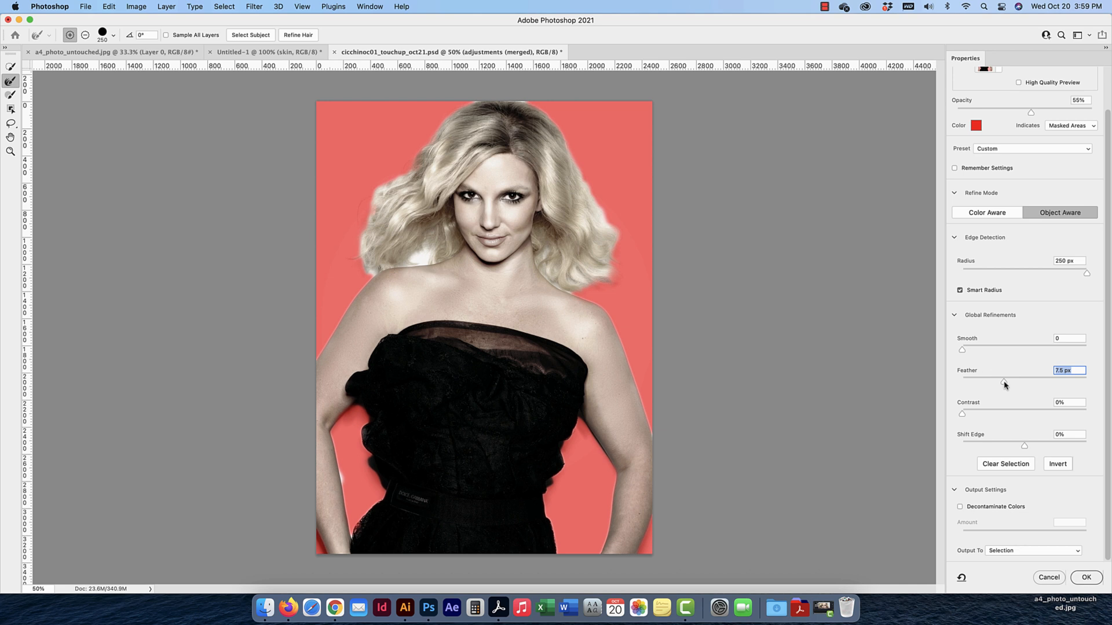
{"action": "left_click_drag", "start_coordinate": [1003, 381], "coordinate": [962, 414]}
Shift the selection edge outward by 54%
{"action": "left_click_drag", "start_coordinate": [1024, 447], "coordinate": [1059, 447]}
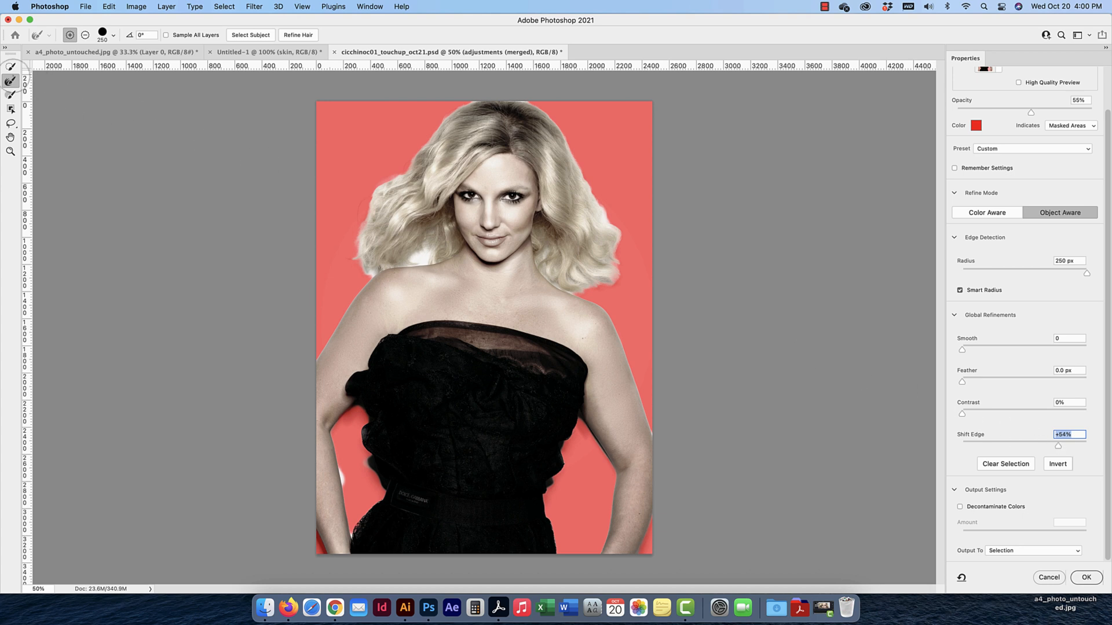
Refine the mask along the loose hair on the image's left side with the Refine Edge Brush at size 175
{"action": "left_click", "coordinate": [11, 79]}
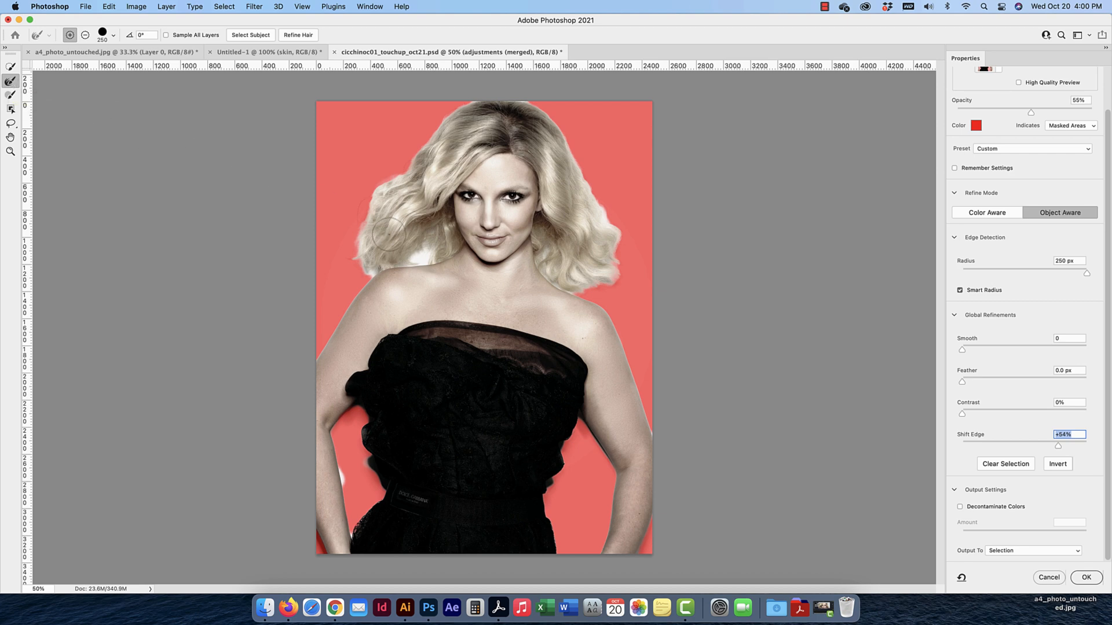
{"action": "key", "text": "super+equal"}
{"action": "key", "text": "super+equal"}
{"action": "key", "text": "super+equal"}
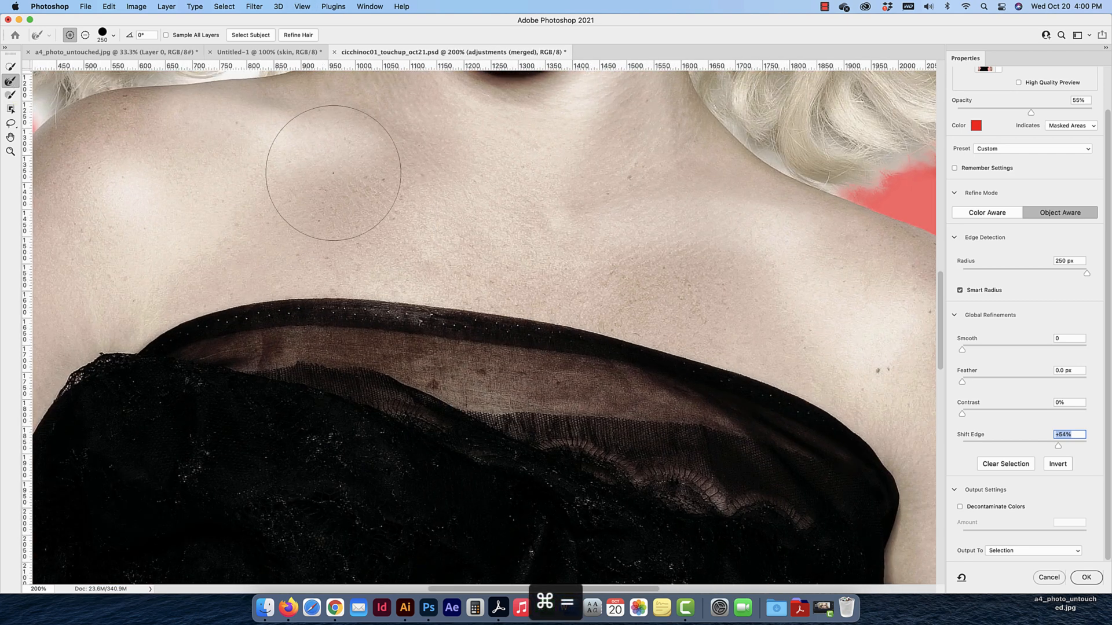
{"action": "left_click_drag", "start_coordinate": [315, 172], "coordinate": [498, 419]}
{"action": "left_click_drag", "start_coordinate": [397, 253], "coordinate": [459, 363]}
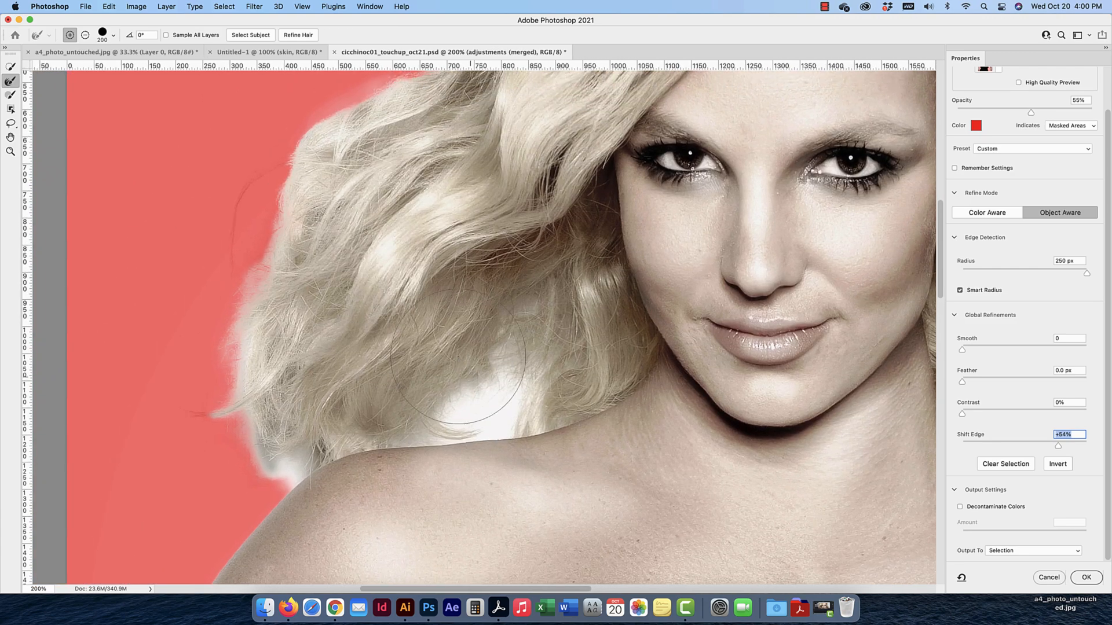
{"action": "key", "text": "bracketleft"}
{"action": "key", "text": "bracketleft"}
{"action": "key", "text": "bracketleft"}
{"action": "key", "text": "bracketleft"}
{"action": "key", "text": "bracketleft"}
{"action": "key", "text": "bracketright"}
{"action": "key", "text": "bracketright"}
{"action": "key", "text": "bracketright"}
{"action": "key", "text": "bracketright"}
{"action": "key", "text": "bracketright"}
{"action": "key", "text": "bracketright"}
{"action": "key", "text": "super+minus"}
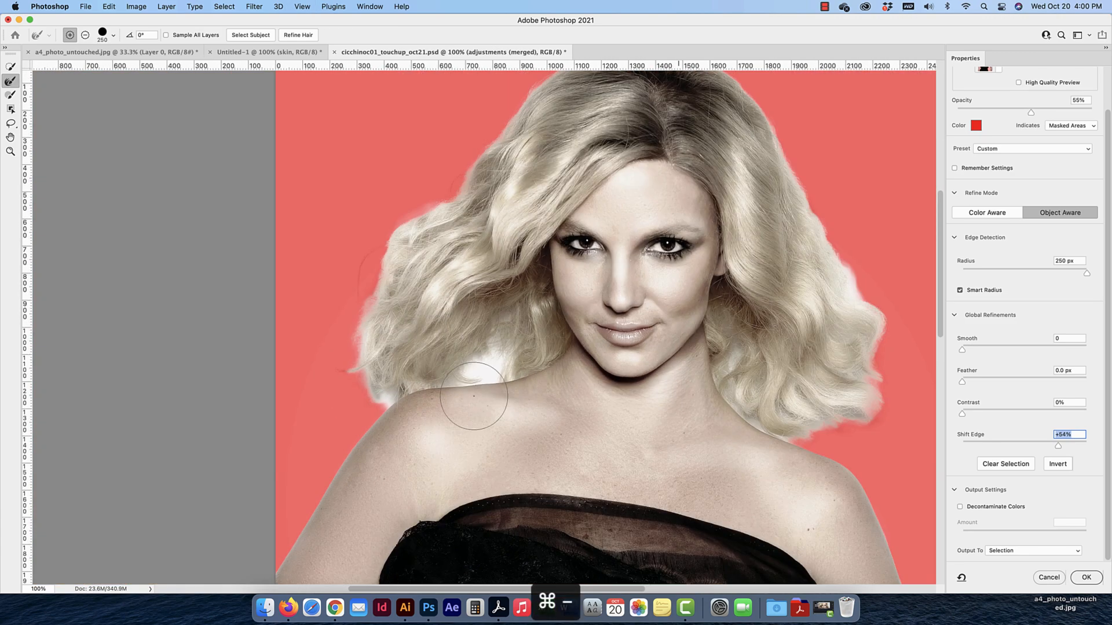
{"action": "key", "text": "bracketleft"}
{"action": "key", "text": "bracketleft"}
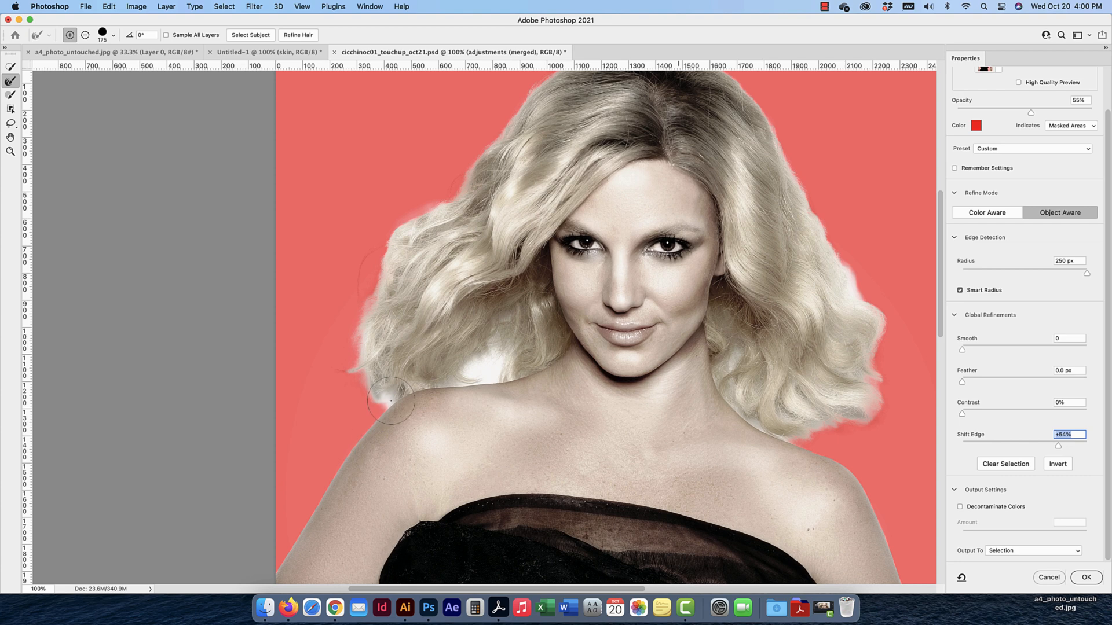
{"action": "mouse_move", "coordinate": [390, 405]}
{"action": "left_mouse_down"}
{"action": "mouse_move", "coordinate": [368, 379]}
{"action": "mouse_move", "coordinate": [360, 333]}
{"action": "mouse_move", "coordinate": [371, 300]}
{"action": "mouse_move", "coordinate": [390, 247]}
{"action": "mouse_move", "coordinate": [461, 187]}
{"action": "mouse_move", "coordinate": [427, 218]}
{"action": "left_mouse_up"}
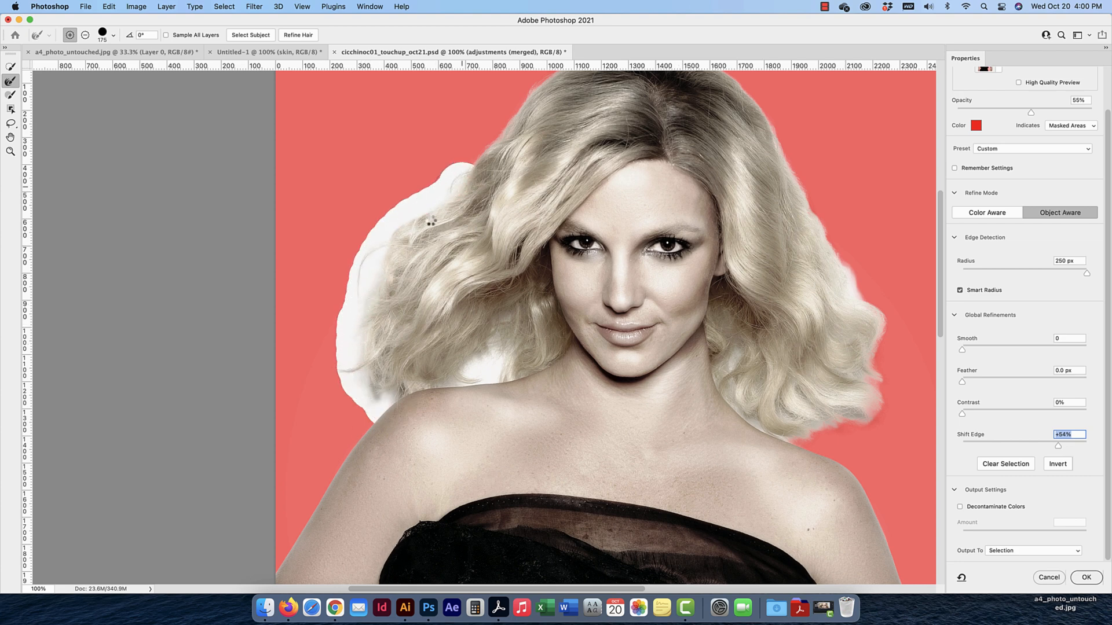
{"action": "scroll", "coordinate": [461, 259], "scroll_direction": "up", "scroll_amount": 3}
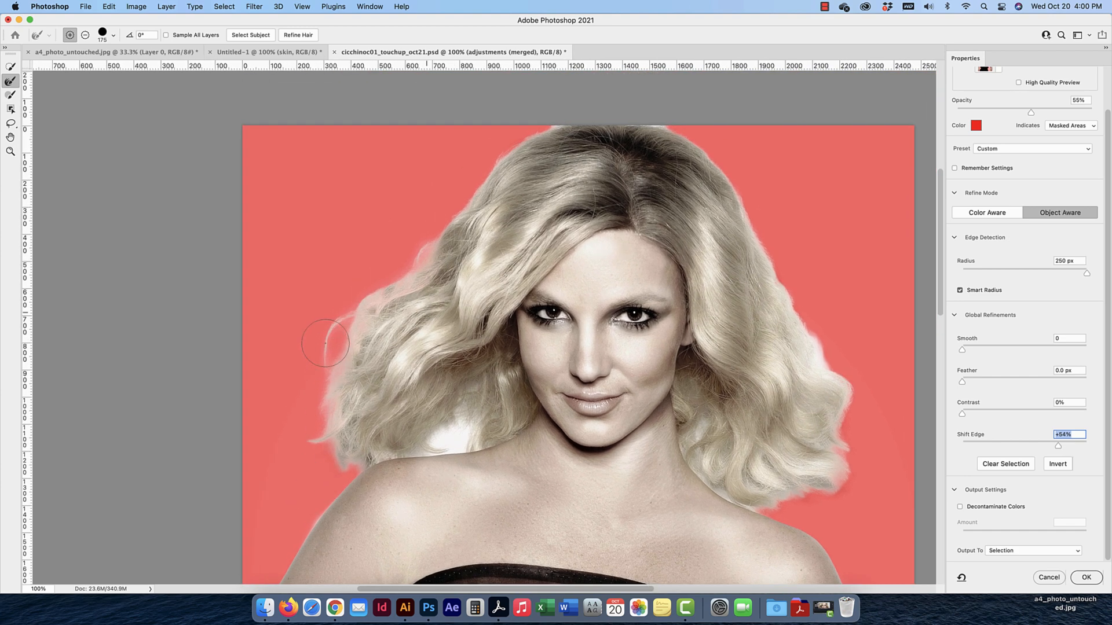
{"action": "mouse_move", "coordinate": [417, 286]}
{"action": "left_mouse_down"}
{"action": "mouse_move", "coordinate": [377, 383]}
{"action": "mouse_move", "coordinate": [435, 281]}
{"action": "mouse_move", "coordinate": [498, 231]}
{"action": "mouse_move", "coordinate": [472, 264]}
{"action": "left_mouse_up"}
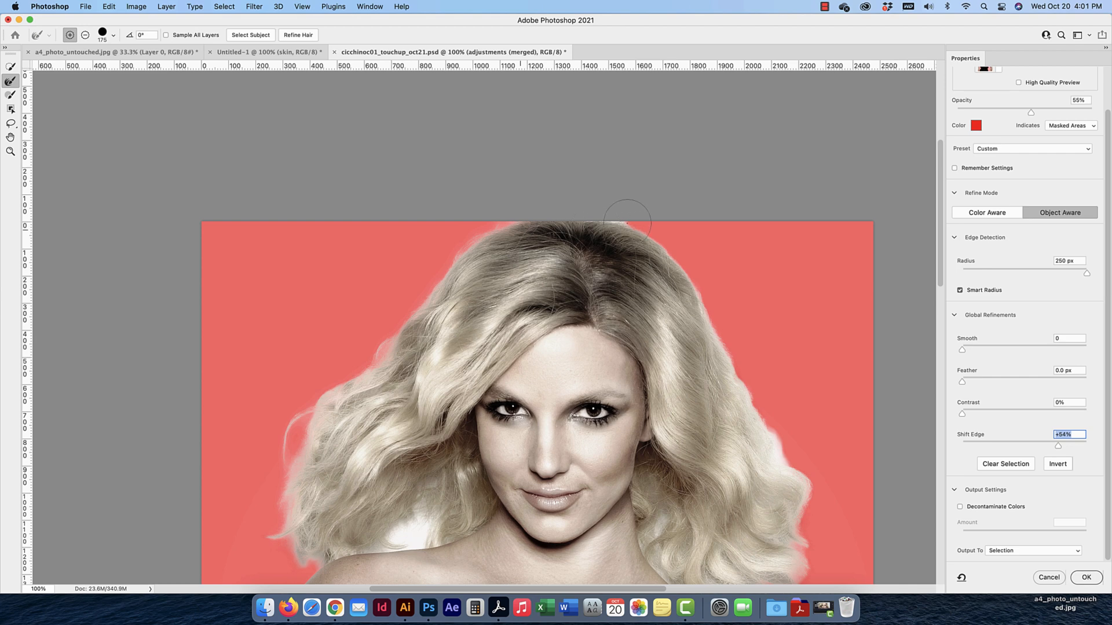
Brush along the hair edge from the crown down the image's right side to the shoulder to refine the mask
{"action": "mouse_move", "coordinate": [597, 222]}
{"action": "left_mouse_down"}
{"action": "mouse_move", "coordinate": [657, 240]}
{"action": "mouse_move", "coordinate": [689, 278]}
{"action": "mouse_move", "coordinate": [767, 427]}
{"action": "left_mouse_up"}
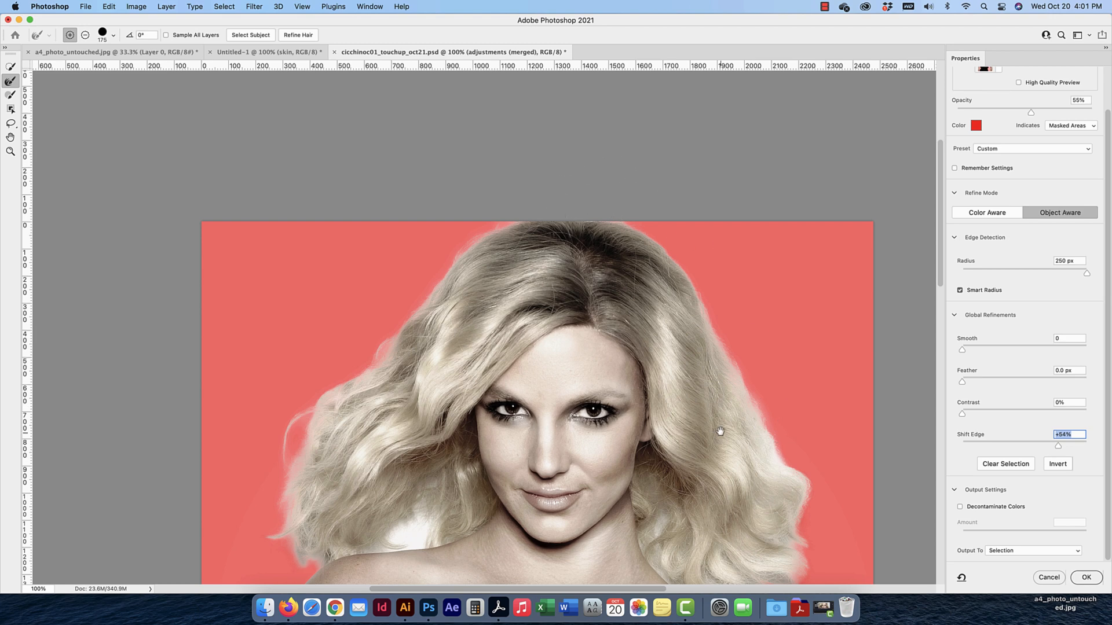
{"action": "mouse_move", "coordinate": [720, 429]}
{"action": "left_mouse_down"}
{"action": "mouse_move", "coordinate": [650, 244]}
{"action": "mouse_move", "coordinate": [728, 300]}
{"action": "mouse_move", "coordinate": [728, 377]}
{"action": "mouse_move", "coordinate": [715, 396]}
{"action": "mouse_move", "coordinate": [646, 410]}
{"action": "left_mouse_up"}
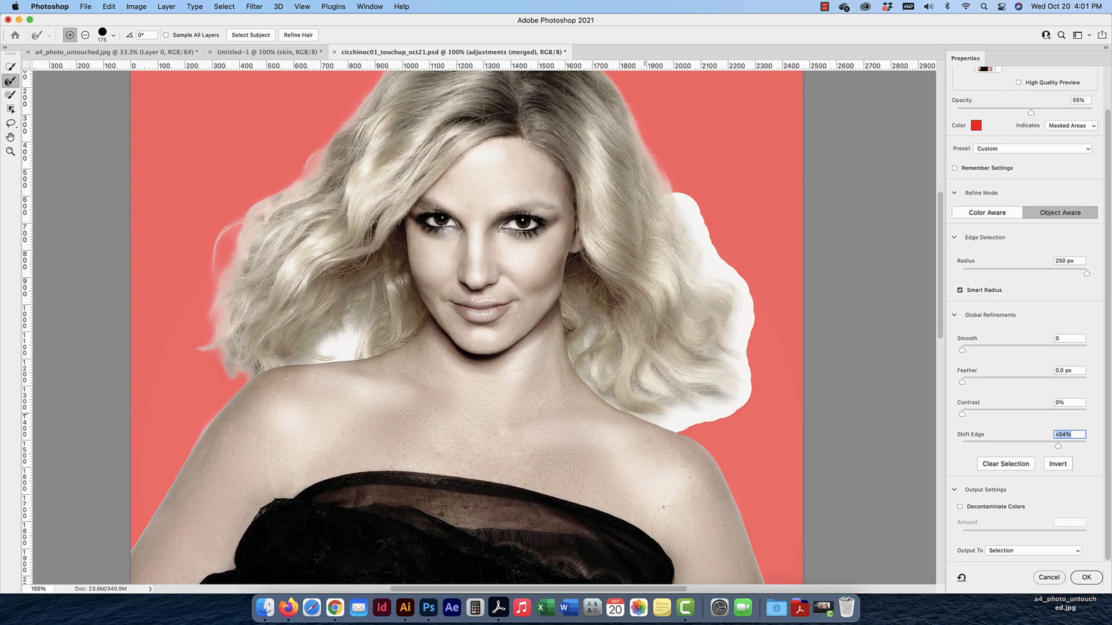
{"action": "left_click_drag", "start_coordinate": [711, 470], "coordinate": [739, 313]}
Refine the mask edges around the arms and lower body with the Refine Edge Brush
{"action": "mouse_move", "coordinate": [274, 225]}
{"action": "left_mouse_down"}
{"action": "mouse_move", "coordinate": [246, 238]}
{"action": "mouse_move", "coordinate": [260, 234]}
{"action": "mouse_move", "coordinate": [194, 321]}
{"action": "mouse_move", "coordinate": [165, 400]}
{"action": "mouse_move", "coordinate": [174, 412]}
{"action": "left_mouse_up"}
{"action": "mouse_move", "coordinate": [231, 458]}
{"action": "left_mouse_down"}
{"action": "mouse_move", "coordinate": [320, 194]}
{"action": "mouse_move", "coordinate": [273, 255]}
{"action": "mouse_move", "coordinate": [322, 492]}
{"action": "left_mouse_up"}
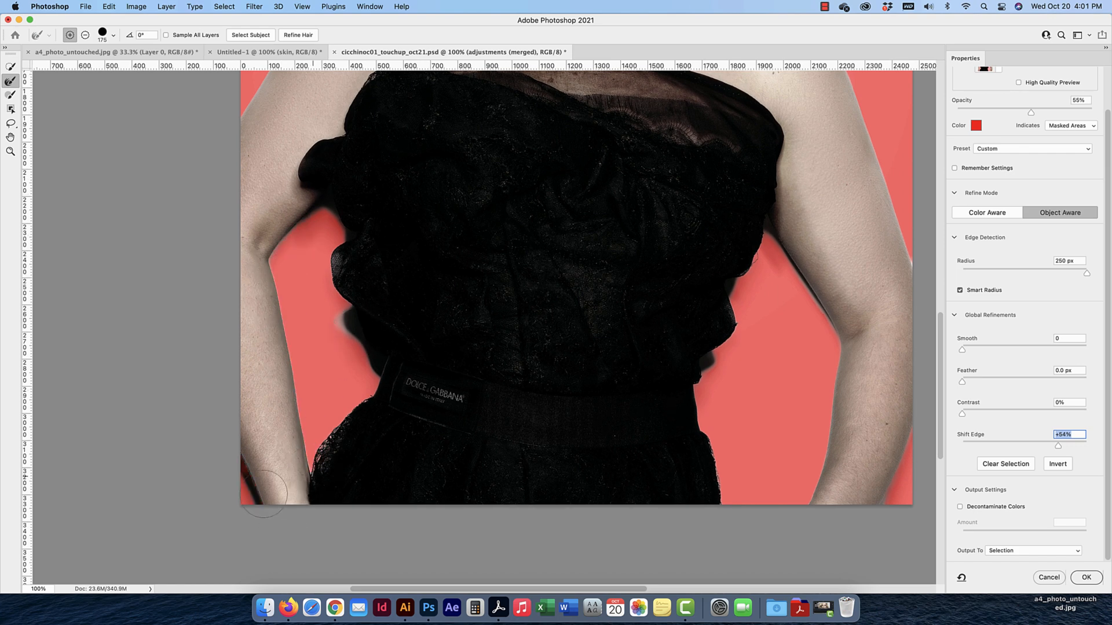
{"action": "scroll", "coordinate": [845, 279], "scroll_direction": "right", "scroll_amount": 5}
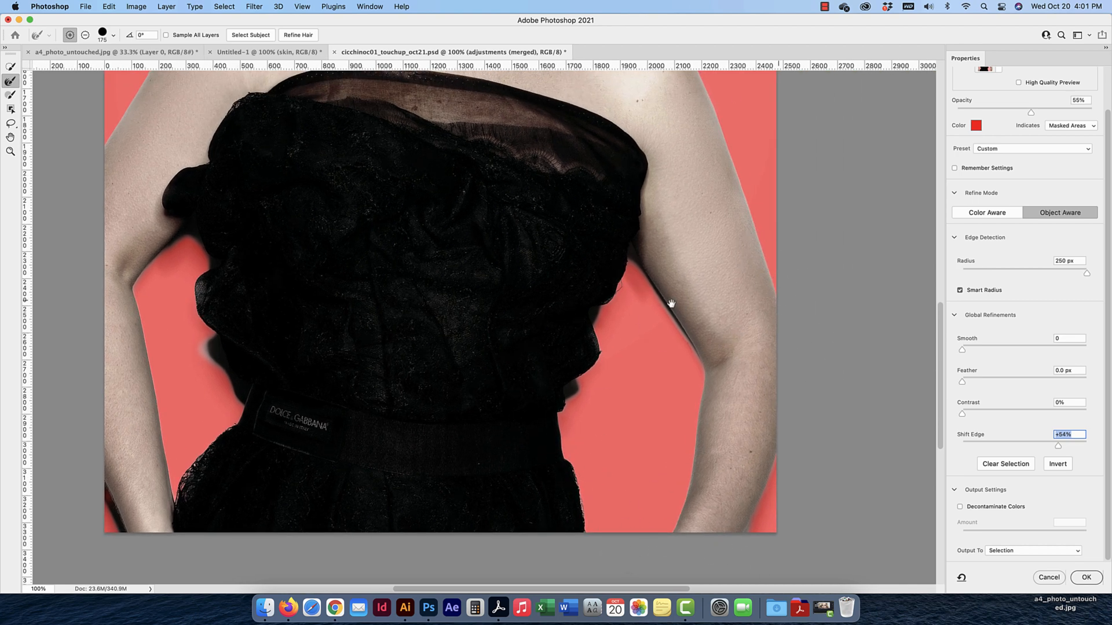
Brush over the white gap between the hair and the shoulder on the image's left to mask out the background
{"action": "scroll", "coordinate": [630, 289], "scroll_direction": "up", "scroll_amount": 10}
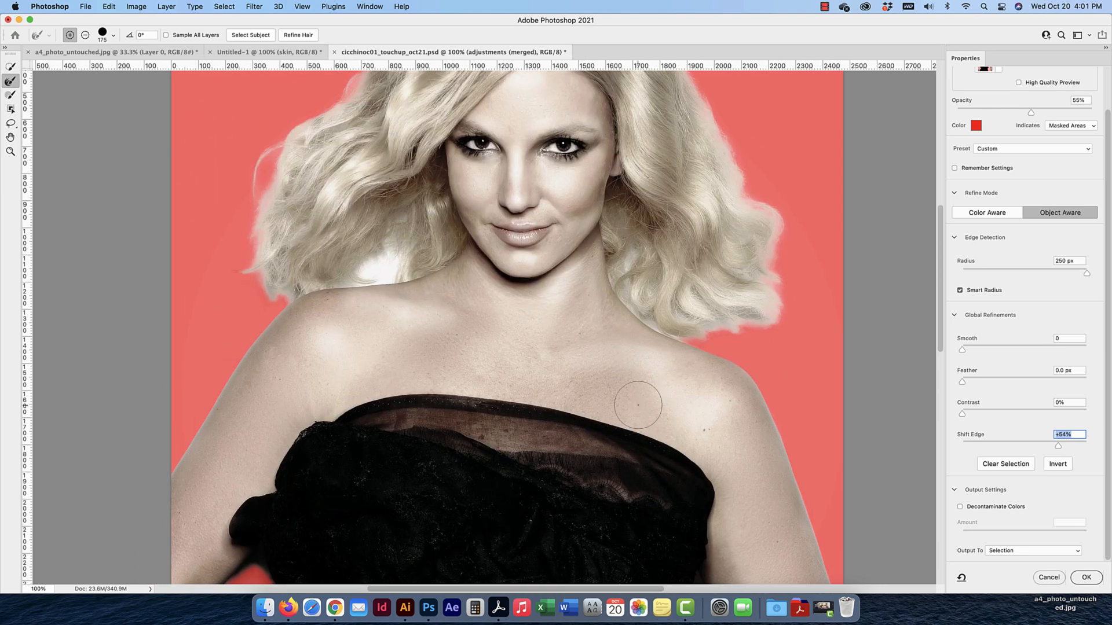
{"action": "scroll", "coordinate": [529, 324], "scroll_direction": "up", "scroll_amount": 2}
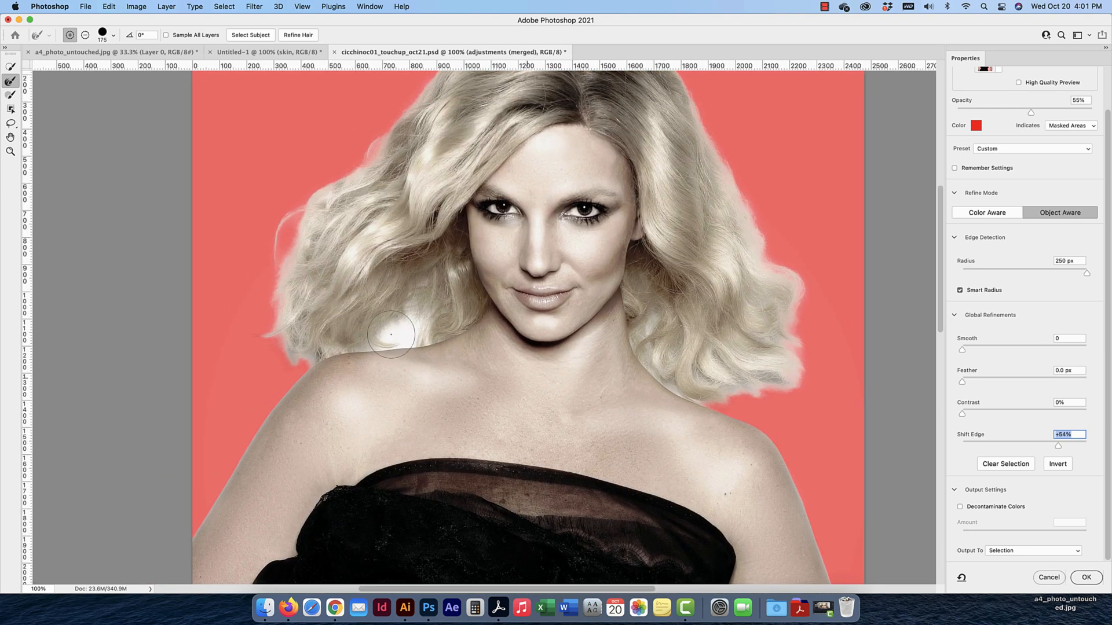
{"action": "mouse_move", "coordinate": [391, 335]}
{"action": "left_mouse_down"}
{"action": "mouse_move", "coordinate": [416, 324]}
{"action": "mouse_move", "coordinate": [402, 337]}
{"action": "left_mouse_up"}
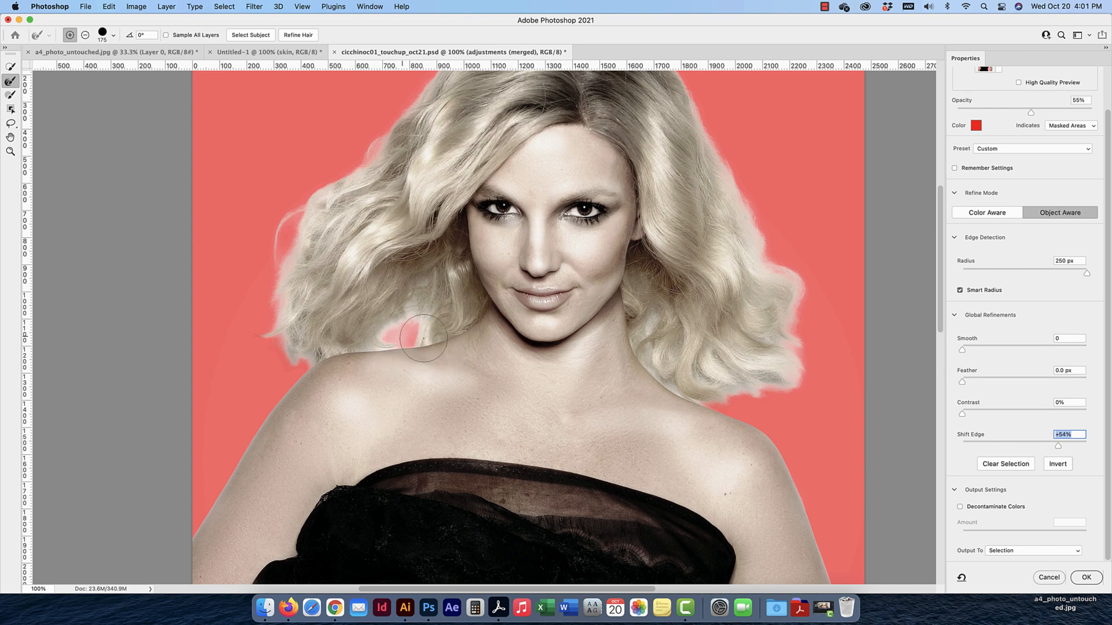
{"action": "scroll", "coordinate": [429, 261], "scroll_direction": "up", "scroll_amount": 3}
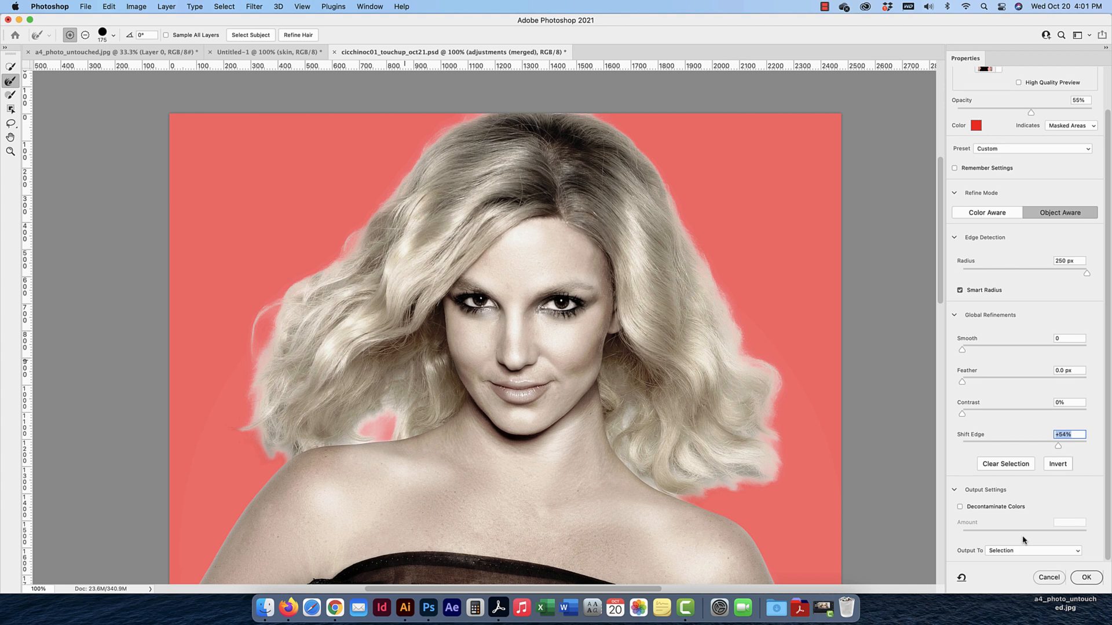
Output the refined selection as a new layer with a layer mask and close Select and Mask
{"action": "left_click", "coordinate": [1066, 555]}
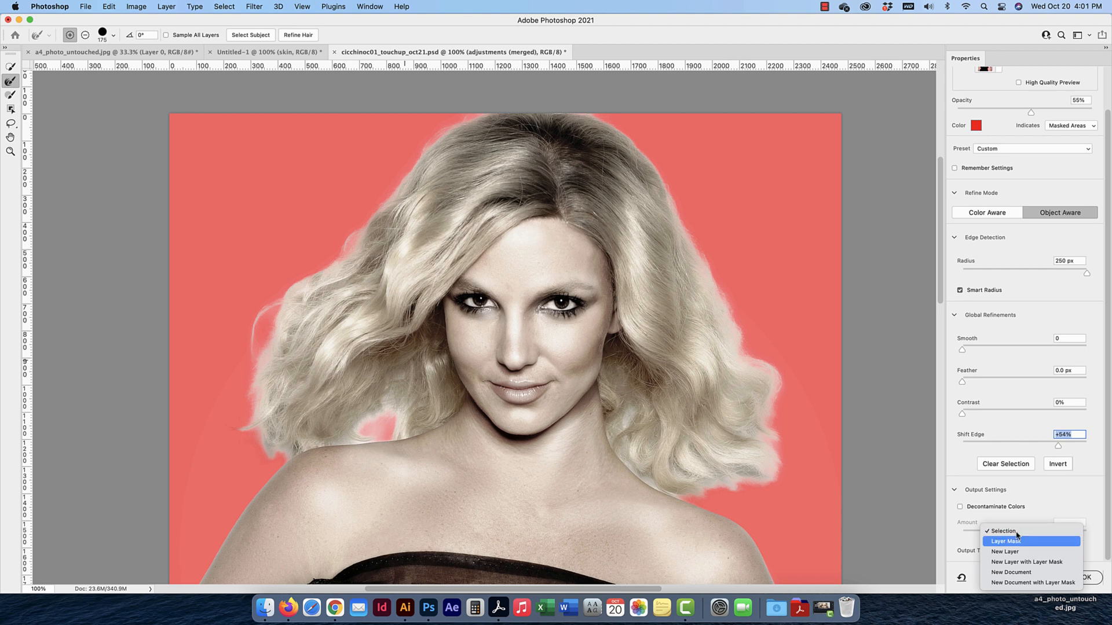
{"action": "key", "text": "Down"}
{"action": "key", "text": "Down"}
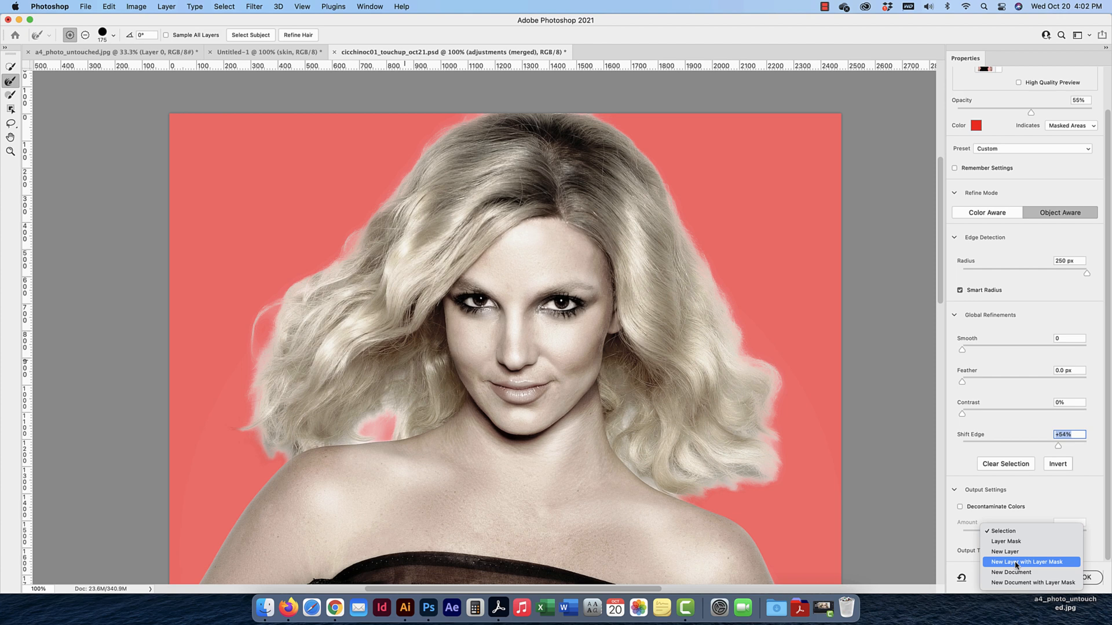
{"action": "left_click", "coordinate": [1016, 565]}
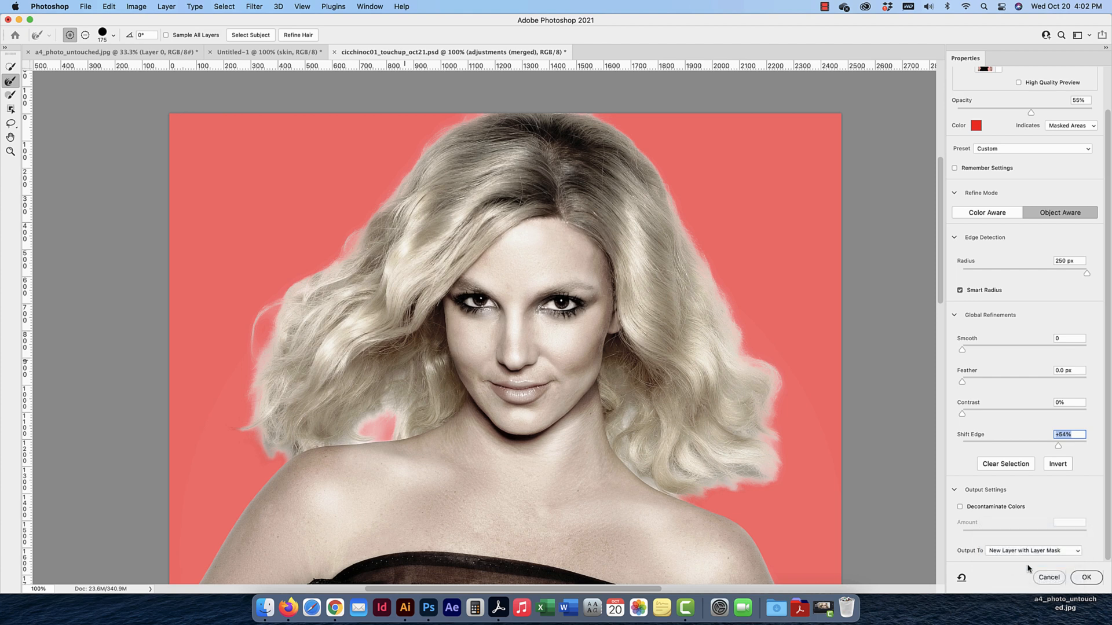
{"action": "left_click", "coordinate": [1087, 577]}
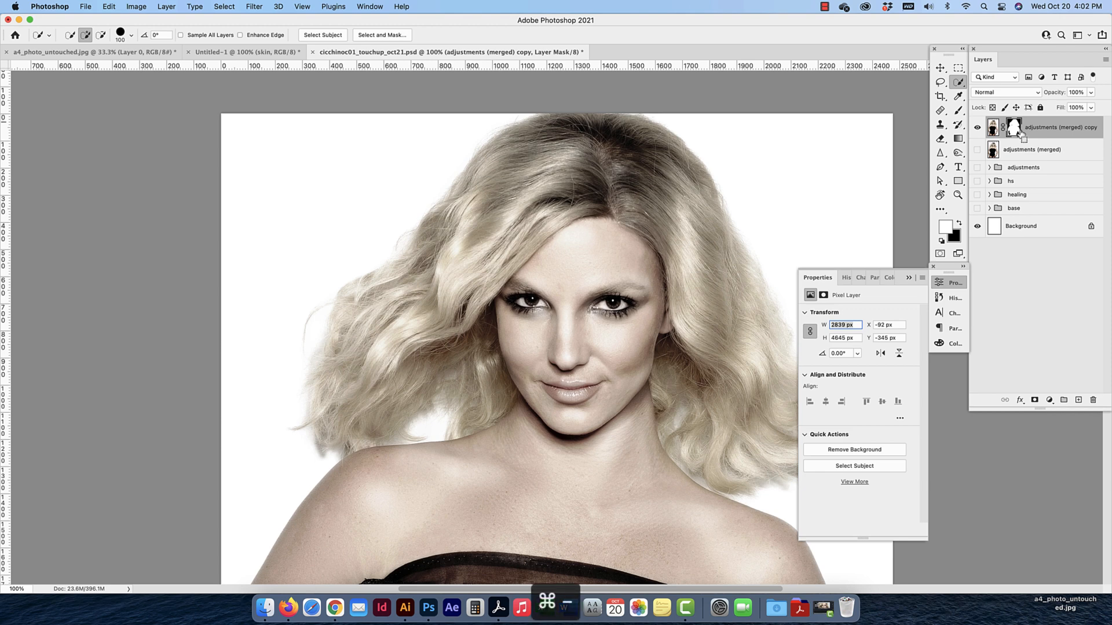
{"action": "key", "text": "super+minus"}
{"action": "key", "text": "super+minus"}
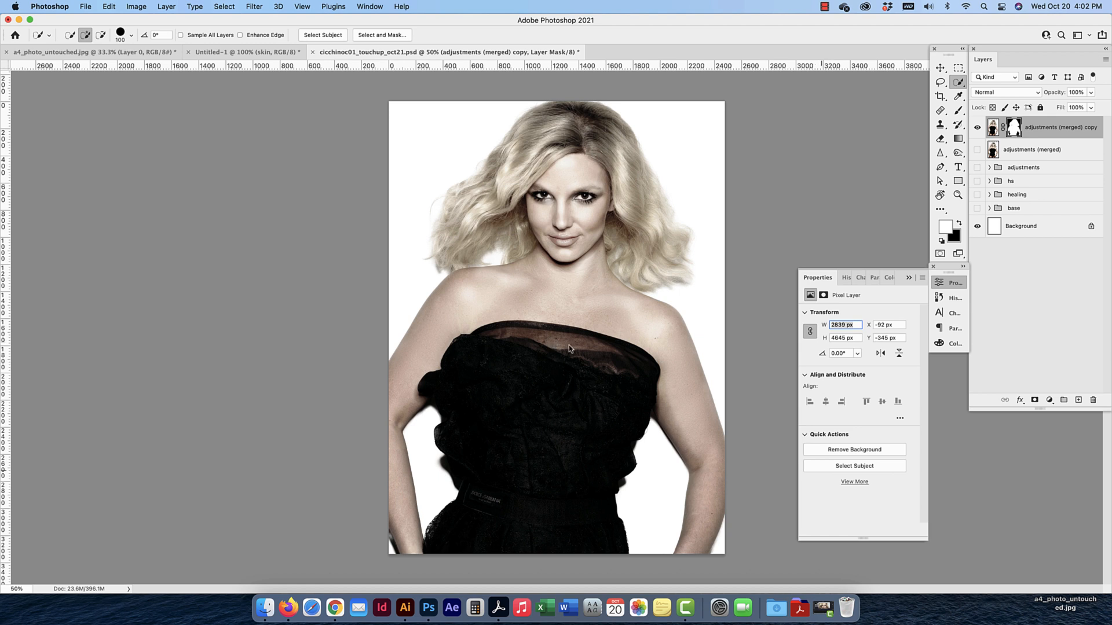
{"action": "left_click", "coordinate": [1049, 401]}
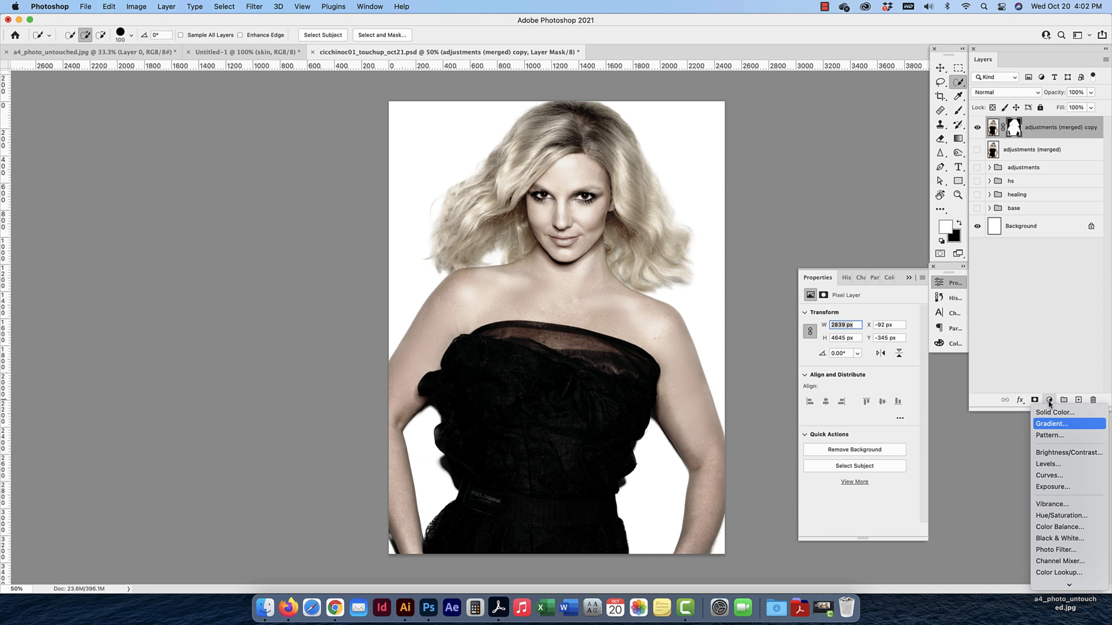
{"action": "left_click", "coordinate": [1051, 424]}
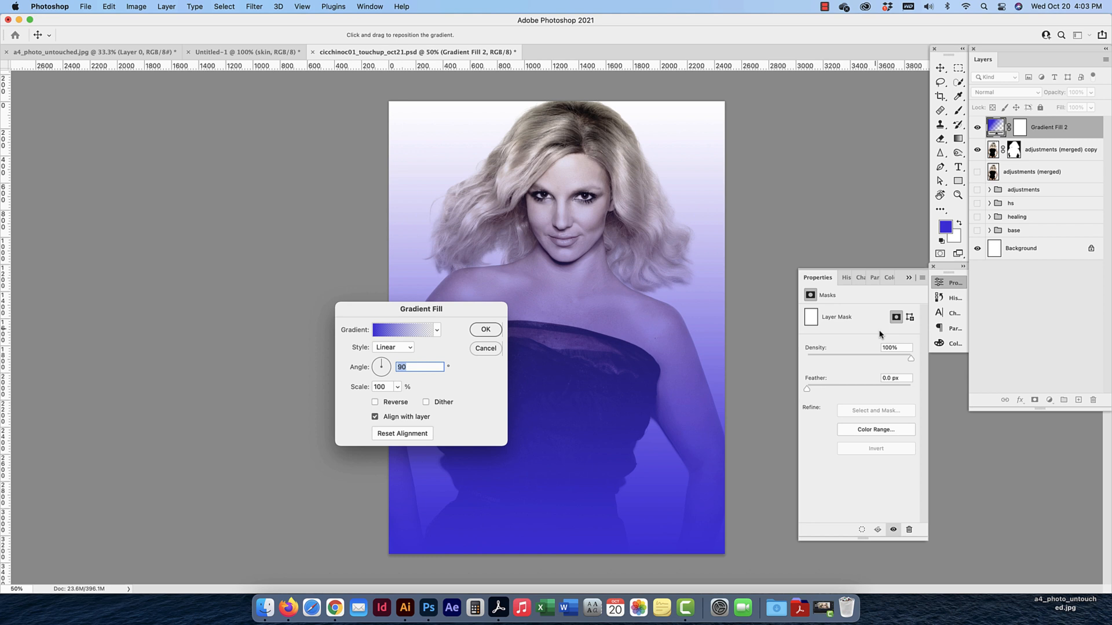
{"action": "left_click", "coordinate": [485, 348]}
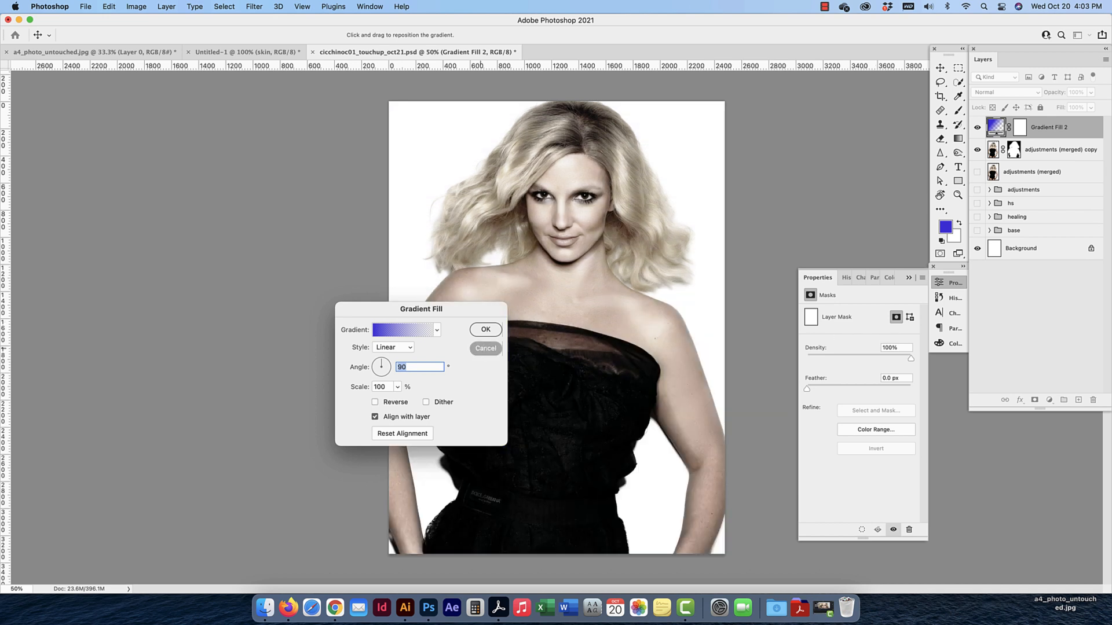
Add a Gradient fill layer directly above the adjustments (merged) layer so it sits behind the masked cutout
{"action": "left_click", "coordinate": [1024, 152]}
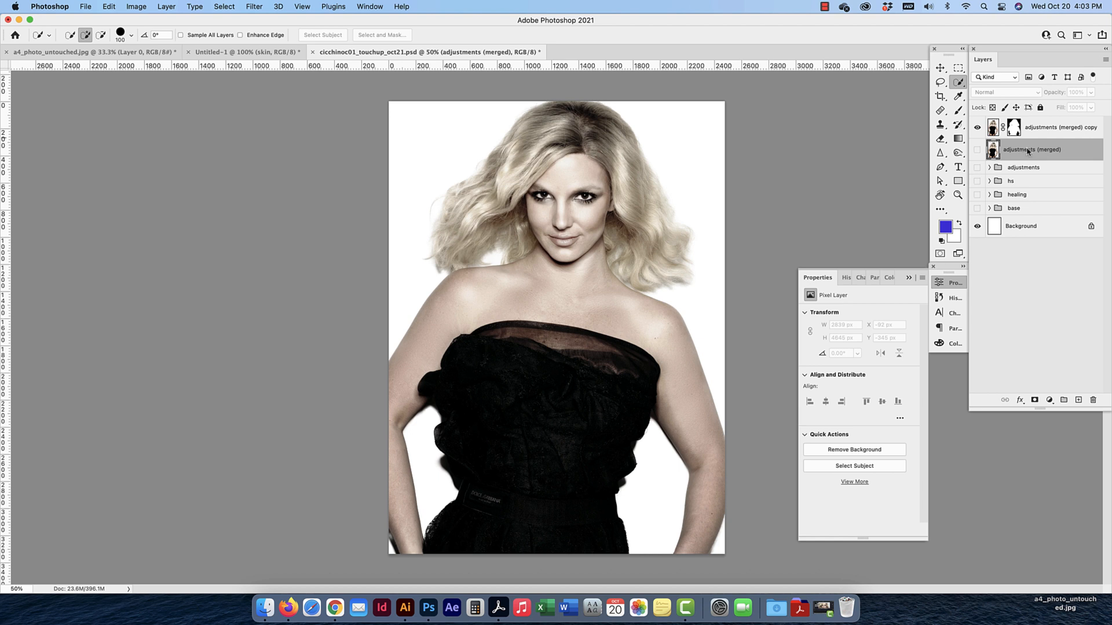
{"action": "left_click", "coordinate": [1055, 130]}
{"action": "left_click", "coordinate": [1045, 159]}
{"action": "left_click", "coordinate": [1049, 400]}
{"action": "left_click", "coordinate": [1052, 425]}
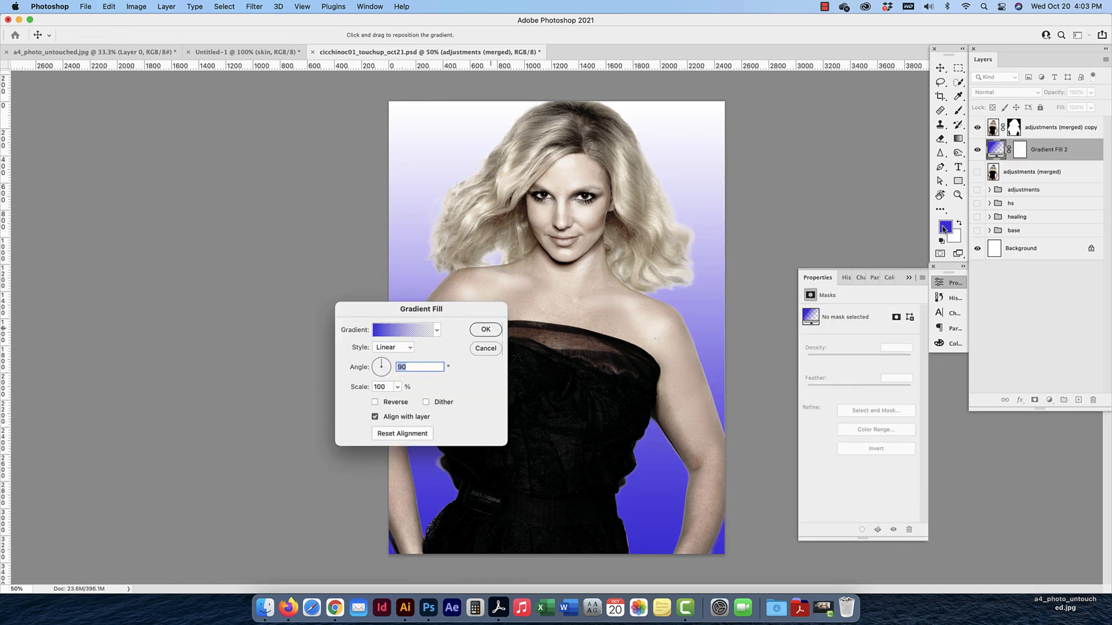
Set the gradient's starting colour stop to a dark brown sampled from the shadow on the woman's neck
{"action": "left_click_drag", "start_coordinate": [446, 310], "coordinate": [327, 283]}
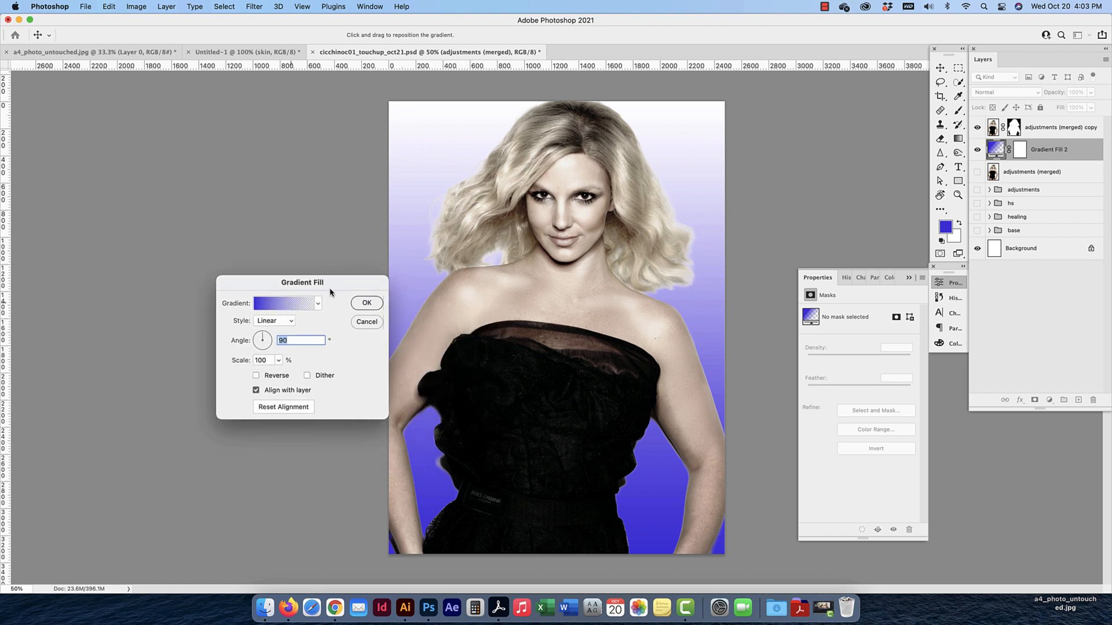
{"action": "left_click", "coordinate": [290, 305]}
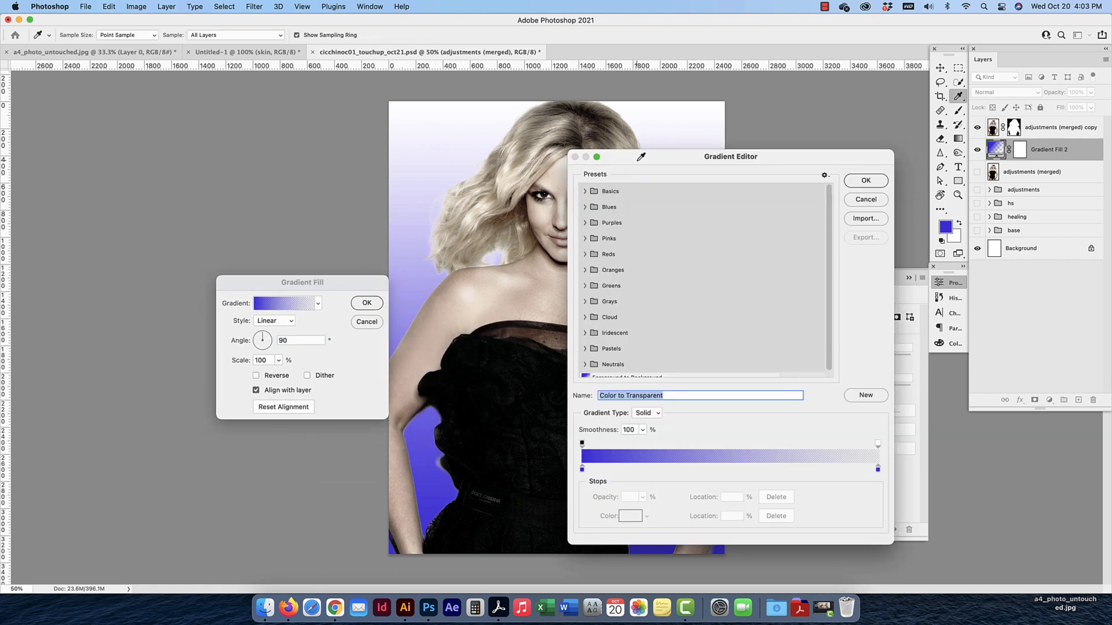
{"action": "left_click_drag", "start_coordinate": [639, 158], "coordinate": [815, 117]}
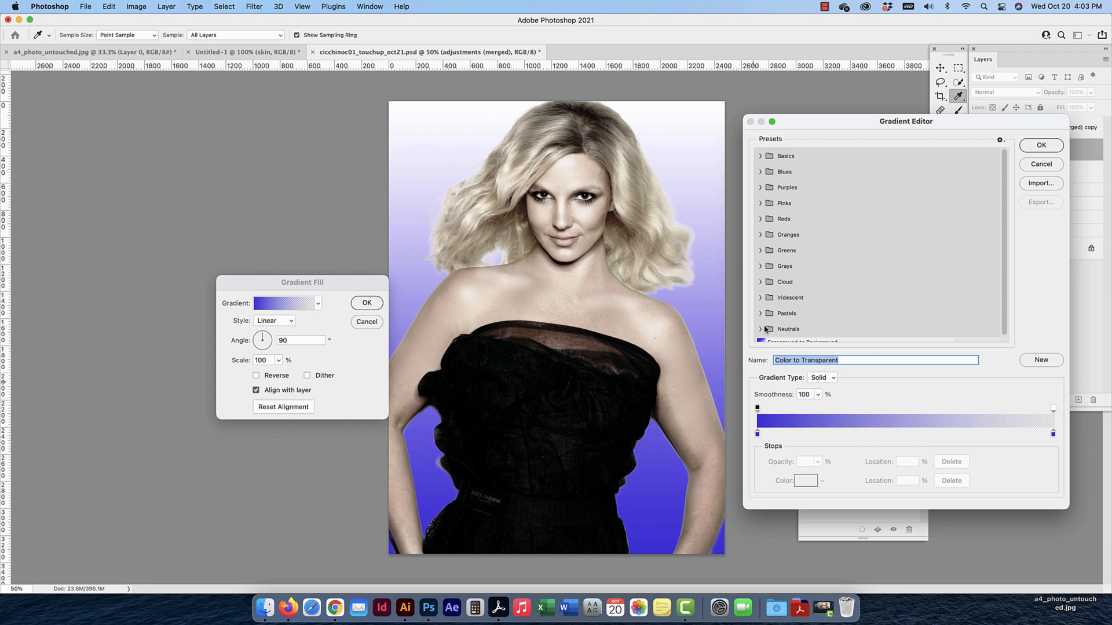
{"action": "left_click", "coordinate": [757, 435]}
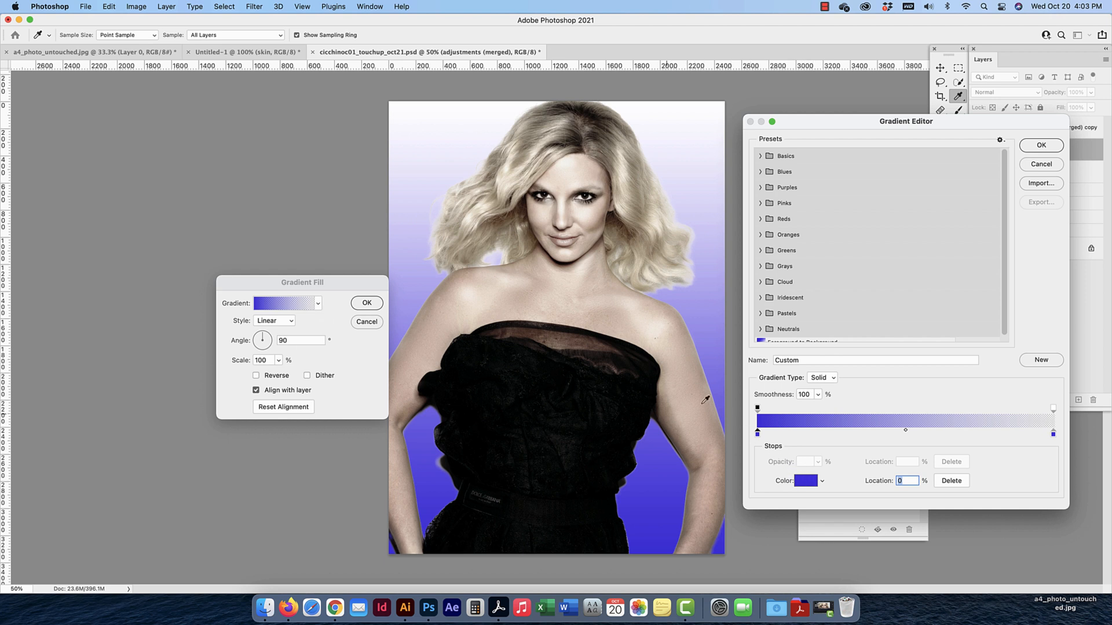
{"action": "left_click", "coordinate": [675, 381]}
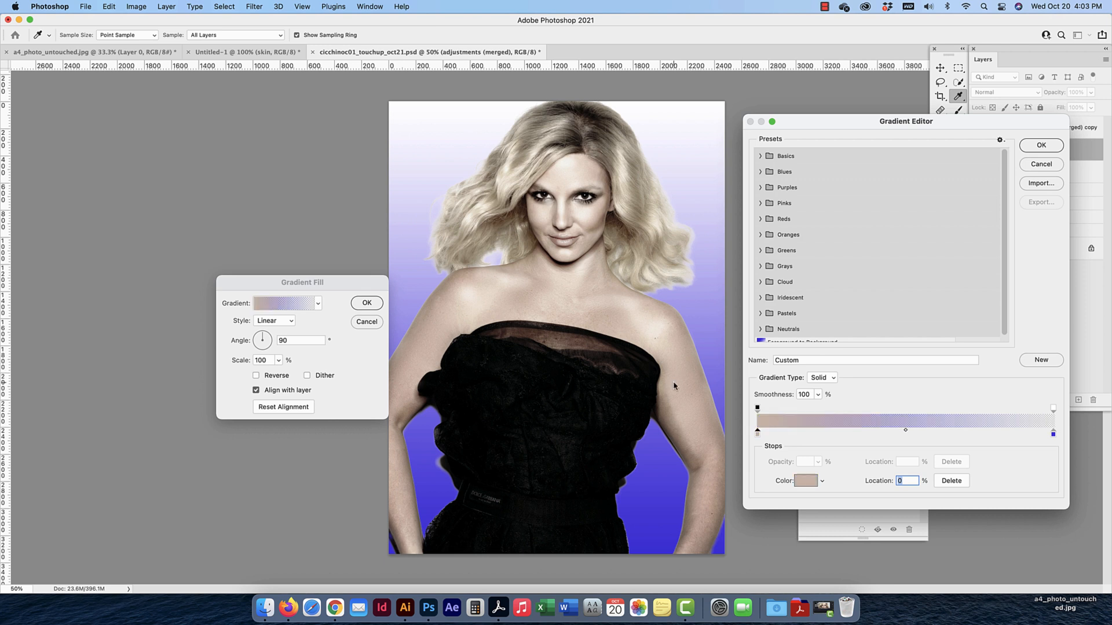
{"action": "left_click", "coordinate": [676, 419]}
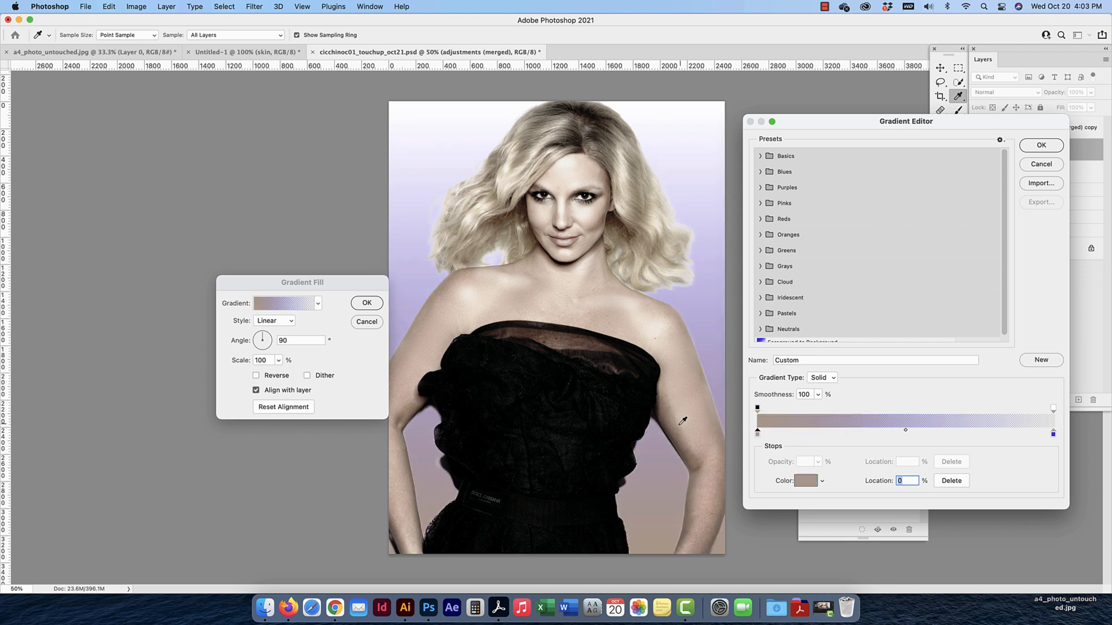
{"action": "left_click", "coordinate": [680, 439]}
{"action": "left_click", "coordinate": [687, 446]}
{"action": "left_click", "coordinate": [696, 431]}
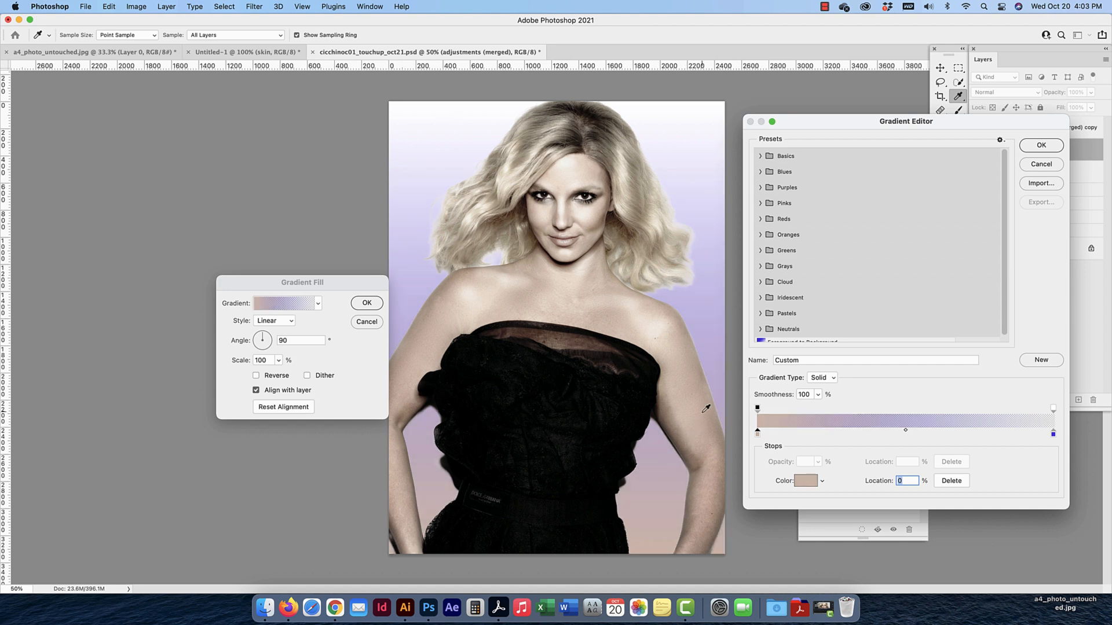
{"action": "left_click", "coordinate": [643, 311]}
{"action": "left_click", "coordinate": [597, 285]}
{"action": "left_click", "coordinate": [599, 253]}
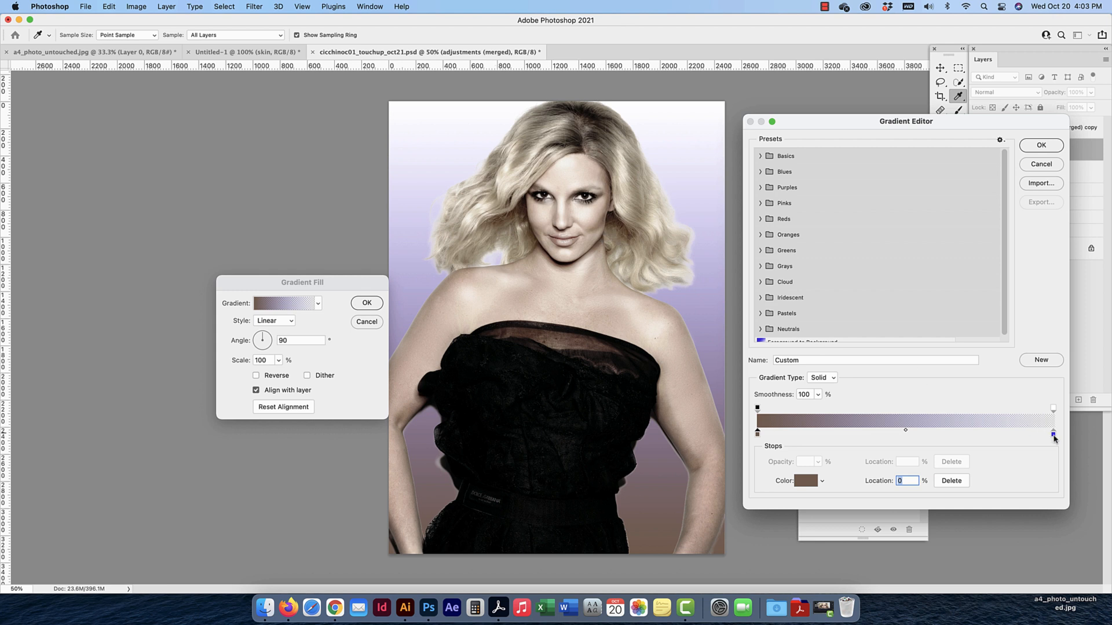
Set the opacity of the gradient's end stop to 100% and accept the edited gradient
{"action": "left_click", "coordinate": [1053, 434]}
{"action": "left_click", "coordinate": [1053, 409]}
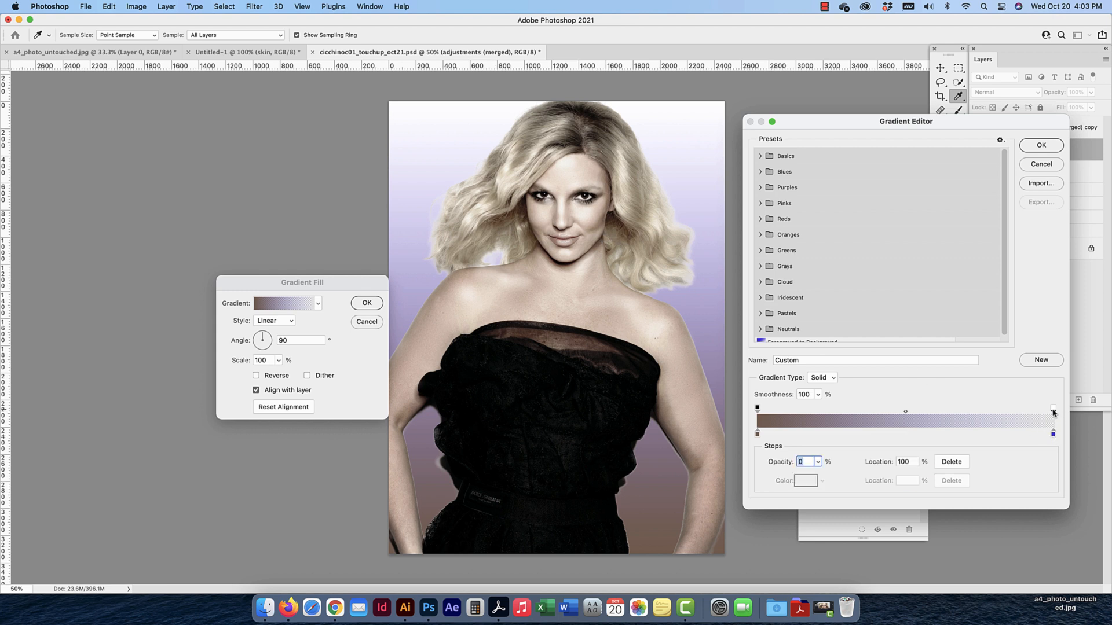
{"action": "type", "text": "100"}
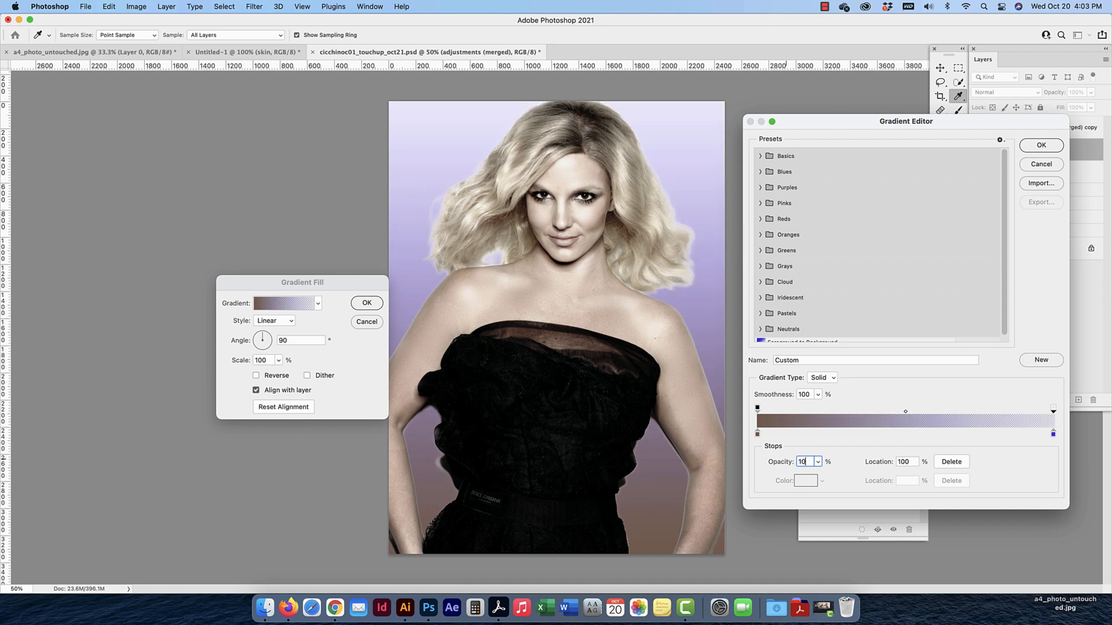
{"action": "key", "text": "Return"}
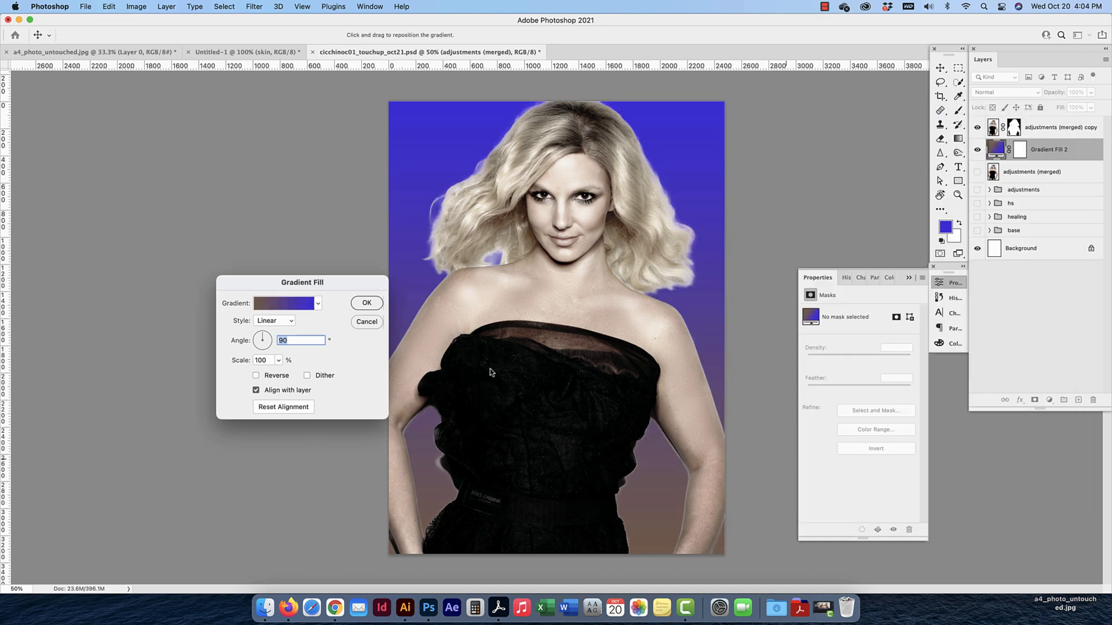
Set the gradient's end colour stop to a pale skin tone sampled from the woman's neck and apply the gradient fill
{"action": "left_click", "coordinate": [289, 305]}
{"action": "left_click", "coordinate": [1054, 434]}
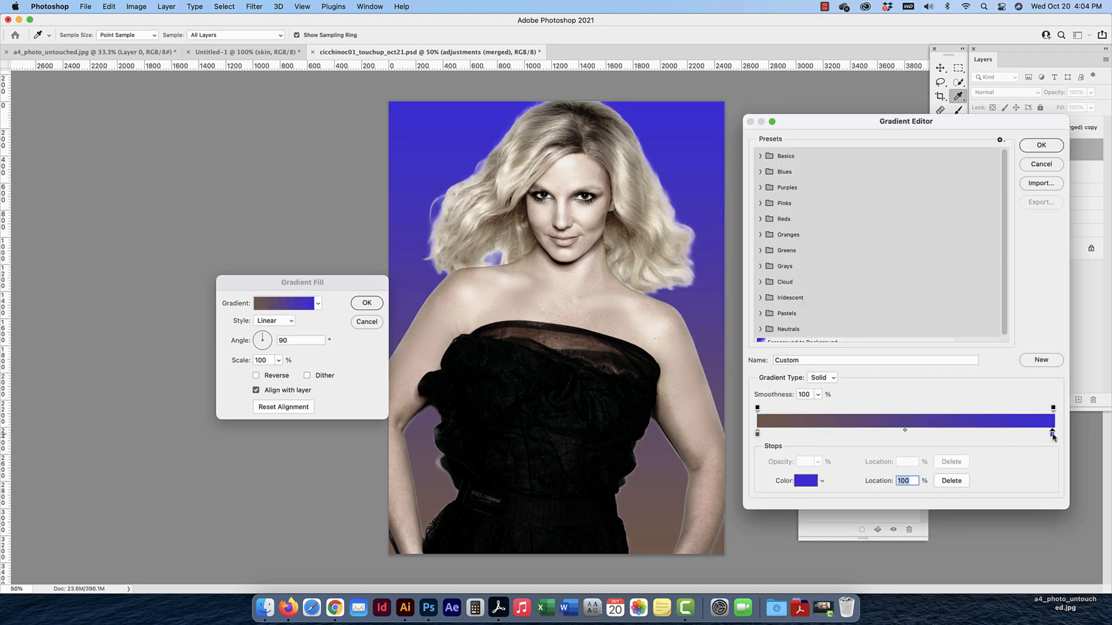
{"action": "left_click", "coordinate": [512, 274]}
{"action": "left_click", "coordinate": [525, 263]}
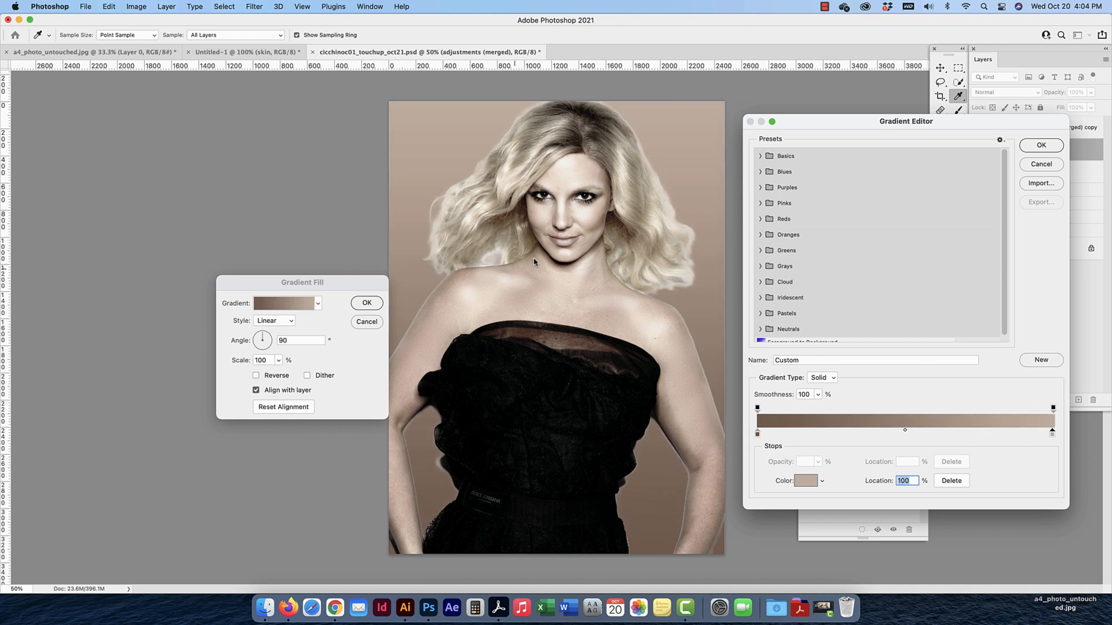
{"action": "left_click", "coordinate": [536, 259]}
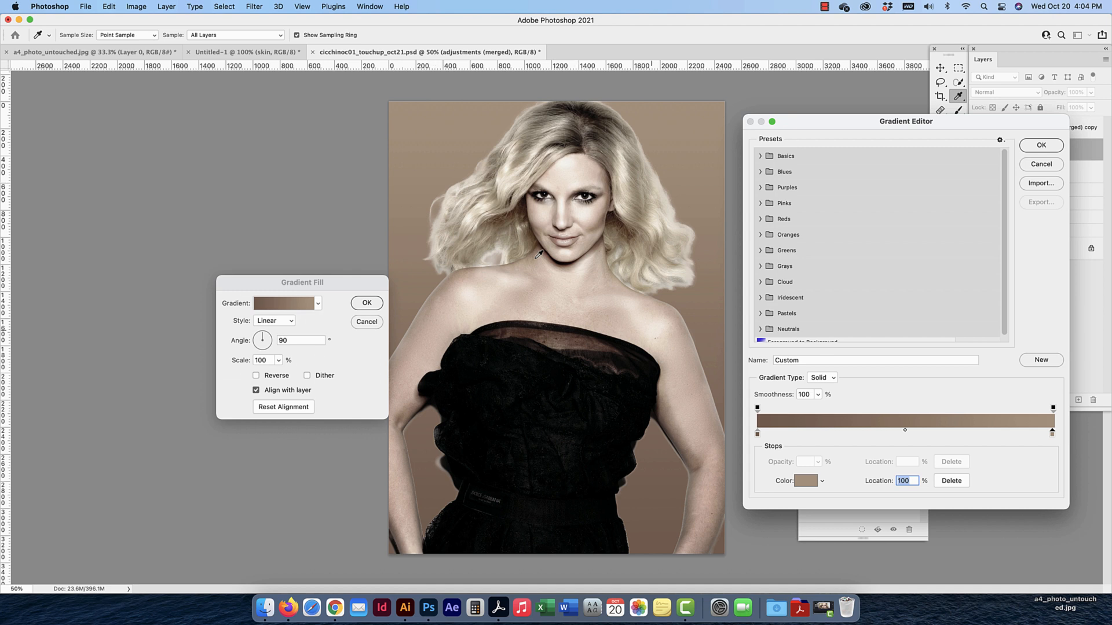
{"action": "left_click", "coordinate": [595, 299]}
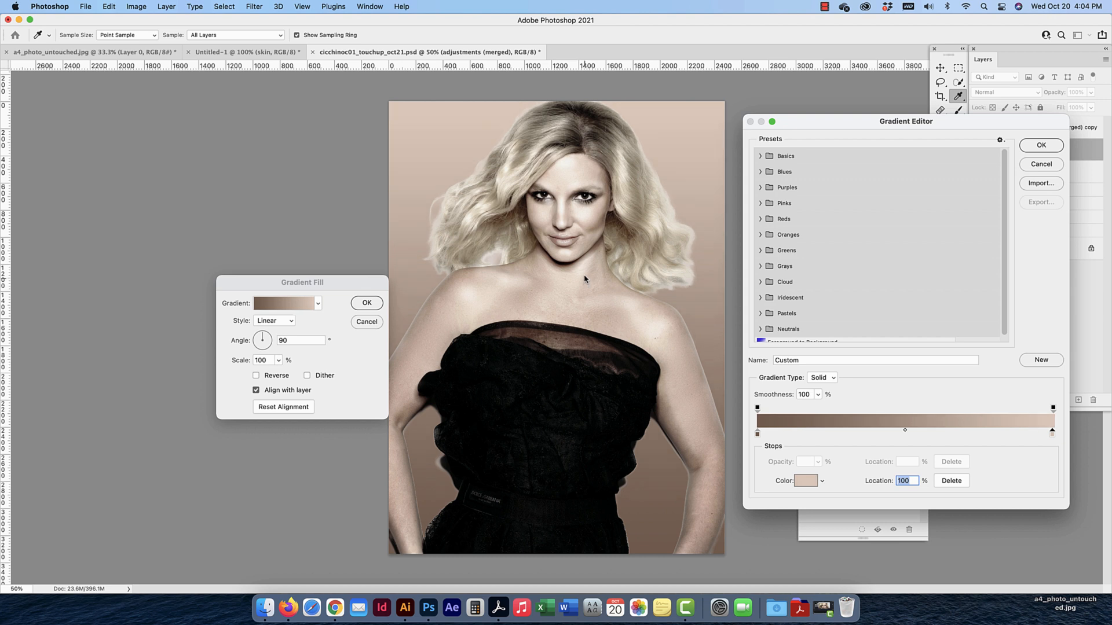
{"action": "left_click", "coordinate": [584, 275]}
{"action": "left_click", "coordinate": [585, 269]}
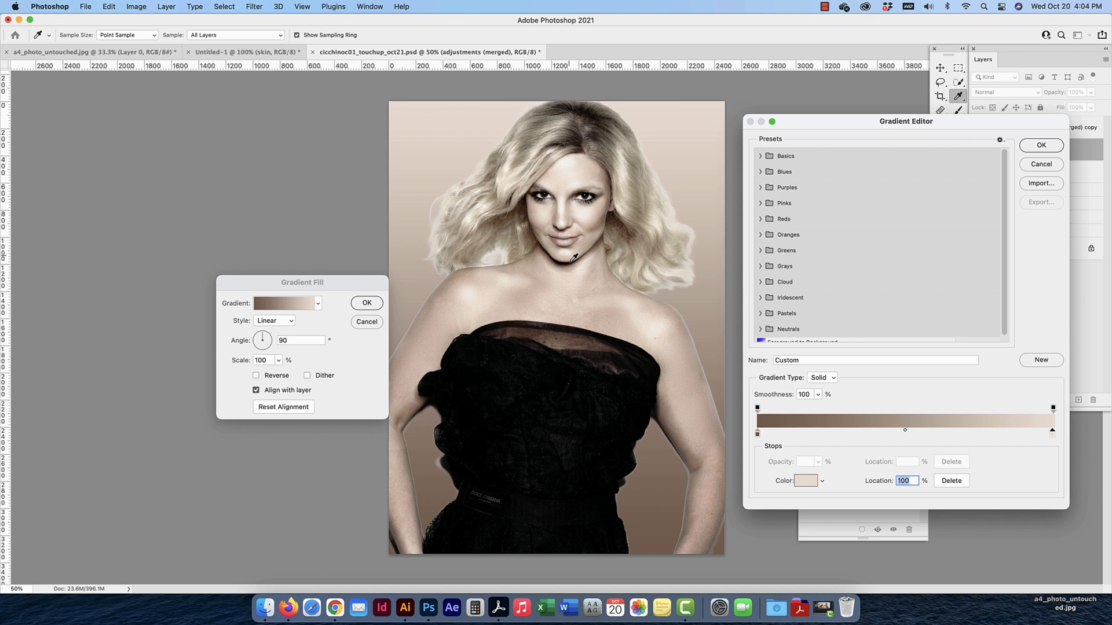
{"action": "left_click", "coordinate": [1043, 145]}
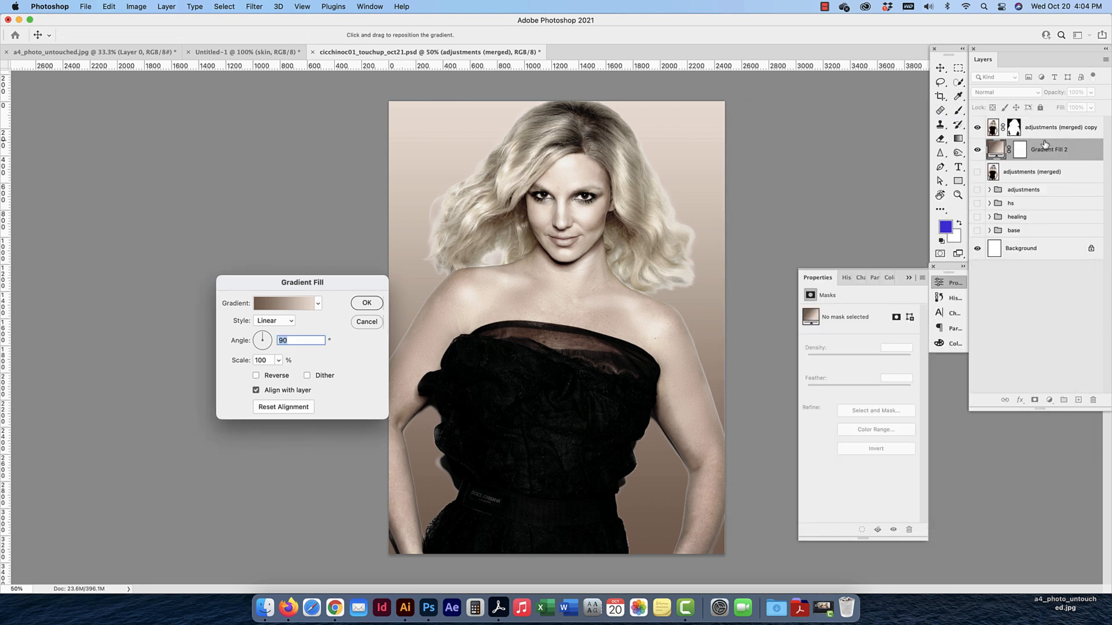
{"action": "left_click", "coordinate": [367, 304]}
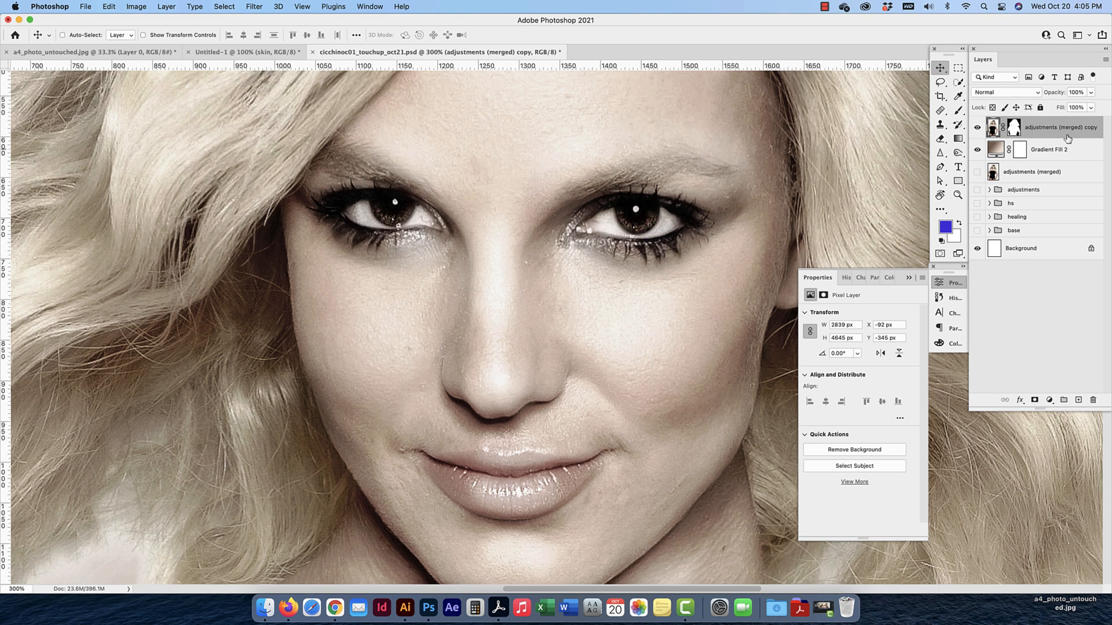
Group the masked cutout layer with the gradient fill layer and name the group "final"
{"action": "left_click", "coordinate": [1055, 156], "text": "shift"}
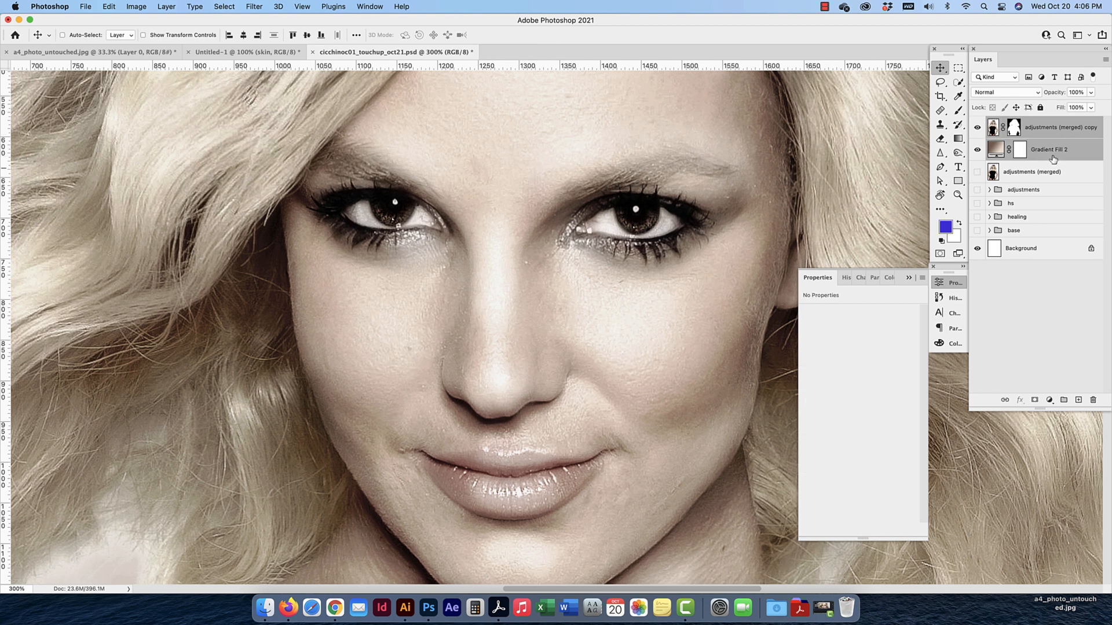
{"action": "left_click", "coordinate": [1030, 175]}
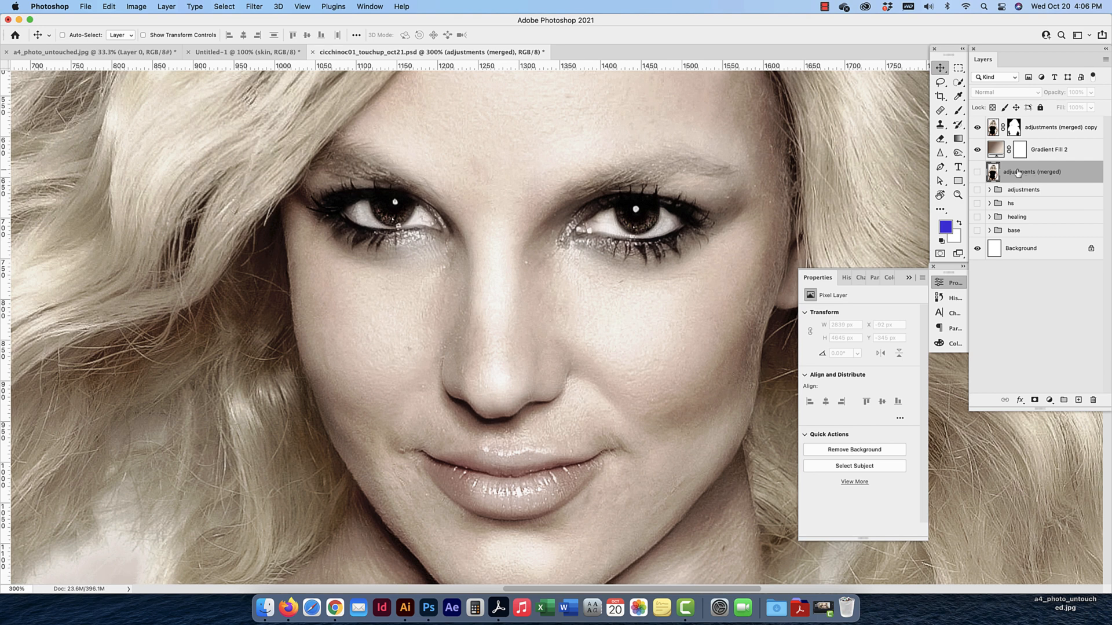
{"action": "left_click", "coordinate": [1054, 128]}
{"action": "left_click", "coordinate": [1051, 156]}
{"action": "left_click", "coordinate": [1044, 132], "text": "super"}
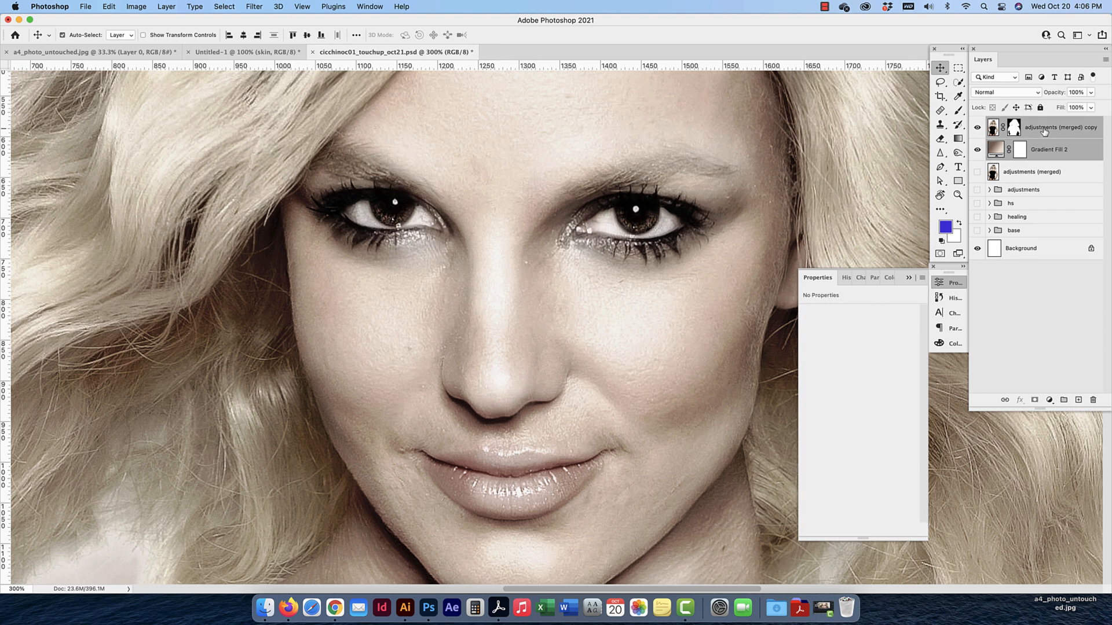
{"action": "key", "text": "super+g"}
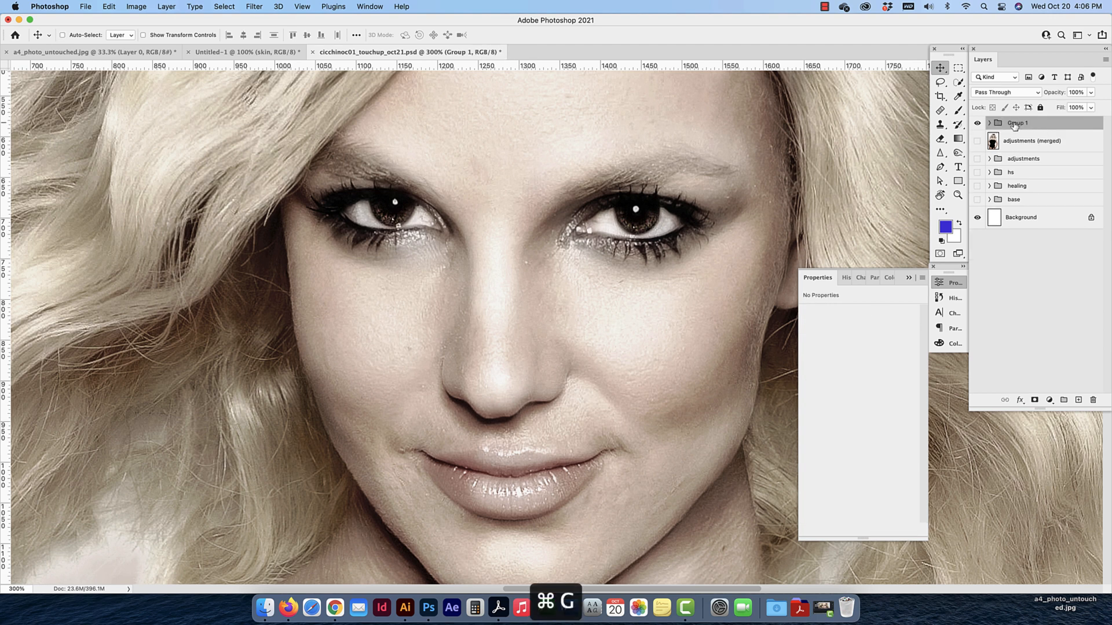
{"action": "double_click", "coordinate": [1013, 123]}
{"action": "type", "text": "final"}
{"action": "key", "text": "Return"}
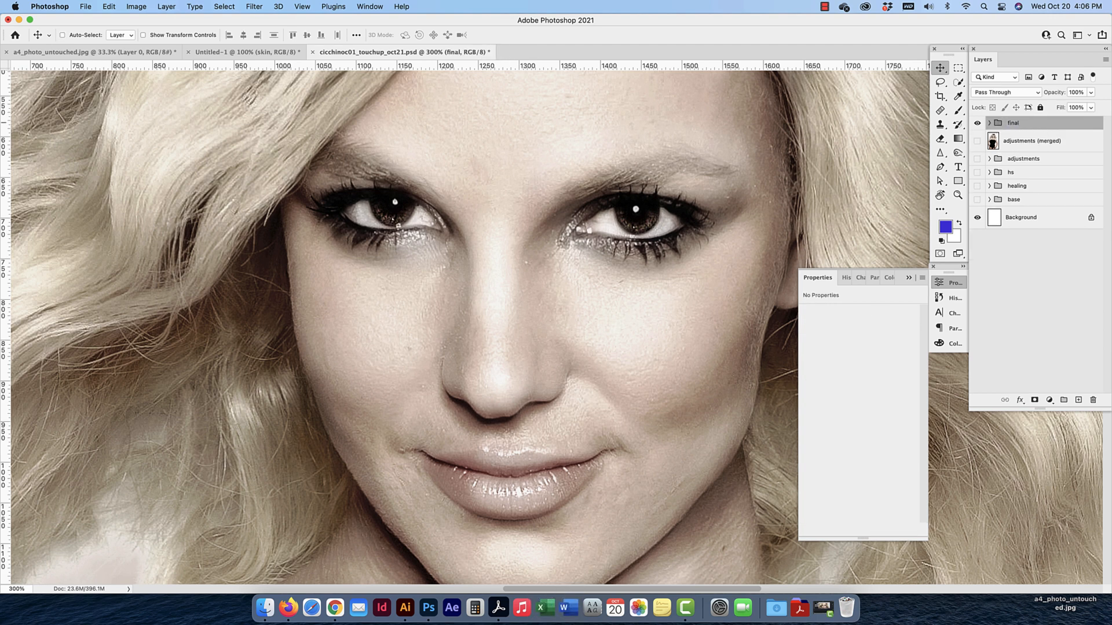
Rename the masked woman layer inside the "final" group as "cutout" and collapse the group
{"action": "left_click", "coordinate": [989, 122]}
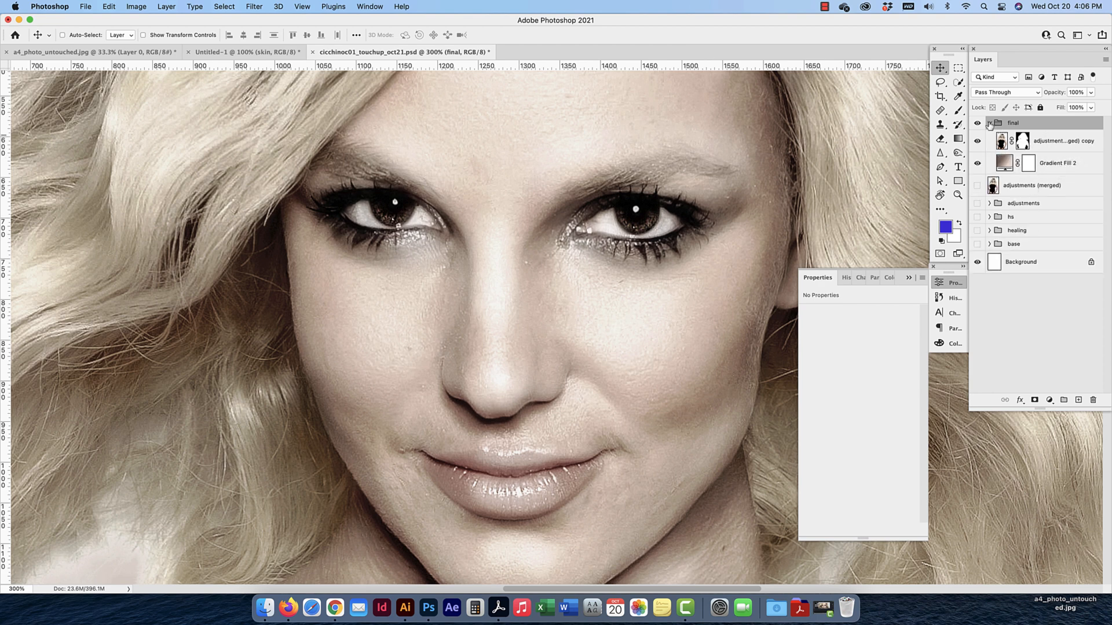
{"action": "double_click", "coordinate": [1054, 142]}
{"action": "type", "text": "cutout"}
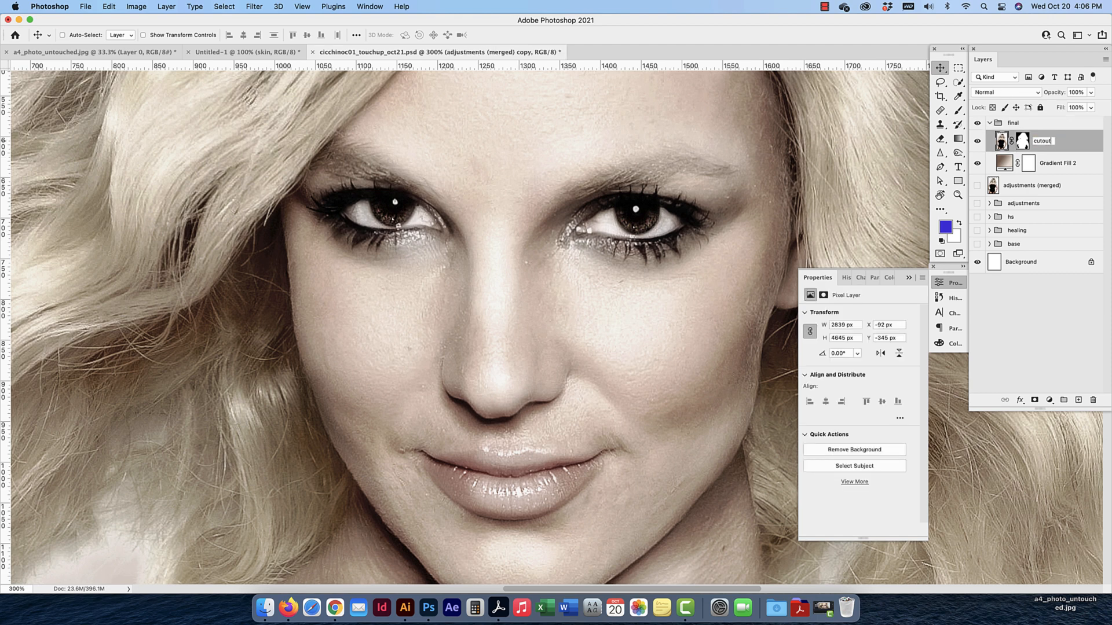
{"action": "key", "text": "Return"}
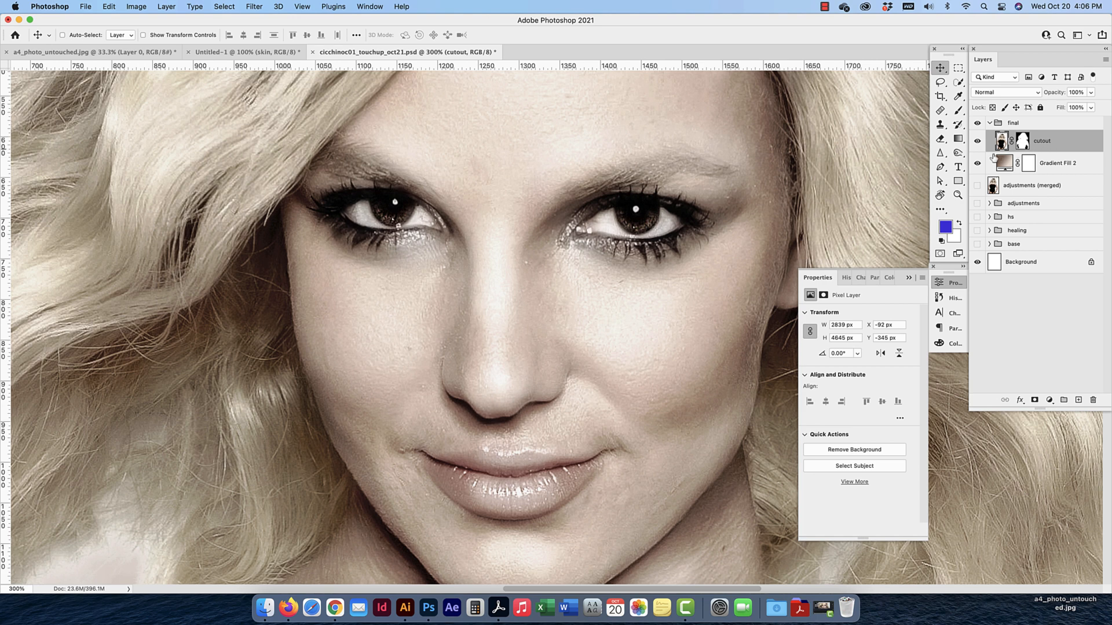
{"action": "left_click", "coordinate": [990, 123]}
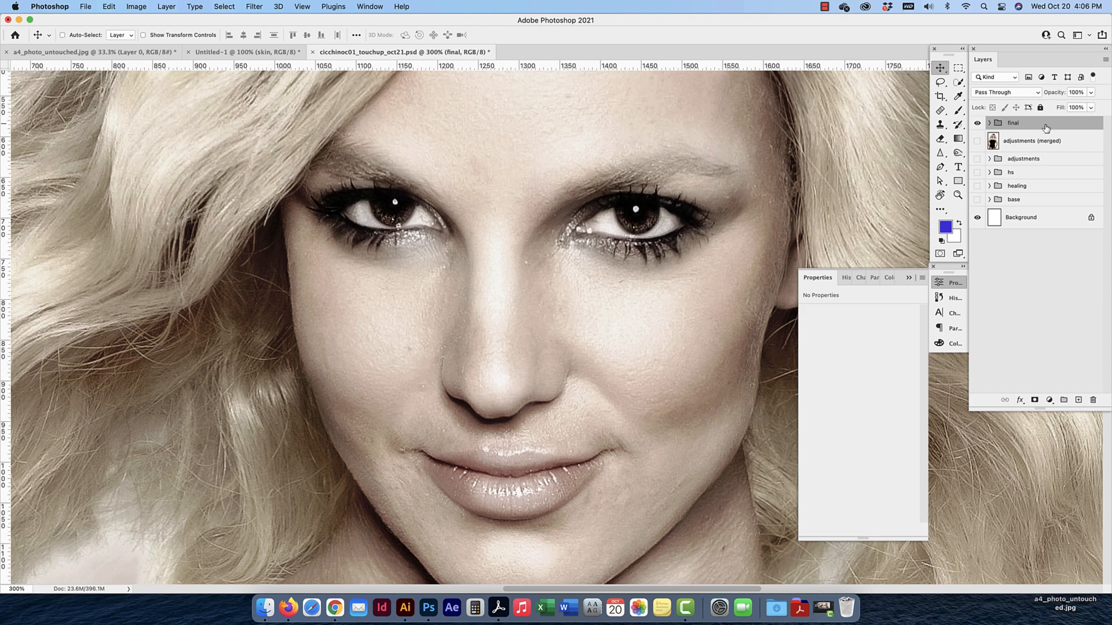
{"action": "left_click", "coordinate": [990, 123]}
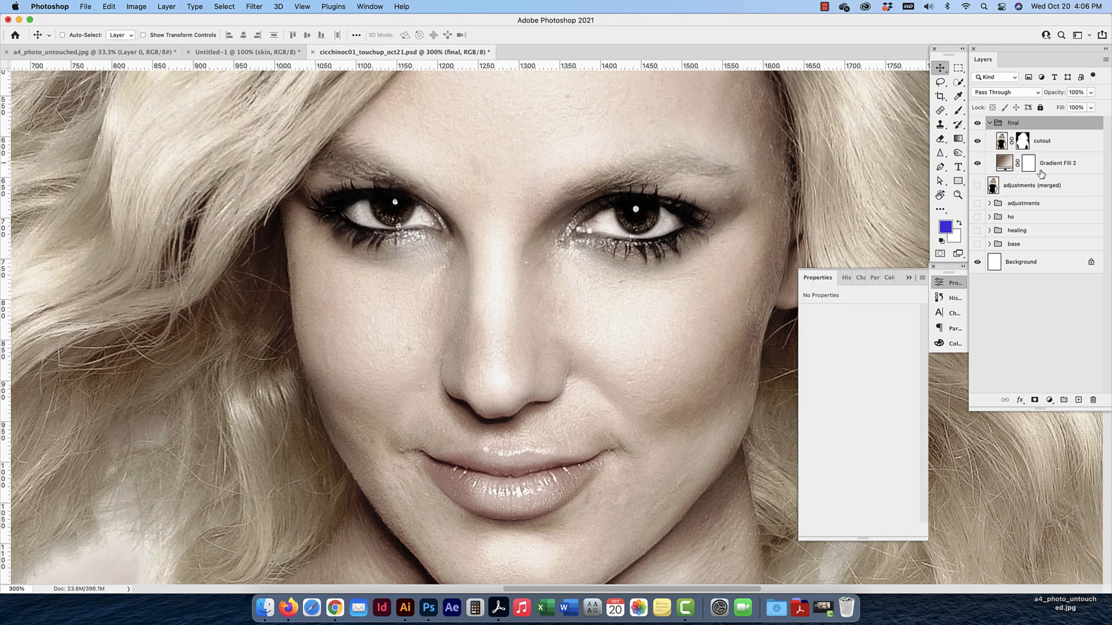
{"action": "left_click", "coordinate": [990, 123]}
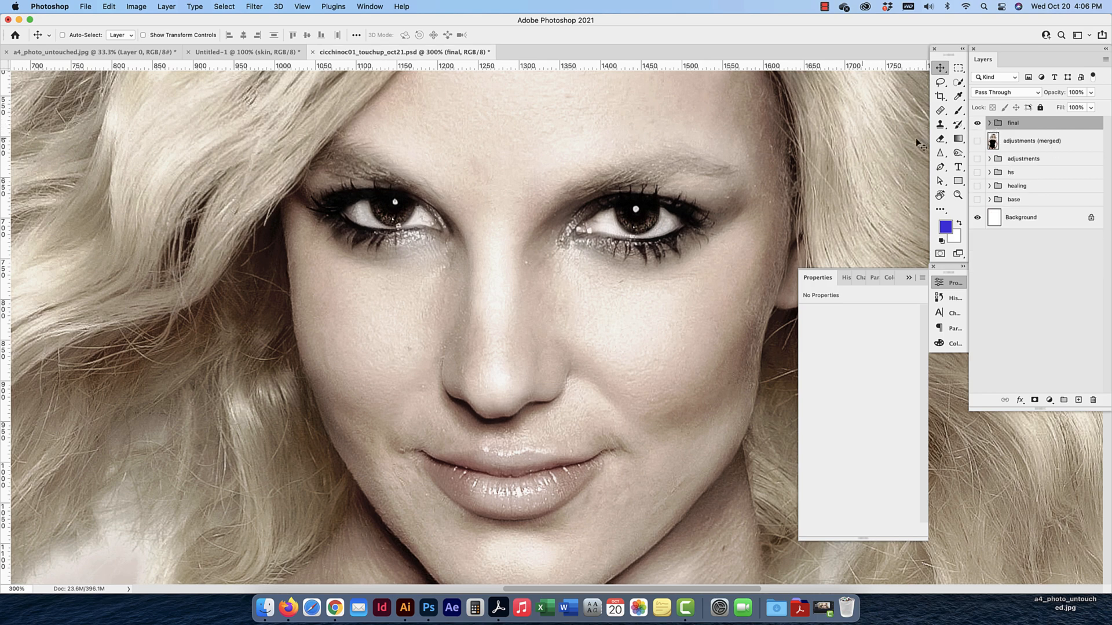
Try converting the document to CMYK Color without flattening, toggling the conversion to compare the colours
{"action": "key", "text": "super+minus"}
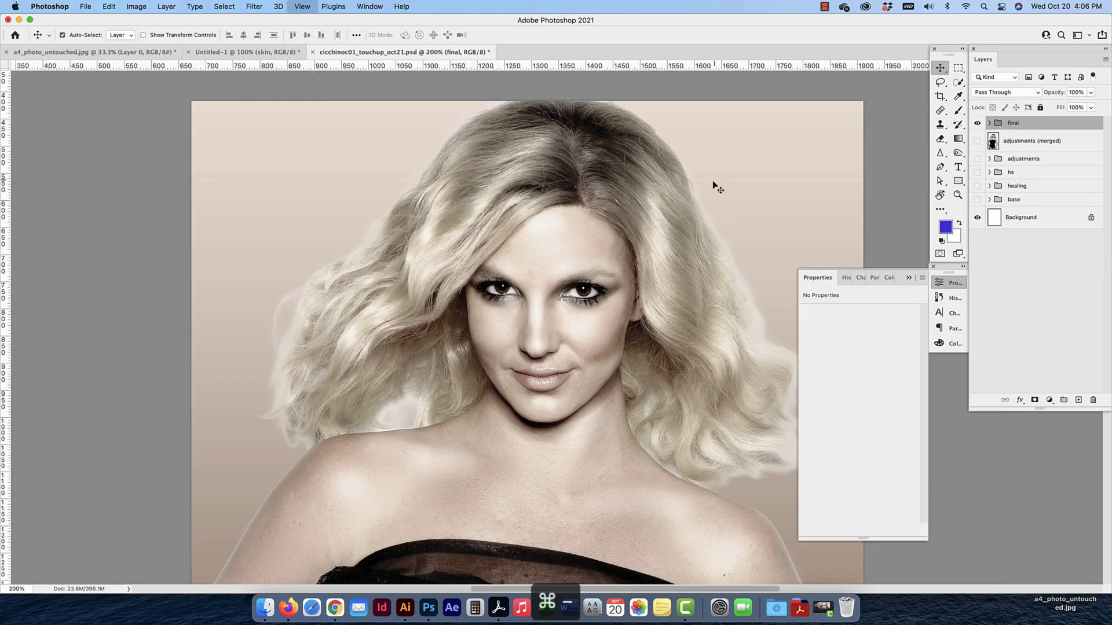
{"action": "key", "text": "super+minus"}
{"action": "key", "text": "super+minus"}
{"action": "key", "text": "super+minus"}
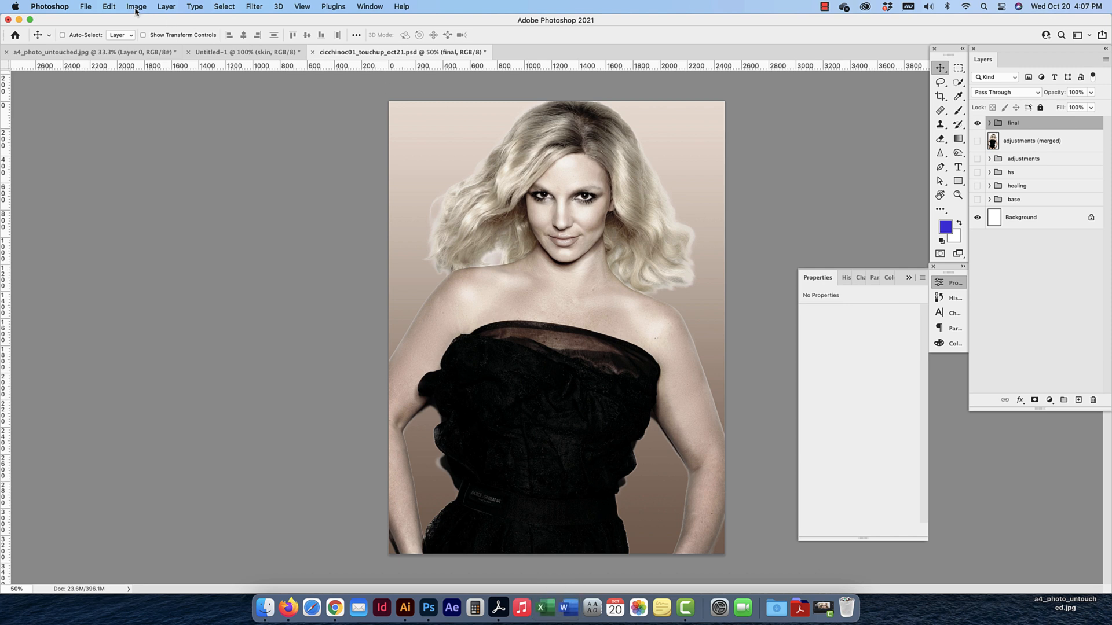
{"action": "left_click", "coordinate": [137, 7]}
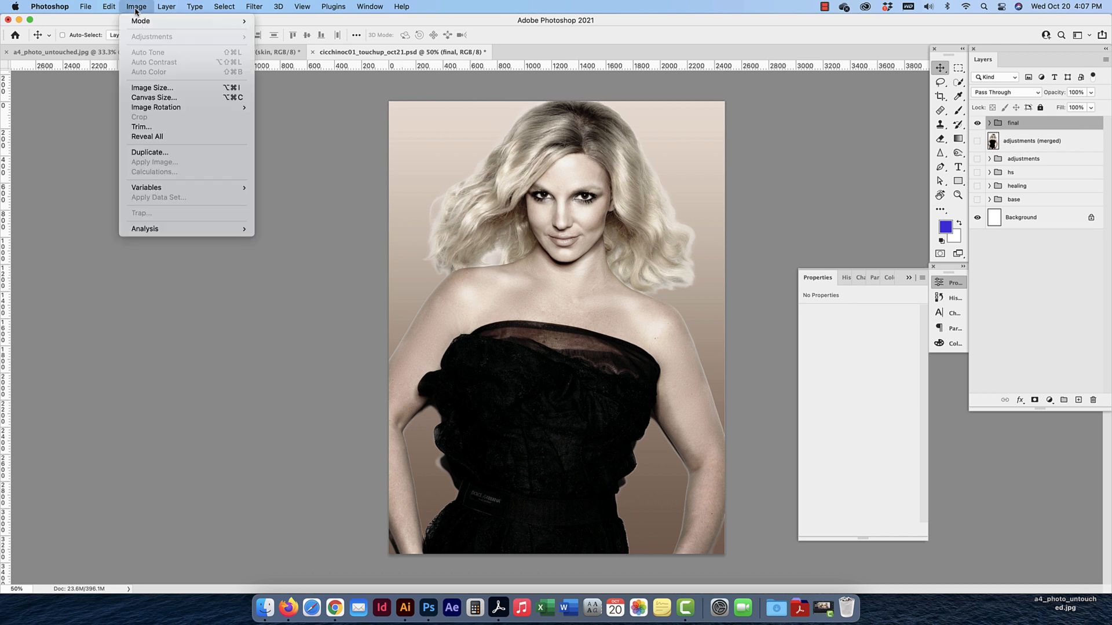
{"action": "mouse_move", "coordinate": [140, 21]}
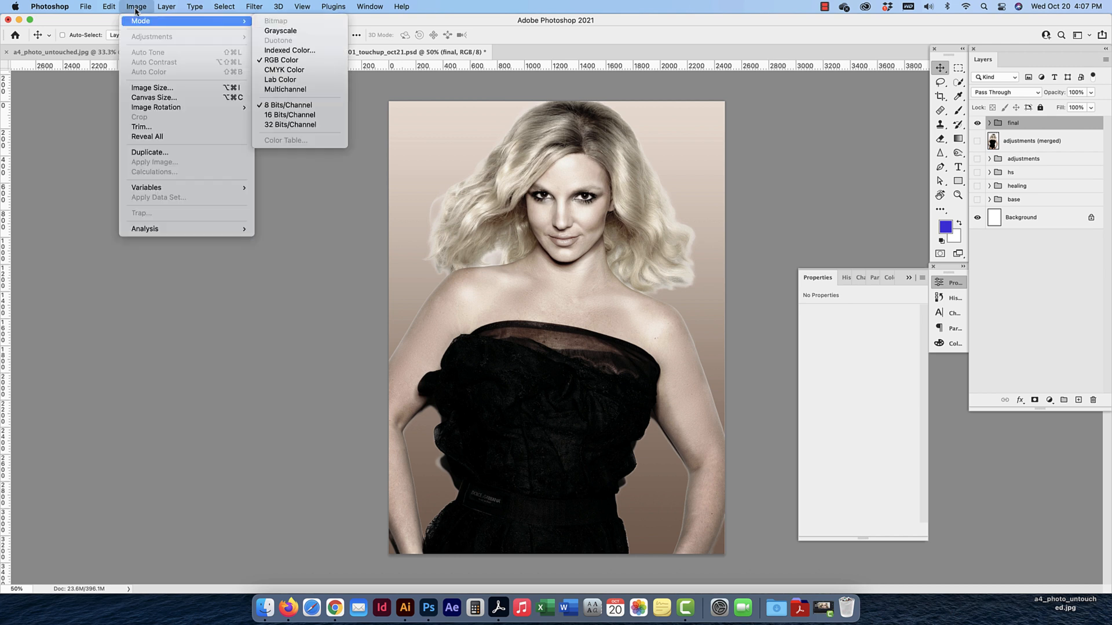
{"action": "left_click", "coordinate": [292, 70]}
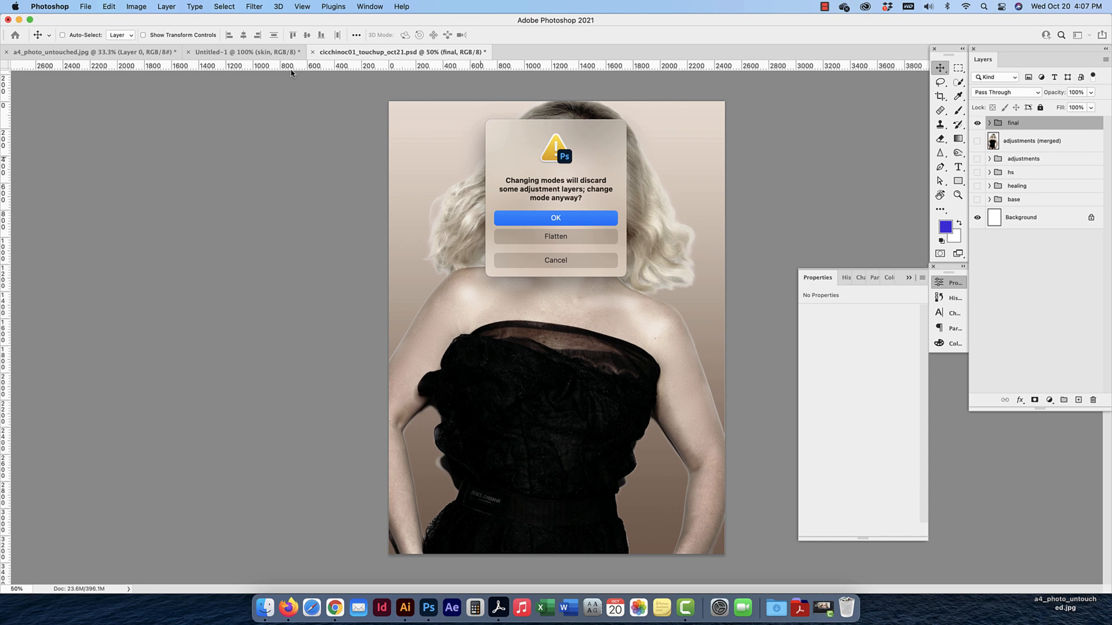
{"action": "left_click", "coordinate": [556, 219]}
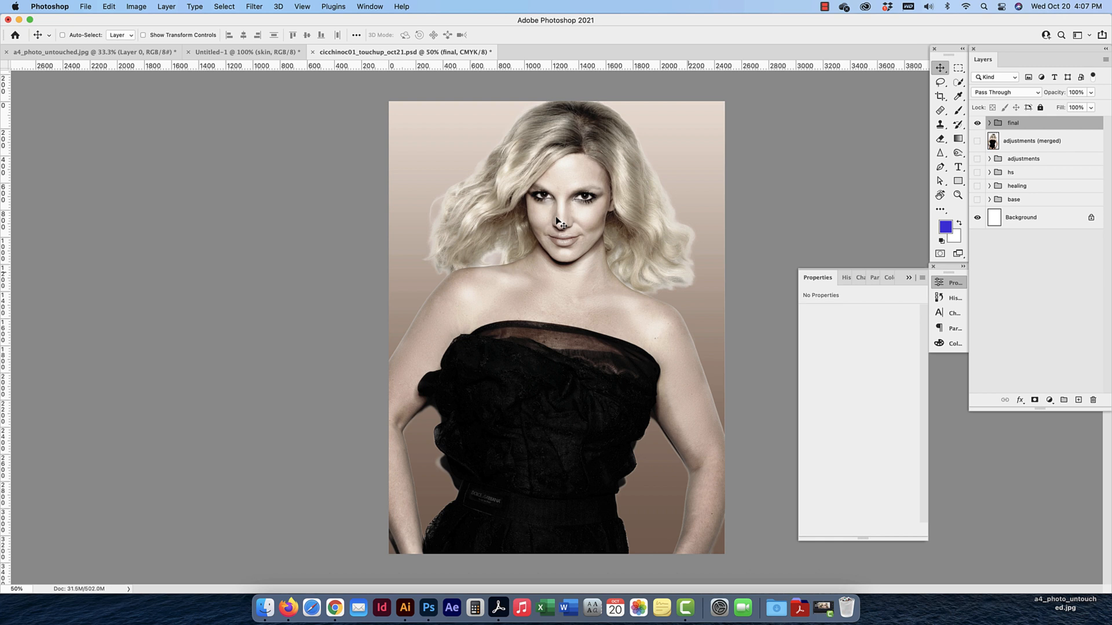
{"action": "key", "text": "super+z"}
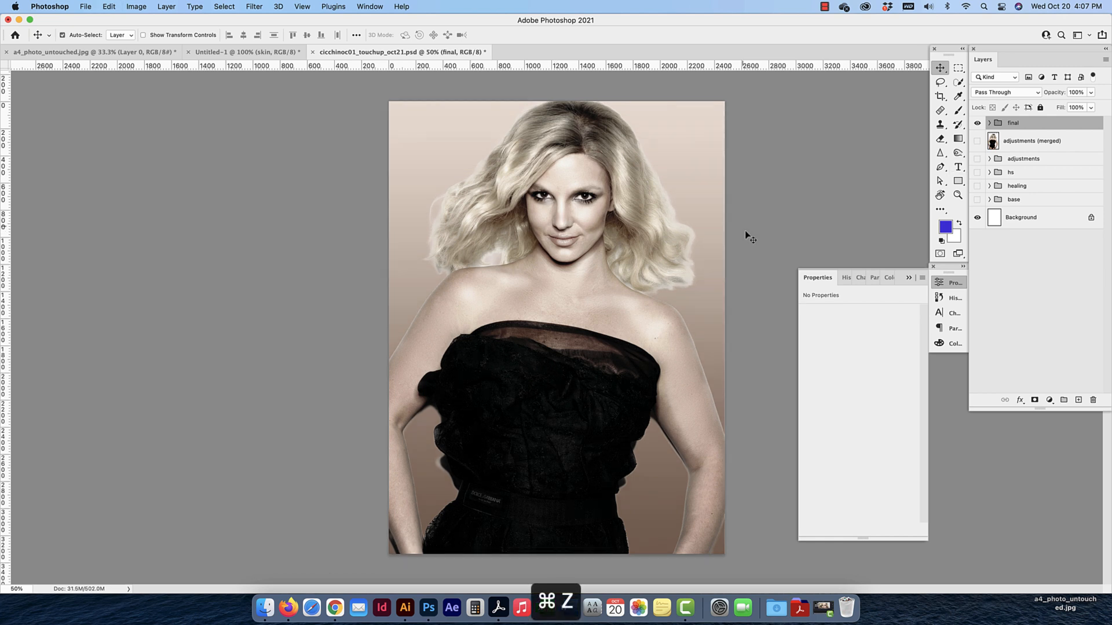
{"action": "key", "text": "super+shift+z"}
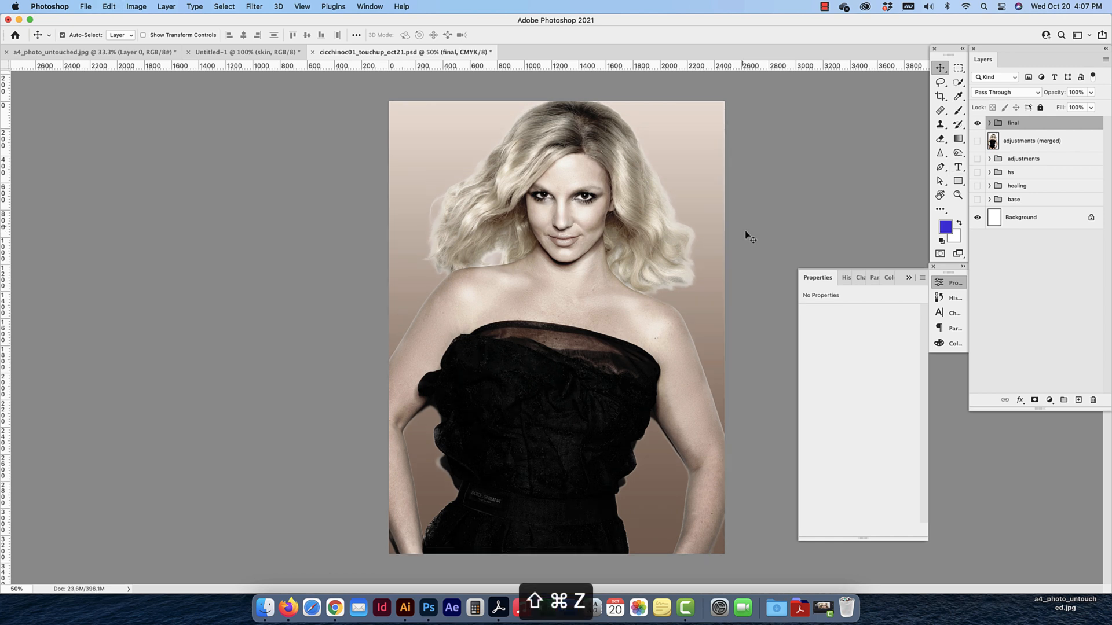
{"action": "key", "text": "super+z"}
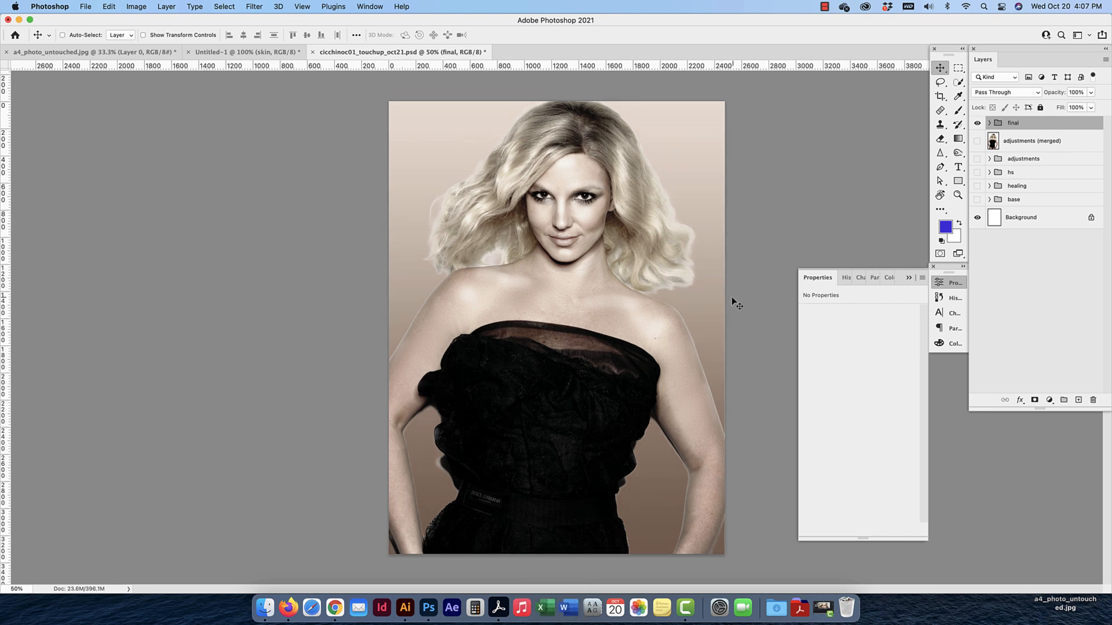
Stamp the "final" group into a separate merged layer above it and hide the original group
{"action": "left_click", "coordinate": [836, 278]}
{"action": "left_click", "coordinate": [944, 300]}
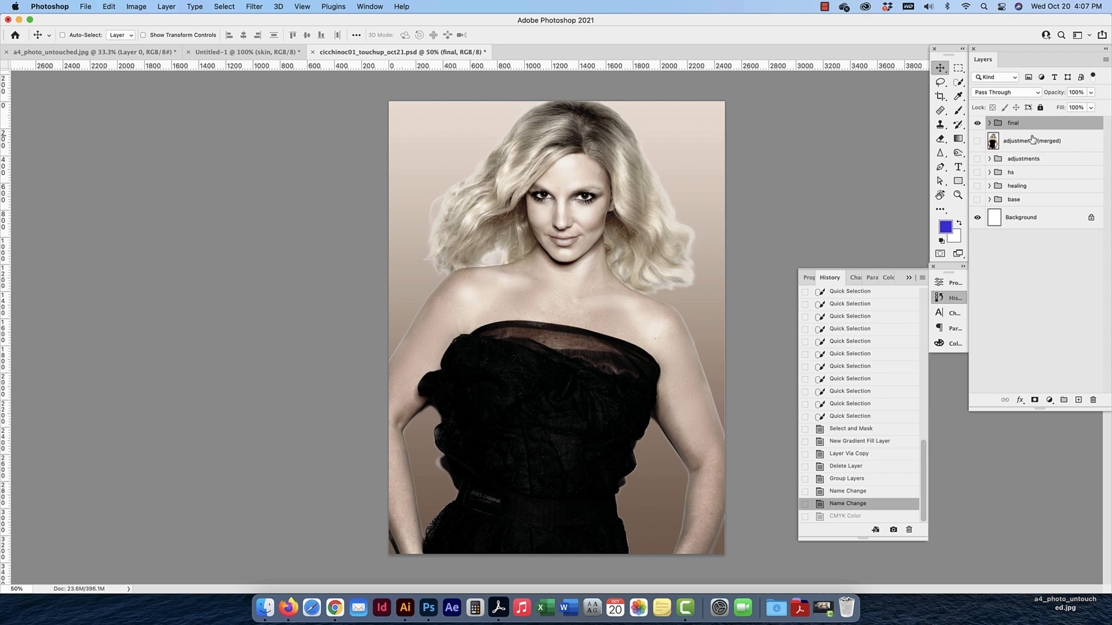
{"action": "left_click", "coordinate": [990, 123]}
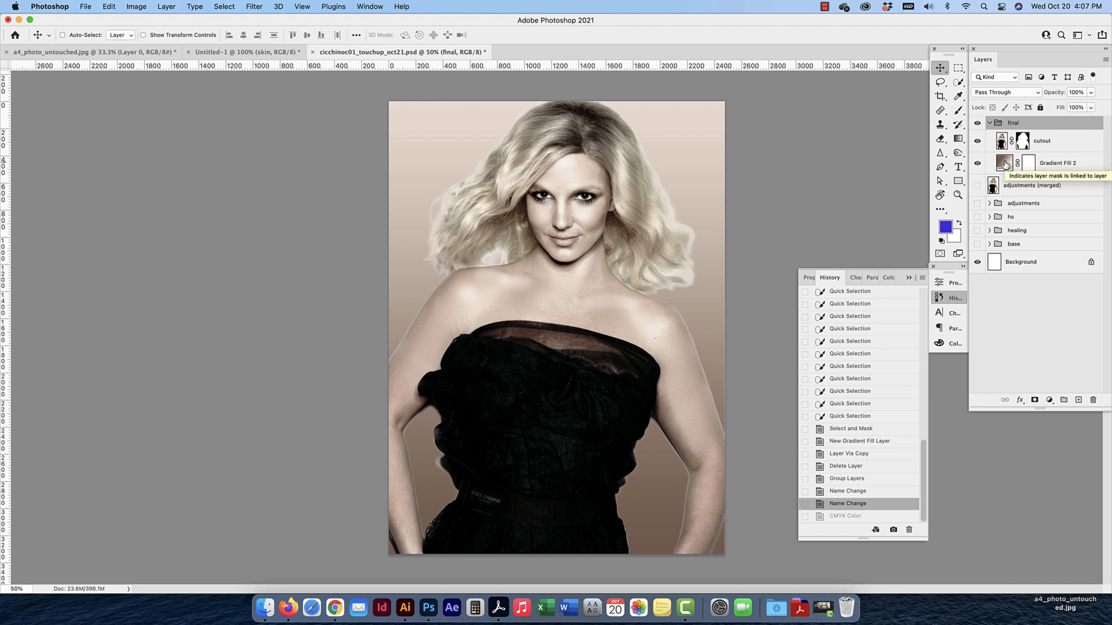
{"action": "left_click", "coordinate": [989, 123]}
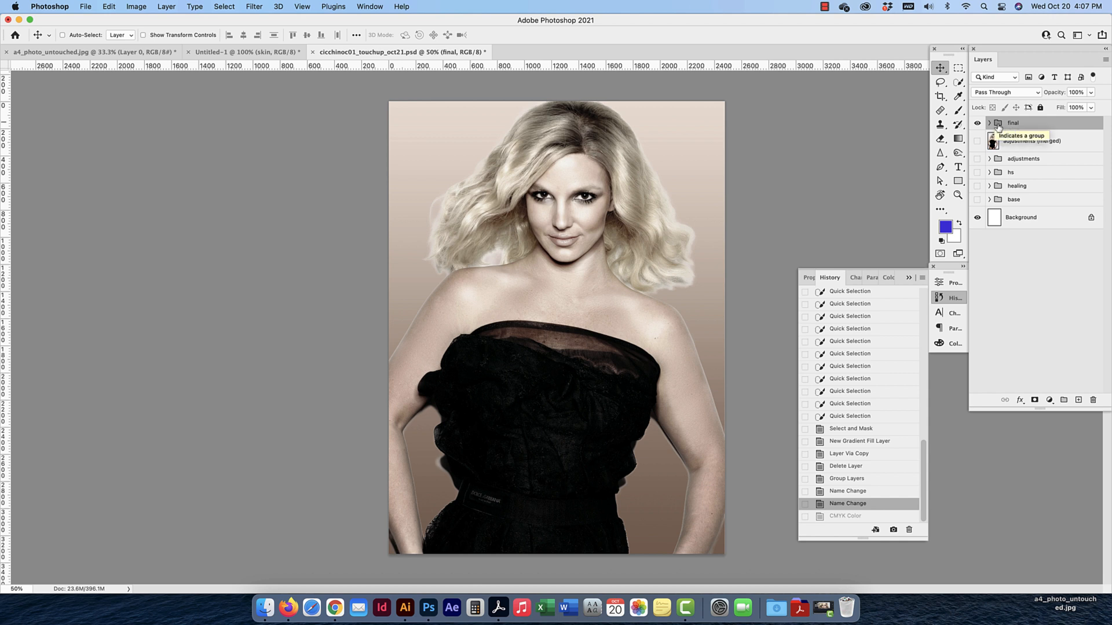
{"action": "left_click", "coordinate": [989, 124]}
{"action": "left_click", "coordinate": [990, 123]}
{"action": "key", "text": "super"}
{"action": "key", "text": "alt+super+e"}
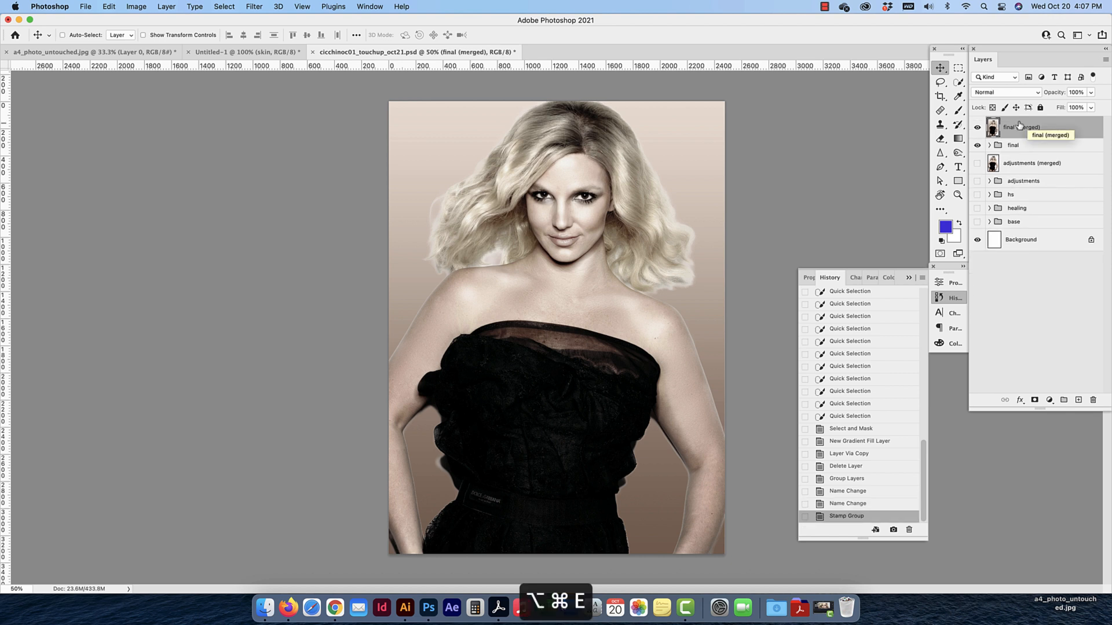
{"action": "left_click", "coordinate": [977, 146]}
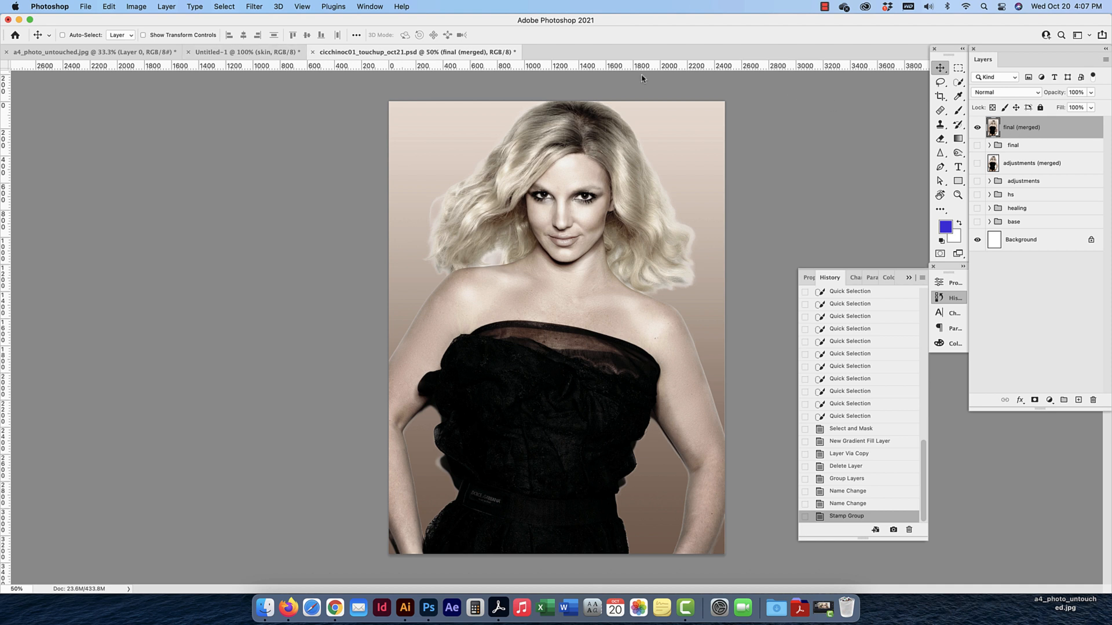
Convert the document to CMYK Color mode while keeping the layers unflattened
{"action": "left_click", "coordinate": [142, 8]}
{"action": "mouse_move", "coordinate": [146, 21]}
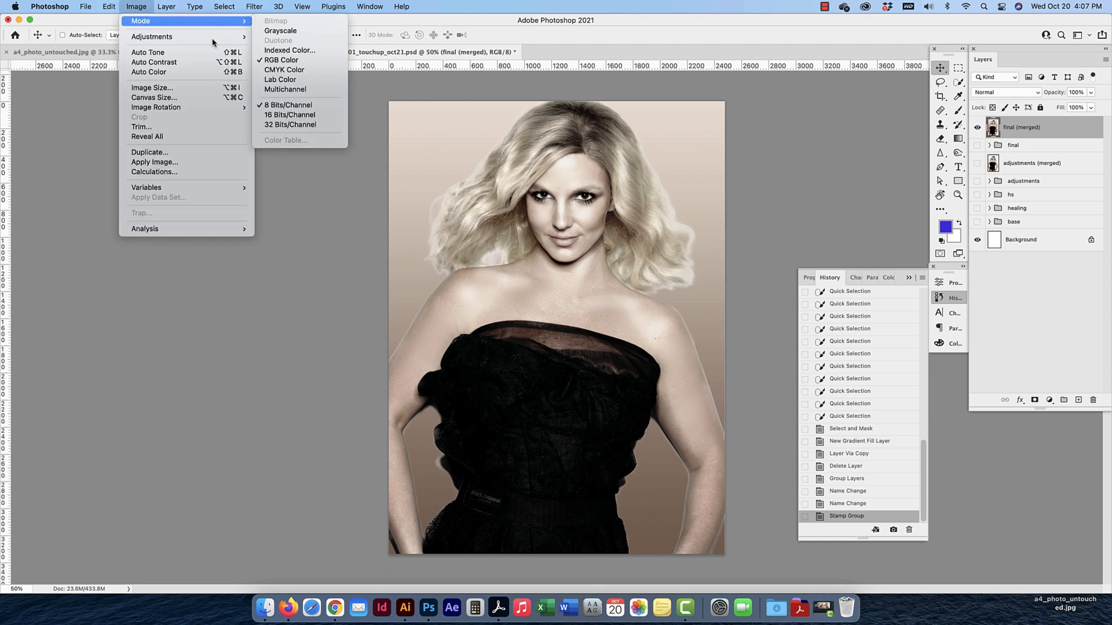
{"action": "left_click", "coordinate": [275, 70]}
{"action": "left_click", "coordinate": [579, 218]}
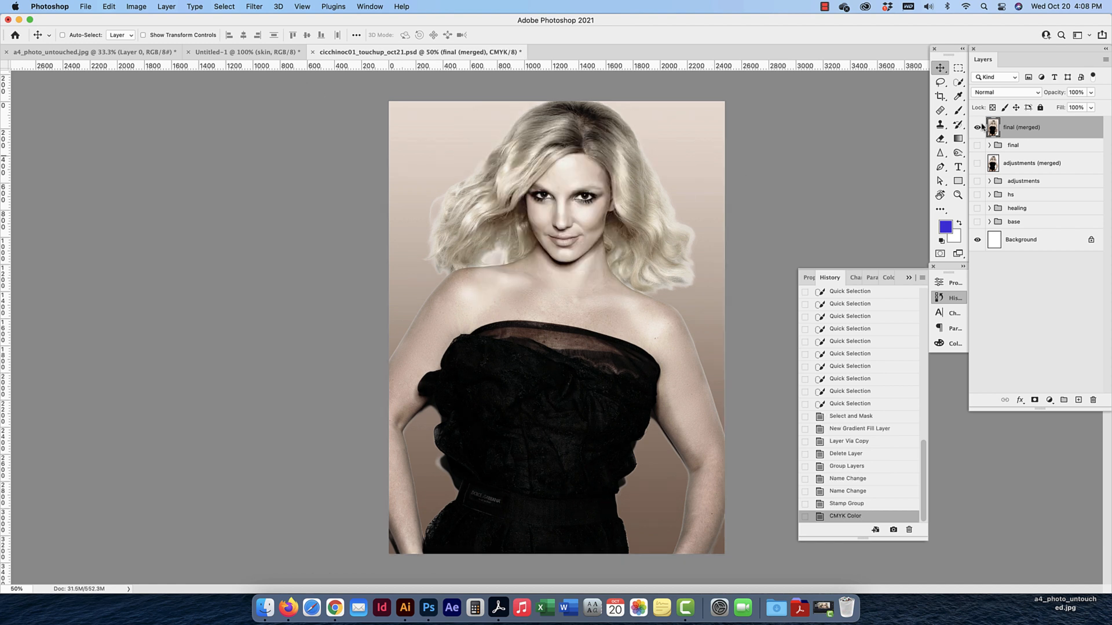
Compare the image before and after the CMYK conversion through the history states, ending on the CMYK Color state
{"action": "left_click", "coordinate": [850, 505]}
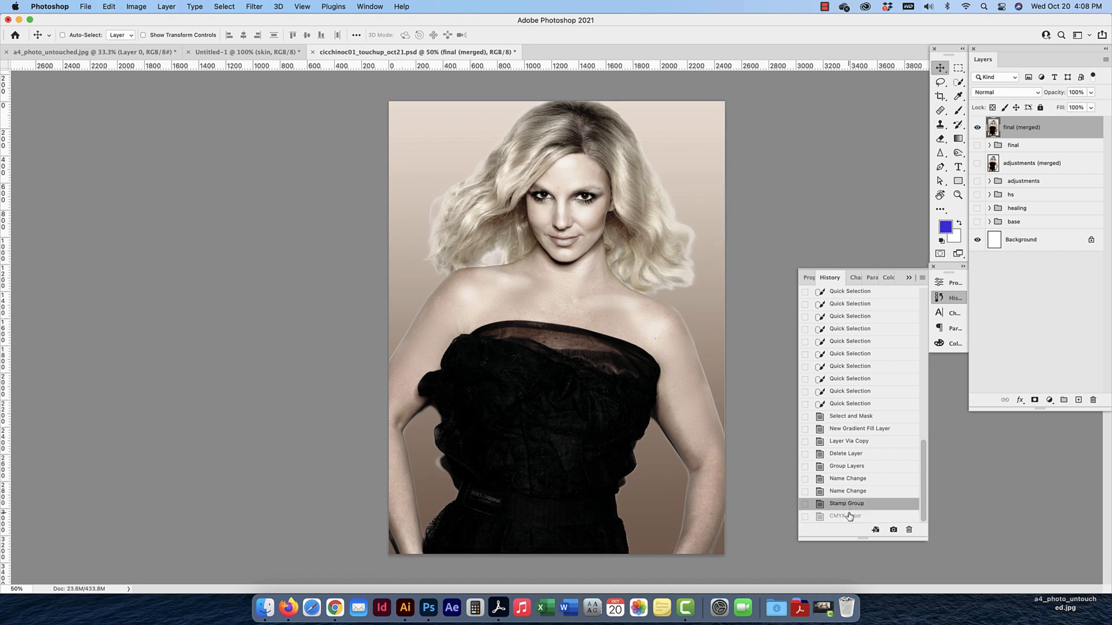
{"action": "left_click", "coordinate": [849, 515]}
{"action": "left_click", "coordinate": [849, 505]}
{"action": "left_click", "coordinate": [849, 516]}
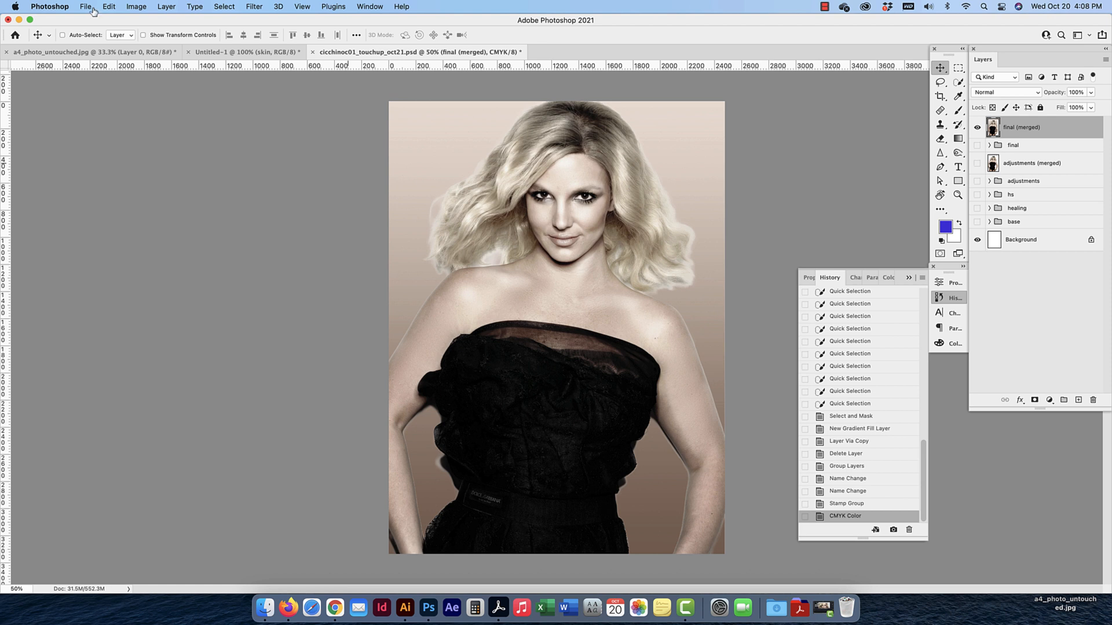
{"action": "left_click", "coordinate": [833, 277]}
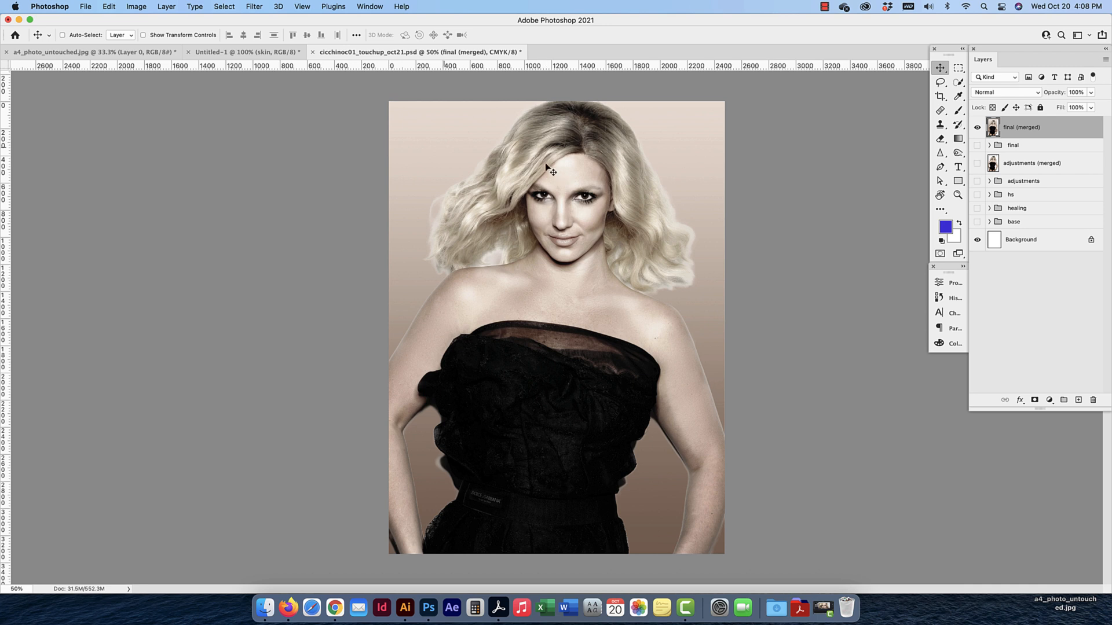
Start saving a separate copy of the document to the Desktop
{"action": "left_click", "coordinate": [85, 6]}
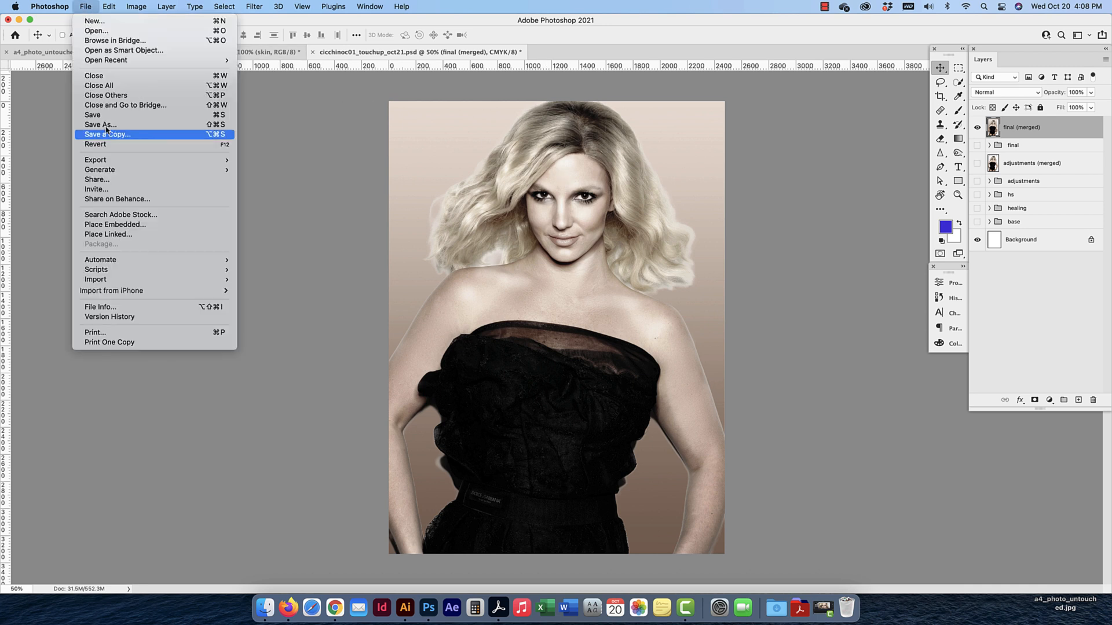
{"action": "left_click", "coordinate": [106, 128]}
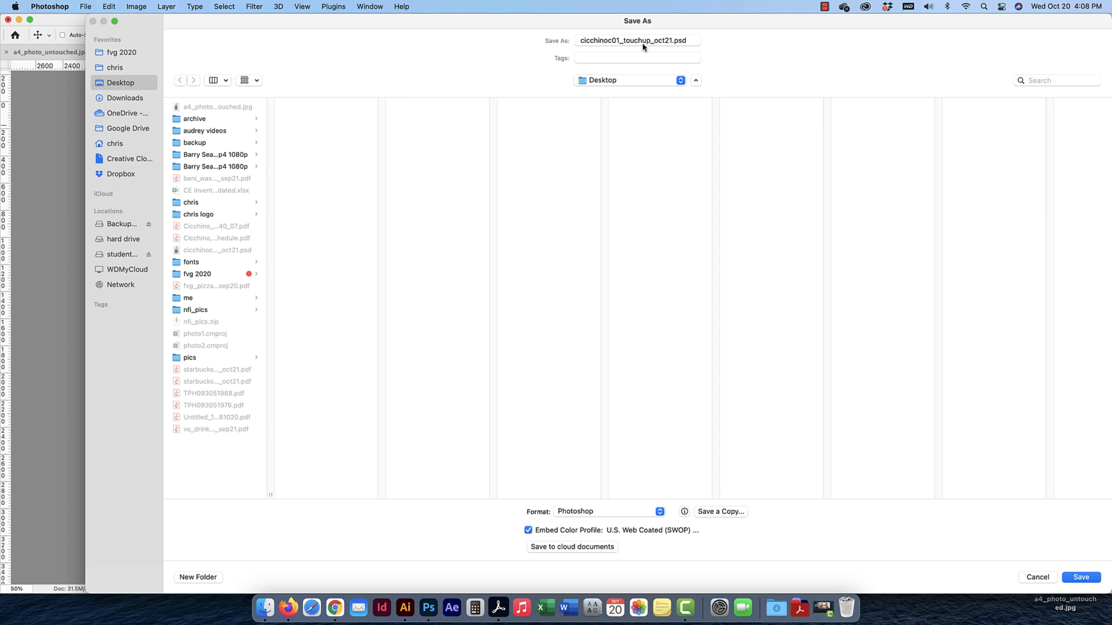
{"action": "left_click", "coordinate": [631, 512]}
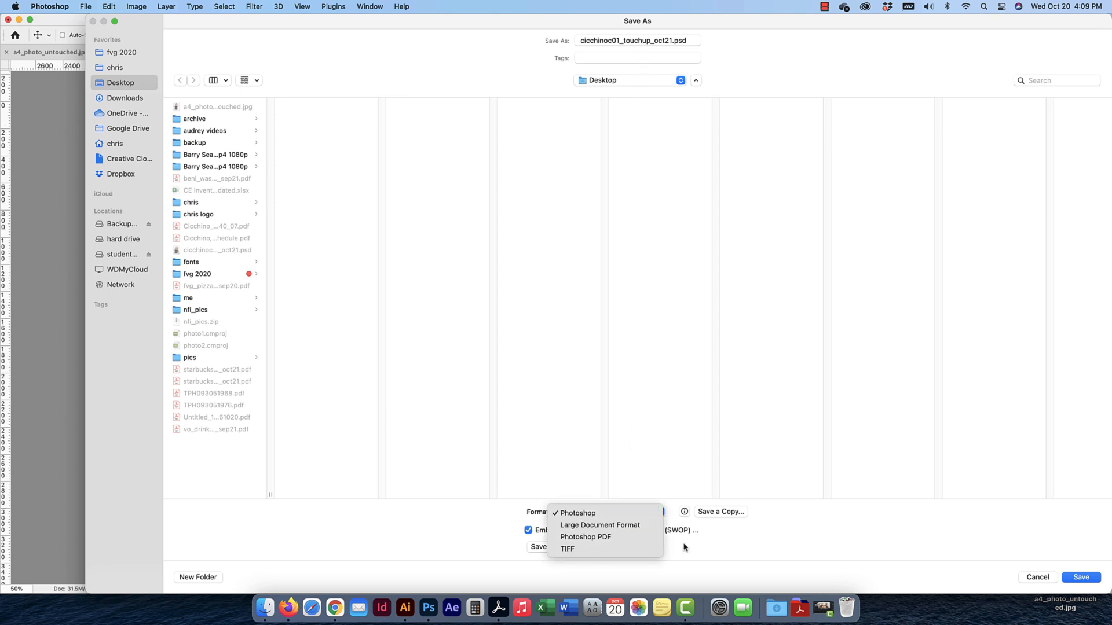
{"action": "left_click", "coordinate": [791, 541]}
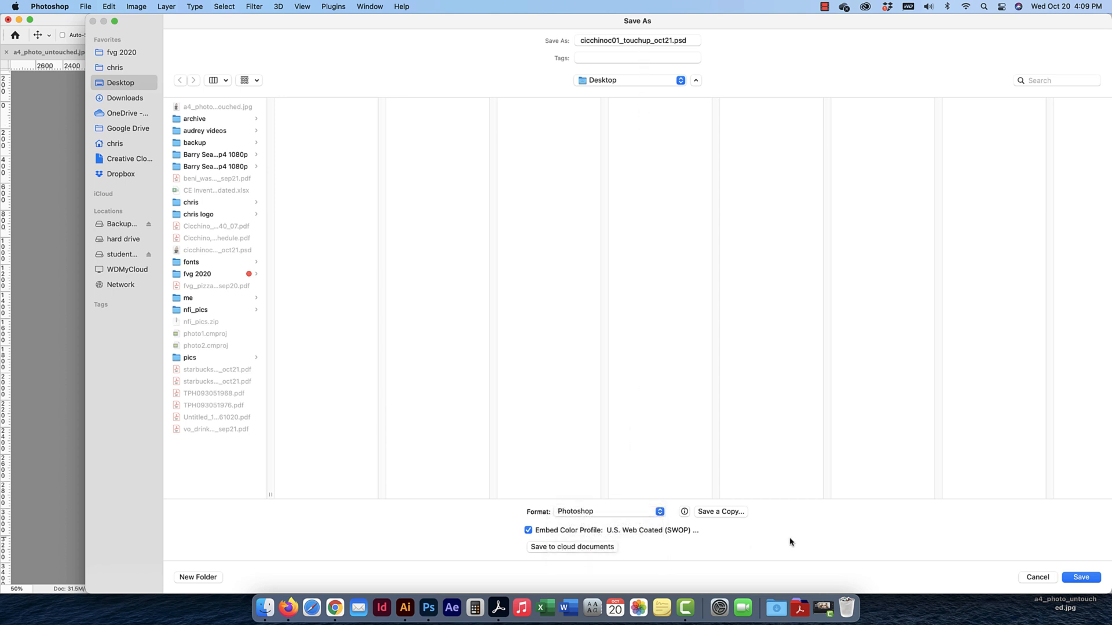
{"action": "left_click", "coordinate": [717, 512]}
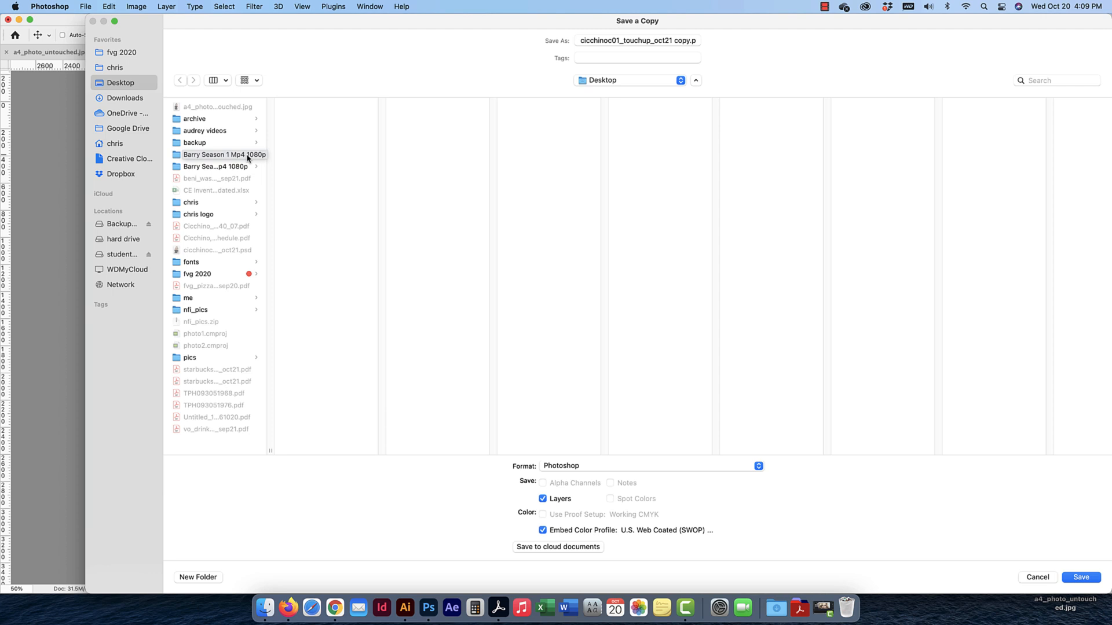
Remove the word "copy" from the file name and set the copy's format to TIFF
{"action": "left_click", "coordinate": [688, 40]}
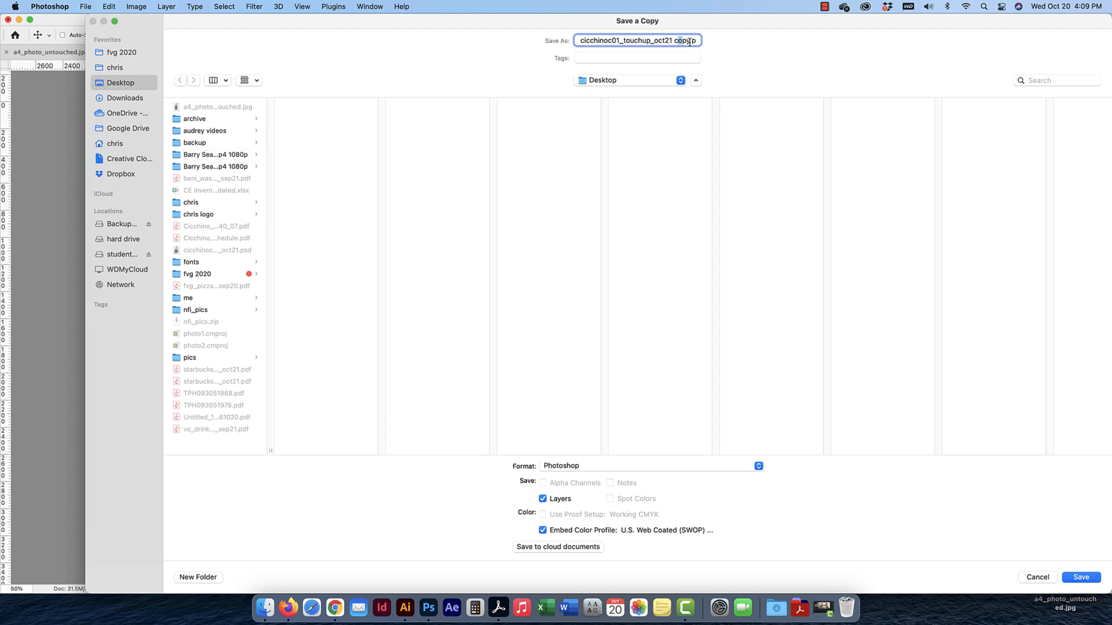
{"action": "key", "text": "BackSpace"}
{"action": "key", "text": "BackSpace"}
{"action": "key", "text": "BackSpace"}
{"action": "key", "text": "BackSpace"}
{"action": "key", "text": "BackSpace"}
{"action": "left_click", "coordinate": [625, 466]}
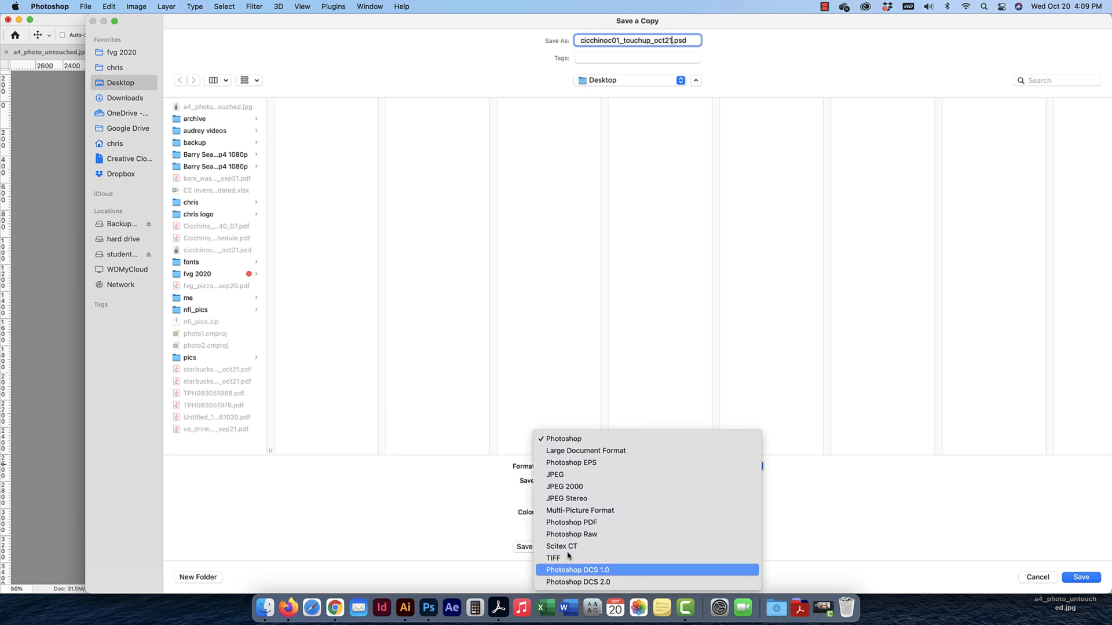
{"action": "left_click", "coordinate": [567, 557]}
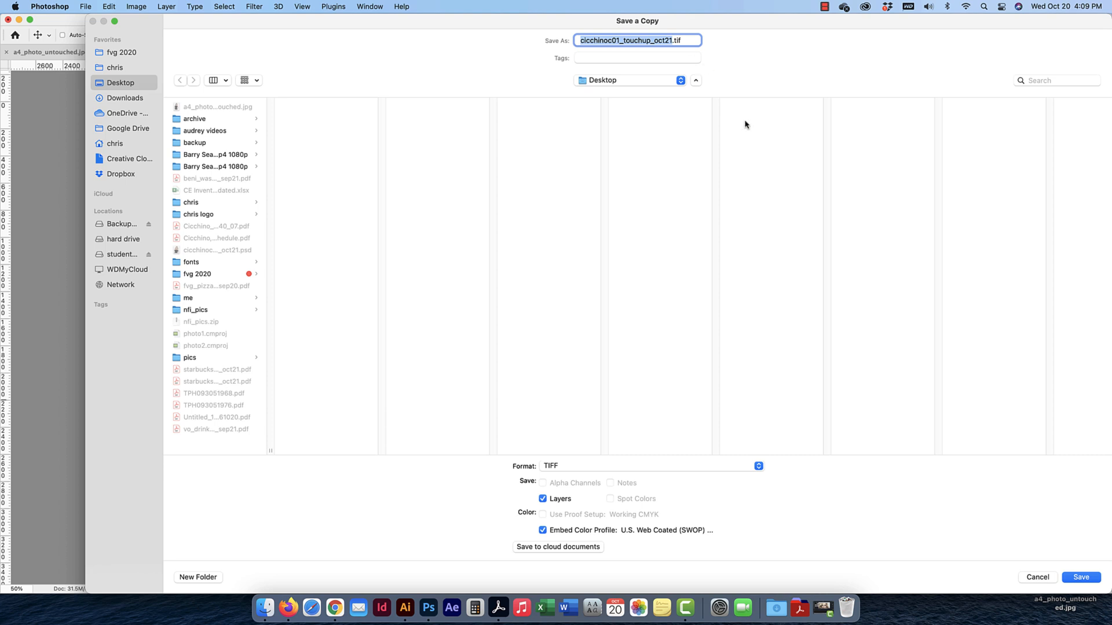
Save the TIFF copy to the Desktop with layers discarded and no image compression
{"action": "left_click", "coordinate": [1086, 581]}
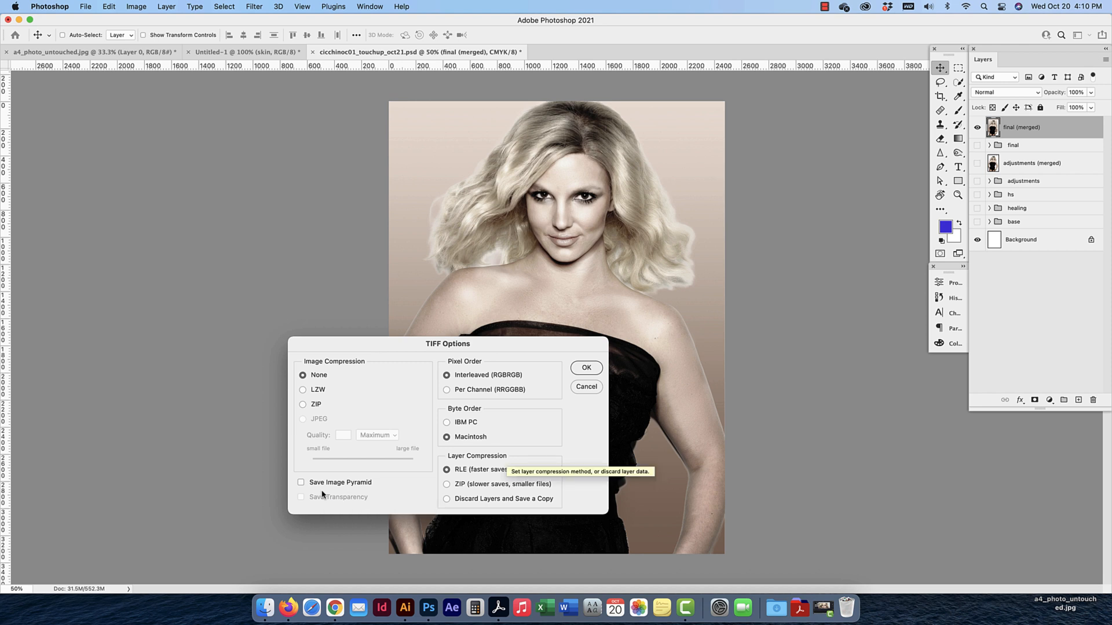
{"action": "left_click", "coordinate": [449, 499]}
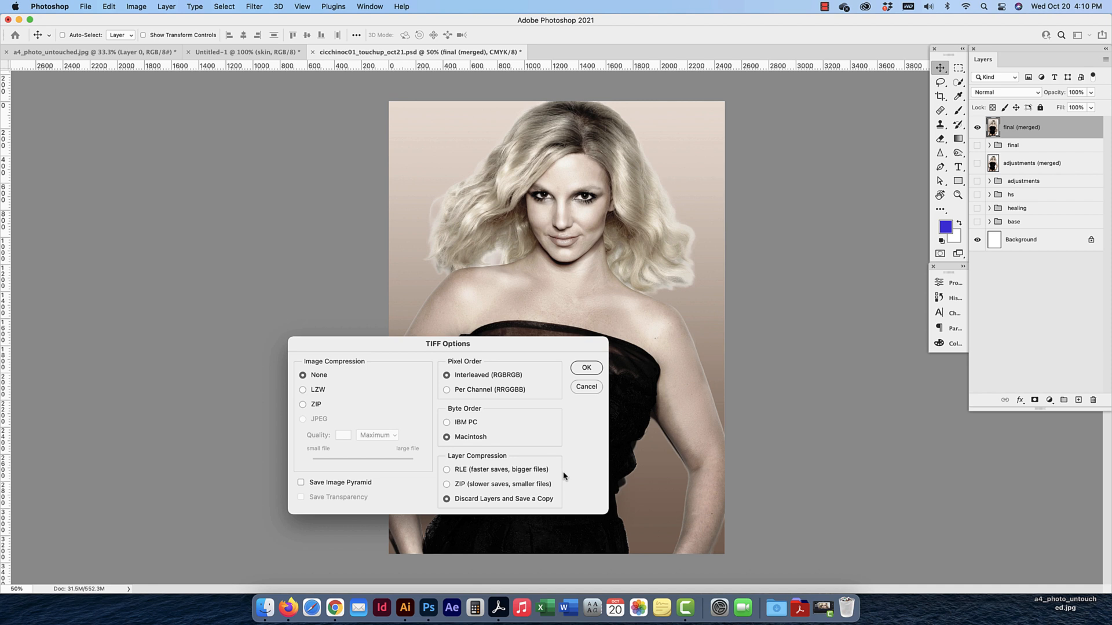
{"action": "left_click", "coordinate": [586, 368]}
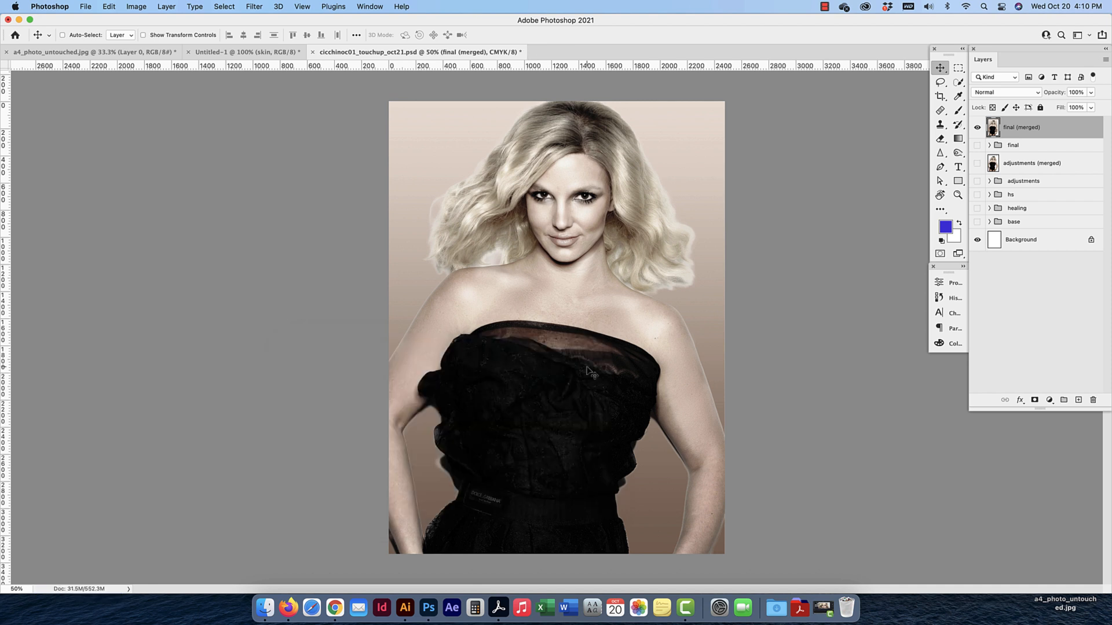
Check the desktop for the saved TIFF file, leaving the layered document open
{"action": "key", "text": "F11"}
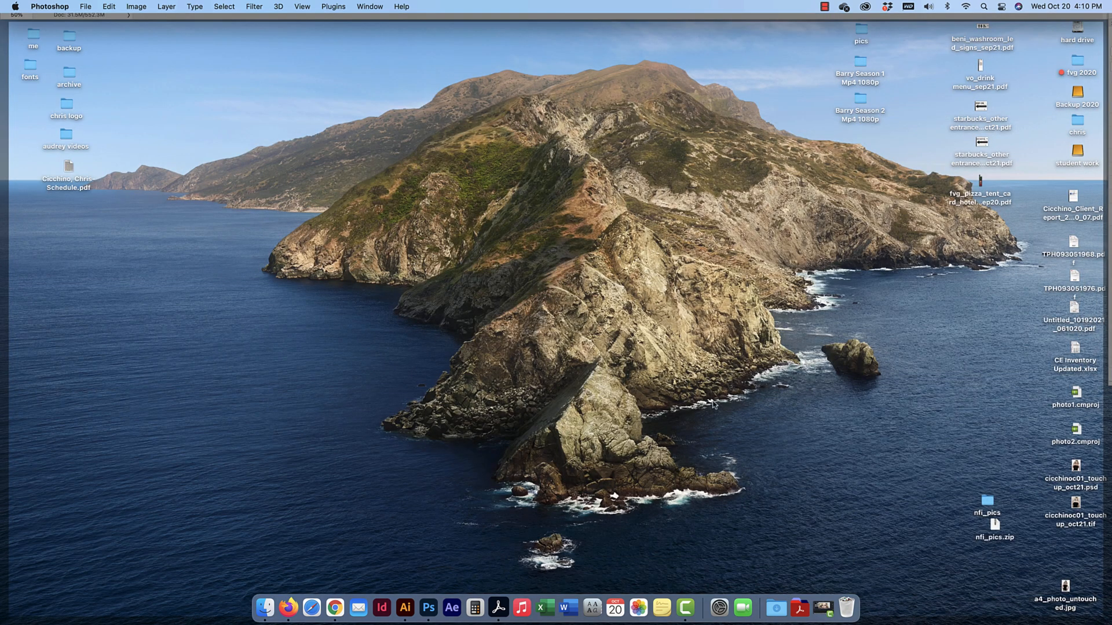
{"action": "left_click", "coordinate": [1071, 516]}
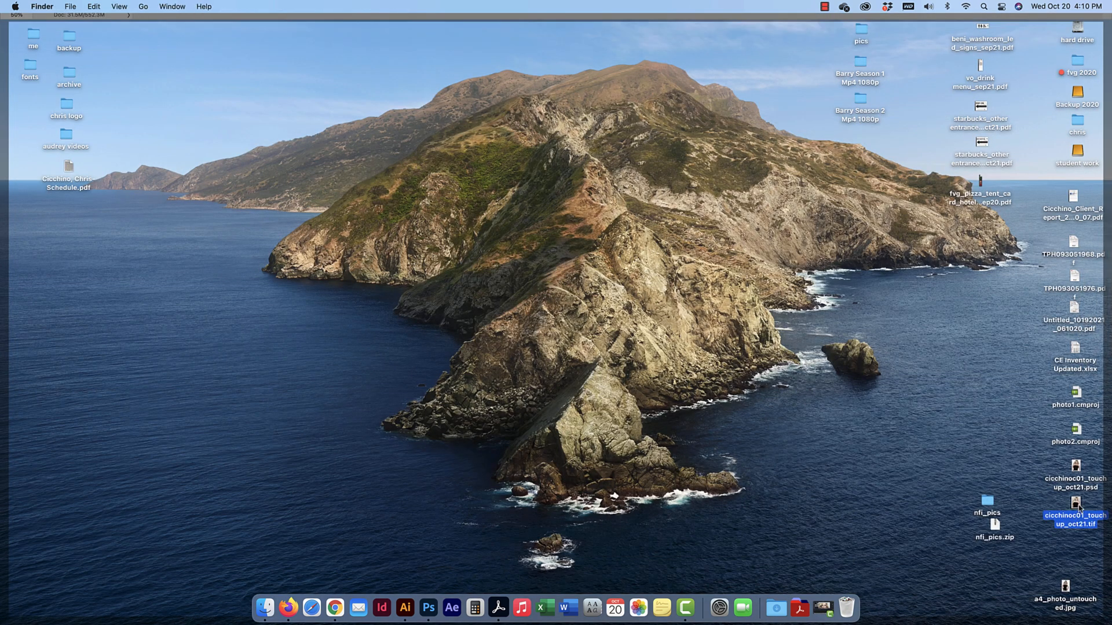
{"action": "key", "text": "F11"}
{"action": "left_click", "coordinate": [798, 396]}
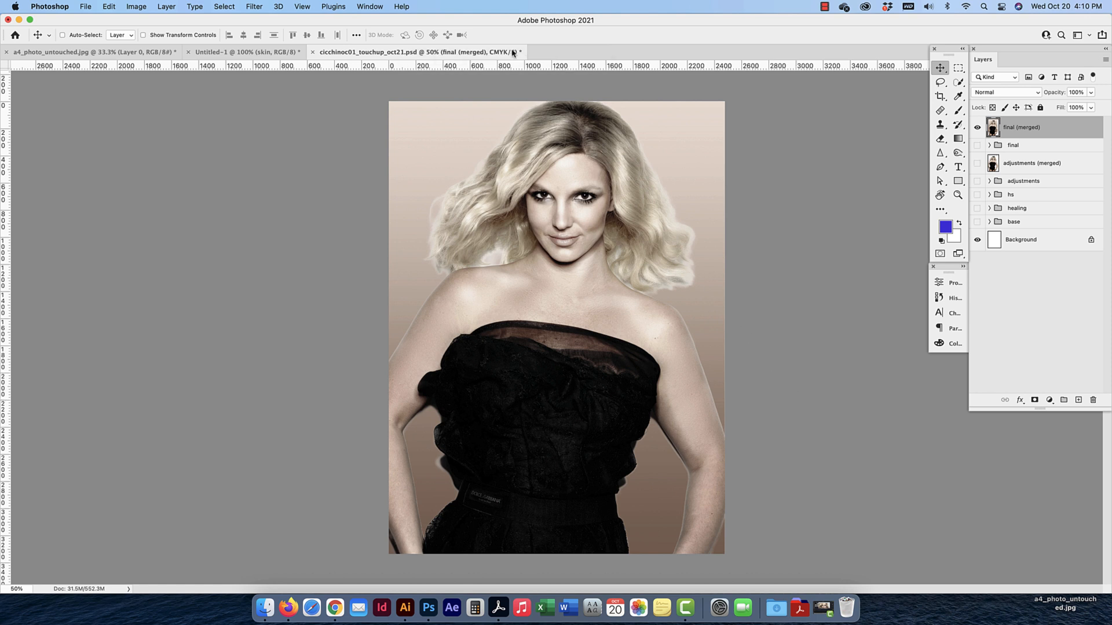
Revert the layered document to the Stamp Group history state, before the CMYK conversion
{"action": "left_click", "coordinate": [947, 299]}
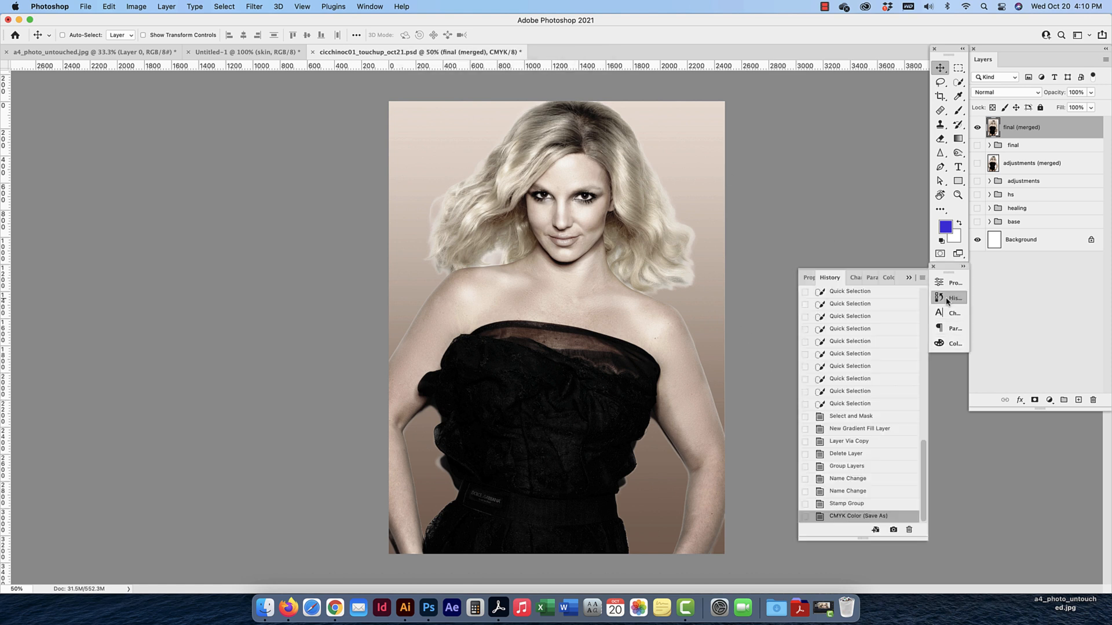
{"action": "left_click", "coordinate": [852, 505]}
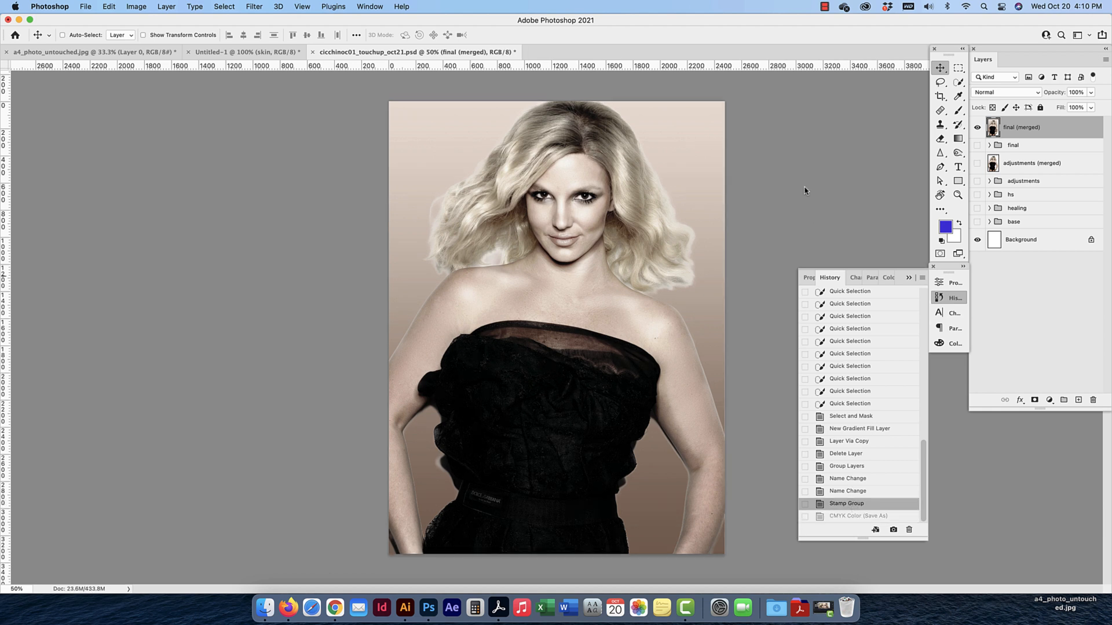
{"action": "left_click", "coordinate": [831, 283]}
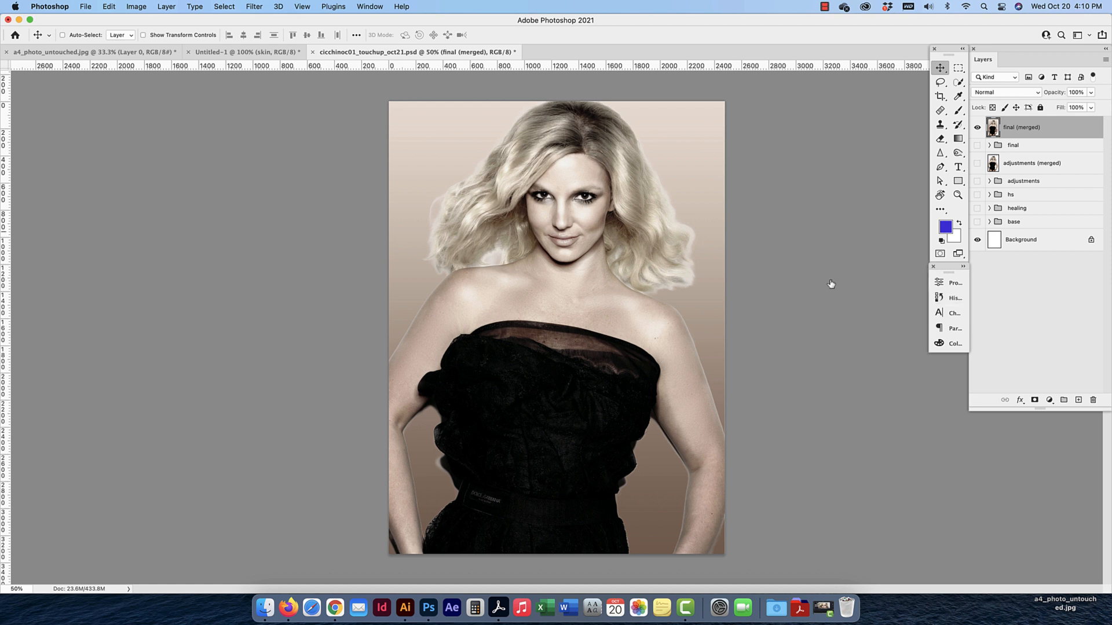
Review the contents of the base, healing, hs and adjustments layer groups one by one, collapsing each again
{"action": "left_click", "coordinate": [990, 223]}
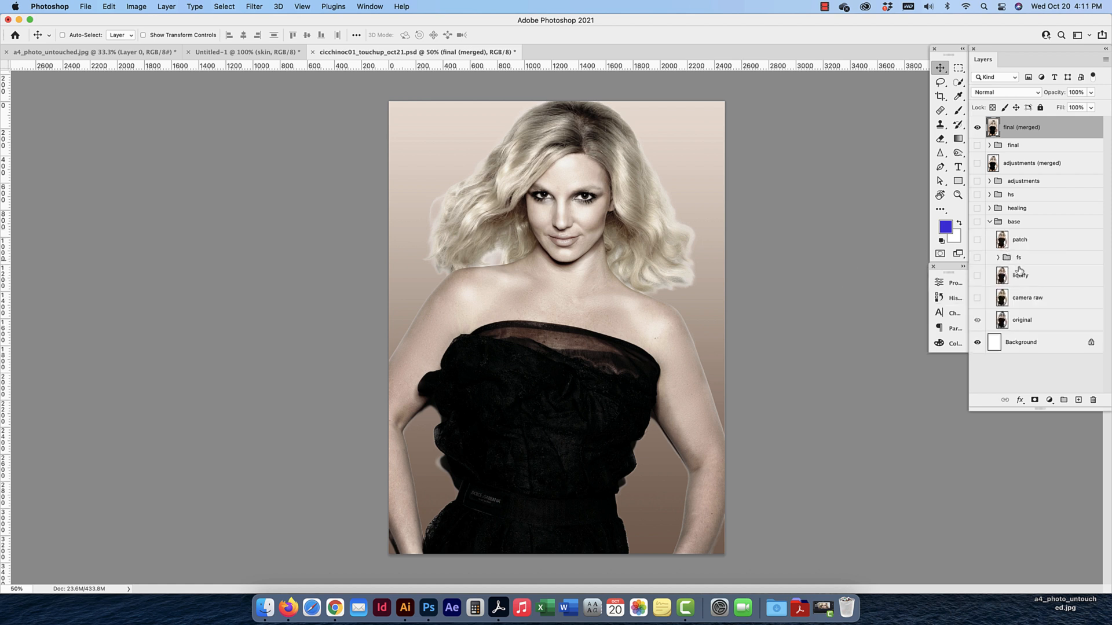
{"action": "left_click", "coordinate": [997, 258]}
{"action": "left_click", "coordinate": [998, 258]}
{"action": "left_click", "coordinate": [990, 222]}
{"action": "left_click", "coordinate": [989, 208]}
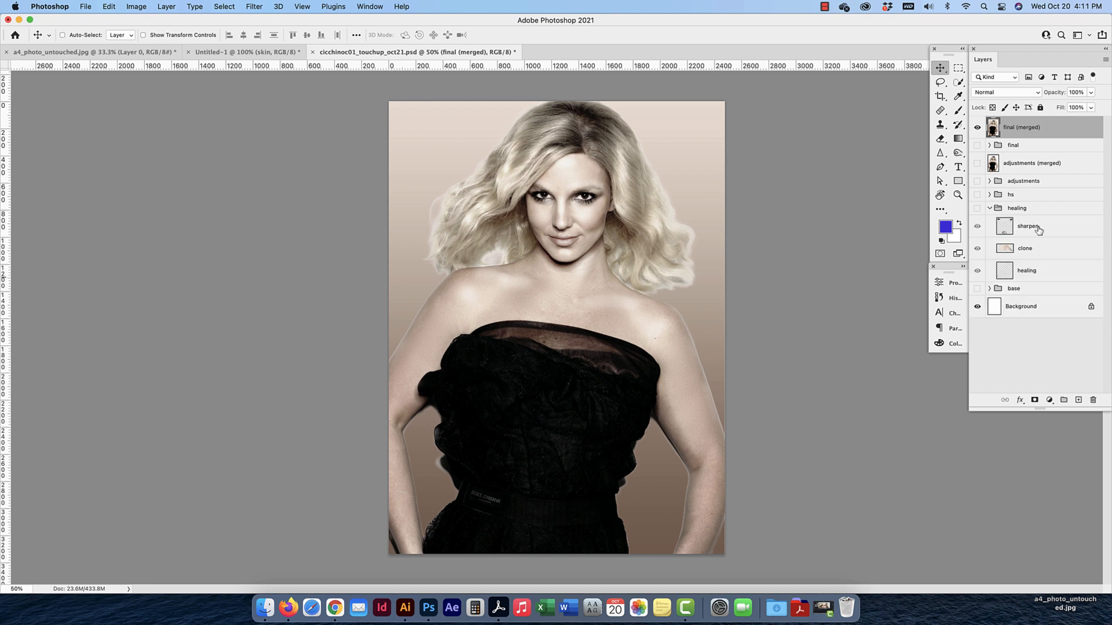
{"action": "left_click", "coordinate": [990, 209]}
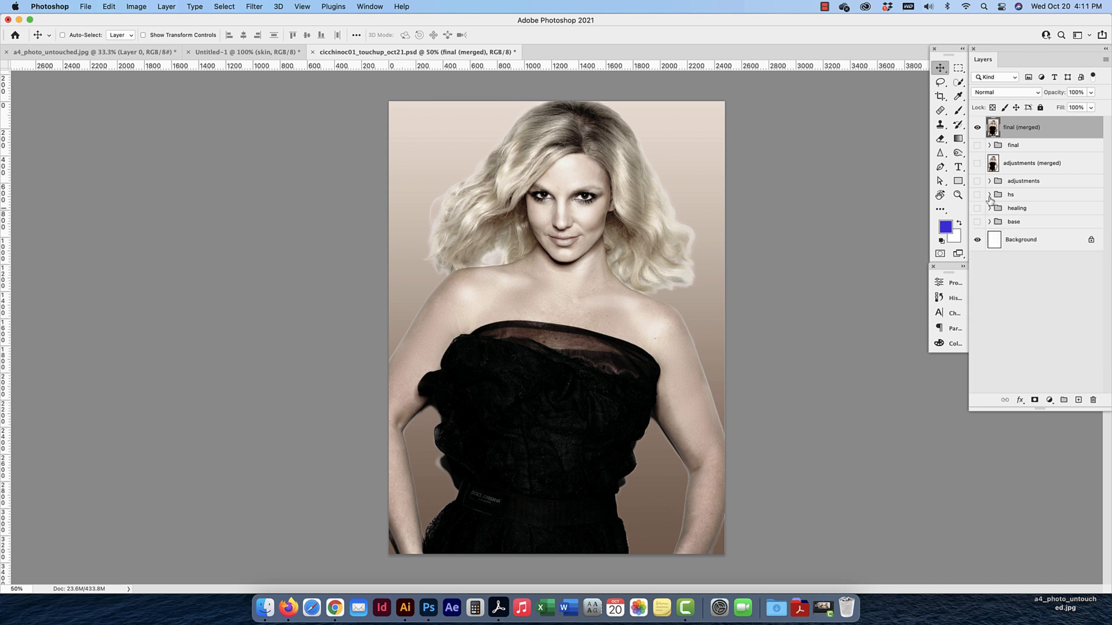
{"action": "left_click", "coordinate": [990, 195]}
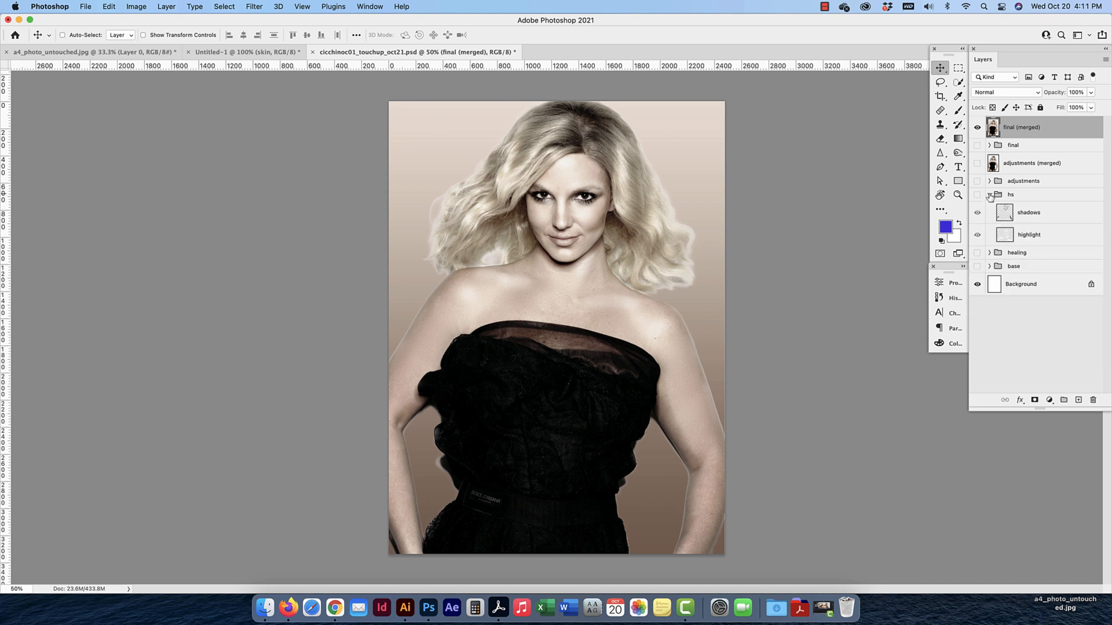
{"action": "left_click", "coordinate": [990, 195]}
{"action": "left_click", "coordinate": [989, 181]}
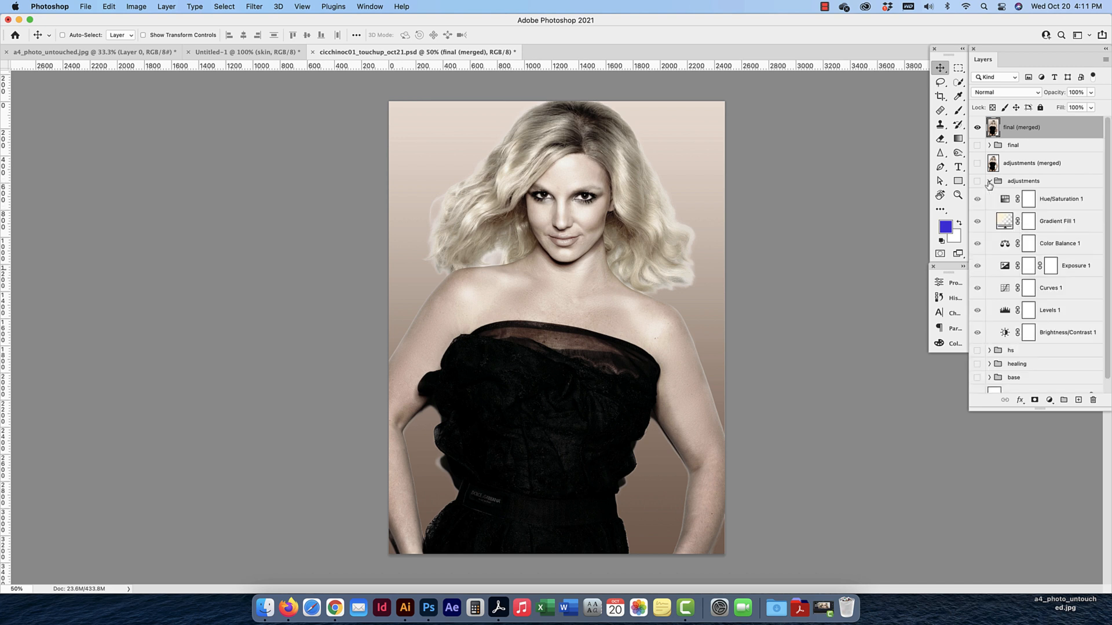
{"action": "left_click", "coordinate": [989, 182]}
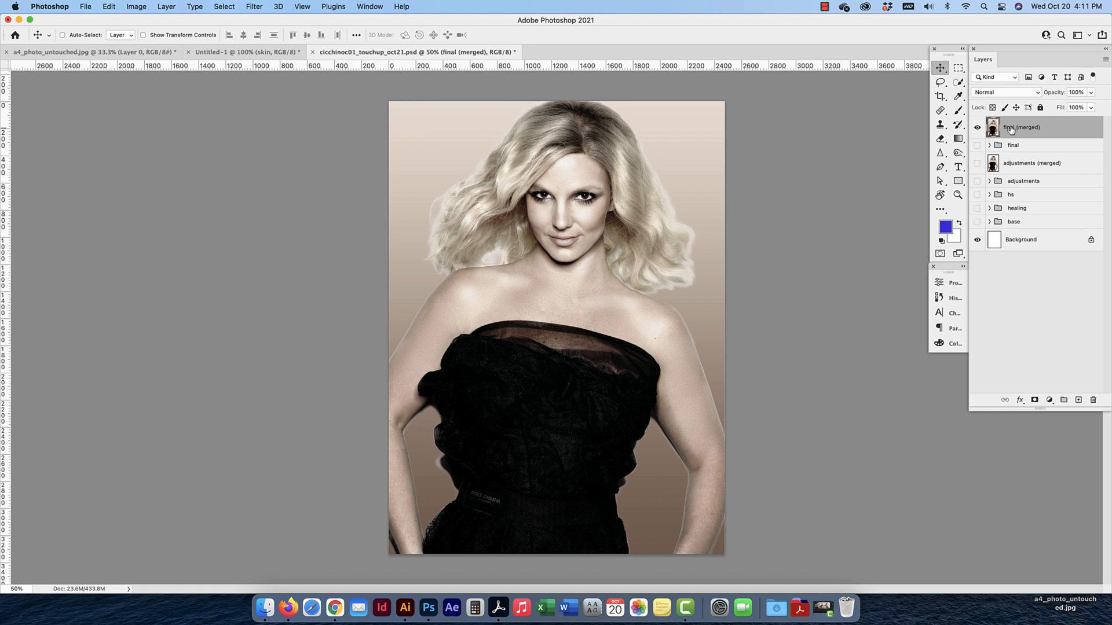
Save the layered RGB touch-up PSD and close it
{"action": "key", "text": "super+s"}
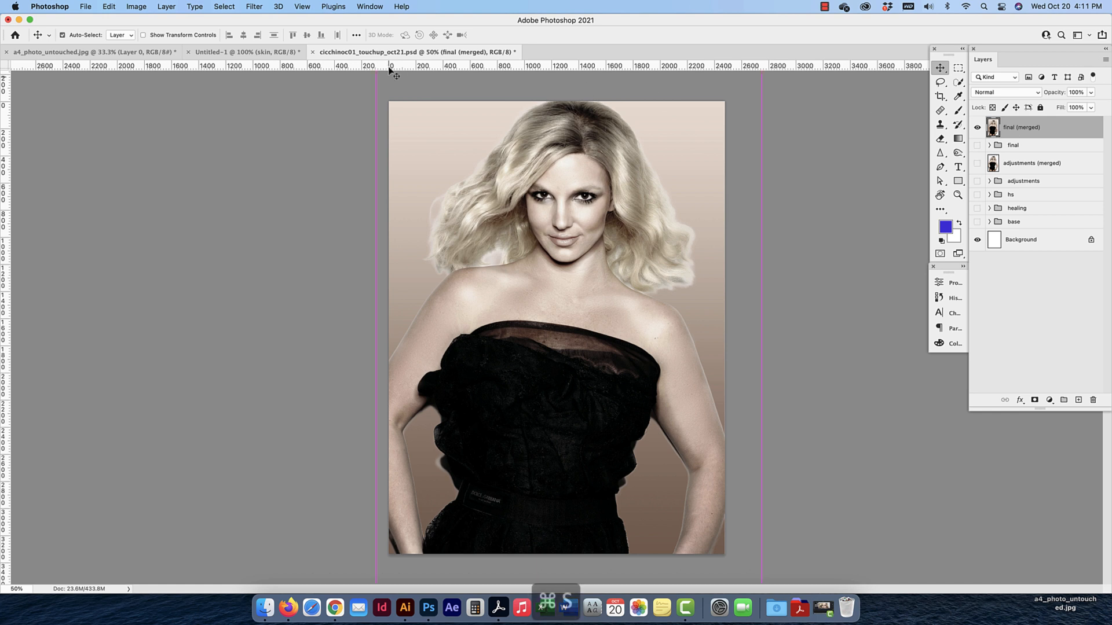
{"action": "left_click", "coordinate": [87, 7]}
{"action": "left_click", "coordinate": [380, 153]}
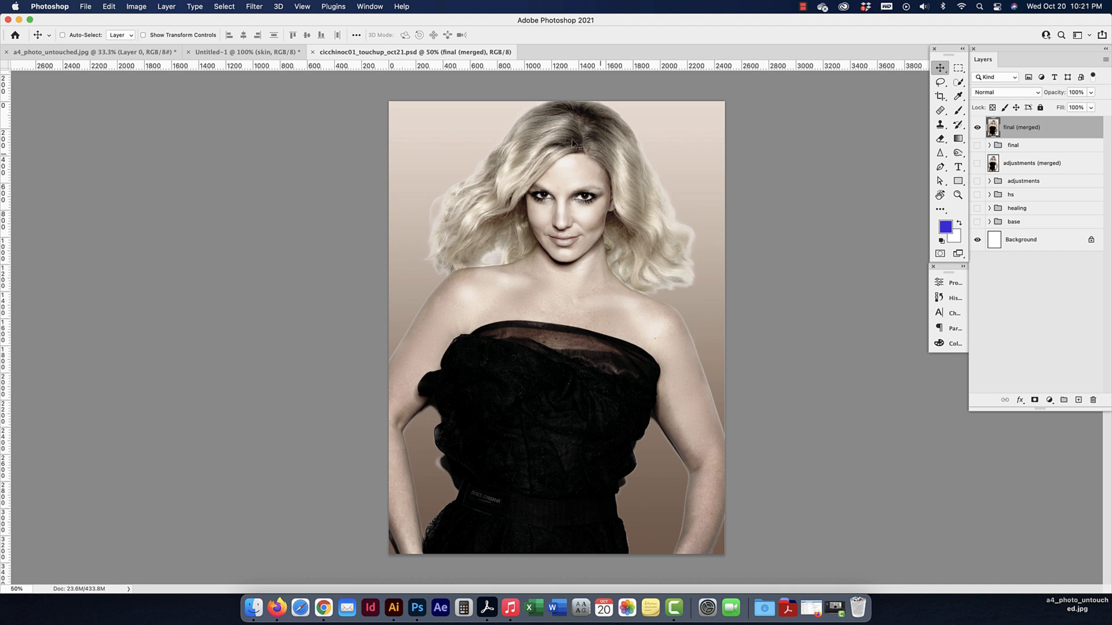
{"action": "key", "text": "super+semicolon"}
{"action": "key", "text": "super+semicolon"}
{"action": "key", "text": "super+w"}
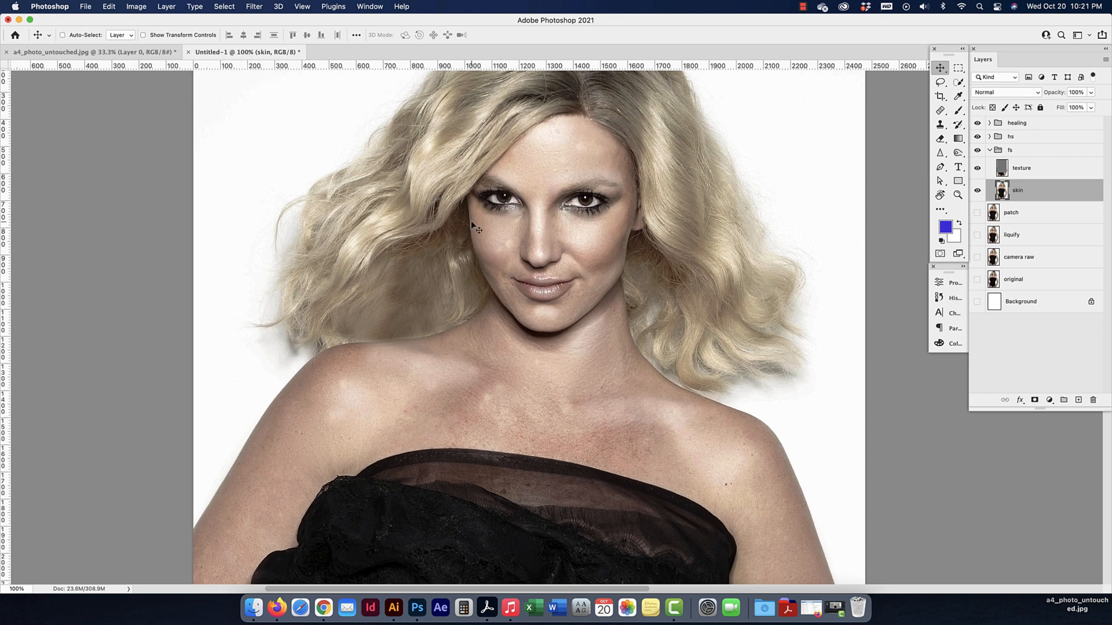
Close Untitled-1 and a4_photo_untouched.jpg without saving their changes
{"action": "key", "text": "super+w"}
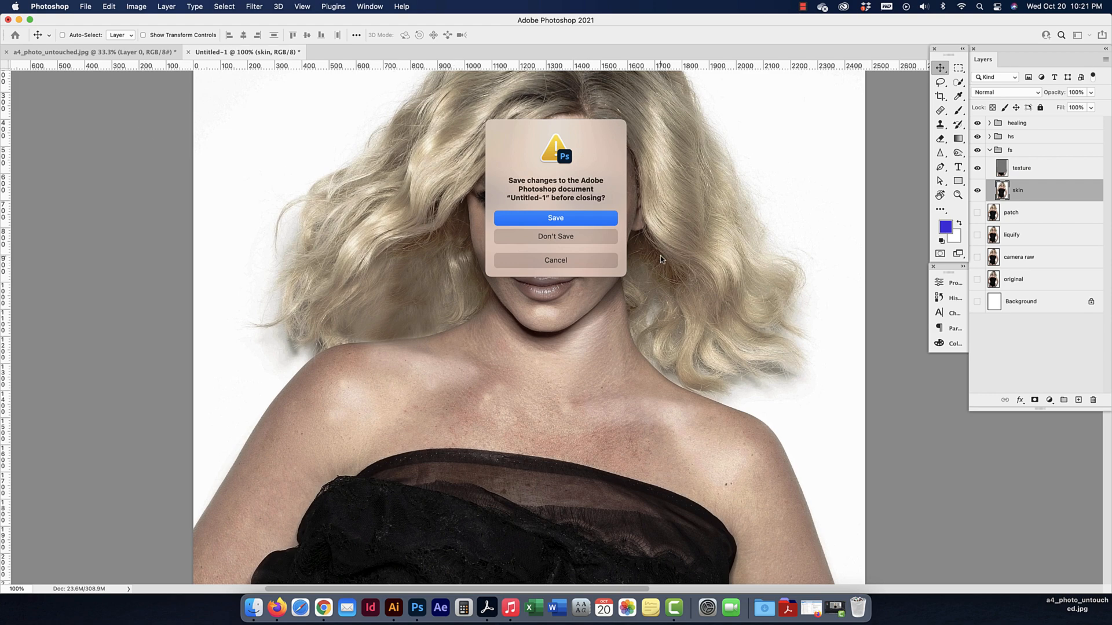
{"action": "left_click", "coordinate": [560, 242]}
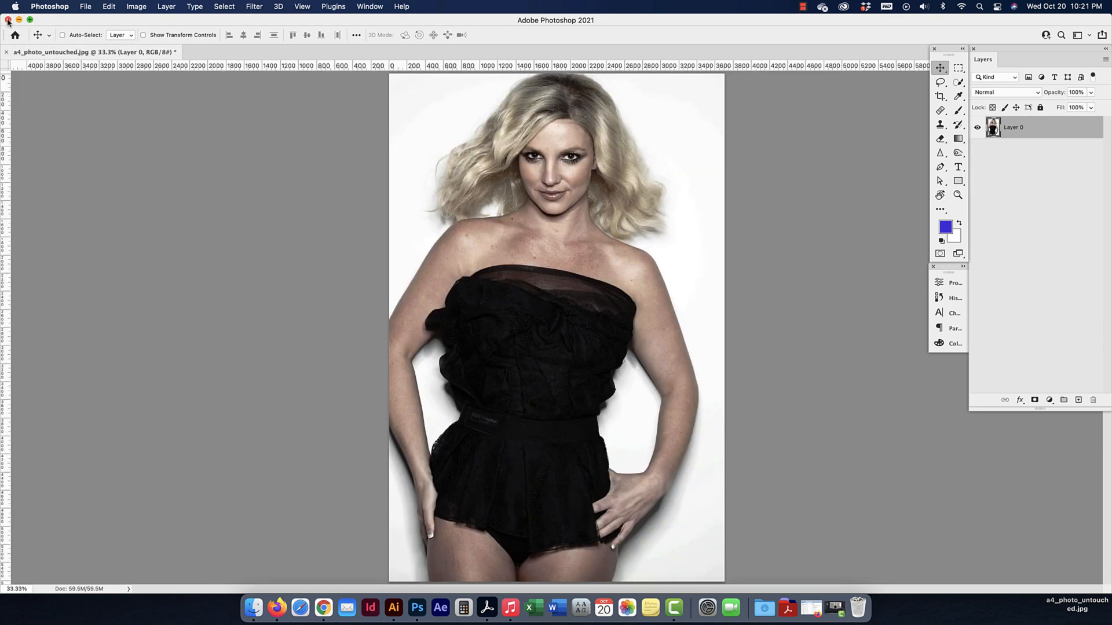
{"action": "left_click", "coordinate": [7, 20]}
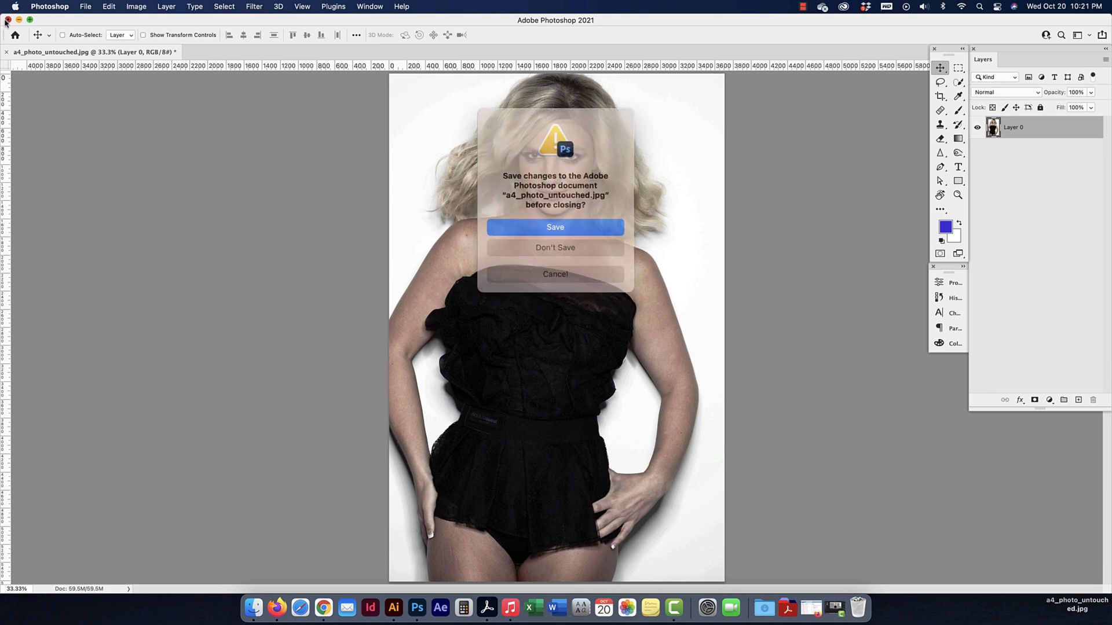
{"action": "left_click", "coordinate": [551, 241]}
Create a folder named "a4_touch up" on the desktop
{"action": "key", "text": "F11"}
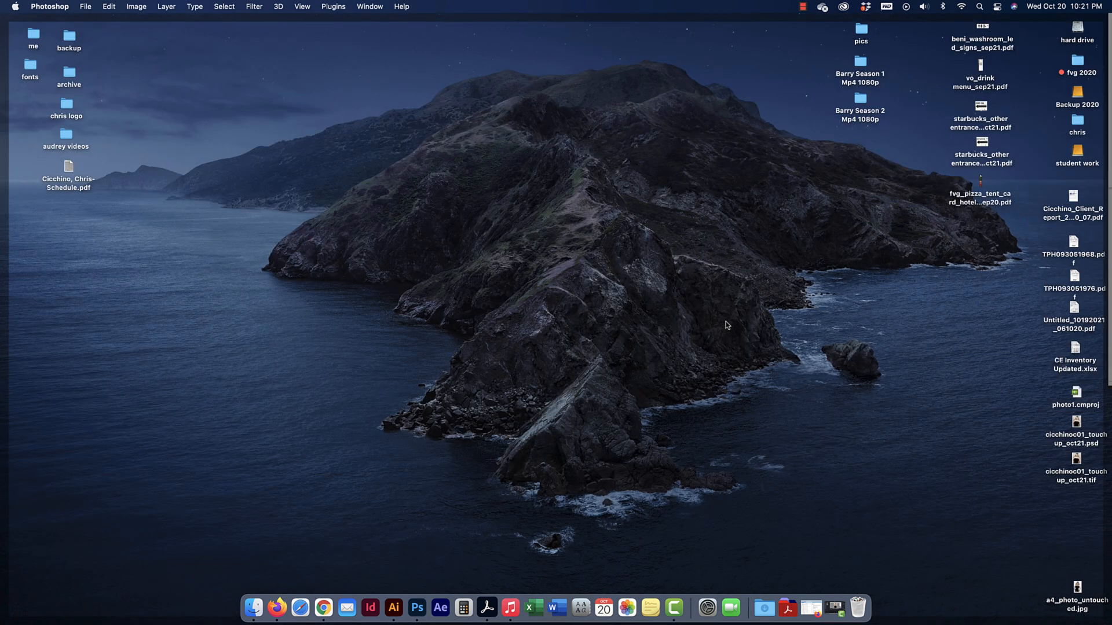
{"action": "right_click", "coordinate": [804, 355]}
{"action": "left_click", "coordinate": [826, 360]}
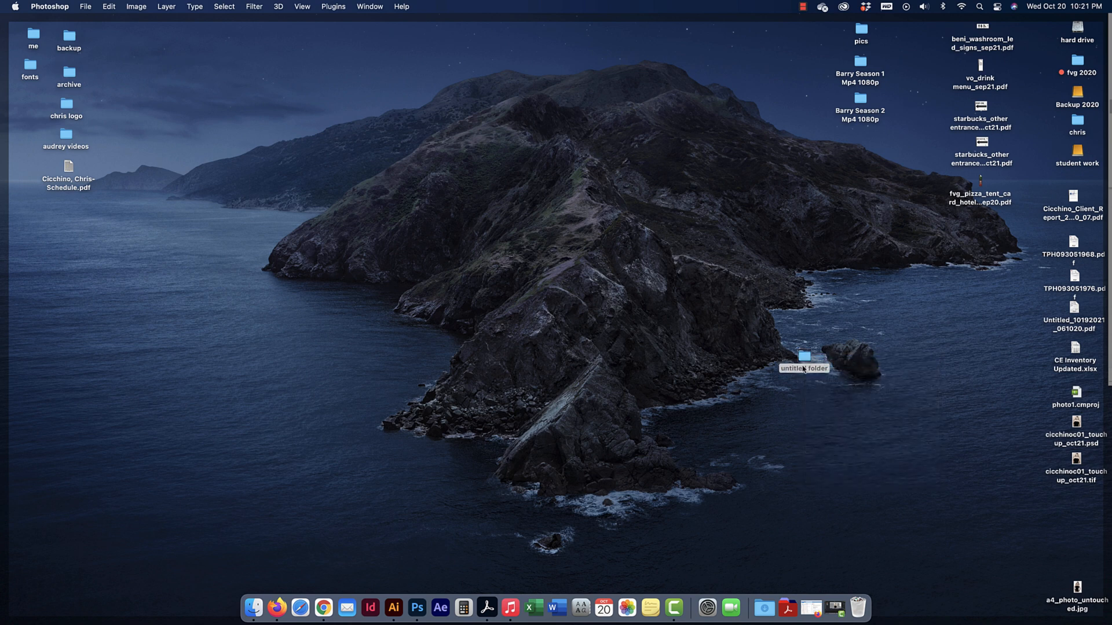
{"action": "left_click", "coordinate": [802, 367]}
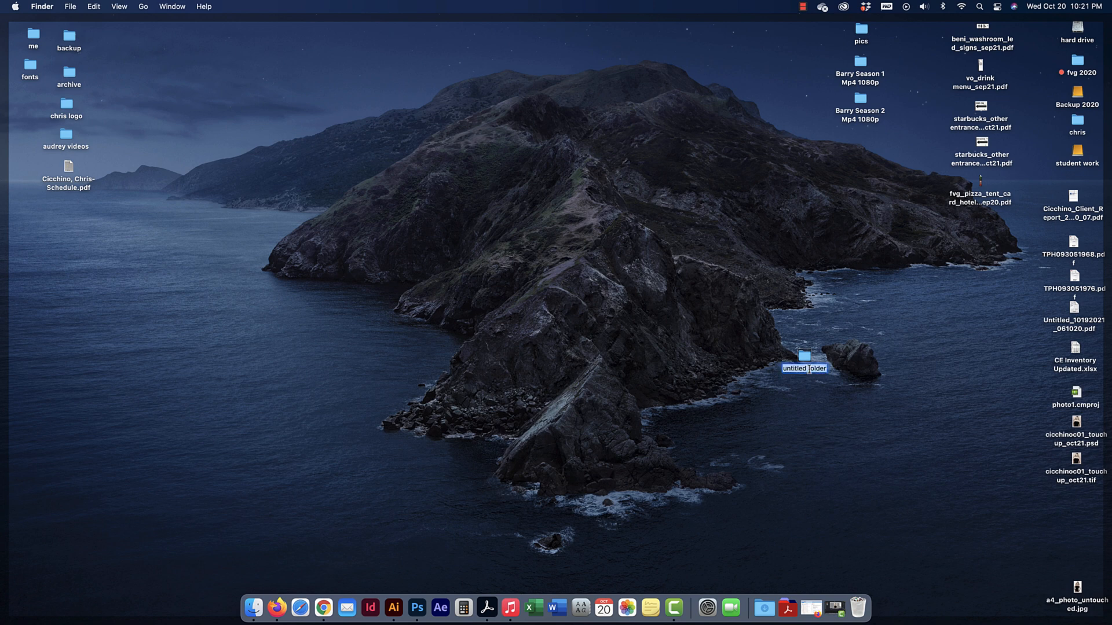
{"action": "type", "text": "a4"}
{"action": "type", "text": "_tocuh"}
{"action": "key", "text": "BackSpace"}
{"action": "key", "text": "BackSpace"}
{"action": "key", "text": "BackSpace"}
{"action": "type", "text": "uch up"}
{"action": "key", "text": "Return"}
Create two subfolders named "psd" and "ai" inside the a4_touch up folder
{"action": "double_click", "coordinate": [785, 357]}
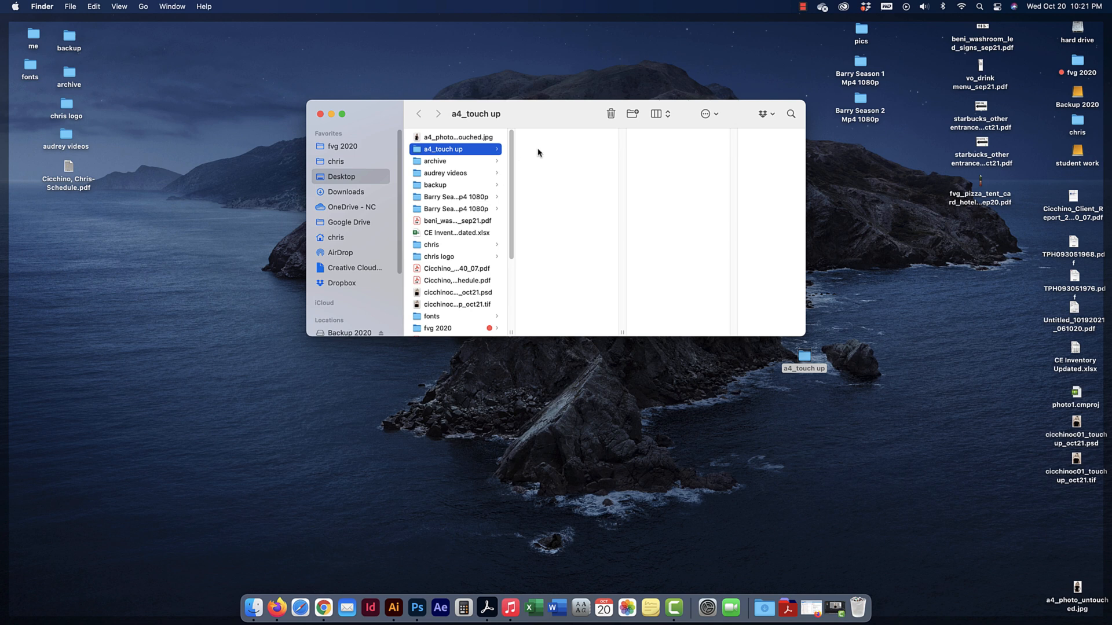
{"action": "right_click", "coordinate": [551, 141]}
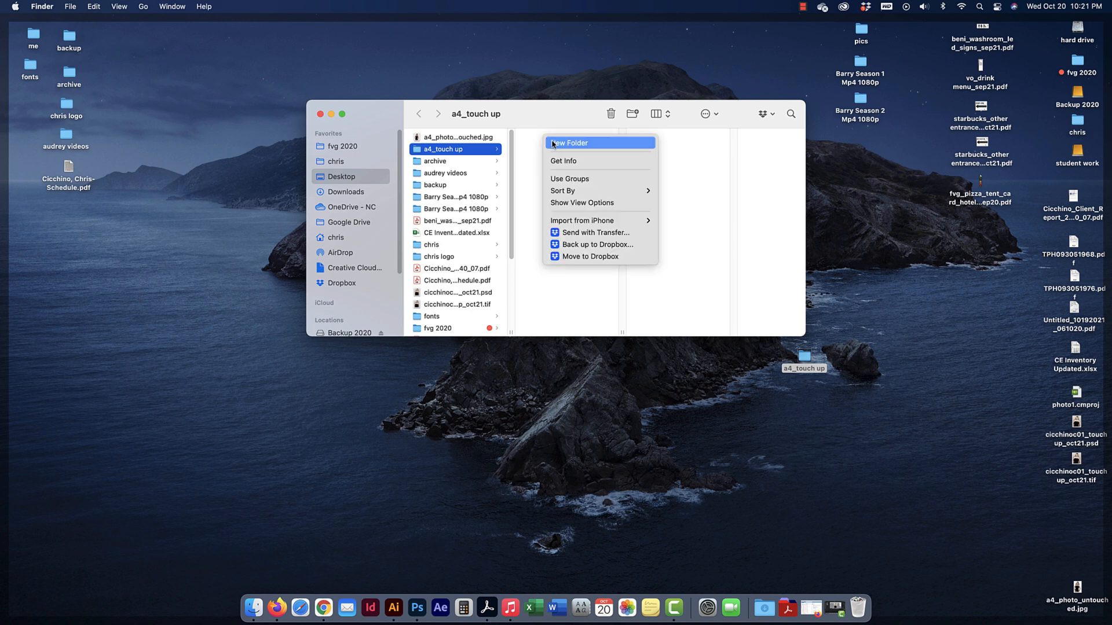
{"action": "left_click", "coordinate": [552, 143]}
{"action": "type", "text": "p"}
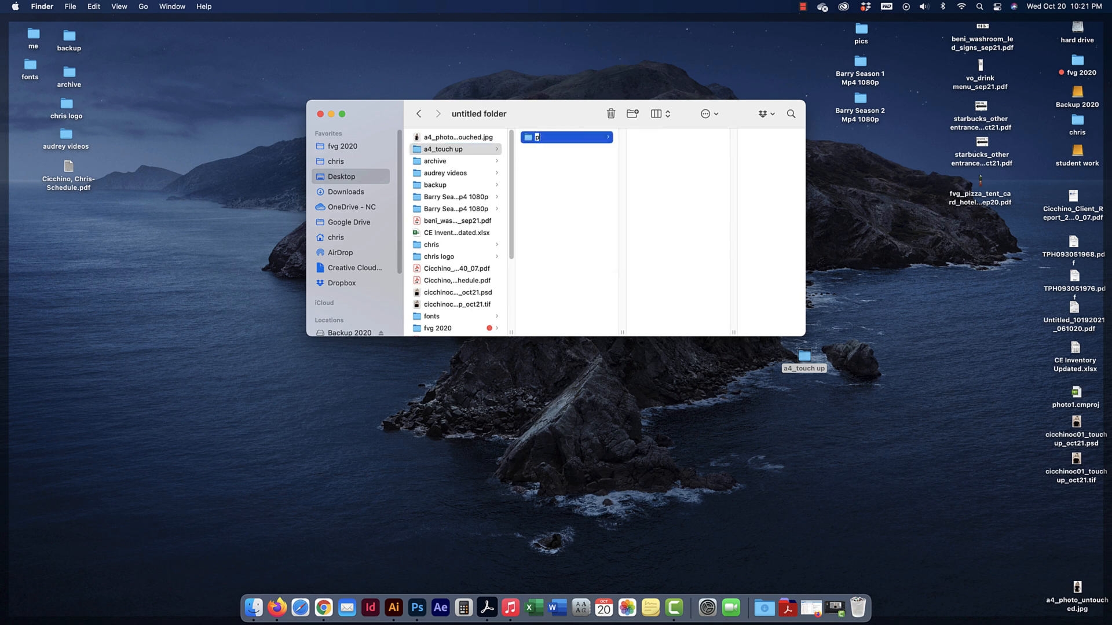
{"action": "type", "text": "sd"}
{"action": "key", "text": "Return"}
{"action": "right_click", "coordinate": [532, 165]}
{"action": "left_click", "coordinate": [563, 166]}
{"action": "type", "text": "ai"}
{"action": "key", "text": "Return"}
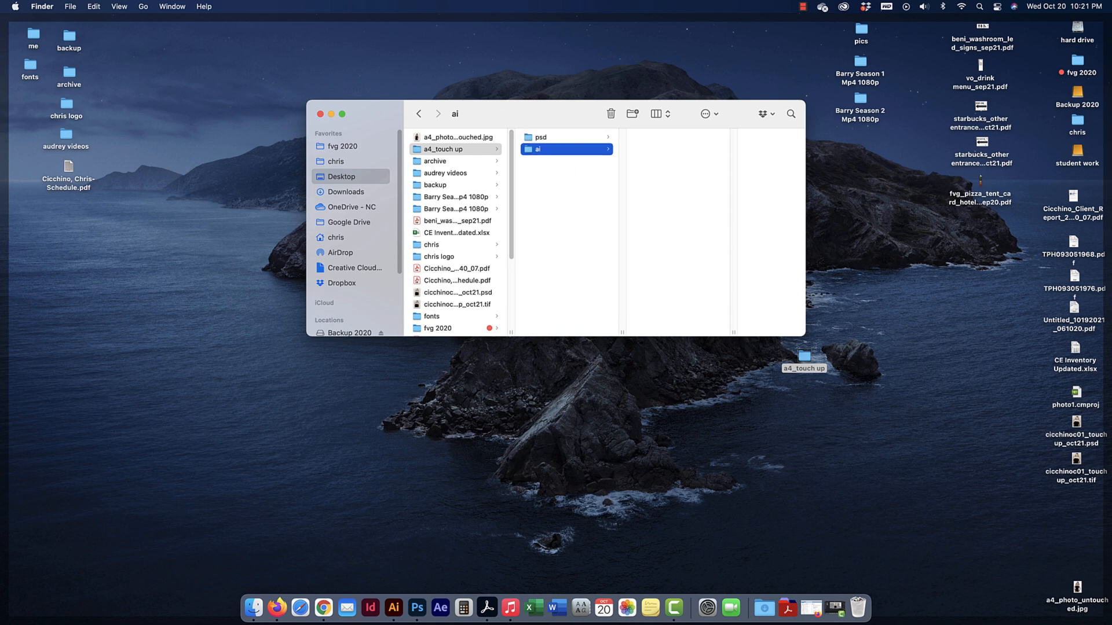
Add two more subfolders named "links" and "final" to the a4_touch up folder
{"action": "right_click", "coordinate": [565, 187]}
{"action": "left_click", "coordinate": [579, 187]}
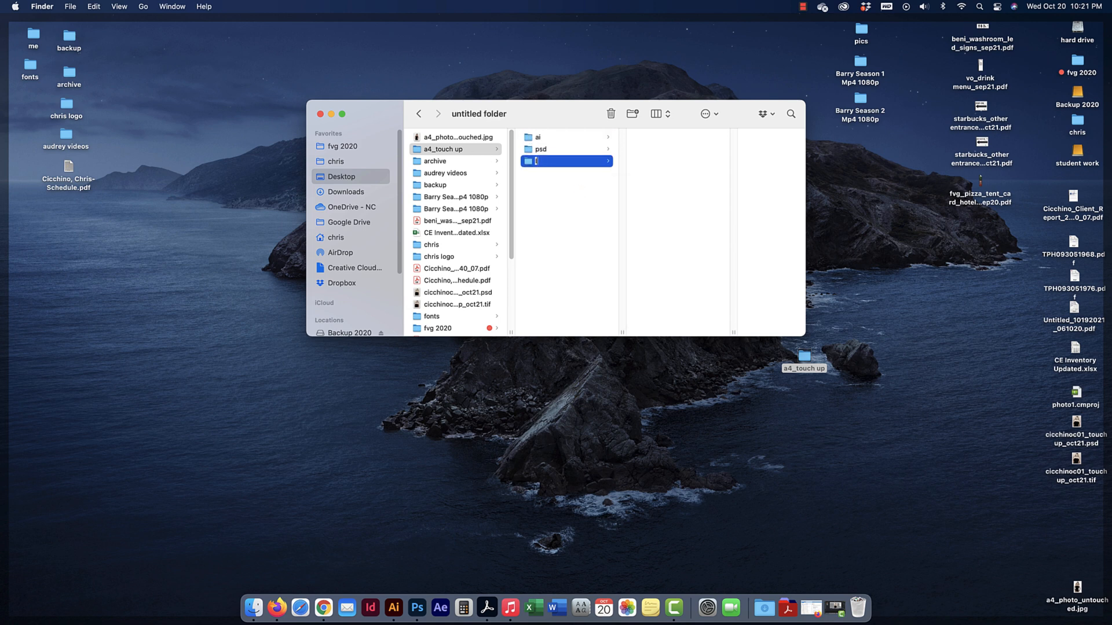
{"action": "type", "text": "links"}
{"action": "key", "text": "Return"}
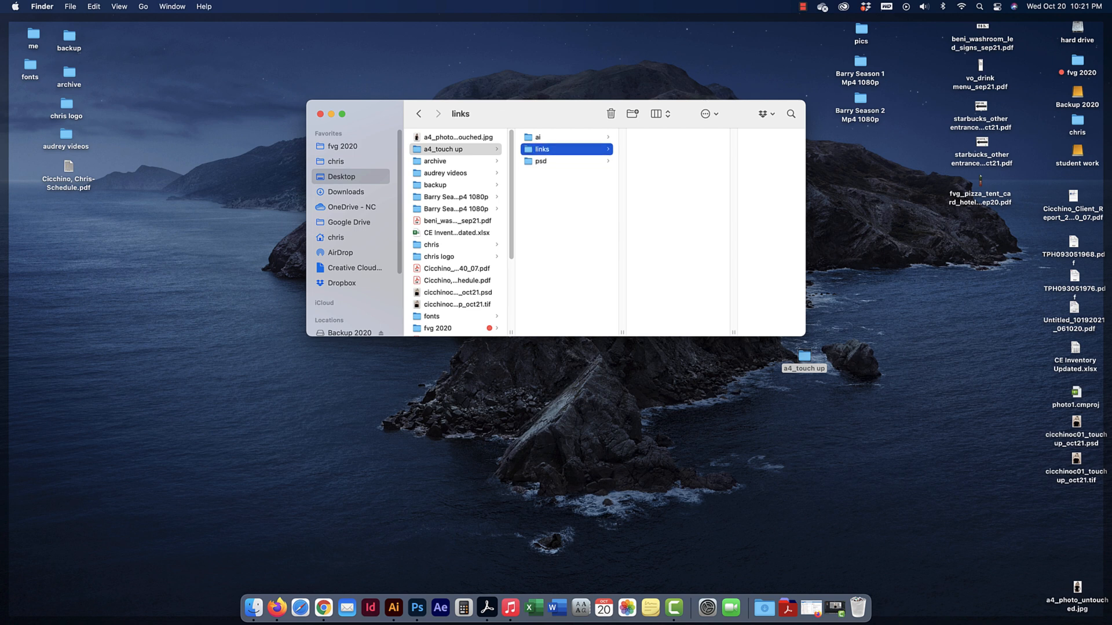
{"action": "right_click", "coordinate": [544, 187]}
{"action": "left_click", "coordinate": [559, 195]}
{"action": "type", "text": "final"}
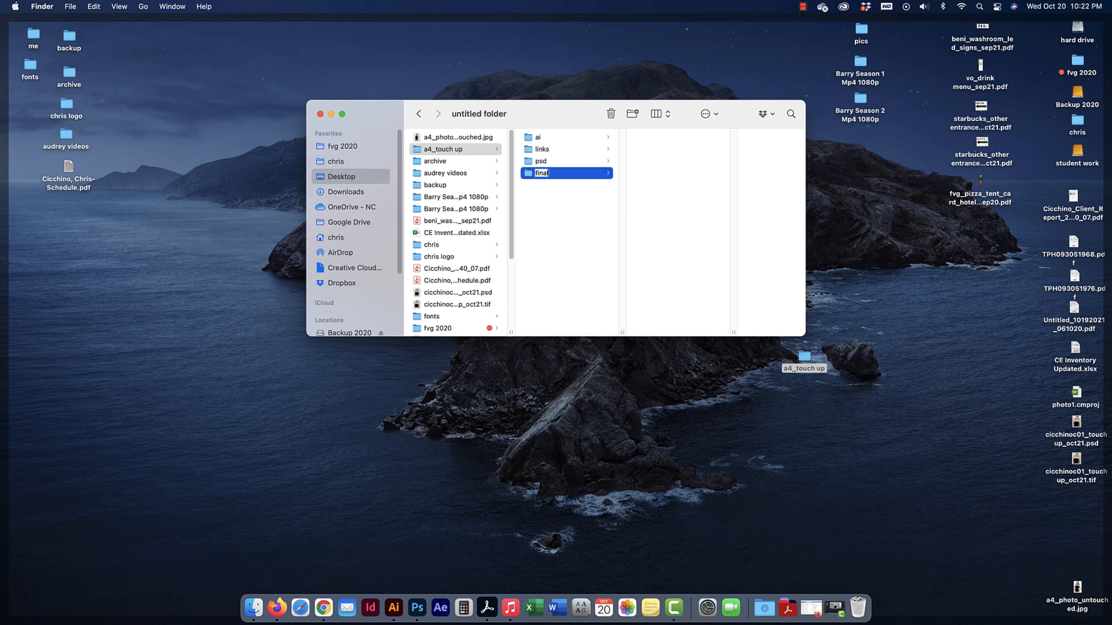
{"action": "key", "text": "Return"}
Add a subfolder named "resource" to the a4_touch up folder
{"action": "right_click", "coordinate": [545, 190]}
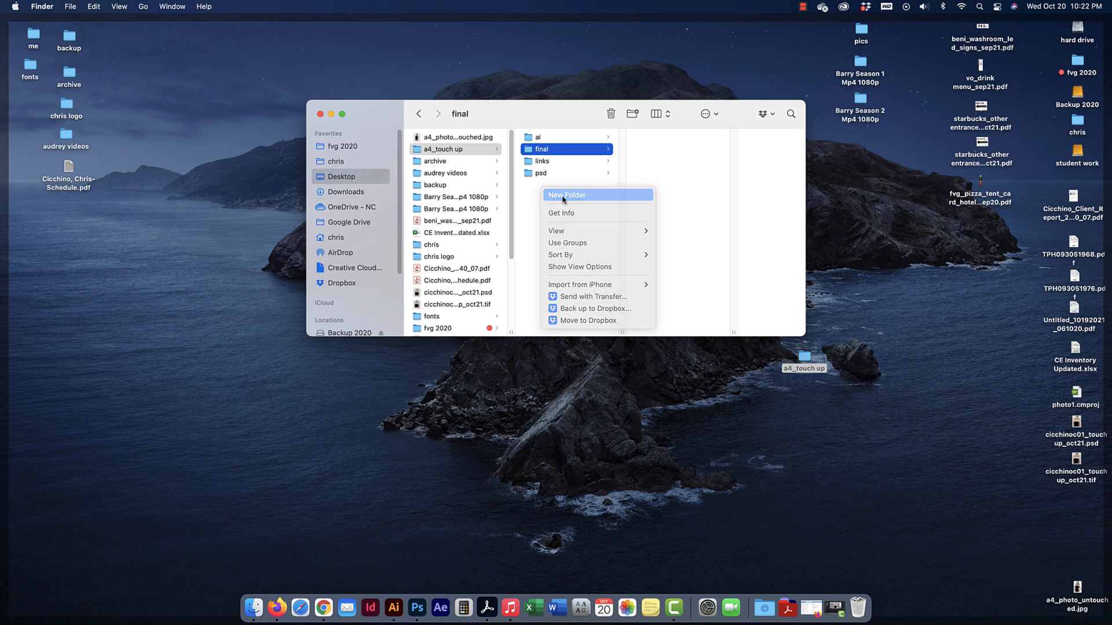
{"action": "left_click", "coordinate": [561, 197]}
{"action": "type", "text": "resou"}
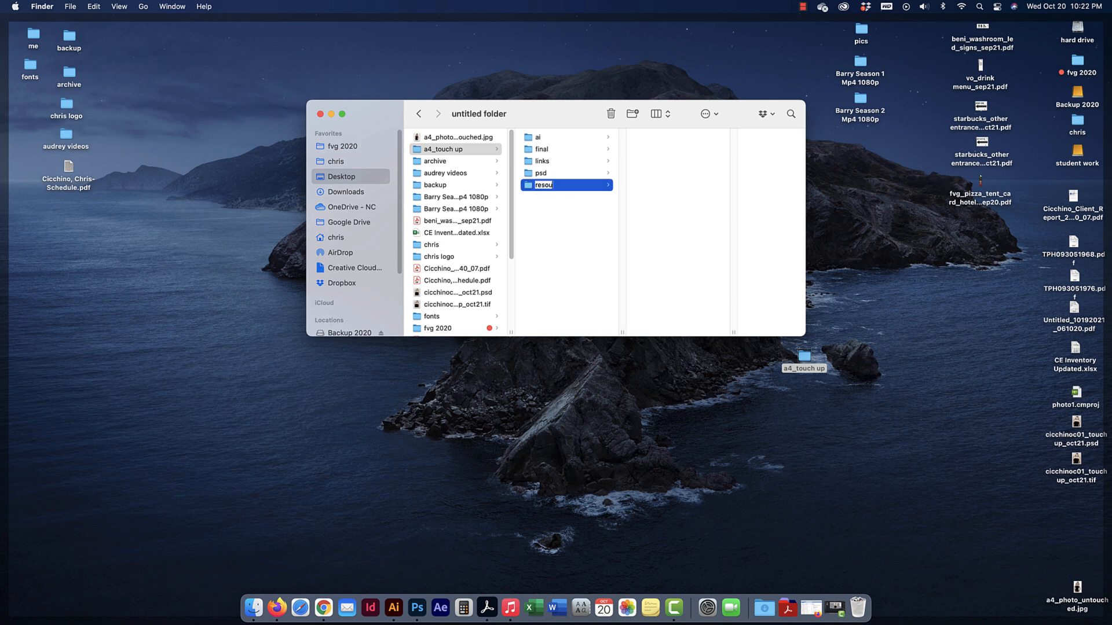
{"action": "type", "text": "rce"}
{"action": "key", "text": "Return"}
Move the untouched photo JPG into resource, the touch-up TIFF into links and the touch-up PSD into psd
{"action": "left_click_drag", "start_coordinate": [1078, 588], "coordinate": [553, 186]}
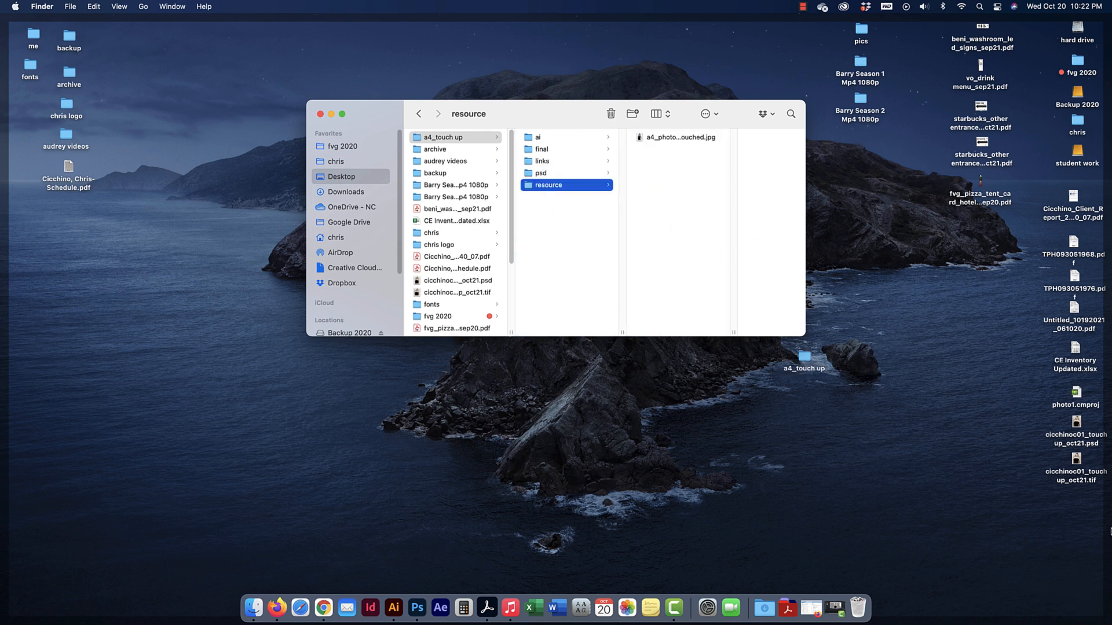
{"action": "left_click_drag", "start_coordinate": [1076, 462], "coordinate": [556, 161]}
{"action": "left_click_drag", "start_coordinate": [1076, 429], "coordinate": [556, 188]}
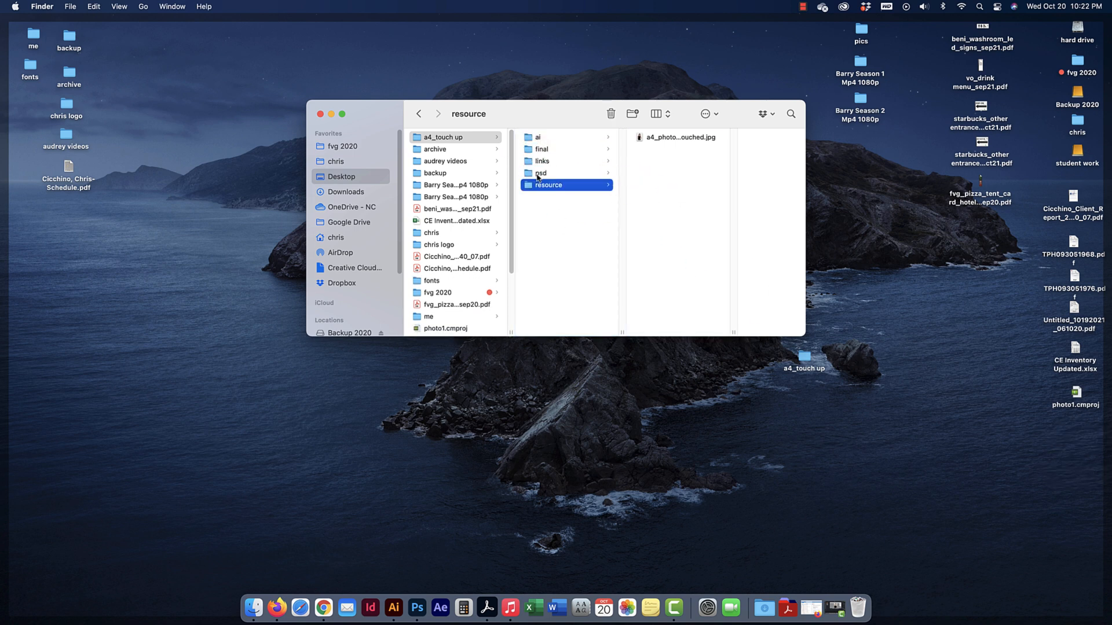
Check the contents of the links and psd subfolders and preview the touch-up PSD and TIFF
{"action": "left_click", "coordinate": [520, 177]}
{"action": "left_click", "coordinate": [530, 163]}
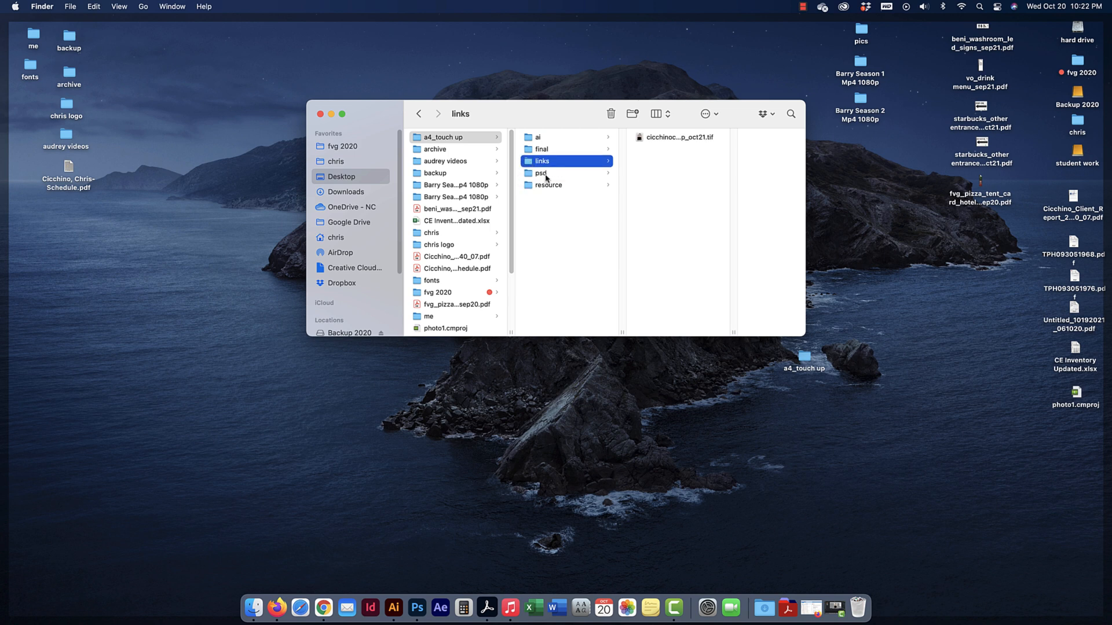
{"action": "left_click", "coordinate": [545, 177]}
{"action": "left_click", "coordinate": [553, 162]}
{"action": "left_click", "coordinate": [546, 174]}
{"action": "left_click", "coordinate": [677, 141]}
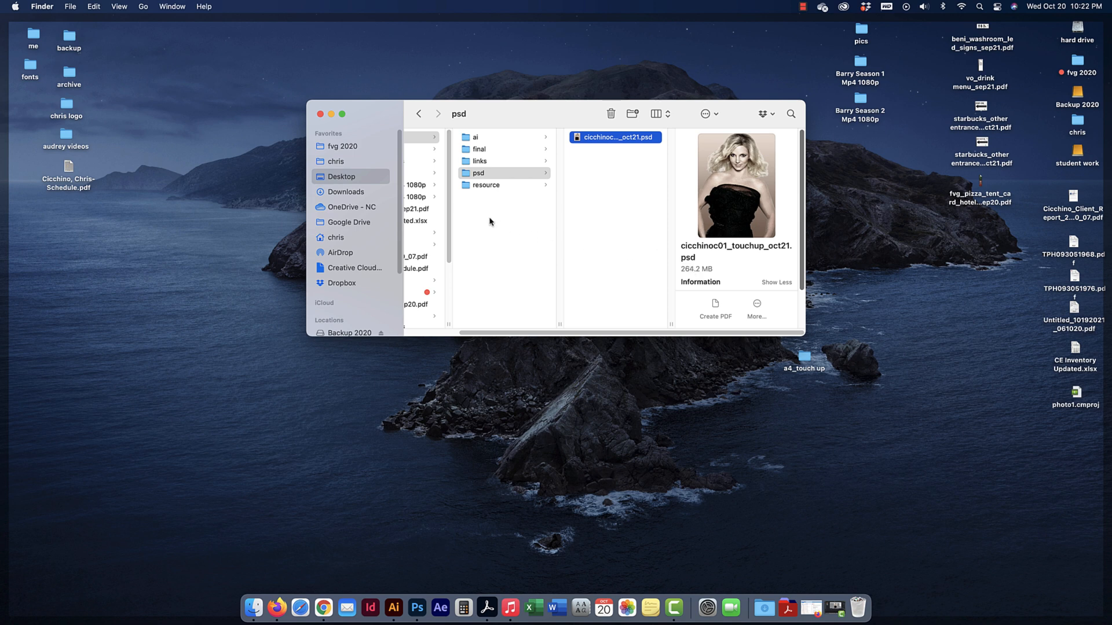
{"action": "left_click", "coordinate": [481, 162]}
{"action": "key", "text": "Right"}
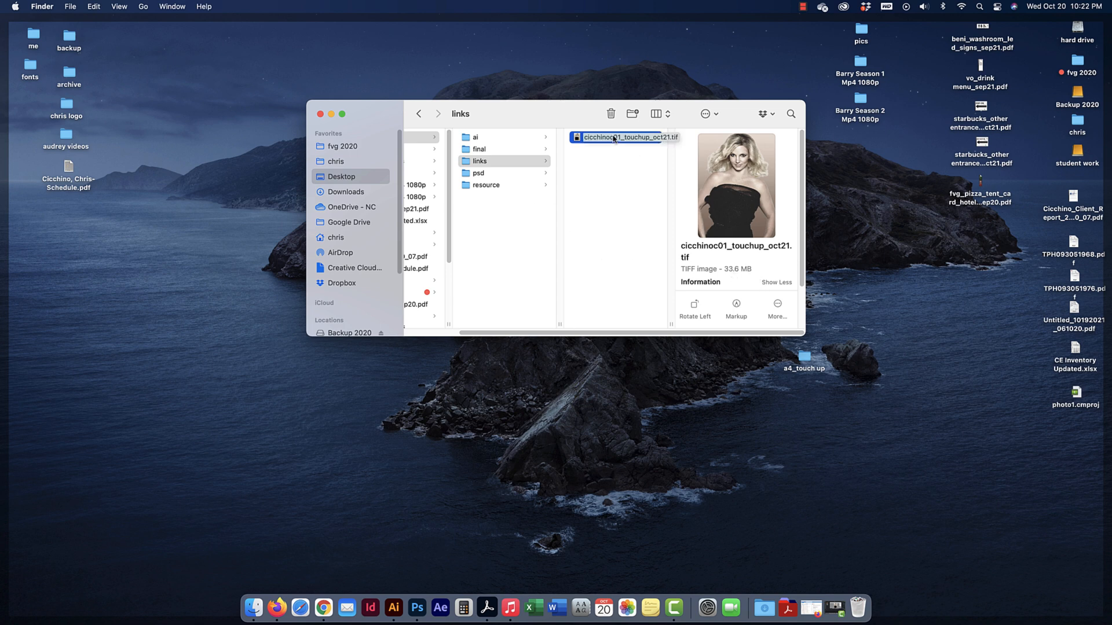
Open the touch-up TIFF from links in Photoshop to check its flattened layer, and close it again
{"action": "left_click_drag", "start_coordinate": [614, 138], "coordinate": [417, 607]}
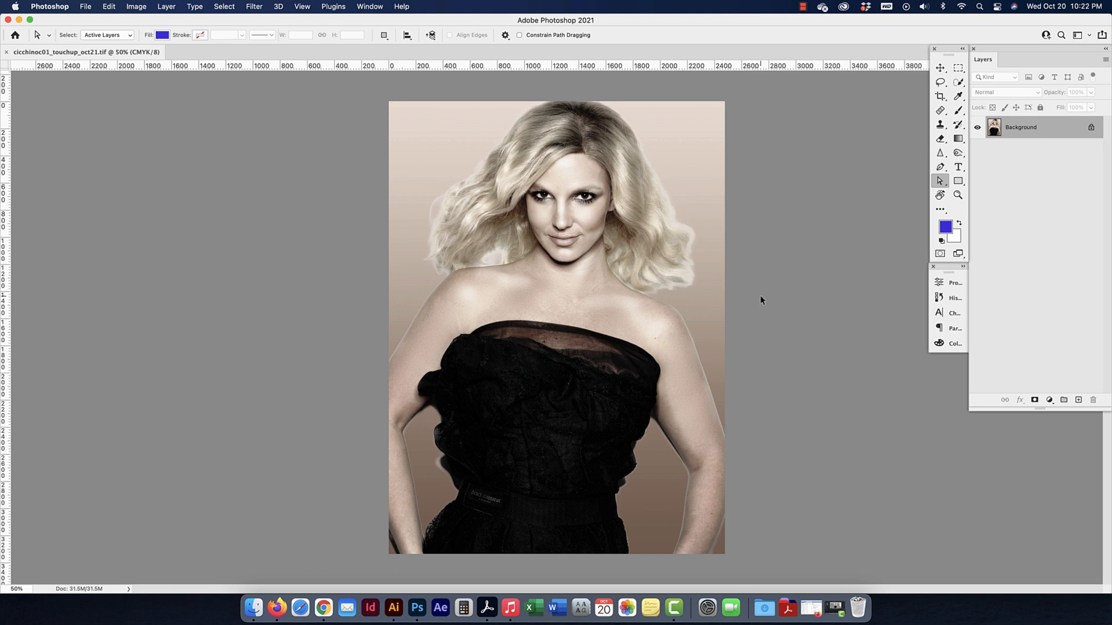
{"action": "key", "text": "super+w"}
{"action": "left_click", "coordinate": [253, 607]}
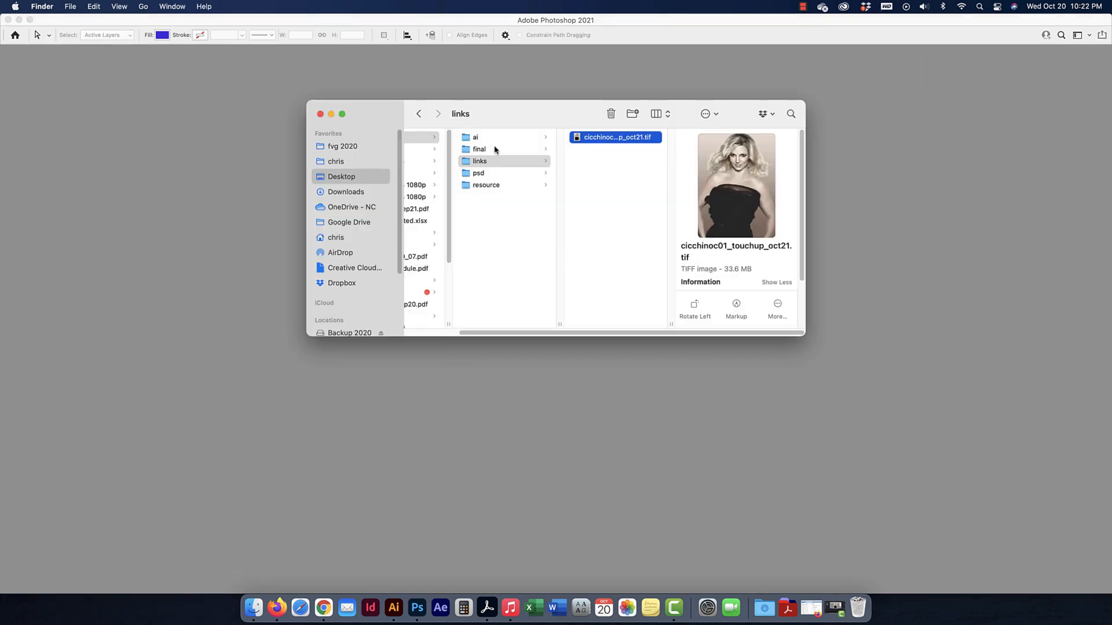
Open the touch-up PSD from the psd folder in Photoshop to check its layer groups, and close it
{"action": "left_click", "coordinate": [480, 173]}
{"action": "left_click", "coordinate": [617, 138]}
{"action": "double_click", "coordinate": [618, 138]}
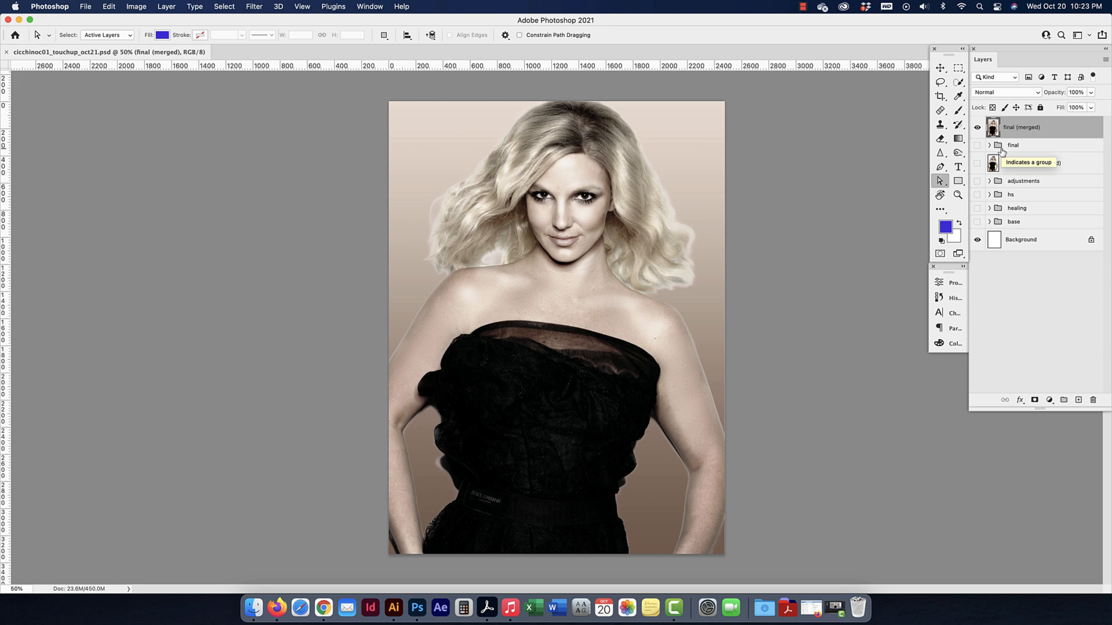
{"action": "left_click", "coordinate": [8, 20]}
{"action": "left_click", "coordinate": [584, 186]}
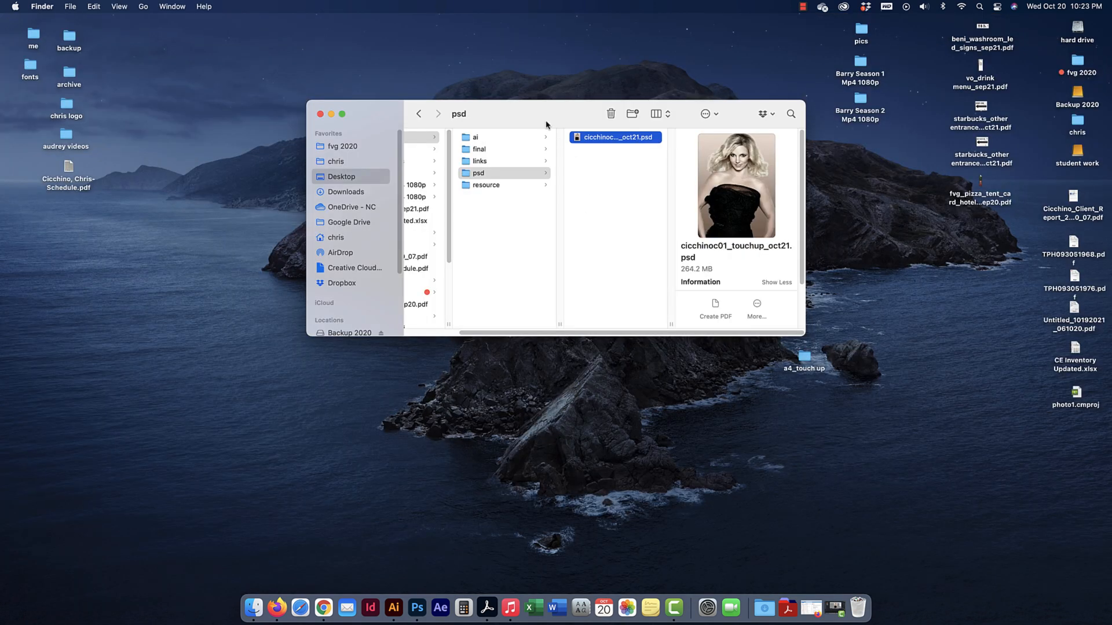
Switch to Illustrator and start a new document 8 in wide and 10.875 in high
{"action": "left_click", "coordinate": [396, 608]}
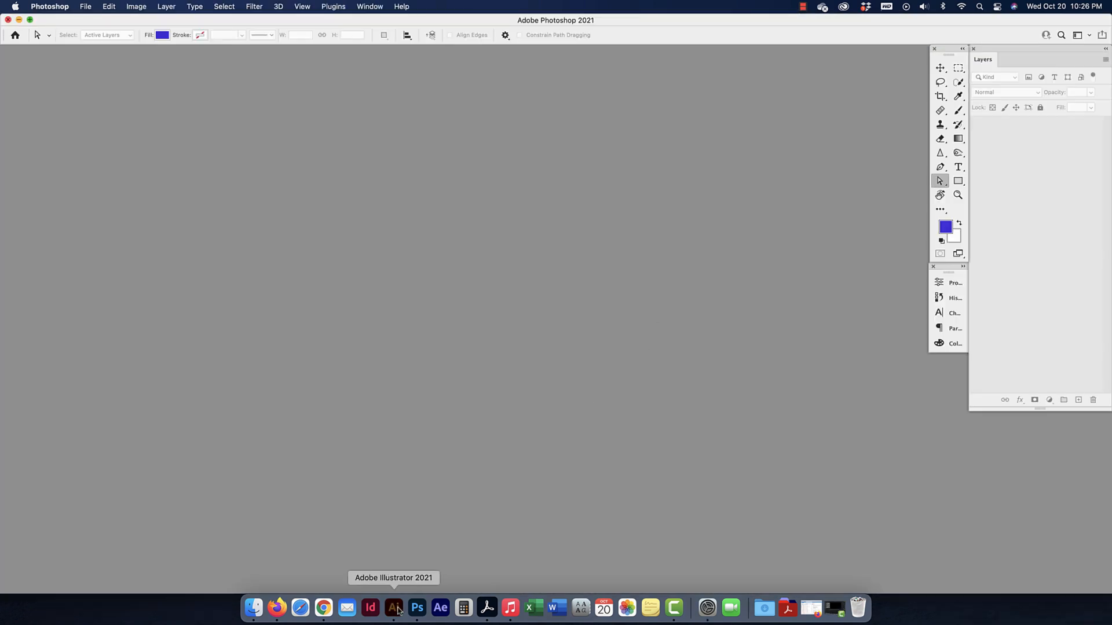
{"action": "left_click", "coordinate": [396, 608]}
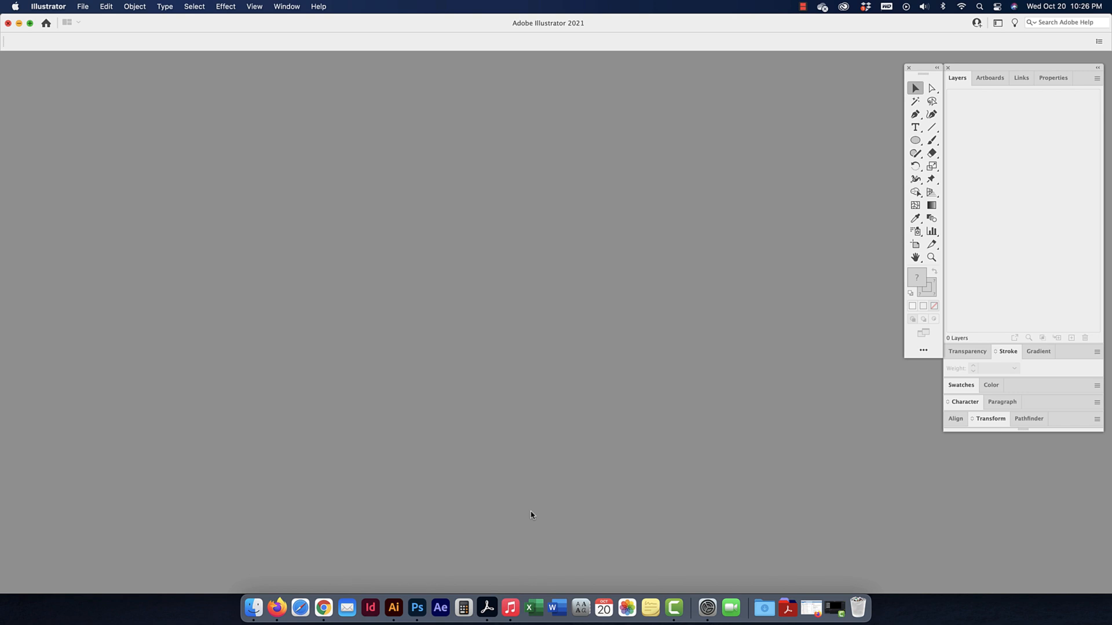
{"action": "left_click", "coordinate": [84, 7]}
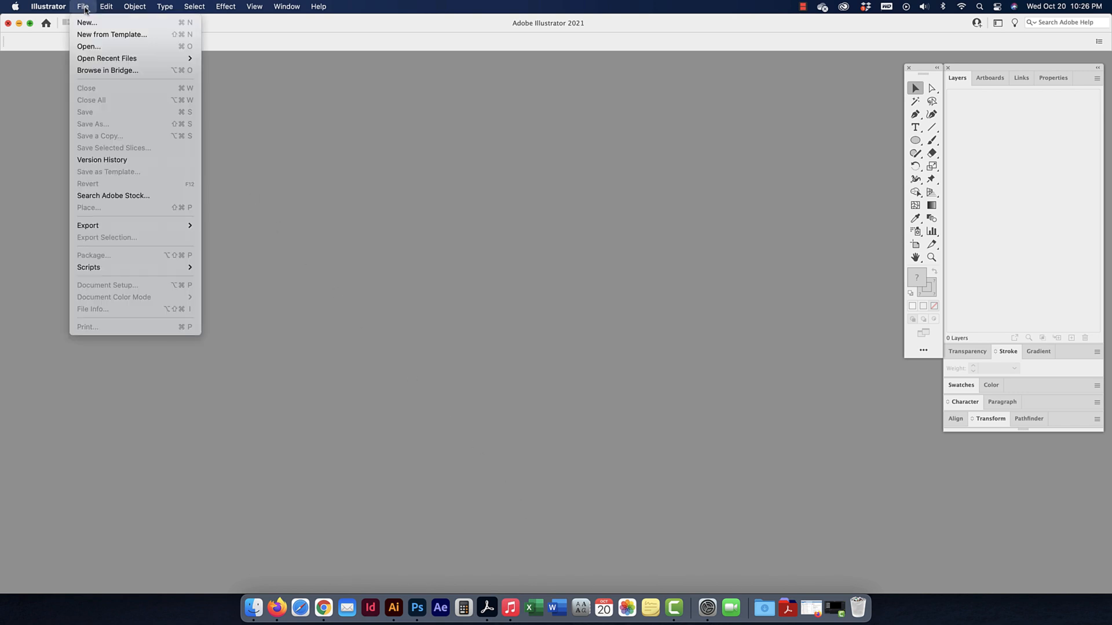
{"action": "left_click", "coordinate": [90, 23]}
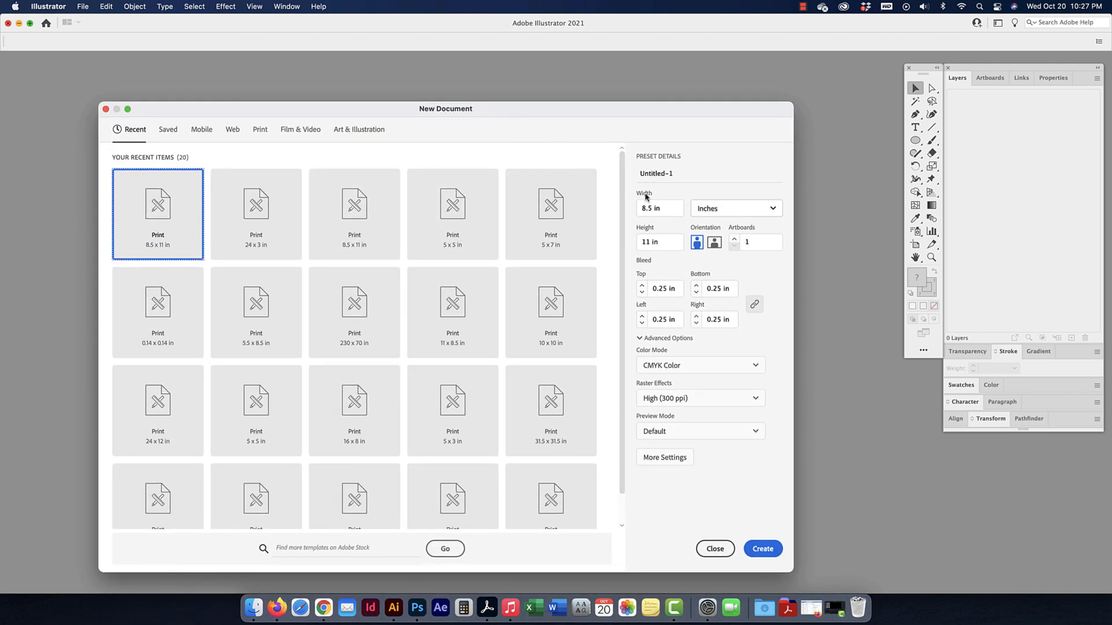
{"action": "left_click_drag", "start_coordinate": [672, 210], "coordinate": [627, 207]}
{"action": "type", "text": "8"}
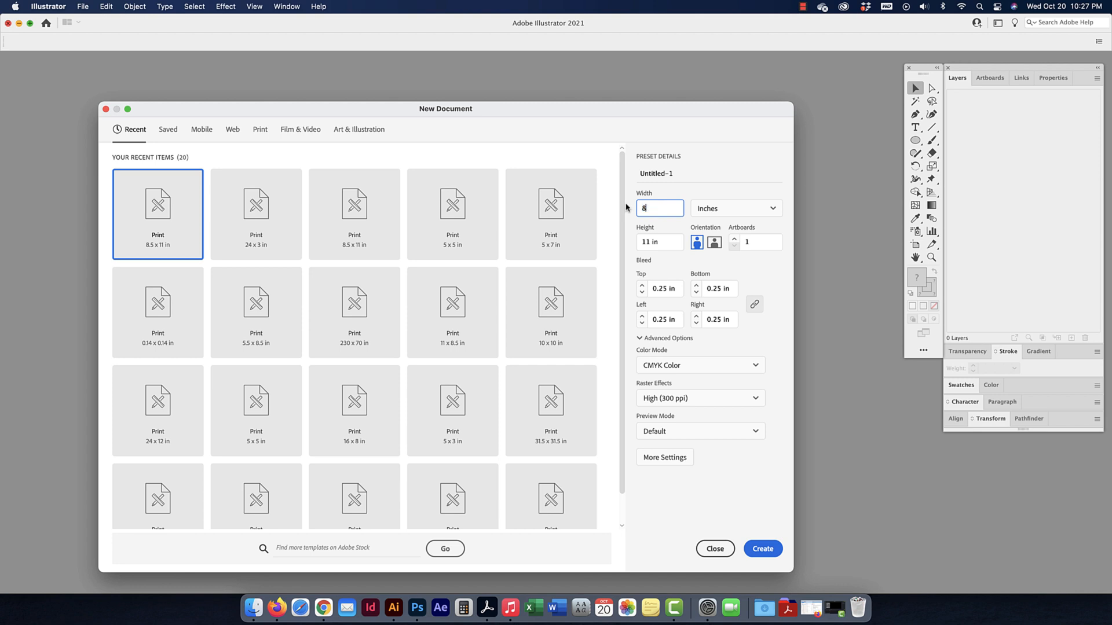
{"action": "key", "text": "Tab"}
{"action": "type", "text": "103.875"}
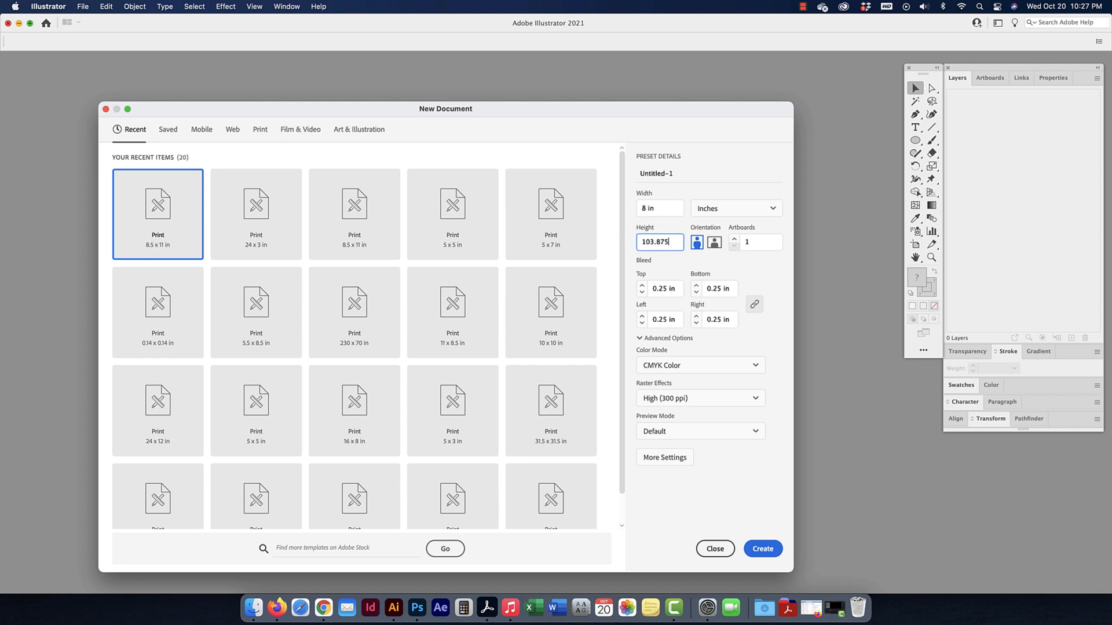
{"action": "left_click", "coordinate": [653, 242]}
{"action": "key", "text": "Delete"}
Set the bleed to 0.125 in on all four sides and create the CMYK, 300 ppi document
{"action": "left_click", "coordinate": [659, 291]}
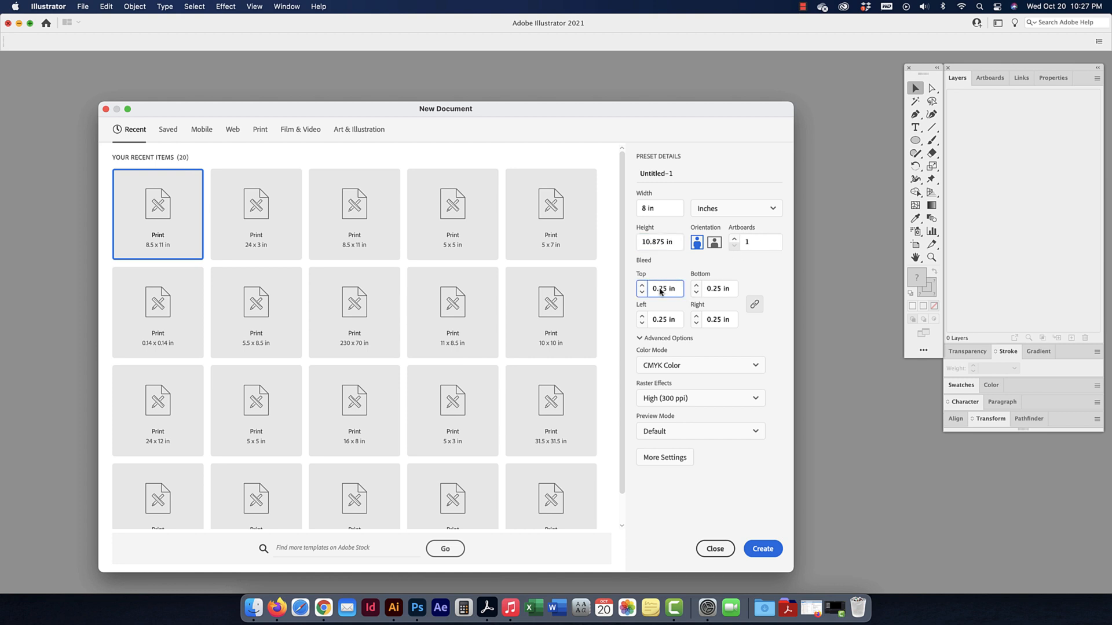
{"action": "type", "text": "0.125"}
{"action": "left_click", "coordinate": [712, 289]}
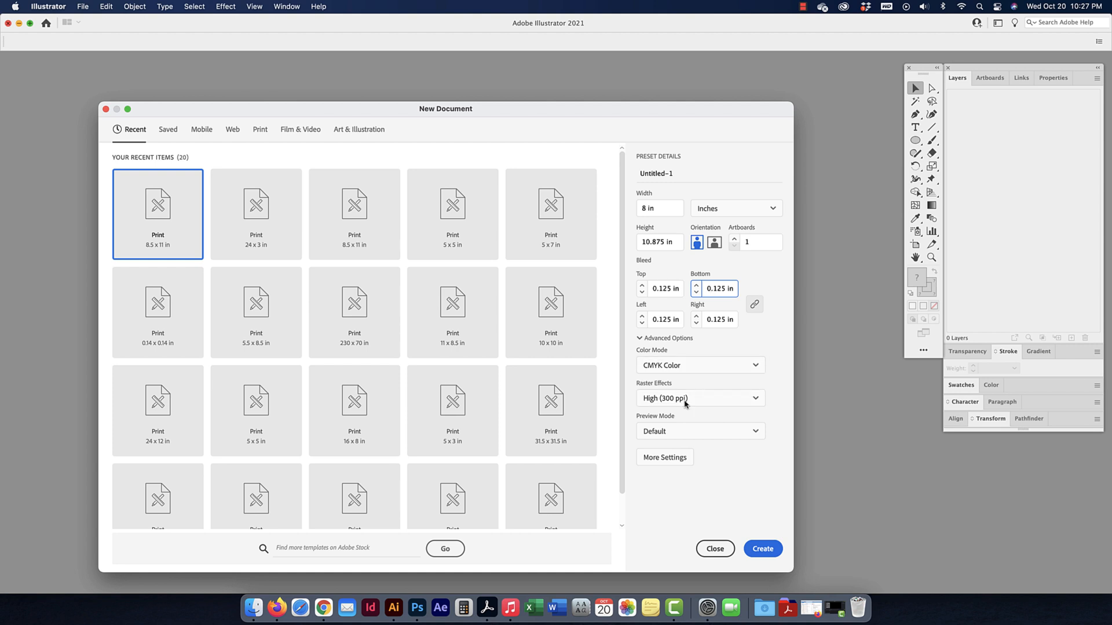
{"action": "left_click", "coordinate": [763, 550]}
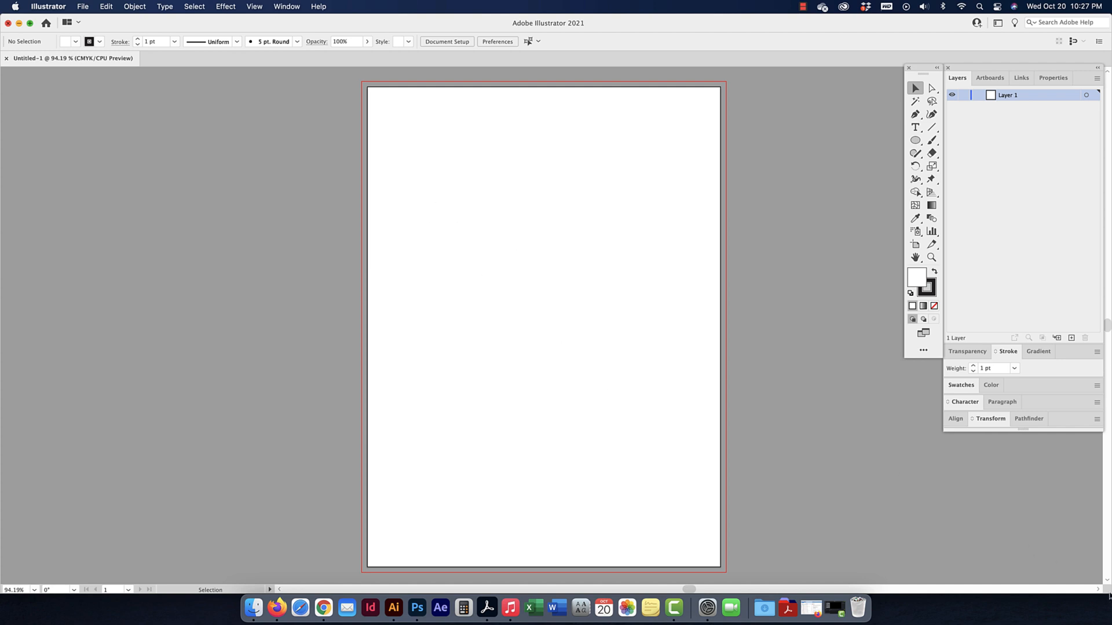
Shrink the Illustrator window to uncover the desktop and close the empty Photoshop window
{"action": "left_click_drag", "start_coordinate": [1070, 584], "coordinate": [795, 551]}
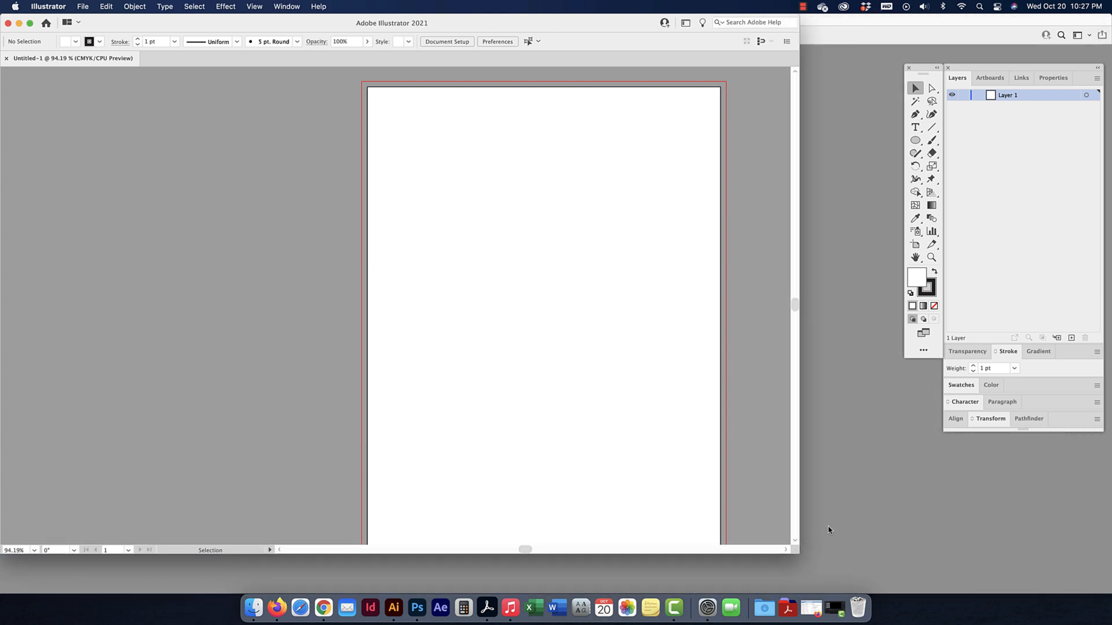
{"action": "left_click", "coordinate": [838, 520]}
{"action": "left_click", "coordinate": [8, 20]}
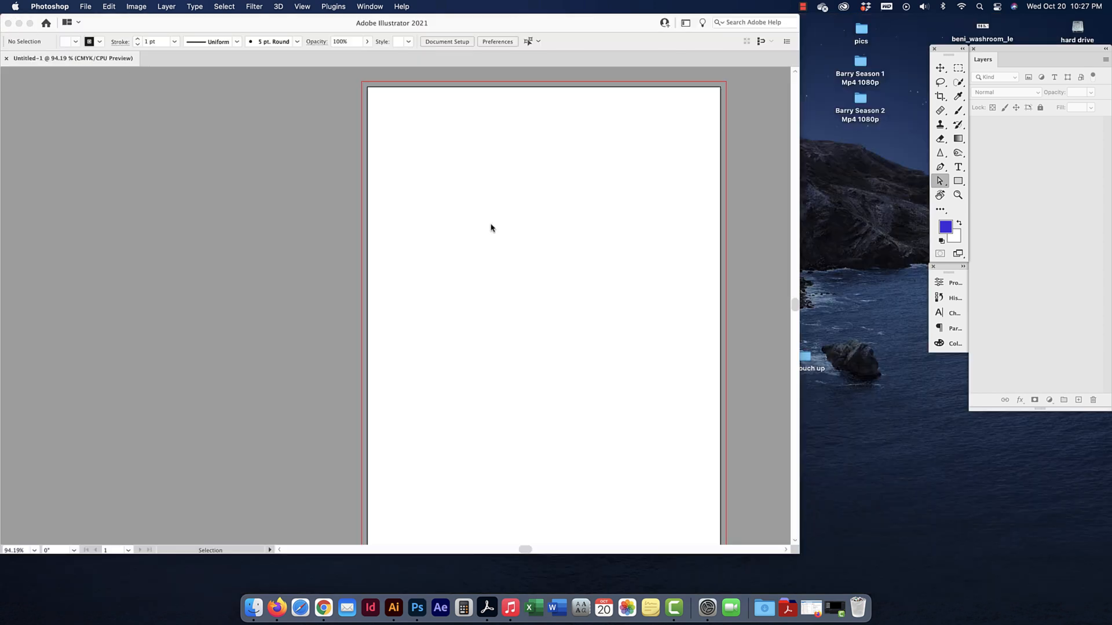
Open the a4_touch up project folder from the desktop and move its window beside the artboard
{"action": "left_click", "coordinate": [935, 428]}
{"action": "double_click", "coordinate": [934, 428]}
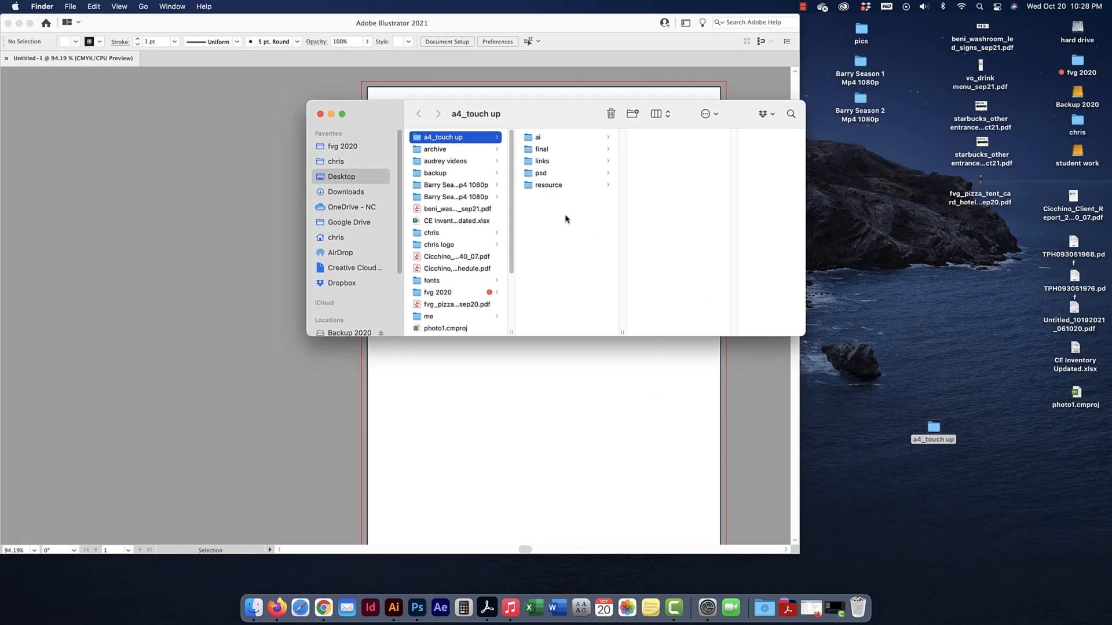
{"action": "left_click_drag", "start_coordinate": [393, 118], "coordinate": [695, 135]}
Look through the ai, final, links, psd and resource subfolders to locate the touch-up TIFF
{"action": "left_click", "coordinate": [840, 154]}
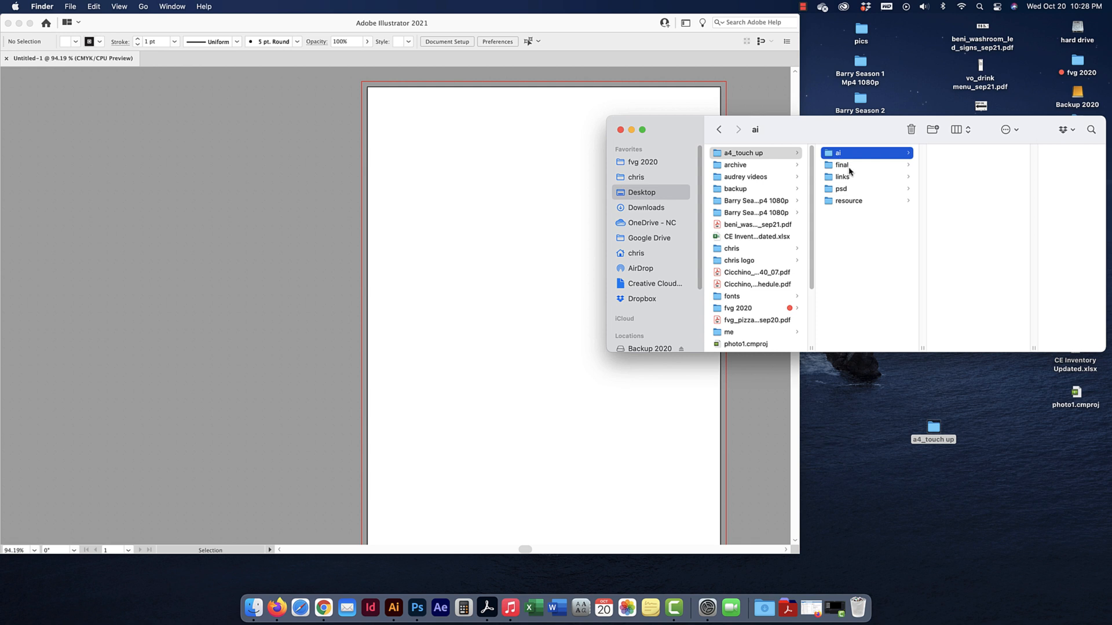
{"action": "left_click", "coordinate": [848, 167]}
{"action": "left_click", "coordinate": [849, 179]}
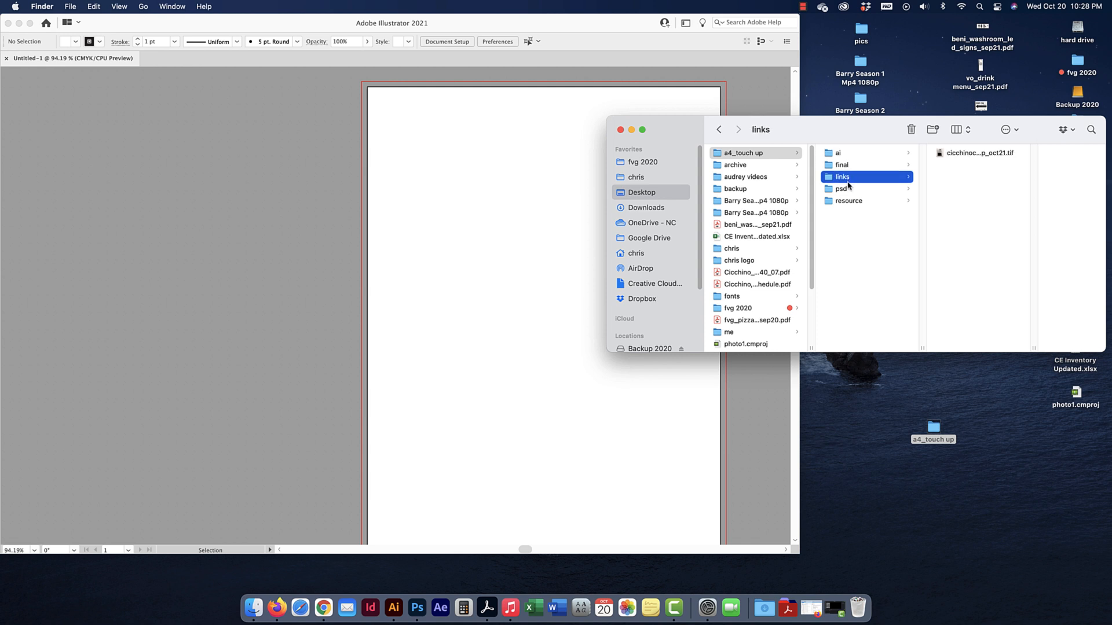
{"action": "left_click", "coordinate": [847, 192]}
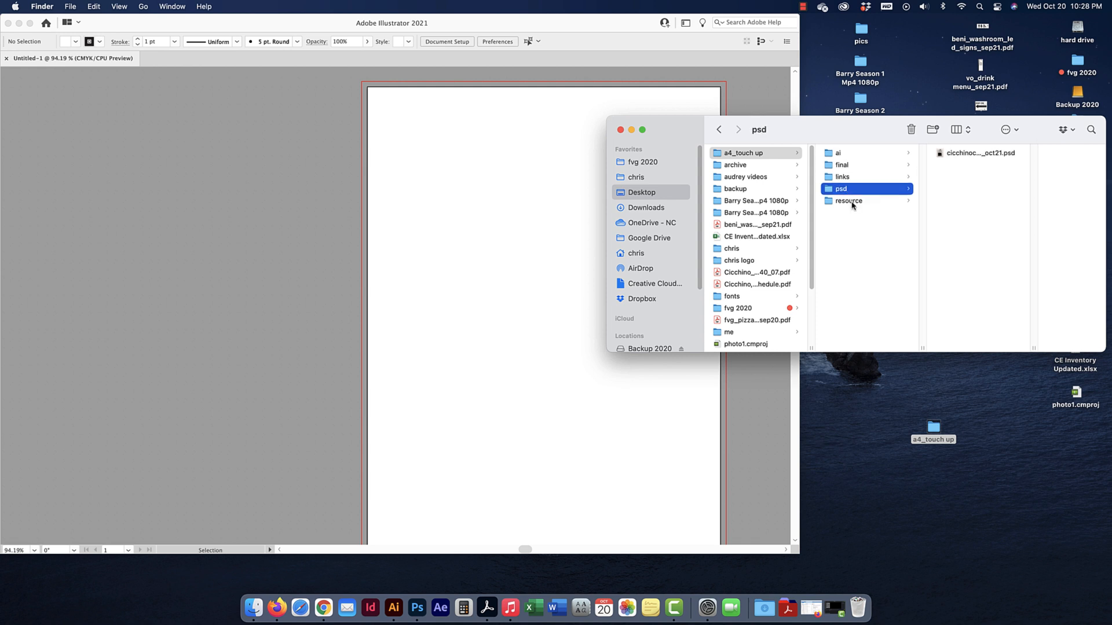
{"action": "left_click", "coordinate": [851, 203]}
{"action": "left_click", "coordinate": [840, 177]}
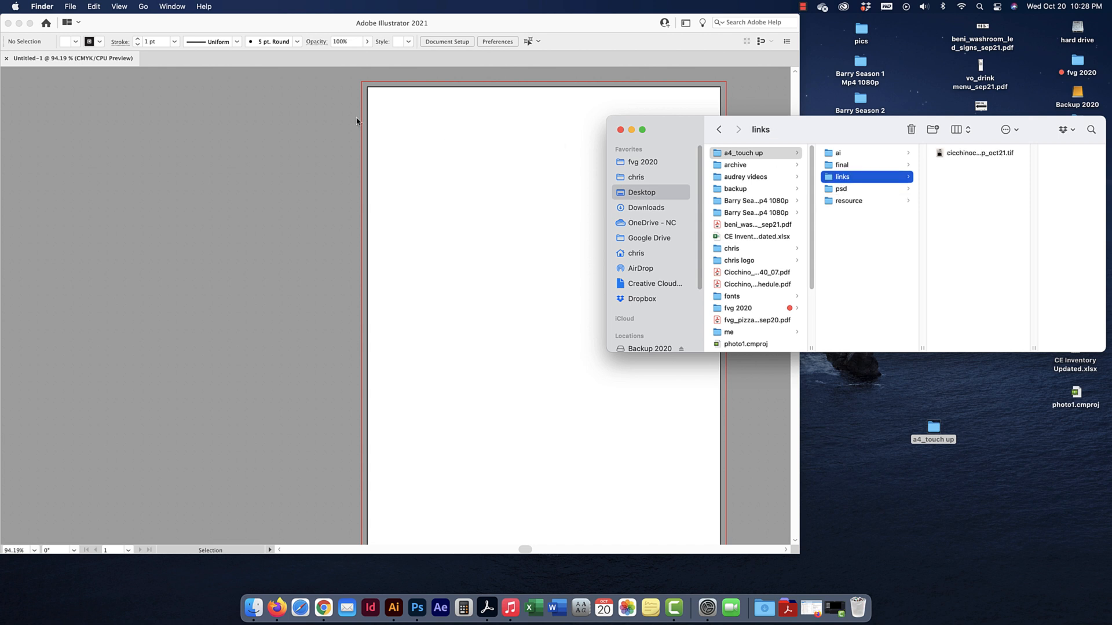
Place the touch-up TIFF from the a4_touch up links folder as a linked image and align it to the bleed corner
{"action": "left_click", "coordinate": [299, 112]}
{"action": "left_click", "coordinate": [92, 9]}
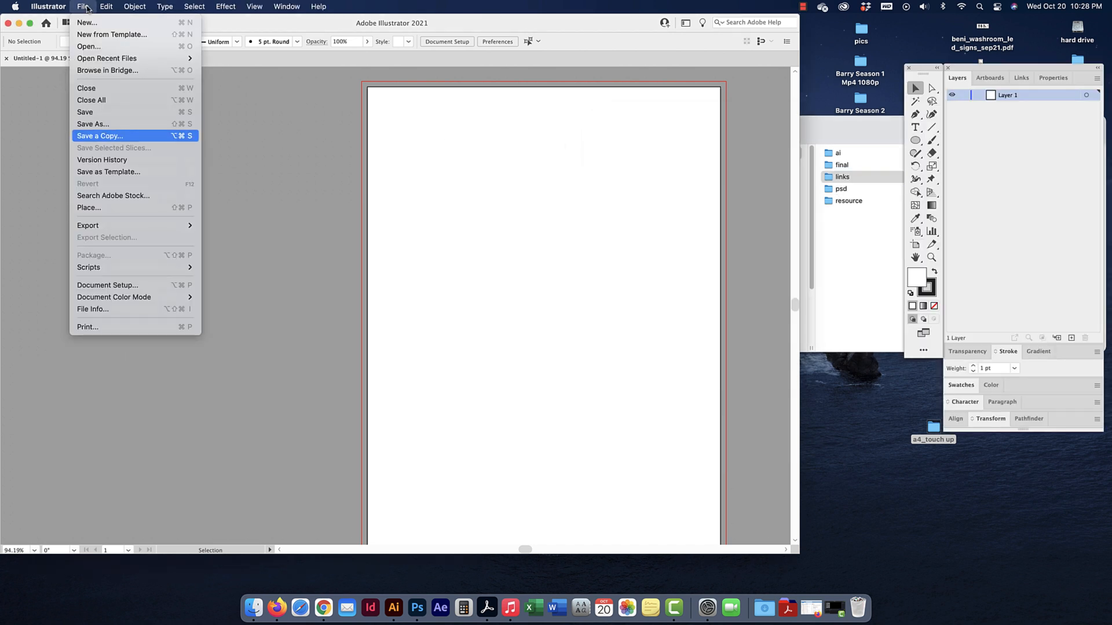
{"action": "left_click", "coordinate": [97, 210]}
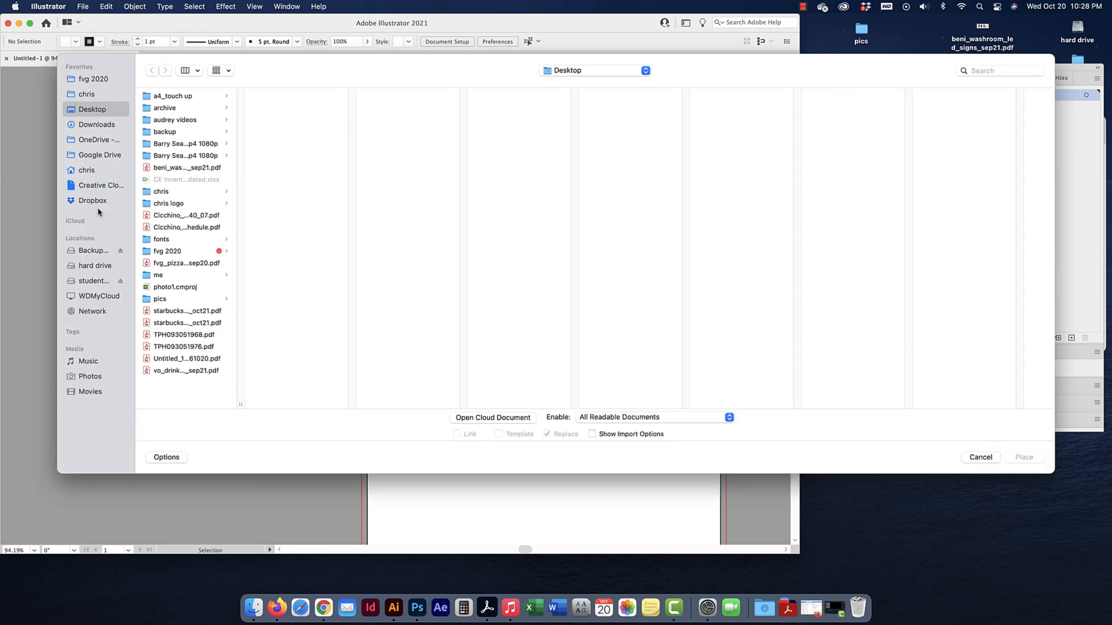
{"action": "left_click", "coordinate": [175, 99]}
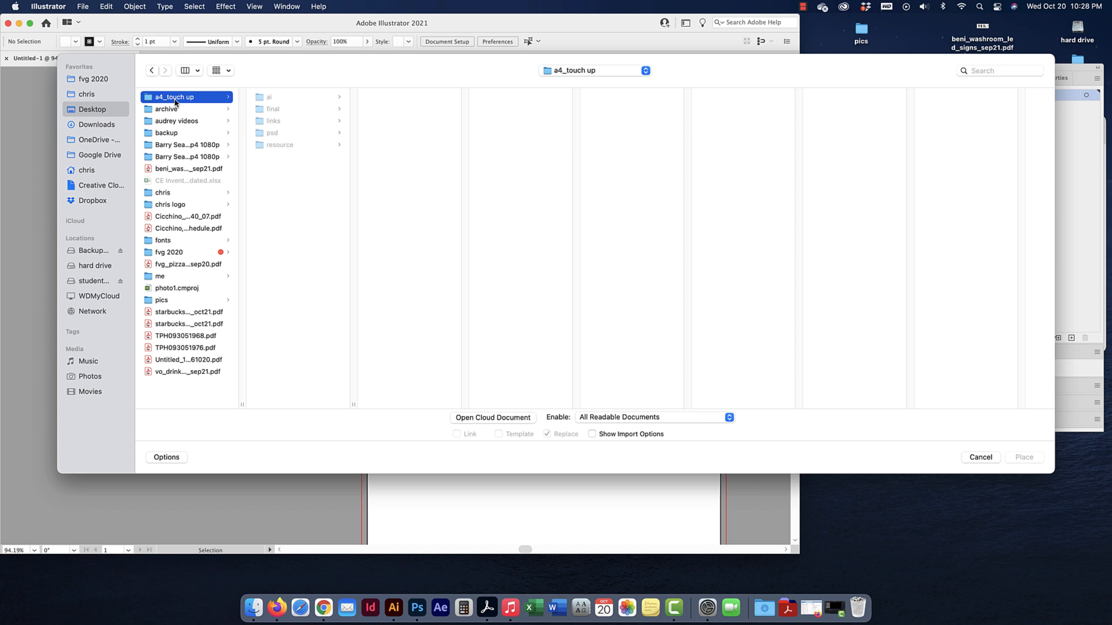
{"action": "left_click", "coordinate": [279, 123]}
{"action": "left_click", "coordinate": [411, 98]}
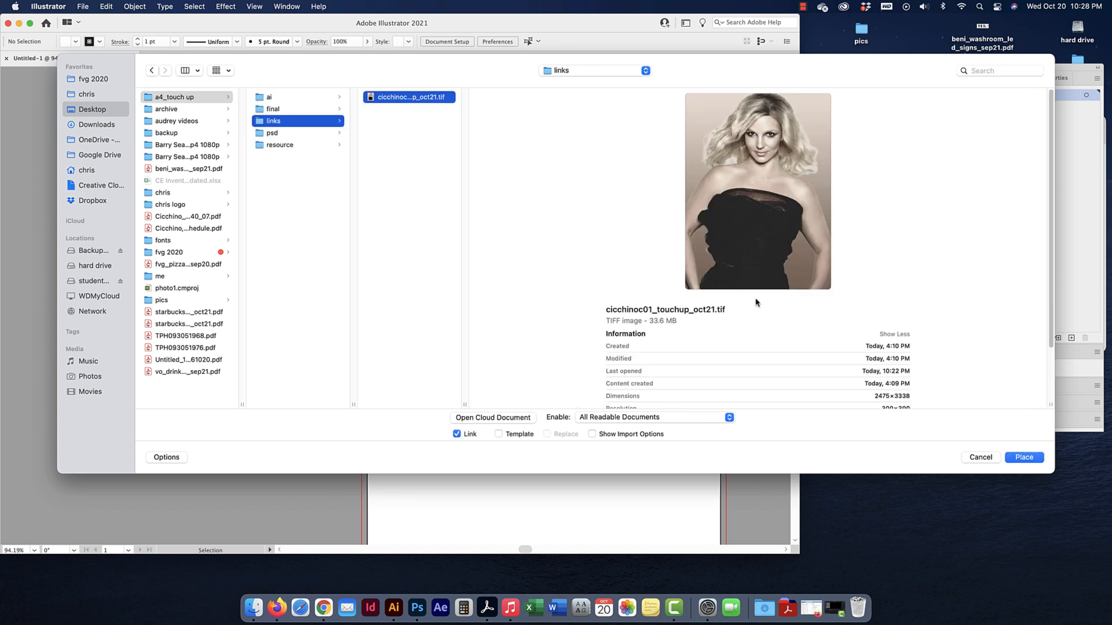
{"action": "left_click", "coordinate": [1024, 458]}
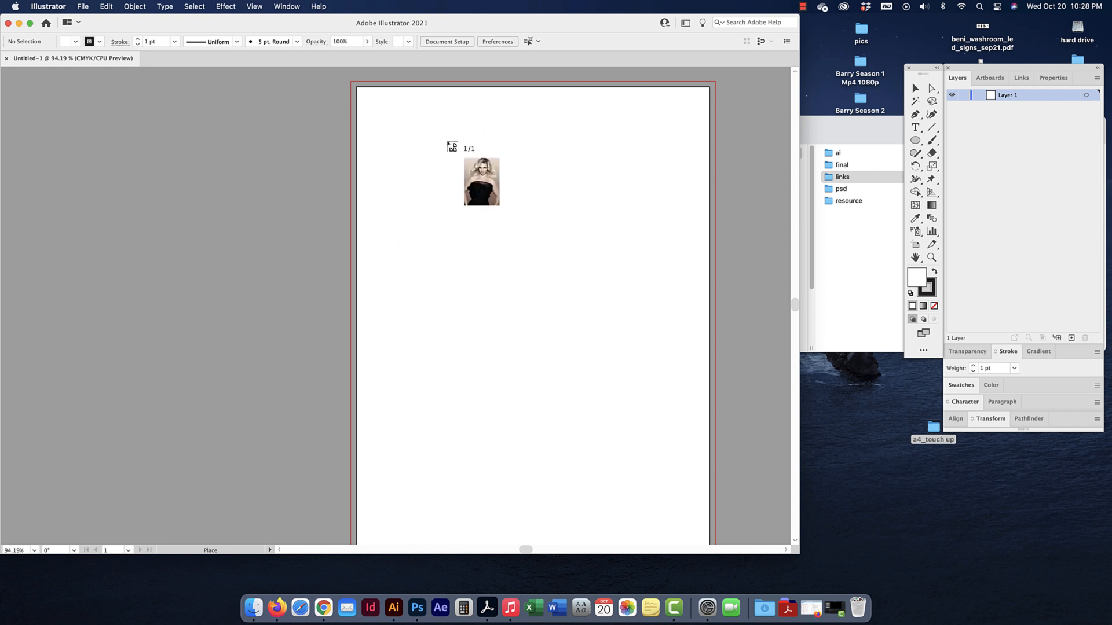
{"action": "left_click", "coordinate": [397, 156]}
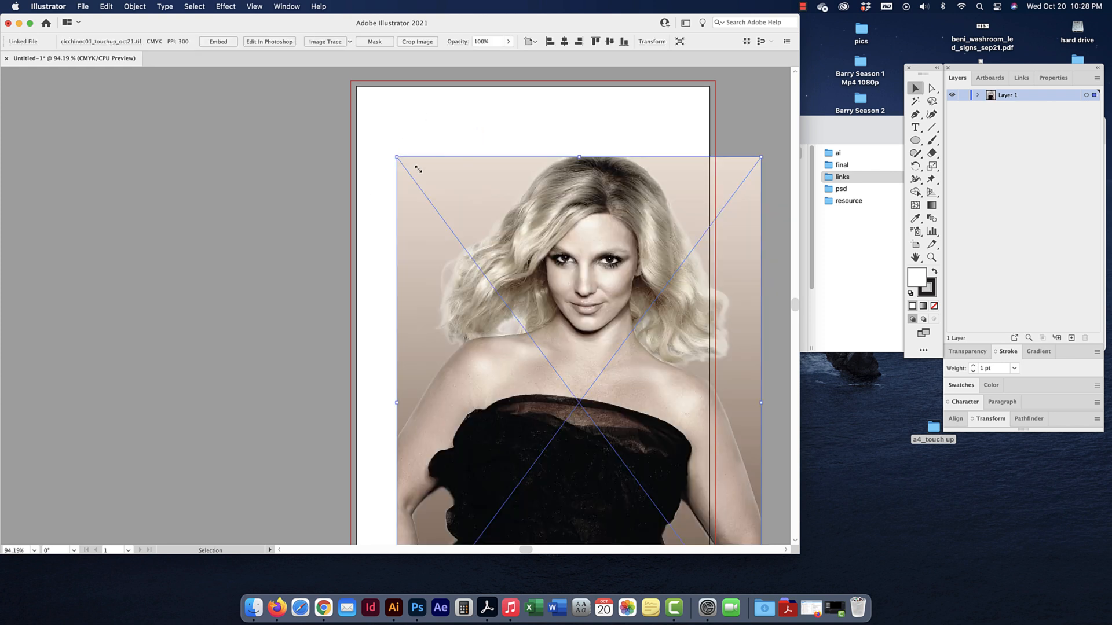
{"action": "left_click_drag", "start_coordinate": [451, 188], "coordinate": [404, 107]}
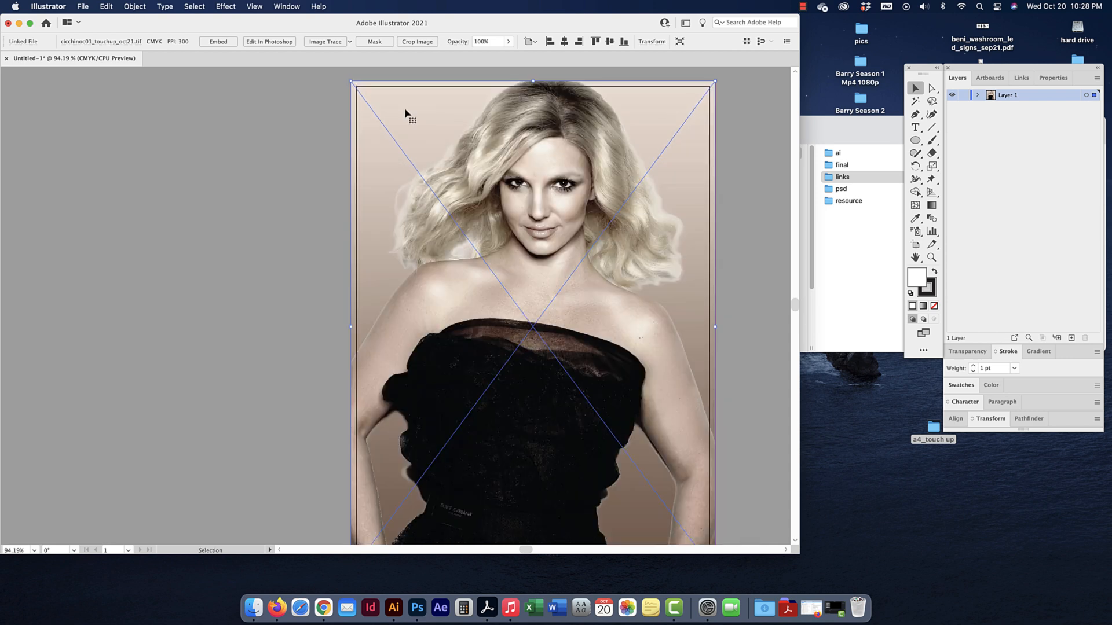
Show the document's linked files and enlarge the Illustrator window to fit the whole artboard
{"action": "left_click", "coordinate": [1022, 78]}
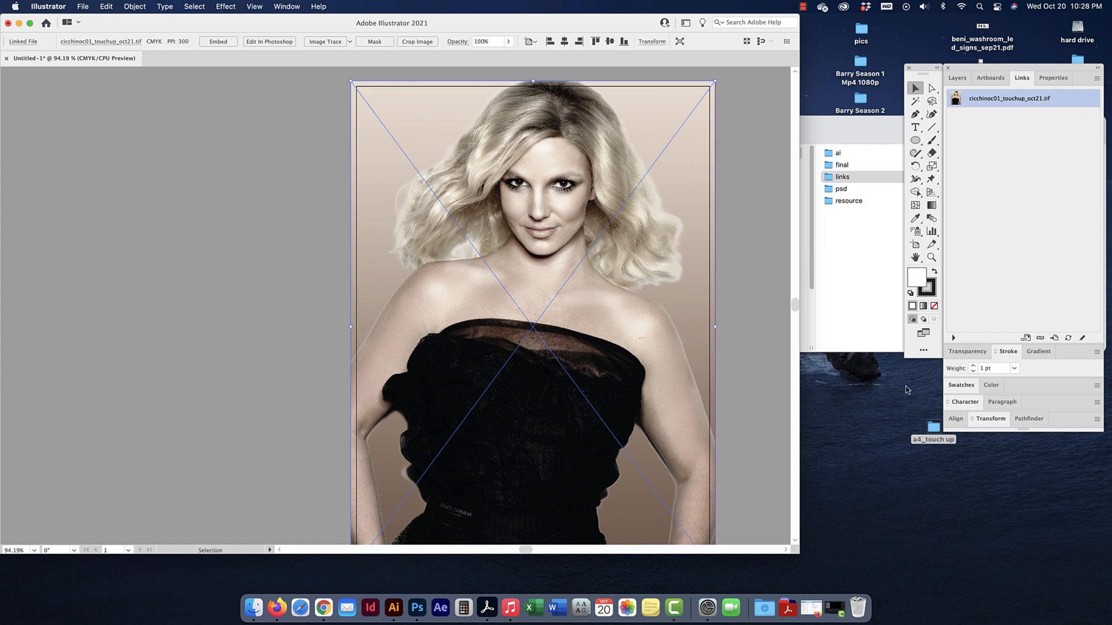
{"action": "left_click_drag", "start_coordinate": [797, 552], "coordinate": [869, 589]}
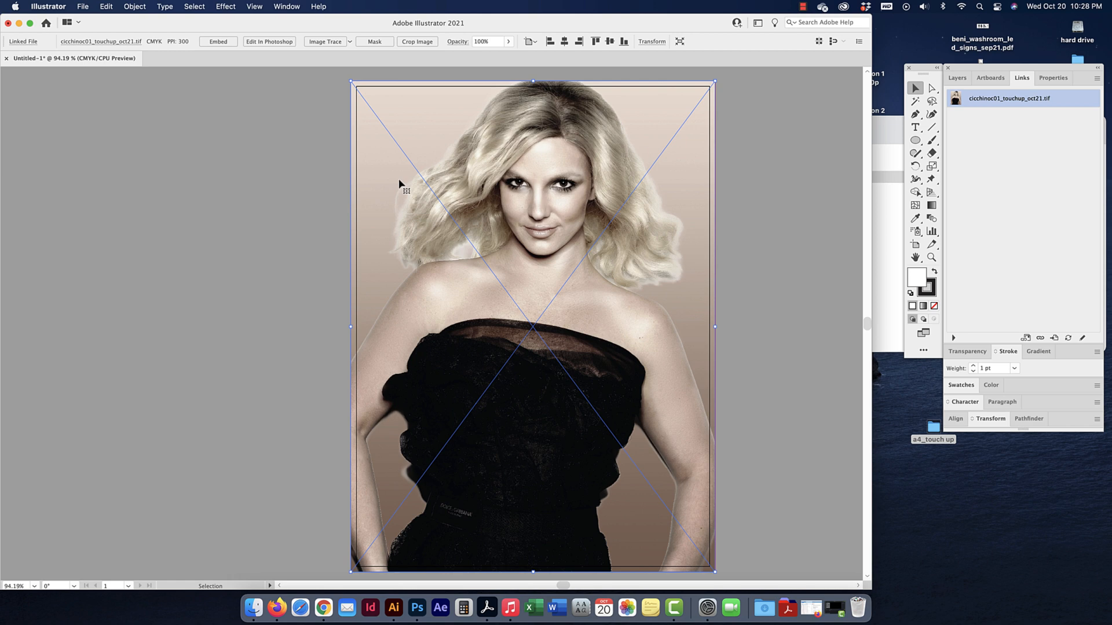
Toggle Smart Guides, align the placed photo with the bleed edges and deselect it
{"action": "key", "text": "super+u"}
{"action": "left_click", "coordinate": [342, 156]}
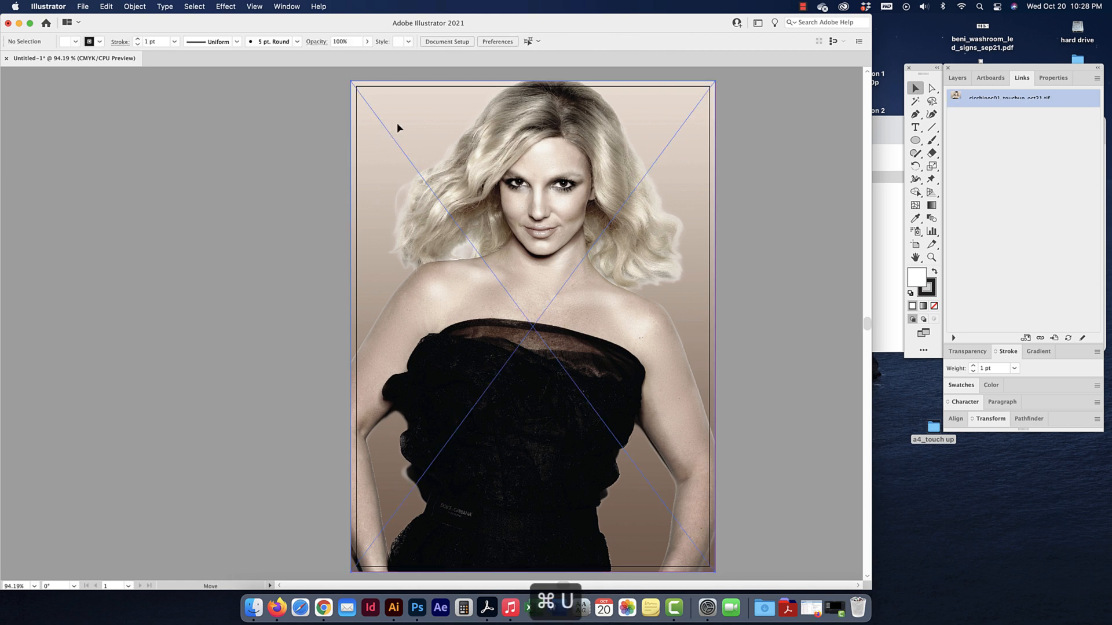
{"action": "left_click_drag", "start_coordinate": [397, 124], "coordinate": [392, 123]}
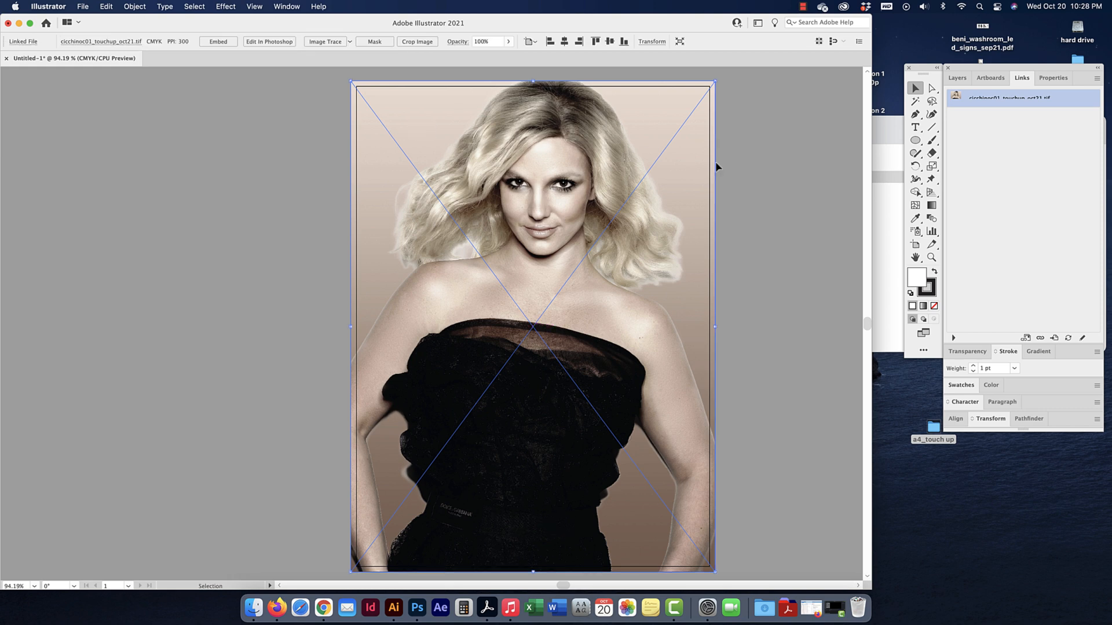
{"action": "left_click", "coordinate": [749, 171]}
{"action": "key", "text": "super+minus"}
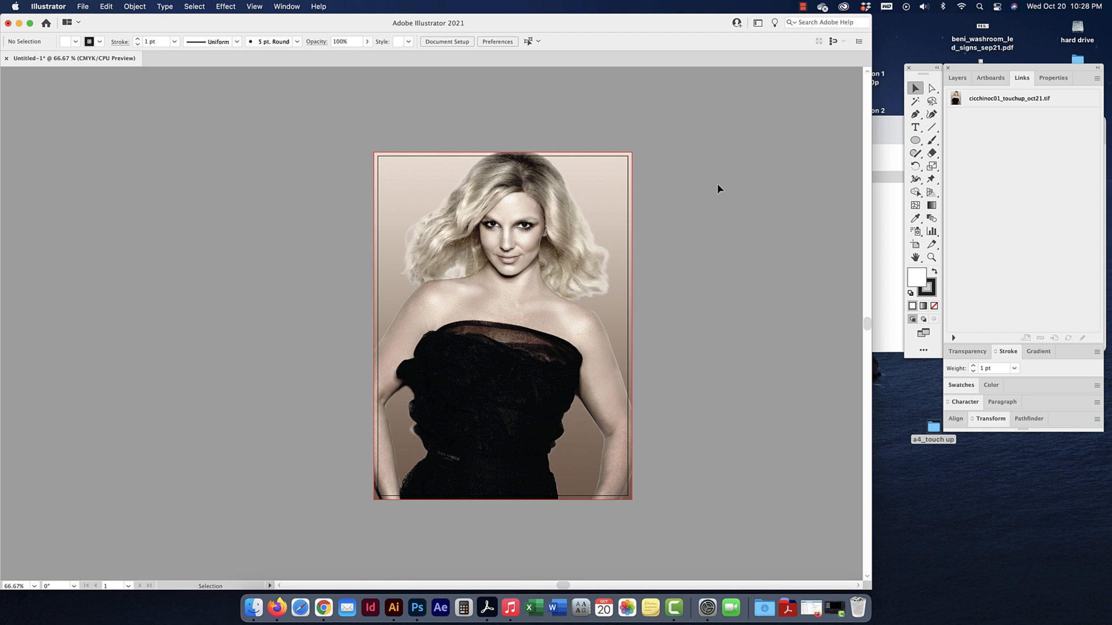
Add a new layer above Layer 1 and name it title
{"action": "left_click", "coordinate": [957, 78]}
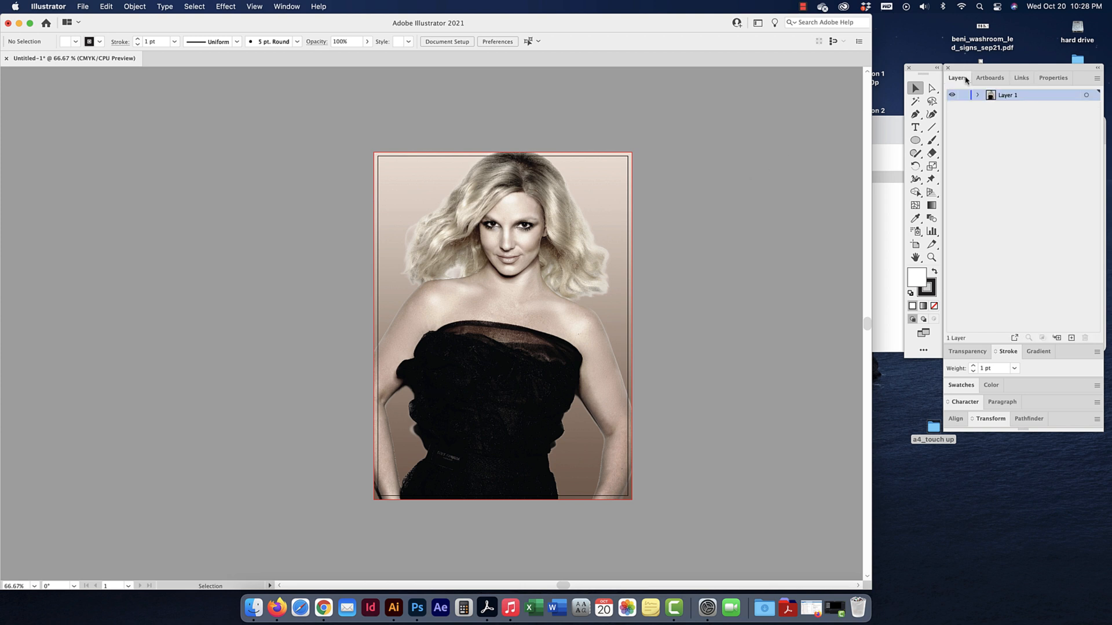
{"action": "left_click", "coordinate": [1071, 337]}
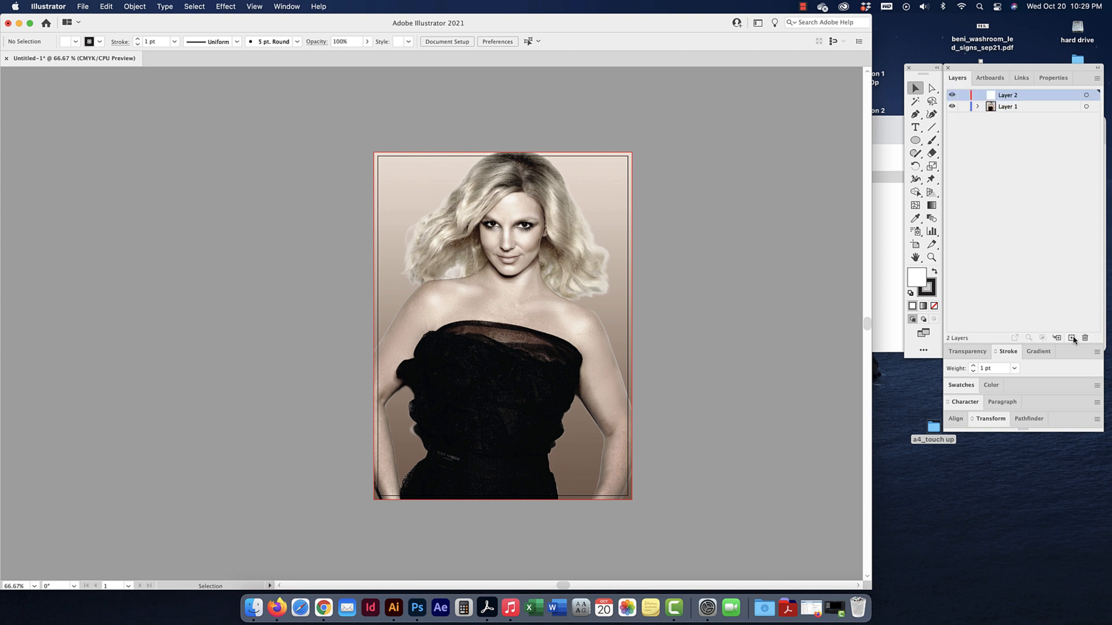
{"action": "double_click", "coordinate": [1008, 95]}
{"action": "type", "text": "title"}
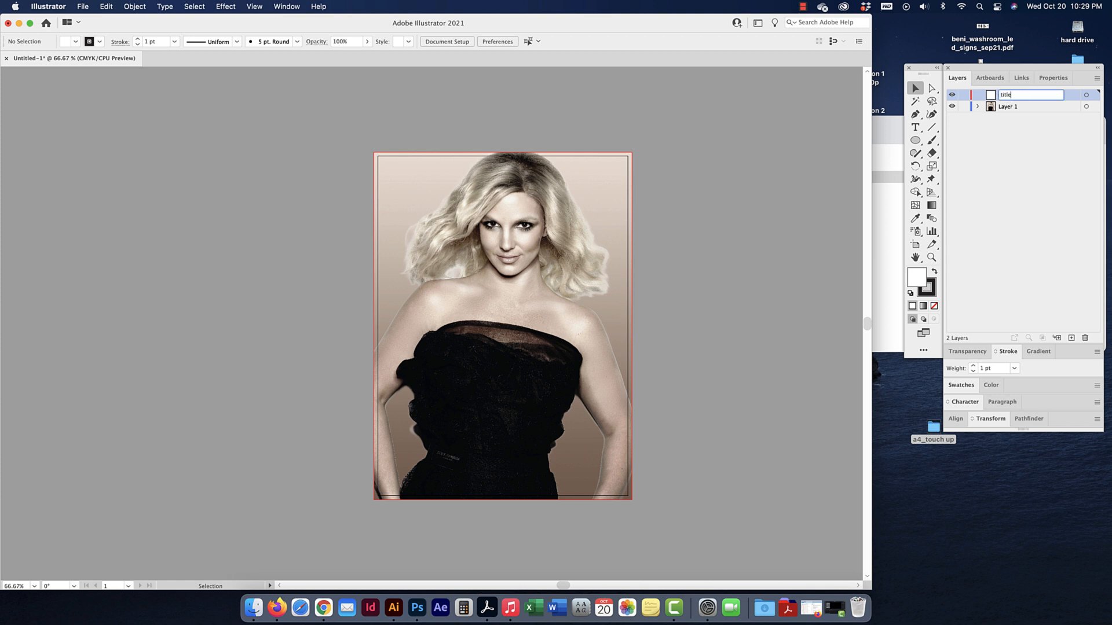
{"action": "left_click", "coordinate": [1034, 157]}
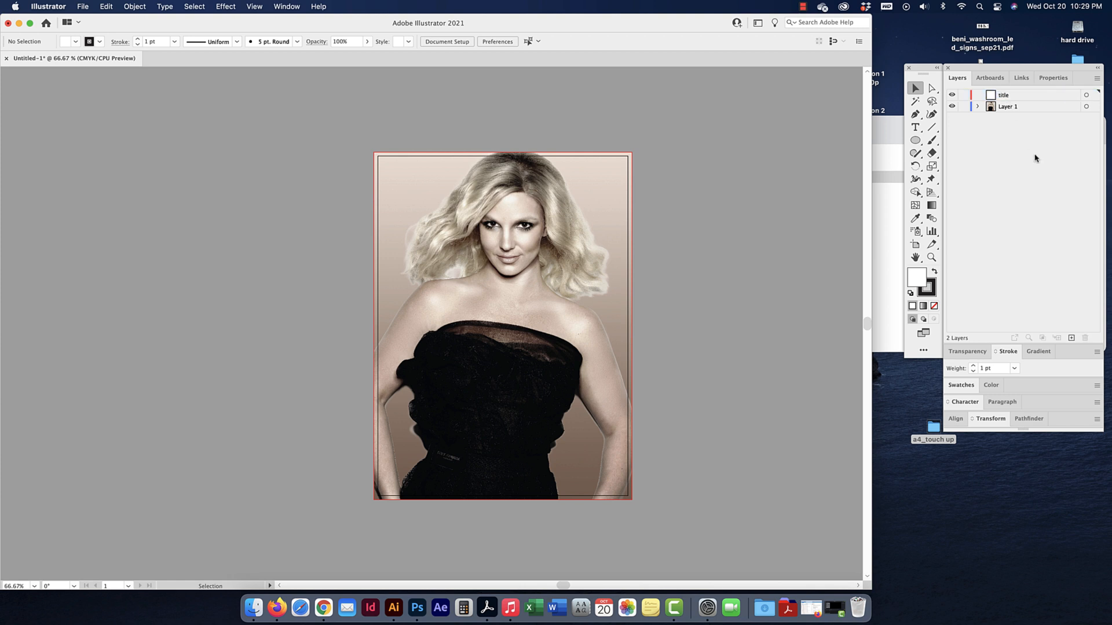
Lock Layer 1 and add the point text SURE near the top of the cover on the title layer
{"action": "left_click", "coordinate": [920, 128]}
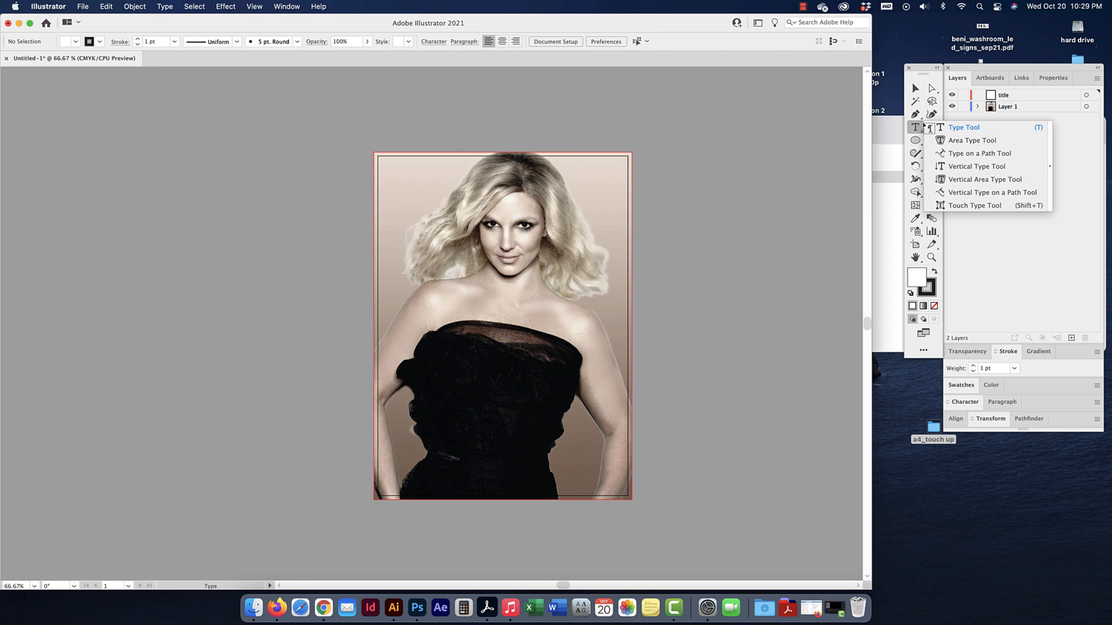
{"action": "left_click", "coordinate": [963, 106]}
{"action": "left_click", "coordinate": [1023, 95]}
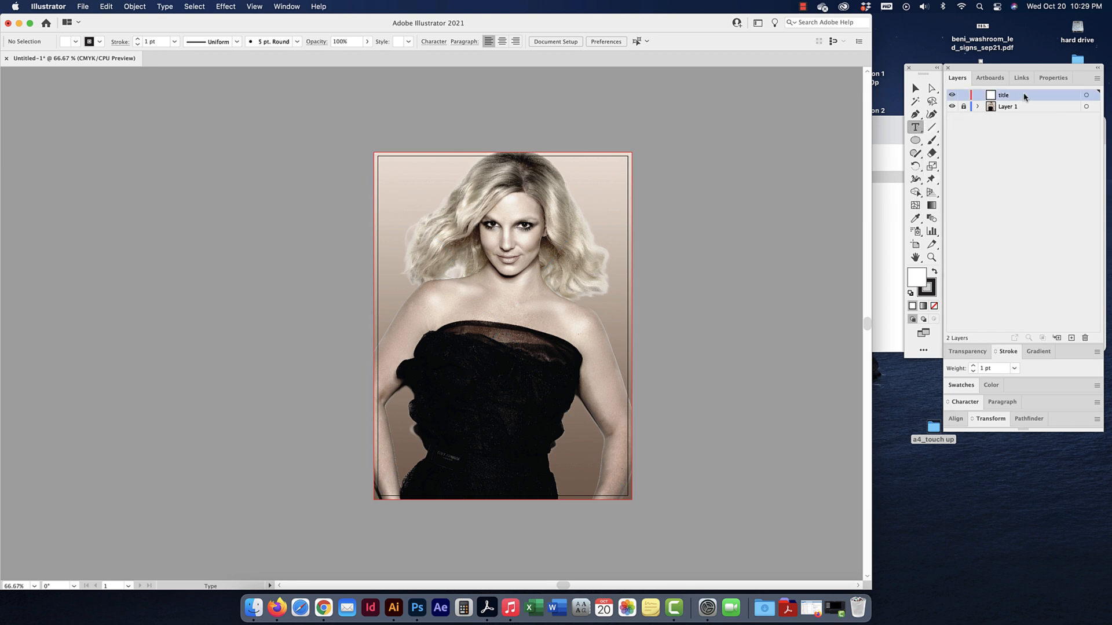
{"action": "left_click", "coordinate": [429, 178]}
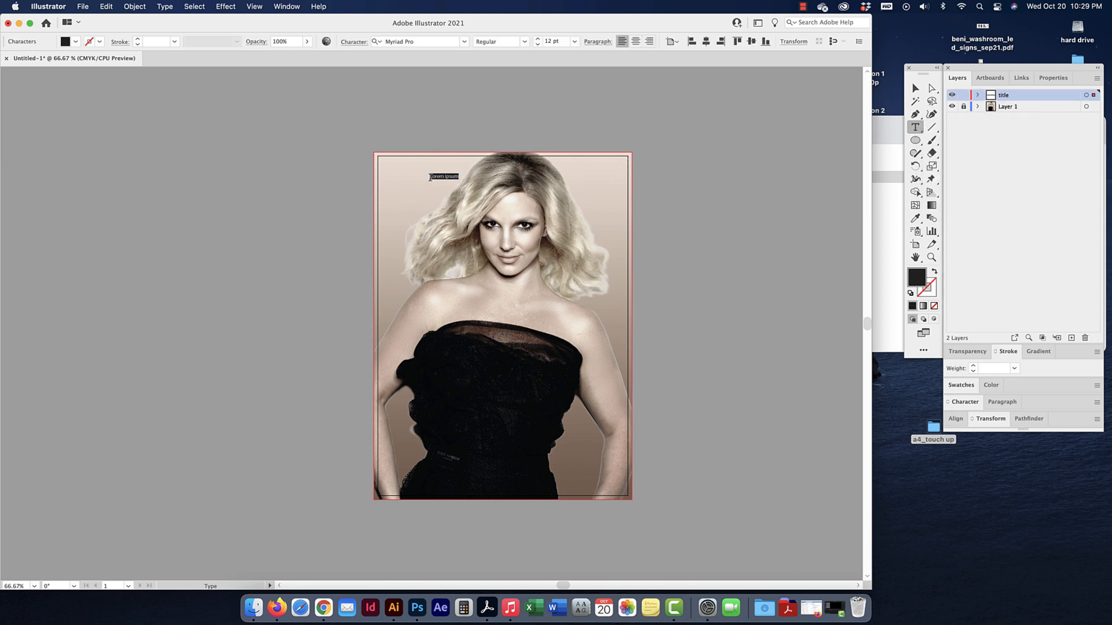
{"action": "type", "text": "SURE"}
Set the whole SURE text in the Uniwars font
{"action": "key", "text": "super+a"}
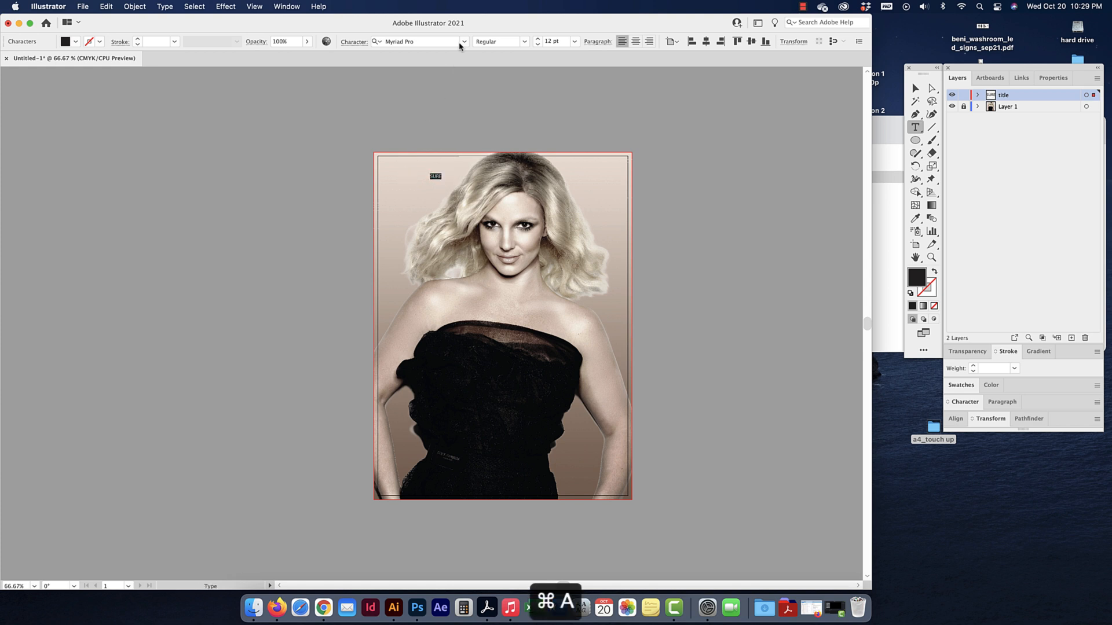
{"action": "left_click", "coordinate": [463, 42]}
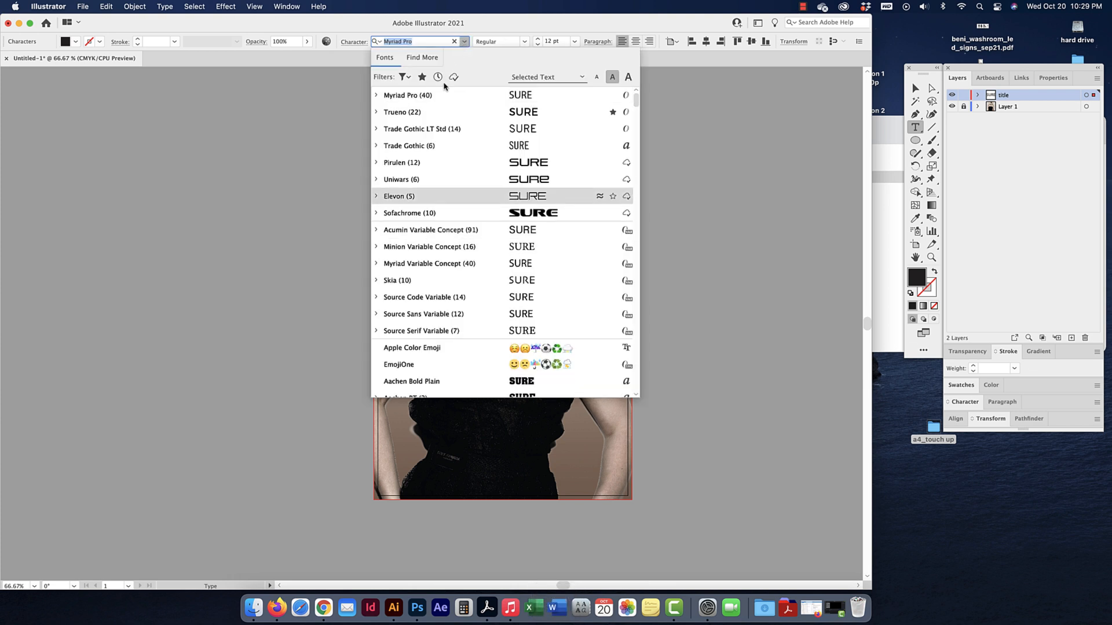
{"action": "left_click", "coordinate": [407, 180]}
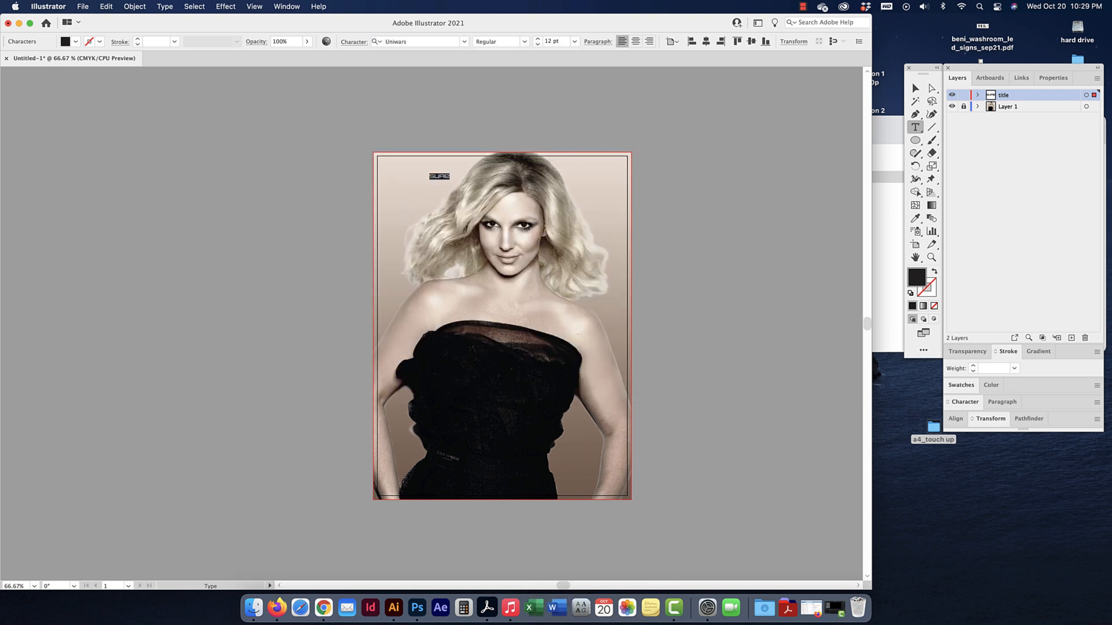
Scale the SURE title to about 136 pt and position it across the top of the cover inside the trim edges
{"action": "left_click", "coordinate": [915, 88]}
{"action": "left_click_drag", "start_coordinate": [450, 181], "coordinate": [620, 262]}
{"action": "left_click_drag", "start_coordinate": [519, 201], "coordinate": [470, 184]}
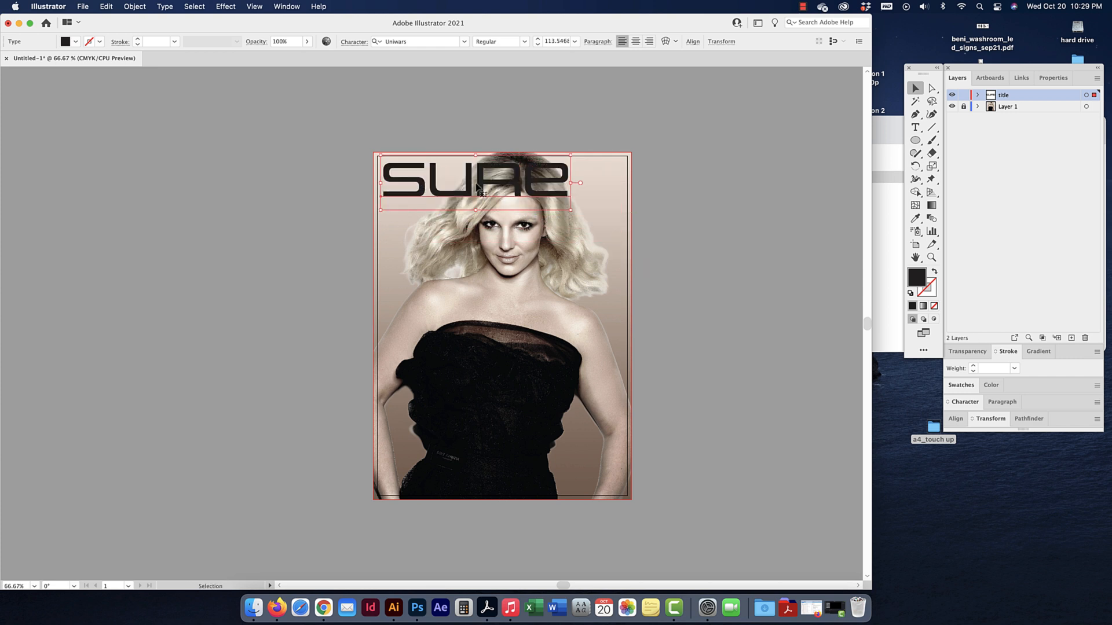
{"action": "left_click_drag", "start_coordinate": [560, 209], "coordinate": [623, 232]}
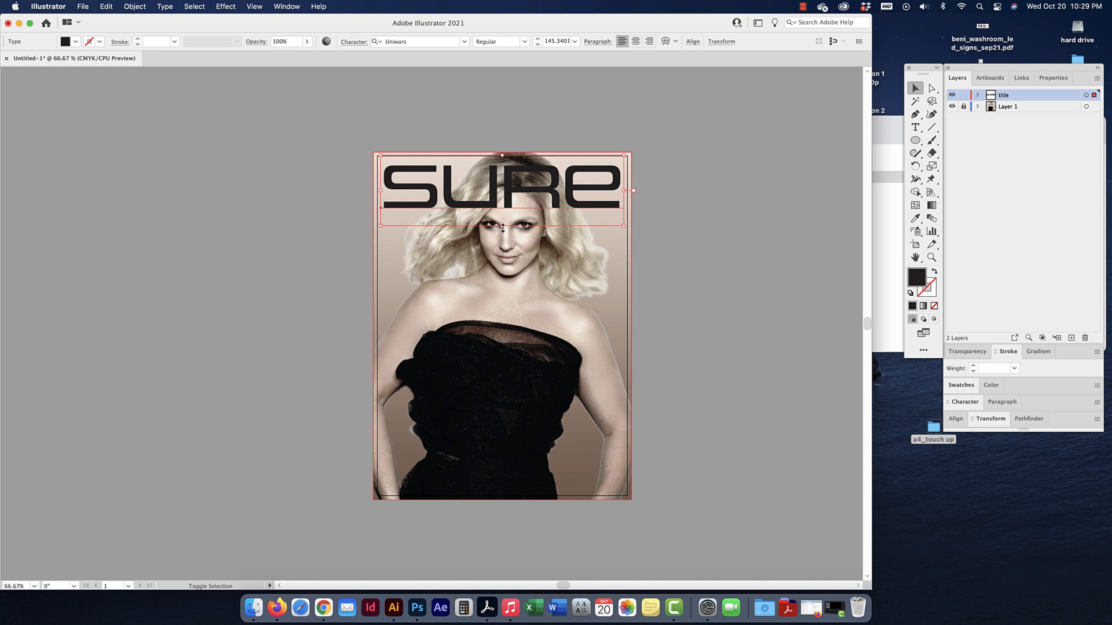
{"action": "left_click_drag", "start_coordinate": [501, 226], "coordinate": [528, 191]}
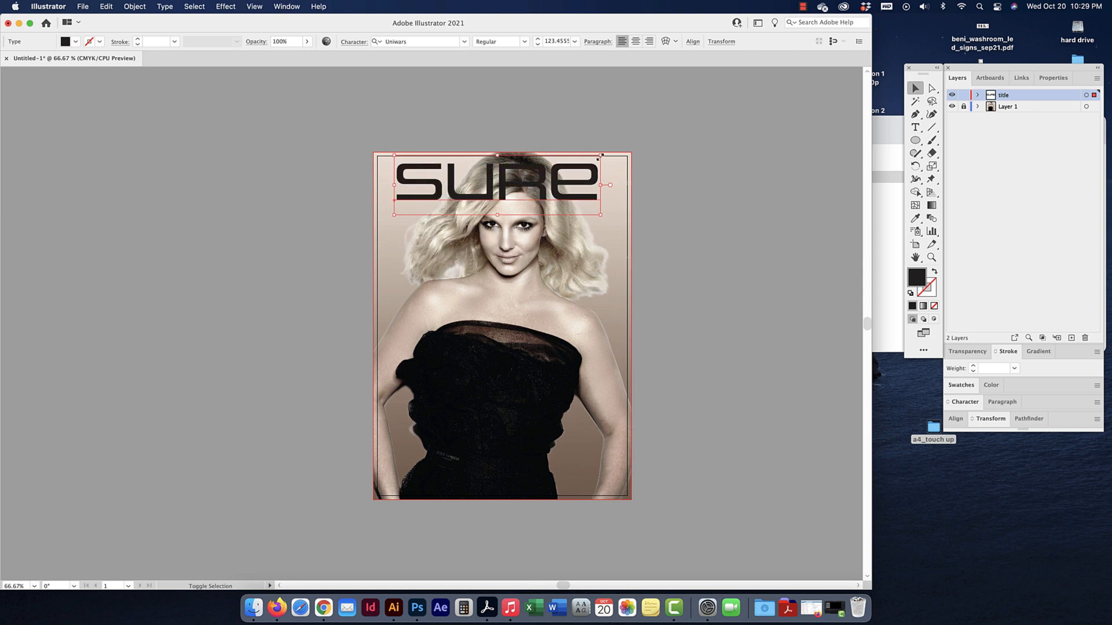
{"action": "left_click_drag", "start_coordinate": [600, 156], "coordinate": [615, 155]}
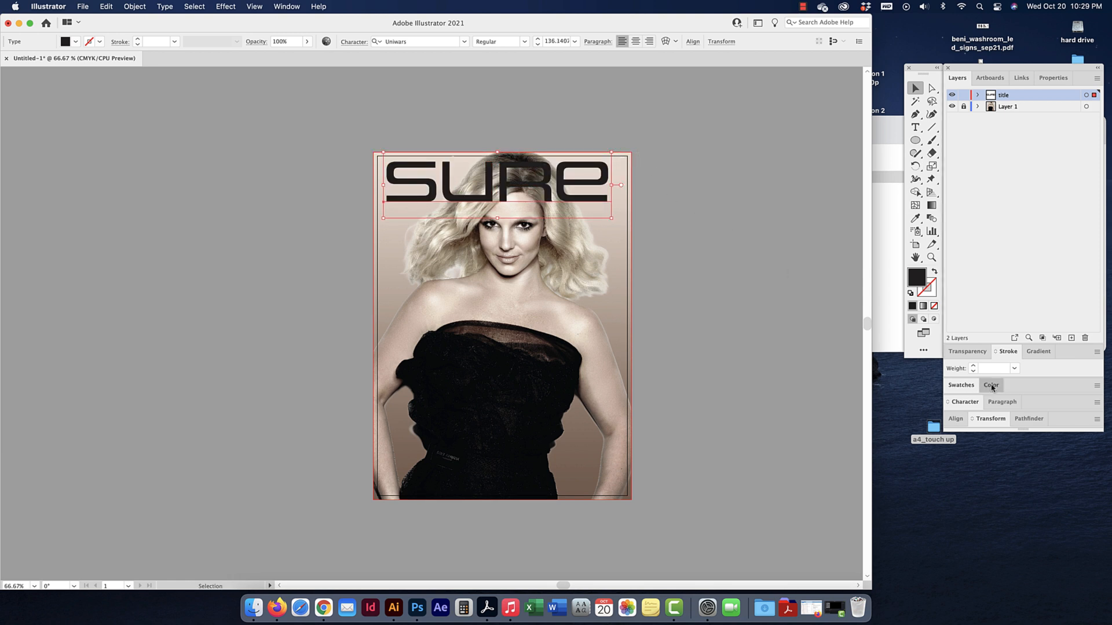
Colour the SURE title red and reduce it to about 120 pt, positioned close to the cover's upper left corner
{"action": "left_click", "coordinate": [961, 387]}
{"action": "left_click", "coordinate": [979, 420]}
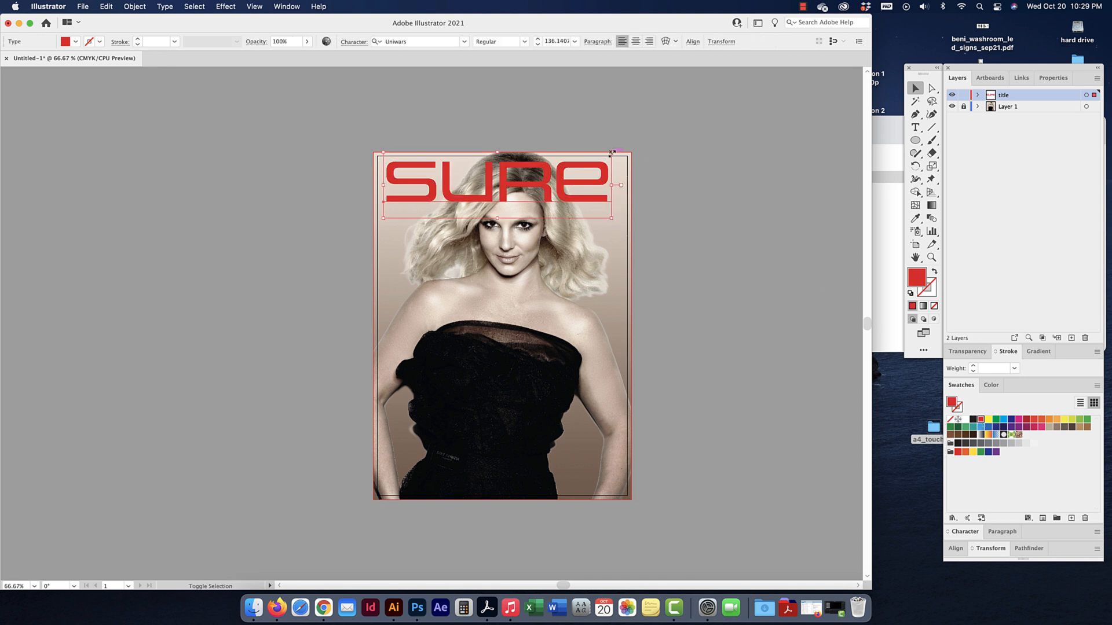
{"action": "left_click_drag", "start_coordinate": [611, 152], "coordinate": [585, 159]}
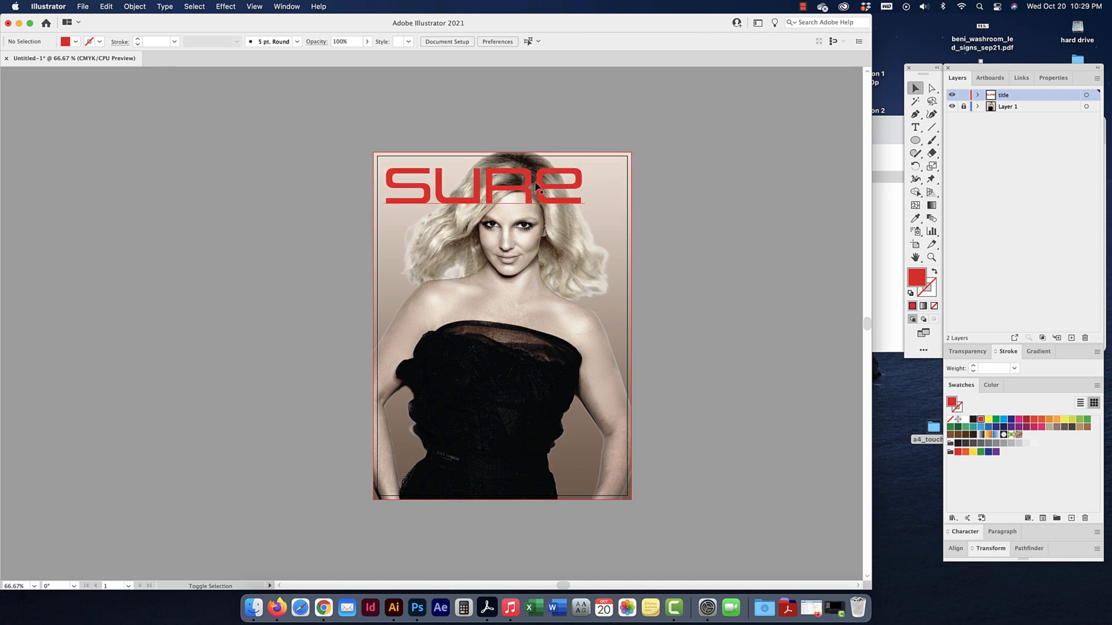
{"action": "left_click_drag", "start_coordinate": [536, 194], "coordinate": [536, 190]}
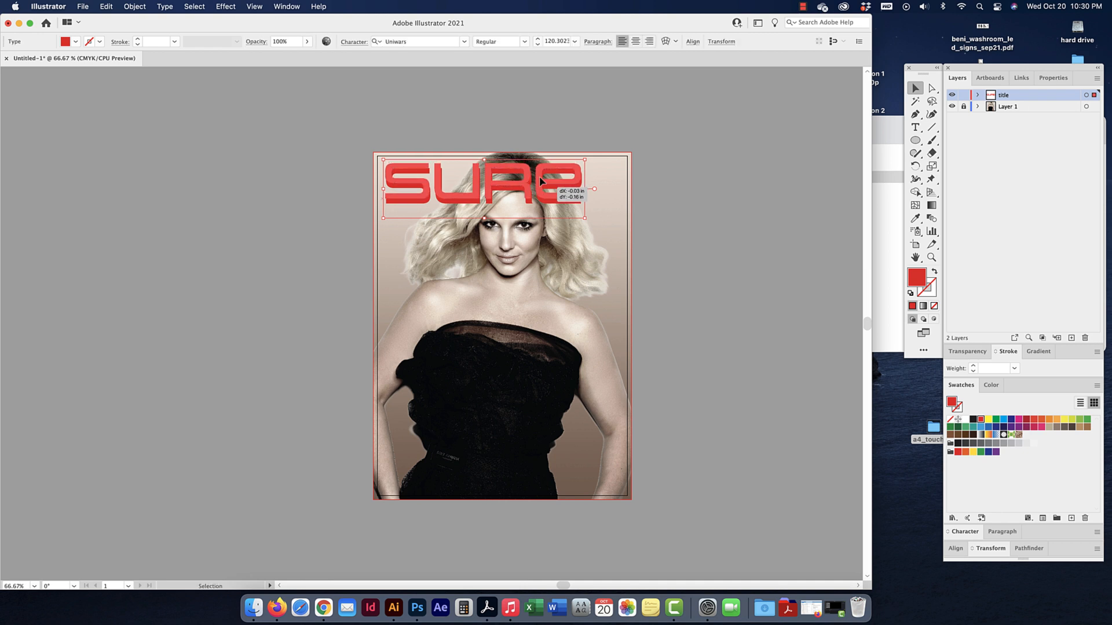
{"action": "left_click", "coordinate": [562, 123]}
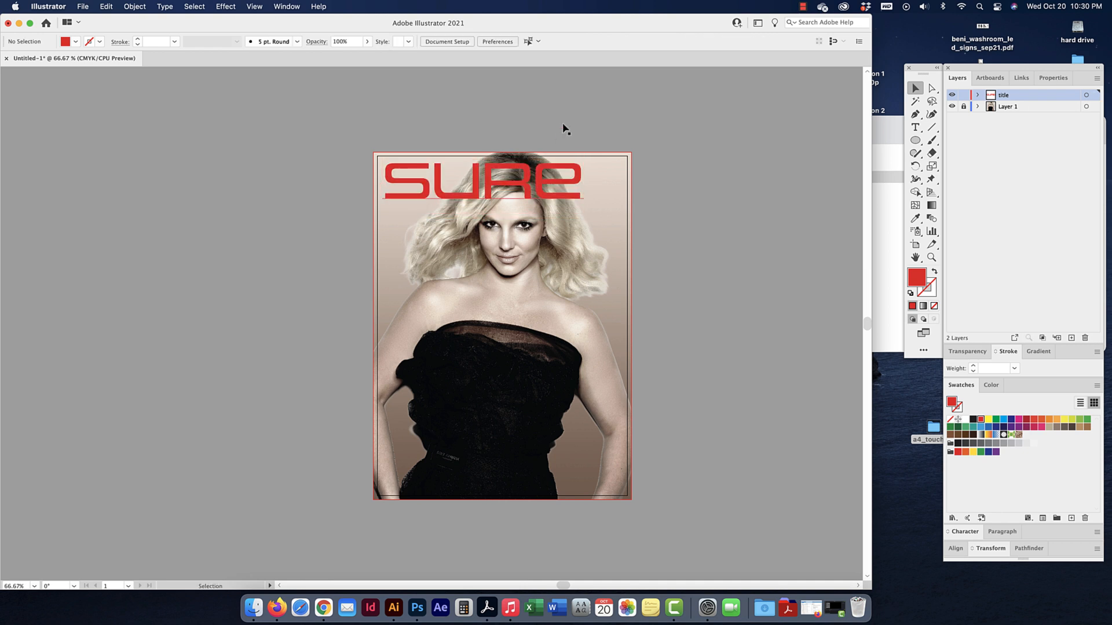
Draw a text frame over the black dress and replace its placeholder text with the lines "Britney Sprears" and "Thansk for all the"
{"action": "key", "text": "t"}
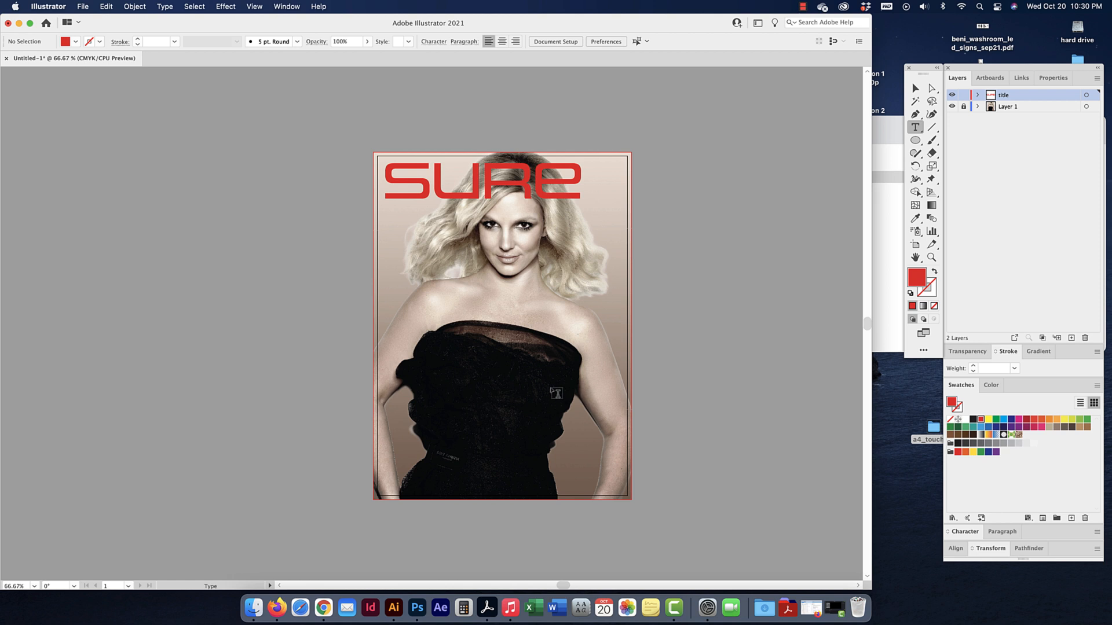
{"action": "left_click_drag", "start_coordinate": [457, 380], "coordinate": [560, 447]}
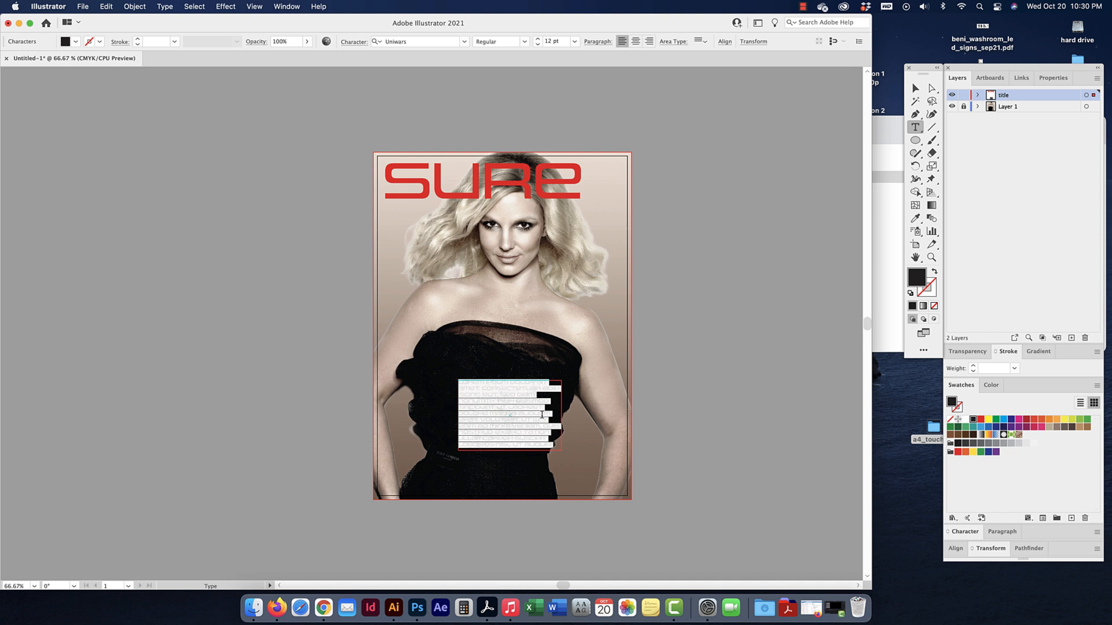
{"action": "key", "text": "BackSpace"}
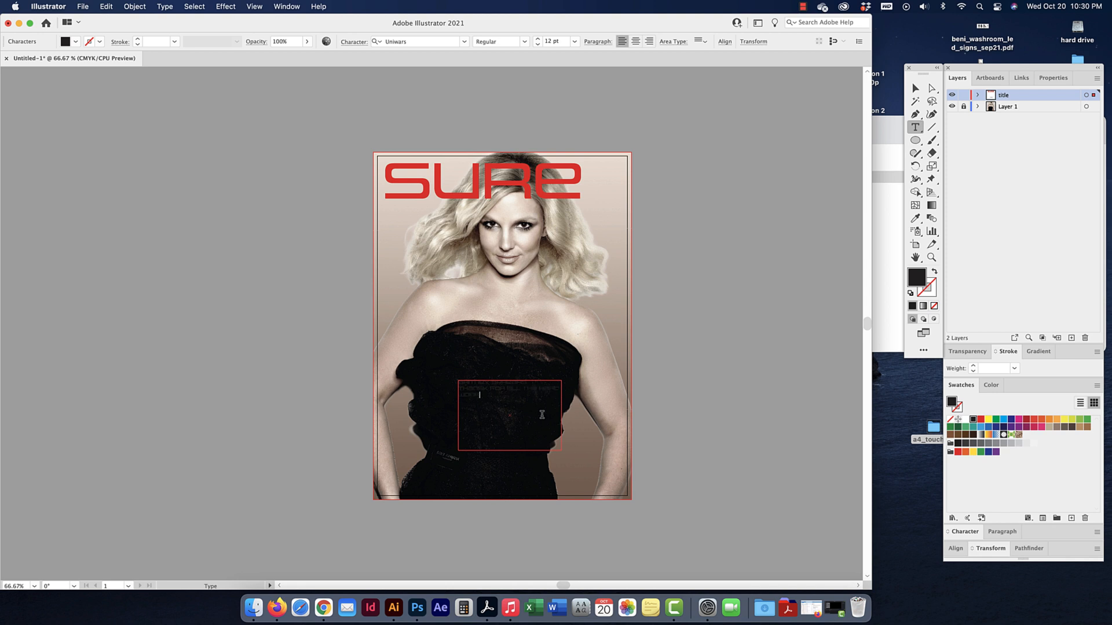
{"action": "key", "text": "super+z"}
Colour all text in the dress frame white and set the name line to Uniwars SemiBold
{"action": "key", "text": "super+a"}
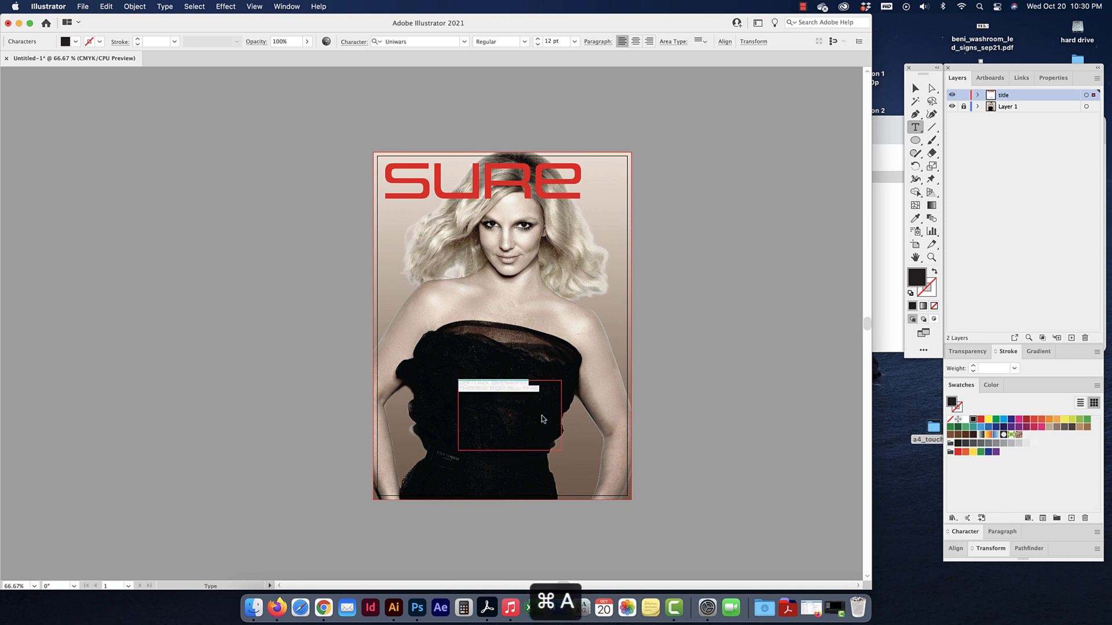
{"action": "left_click", "coordinate": [965, 419]}
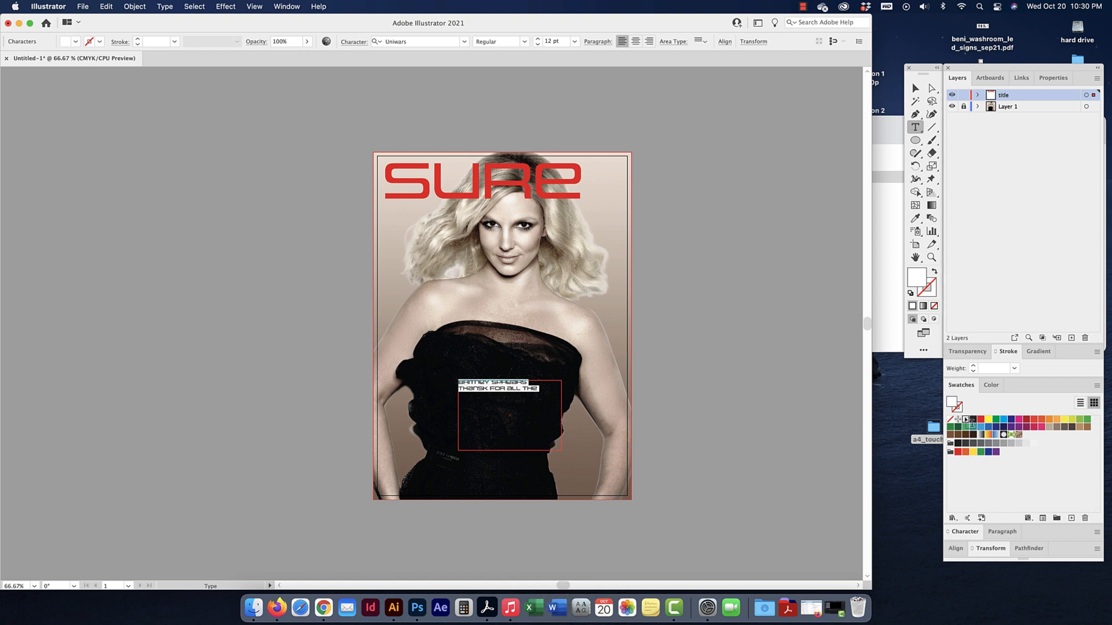
{"action": "left_click_drag", "start_coordinate": [528, 383], "coordinate": [426, 380]}
{"action": "left_click", "coordinate": [523, 42]}
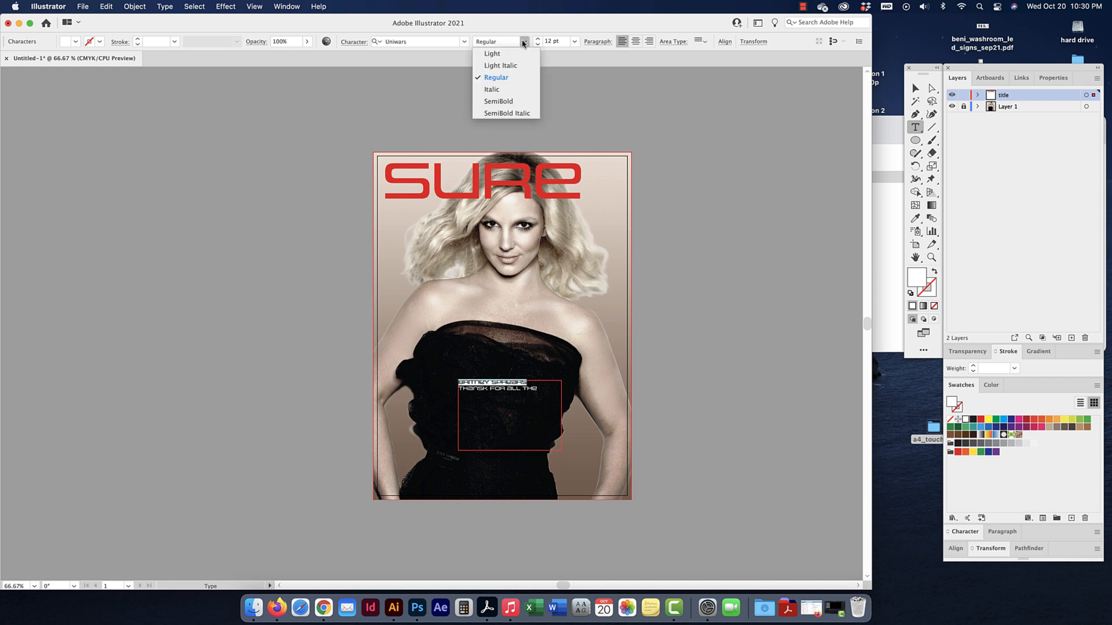
{"action": "left_click", "coordinate": [509, 108]}
{"action": "left_click_drag", "start_coordinate": [529, 383], "coordinate": [438, 383]}
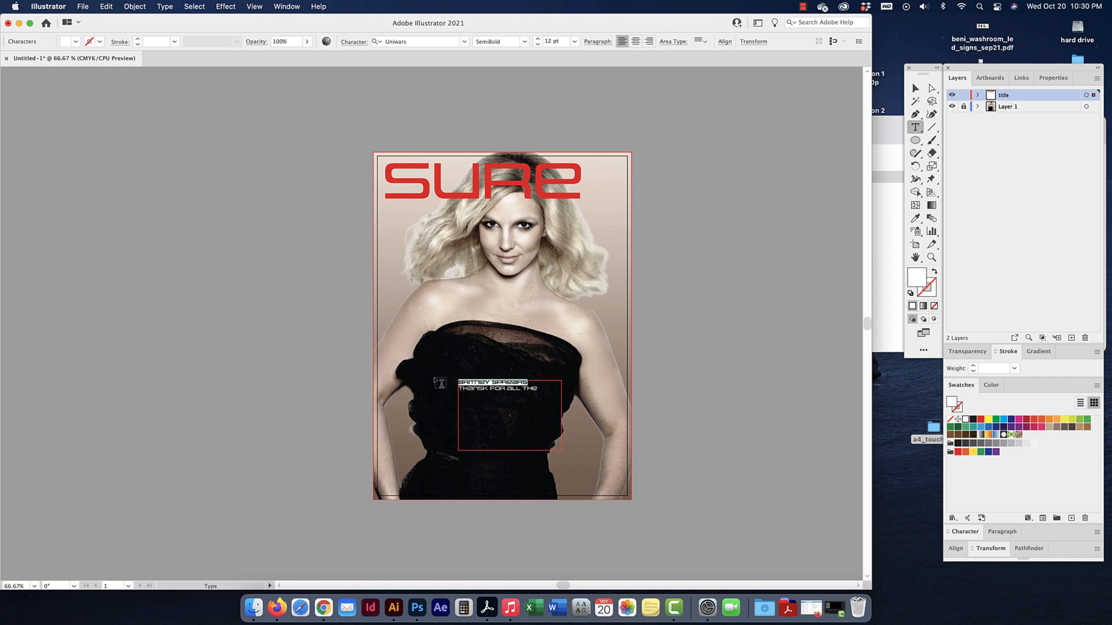
Complete the second line with HARD WORK and correct the misspelled first word to THANKS
{"action": "left_click", "coordinate": [541, 389]}
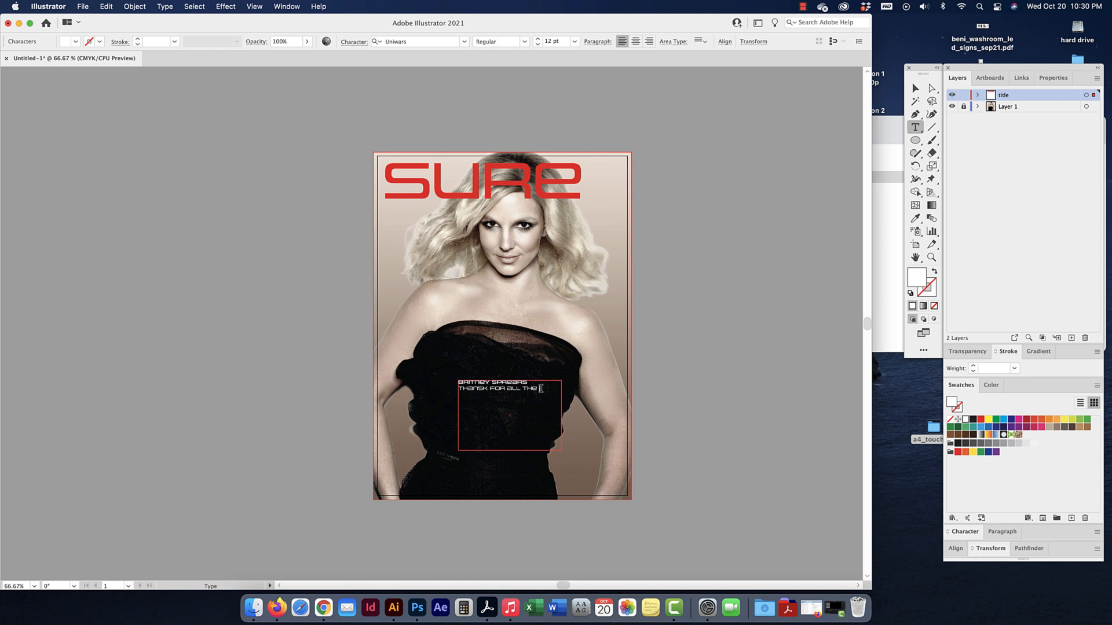
{"action": "key", "text": "super+a"}
{"action": "left_click", "coordinate": [543, 389]}
{"action": "type", "text": "HARD WOR"}
{"action": "left_click_drag", "start_coordinate": [481, 395], "coordinate": [454, 393]}
{"action": "left_click", "coordinate": [481, 389]}
{"action": "key", "text": "BackSpace"}
{"action": "type", "text": "S"}
Change the name line's style to Uniwars SemiBold Italic
{"action": "scroll", "coordinate": [544, 400], "scroll_direction": "left", "scroll_amount": 5}
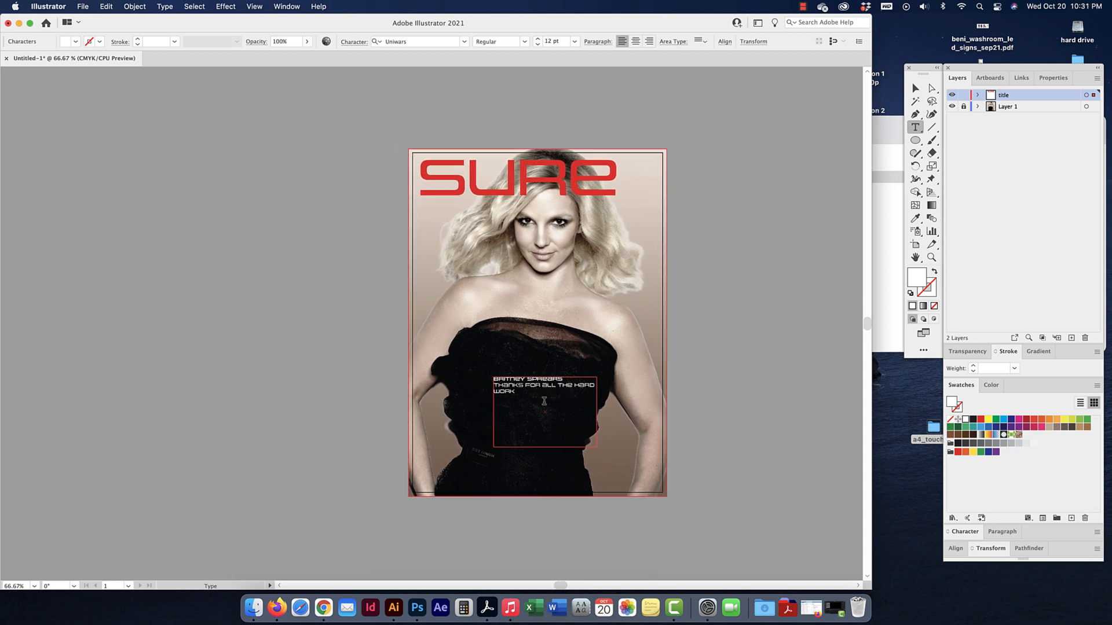
{"action": "left_click_drag", "start_coordinate": [570, 379], "coordinate": [465, 380]}
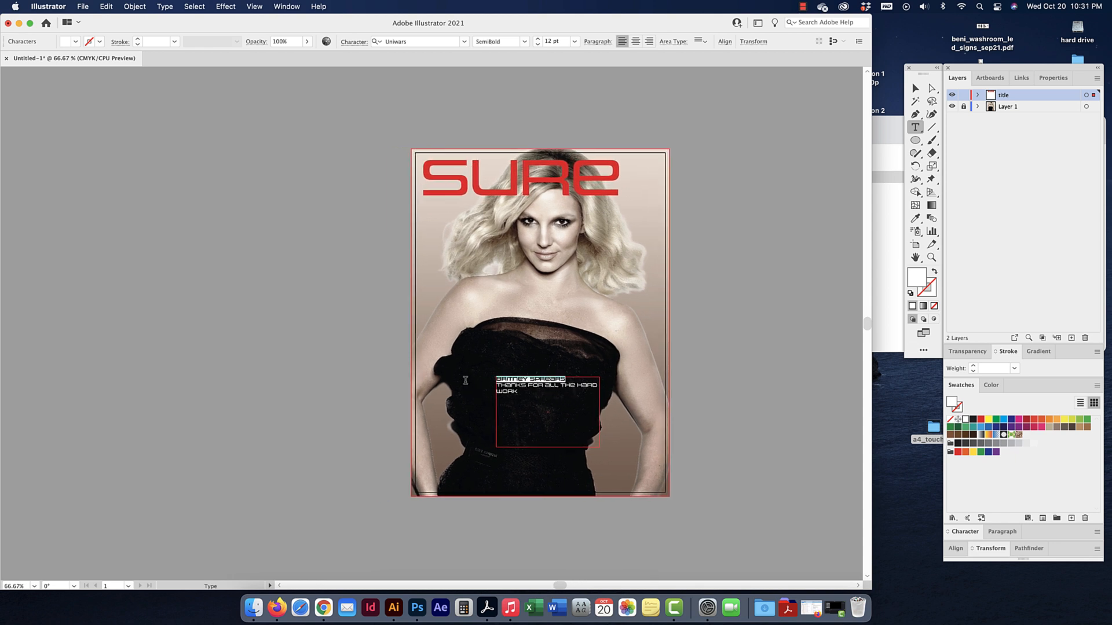
{"action": "left_click", "coordinate": [524, 41]}
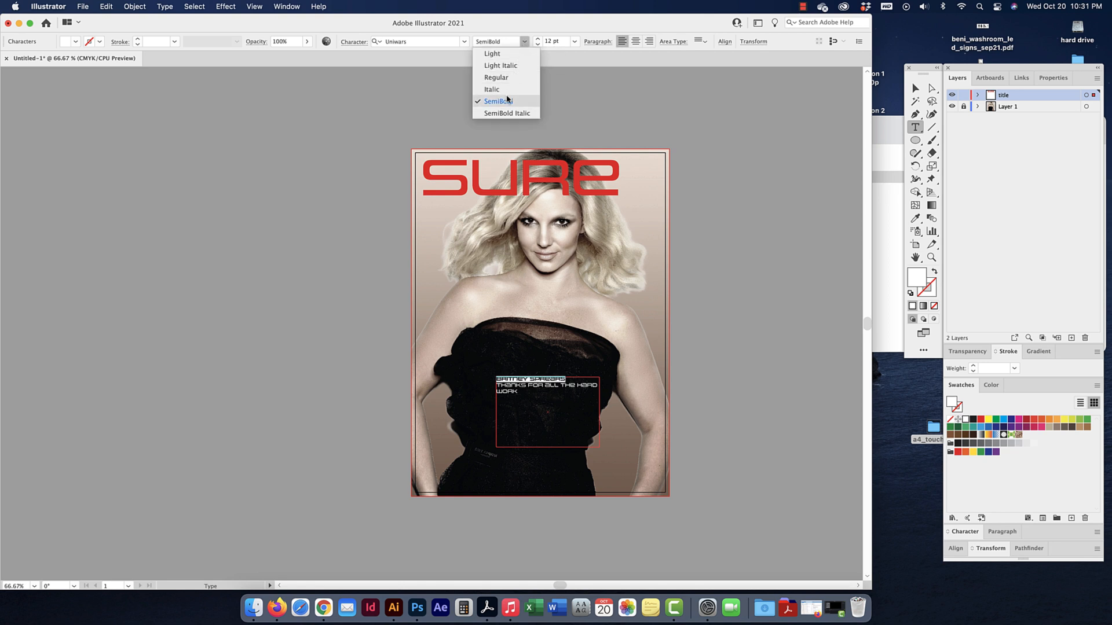
{"action": "left_click", "coordinate": [504, 113]}
Set both lines in the dress frame to the Trueno Bold font
{"action": "left_click_drag", "start_coordinate": [520, 392], "coordinate": [465, 343]}
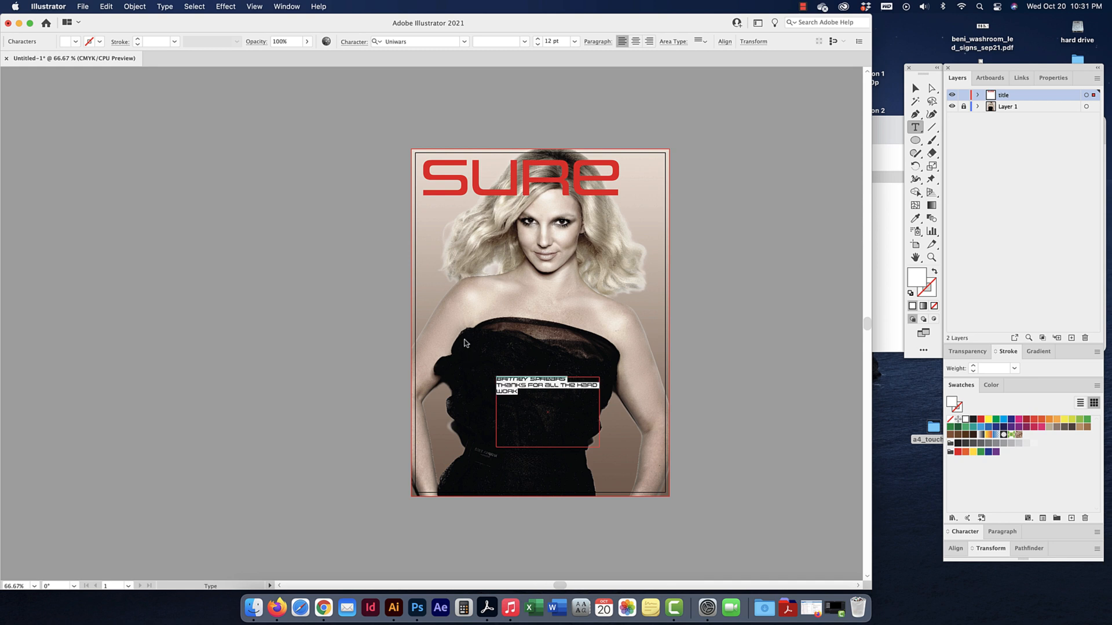
{"action": "left_click", "coordinate": [463, 42]}
{"action": "left_click", "coordinate": [383, 130]}
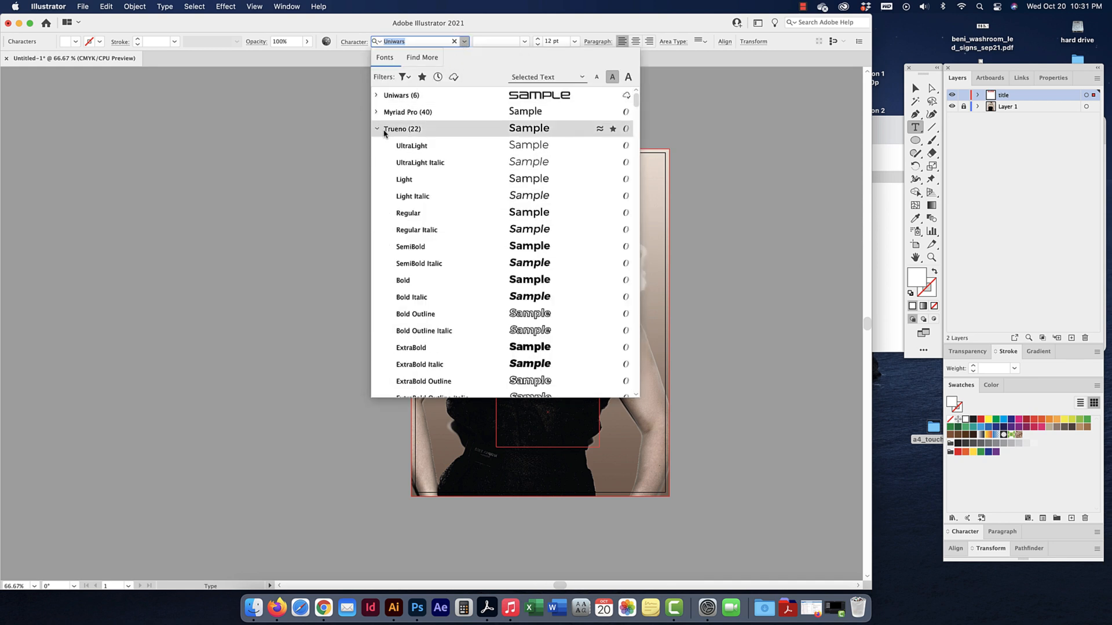
{"action": "left_click", "coordinate": [414, 281]}
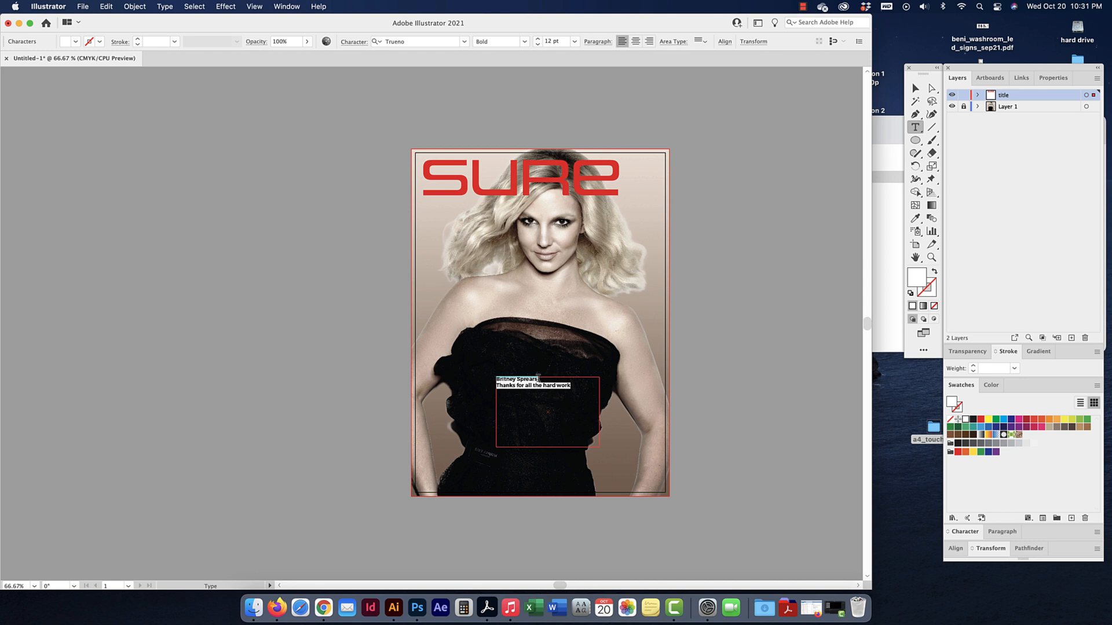
Show the full character options and apply All Caps to the name line
{"action": "left_click_drag", "start_coordinate": [539, 378], "coordinate": [457, 376]}
{"action": "left_click_drag", "start_coordinate": [1003, 525], "coordinate": [1007, 401]}
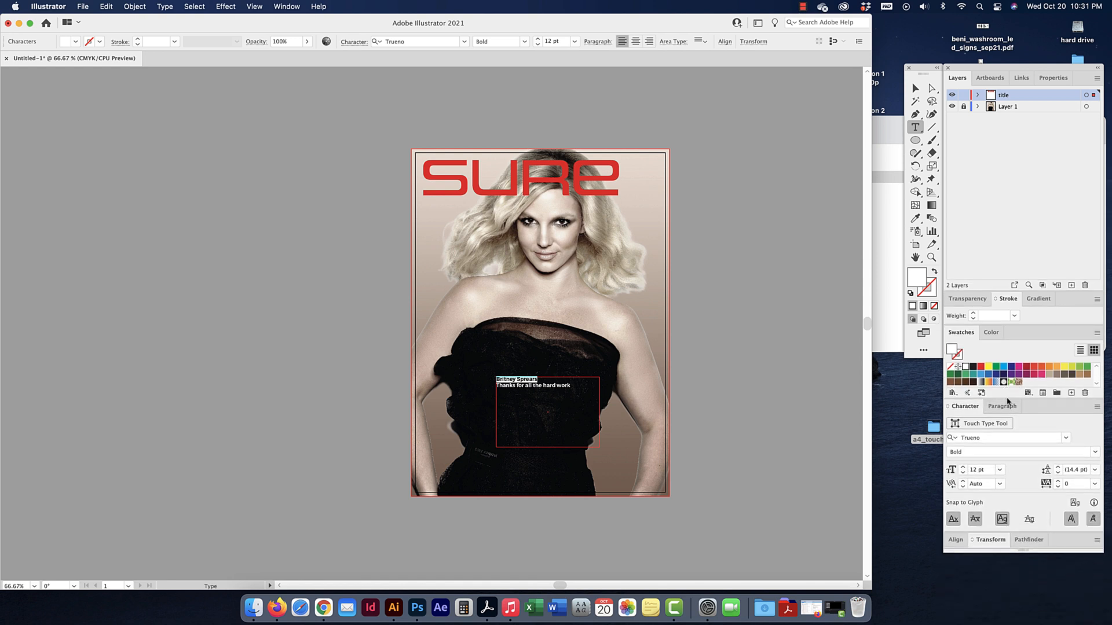
{"action": "left_click", "coordinate": [1096, 407]}
{"action": "left_click", "coordinate": [1014, 381]}
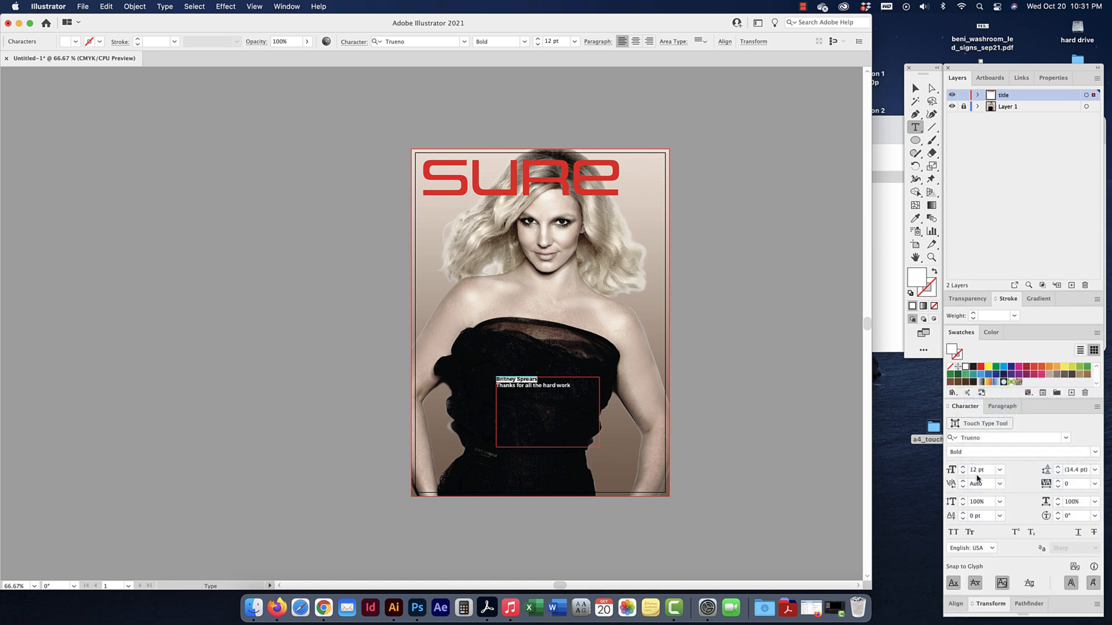
{"action": "left_click", "coordinate": [953, 532]}
Increase the name line's font size to 24 pt
{"action": "left_click", "coordinate": [560, 41]}
{"action": "key", "text": "Up"}
{"action": "key", "text": "Up"}
{"action": "key", "text": "Up"}
{"action": "key", "text": "Up"}
{"action": "key", "text": "Up"}
{"action": "key", "text": "Up"}
{"action": "key", "text": "Up"}
{"action": "key", "text": "Up"}
{"action": "key", "text": "Up"}
{"action": "key", "text": "Up"}
{"action": "key", "text": "Up"}
{"action": "key", "text": "Up"}
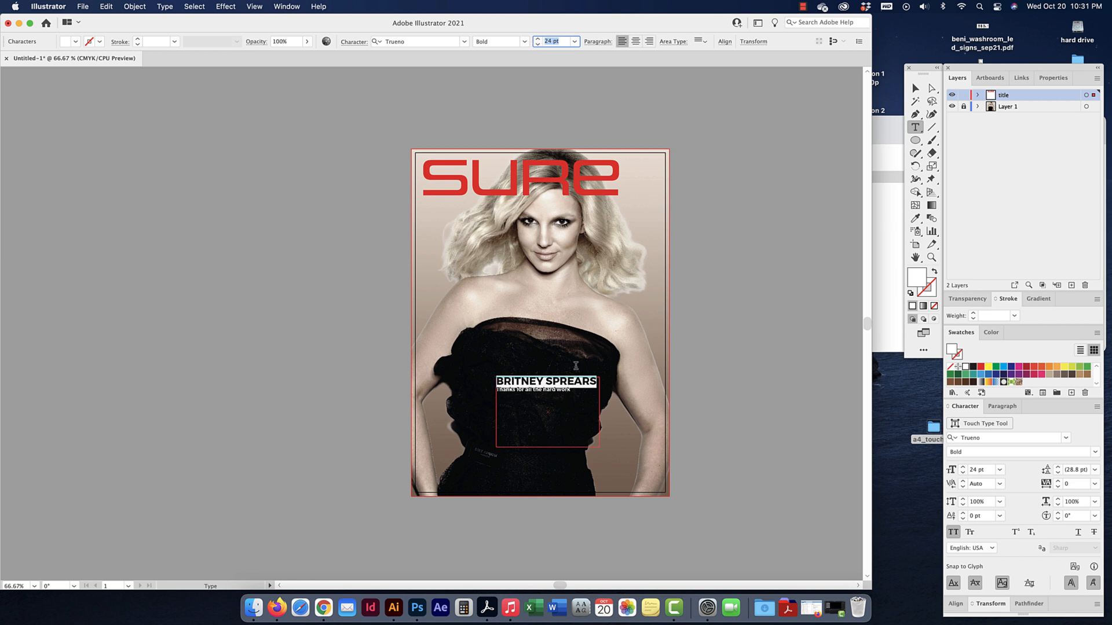
Set the font size of the "Thanks for all the hard work" line to 16 pt
{"action": "left_click_drag", "start_coordinate": [574, 390], "coordinate": [490, 384]}
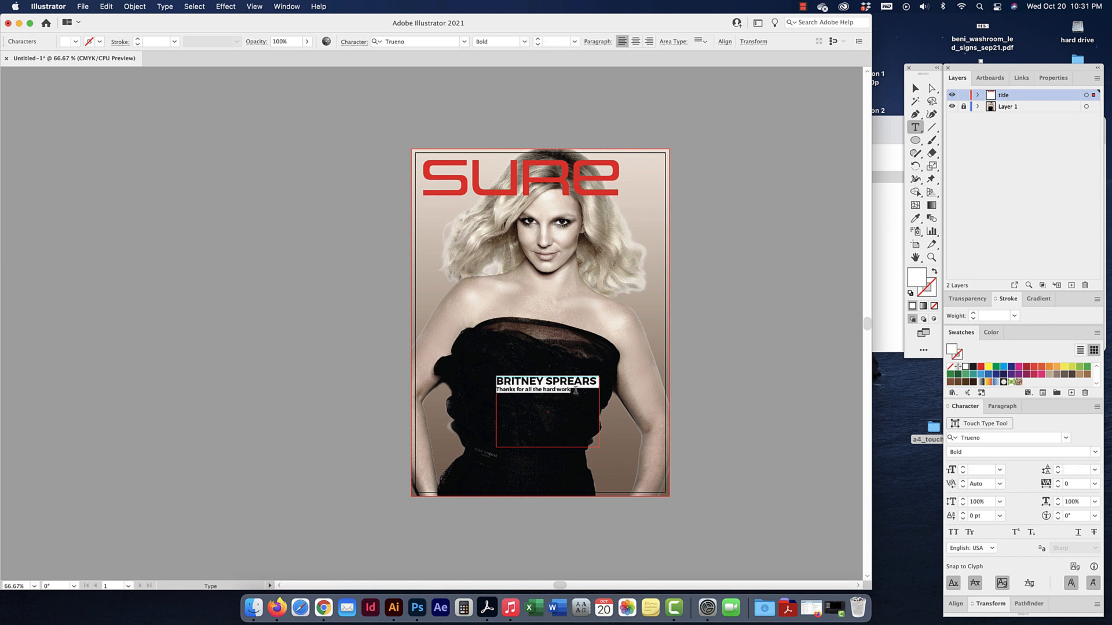
{"action": "left_click_drag", "start_coordinate": [576, 391], "coordinate": [496, 390]}
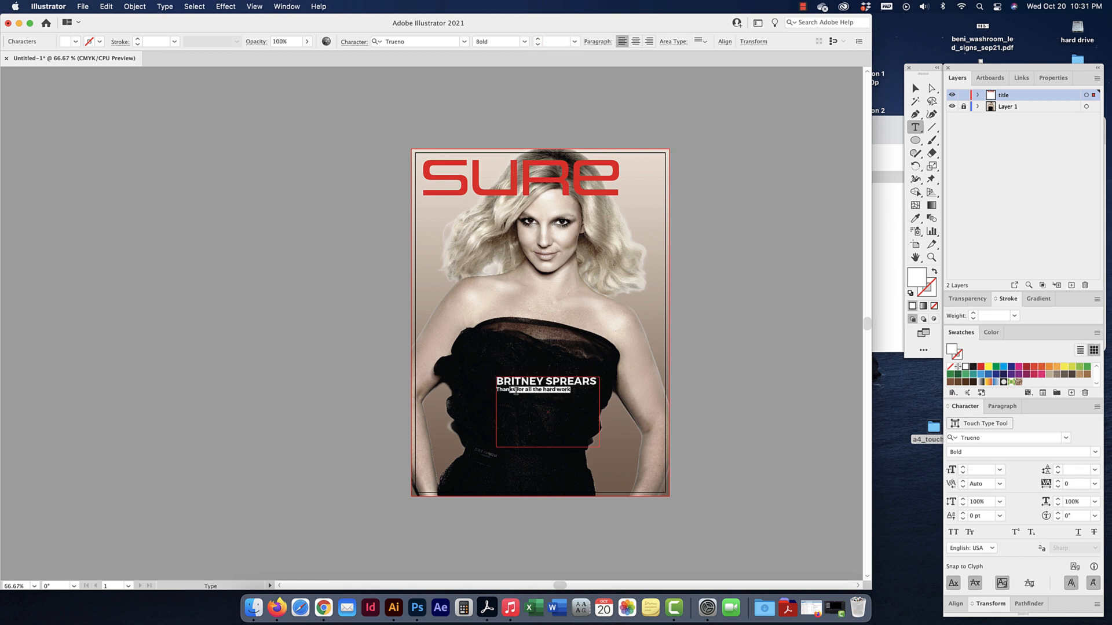
{"action": "left_click", "coordinate": [961, 469]}
{"action": "key", "text": "Up"}
{"action": "key", "text": "Up"}
{"action": "key", "text": "Up"}
{"action": "key", "text": "Up"}
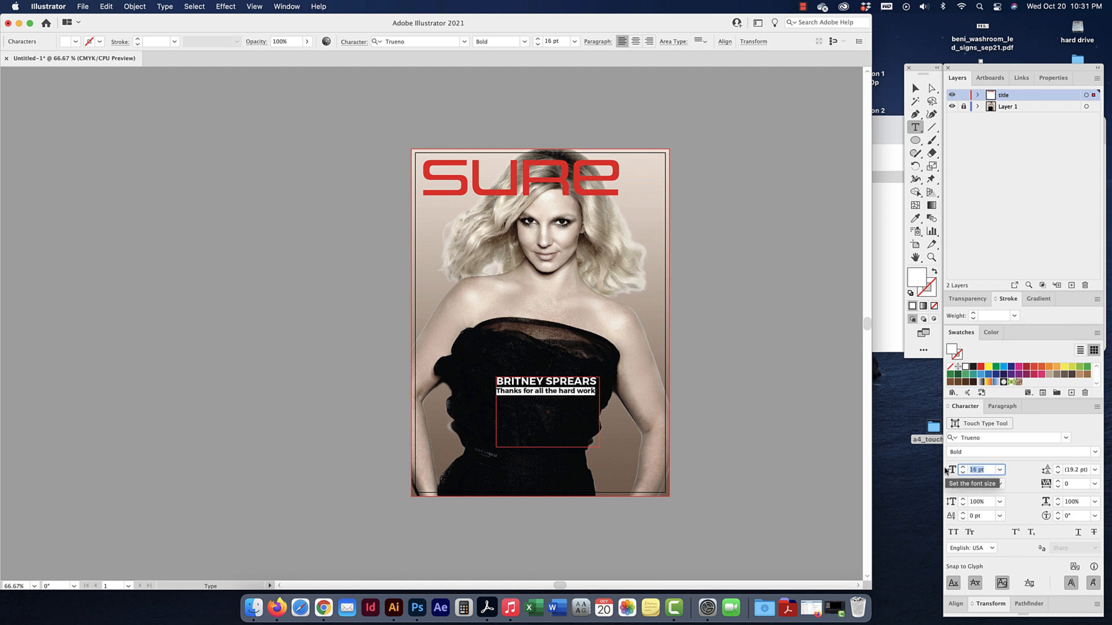
Fill both lines of the dress text frame with yellow
{"action": "left_click", "coordinate": [559, 392]}
{"action": "key", "text": "super+a"}
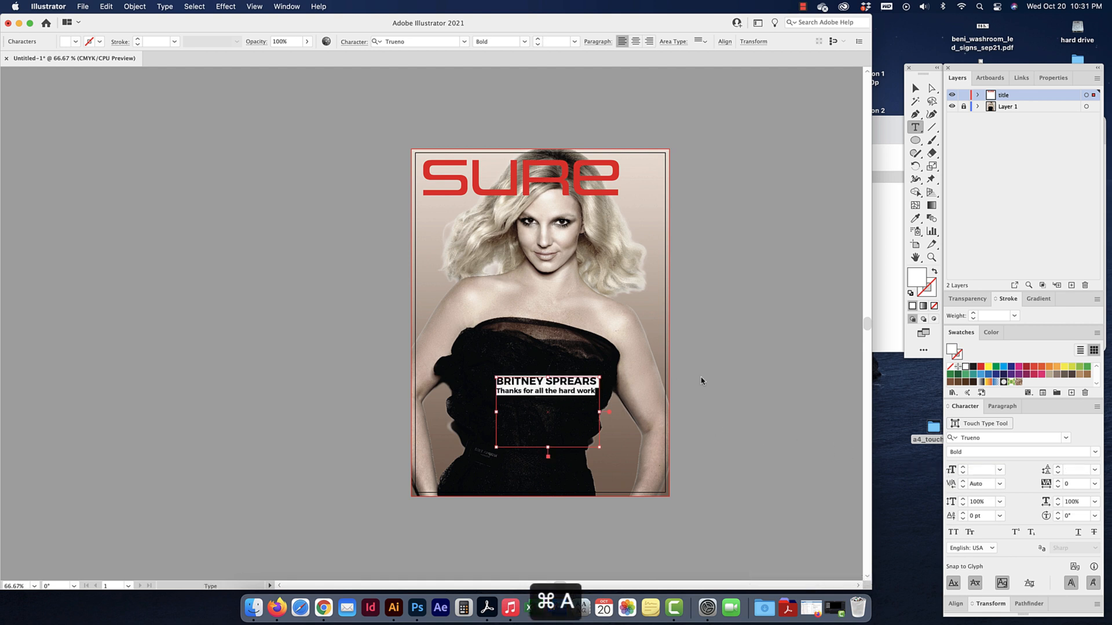
{"action": "left_click", "coordinate": [989, 367]}
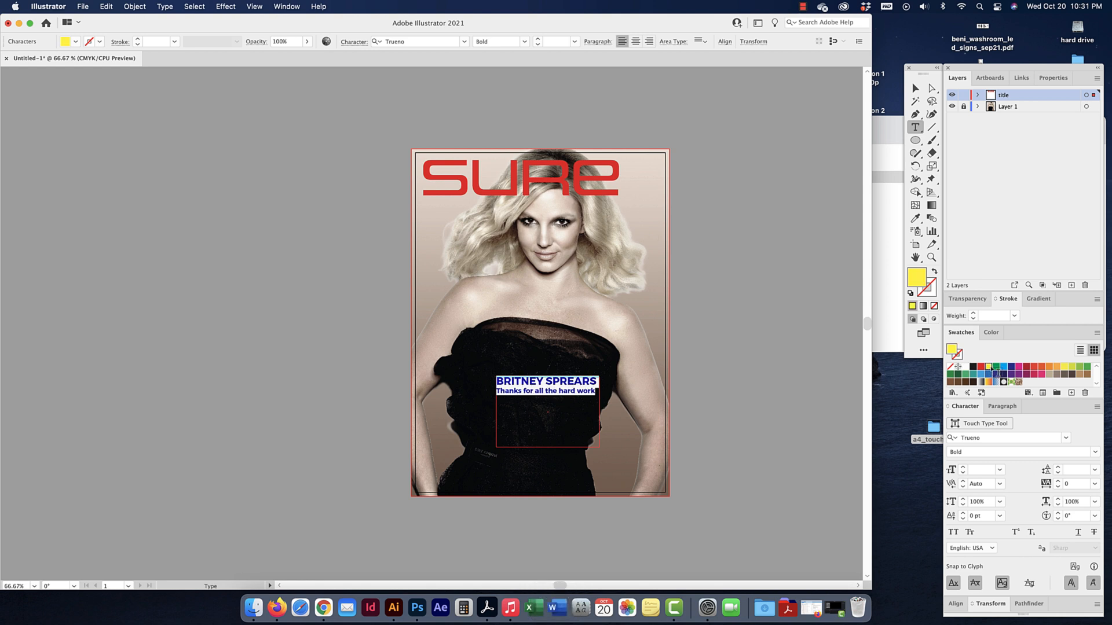
{"action": "left_click", "coordinate": [916, 88]}
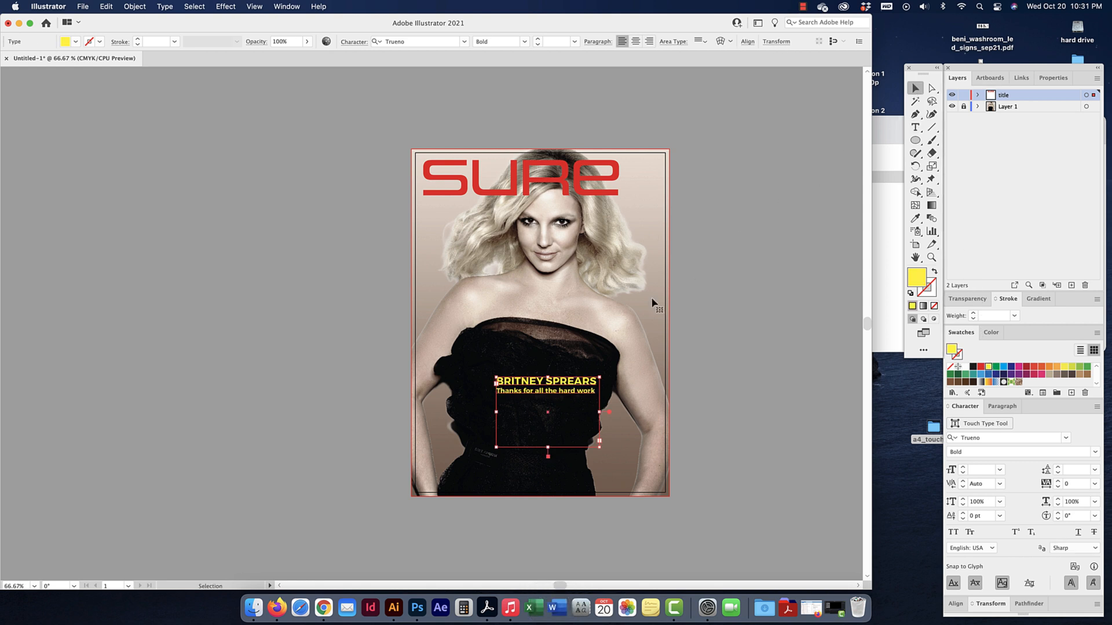
Shorten the yellow text frame to fit its two lines and place a copy of it straight below
{"action": "mouse_move", "coordinate": [545, 444]}
{"action": "left_mouse_down"}
{"action": "mouse_move", "coordinate": [535, 444]}
{"action": "mouse_move", "coordinate": [536, 398]}
{"action": "mouse_move", "coordinate": [552, 426]}
{"action": "left_mouse_up"}
{"action": "key", "text": "super+z"}
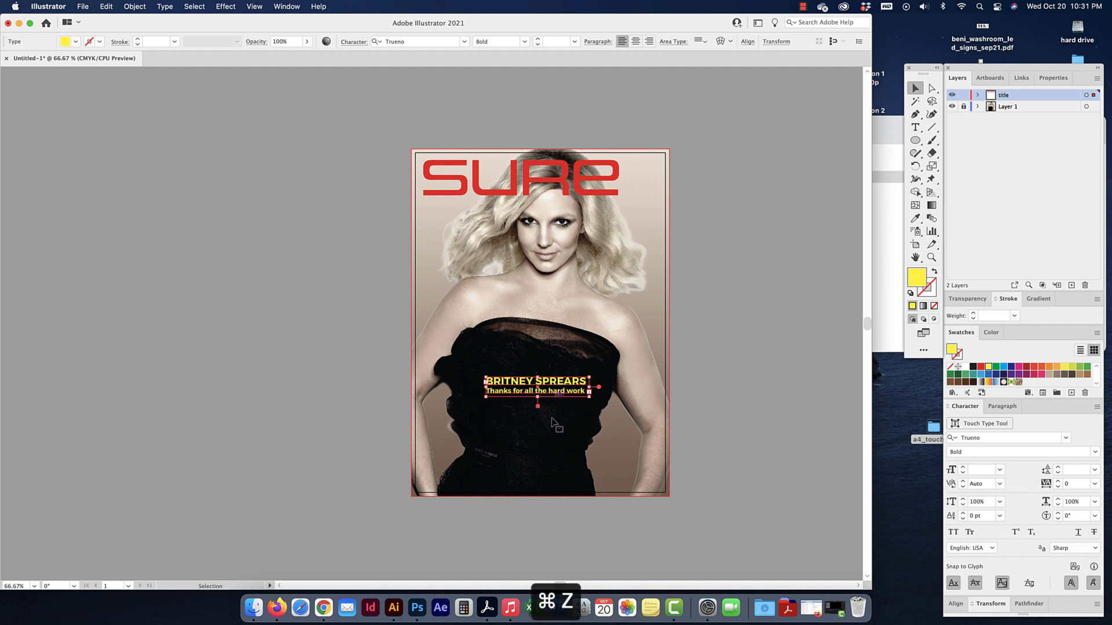
{"action": "left_click_drag", "start_coordinate": [550, 388], "coordinate": [555, 436]}
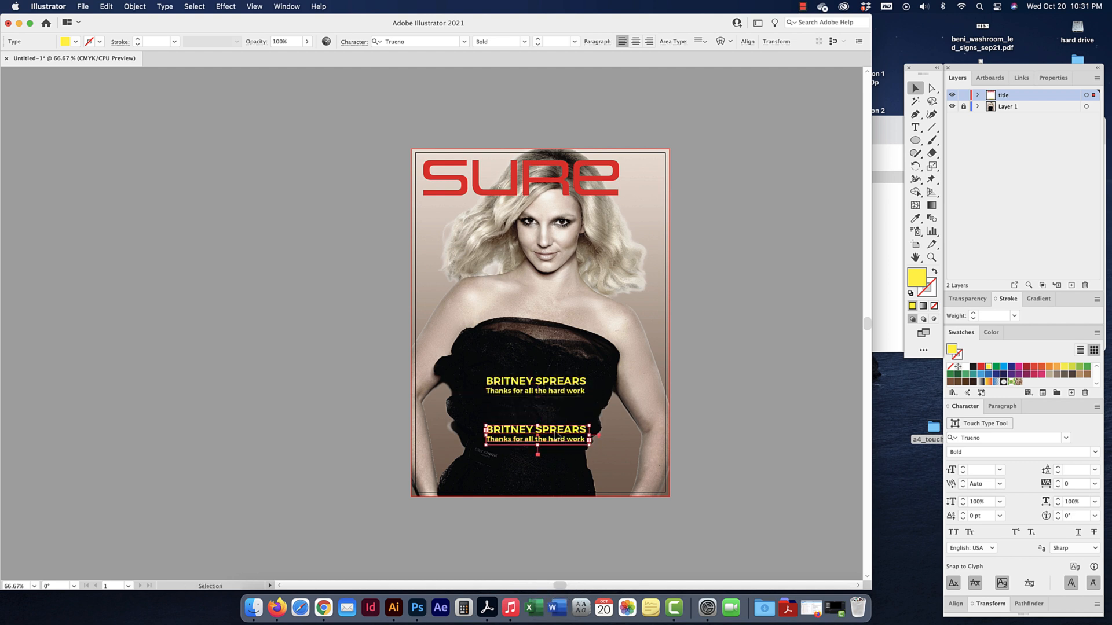
Correct the surname in the upper frame so the line reads BRITNEY SPEARS
{"action": "double_click", "coordinate": [556, 431]}
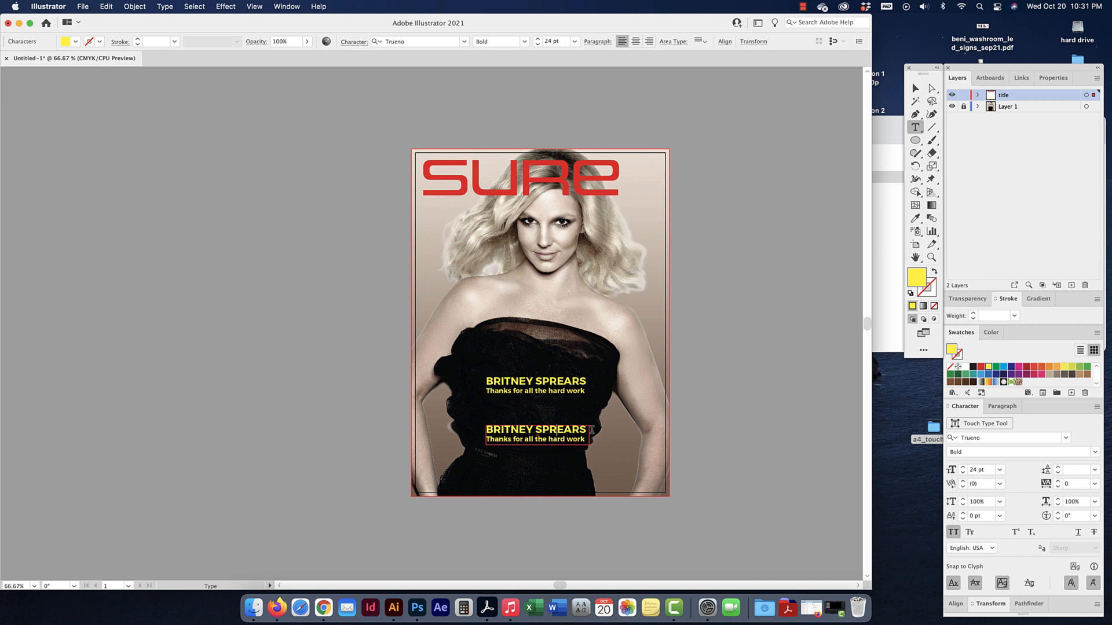
{"action": "left_click", "coordinate": [555, 381]}
{"action": "key", "text": "BackSpace"}
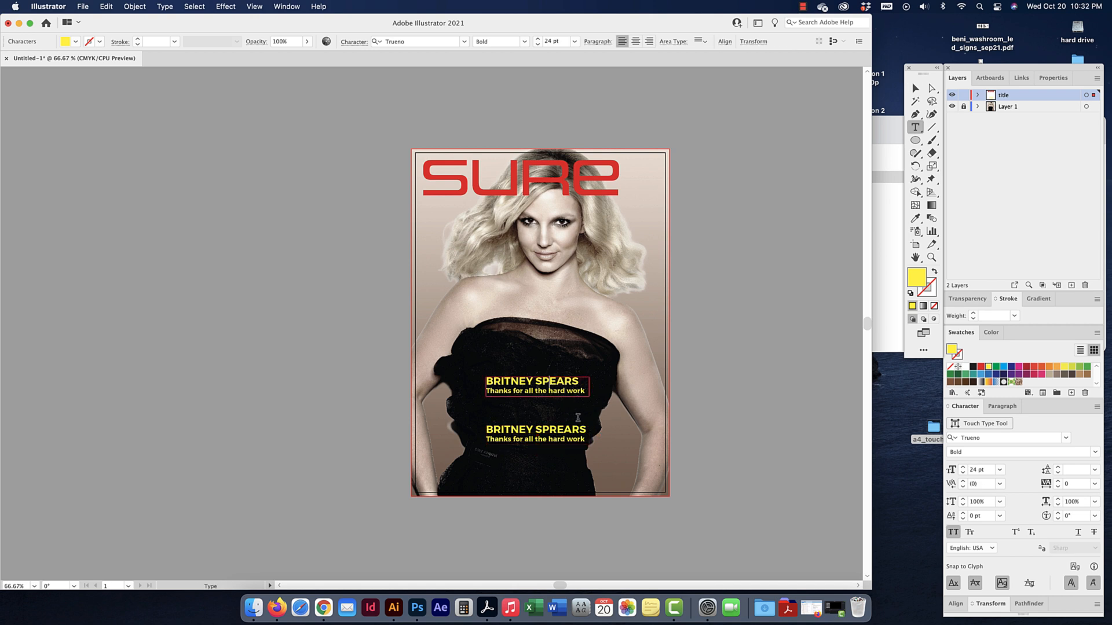
Replace the copied frame's lines with "PUMPKIN PIE" and "The best recipe around"
{"action": "left_click_drag", "start_coordinate": [584, 430], "coordinate": [464, 428]}
{"action": "type", "text": "PU"}
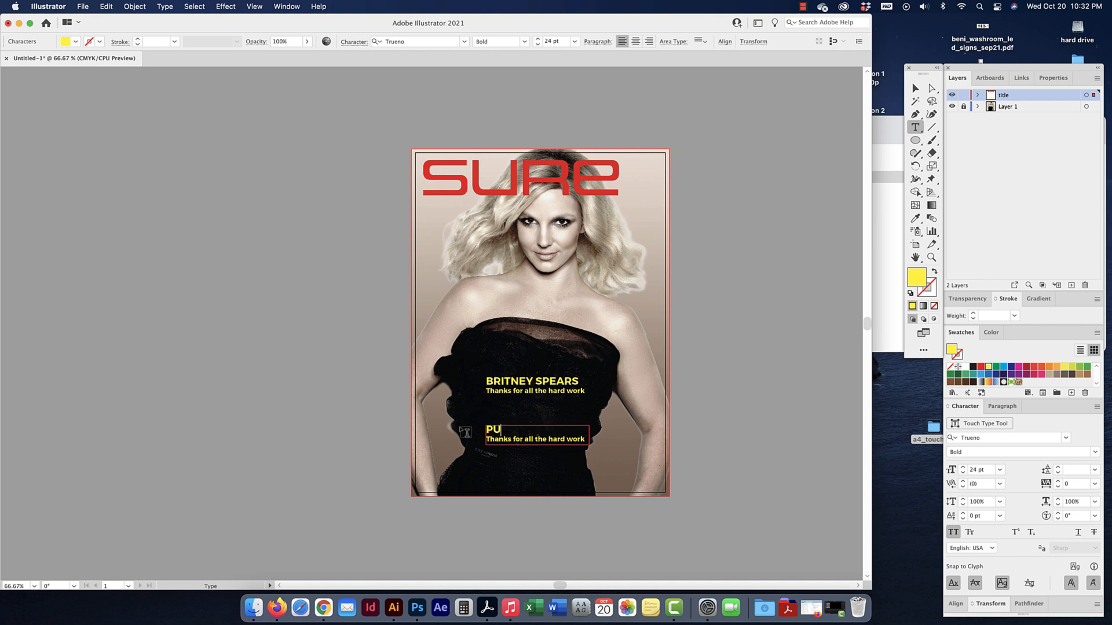
{"action": "type", "text": "MPKIN PIE"}
{"action": "left_click_drag", "start_coordinate": [585, 439], "coordinate": [471, 438]}
{"action": "type", "text": "The best recipe"}
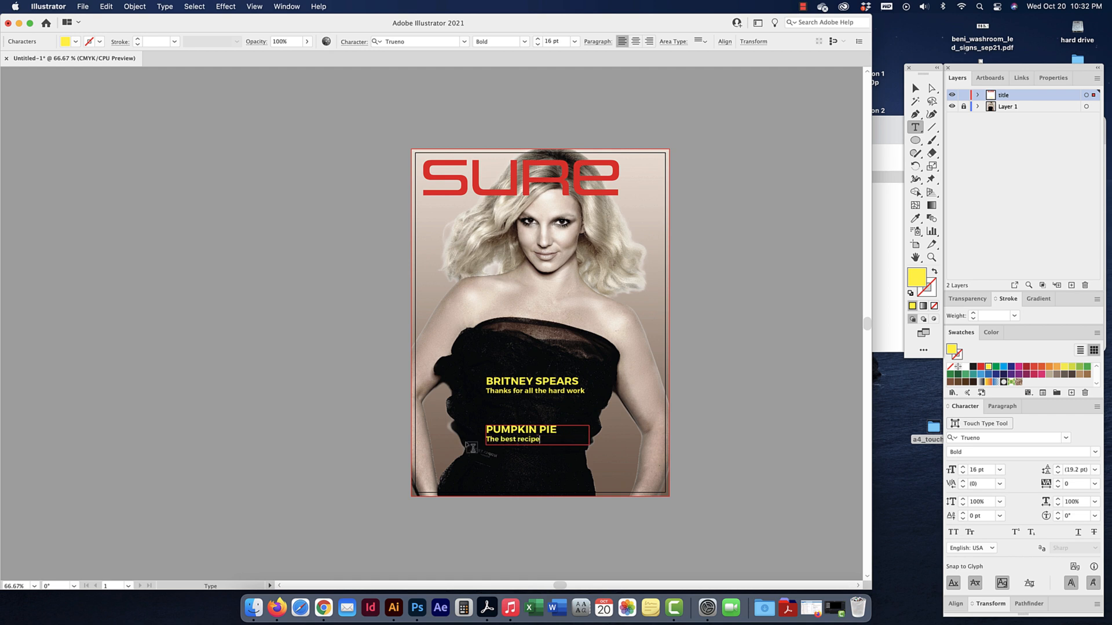
{"action": "type", "text": " around"}
Fill both pumpkin pie lines with bright blue and move their frame up closer to the yellow text
{"action": "left_click_drag", "start_coordinate": [579, 441], "coordinate": [462, 410]}
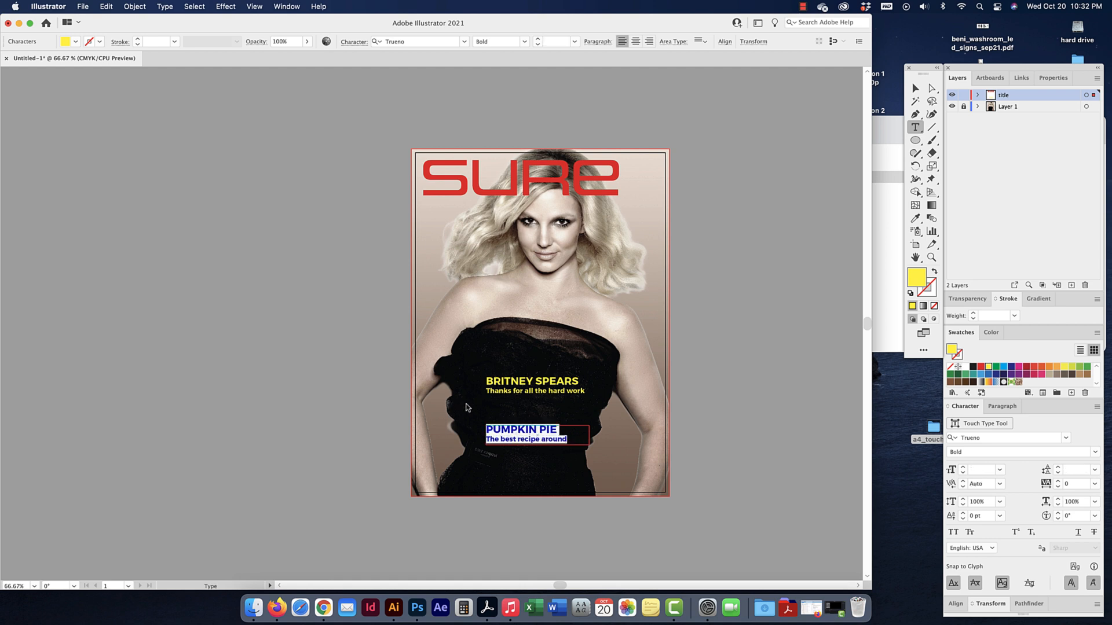
{"action": "left_click", "coordinate": [1004, 367]}
{"action": "key", "text": "Escape"}
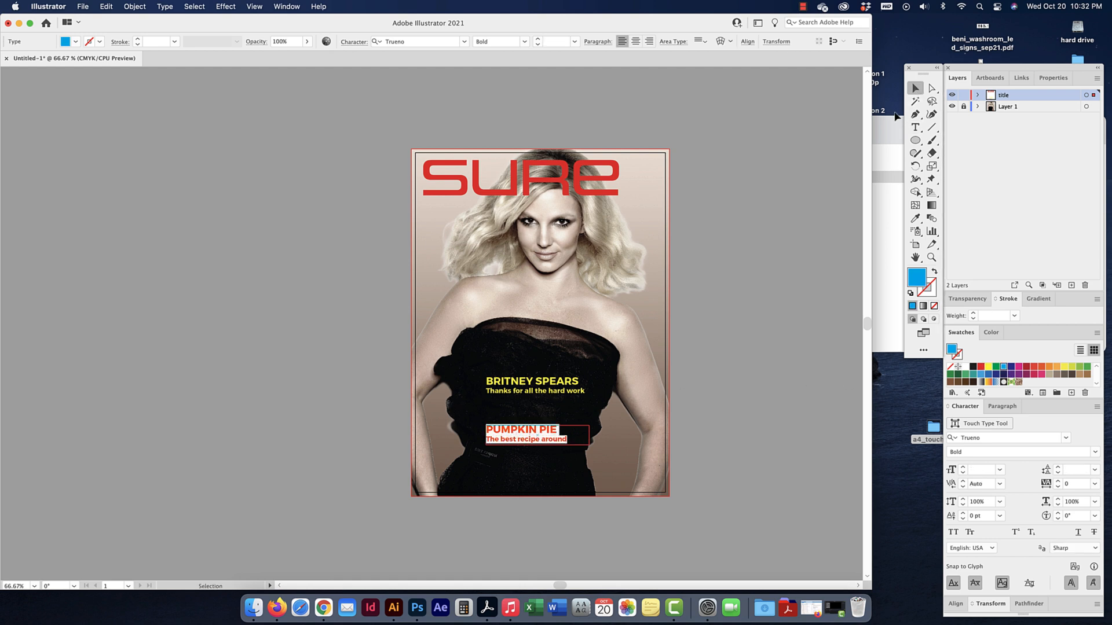
{"action": "left_click_drag", "start_coordinate": [510, 441], "coordinate": [510, 426]}
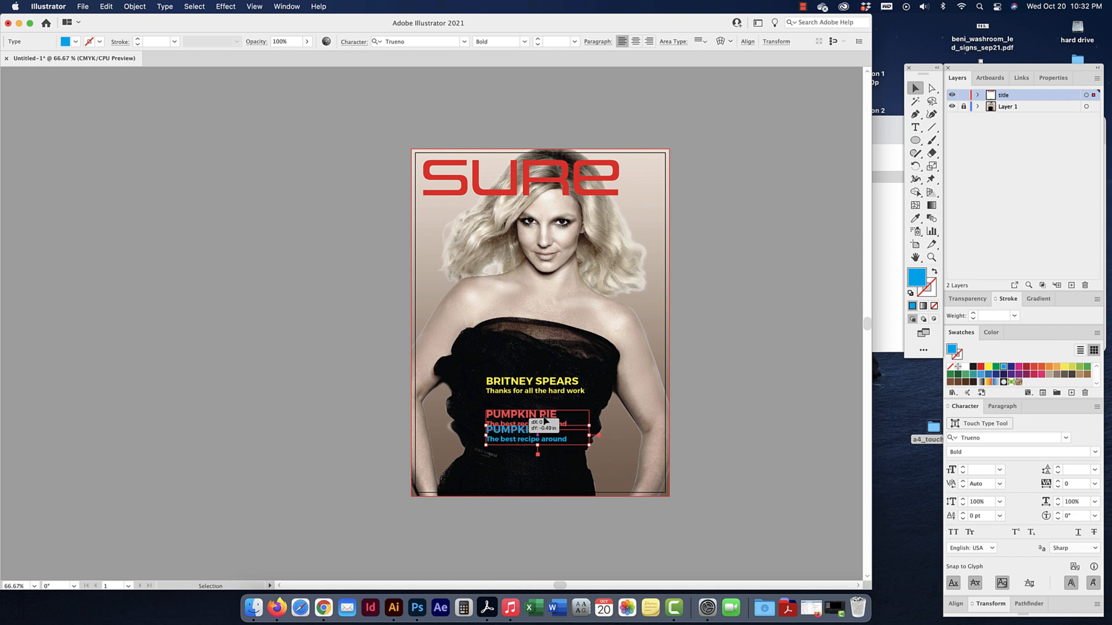
{"action": "left_click", "coordinate": [685, 409]}
Select the yellow and blue text frames together and shift them straight down toward the bottom of the dress
{"action": "left_click", "coordinate": [531, 391]}
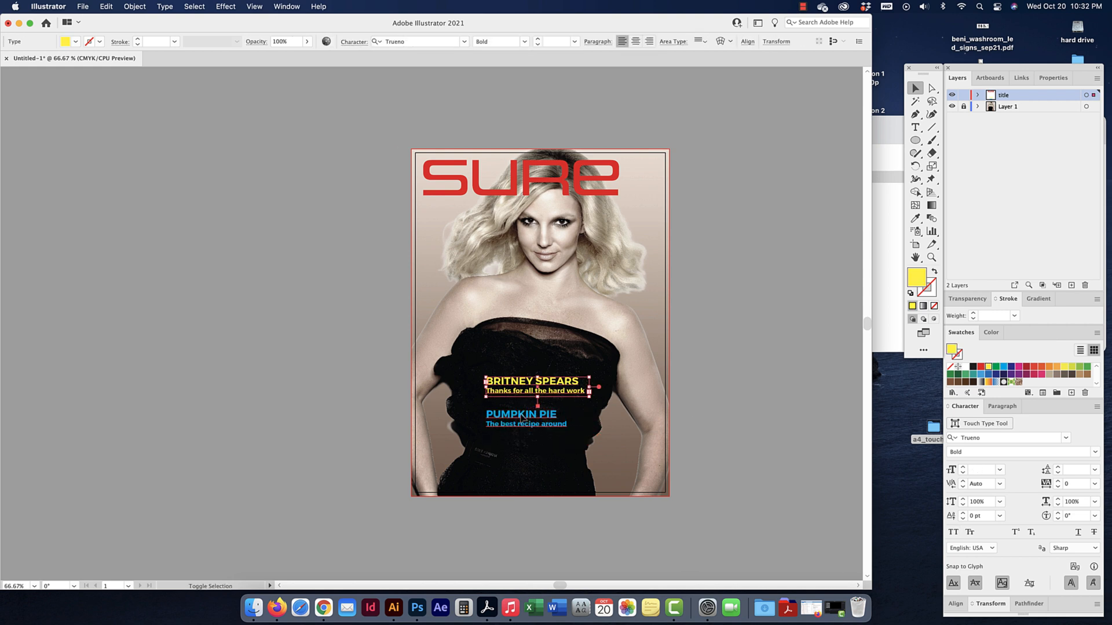
{"action": "left_click", "coordinate": [521, 415], "text": "shift"}
{"action": "key", "text": "shift+Down"}
{"action": "key", "text": "shift+Down"}
{"action": "key", "text": "shift+Down"}
{"action": "key", "text": "shift+Down"}
{"action": "key", "text": "shift+Down"}
{"action": "key", "text": "shift+Down"}
{"action": "key", "text": "shift+Down"}
{"action": "key", "text": "shift+Down"}
{"action": "key", "text": "shift+Down"}
{"action": "key", "text": "shift+Down"}
{"action": "key", "text": "shift+Down"}
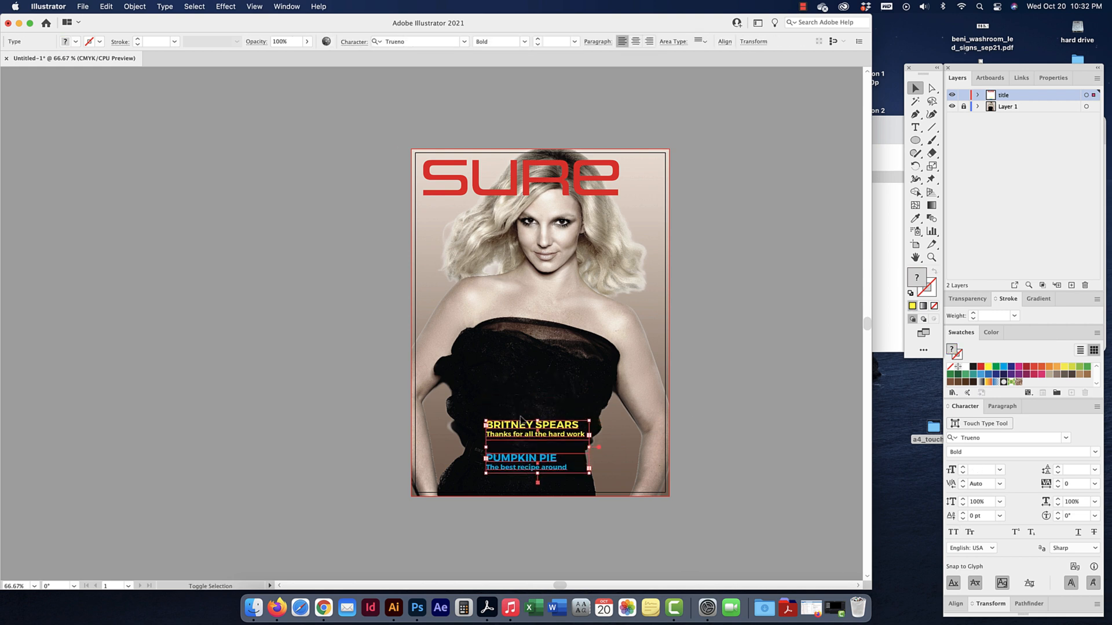
Reposition both text frames together over the lower left part of the dress
{"action": "scroll", "coordinate": [520, 427], "scroll_direction": "left", "scroll_amount": 1}
{"action": "scroll", "coordinate": [520, 427], "scroll_direction": "left", "scroll_amount": 2}
{"action": "left_click_drag", "start_coordinate": [521, 425], "coordinate": [470, 410]}
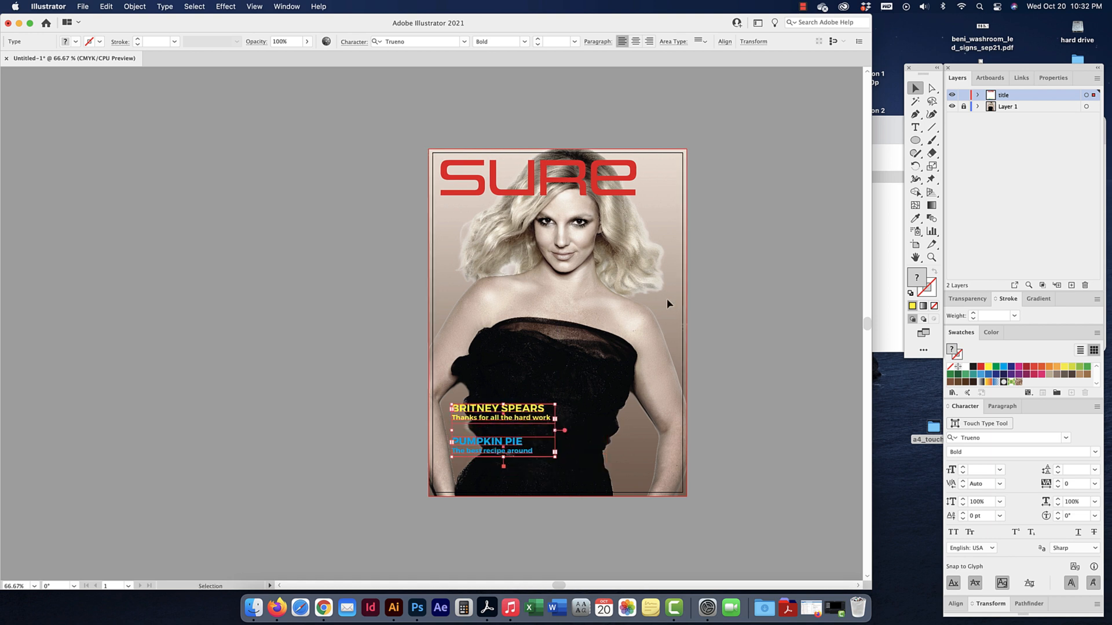
{"action": "left_click", "coordinate": [761, 330]}
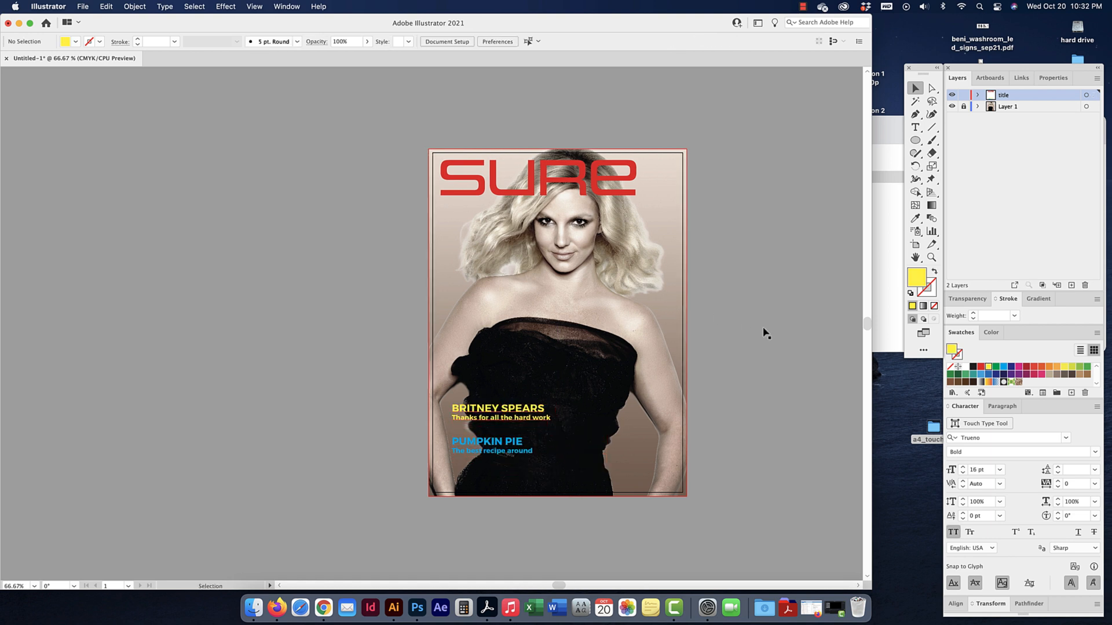
{"action": "left_click", "coordinate": [479, 443]}
{"action": "left_click", "coordinate": [476, 414], "text": "shift"}
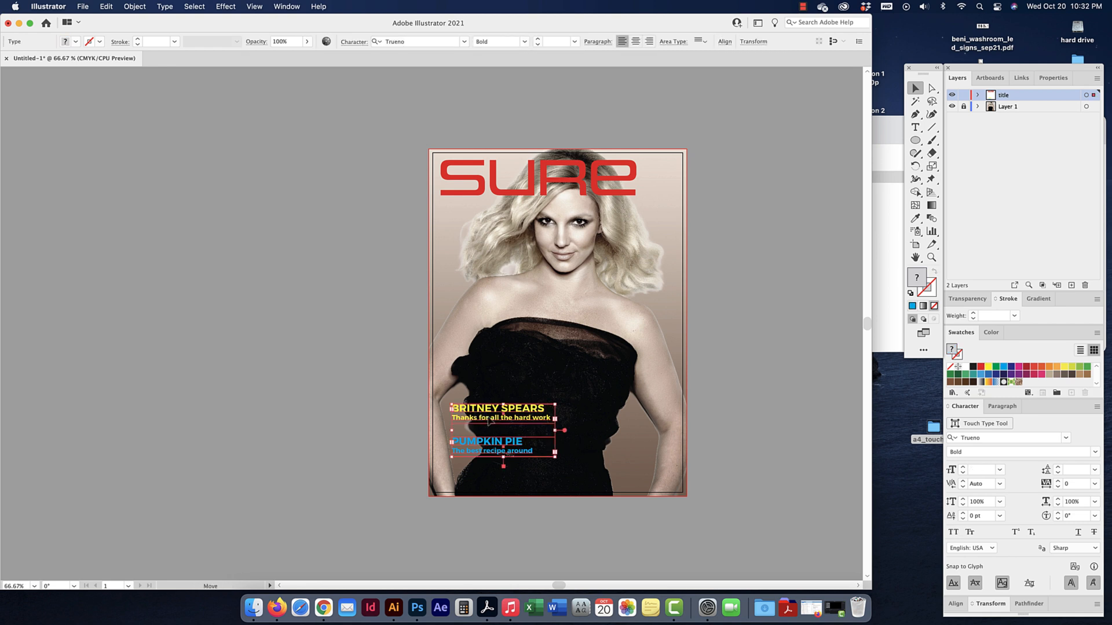
{"action": "left_click_drag", "start_coordinate": [476, 414], "coordinate": [507, 431]}
{"action": "left_click", "coordinate": [753, 396]}
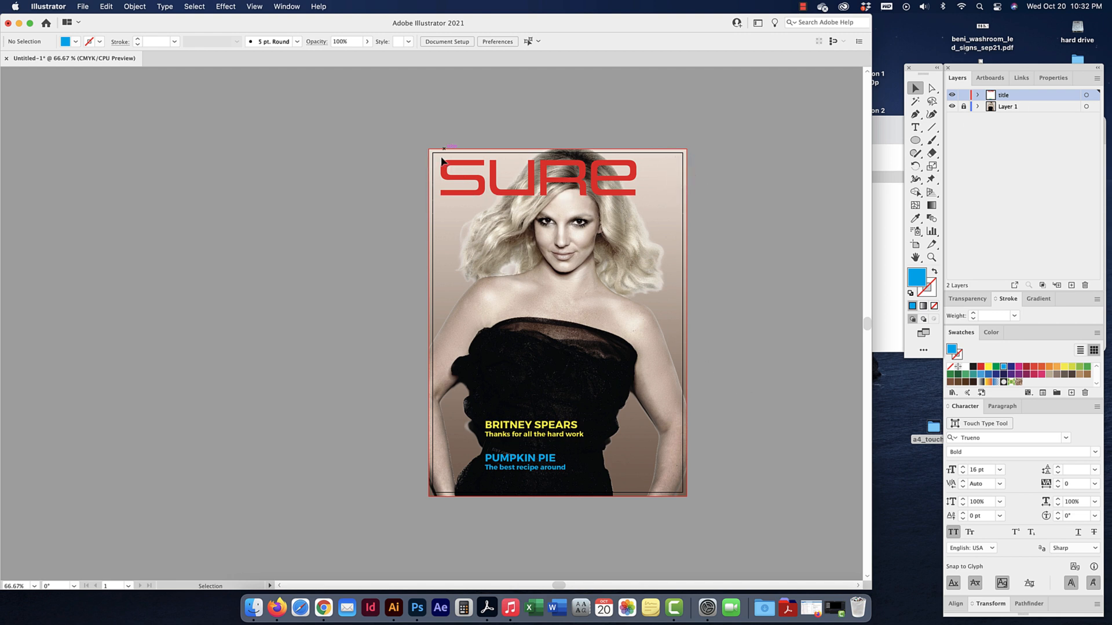
Create a rectangle 7 in wide and 9.875 in high on the title layer
{"action": "scroll", "coordinate": [441, 161], "scroll_direction": "right", "scroll_amount": 1}
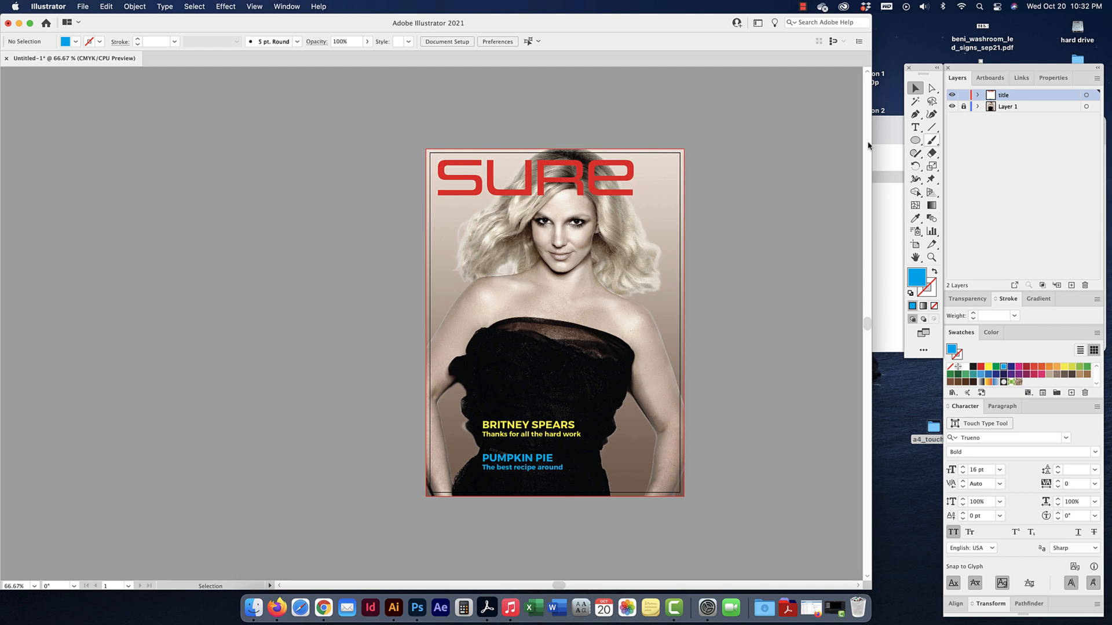
{"action": "left_click_drag", "start_coordinate": [922, 142], "coordinate": [950, 143]}
{"action": "left_click", "coordinate": [956, 142]}
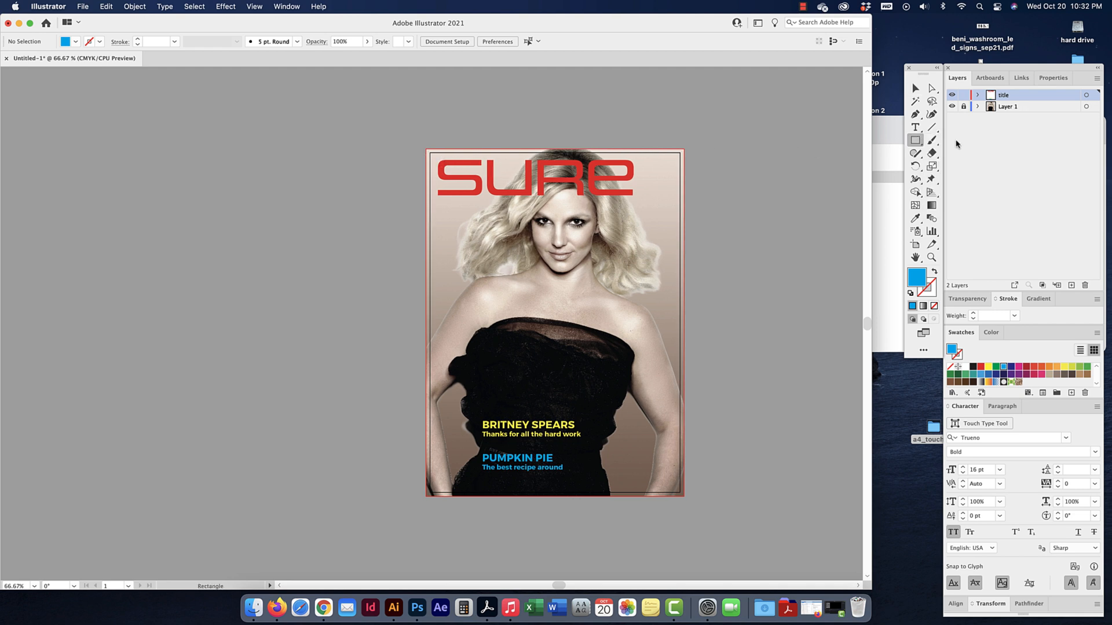
{"action": "left_click", "coordinate": [415, 153]}
{"action": "type", "text": "8."}
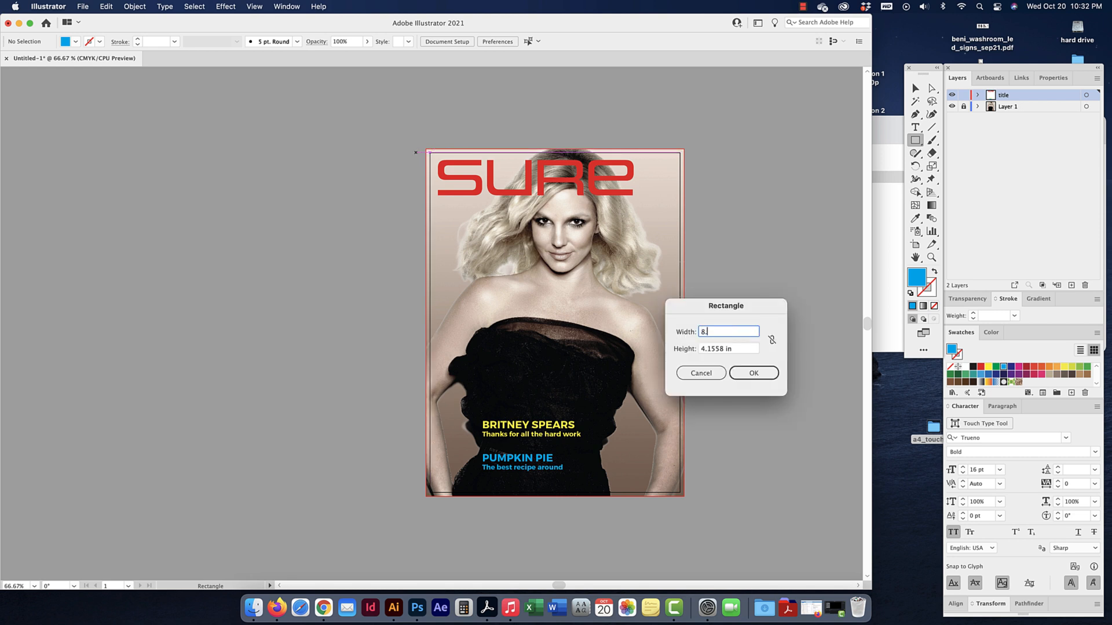
{"action": "key", "text": "Tab"}
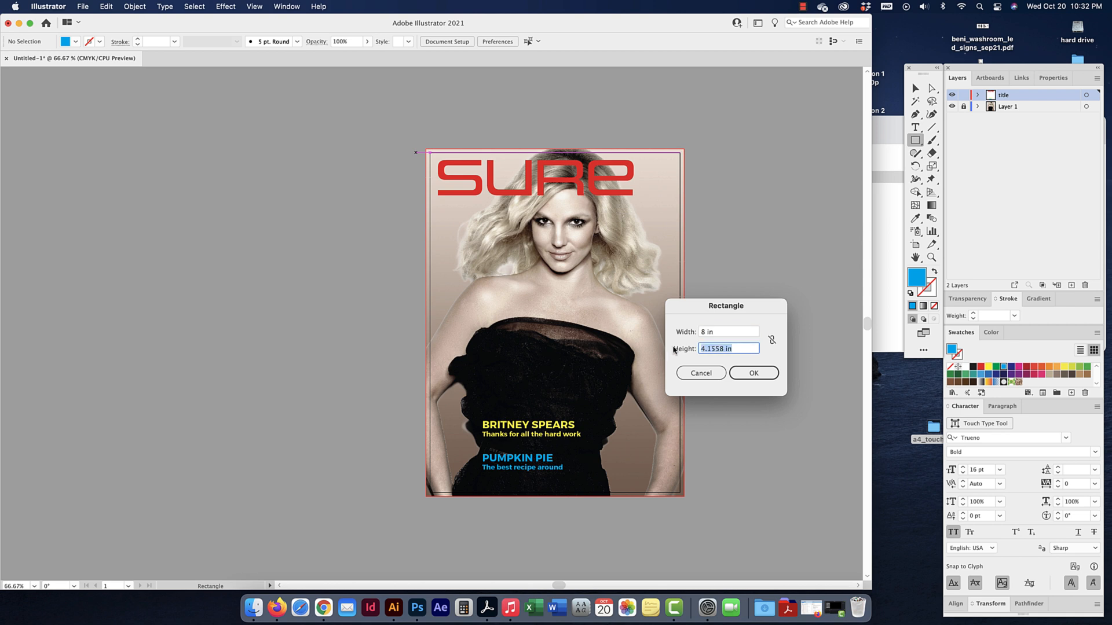
{"action": "type", "text": "1"}
{"action": "key", "text": "BackSpace"}
{"action": "type", "text": ".875"}
{"action": "left_click", "coordinate": [702, 332]}
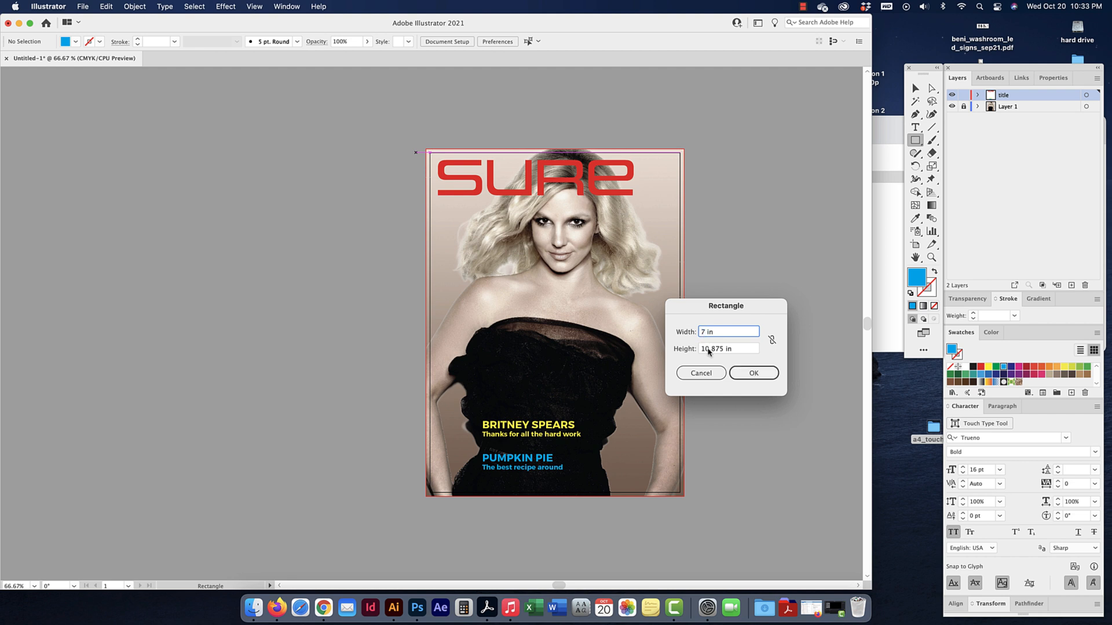
{"action": "left_click_drag", "start_coordinate": [708, 350], "coordinate": [697, 350]}
{"action": "type", "text": "9"}
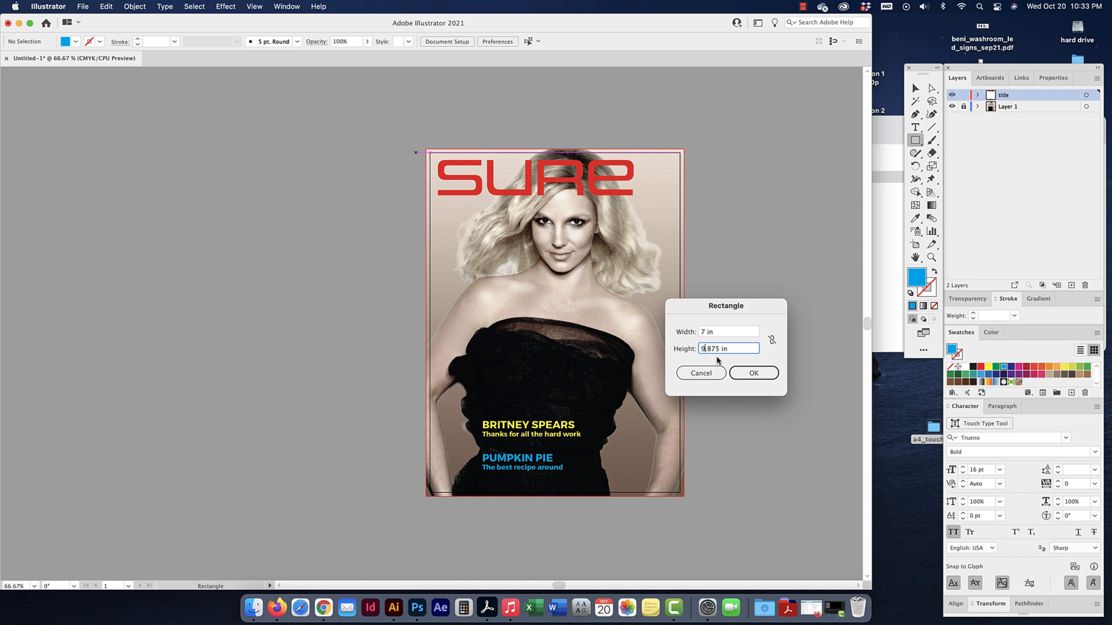
{"action": "left_click", "coordinate": [753, 373]}
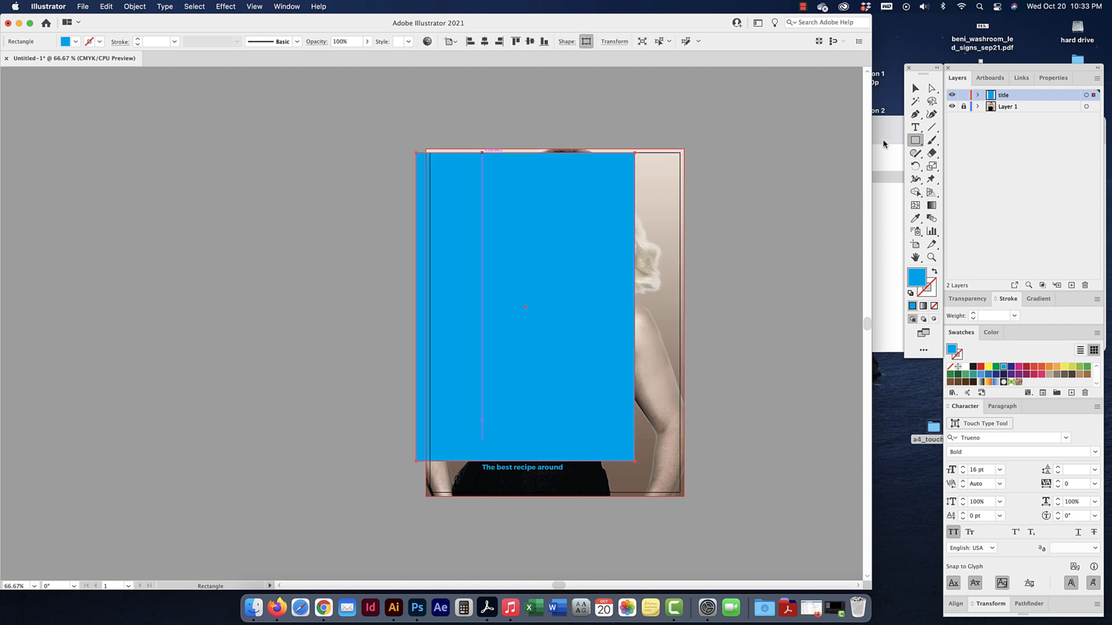
Centre the blue rectangle horizontally and vertically on the artboard and show the full alignment options
{"action": "left_click", "coordinate": [915, 88]}
{"action": "mouse_move", "coordinate": [568, 300]}
{"action": "left_mouse_down"}
{"action": "mouse_move", "coordinate": [585, 301]}
{"action": "mouse_move", "coordinate": [577, 283]}
{"action": "left_mouse_up"}
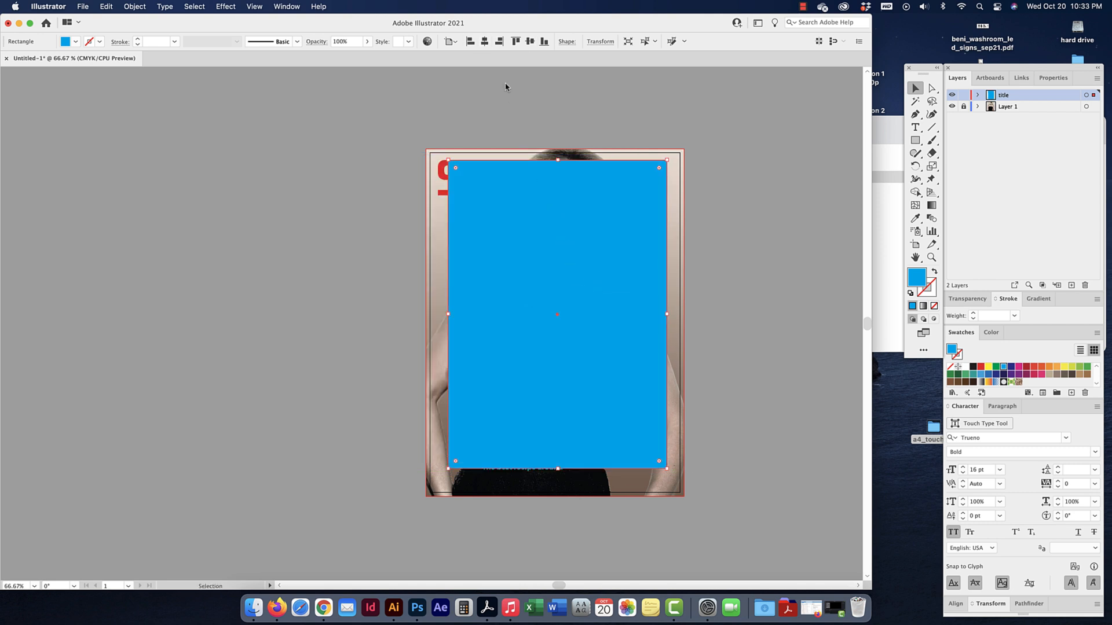
{"action": "left_click", "coordinate": [485, 41]}
{"action": "left_click", "coordinate": [529, 41]}
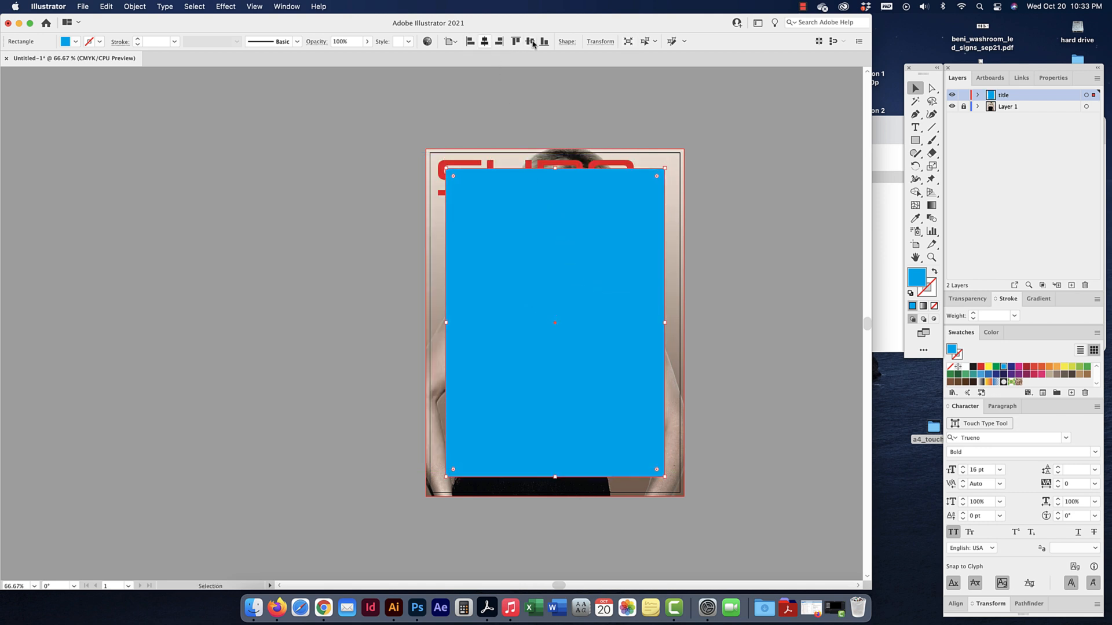
{"action": "left_click", "coordinate": [955, 604]}
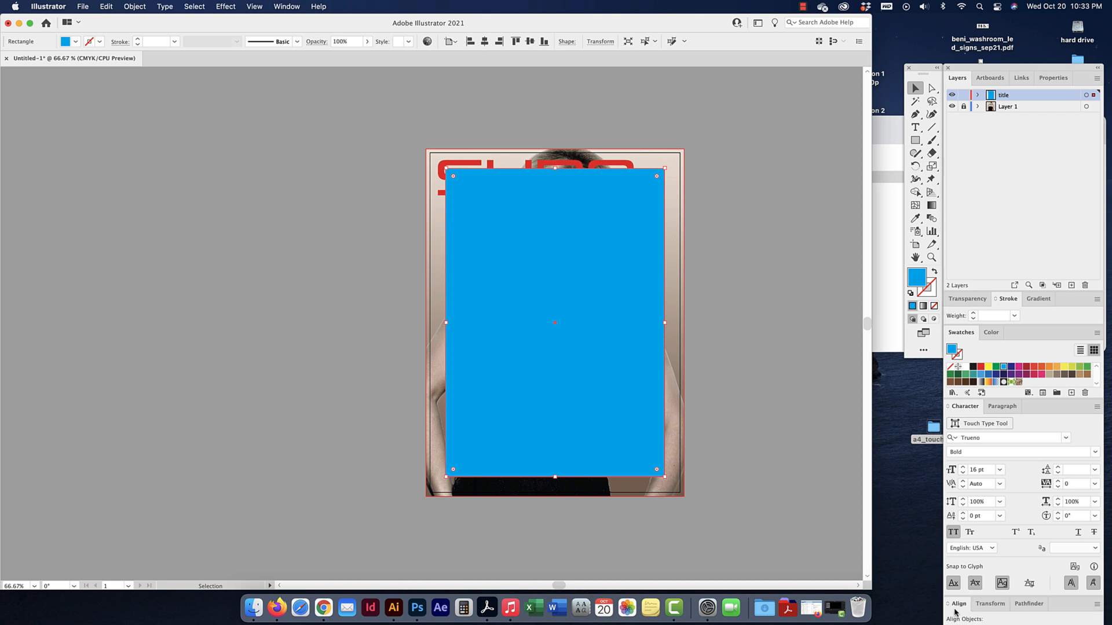
{"action": "left_click_drag", "start_coordinate": [991, 596], "coordinate": [997, 430]}
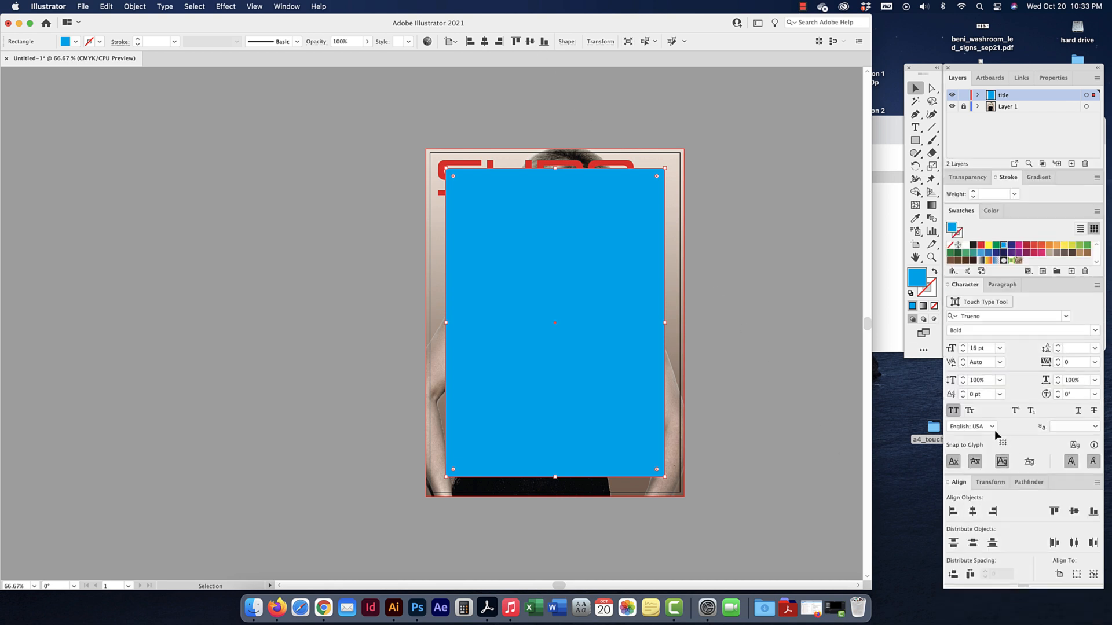
Convert the centred rectangle into guides marking the cover's safe text area
{"action": "left_click", "coordinate": [244, 7]}
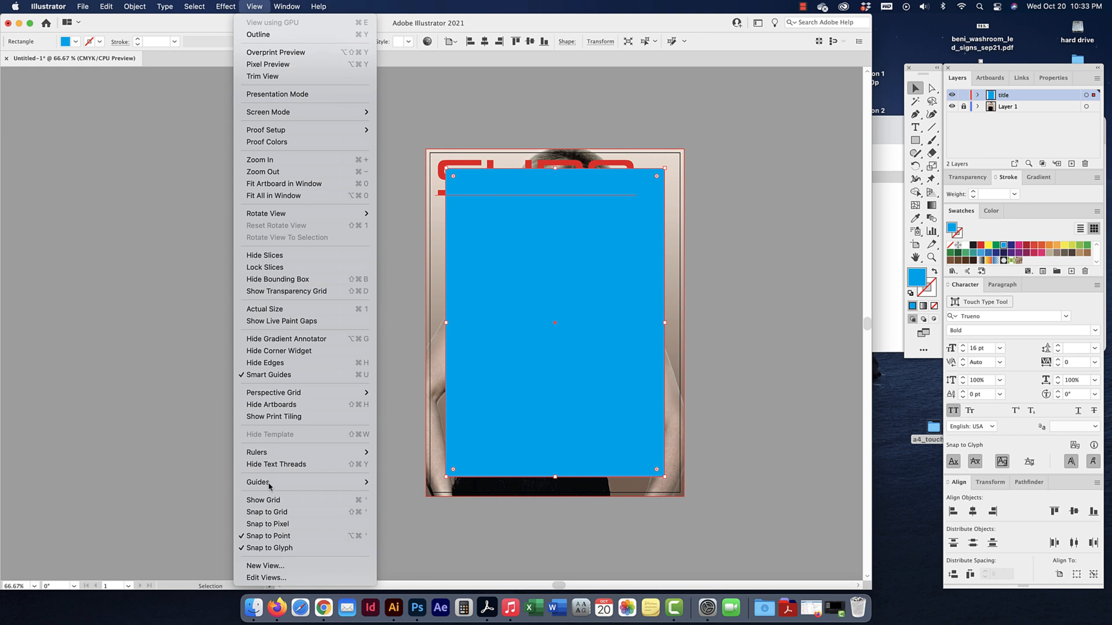
{"action": "mouse_move", "coordinate": [268, 484]}
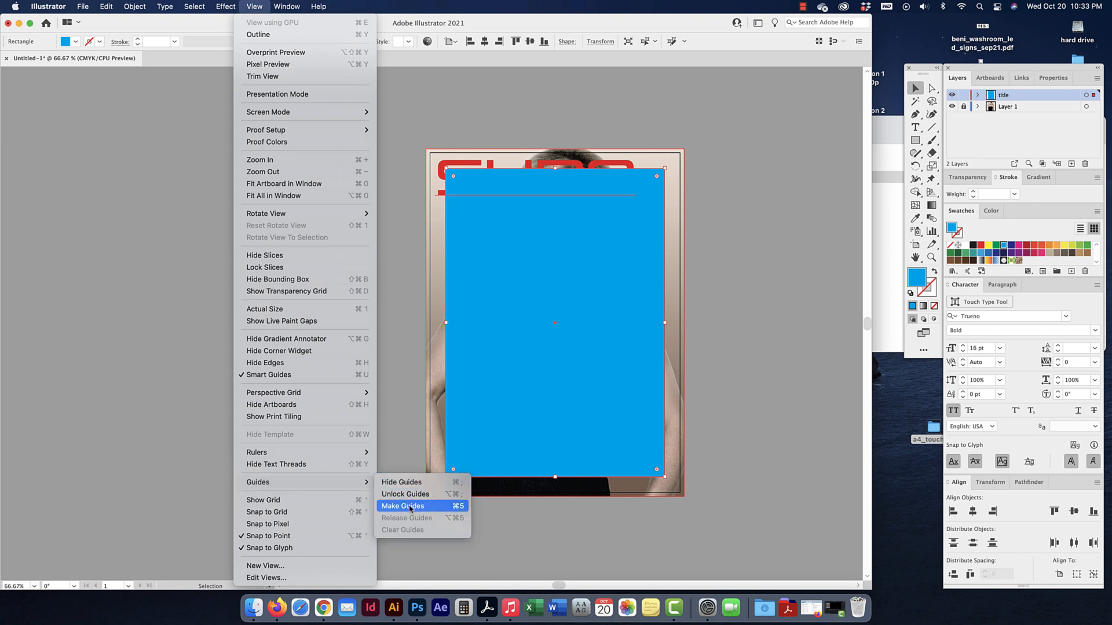
{"action": "left_click", "coordinate": [402, 506]}
{"action": "left_click", "coordinate": [253, 8]}
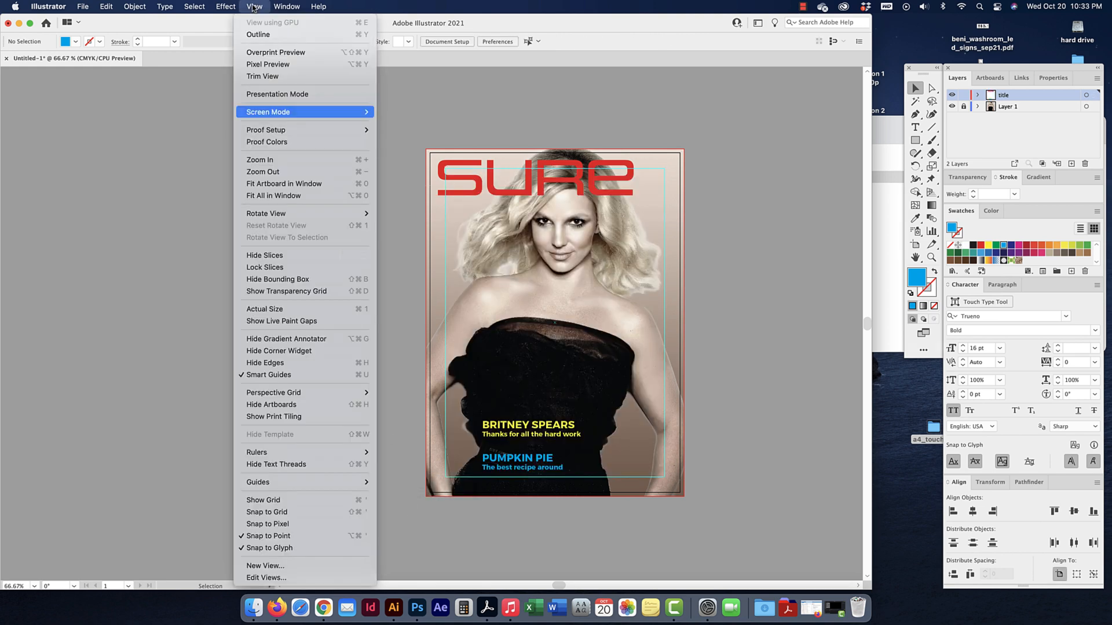
Move the red SURE title inside the top left corner of the safe text area guides
{"action": "mouse_move", "coordinate": [257, 482]}
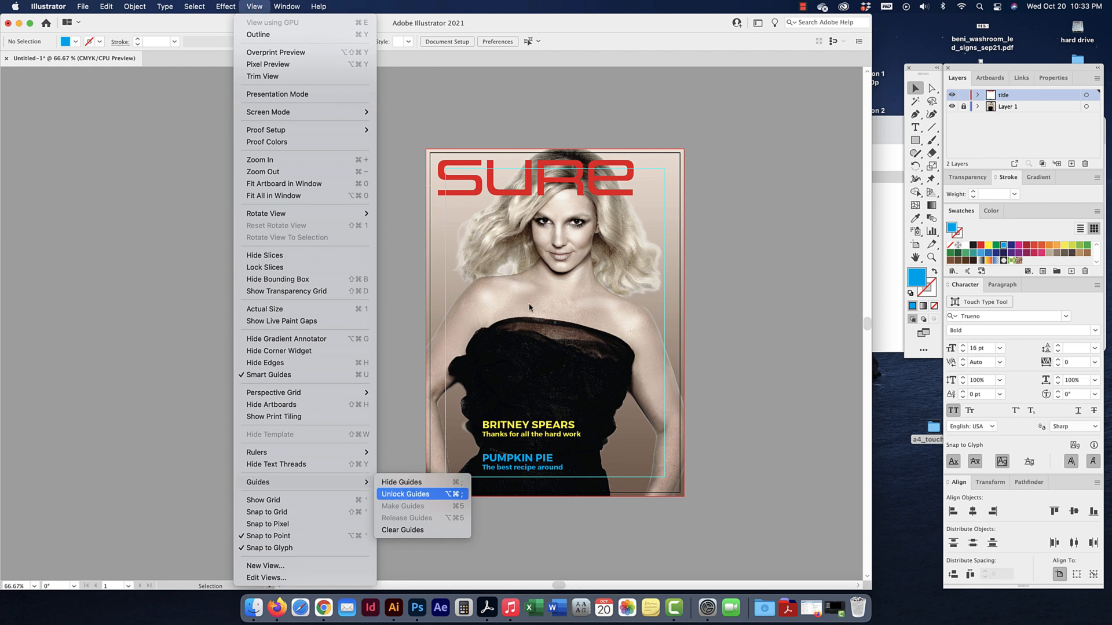
{"action": "left_click", "coordinate": [695, 487]}
{"action": "left_click_drag", "start_coordinate": [529, 191], "coordinate": [537, 202]}
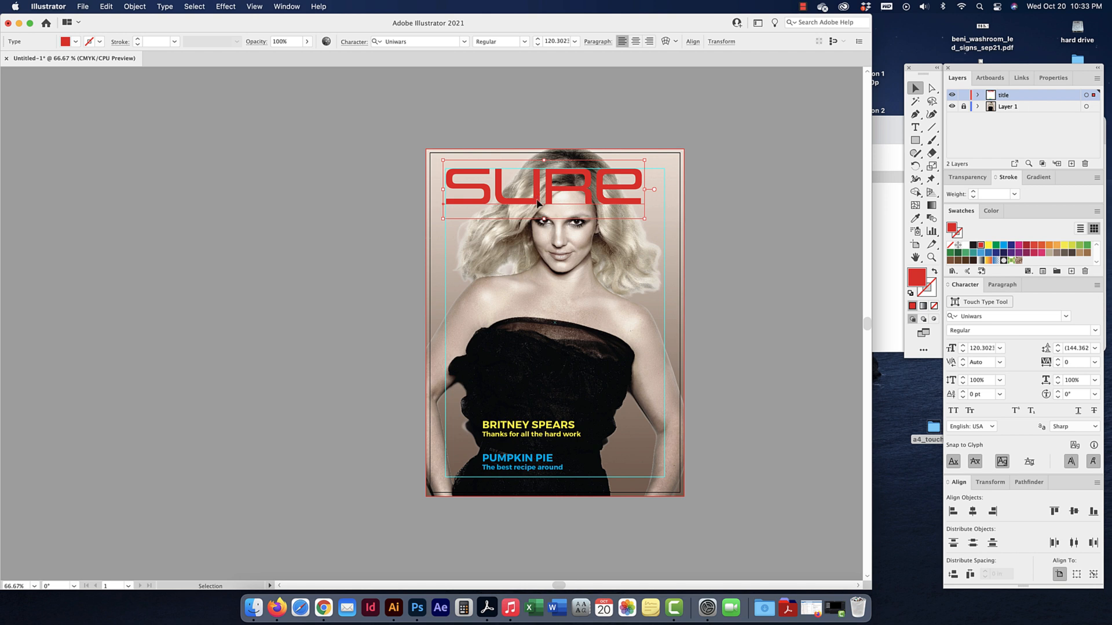
Nudge the yellow and blue cover lines together slightly up and to the right on the dress
{"action": "left_click", "coordinate": [530, 461]}
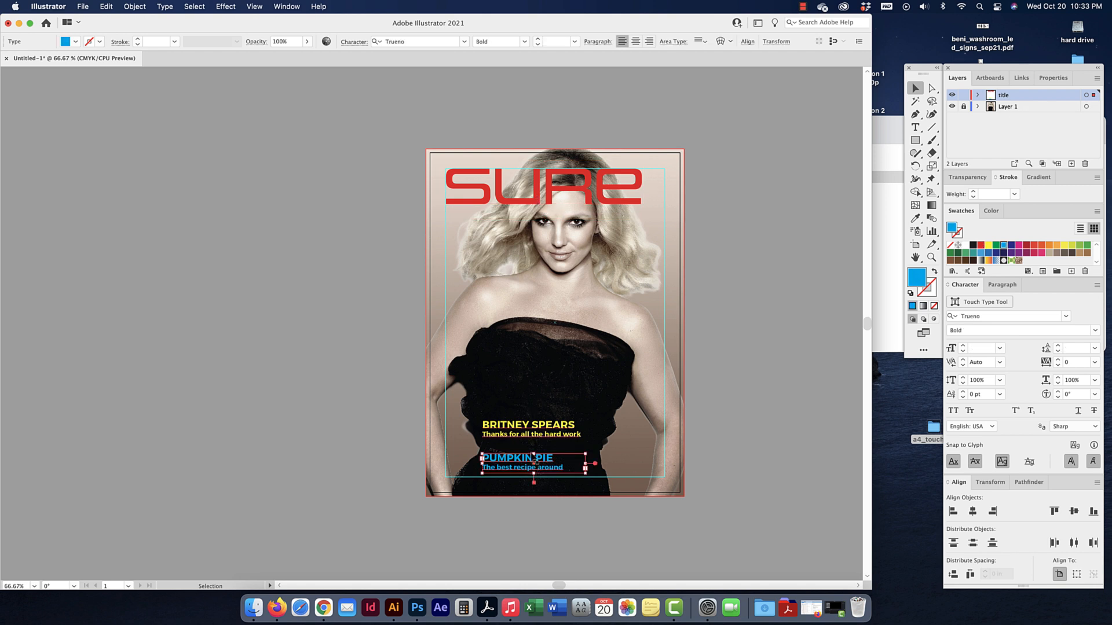
{"action": "left_click", "coordinate": [524, 431], "text": "shift"}
{"action": "key", "text": "Up"}
{"action": "key", "text": "shift+Right"}
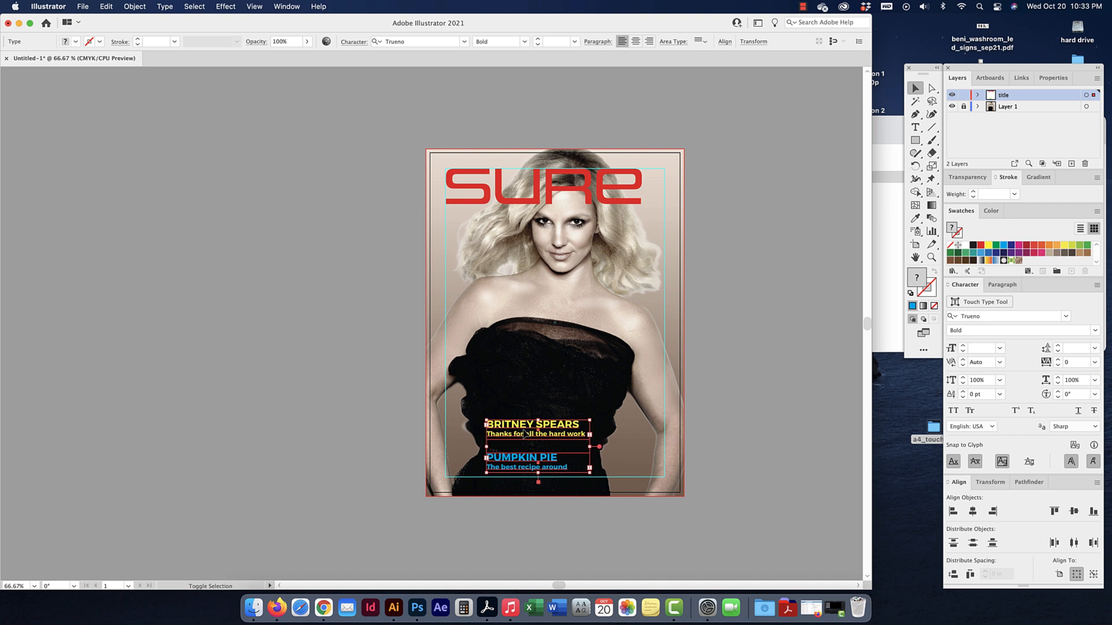
{"action": "key", "text": "Left"}
{"action": "key", "text": "Left"}
{"action": "left_click", "coordinate": [753, 407]}
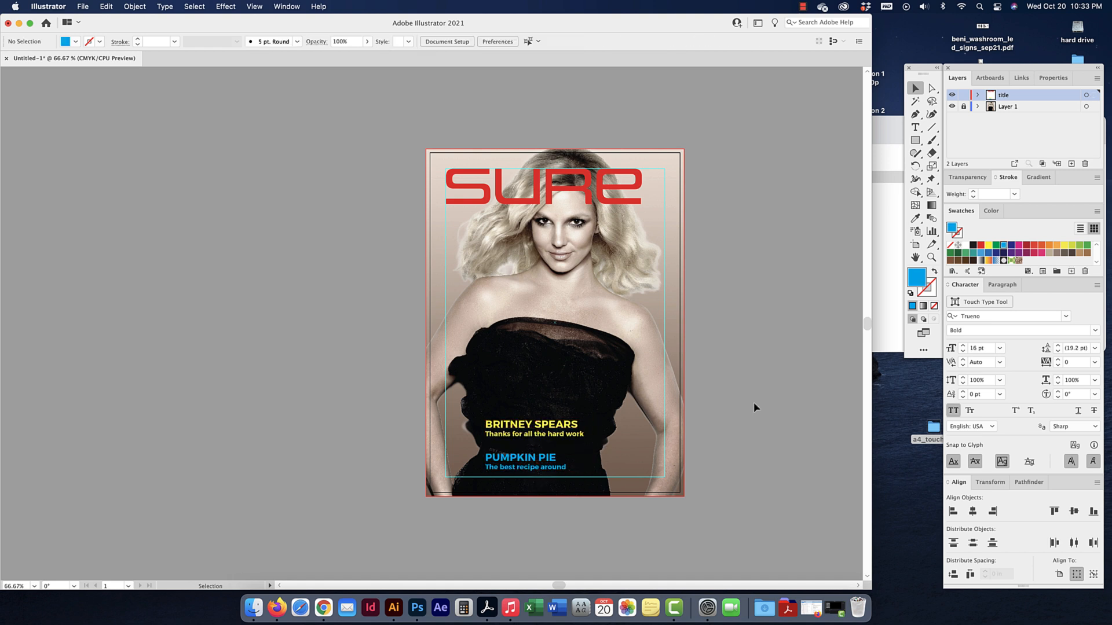
{"action": "scroll", "coordinate": [754, 407], "scroll_direction": "up", "scroll_amount": 1}
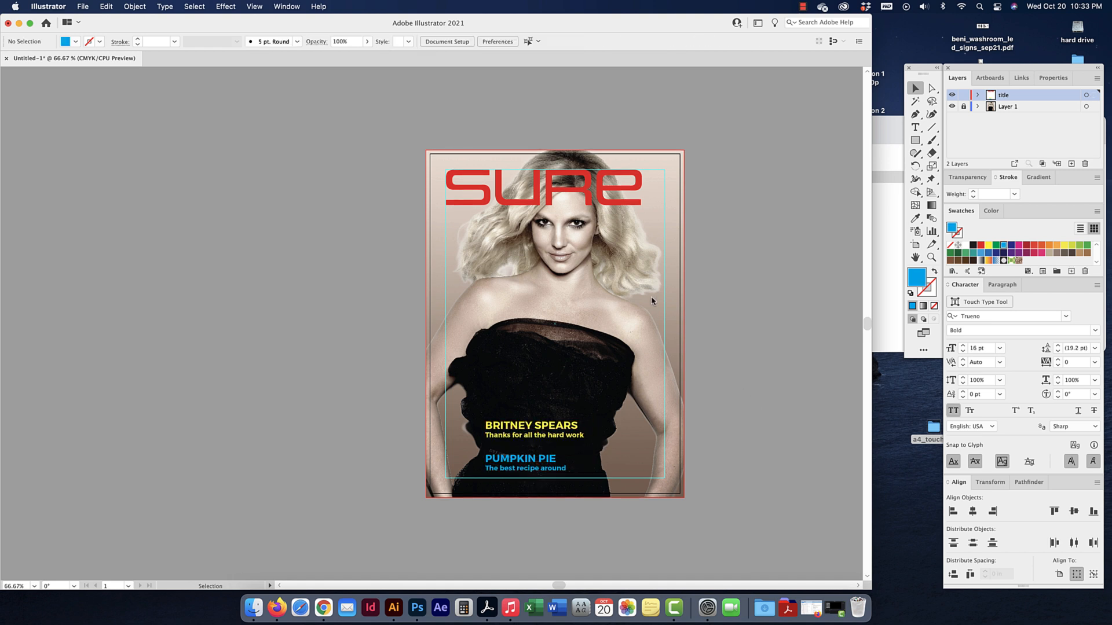
{"action": "left_click", "coordinate": [551, 192]}
{"action": "left_click", "coordinate": [536, 430], "text": "shift"}
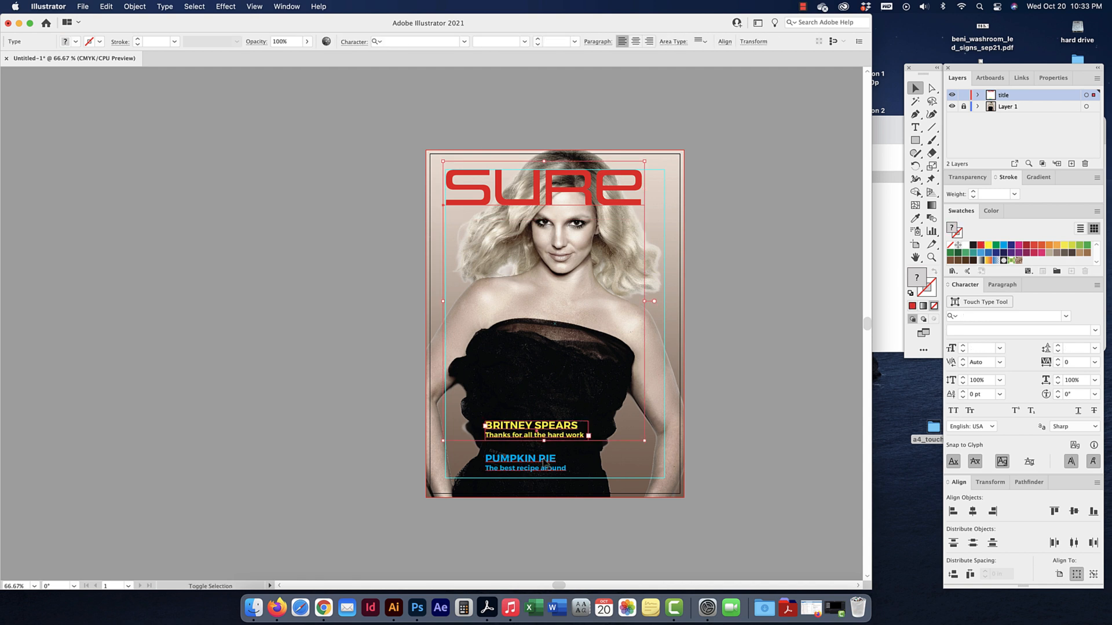
{"action": "left_click", "coordinate": [546, 463], "text": "shift"}
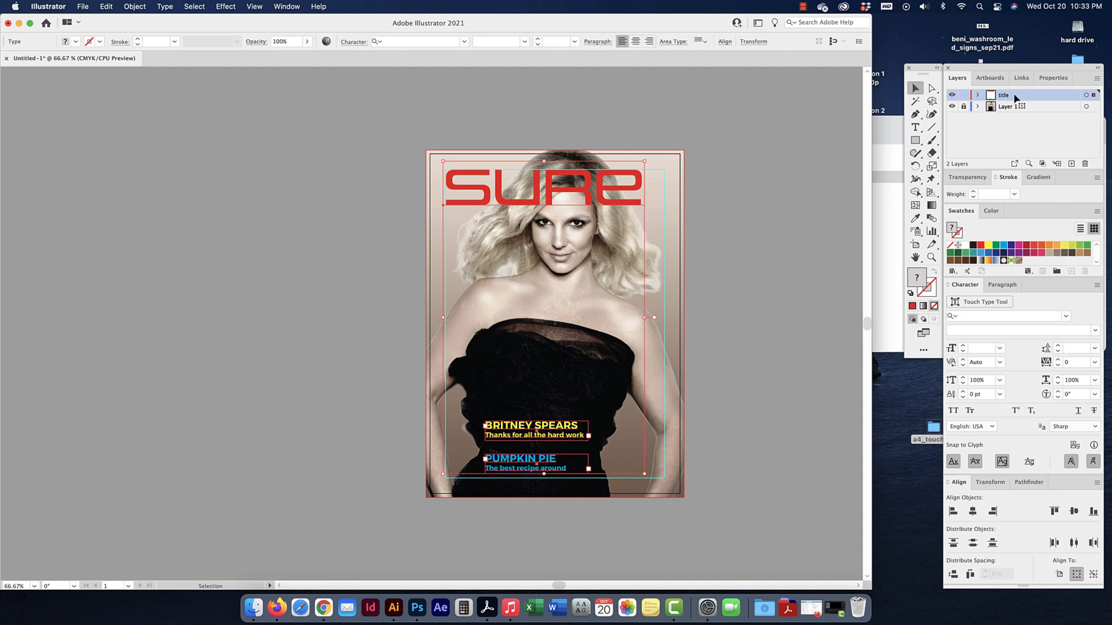
{"action": "left_click", "coordinate": [664, 179]}
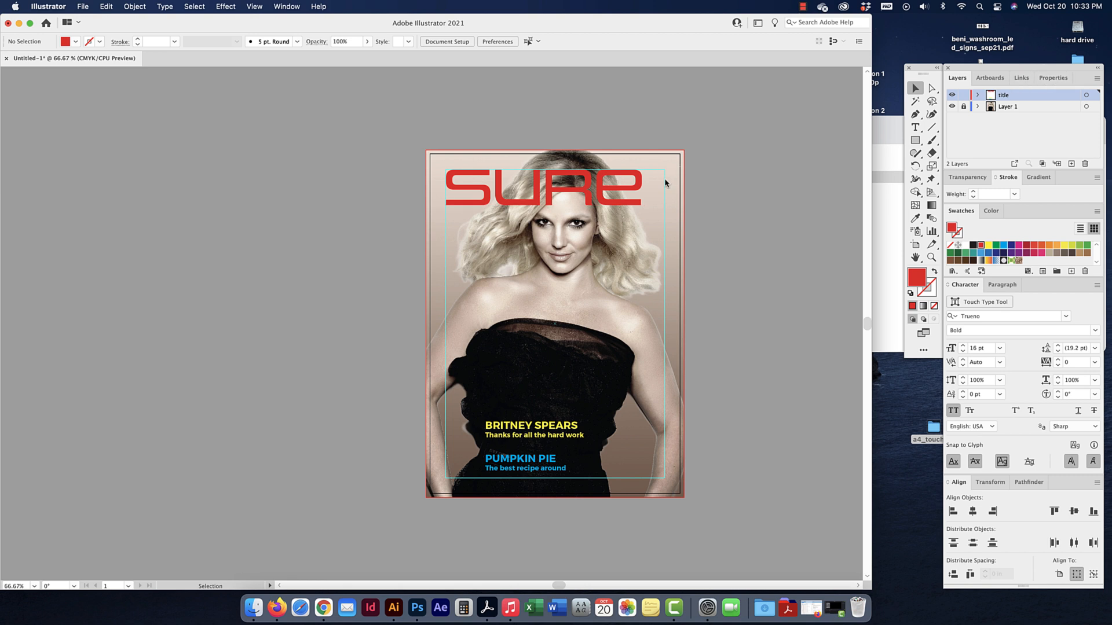
{"action": "scroll", "coordinate": [708, 202], "scroll_direction": "left", "scroll_amount": 1}
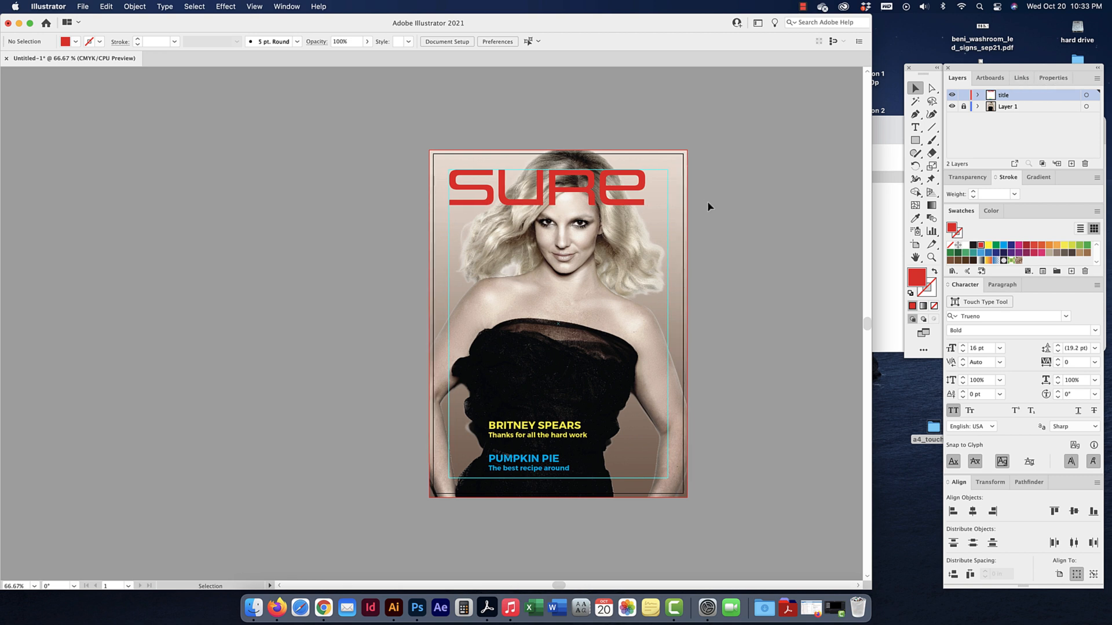
Duplicate the title layer with its SURE title and cover lines
{"action": "left_click", "coordinate": [595, 202]}
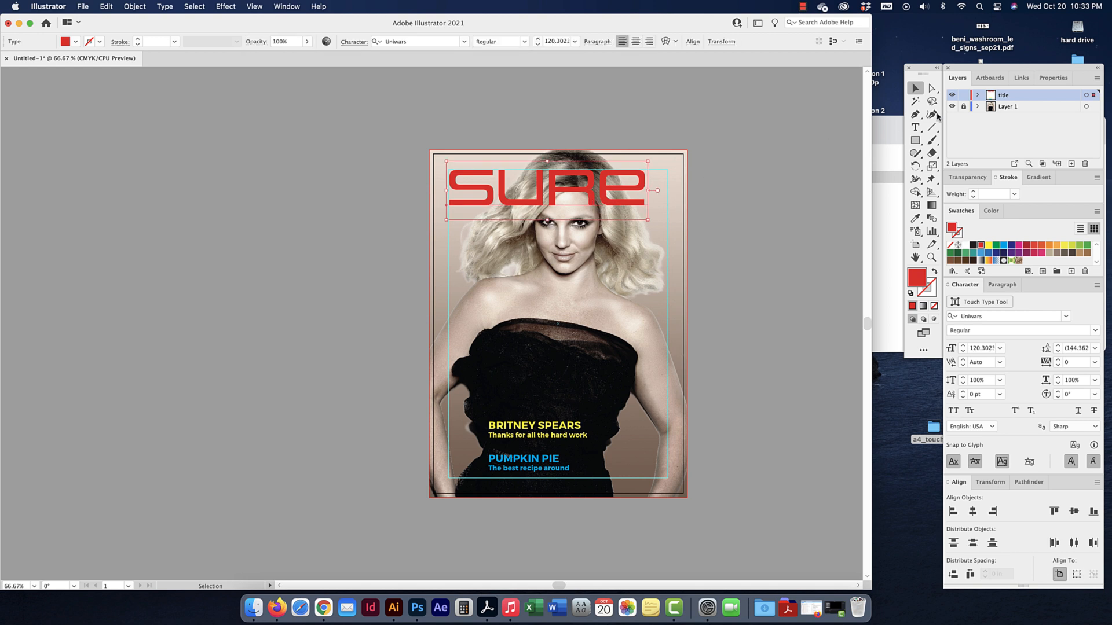
{"action": "left_click", "coordinate": [1015, 96]}
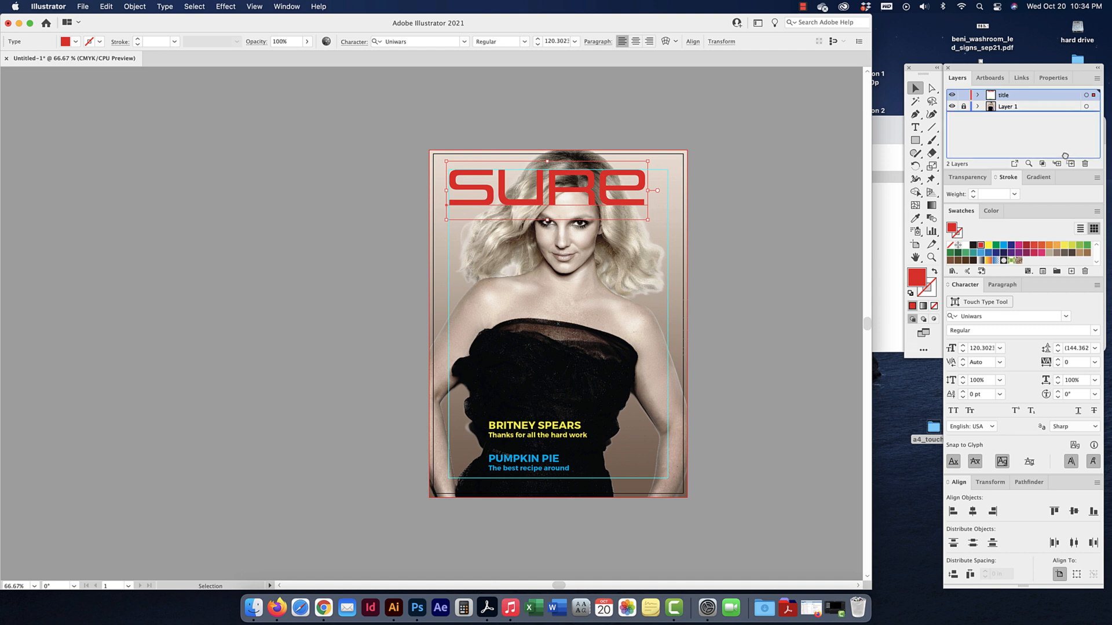
{"action": "left_click_drag", "start_coordinate": [1072, 165], "coordinate": [1071, 165]}
{"action": "left_click", "coordinate": [1097, 78]}
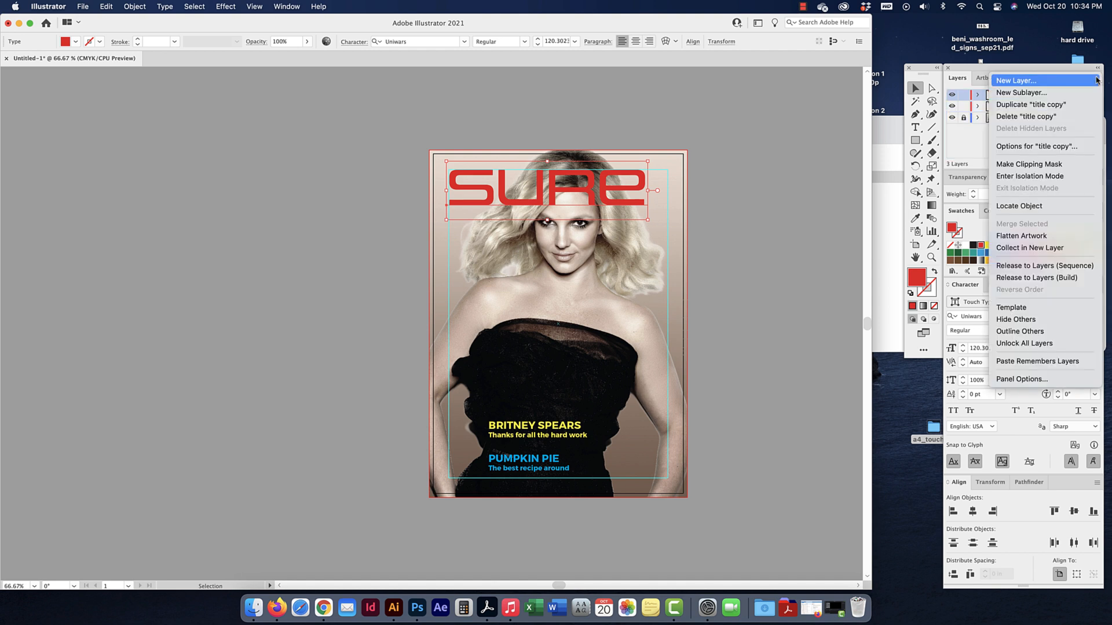
{"action": "left_click", "coordinate": [958, 145]}
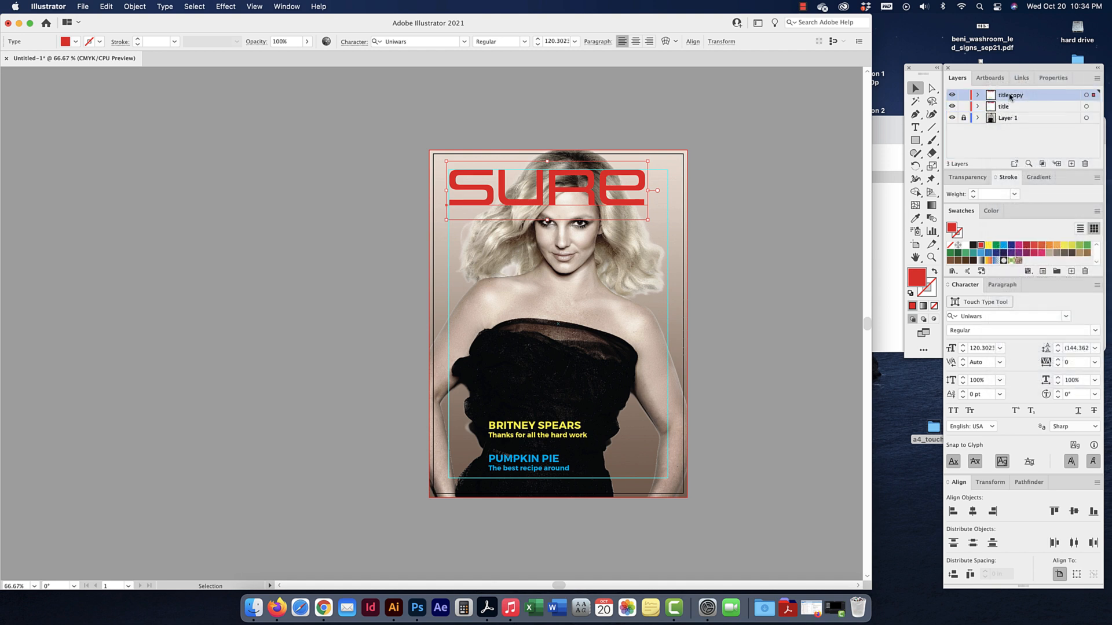
Rename both the duplicate and the original title layer as e type, and hide the lower one
{"action": "double_click", "coordinate": [1011, 96]}
{"action": "type", "text": "e type"}
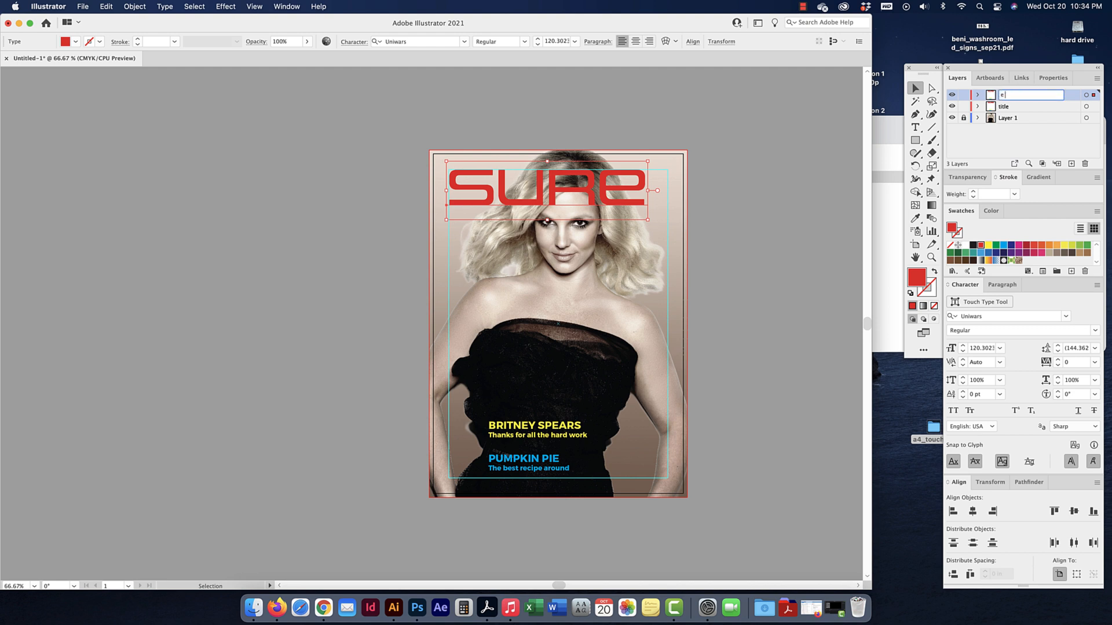
{"action": "double_click", "coordinate": [1005, 108]}
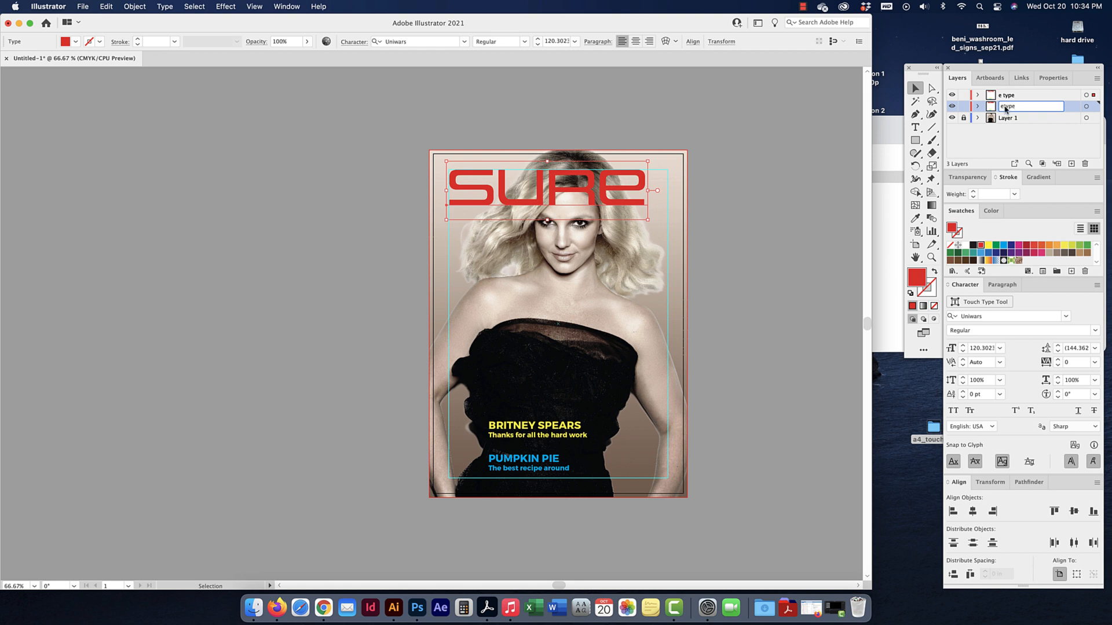
{"action": "left_click", "coordinate": [951, 106]}
Rename the visible upper type layer as o type
{"action": "double_click", "coordinate": [1006, 94]}
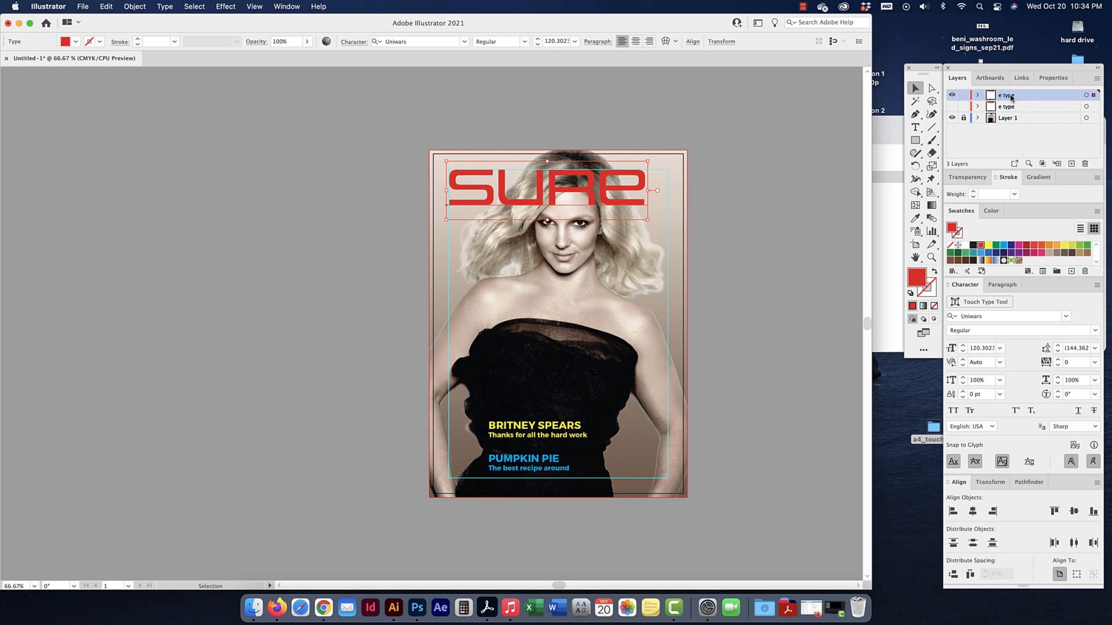
{"action": "type", "text": "o"}
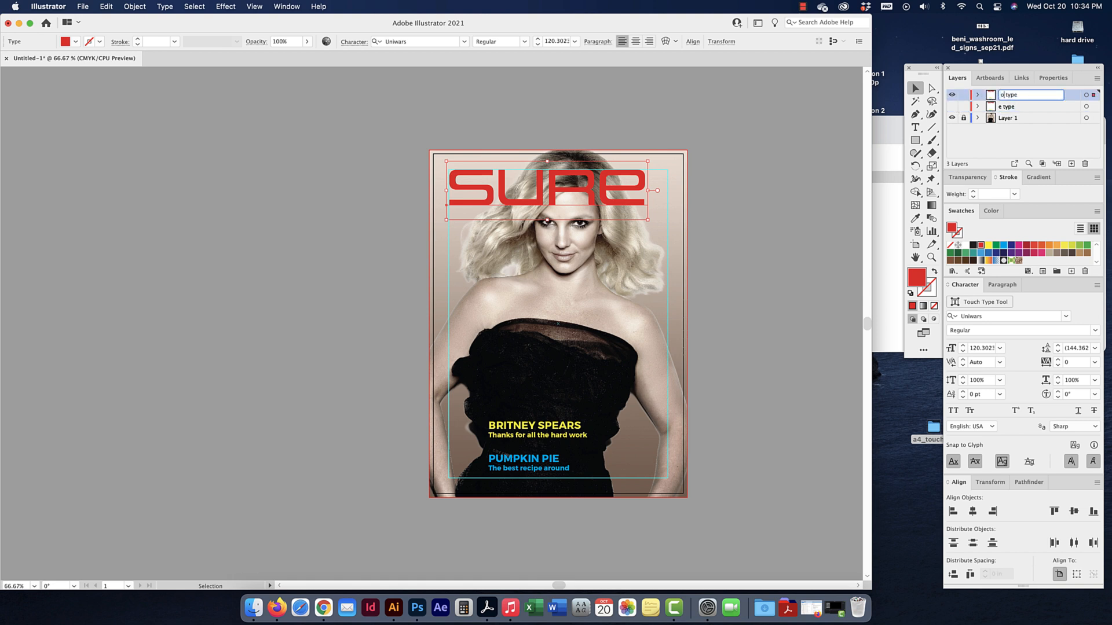
{"action": "left_click", "coordinate": [1026, 110]}
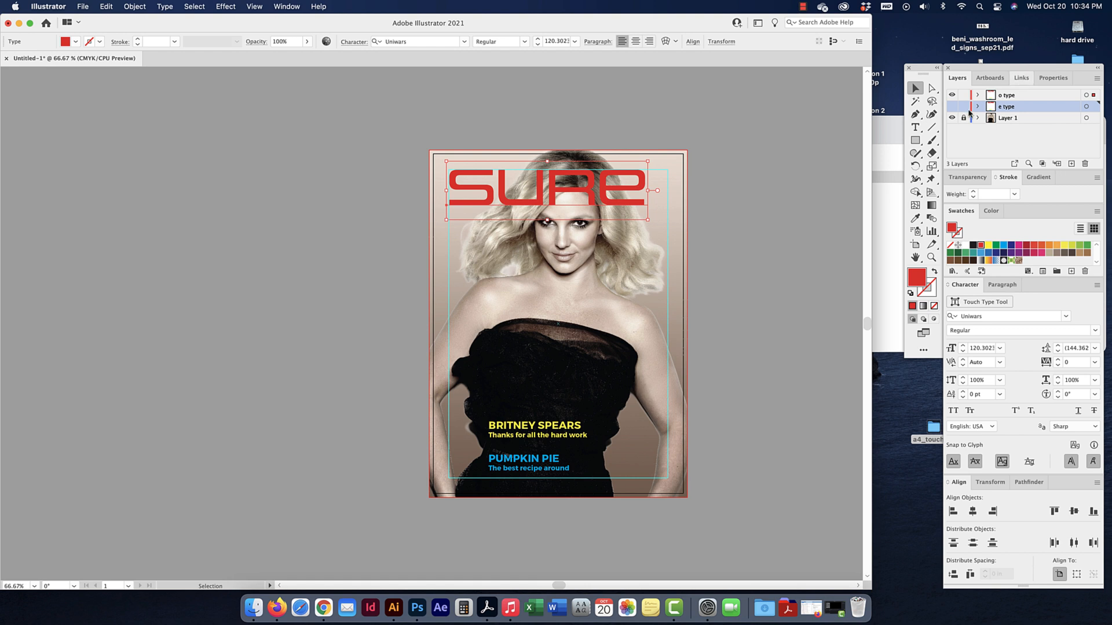
Convert the SURE title and both cover lines on the o type layer to outlines
{"action": "left_click", "coordinate": [1094, 98]}
{"action": "left_click", "coordinate": [1094, 97]}
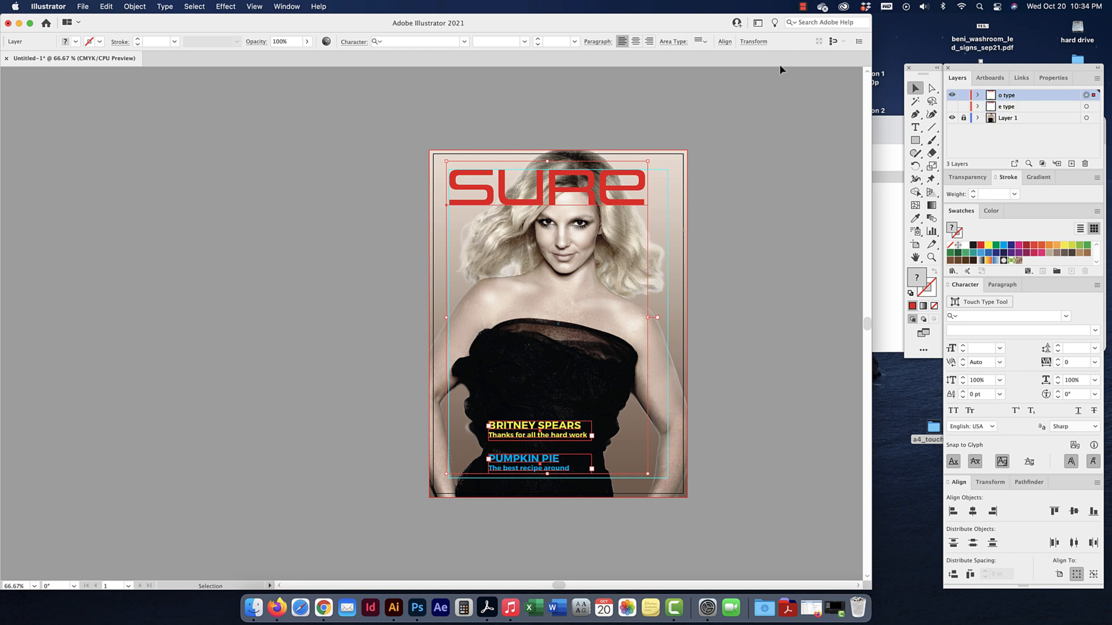
{"action": "left_click", "coordinate": [133, 7]}
{"action": "mouse_move", "coordinate": [164, 7]}
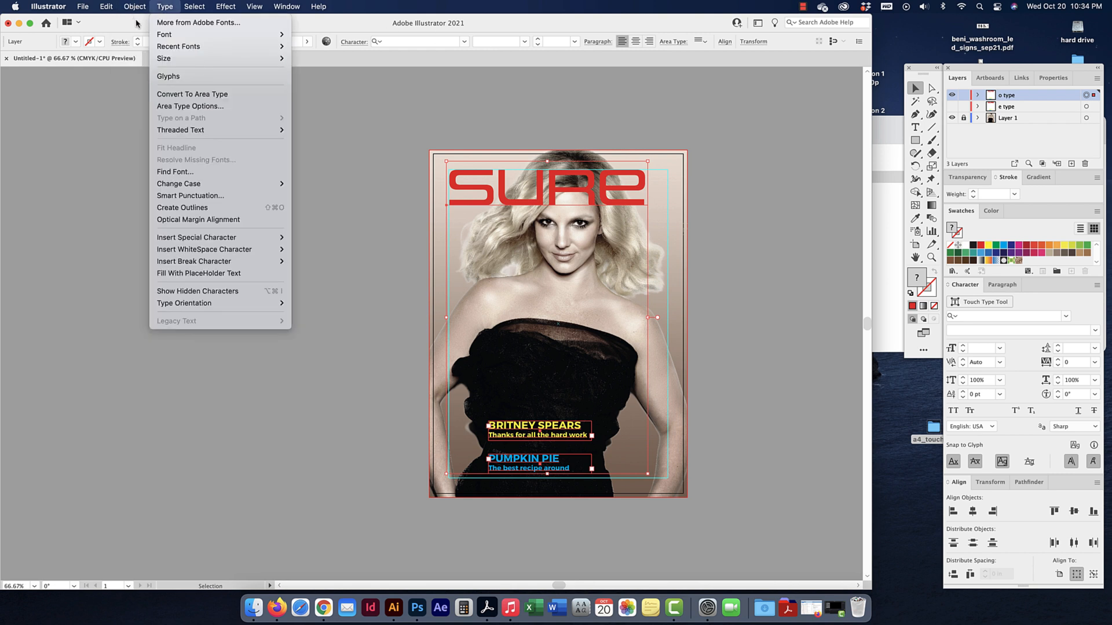
{"action": "left_click", "coordinate": [191, 211]}
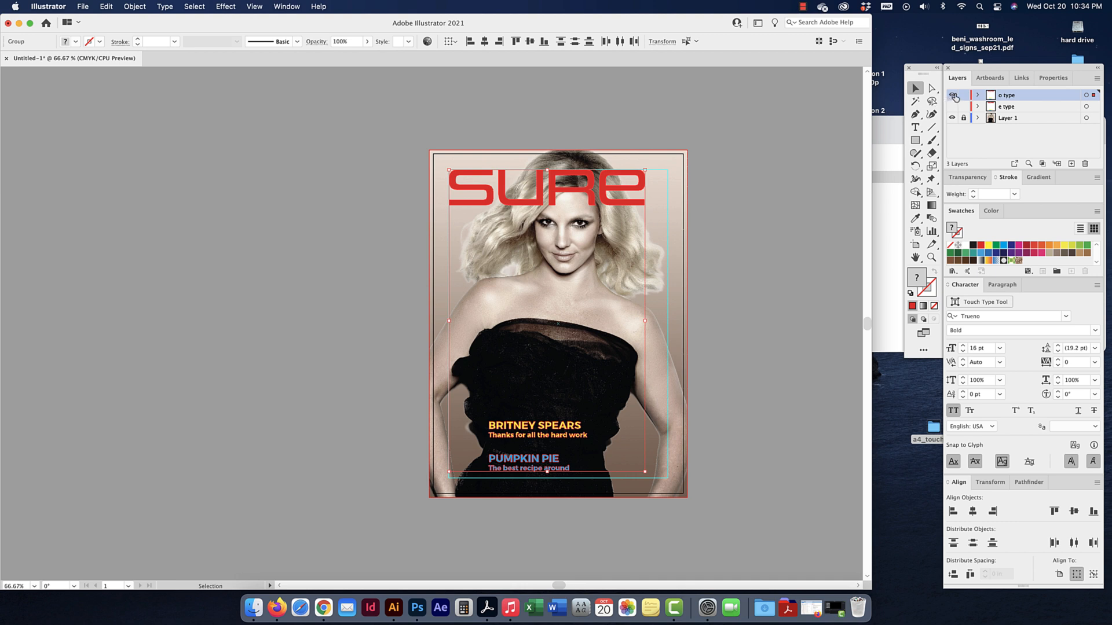
Check the yellow cover line on the e type layer for editable text, with only o type shown again at the end
{"action": "left_click", "coordinate": [952, 95]}
{"action": "left_click", "coordinate": [952, 106]}
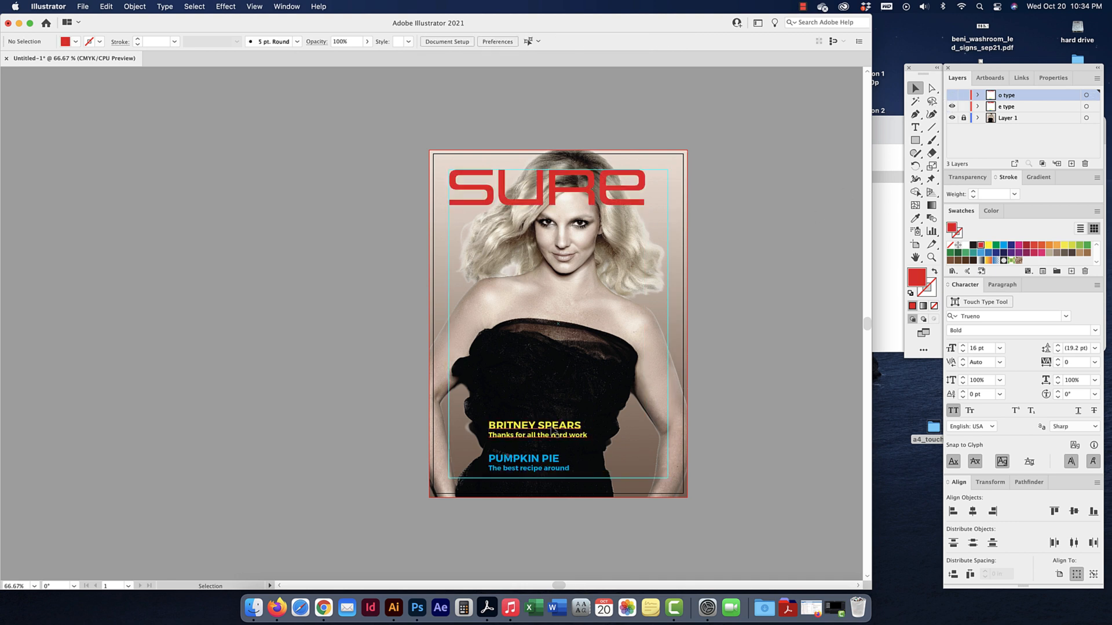
{"action": "left_click", "coordinate": [554, 433]}
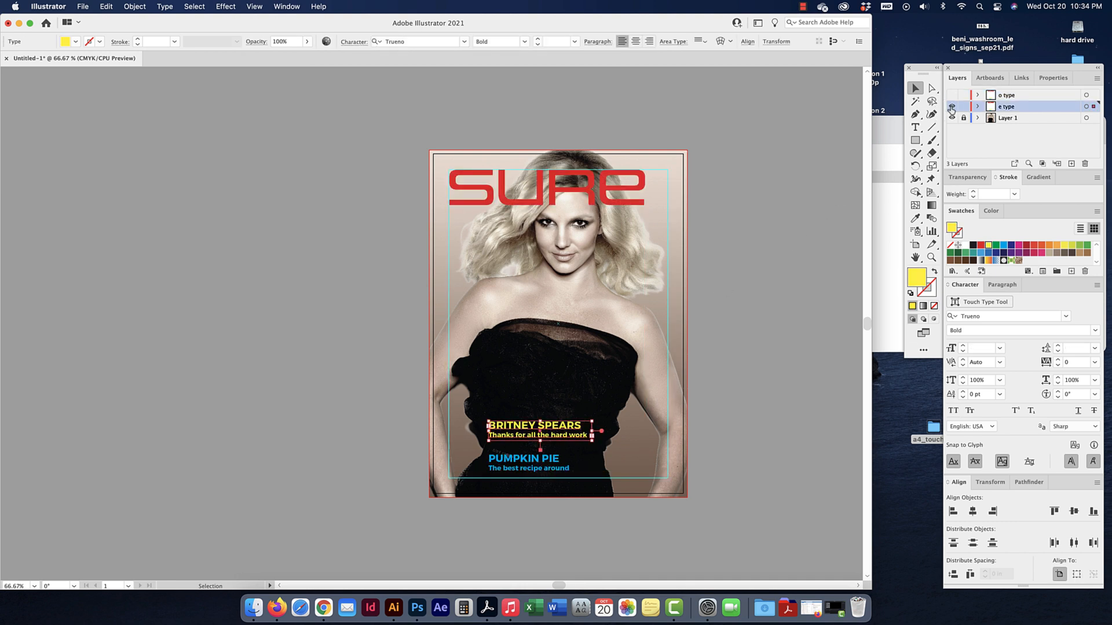
{"action": "left_click", "coordinate": [951, 106]}
{"action": "left_click", "coordinate": [951, 95]}
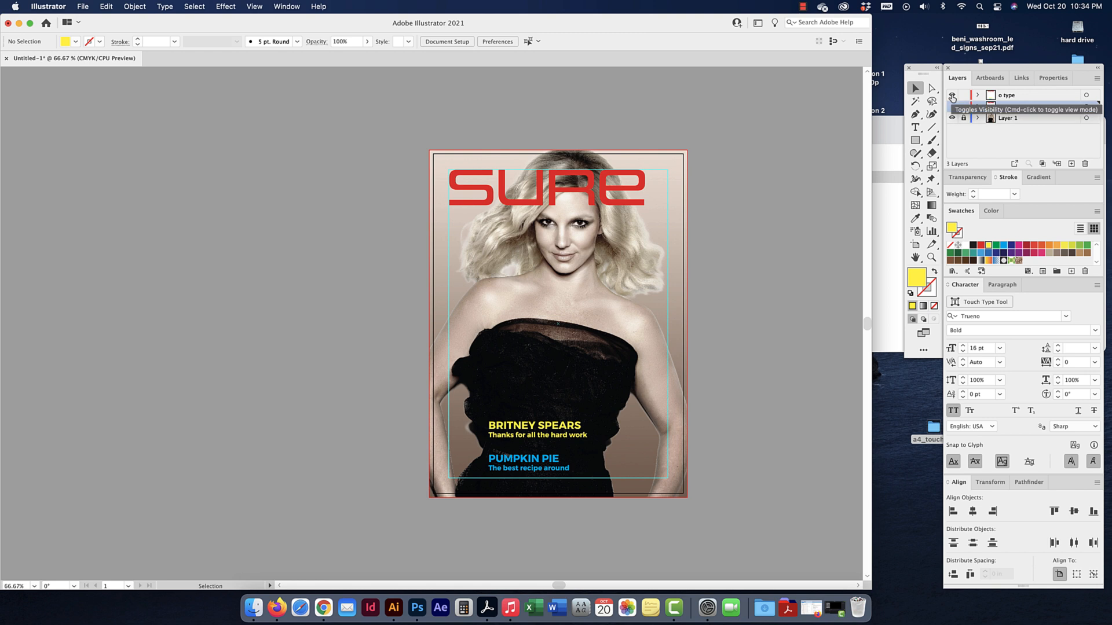
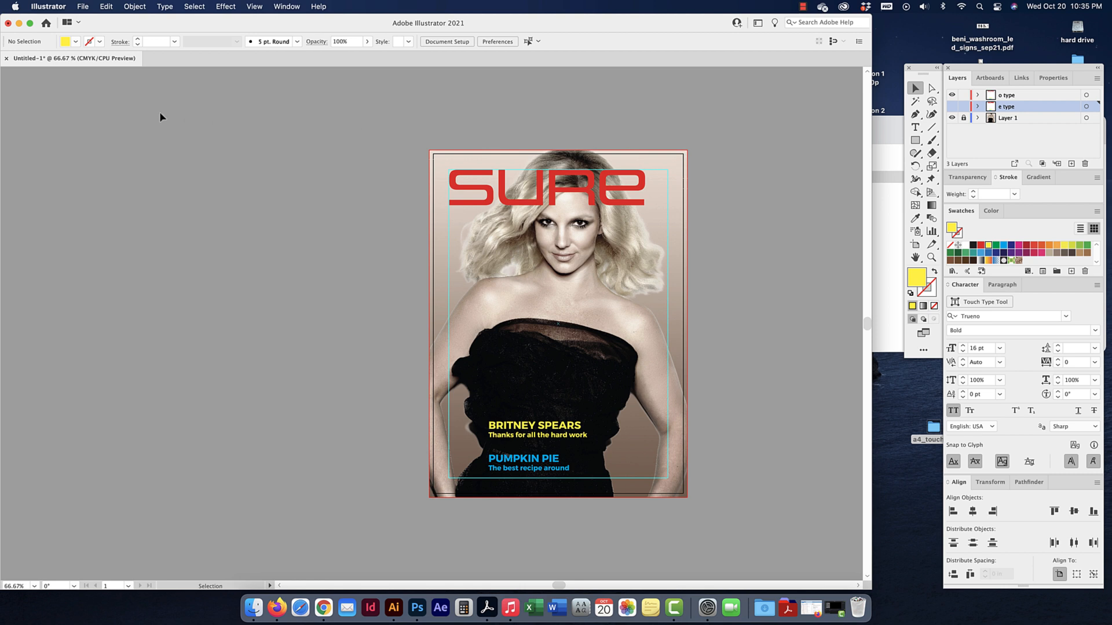
Start saving the document and choose the ai folder inside a4_touch up on the Desktop as its location
{"action": "left_click", "coordinate": [83, 6]}
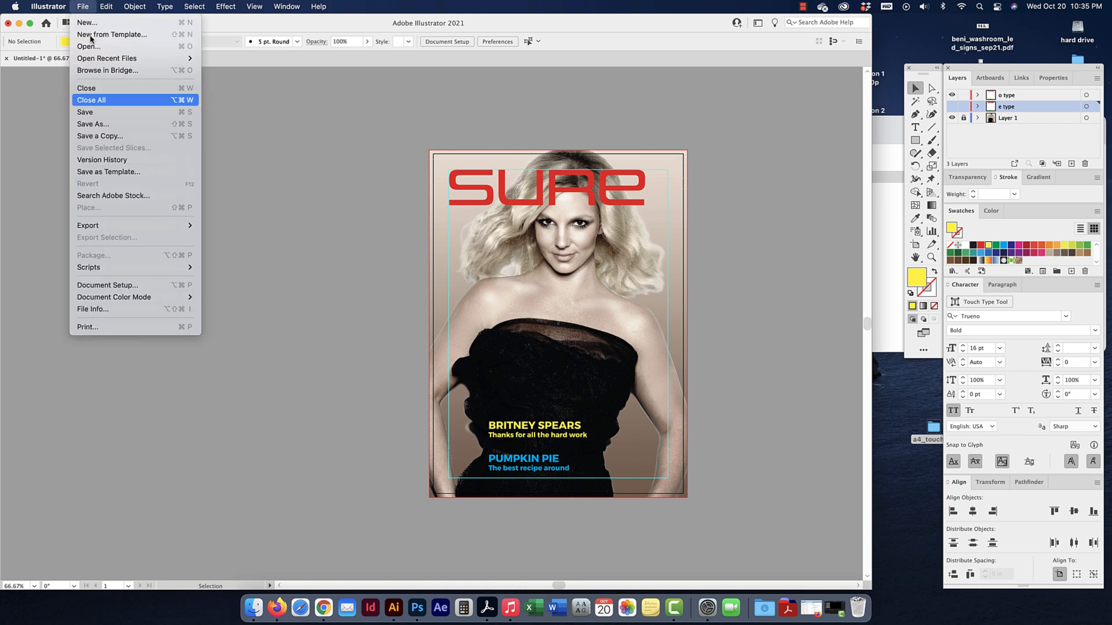
{"action": "left_click", "coordinate": [268, 142]}
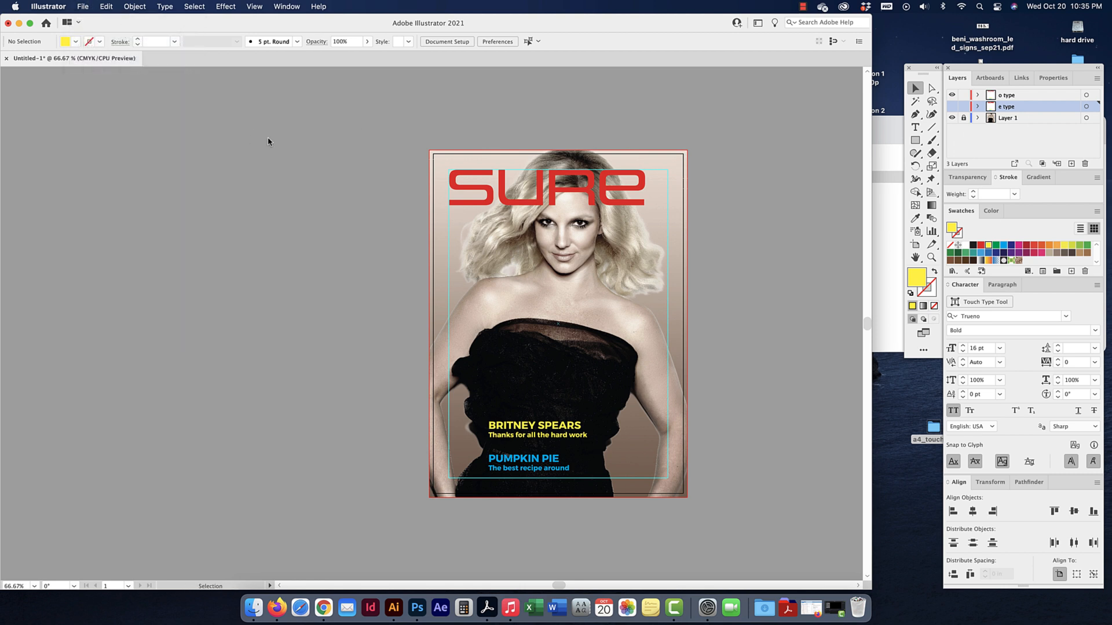
{"action": "key", "text": "super+s"}
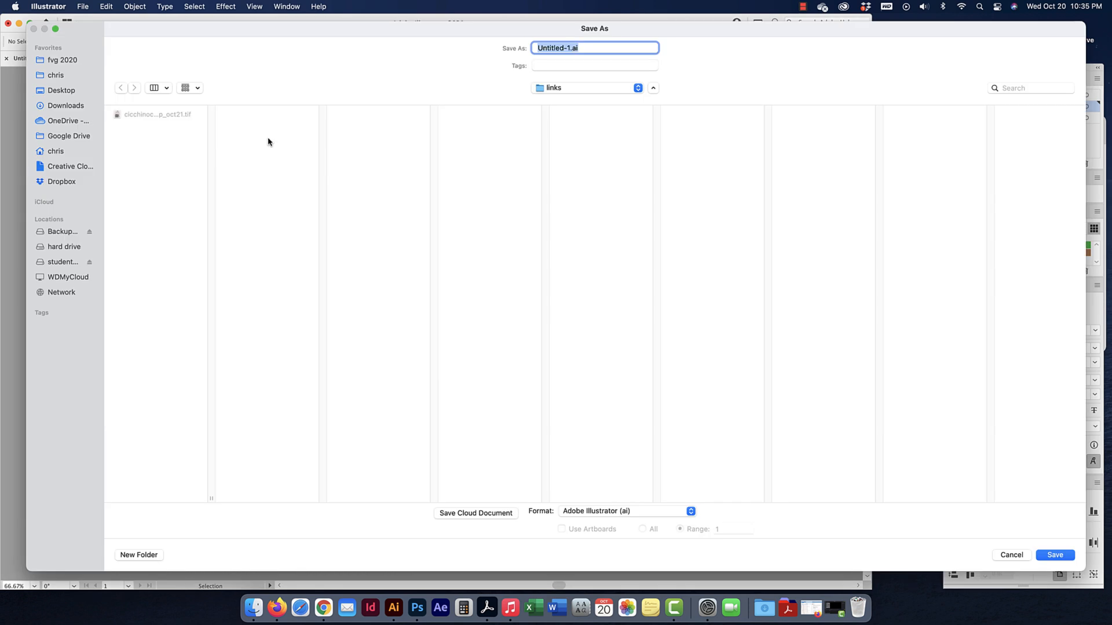
{"action": "left_click", "coordinate": [68, 91]}
{"action": "left_click", "coordinate": [149, 114]}
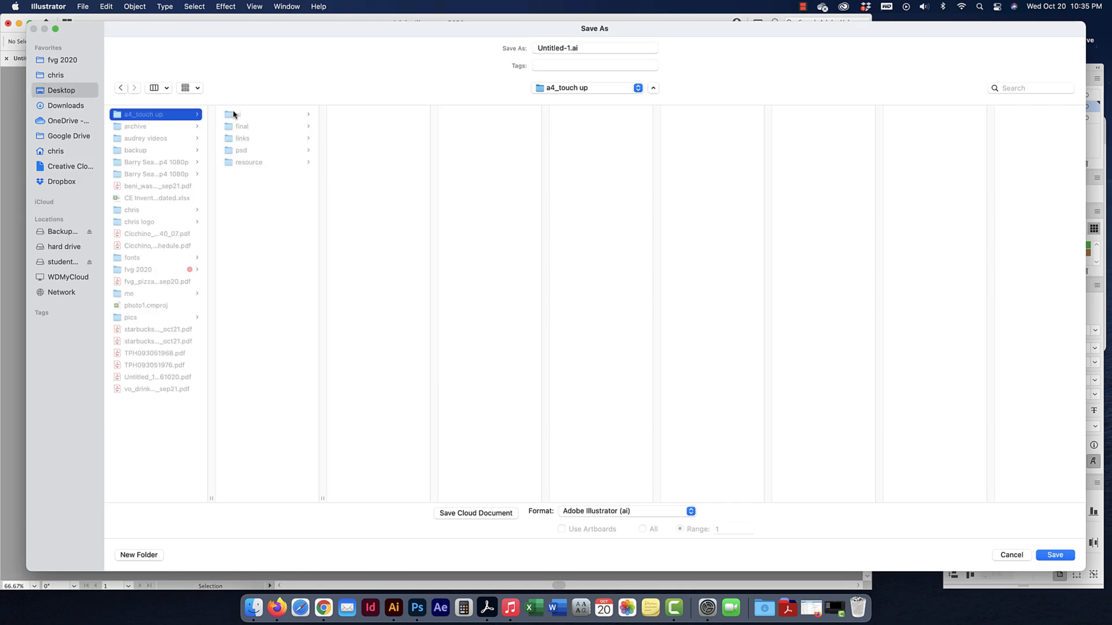
{"action": "left_click", "coordinate": [252, 114]}
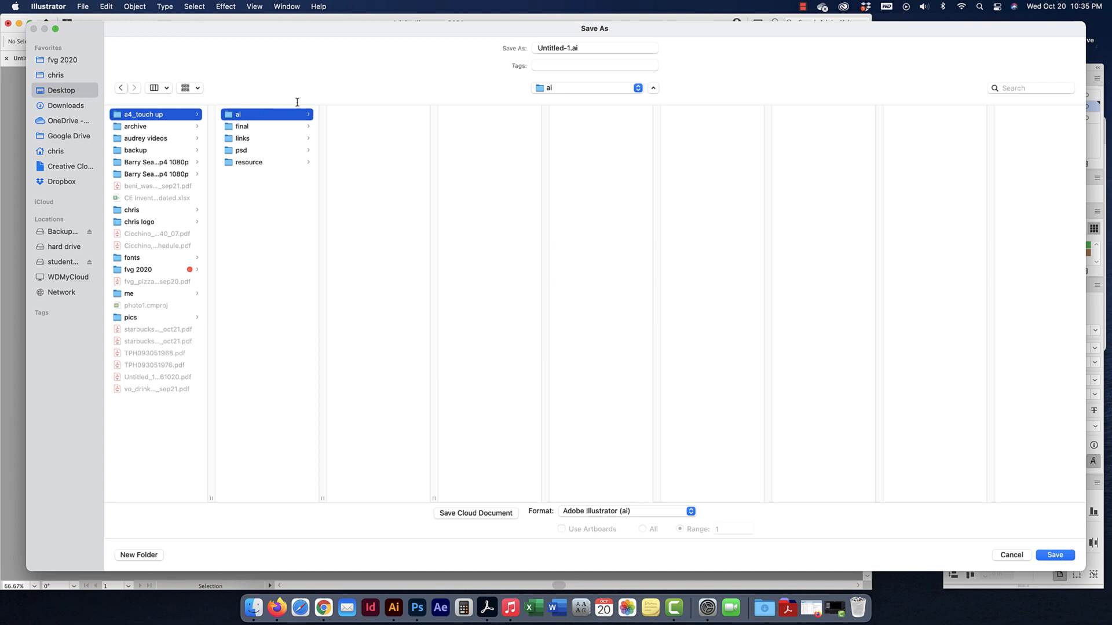
Name the file with the designer's name code plus _touchup_oct21 and save it in Illustrator 2020 format with PDF compatibility
{"action": "key", "text": "Tab"}
{"action": "type", "text": "ccic"}
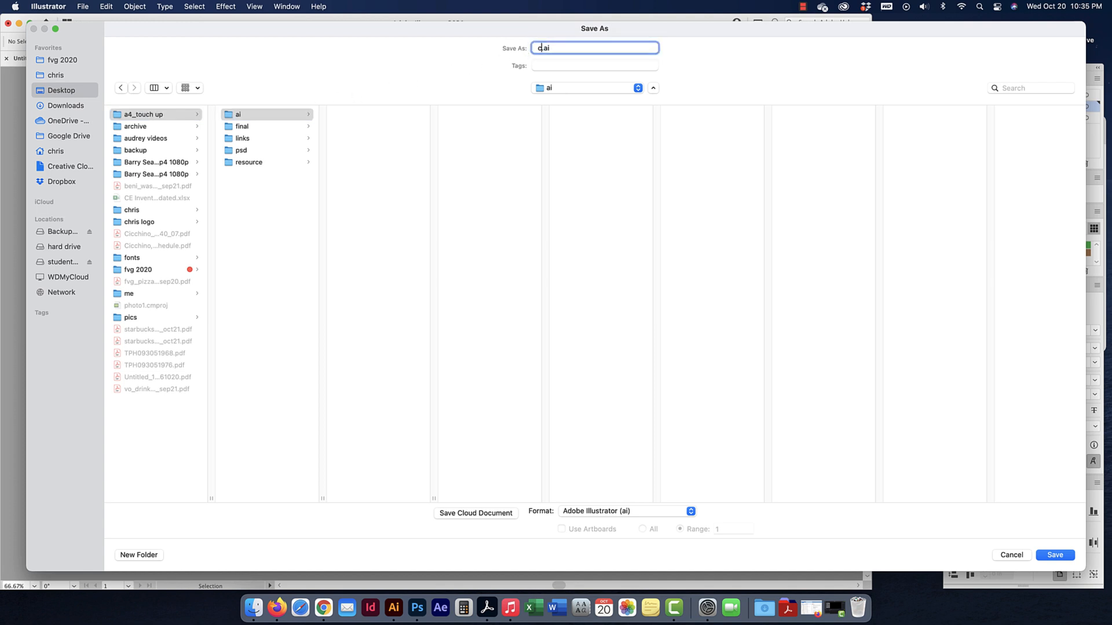
{"action": "key", "text": "BackSpace"}
{"action": "key", "text": "BackSpace"}
{"action": "key", "text": "BackSpace"}
{"action": "type", "text": "icchinoc01_touchup_oct21"}
{"action": "left_click", "coordinate": [1060, 556]}
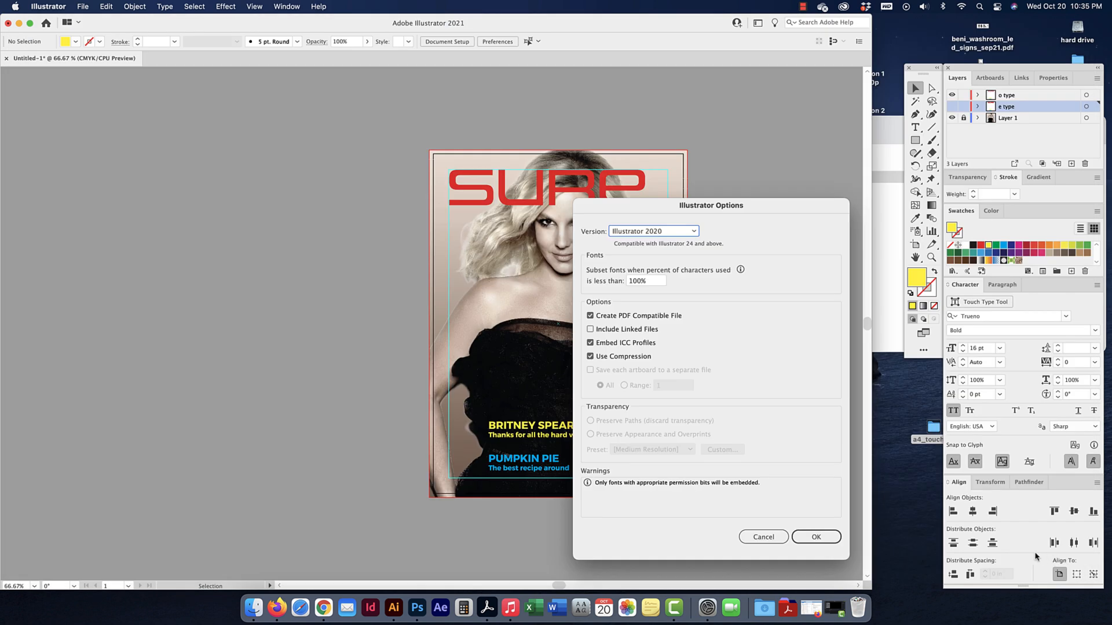
{"action": "left_click", "coordinate": [817, 539]}
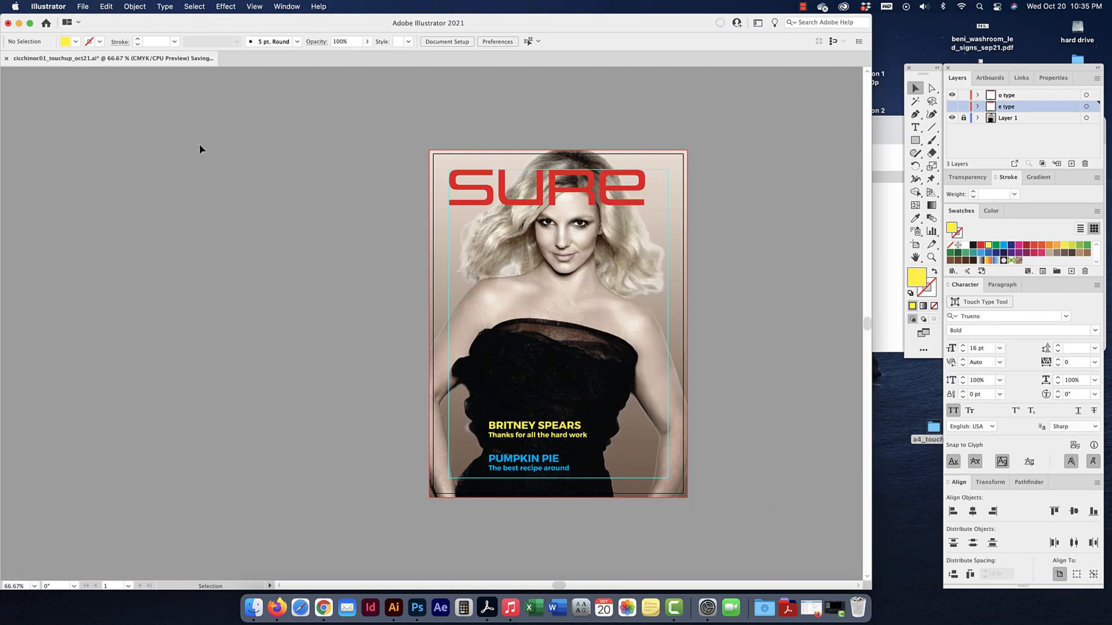
{"action": "key", "text": "super+s"}
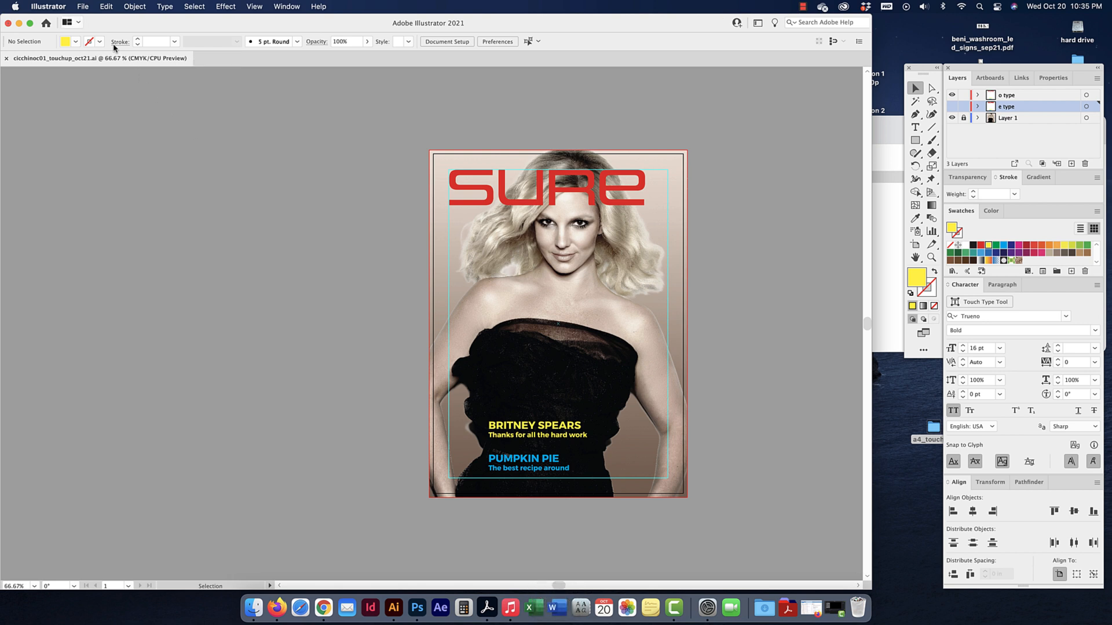
Start saving a copy of the document as Adobe PDF in the final folder inside a4_touch up
{"action": "left_click", "coordinate": [83, 6]}
{"action": "mouse_move", "coordinate": [115, 225]}
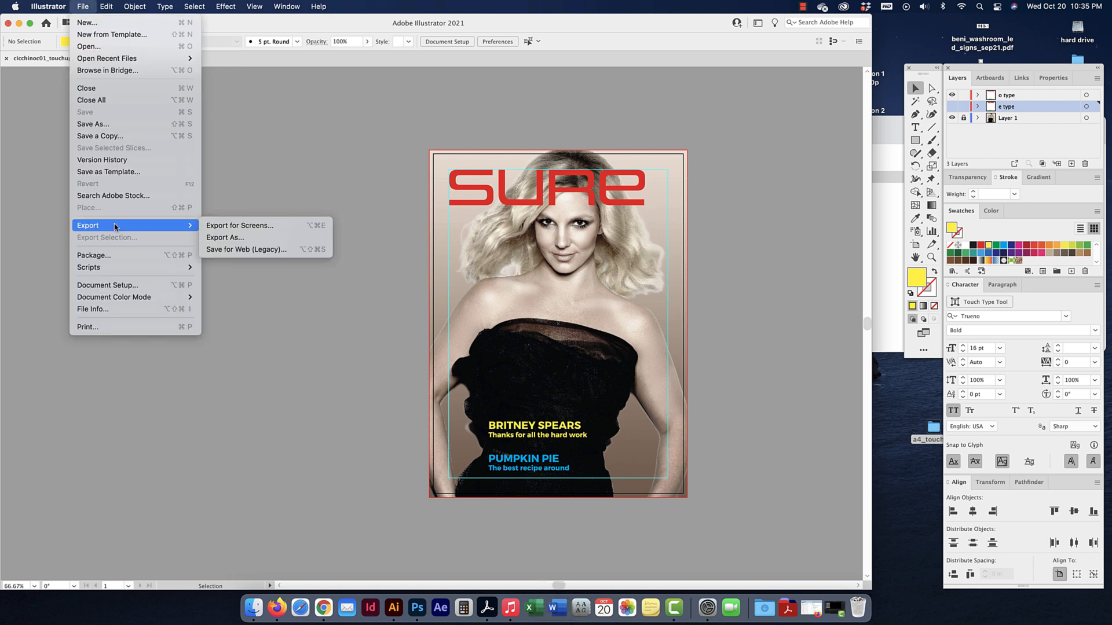
{"action": "left_click", "coordinate": [100, 137]}
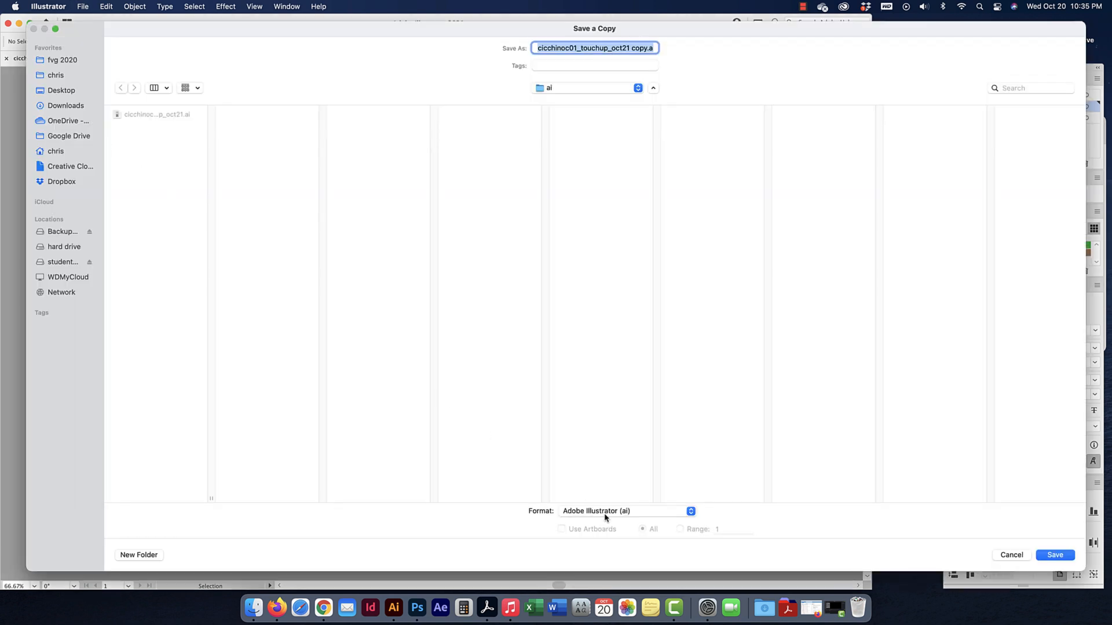
{"action": "left_click", "coordinate": [604, 513]}
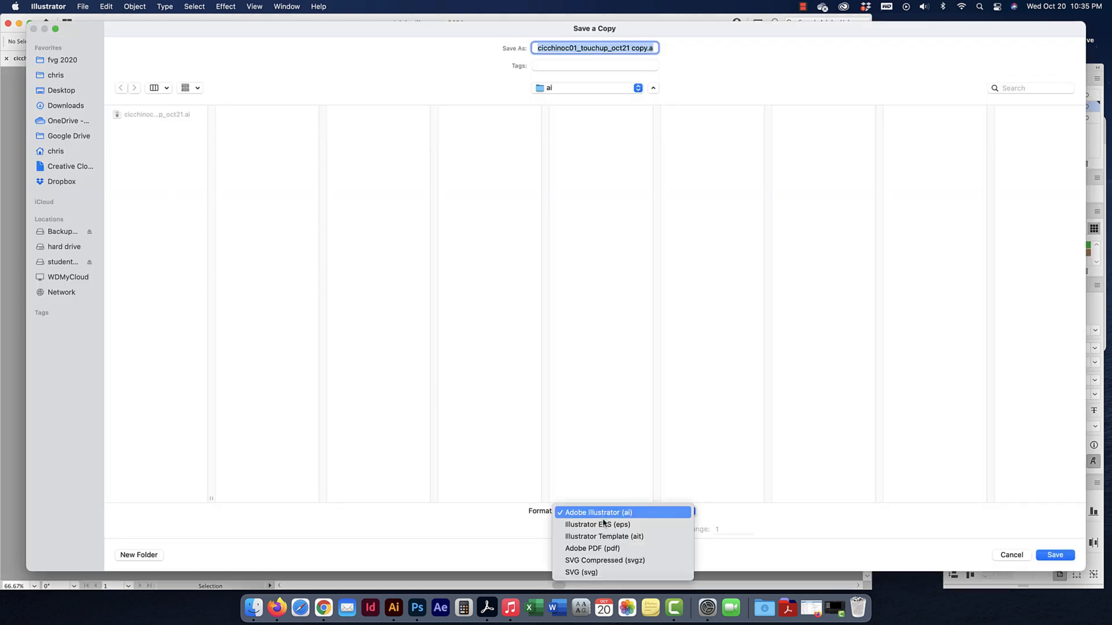
{"action": "left_click", "coordinate": [608, 549]}
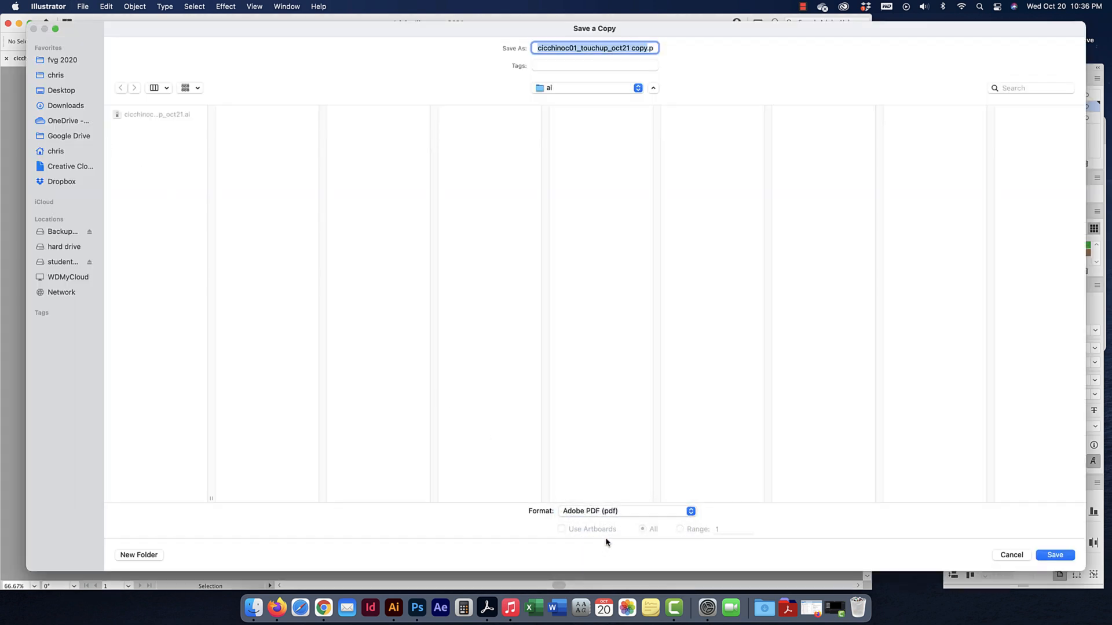
{"action": "left_click", "coordinate": [560, 89]}
{"action": "left_click", "coordinate": [561, 102]}
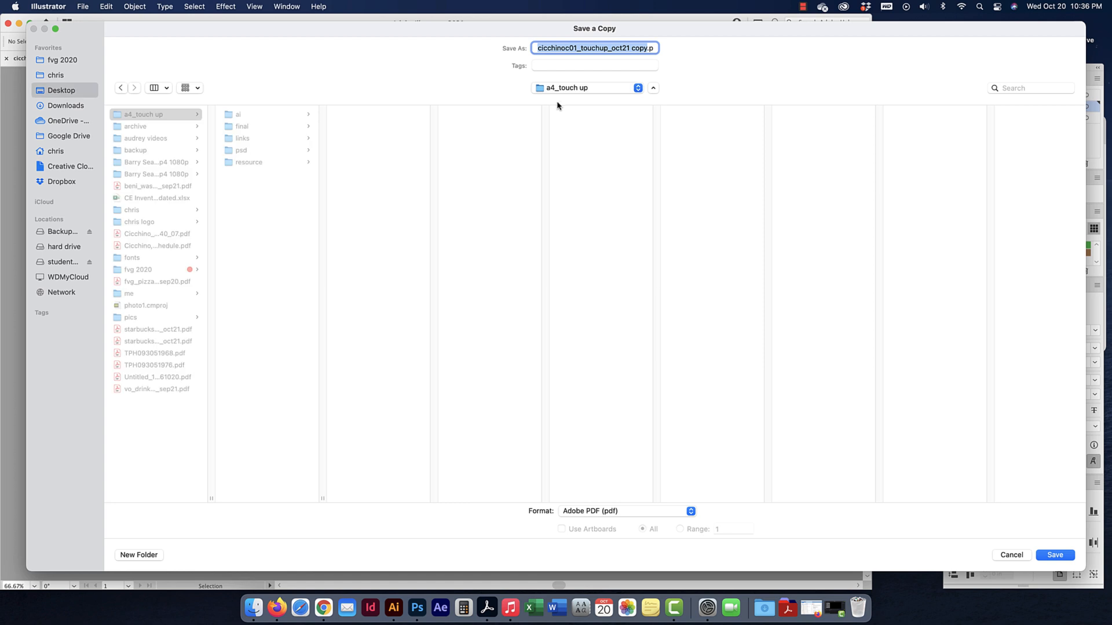
{"action": "left_click", "coordinate": [230, 137]}
{"action": "left_click", "coordinate": [235, 127]}
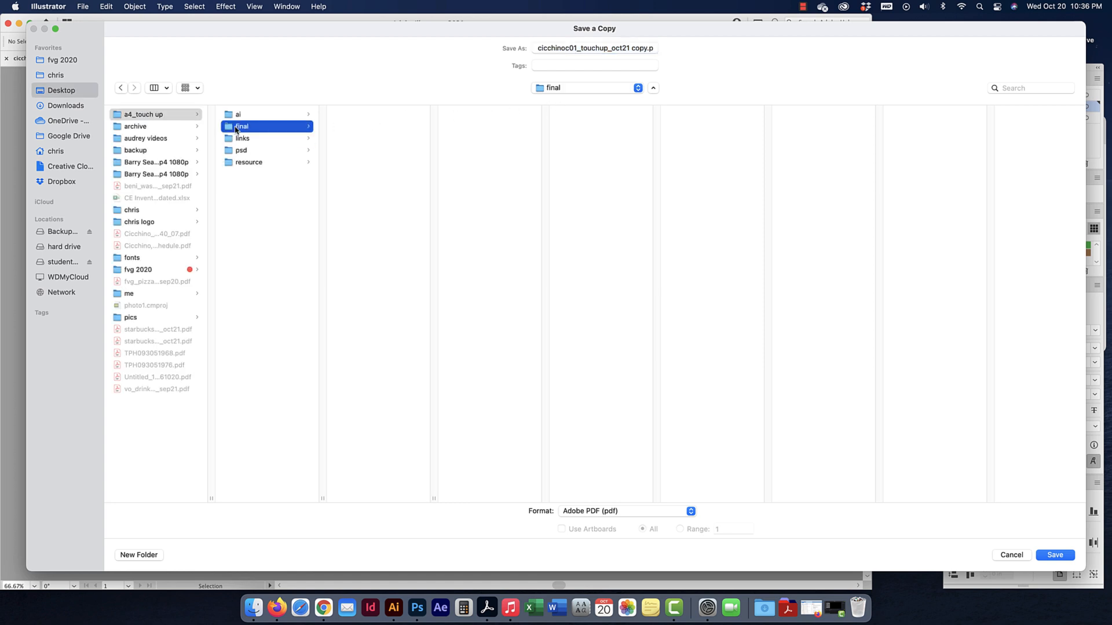
Remove the word copy from the PDF's file name and continue to the PDF settings
{"action": "left_click", "coordinate": [606, 47]}
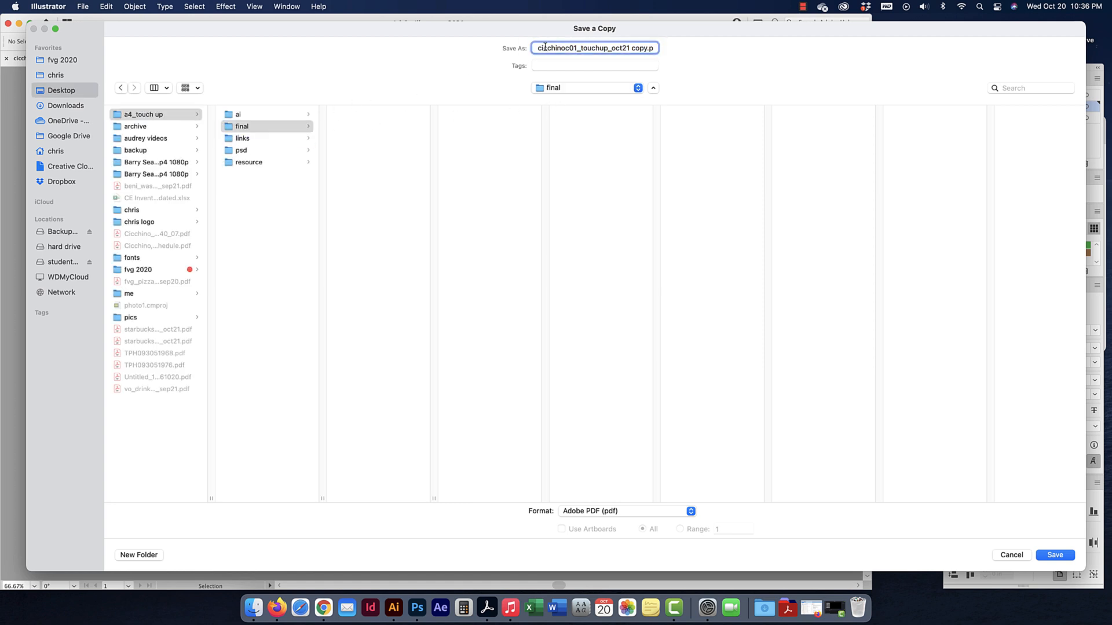
{"action": "left_click", "coordinate": [647, 50]}
{"action": "key", "text": "BackSpace"}
{"action": "key", "text": "BackSpace"}
{"action": "key", "text": "BackSpace"}
{"action": "key", "text": "BackSpace"}
{"action": "key", "text": "BackSpace"}
{"action": "left_click", "coordinate": [1053, 555]}
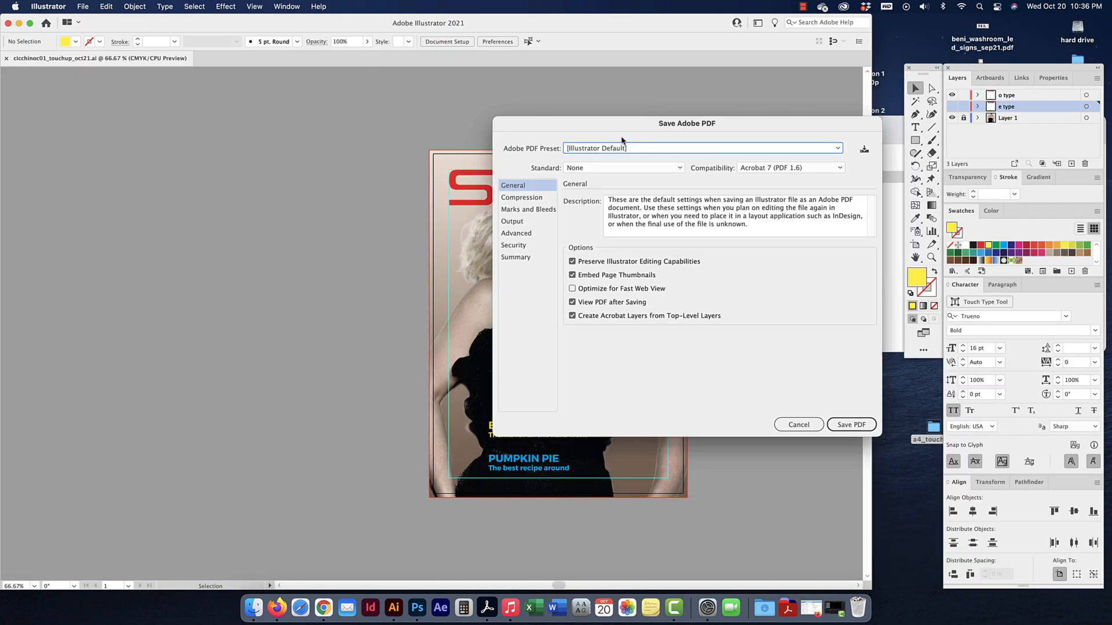
Use the Smallest File Size preset for the PDF, with trim marks and the document bleed settings enabled
{"action": "left_click_drag", "start_coordinate": [615, 121], "coordinate": [822, 142]}
{"action": "left_click", "coordinate": [783, 168]}
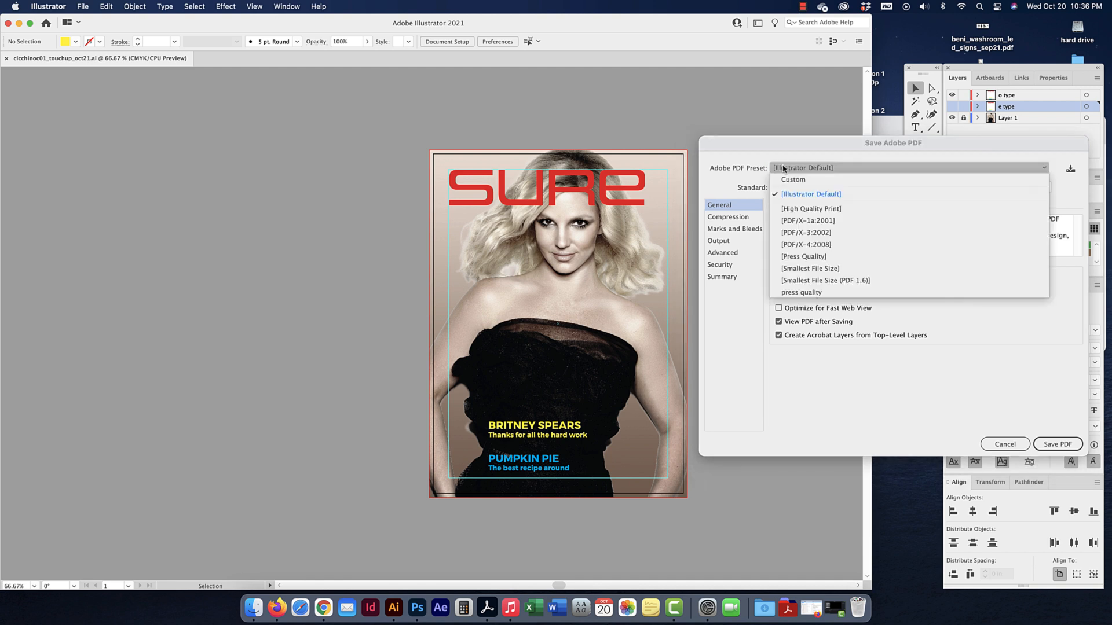
{"action": "left_click", "coordinate": [802, 269]}
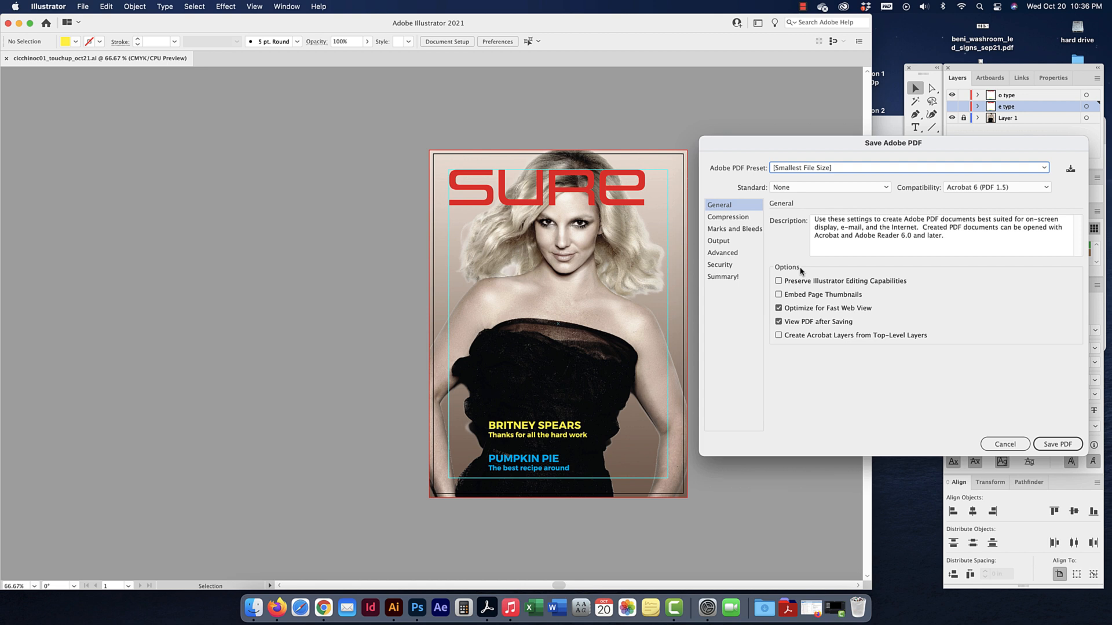
{"action": "left_click", "coordinate": [743, 230]}
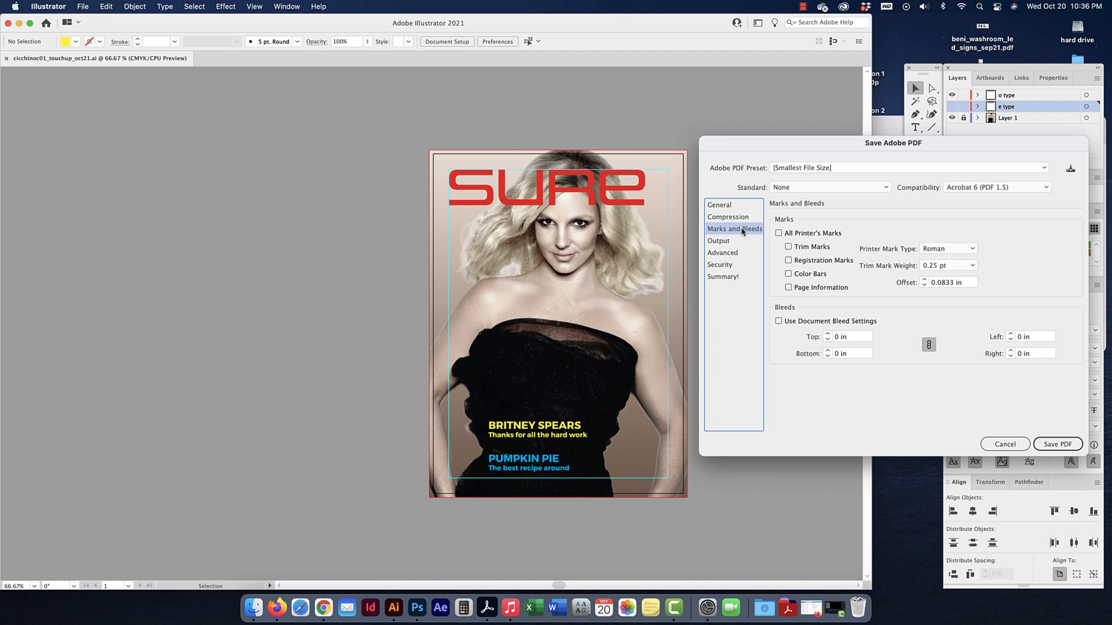
{"action": "left_click", "coordinate": [789, 248]}
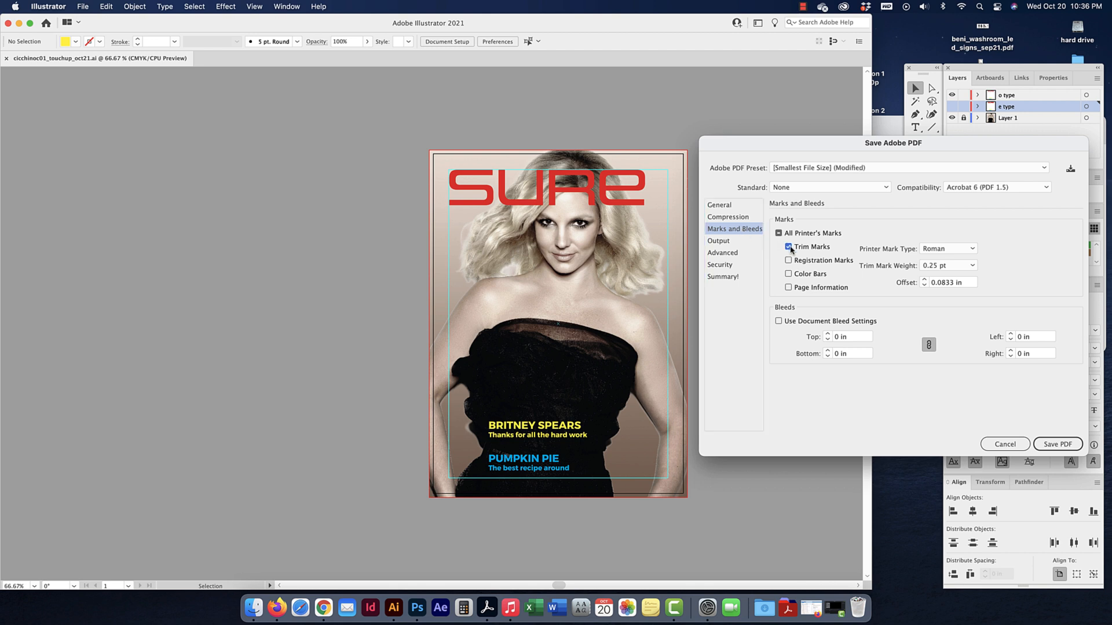
{"action": "left_click", "coordinate": [779, 322]}
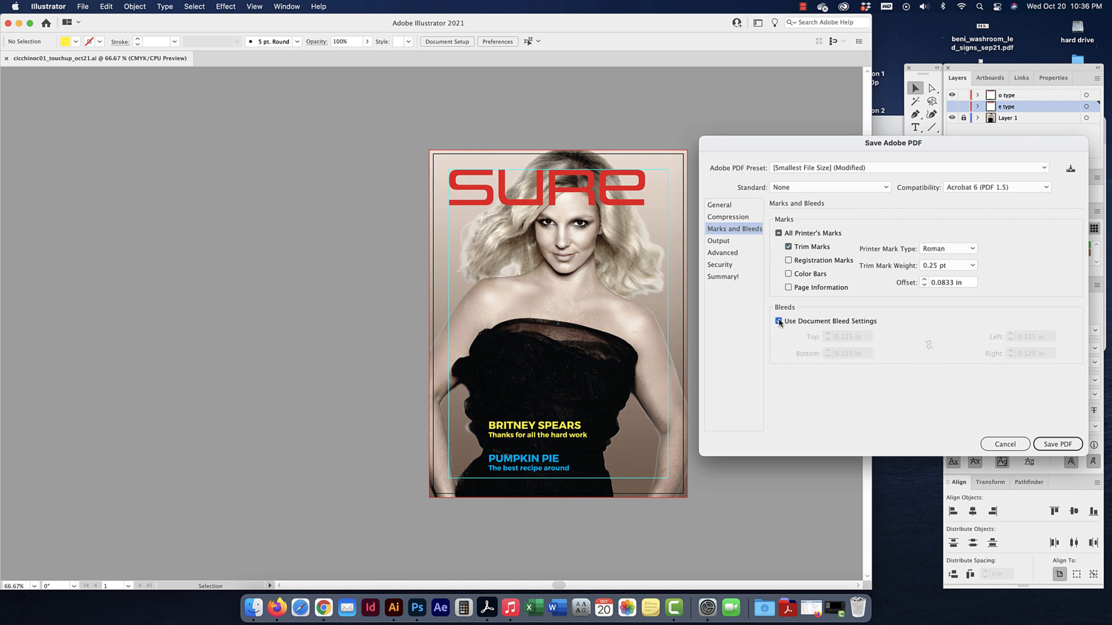
Try a manual bleed of 0.125 in on all sides, and return to the document bleed settings
{"action": "left_click", "coordinate": [779, 322]}
{"action": "left_click", "coordinate": [837, 336]}
{"action": "key", "text": "BackSpace"}
{"action": "type", "text": ".125"}
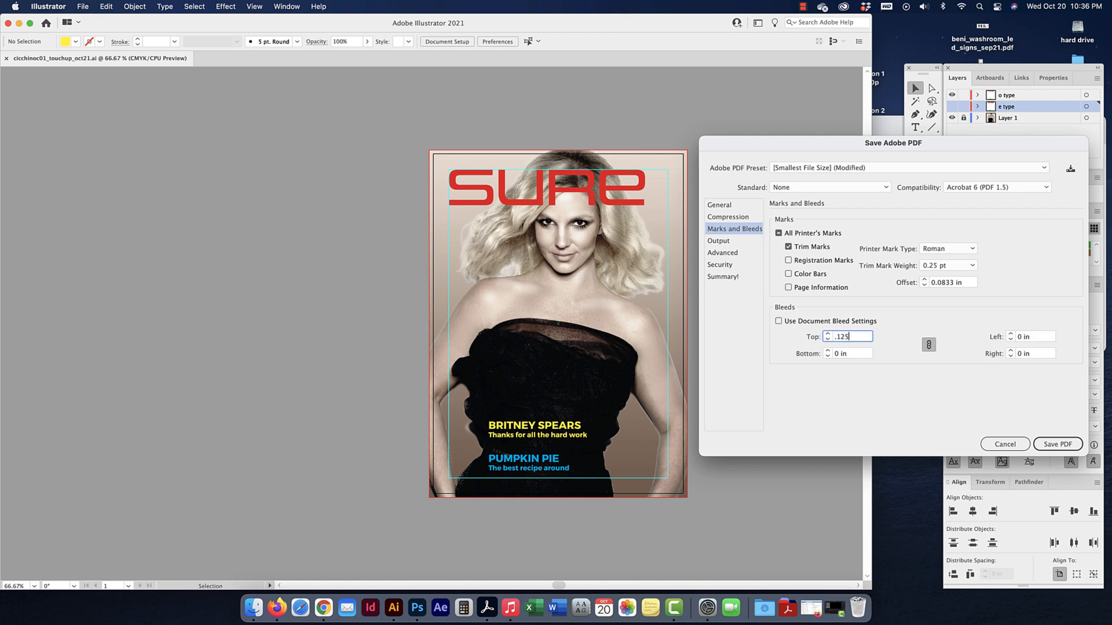
{"action": "left_click", "coordinate": [1029, 337]}
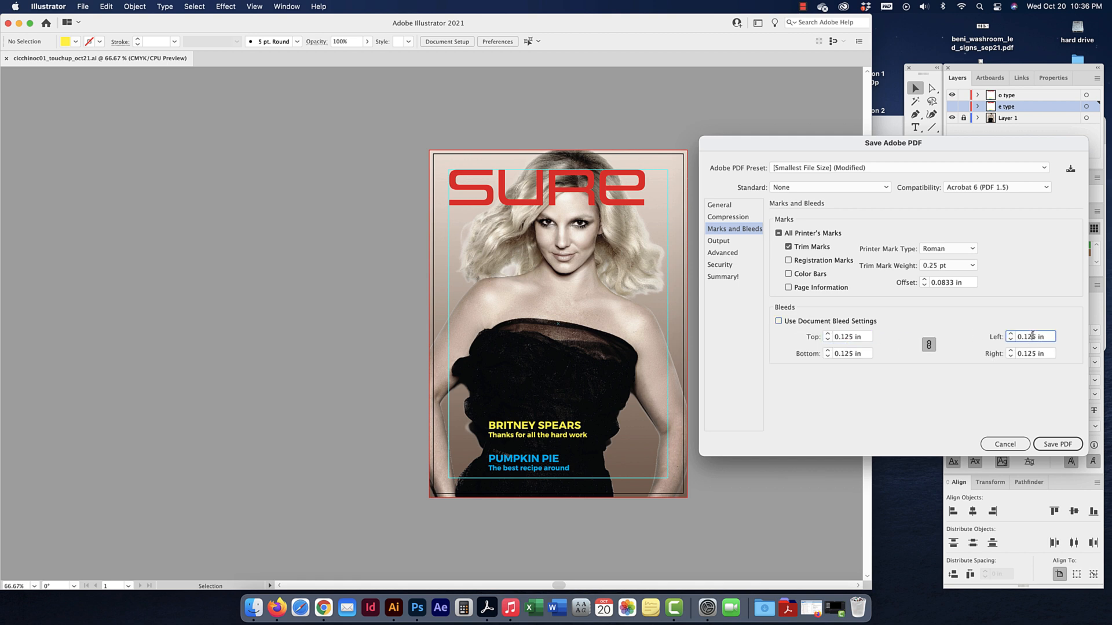
{"action": "left_click", "coordinate": [779, 322]}
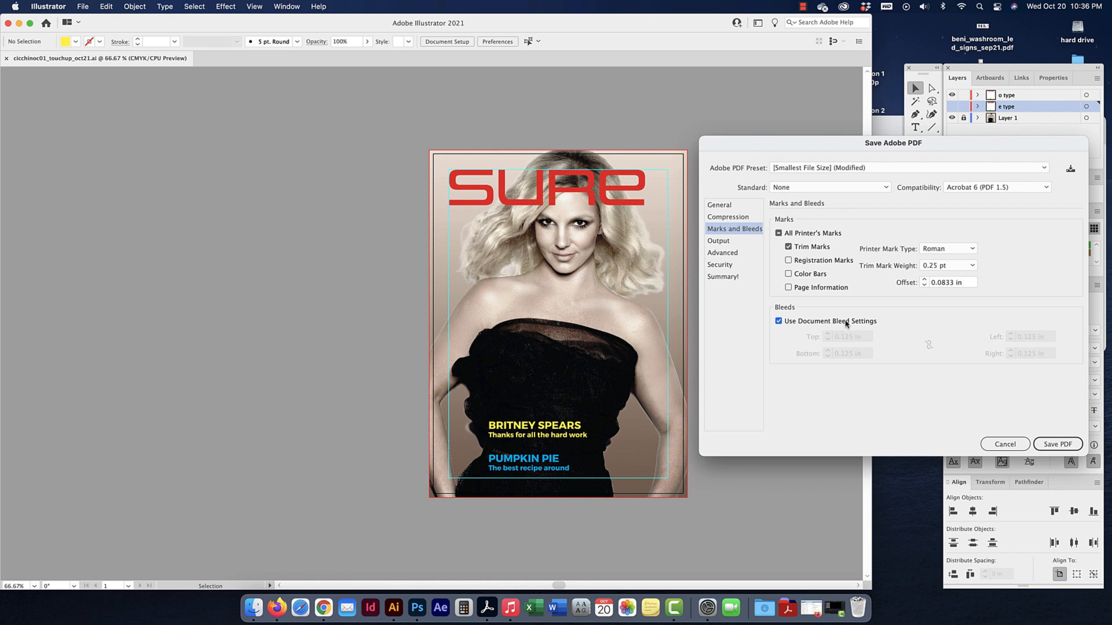
Check the general PDF options for viewing the file after saving, and save the PDF
{"action": "left_click", "coordinate": [733, 205]}
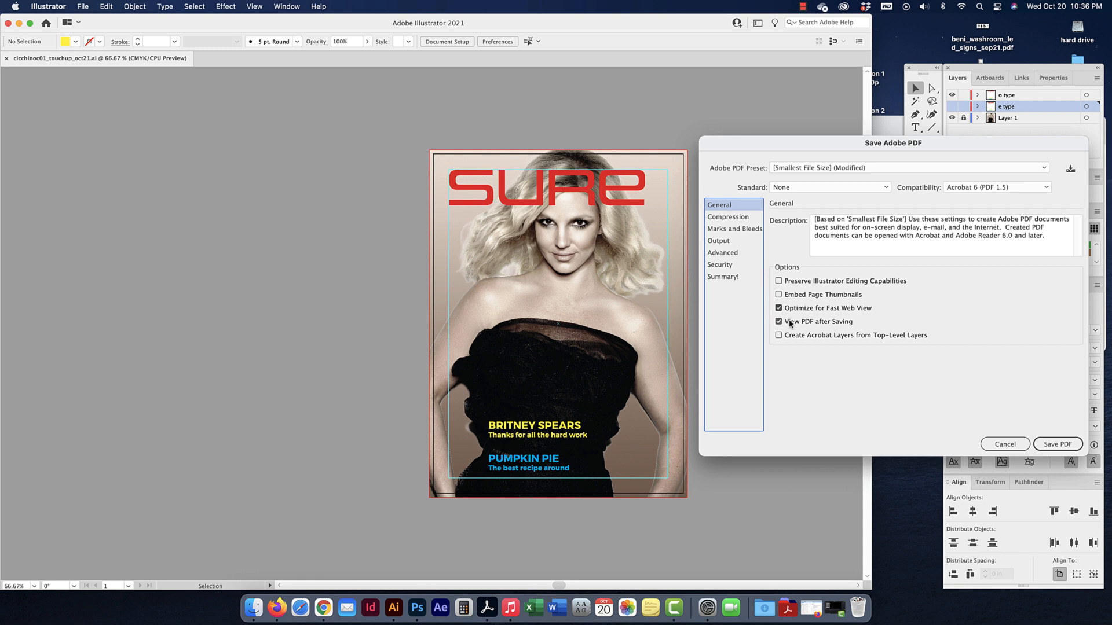
{"action": "left_click", "coordinate": [1055, 446]}
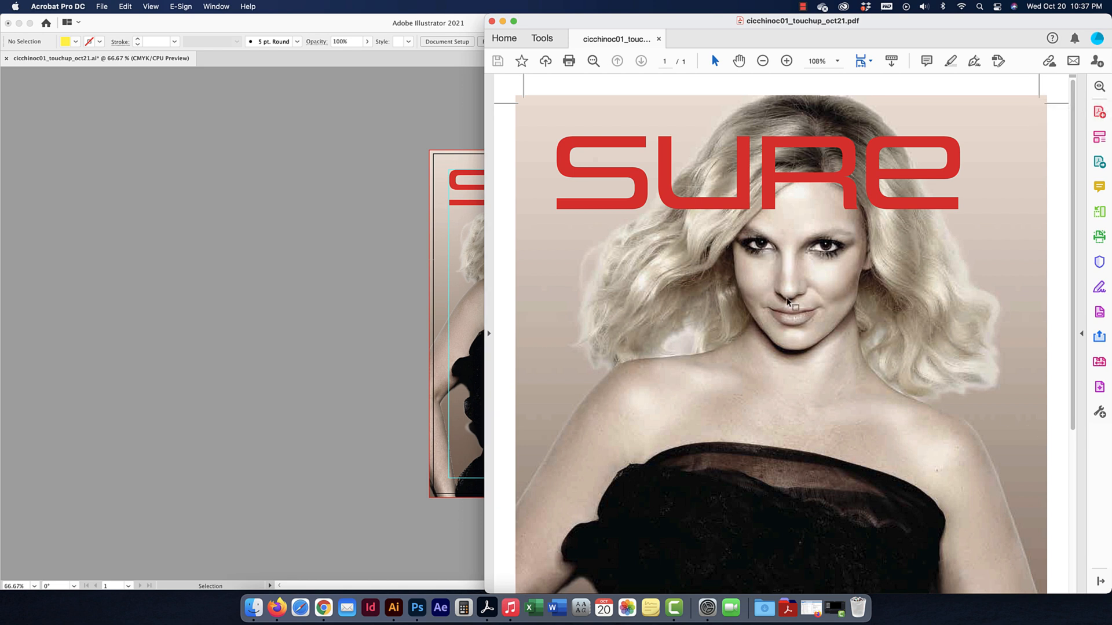
Inspect the exported cover PDF in Acrobat from the title to the cover lines, and close it
{"action": "scroll", "coordinate": [728, 267], "scroll_direction": "down", "scroll_amount": 3}
{"action": "scroll", "coordinate": [727, 267], "scroll_direction": "down", "scroll_amount": 5}
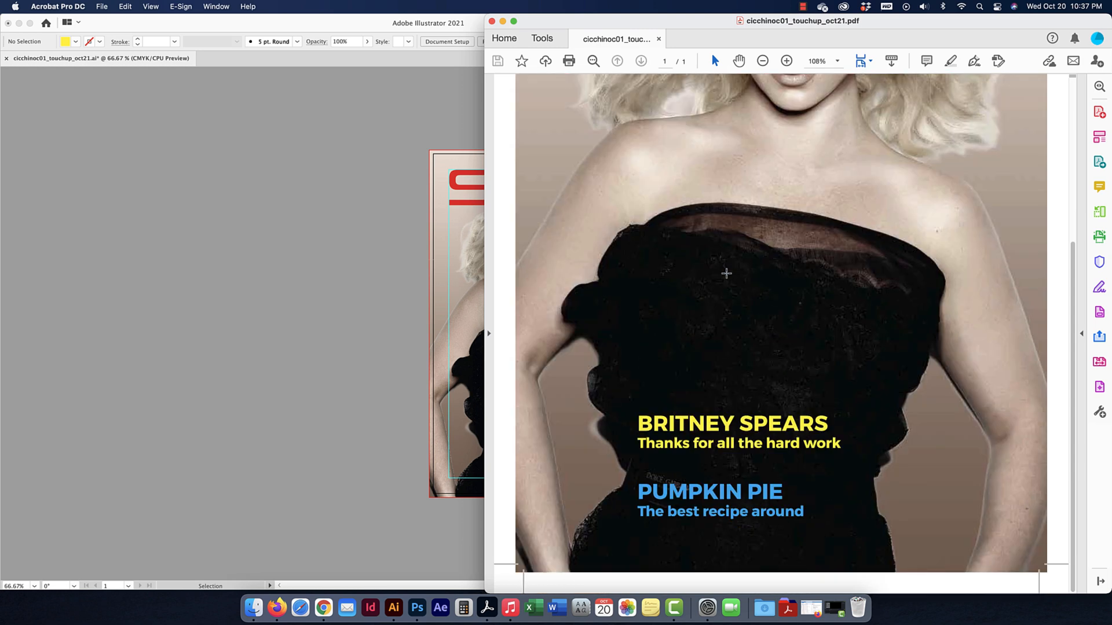
{"action": "scroll", "coordinate": [697, 389], "scroll_direction": "up", "scroll_amount": 1}
{"action": "scroll", "coordinate": [698, 389], "scroll_direction": "up", "scroll_amount": 2}
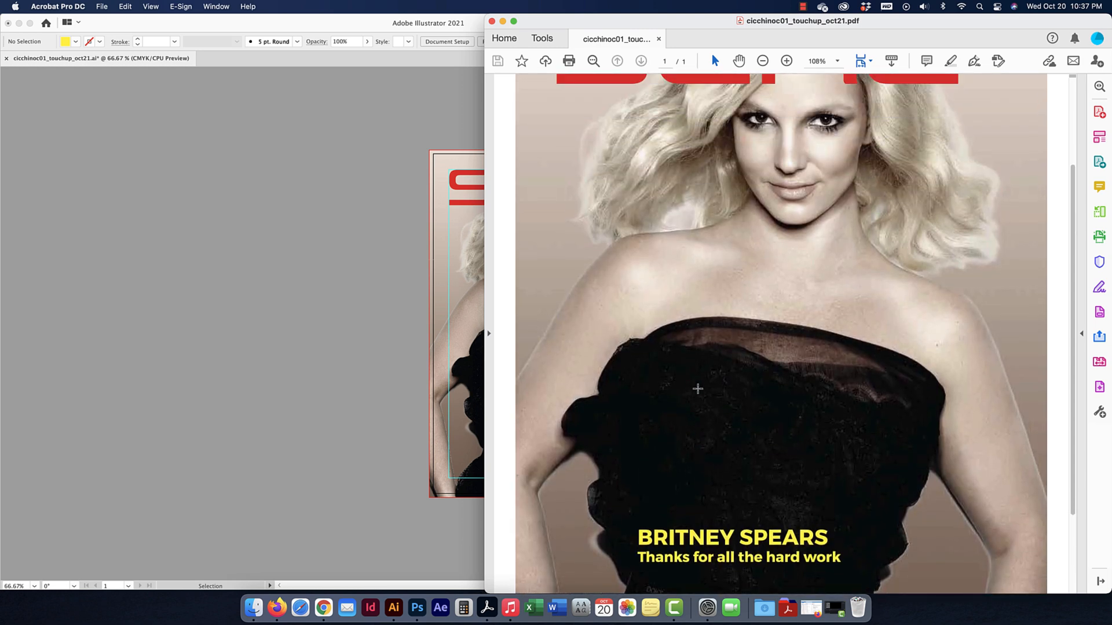
{"action": "scroll", "coordinate": [698, 389], "scroll_direction": "up", "scroll_amount": 3}
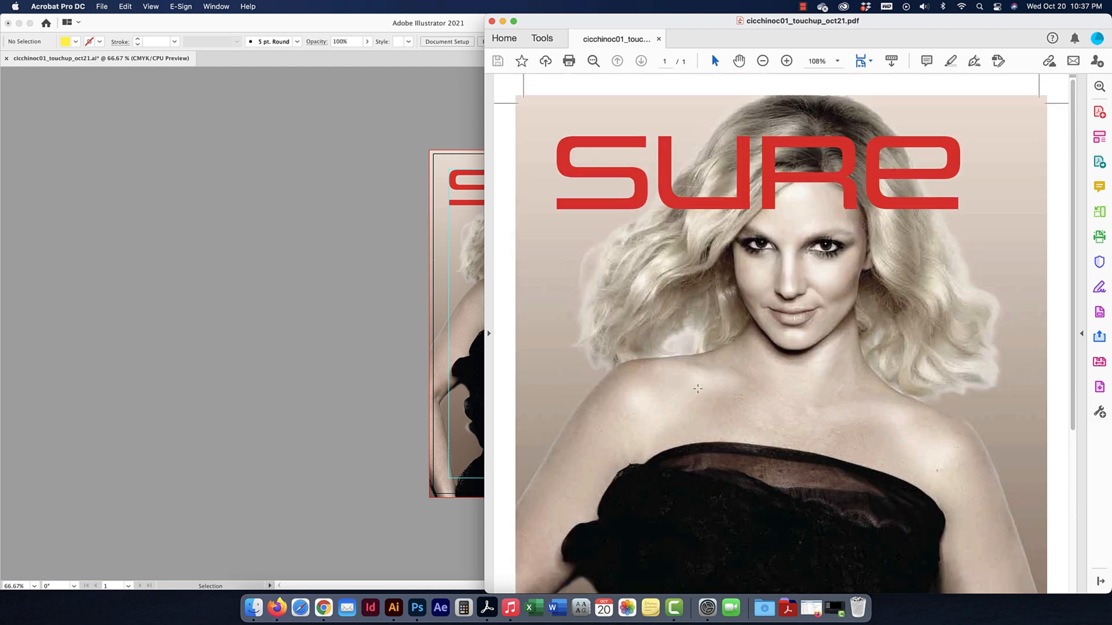
{"action": "left_click", "coordinate": [492, 21]}
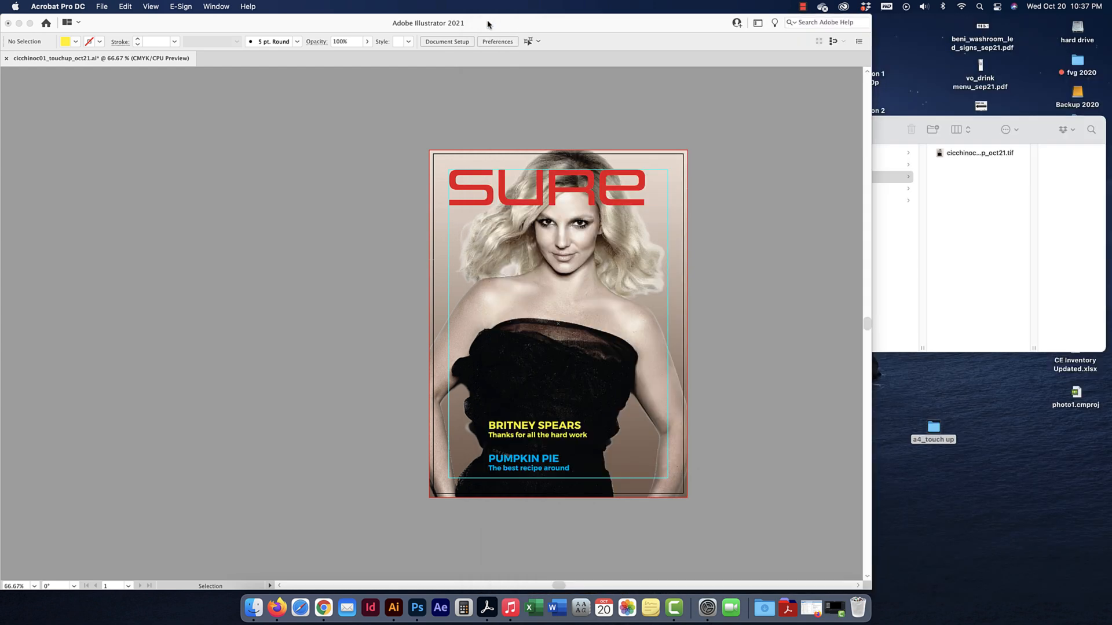
Switch to Finder and check the ai, final, links, psd and resource folders inside a4_touch up
{"action": "left_click", "coordinate": [19, 23]}
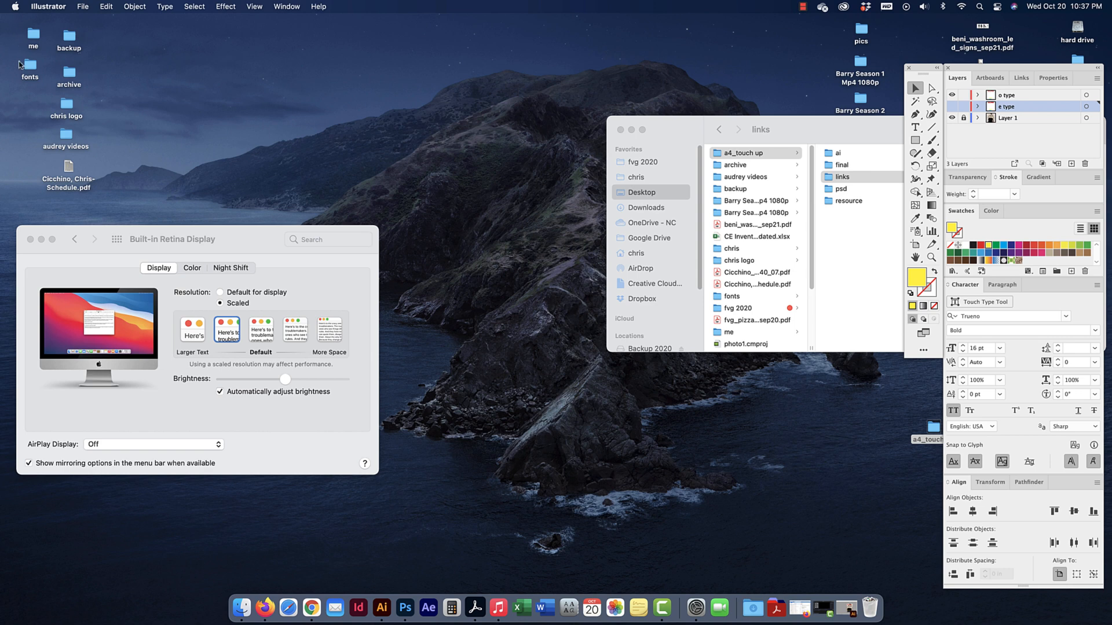
{"action": "left_click", "coordinate": [30, 239]}
{"action": "left_click_drag", "start_coordinate": [688, 131], "coordinate": [370, 113]}
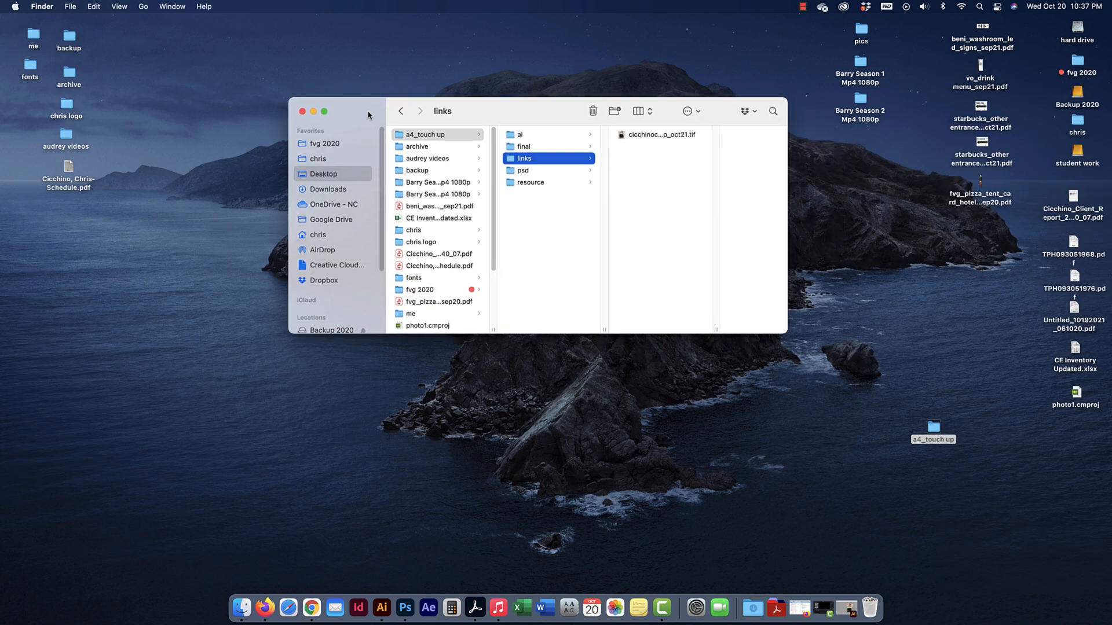
{"action": "left_click", "coordinate": [533, 135]}
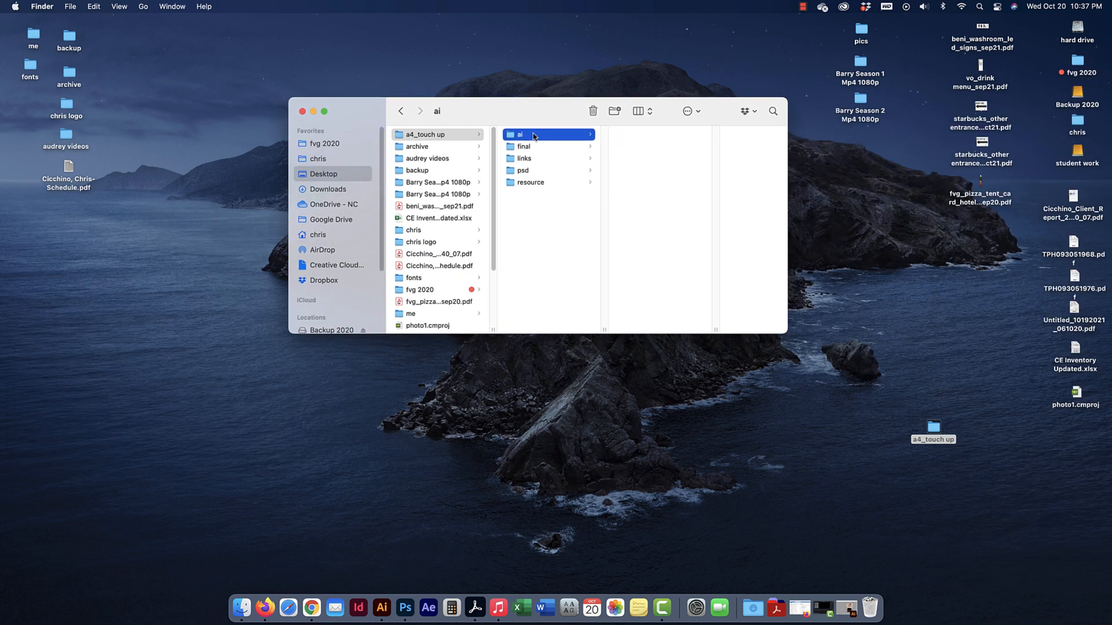
{"action": "left_click", "coordinate": [521, 147]}
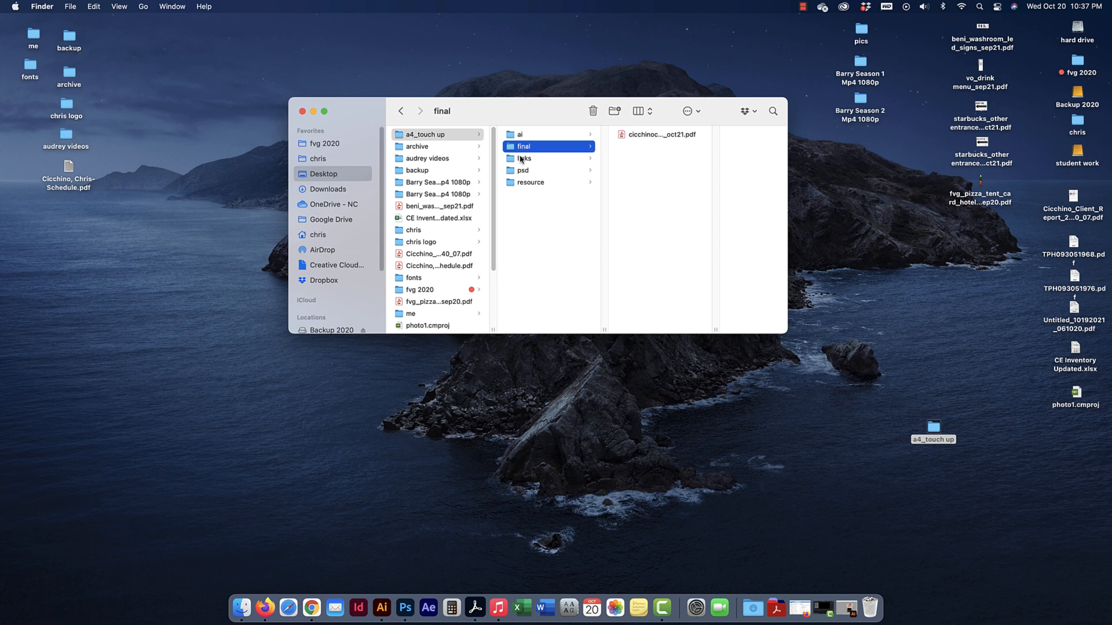
{"action": "left_click", "coordinate": [520, 159]}
{"action": "left_click", "coordinate": [525, 171]}
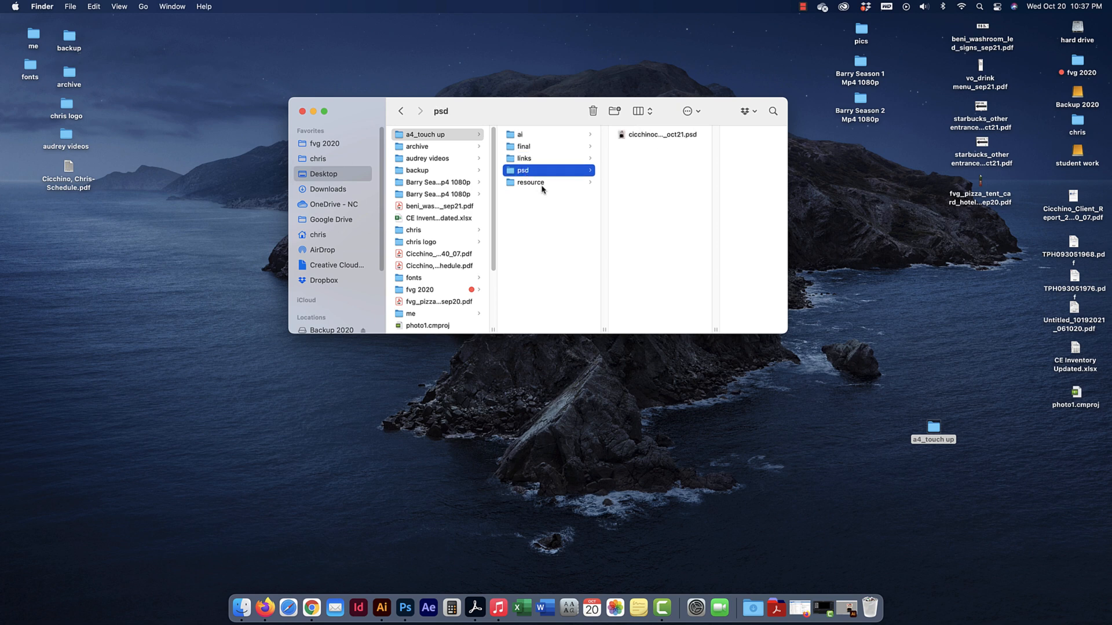
{"action": "left_click", "coordinate": [542, 185]}
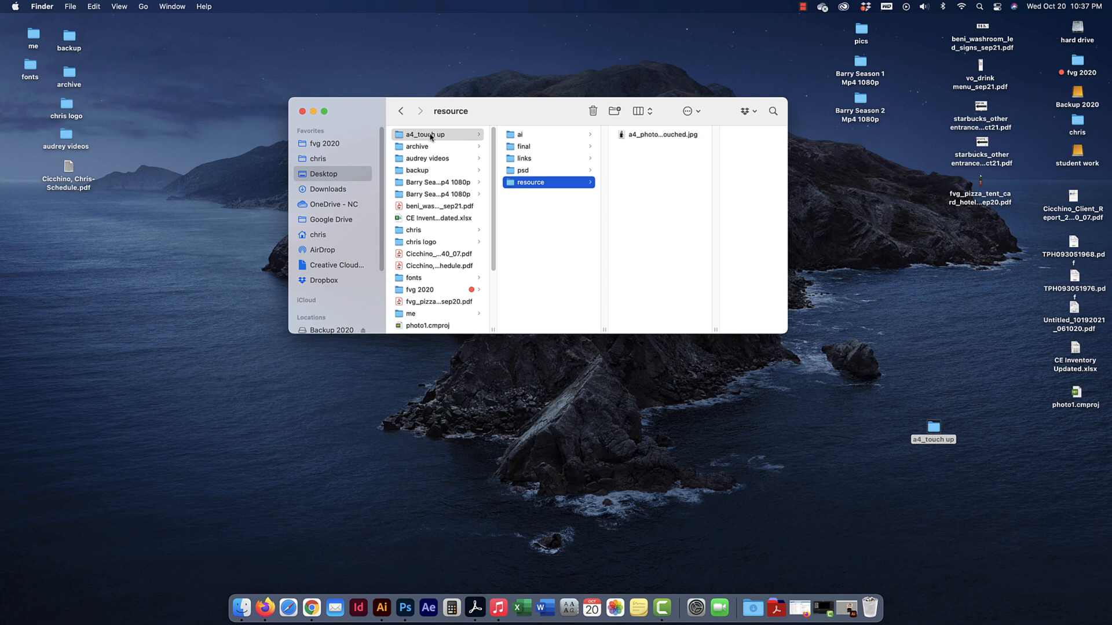
Review the individual project files in the a4_touch up subfolders, including the full name of the untouched photo in resource
{"action": "left_click", "coordinate": [540, 137]}
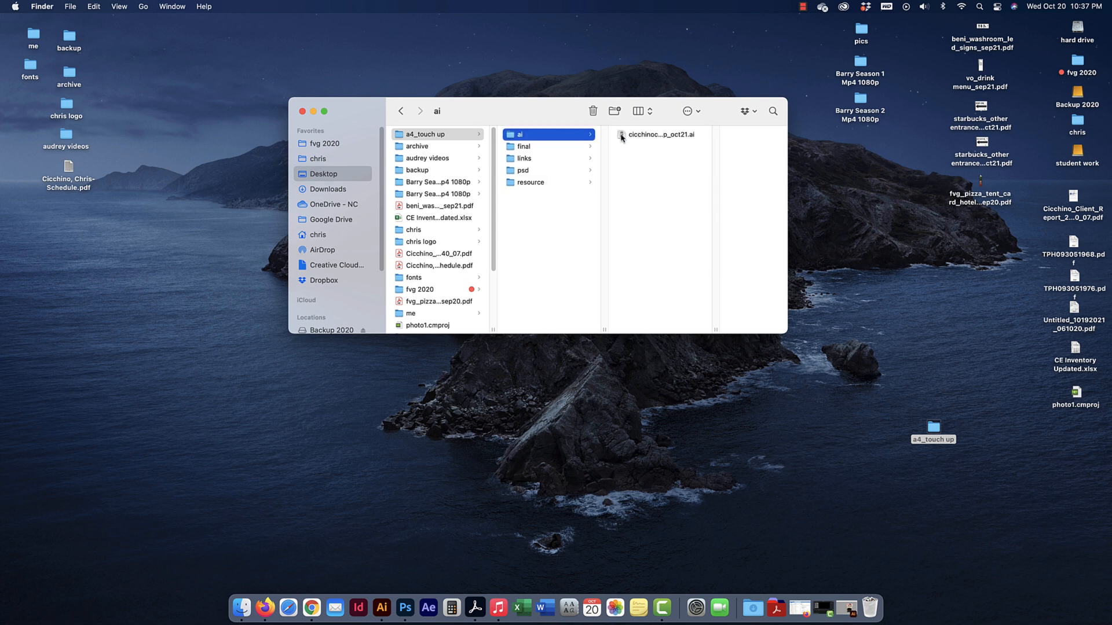
{"action": "left_click", "coordinate": [676, 135]}
{"action": "left_click", "coordinate": [490, 148]}
{"action": "left_click", "coordinate": [562, 134]}
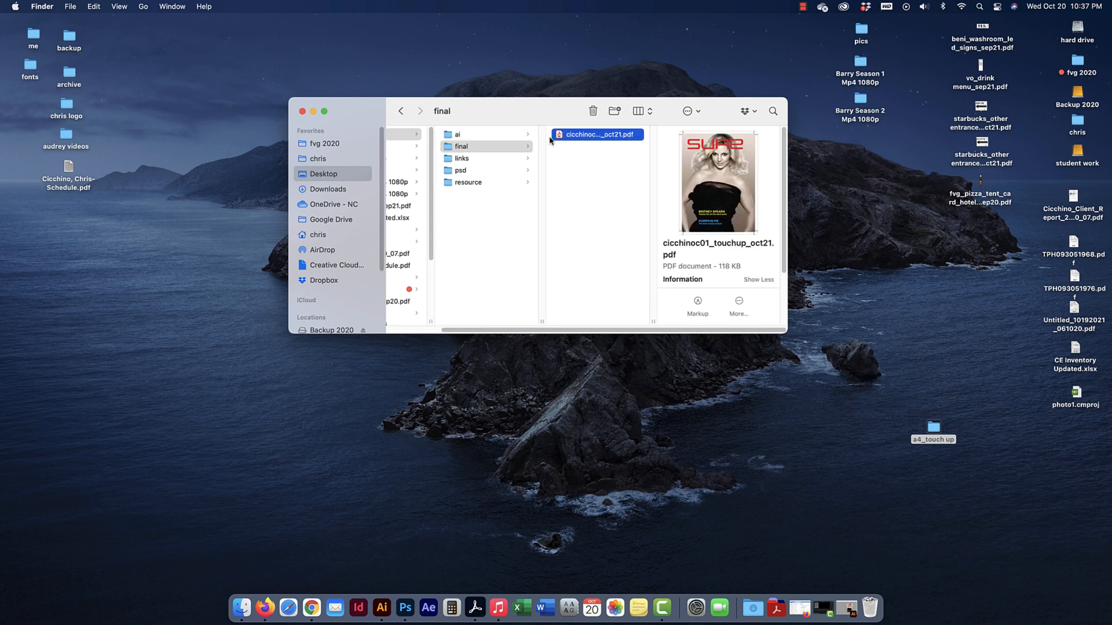
{"action": "left_click", "coordinate": [470, 159]}
{"action": "left_click", "coordinate": [586, 136]}
{"action": "left_click", "coordinate": [487, 170]}
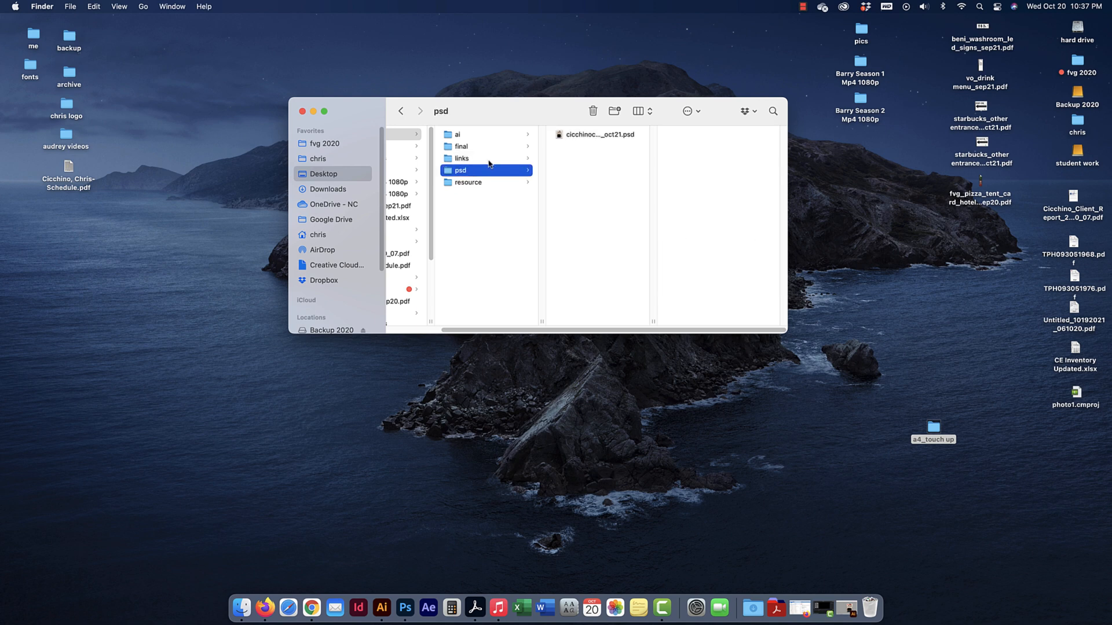
{"action": "left_click", "coordinate": [481, 184]}
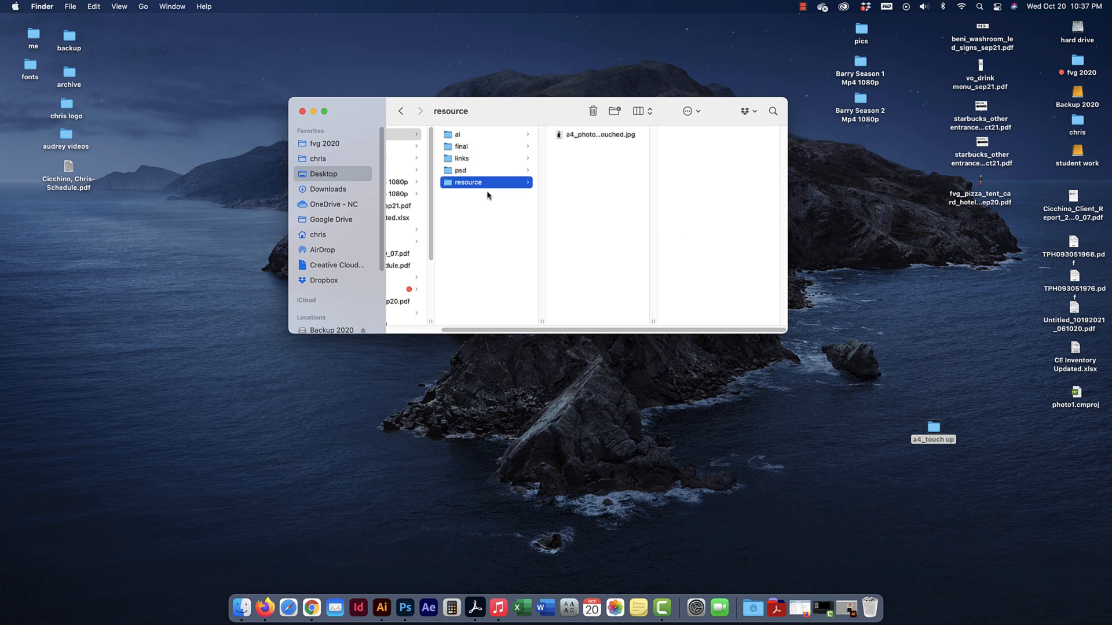
{"action": "left_click_drag", "start_coordinate": [659, 320], "coordinate": [721, 321]}
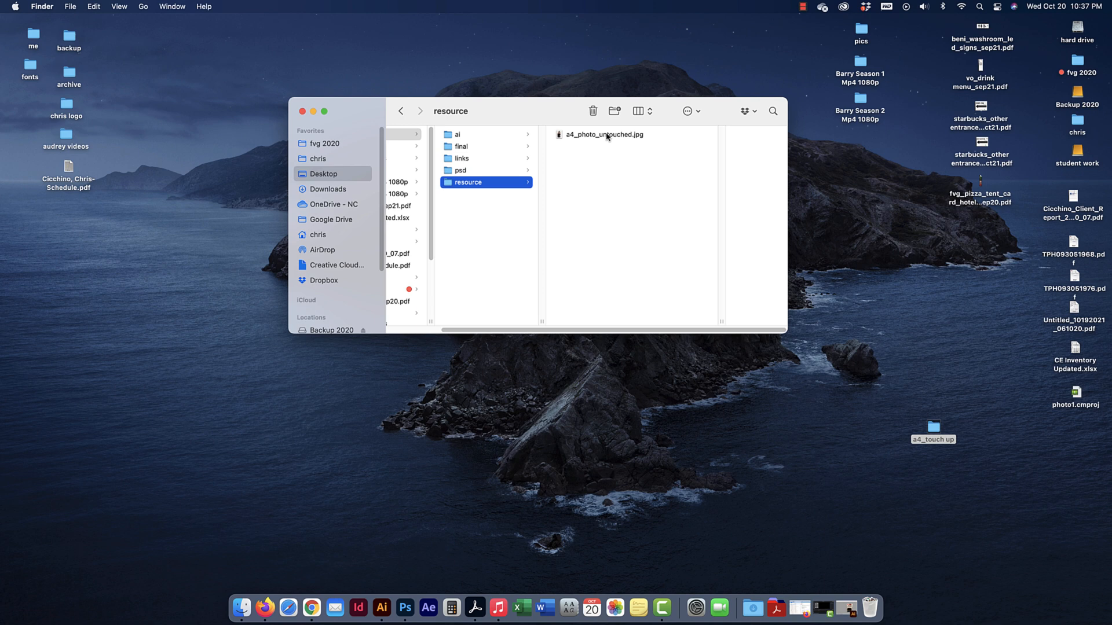
{"action": "left_click_drag", "start_coordinate": [520, 107], "coordinate": [584, 151]}
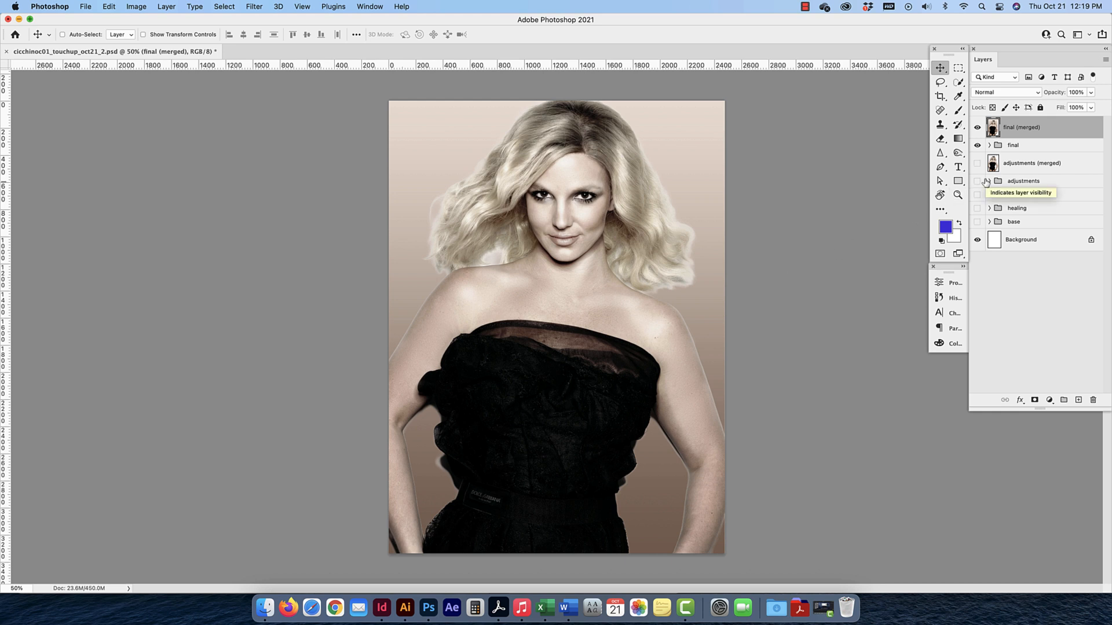
Inspect the contents of the base and final layer groups and examine the retouched face up close
{"action": "left_click", "coordinate": [989, 222]}
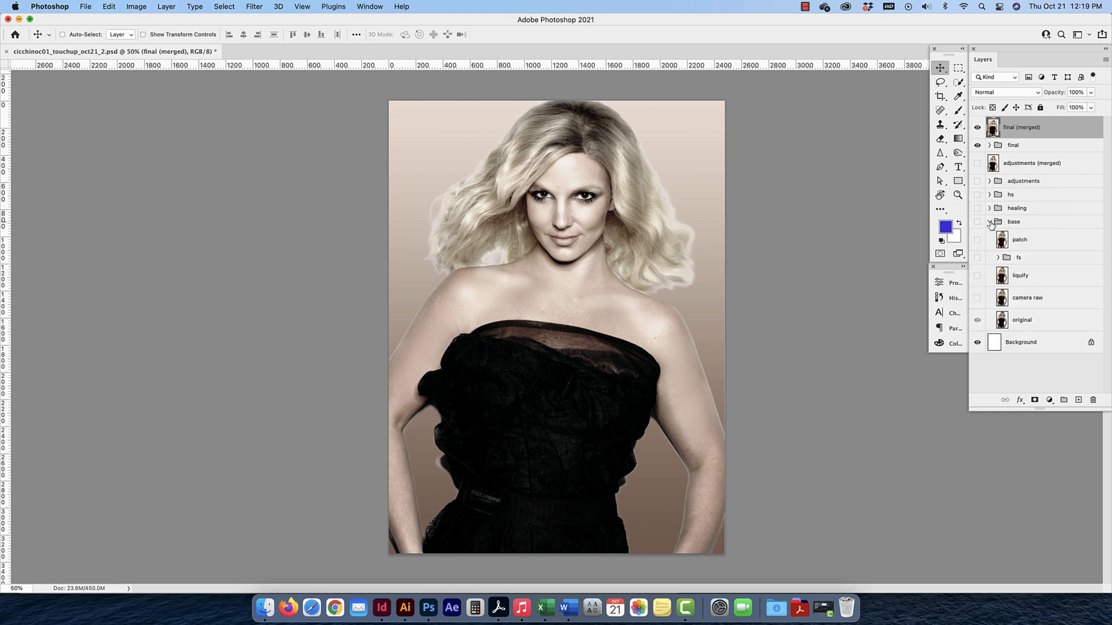
{"action": "left_click", "coordinate": [990, 222]}
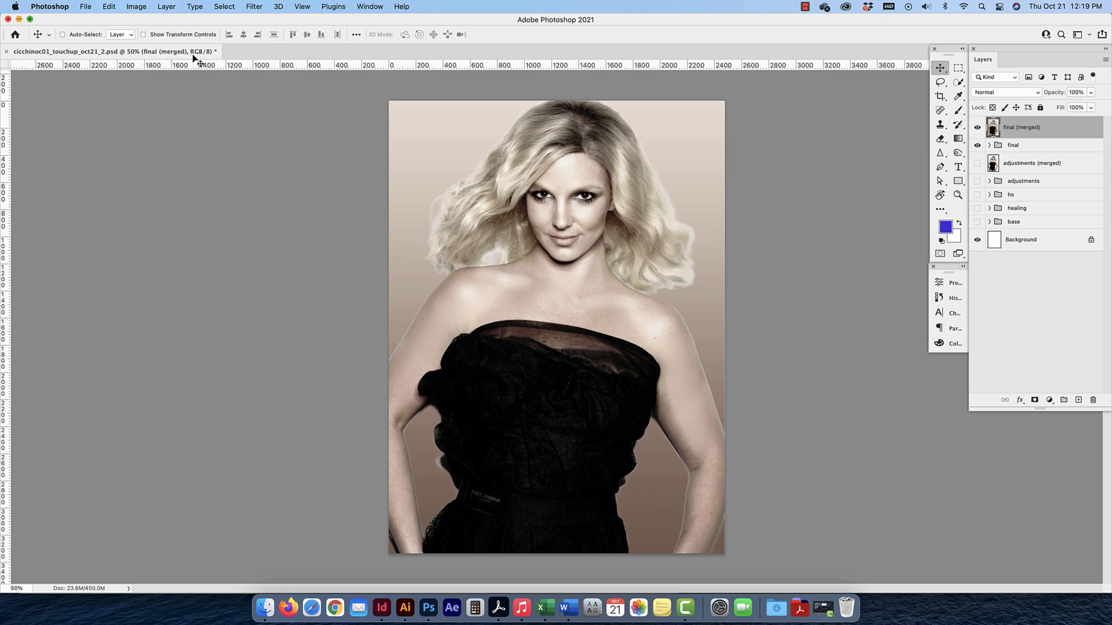
{"action": "key", "text": "super+equal"}
{"action": "key", "text": "super+equal"}
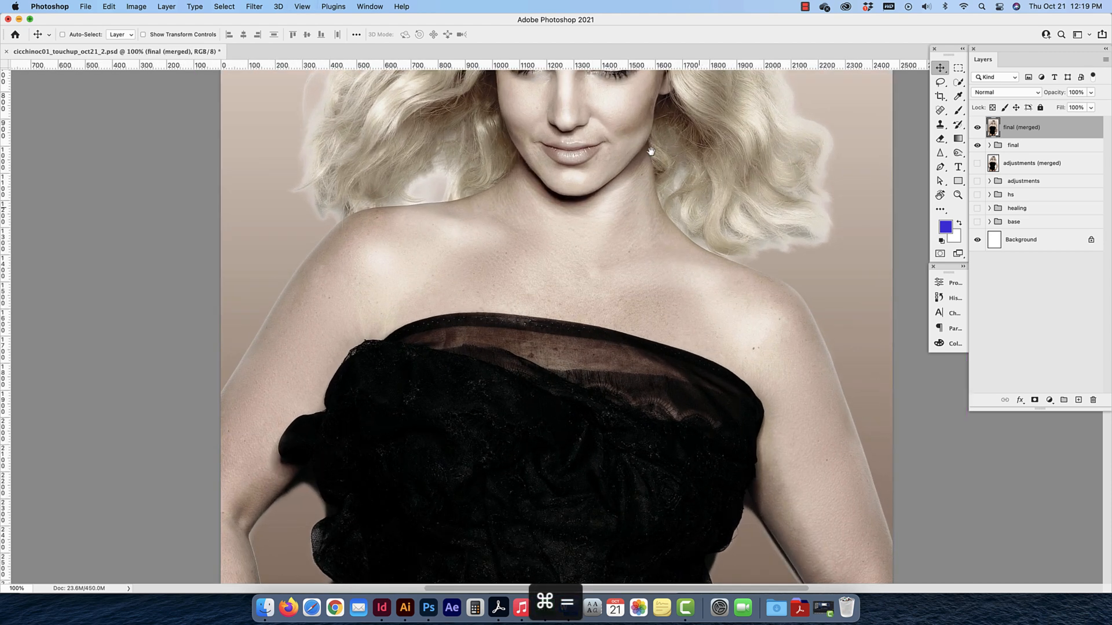
{"action": "left_click_drag", "start_coordinate": [651, 152], "coordinate": [624, 345]}
{"action": "key", "text": "super+equal"}
{"action": "left_click_drag", "start_coordinate": [599, 284], "coordinate": [572, 371]}
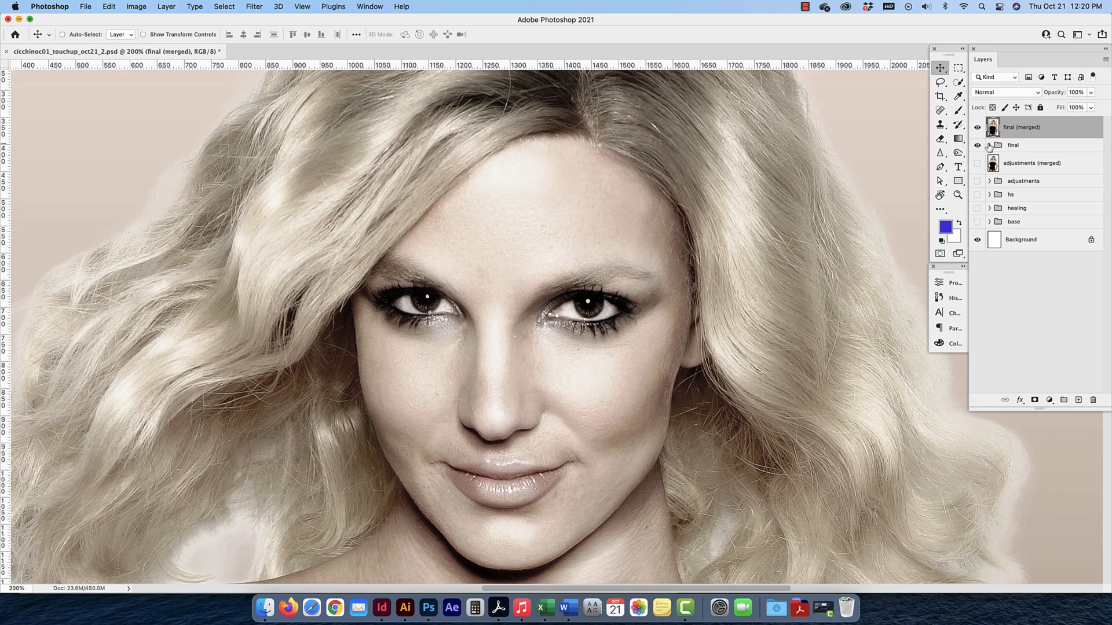
{"action": "left_click", "coordinate": [989, 146]}
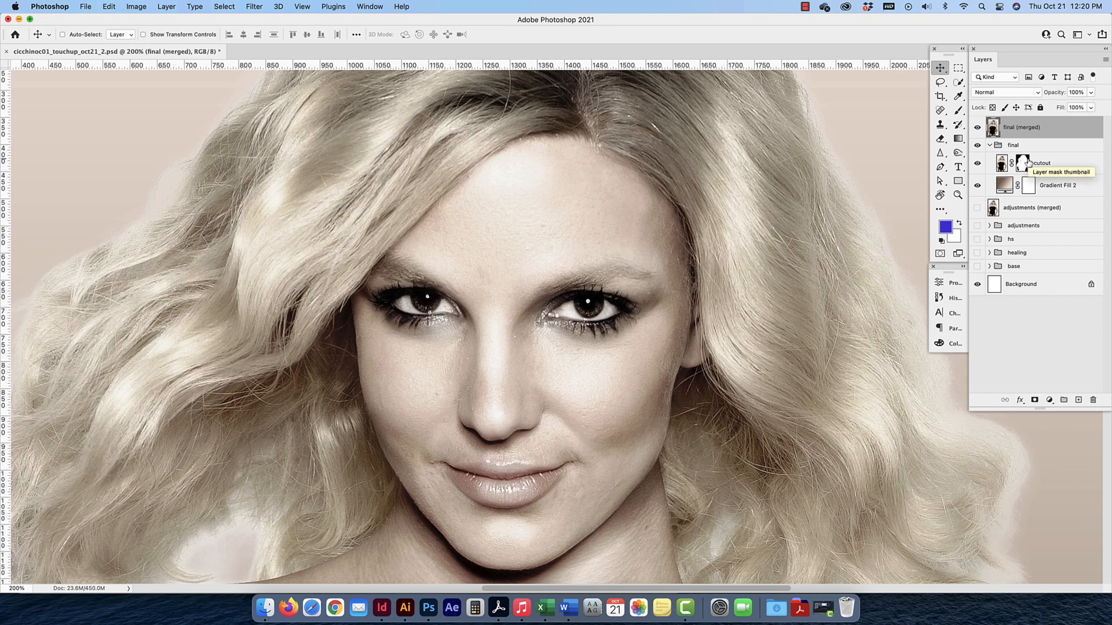
{"action": "left_click", "coordinate": [990, 145]}
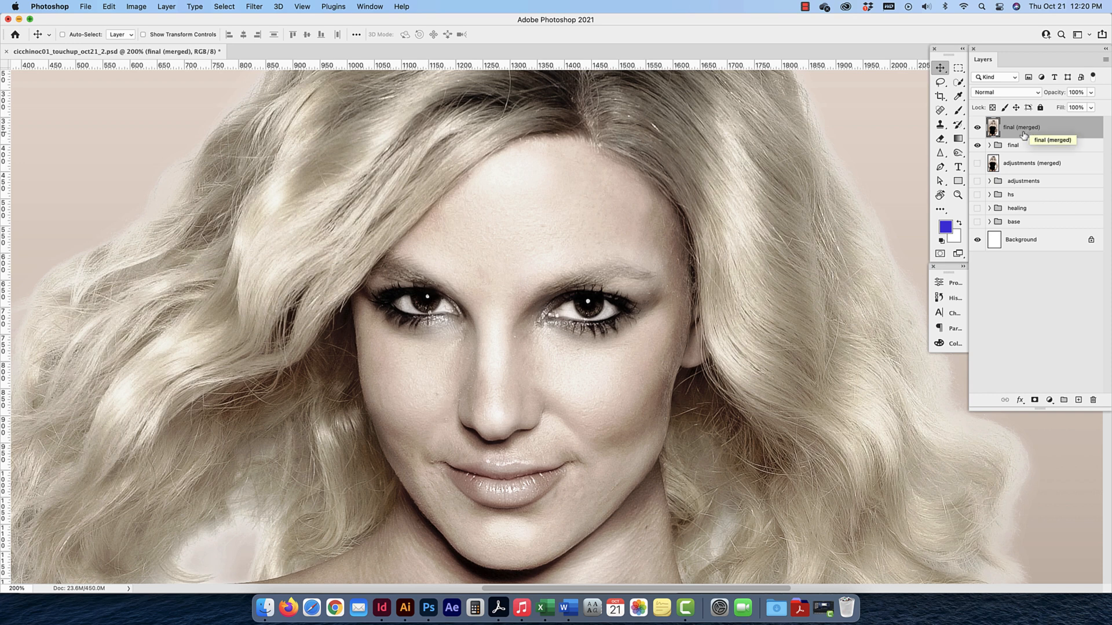
Duplicate the final (merged) layer and rename the copy makeup
{"action": "key", "text": "super"}
{"action": "key", "text": "super+j"}
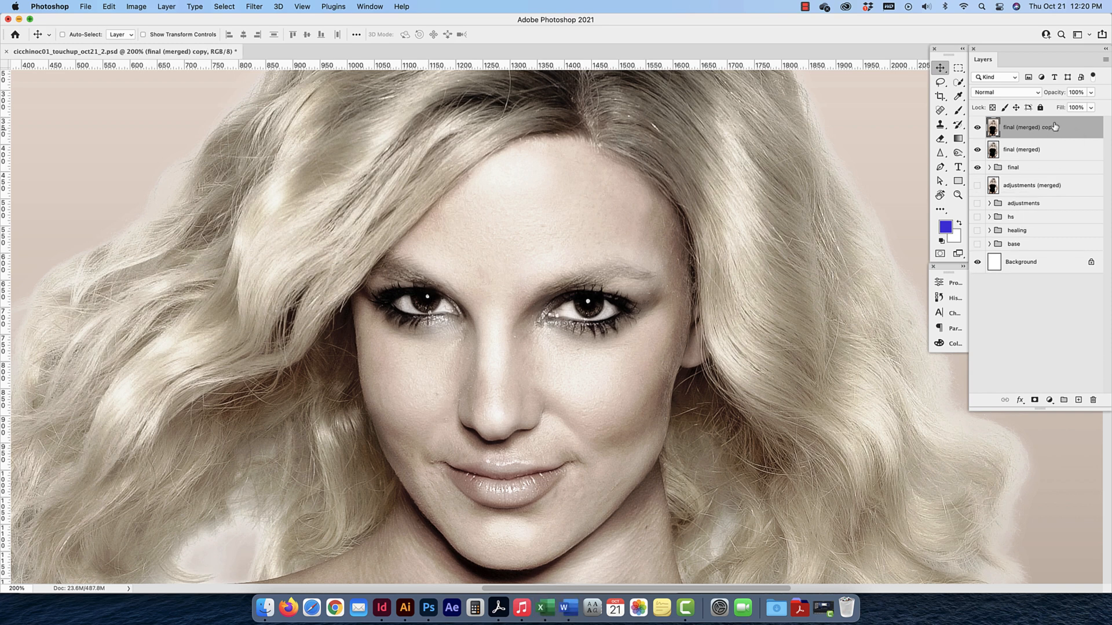
{"action": "double_click", "coordinate": [1054, 126]}
{"action": "type", "text": "makeup"}
{"action": "key", "text": "Return"}
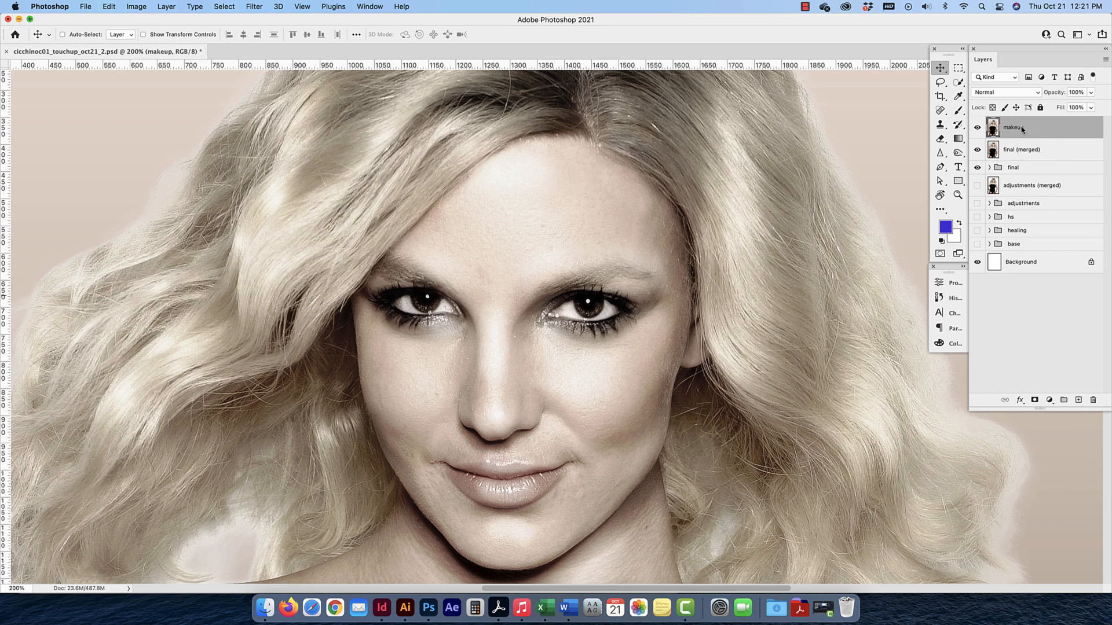
Add a Hue/Saturation adjustment above the makeup layer and colorize it with hue 0 and saturation 47
{"action": "left_click", "coordinate": [1049, 401]}
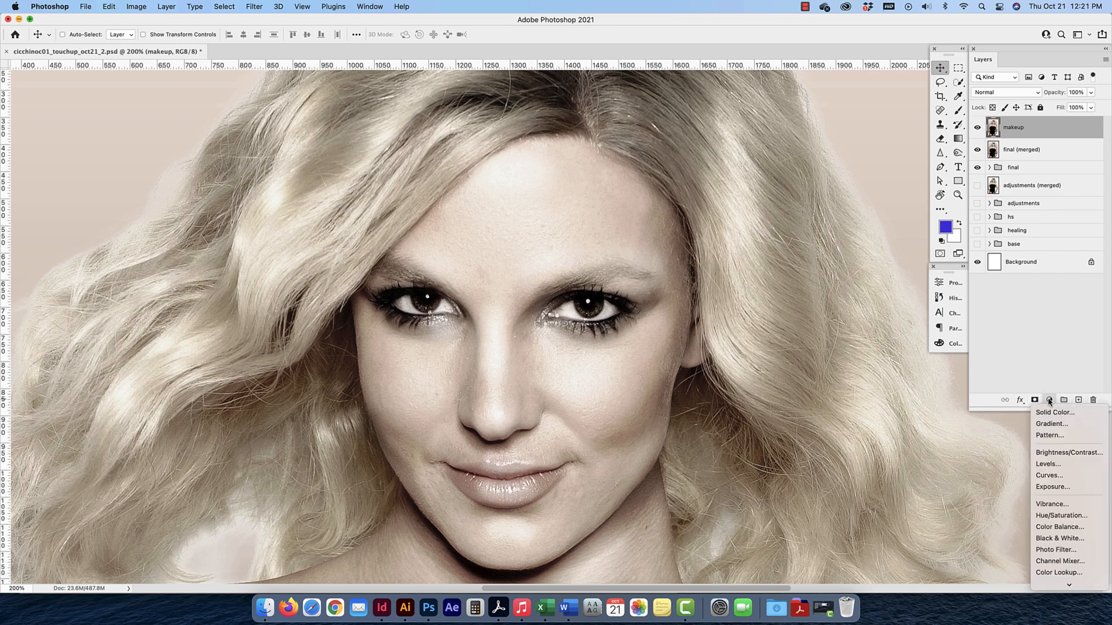
{"action": "left_click", "coordinate": [1069, 517]}
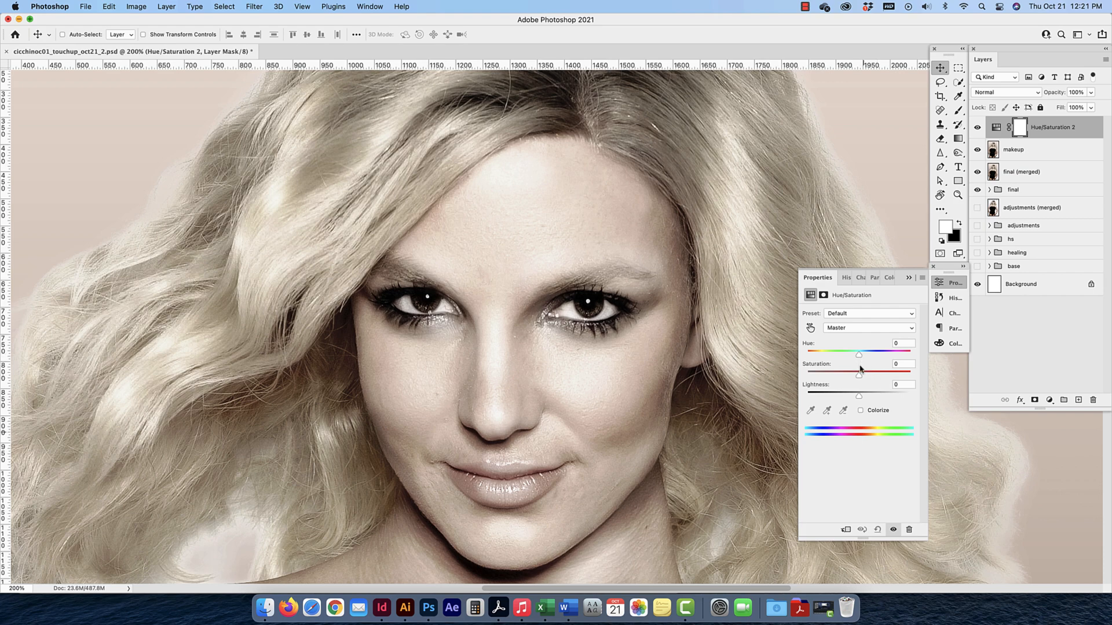
{"action": "left_click", "coordinate": [861, 410]}
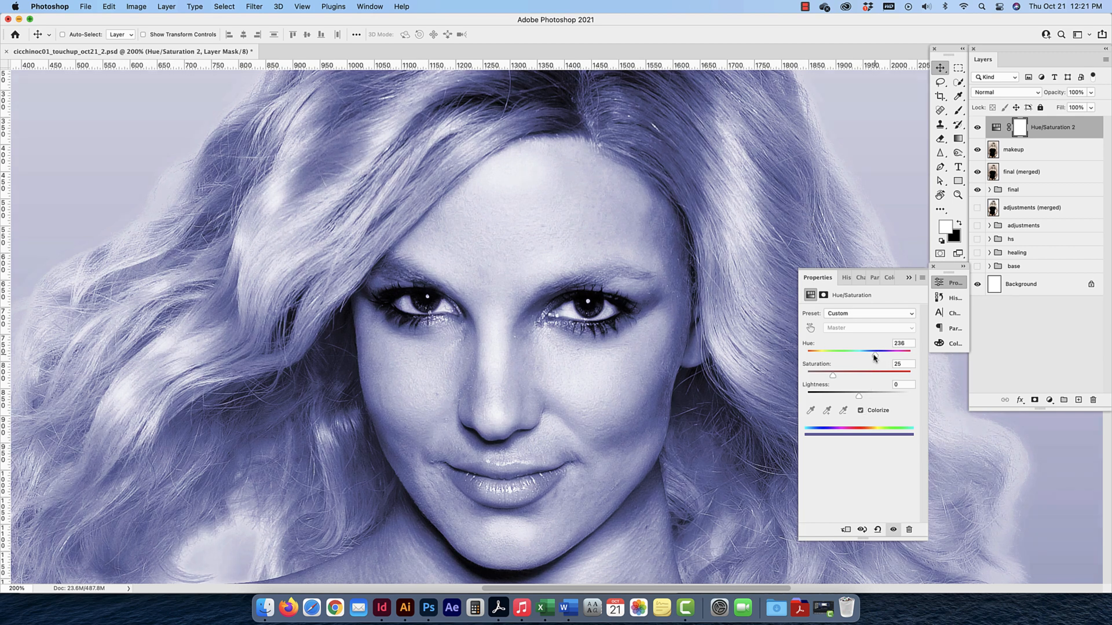
{"action": "left_click_drag", "start_coordinate": [878, 355], "coordinate": [810, 358]}
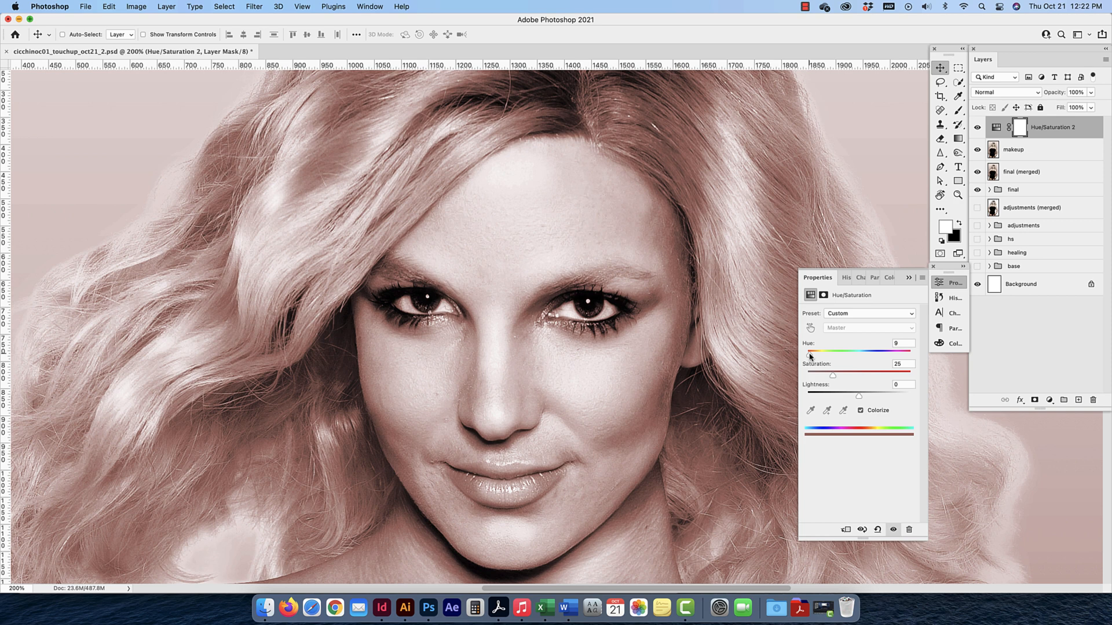
{"action": "left_click_drag", "start_coordinate": [810, 356], "coordinate": [809, 357]}
{"action": "left_click_drag", "start_coordinate": [809, 356], "coordinate": [855, 378]}
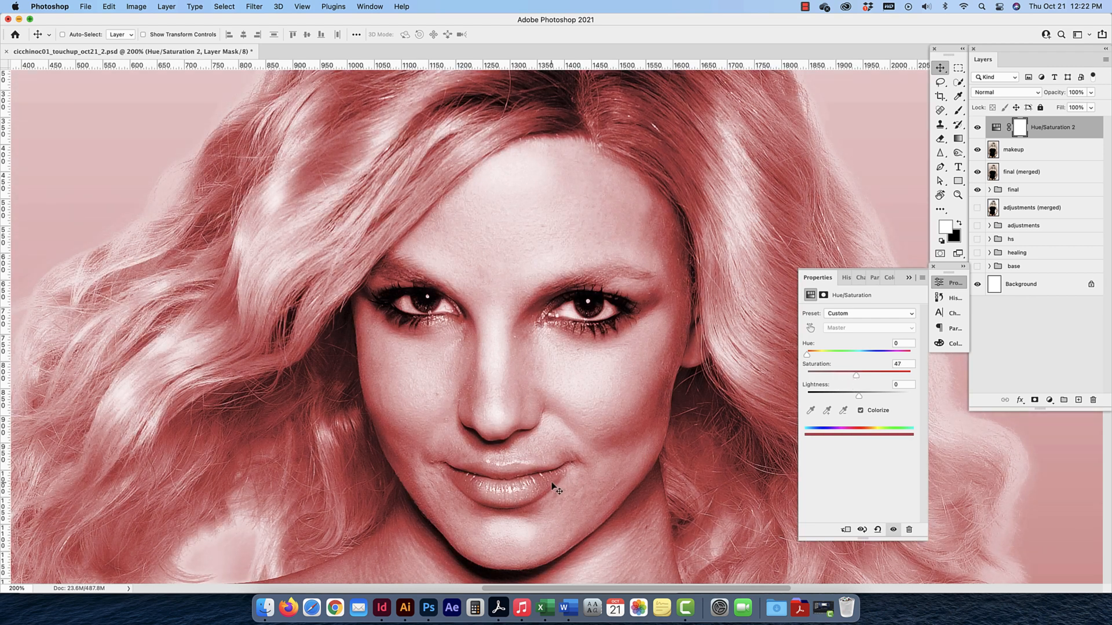
{"action": "scroll", "coordinate": [555, 488], "scroll_direction": "left", "scroll_amount": 2}
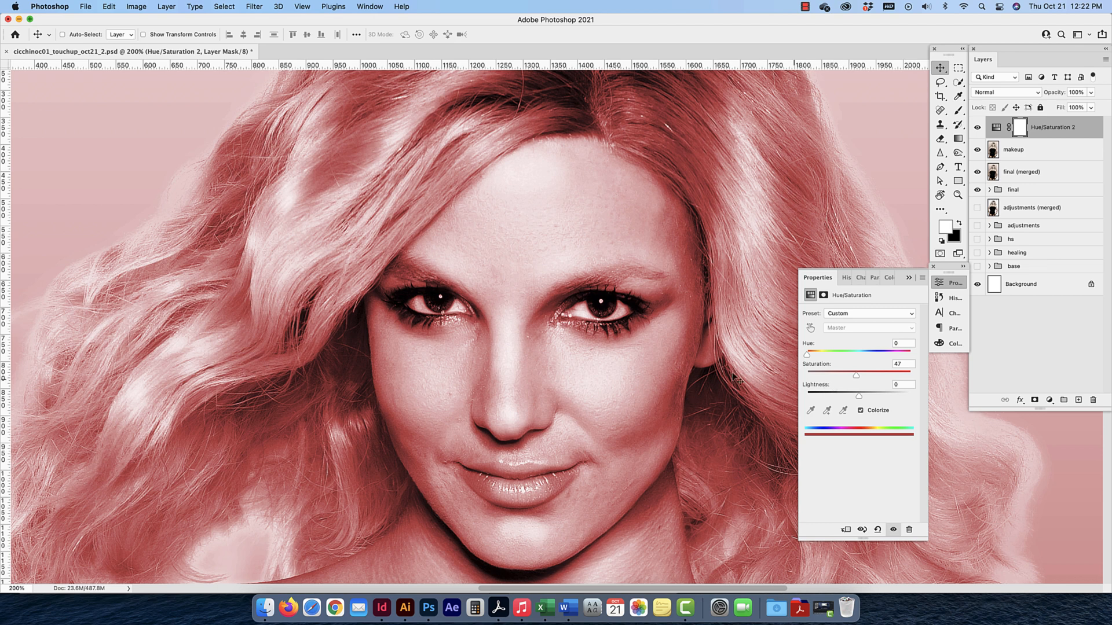
{"action": "left_click", "coordinate": [818, 277]}
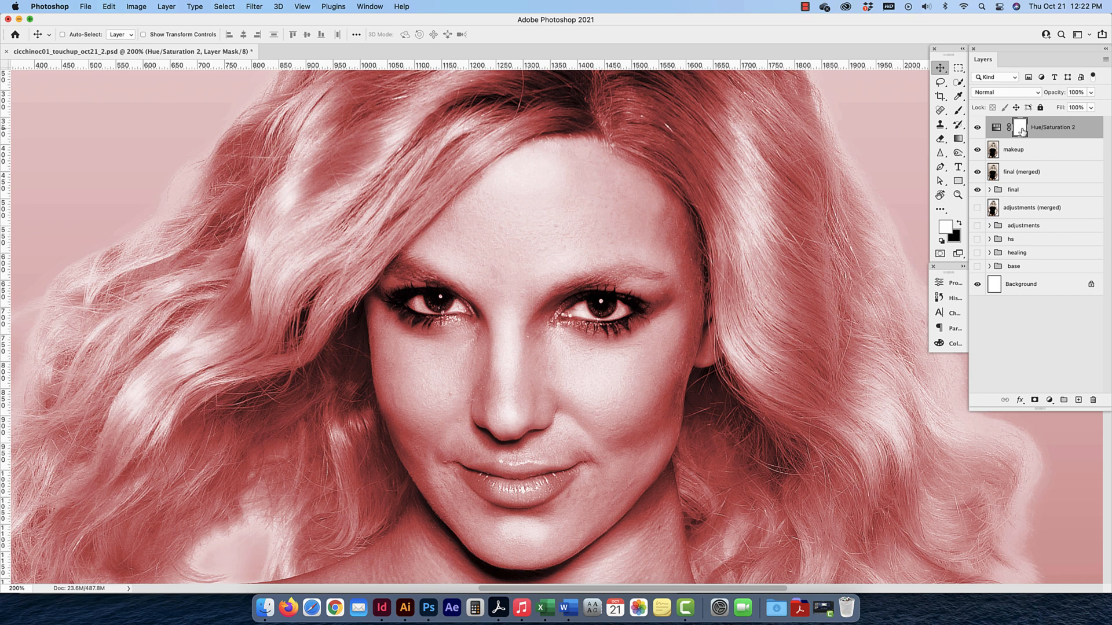
Invert the Hue/Saturation layer mask to black to hide the red tint
{"action": "key", "text": "super+i"}
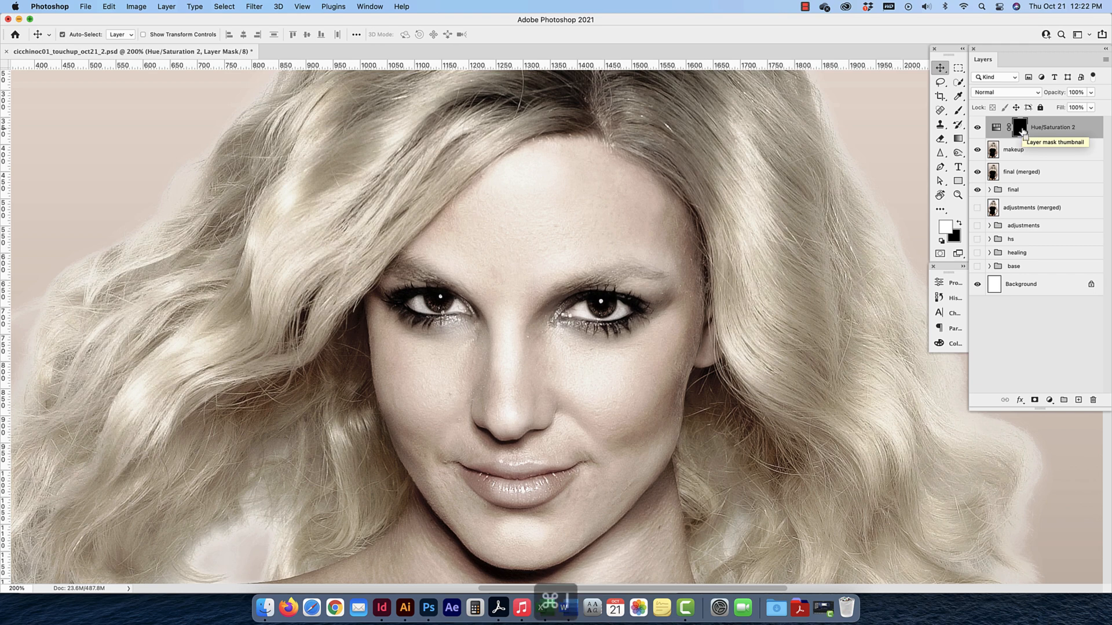
{"action": "key", "text": "super+i"}
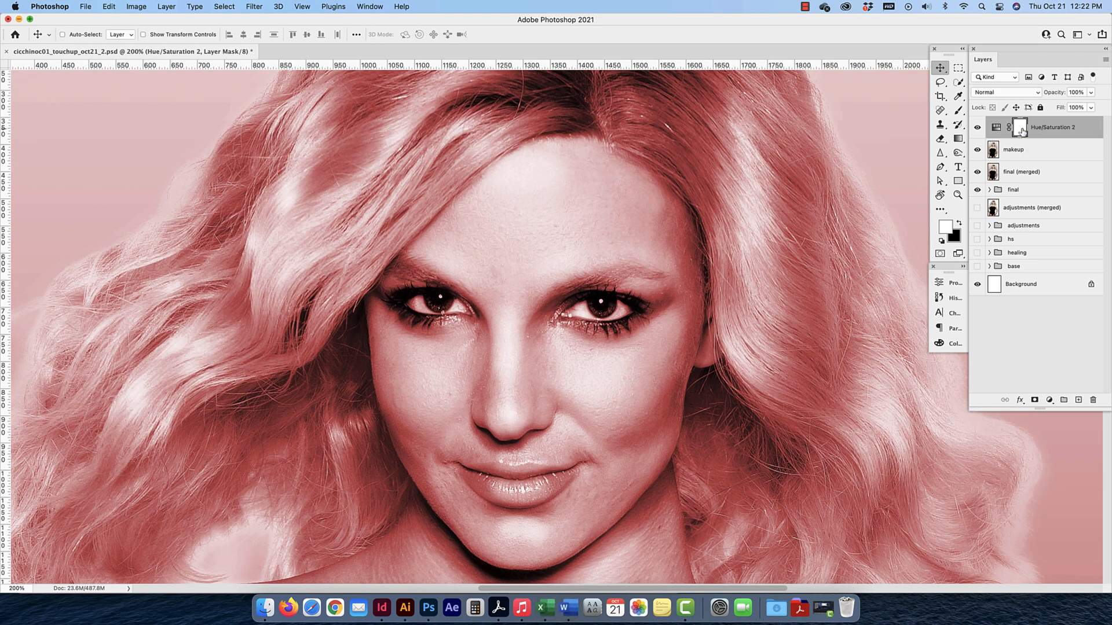
{"action": "key", "text": "super+i"}
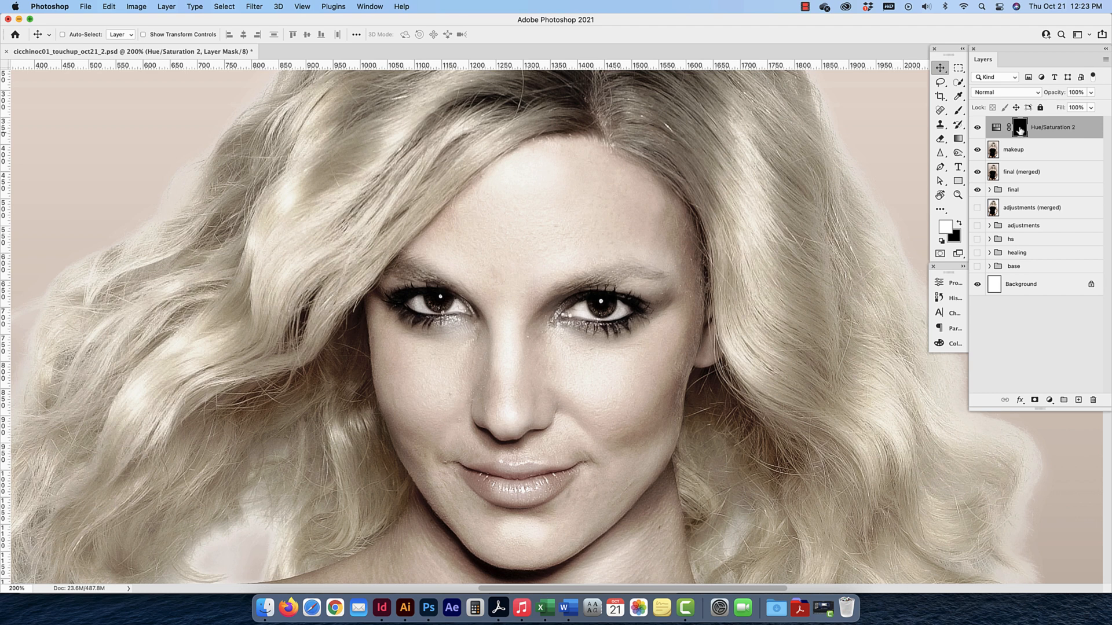
Set up the Brush tool with a 50 px Soft Round tip at 0% hardness for the mask
{"action": "left_click", "coordinate": [958, 110]}
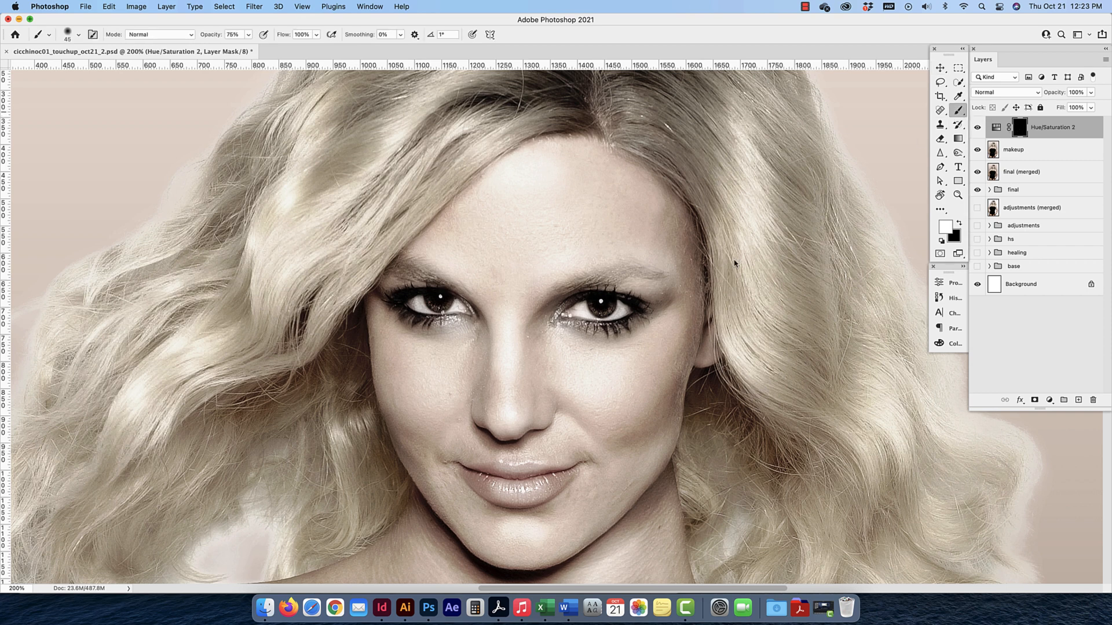
{"action": "scroll", "coordinate": [599, 349], "scroll_direction": "left", "scroll_amount": 1}
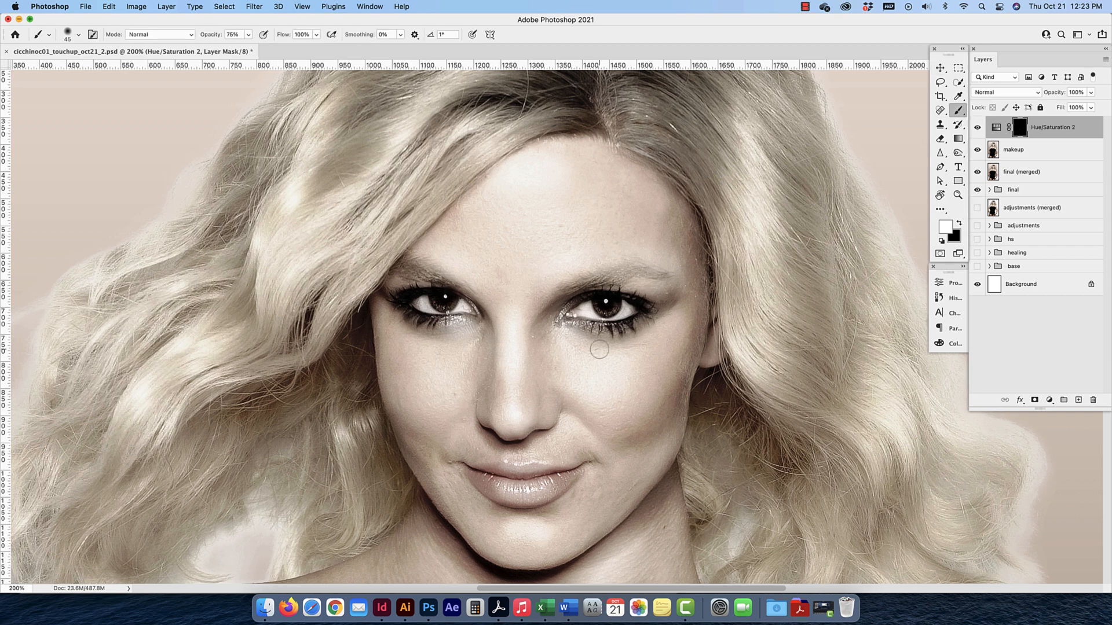
{"action": "key", "text": "bracketright"}
{"action": "key", "text": "bracketright"}
{"action": "key", "text": "bracketright"}
{"action": "scroll", "coordinate": [630, 422], "scroll_direction": "right", "scroll_amount": 1}
{"action": "key", "text": "bracketleft"}
{"action": "key", "text": "bracketleft"}
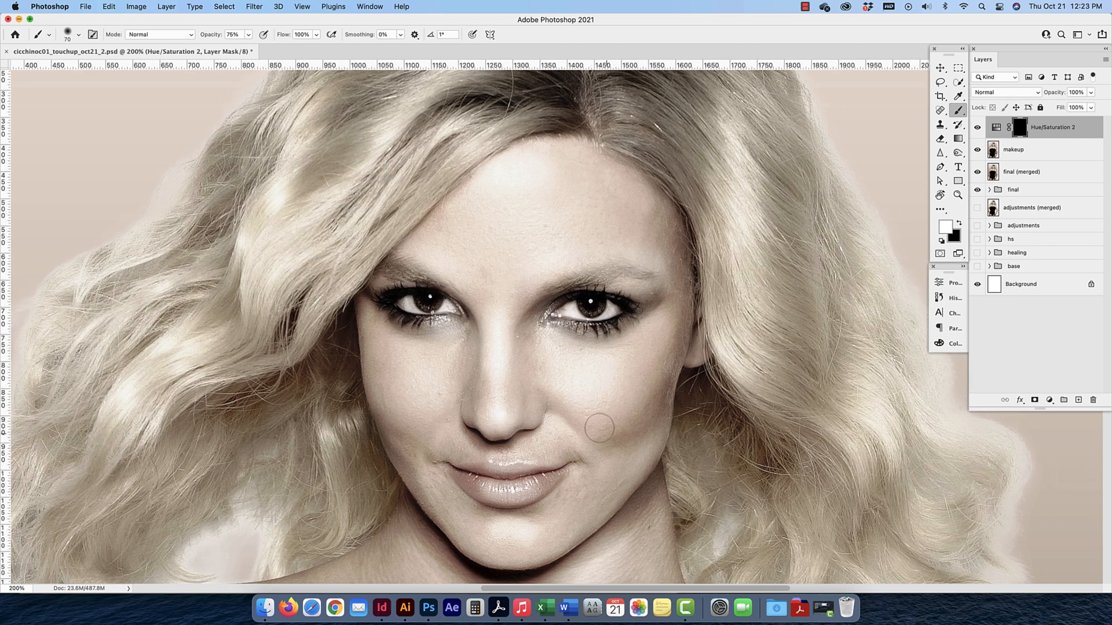
{"action": "right_click", "coordinate": [567, 434]}
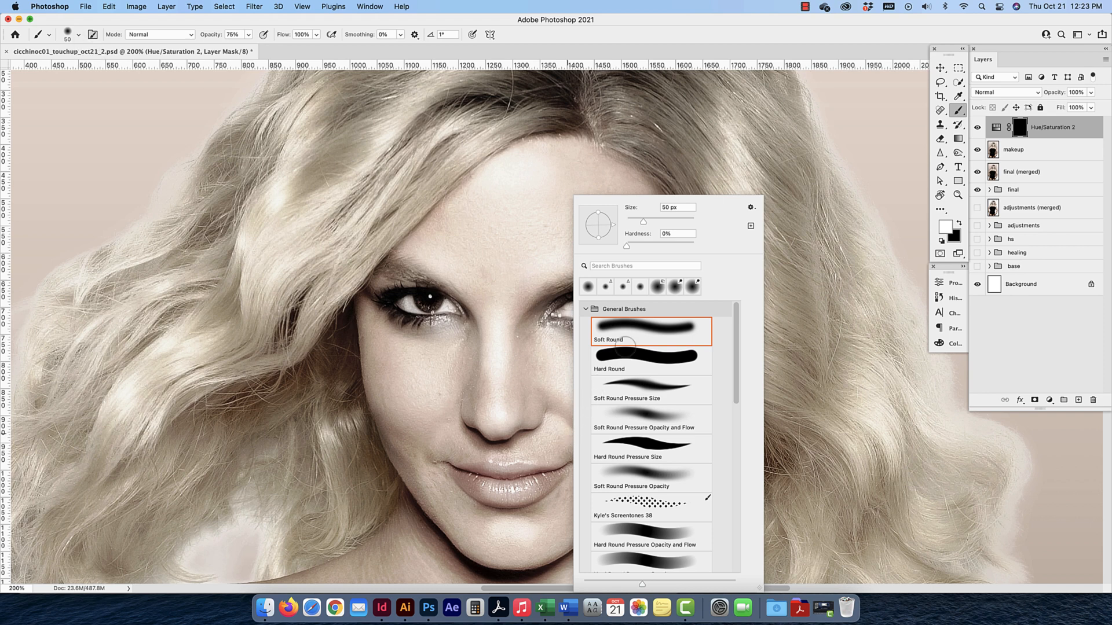
{"action": "right_click", "coordinate": [747, 163]}
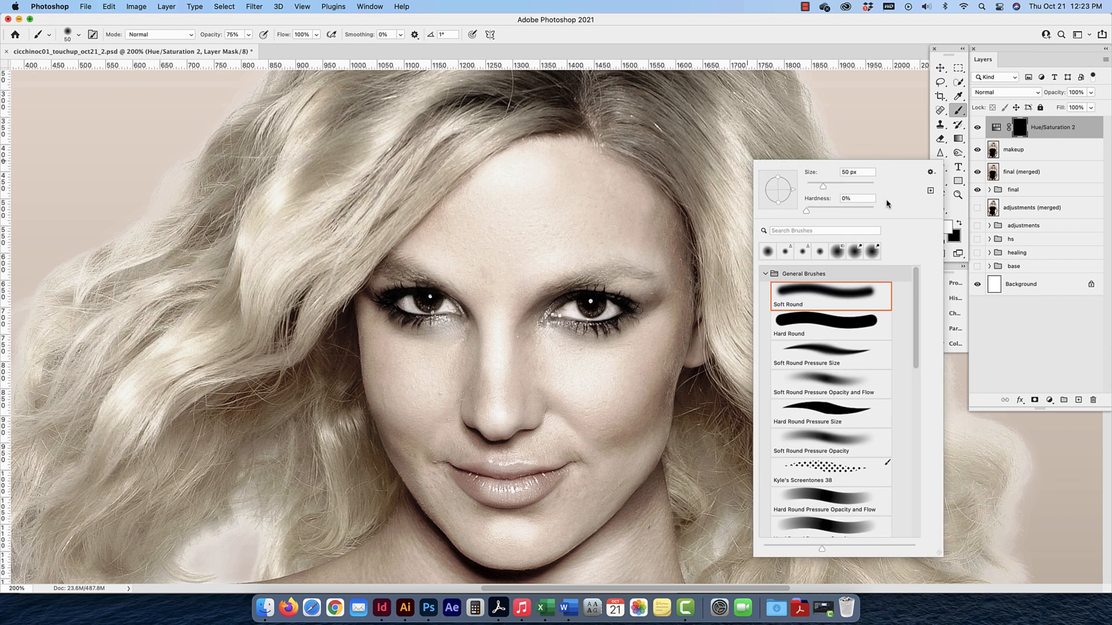
{"action": "left_click", "coordinate": [960, 208]}
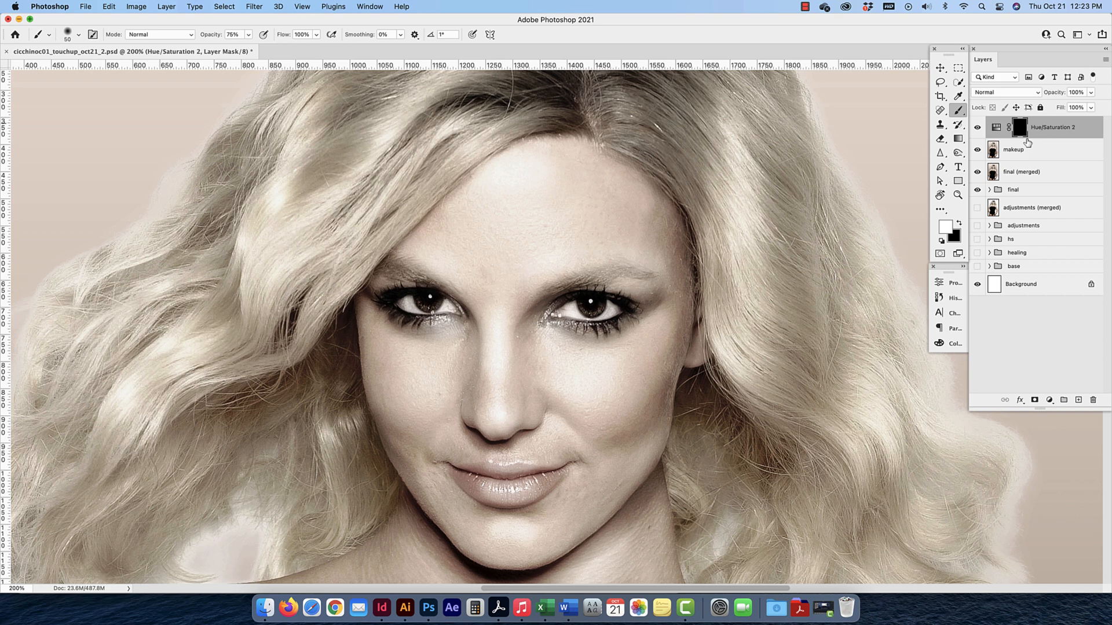
Check that the foreground color is white and paint the lower lip on the mask at 75% brush opacity
{"action": "left_click", "coordinate": [946, 227]}
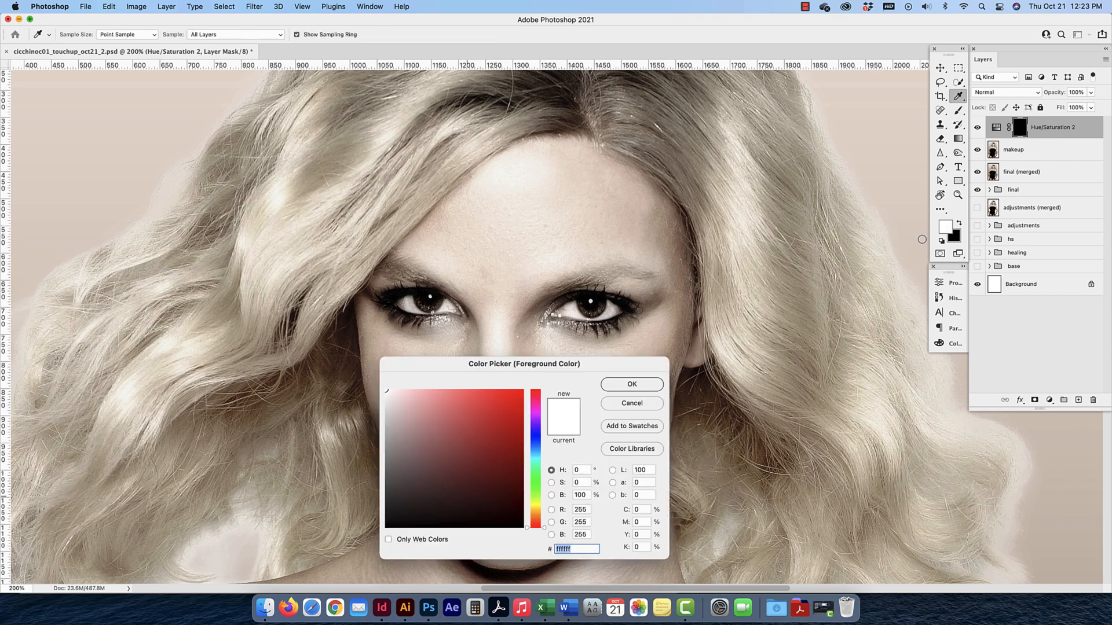
{"action": "left_click", "coordinate": [643, 405]}
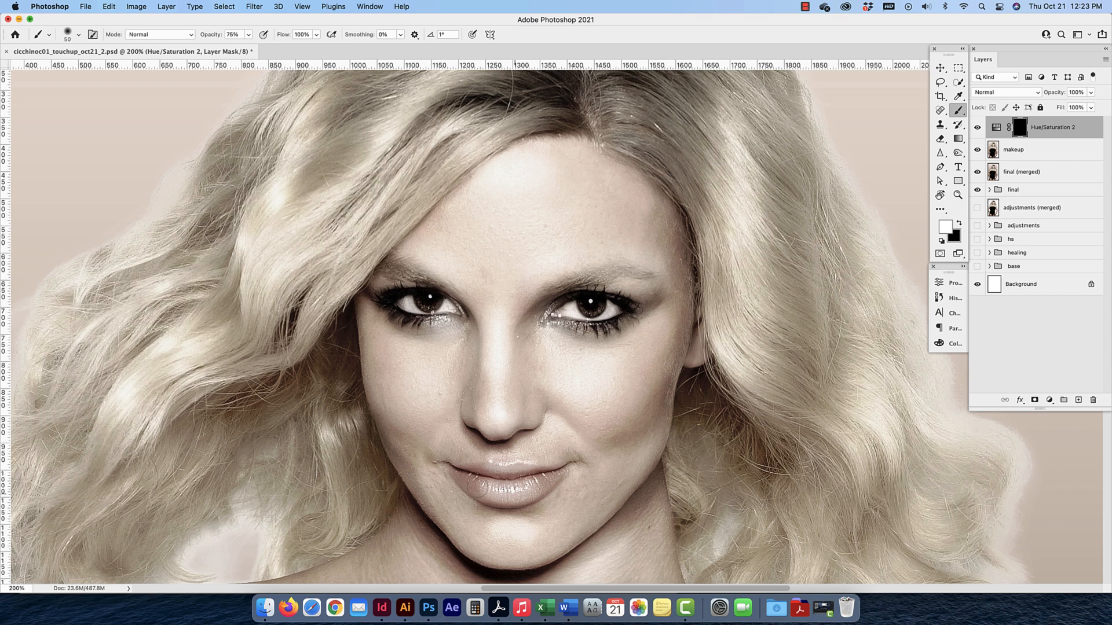
{"action": "left_click", "coordinate": [959, 225]}
{"action": "left_click", "coordinate": [959, 225]}
{"action": "left_click", "coordinate": [236, 35]}
{"action": "mouse_move", "coordinate": [540, 482]}
{"action": "left_mouse_down"}
{"action": "mouse_move", "coordinate": [465, 483]}
{"action": "mouse_move", "coordinate": [490, 496]}
{"action": "mouse_move", "coordinate": [556, 478]}
{"action": "left_mouse_up"}
{"action": "scroll", "coordinate": [879, 223], "scroll_direction": "right", "scroll_amount": 1}
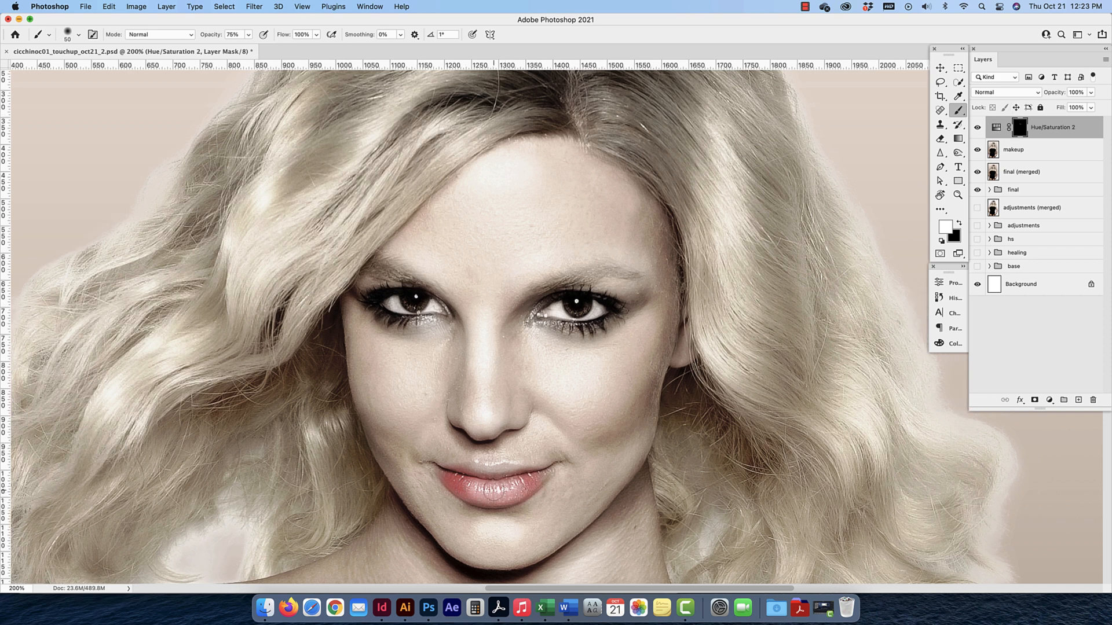
Reduce the brush to 10 px and paint white over the upper lip on the Hue/Saturation mask
{"action": "key", "text": "bracketright"}
{"action": "key", "text": "bracketright"}
{"action": "key", "text": "super+equal"}
{"action": "left_click_drag", "start_coordinate": [519, 496], "coordinate": [578, 330]}
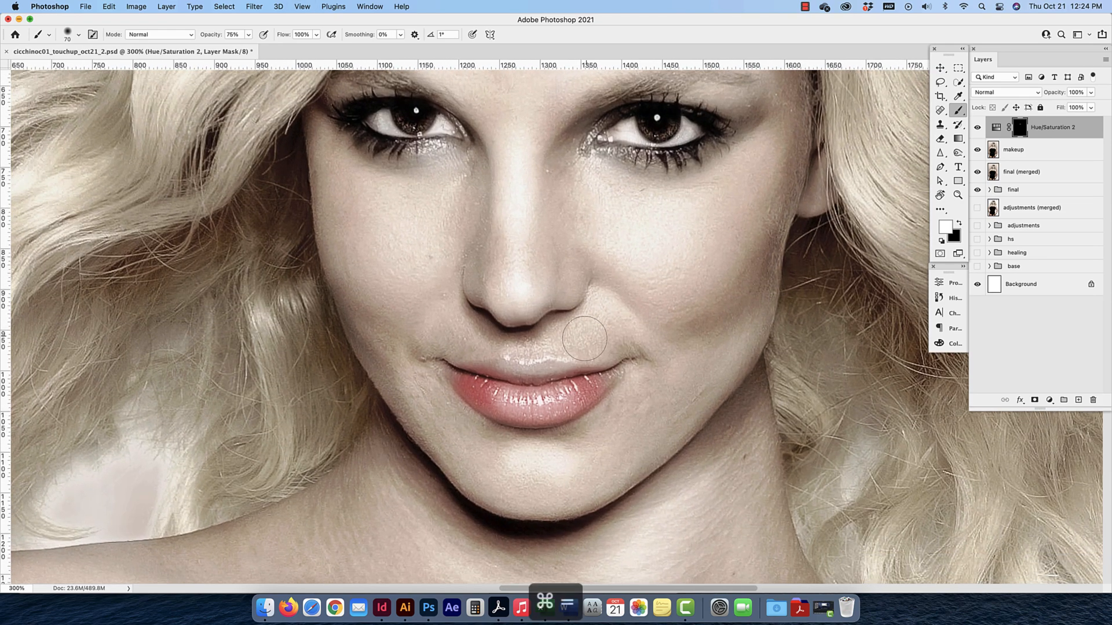
{"action": "key", "text": "super+equal"}
{"action": "left_click_drag", "start_coordinate": [555, 411], "coordinate": [568, 387]}
{"action": "key", "text": "bracketleft"}
{"action": "key", "text": "bracketleft"}
{"action": "key", "text": "bracketleft"}
{"action": "key", "text": "bracketleft"}
{"action": "key", "text": "bracketleft"}
{"action": "key", "text": "bracketleft"}
{"action": "key", "text": "bracketleft"}
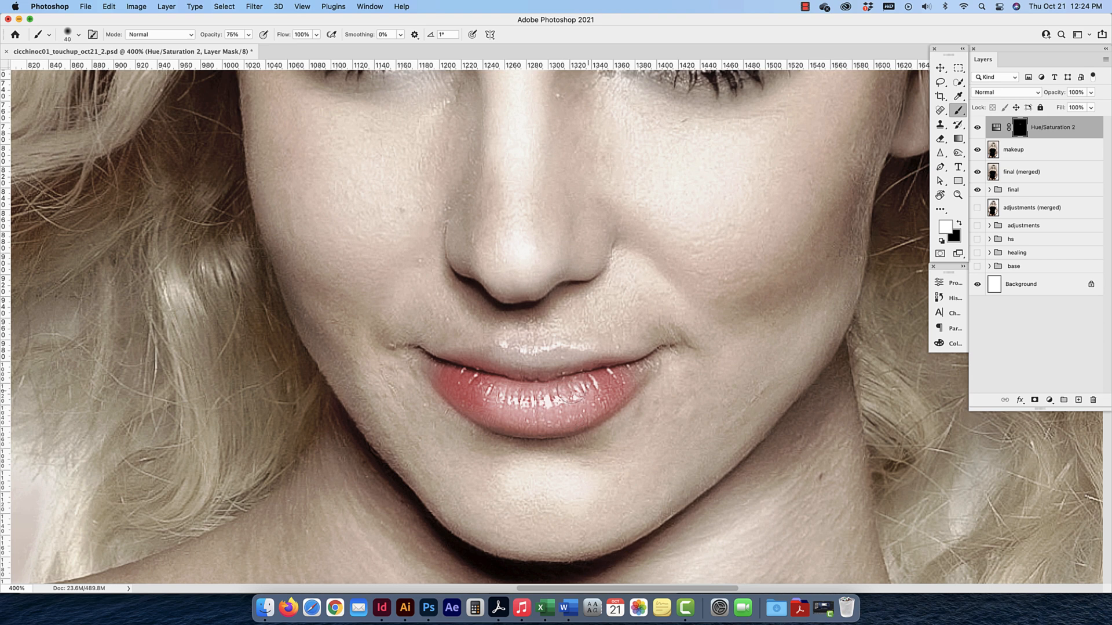
{"action": "key", "text": "bracketleft"}
{"action": "key", "text": "bracketleft"}
{"action": "key", "text": "bracketleft"}
{"action": "left_click_drag", "start_coordinate": [603, 355], "coordinate": [445, 356]}
{"action": "mouse_move", "coordinate": [549, 359]}
{"action": "left_mouse_down"}
{"action": "mouse_move", "coordinate": [493, 365]}
{"action": "mouse_move", "coordinate": [557, 368]}
{"action": "left_mouse_up"}
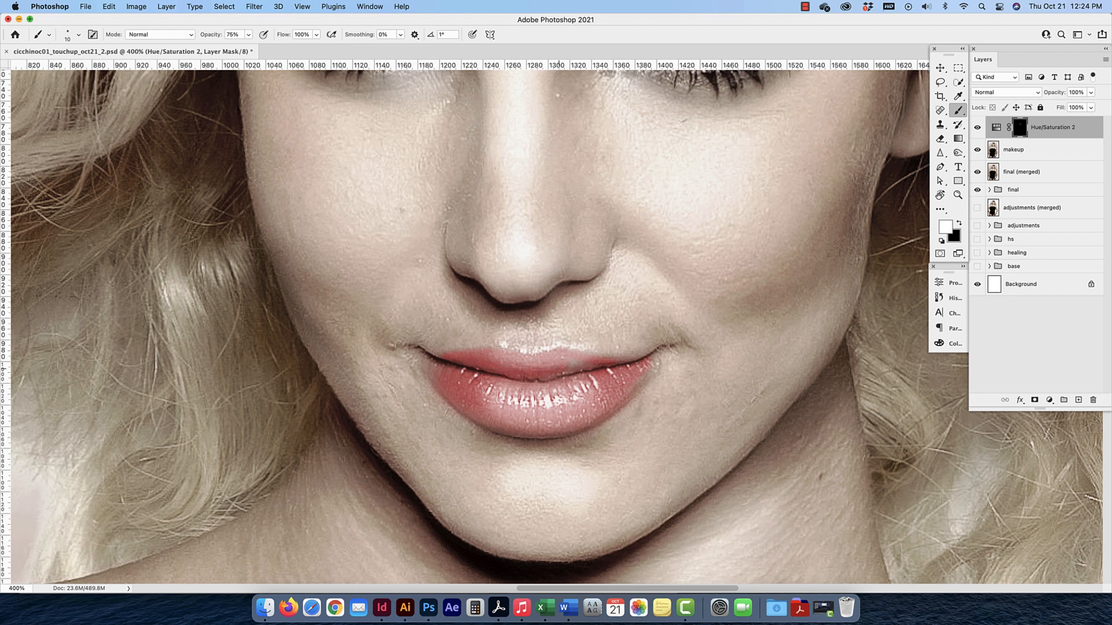
Fill in the lower lip's edge with a larger brush and both mouth corners with a 10 px brush on the mask
{"action": "key", "text": "bracketright"}
{"action": "key", "text": "bracketright"}
{"action": "key", "text": "bracketright"}
{"action": "left_click_drag", "start_coordinate": [441, 369], "coordinate": [479, 392]}
{"action": "key", "text": "bracketleft"}
{"action": "key", "text": "bracketleft"}
{"action": "key", "text": "bracketleft"}
{"action": "key", "text": "bracketleft"}
{"action": "left_click_drag", "start_coordinate": [647, 374], "coordinate": [657, 359]}
{"action": "mouse_move", "coordinate": [468, 351]}
{"action": "left_mouse_down"}
{"action": "mouse_move", "coordinate": [418, 349]}
{"action": "mouse_move", "coordinate": [420, 359]}
{"action": "left_mouse_up"}
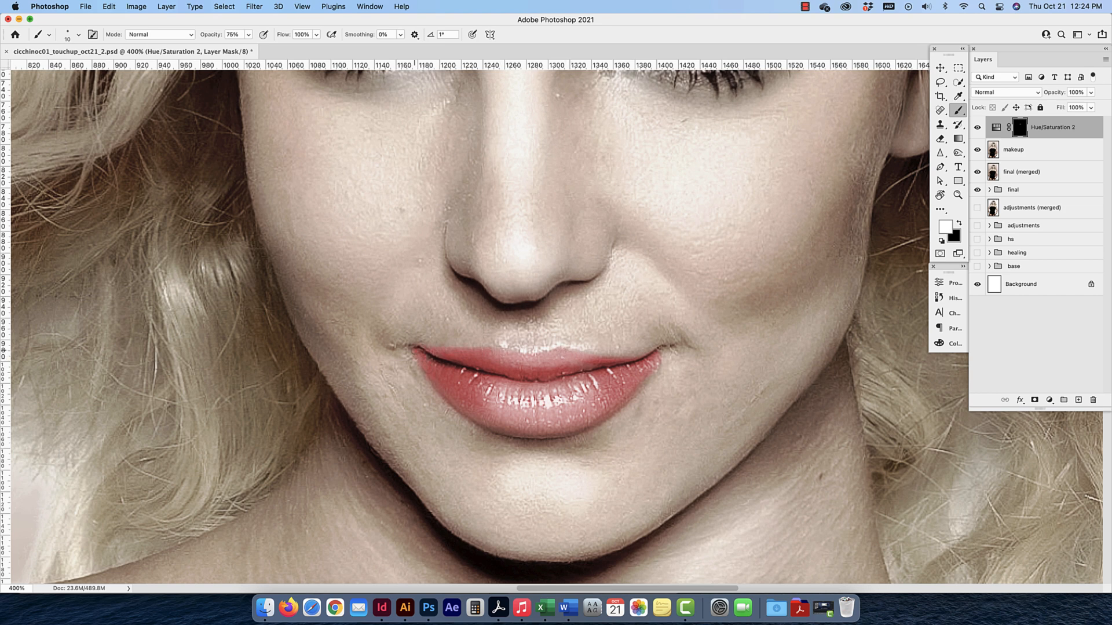
Paint a short stroke beyond the lower lip and erase it with black on the mask
{"action": "left_click_drag", "start_coordinate": [580, 431], "coordinate": [633, 468]}
{"action": "left_click", "coordinate": [960, 226]}
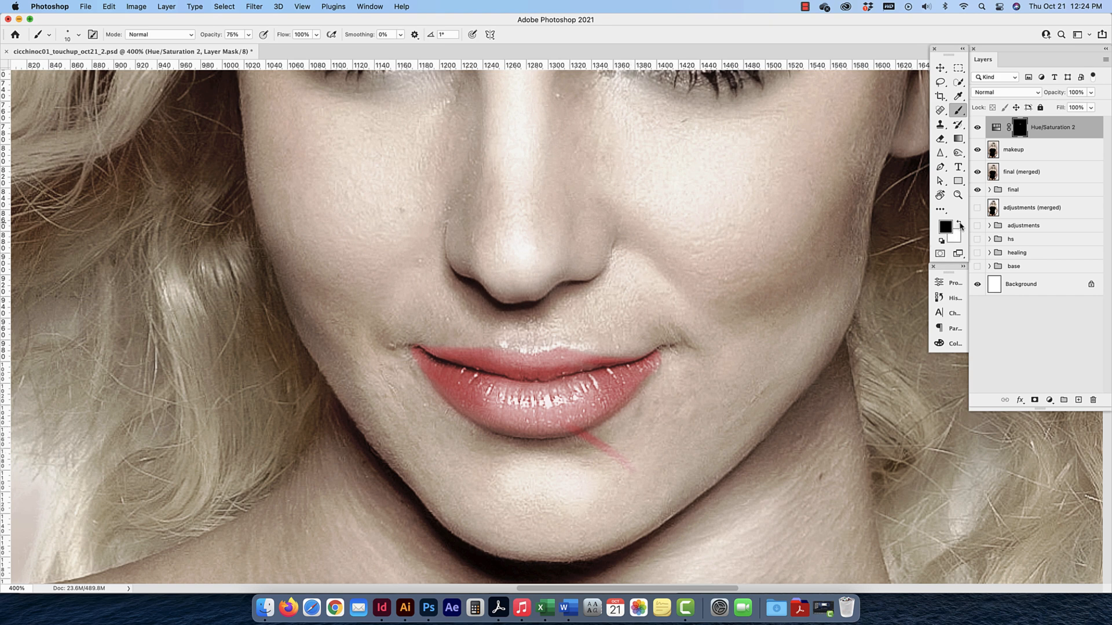
{"action": "left_click", "coordinate": [960, 225]}
{"action": "left_click", "coordinate": [960, 226]}
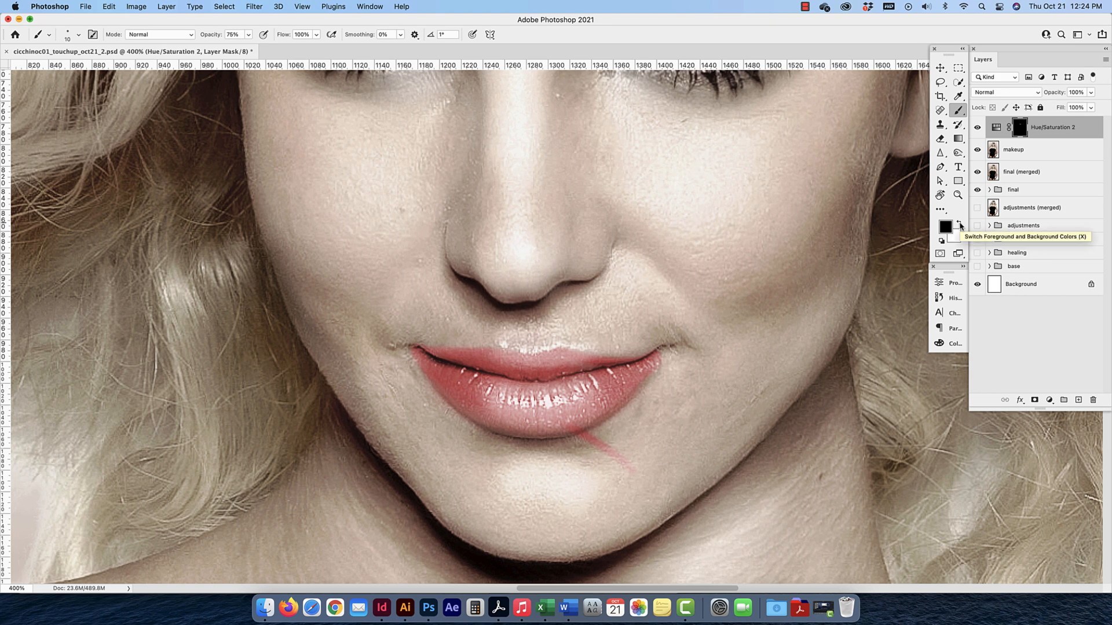
{"action": "left_click", "coordinate": [960, 226]}
{"action": "left_click", "coordinate": [961, 226]}
{"action": "left_click", "coordinate": [961, 226]}
{"action": "left_click", "coordinate": [960, 226]}
{"action": "left_click", "coordinate": [960, 226]}
{"action": "left_click", "coordinate": [960, 226]}
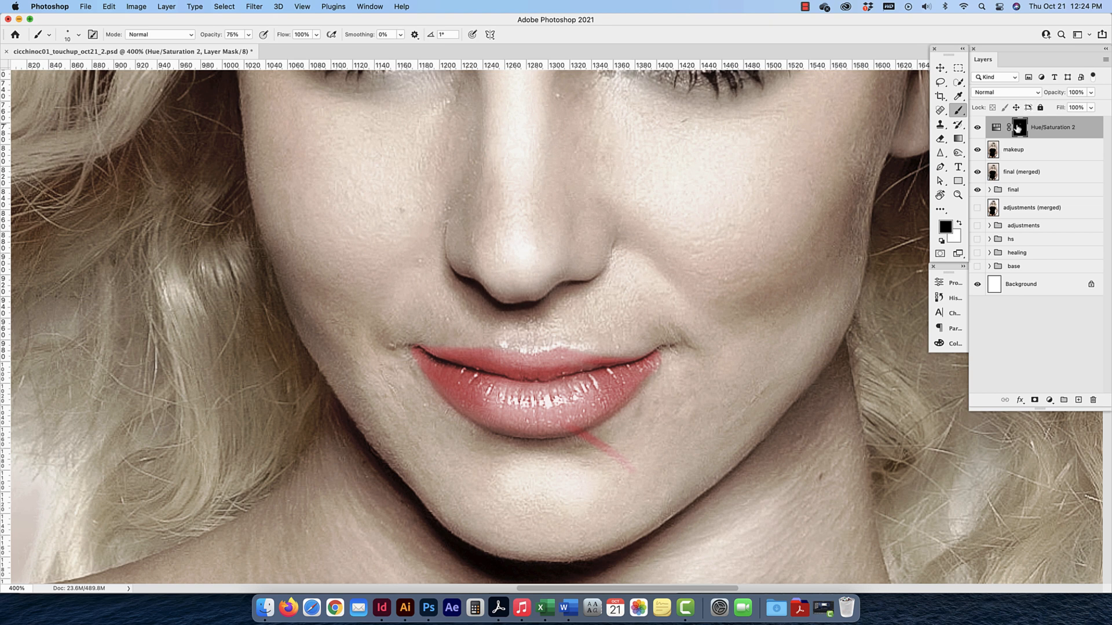
{"action": "left_click_drag", "start_coordinate": [634, 469], "coordinate": [595, 443]}
Set the brush to white, 100% opacity and 50 px, and deepen the red over the lips on the mask
{"action": "left_click_drag", "start_coordinate": [239, 34], "coordinate": [186, 32]}
{"action": "type", "text": "1%"}
{"action": "key", "text": "Return"}
{"action": "left_click", "coordinate": [548, 242]}
{"action": "left_click_drag", "start_coordinate": [238, 34], "coordinate": [195, 34]}
{"action": "type", "text": "100"}
{"action": "key", "text": "Return"}
{"action": "key", "text": "x"}
{"action": "key", "text": "bracketright"}
{"action": "key", "text": "bracketright"}
{"action": "key", "text": "bracketright"}
{"action": "key", "text": "bracketright"}
{"action": "scroll", "coordinate": [463, 380], "scroll_direction": "right", "scroll_amount": 1}
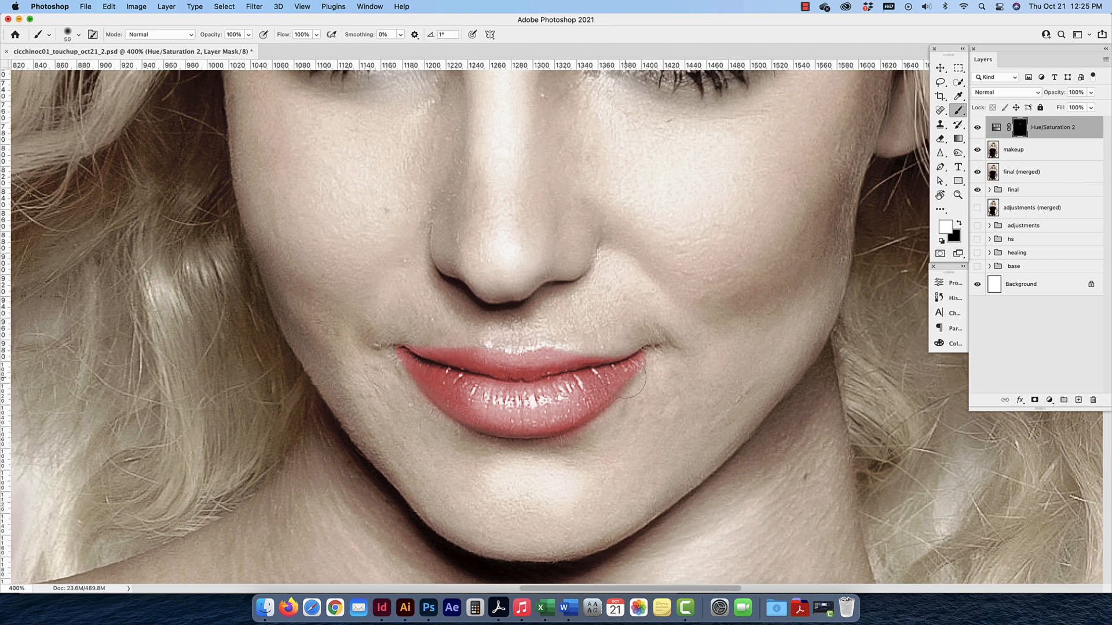
Reduce the brush to 9 px and switch the painting color to black on the Hue/Saturation 2 mask
{"action": "key", "text": "bracketleft"}
{"action": "key", "text": "bracketleft"}
{"action": "key", "text": "bracketleft"}
{"action": "left_click", "coordinate": [958, 223]}
{"action": "key", "text": "super+minus"}
{"action": "key", "text": "super+minus"}
{"action": "key", "text": "super+minus"}
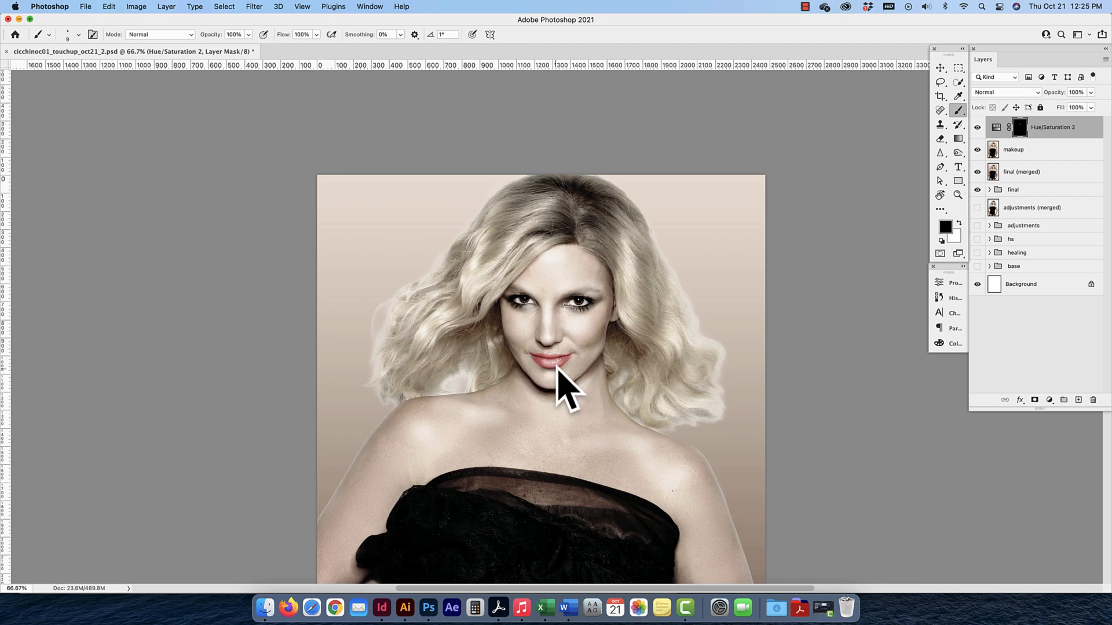
Target the Hue/Saturation 2 adjustment instead of its mask and lower the layer's opacity to 50%
{"action": "left_click", "coordinate": [1092, 129]}
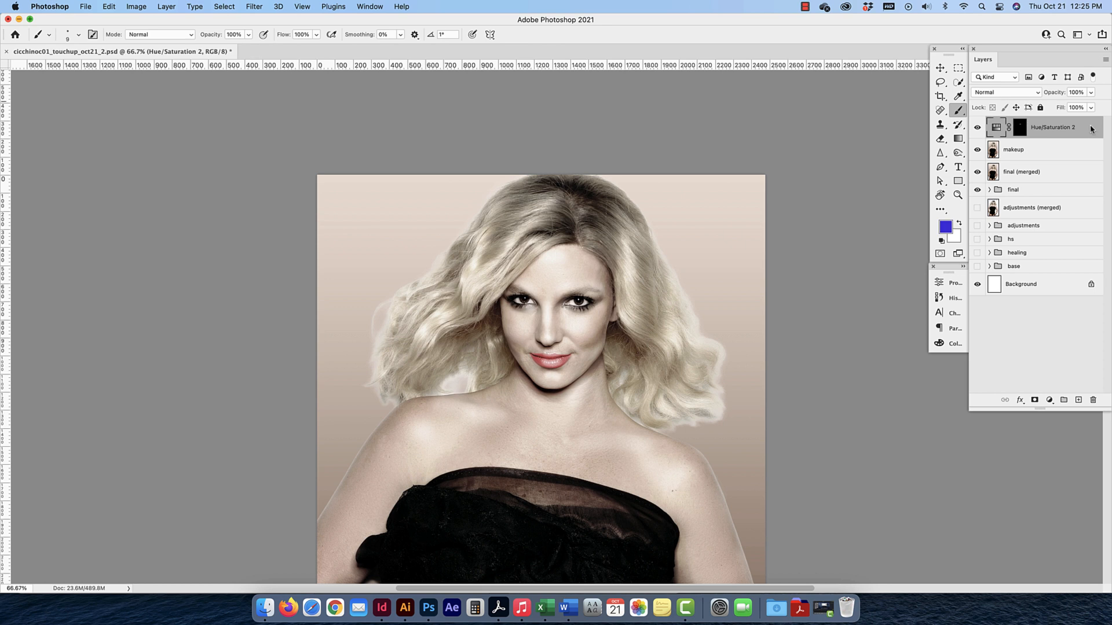
{"action": "left_click", "coordinate": [1084, 93]}
Preview how the different blend modes change the lip color on the Hue/Saturation 2 layer
{"action": "left_click", "coordinate": [1039, 93]}
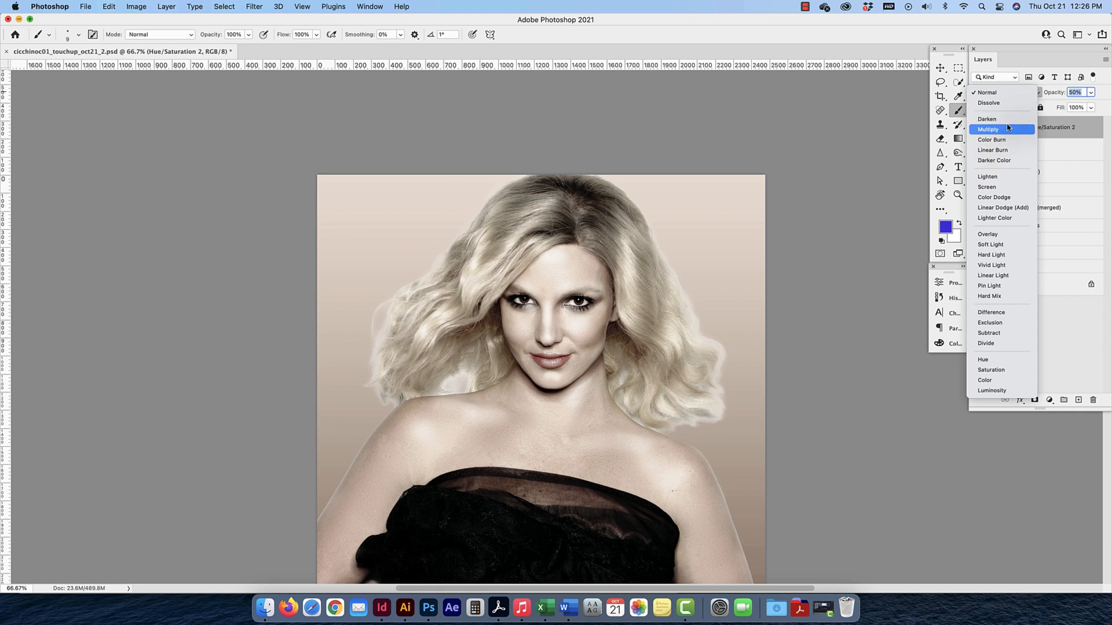
{"action": "key", "text": "Down"}
{"action": "key", "text": "Down"}
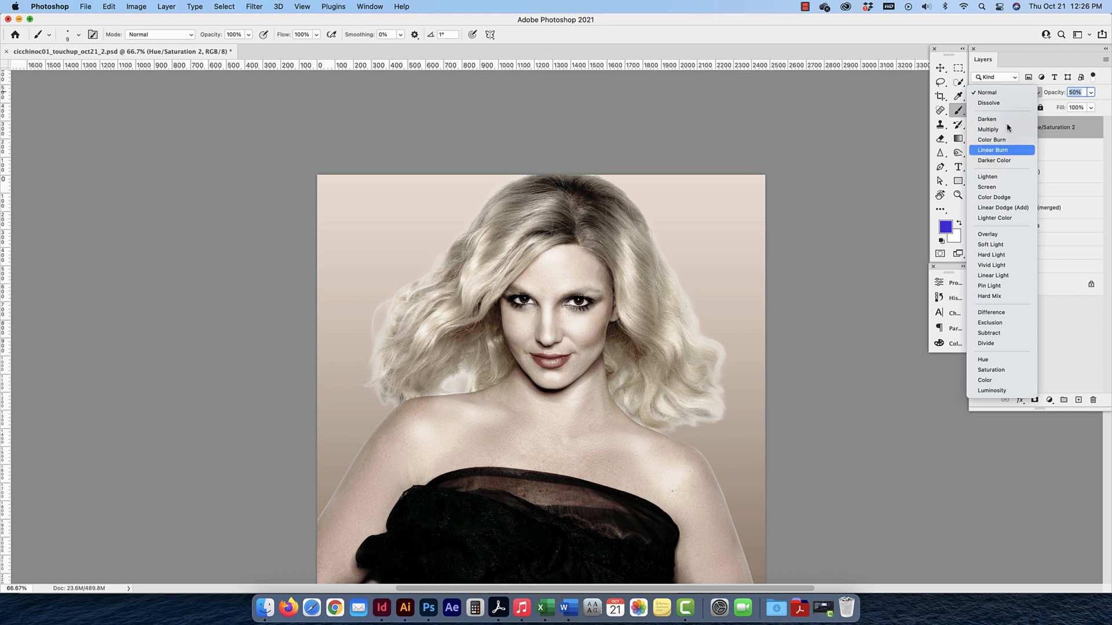
{"action": "key", "text": "Up"}
{"action": "key", "text": "Down"}
{"action": "key", "text": "Down"}
{"action": "key", "text": "Down"}
{"action": "key", "text": "Down"}
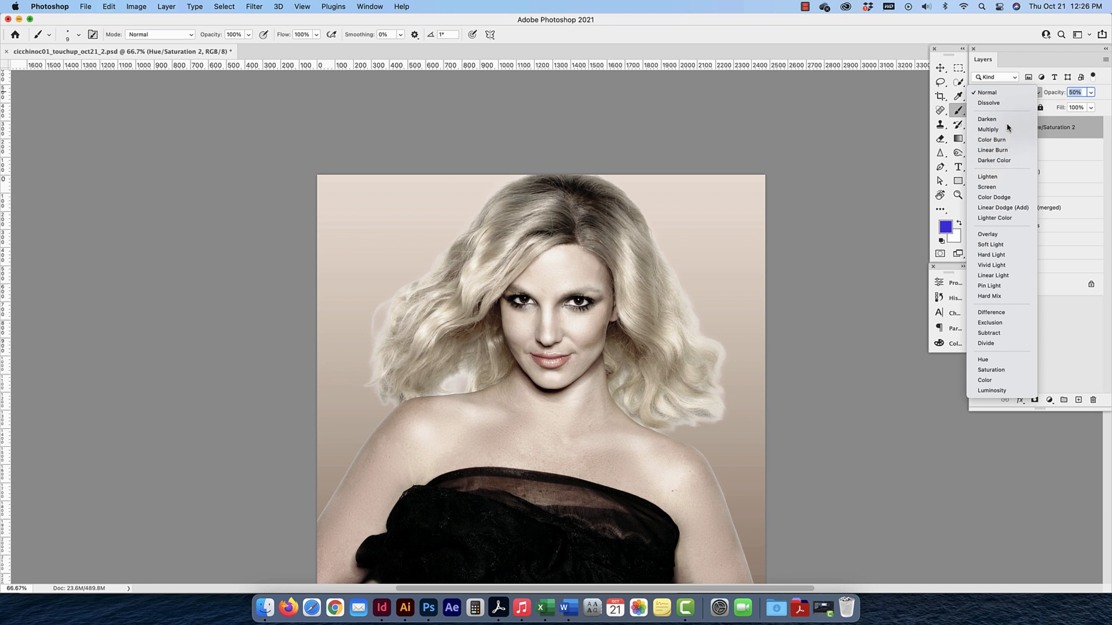
{"action": "key", "text": "Down"}
{"action": "key", "text": "Down"}
{"action": "key", "text": "Down"}
{"action": "key", "text": "Down"}
{"action": "key", "text": "Down"}
{"action": "key", "text": "Down"}
{"action": "key", "text": "Down"}
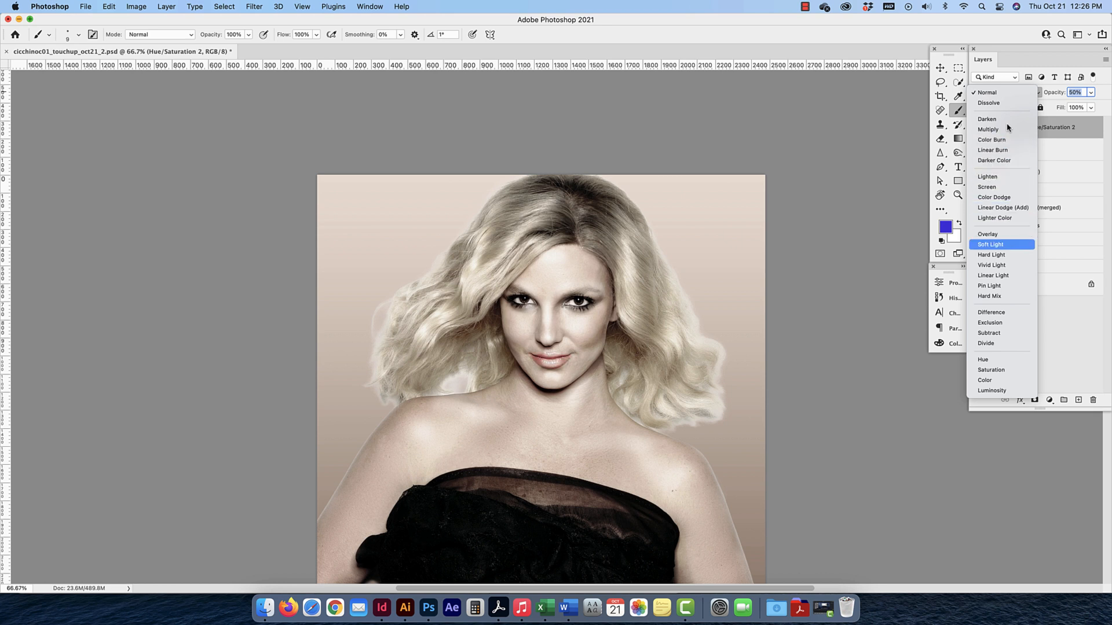
{"action": "key", "text": "Down"}
{"action": "key", "text": "Down"}
{"action": "key", "text": "Down"}
{"action": "key", "text": "Down"}
{"action": "key", "text": "Down"}
{"action": "key", "text": "Down"}
{"action": "key", "text": "Down"}
{"action": "key", "text": "Down"}
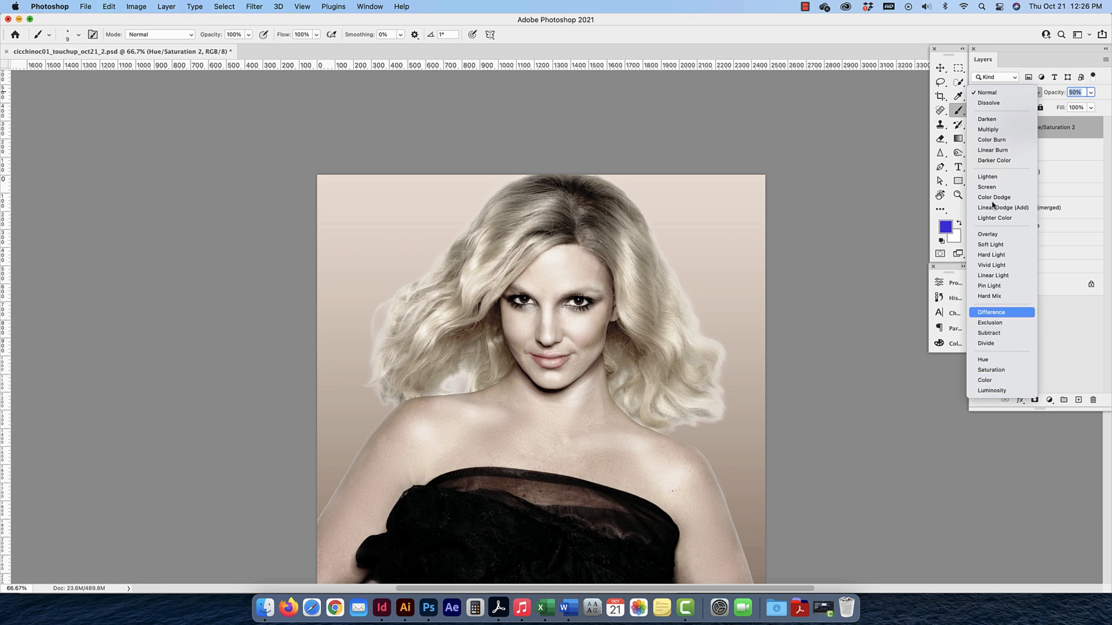
{"action": "key", "text": "Down"}
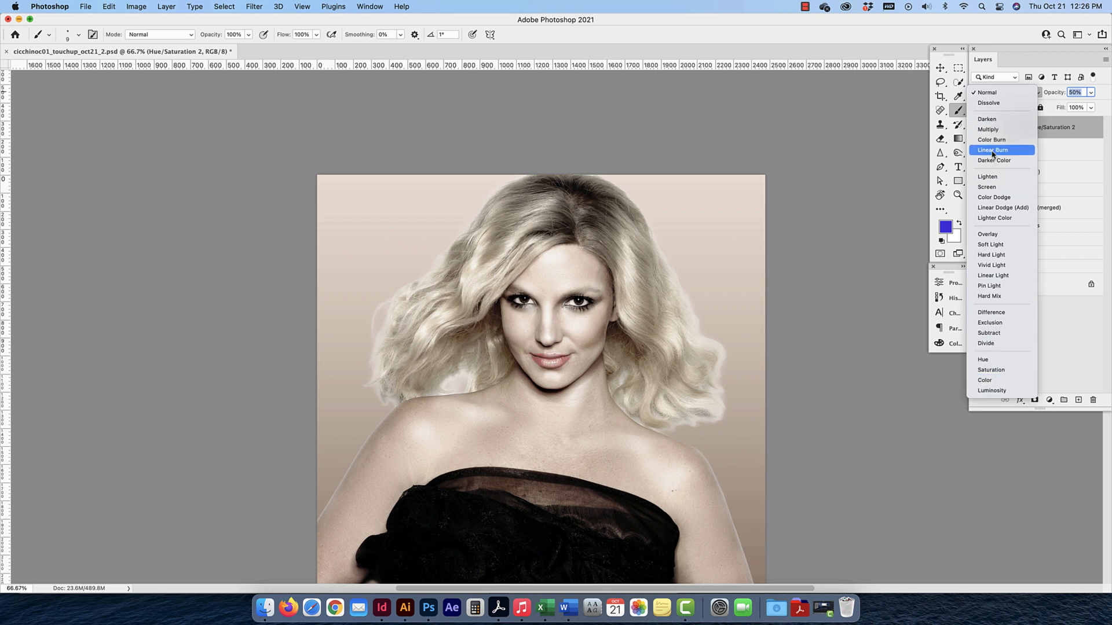
Set the Hue/Saturation 2 layer to Linear Burn at 30% opacity and compare the lips with the layer hidden and shown
{"action": "left_click", "coordinate": [993, 151]}
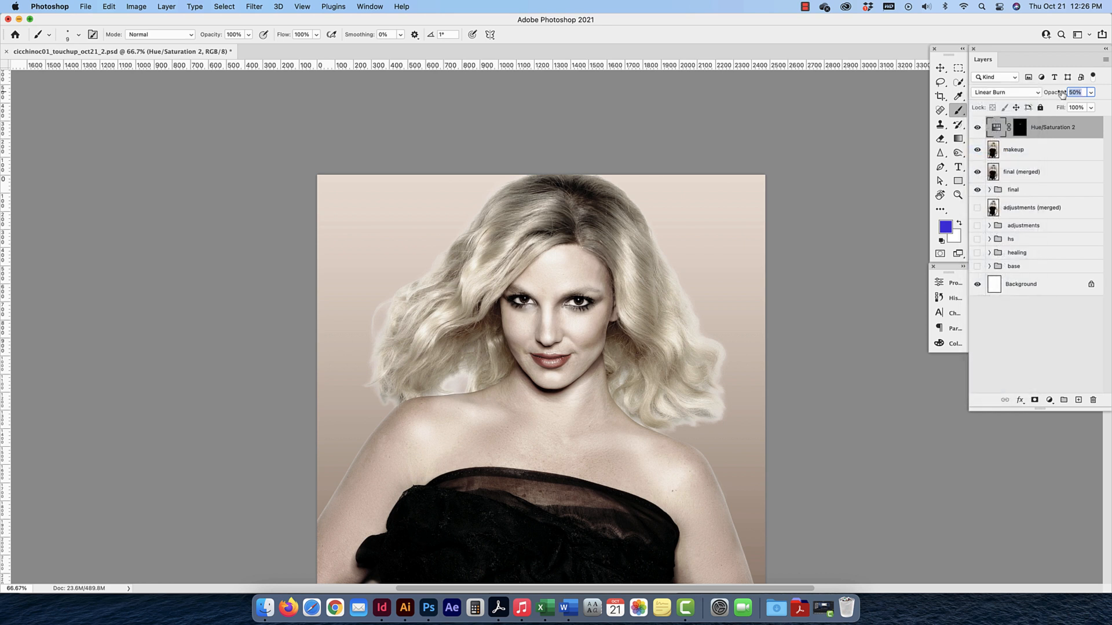
{"action": "key", "text": "shift+Down"}
{"action": "key", "text": "shift+Down"}
{"action": "left_click", "coordinate": [976, 127]}
{"action": "left_click", "coordinate": [977, 127]}
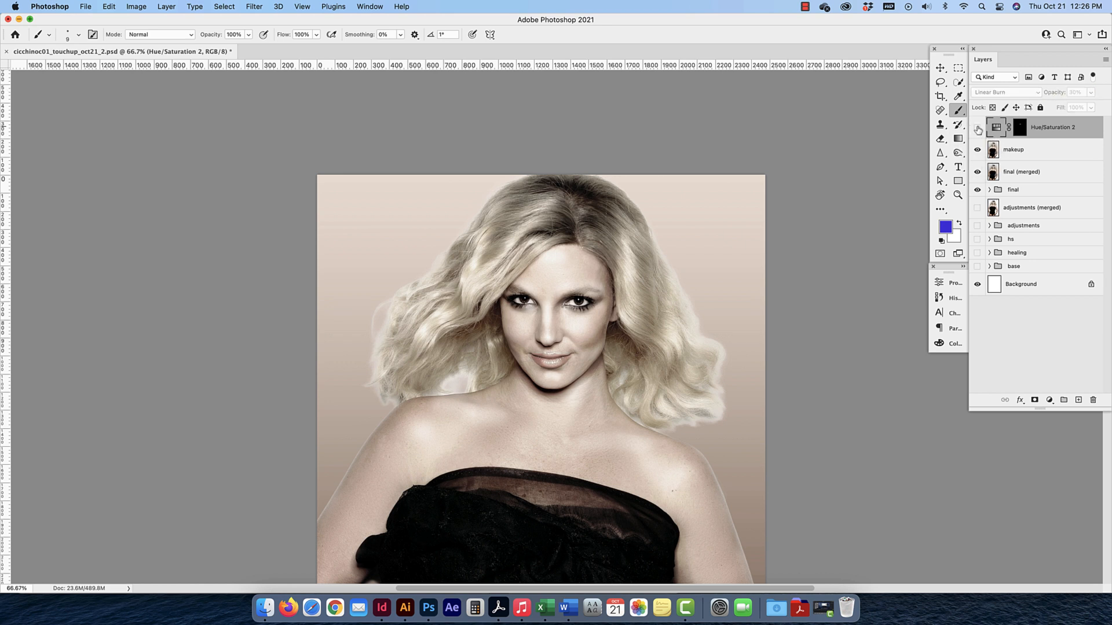
{"action": "left_click", "coordinate": [977, 127]}
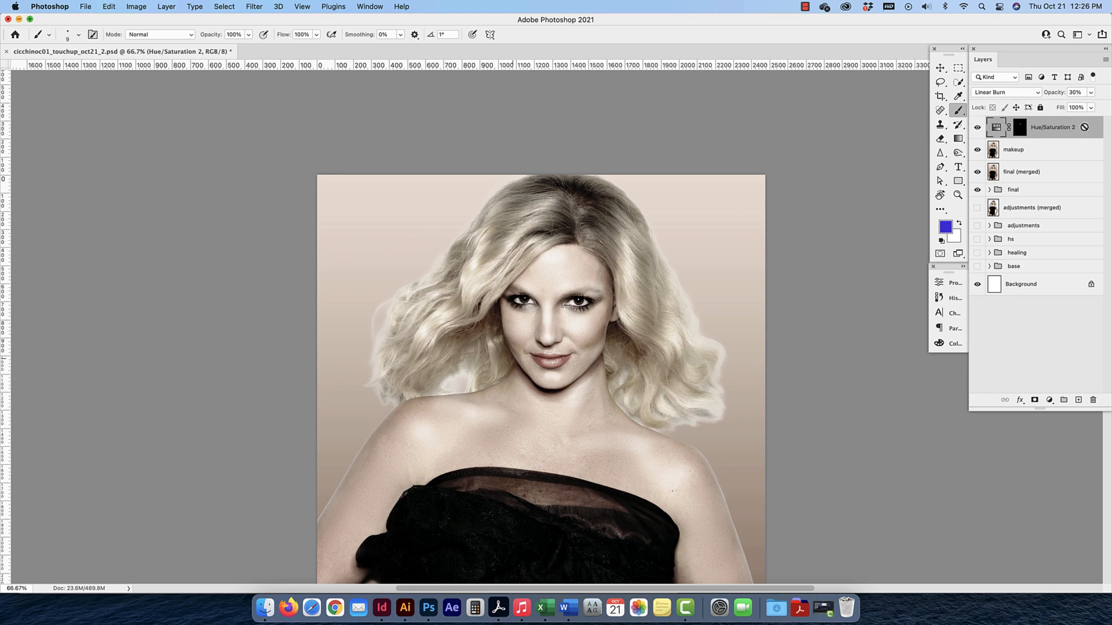
Paint blush over both cheeks on the Hue/Saturation 2 mask with a white 250 px brush at 20% opacity
{"action": "left_click", "coordinate": [1021, 129]}
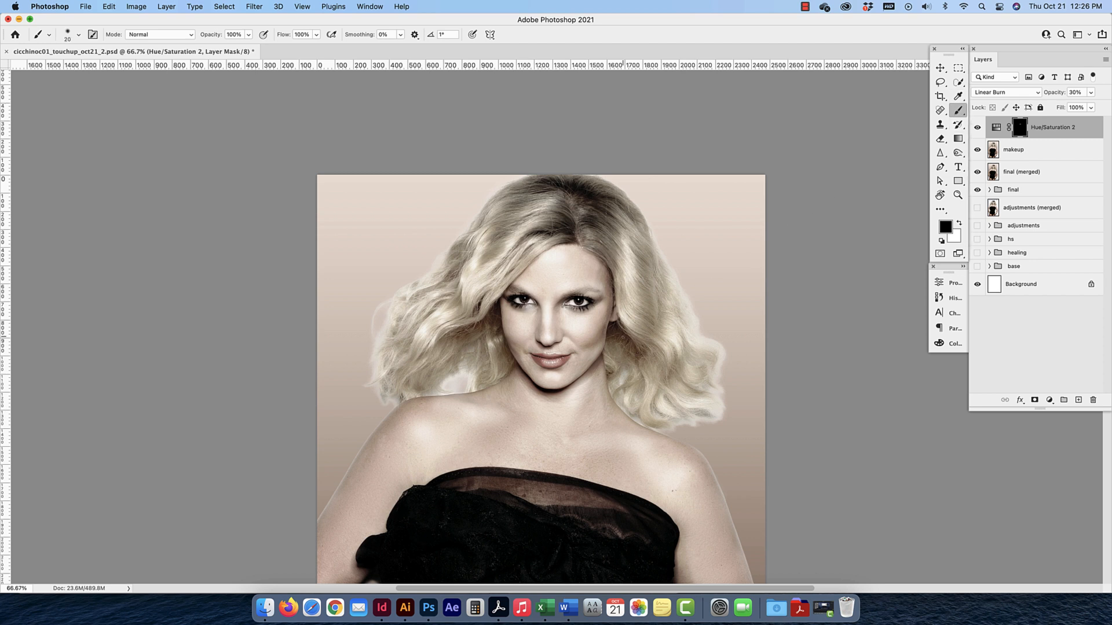
{"action": "key", "text": "bracketright"}
{"action": "key", "text": "bracketright"}
{"action": "key", "text": "bracketright"}
{"action": "key", "text": "bracketright"}
{"action": "key", "text": "bracketright"}
{"action": "key", "text": "bracketright"}
{"action": "key", "text": "bracketright"}
{"action": "key", "text": "bracketright"}
{"action": "left_click", "coordinate": [239, 35]}
{"action": "type", "text": "20"}
{"action": "key", "text": "Return"}
{"action": "key", "text": "bracketright"}
{"action": "key", "text": "bracketright"}
{"action": "key", "text": "bracketleft"}
{"action": "left_click", "coordinate": [959, 224]}
{"action": "mouse_move", "coordinate": [577, 337]}
{"action": "left_mouse_down"}
{"action": "mouse_move", "coordinate": [586, 330]}
{"action": "mouse_move", "coordinate": [520, 331]}
{"action": "left_mouse_up"}
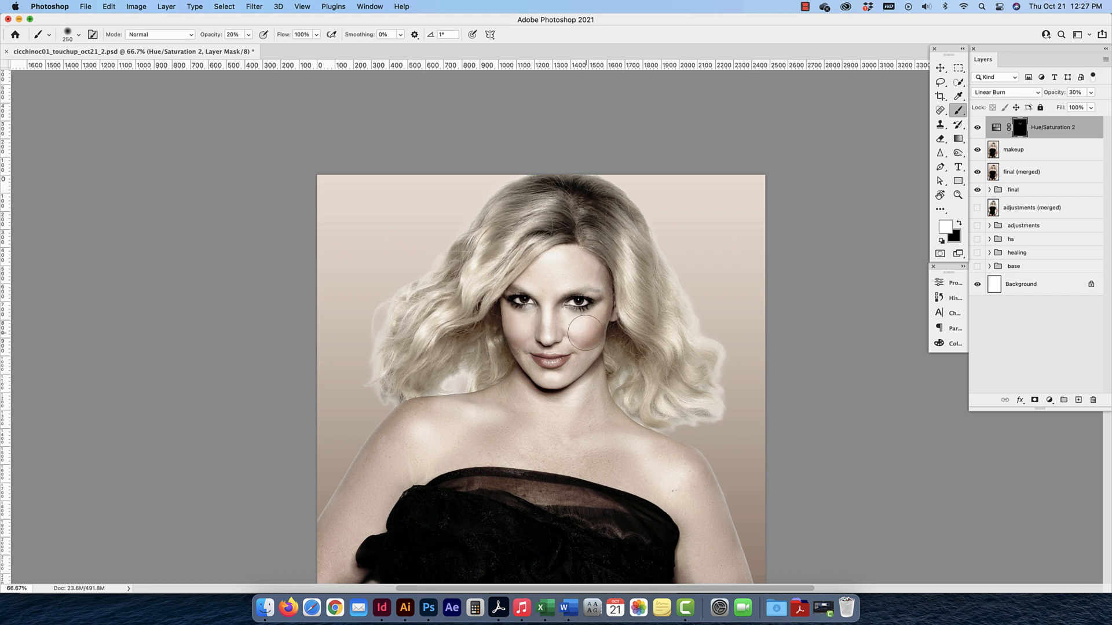
Toggle the Hue/Saturation 2 layer's visibility to compare the face with and without the blush
{"action": "left_click", "coordinate": [978, 127]}
{"action": "left_click", "coordinate": [977, 127]}
{"action": "left_click", "coordinate": [977, 128]}
{"action": "left_click", "coordinate": [978, 127]}
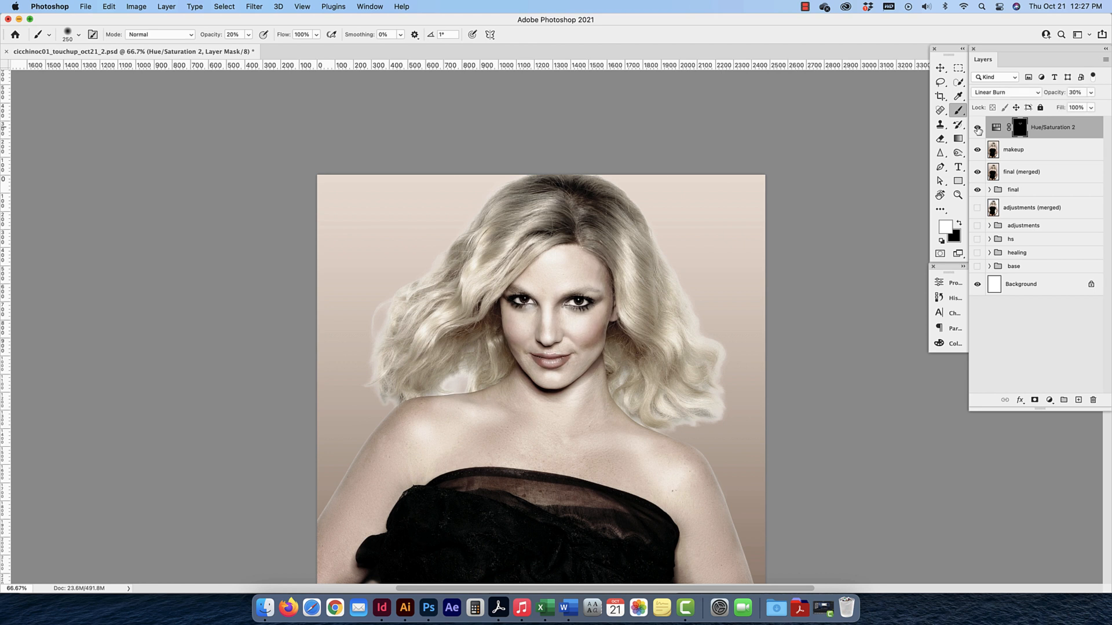
{"action": "left_click", "coordinate": [977, 128]}
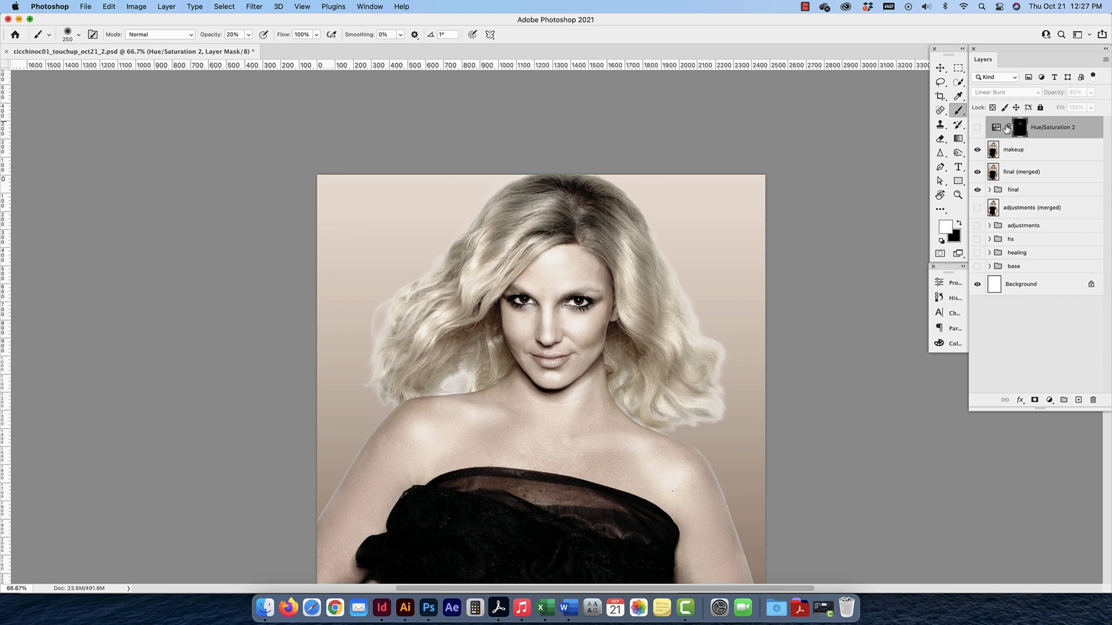
{"action": "left_click", "coordinate": [978, 127]}
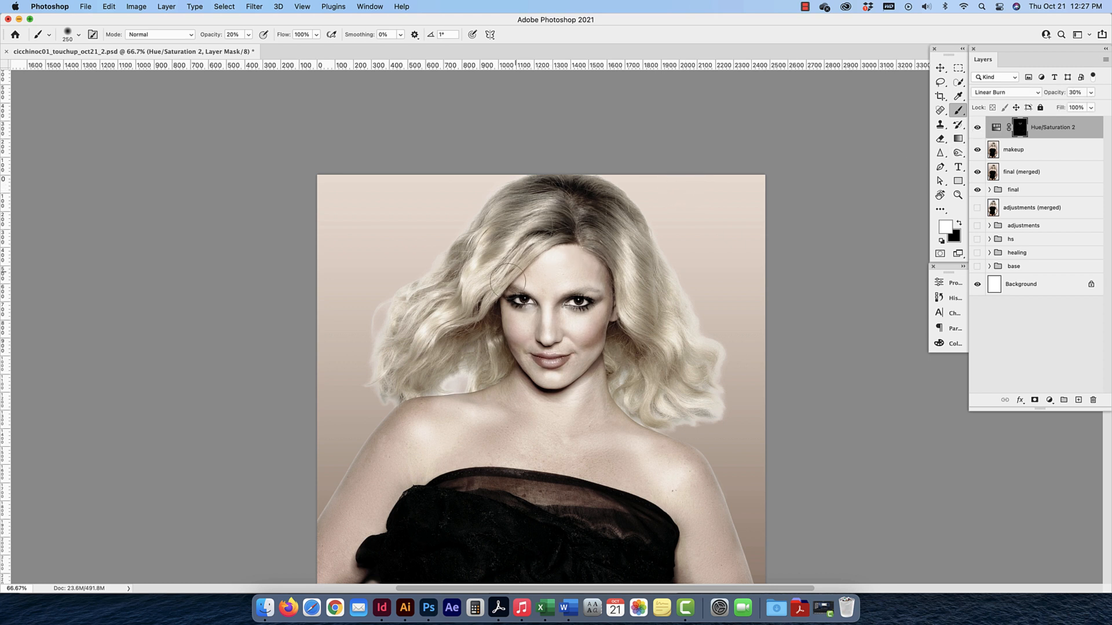
Paint a color streak down the hair strand beside the forehead with a white 70 px brush at 100% opacity, and switch to black
{"action": "key", "text": "bracketleft"}
{"action": "key", "text": "bracketleft"}
{"action": "key", "text": "bracketleft"}
{"action": "key", "text": "bracketleft"}
{"action": "key", "text": "bracketleft"}
{"action": "key", "text": "bracketleft"}
{"action": "key", "text": "bracketleft"}
{"action": "key", "text": "bracketleft"}
{"action": "left_click", "coordinate": [234, 34]}
{"action": "type", "text": "1000"}
{"action": "key", "text": "Return"}
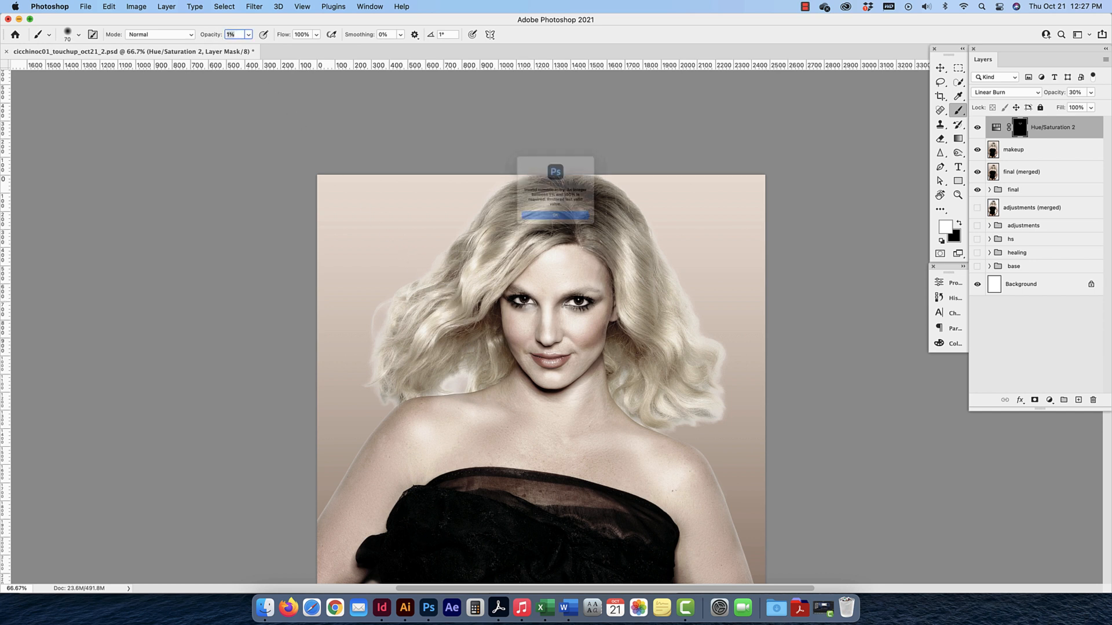
{"action": "key", "text": "Return"}
{"action": "type", "text": "100"}
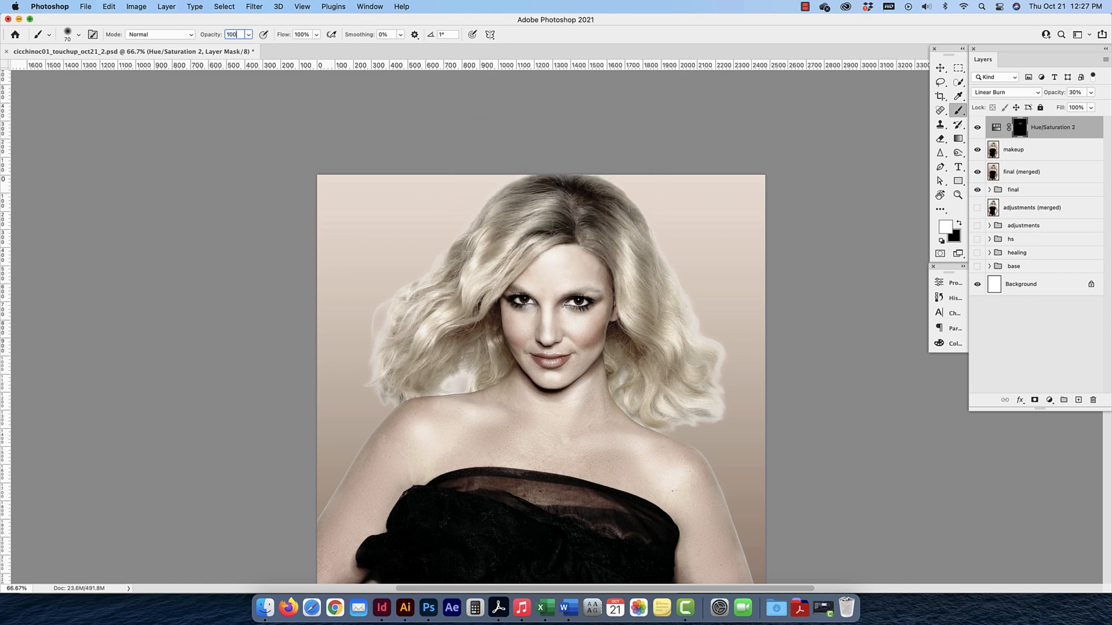
{"action": "key", "text": "Return"}
{"action": "mouse_move", "coordinate": [549, 240]}
{"action": "left_mouse_down"}
{"action": "mouse_move", "coordinate": [481, 311]}
{"action": "mouse_move", "coordinate": [445, 331]}
{"action": "mouse_move", "coordinate": [480, 315]}
{"action": "left_mouse_up"}
{"action": "left_click_drag", "start_coordinate": [543, 245], "coordinate": [560, 239]}
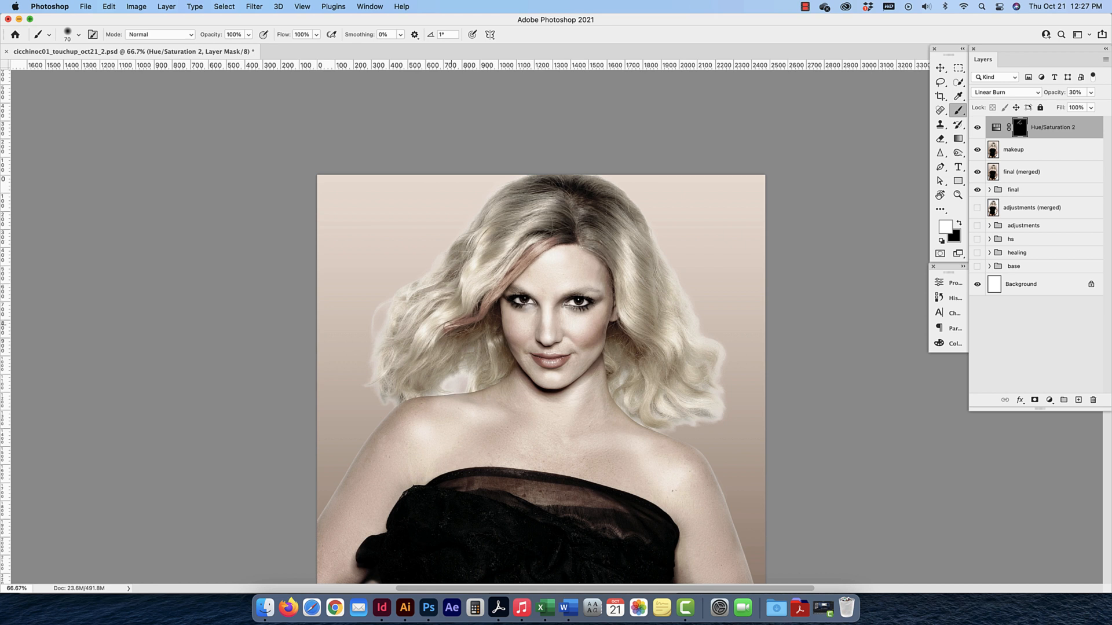
{"action": "left_click_drag", "start_coordinate": [448, 327], "coordinate": [435, 345]}
{"action": "left_click", "coordinate": [959, 223]}
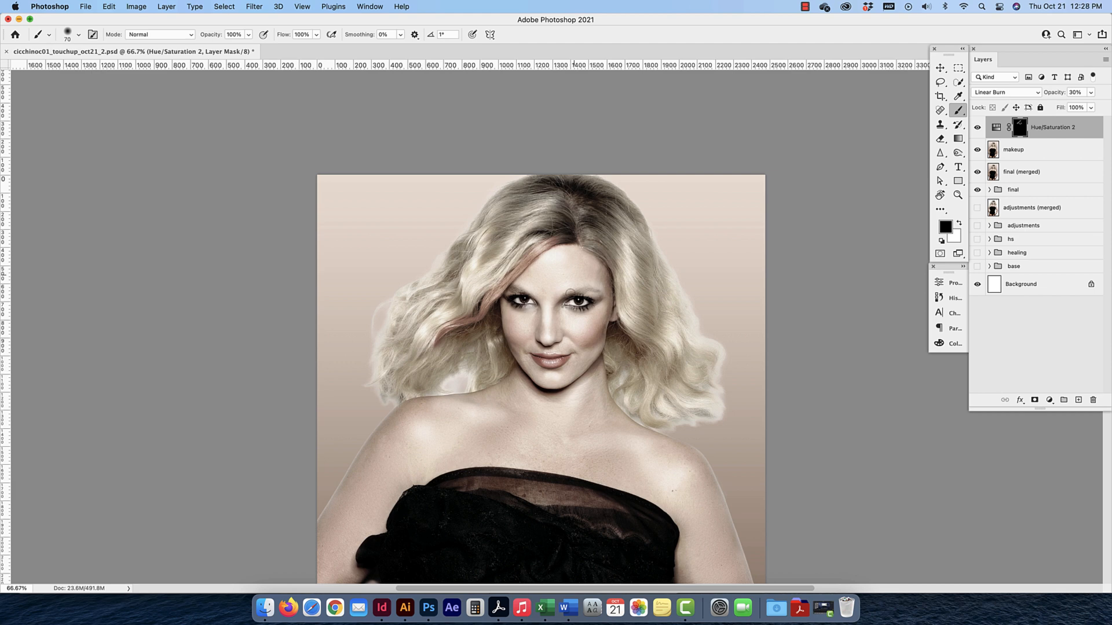
Add a Color Balance adjustment layer with the midtones at -61 for Cyan–Red and +31 for Magenta–Green
{"action": "key", "text": "super+equal"}
{"action": "key", "text": "super+equal"}
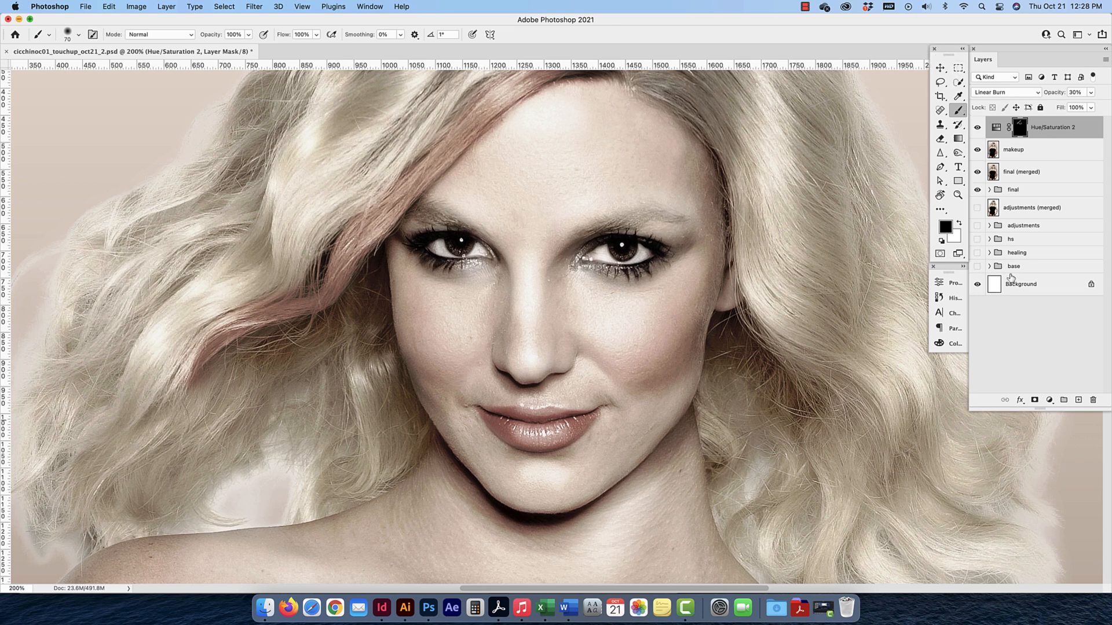
{"action": "left_click", "coordinate": [1049, 400]}
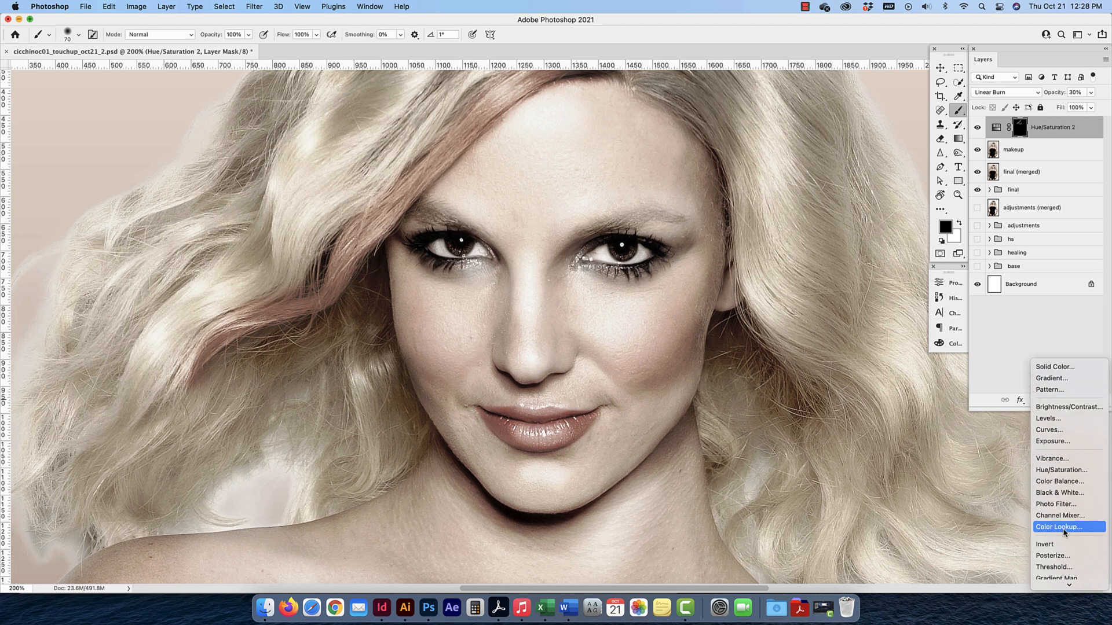
{"action": "left_click", "coordinate": [1060, 481]}
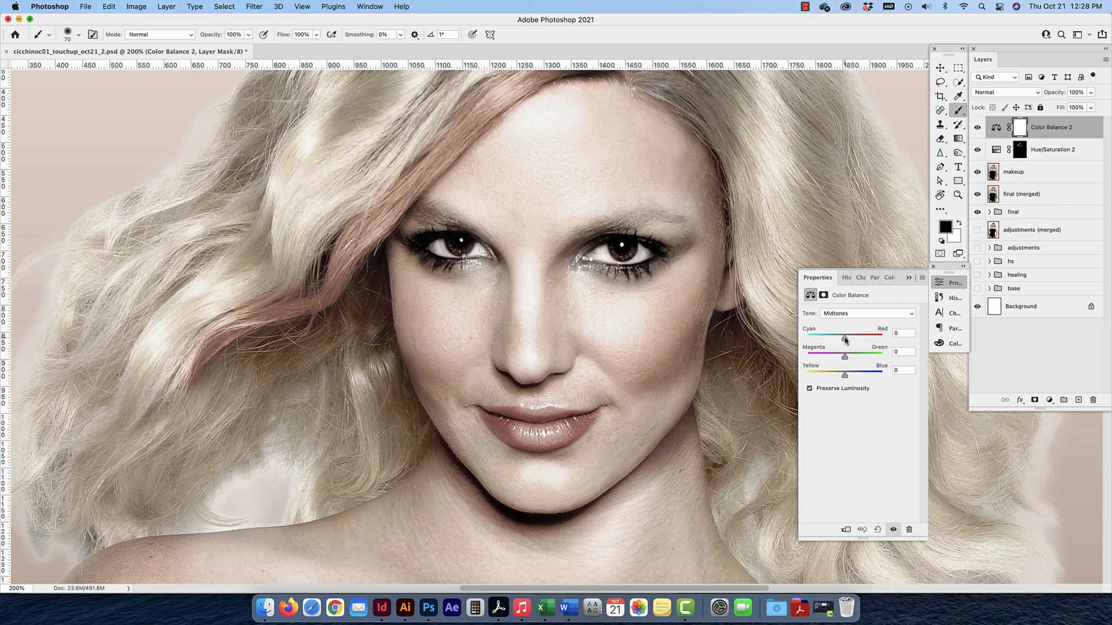
{"action": "left_click_drag", "start_coordinate": [845, 340], "coordinate": [857, 359]}
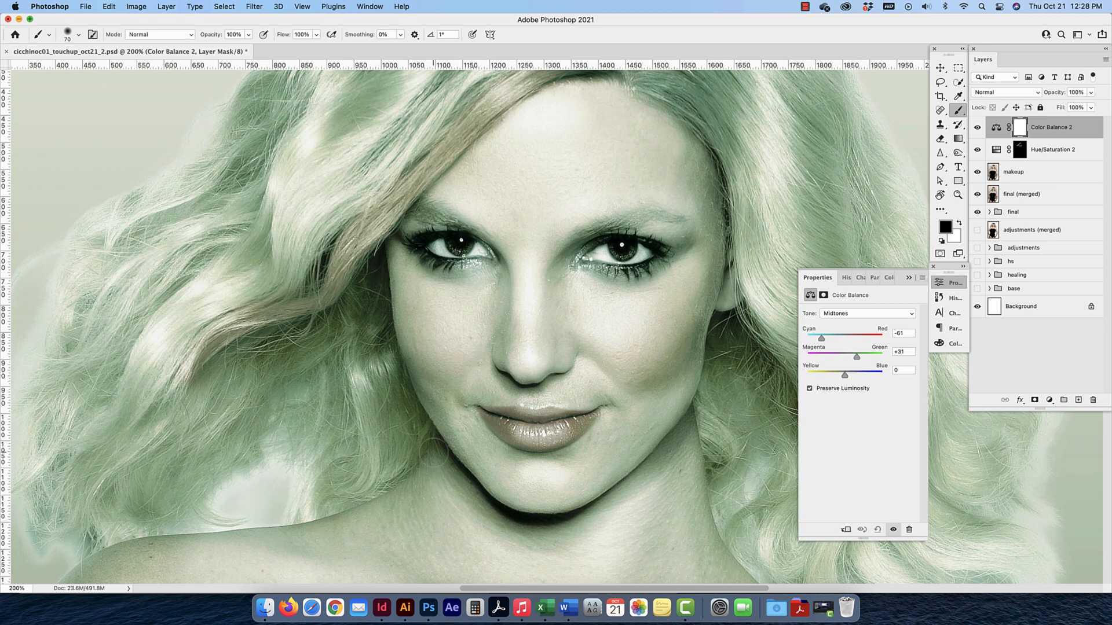
Try a vertical black stroke over the background and hair edge on the Color Balance 2 mask with a 250 px brush
{"action": "scroll", "coordinate": [435, 452], "scroll_direction": "right", "scroll_amount": 1}
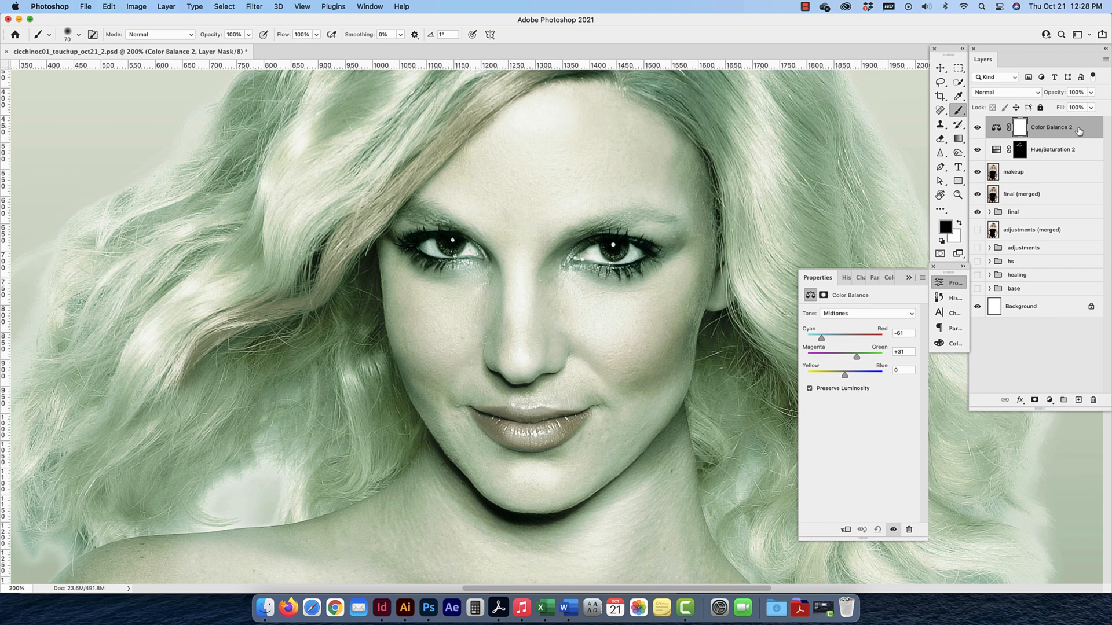
{"action": "left_click", "coordinate": [1020, 128]}
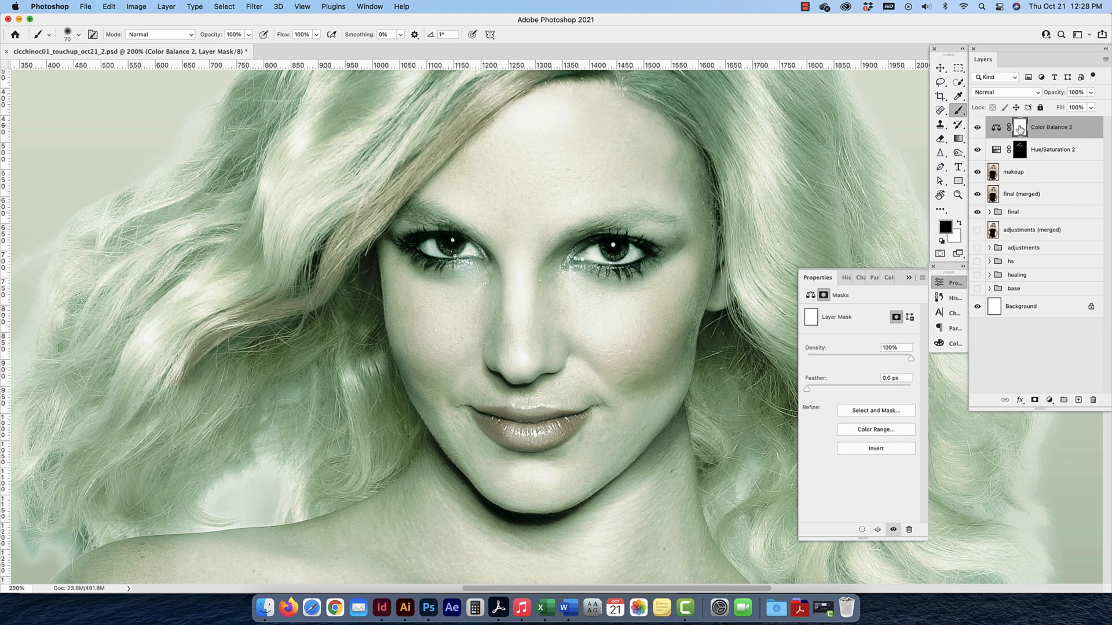
{"action": "key", "text": "super+minus"}
{"action": "key", "text": "super+minus"}
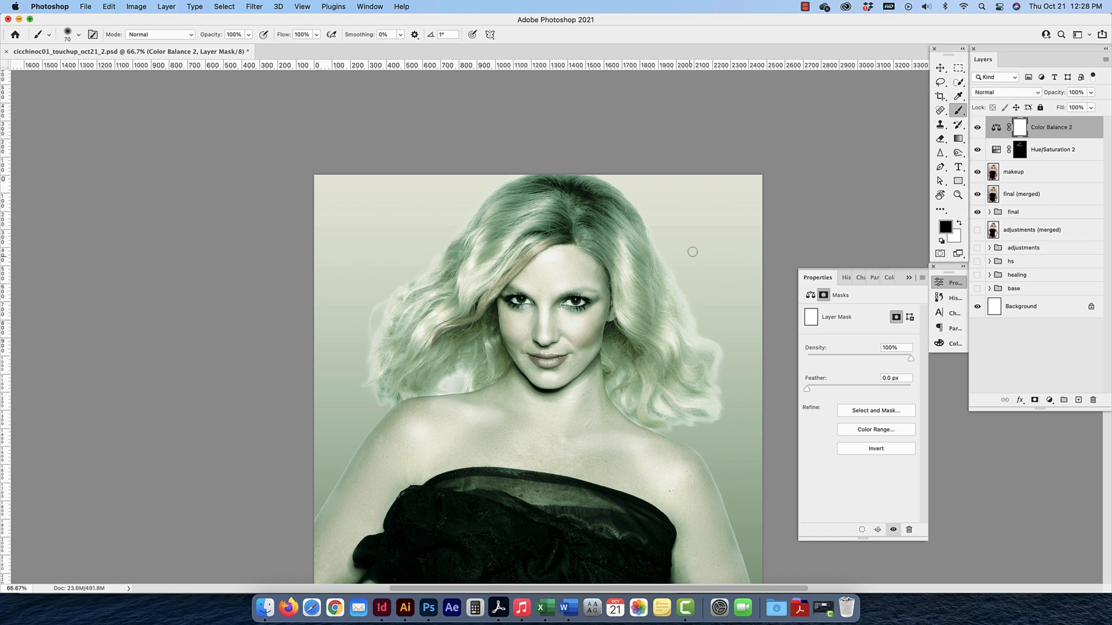
{"action": "key", "text": "bracketright"}
{"action": "key", "text": "bracketright"}
{"action": "key", "text": "bracketright"}
{"action": "key", "text": "bracketright"}
{"action": "key", "text": "bracketright"}
{"action": "key", "text": "bracketright"}
{"action": "key", "text": "bracketright"}
{"action": "key", "text": "bracketright"}
{"action": "left_click_drag", "start_coordinate": [691, 251], "coordinate": [695, 438]}
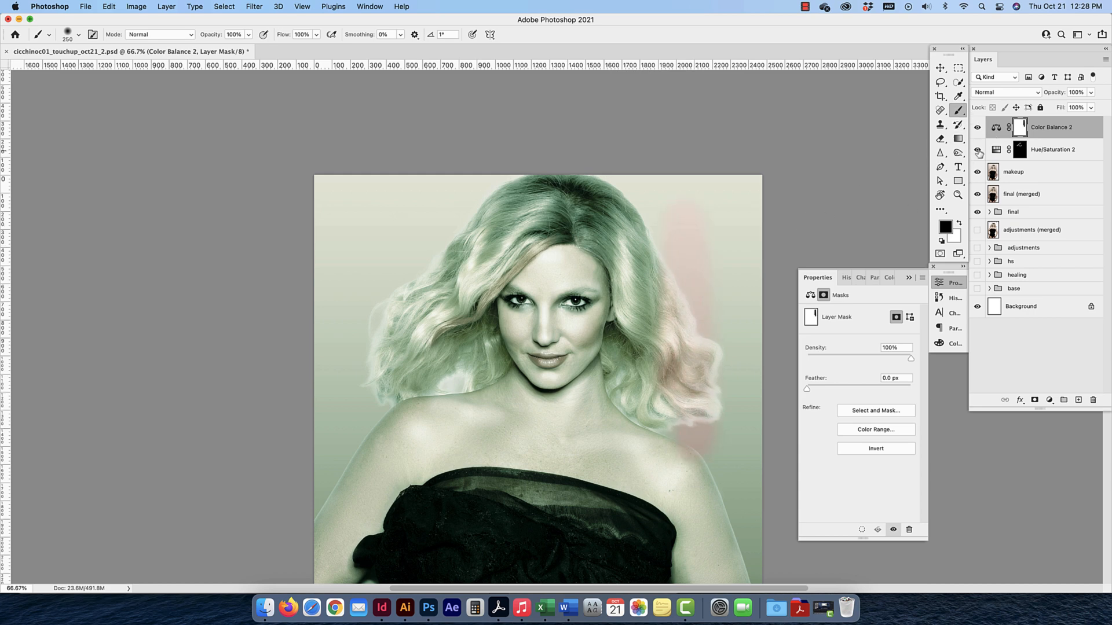
Hide the Hue/Saturation 2 layer and undo the black stroke on the Color Balance 2 mask
{"action": "left_click", "coordinate": [978, 150]}
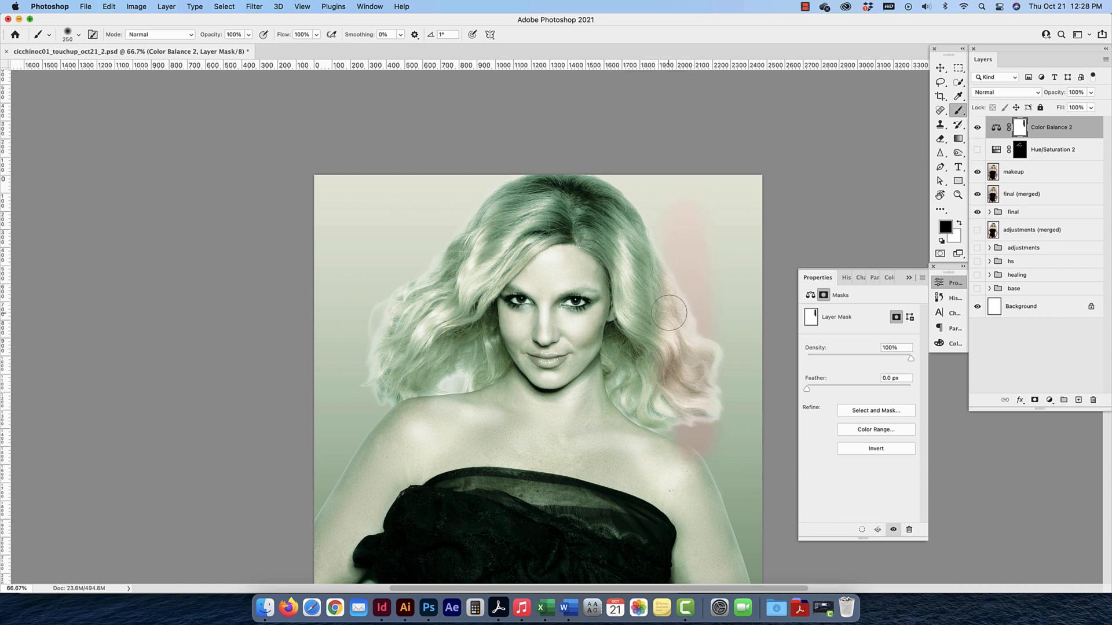
{"action": "key", "text": "super+z"}
{"action": "scroll", "coordinate": [731, 272], "scroll_direction": "right", "scroll_amount": 1}
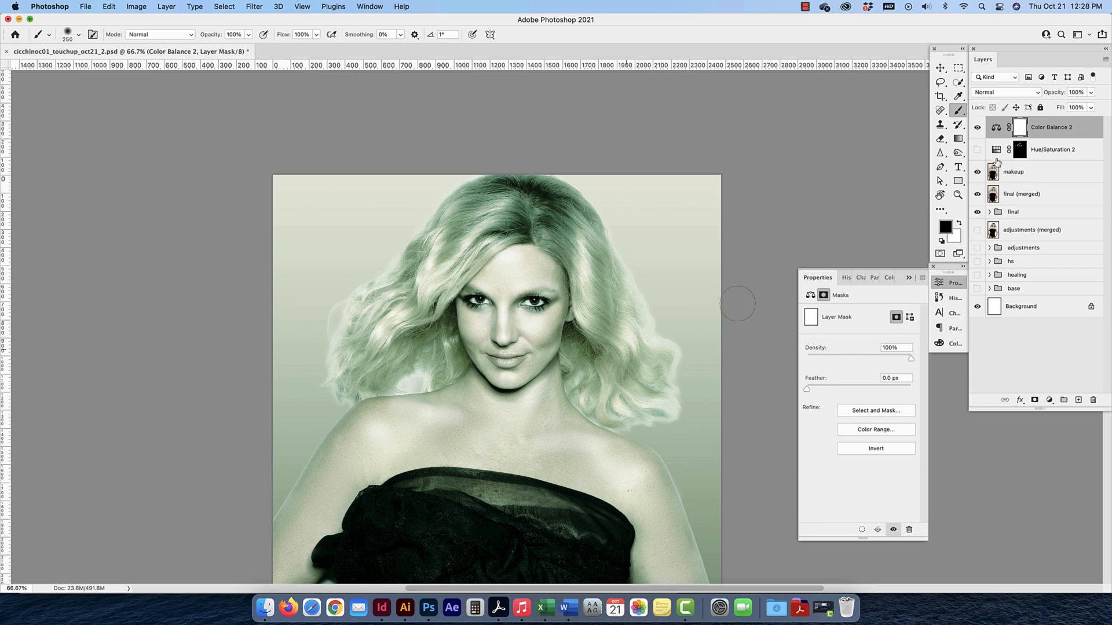
Try painting black over the hair and background on the Color Balance 2 mask, and undo the strokes
{"action": "left_click", "coordinate": [946, 229]}
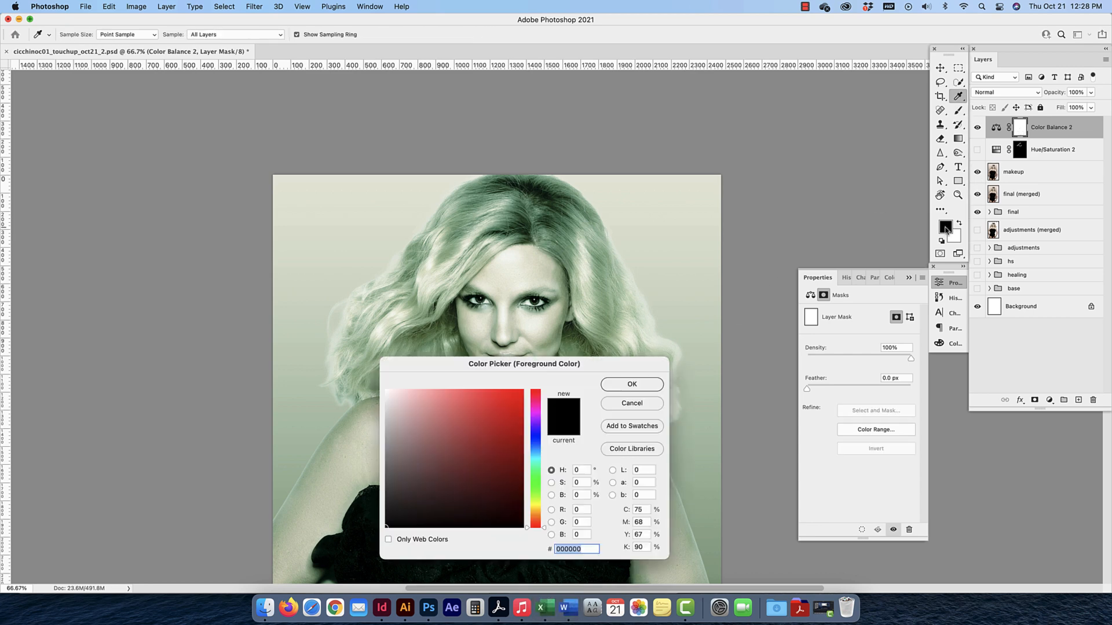
{"action": "left_click", "coordinate": [631, 403]}
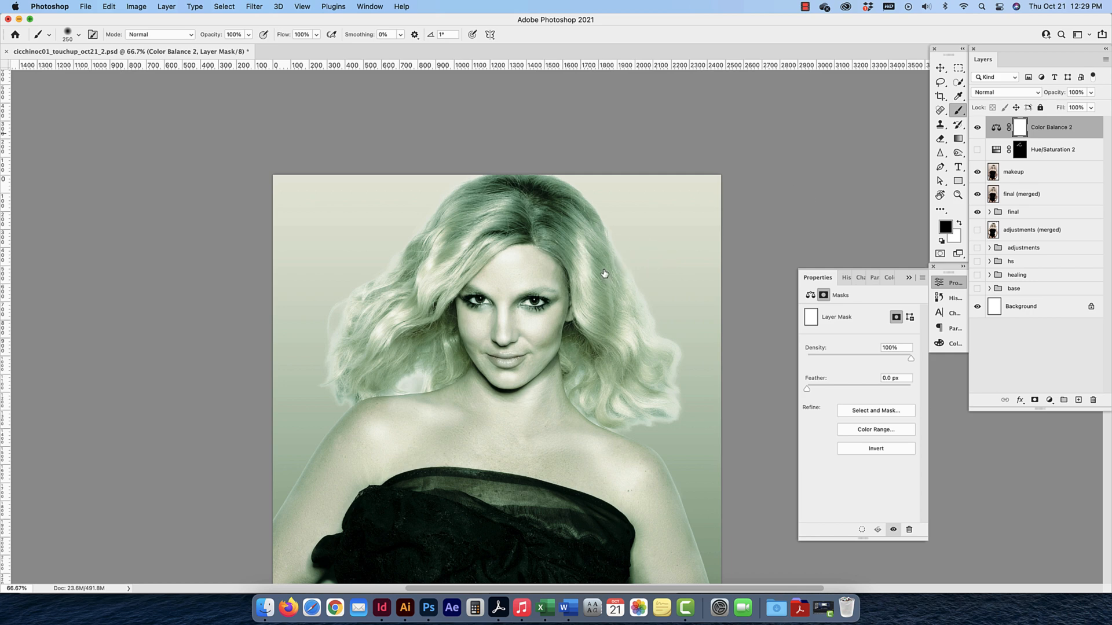
{"action": "mouse_move", "coordinate": [582, 238]}
{"action": "left_mouse_down"}
{"action": "mouse_move", "coordinate": [625, 399]}
{"action": "mouse_move", "coordinate": [657, 415]}
{"action": "mouse_move", "coordinate": [673, 311]}
{"action": "mouse_move", "coordinate": [669, 211]}
{"action": "mouse_move", "coordinate": [720, 163]}
{"action": "mouse_move", "coordinate": [381, 210]}
{"action": "mouse_move", "coordinate": [665, 206]}
{"action": "mouse_move", "coordinate": [447, 239]}
{"action": "mouse_move", "coordinate": [436, 264]}
{"action": "mouse_move", "coordinate": [211, 297]}
{"action": "left_mouse_up"}
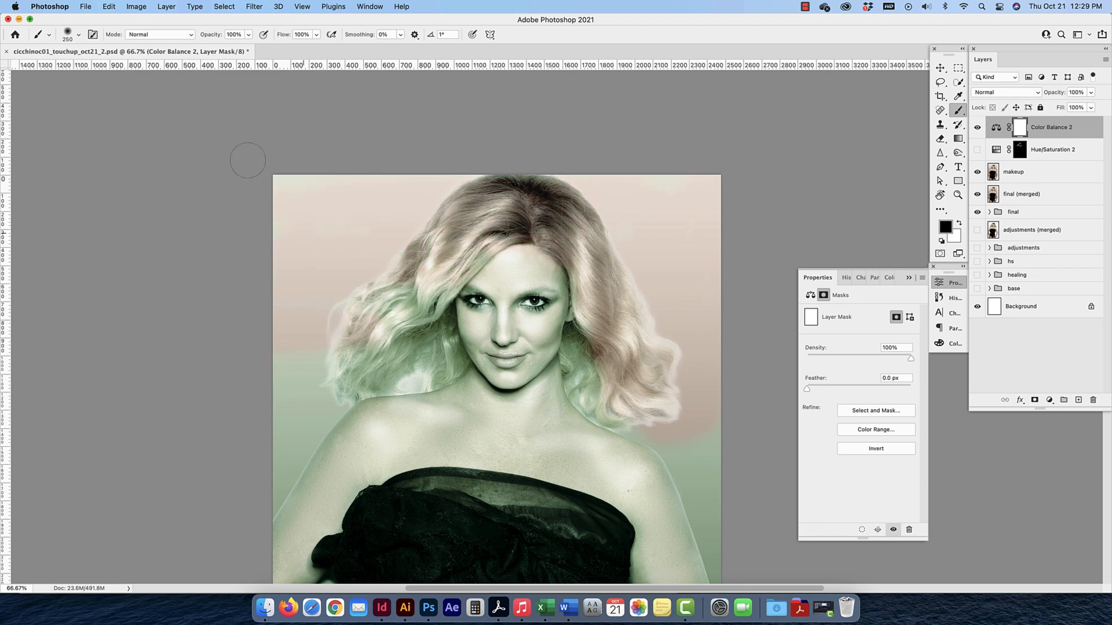
{"action": "mouse_move", "coordinate": [229, 239]}
{"action": "left_mouse_down"}
{"action": "mouse_move", "coordinate": [313, 272]}
{"action": "mouse_move", "coordinate": [401, 354]}
{"action": "mouse_move", "coordinate": [336, 374]}
{"action": "mouse_move", "coordinate": [495, 417]}
{"action": "mouse_move", "coordinate": [498, 483]}
{"action": "mouse_move", "coordinate": [593, 422]}
{"action": "left_mouse_up"}
{"action": "key", "text": "super+z"}
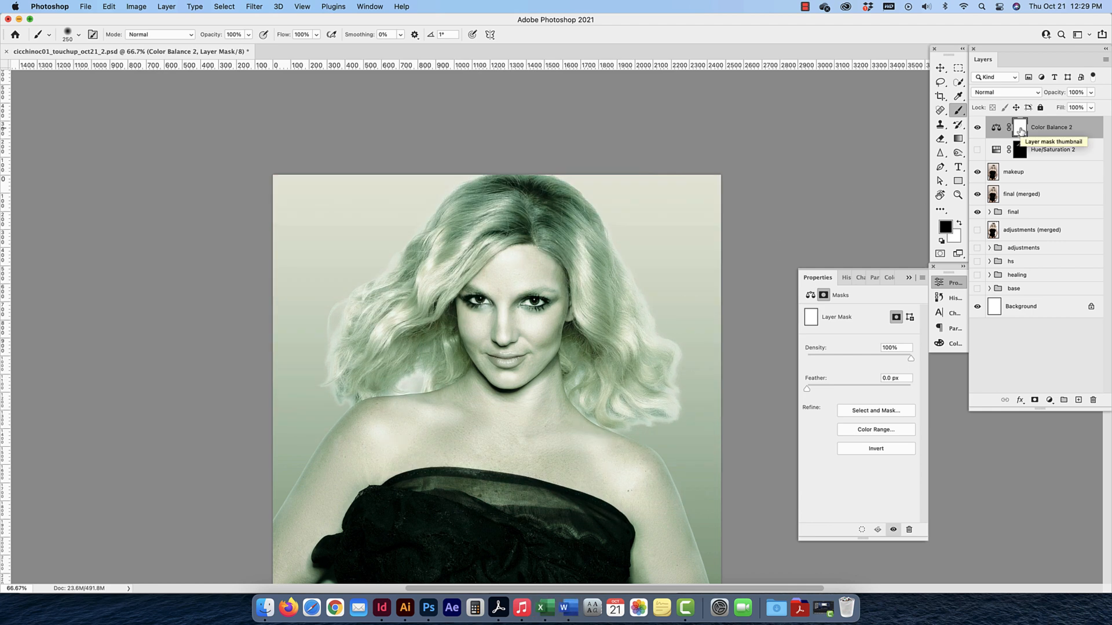
Invert the Color Balance 2 layer mask to black
{"action": "key", "text": "super+i"}
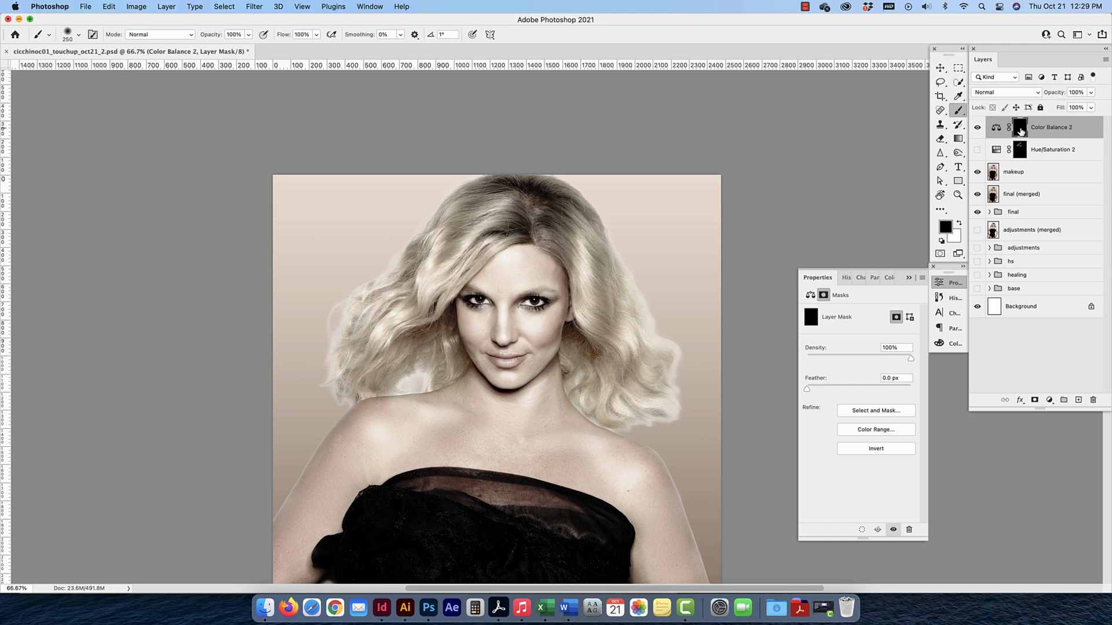
Paint both irises in white on the Color Balance 2 layer mask with a 15 px brush to color the eyes
{"action": "key", "text": "super+equal"}
{"action": "key", "text": "super+equal"}
{"action": "key", "text": "super+equal"}
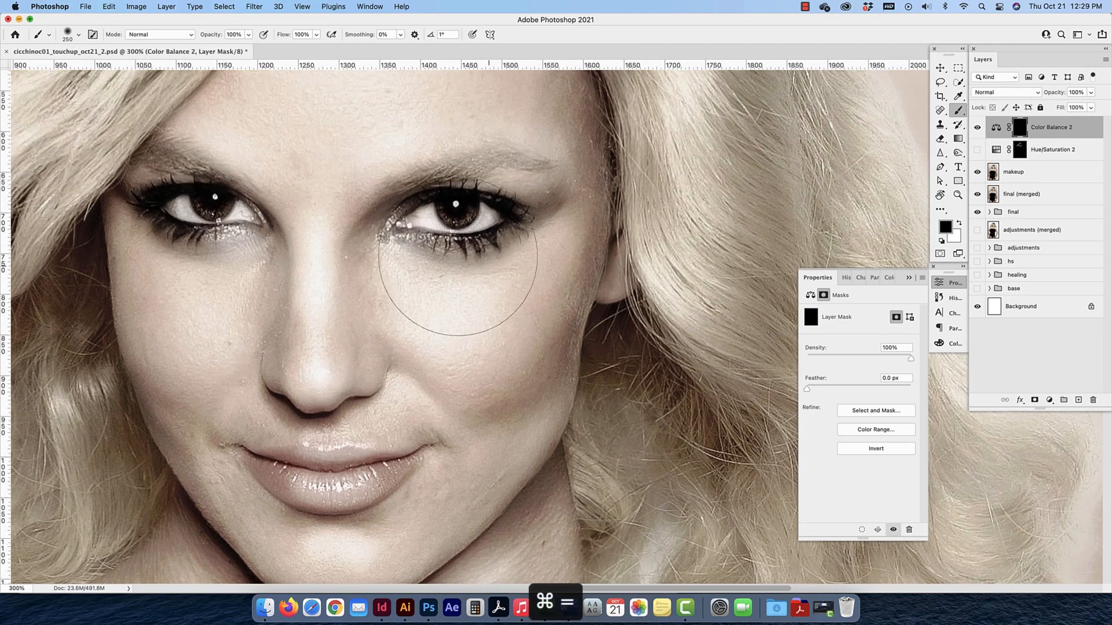
{"action": "left_click_drag", "start_coordinate": [458, 257], "coordinate": [567, 329]}
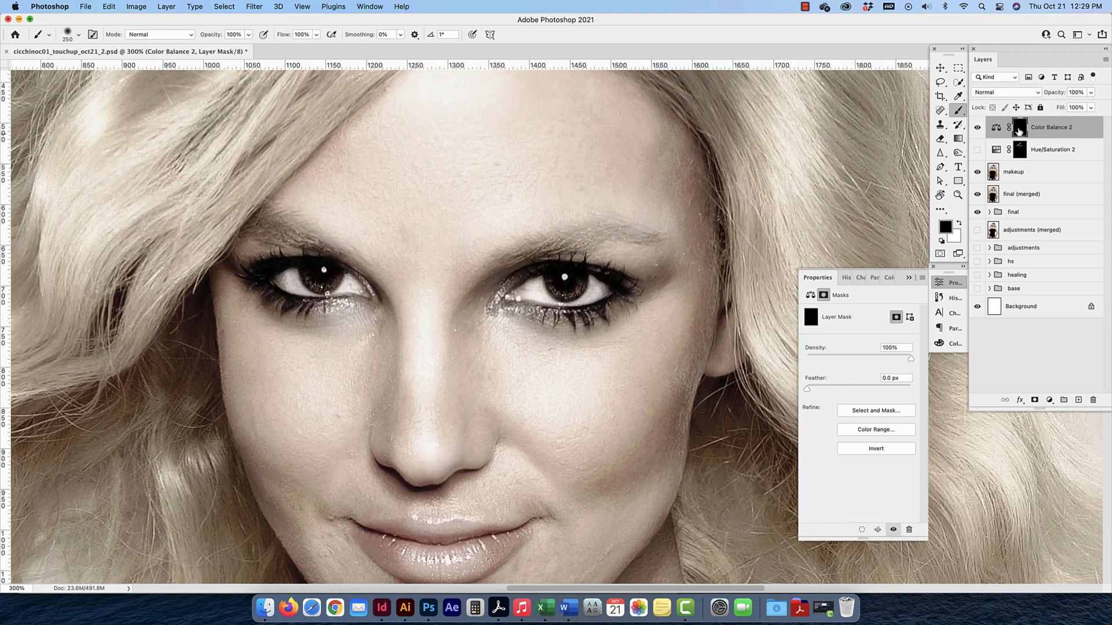
{"action": "left_click", "coordinate": [958, 224]}
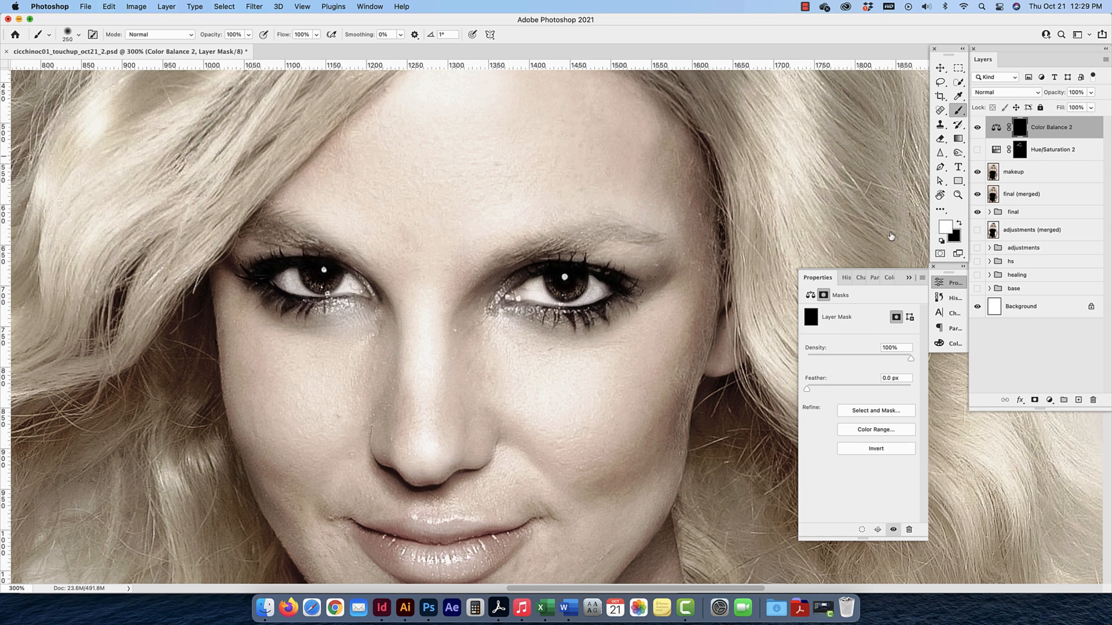
{"action": "key", "text": "bracketright"}
{"action": "key", "text": "bracketright"}
{"action": "key", "text": "bracketright"}
{"action": "key", "text": "bracketright"}
{"action": "key", "text": "bracketleft"}
{"action": "key", "text": "bracketleft"}
{"action": "key", "text": "bracketleft"}
{"action": "key", "text": "bracketleft"}
{"action": "key", "text": "bracketleft"}
{"action": "key", "text": "bracketleft"}
{"action": "key", "text": "bracketleft"}
{"action": "key", "text": "bracketleft"}
{"action": "key", "text": "bracketleft"}
{"action": "key", "text": "bracketleft"}
{"action": "key", "text": "bracketleft"}
{"action": "key", "text": "bracketleft"}
{"action": "key", "text": "bracketleft"}
{"action": "key", "text": "bracketleft"}
{"action": "key", "text": "bracketleft"}
{"action": "key", "text": "bracketleft"}
{"action": "key", "text": "bracketleft"}
{"action": "key", "text": "bracketleft"}
{"action": "key", "text": "bracketright"}
{"action": "mouse_move", "coordinate": [565, 290]}
{"action": "left_mouse_down"}
{"action": "mouse_move", "coordinate": [550, 283]}
{"action": "mouse_move", "coordinate": [560, 296]}
{"action": "mouse_move", "coordinate": [581, 278]}
{"action": "mouse_move", "coordinate": [573, 292]}
{"action": "mouse_move", "coordinate": [550, 281]}
{"action": "mouse_move", "coordinate": [568, 289]}
{"action": "left_mouse_up"}
{"action": "mouse_move", "coordinate": [337, 275]}
{"action": "left_mouse_down"}
{"action": "mouse_move", "coordinate": [311, 283]}
{"action": "mouse_move", "coordinate": [305, 272]}
{"action": "mouse_move", "coordinate": [327, 289]}
{"action": "left_mouse_up"}
Paint black on the Color Balance 2 mask at the edge of the iris on the image's right to remove color spill
{"action": "left_click", "coordinate": [959, 223]}
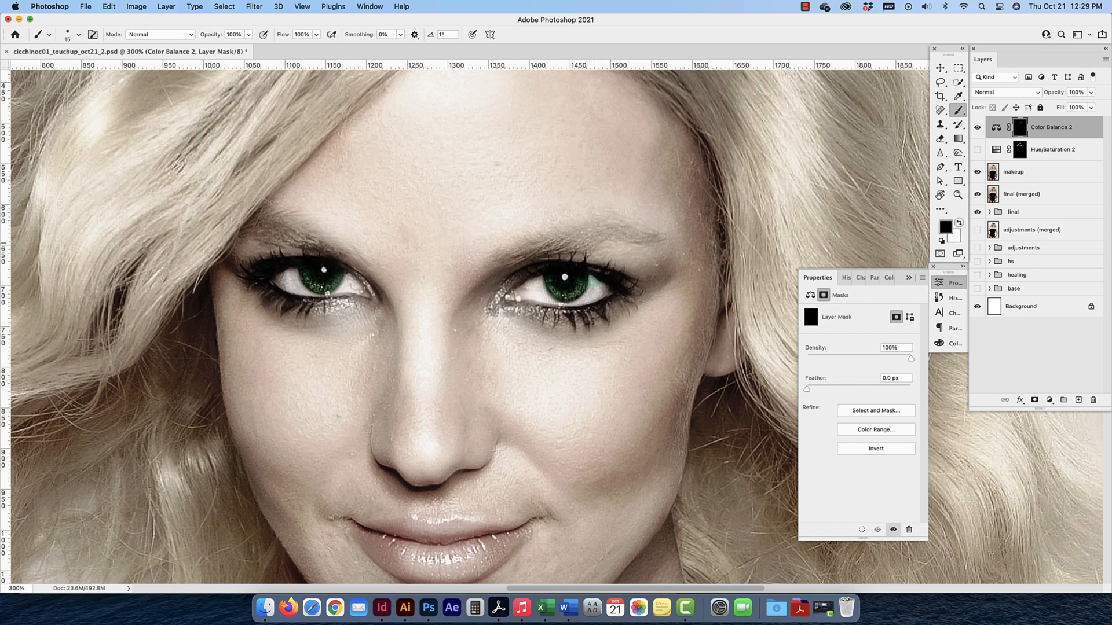
{"action": "left_click", "coordinate": [600, 287]}
{"action": "scroll", "coordinate": [617, 249], "scroll_direction": "left", "scroll_amount": 2}
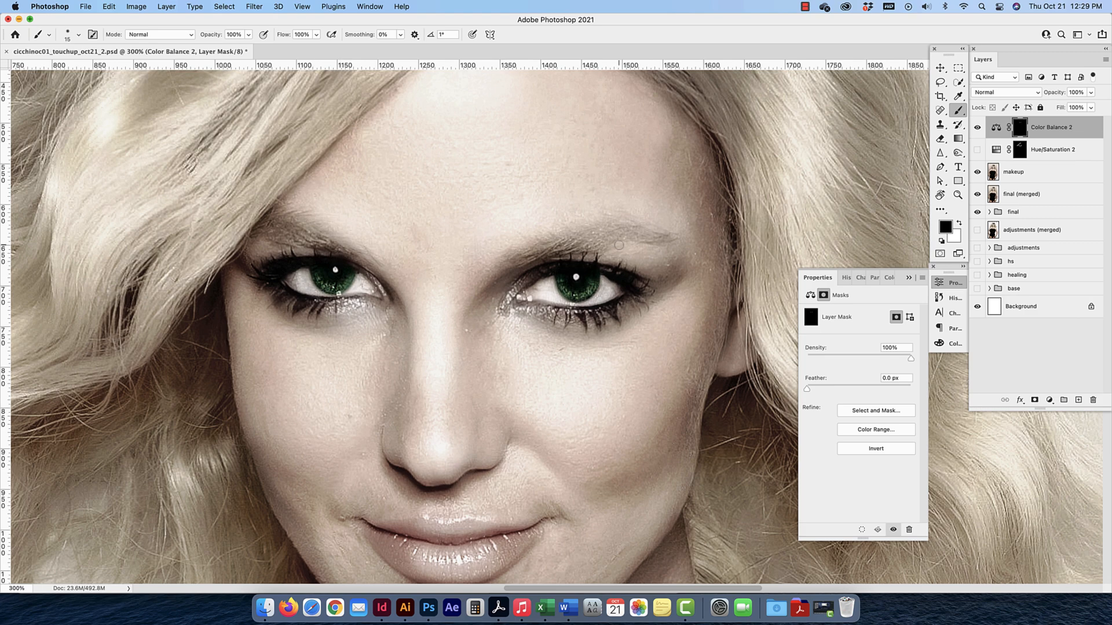
Try an opacity of 80% on the Color Balance 2 layer
{"action": "key", "text": "super+minus"}
{"action": "key", "text": "super+minus"}
{"action": "key", "text": "super+minus"}
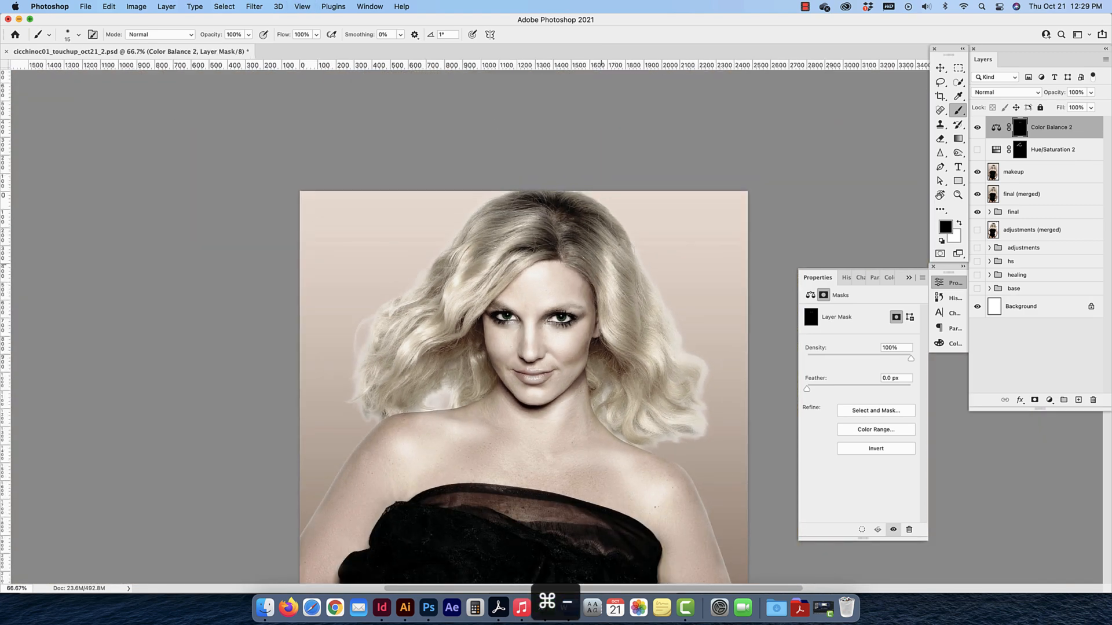
{"action": "left_click", "coordinate": [1071, 92]}
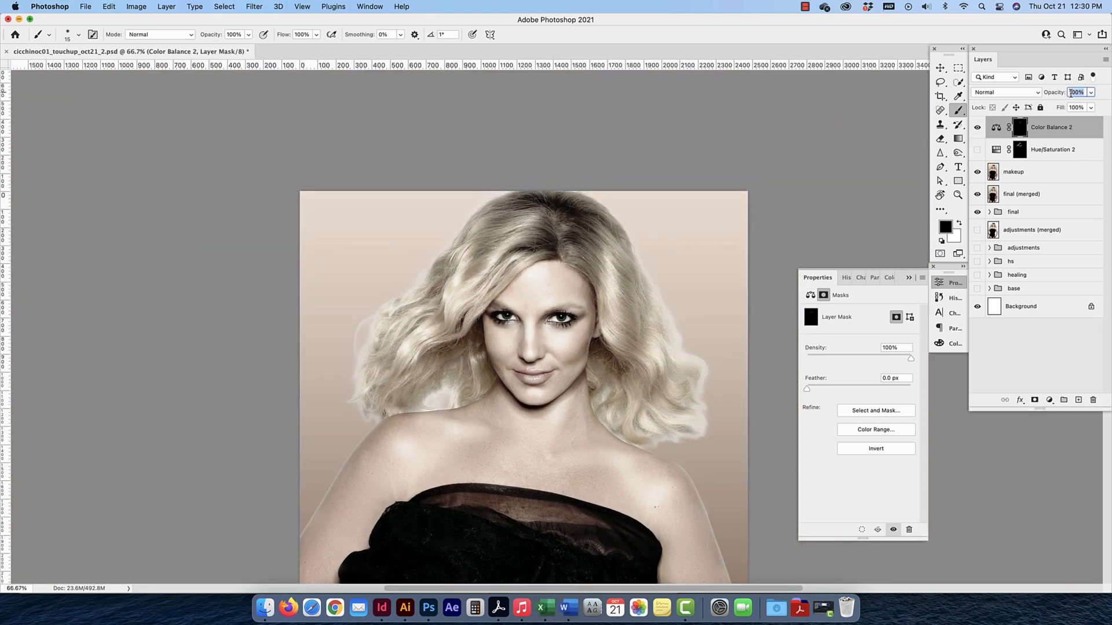
{"action": "type", "text": "80"}
{"action": "key", "text": "Return"}
Set Color Balance 2 midtones to Cyan-Red -100 and Magenta-Green +50, and highlights to Cyan-Red +100, Magenta-Green +6 and Yellow-Blue -44
{"action": "left_click", "coordinate": [995, 128]}
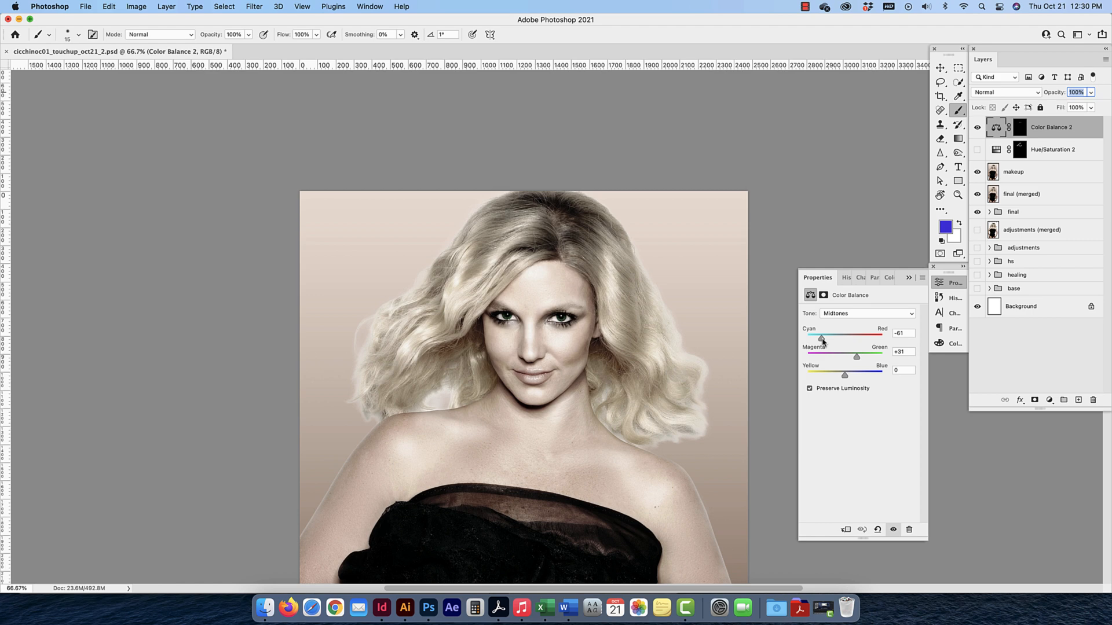
{"action": "left_click_drag", "start_coordinate": [823, 342], "coordinate": [863, 360]}
{"action": "left_click", "coordinate": [843, 314]}
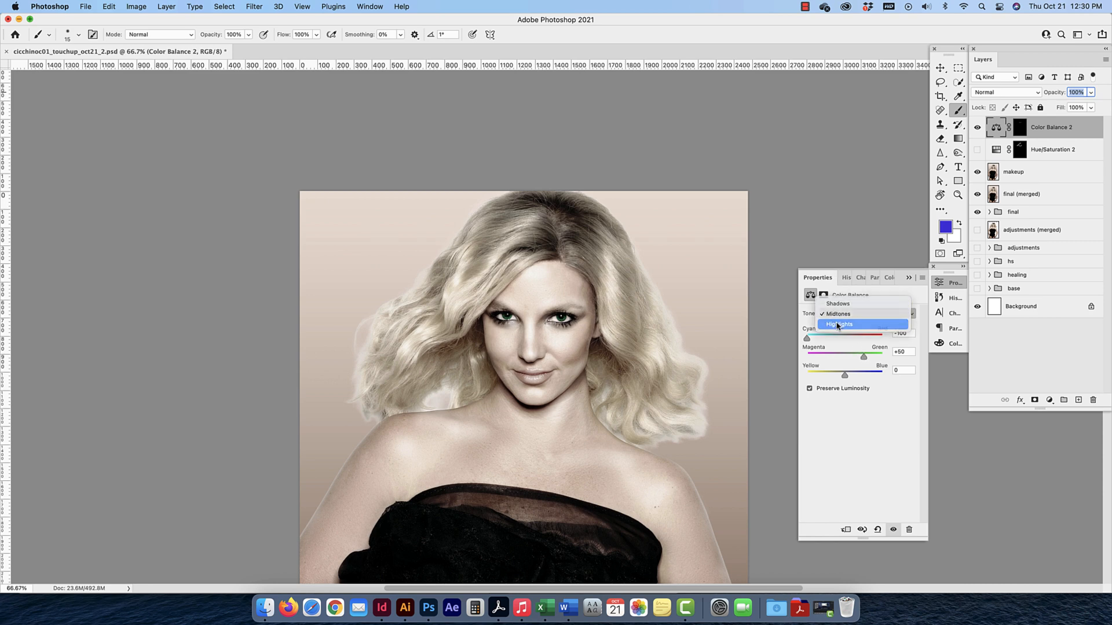
{"action": "left_click", "coordinate": [837, 326]}
{"action": "left_click_drag", "start_coordinate": [845, 358], "coordinate": [828, 376]}
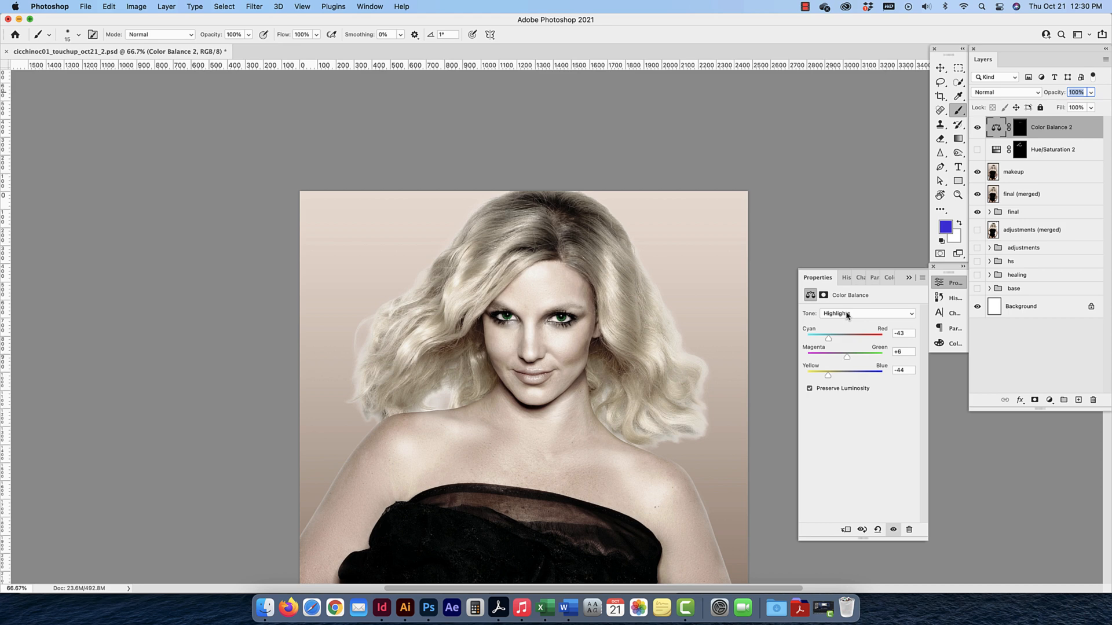
{"action": "left_click_drag", "start_coordinate": [828, 339], "coordinate": [895, 339]}
Toggle the Color Balance 2 layer to compare the eye color, and show the Hue/Saturation 2 layer
{"action": "left_click", "coordinate": [978, 127]}
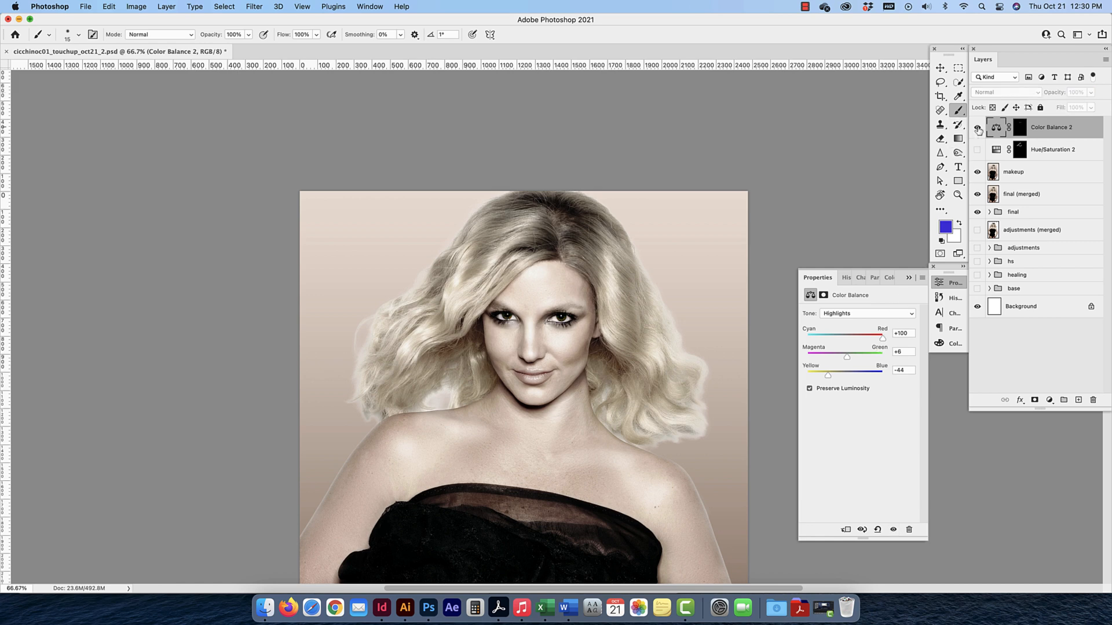
{"action": "left_click", "coordinate": [977, 129]}
{"action": "left_click", "coordinate": [978, 128]}
{"action": "left_click", "coordinate": [978, 129]}
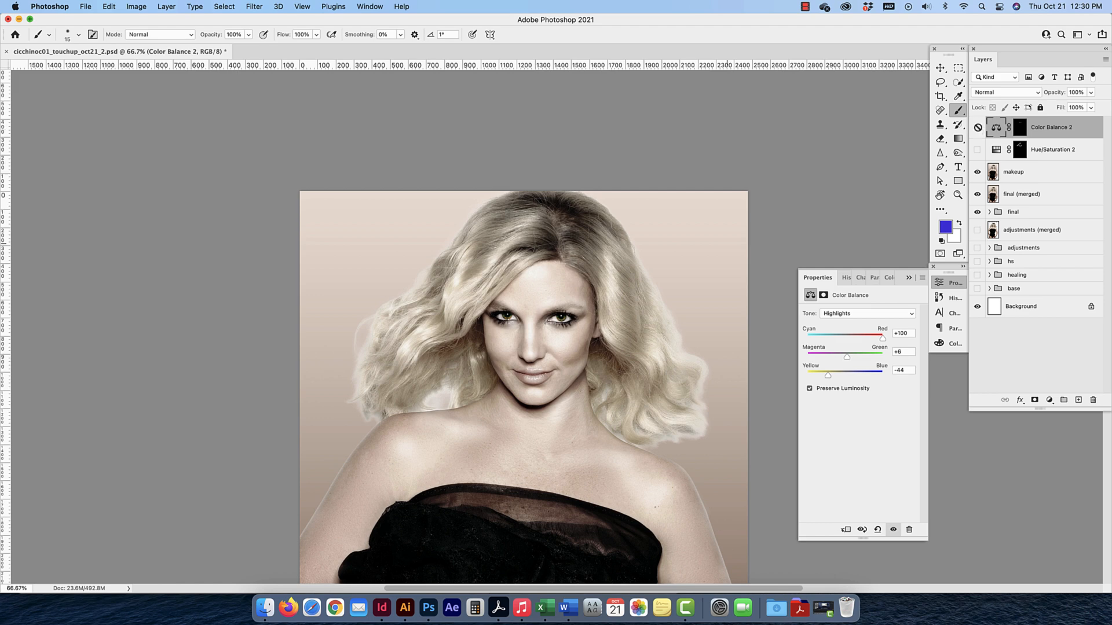
{"action": "left_click", "coordinate": [978, 128]}
{"action": "left_click", "coordinate": [978, 150]}
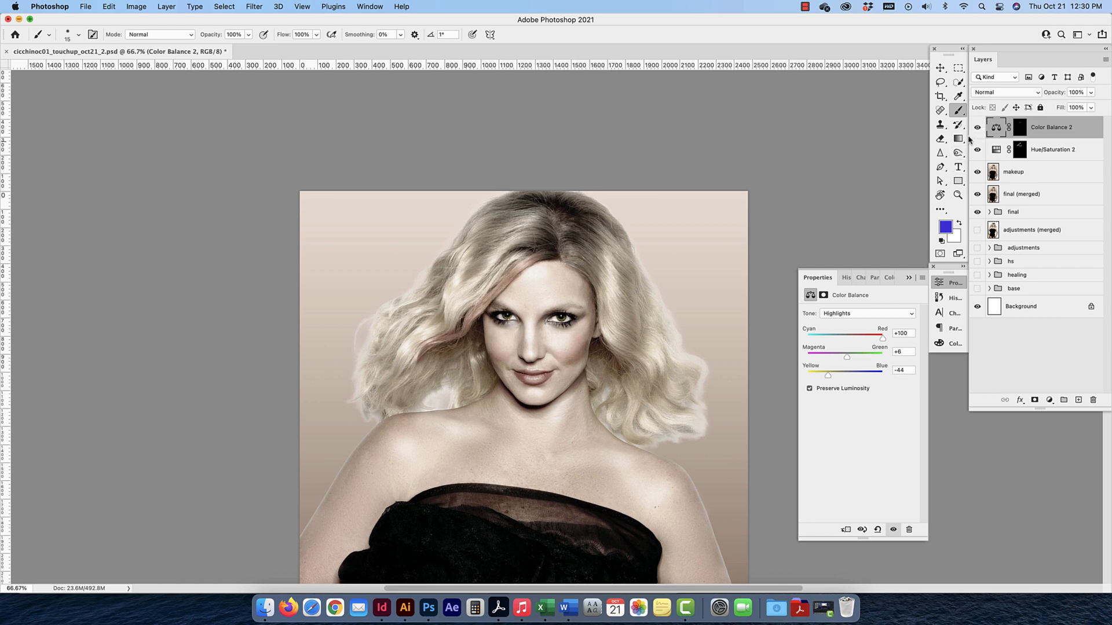
Switch to the Move tool and review the whole portrait and the list of available adjustment layers
{"action": "left_click", "coordinate": [939, 67]}
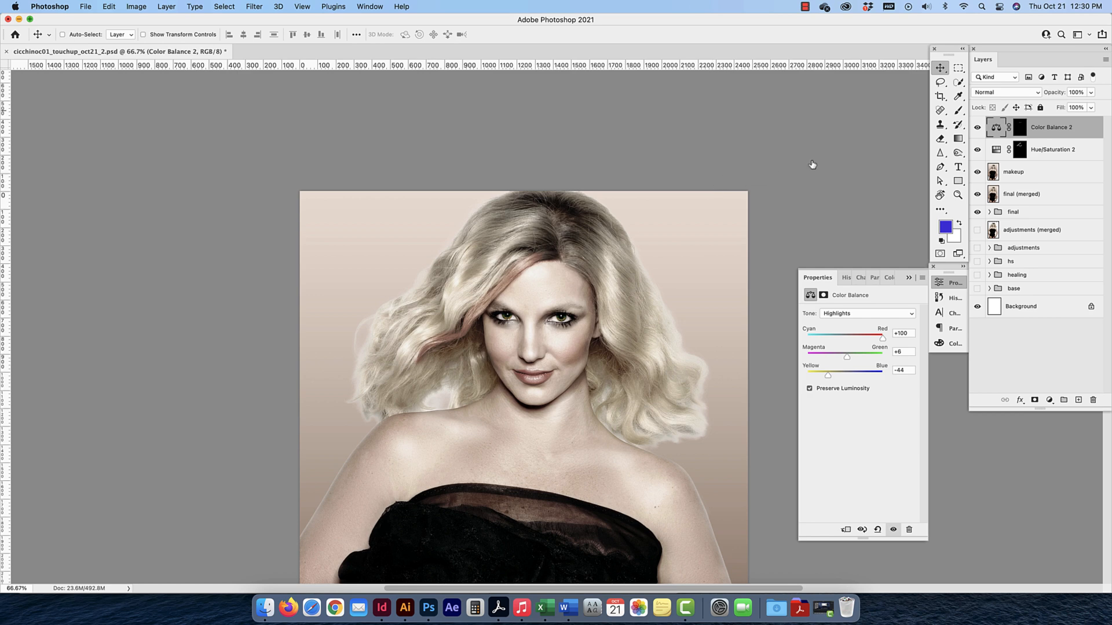
{"action": "mouse_move", "coordinate": [977, 127]}
{"action": "left_mouse_down"}
{"action": "mouse_move", "coordinate": [977, 149]}
{"action": "mouse_move", "coordinate": [977, 128]}
{"action": "left_mouse_up"}
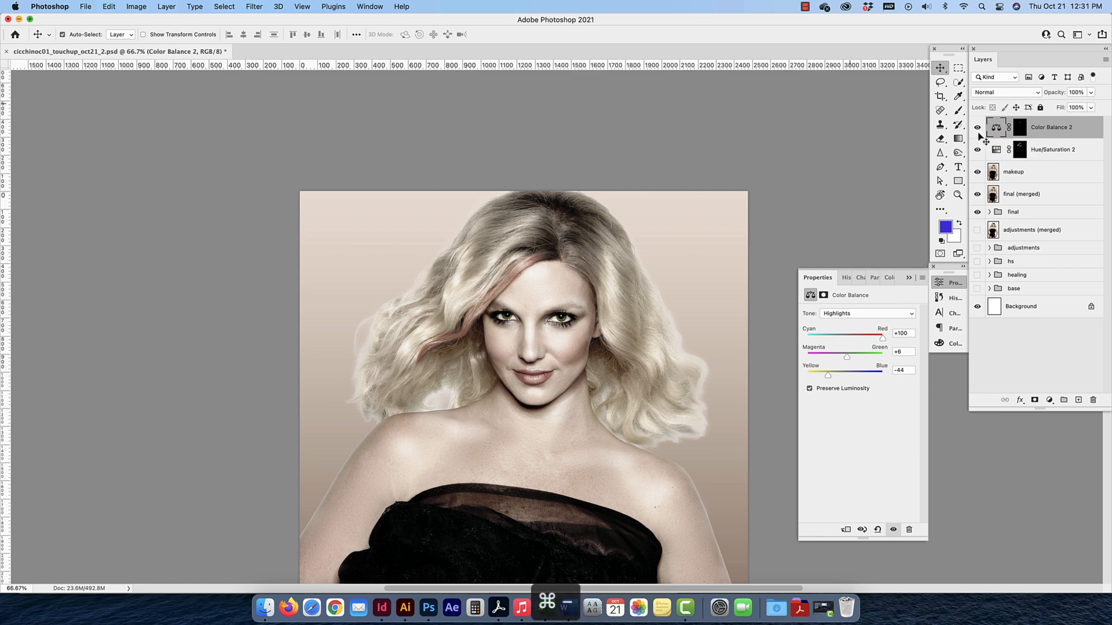
{"action": "key", "text": "super+minus"}
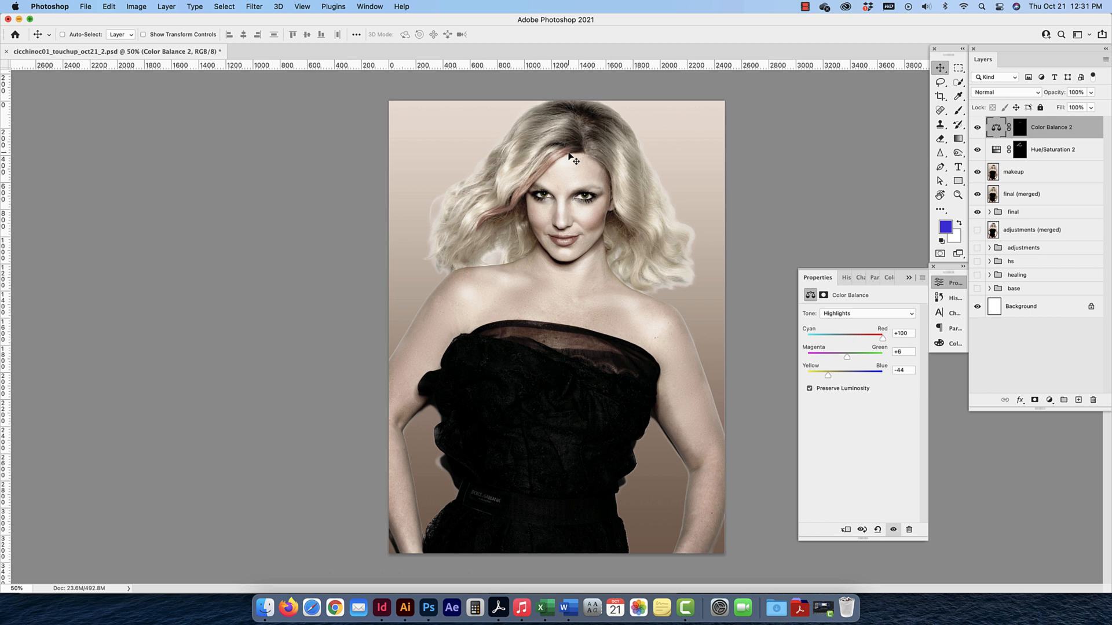
{"action": "left_click", "coordinate": [1049, 399]}
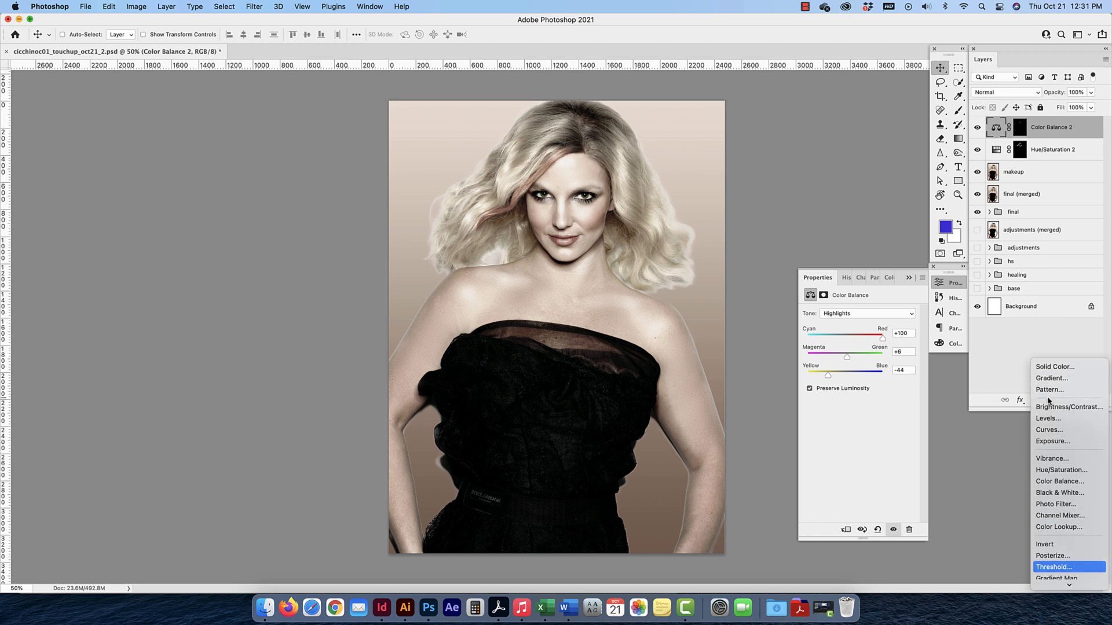
{"action": "left_click", "coordinate": [981, 351]}
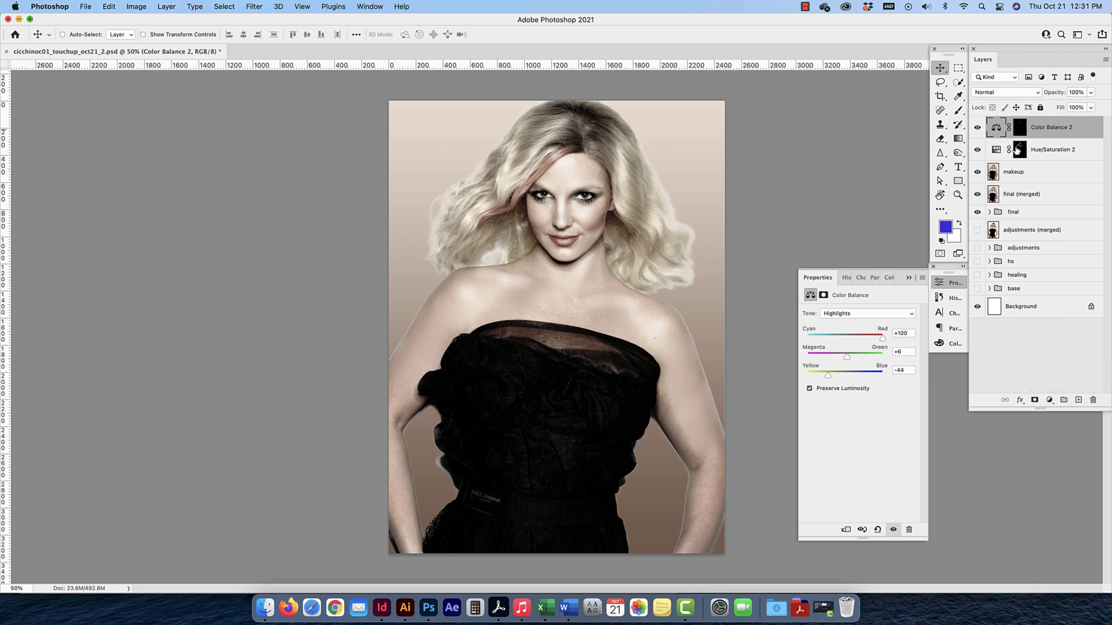